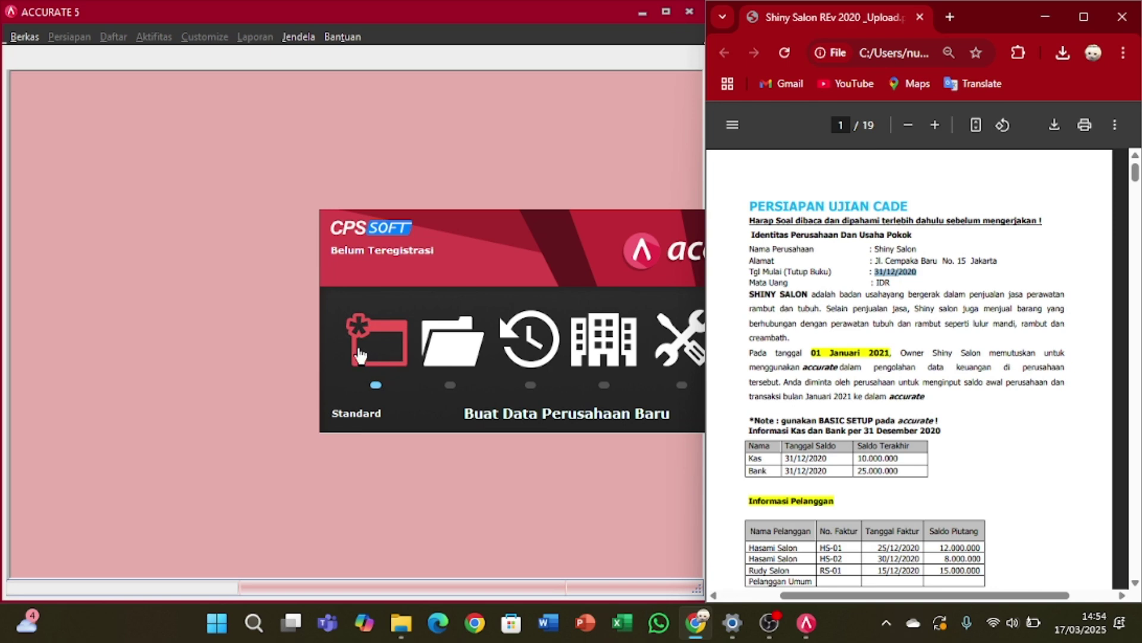
- Start a new local company database and choose the Kelompok 3 Accurate folder in Documents as its location
left_click(359, 355)
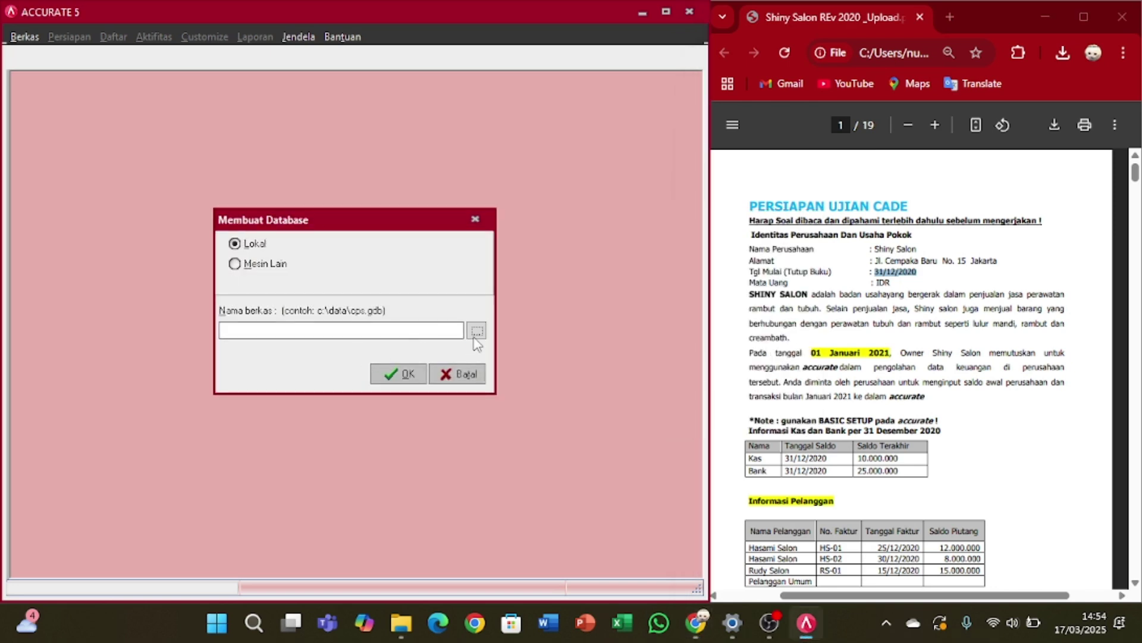
left_click(473, 331)
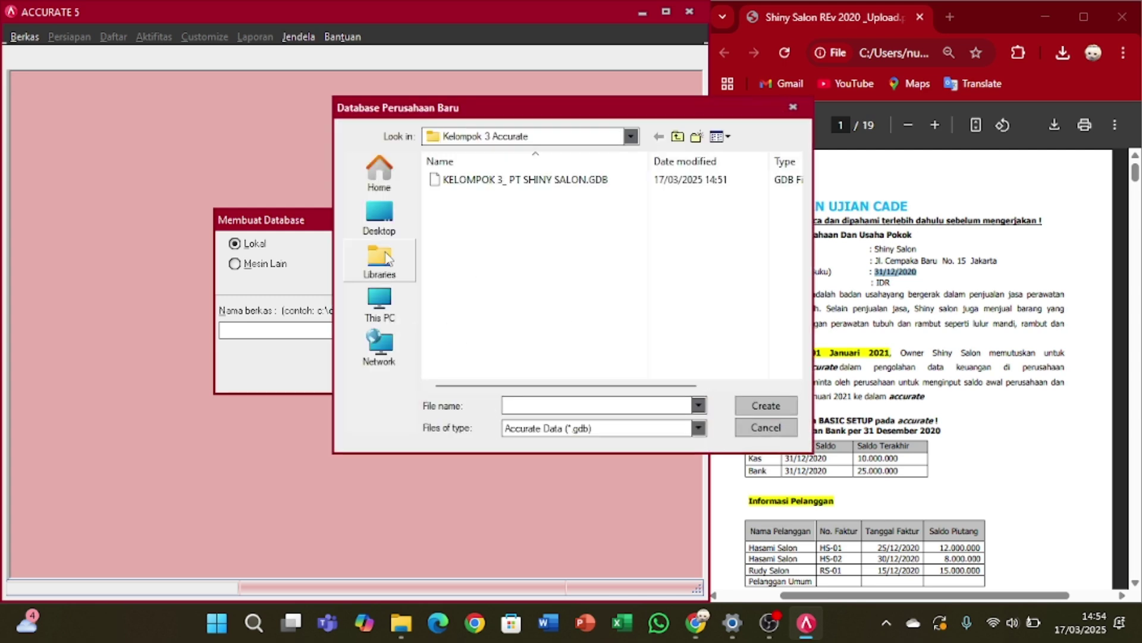
left_click(387, 257)
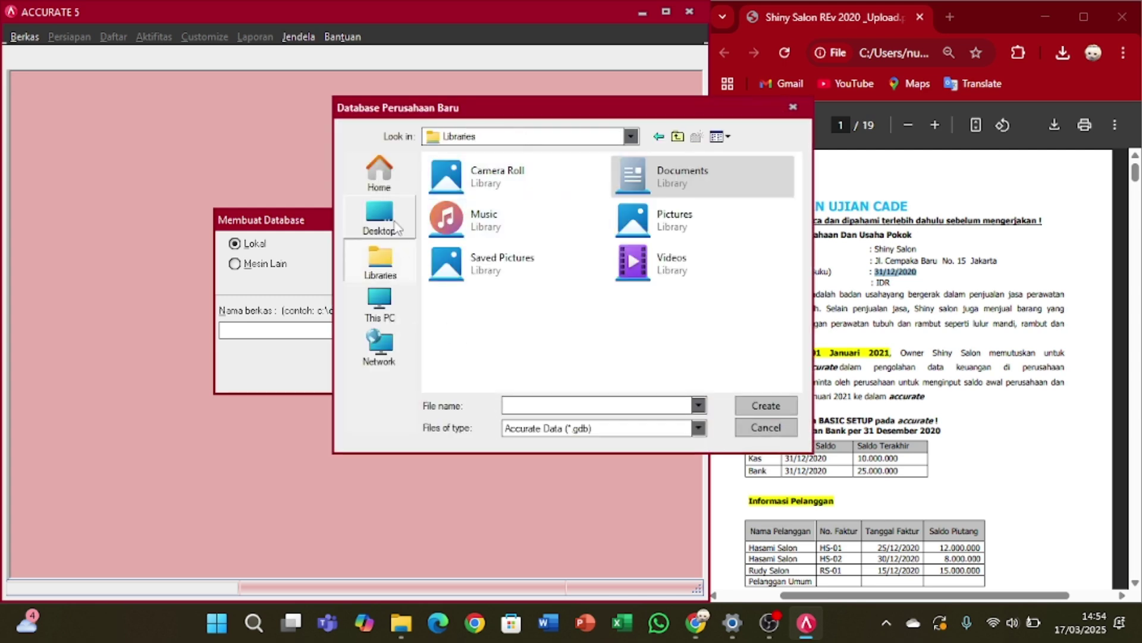
left_click(395, 227)
left_click(377, 273)
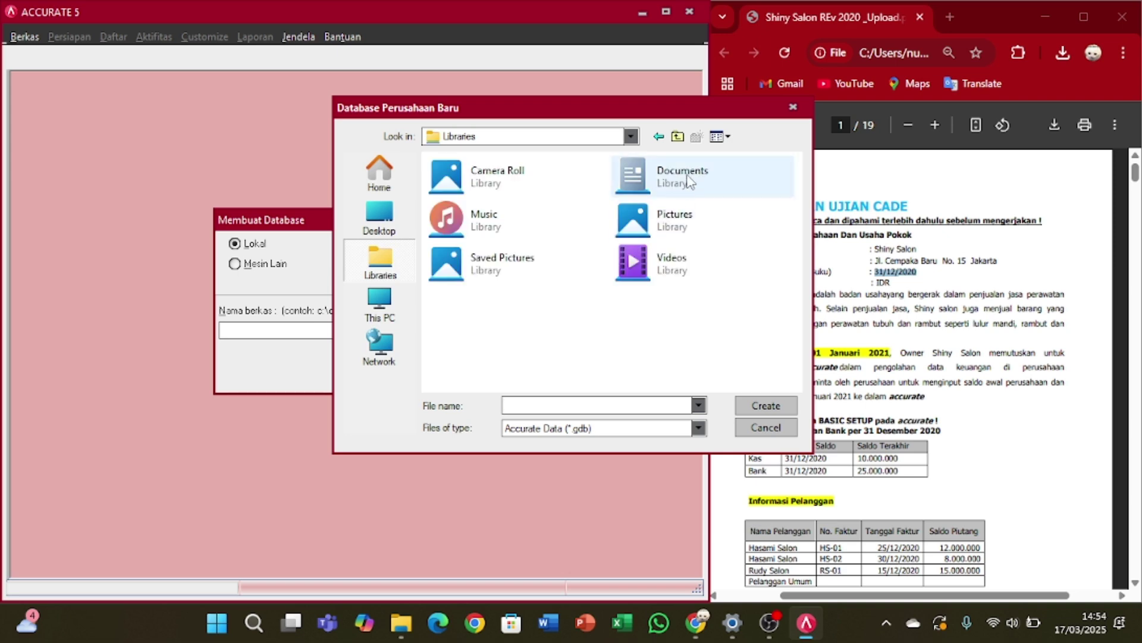
left_click(688, 178)
double_click(688, 178)
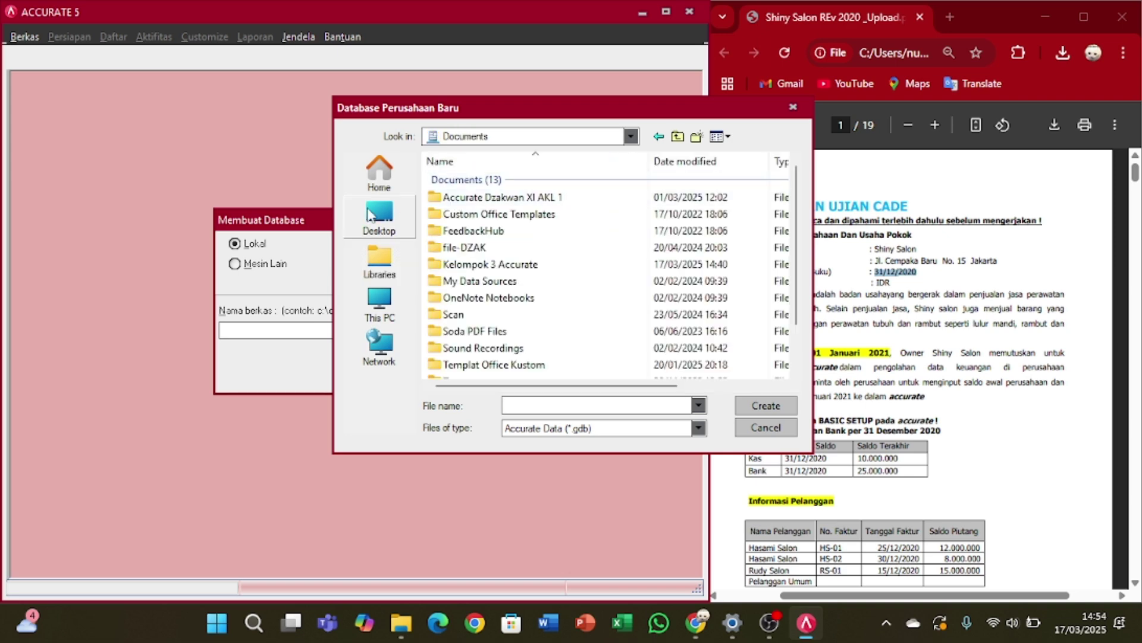
double_click(523, 265)
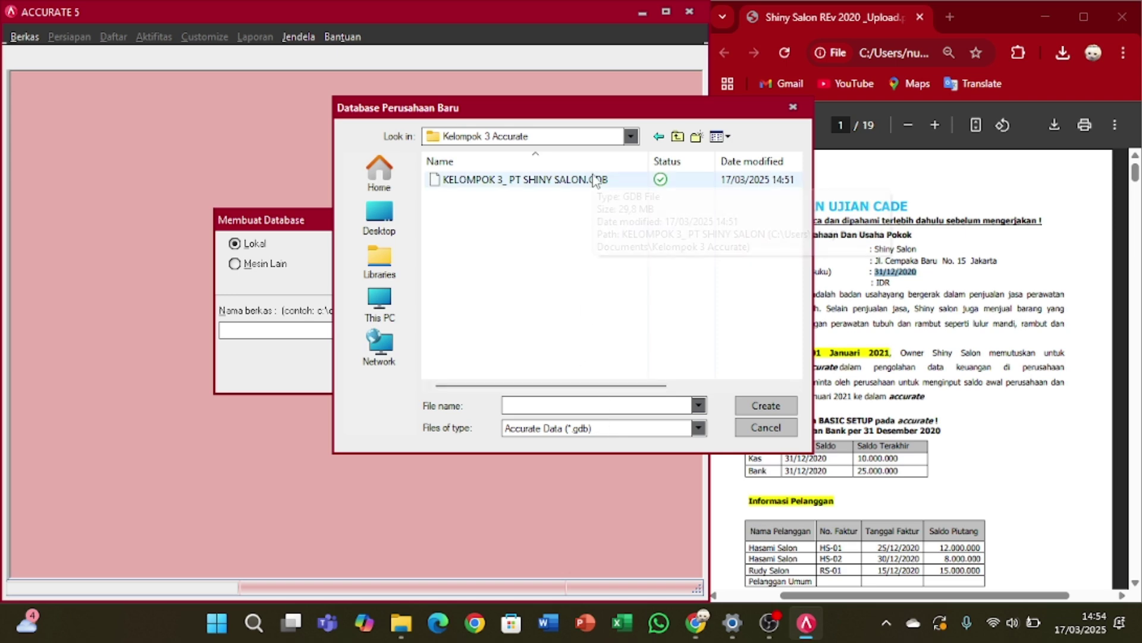
- Name the database file PT SHINY SALON_ KEL 3 and create the database
left_click(622, 408)
type("kelo")
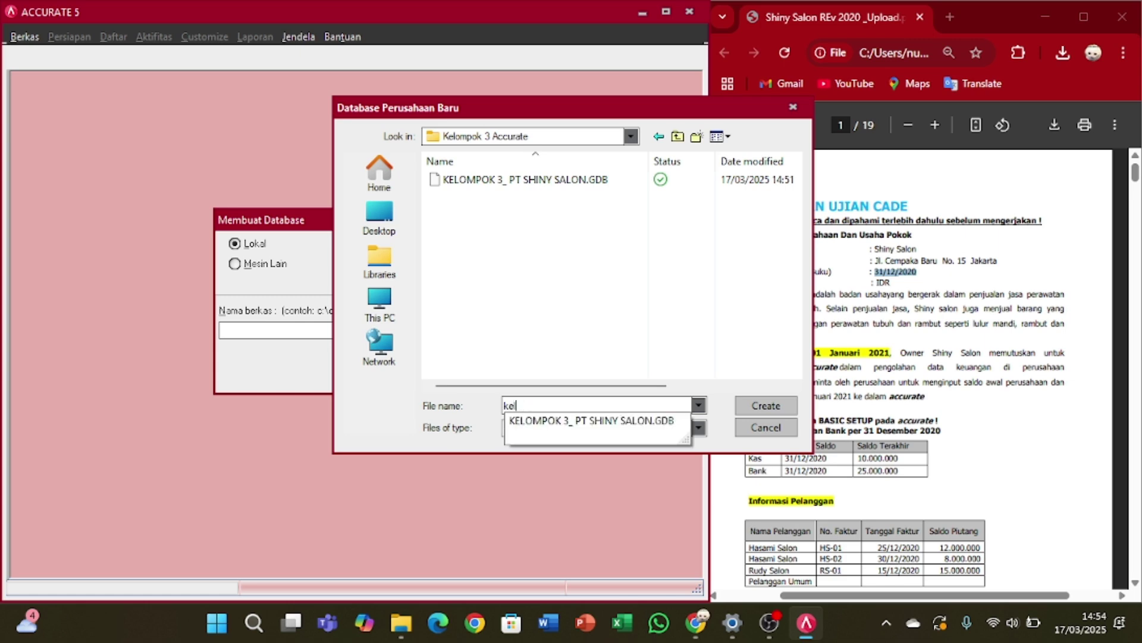
key("BackSpace")
key("BackSpace")
key("BackSpace")
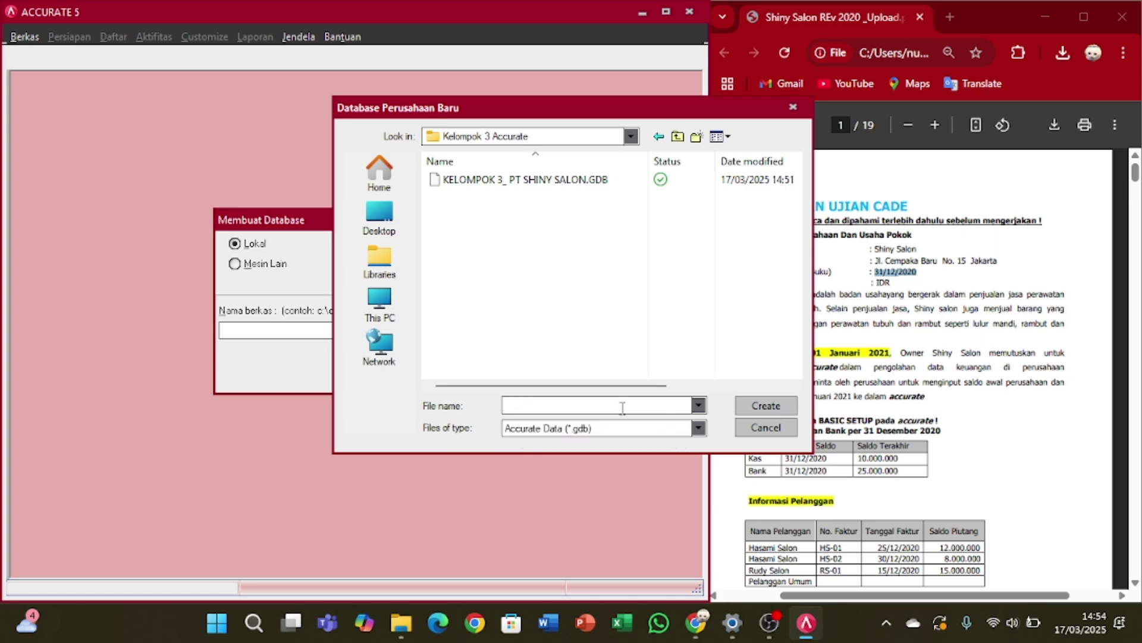
type("PT SHI")
type("NY SALON_ KEL 3")
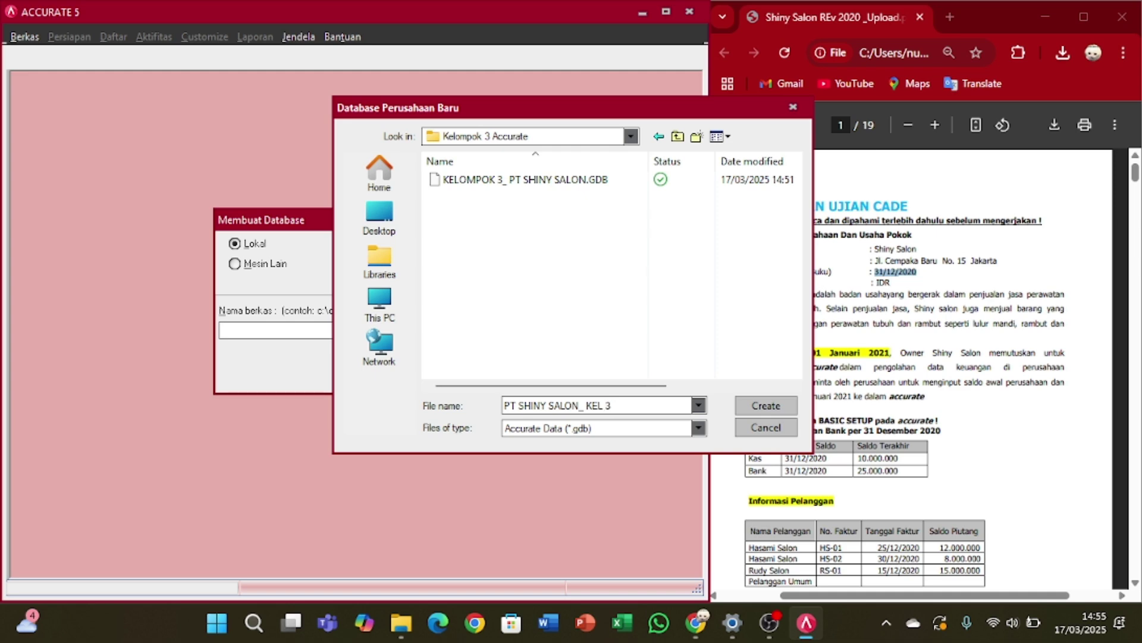
left_click(766, 405)
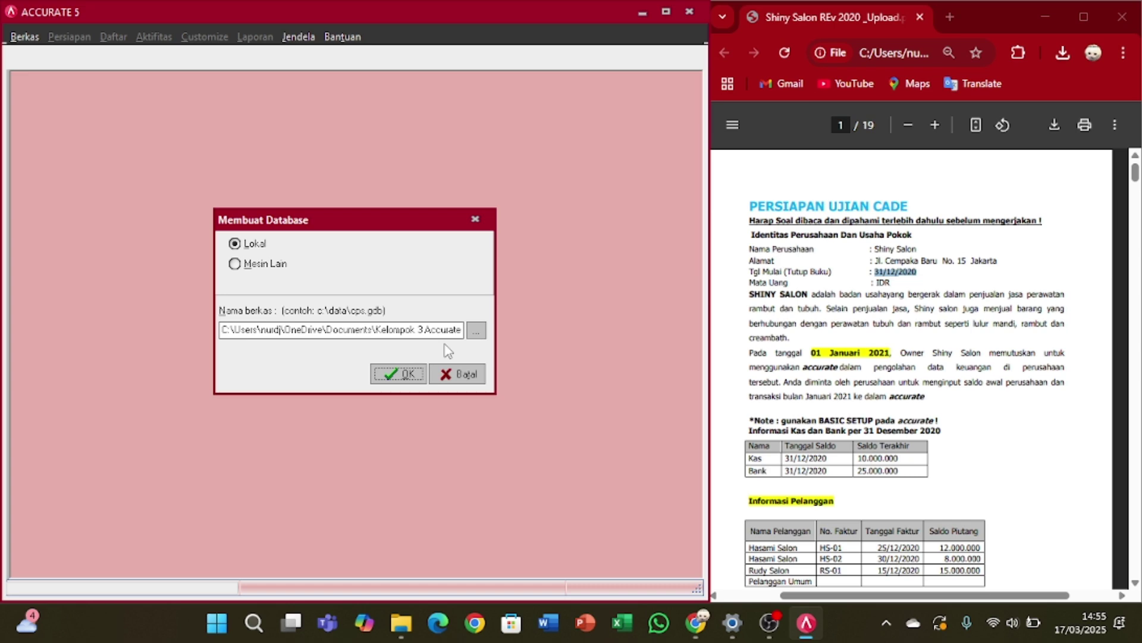
left_click(405, 375)
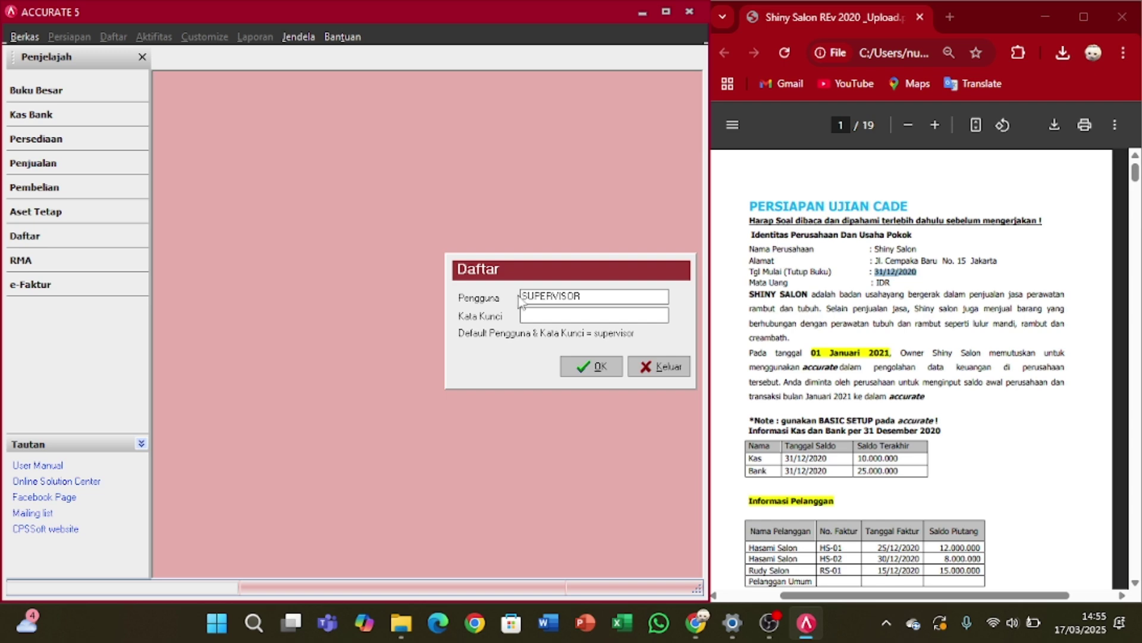
- Log in to the new database with the prefilled user name, filling in the account password
left_click_drag(522, 295, 582, 297)
right_click(582, 297)
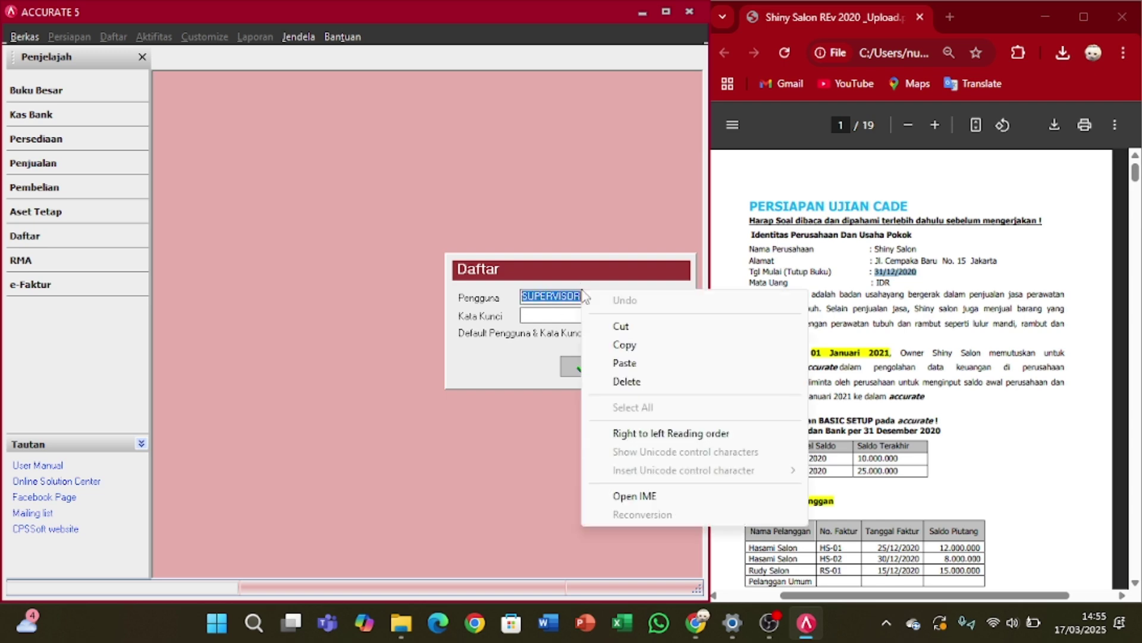
left_click(628, 344)
right_click(604, 319)
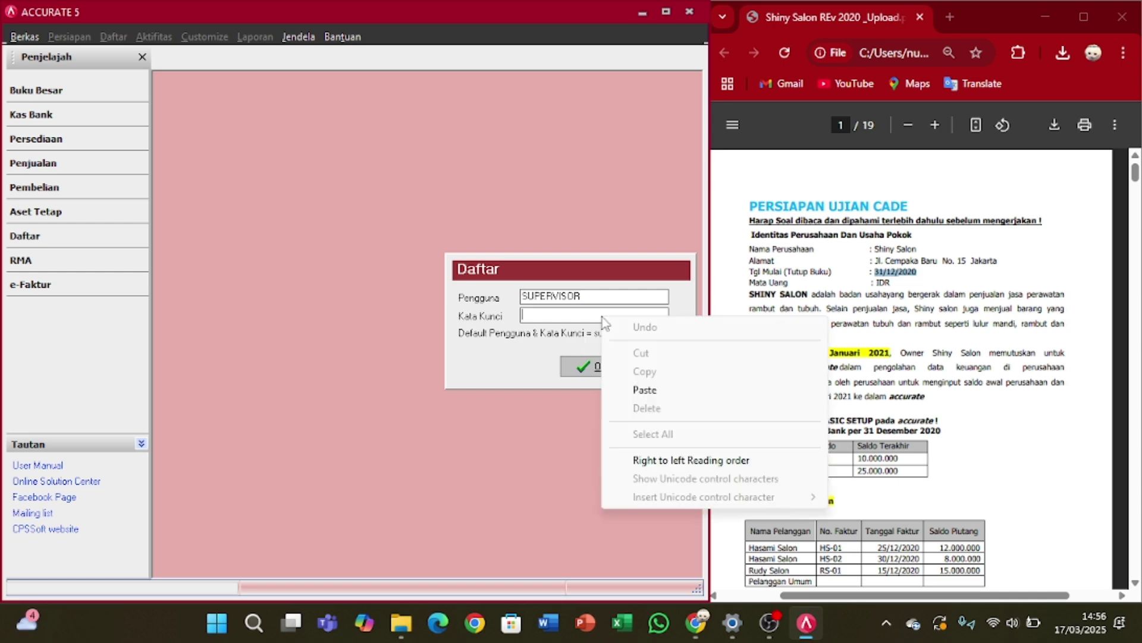
left_click(645, 390)
left_click(587, 367)
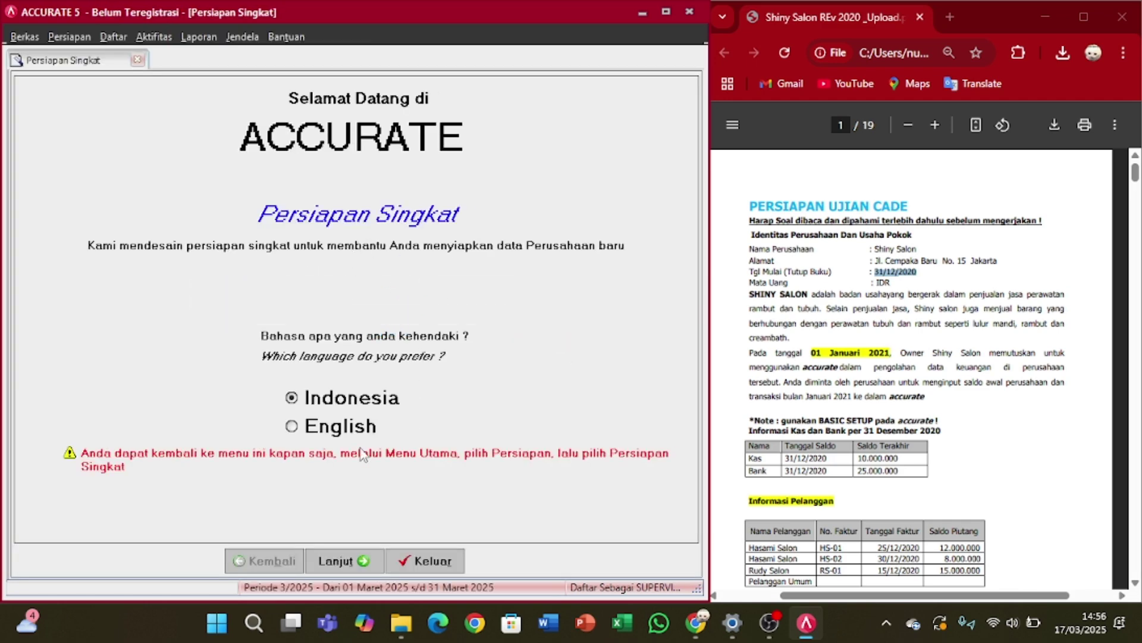
- Continue the quick setup with Indonesia as the language and Persiapan Standar as the setup type
left_click(349, 562)
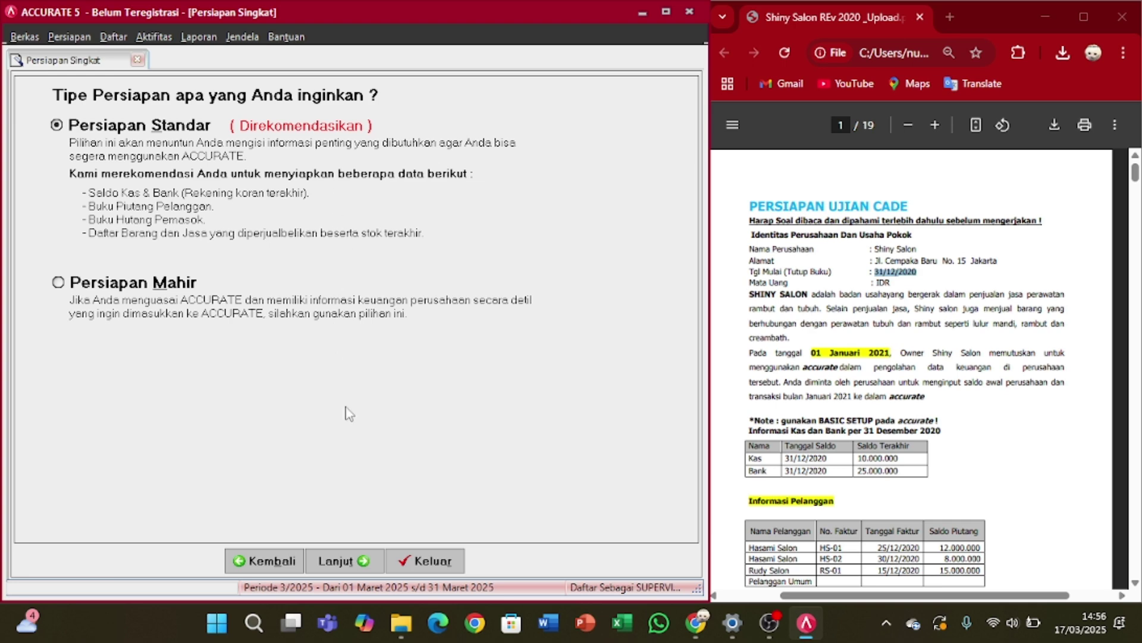
left_click(360, 563)
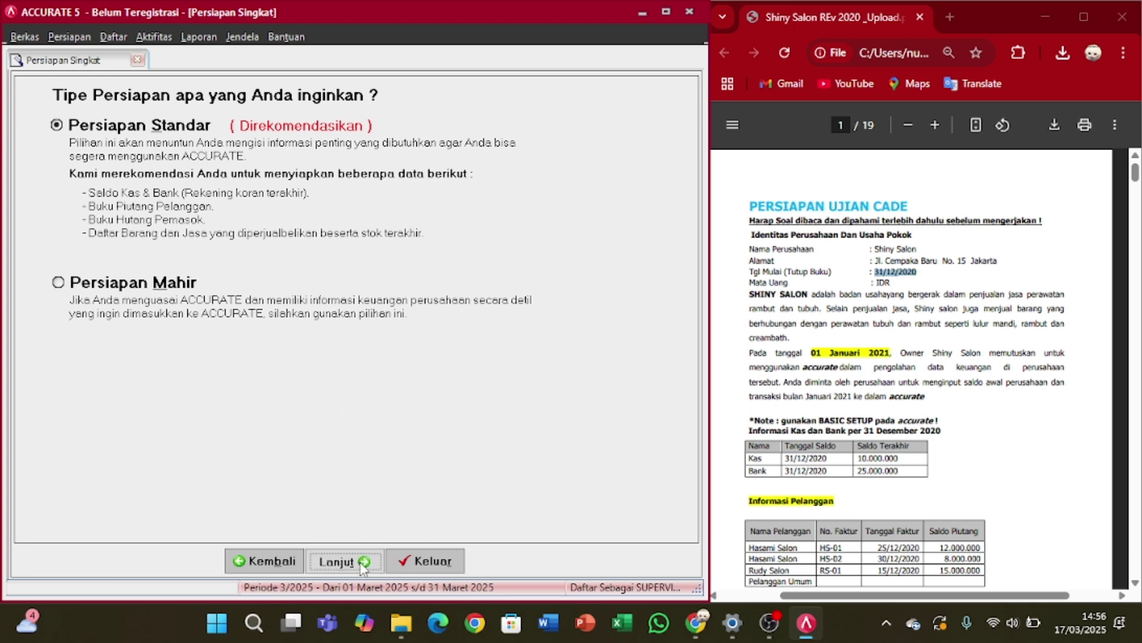
left_click(538, 356)
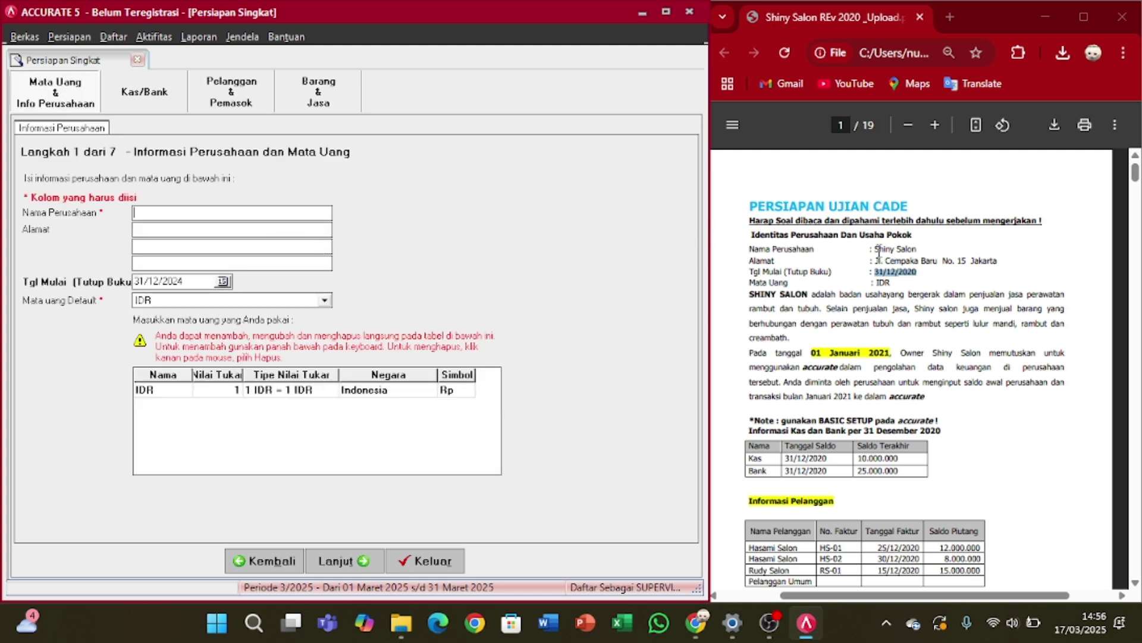
- Try to copy the company name from the exam PDF
left_click_drag(876, 250, 909, 257)
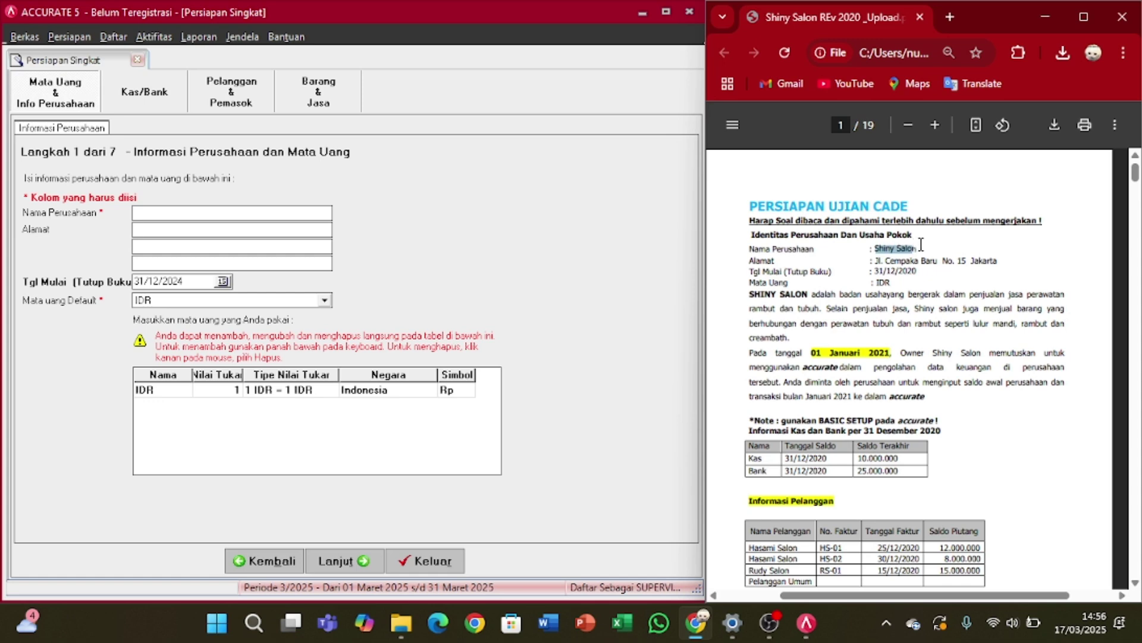
right_click(918, 245)
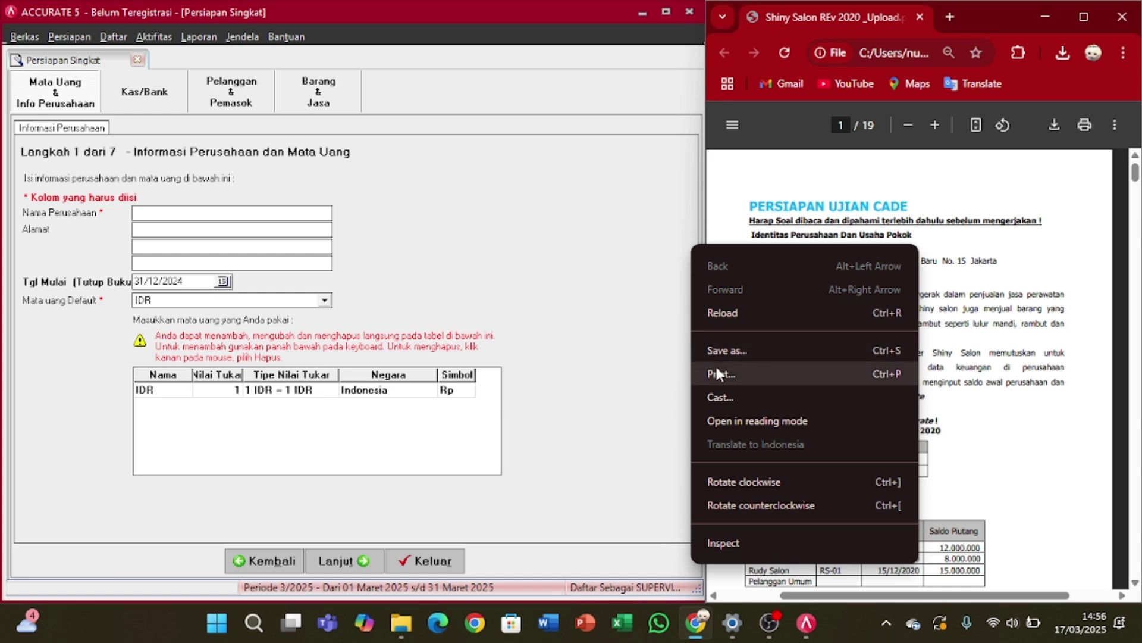
left_click(640, 306)
left_click_drag(873, 248, 930, 248)
right_click(927, 249)
left_click(964, 278)
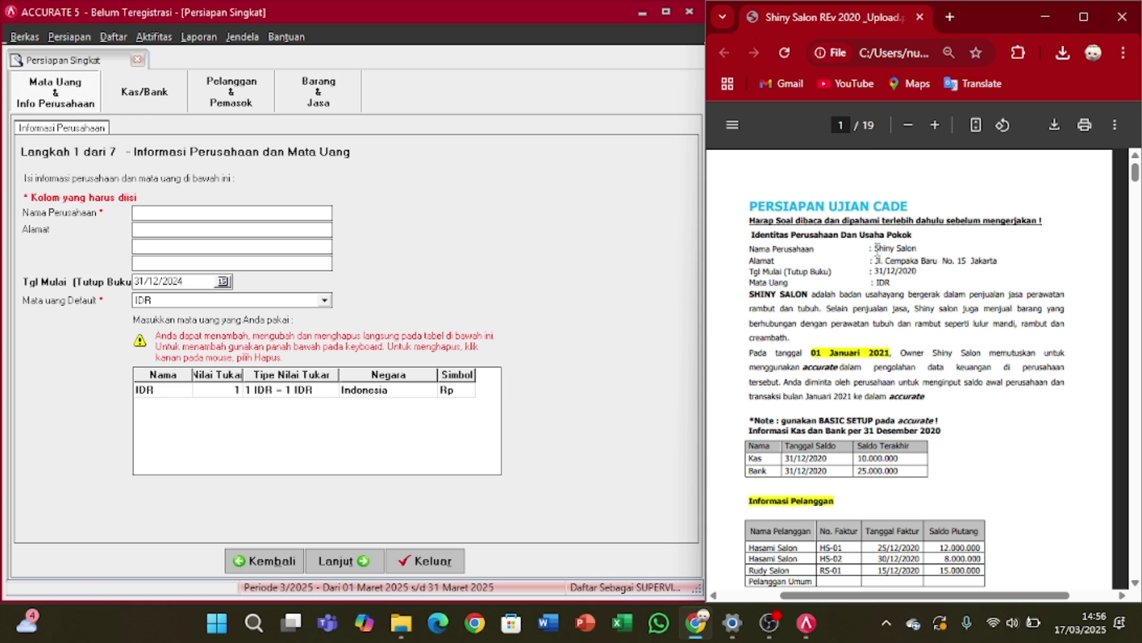
left_click_drag(878, 249, 921, 250)
right_click(921, 251)
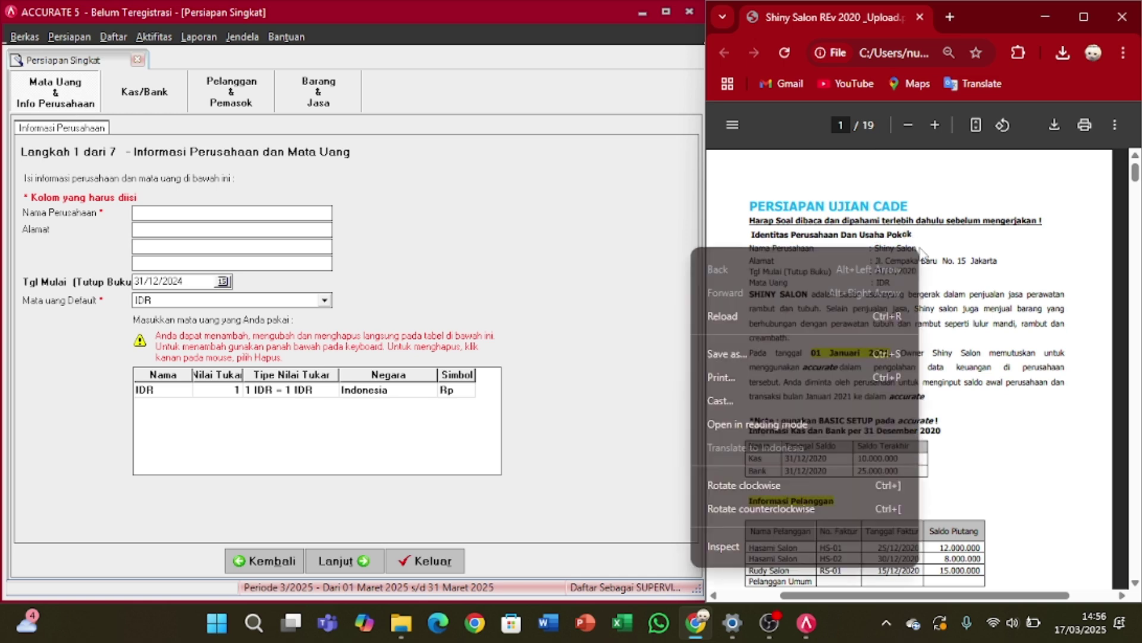
left_click(967, 288)
- Enter SHINY SALON as the company name and copy the company address from the PDF into the first Alamat line
left_click(290, 209)
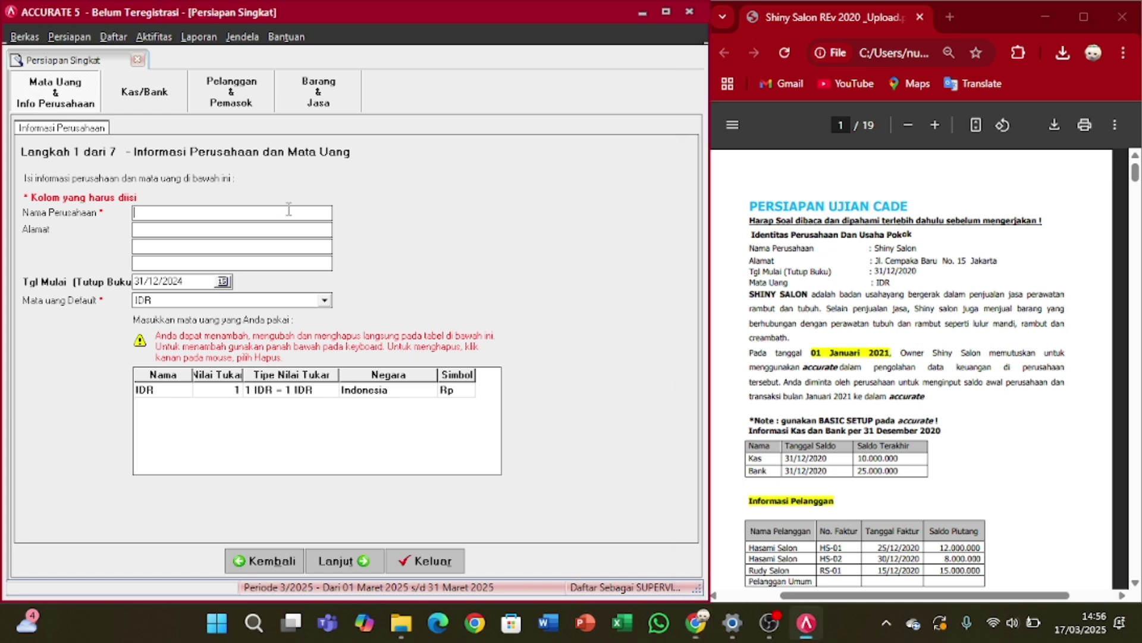
type("SHINY SALON")
left_click_drag(875, 255, 998, 261)
right_click(998, 262)
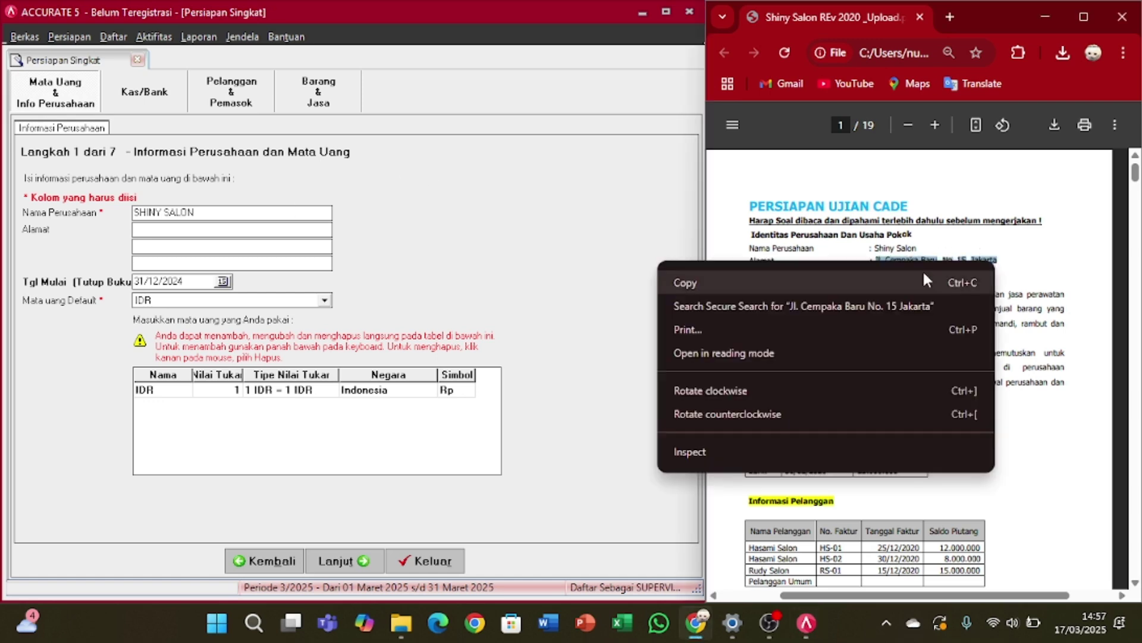
left_click(718, 283)
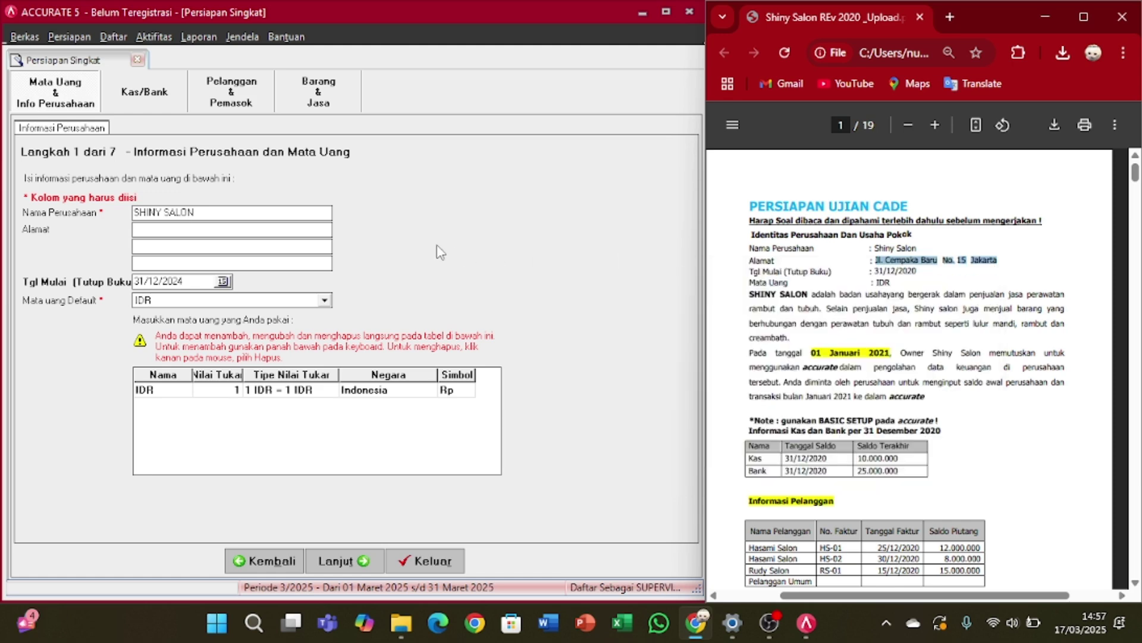
right_click(301, 230)
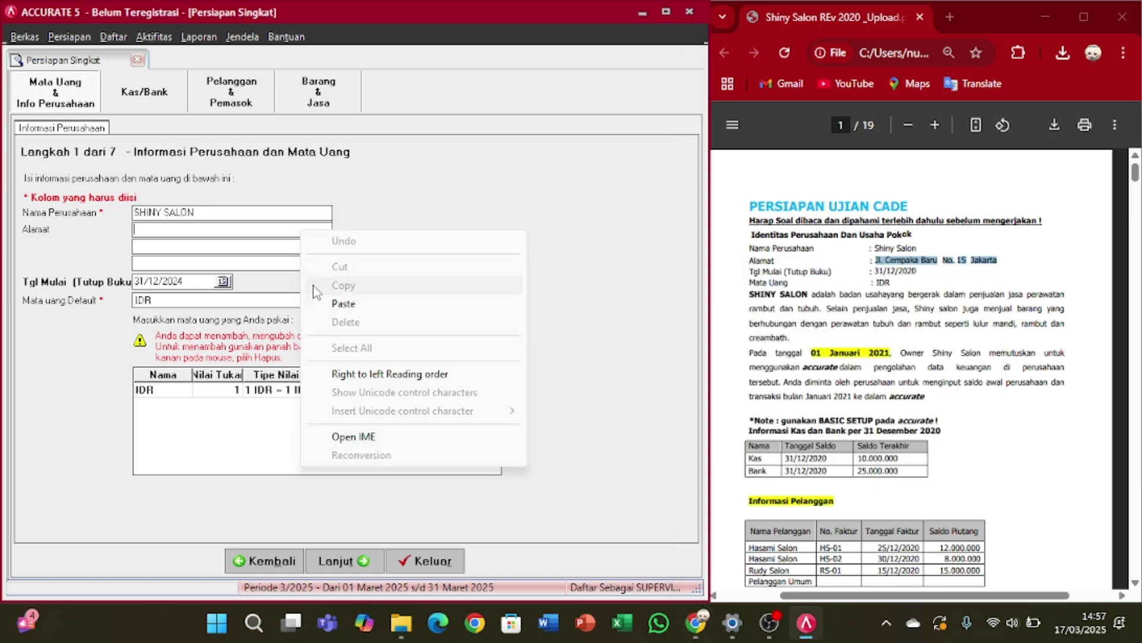
left_click(345, 302)
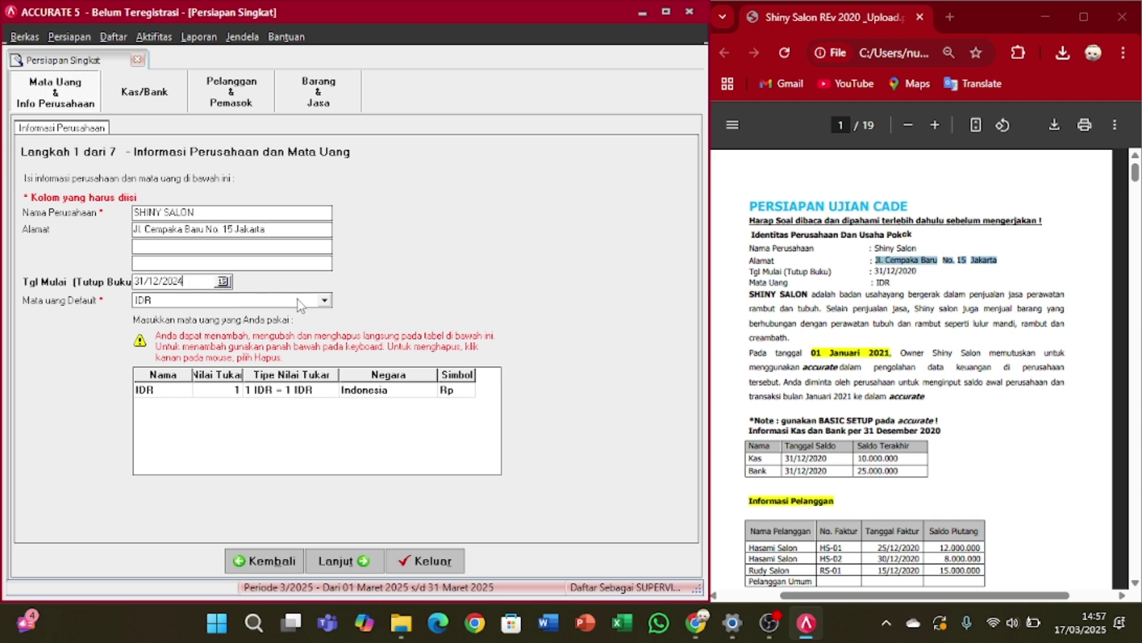
- Set the start (closing) date to 31/12/2020 and continue to the Kas/Bank information step
key("BackSpace")
key("BackSpace")
key("BackSpace")
key("BackSpace")
key("BackSpace")
key("BackSpace")
key("BackSpace")
key("BackSpace")
type("31/12/2020")
left_click(375, 556)
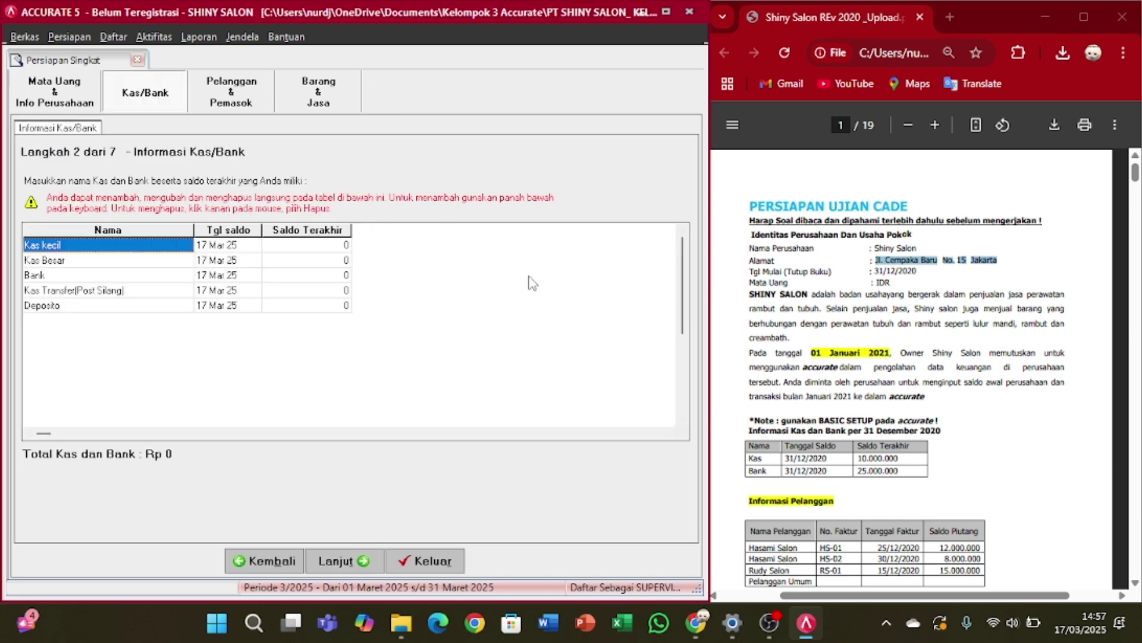
- Delete the Deposito and Kas Transfer(Post Silang) accounts from the cash and bank list
right_click(113, 262)
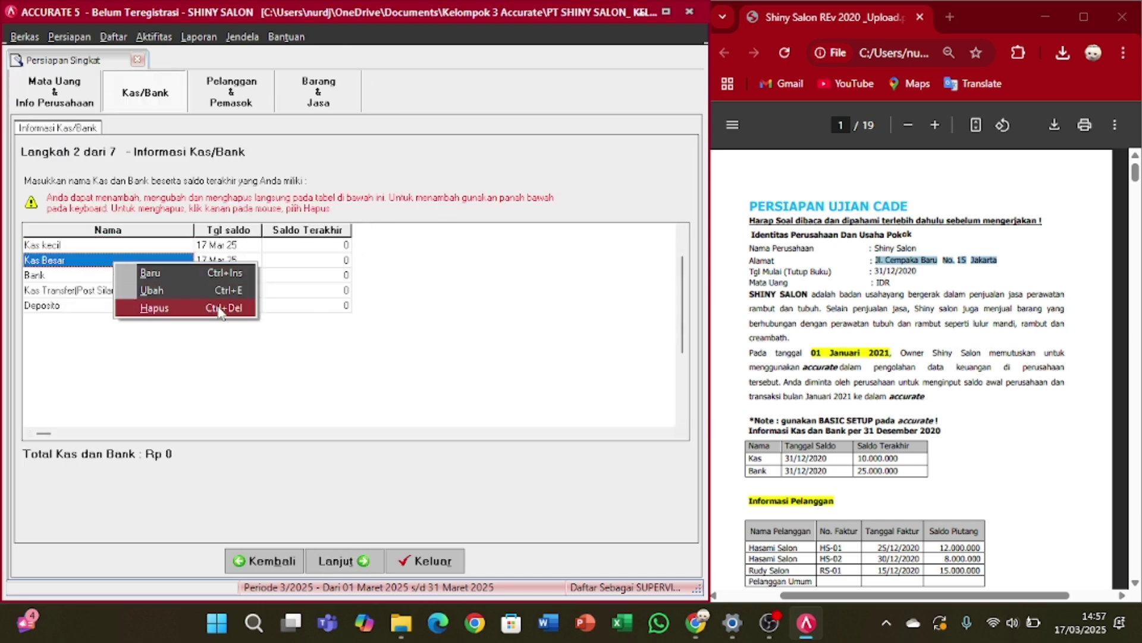
left_click(481, 348)
right_click(167, 307)
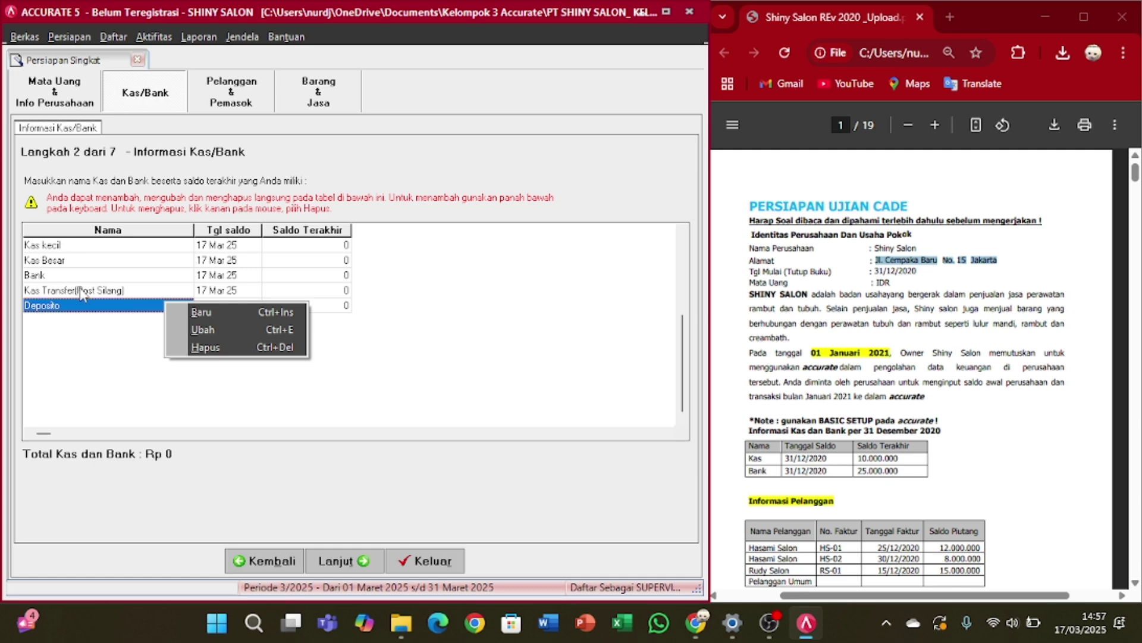
left_click(210, 347)
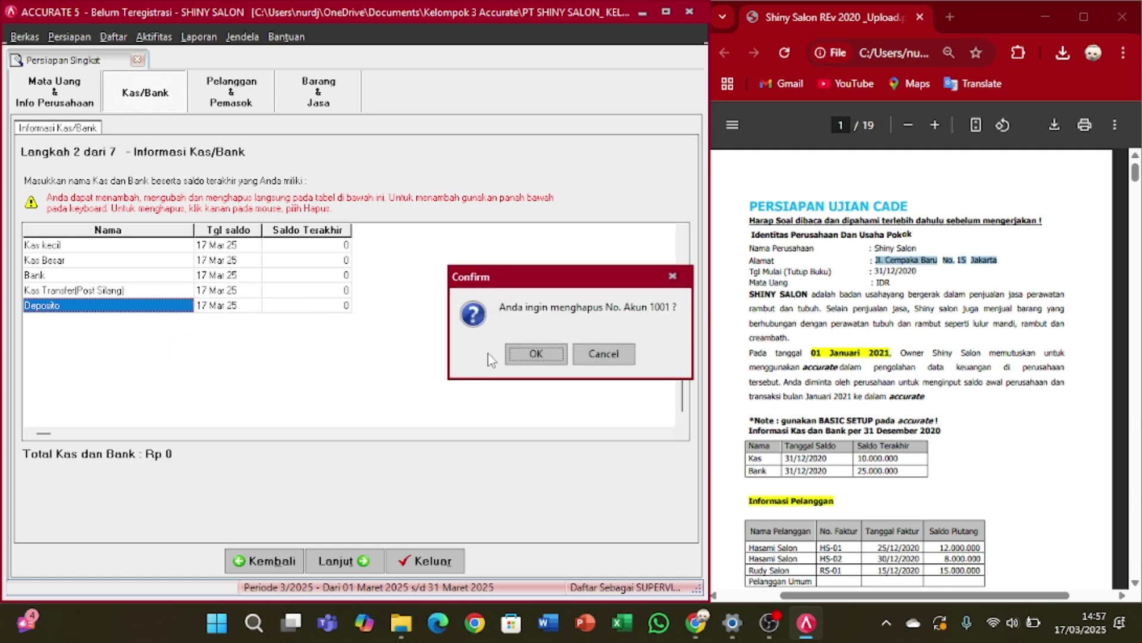
left_click(519, 352)
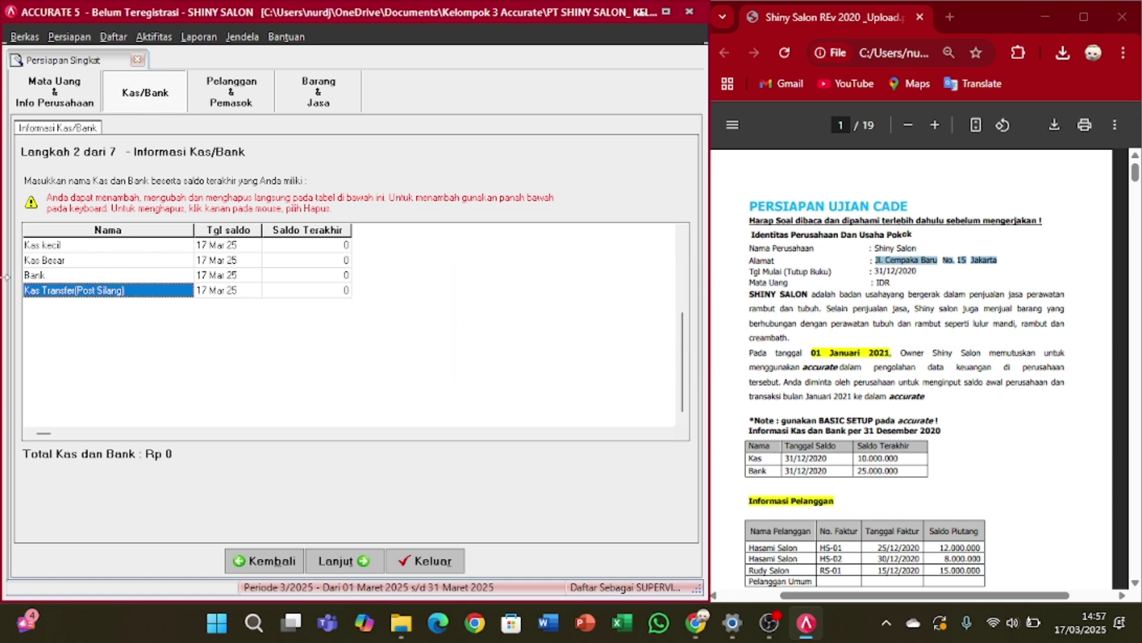
right_click(67, 295)
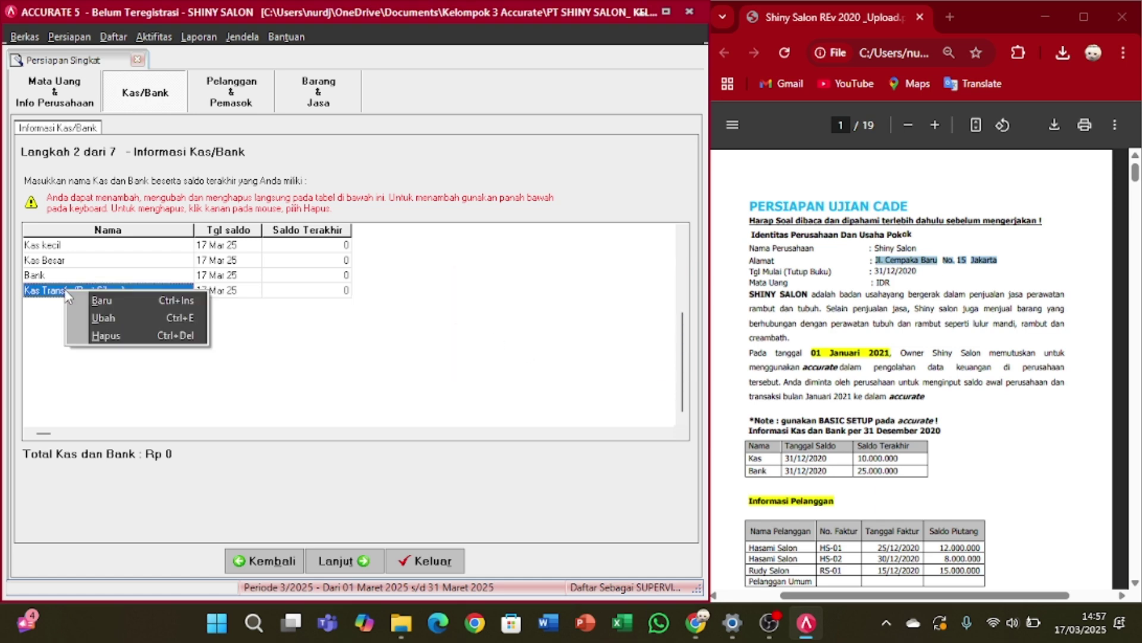
left_click(137, 336)
left_click(537, 355)
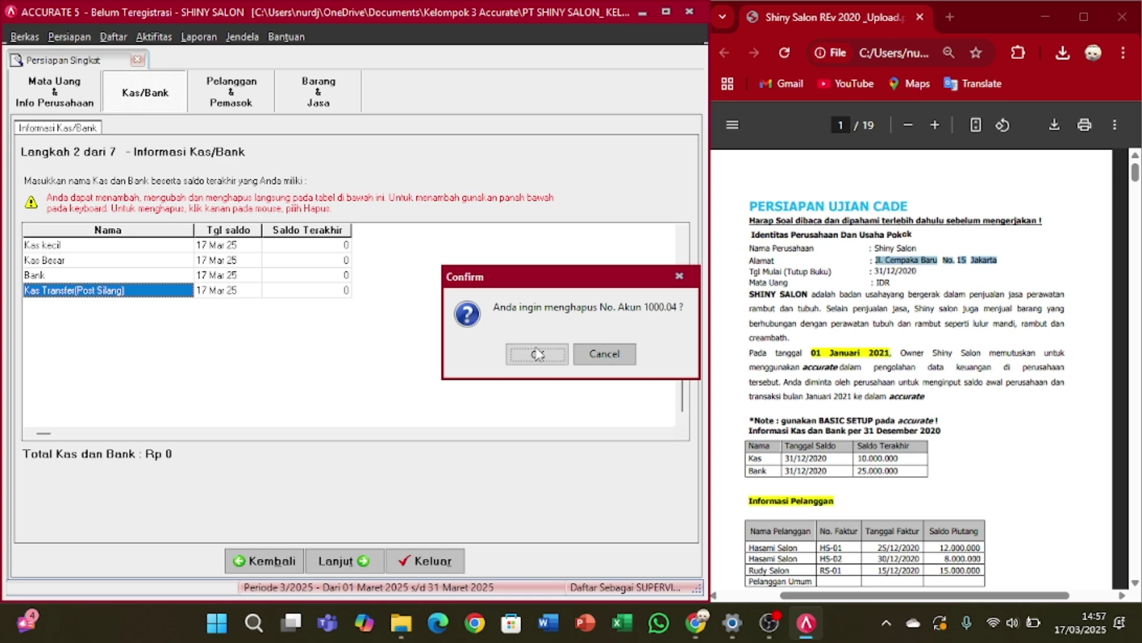
- Delete the Kas Besar account from the cash and bank list
left_click(121, 258)
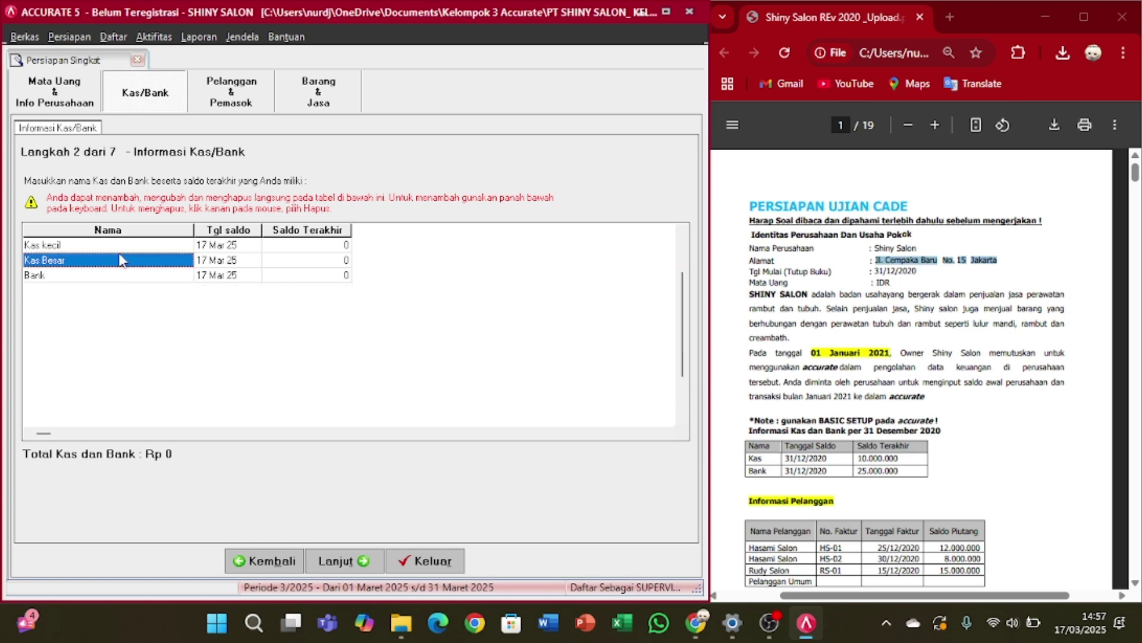
right_click(120, 256)
left_click(236, 300)
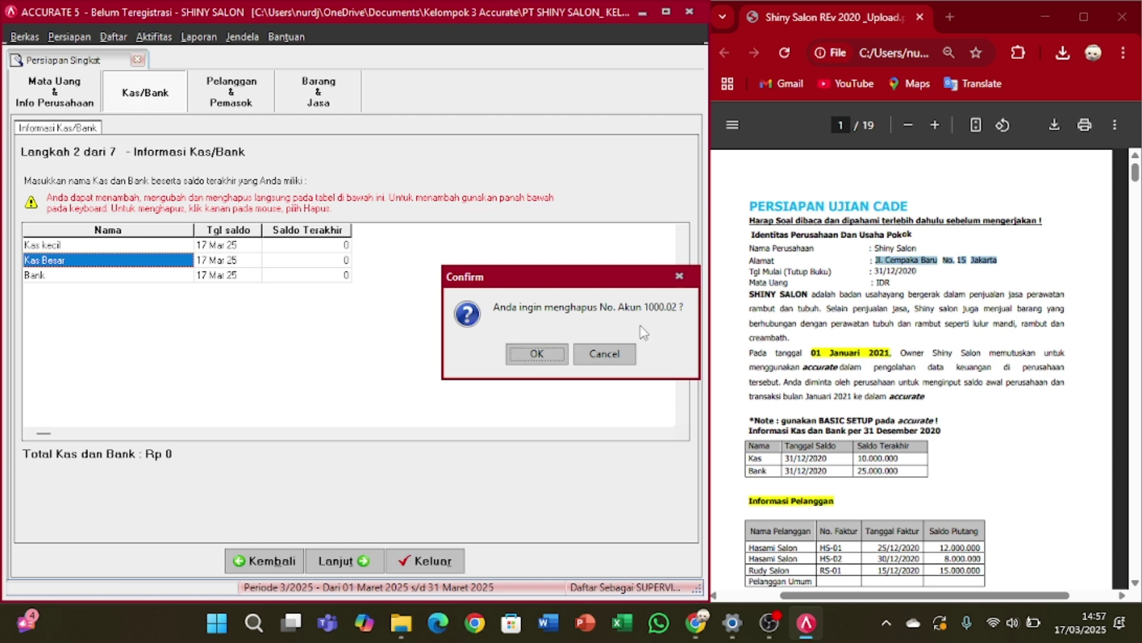
left_click(538, 354)
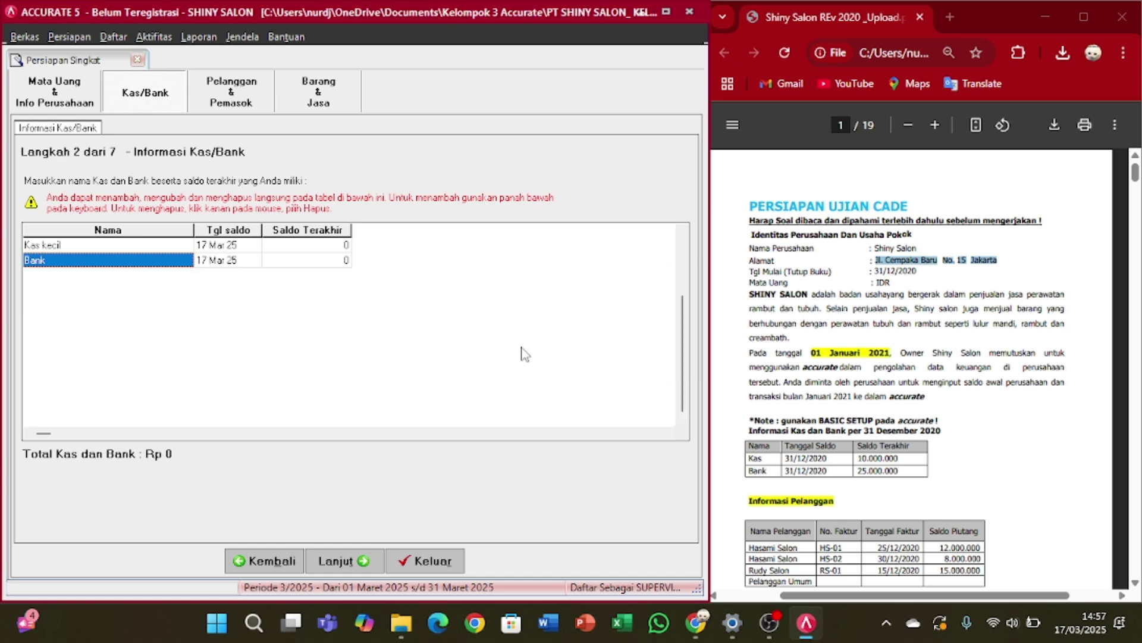
- Rename the Kas kecil account to Kas
left_click(180, 244)
double_click(180, 244)
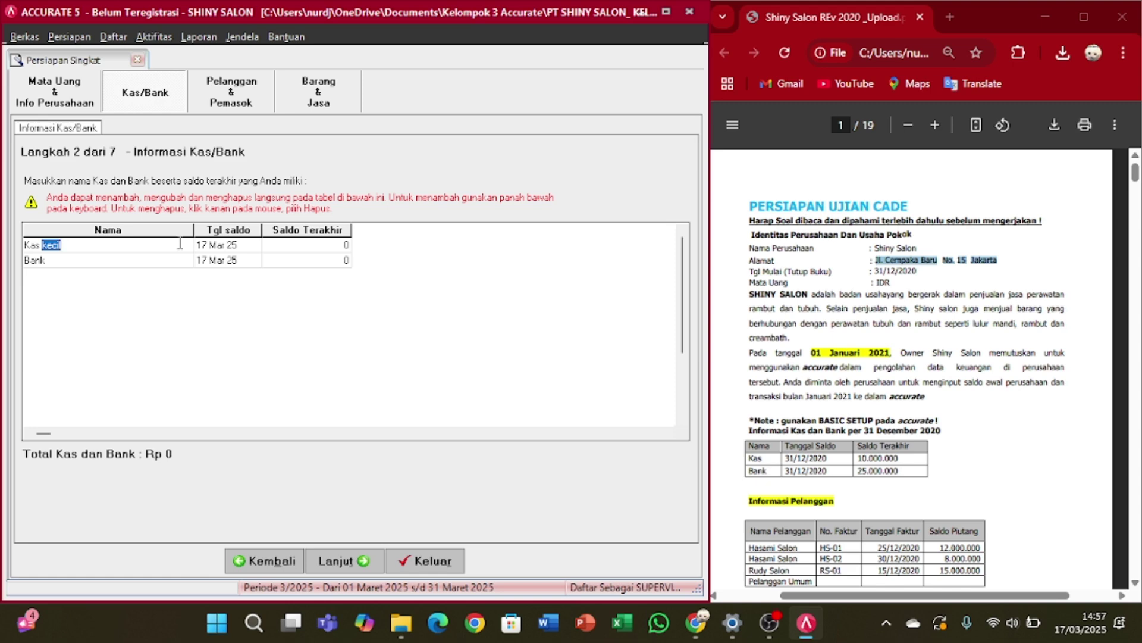
key("BackSpace")
key("Tab")
key("Tab")
key("Tab")
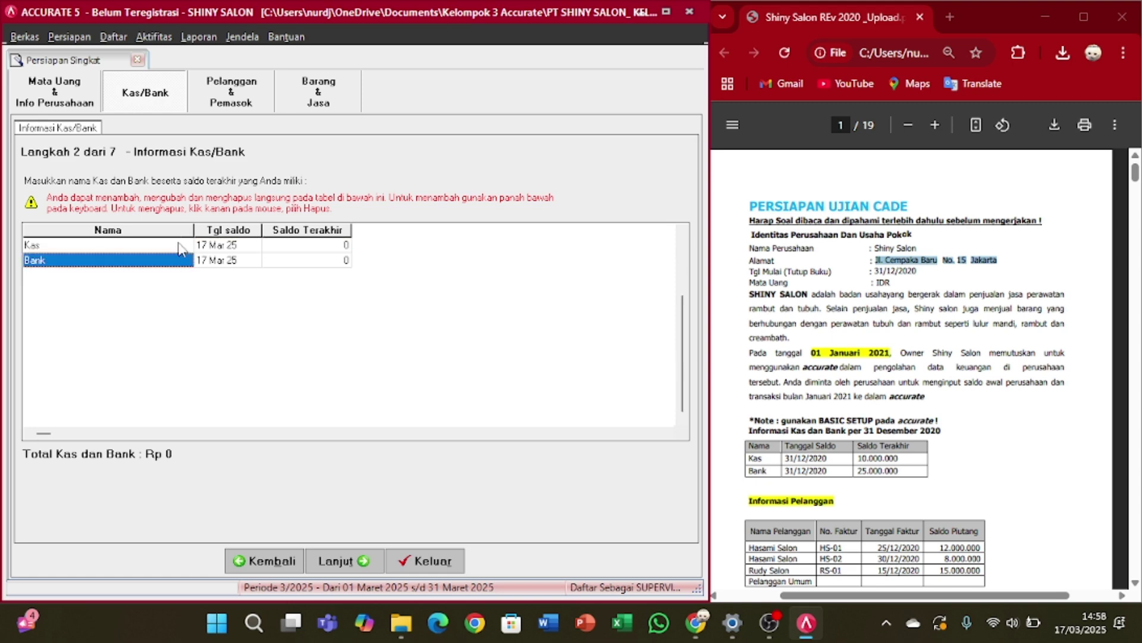
- Set the Kas account's balance date to 31/12/2020 and its closing balance to 10.000.000
left_click(235, 250)
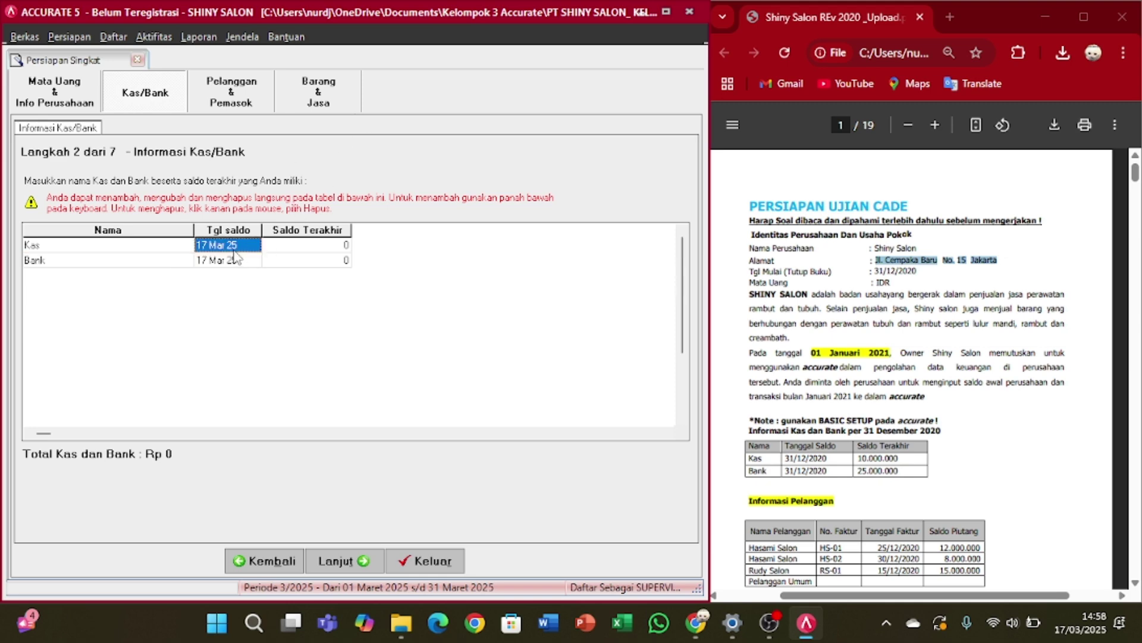
scroll(967, 380, "down", 2)
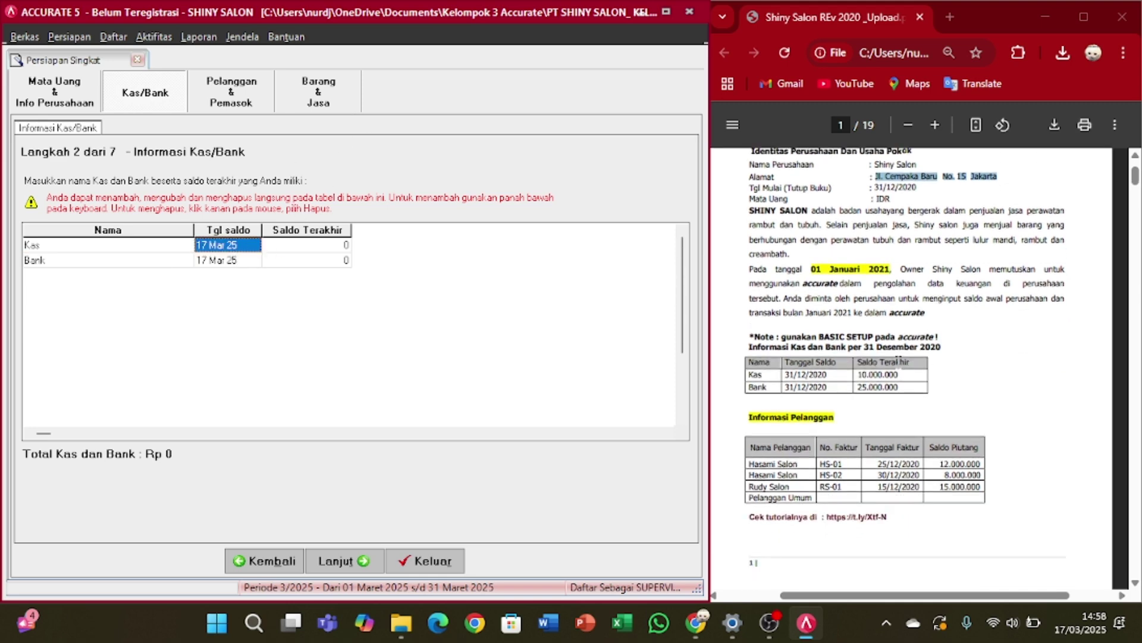
scroll(833, 357, "down", 2)
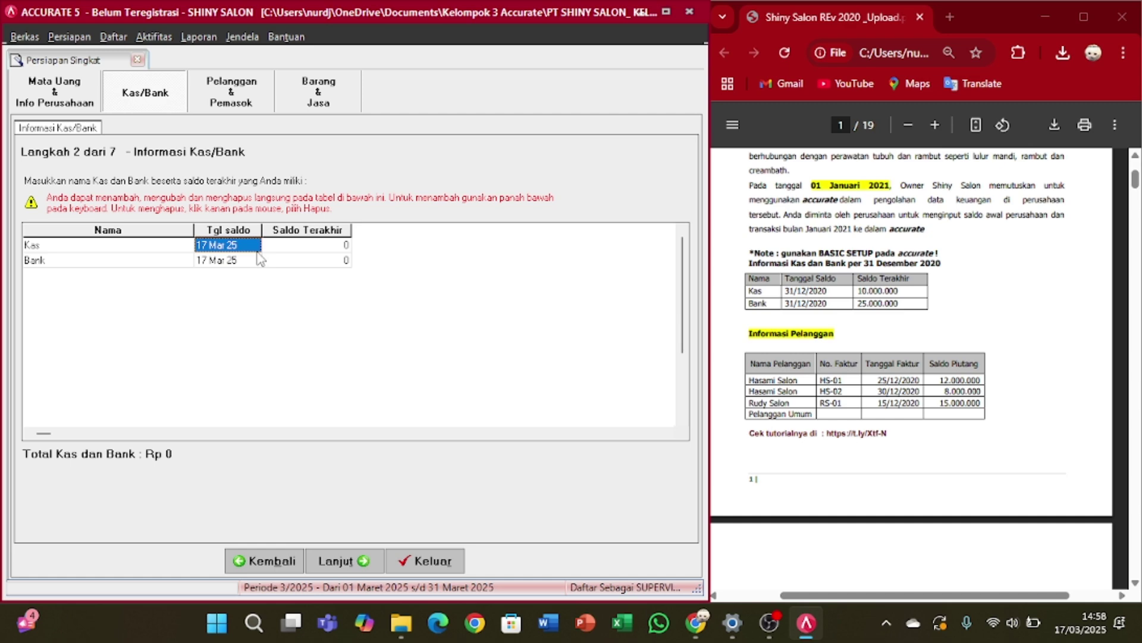
key("BackSpace")
type("31")
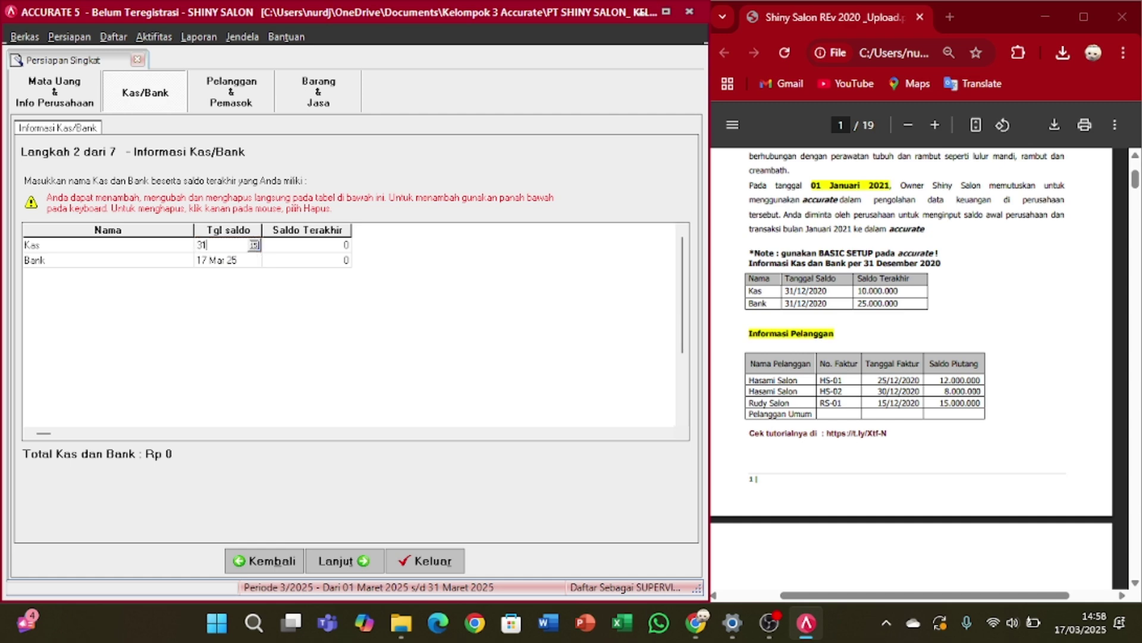
type("/12/2020")
key("Tab")
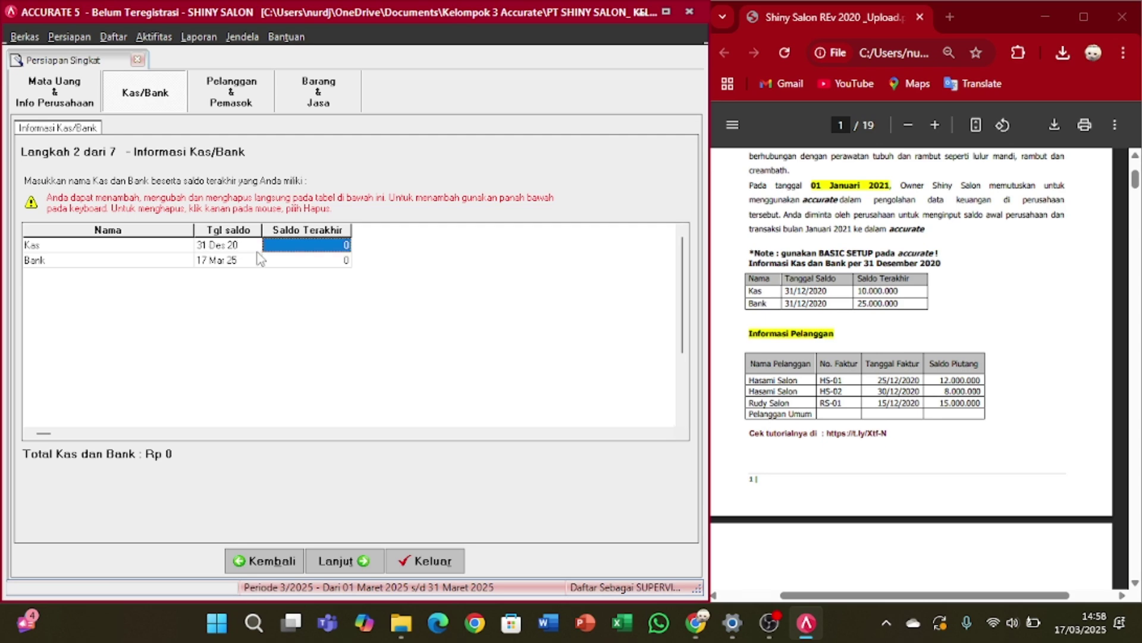
type("10")
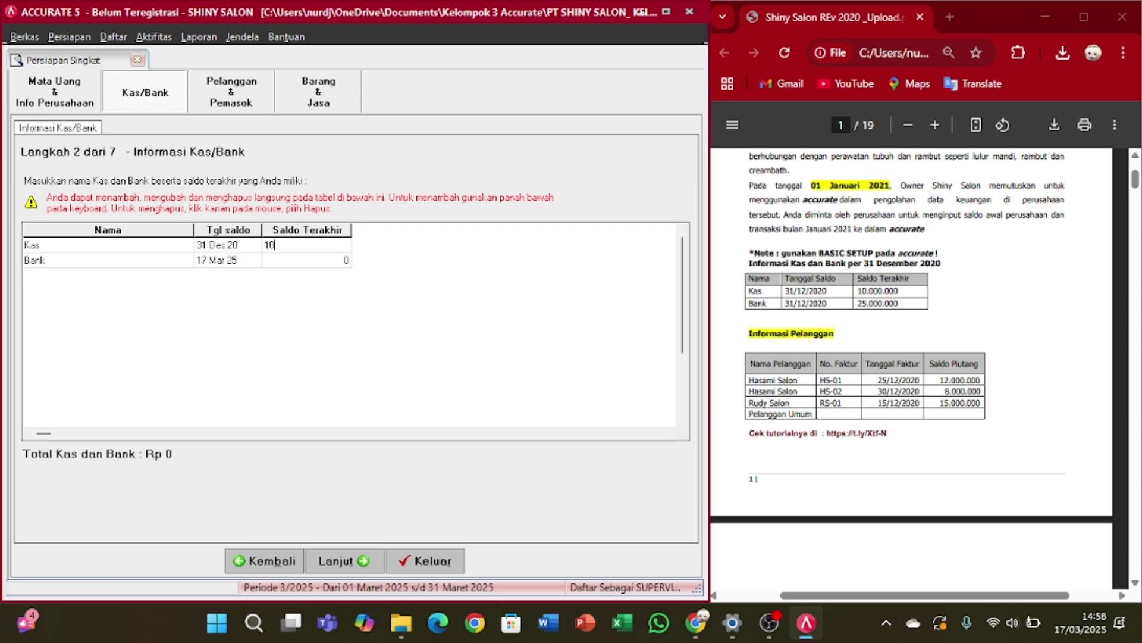
type("000000")
- Set the Bank account's balance date to 31/12/2020 and its balance to 25.000.000, and continue to the Informasi Pelanggan step
left_click(258, 257)
key("BackSpace")
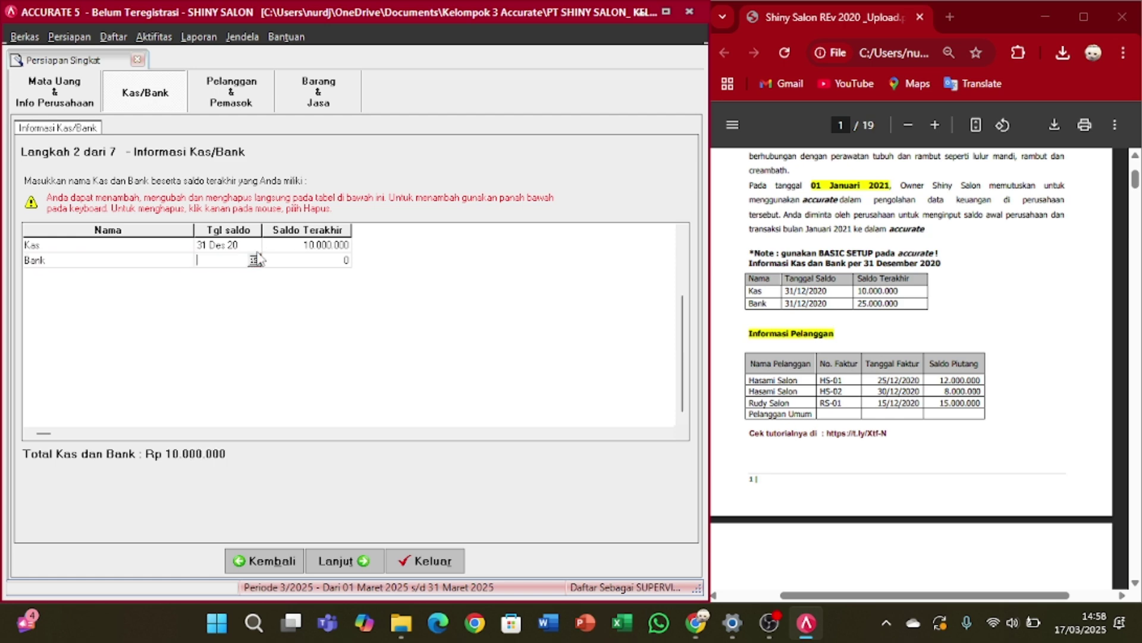
type("31/12/2020")
key("Tab")
key("BackSpace")
type("25.00")
type("0.000")
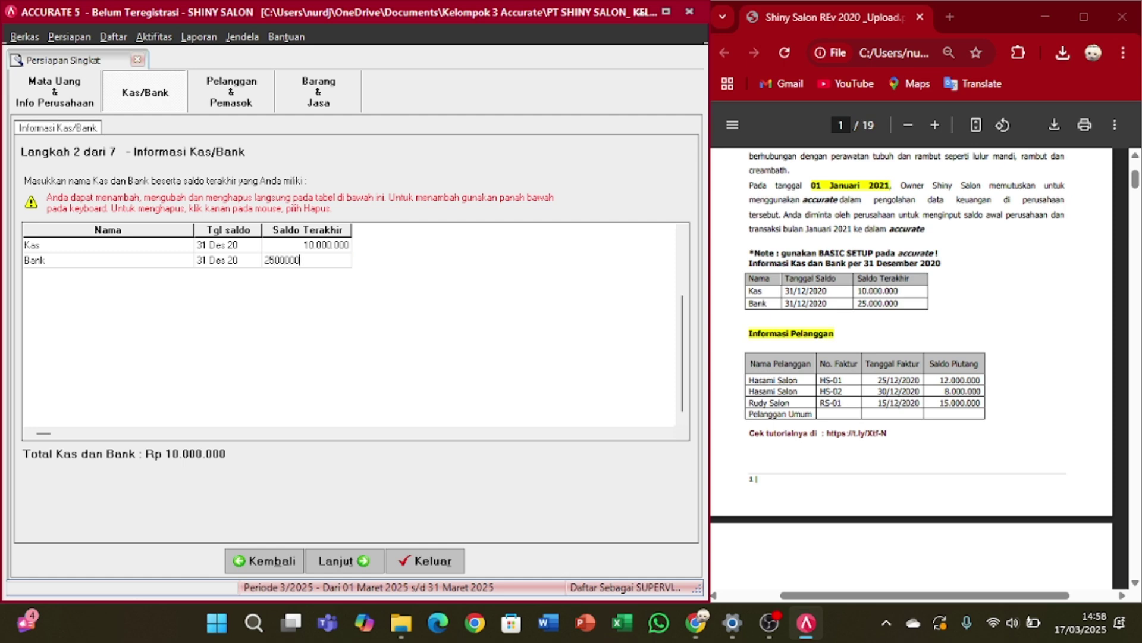
key("Tab")
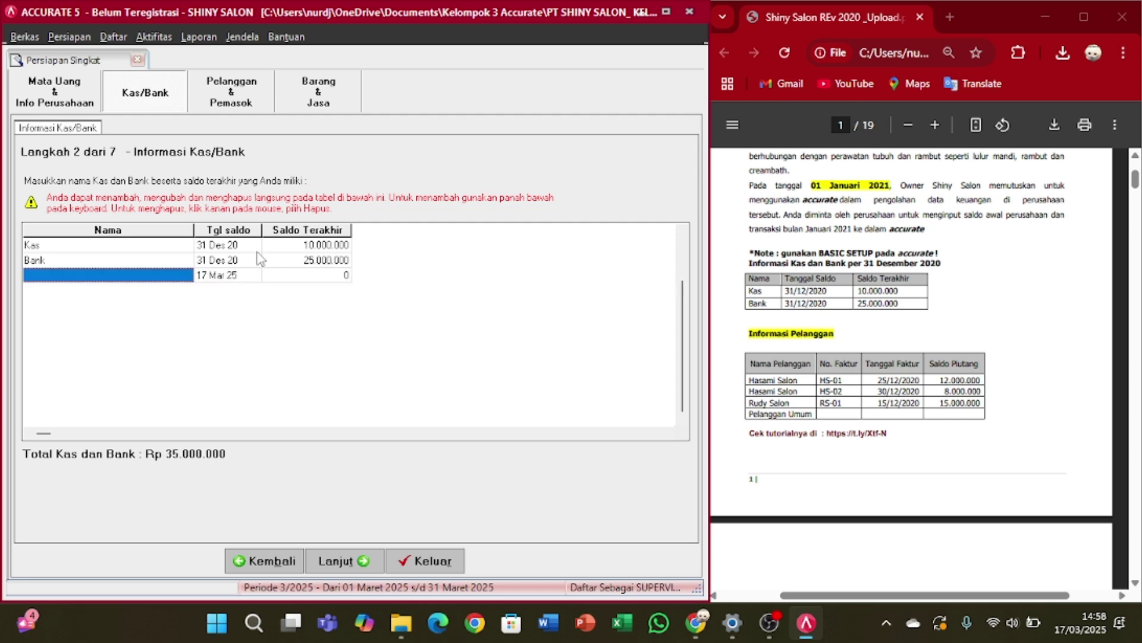
left_click(356, 562)
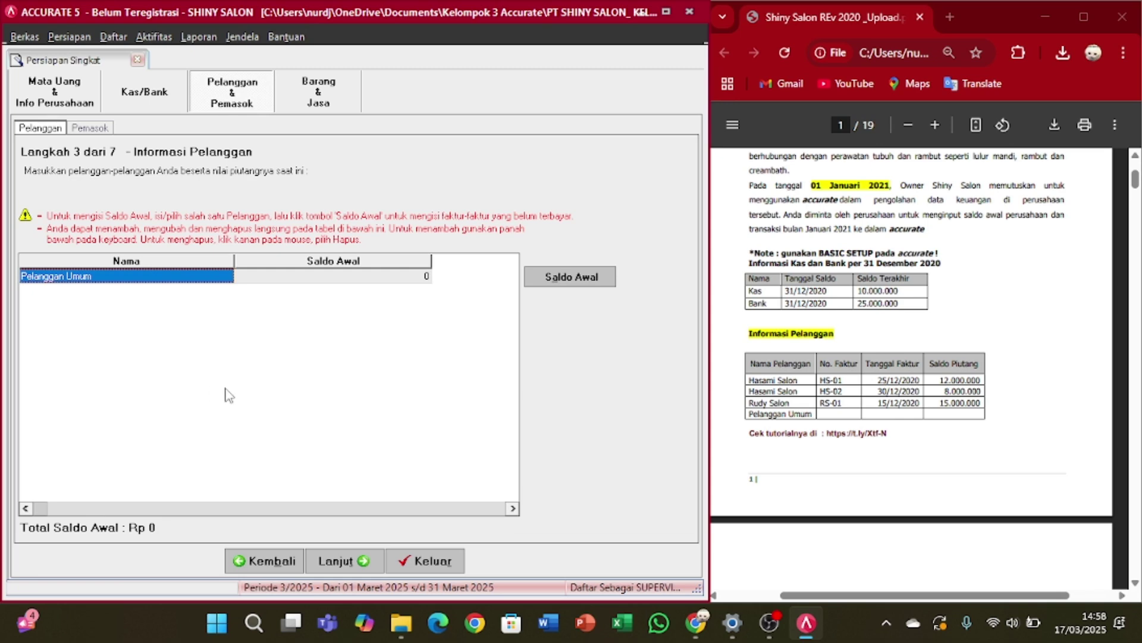
- Add Hasami Salon as a new customer below Pelanggan Umum
key("Tab")
key("Tab")
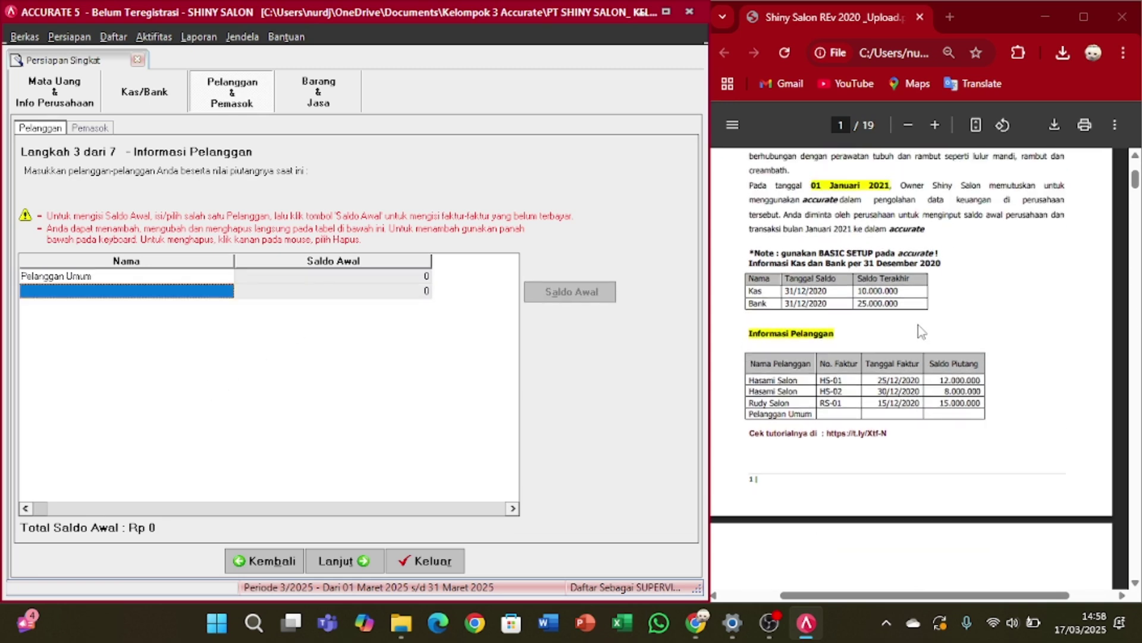
scroll(921, 331, "down", 3)
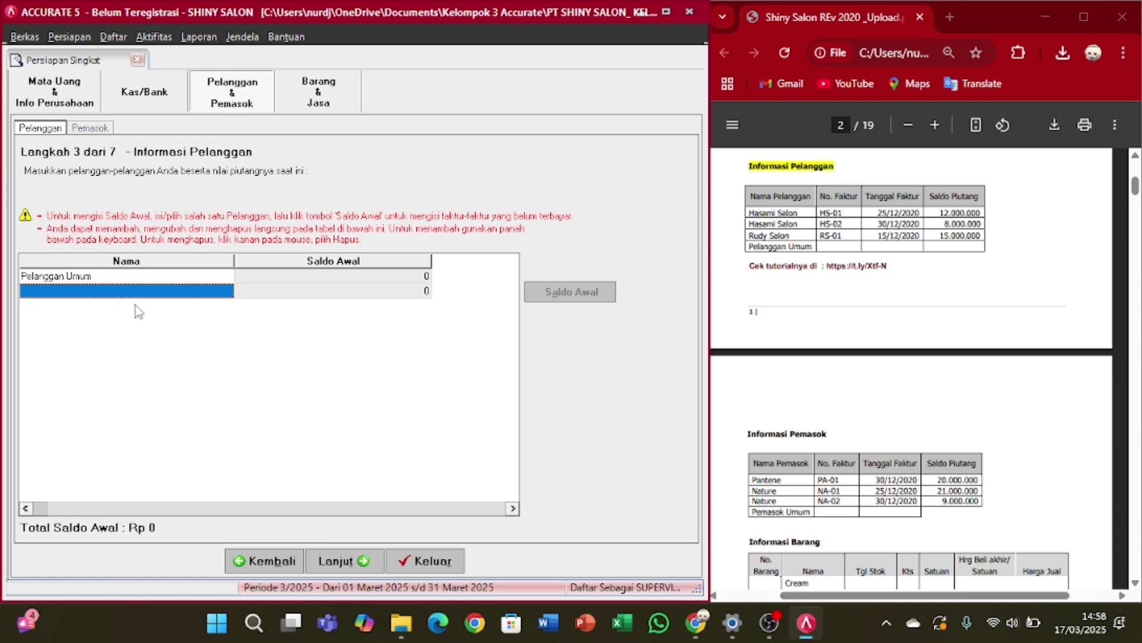
left_click(151, 291)
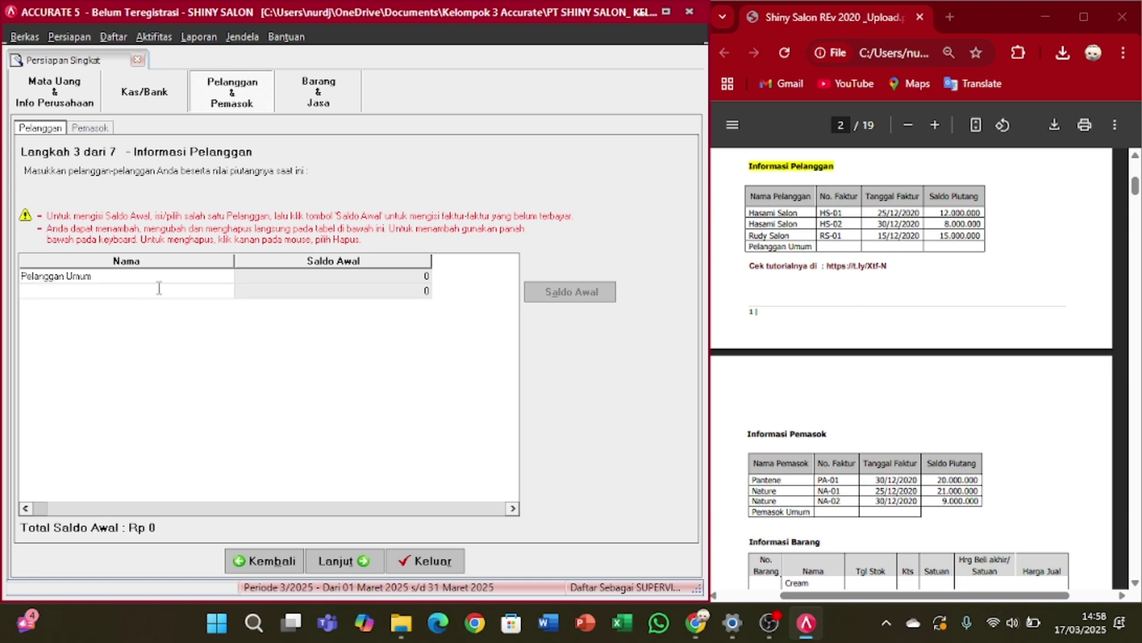
type("Hasami Salon")
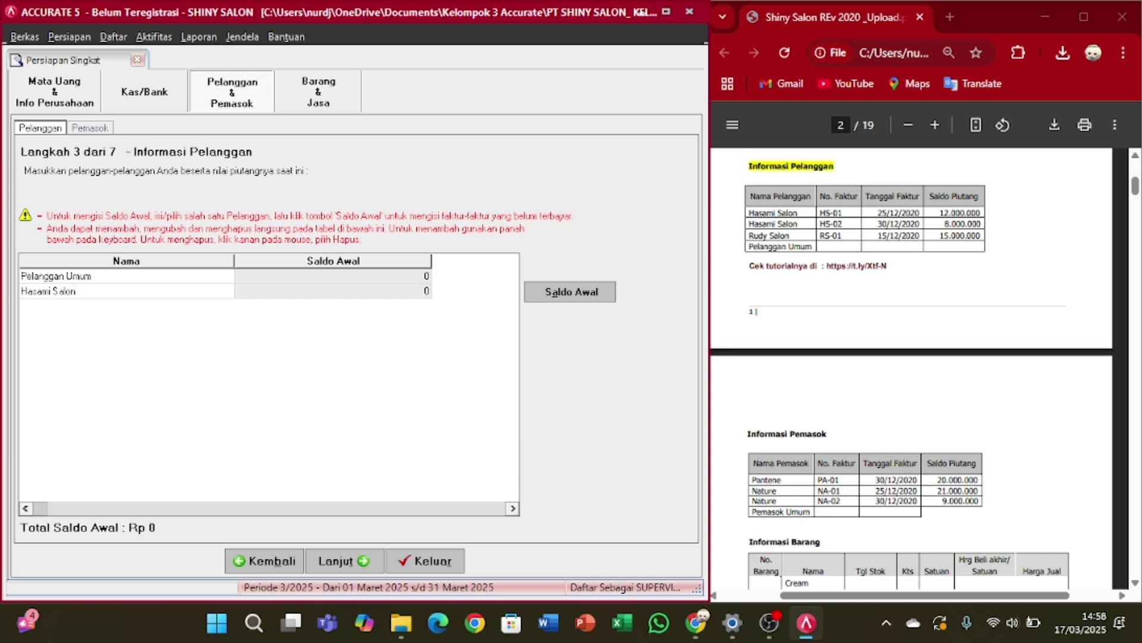
key("Tab")
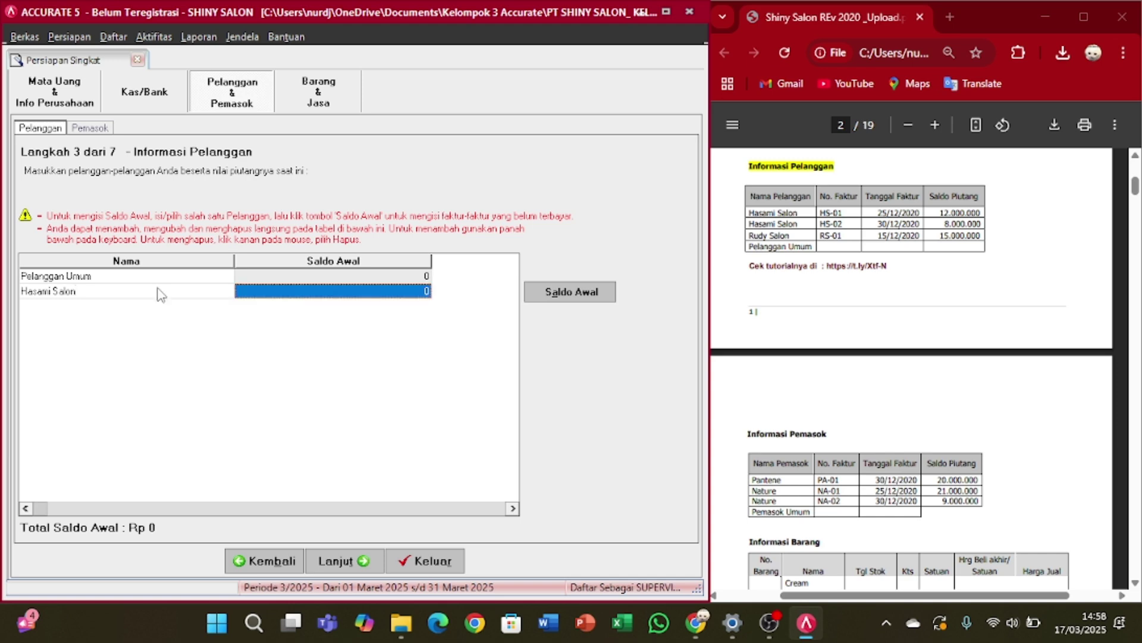
- Record invoice HS-01 dated 25/12/2020 for 12.000.000 in Hasami Salon's opening balance details
left_click(589, 296)
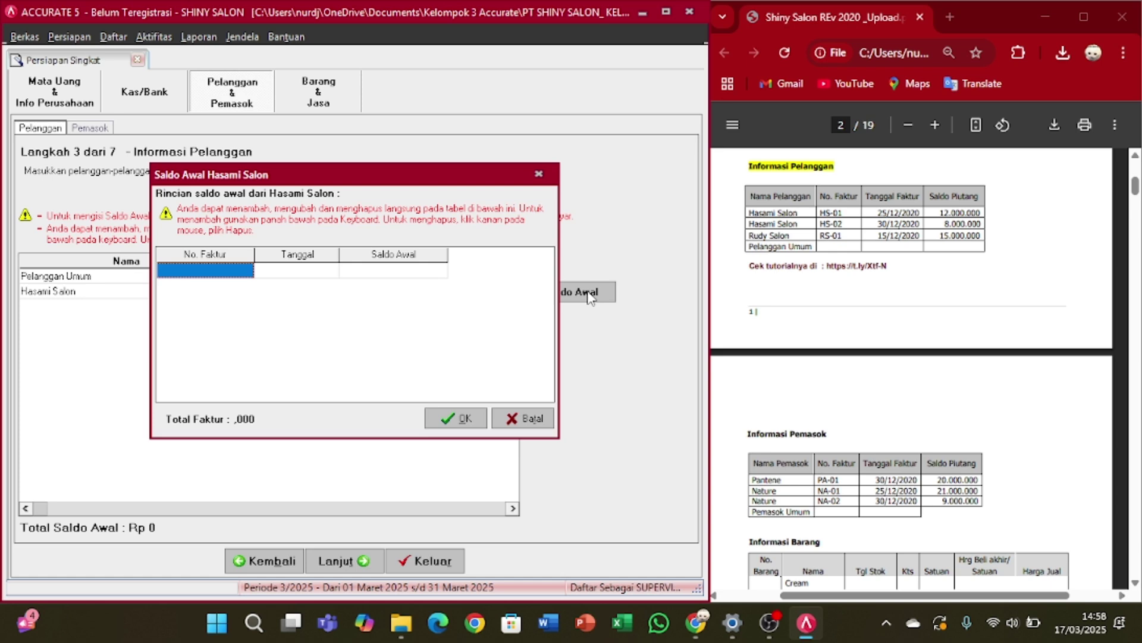
left_click(203, 267)
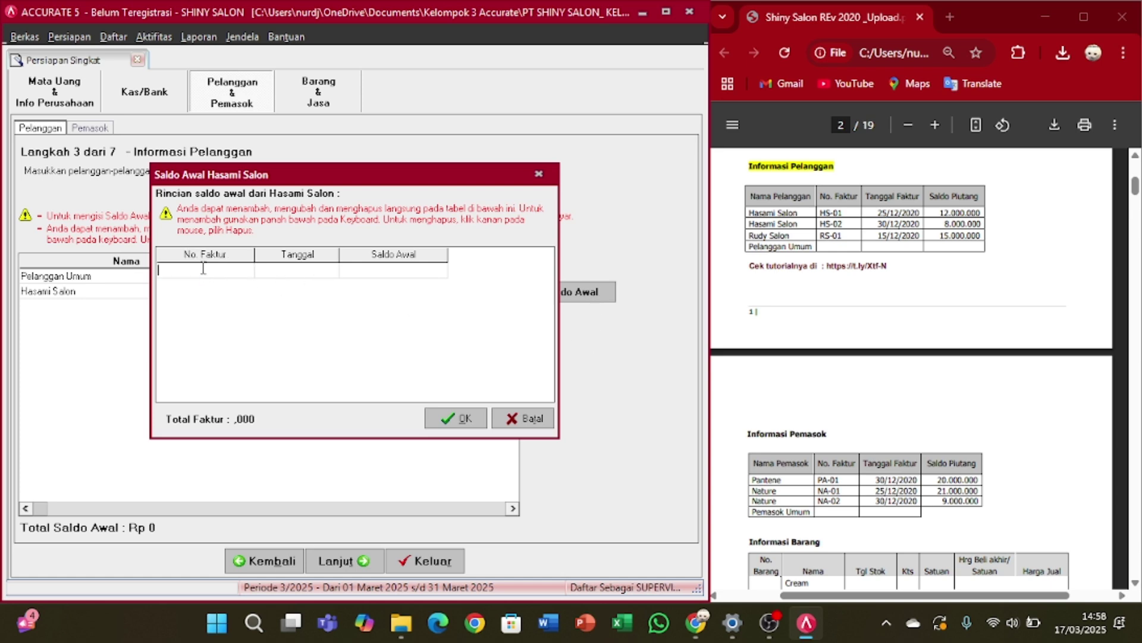
type("HS-01")
key("Tab")
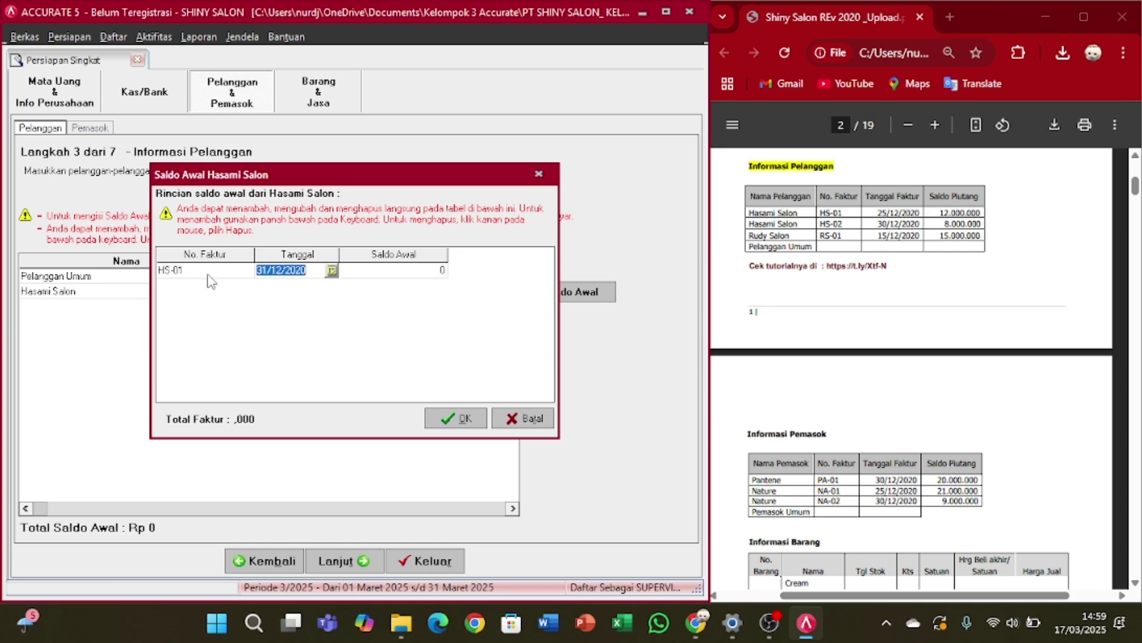
key("BackSpace")
type("25/12/2020")
key("Tab")
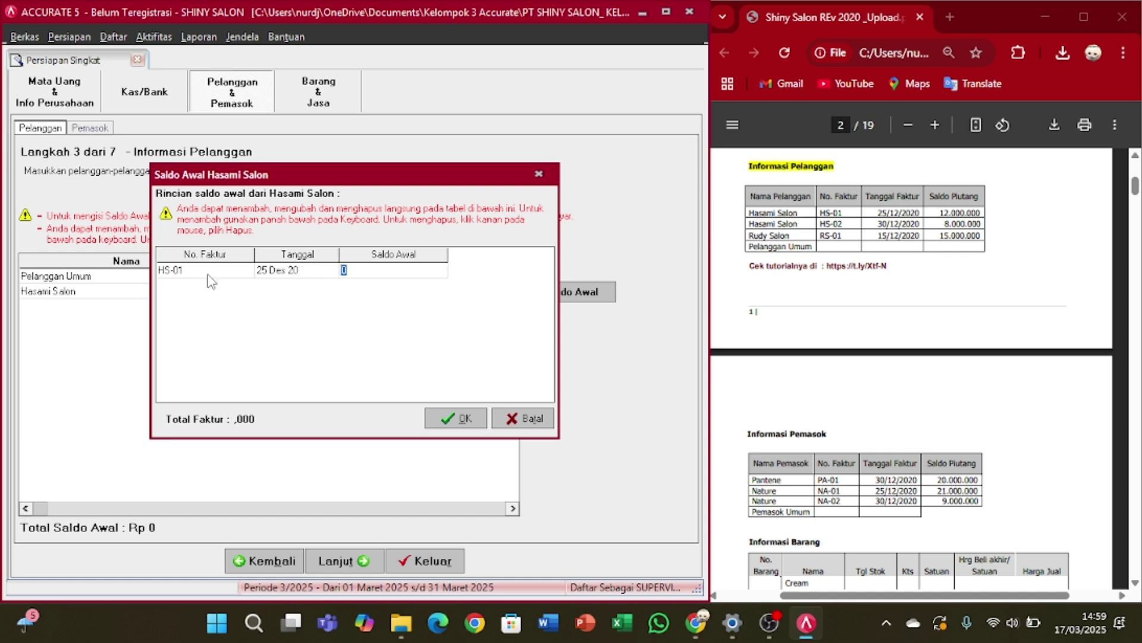
key("BackSpace")
type("12.000.0")
type("00")
key("Tab")
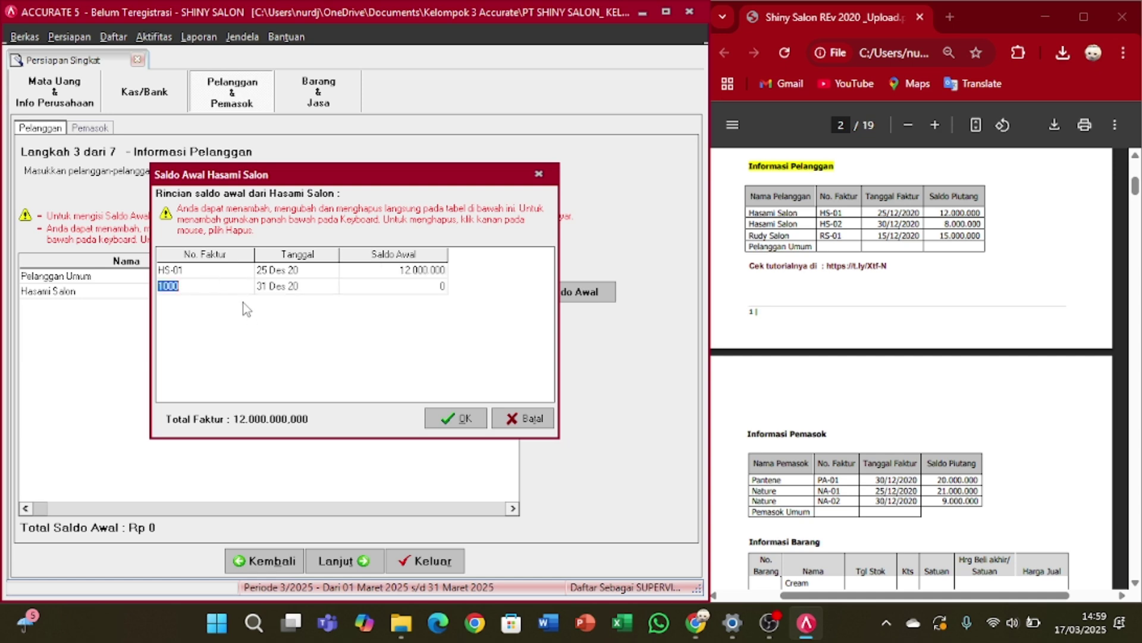
- Add invoice HS-02 dated 30/12/2020 for 8.000.000 to Hasami Salon's opening balance details
key("BackSpace")
type("Hs-02")
key("BackSpace")
key("BackSpace")
key("BackSpace")
key("BackSpace")
type("S-02")
key("Tab")
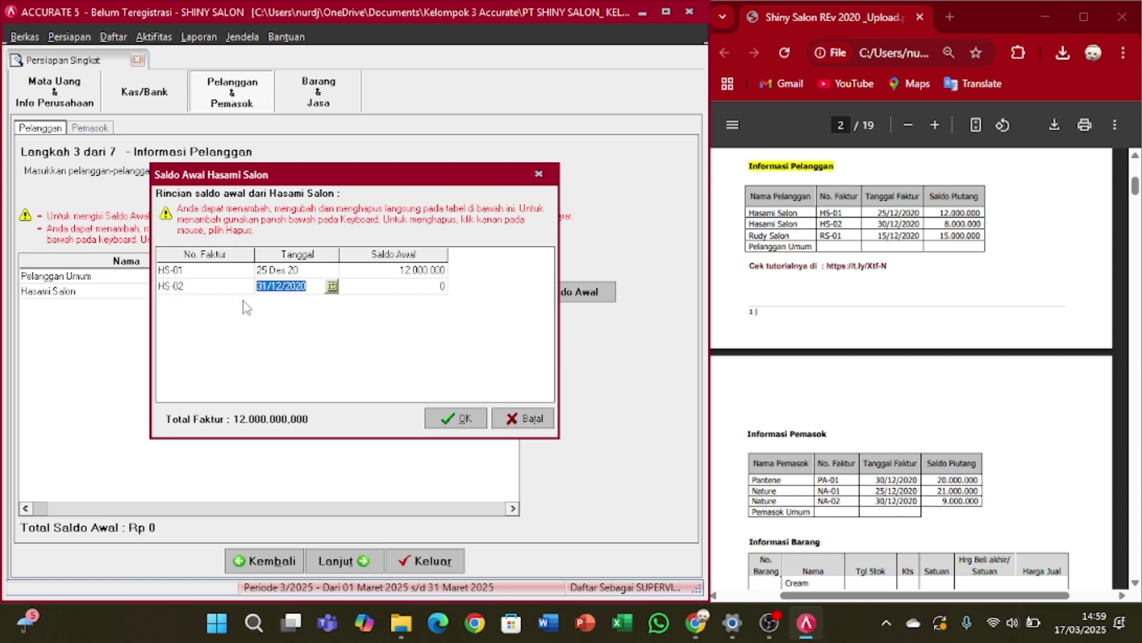
key("BackSpace")
type("30/12/2020")
key("Tab")
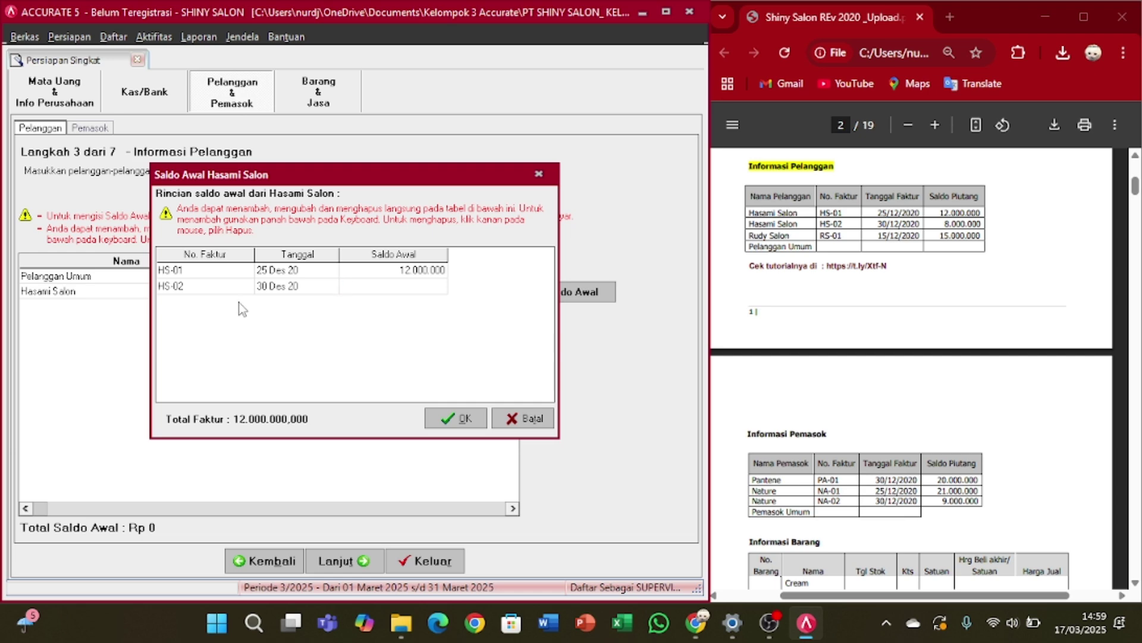
type("8.000.0")
type("00")
key("Tab")
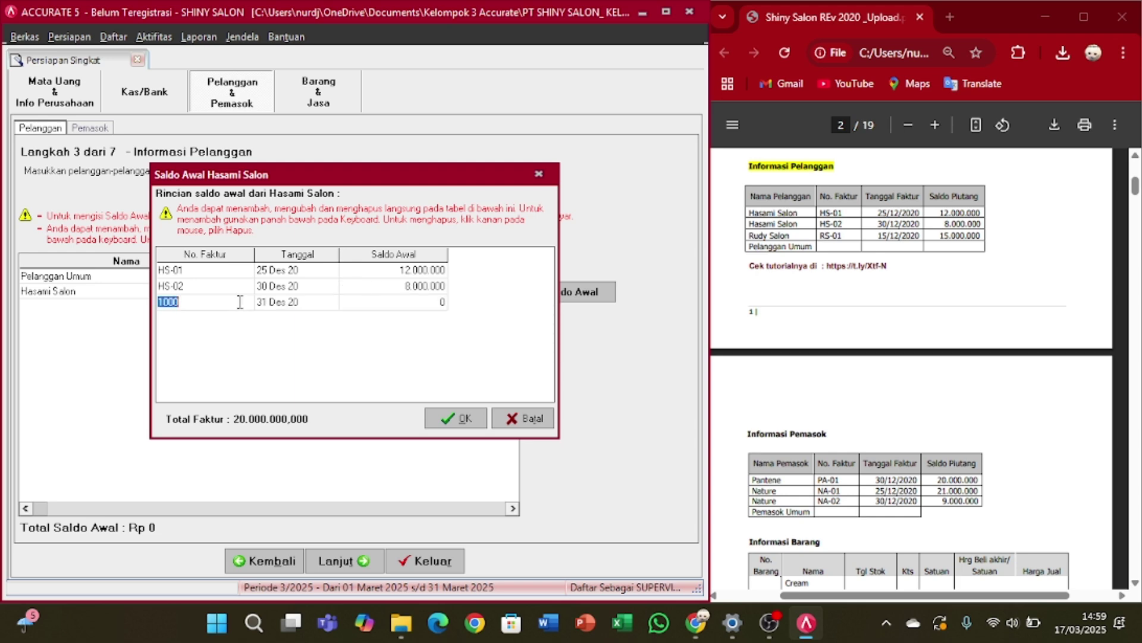
- Delete the extra third invoice row and save Hasami Salon's opening balance
right_click(240, 301)
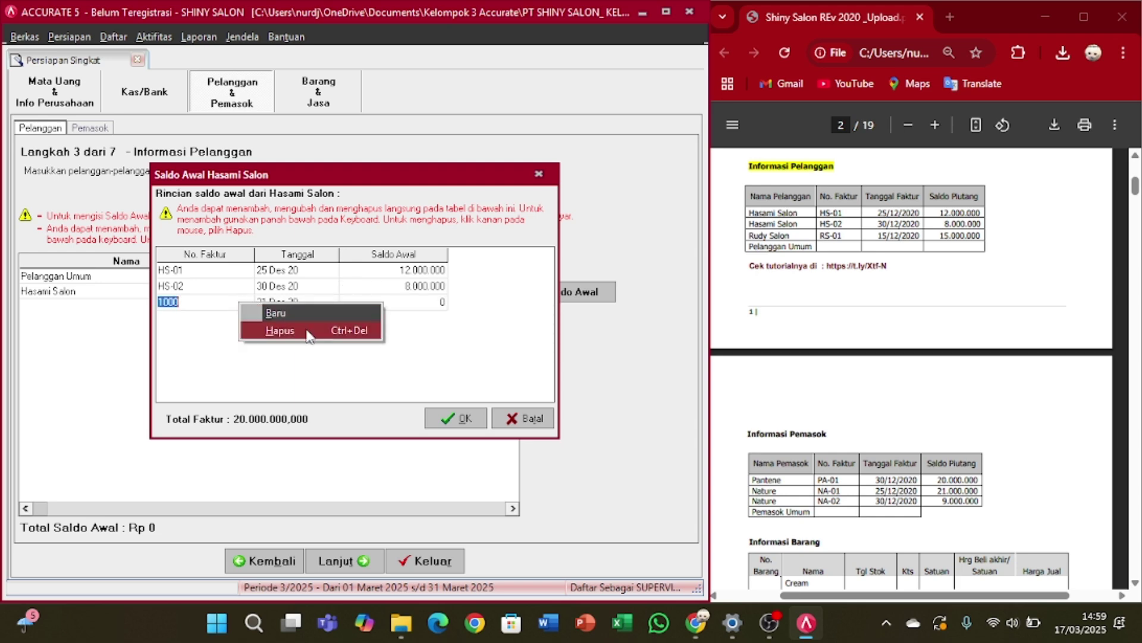
left_click(308, 333)
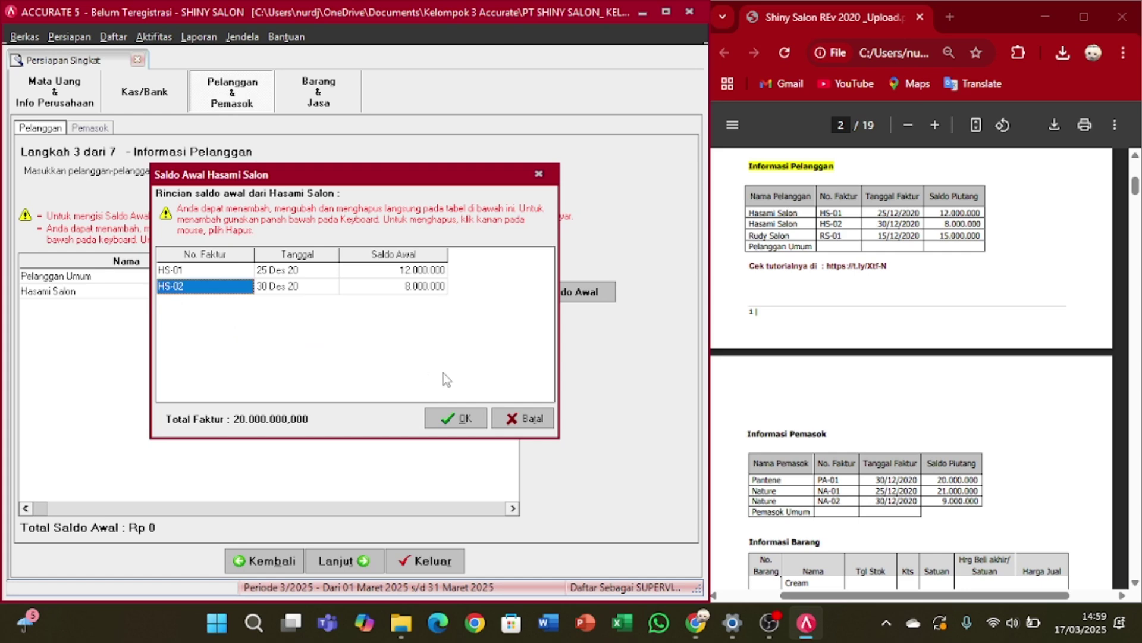
left_click(448, 419)
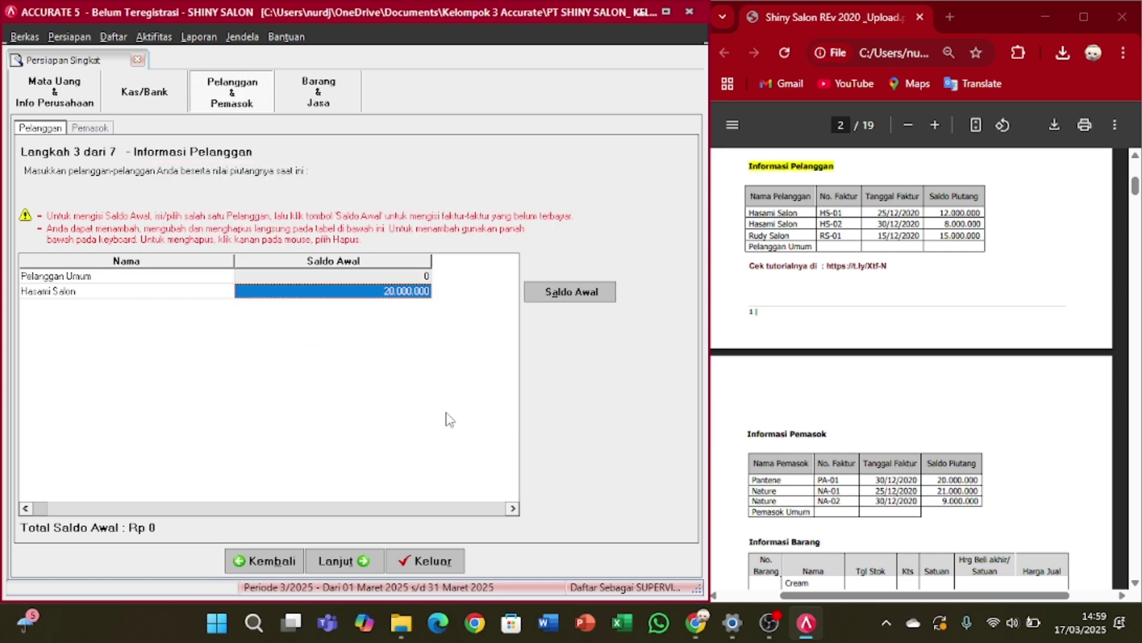
- Add Rudy Salon as a new customer below Hasami Salon and open its opening balance details
key("Down")
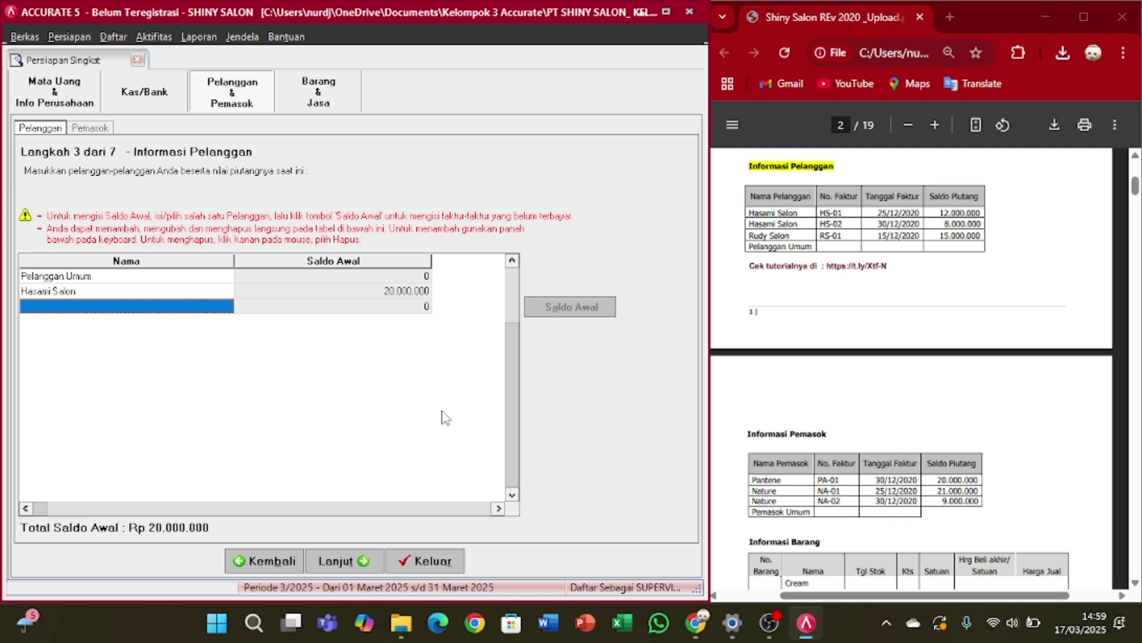
left_click(201, 305)
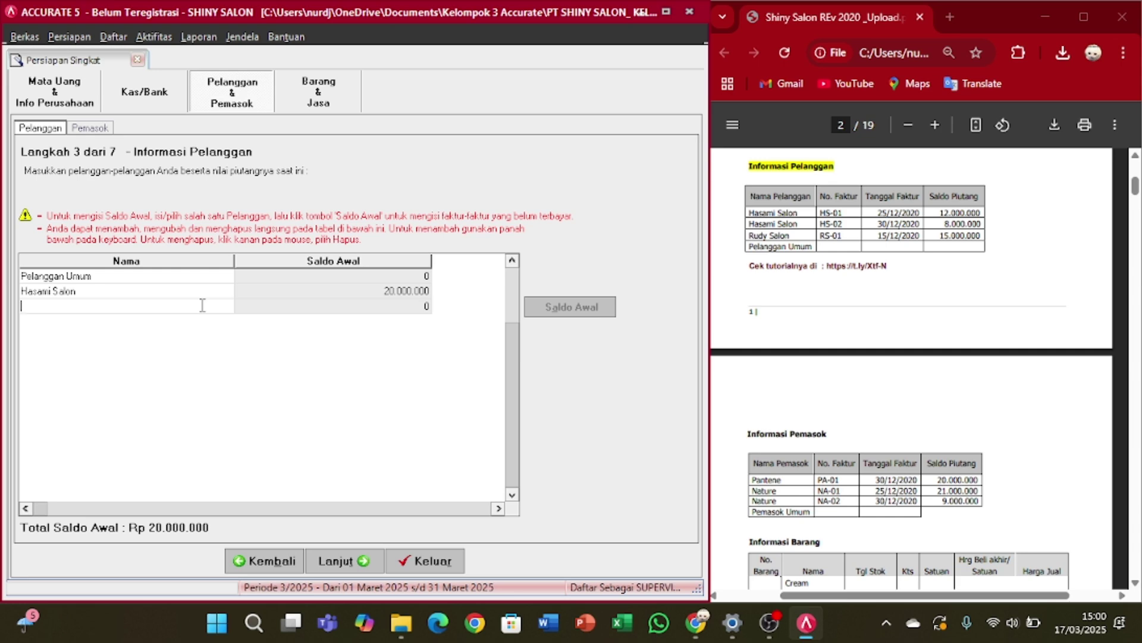
type("Rudy Salon")
key("Tab")
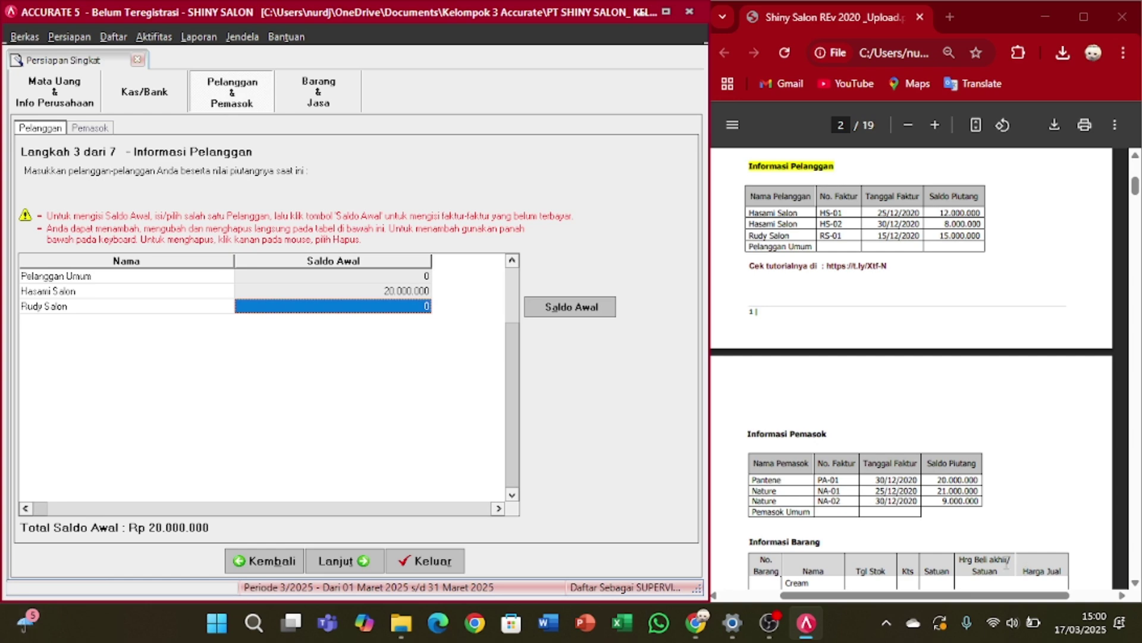
left_click(580, 308)
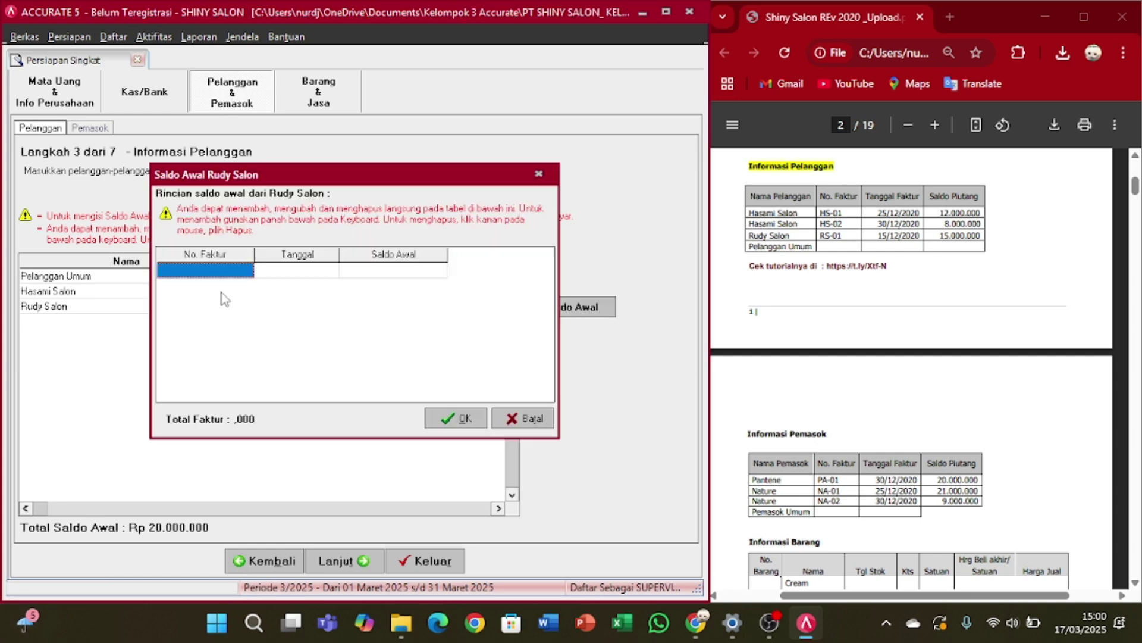
- Record invoice RS-01 dated 15/12/2020 for 15.000.000 in Rudy Salon's opening balance details
left_click(224, 272)
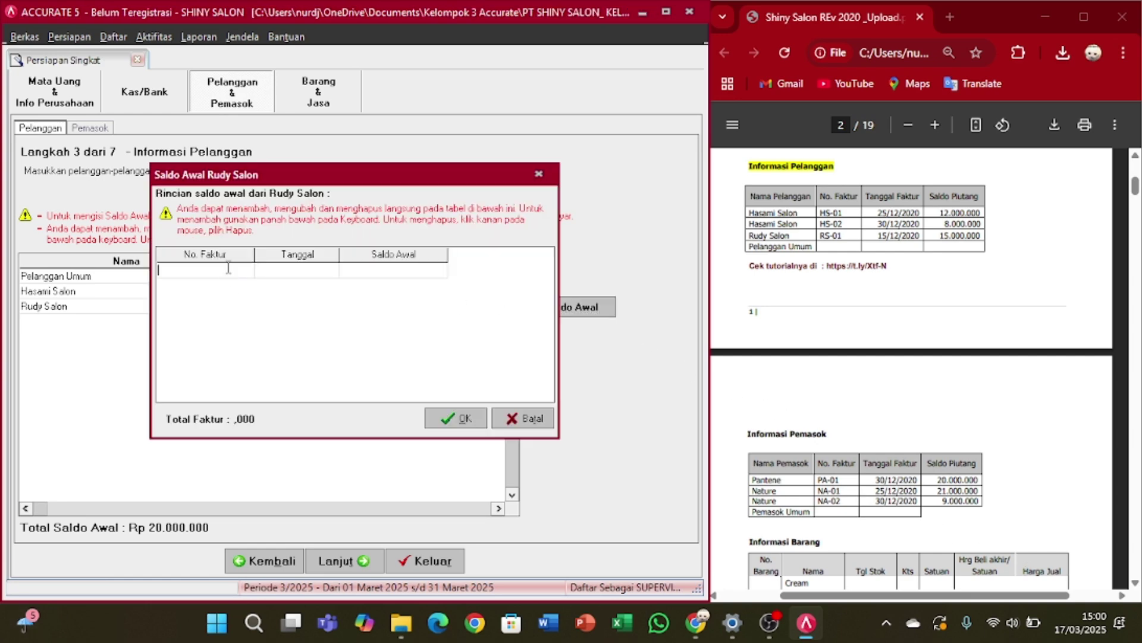
type("RS-01")
key("Tab")
key("BackSpace")
type("15/12/")
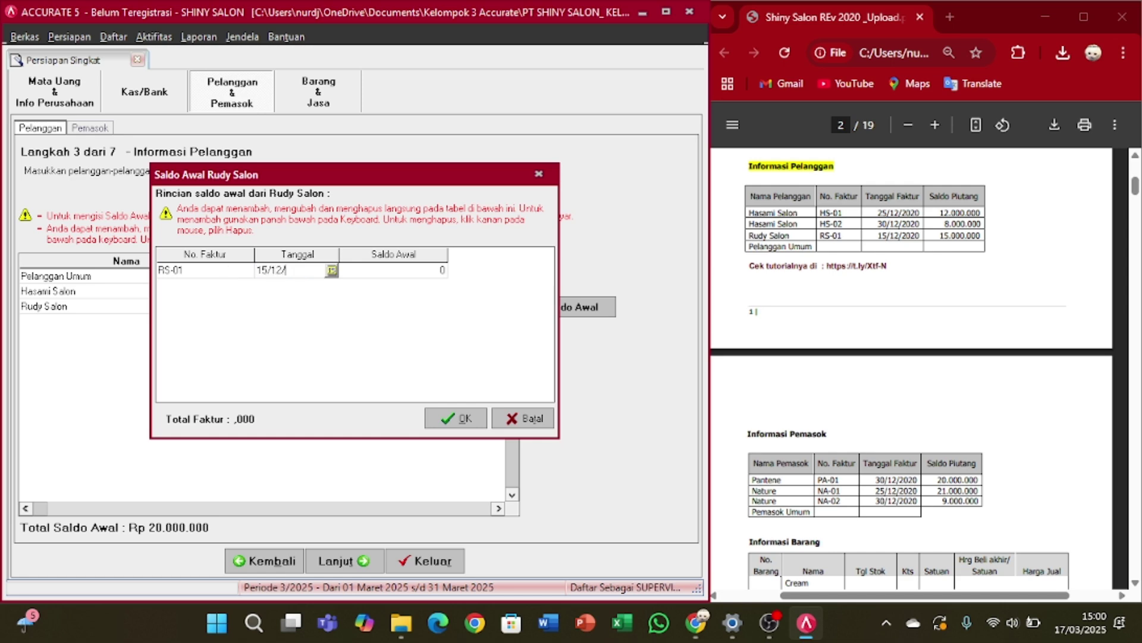
type("2020")
key("Tab")
key("BackSpace")
type("15.000.")
type("000000")
key("Down")
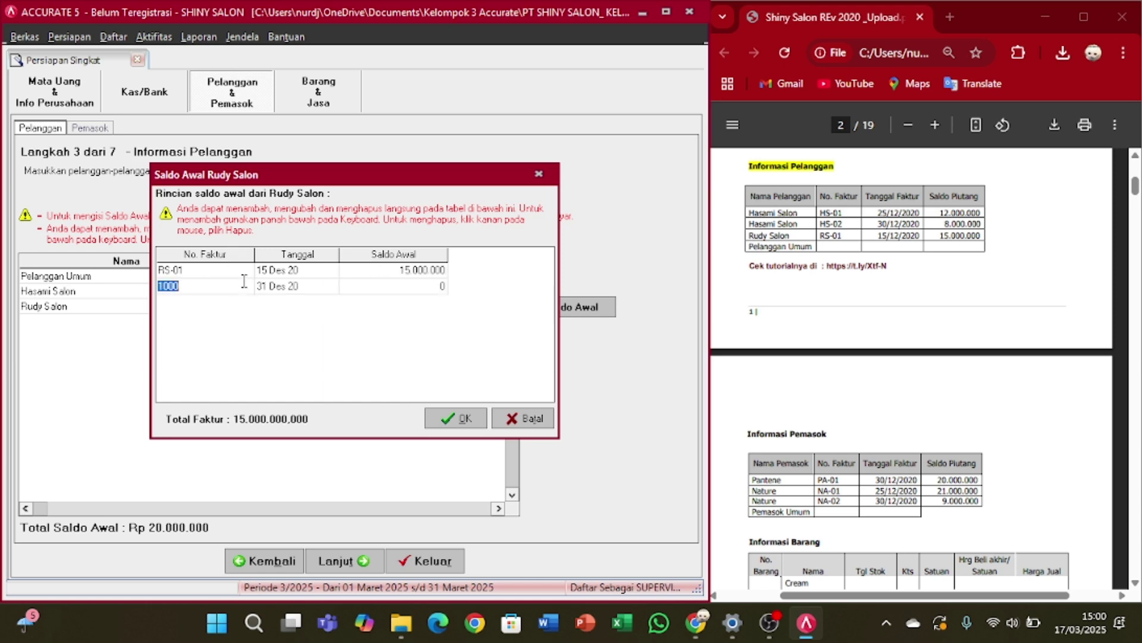
- Delete the extra second invoice row and save Rudy Salon's opening balance
right_click(244, 284)
left_click(284, 310)
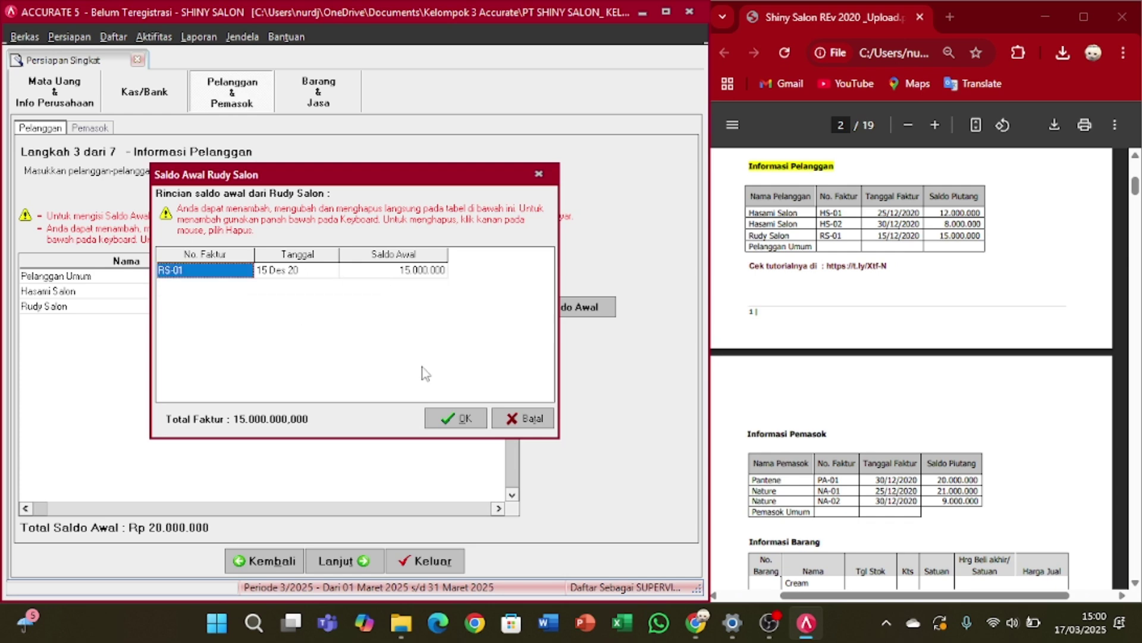
left_click(452, 418)
key("Down")
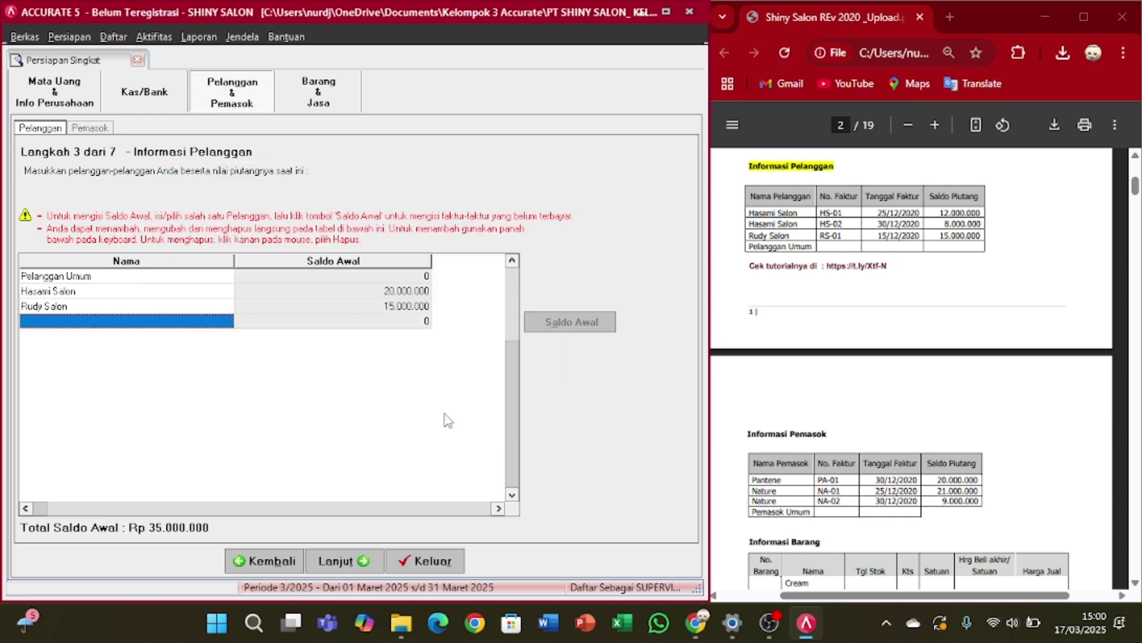
- Continue to the supplier information and add Pantene as a new supplier below Pemasok Umum
left_click(364, 571)
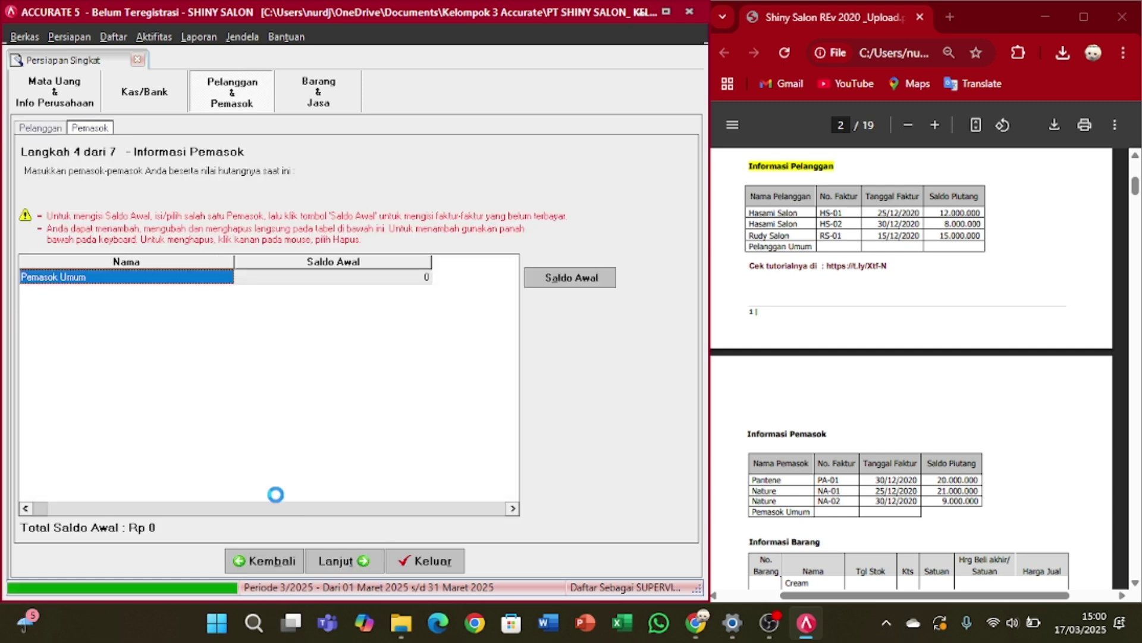
key("Down")
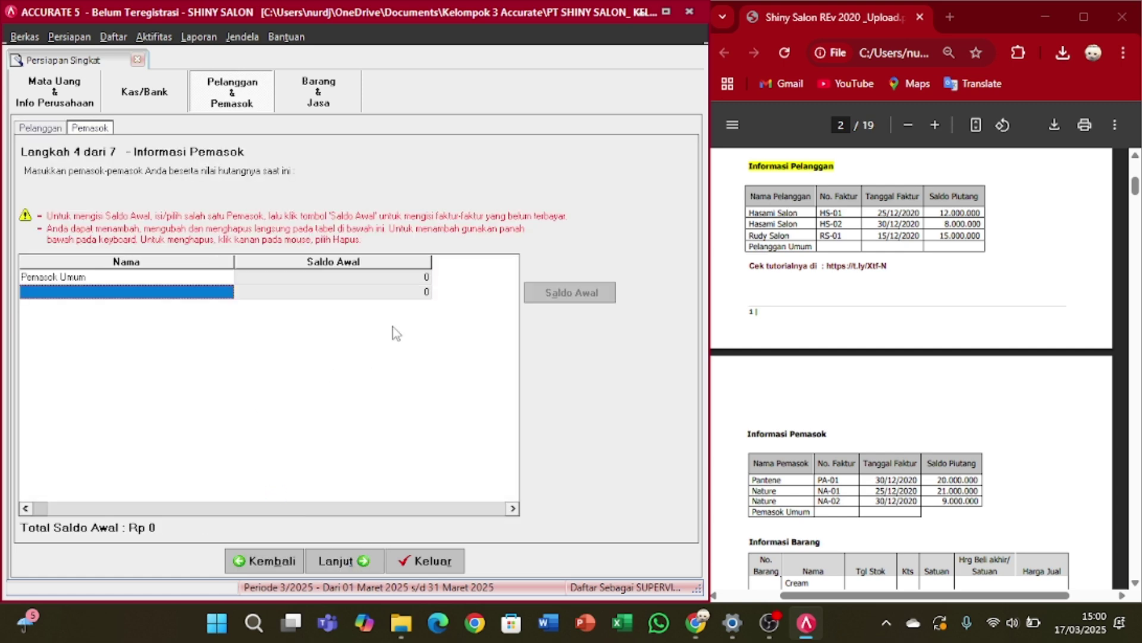
scroll(931, 230, "down", 1)
scroll(931, 231, "down", 2)
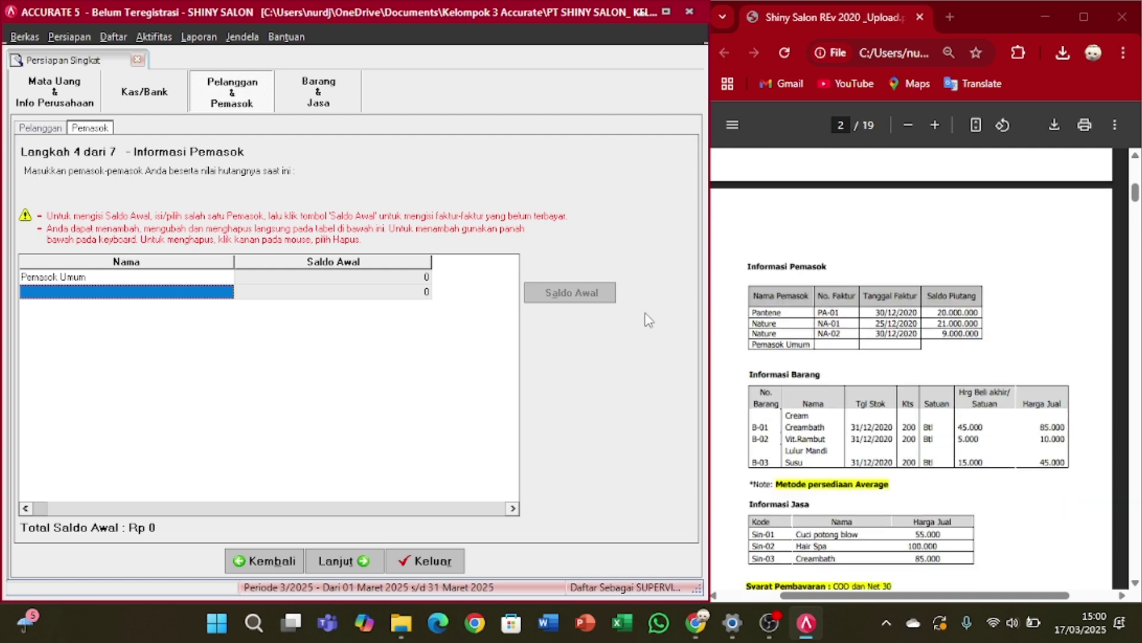
left_click(157, 295)
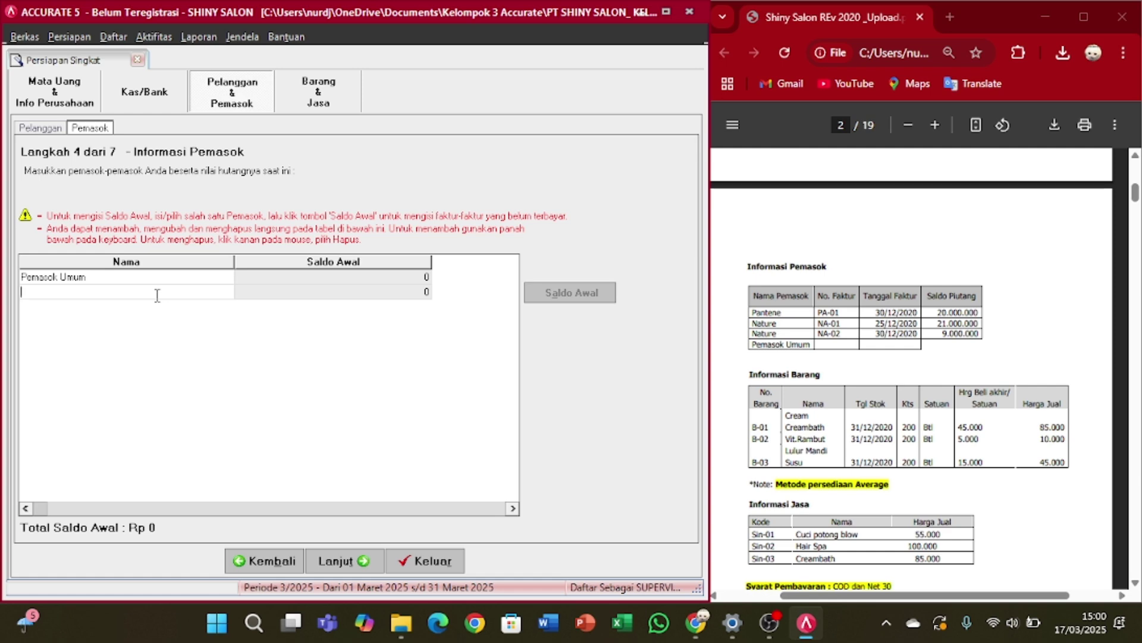
type("pante")
key("BackSpace")
key("BackSpace")
key("BackSpace")
key("BackSpace")
key("BackSpace")
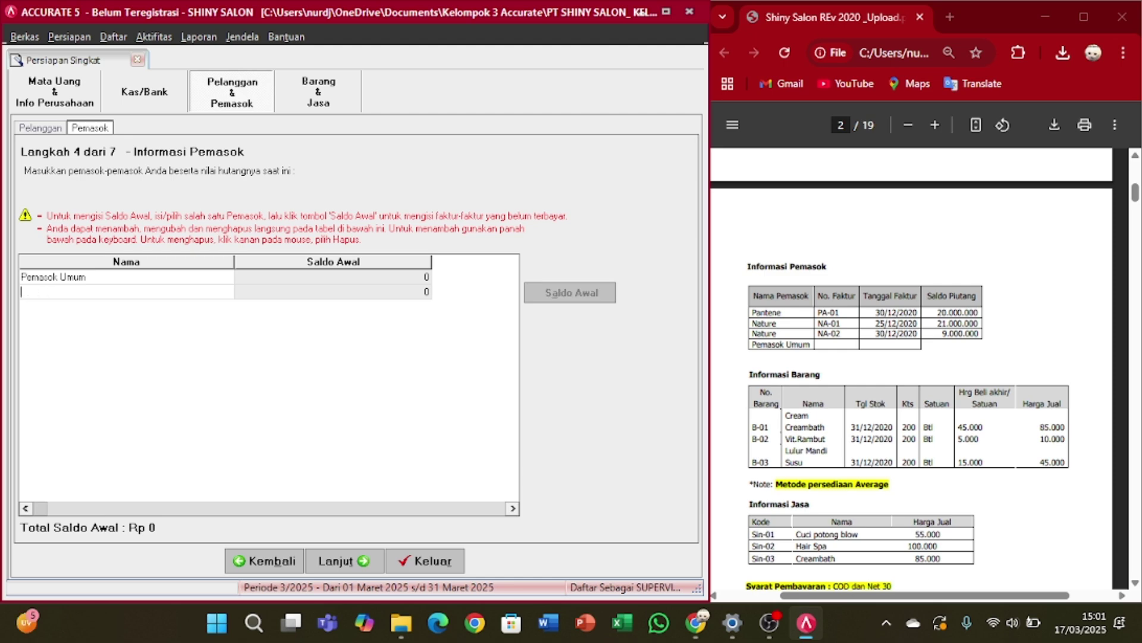
type("Pantene")
key("Tab")
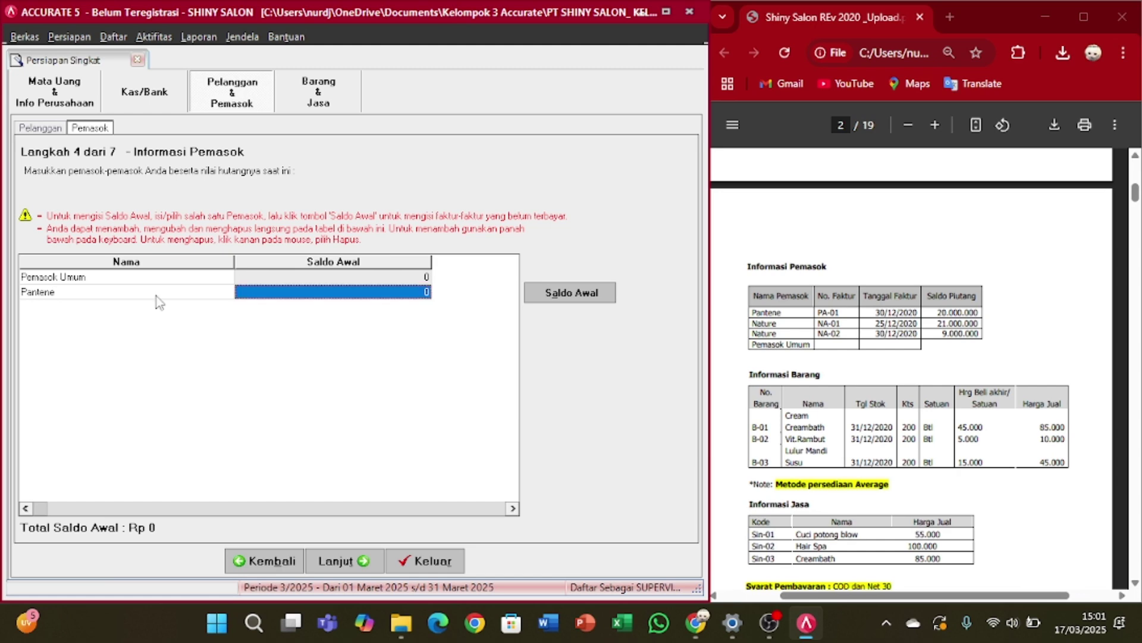
- Record invoice PA-01 dated 30/12/2020 for 20.000.000 in Pantene's opening balance details
left_click(602, 296)
left_click(243, 271)
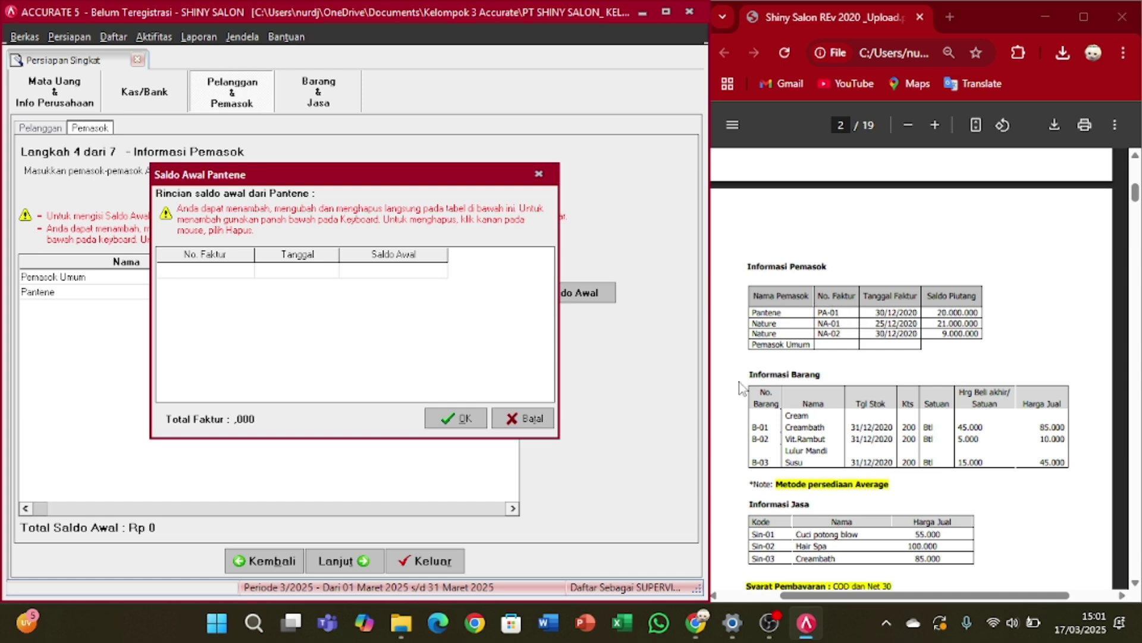
type("PA-01")
key("Tab")
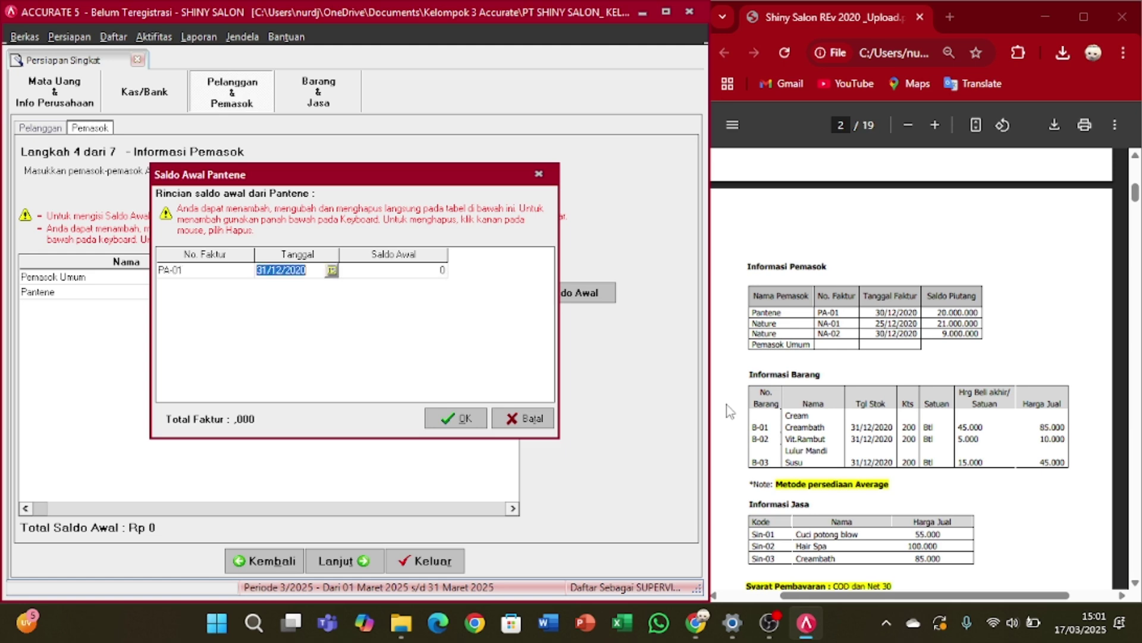
type("301")
key("BackSpace")
type("/12/20")
key("Tab")
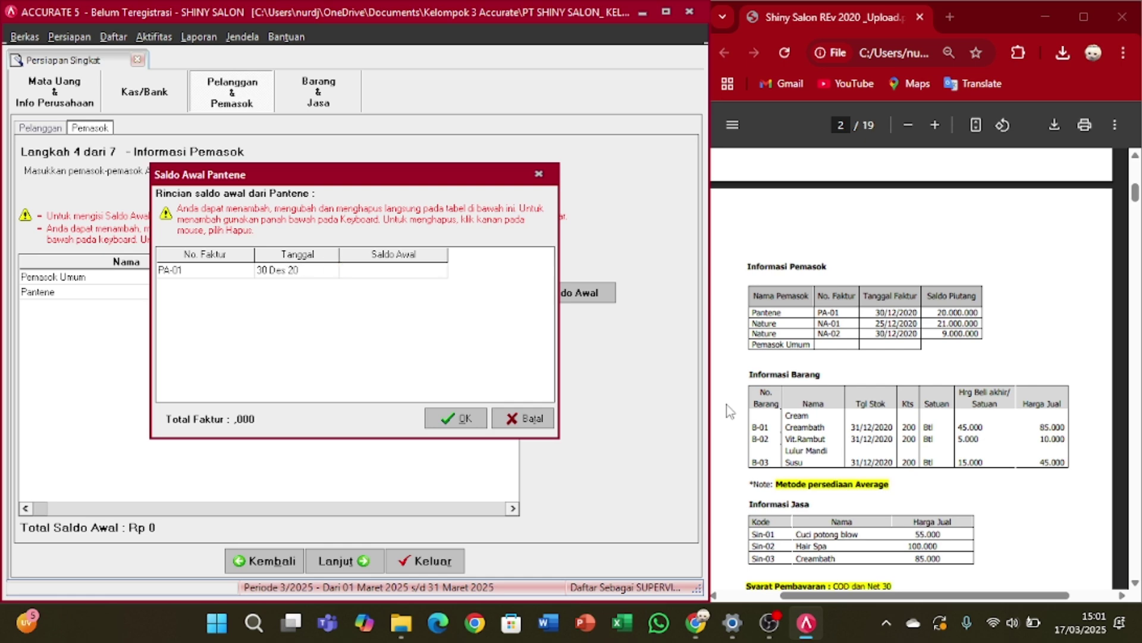
type("20.0")
type("00.000")
key("Tab")
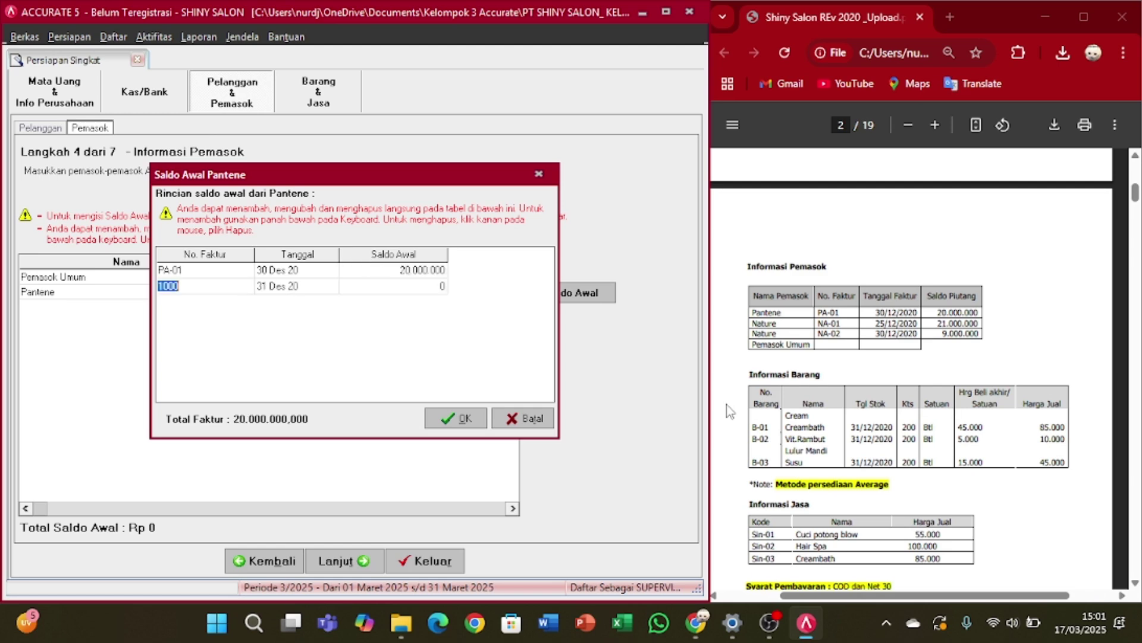
- Delete the extra second invoice row and save Pantene's opening balance
right_click(329, 294)
left_click(365, 323)
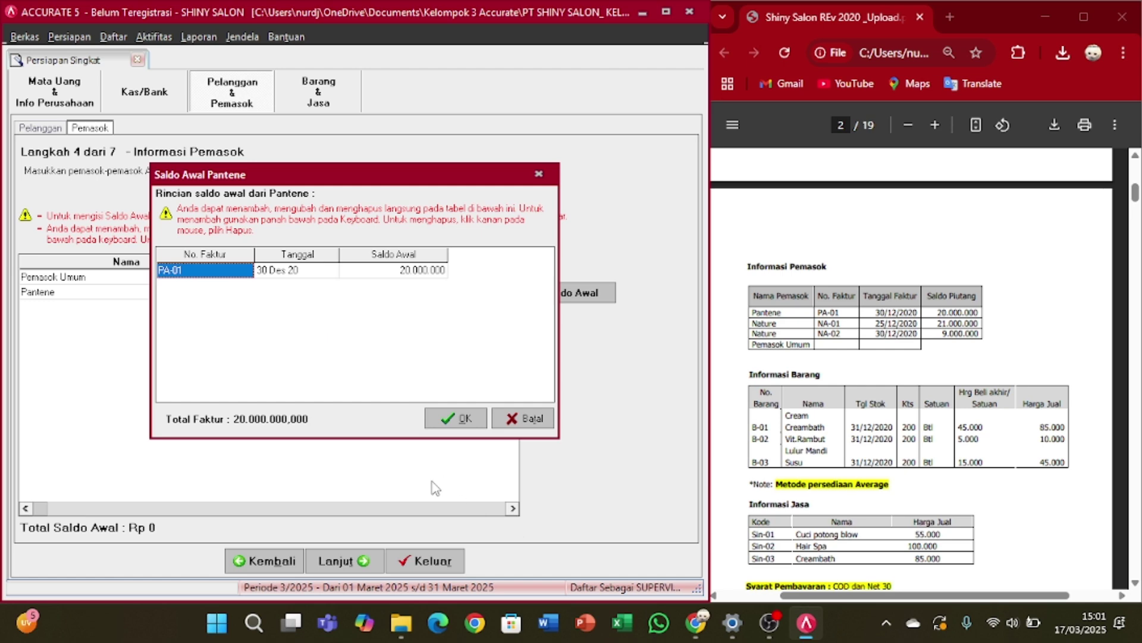
left_click(455, 420)
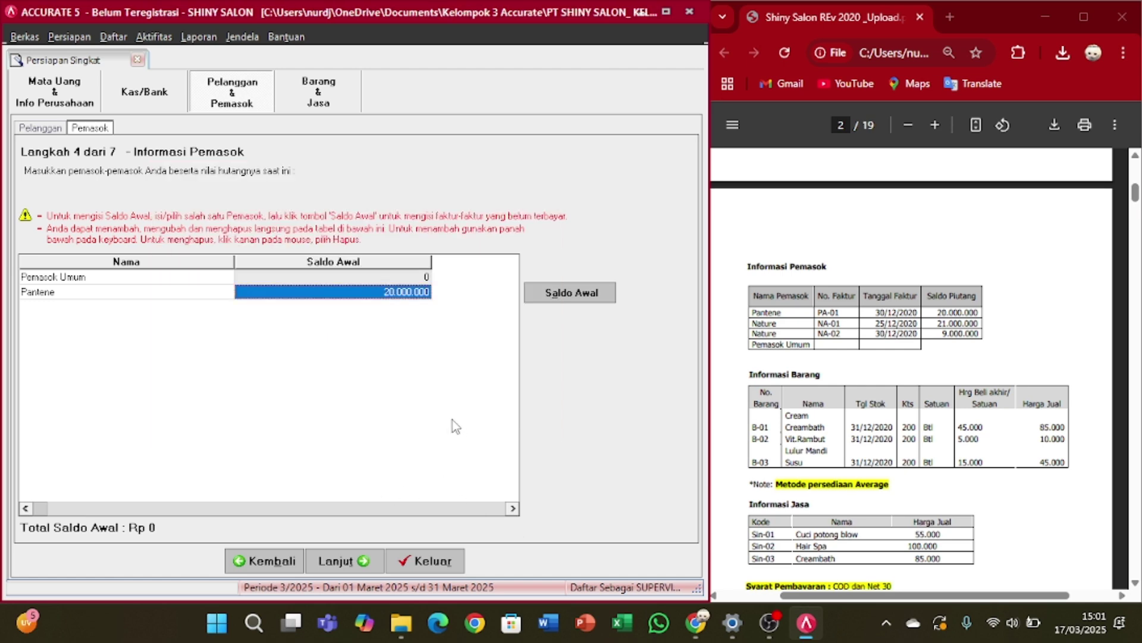
- Add Nature as a new supplier below Pantene and open its opening balance details
key("Down")
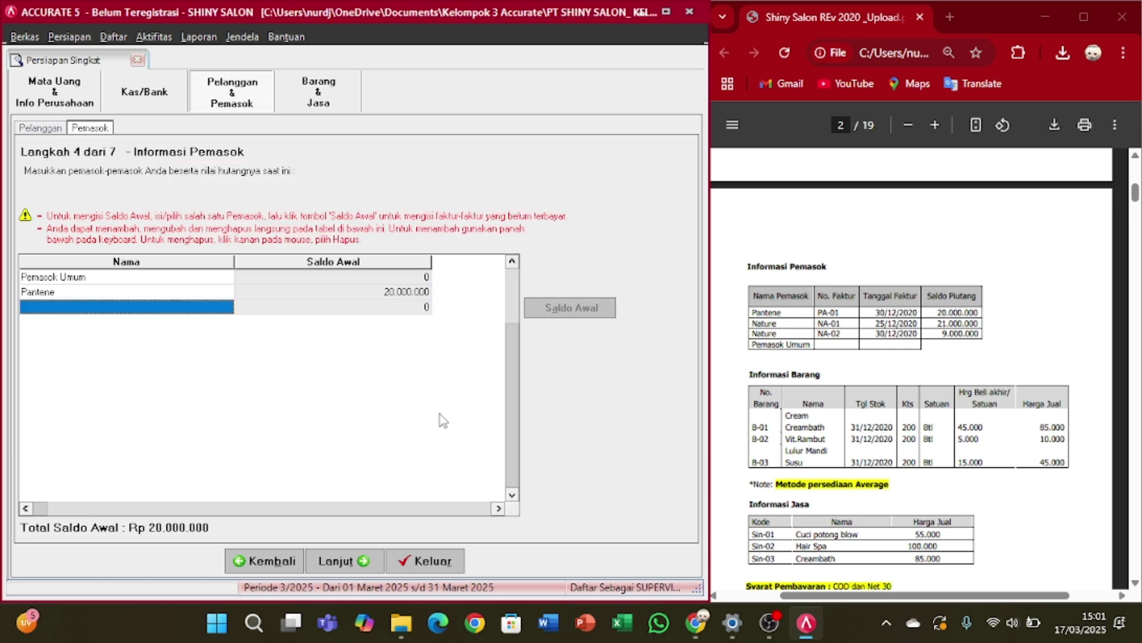
left_click(215, 311)
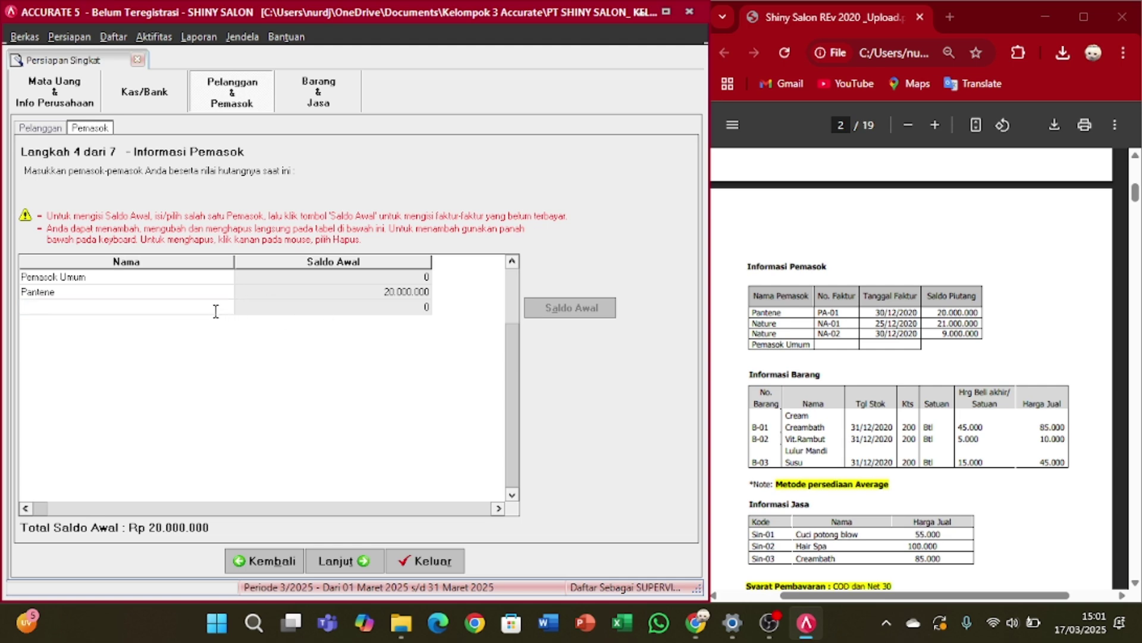
type("Nature")
key("Tab")
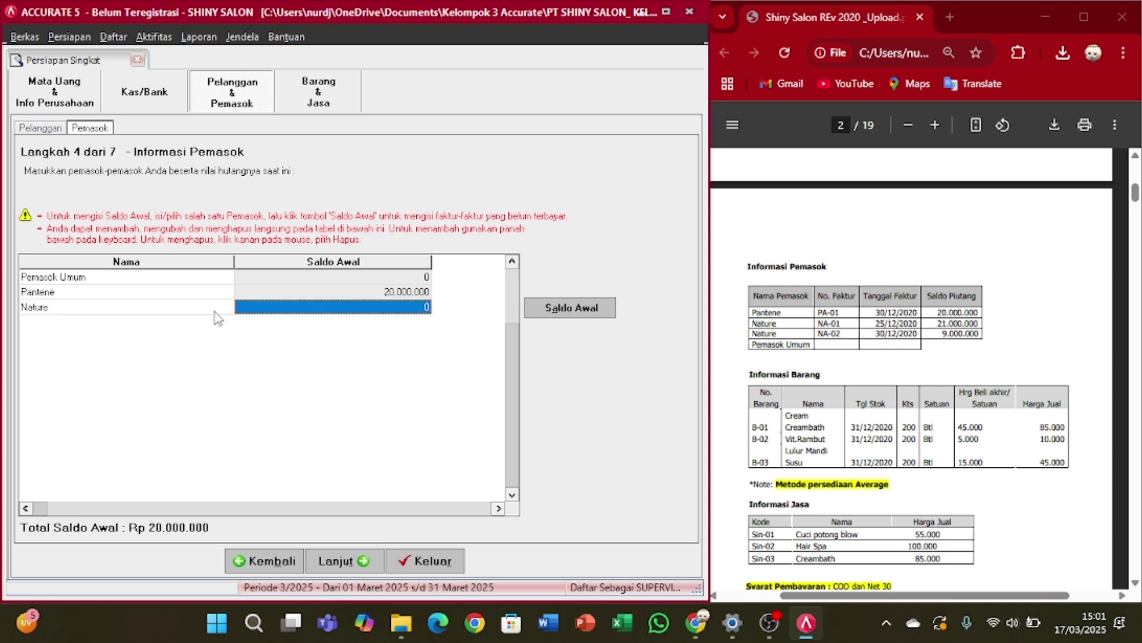
left_click(581, 316)
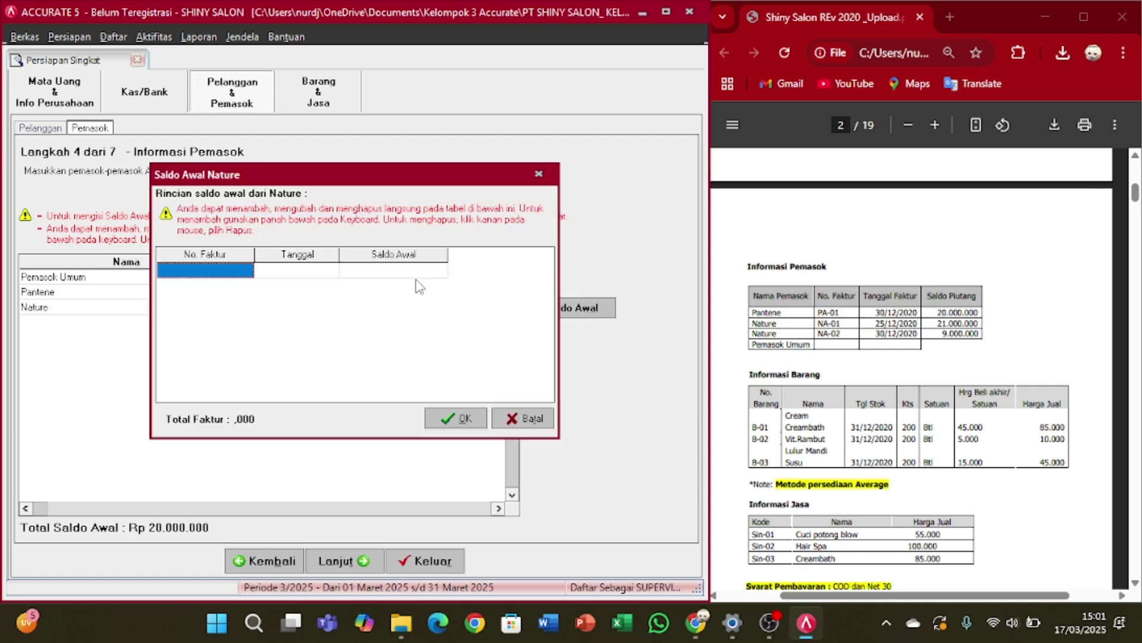
- Record invoice NA-01 dated 25/12/2020 for 21.000.000 in Nature's opening balance details
left_click(207, 270)
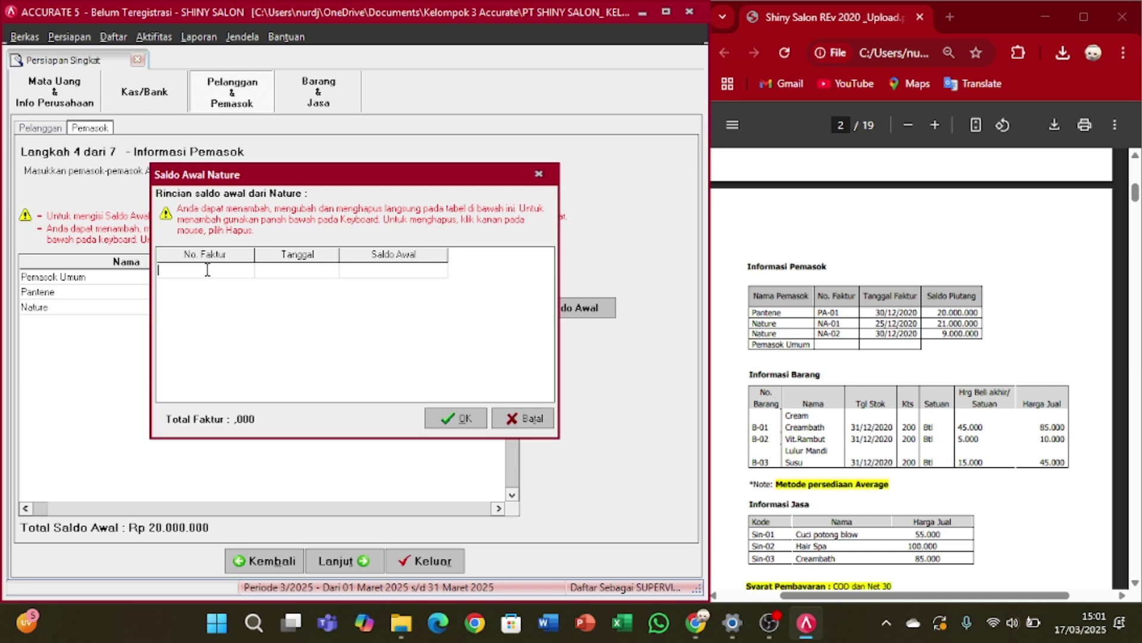
type("NA-01")
key("Tab")
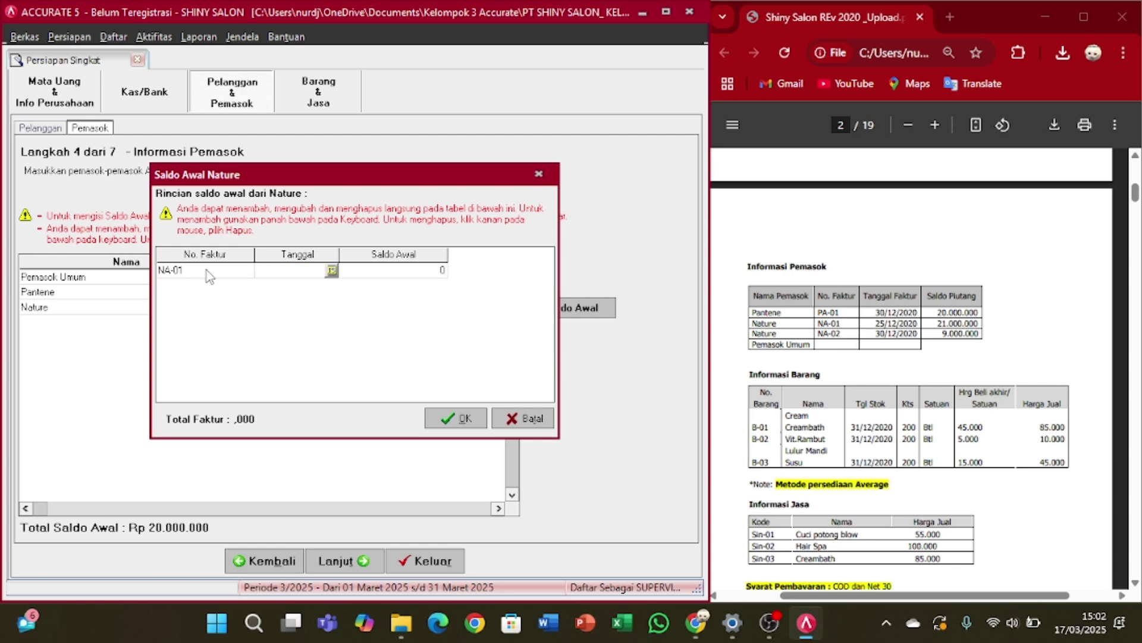
type("25/12/2020")
key("Tab")
type("21.000.")
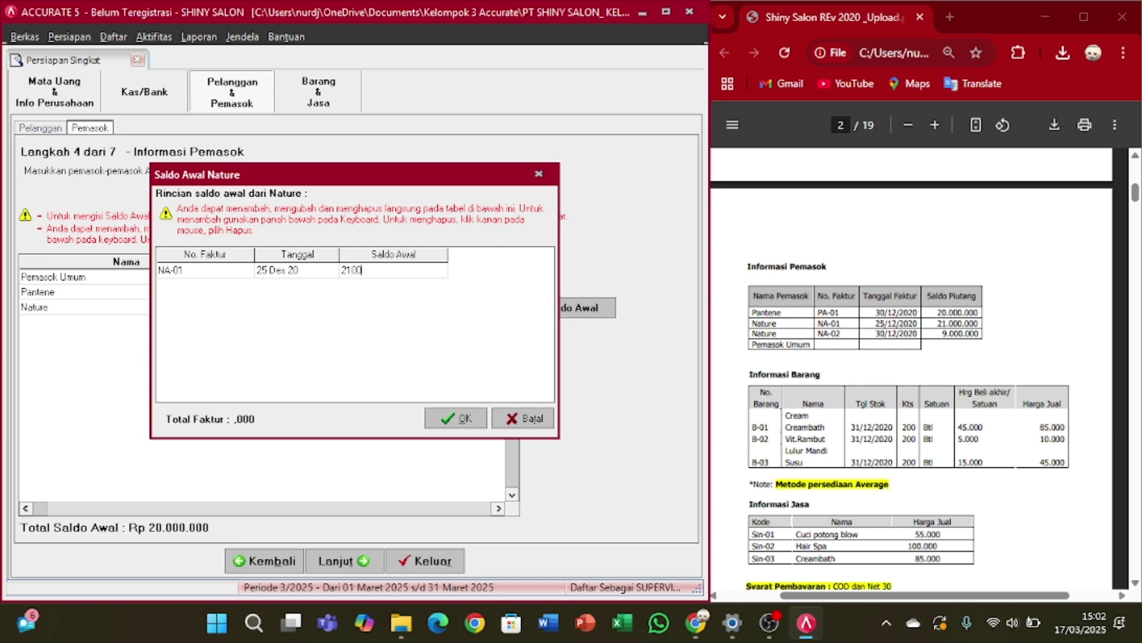
type("0000")
key("Tab")
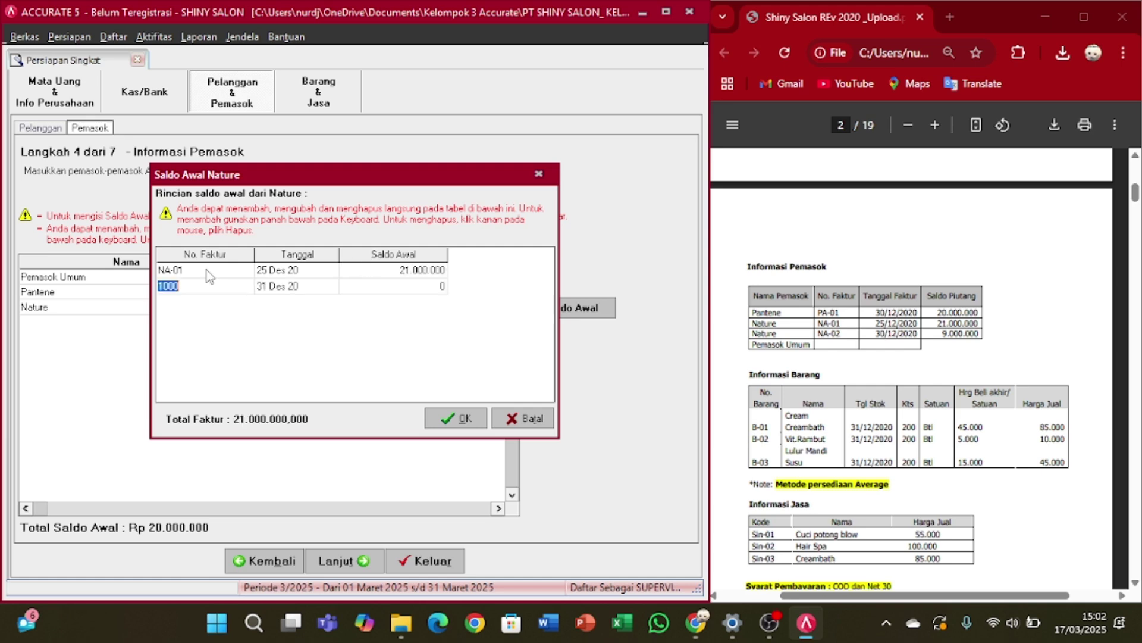
- Add invoice NA-02 dated 30/12/2020 for 9.000.000 to Nature's opening balance details
key("BackSpace")
type("NA-02")
key("Tab")
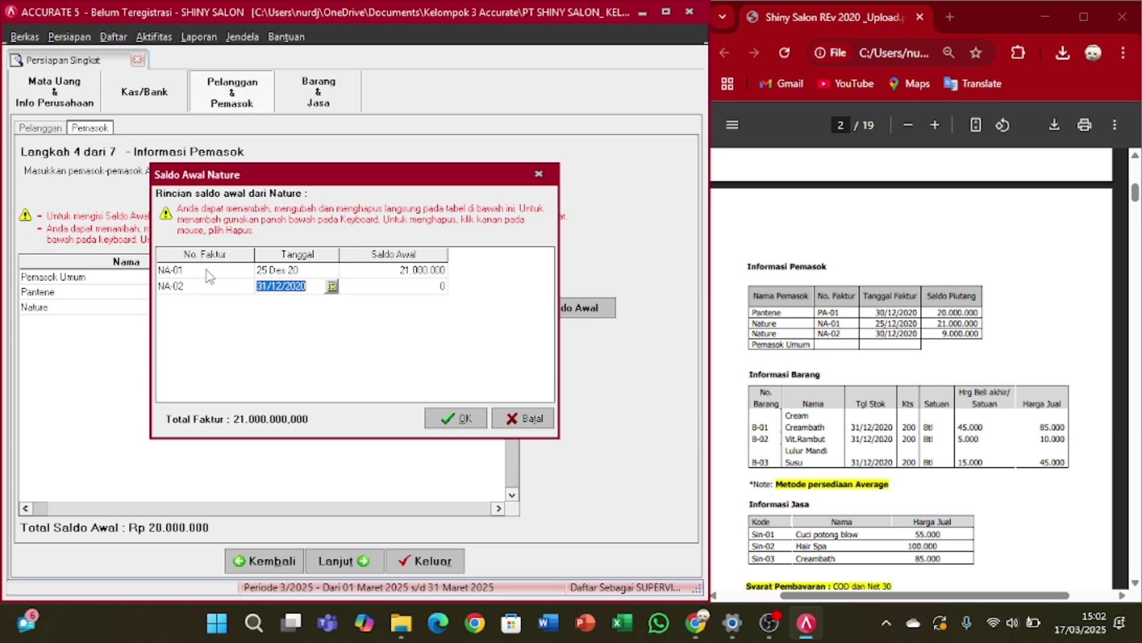
key("BackSpace")
type("30/12/2020")
key("Tab")
type("90")
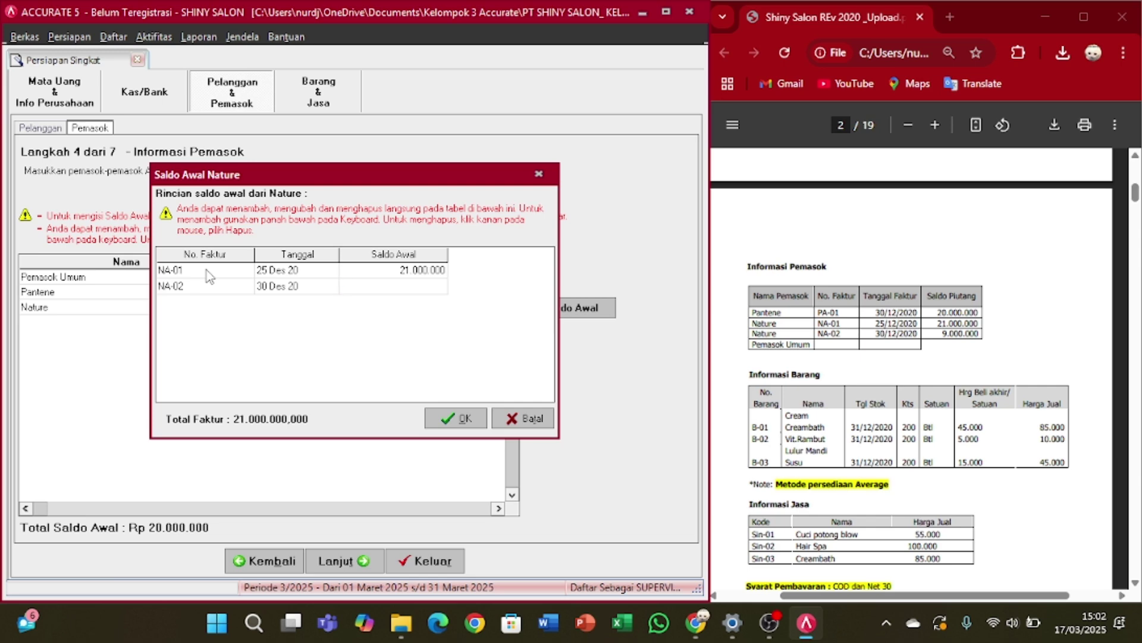
type("00000")
key("Down")
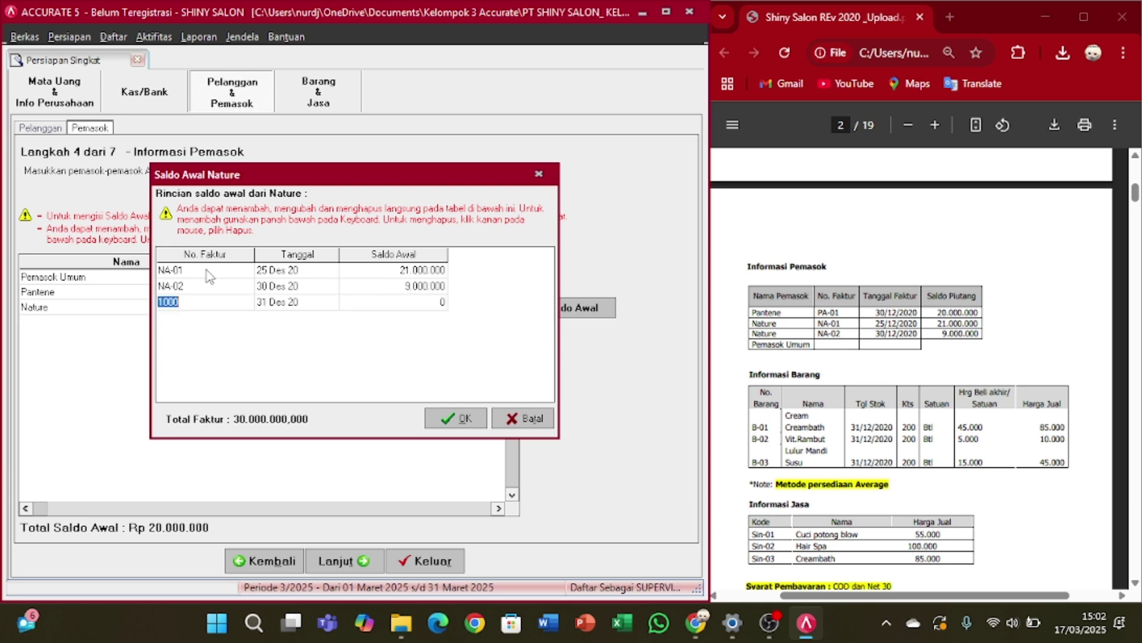
- Delete the extra third invoice row and save Nature's opening balance
right_click(213, 307)
left_click(306, 346)
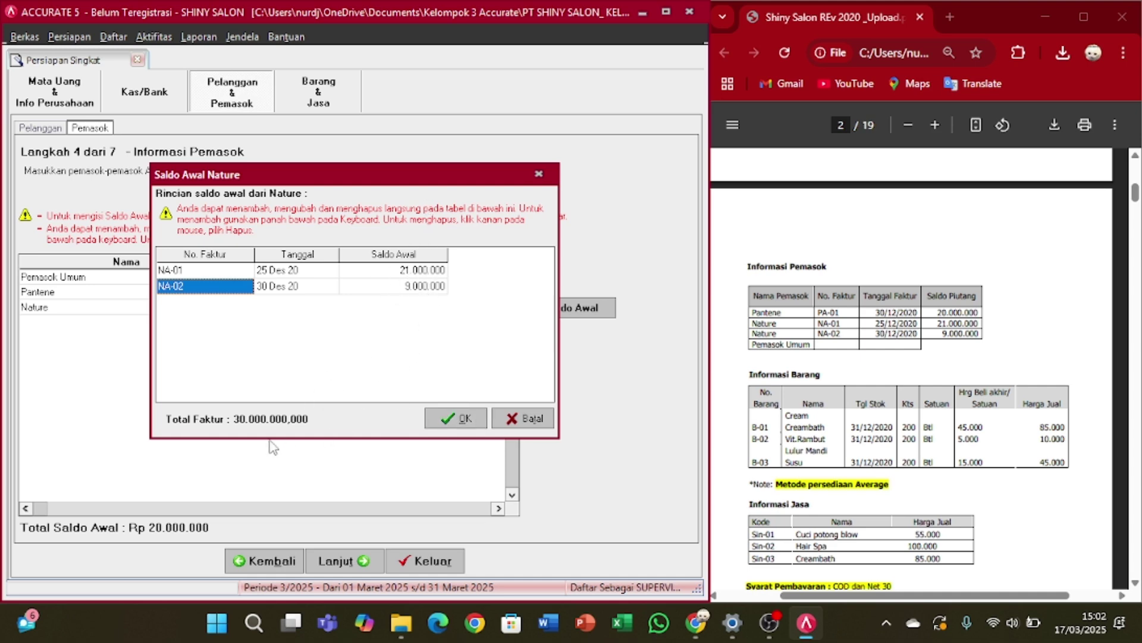
left_click(455, 418)
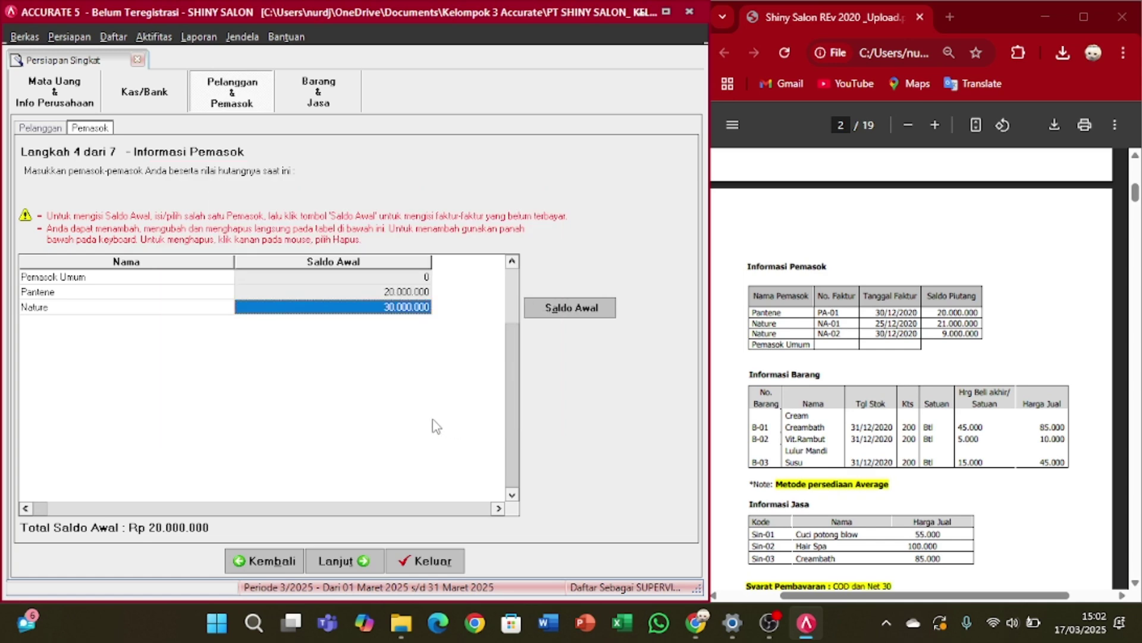
key("Down")
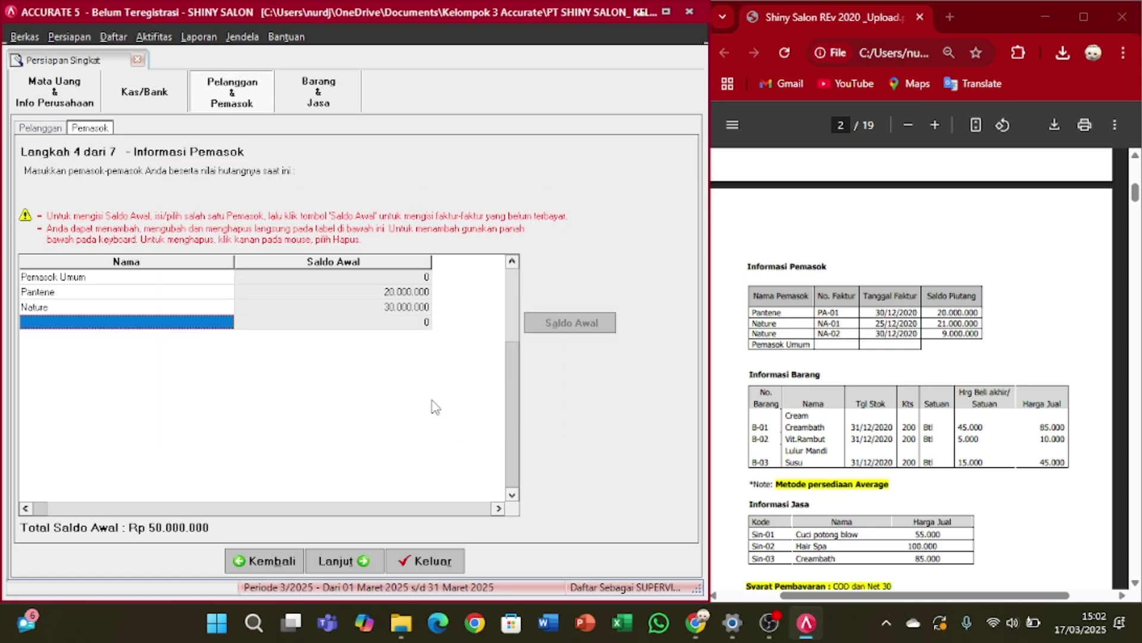
- Continue to the inventory method stage and check the inventory method, item and service data in the exam PDF
left_click(348, 568)
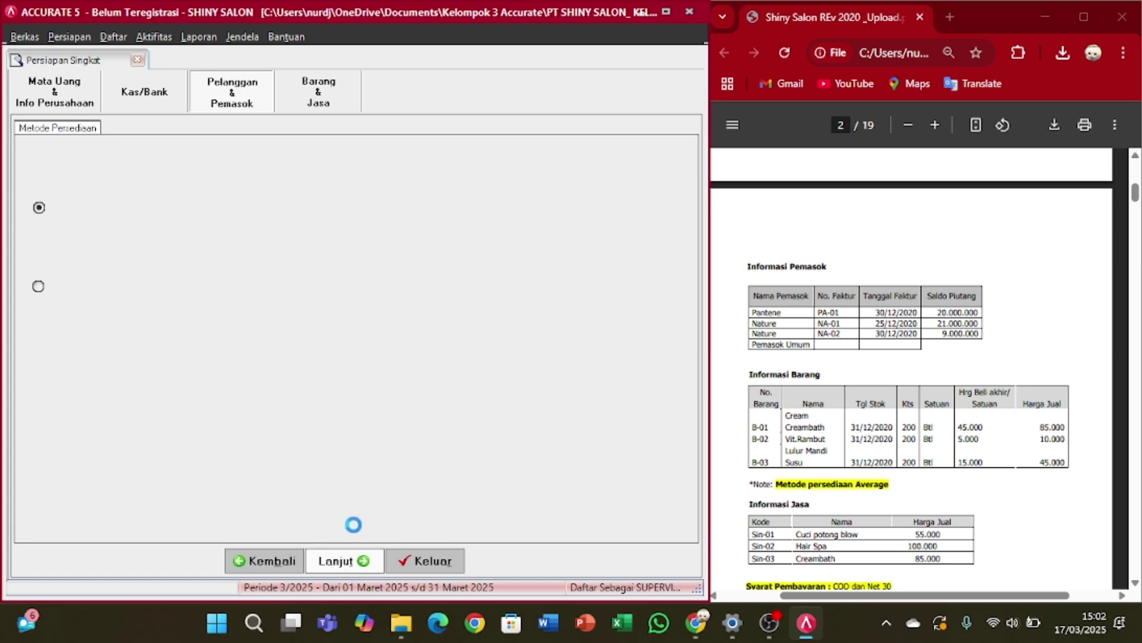
scroll(823, 368, "down", 3)
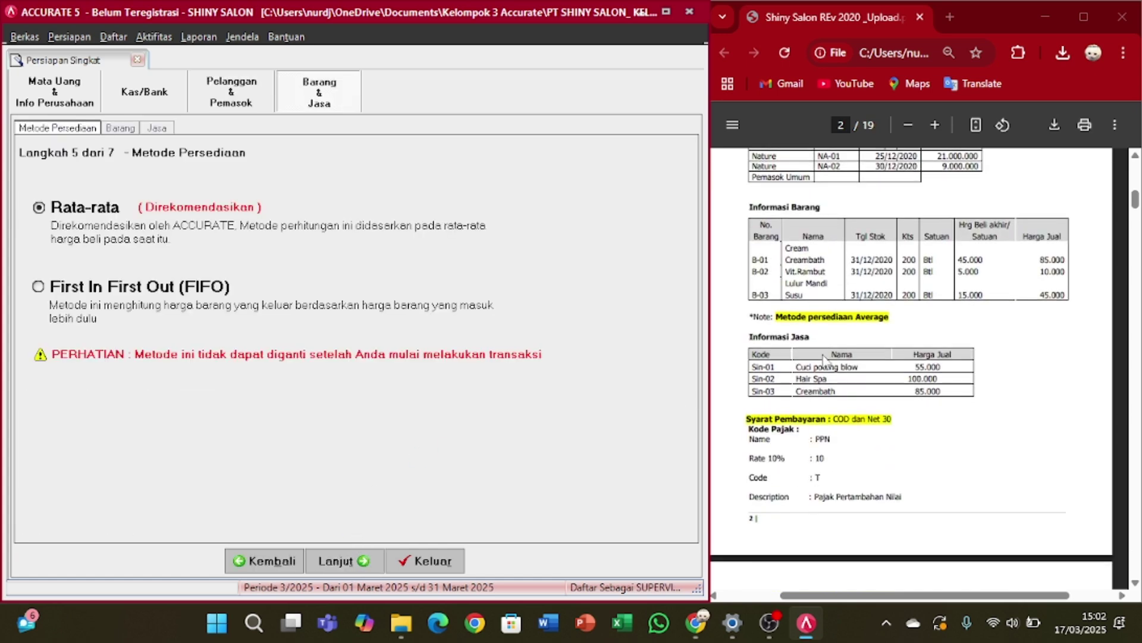
scroll(826, 361, "down", 3)
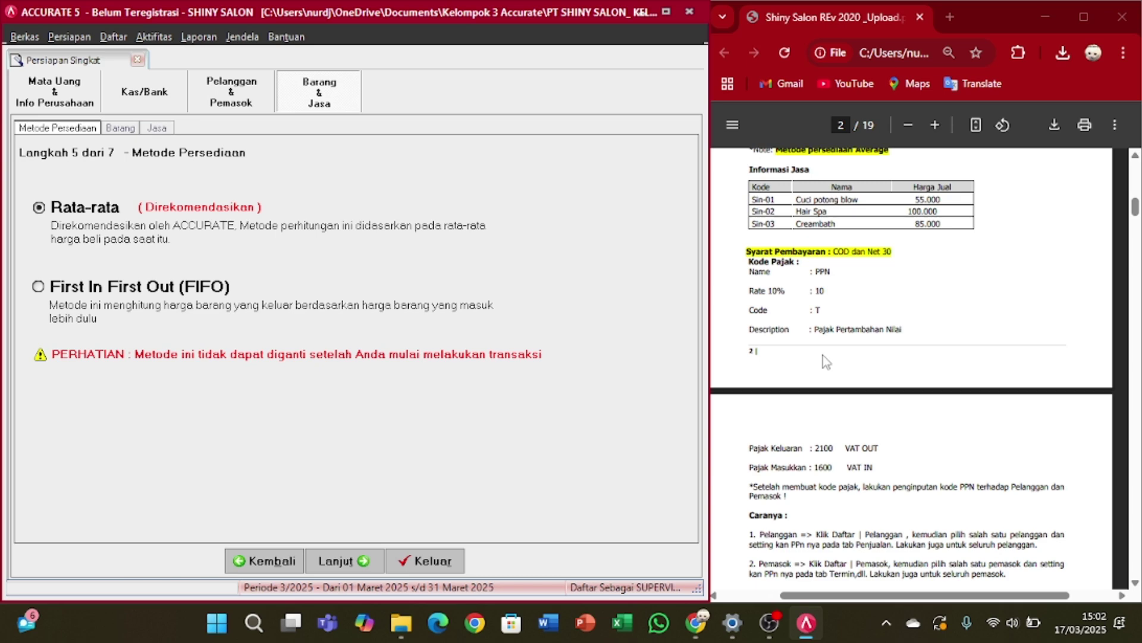
scroll(823, 355, "down", 3)
scroll(823, 355, "up", 6)
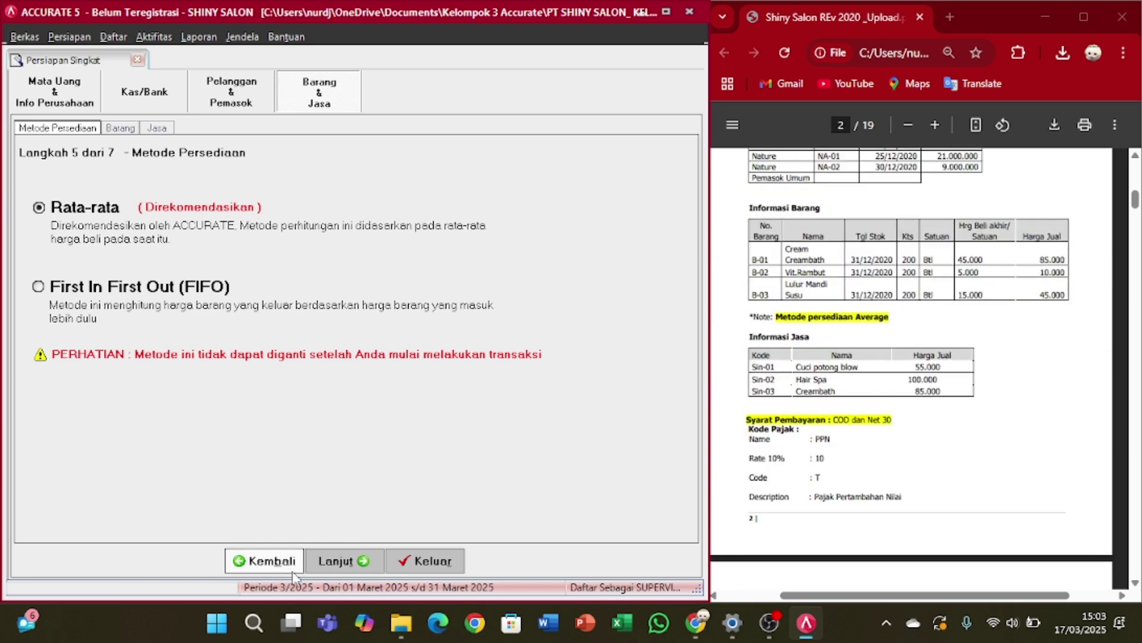
- Continue to the item information stage and enter item number B-01 in the first row
left_click(333, 560)
scroll(827, 388, "down", 3)
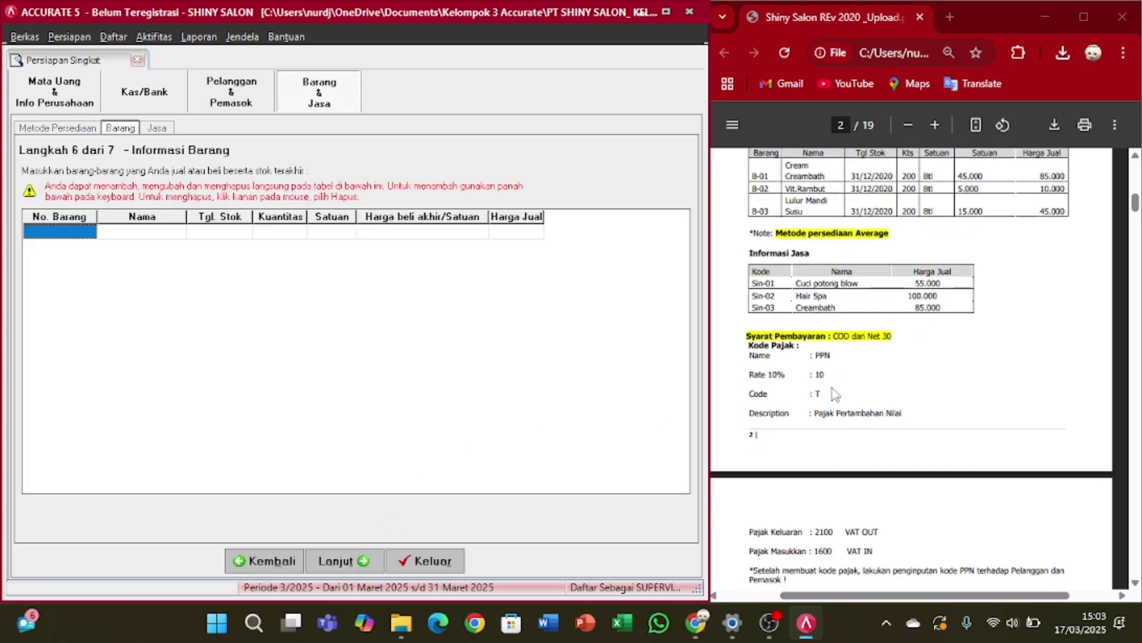
scroll(827, 388, "up", 6)
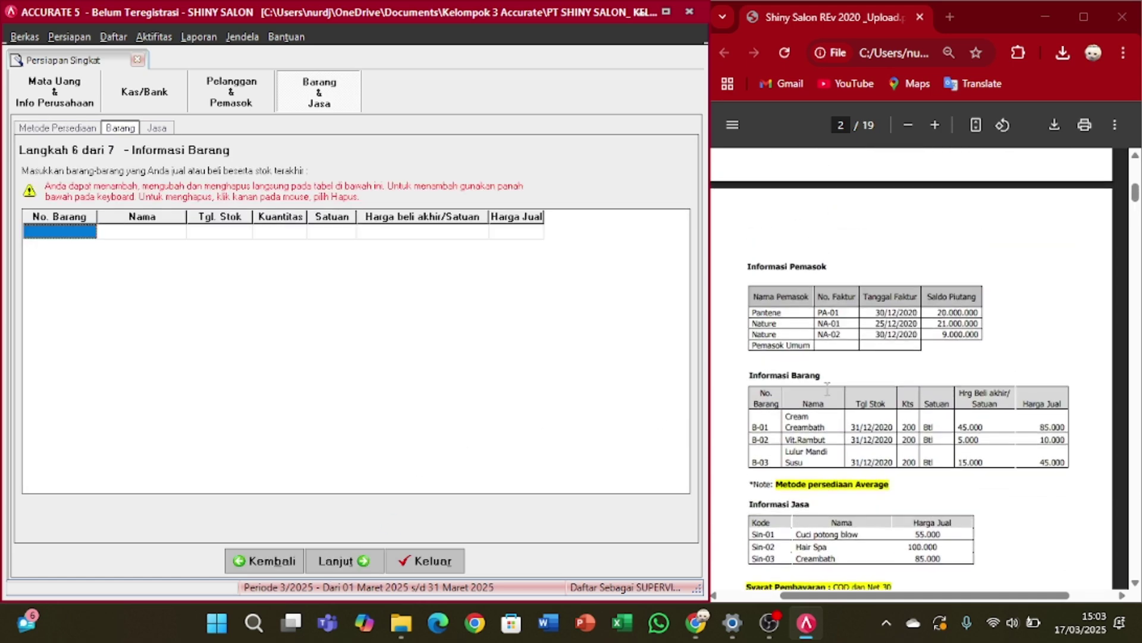
left_click(83, 231)
scroll(778, 357, "down", 2)
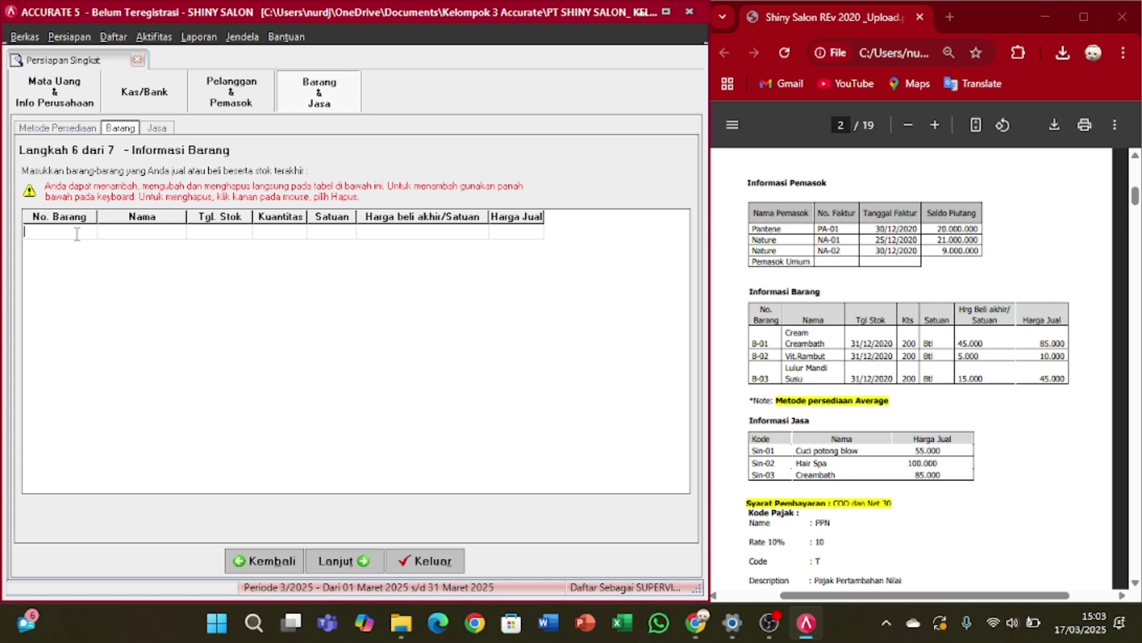
type("B-01")
key("Tab")
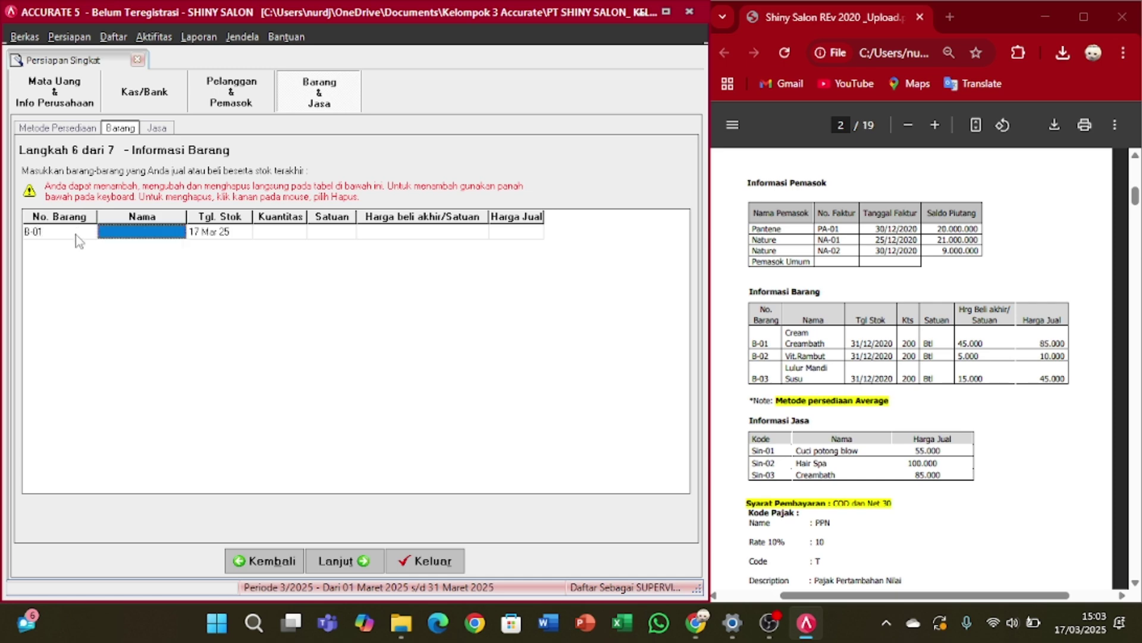
- Name item B-01 Cream Creambath
type("CReam")
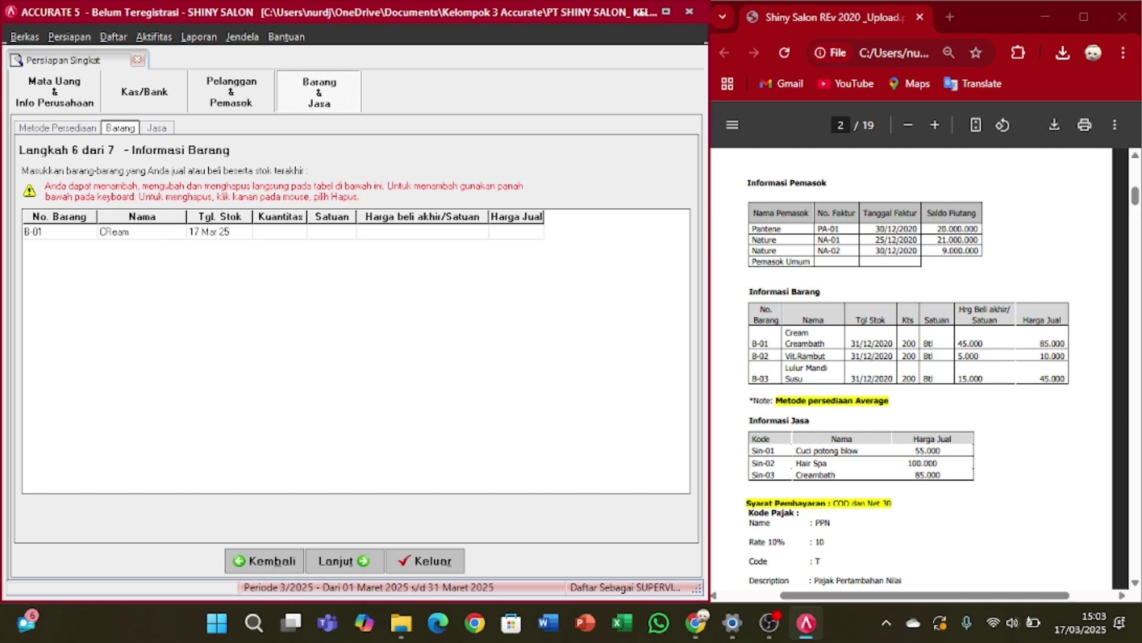
key("BackSpace")
key("BackSpace")
key("BackSpace")
key("BackSpace")
type("ream Ce")
key("BackSpace")
type("reambath")
key("Tab")
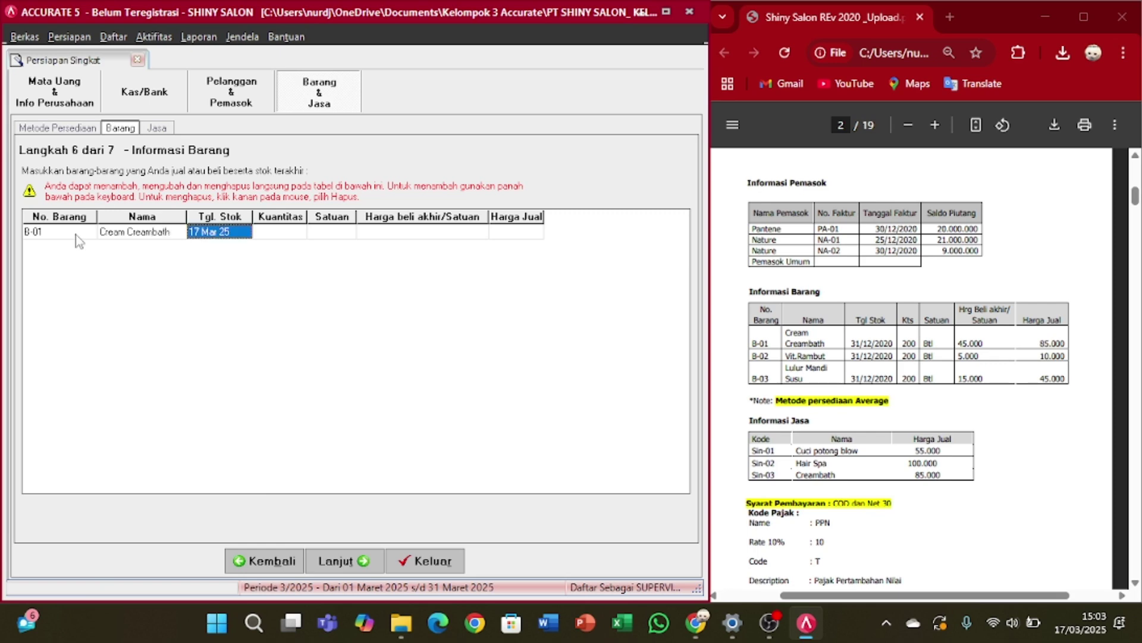
- Set item B-01's stock date to 31/12/2020, quantity to 200 and unit to Btl
key("BackSpace")
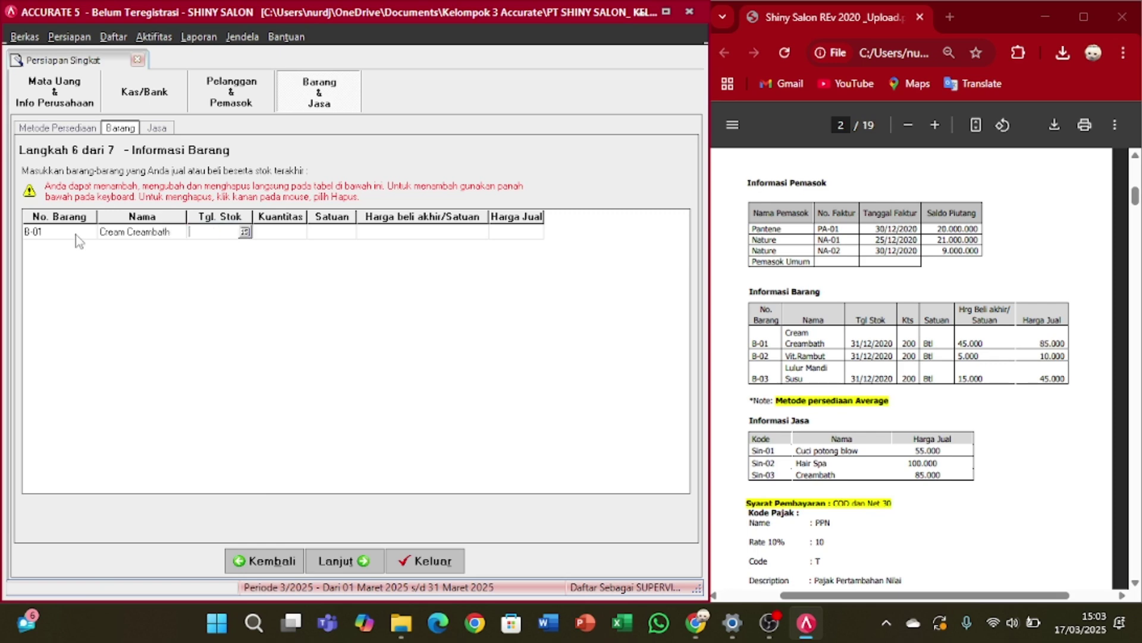
type("31/12/2020")
key("Tab")
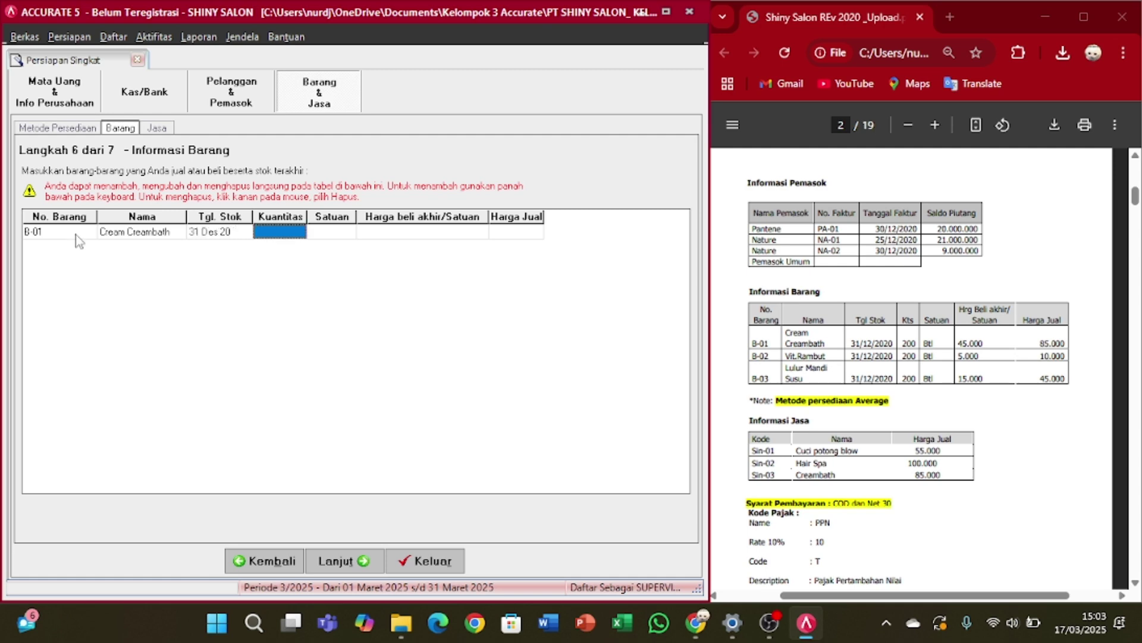
type("200")
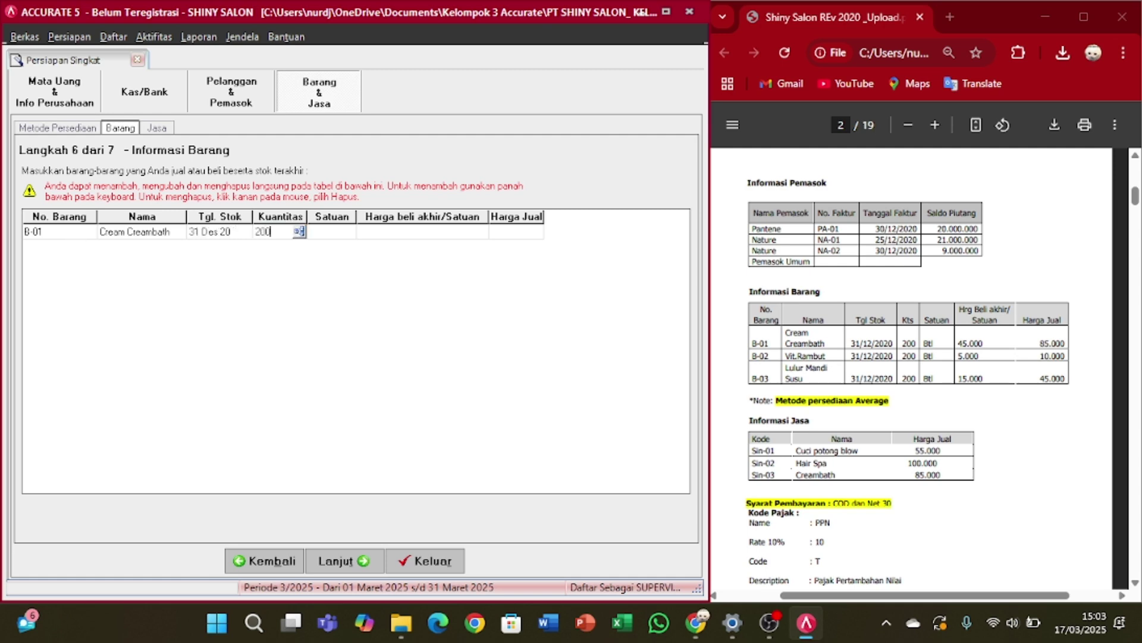
key("Tab")
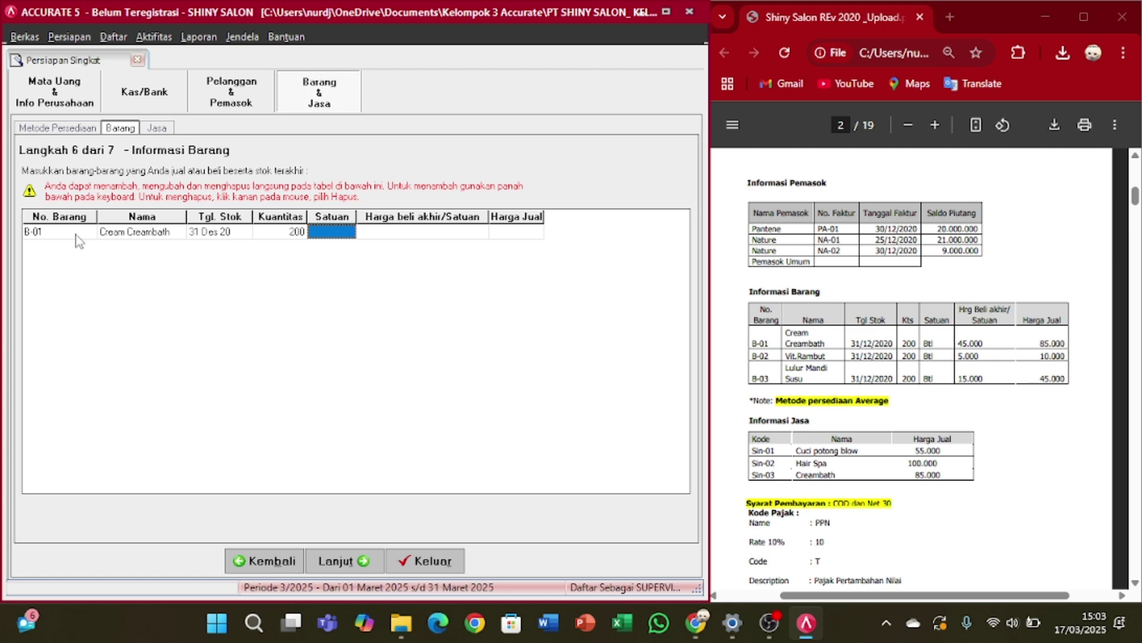
type("B")
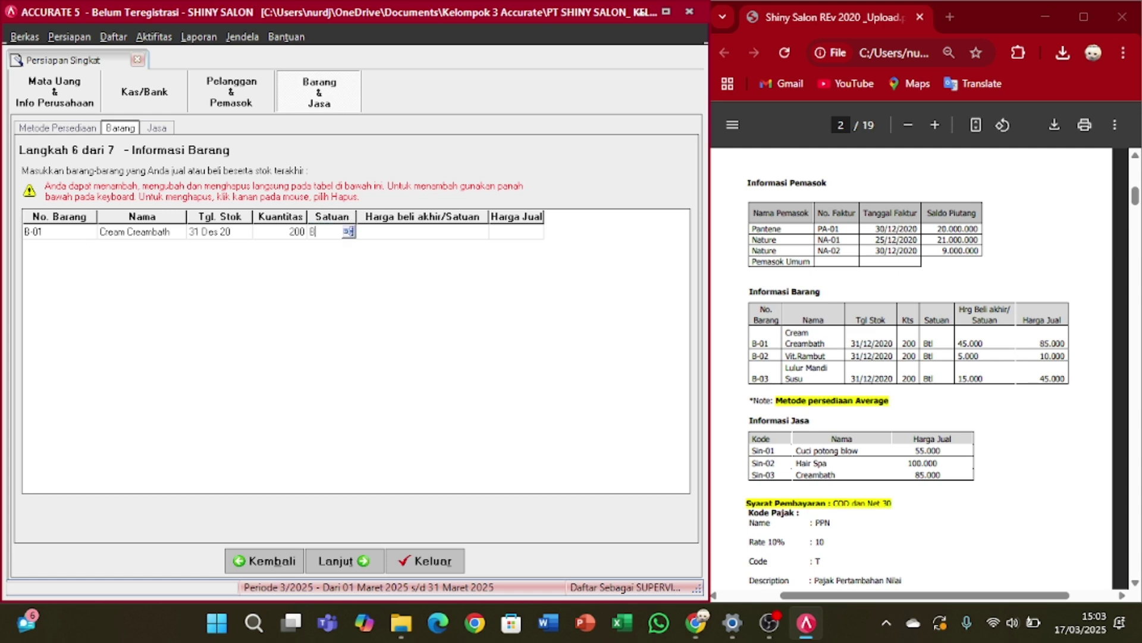
type("tl")
key("Tab")
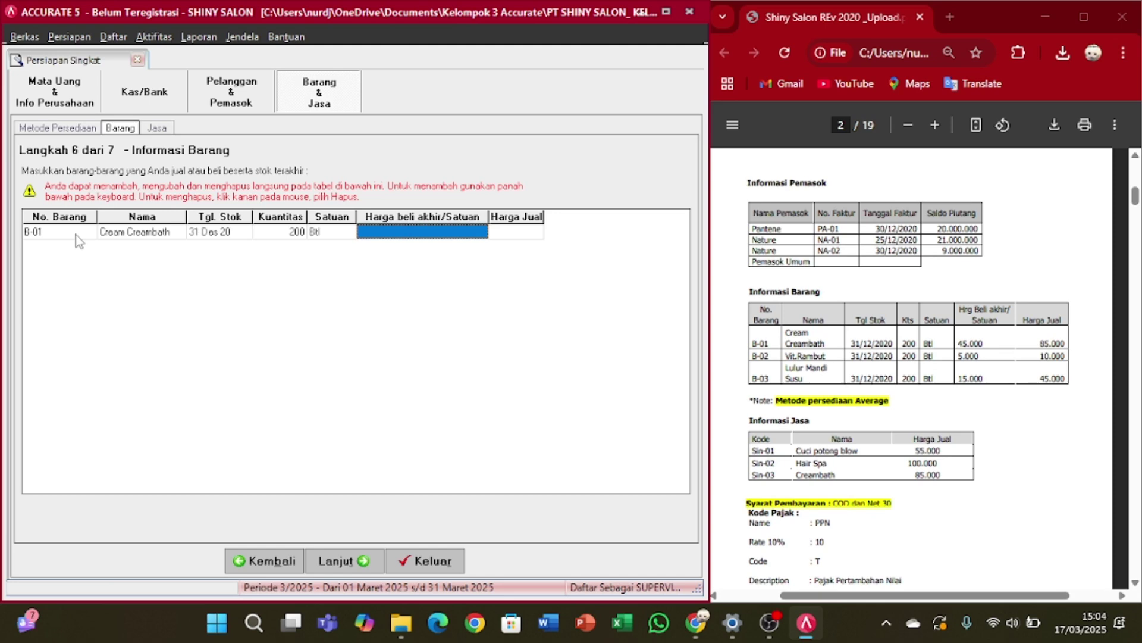
- Enter a last purchase price of 45000 and a selling price of 85000 for item B-01
type("45000")
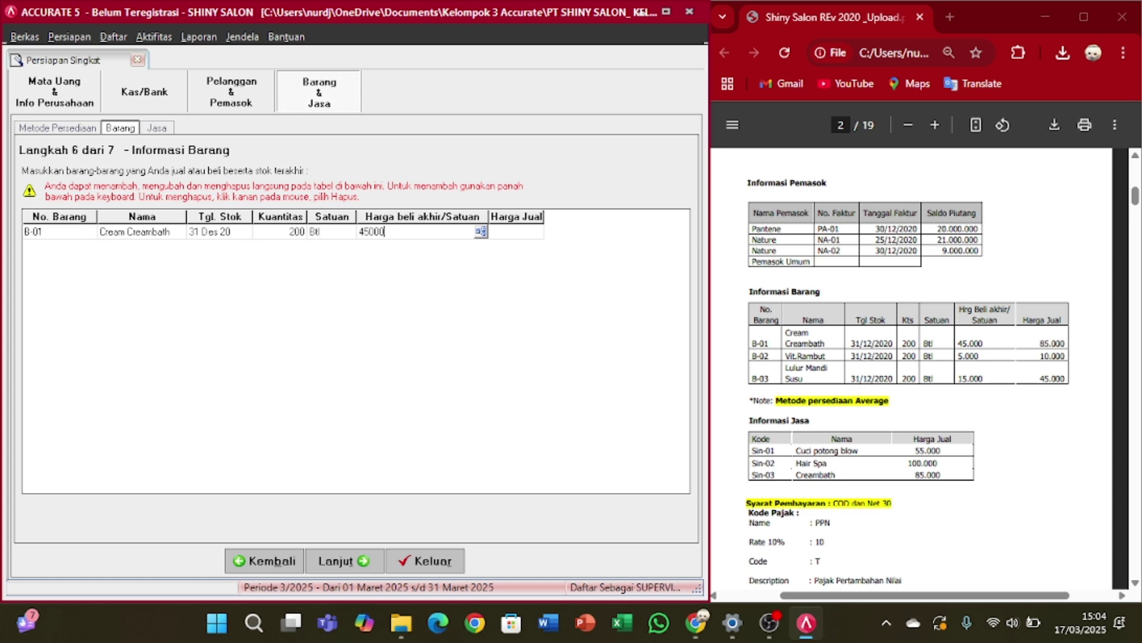
key("Return")
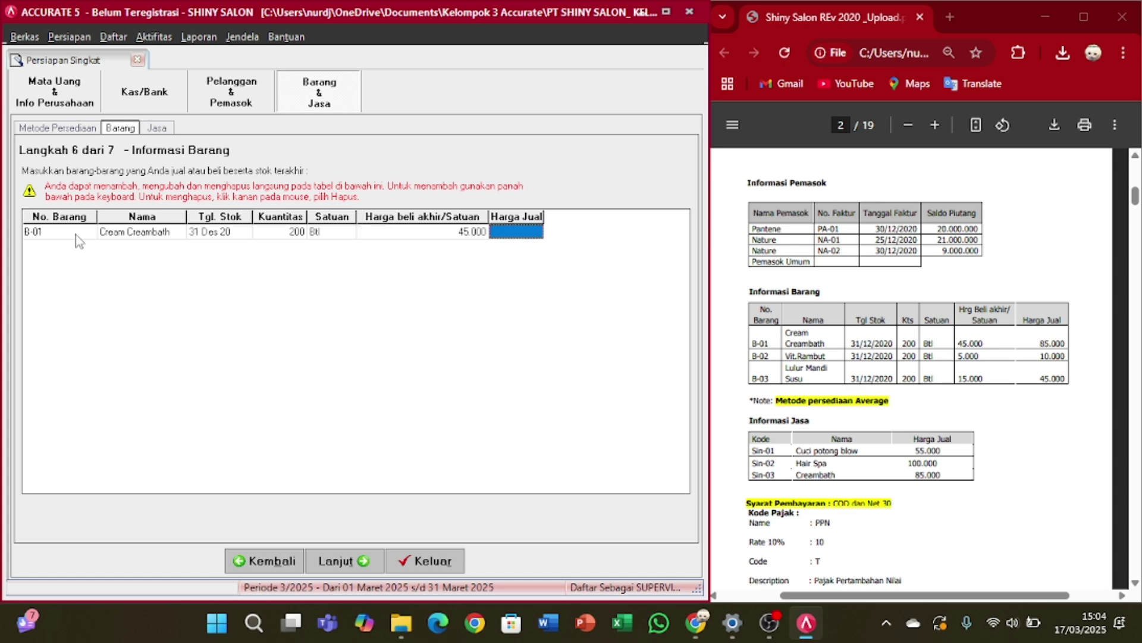
type("85000")
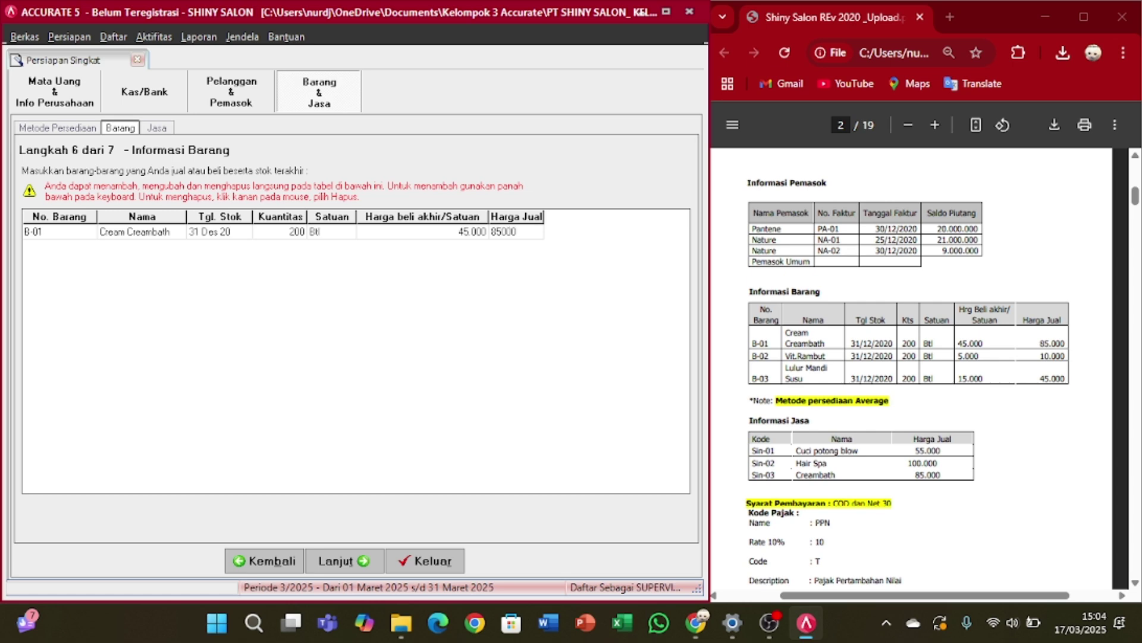
key("Return")
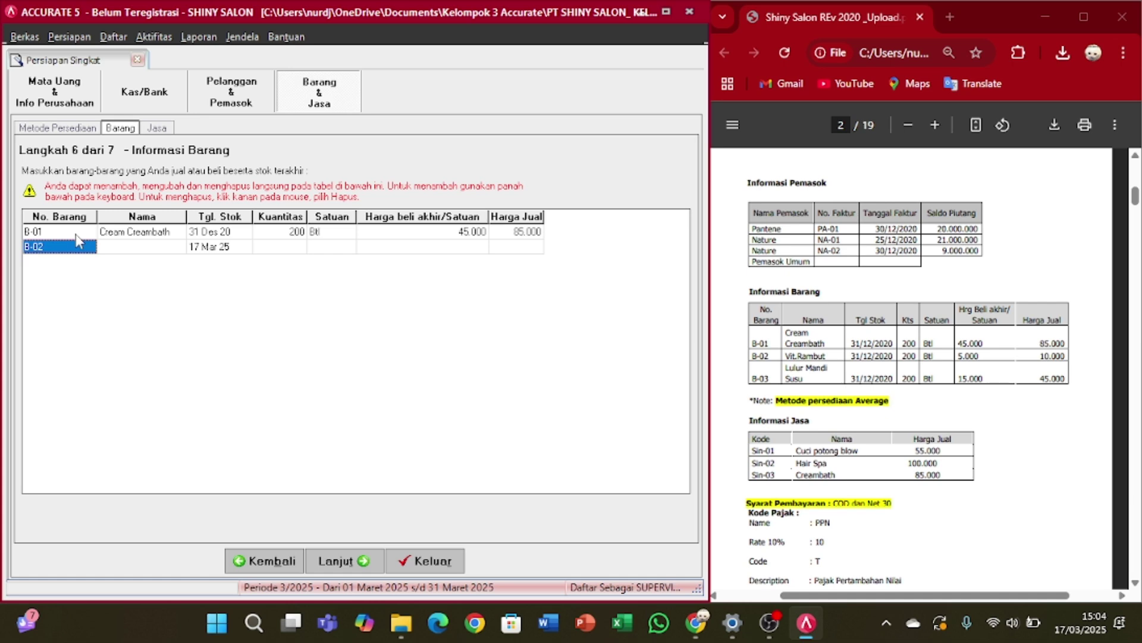
- Enter item B-02 in the second row with the name Vit Rambut
key("BackSpace")
type("B-02")
key("Return")
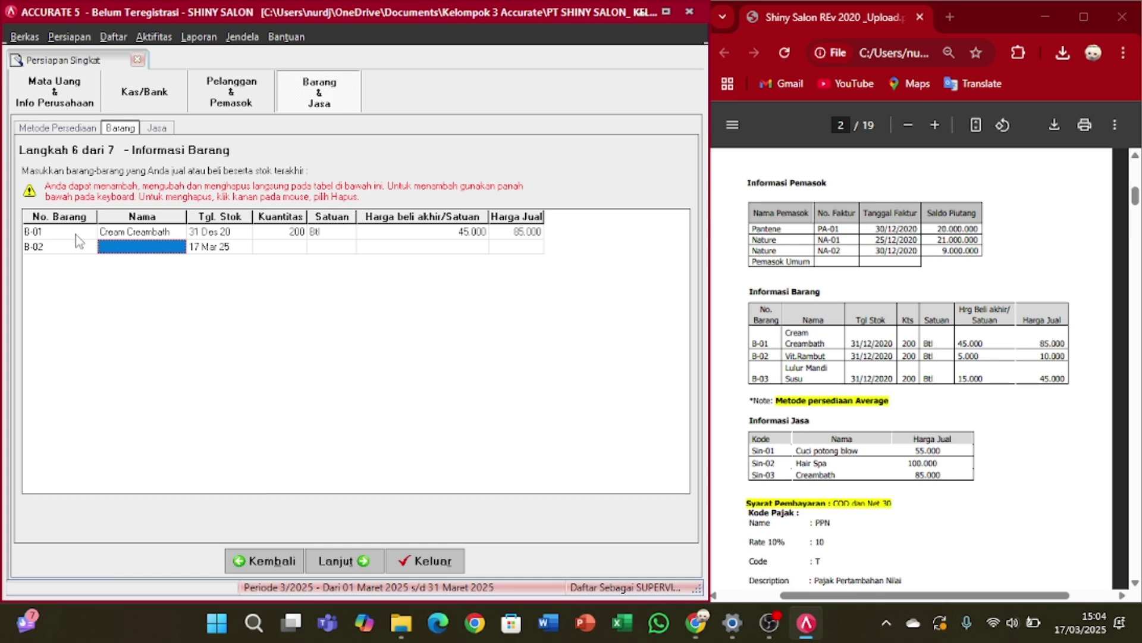
type("Vi")
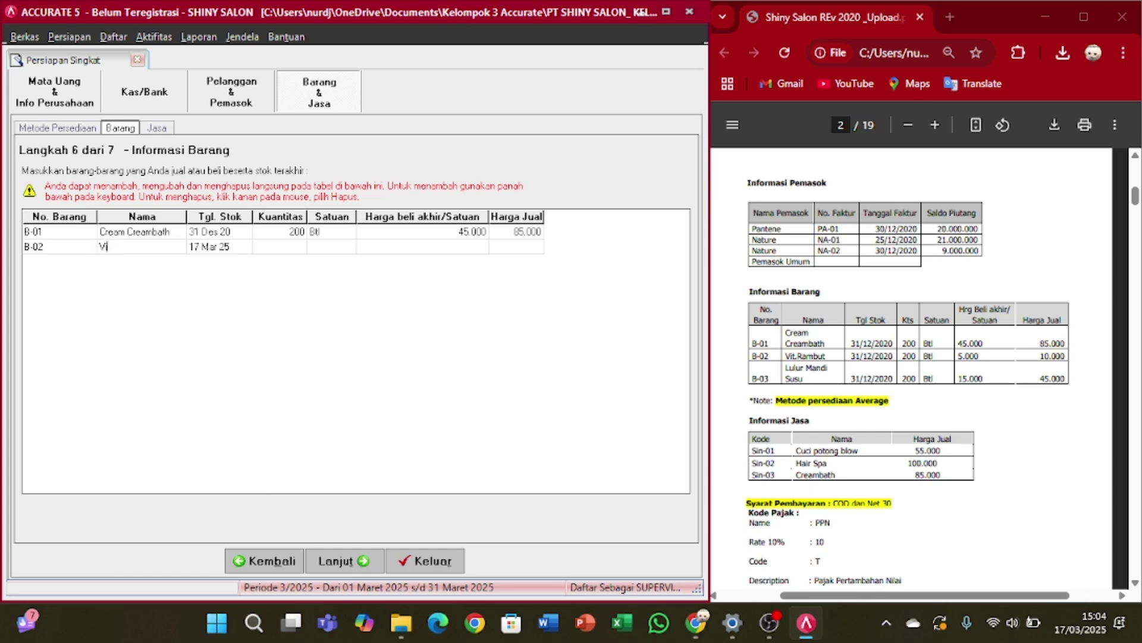
type("t Rambut")
key("Tab")
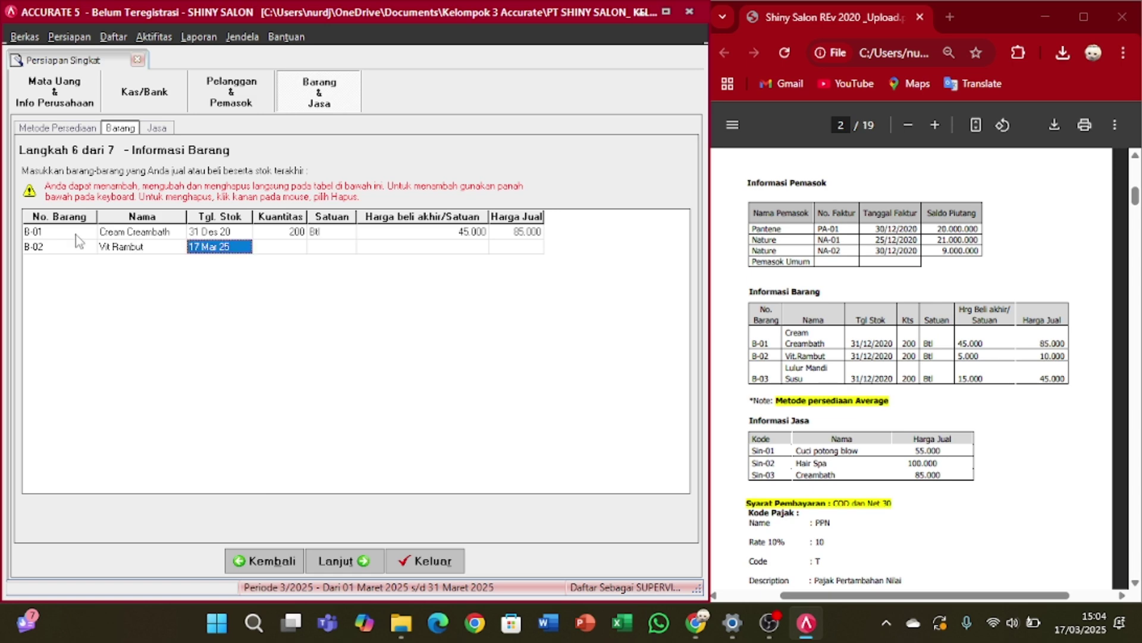
- Set item B-02's stock date to 31/12/2020, quantity to 200 and unit to Btl
type("31")
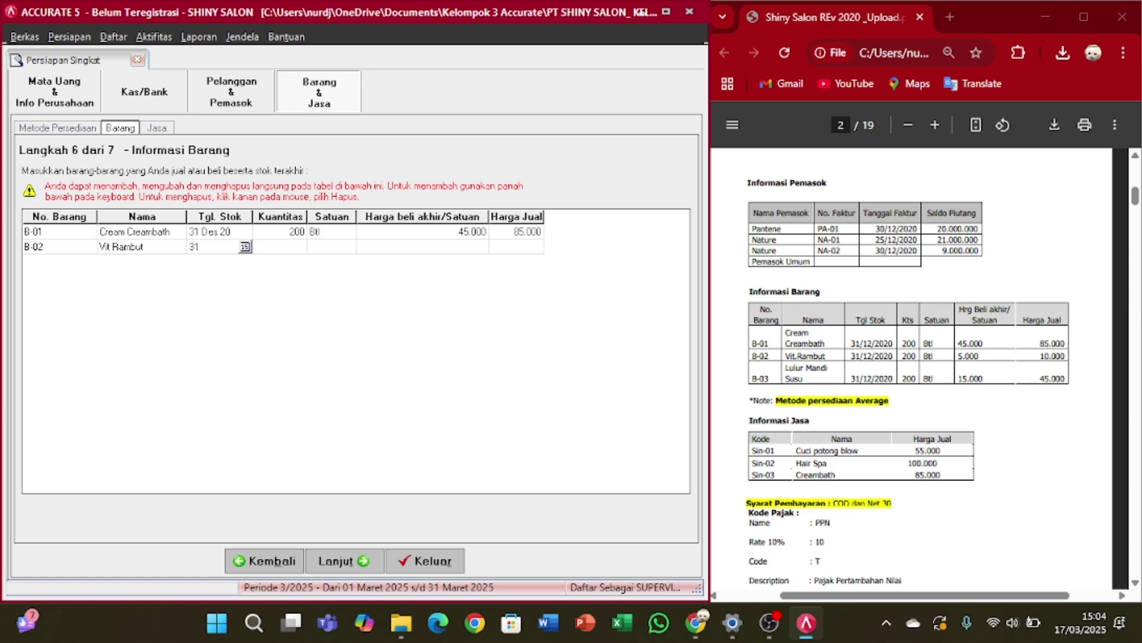
type("/12/2020")
key("Tab")
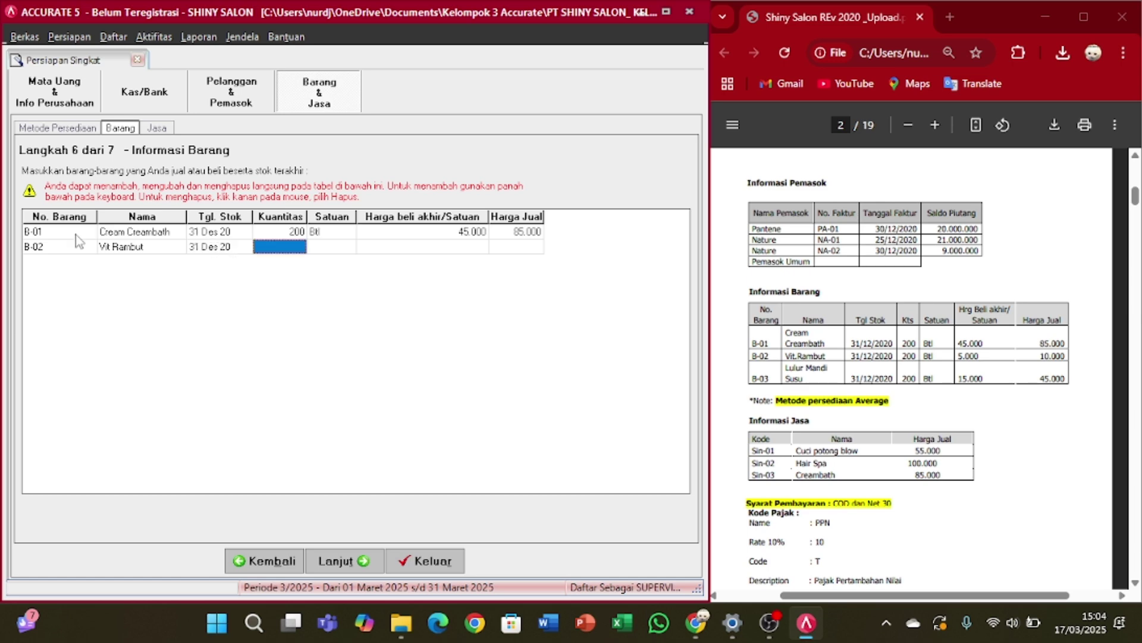
type("200")
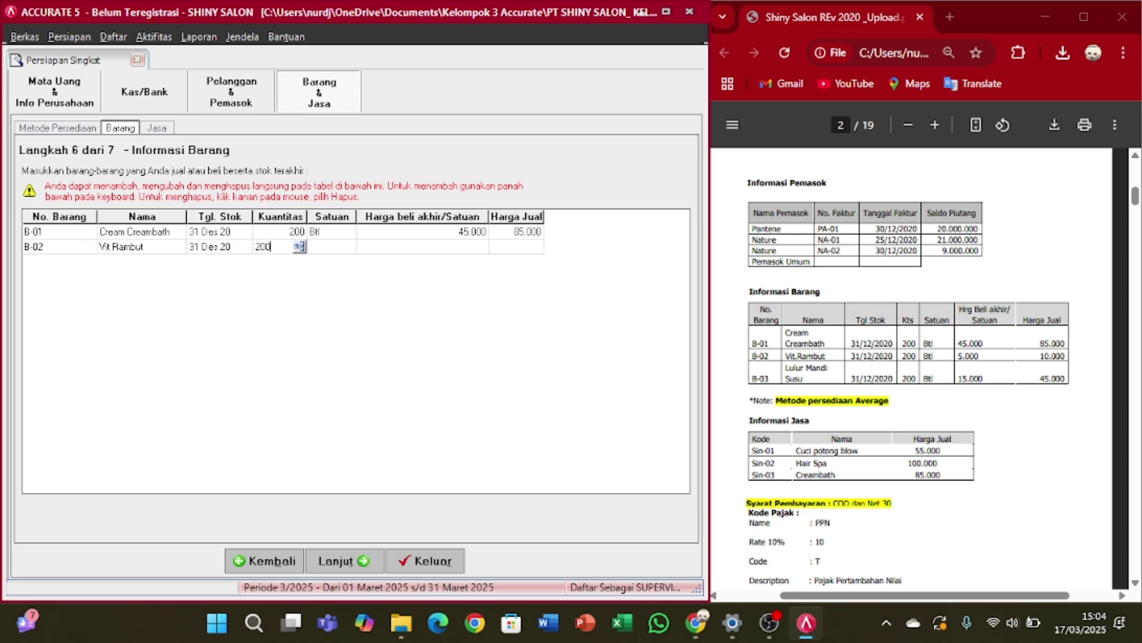
key("Tab")
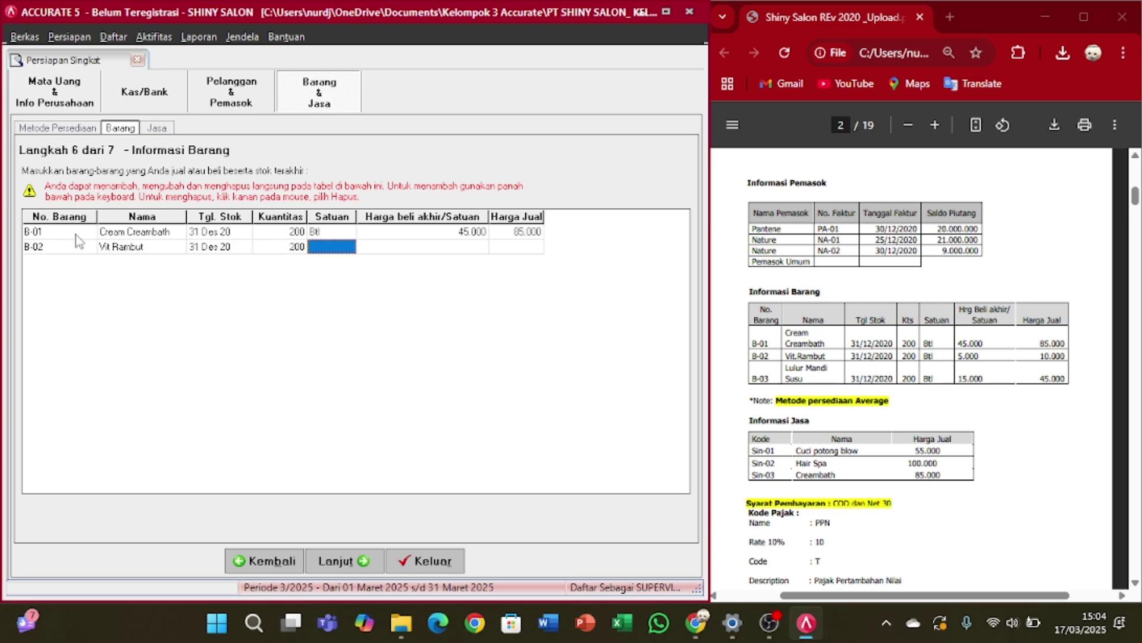
type("Btl")
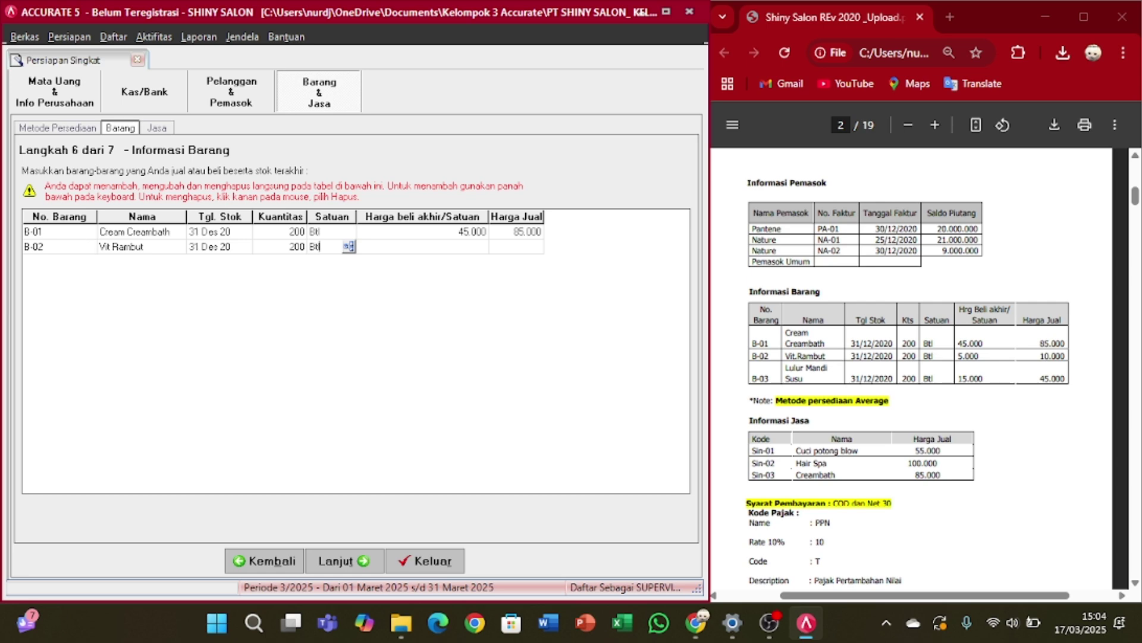
key("Tab")
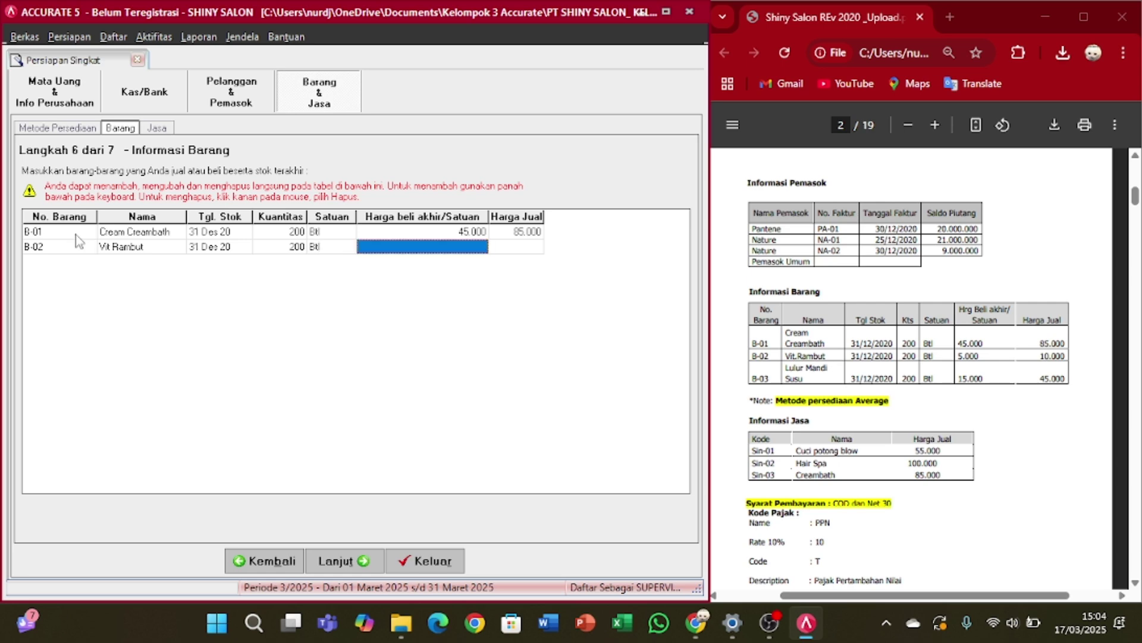
- Enter a last purchase price of 5000 and a selling price of 10000 for item B-02
type("5000")
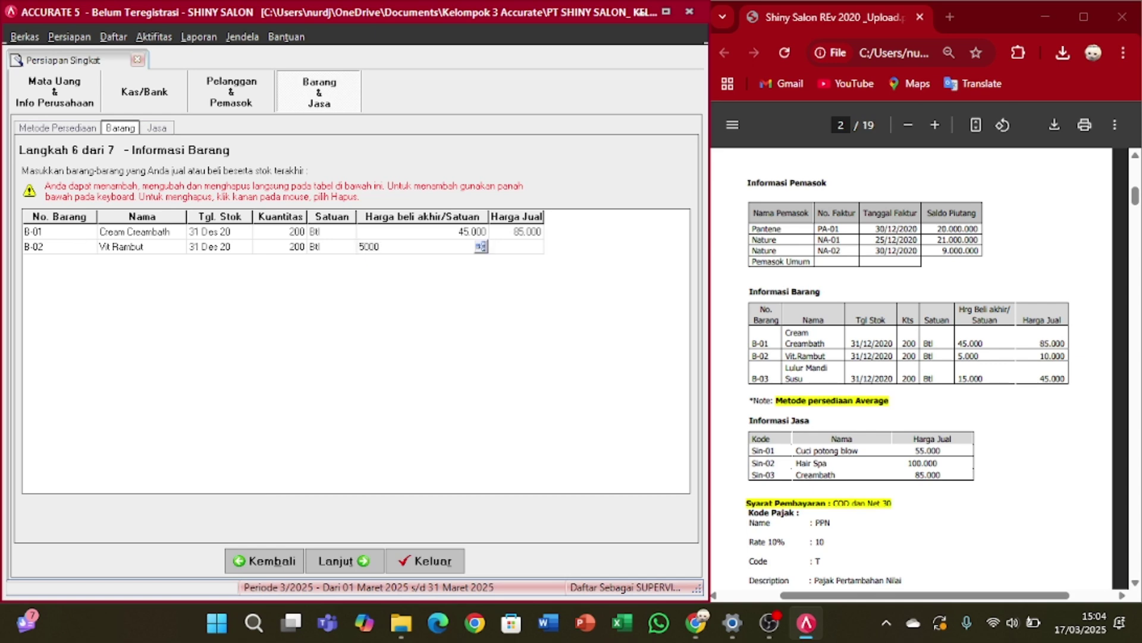
key("Tab")
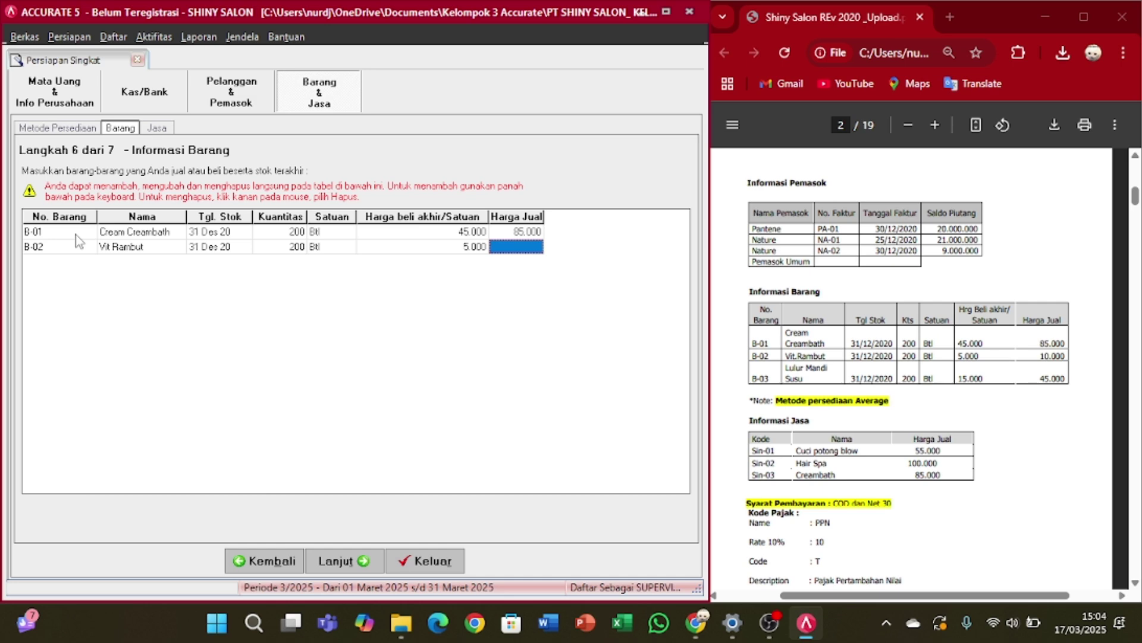
type("10000")
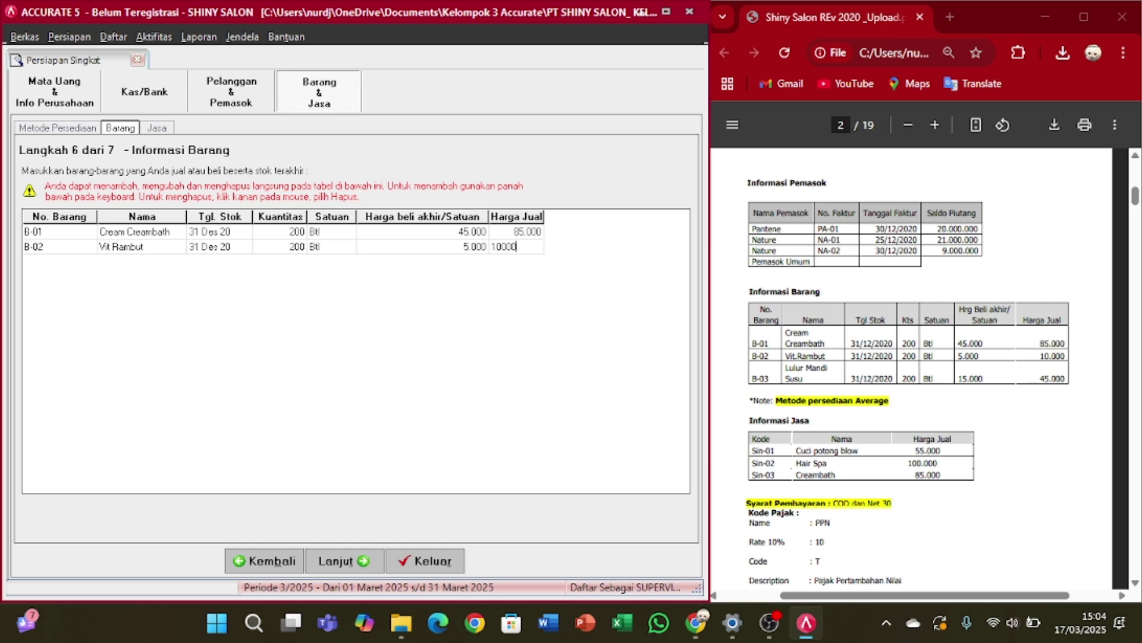
key("Tab")
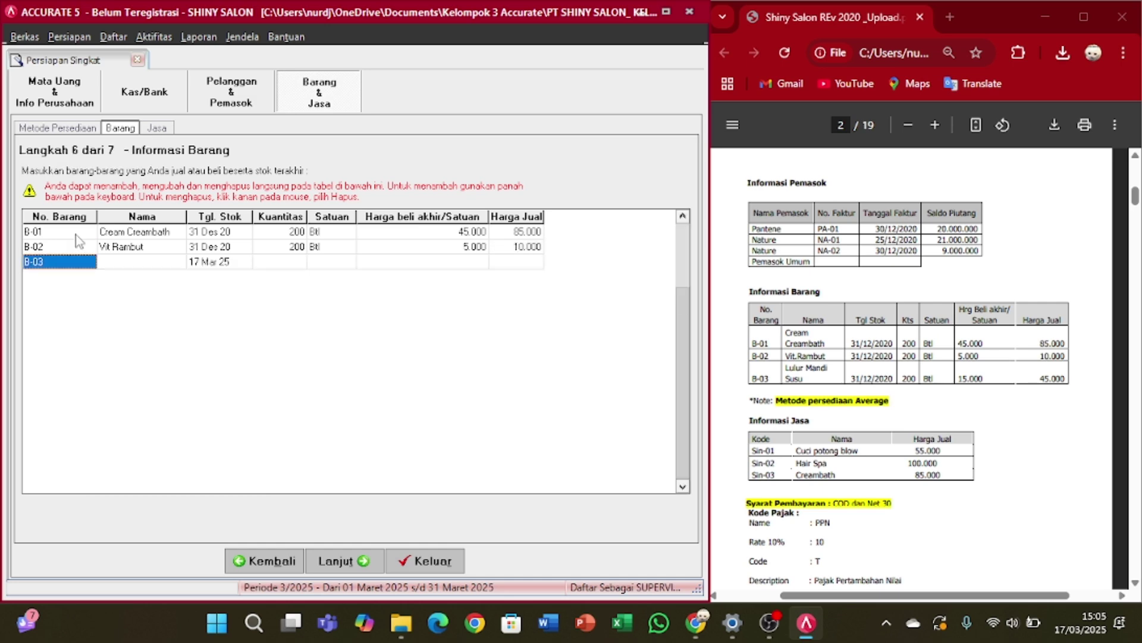
- Keep item number B-03 for the third row and name the item Lulur Mandi Susu
key("Tab")
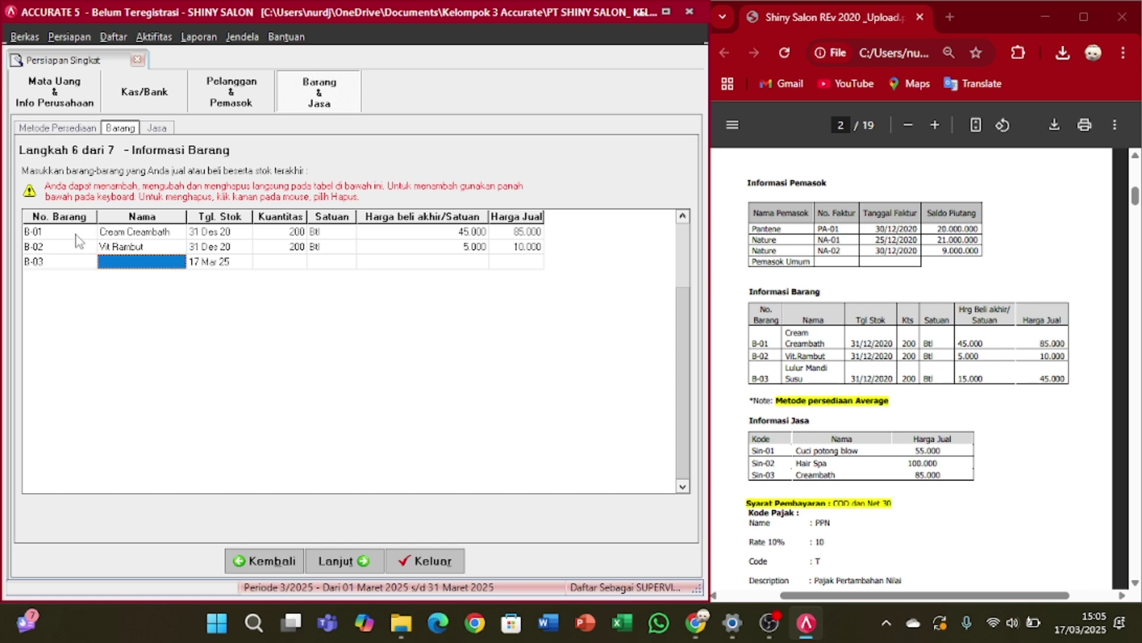
type("LUlur")
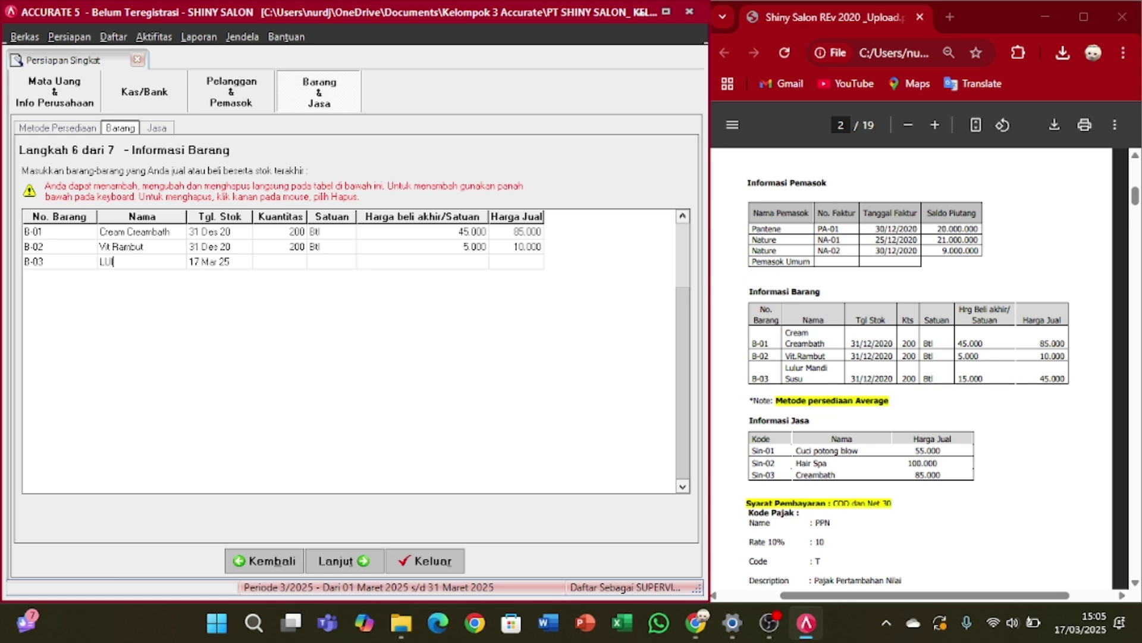
key("BackSpace")
key("BackSpace")
key("BackSpace")
key("BackSpace")
type("ulur Mandi Susu")
key("Tab")
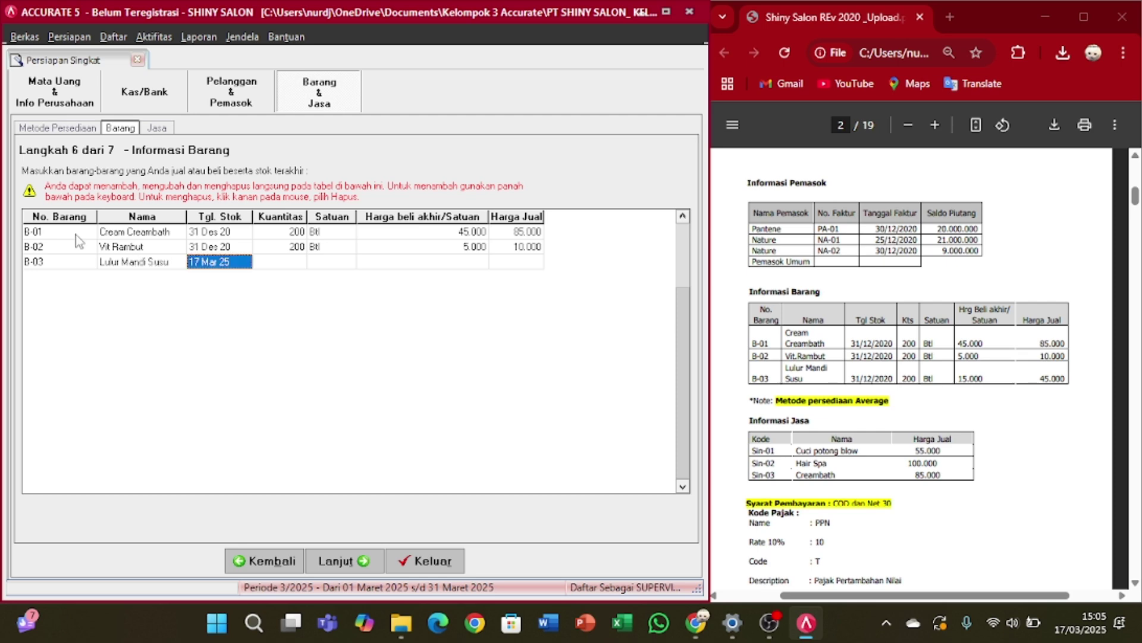
- Set item B-03's stock date to 31/12/2020, quantity to 200 and unit to Btl
key("BackSpace")
type("31")
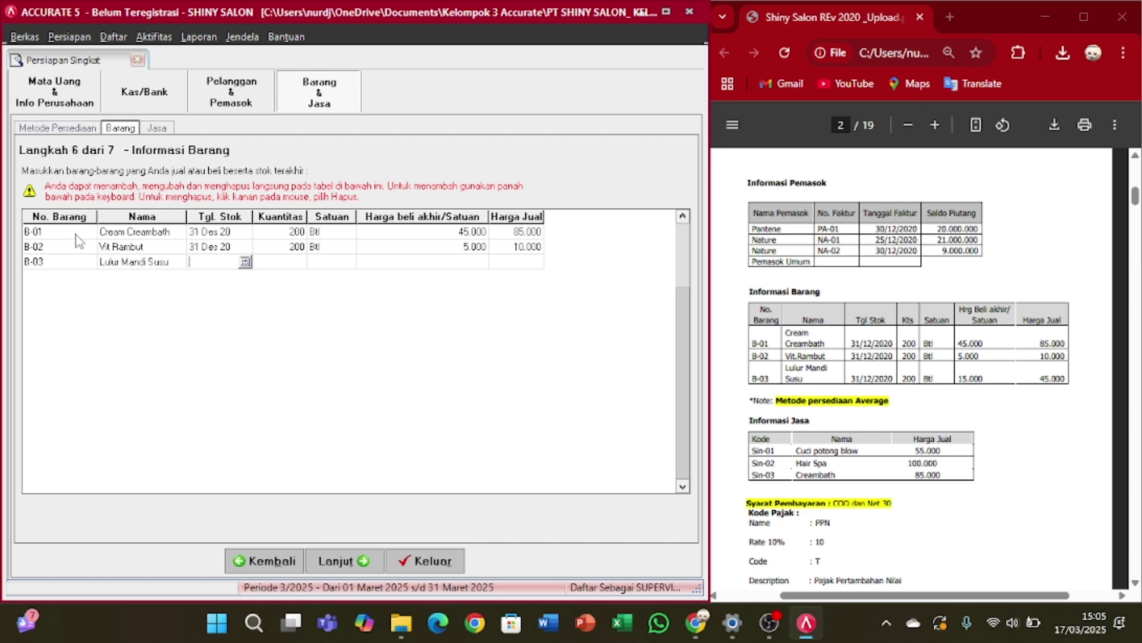
type("/12/2020")
key("Tab")
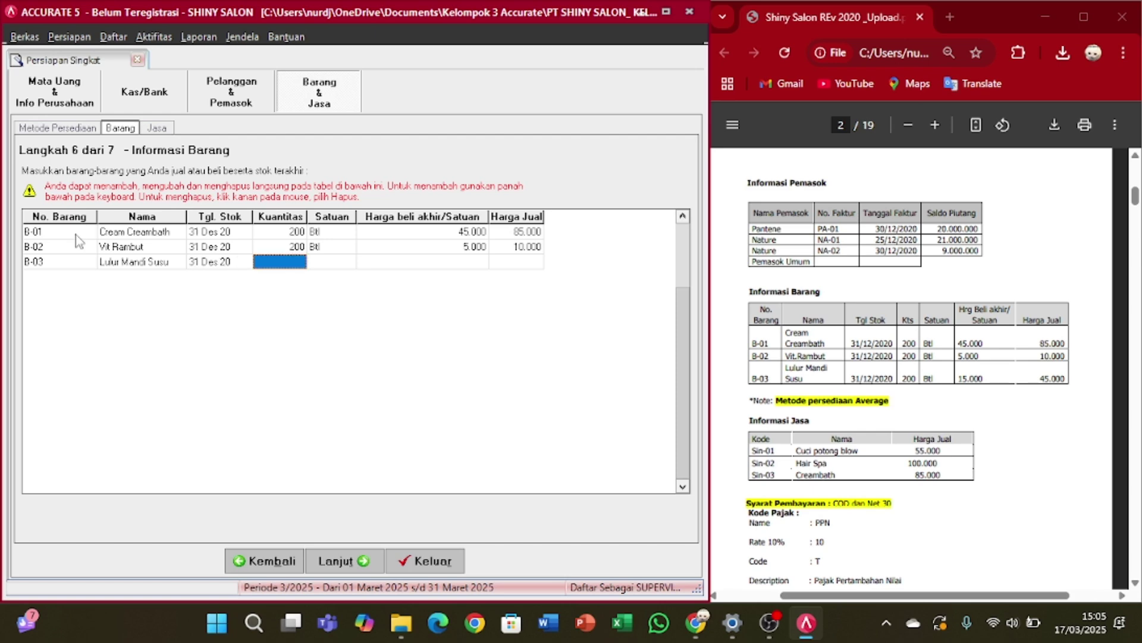
type("2000")
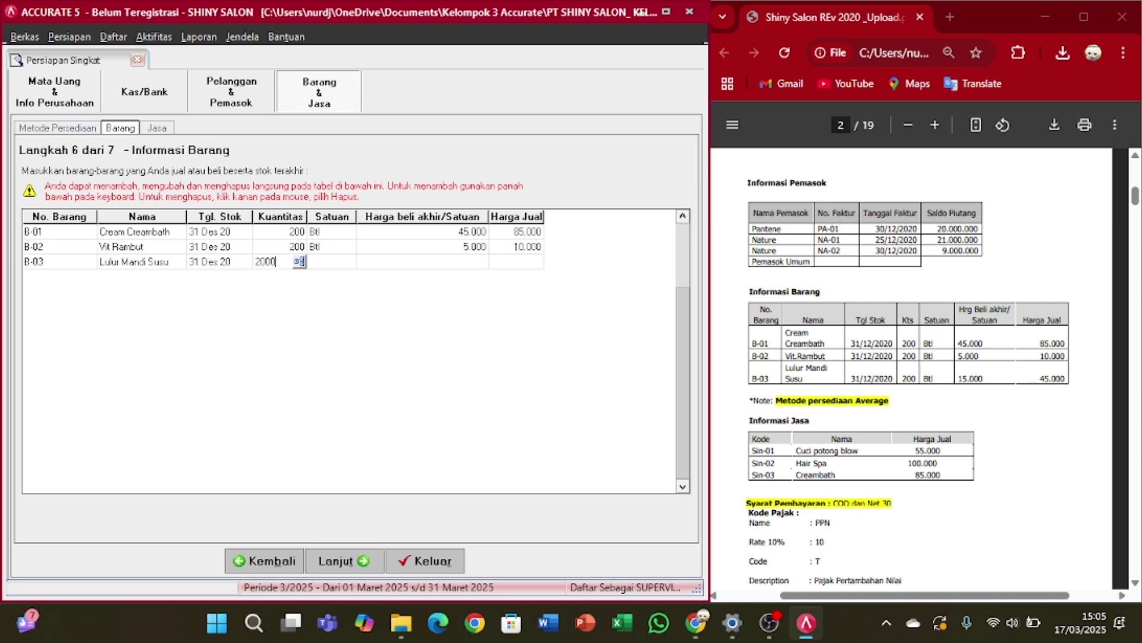
key("BackSpace")
key("Tab")
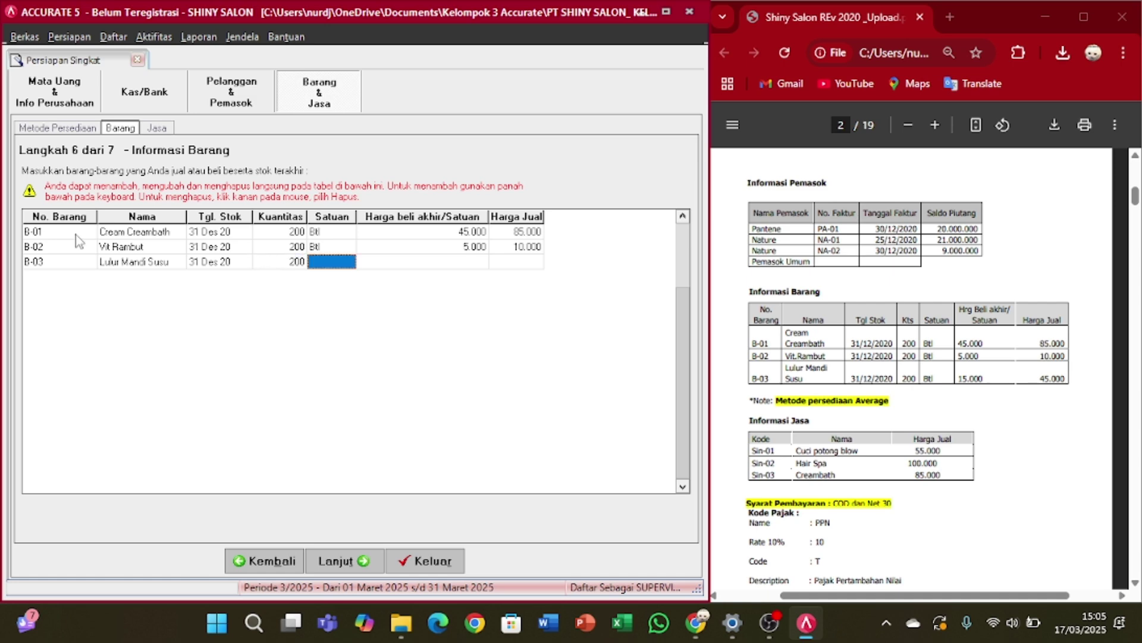
type("Btl")
key("Tab")
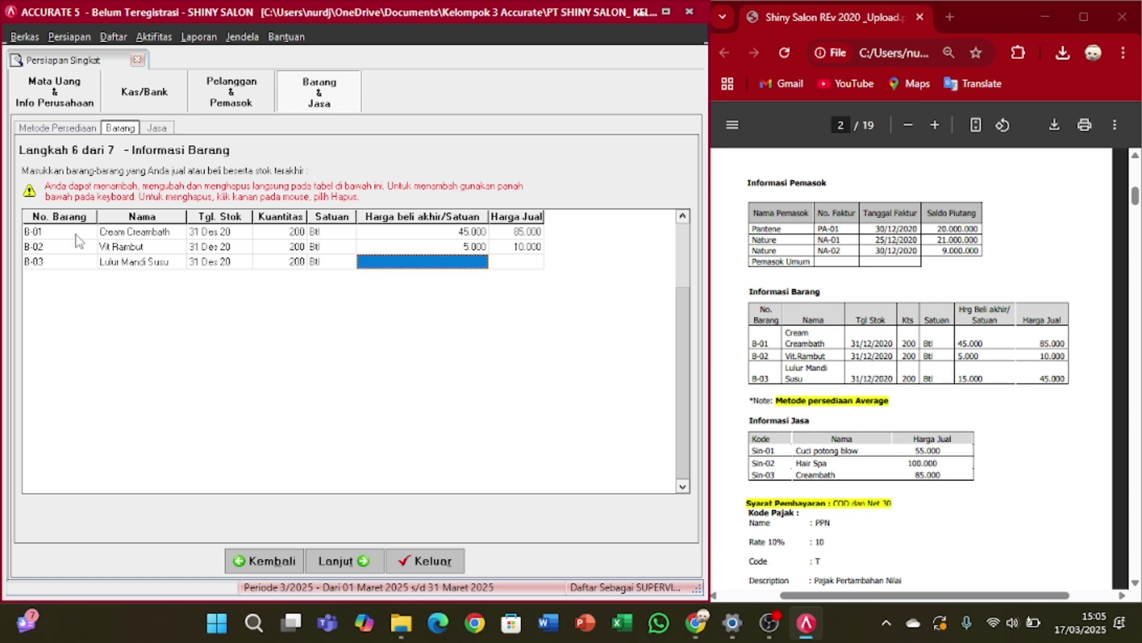
- Enter a last purchase price of 15000 and a selling price of 45000 for item B-03, leaving no extra item row
type("1500")
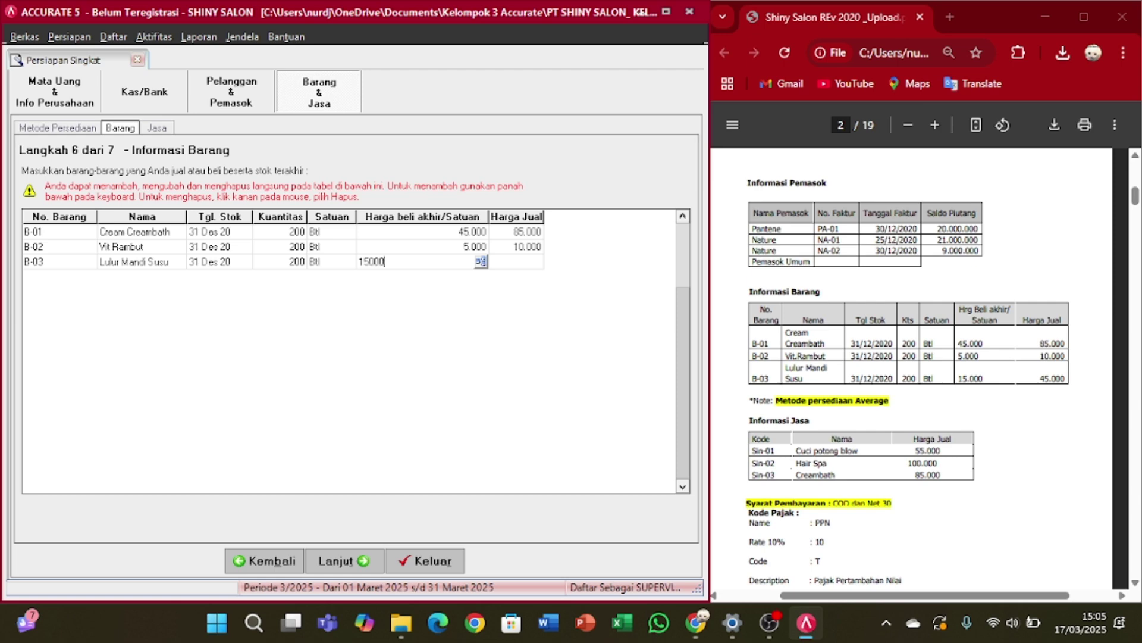
type("0")
key("Tab")
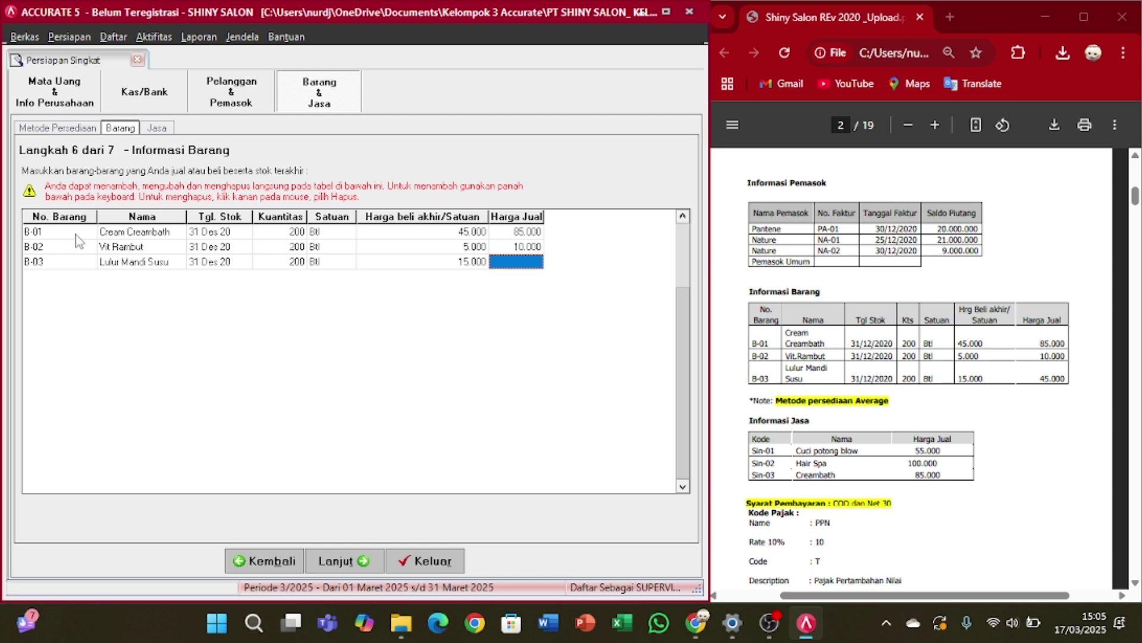
type("45000")
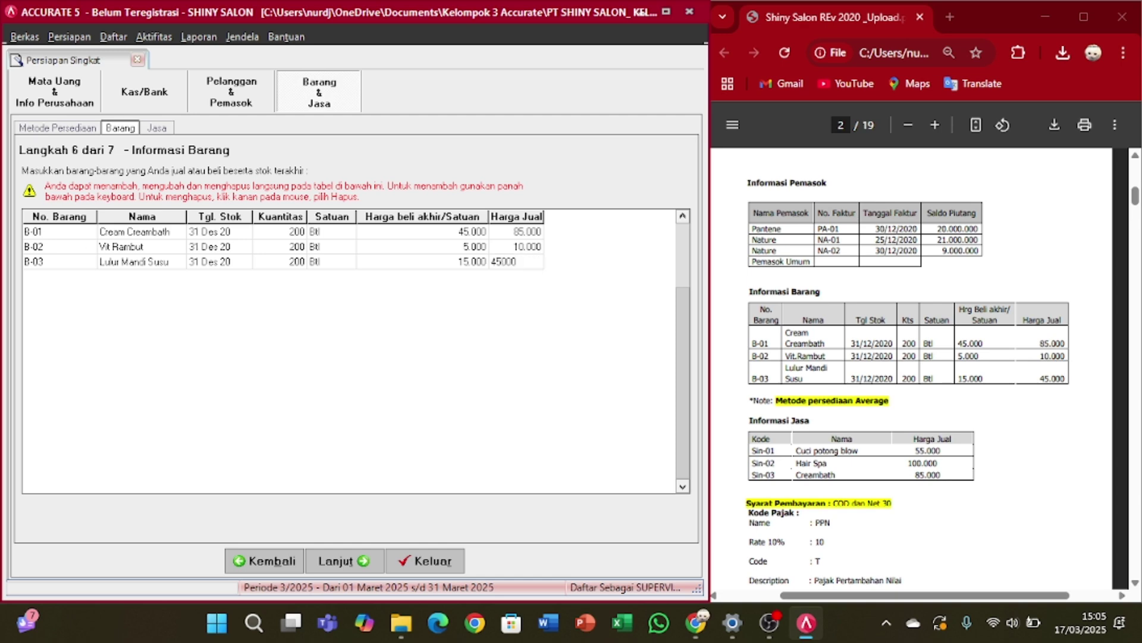
key("Tab")
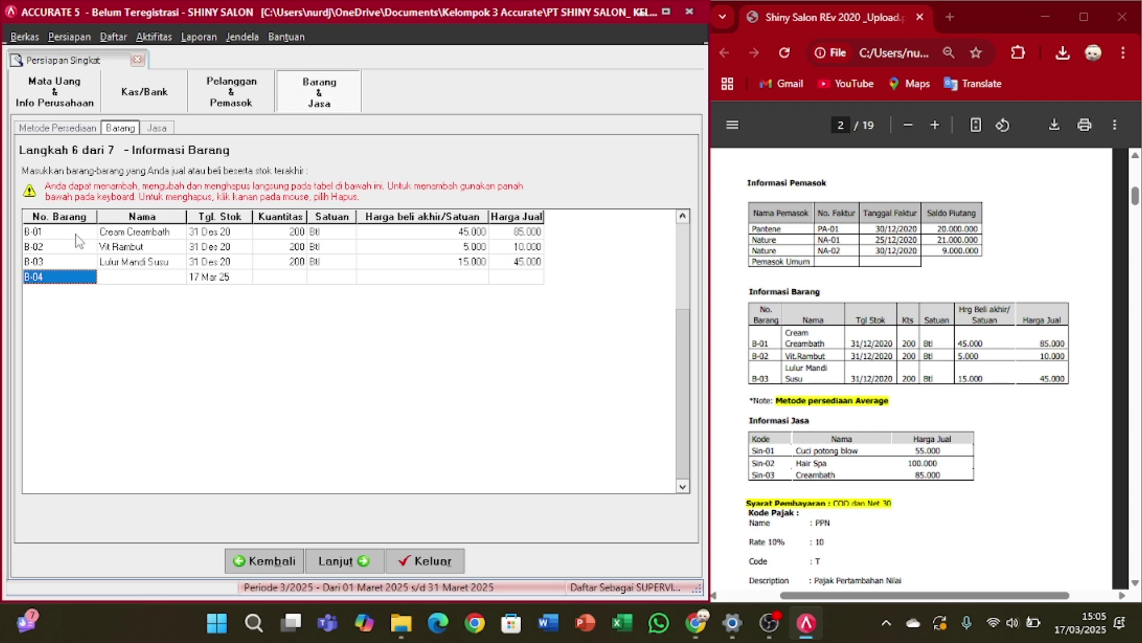
left_click(76, 245)
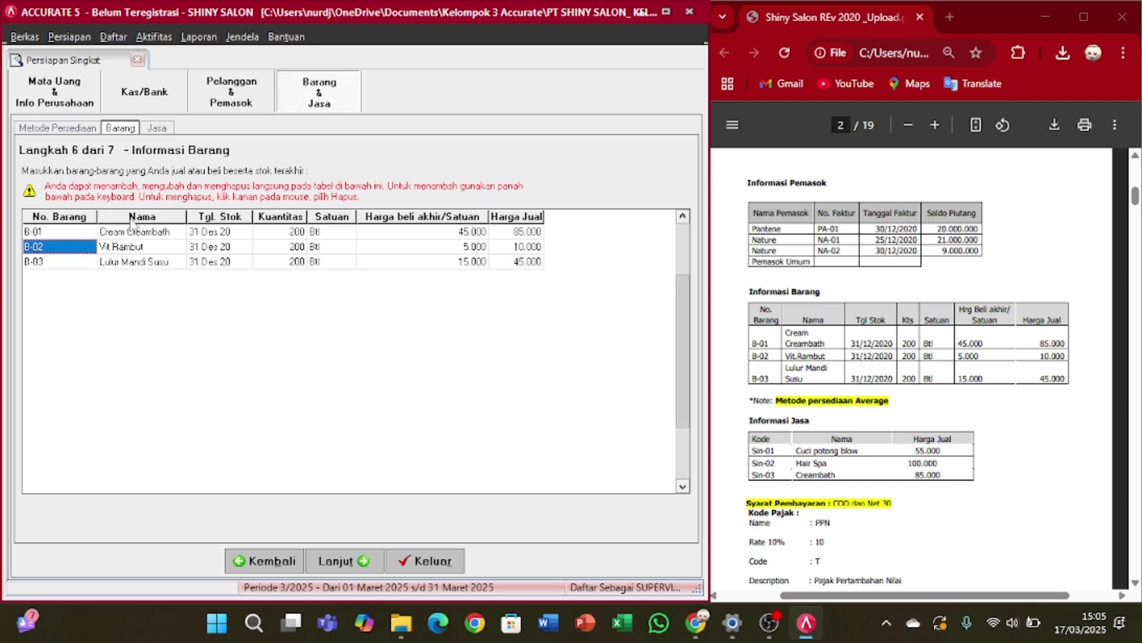
- Continue to the service information and enter service Sin-01, Cuci potong blow, with a selling price of 55000
left_click(340, 565)
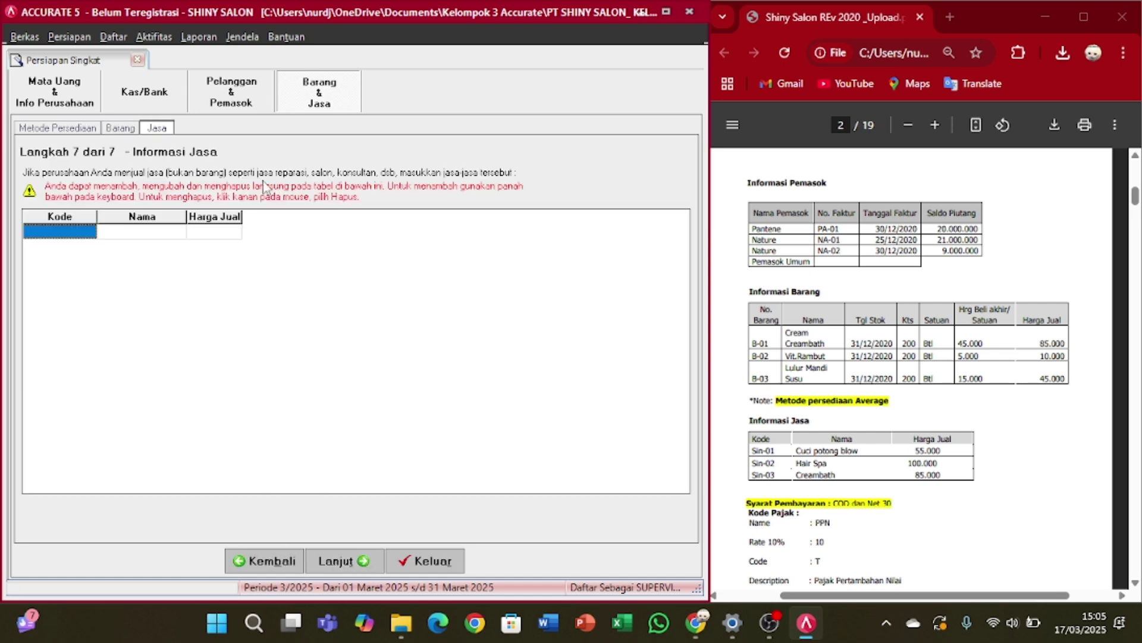
scroll(872, 354, "down", 4)
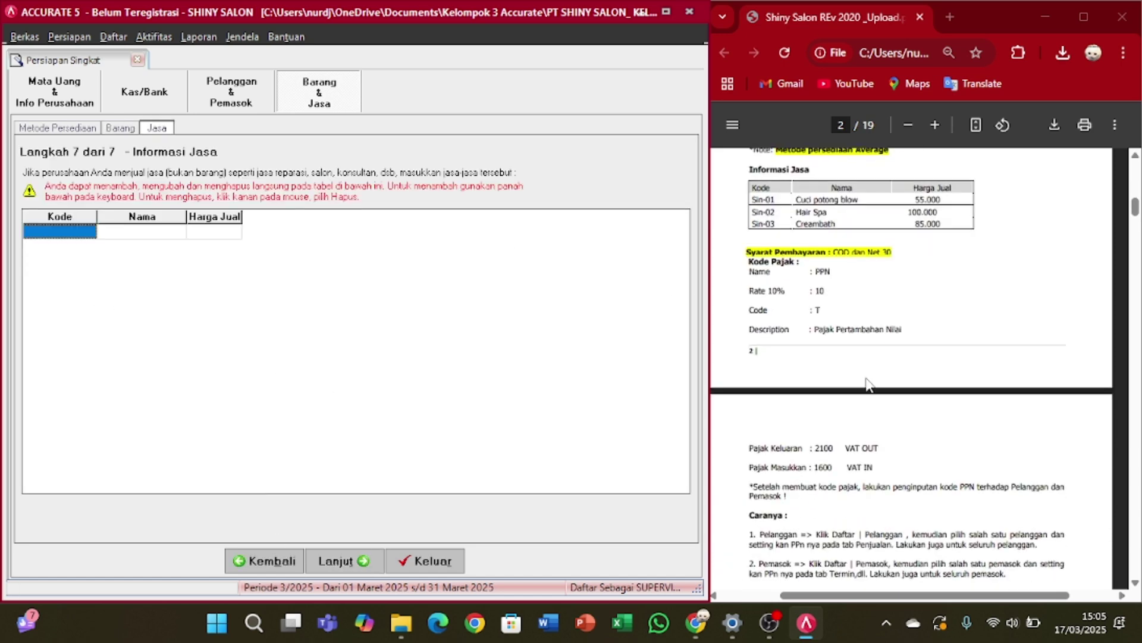
scroll(867, 384, "up", 1)
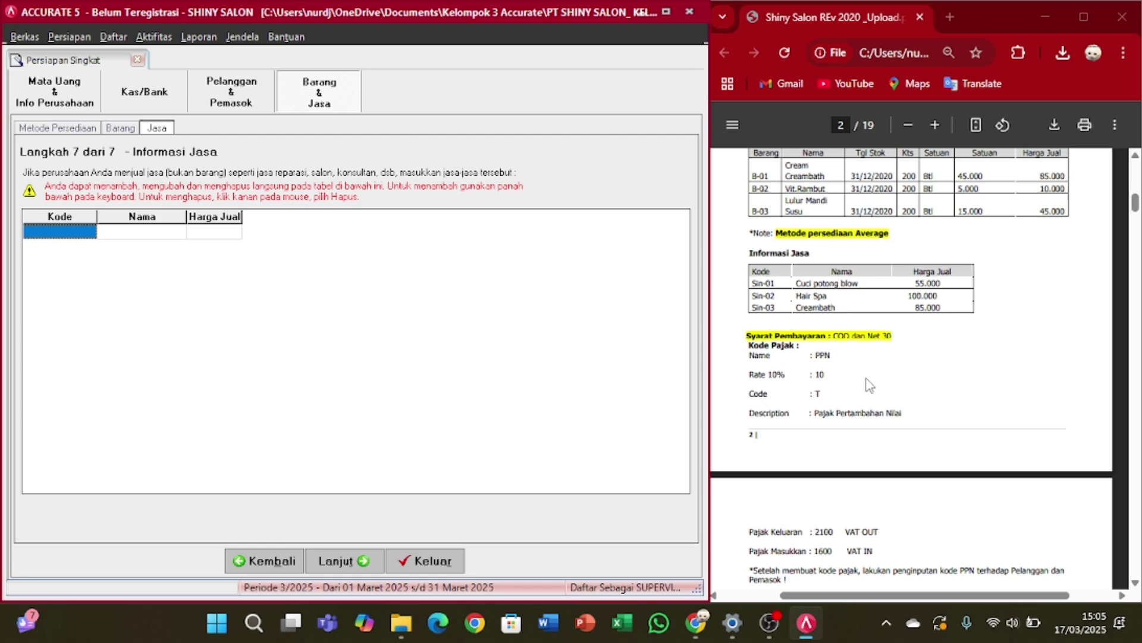
left_click(65, 235)
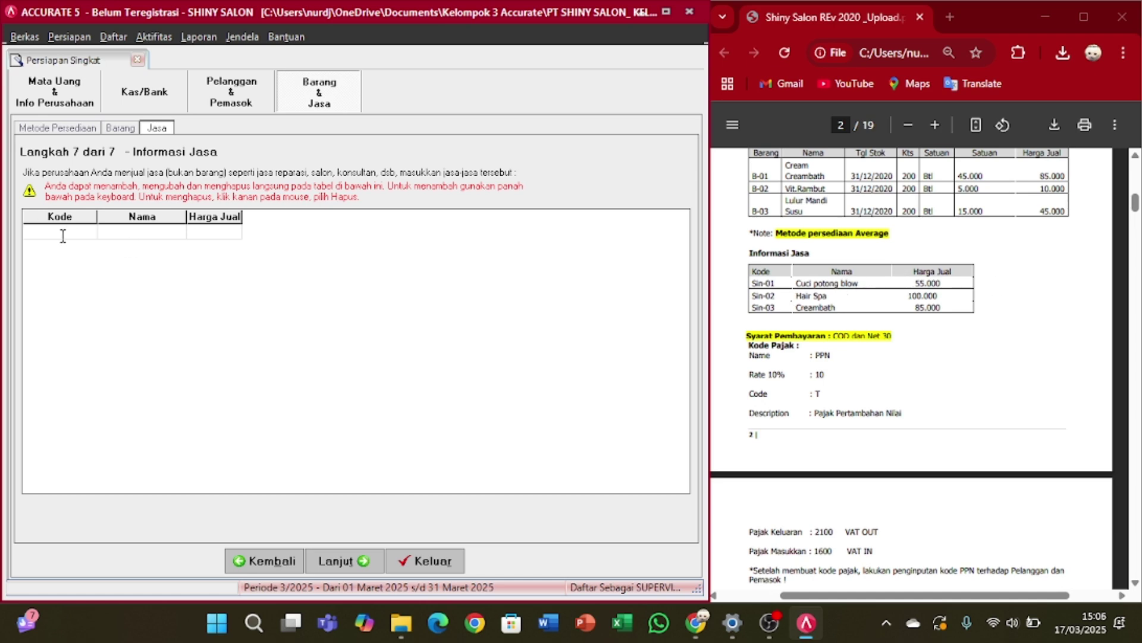
type("Sin-01")
key("Tab")
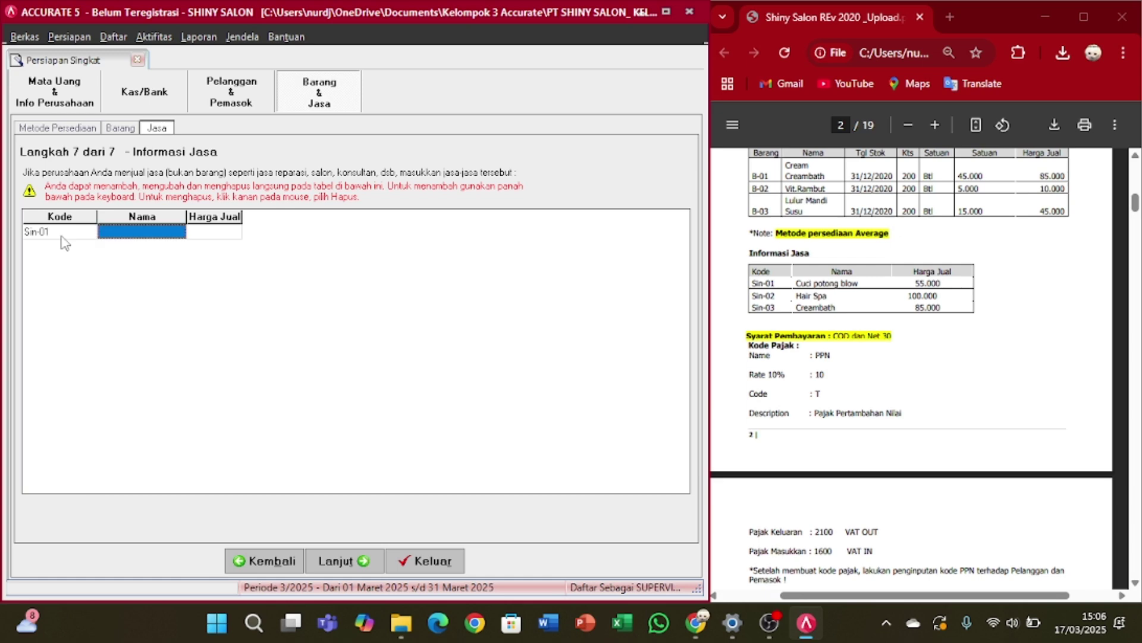
type("Cuci")
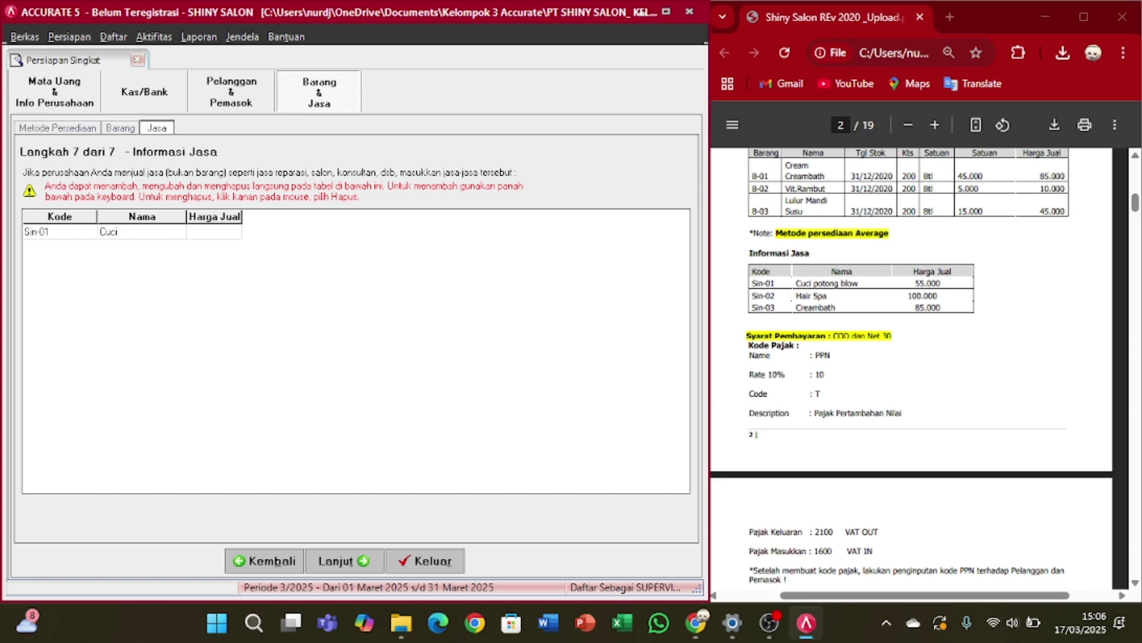
type(" potong blow")
key("Tab")
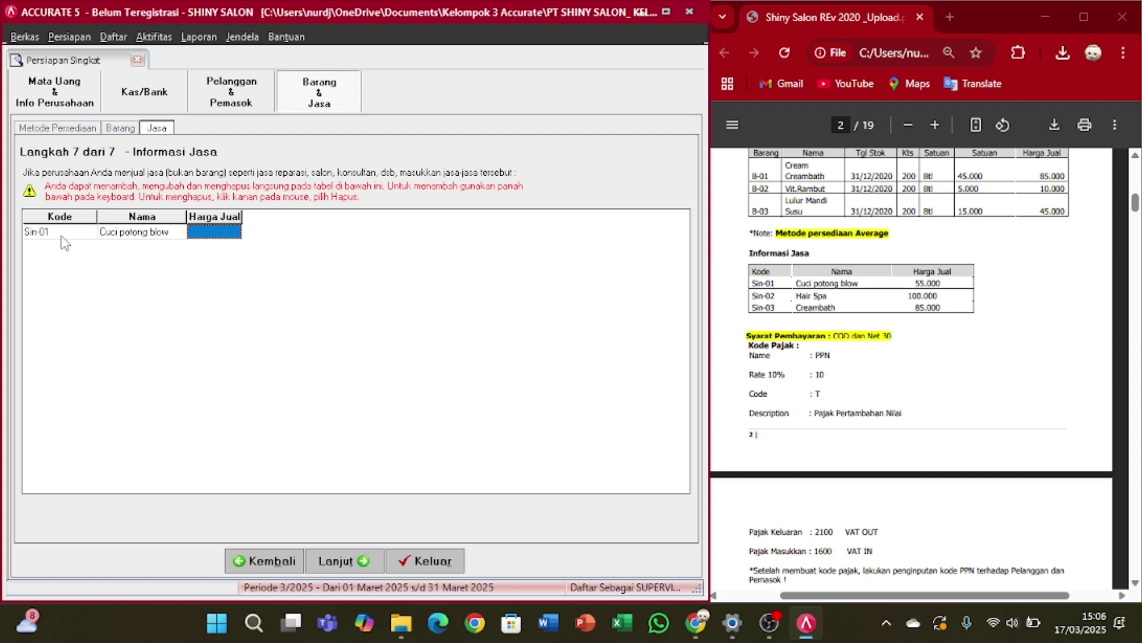
type("55000")
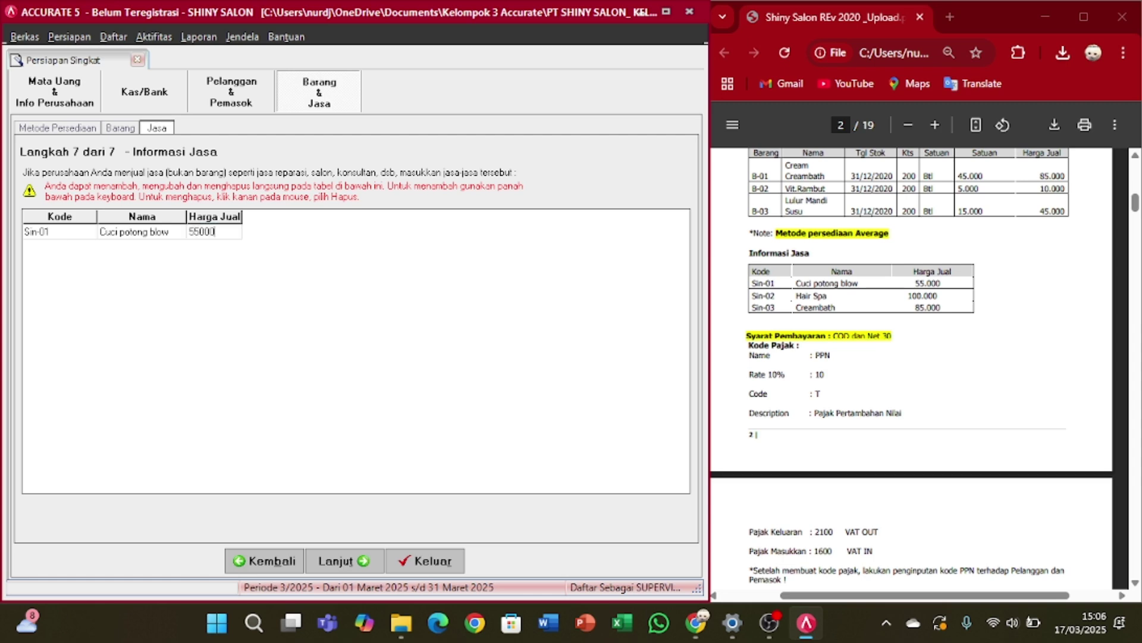
key("Down")
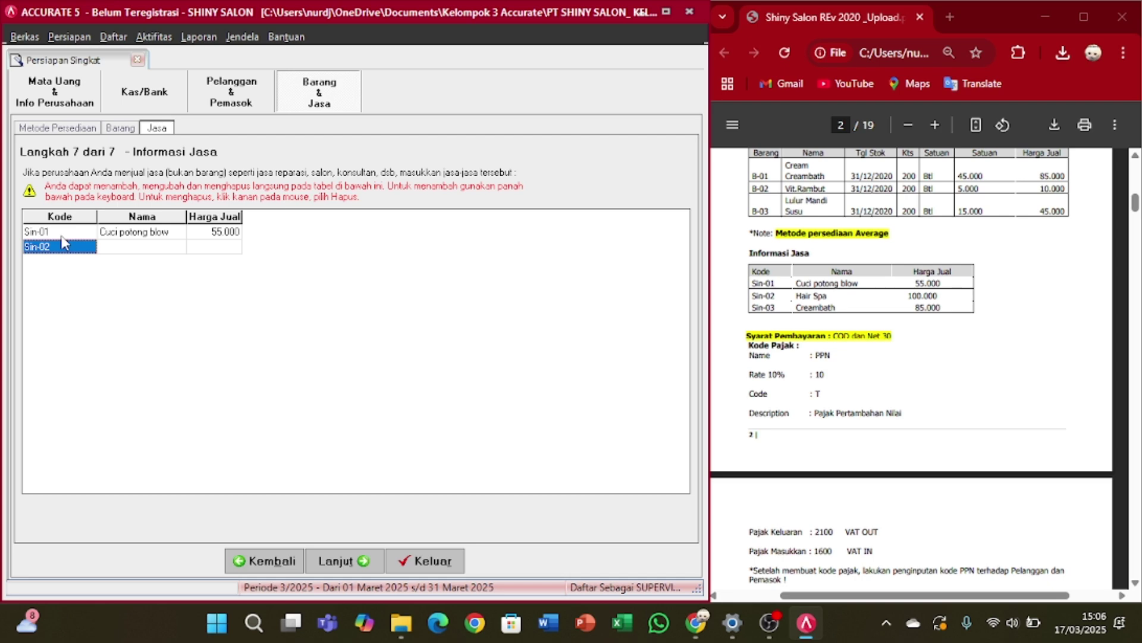
- Keep code Sin-02 for the second service, name it Hair spa and set its selling price to 100000
key("Tab")
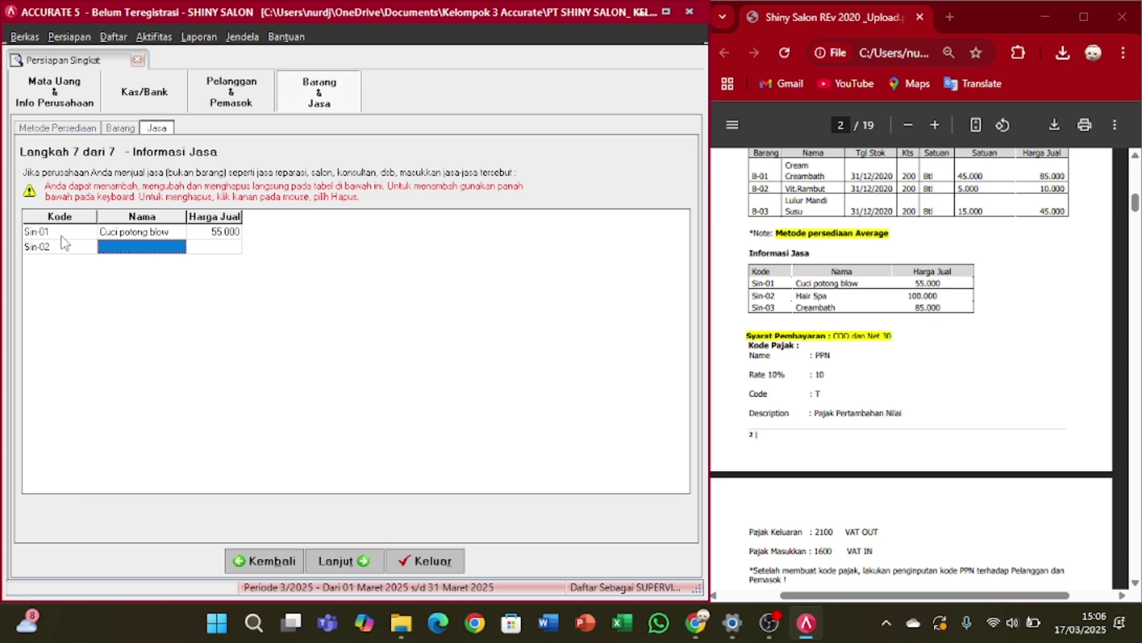
type("Hair")
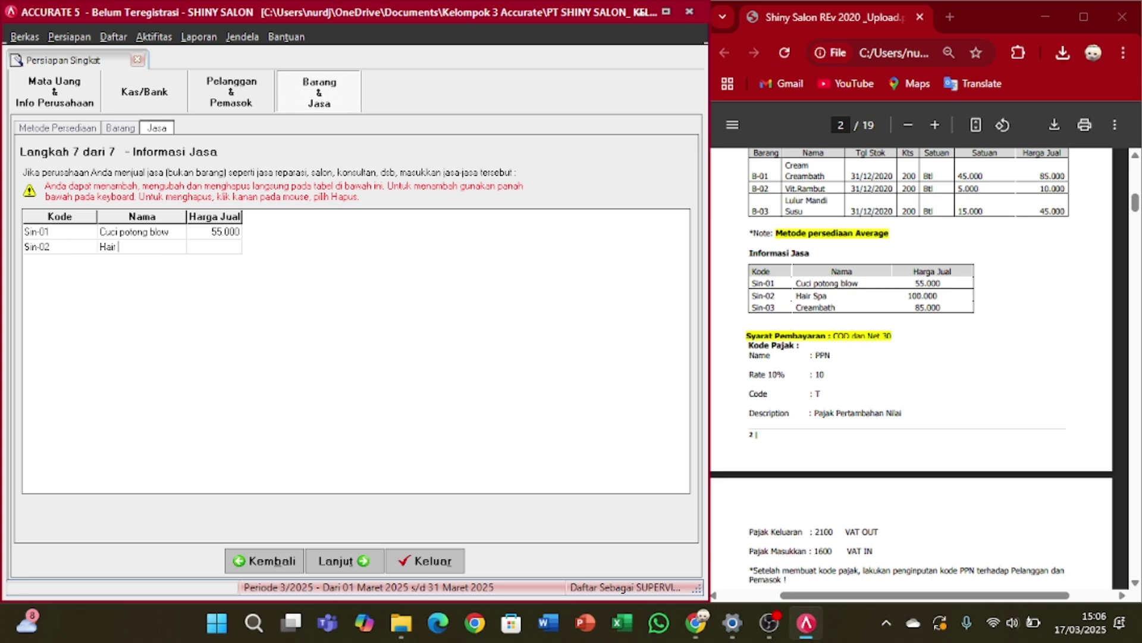
type(" spa")
key("Tab")
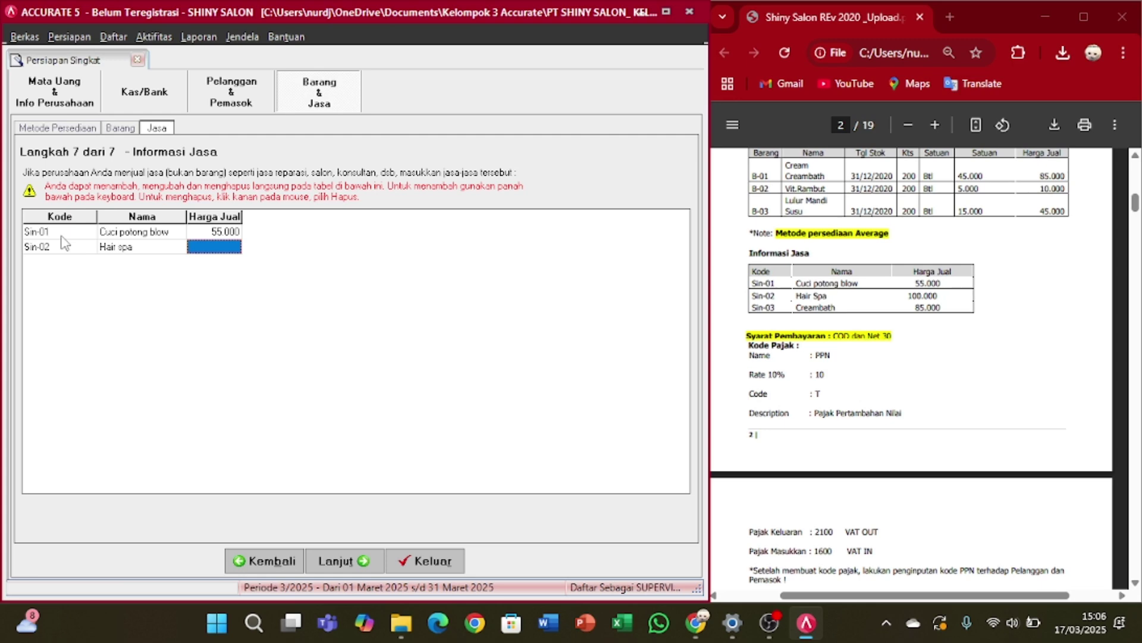
type("100000")
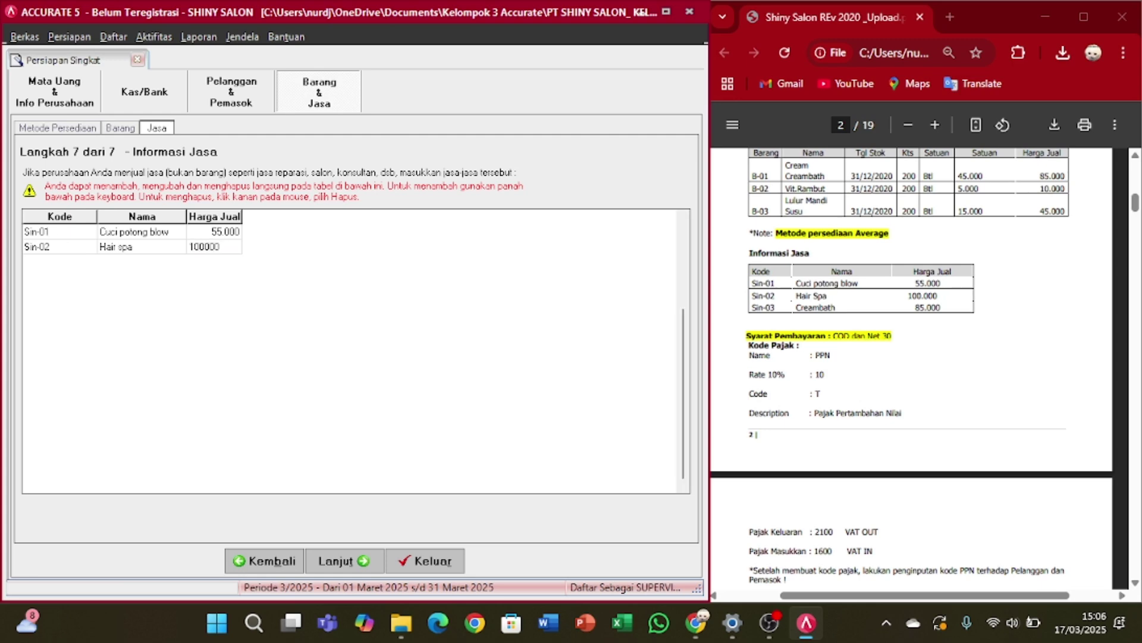
key("Down")
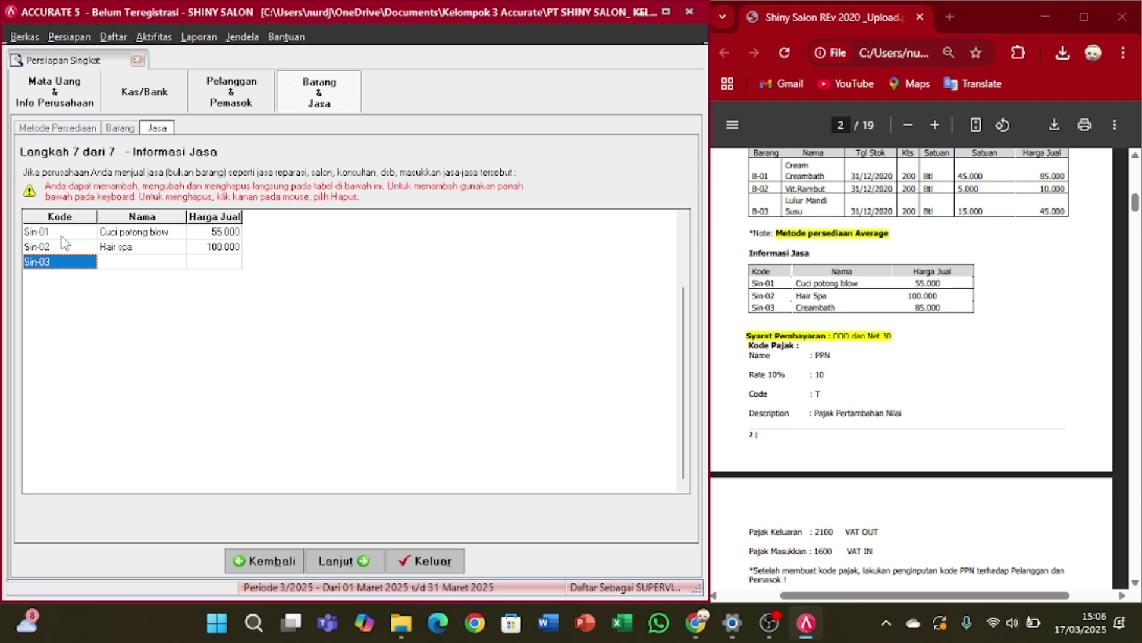
- Keep code Sin-03 for the third service, name it Creambath and set its selling price to 85000
key("Tab")
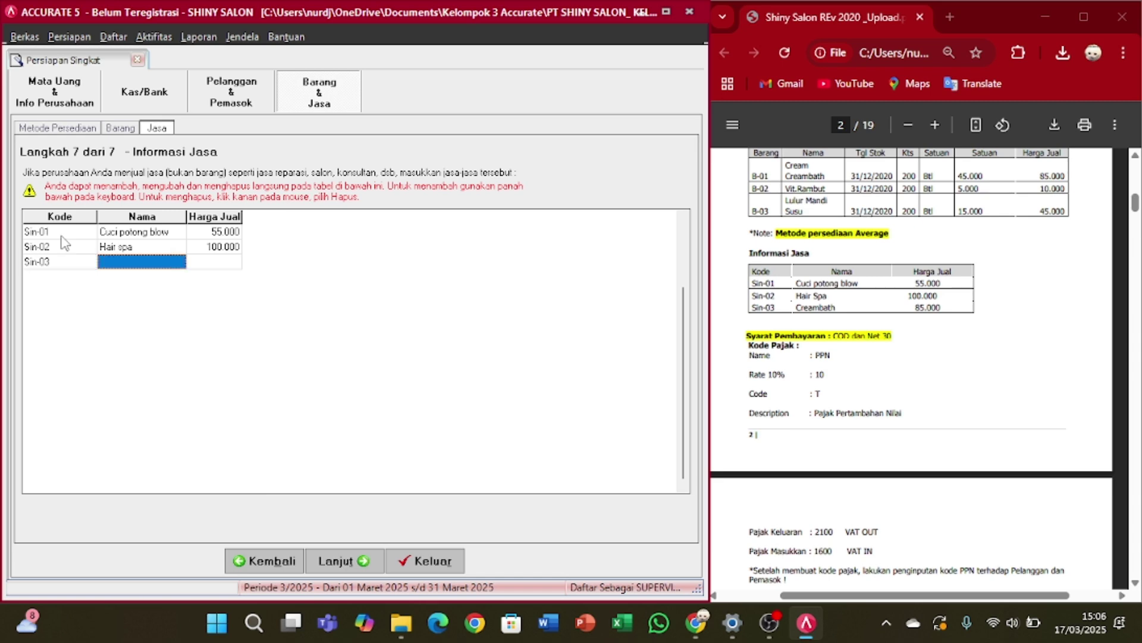
type("C")
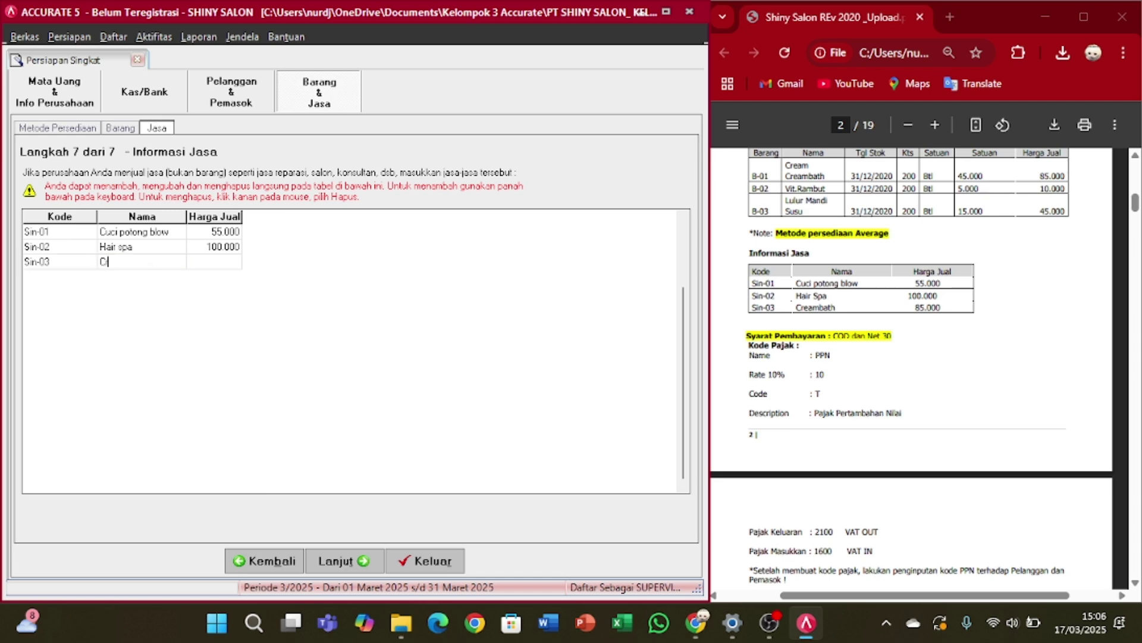
type("reambath")
key("Tab")
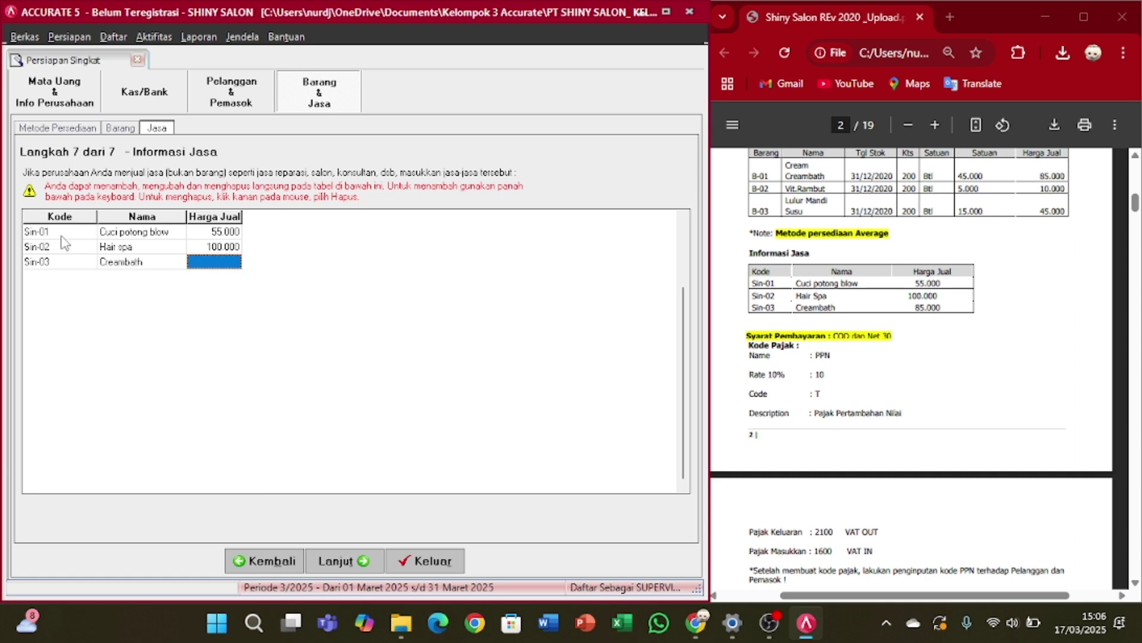
type("85.000")
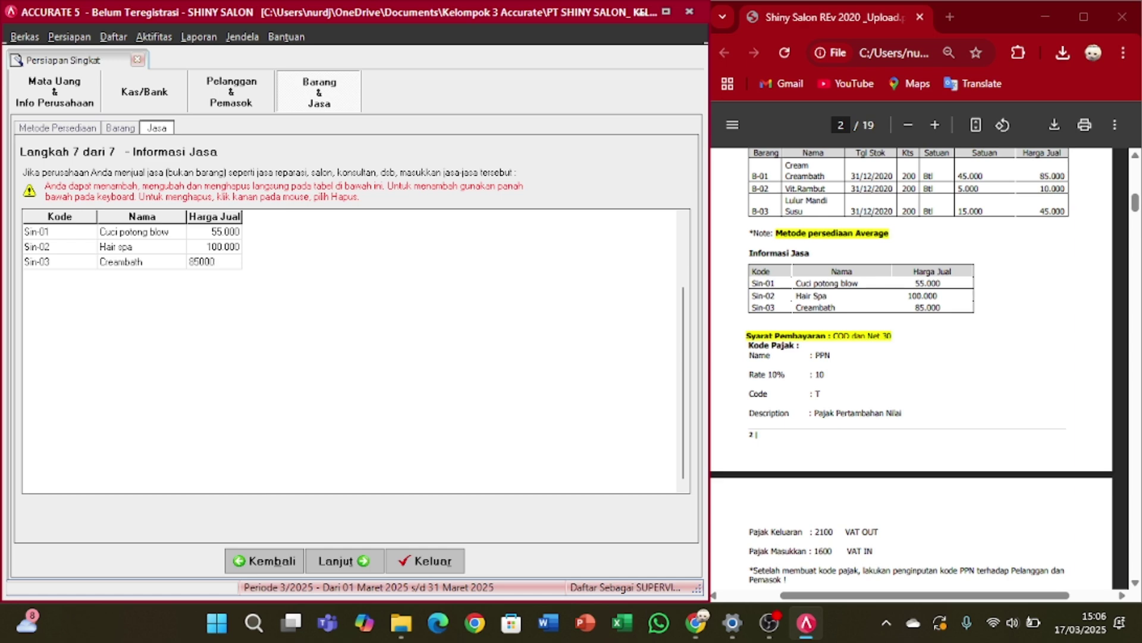
key("Down")
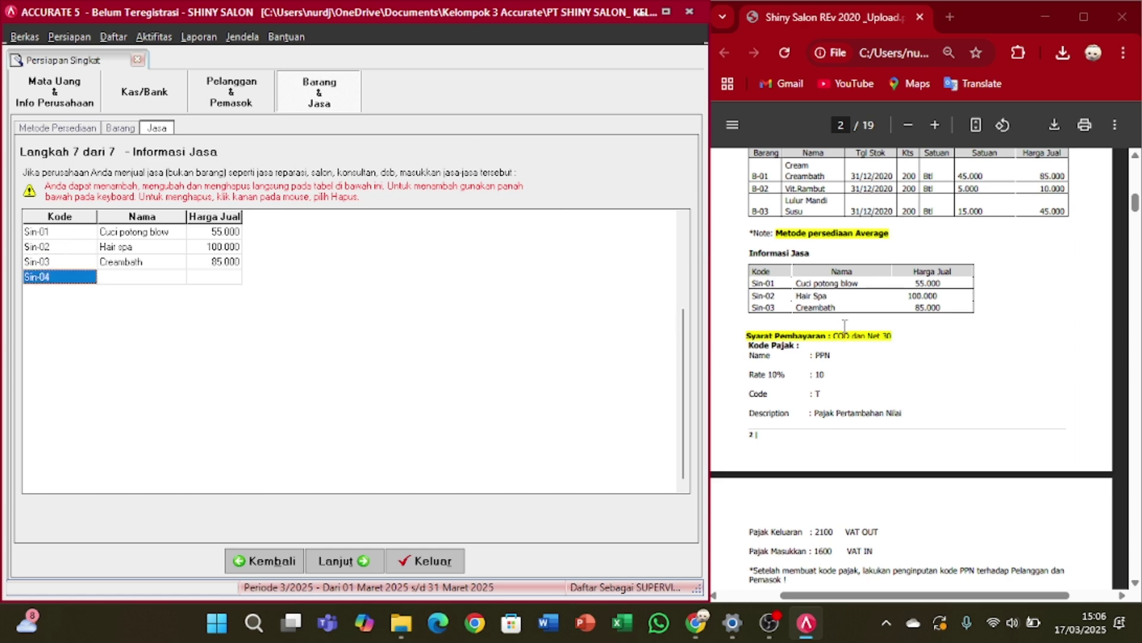
- Review the setup summary against the exam PDF's company and opening data, and finish the quick setup
scroll(845, 326, "down", 3)
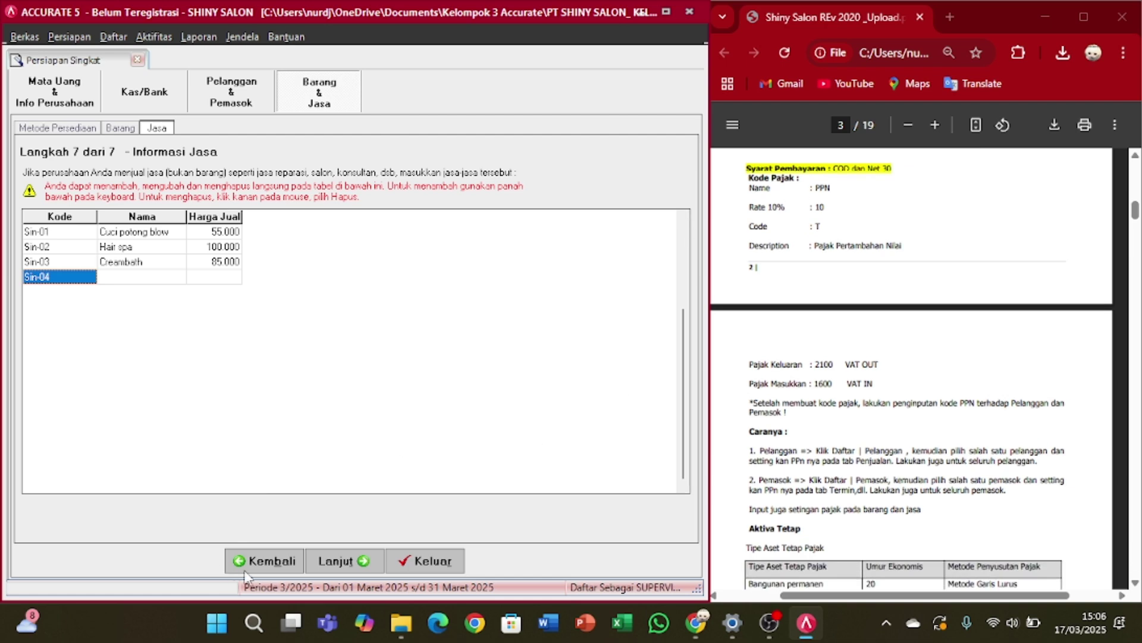
left_click(337, 560)
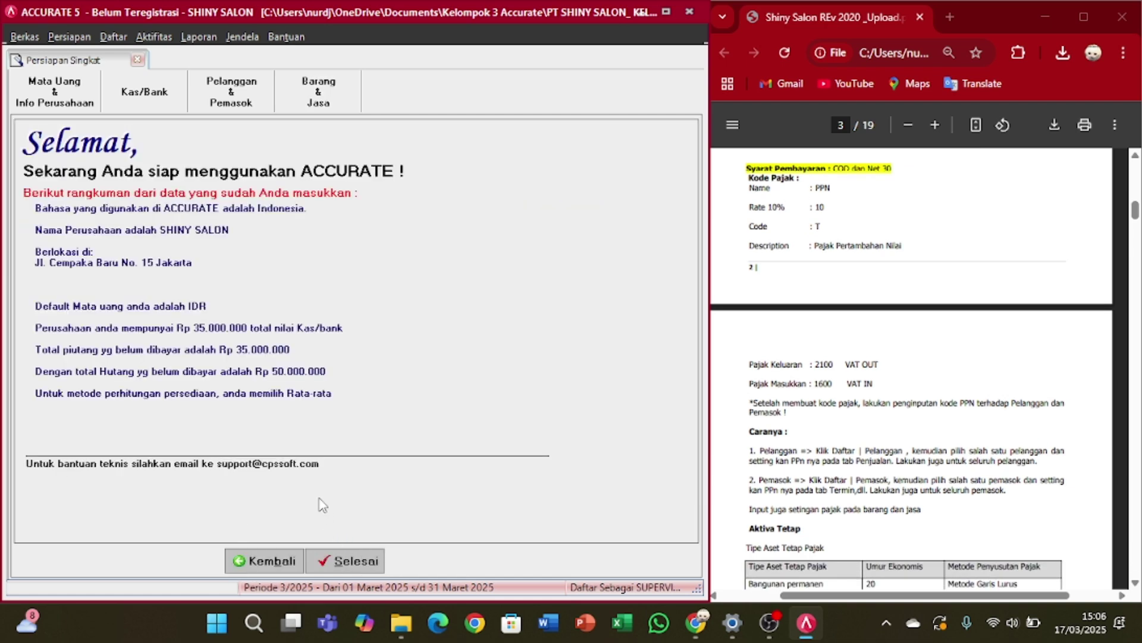
scroll(1041, 457, "up", 5)
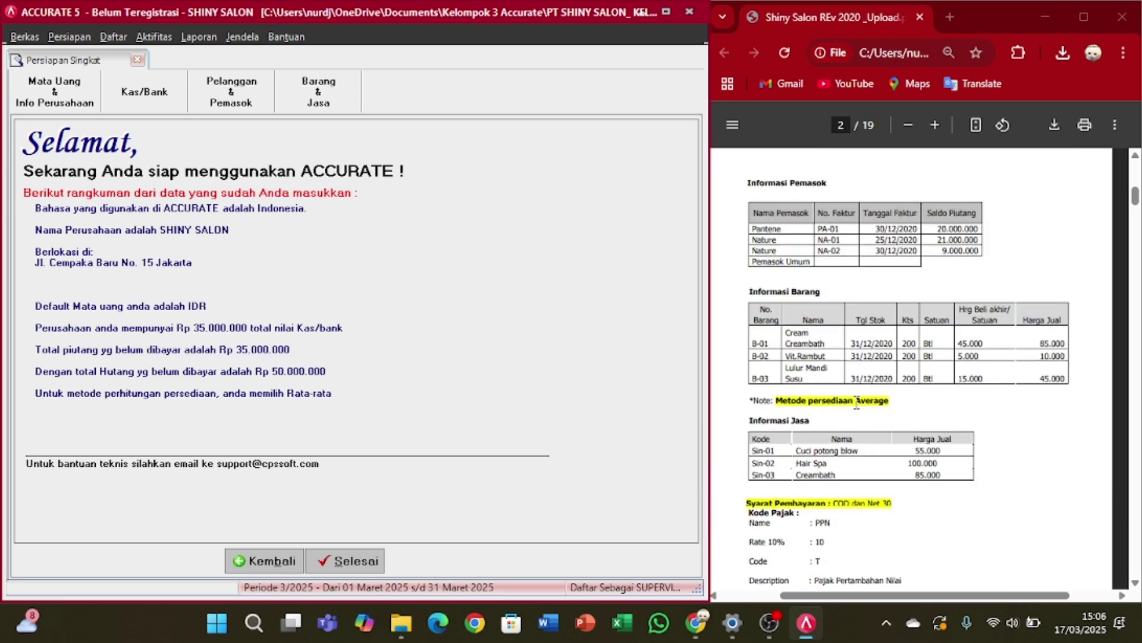
scroll(857, 403, "up", 8)
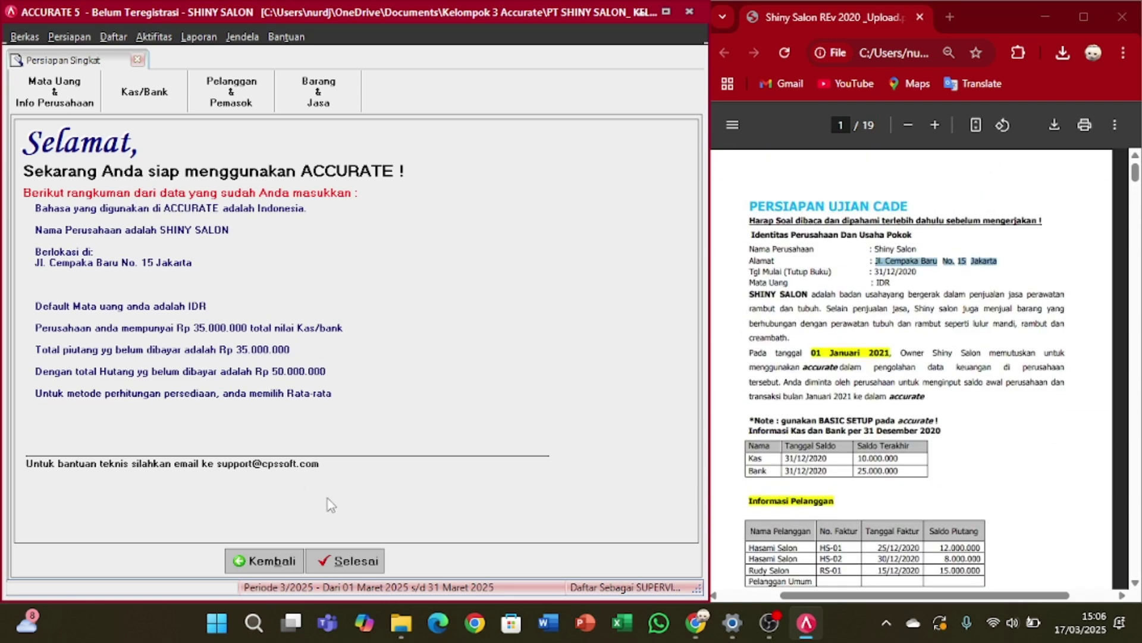
left_click(356, 562)
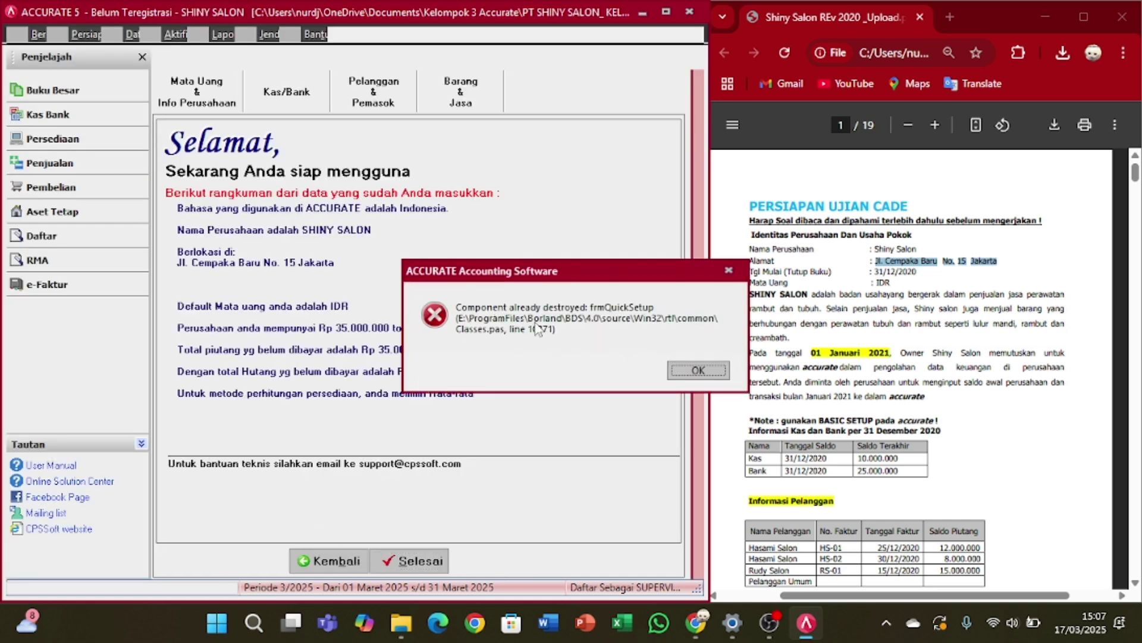
left_click(704, 370)
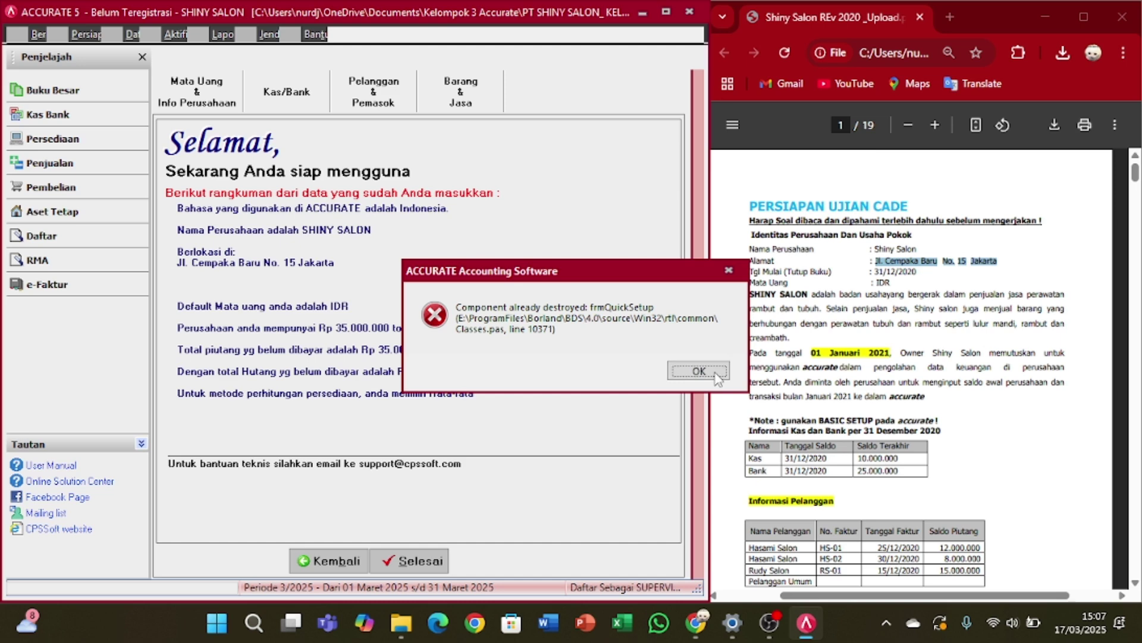
- Add a new payment term with a discount period of 0 days and a discount of 0%
scroll(862, 309, "down", 5)
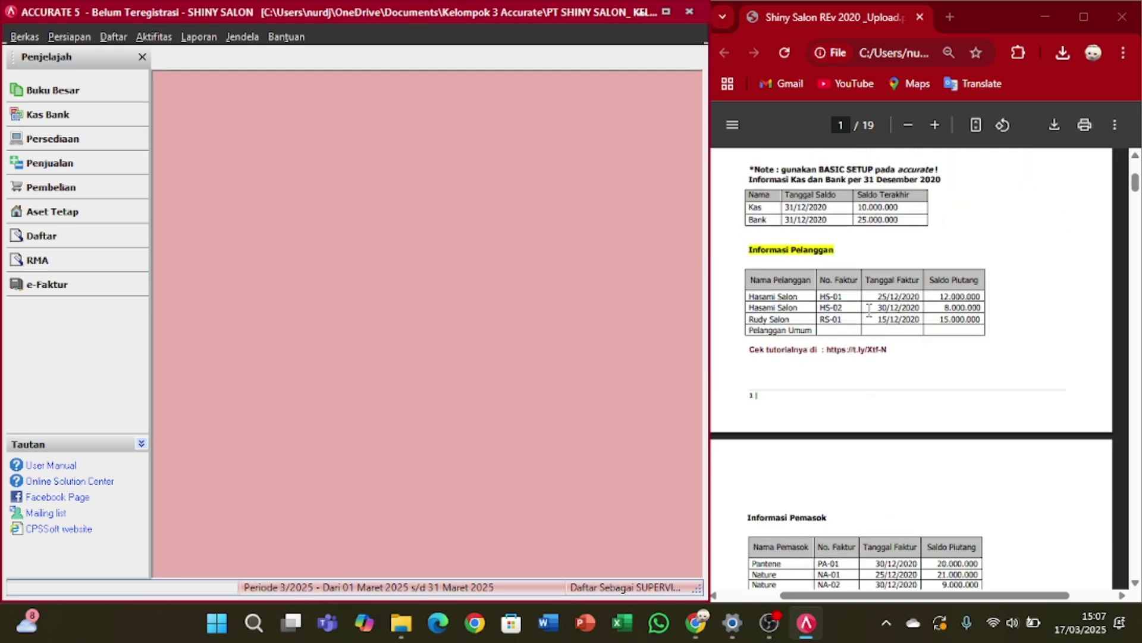
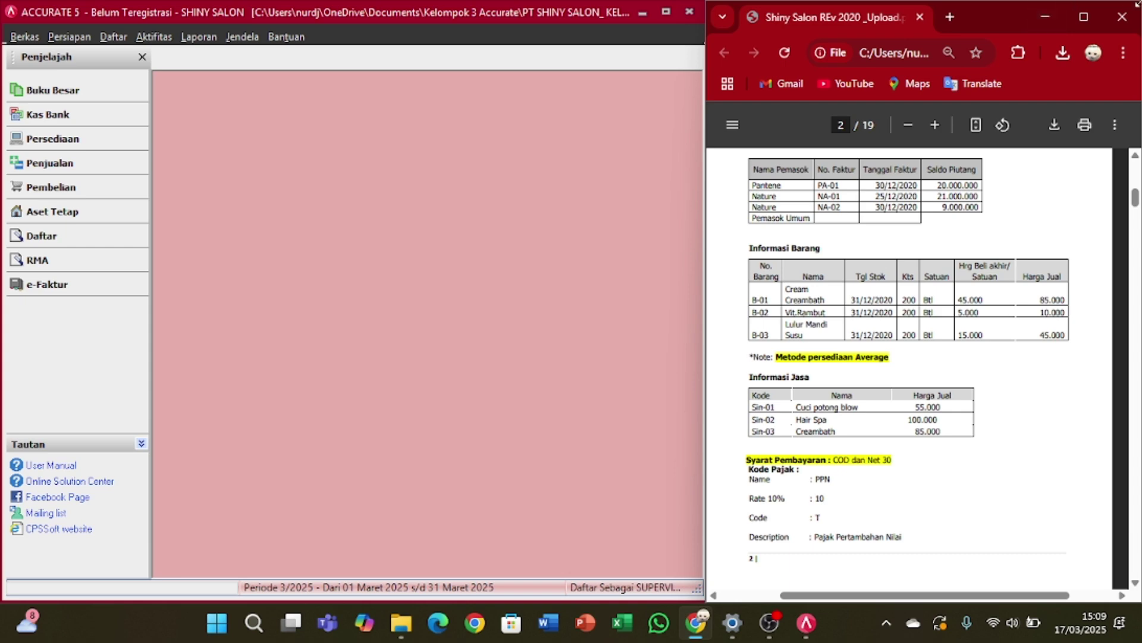
left_click(114, 37)
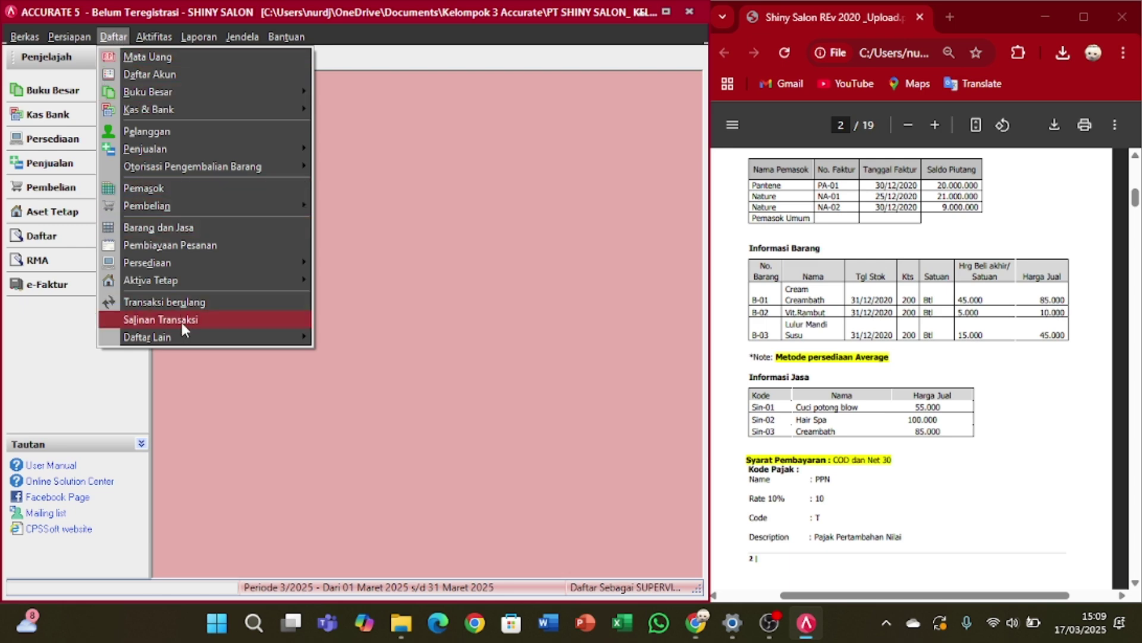
mouse_move(184, 334)
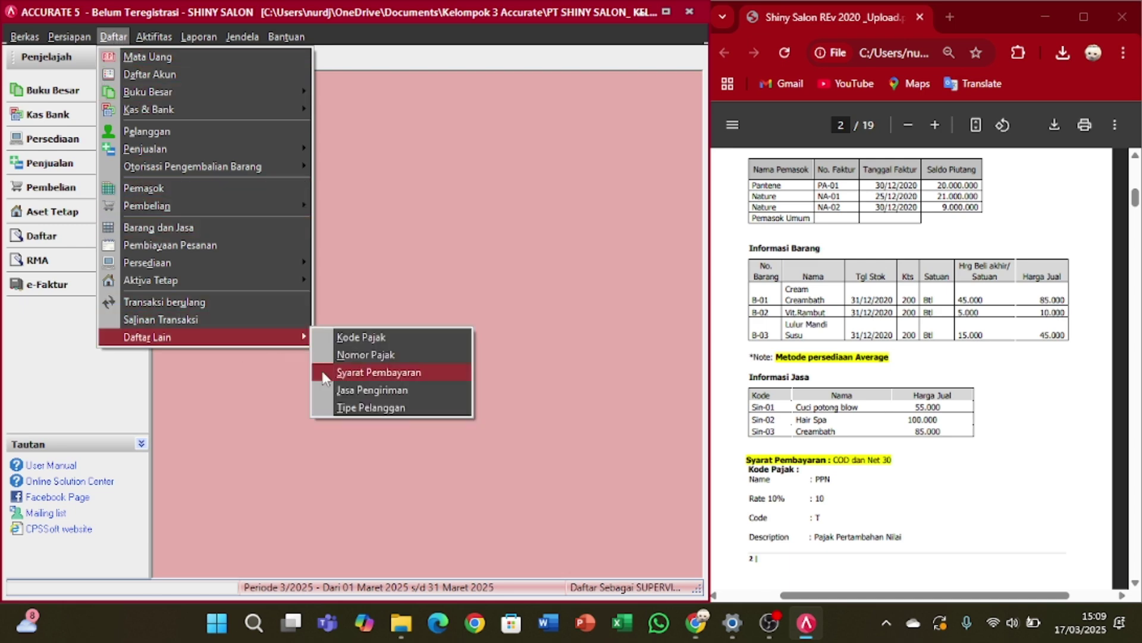
left_click(441, 367)
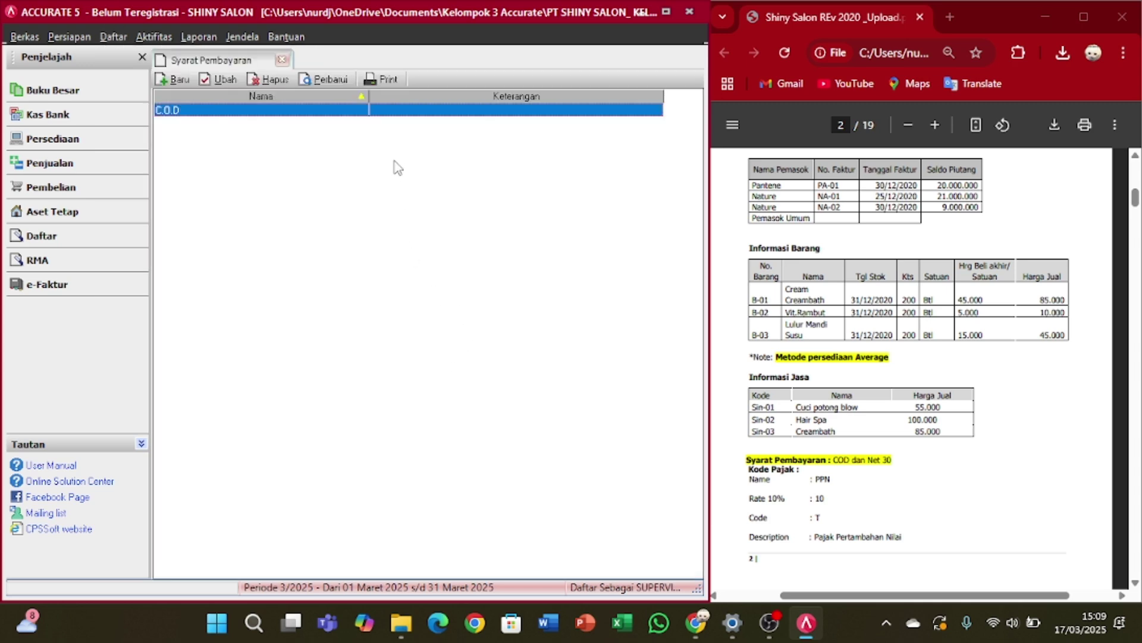
left_click(169, 82)
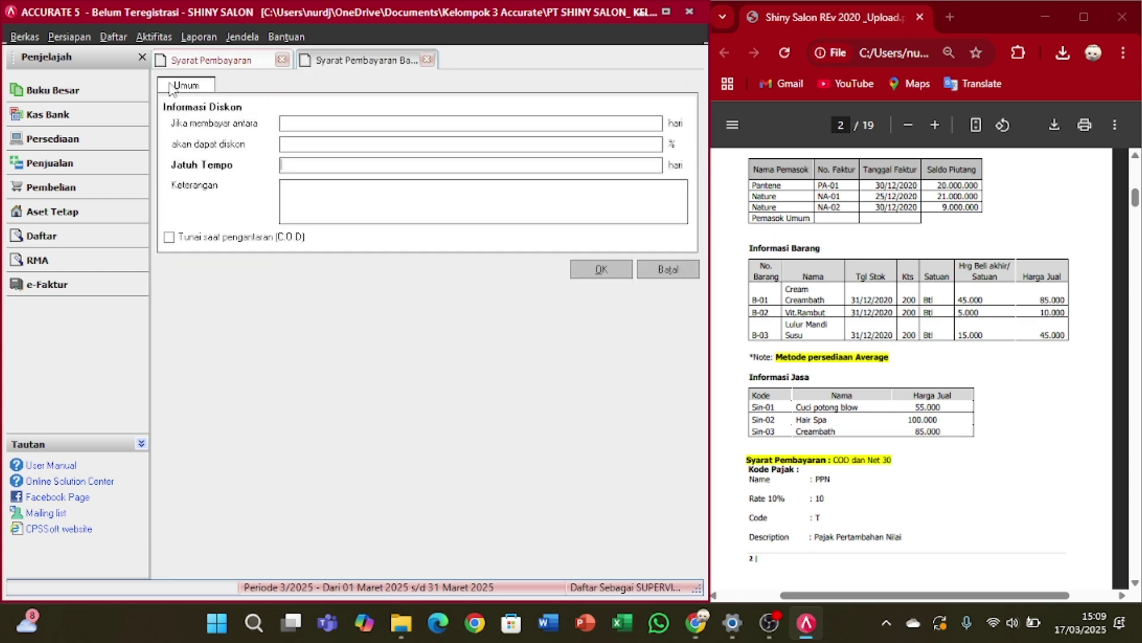
left_click(426, 124)
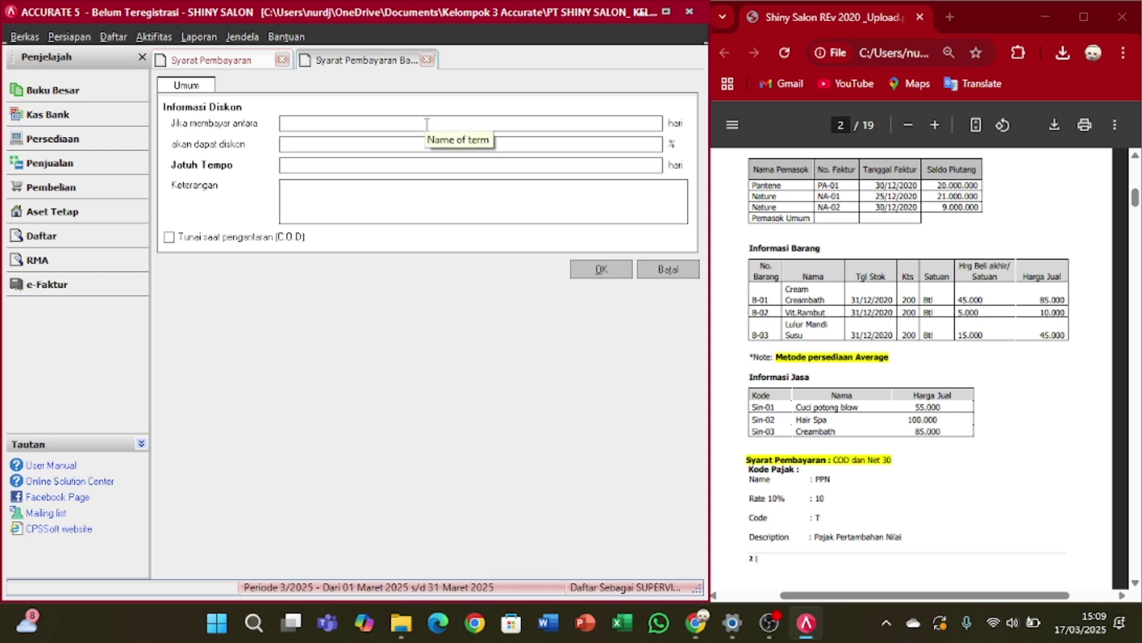
type("0")
key("Tab")
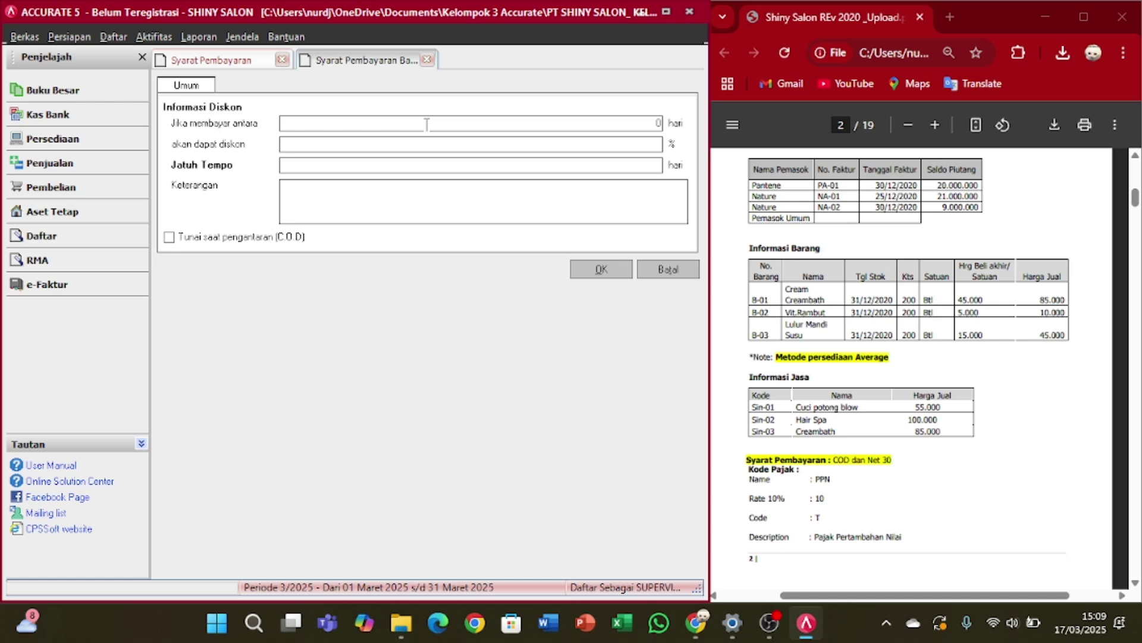
type("0")
key("Tab")
- Set the term's due period to 30 days with description Net 30, save it, and refresh and close the payment terms list
type("30")
key("Tab")
type("NET")
key("Tab")
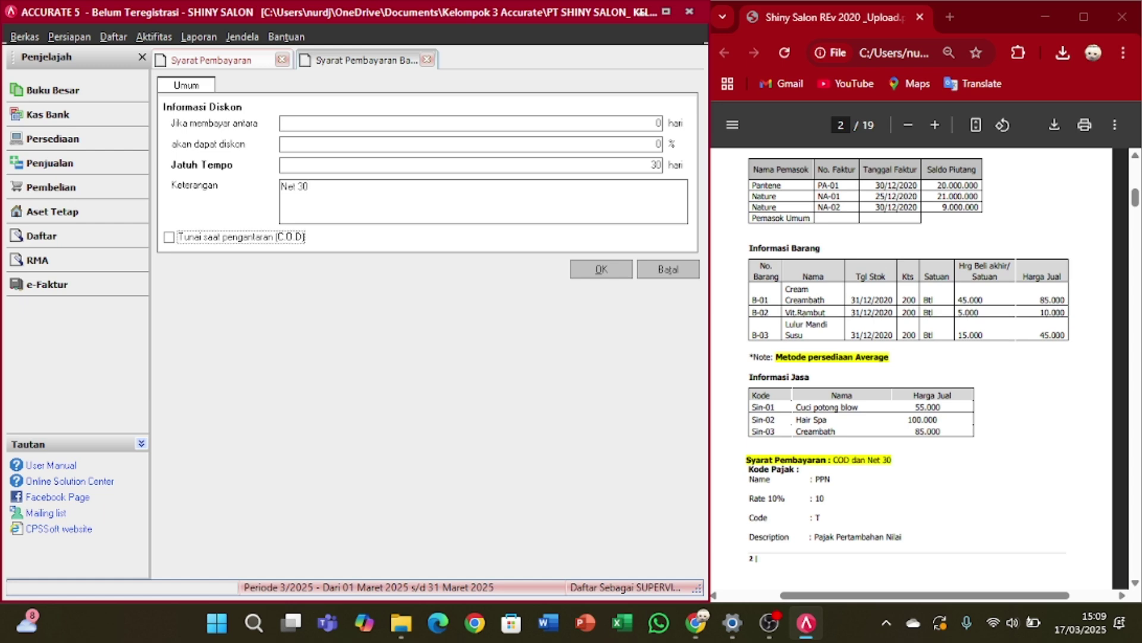
left_click(604, 270)
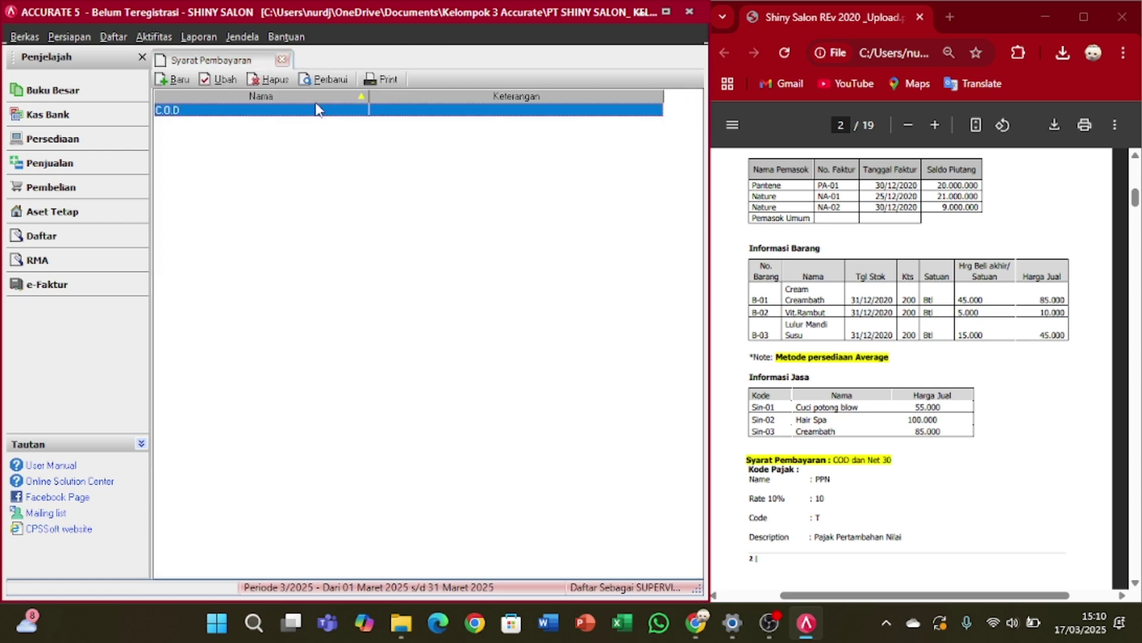
left_click(317, 80)
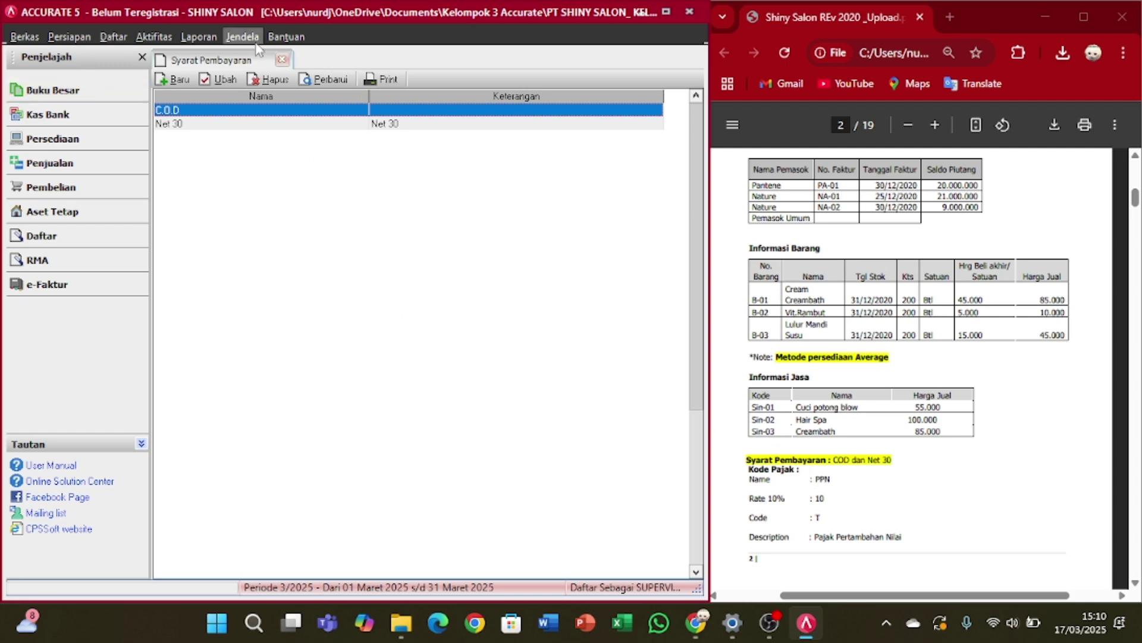
left_click(282, 59)
- Add a new tax code named PPN with rate 10%, code T and description Pajak Pertambahan NIlai
left_click(114, 37)
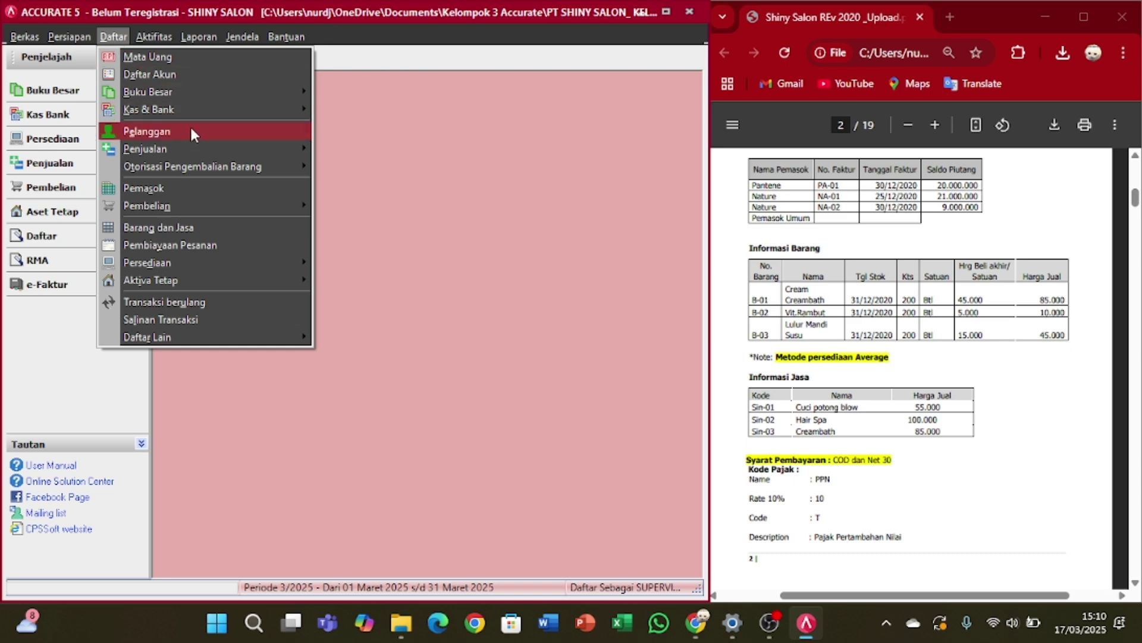
mouse_move(223, 346)
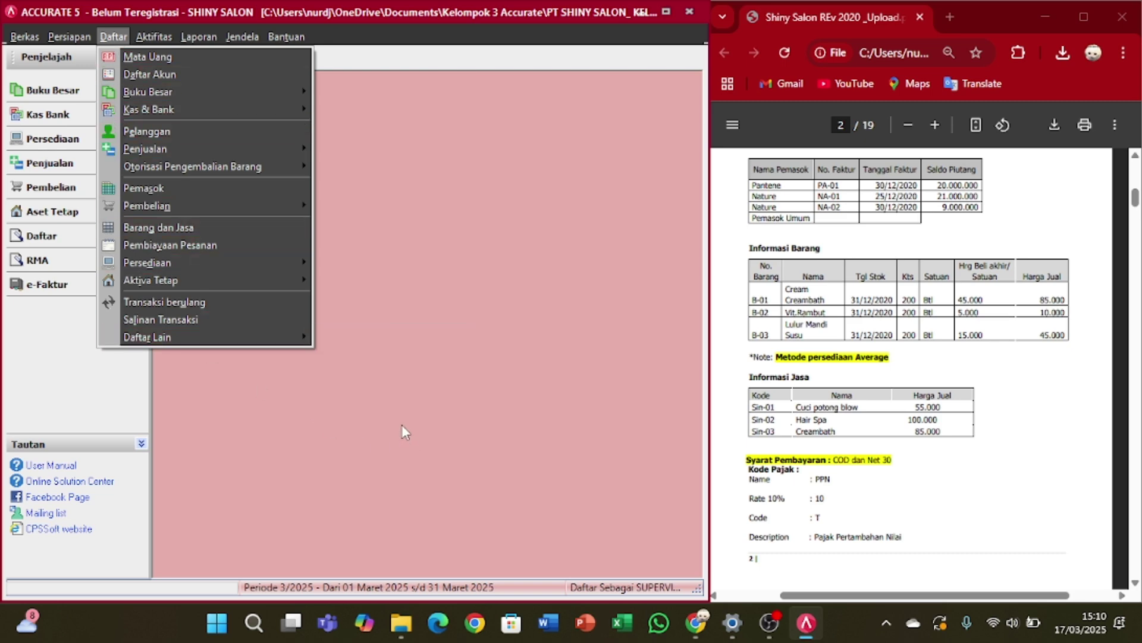
mouse_move(304, 338)
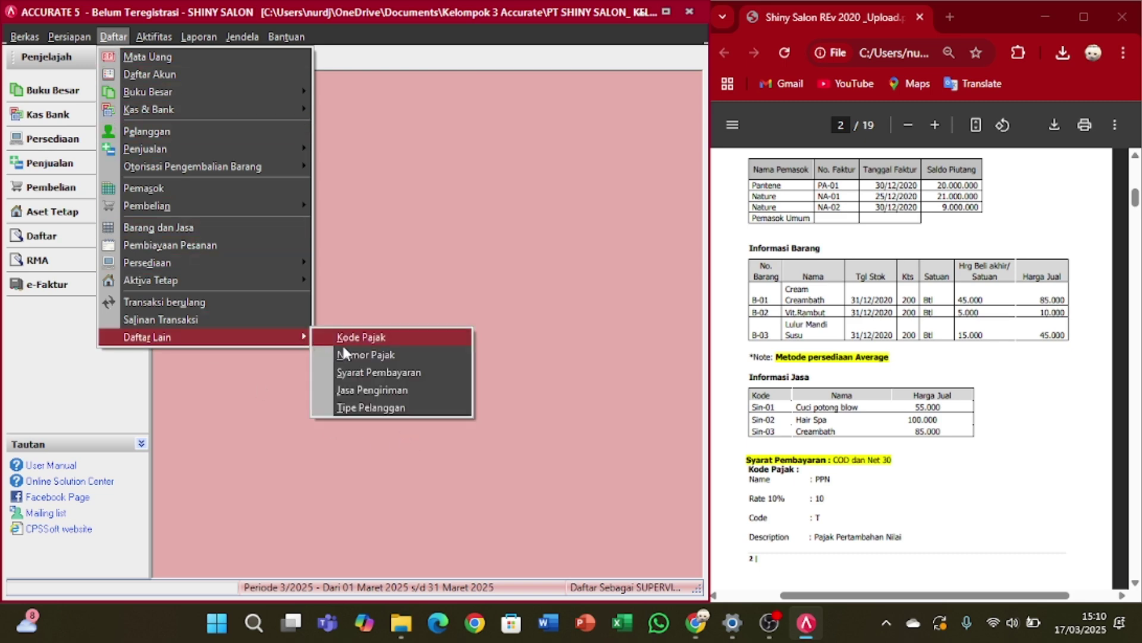
left_click(376, 339)
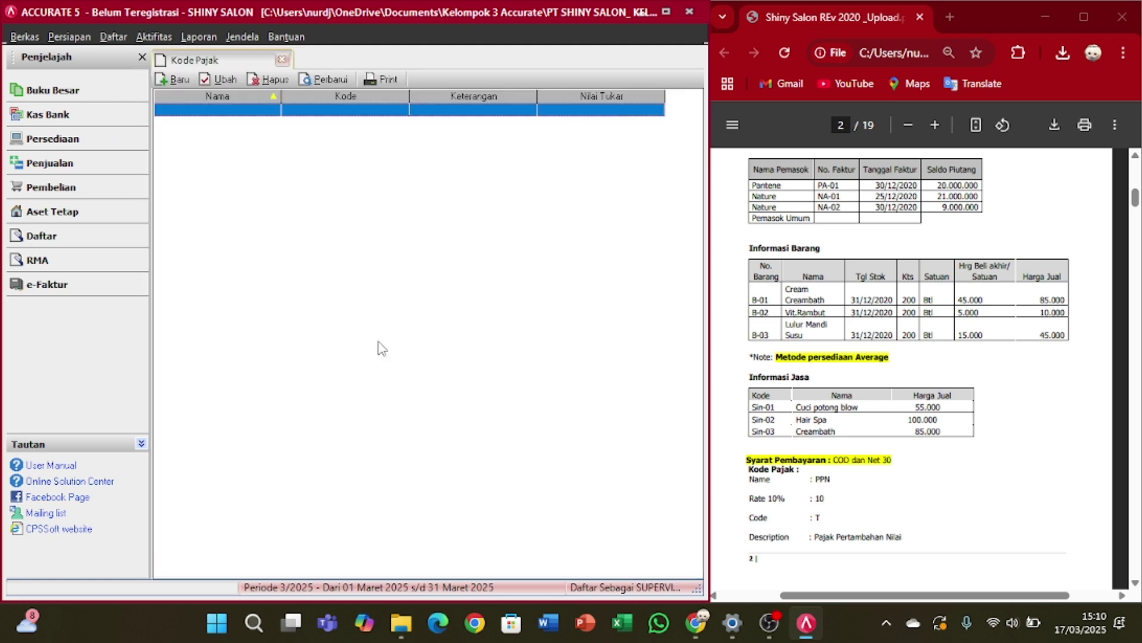
left_click(169, 89)
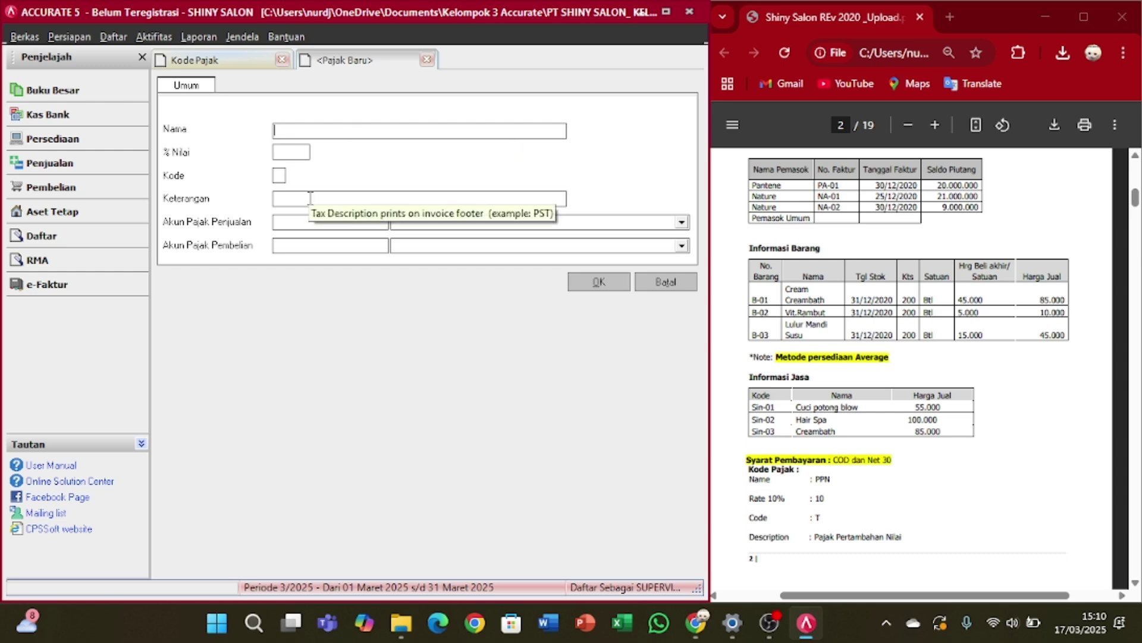
scroll(910, 357, "down", 3)
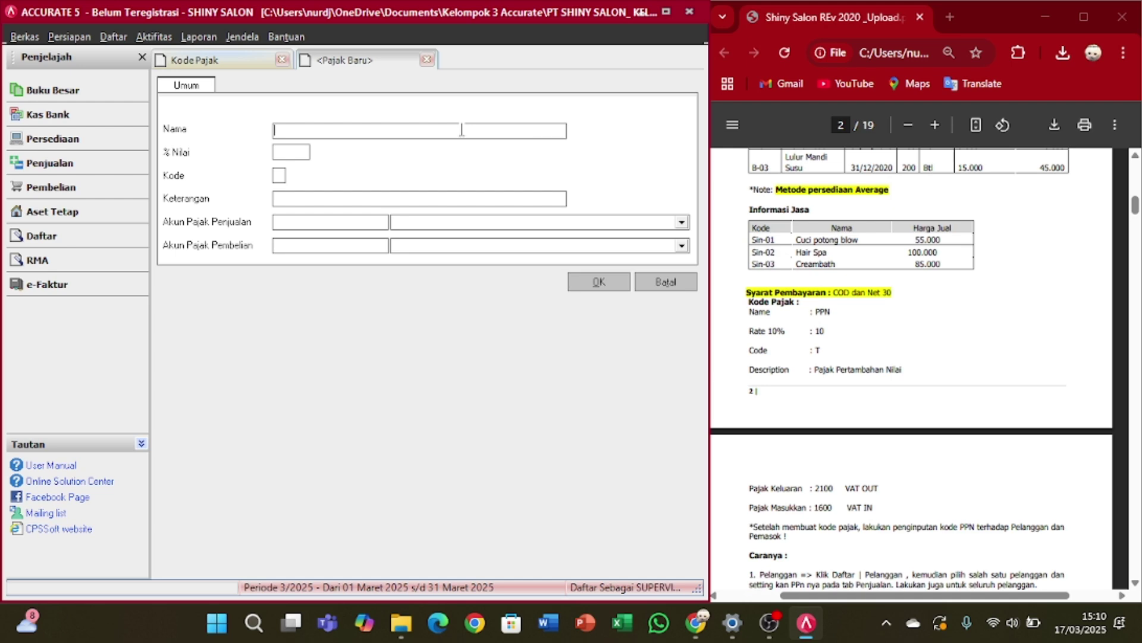
type("PPN")
key("Tab")
type("10")
key("Tab")
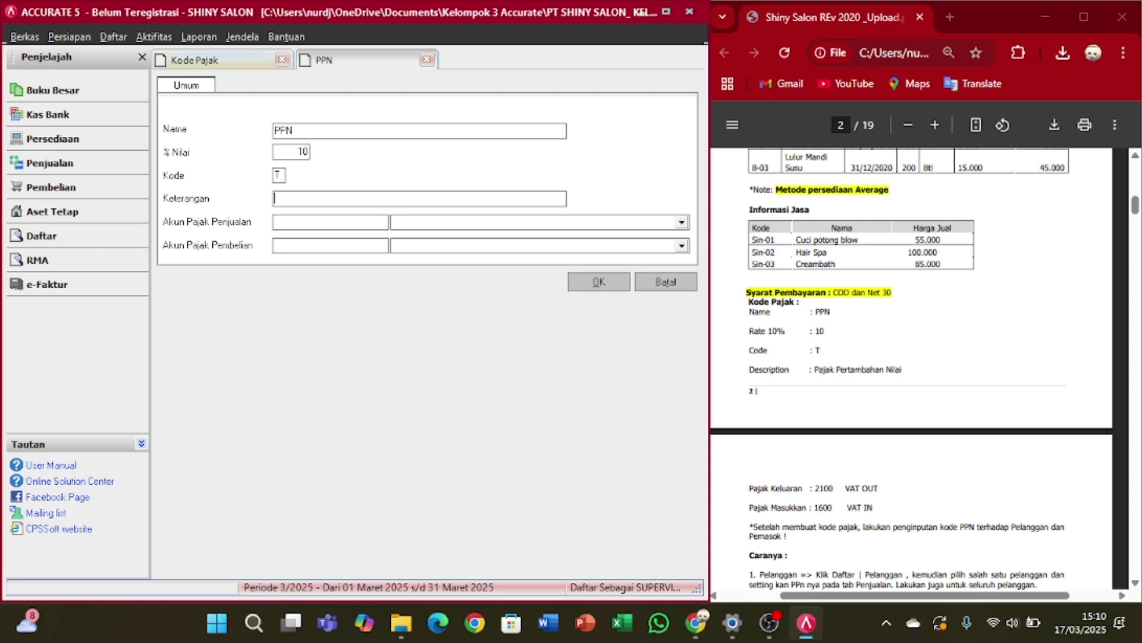
type("Pajak")
type("Pertambahan Nilai")
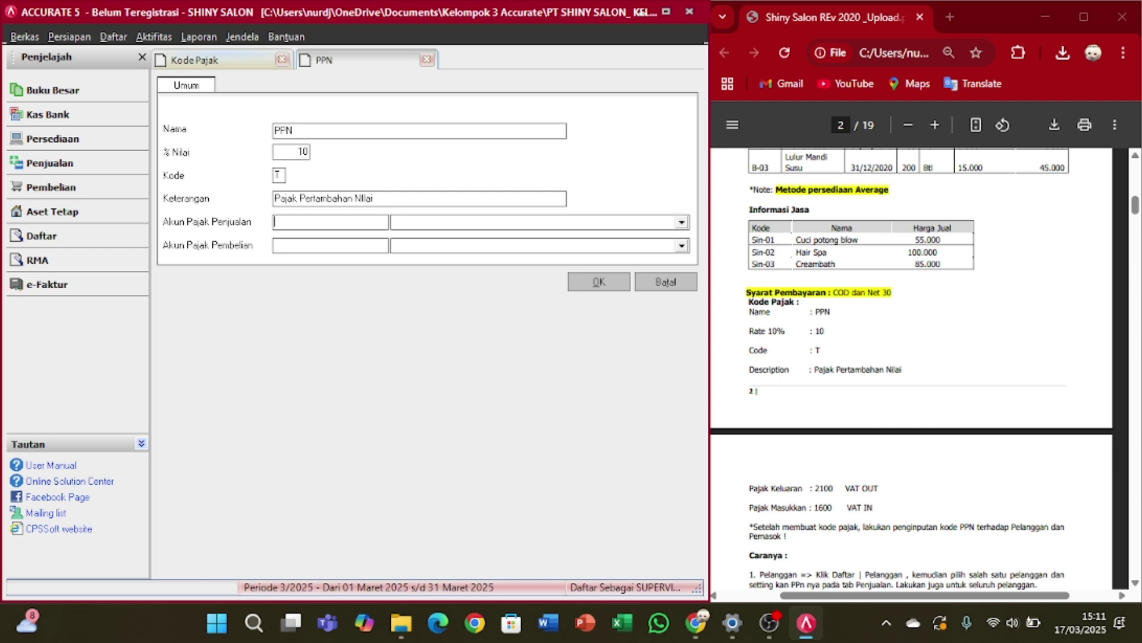
- Choose PPn Keluaran, account 2100, as the sales tax account of the PPN code
left_click(682, 222)
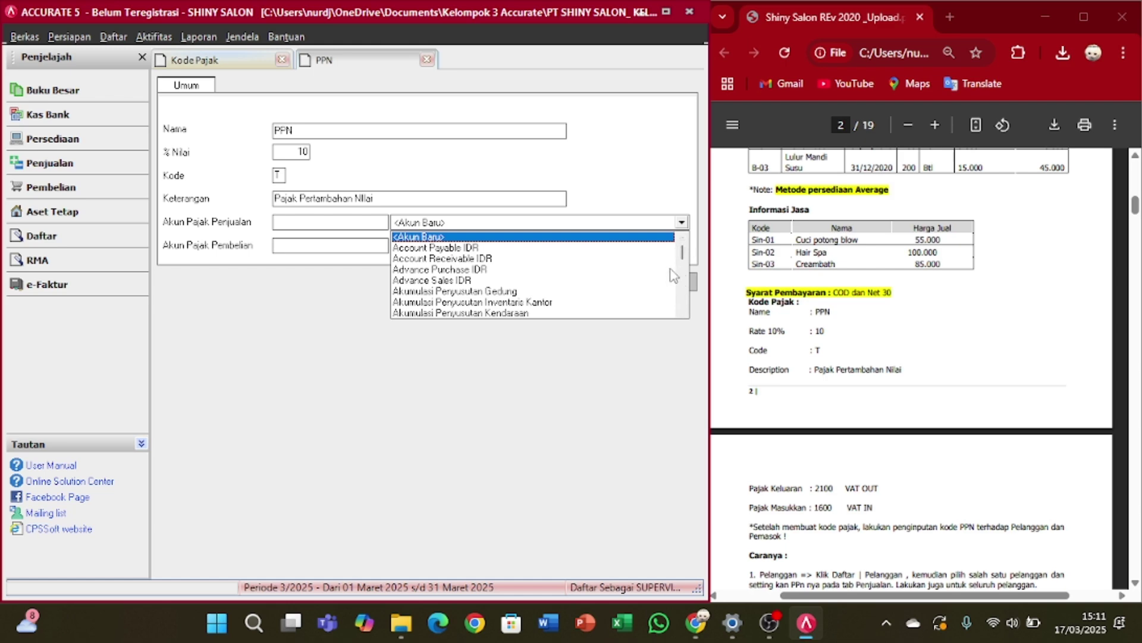
scroll(683, 275, "down", 10)
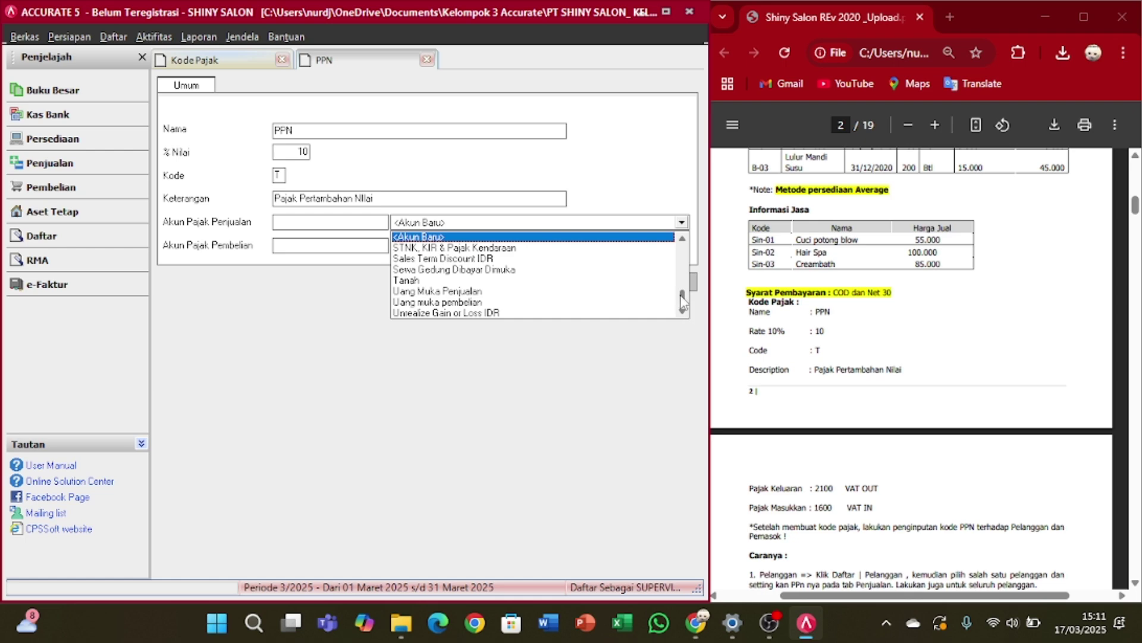
left_click(683, 239)
left_click_drag(682, 242, 682, 241)
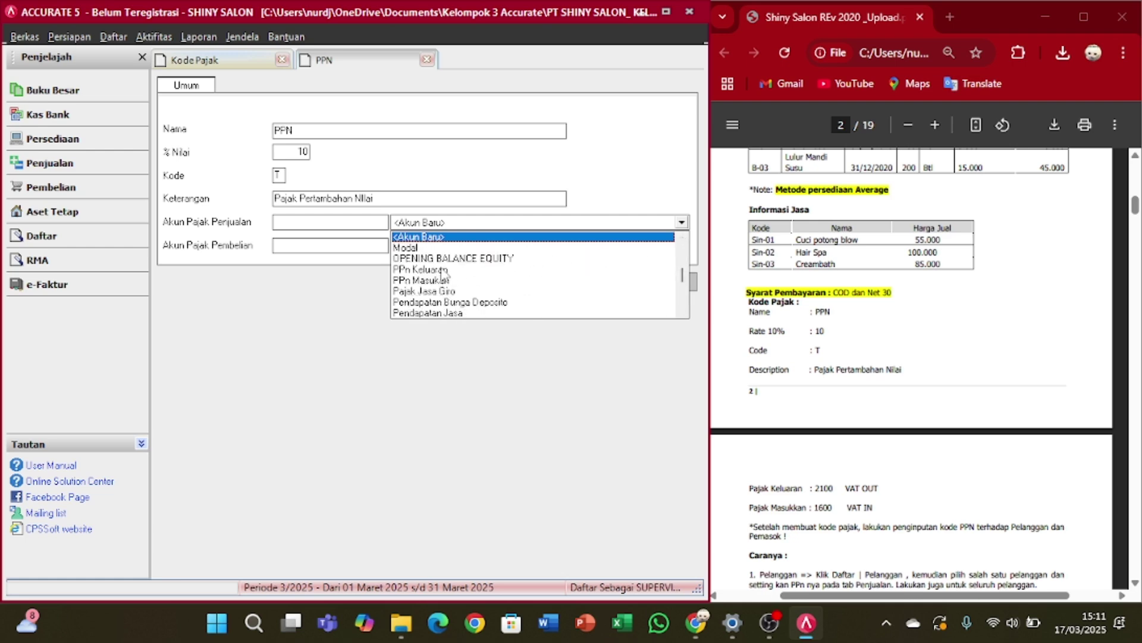
left_click(443, 271)
- Choose PPn Masukan, account 1600, as the purchase tax account of the PPN code and save the tax code
left_click(682, 246)
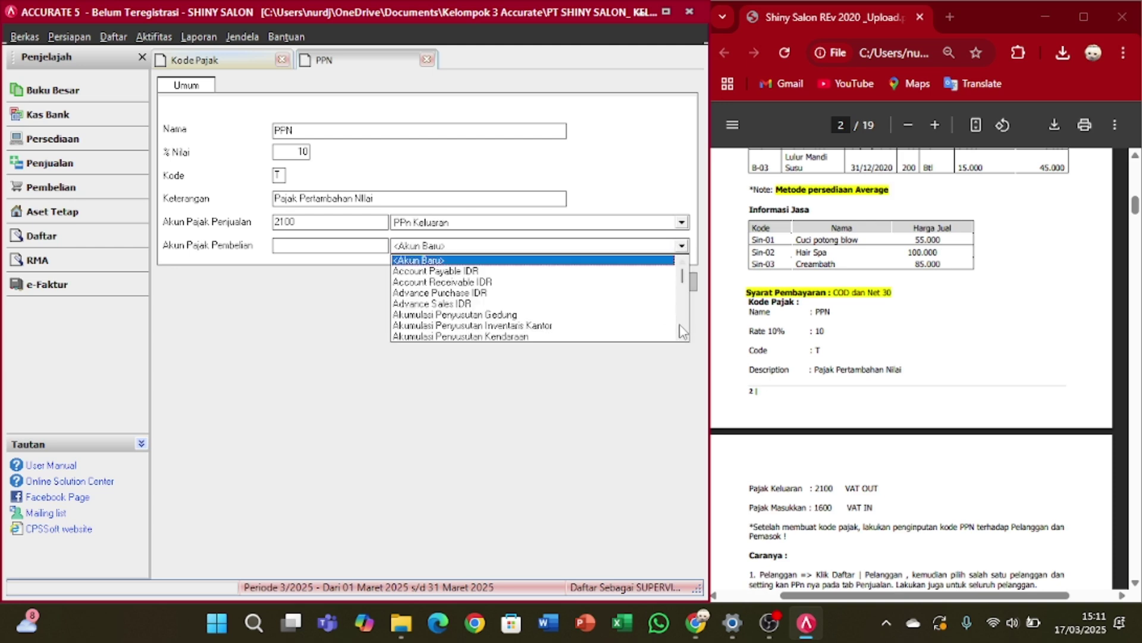
left_click_drag(683, 335, 686, 336)
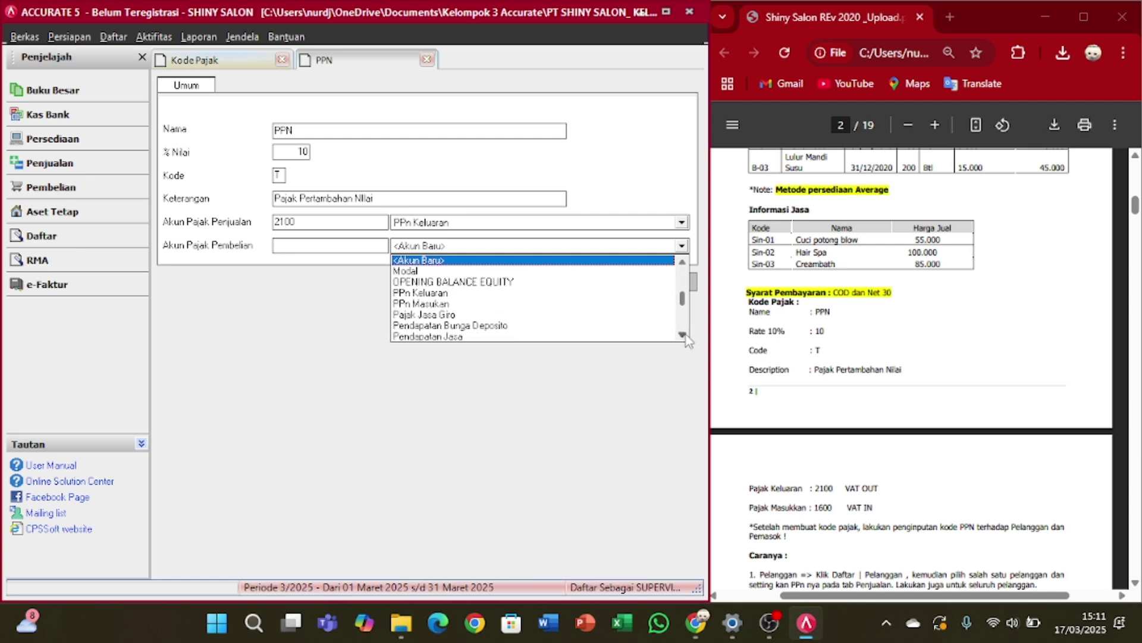
left_click(449, 304)
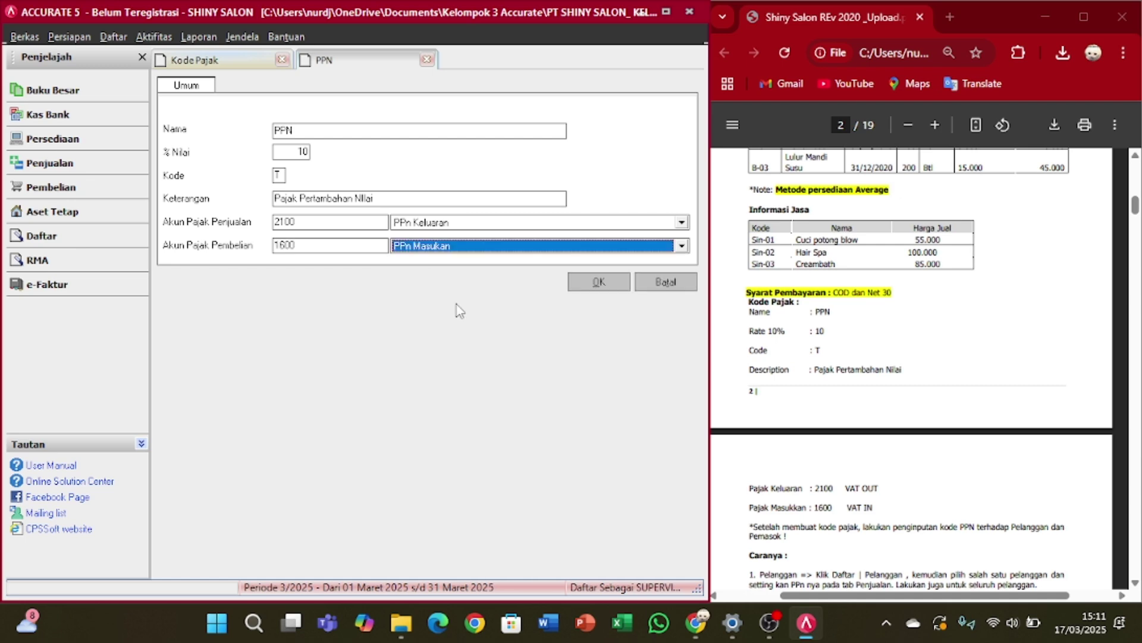
left_click(598, 282)
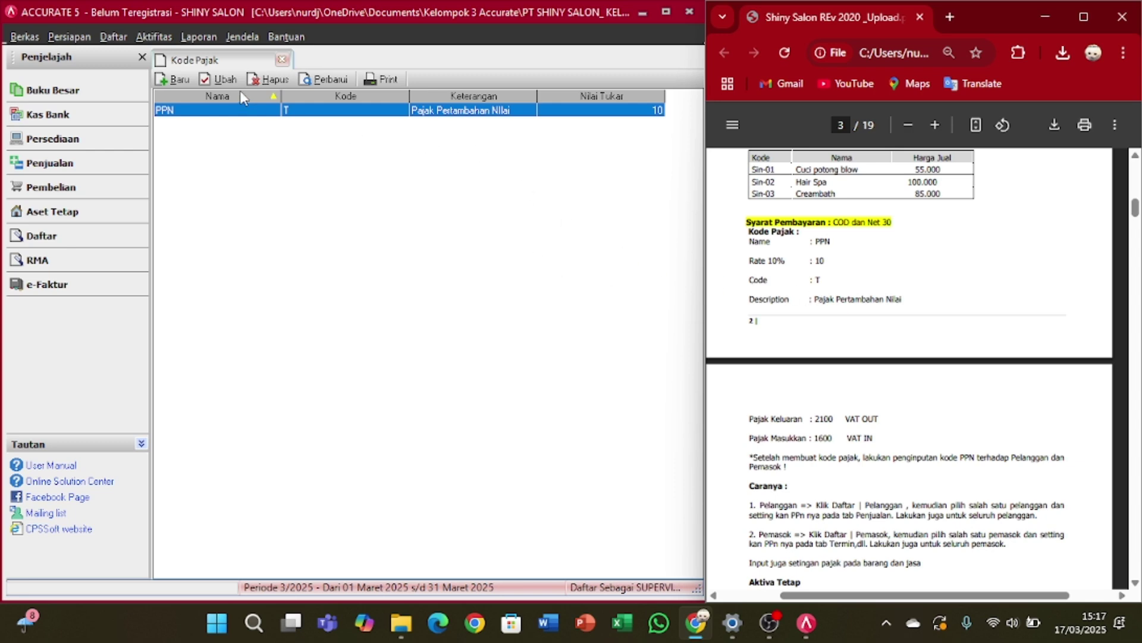
- Open the customer record Pelanggan Umum and select C.O.D as its payment term
scroll(889, 445, "down", 1)
scroll(890, 445, "down", 3)
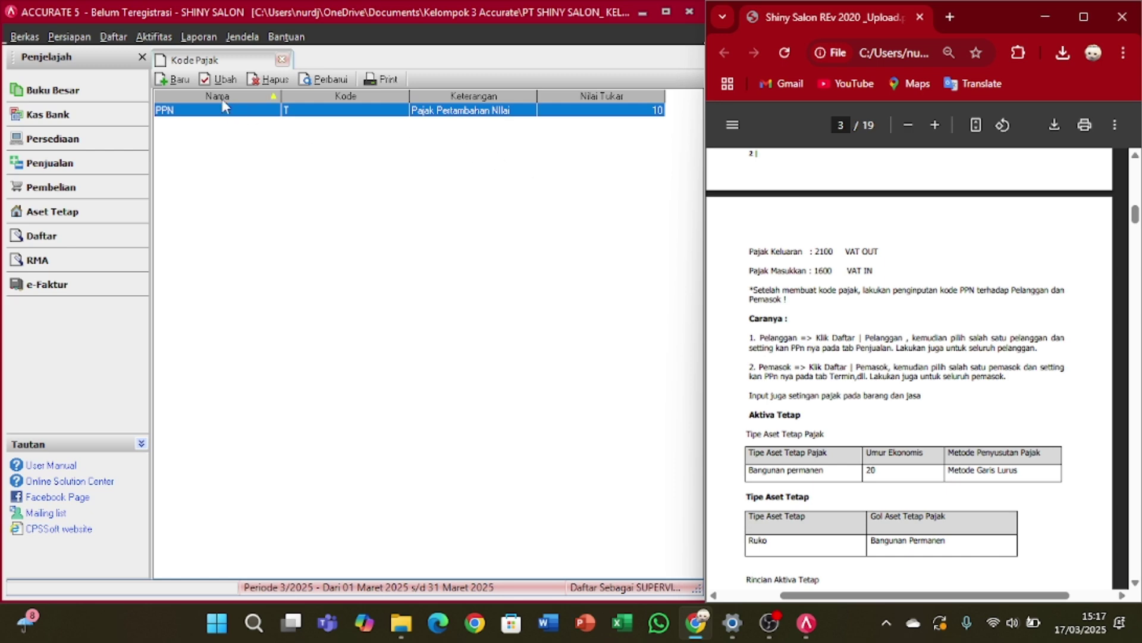
left_click(104, 36)
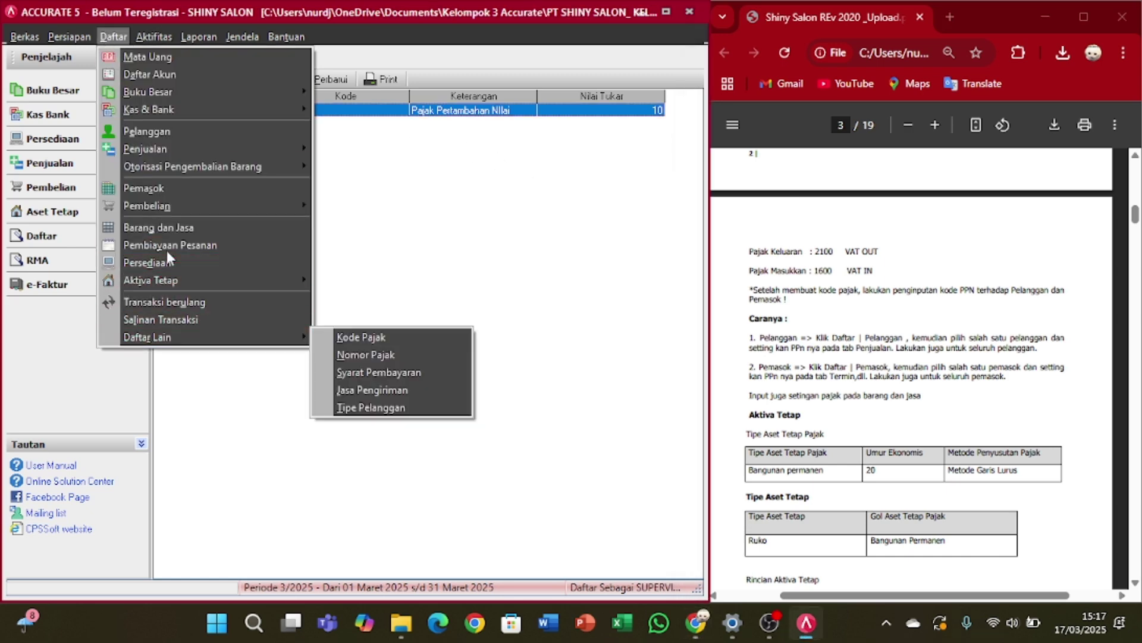
left_click(170, 133)
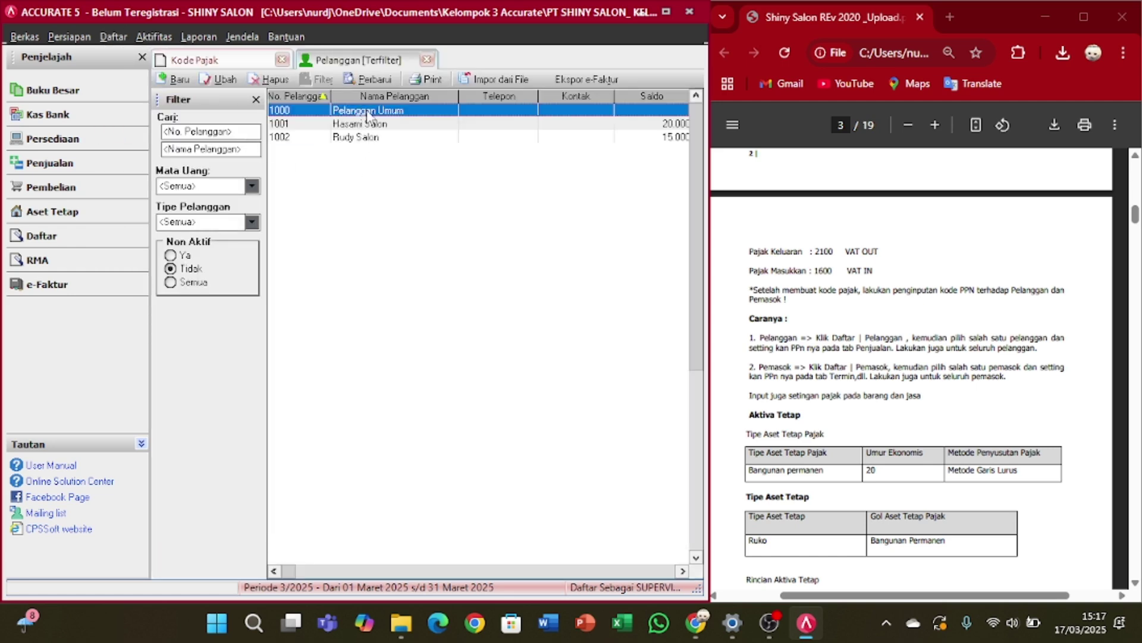
double_click(368, 111)
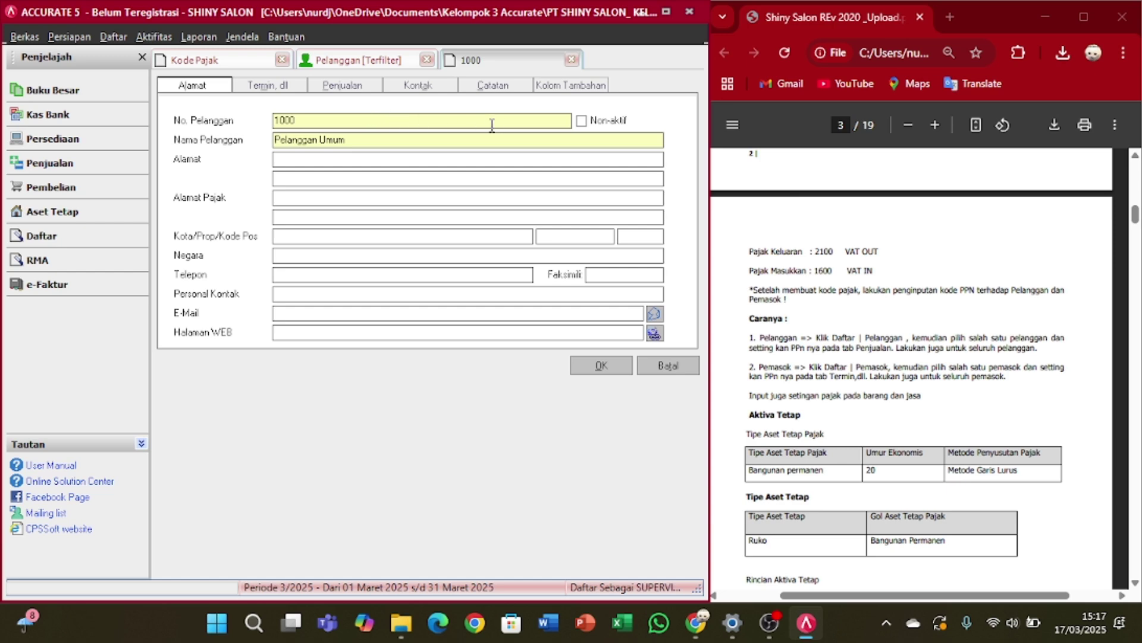
left_click(284, 88)
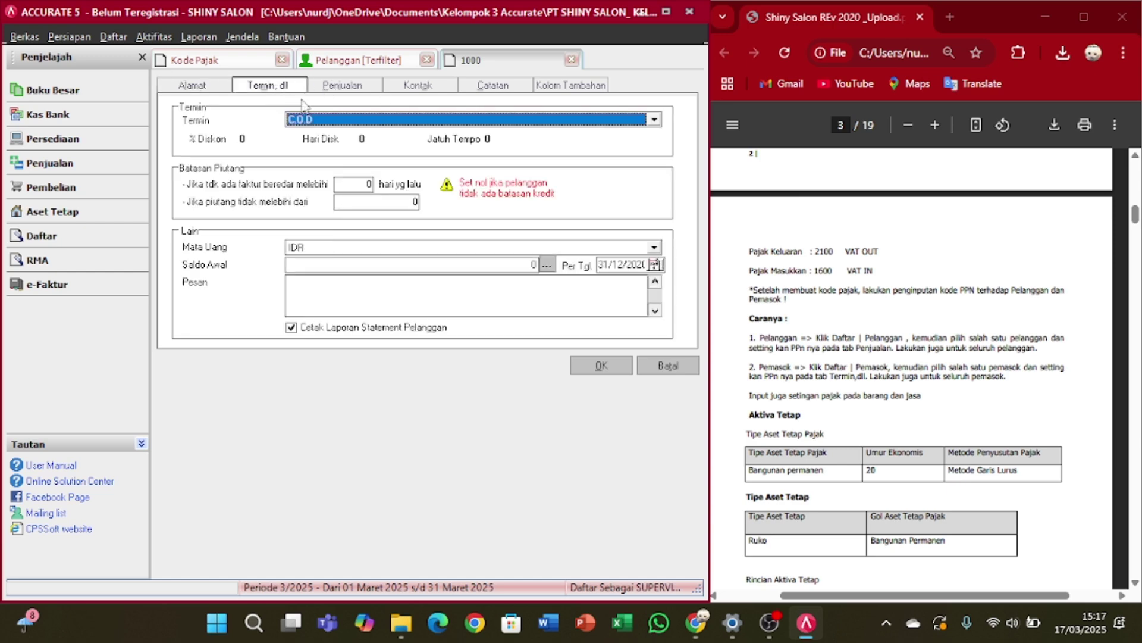
left_click(334, 123)
left_click(339, 146)
left_click(347, 120)
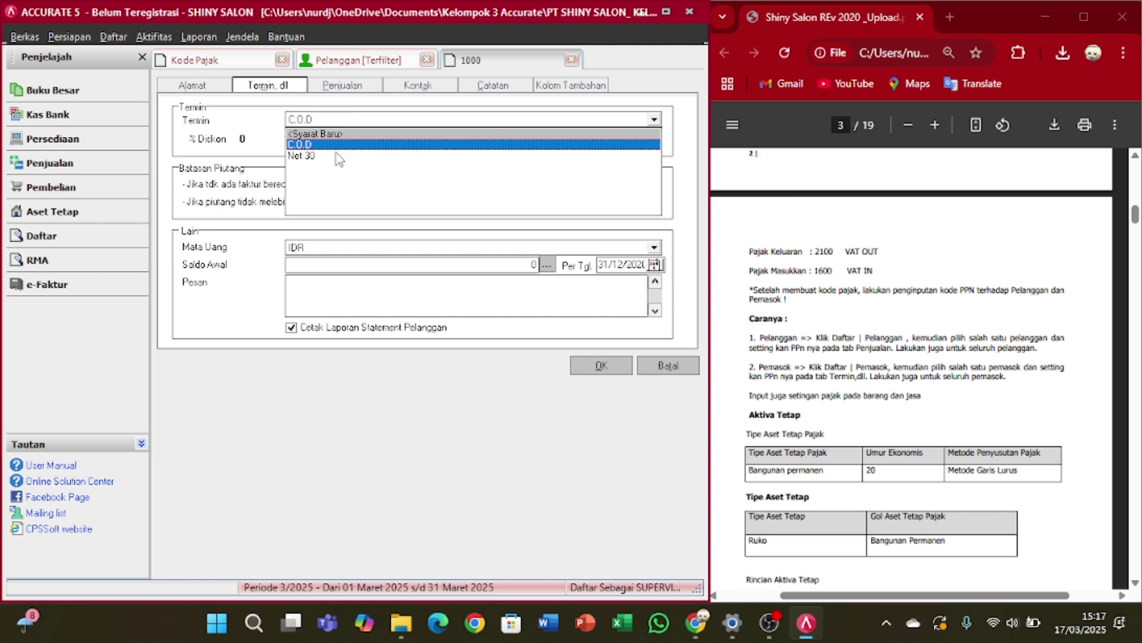
left_click(351, 144)
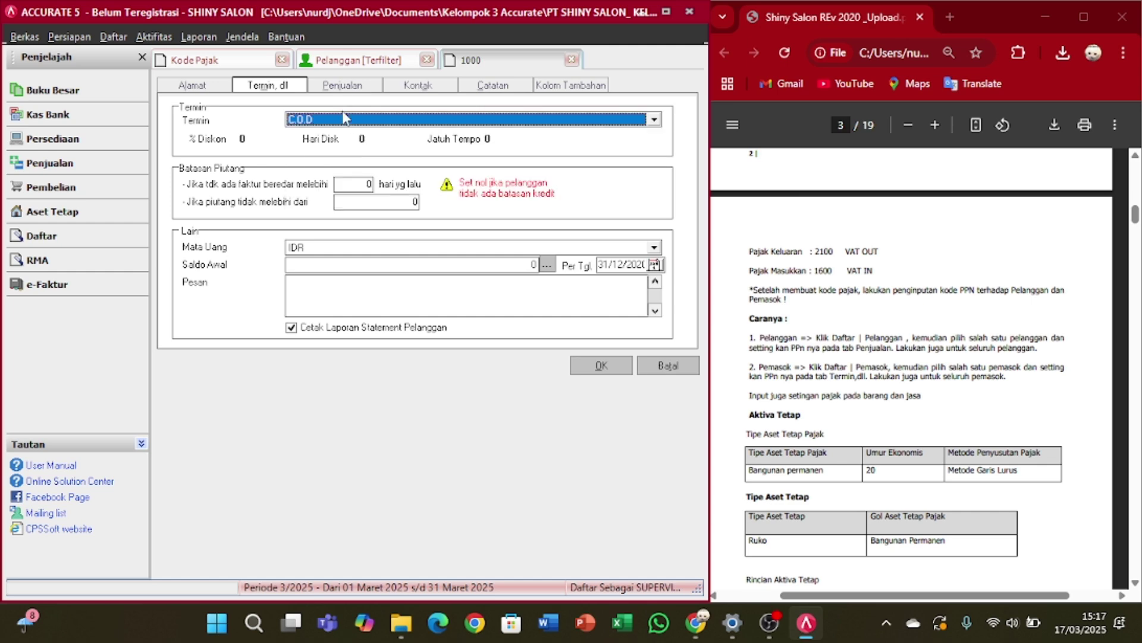
- Assign Pajak Pertambahan NIlai as the first sales tax of customer Pelanggan Umum and save the record
left_click(345, 87)
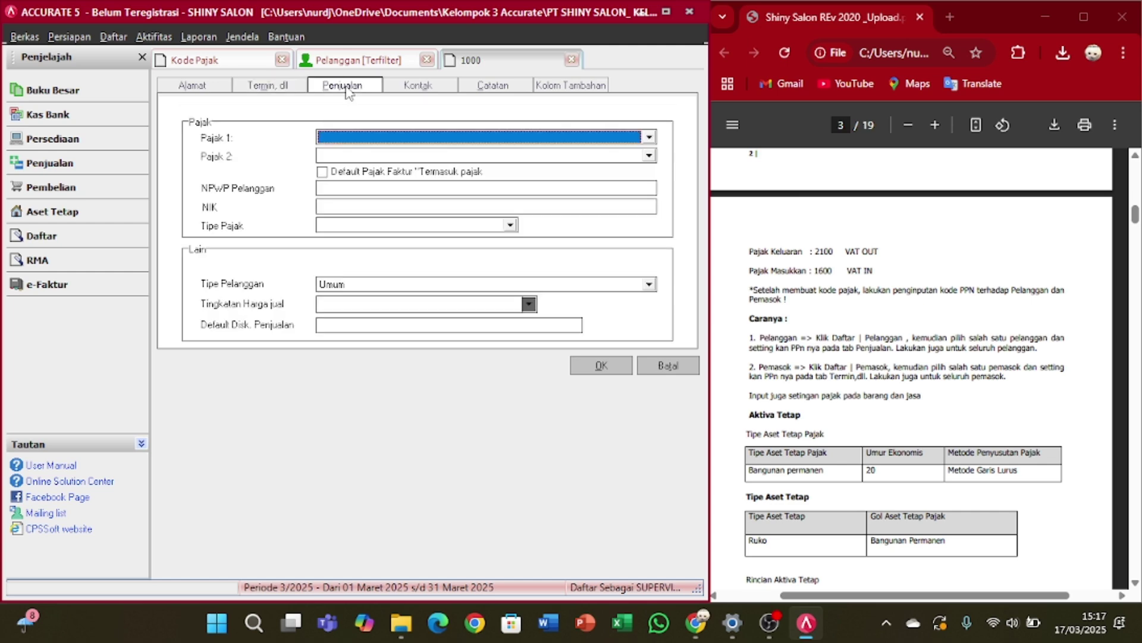
left_click(415, 137)
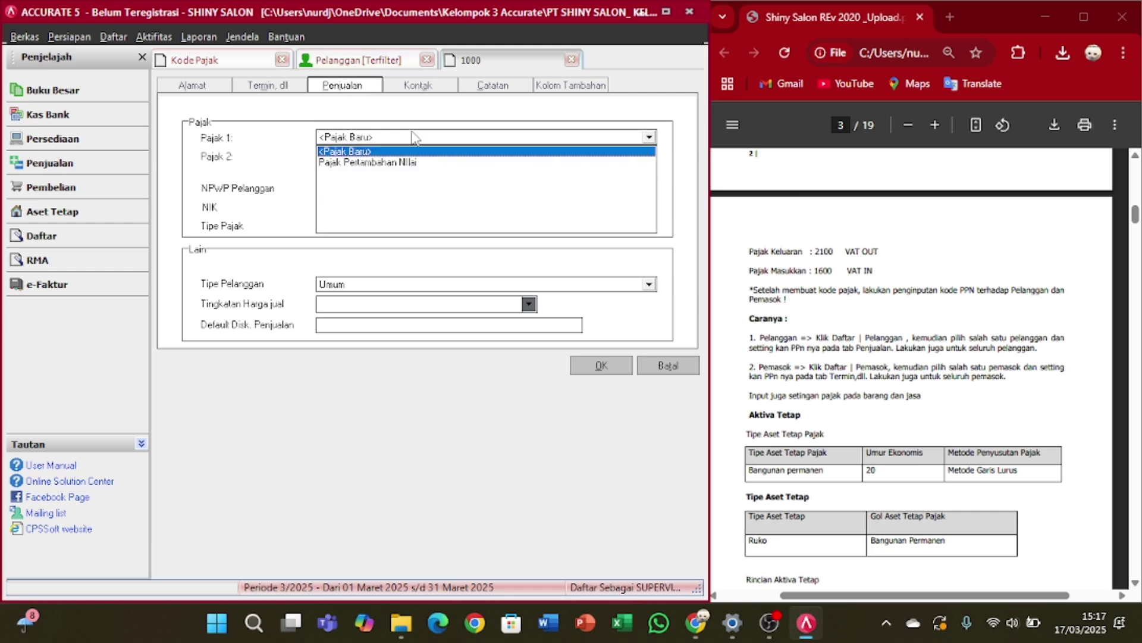
left_click(390, 163)
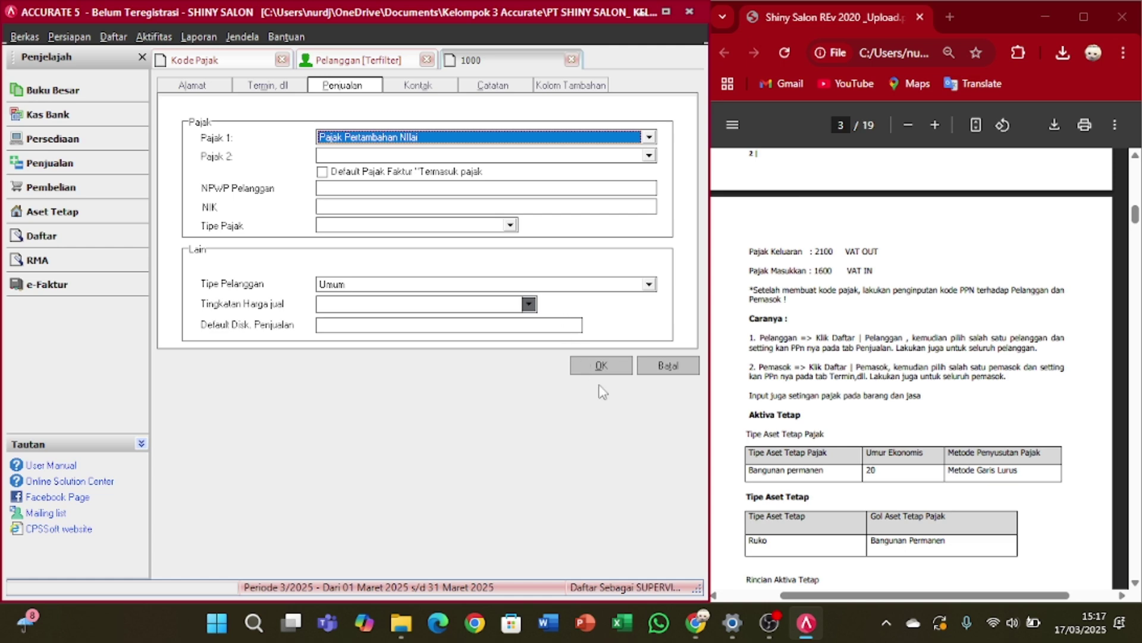
left_click(602, 366)
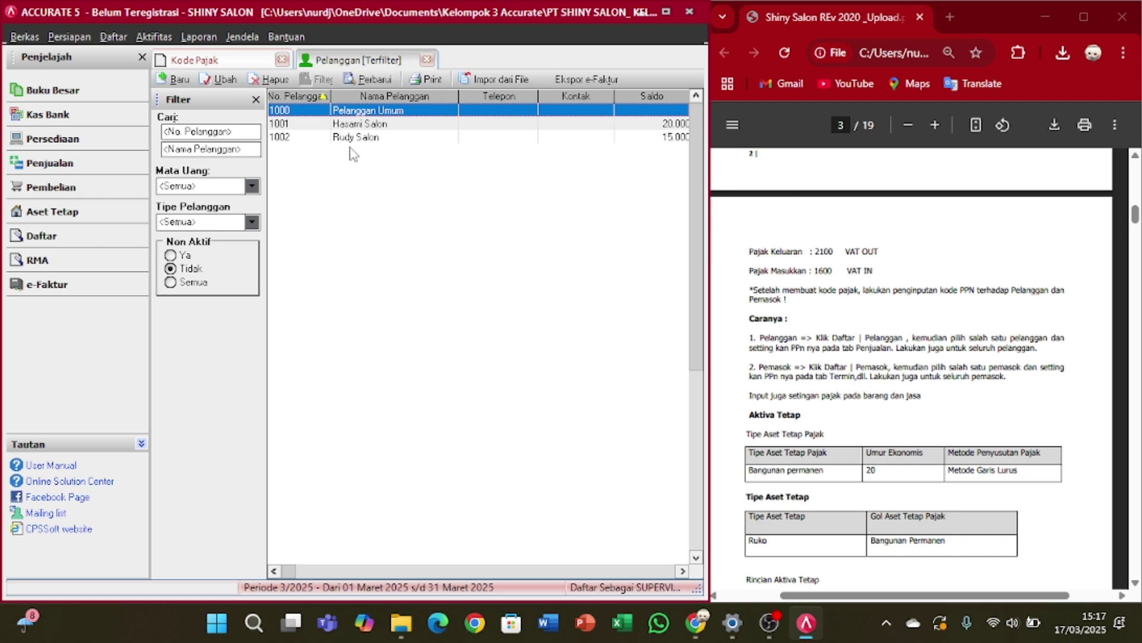
- Open the customer record Hasami Salon and set its payment term to Net 30
left_click(363, 125)
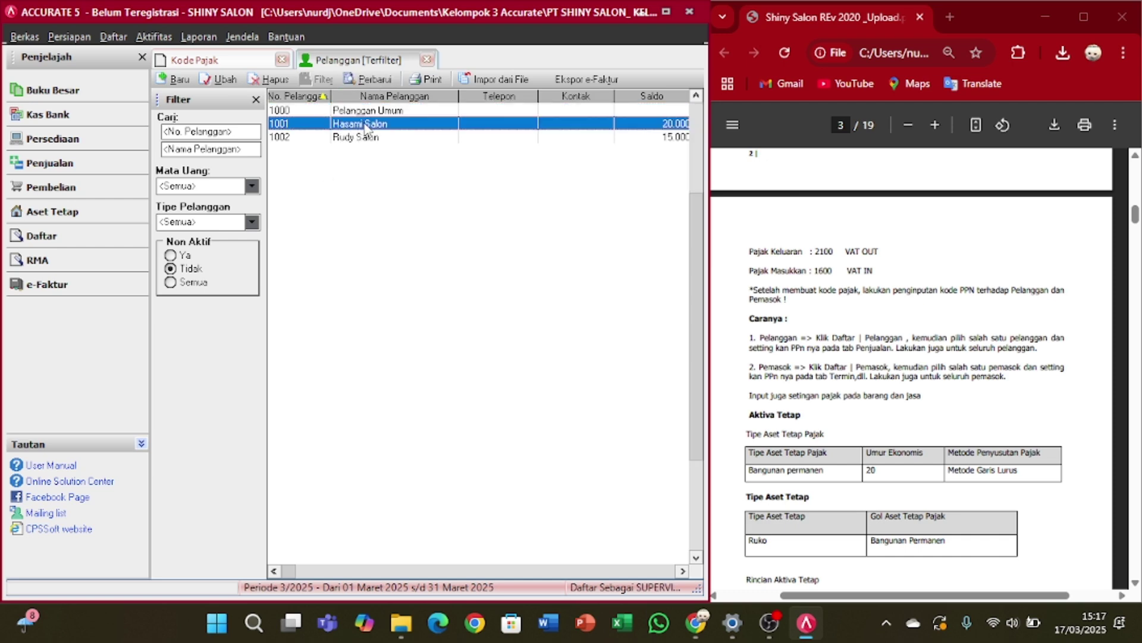
double_click(364, 128)
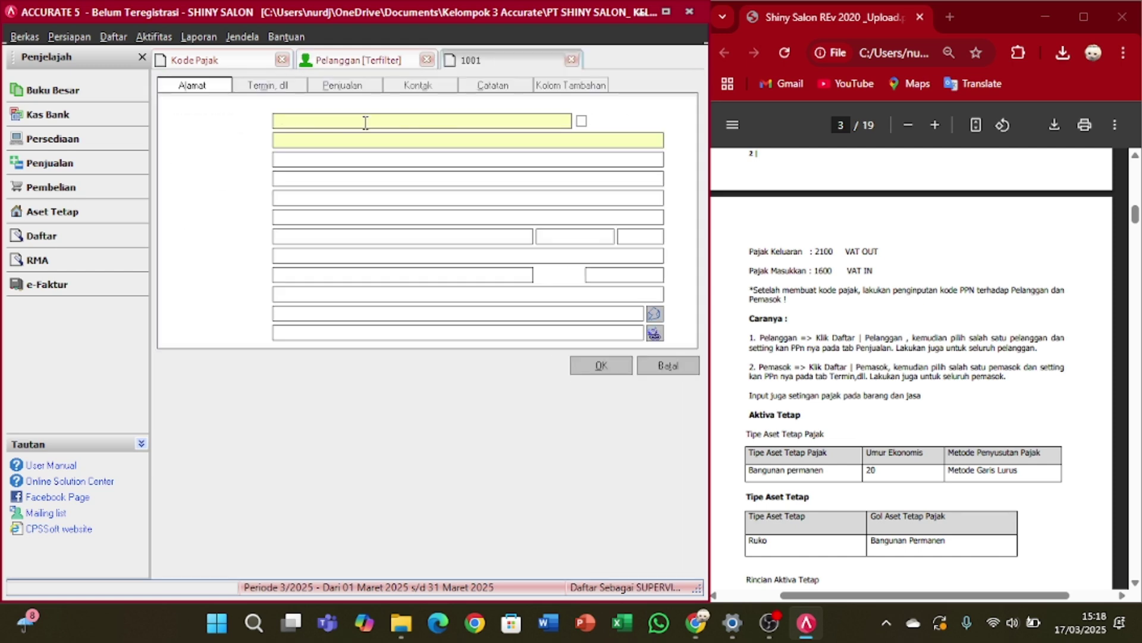
left_click(280, 89)
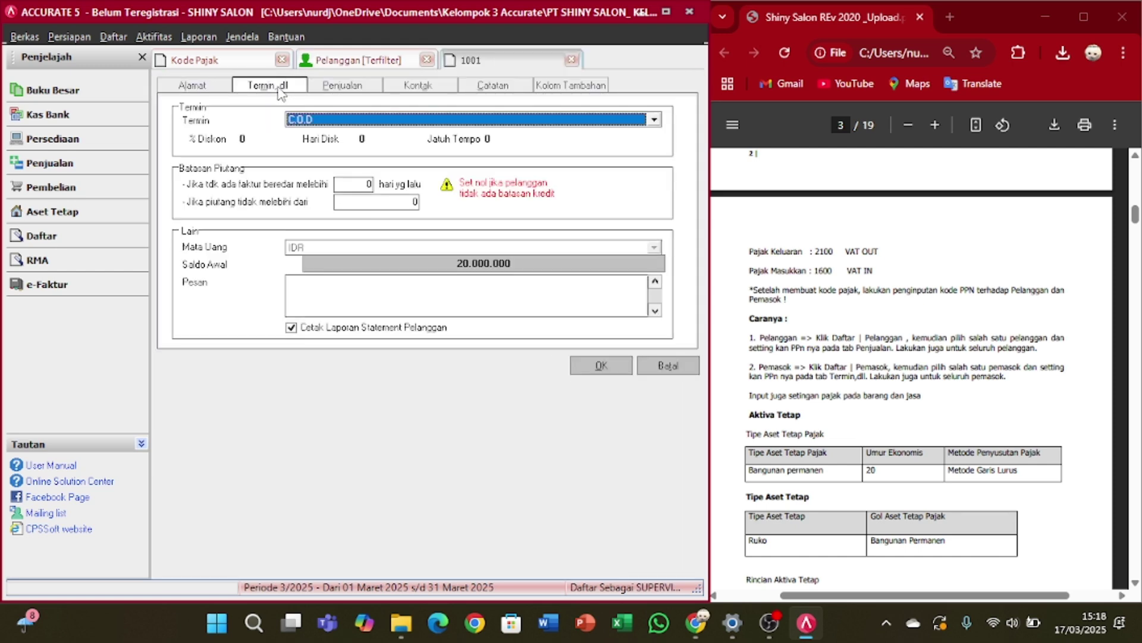
left_click(354, 127)
key("Escape")
left_click(366, 122)
left_click(309, 157)
- Set Pajak 1 of customer Hasami Salon to Pajak Pertambahan NIlai and save the record
left_click(345, 86)
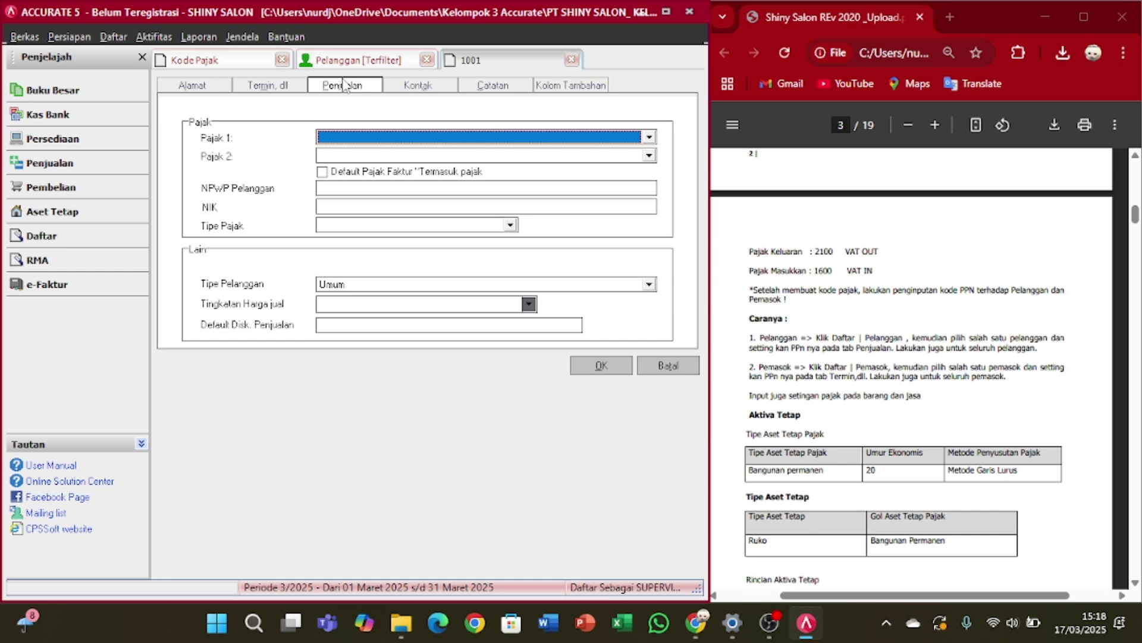
left_click(384, 132)
left_click(368, 160)
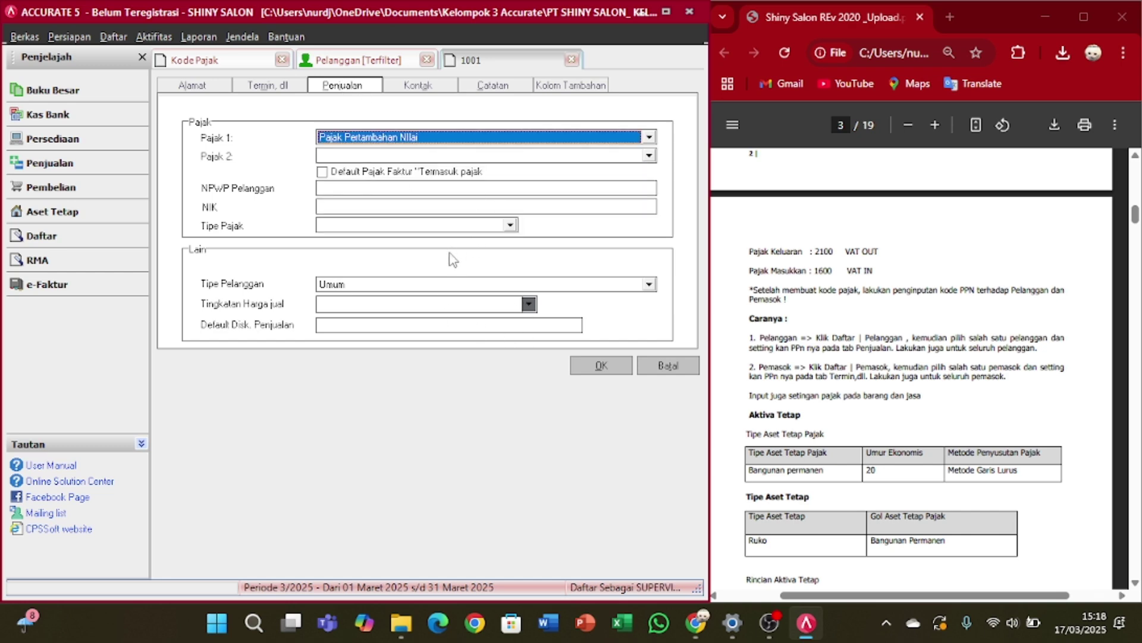
left_click(613, 366)
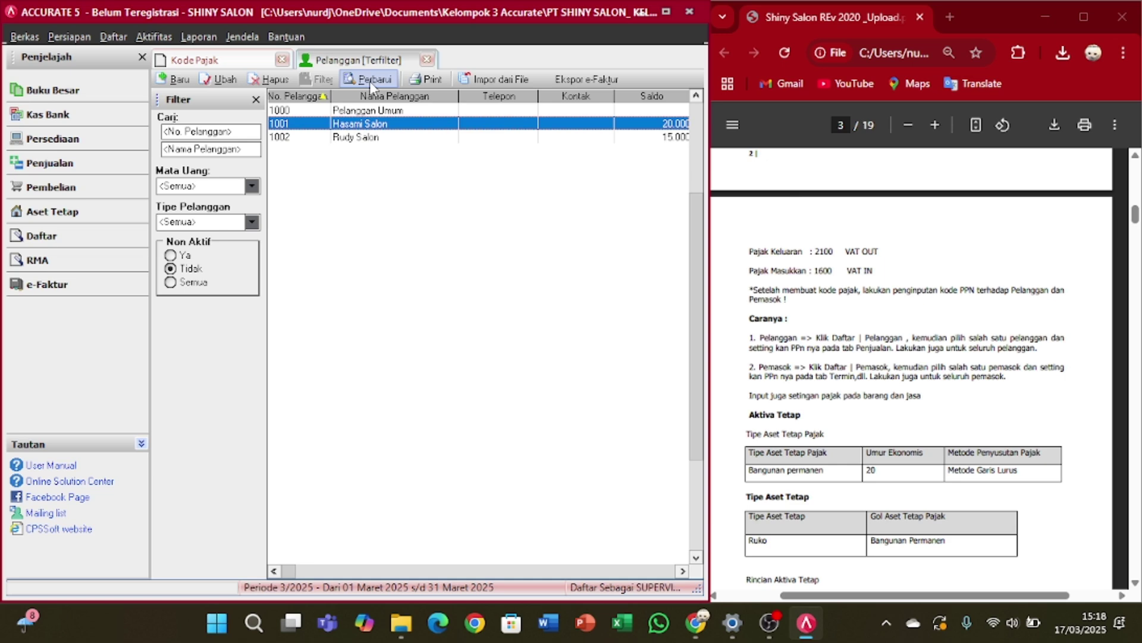
- Open the customer record Rudy Salon and choose Net 30 as its payment term
left_click(371, 138)
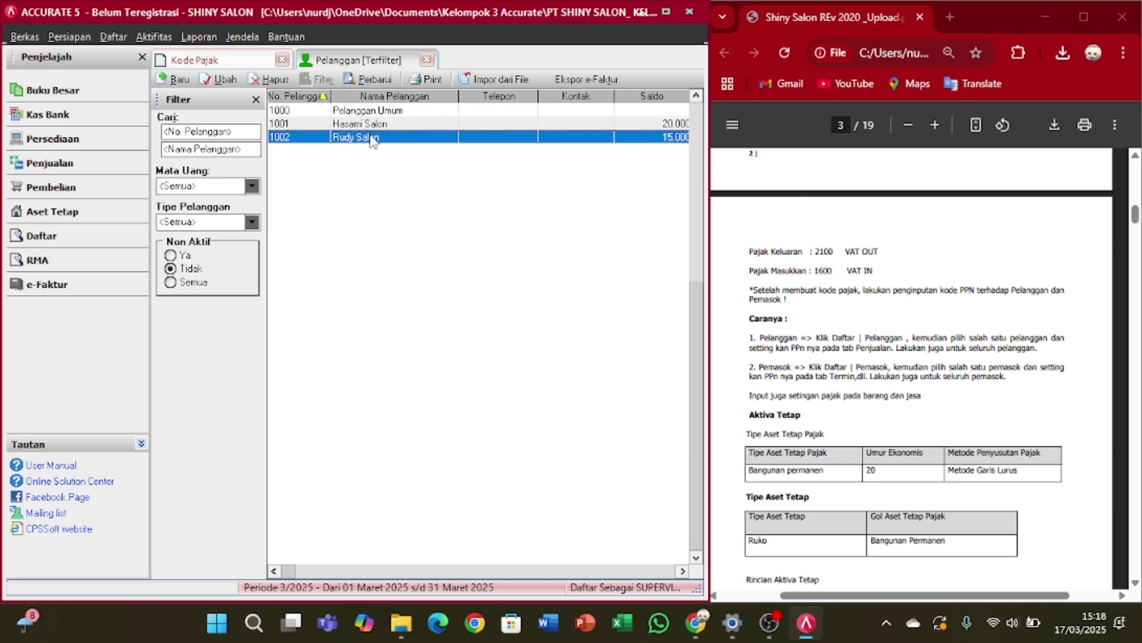
double_click(422, 137)
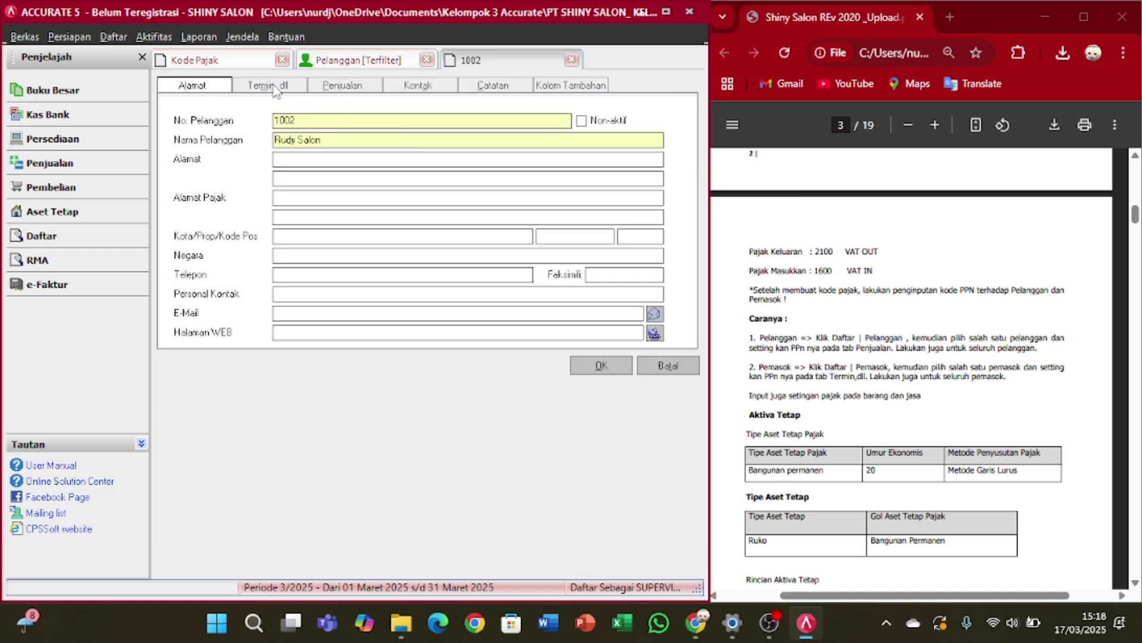
left_click(274, 87)
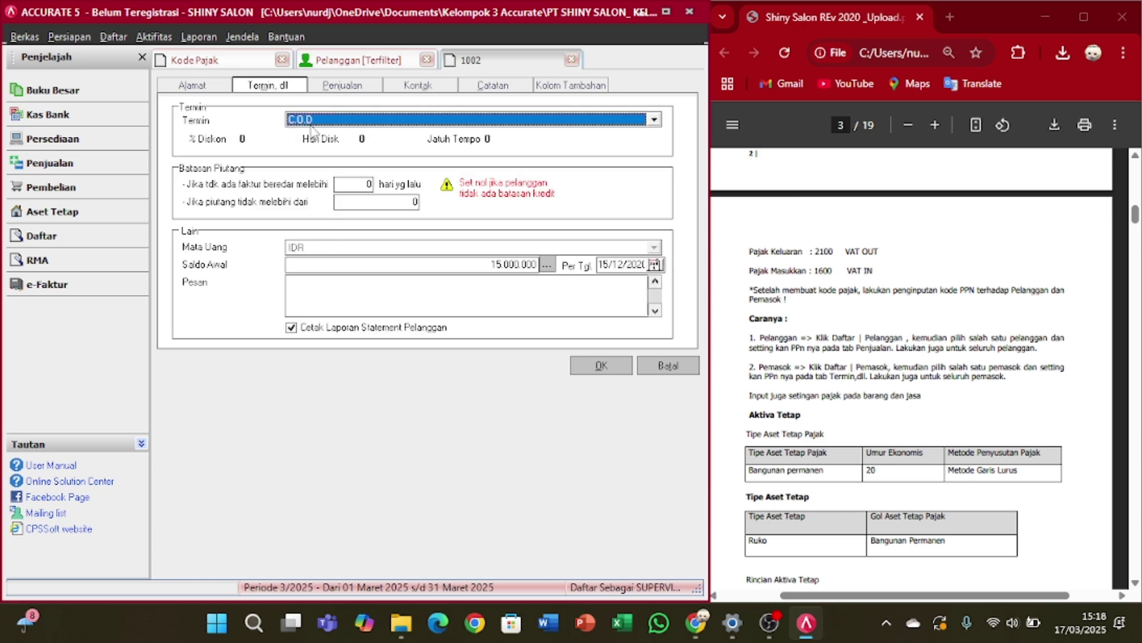
left_click(319, 121)
left_click(321, 144)
left_click(328, 121)
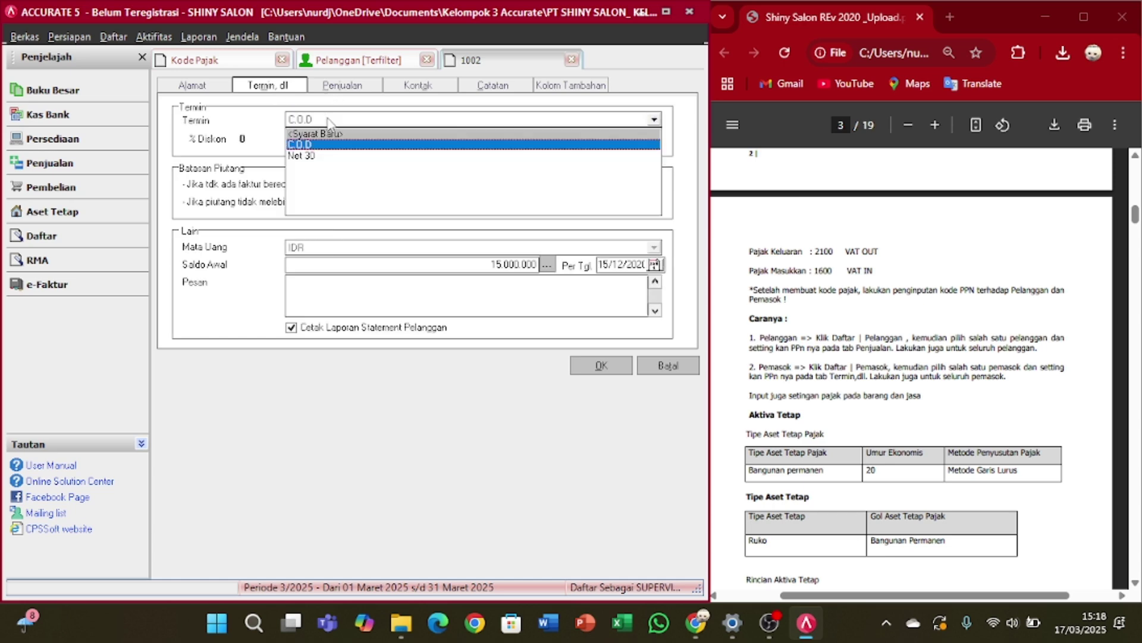
left_click(323, 155)
- Set Pajak 1 of customer Rudy Salon to Pajak Pertambahan NIlai and save the record
left_click(345, 86)
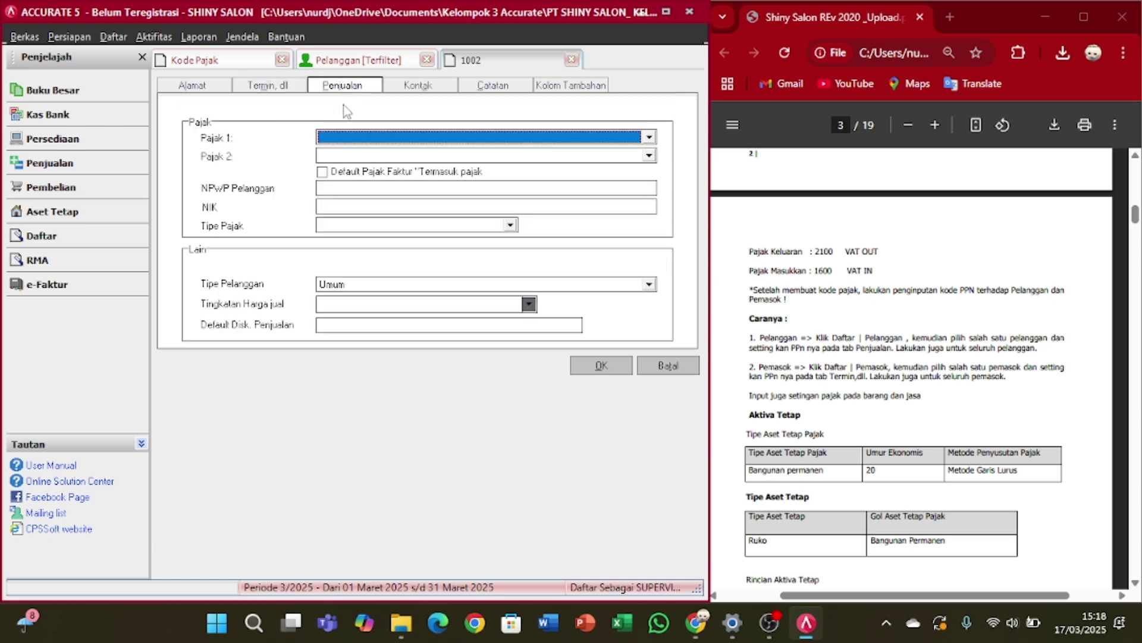
left_click(357, 136)
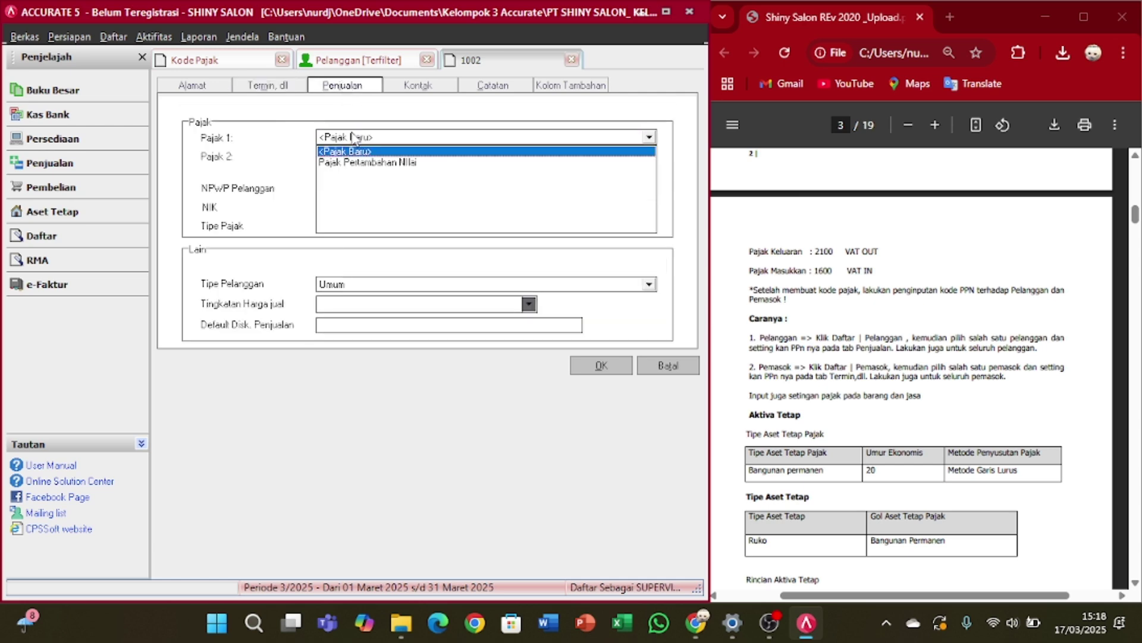
left_click(373, 163)
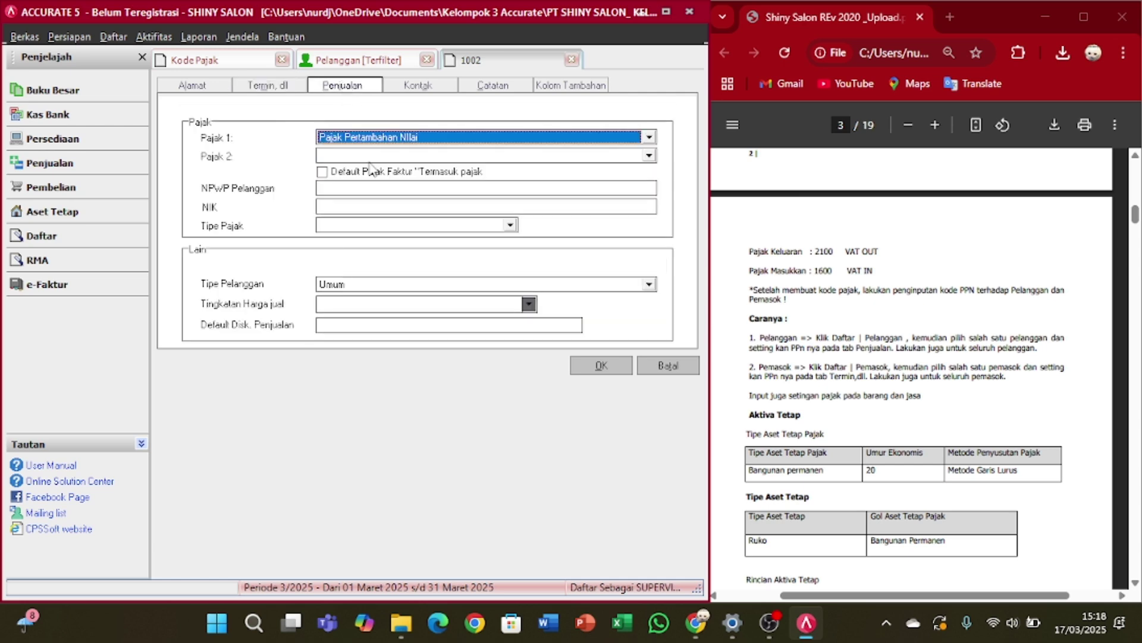
left_click(616, 368)
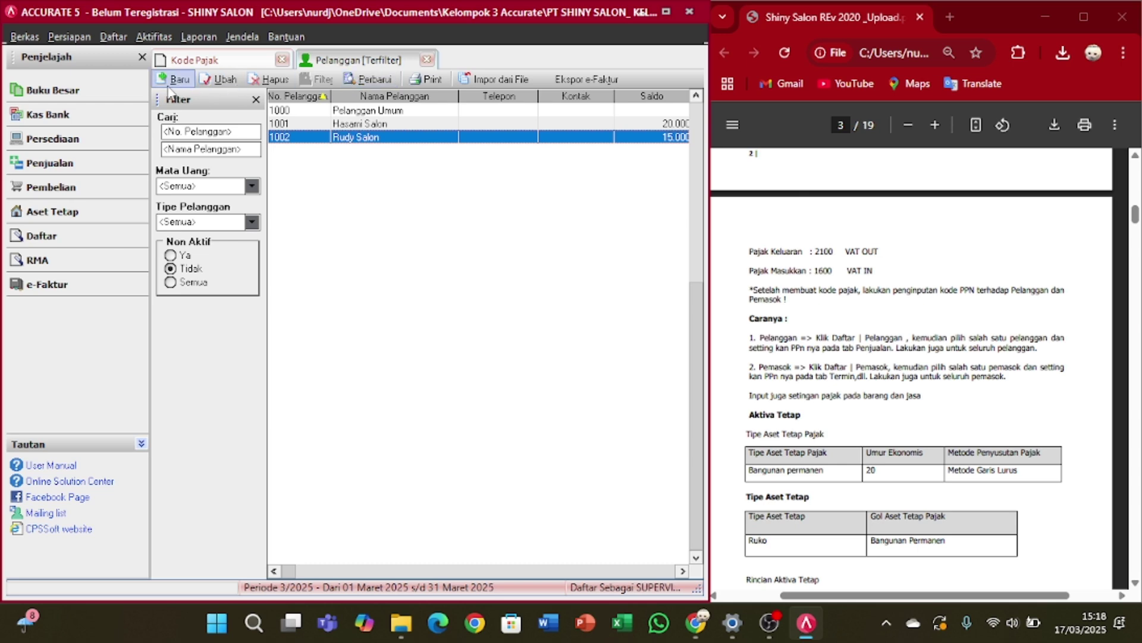
- Open the supplier record Pemasok Umum from the supplier list and select C.O.D as its payment term
left_click(111, 37)
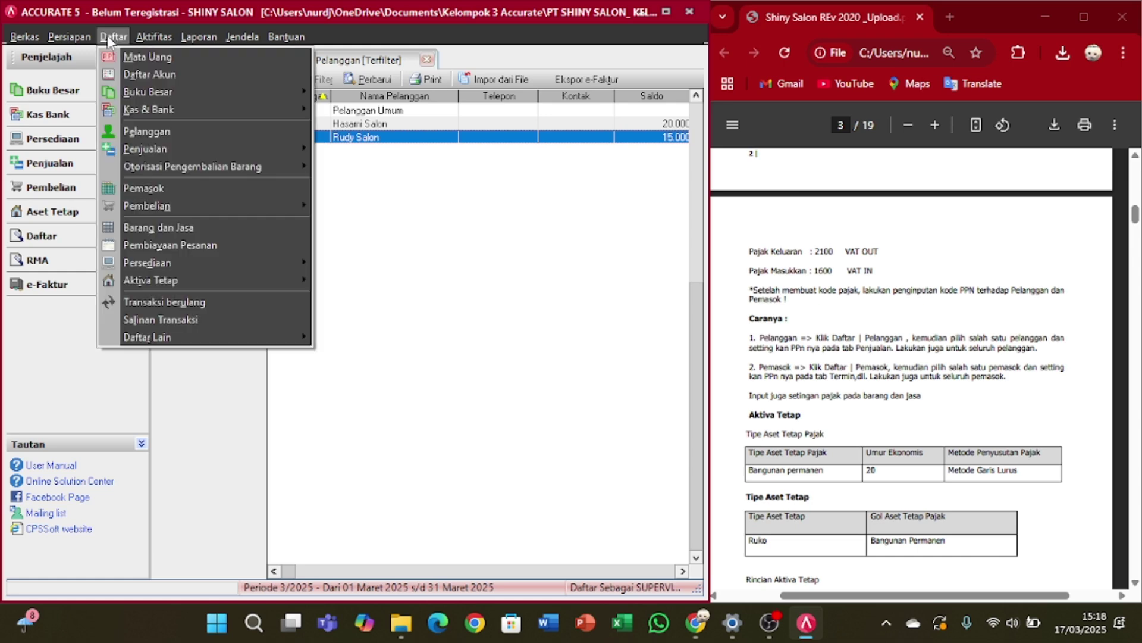
left_click(198, 188)
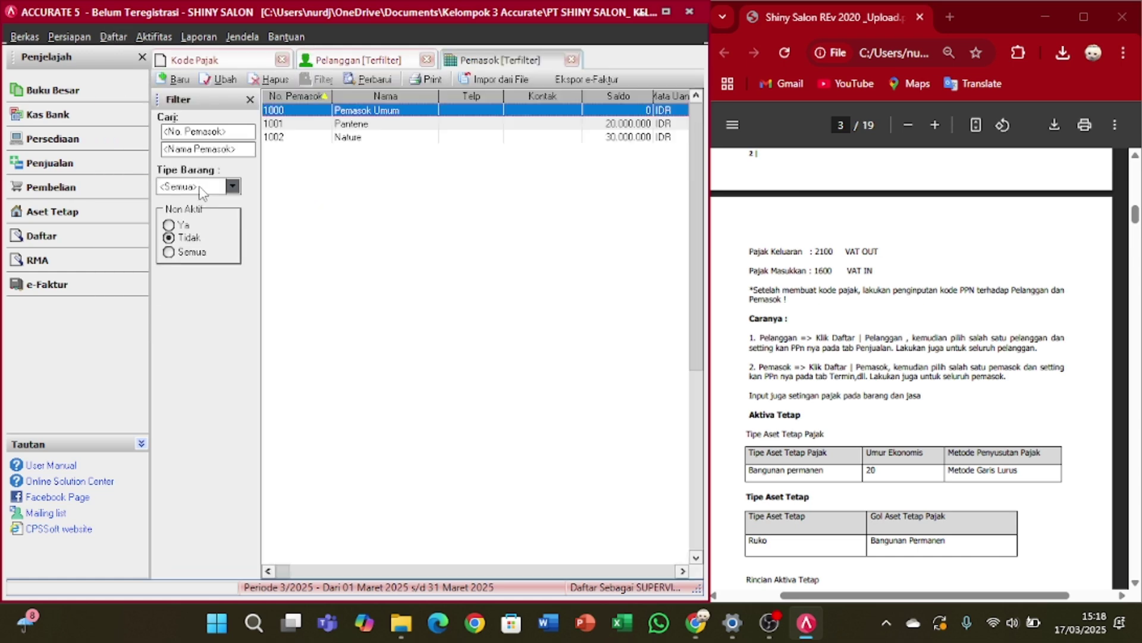
double_click(387, 114)
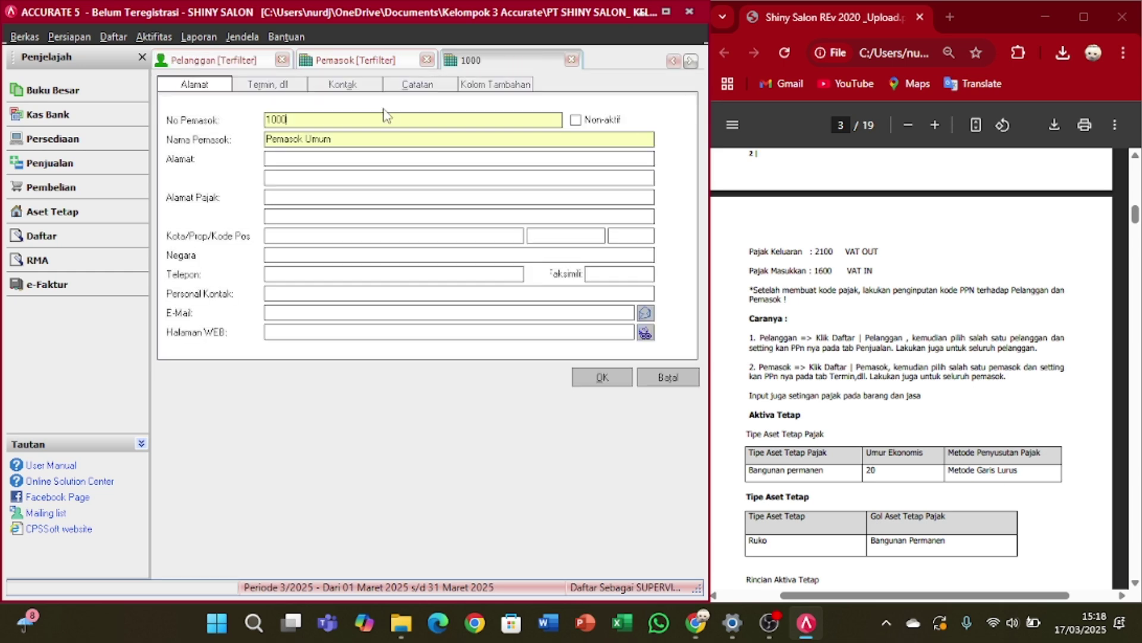
left_click(266, 86)
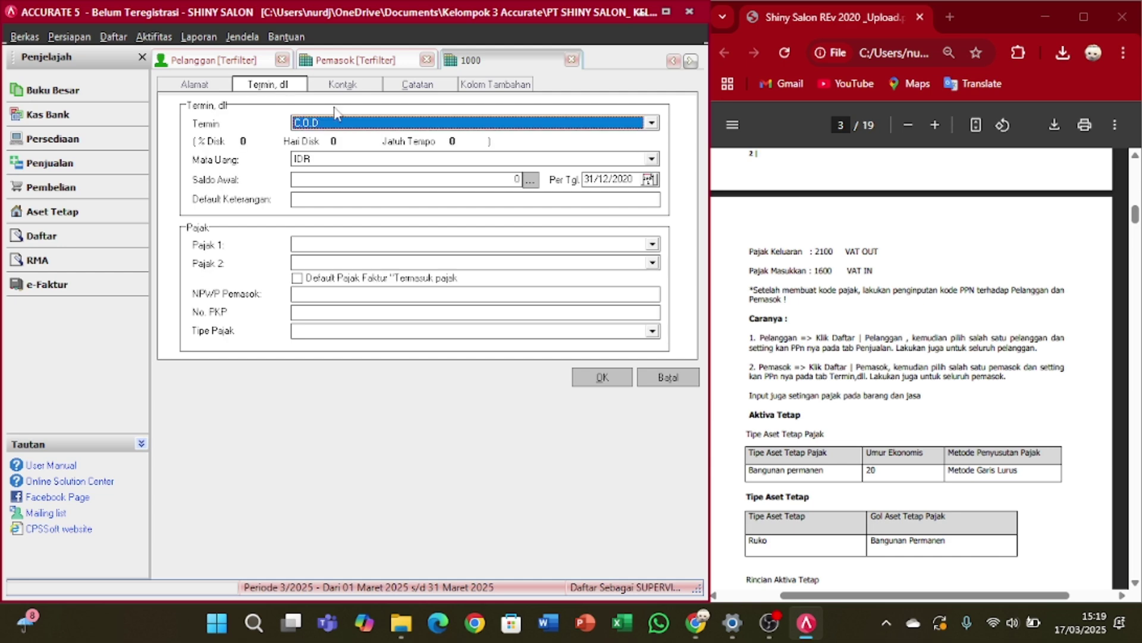
left_click(359, 123)
left_click(361, 149)
- Set Pajak 1 of supplier Pemasok Umum to Pajak Pertambahan NIlai and save the record
left_click(323, 246)
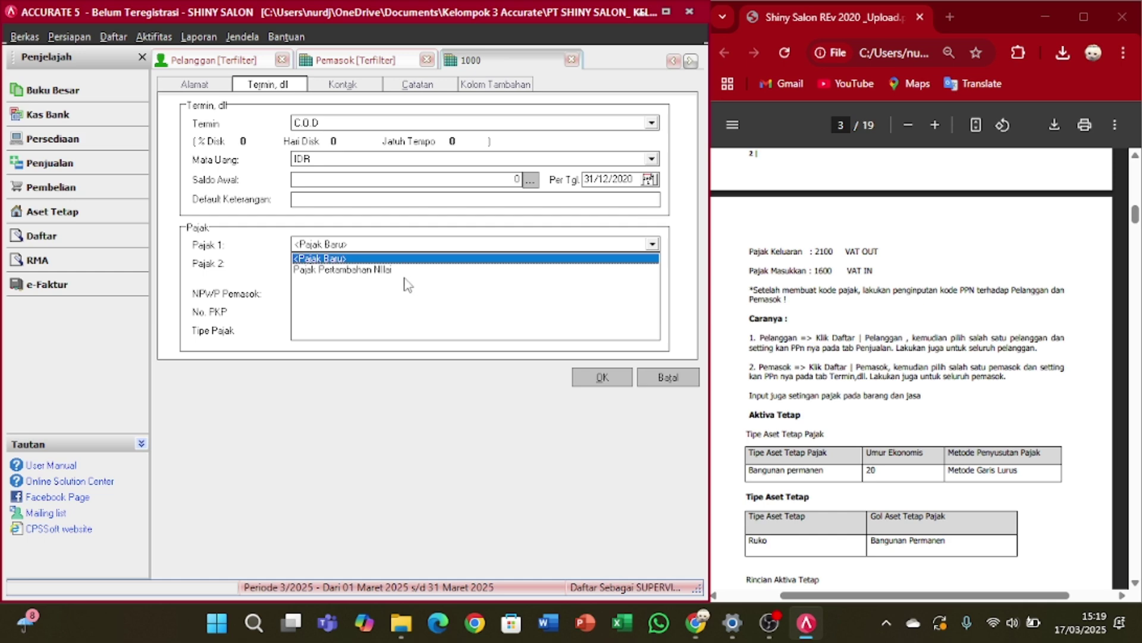
left_click(374, 270)
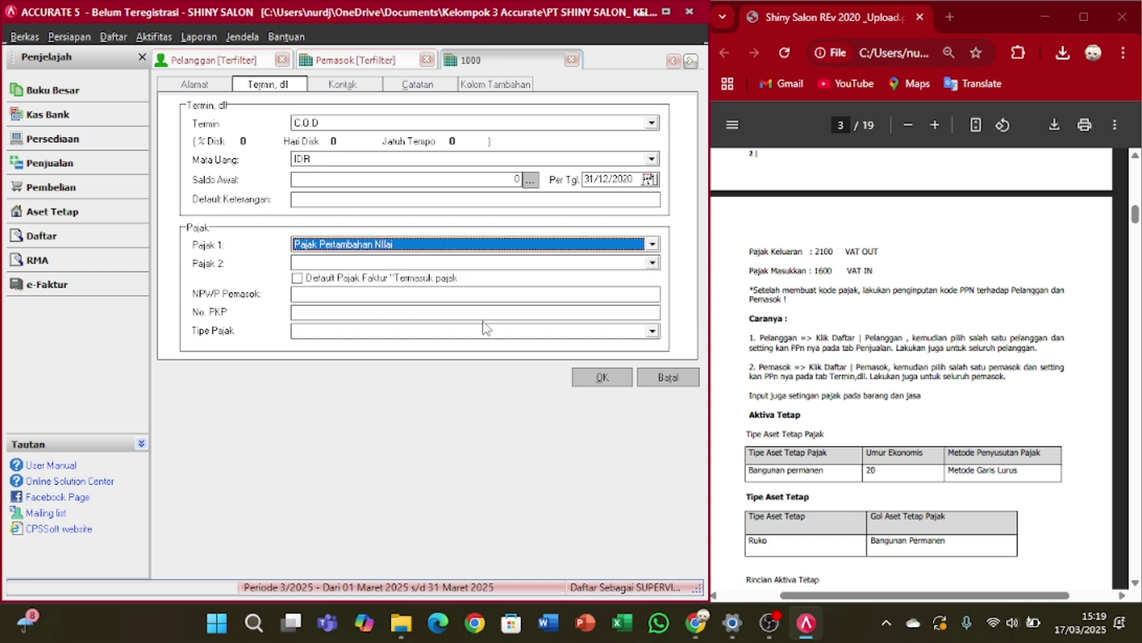
left_click(601, 377)
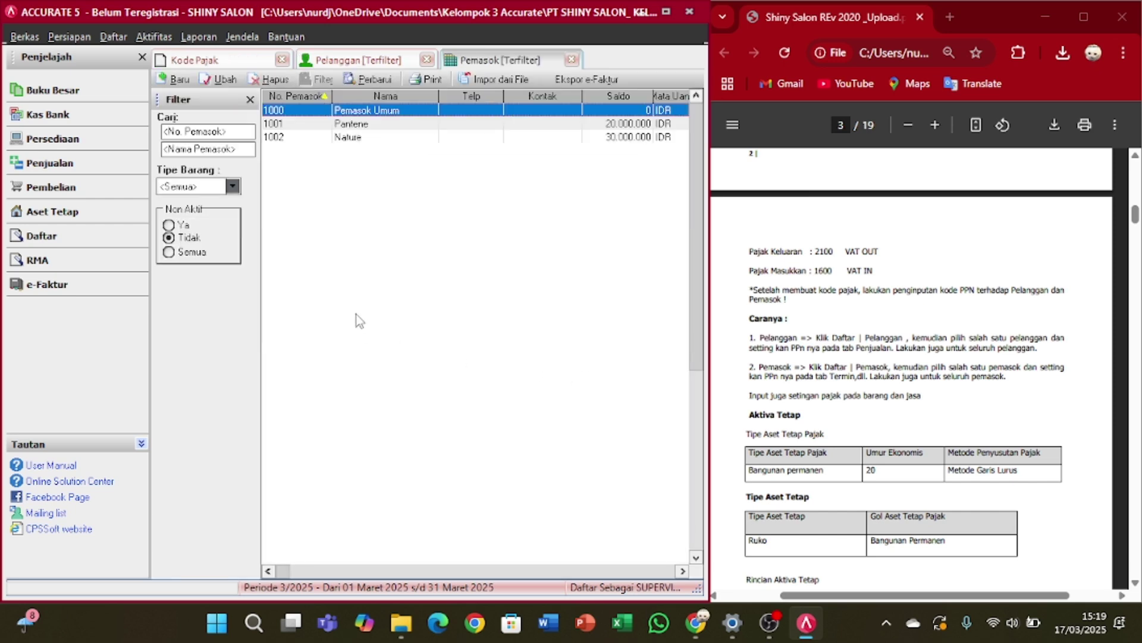
- Open the supplier record Pantene and set its payment term to Net 30
left_click(391, 125)
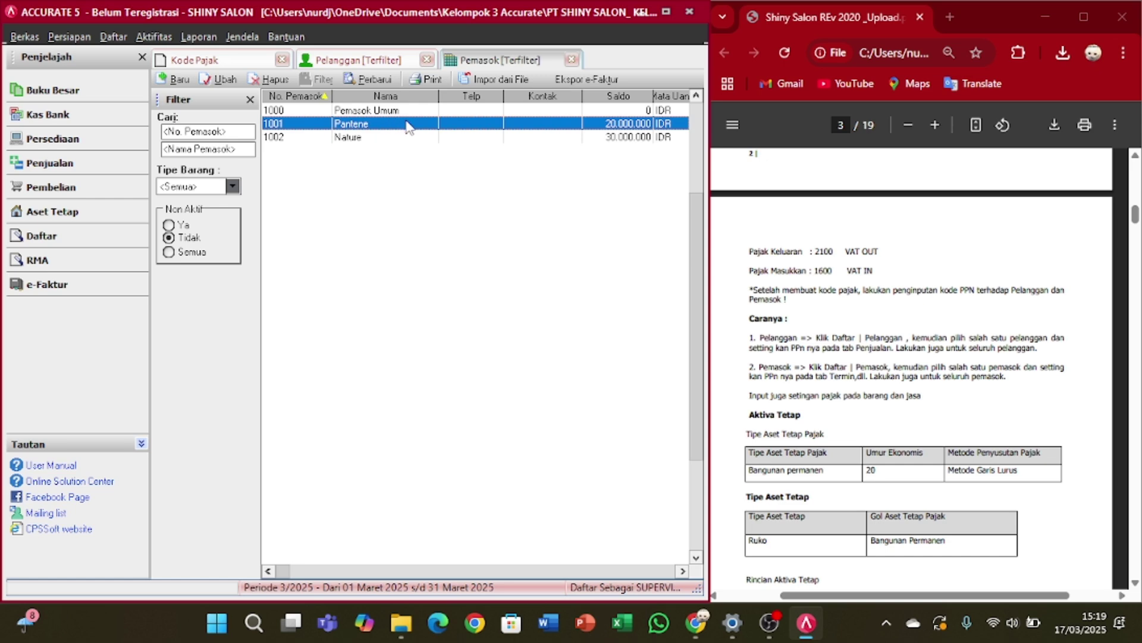
double_click(408, 125)
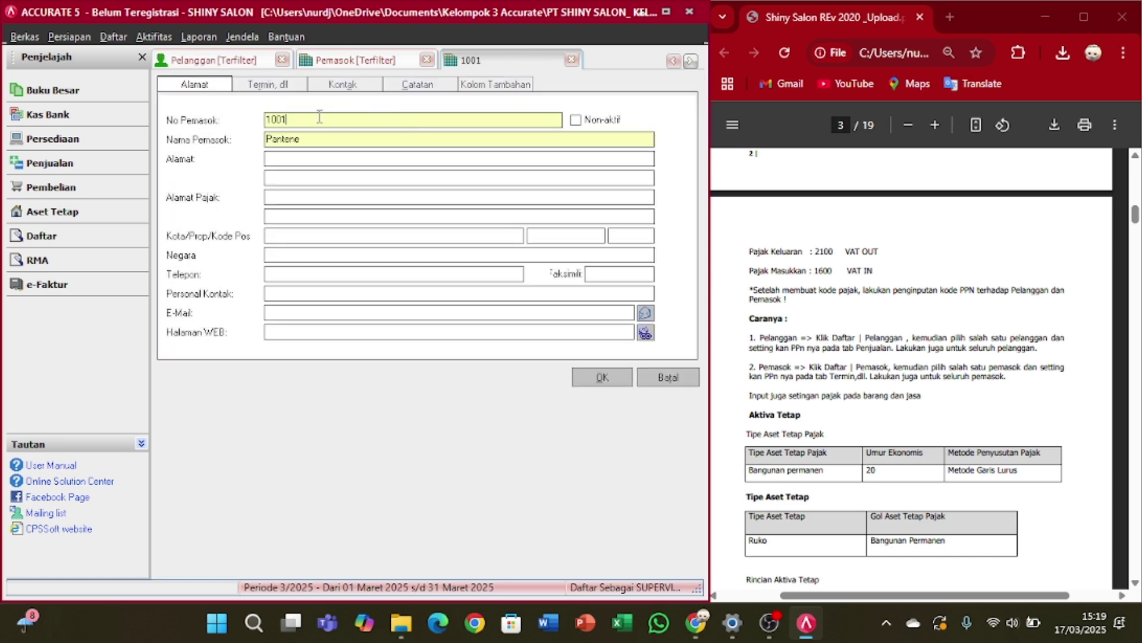
left_click(282, 89)
left_click(338, 125)
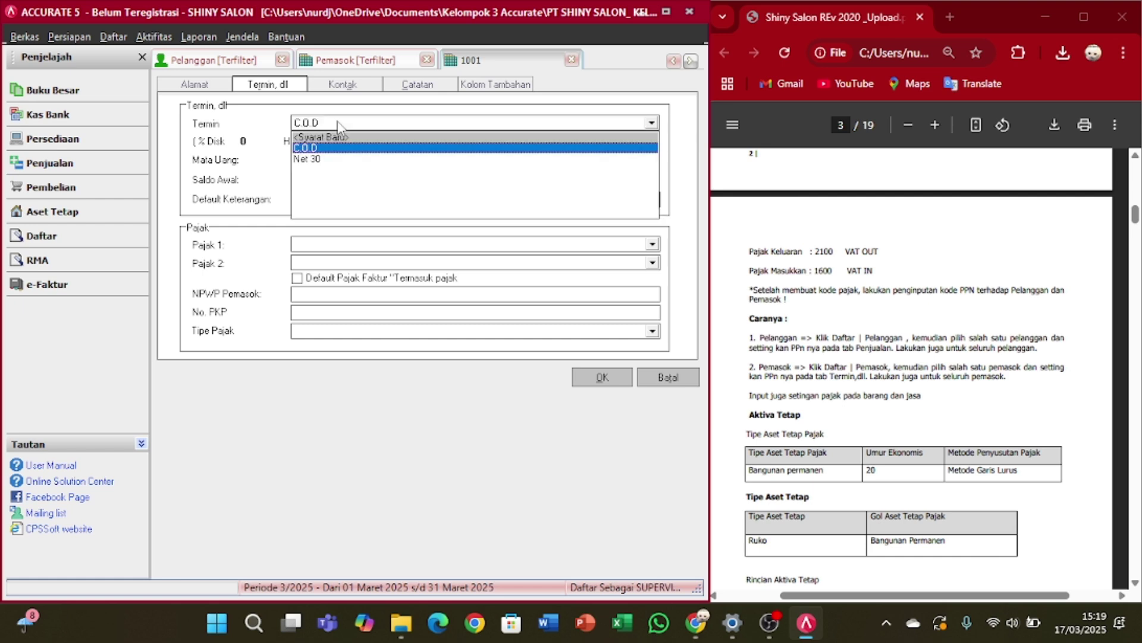
left_click(297, 159)
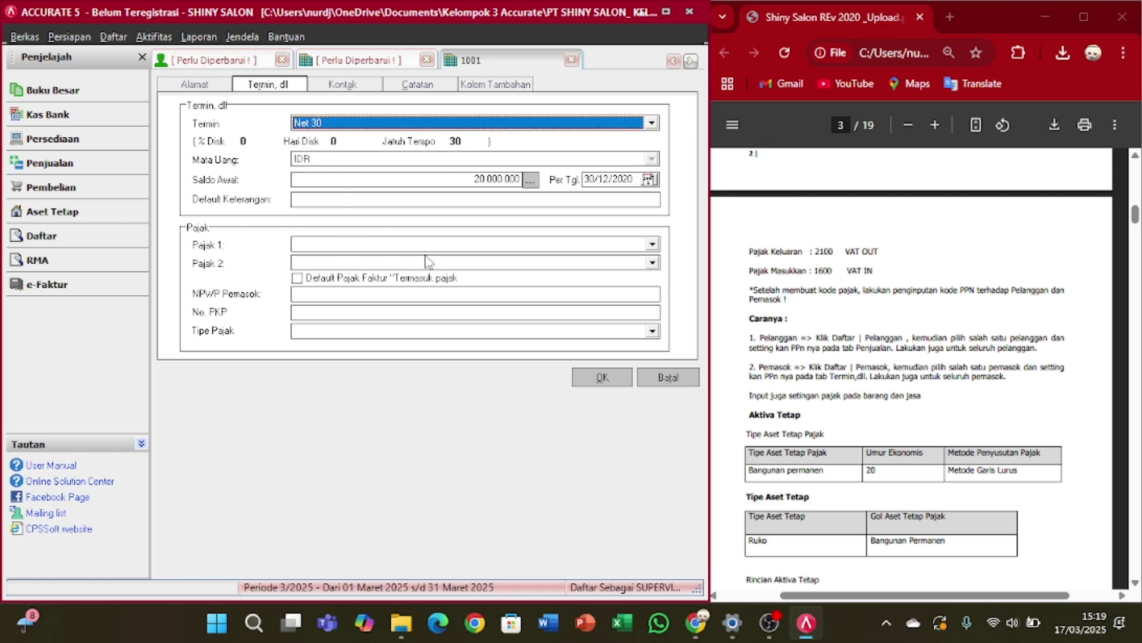
- Set Pajak 1 of supplier Pantene to Pajak Pertambahan NIlai and save the record
left_click(653, 244)
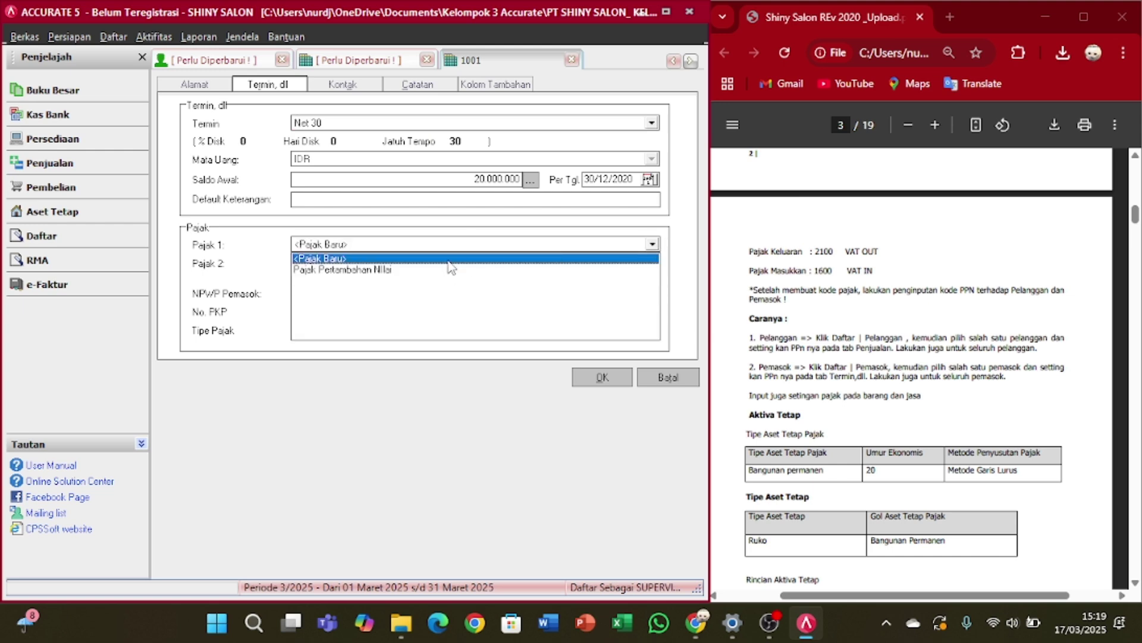
left_click(359, 269)
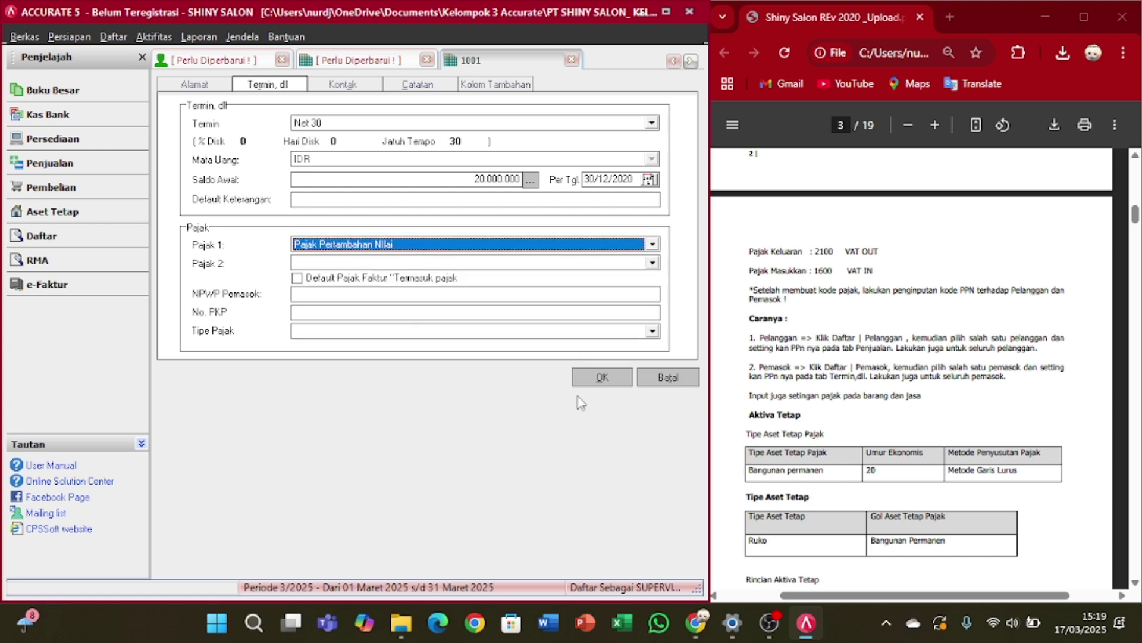
left_click(594, 383)
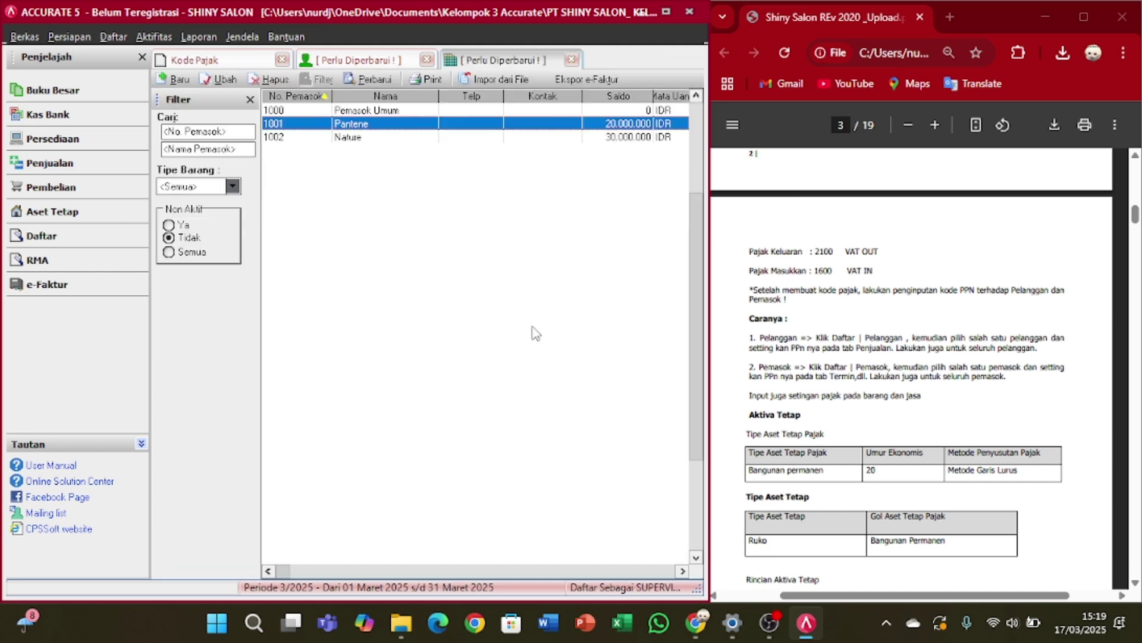
- Open the supplier record Nature and set its payment term to Net 30
double_click(423, 135)
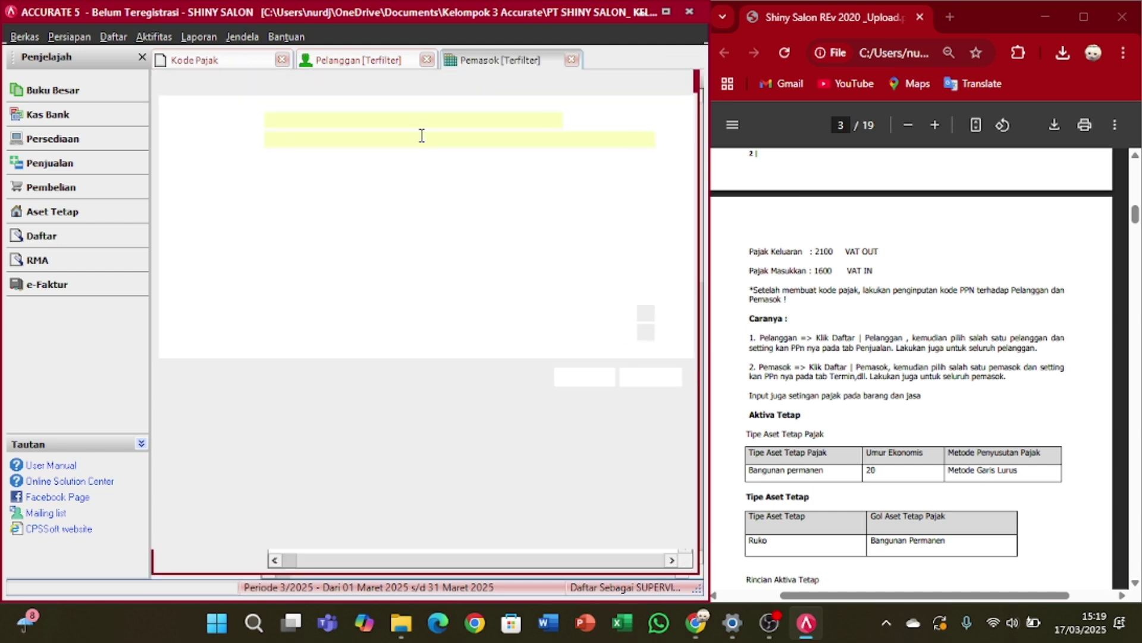
left_click(266, 88)
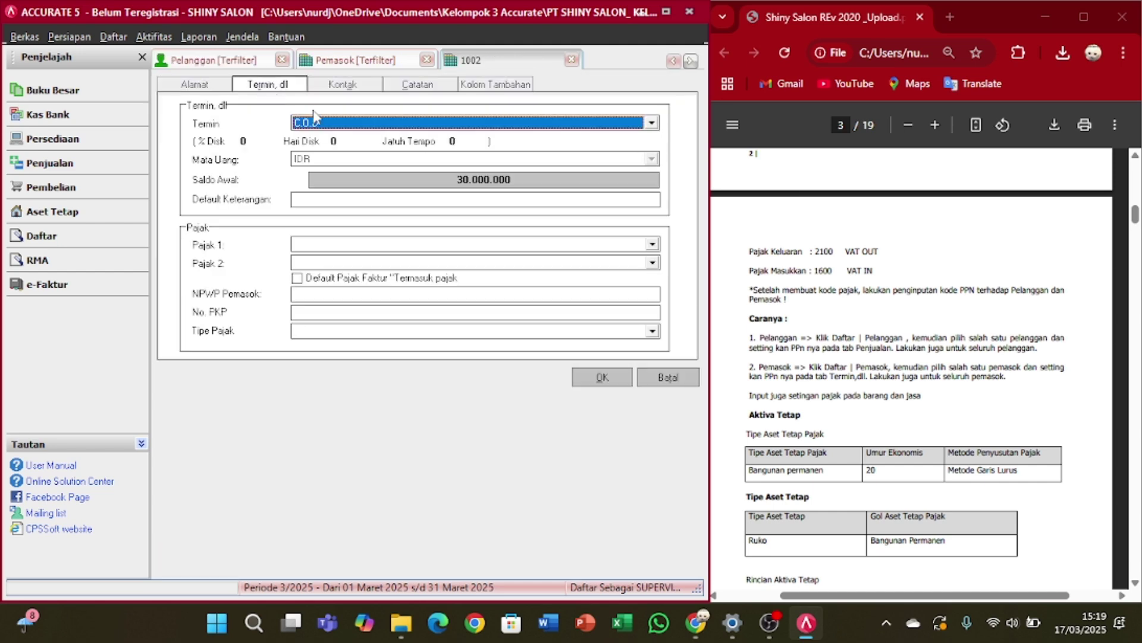
left_click(334, 124)
left_click(315, 160)
- Set Pajak 1 of supplier Nature to Pajak Pertambahan NIlai, save the record and refresh the supplier list
left_click(652, 244)
left_click(322, 245)
left_click(324, 246)
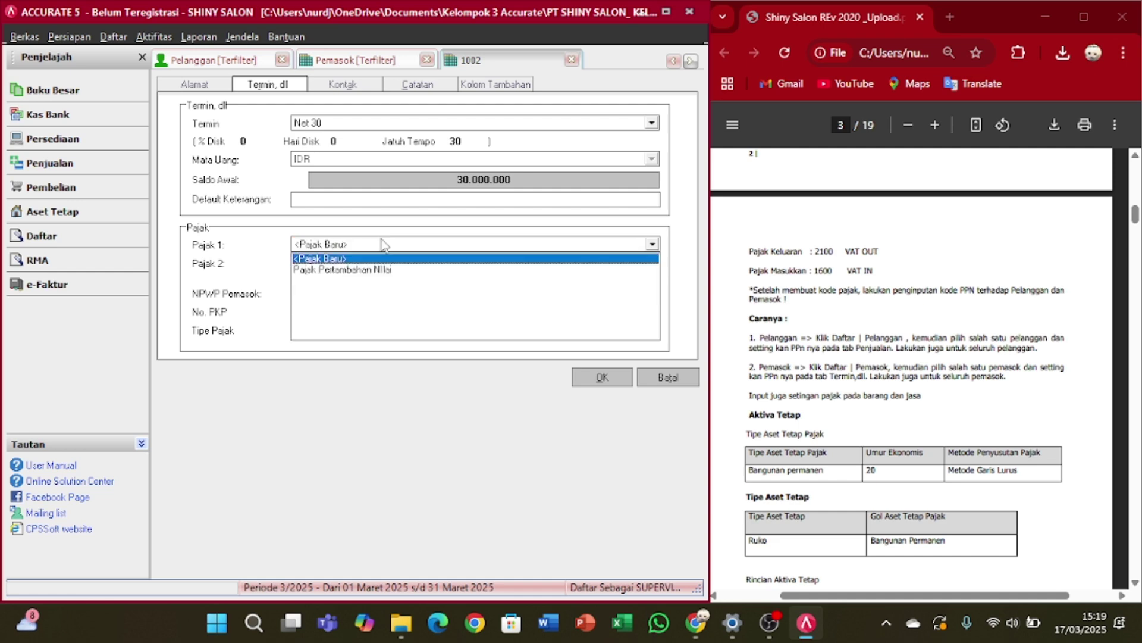
left_click(342, 270)
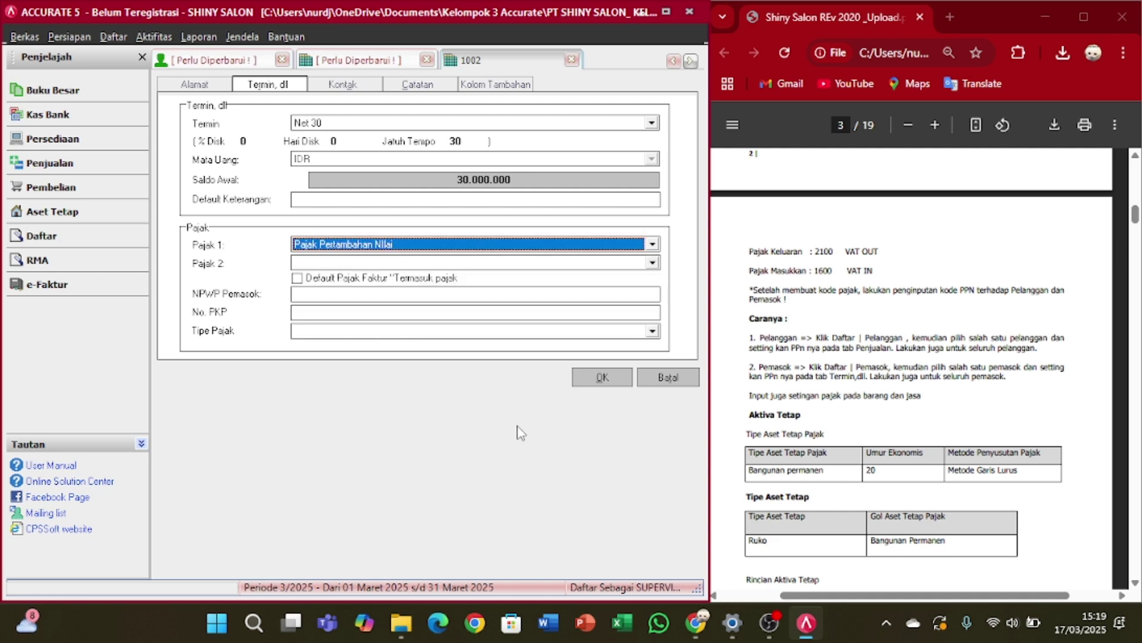
left_click(603, 378)
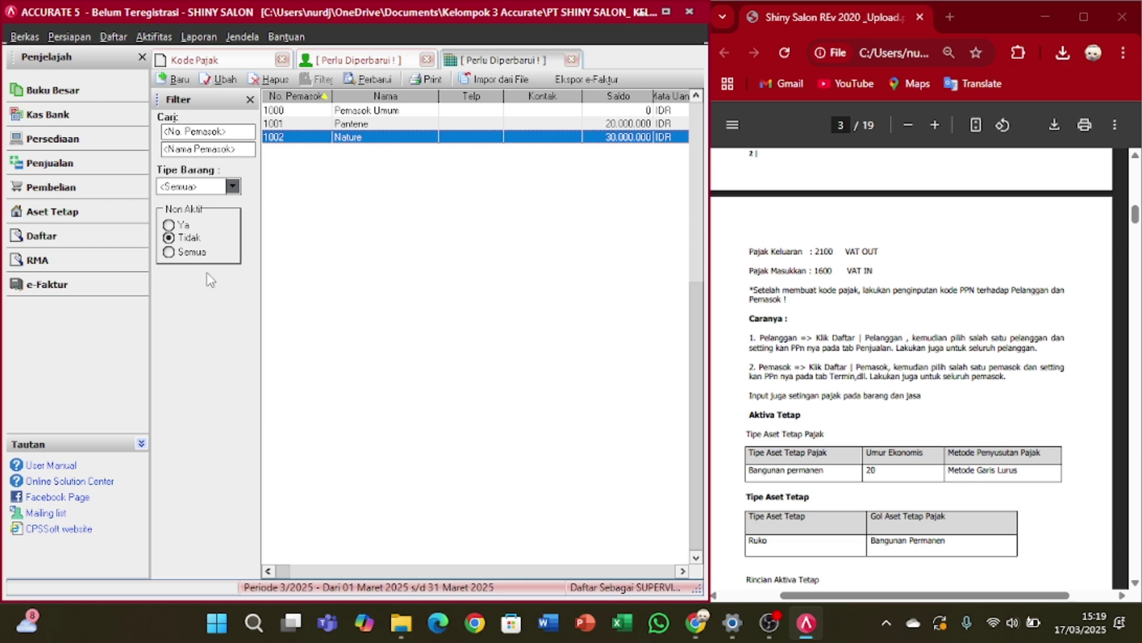
left_click(365, 81)
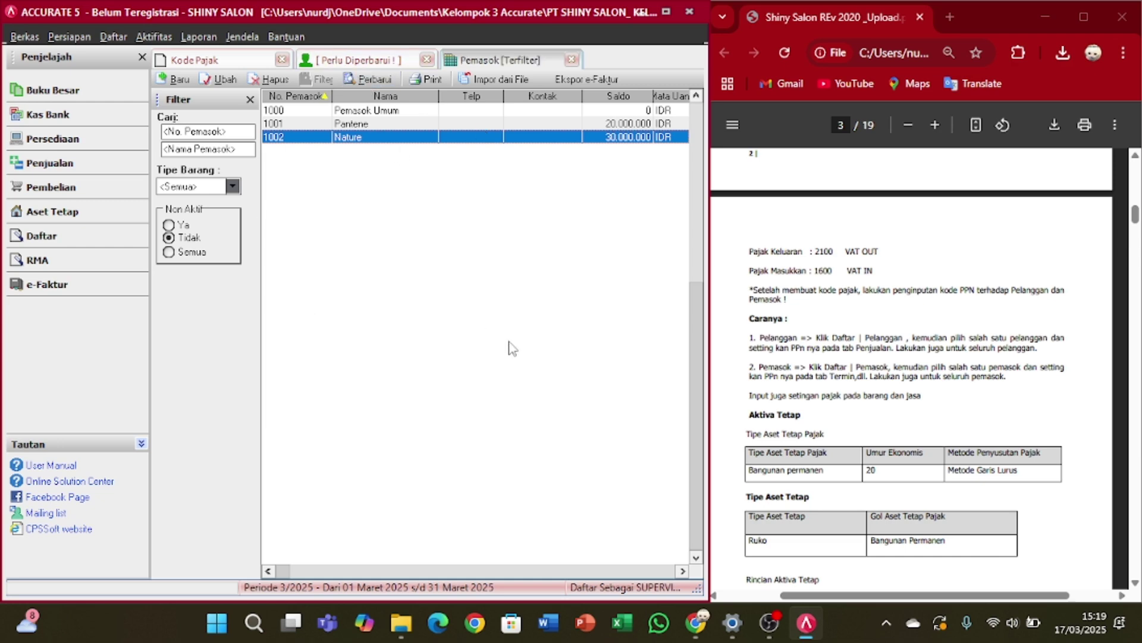
- Start a new tax fixed asset type (Tipe Aktiva Tetap Pajak) named Bangunan Permanen
scroll(779, 409, "down", 2)
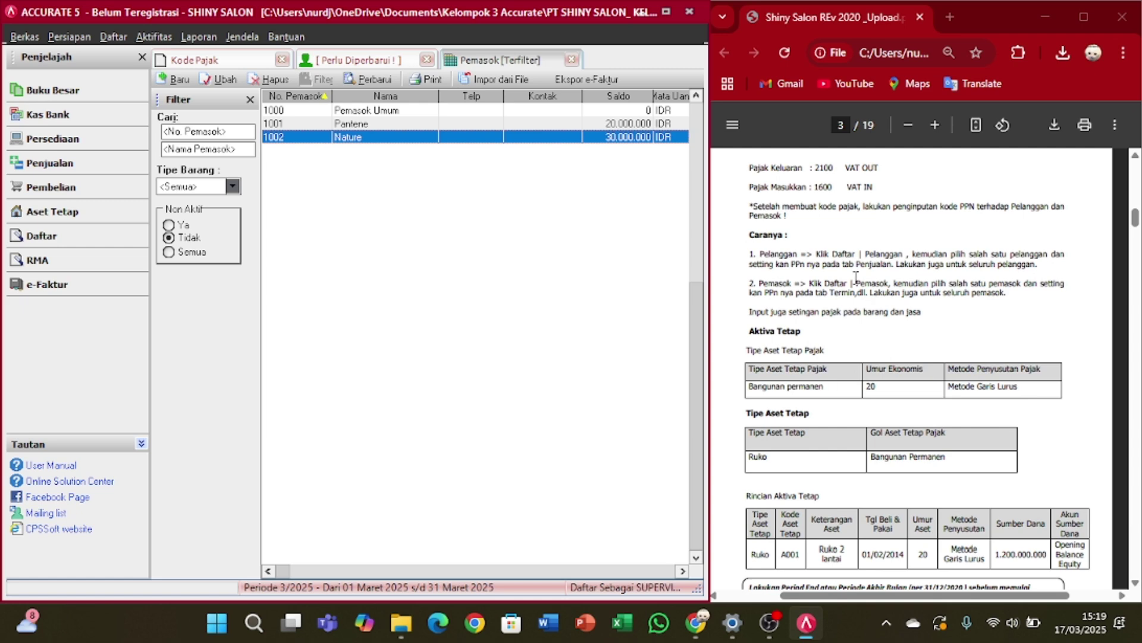
scroll(860, 393, "down", 4)
scroll(861, 387, "up", 5)
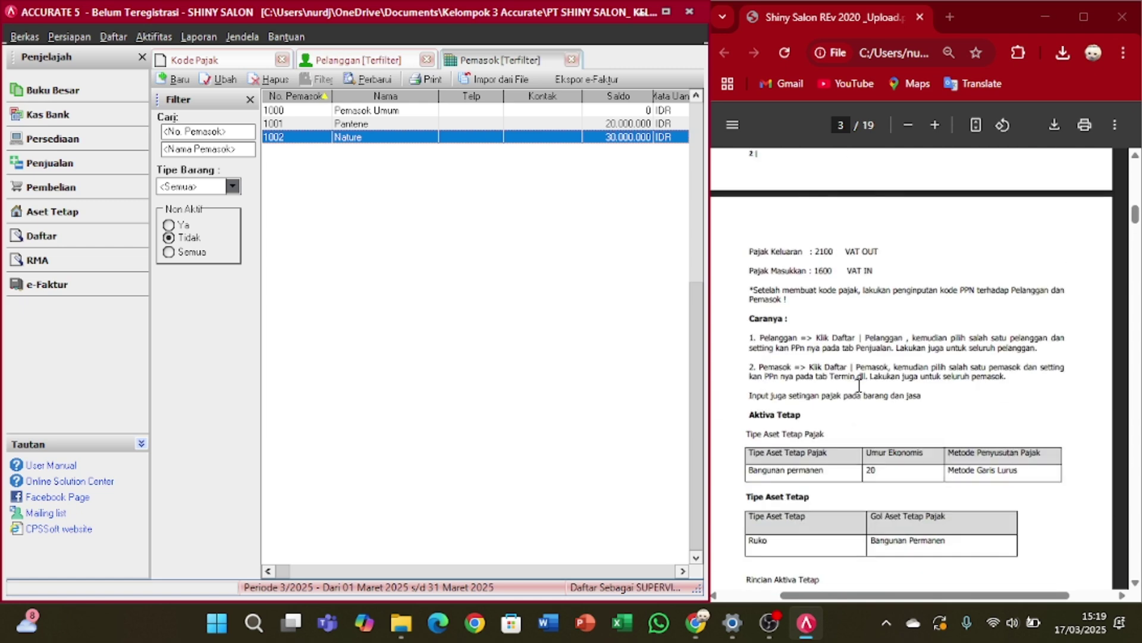
left_click(113, 36)
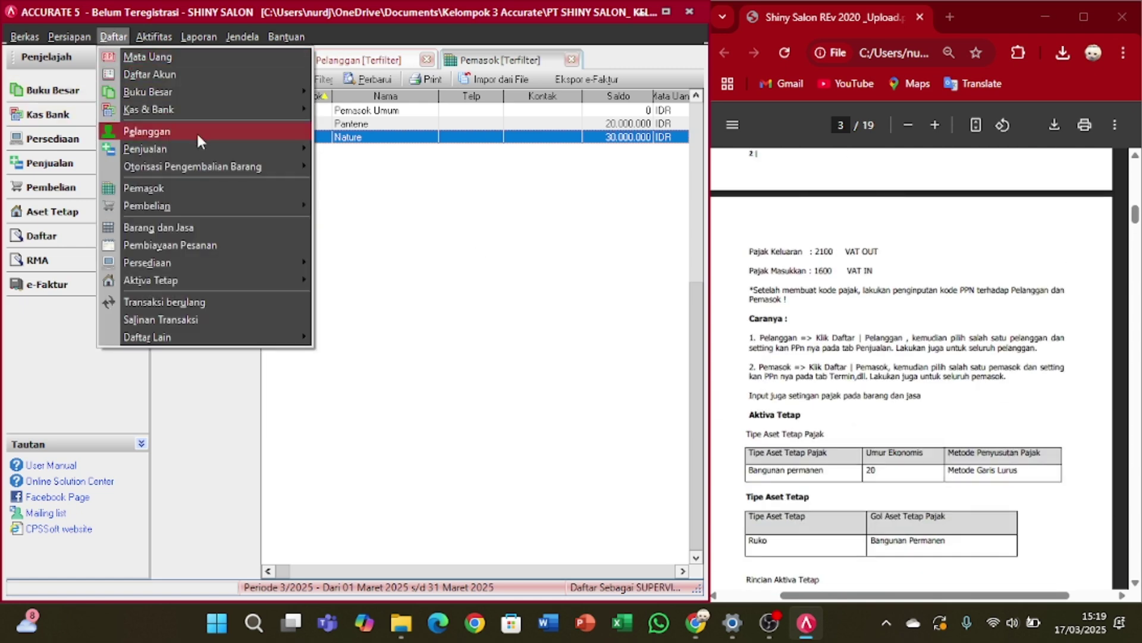
mouse_move(191, 284)
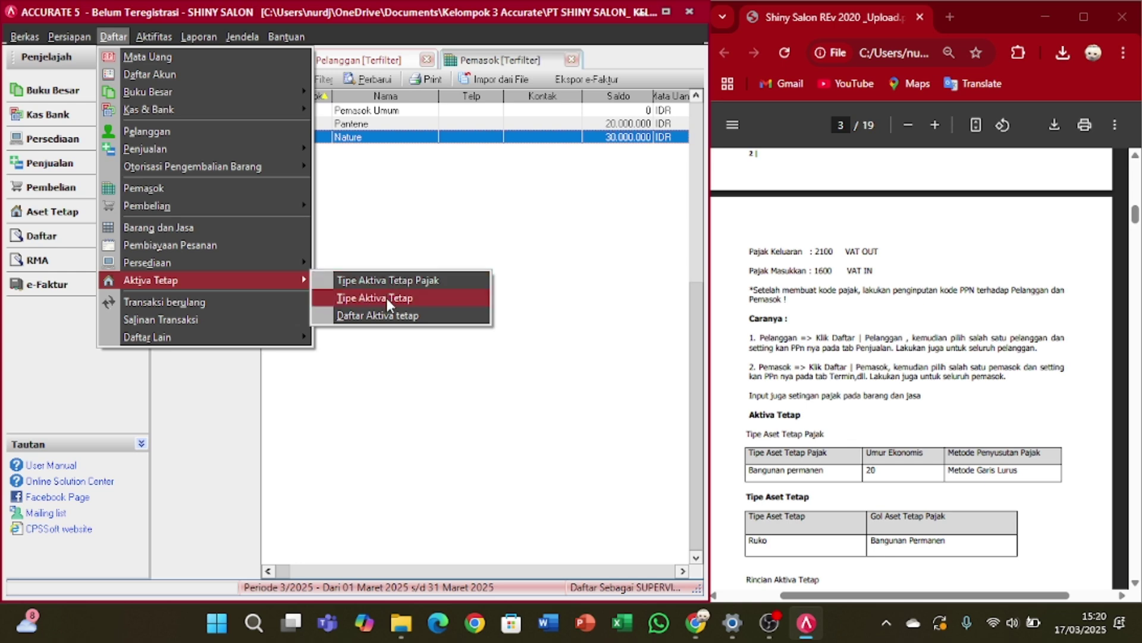
left_click(427, 282)
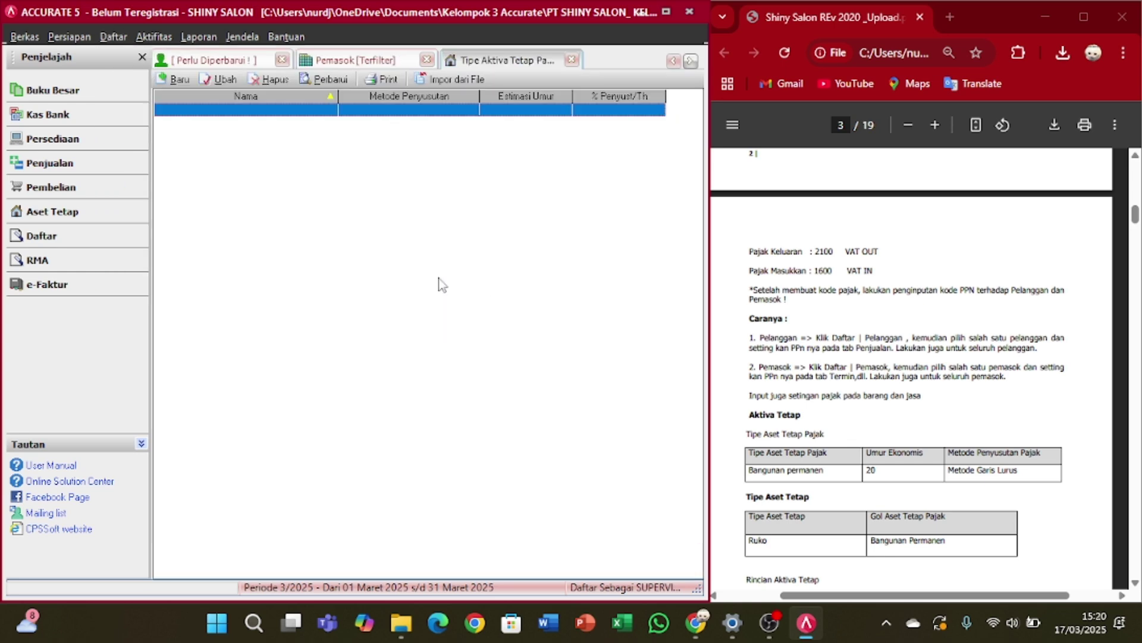
left_click(179, 79)
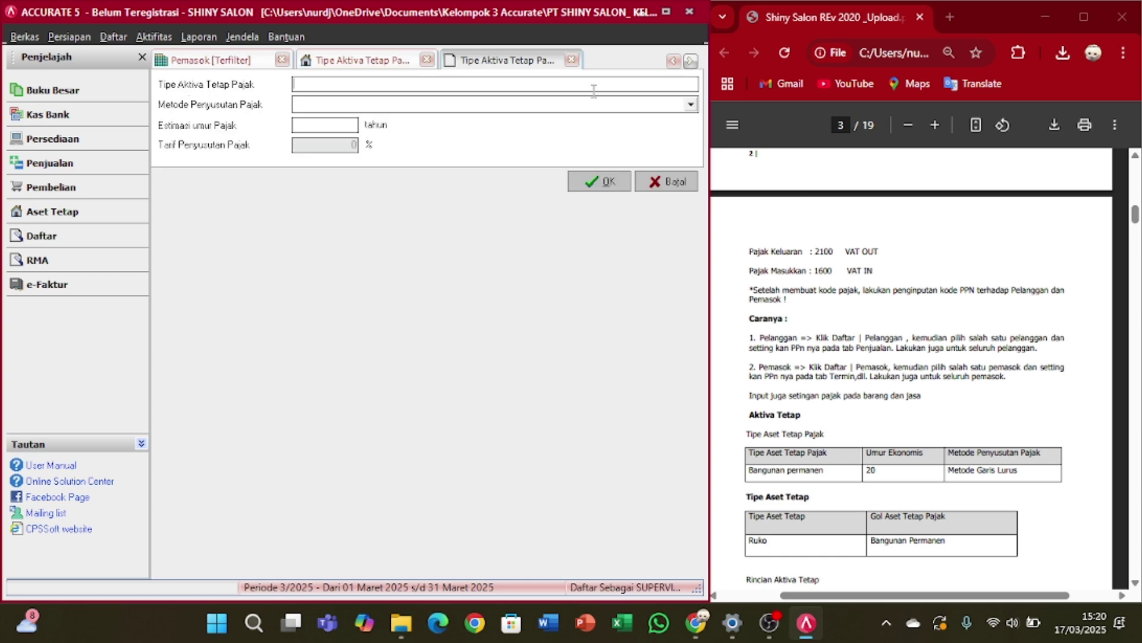
scroll(761, 284, "down", 3)
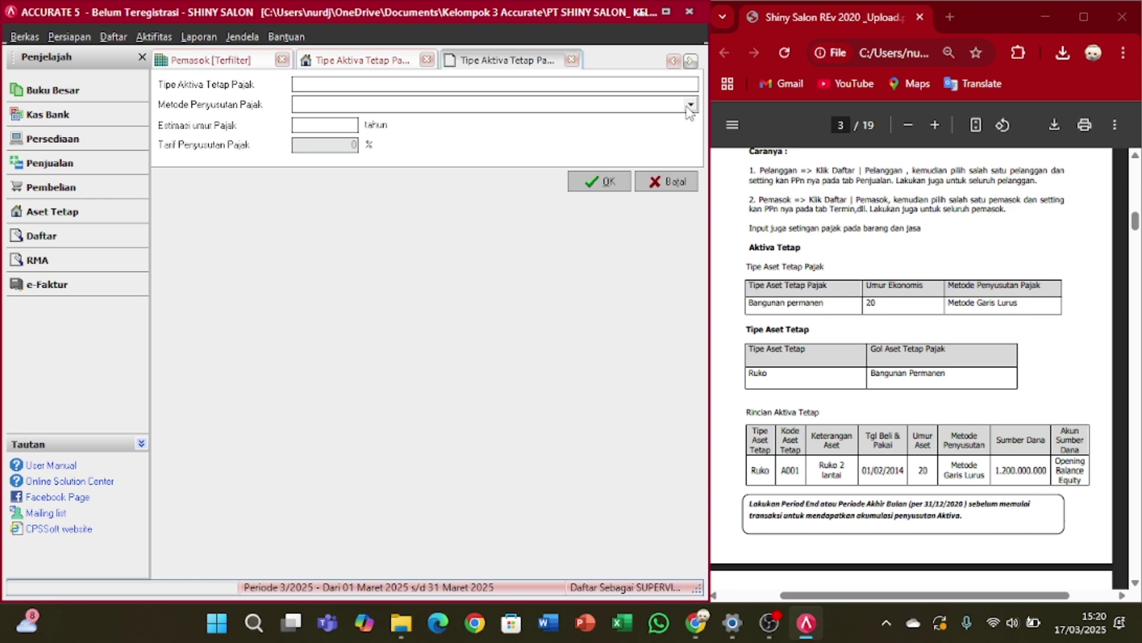
type("Bangunan Permanen")
key("Tab")
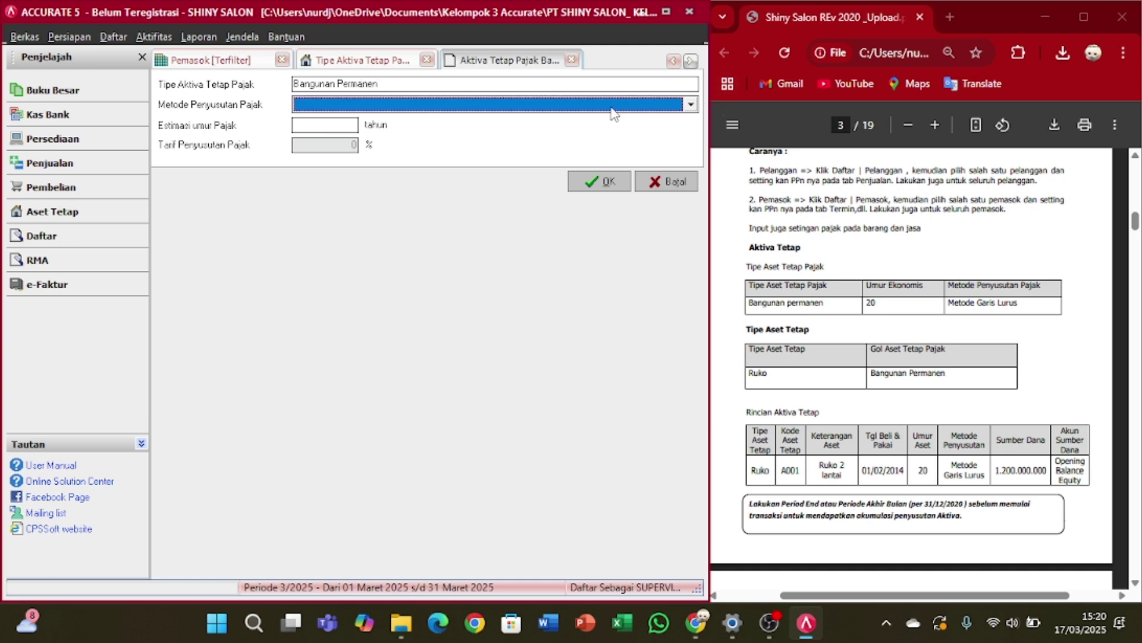
- Set the tax asset type's depreciation to Metode Garis Lurus over 20 years, save it and refresh the list
left_click(690, 105)
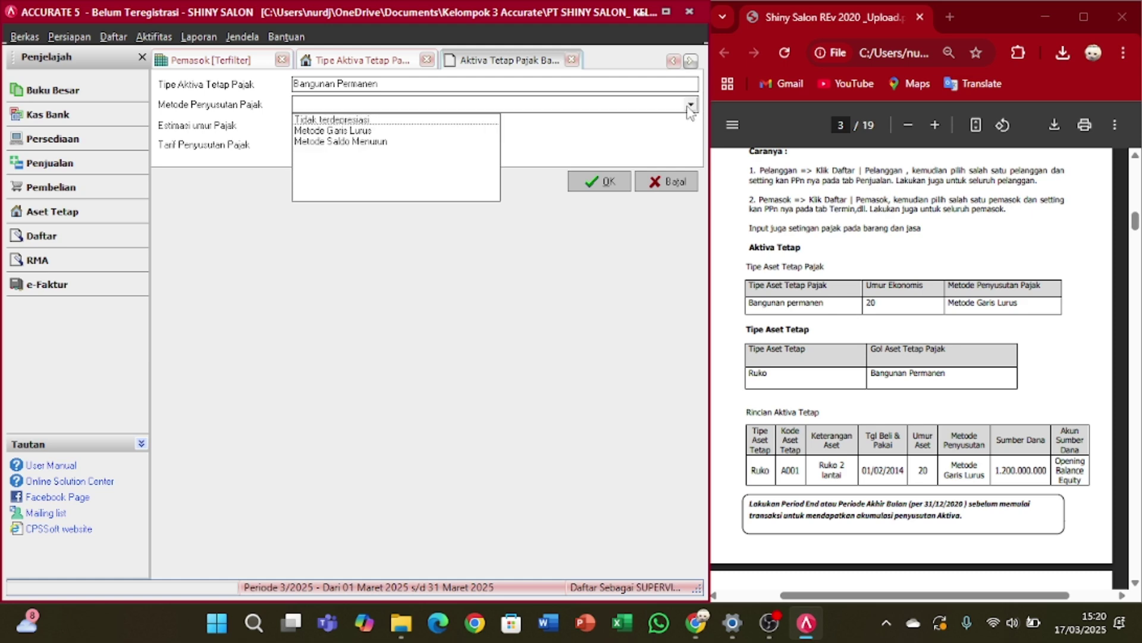
left_click(350, 131)
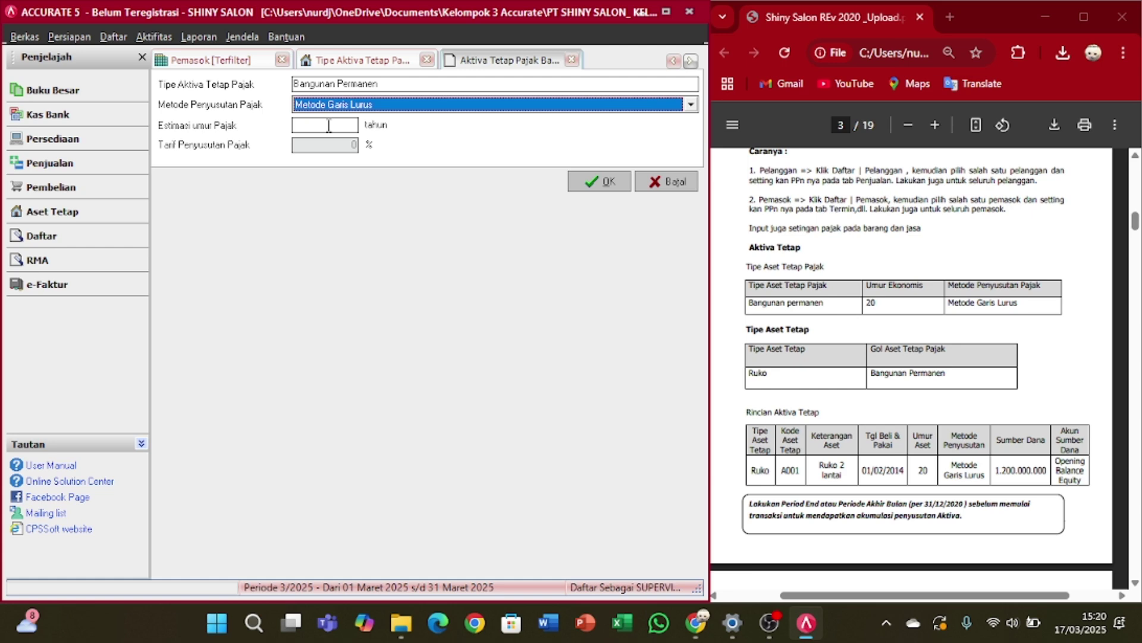
left_click(329, 125)
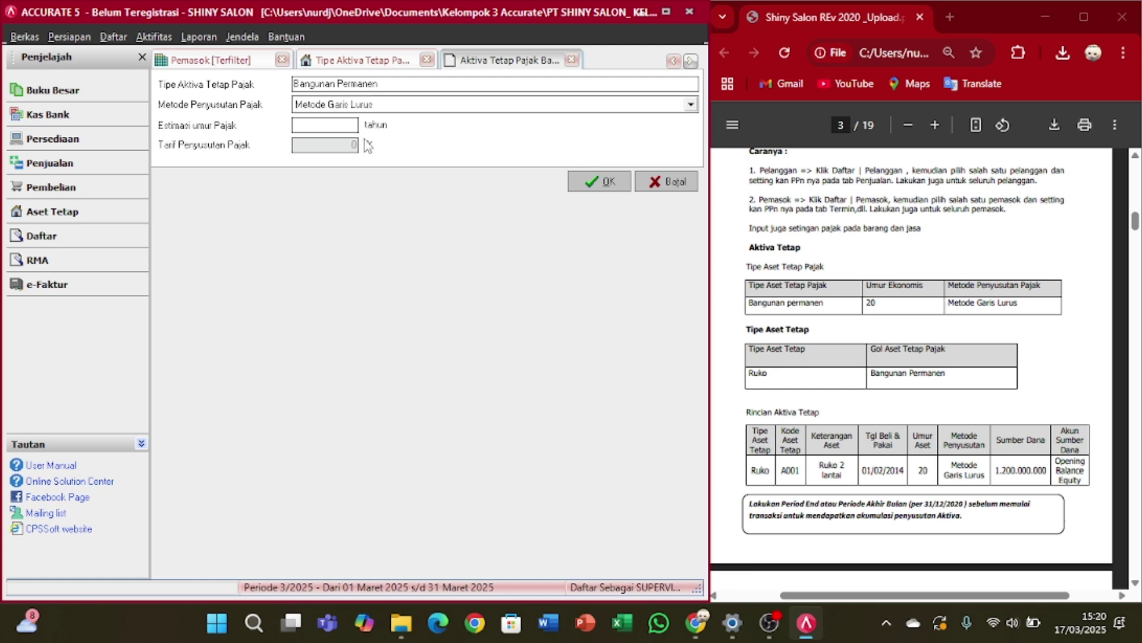
type("20")
key("Tab")
left_click(608, 182)
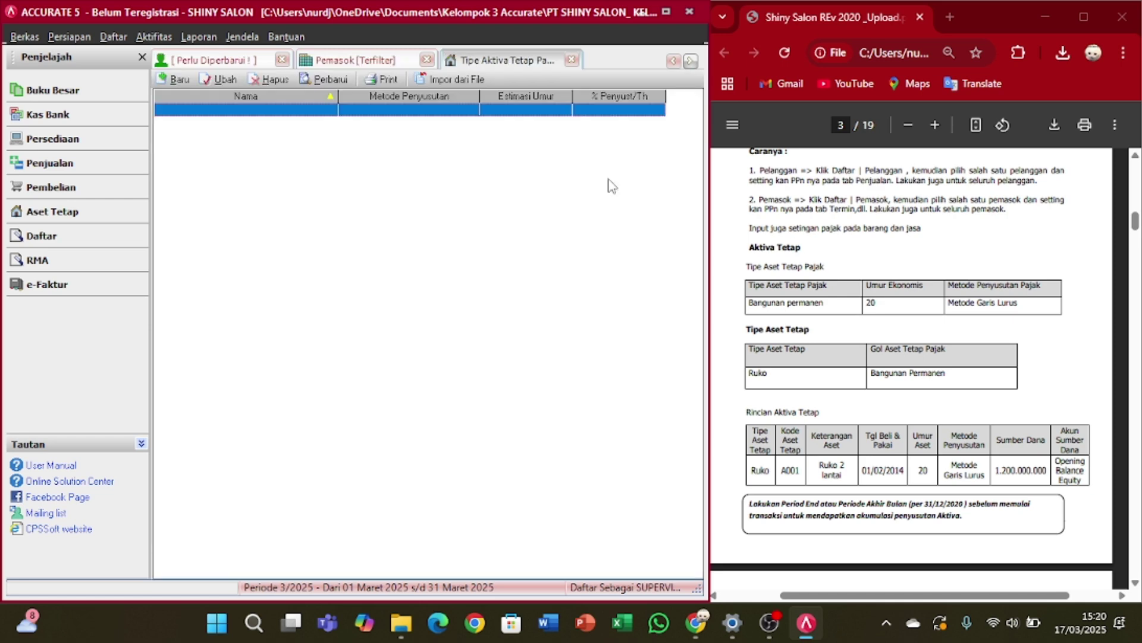
left_click(325, 81)
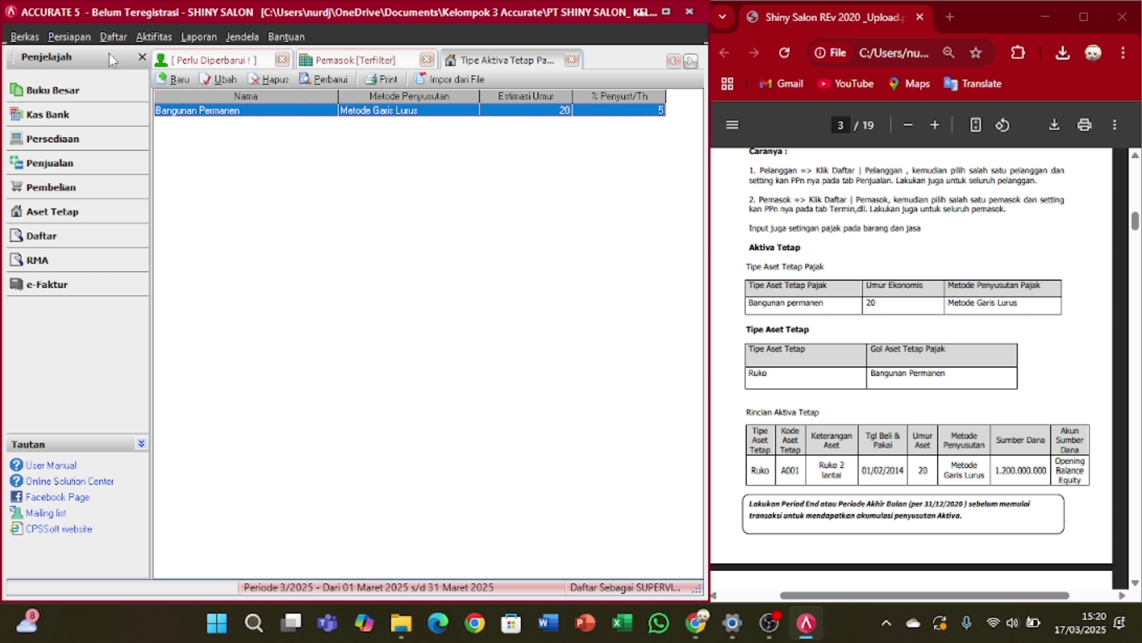
- Start a new fixed asset type (Tipe Aktiva Tetap) named RUKO
left_click(110, 38)
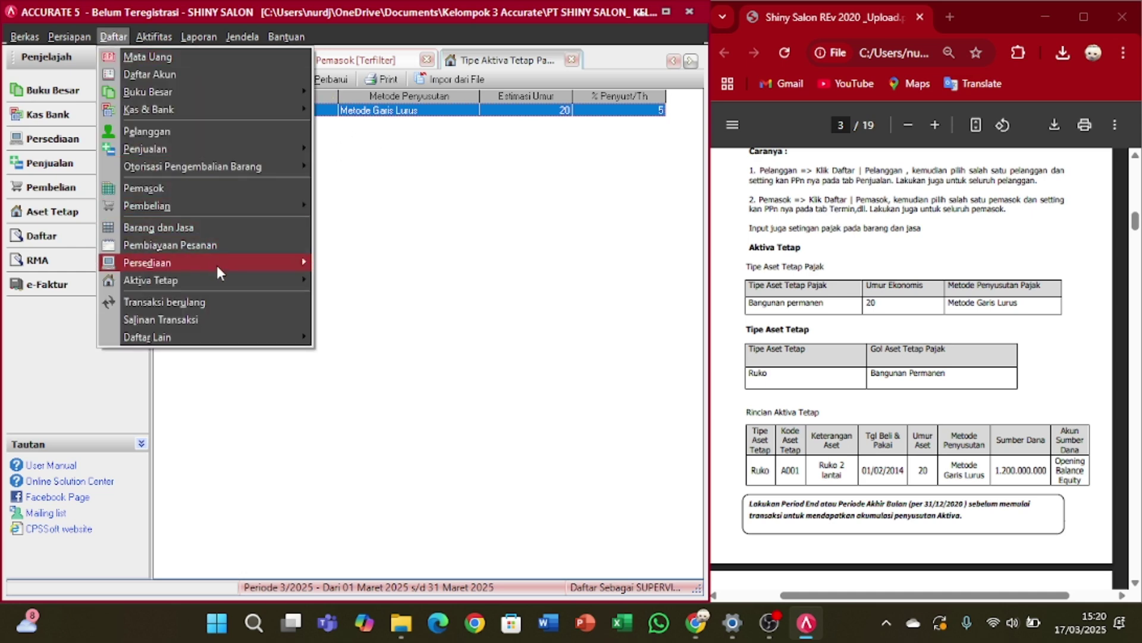
mouse_move(216, 279)
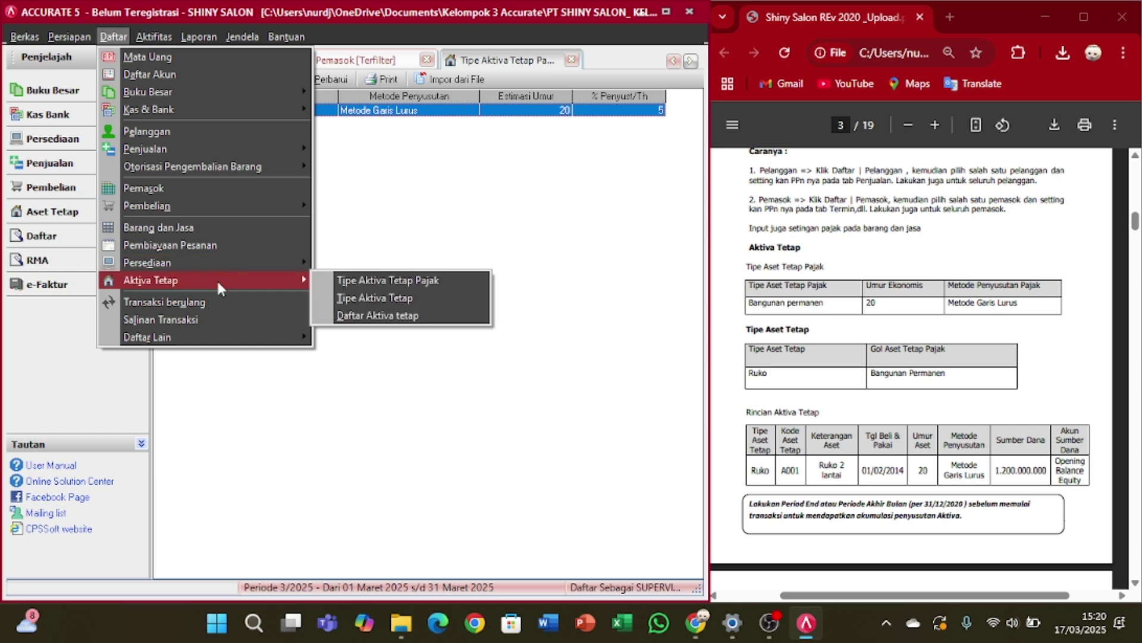
left_click(371, 296)
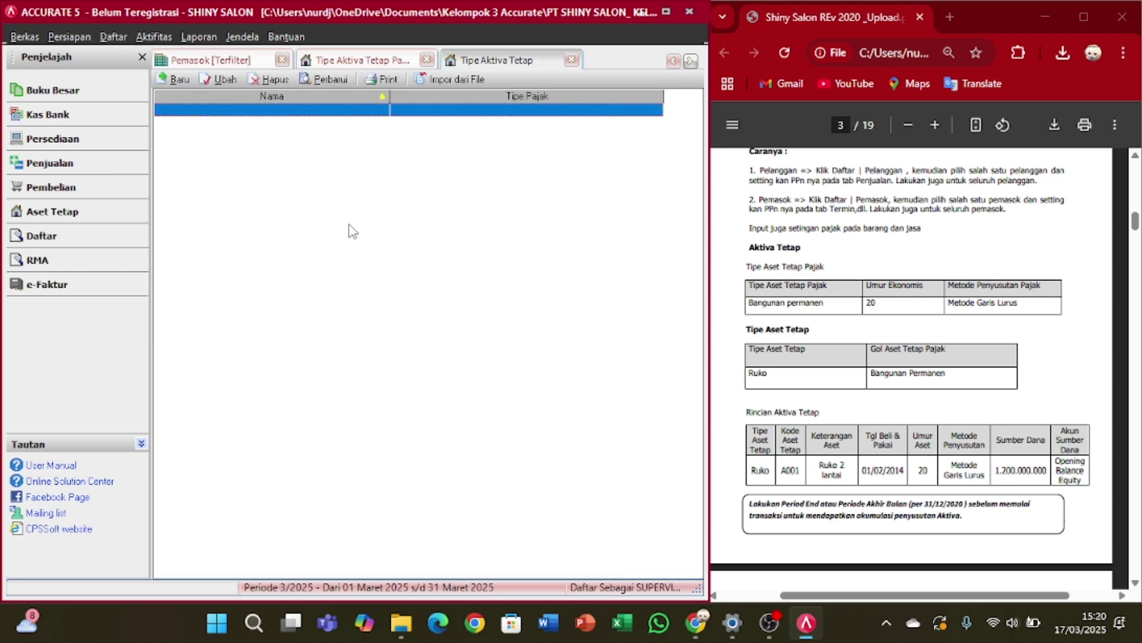
left_click(177, 81)
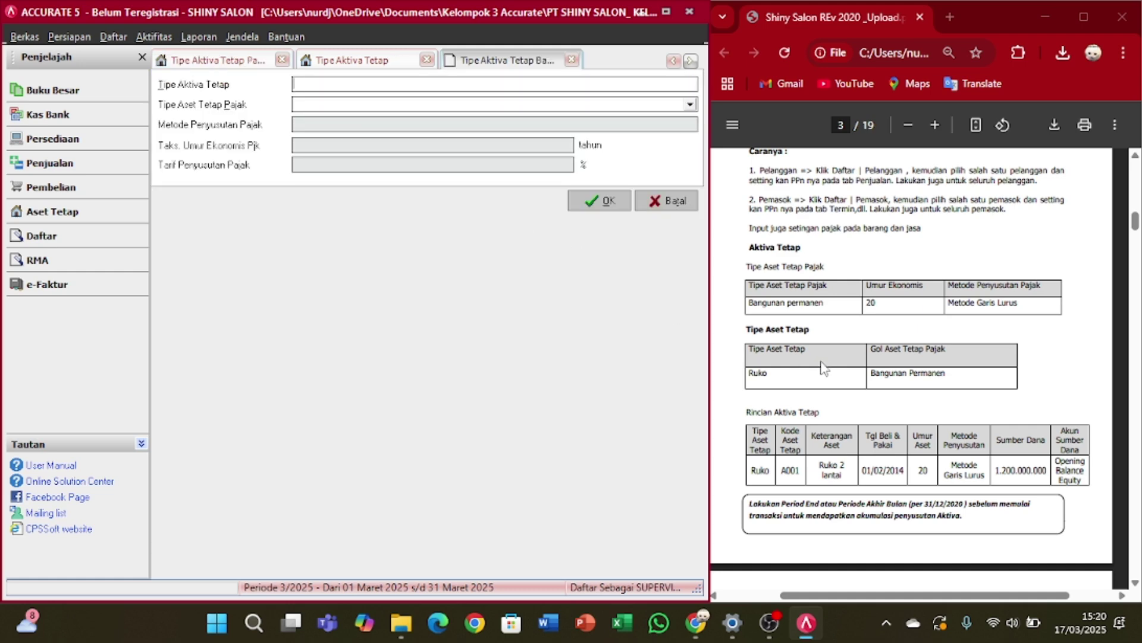
scroll(840, 366, "down", 1)
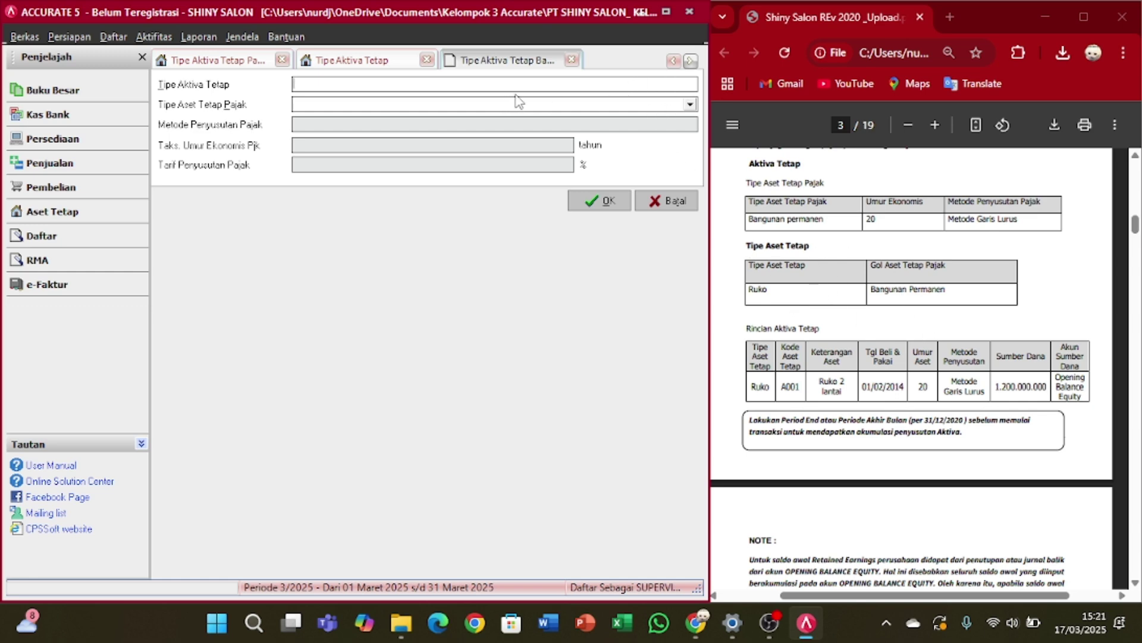
type("RUKO")
key("Tab")
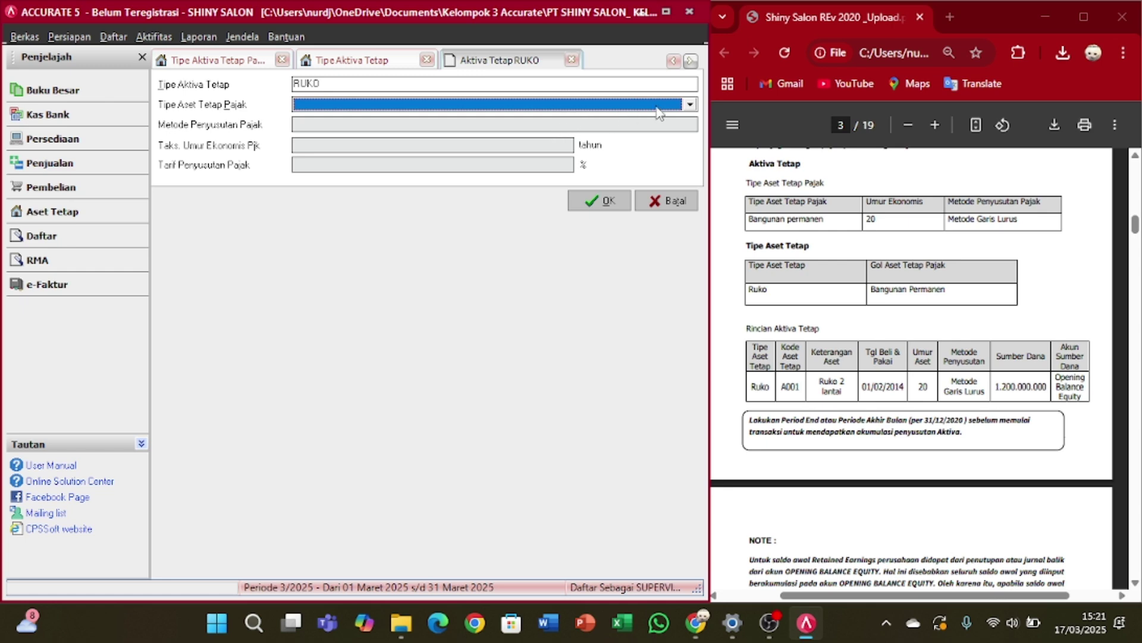
- Assign the tax asset type Bangunan Permanen to RUKO, save it and refresh the list
left_click(691, 98)
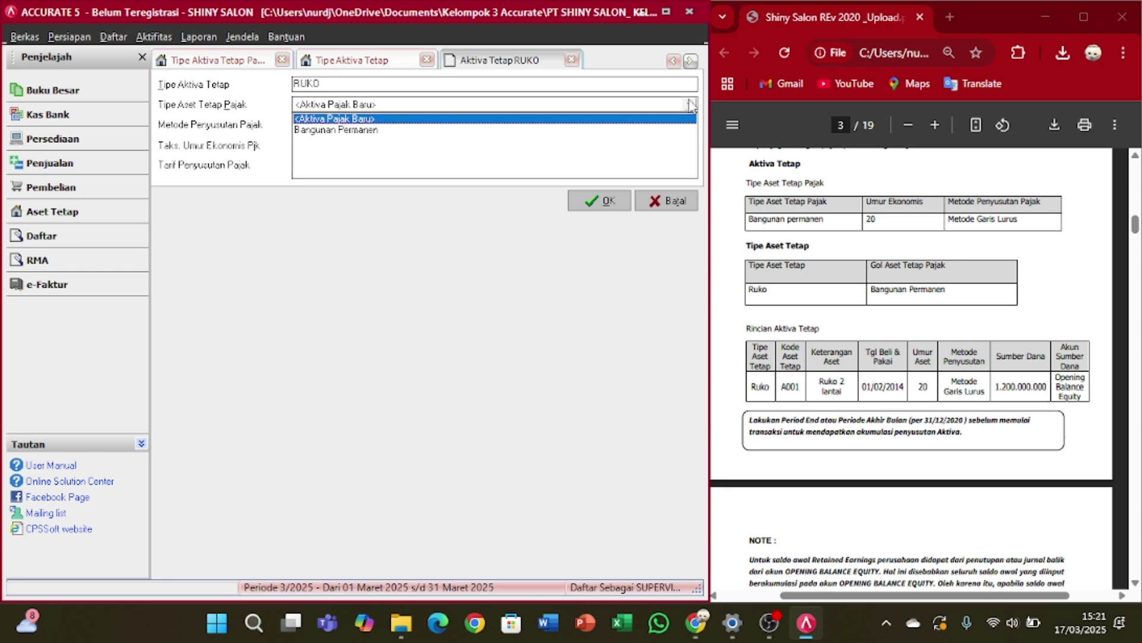
left_click(341, 131)
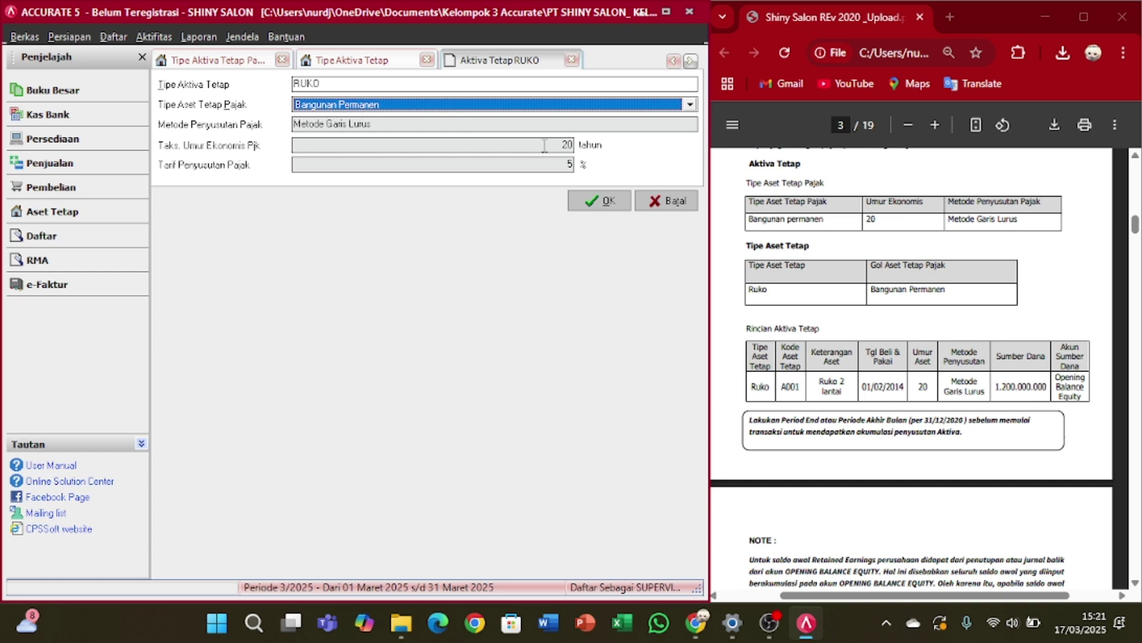
left_click(598, 203)
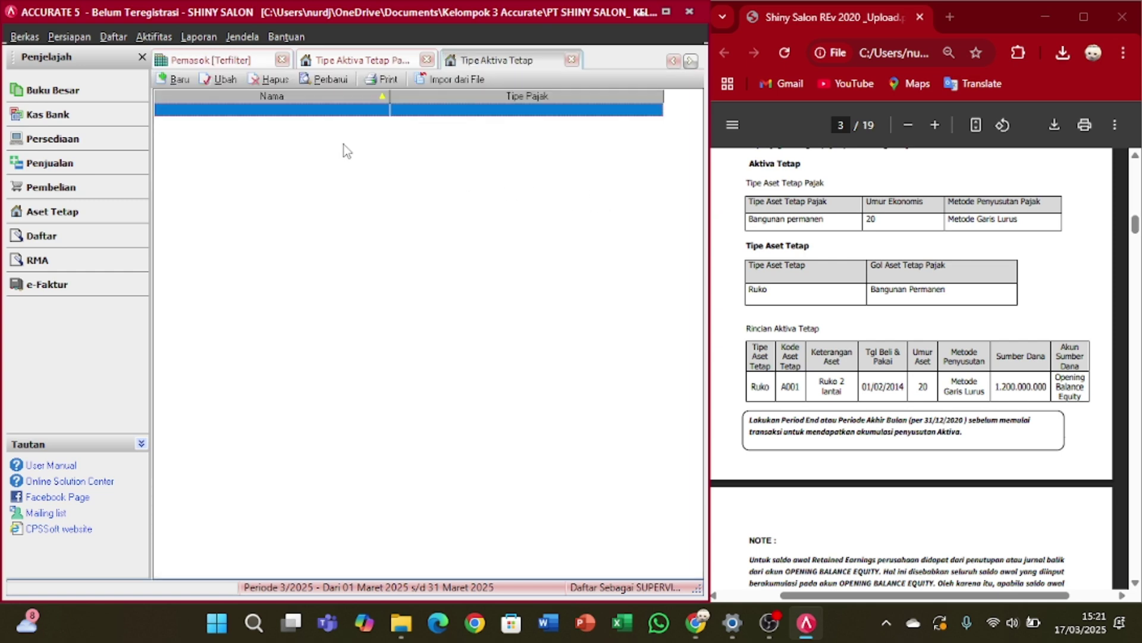
left_click(323, 78)
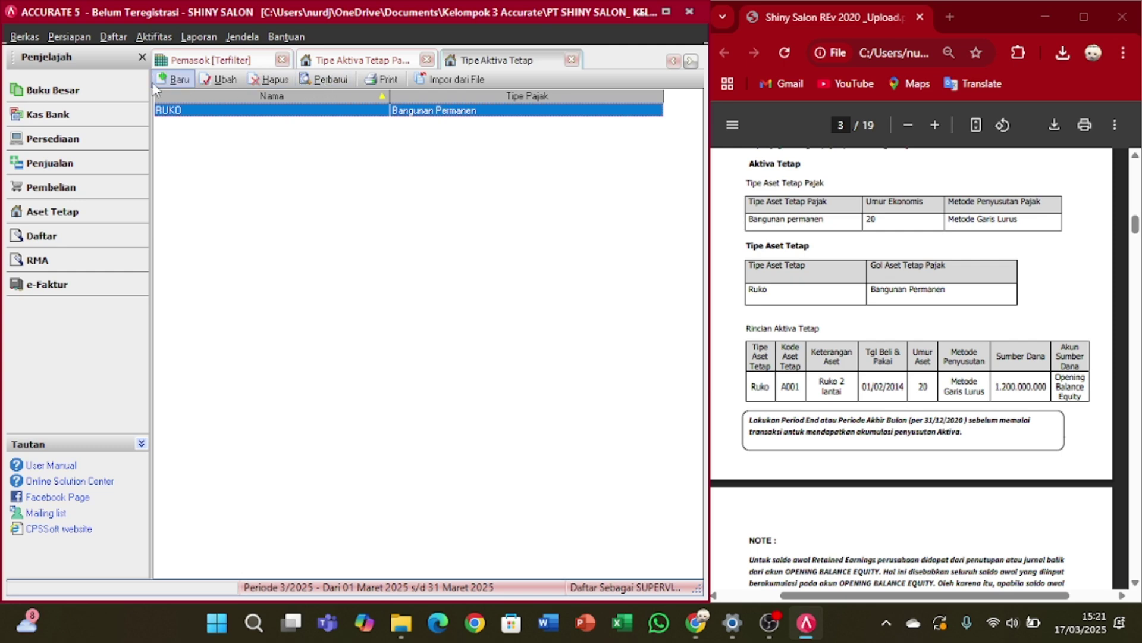
- Start a new fixed asset from the fixed asset list (Daftar Aktiva Tetap) and set its type to RUKO
left_click(111, 37)
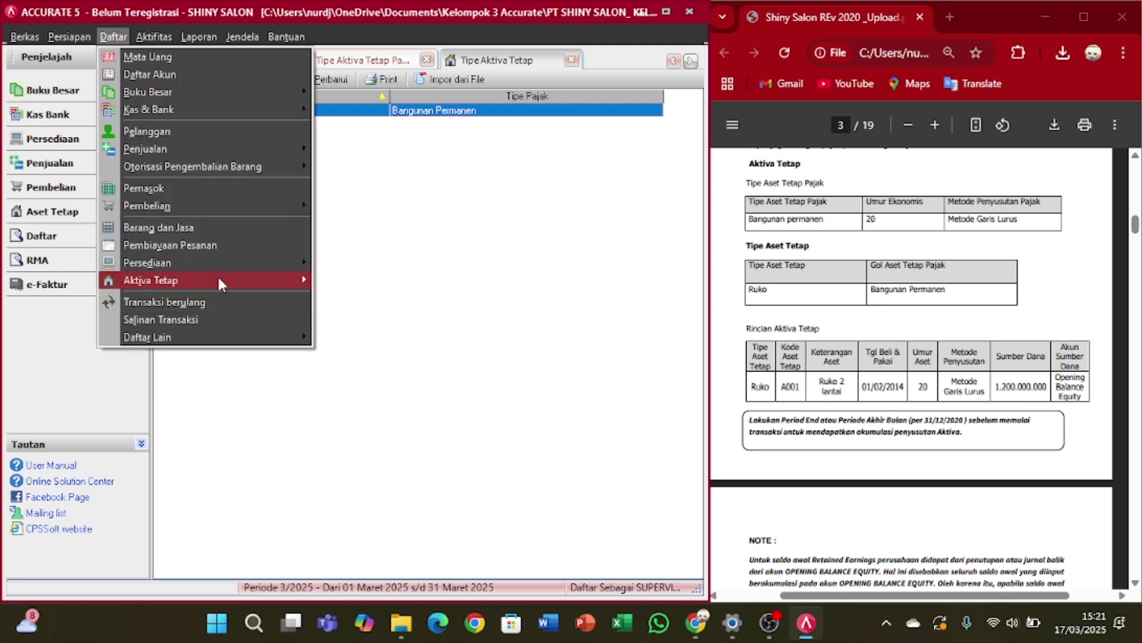
mouse_move(220, 277)
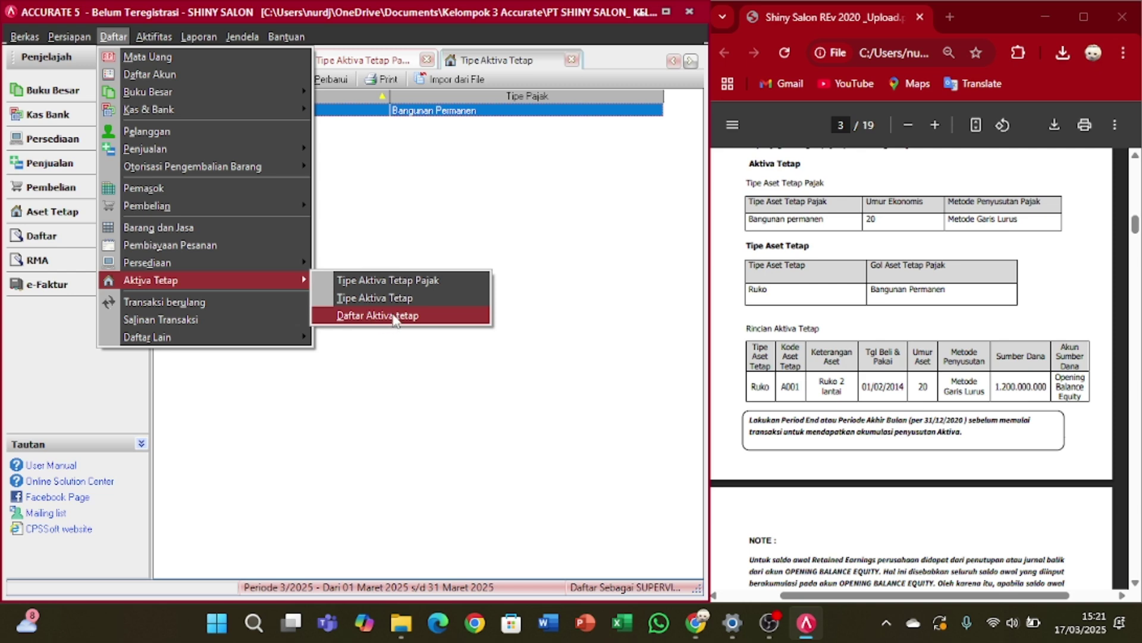
left_click(395, 317)
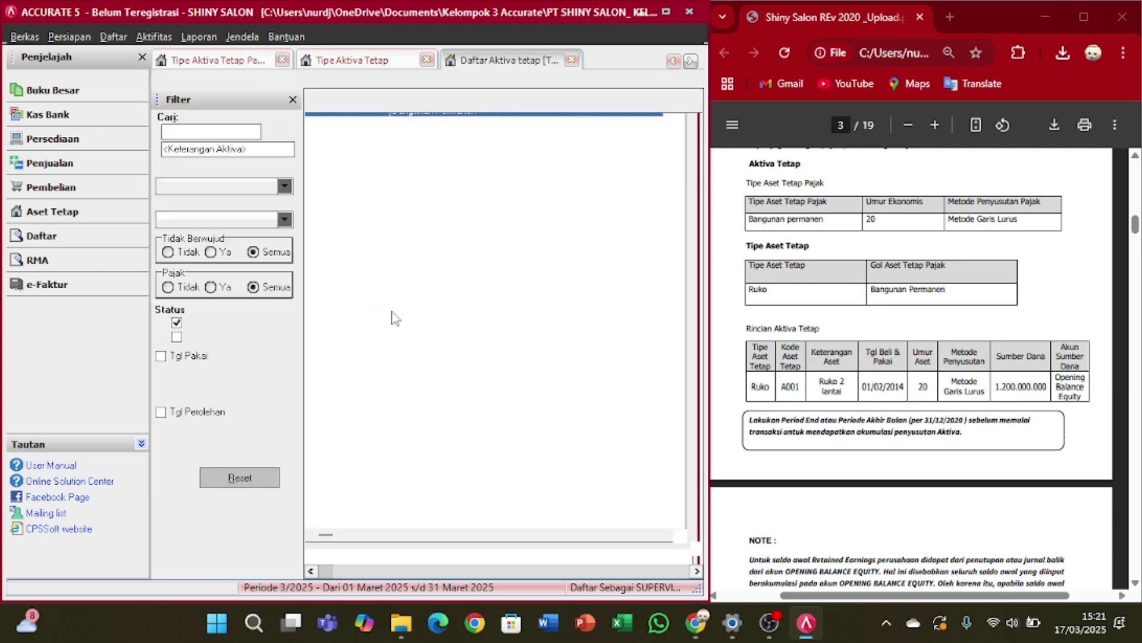
scroll(874, 250, "down", 1)
scroll(874, 250, "down", 3)
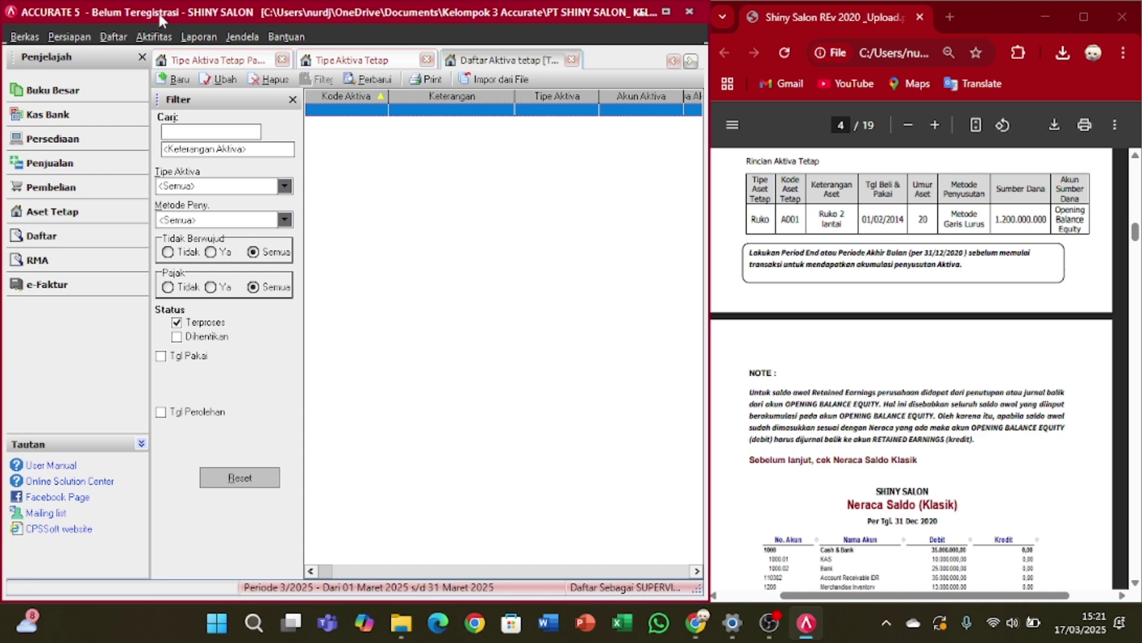
left_click(176, 79)
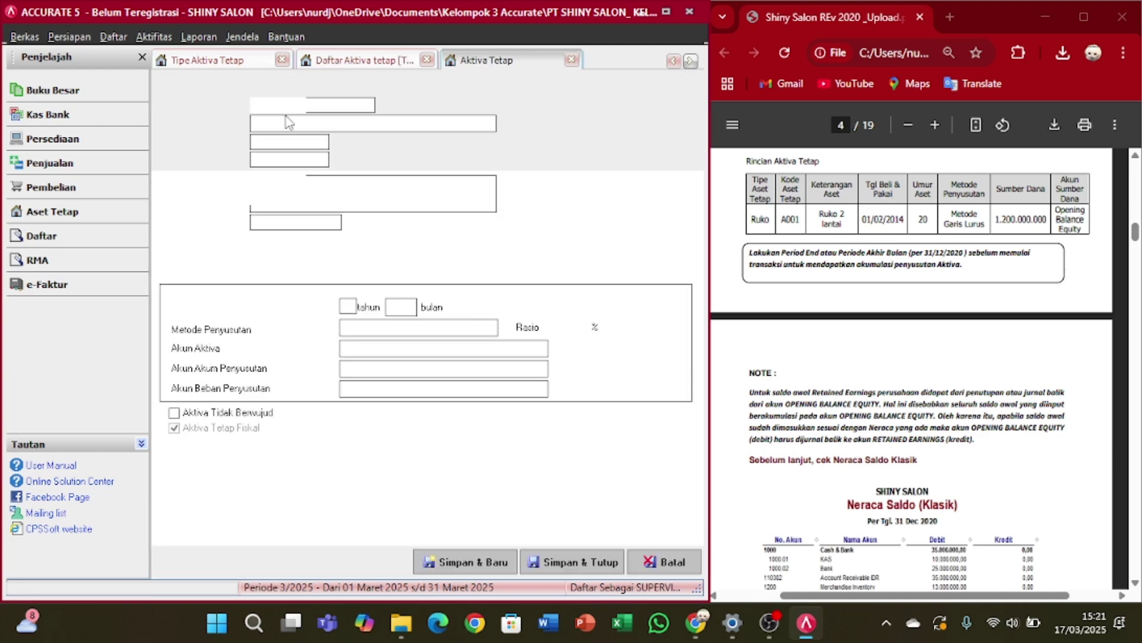
left_click(309, 125)
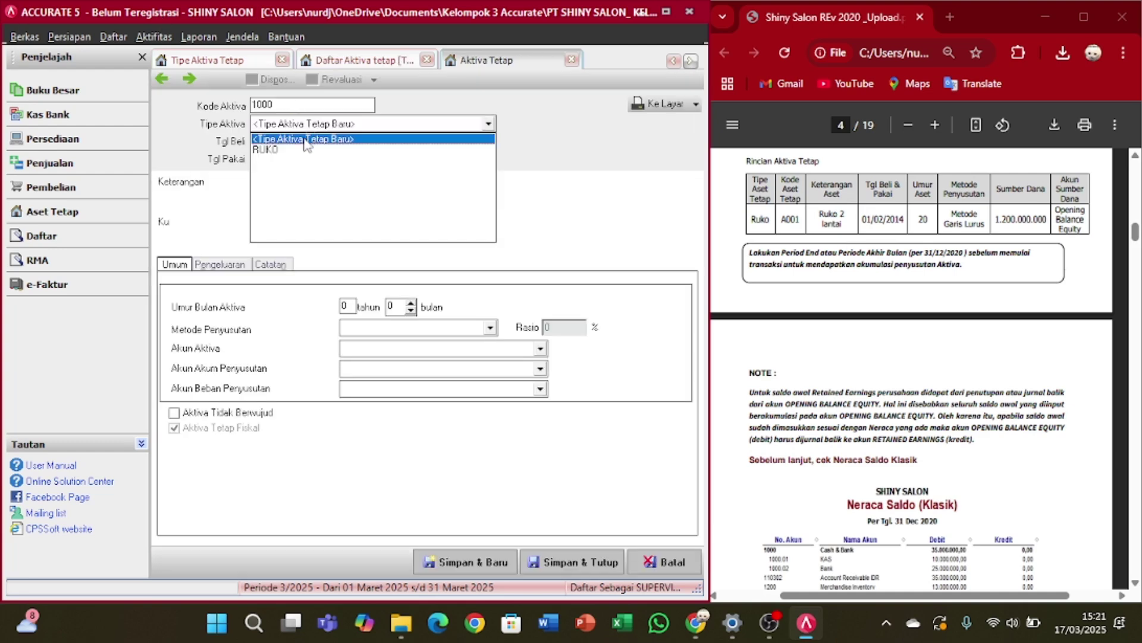
left_click(265, 149)
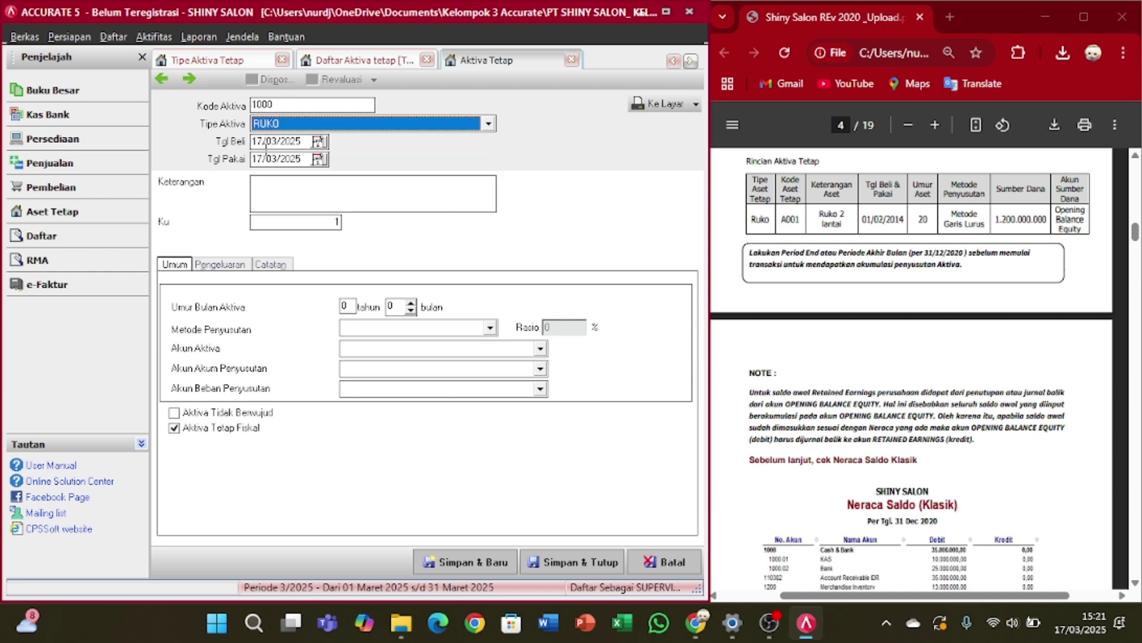
- Set the new asset's code (Kode Aktiva) to A001
left_click(300, 106)
scroll(827, 265, "up", 2)
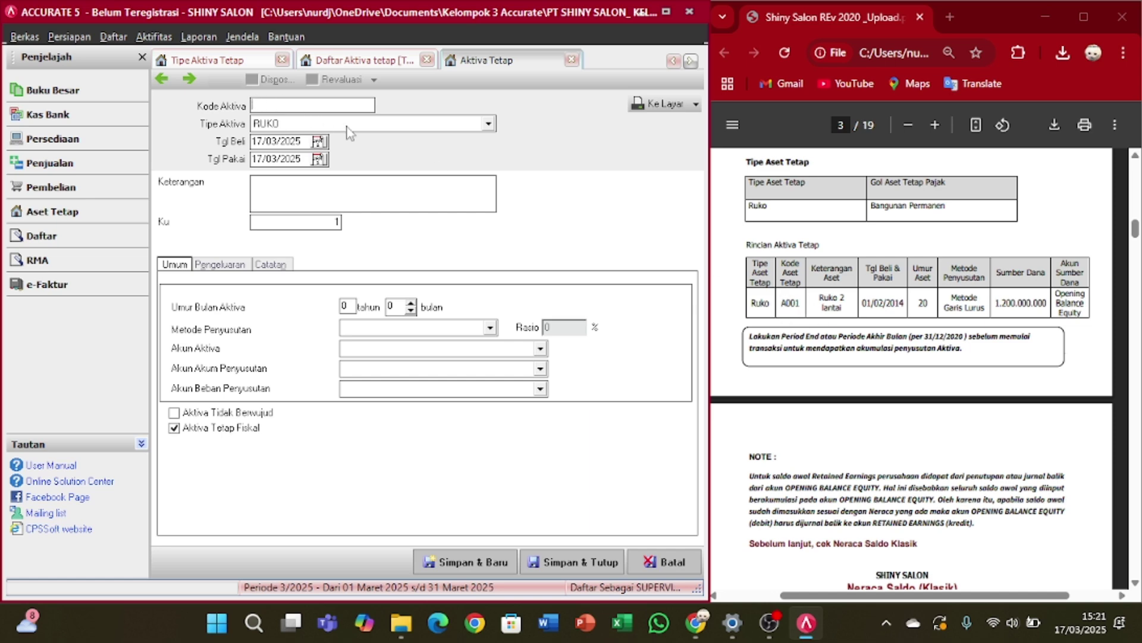
type("A001")
key("Tab")
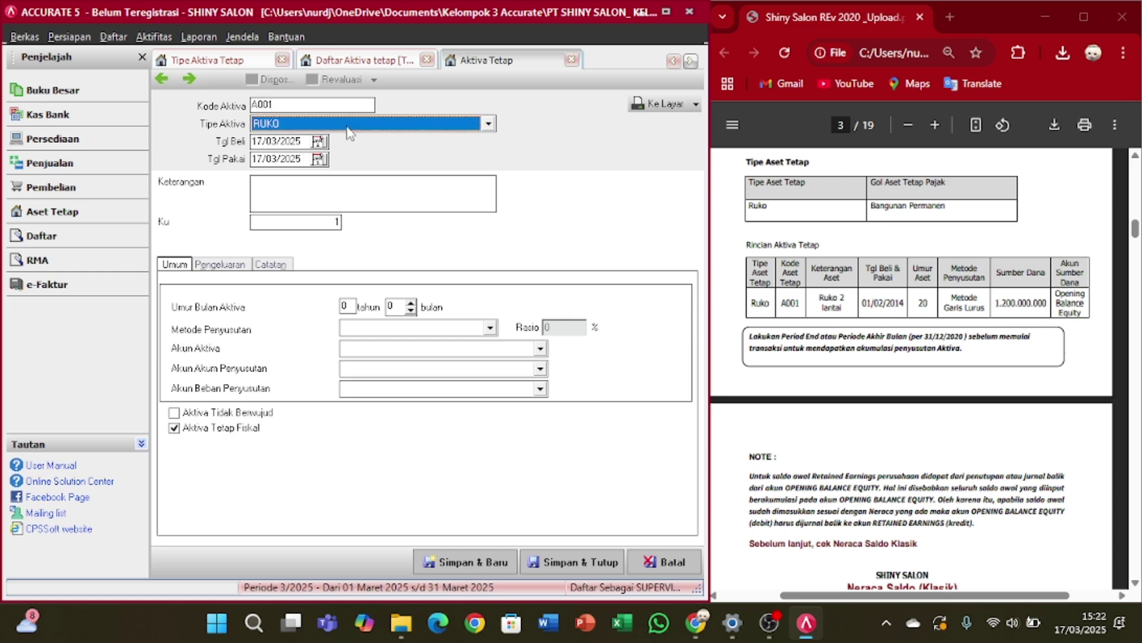
key("Tab")
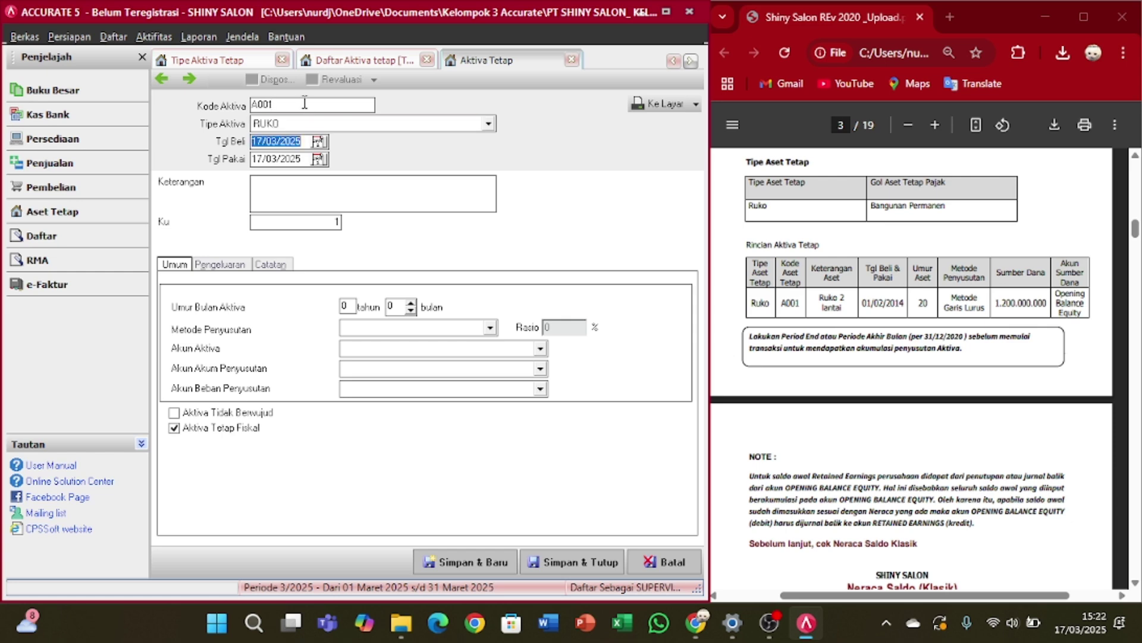
- Set the asset's purchase date (Tgl Beli) to 01/02/2014
left_click(305, 141)
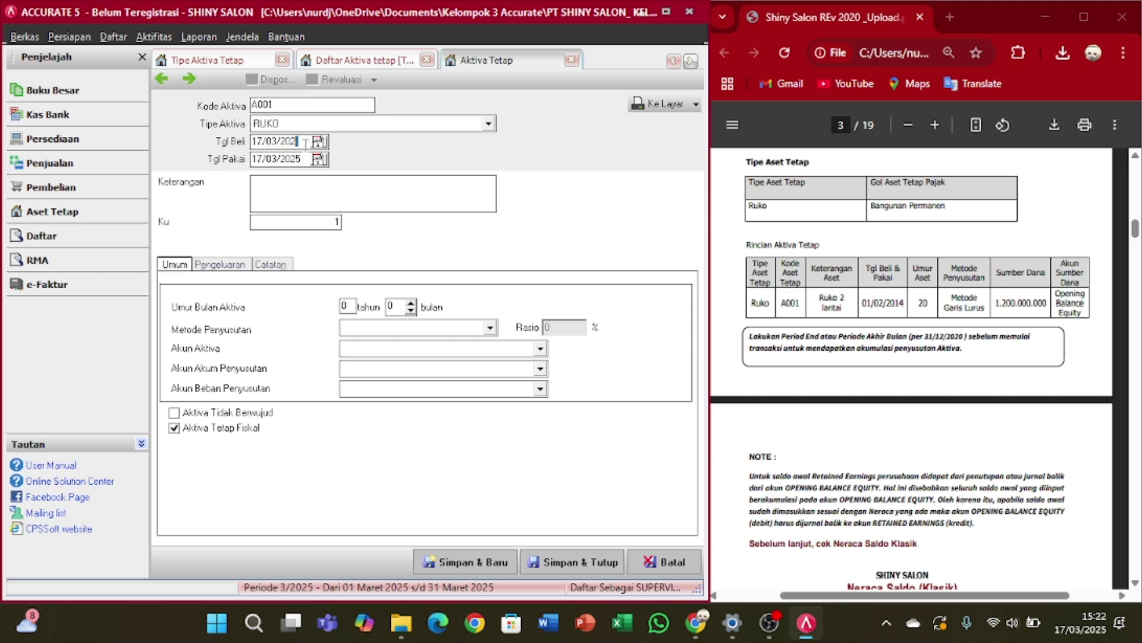
key("BackSpace")
key("BackSpace")
key("BackSpace")
key("BackSpace")
key("BackSpace")
key("BackSpace")
key("BackSpace")
type("01")
key("Right")
key("Right")
key("BackSpace")
key("BackSpace")
type("02/2")
key("Tab")
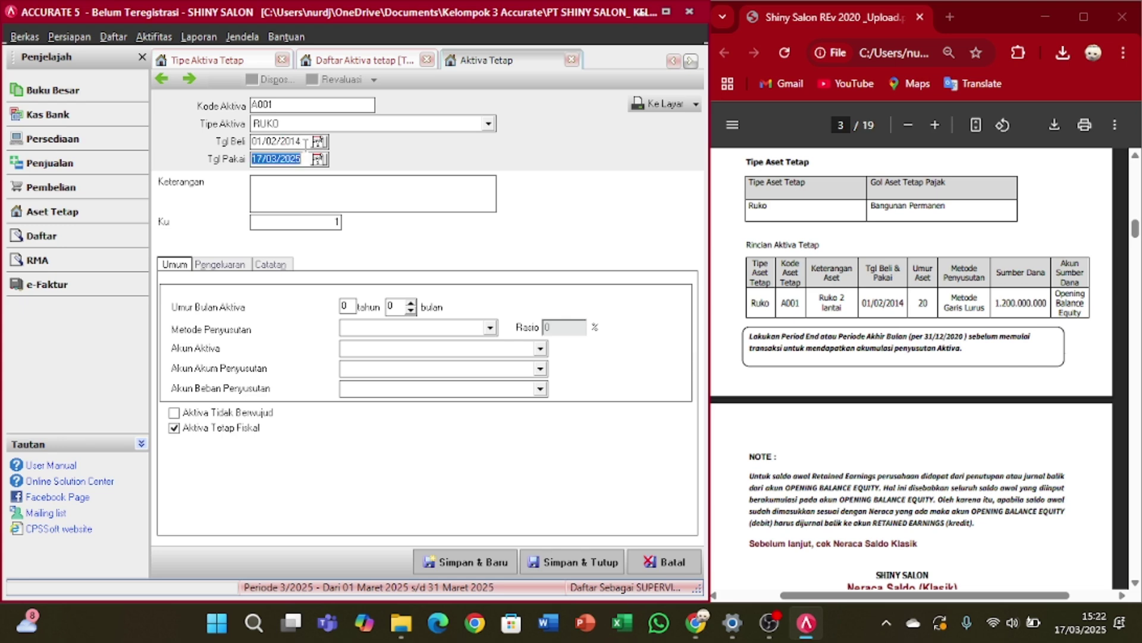
- Set the asset's date of use (Tgl Pakai) to 01/02/2014
key("BackSpace")
type("01/")
type("12/")
type("201")
key("BackSpace")
key("BackSpace")
key("BackSpace")
key("BackSpace")
key("BackSpace")
type("02/2014")
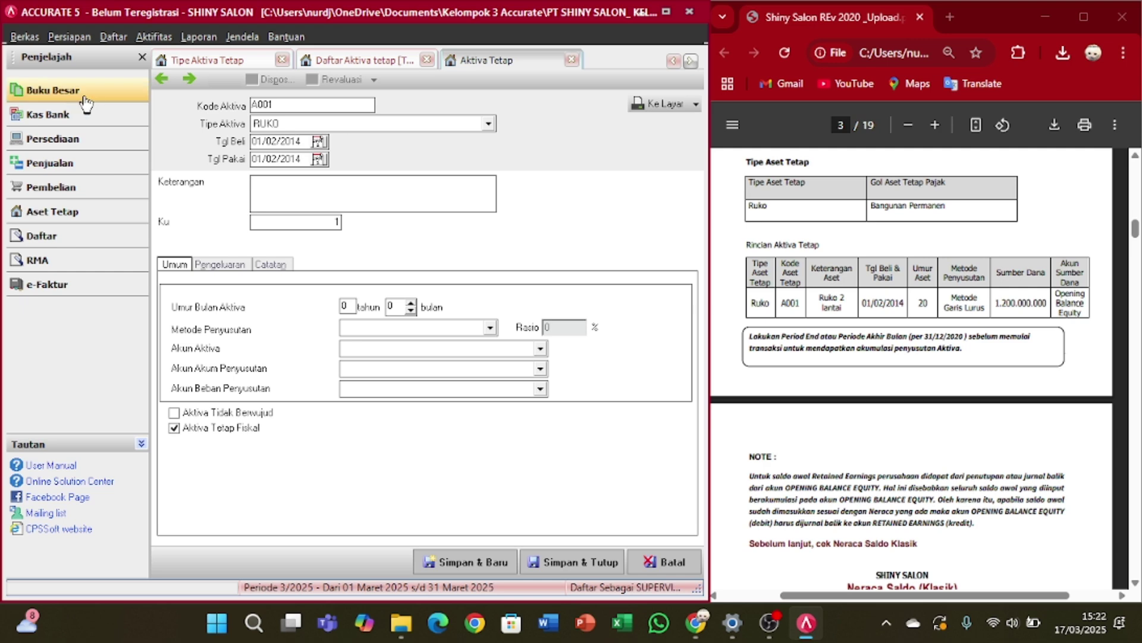
- Enter Ruko 2 Lantai as the asset's description (Keterangan)
scroll(950, 384, "down", 1)
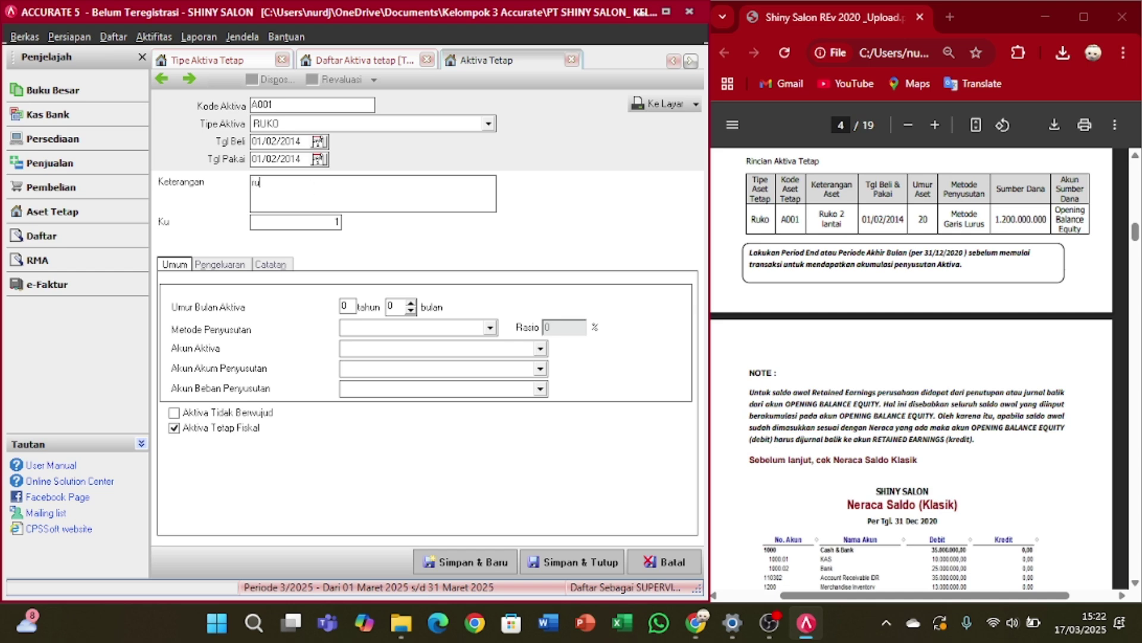
key("BackSpace")
key("BackSpace")
key("BackSpace")
key("BackSpace")
type("Ruk")
- Set the asset's life to 20 years and its depreciation method to Metode Garis Lurus
left_click(350, 305)
type("20")
key("Tab")
key("Tab")
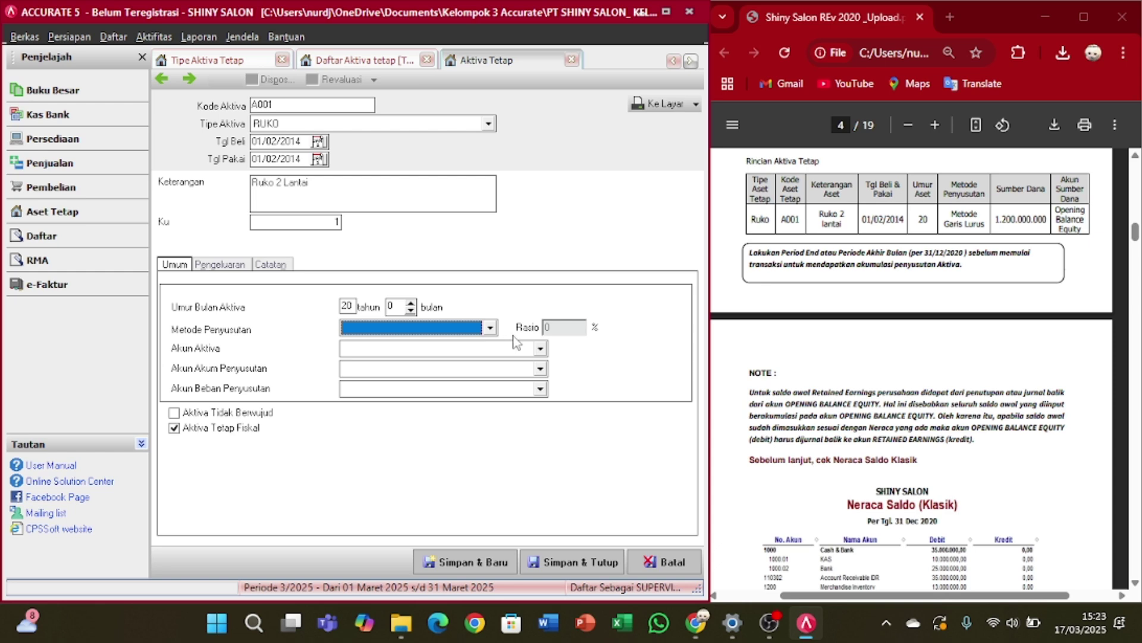
left_click(489, 328)
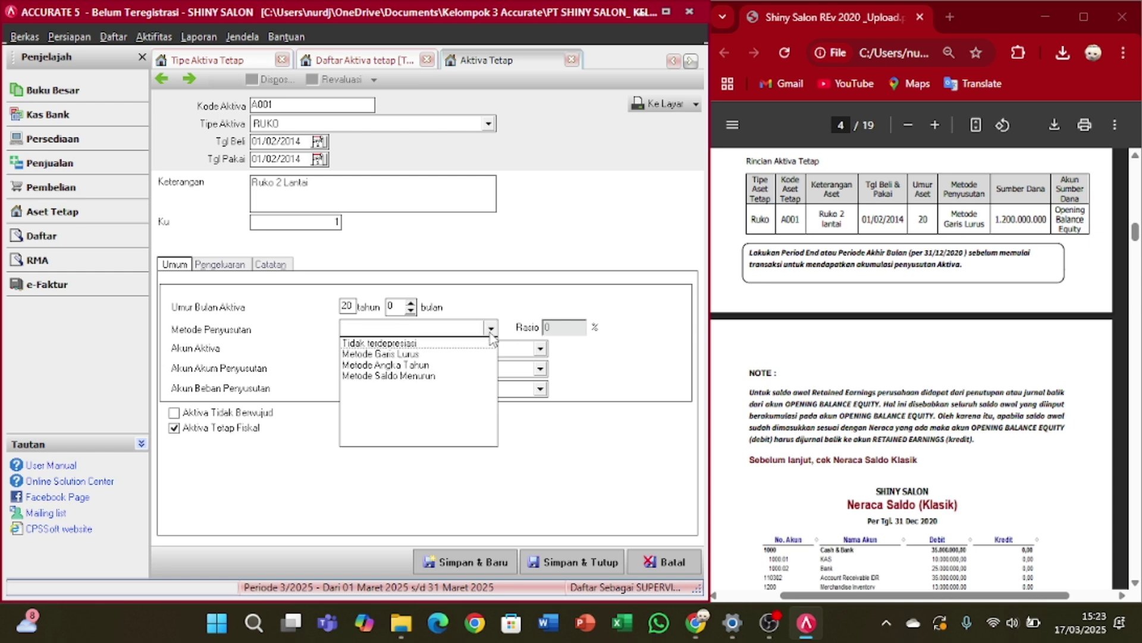
left_click(417, 355)
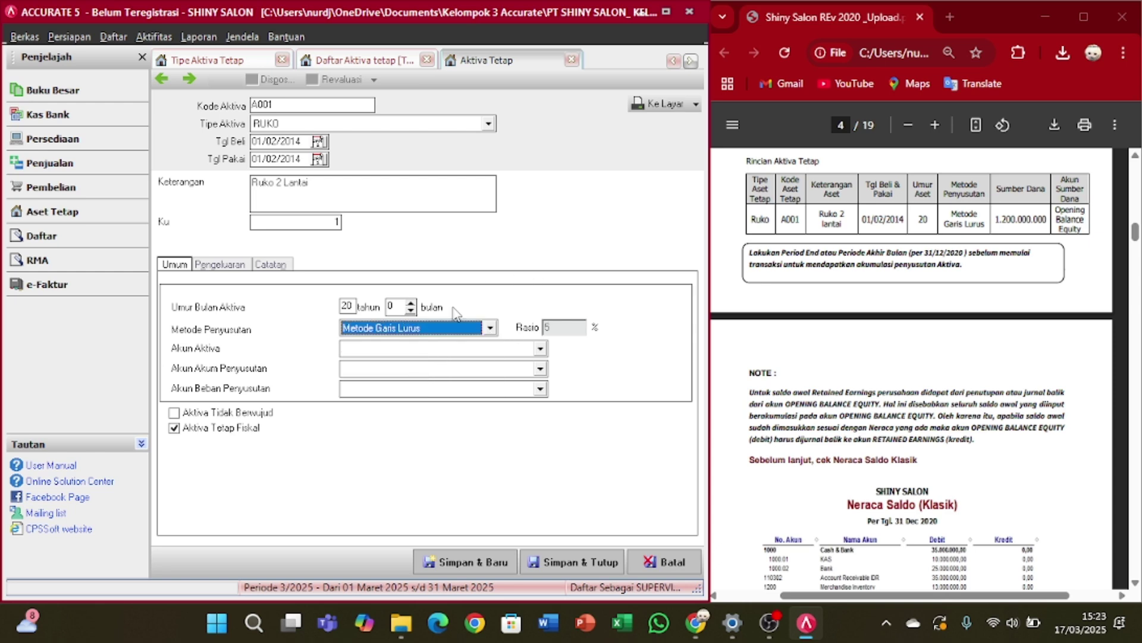
- Assign Gedung as the asset account and Akumulasi Penyusutan Gedung as the accumulated depreciation account
left_click(540, 348)
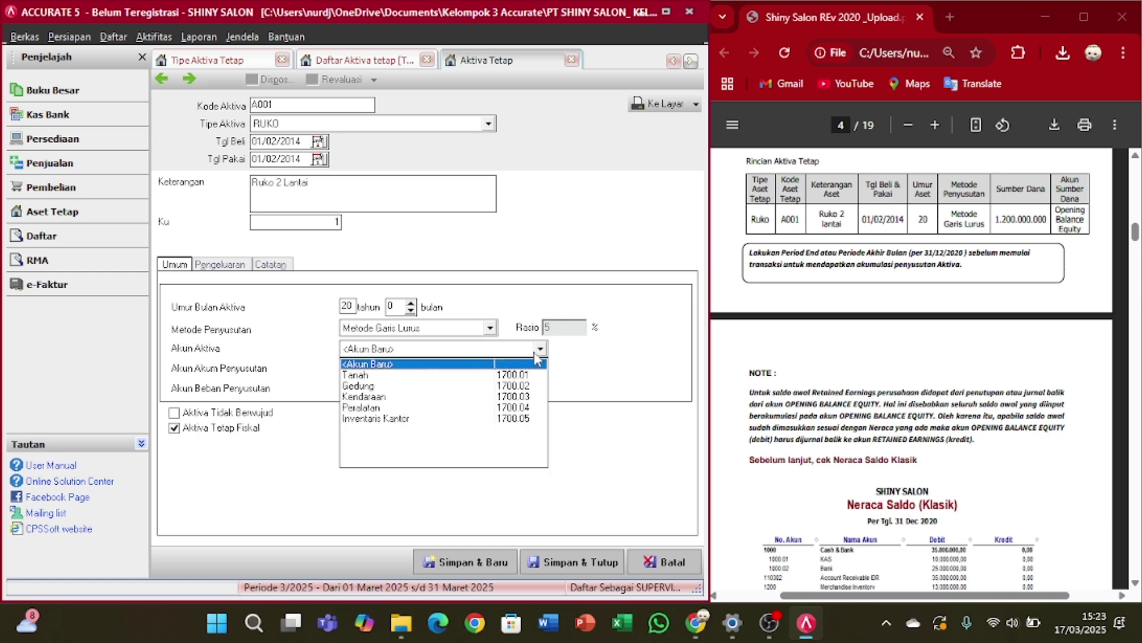
left_click(360, 385)
left_click(496, 369)
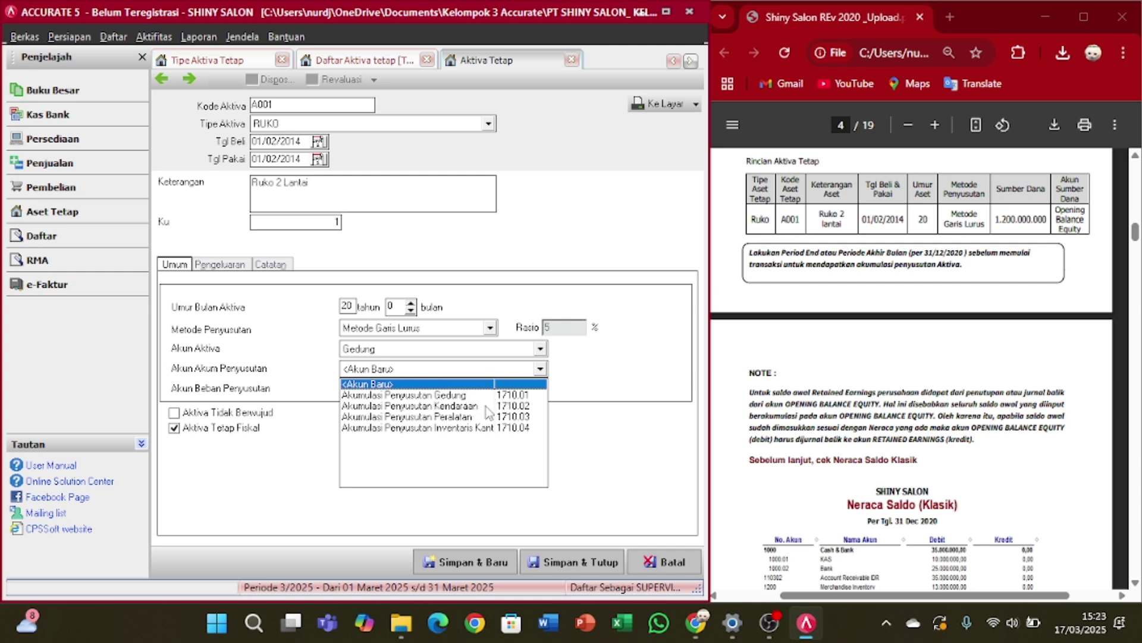
left_click(464, 396)
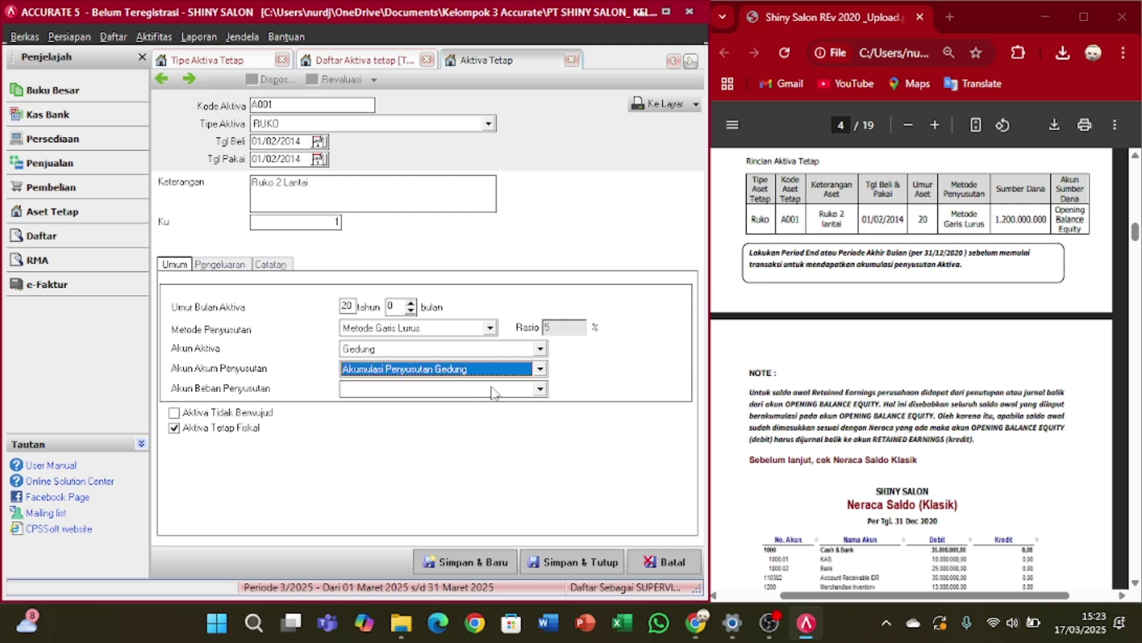
- Assign Biaya Penyusutan Gedung as the asset's depreciation expense account (Akun Beban Penyusutan)
left_click(493, 392)
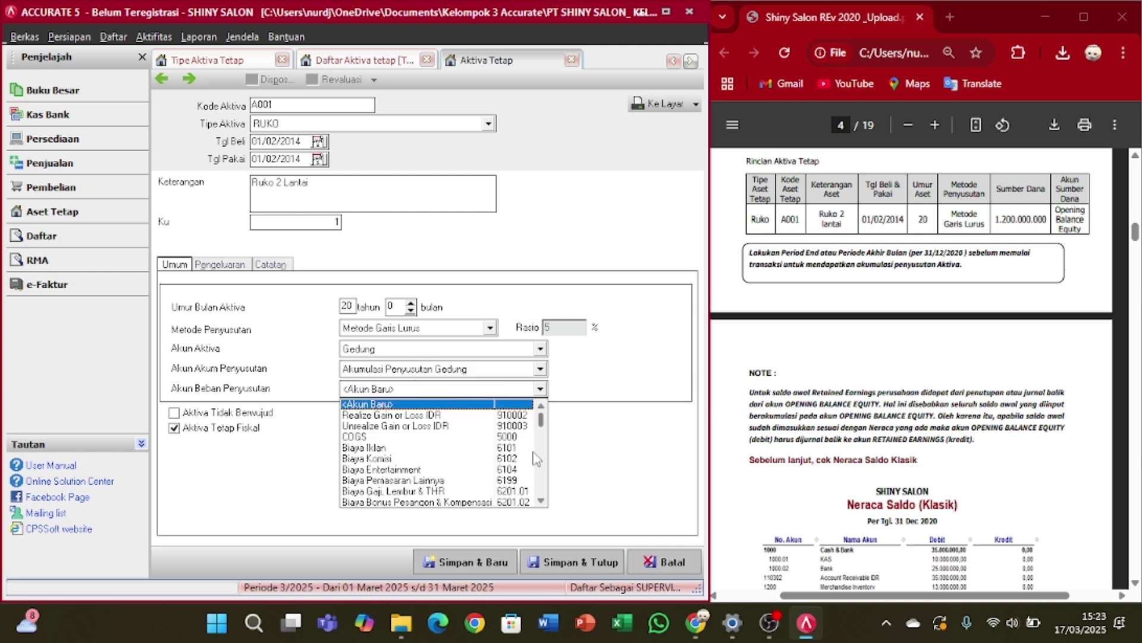
left_click(540, 502)
left_click(541, 501)
left_click(541, 502)
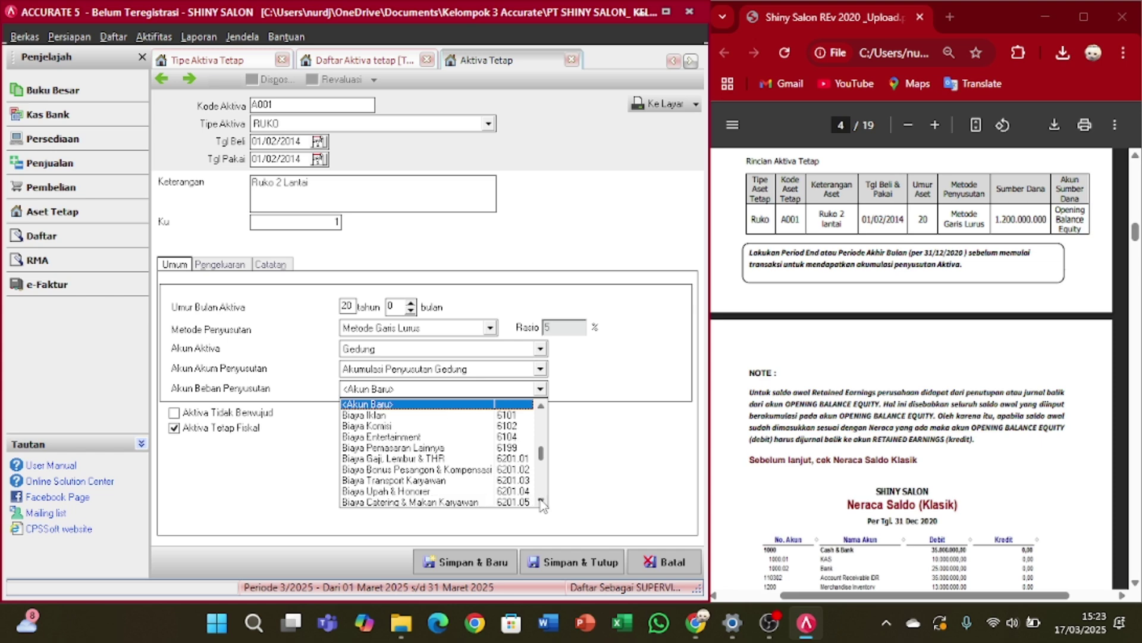
left_click(541, 501)
left_click(540, 501)
left_click(541, 502)
left_click(541, 501)
left_click(541, 501)
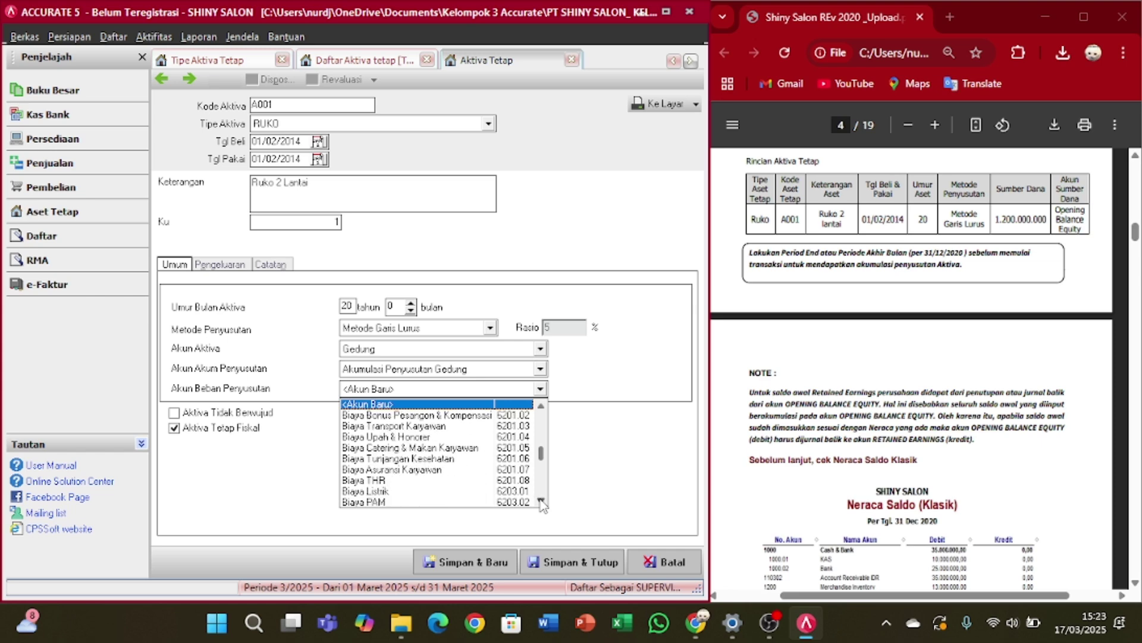
left_click(540, 501)
left_click(541, 502)
left_click(541, 502)
left_click(541, 501)
left_click(541, 501)
left_click(541, 502)
left_click(541, 502)
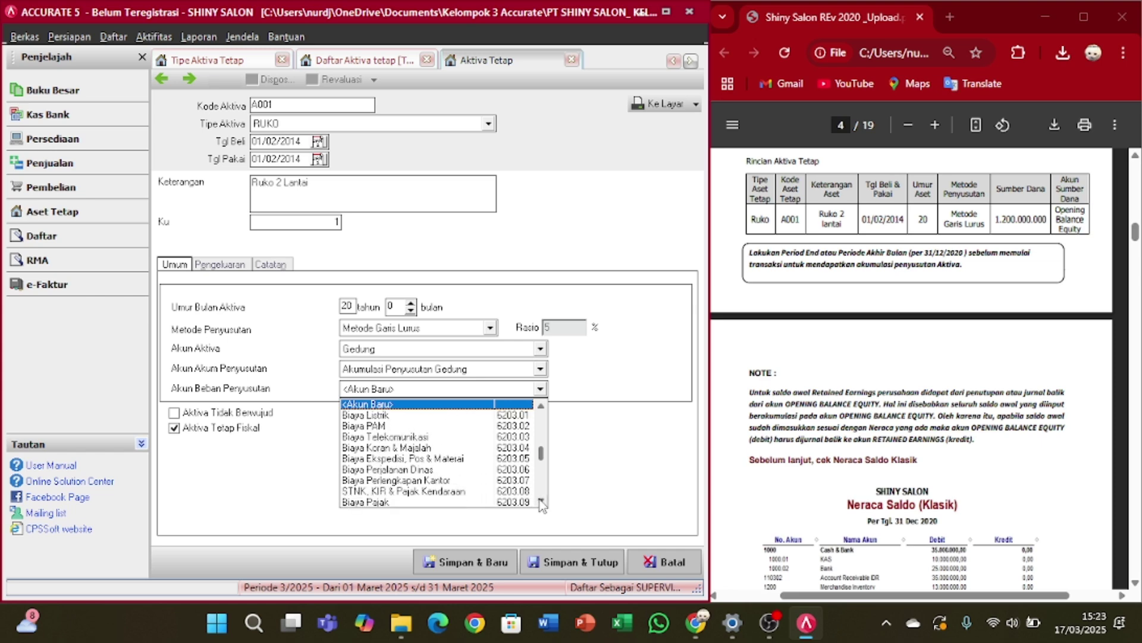
left_click(541, 501)
left_click(541, 501)
left_click(541, 502)
left_click(541, 501)
left_click(541, 502)
left_click(541, 502)
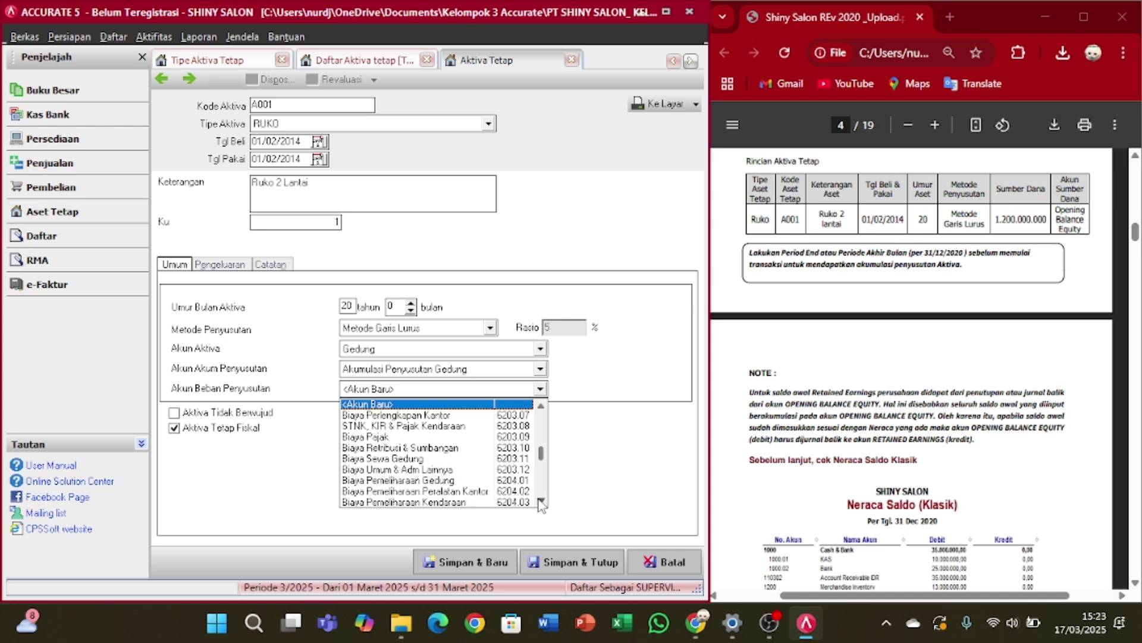
left_click(541, 501)
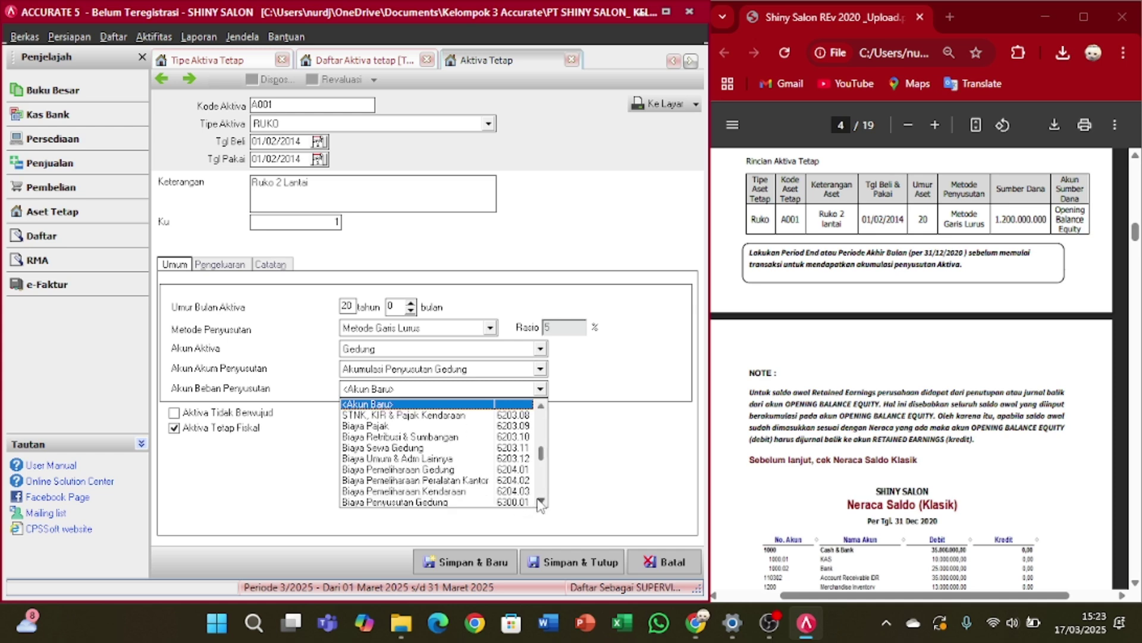
left_click(540, 502)
left_click(541, 502)
left_click(541, 502)
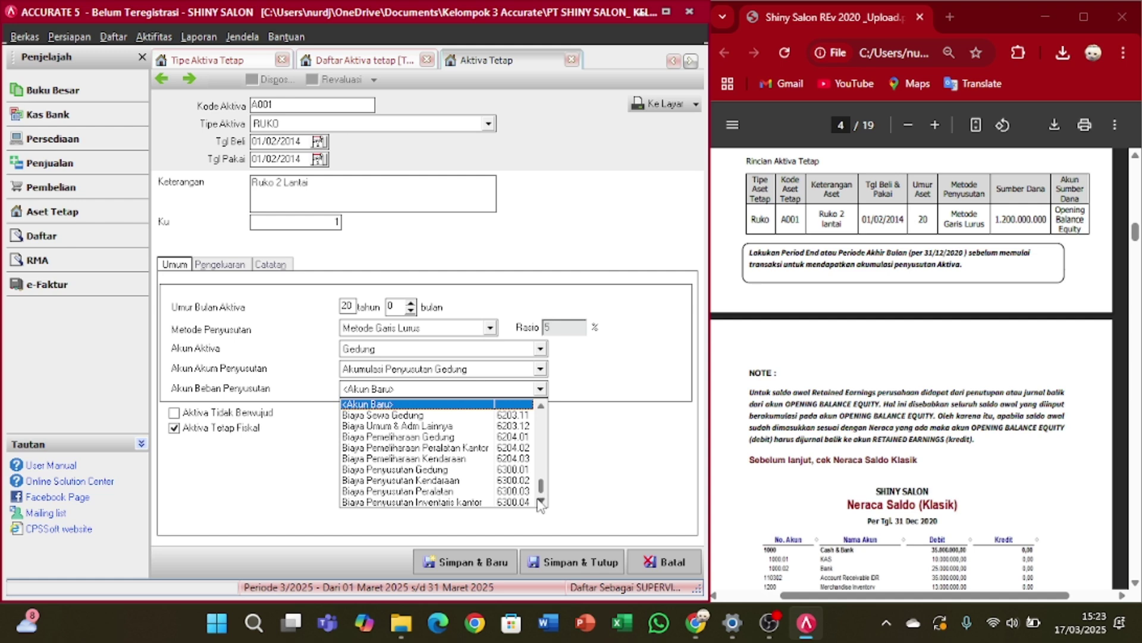
left_click(447, 469)
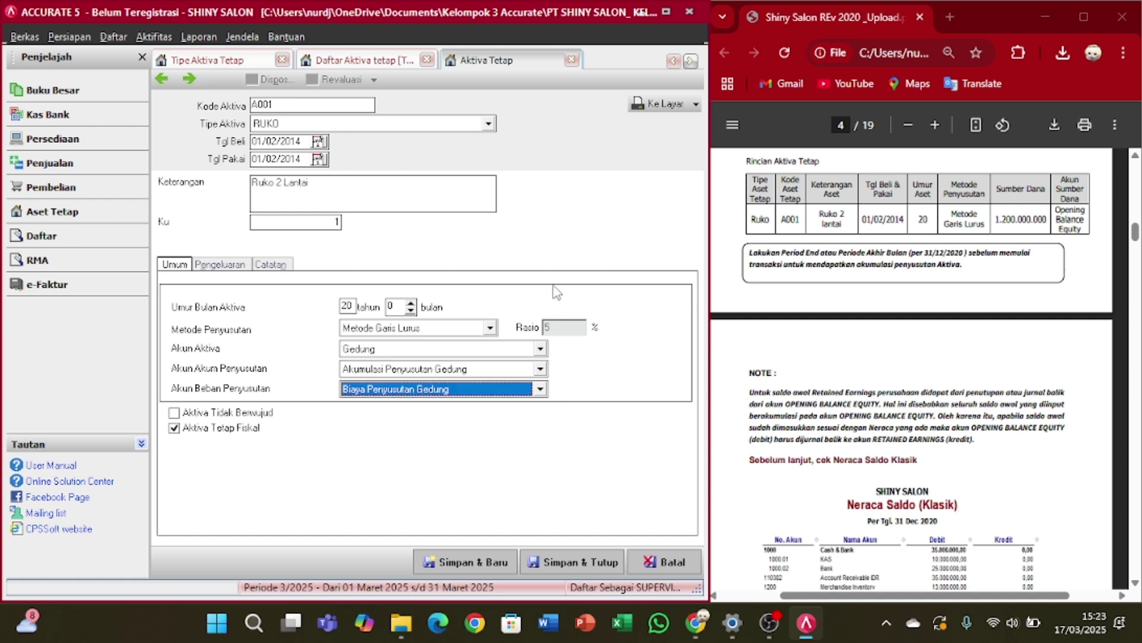
- Add an expenditure line (Pengeluaran) to the asset using the OPENING BALANCE EQUITY account
left_click(237, 269)
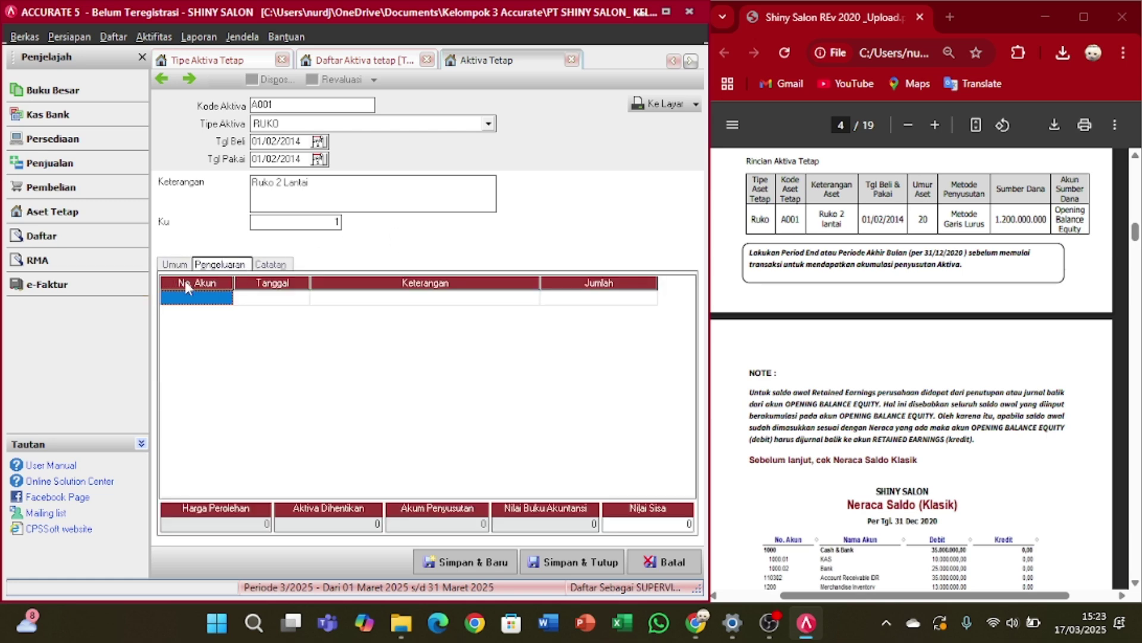
left_click(205, 303)
left_click(225, 297)
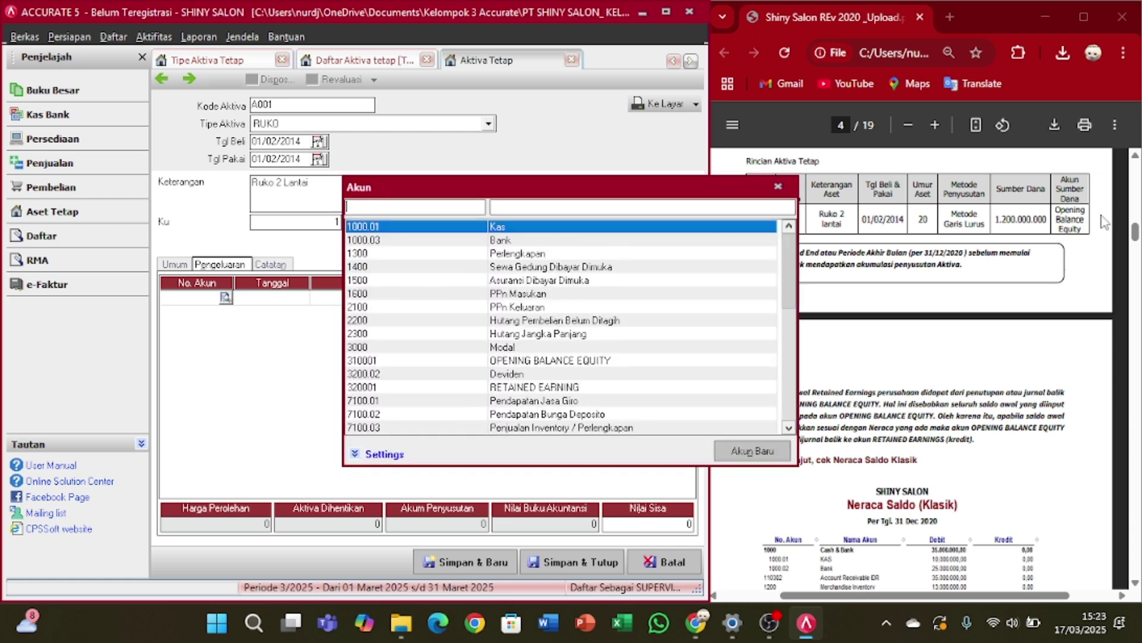
left_click(550, 361)
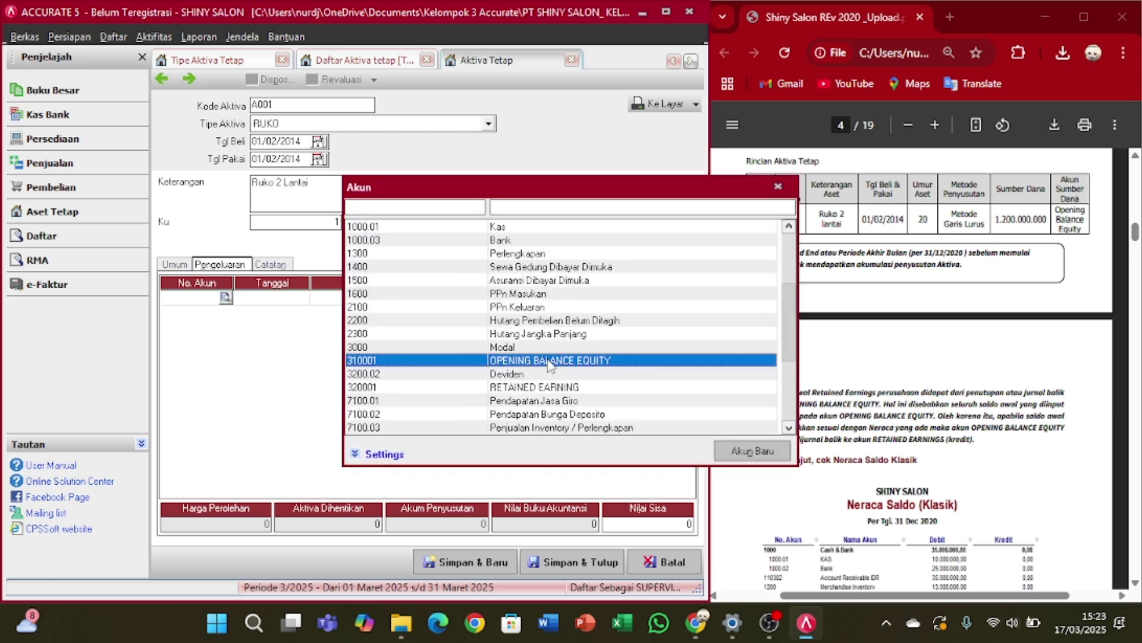
double_click(549, 361)
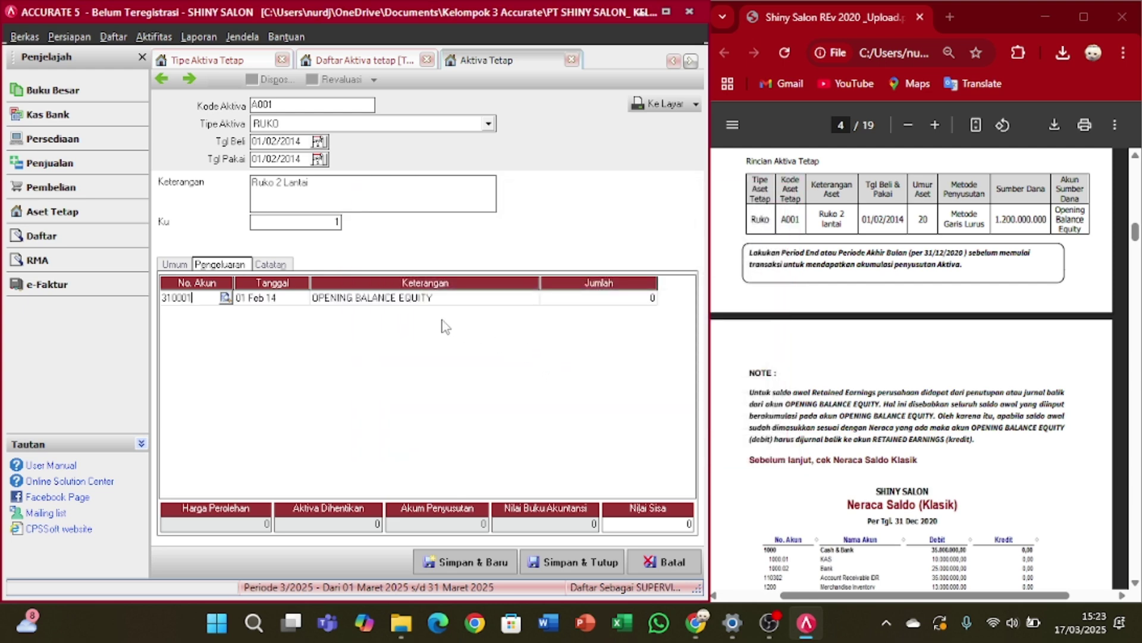
- Set the OPENING BALANCE EQUITY expenditure amount (Jumlah) to 1.200.000.000
key("Tab")
key("Tab")
key("Tab")
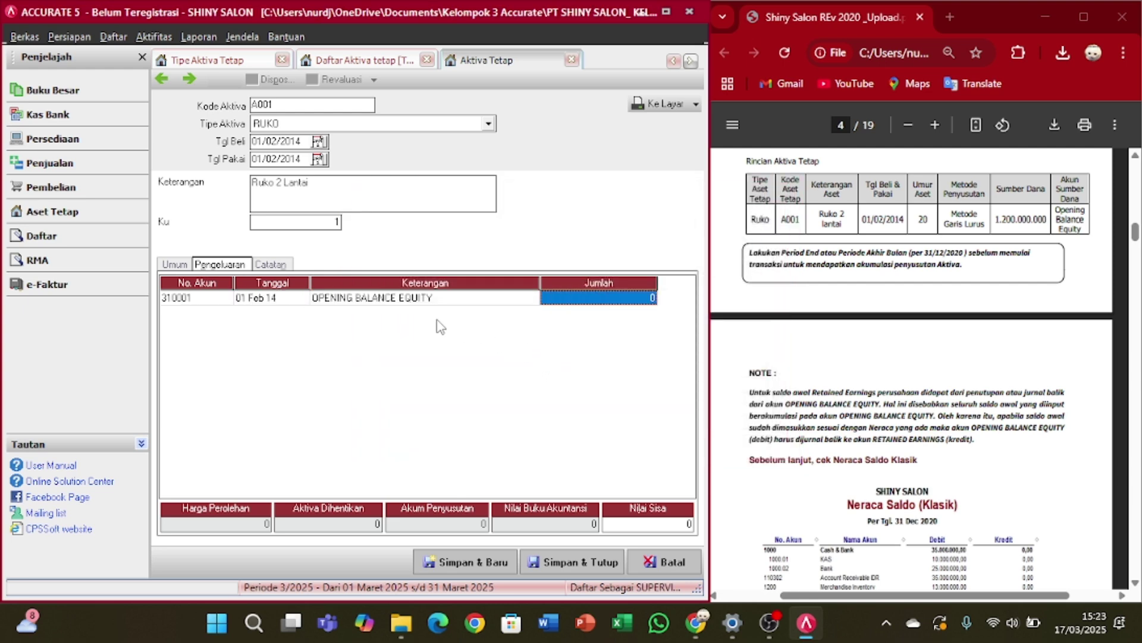
key("BackSpace")
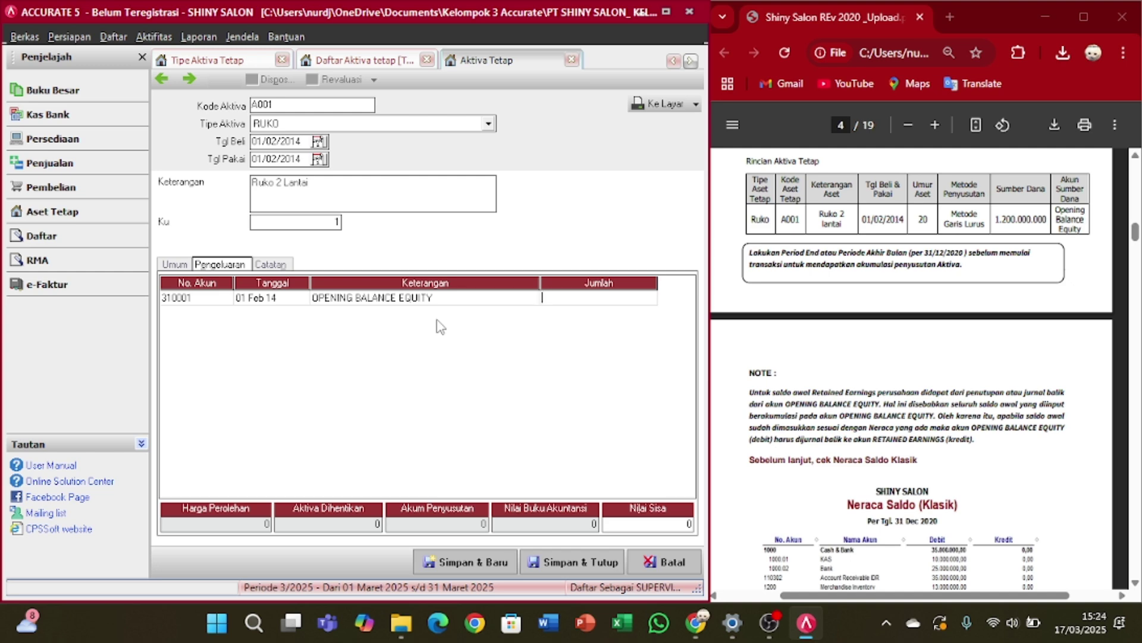
type("1.200.000.000")
key("Return")
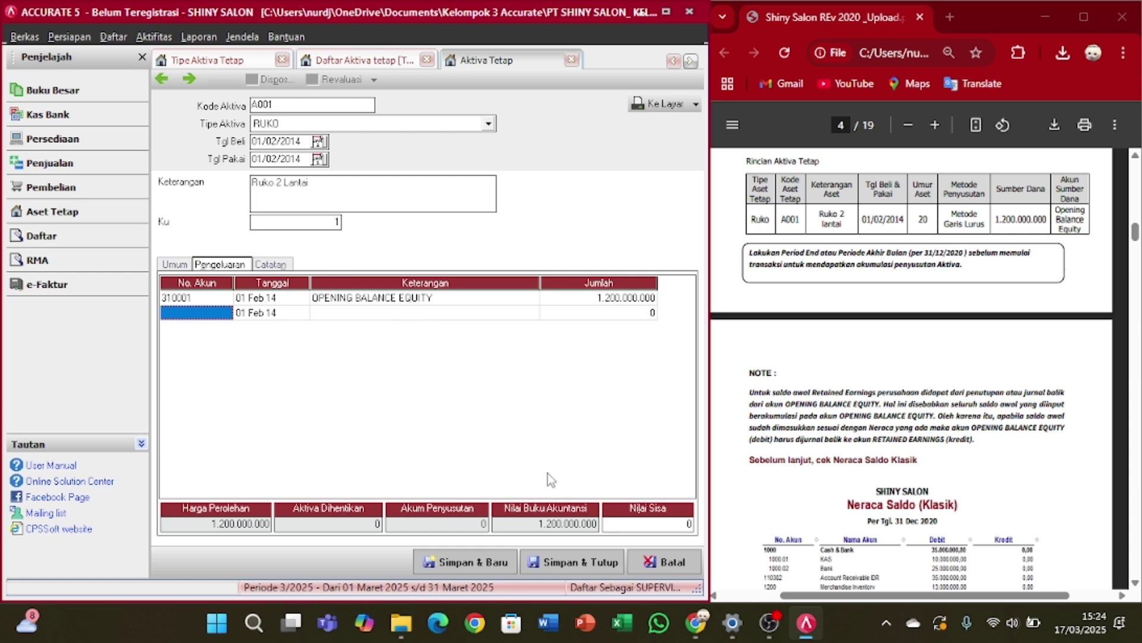
- Save and close the Ruko 2 Lantai fixed asset record and refresh the fixed asset list
left_click(575, 562)
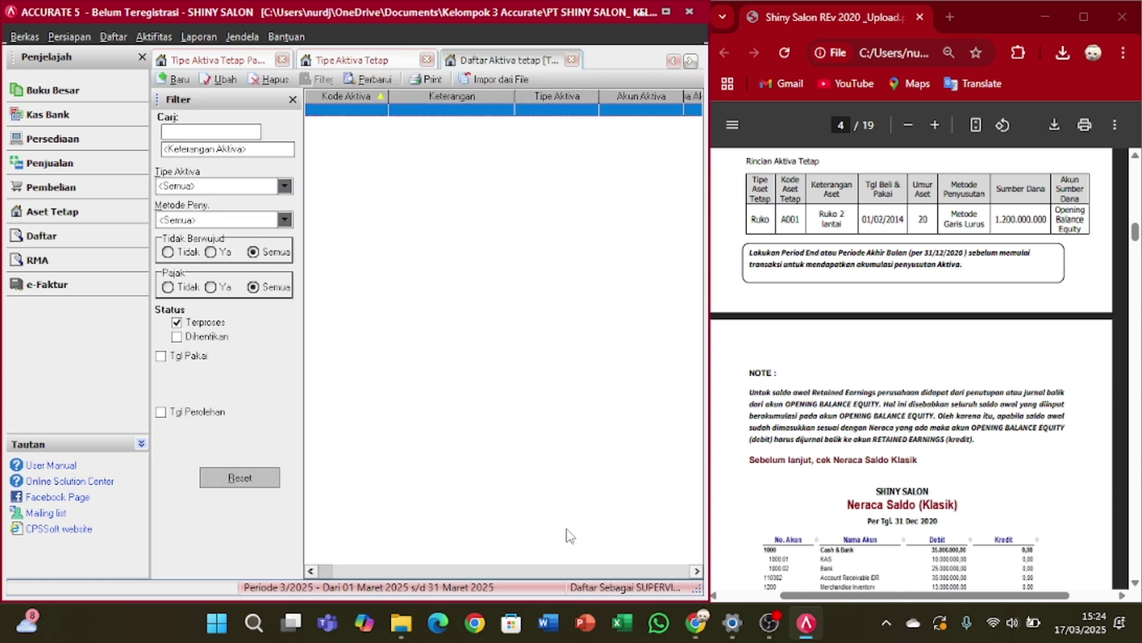
left_click(384, 79)
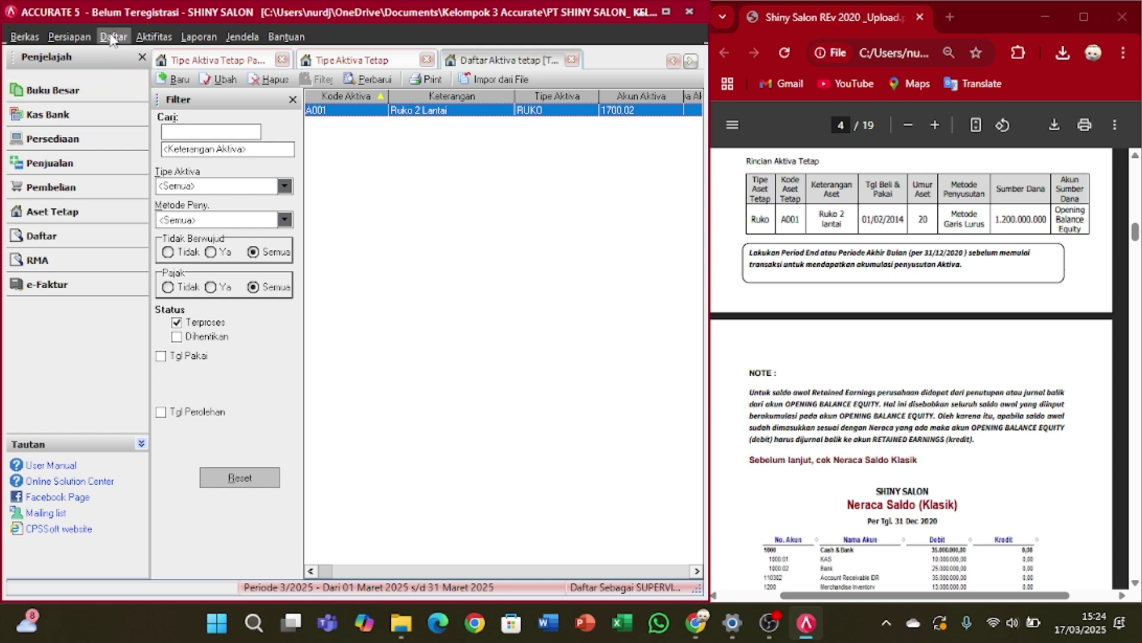
- Find the Neraca Saldo (Klasik) as of 31 Dec 2020 in the exam PDF and open the account list (Daftar Akun)
scroll(970, 401, "down", 1)
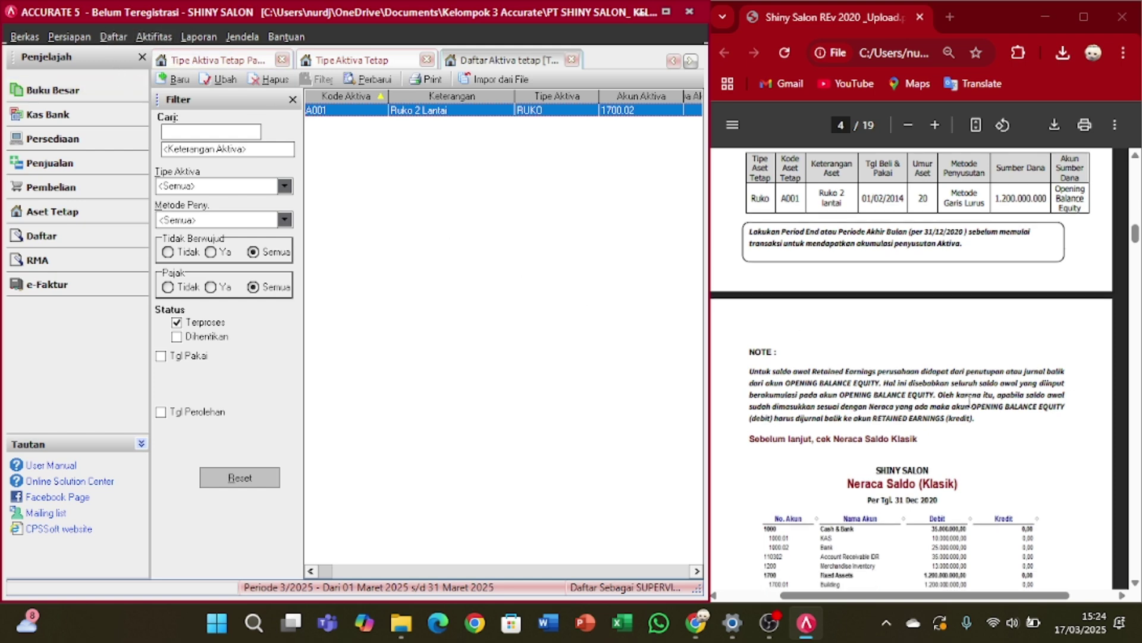
scroll(970, 401, "down", 4)
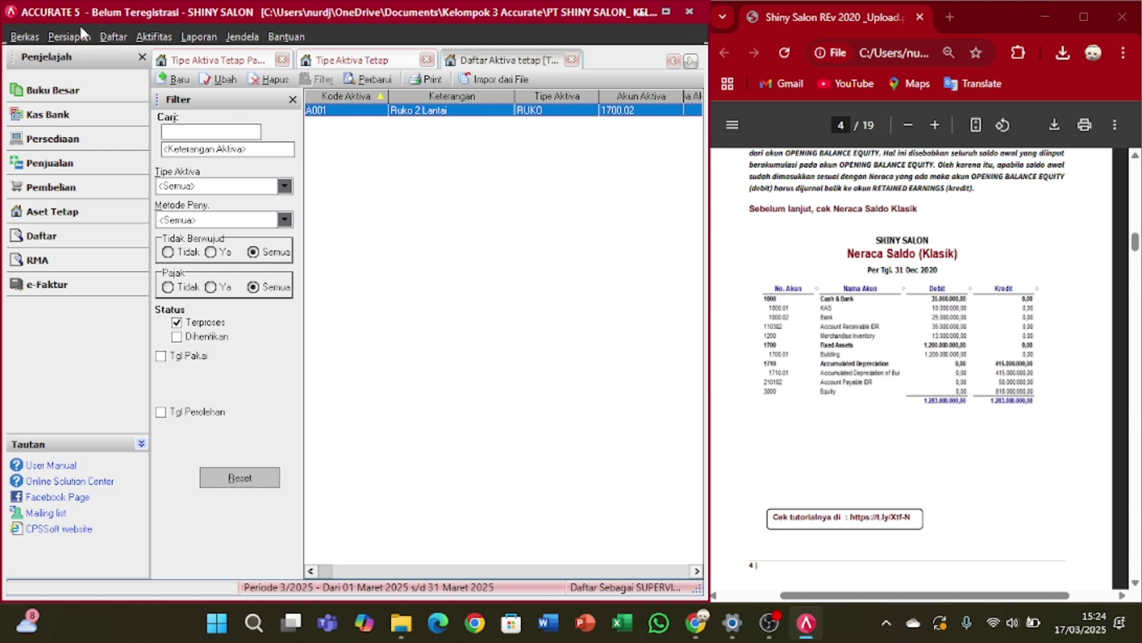
left_click(113, 37)
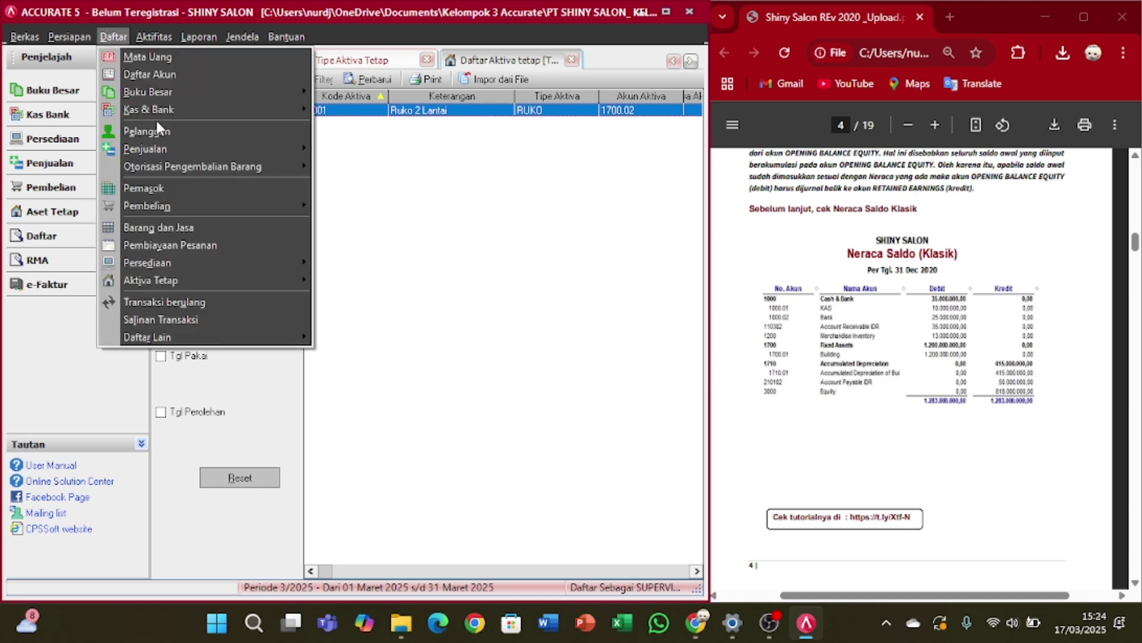
left_click(174, 76)
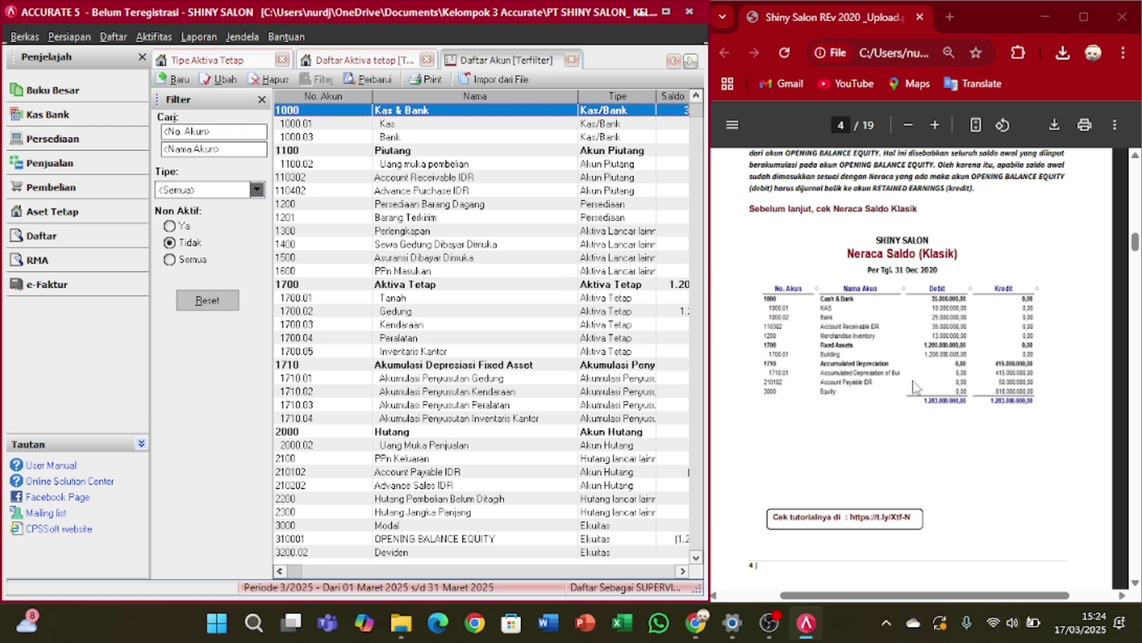
scroll(914, 369, "up", 1)
scroll(914, 369, "down", 1)
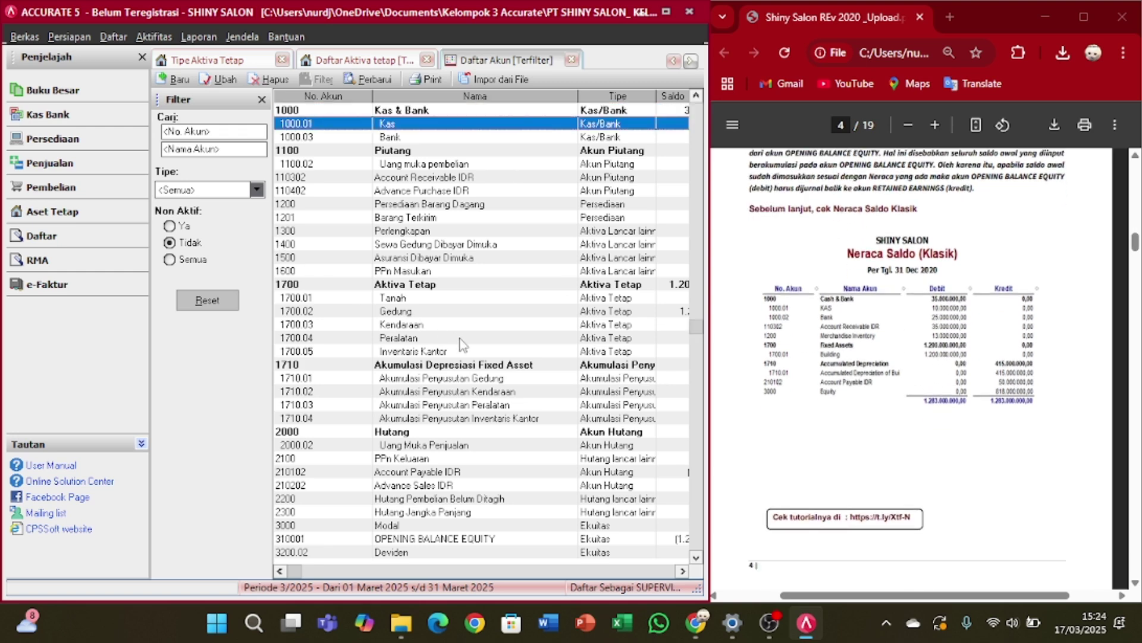
- Look through the account list from Kas & Bank down to the Pendapatan accounts
key("Down")
key("Down")
key("Down")
key("Down")
key("Down")
key("Down")
key("Down")
key("Down")
key("Down")
key("Down")
key("Down")
key("Down")
key("Down")
key("Down")
key("Down")
key("Down")
key("Down")
key("Down")
key("Down")
key("Down")
key("Down")
key("Down")
key("Down")
key("Down")
key("Down")
key("Down")
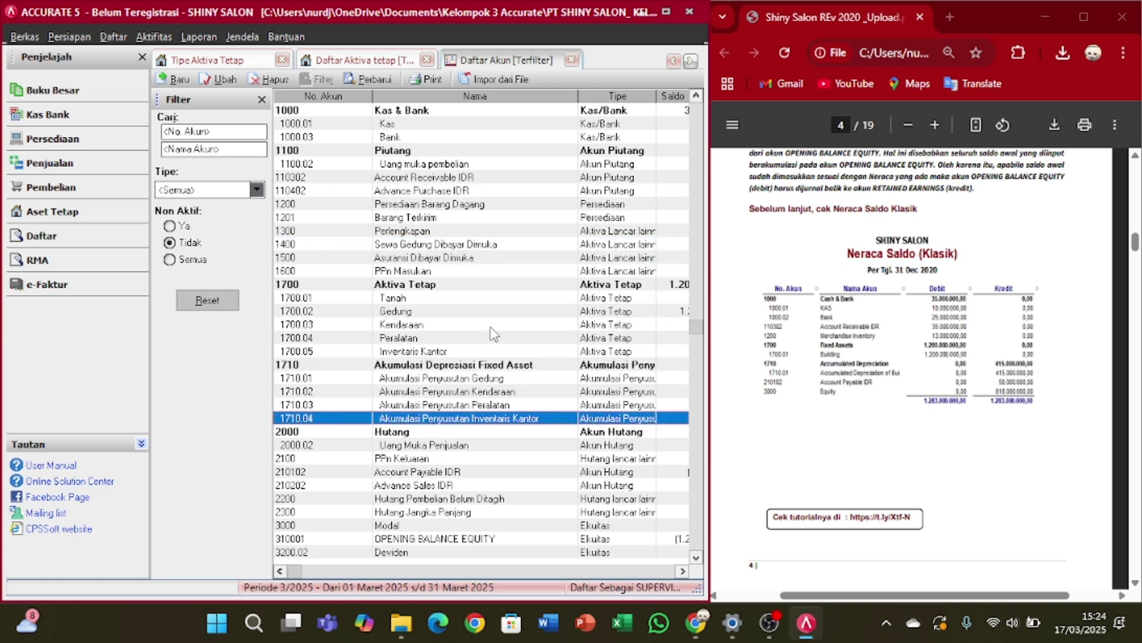
key("Down")
key("Down")
key("Down")
key("Down")
key("Down")
key("Down")
key("Down")
key("Down")
key("Down")
key("Down")
key("Down")
key("Down")
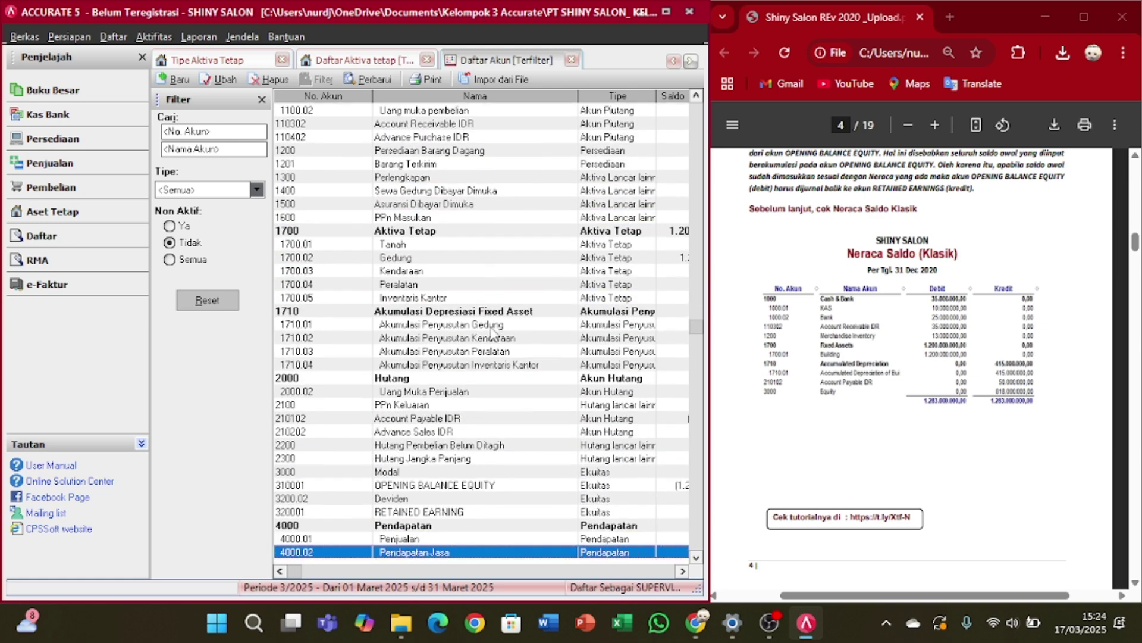
key("Down")
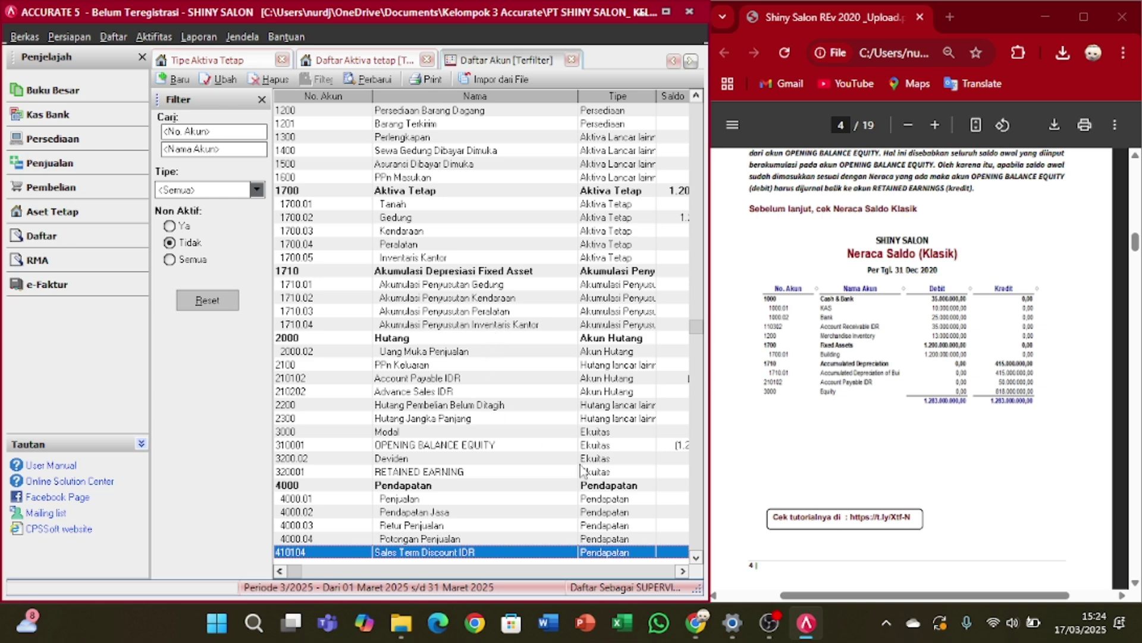
- Examine the account balances (Saldo) from the Pendapatan accounts back up to Kas & Bank
left_click(681, 571)
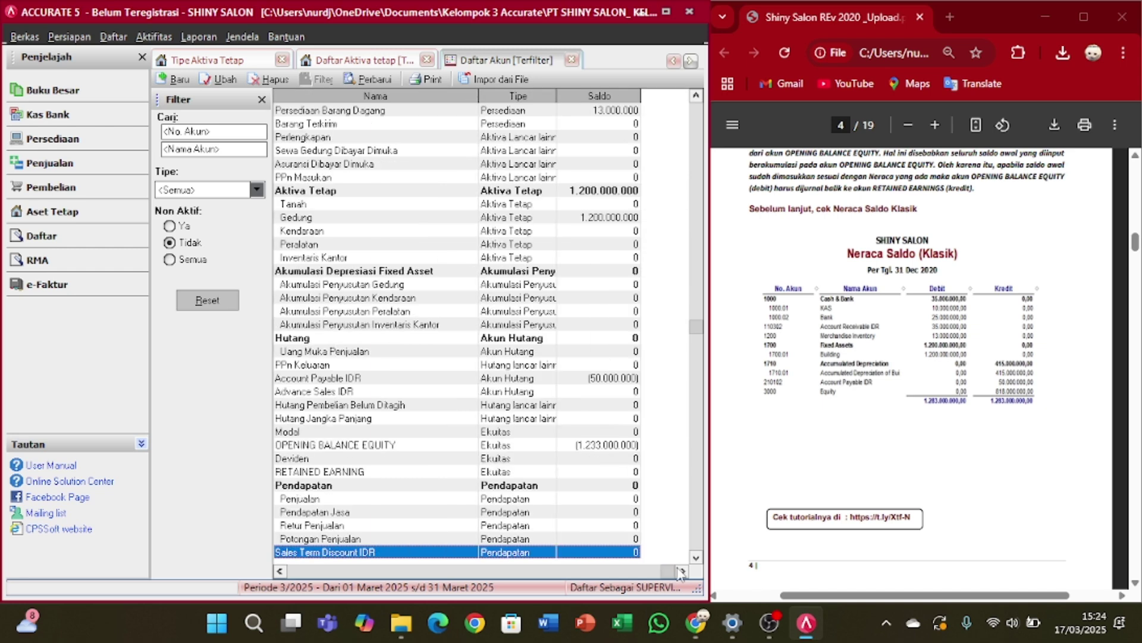
key("Up")
key("Up")
key("Up")
key("Up")
key("Up")
key("Up")
key("Up")
key("Up")
key("Up")
key("Up")
key("Up")
key("Up")
key("Up")
key("Up")
key("Up")
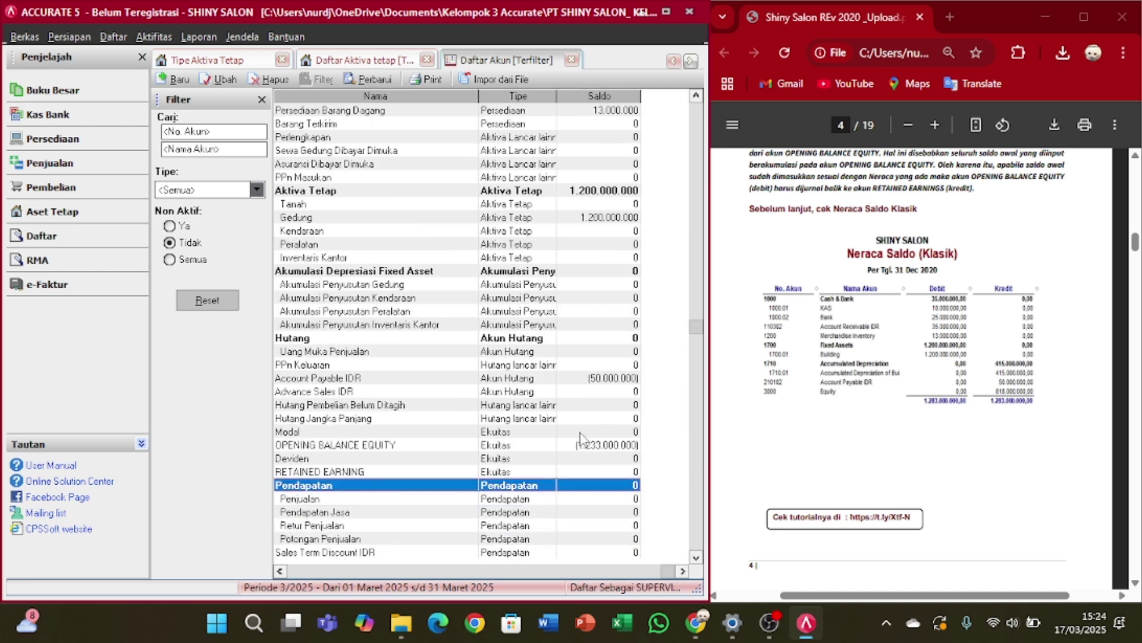
key("Up")
key("Up")
key("Up")
key("Up")
key("Up")
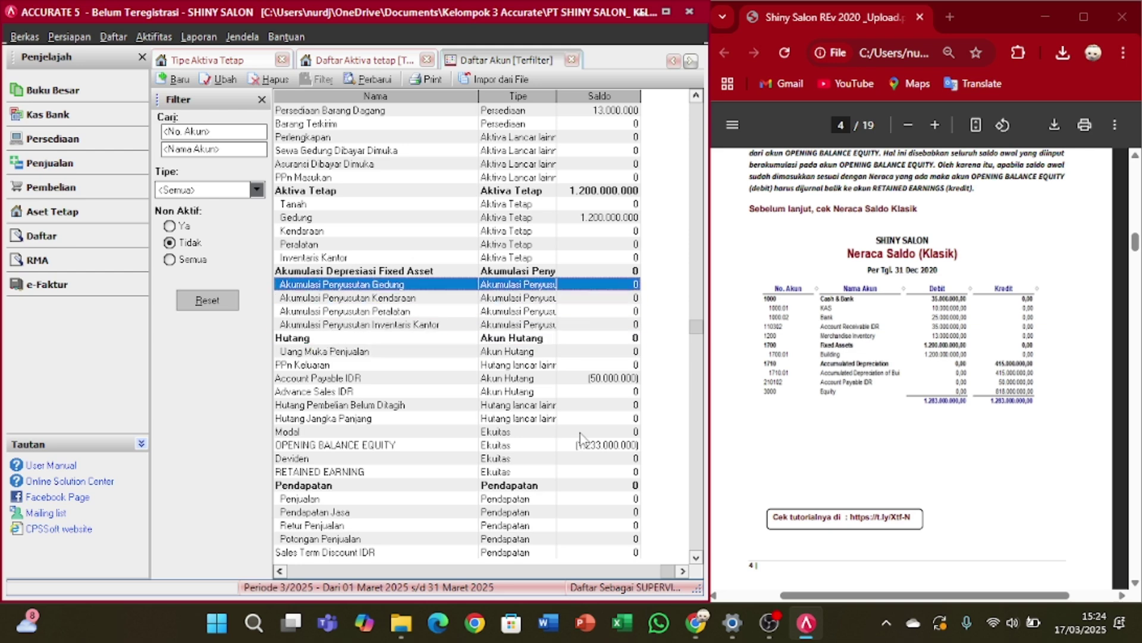
scroll(987, 431, "up", 2)
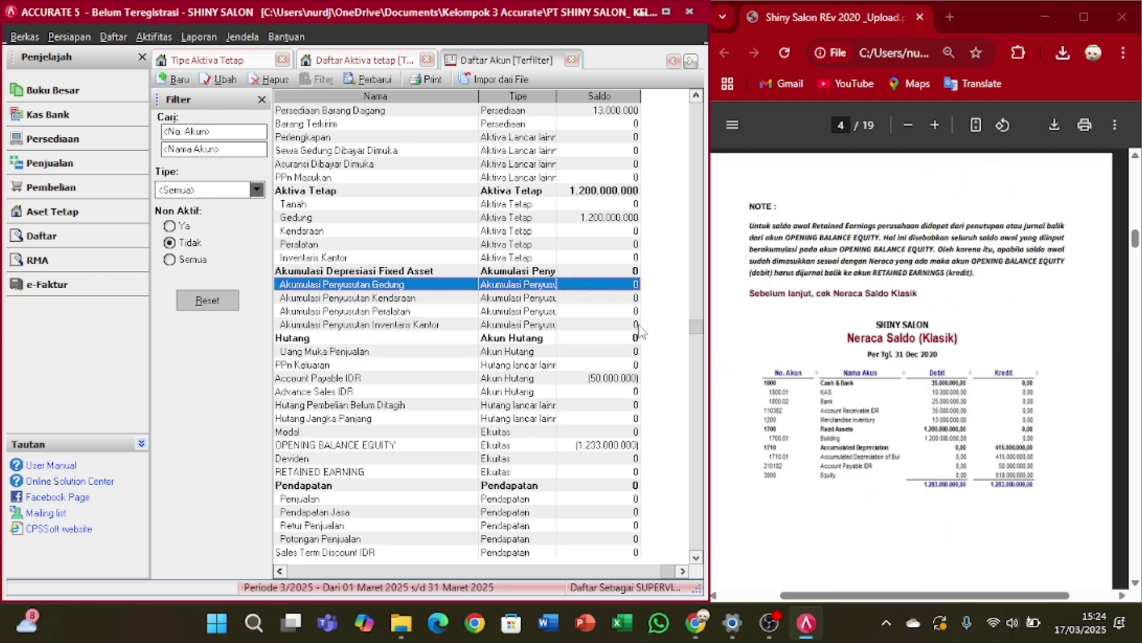
key("Up")
key("Up")
key("Up")
key("Up")
key("Up")
key("Up")
key("Up")
key("Up")
key("Up")
key("Up")
key("Up")
key("Up")
key("Up")
key("Up")
key("Up")
key("Up")
key("Up")
key("Up")
key("Up")
key("Up")
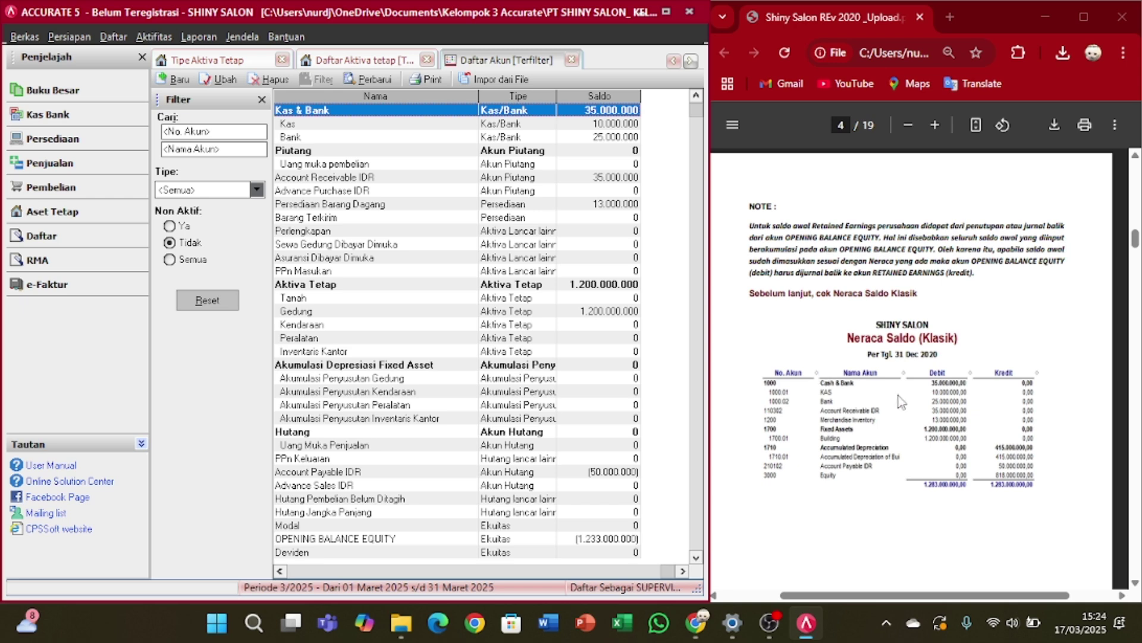
- Enlarge the exam PDF and read the Neraca Saldo (Klasik) tables on pages 4 and 5
scroll(961, 417, "down", 2)
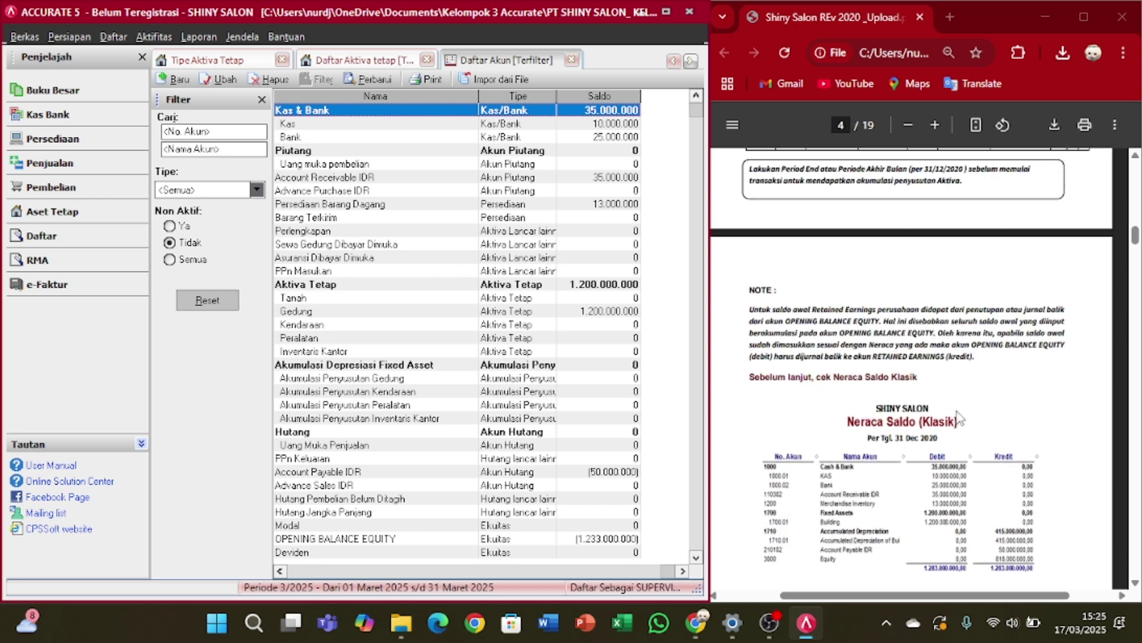
left_click(930, 128)
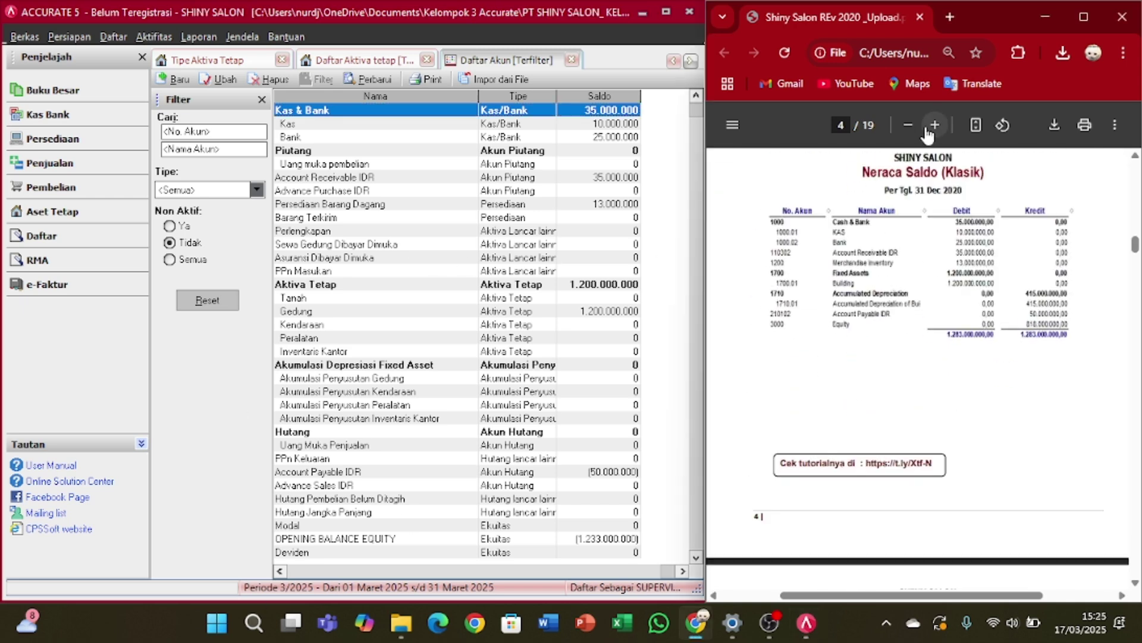
left_click(935, 125)
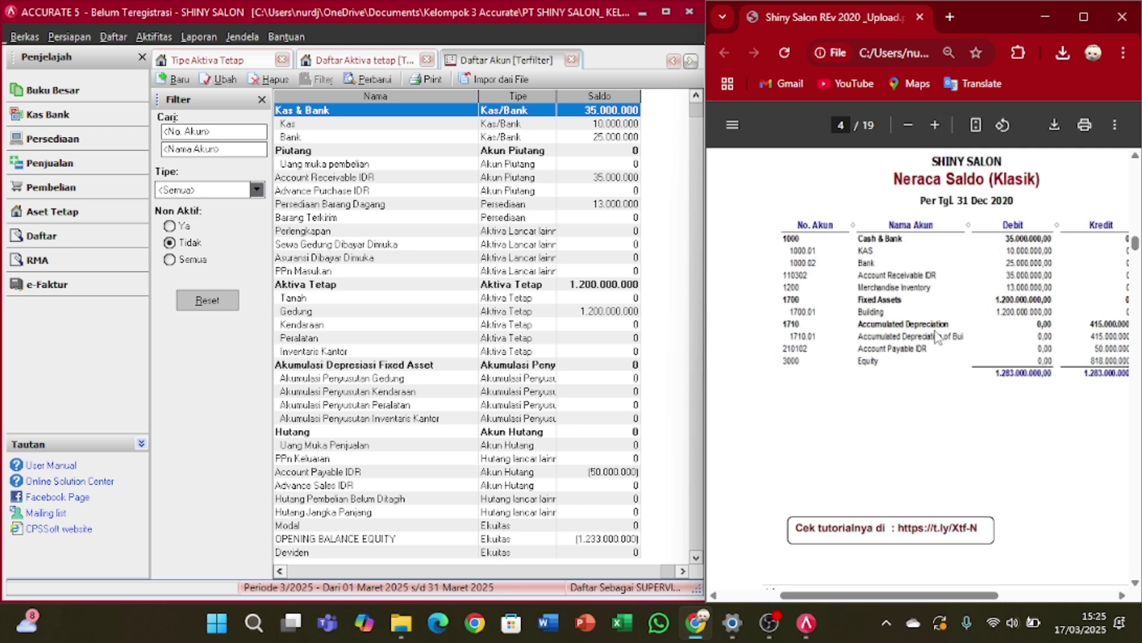
left_click_drag(958, 595, 994, 595)
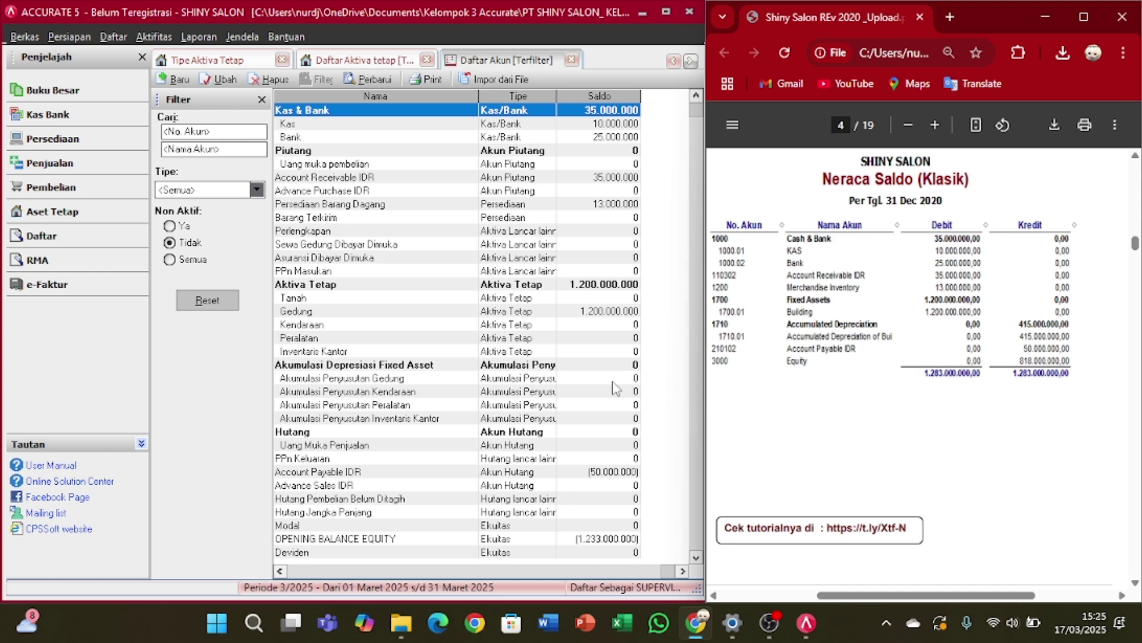
scroll(750, 384, "down", 10)
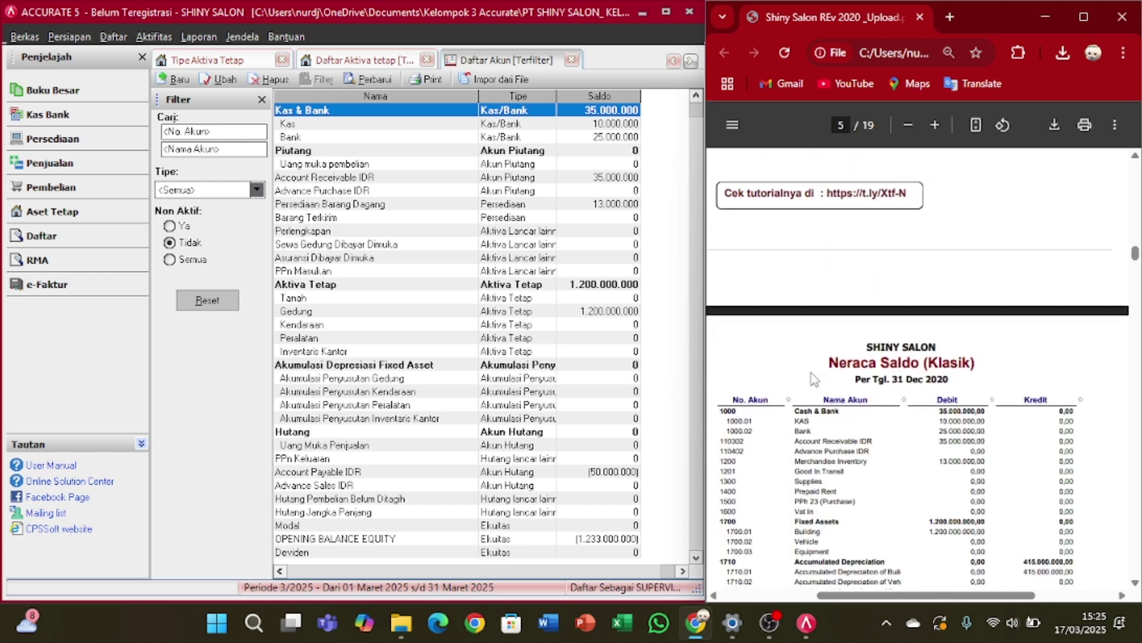
scroll(814, 379, "down", 3)
scroll(833, 377, "down", 2)
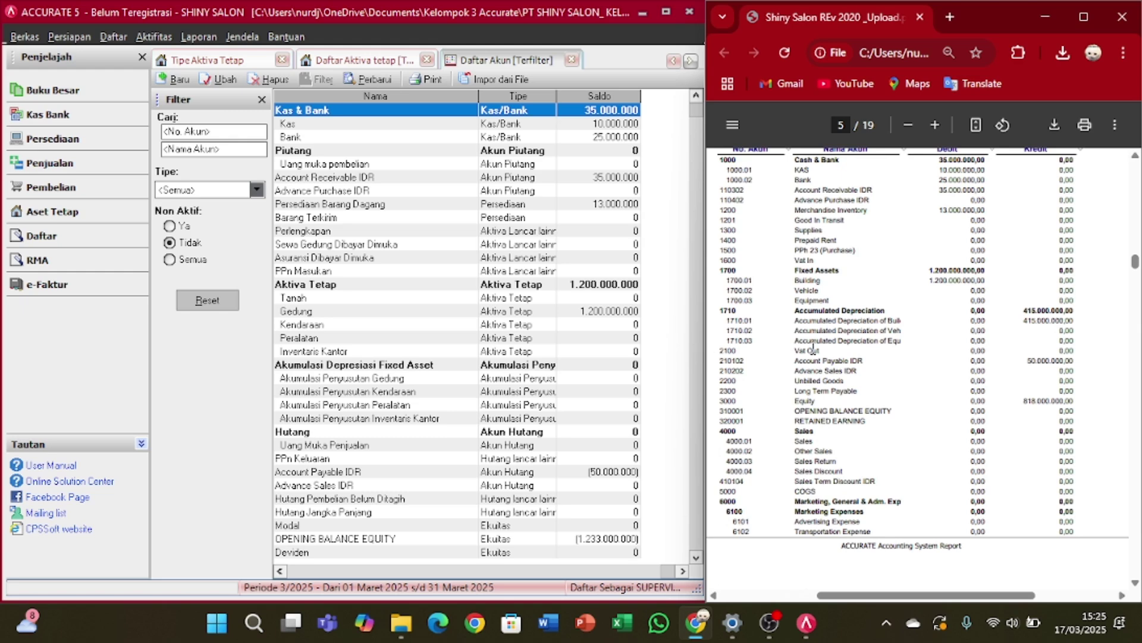
scroll(814, 347, "up", 2)
- Compare the account list balances, from fixed assets through Biaya Pemasaran, with the full Neraca Saldo on page 5 of the exam PDF
left_click(533, 313)
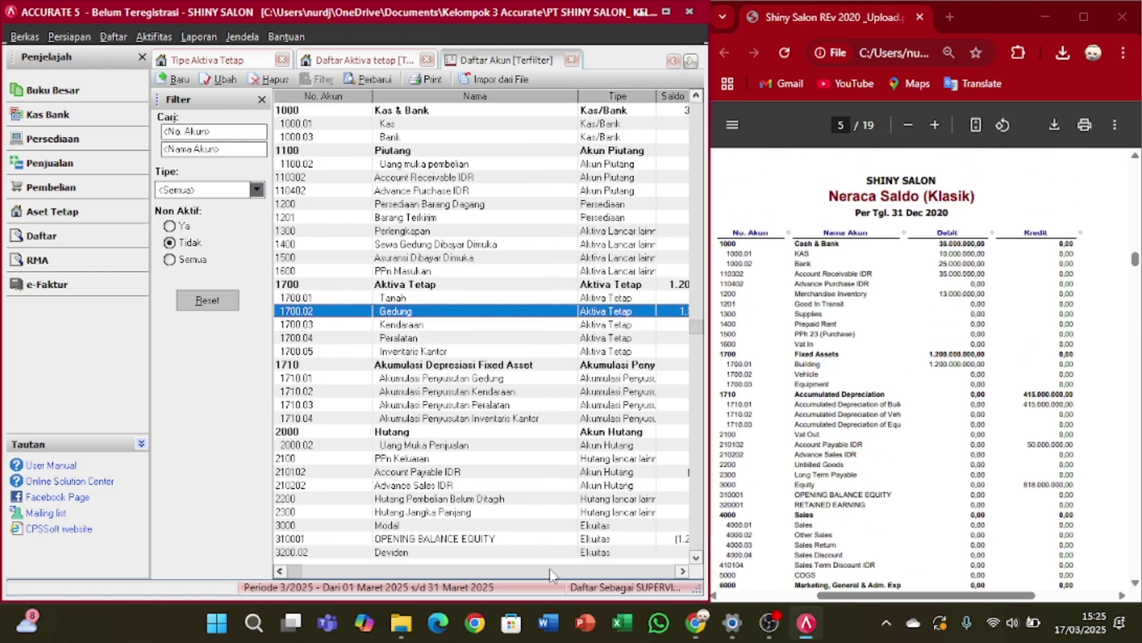
left_click(552, 575)
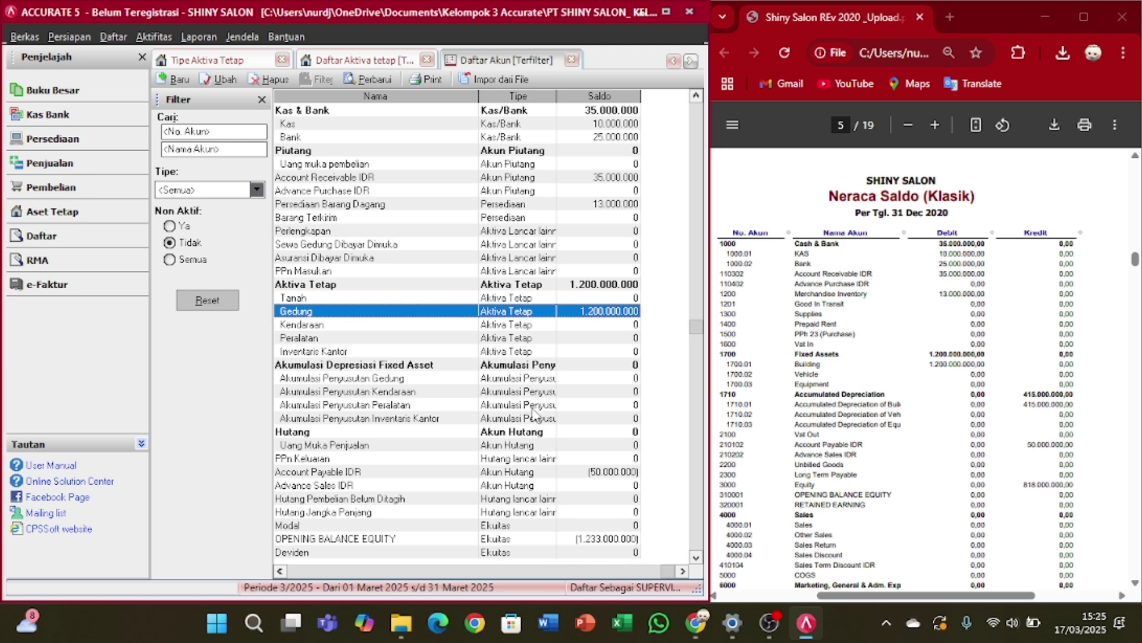
key("Up")
key("Up")
key("Down")
key("Down")
key("Down")
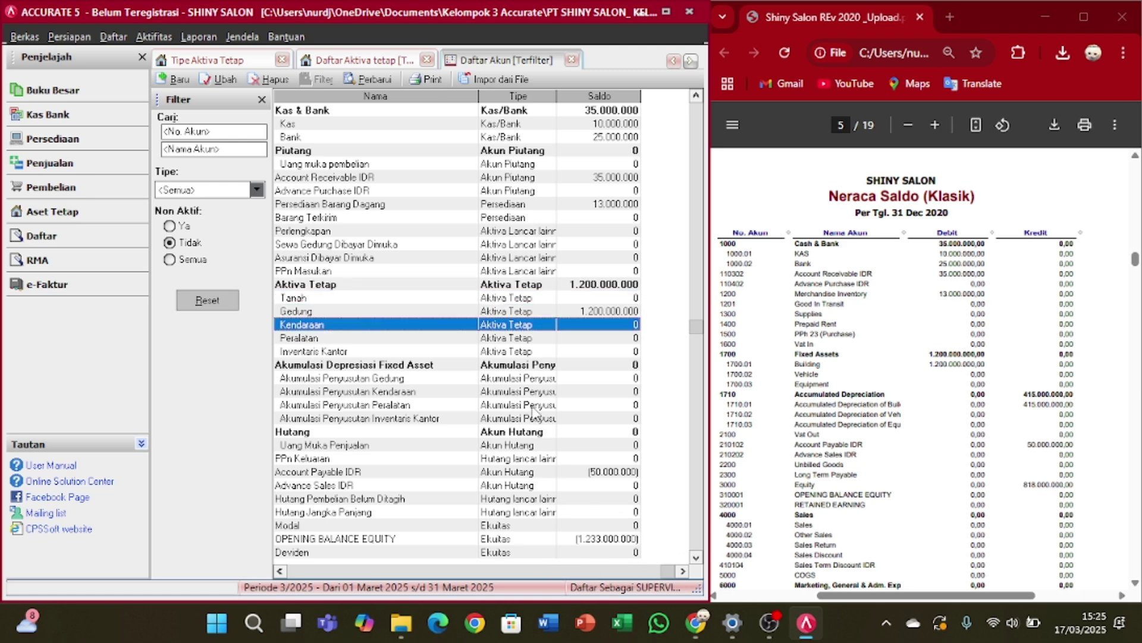
key("Down")
key("Down")
key("Down")
key("Down")
key("Down")
key("Down")
key("Down")
key("Down")
key("Down")
key("Down")
key("Down")
key("Down")
key("Down")
key("Down")
key("Down")
key("Down")
key("Down")
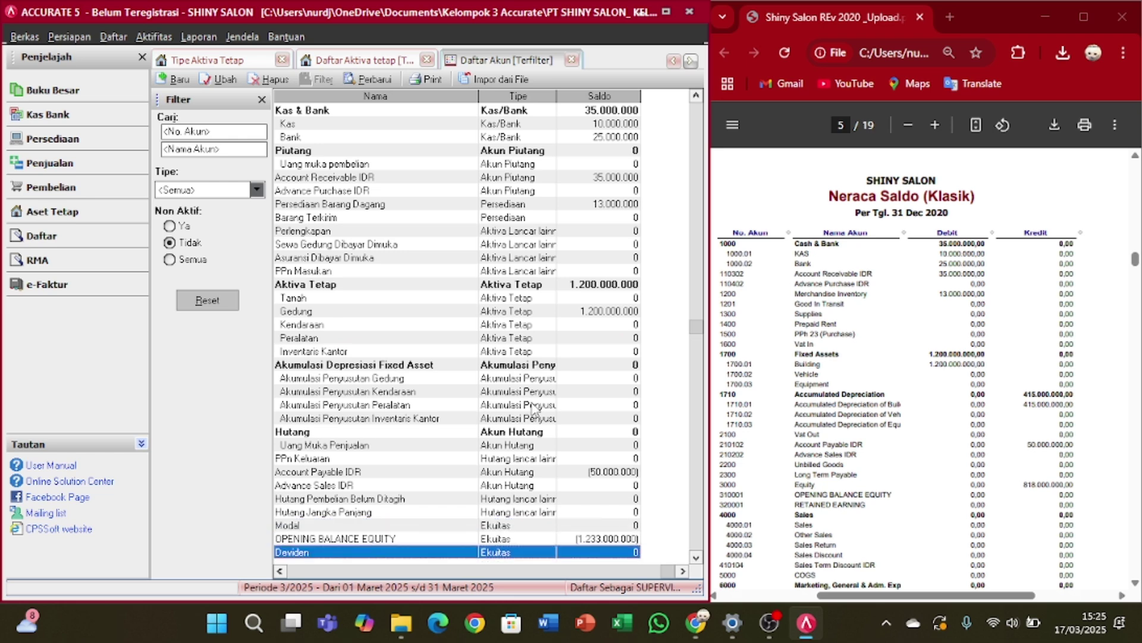
key("Down")
key("Down")
key("Down")
key("Down")
key("Down")
key("Down")
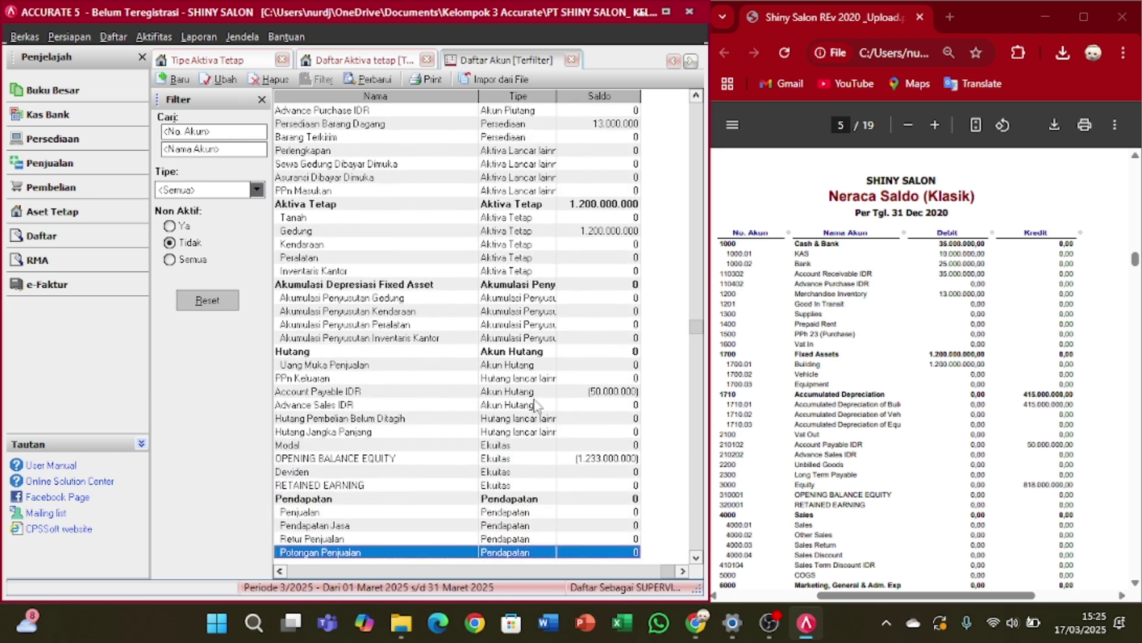
key("Down")
key("Down")
key("Down")
key("Down")
key("Down")
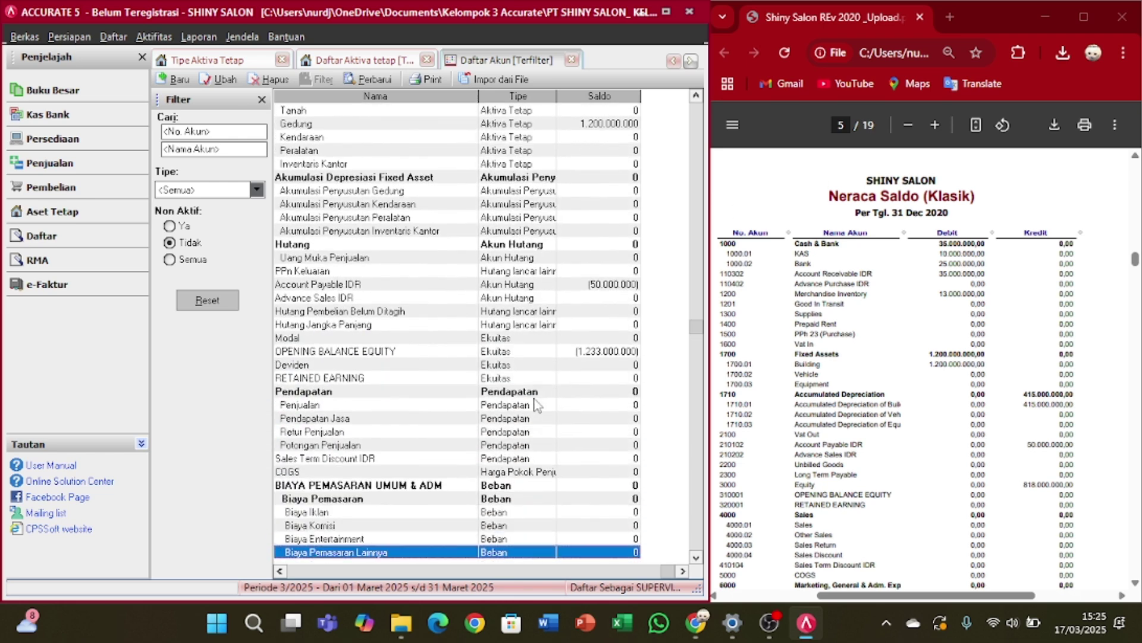
key("Up")
key("Up")
key("Up")
key("Up")
key("Up")
key("Up")
key("Up")
key("Up")
key("Up")
key("Up")
key("Up")
key("Up")
key("Up")
key("Up")
key("Up")
key("Up")
key("Up")
key("Up")
key("Up")
key("Up")
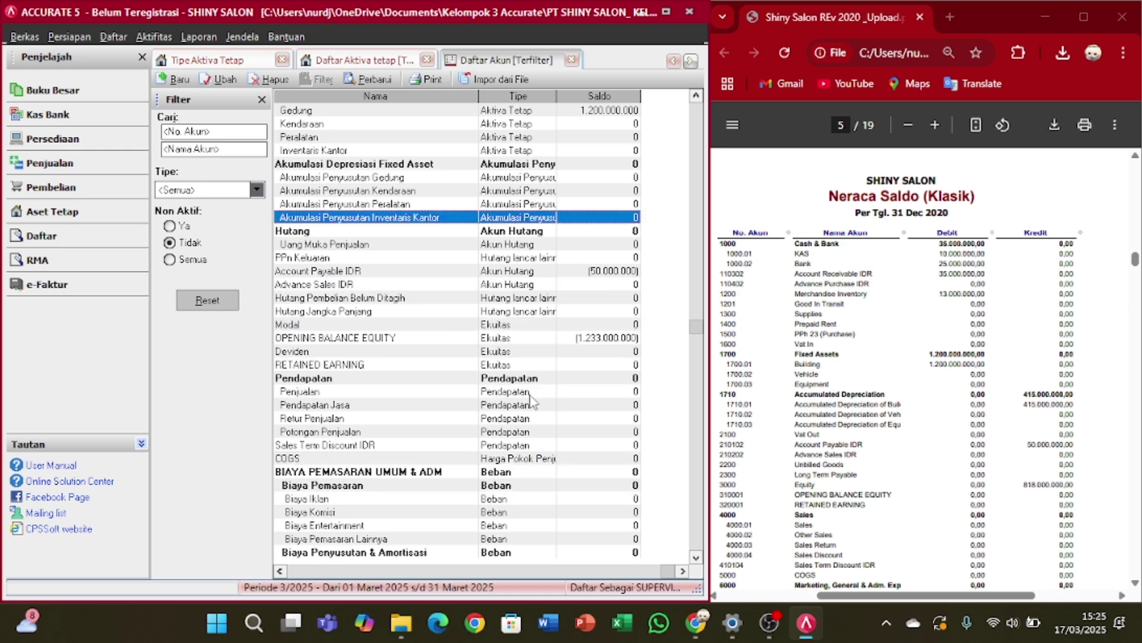
- Examine the account list balances from Akumulasi Penyusutan Inventaris Kantor back up to Piutang against the Neraca Saldo
key("Up")
key("Up")
key("Up")
key("Up")
key("Up")
key("Up")
key("Up")
key("Up")
key("Up")
key("Up")
key("Up")
key("Up")
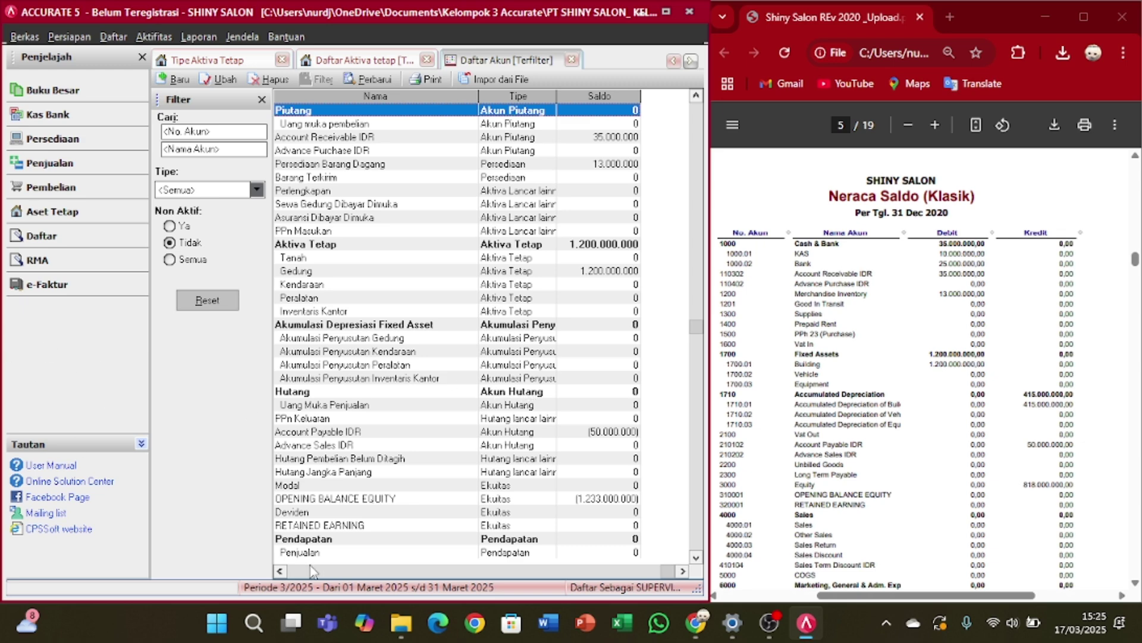
- Run the month-end process (Proses Akhir Bulan) for Desember 2020 and refresh the account list
left_click(154, 37)
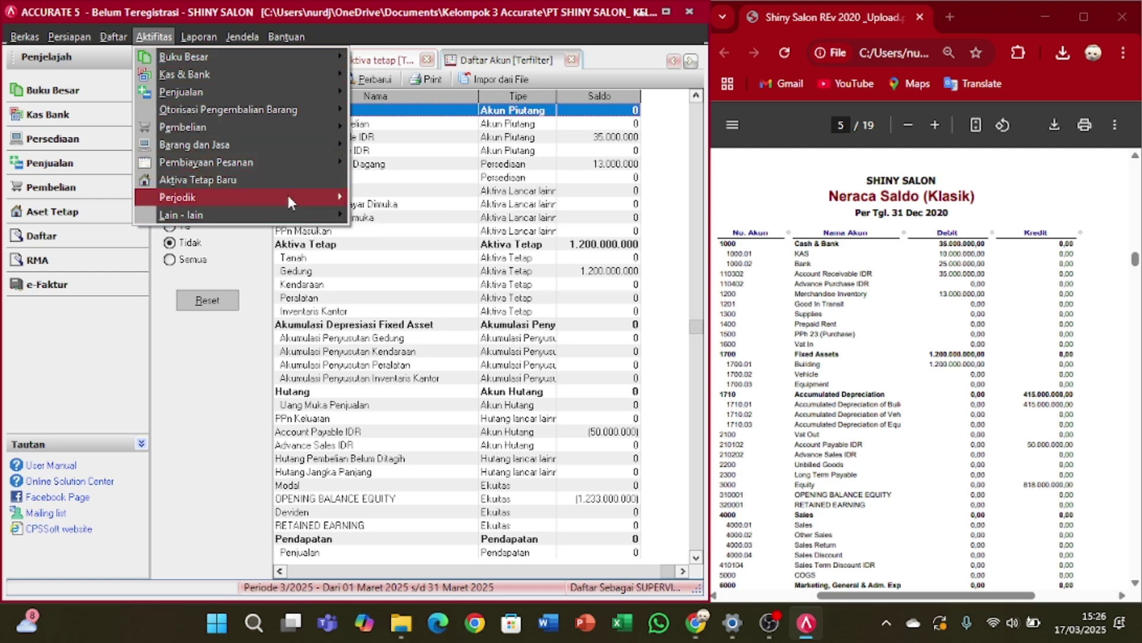
mouse_move(327, 197)
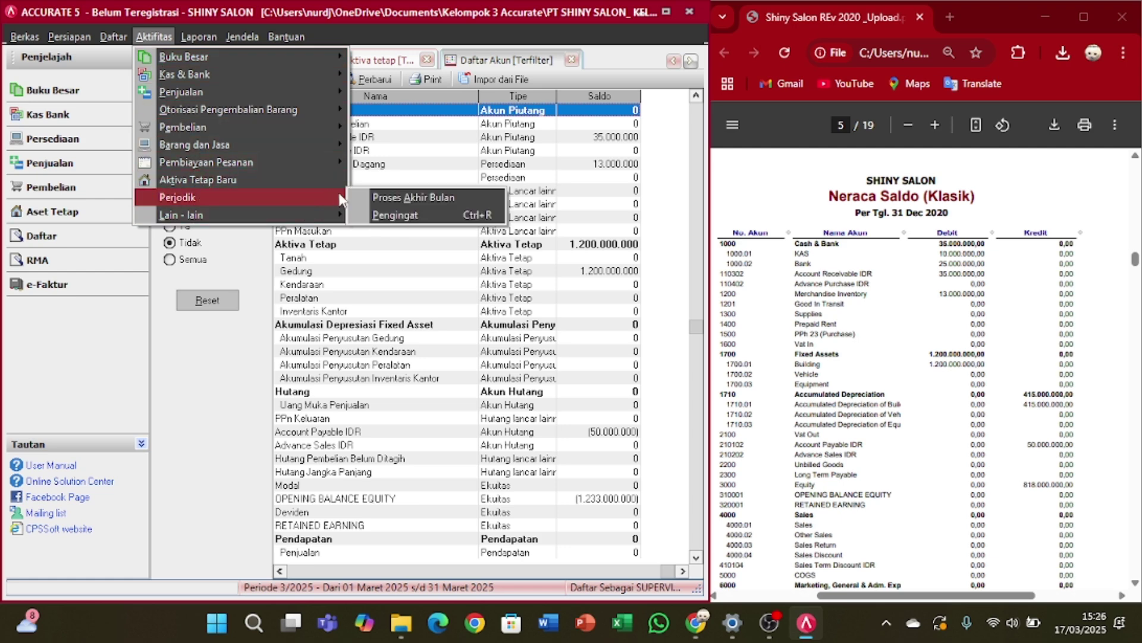
left_click(449, 197)
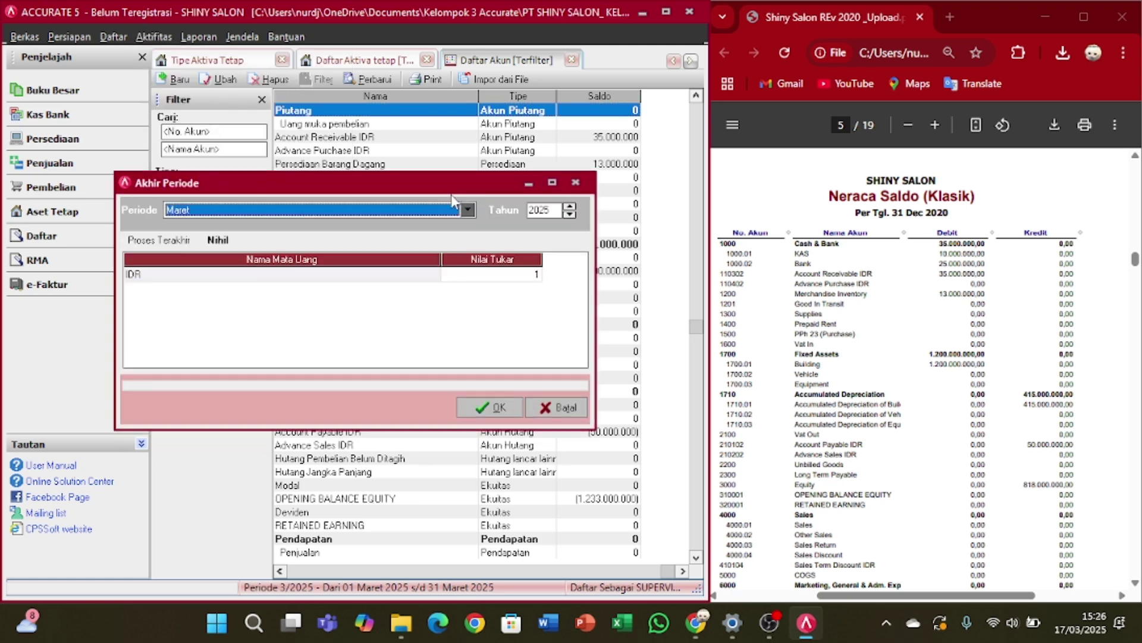
left_click(466, 210)
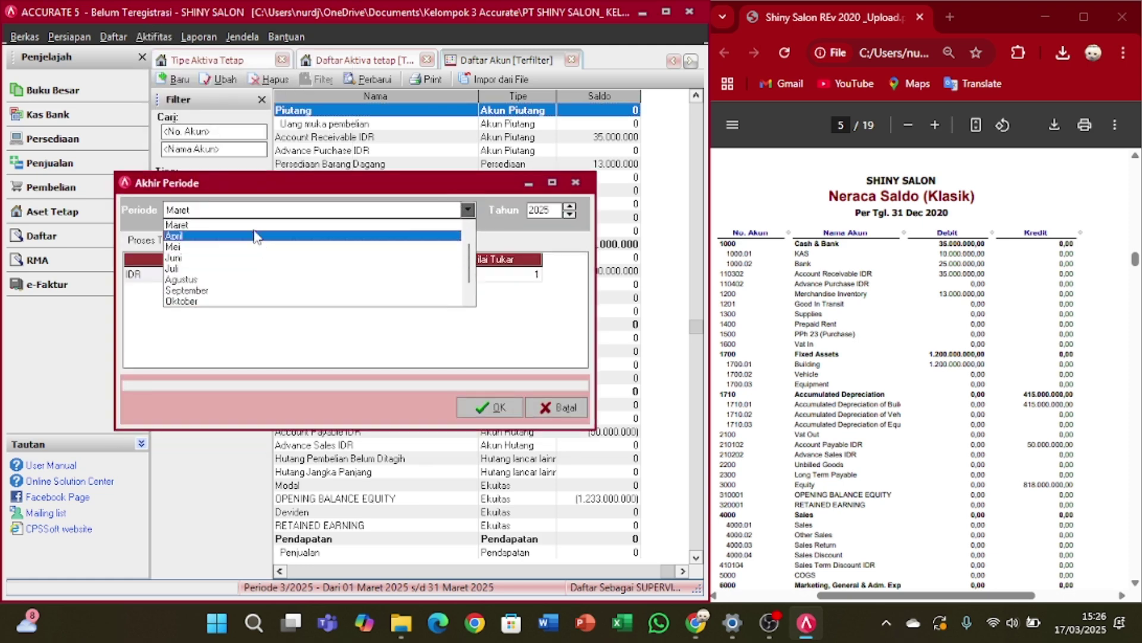
scroll(301, 266, "down", 4)
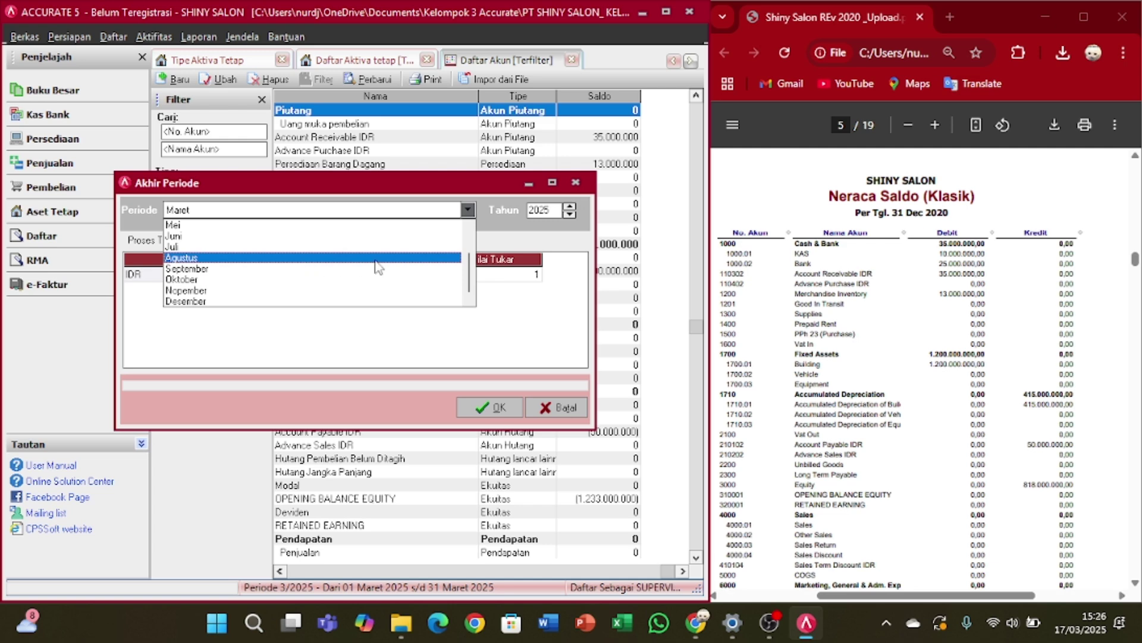
scroll(321, 280, "down", 2)
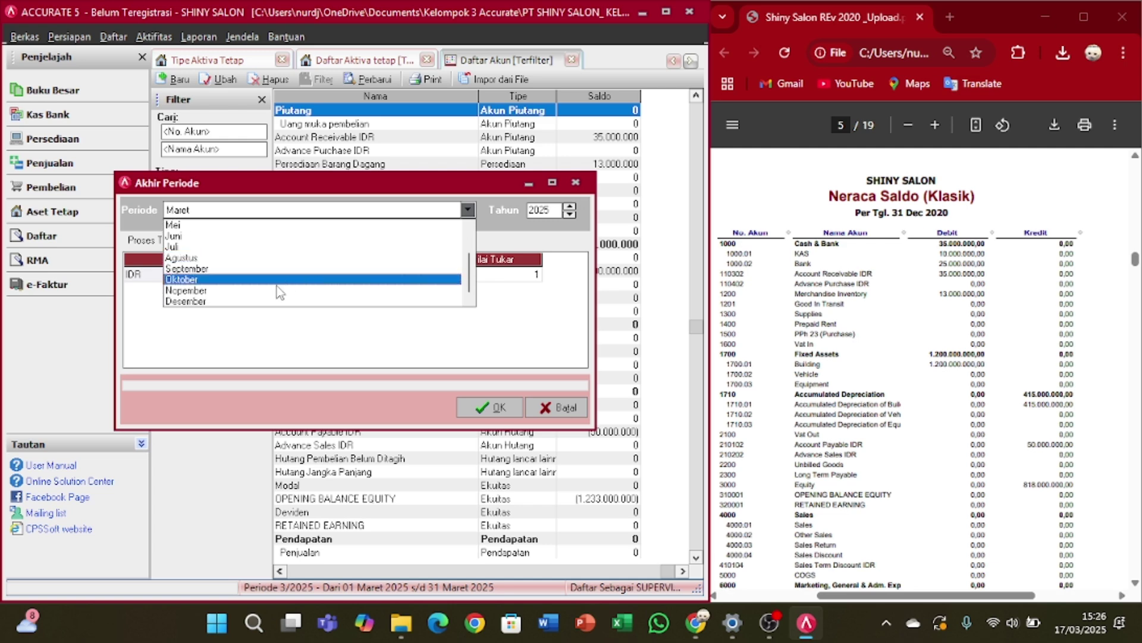
left_click(246, 301)
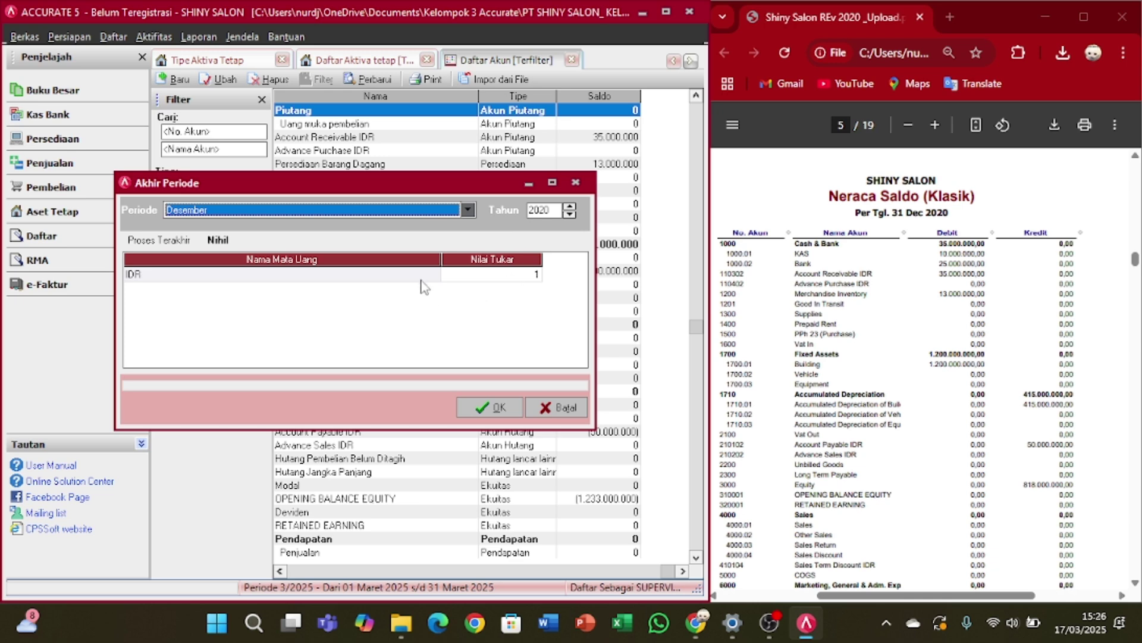
left_click(494, 407)
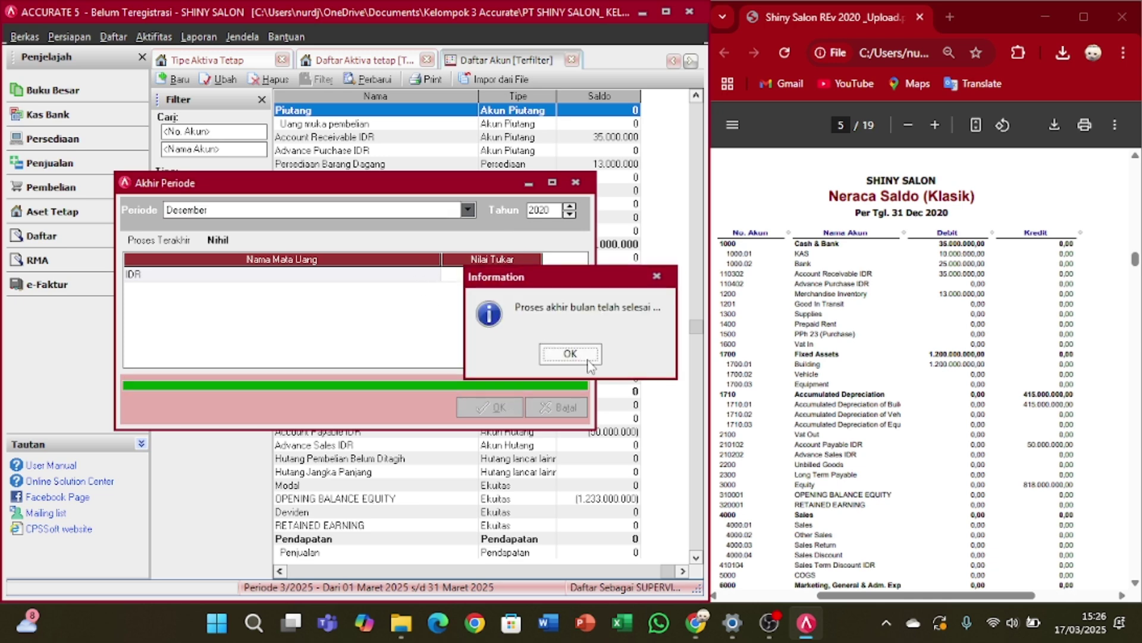
left_click(571, 353)
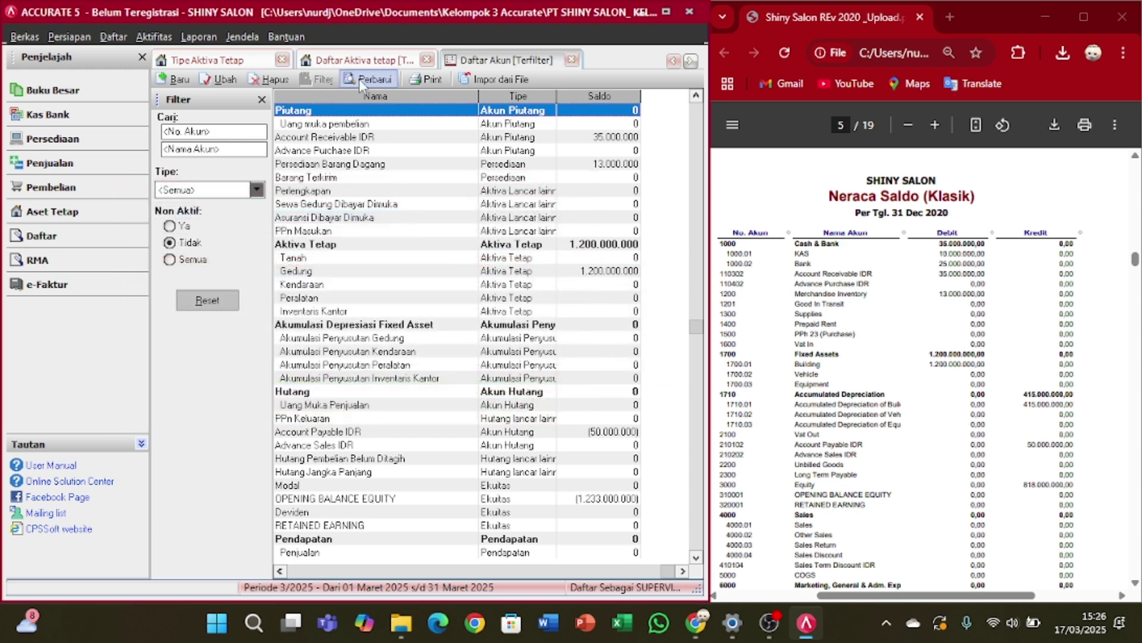
left_click(359, 82)
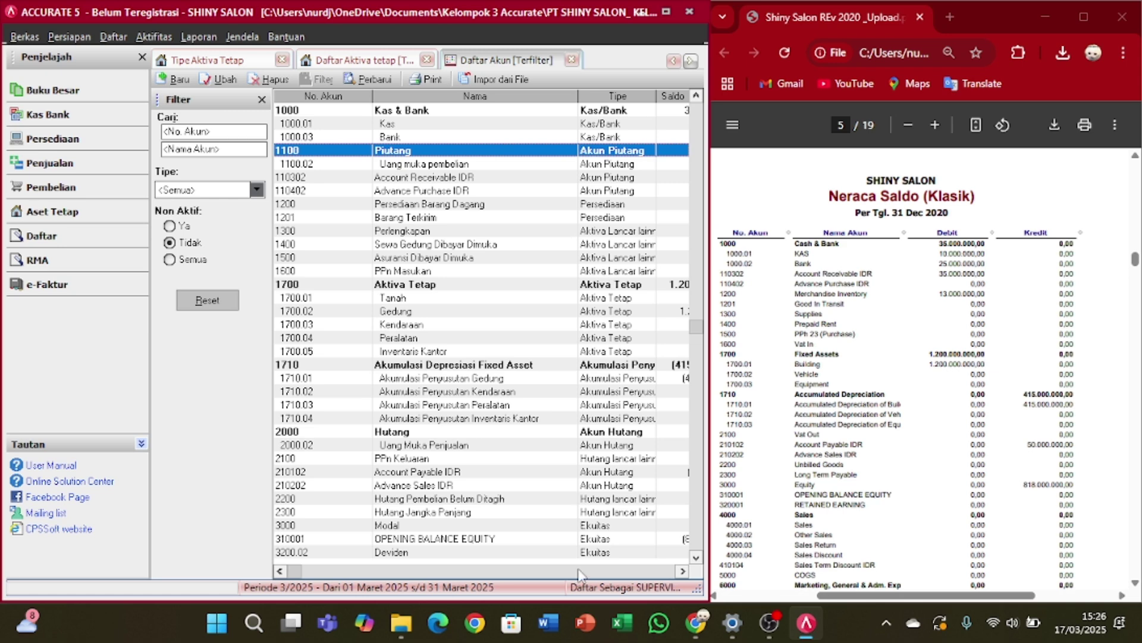
- Bring the account list's balances into view and review the Neraca Saldo report per 31 Dec 2020 through page 6
left_click(683, 571)
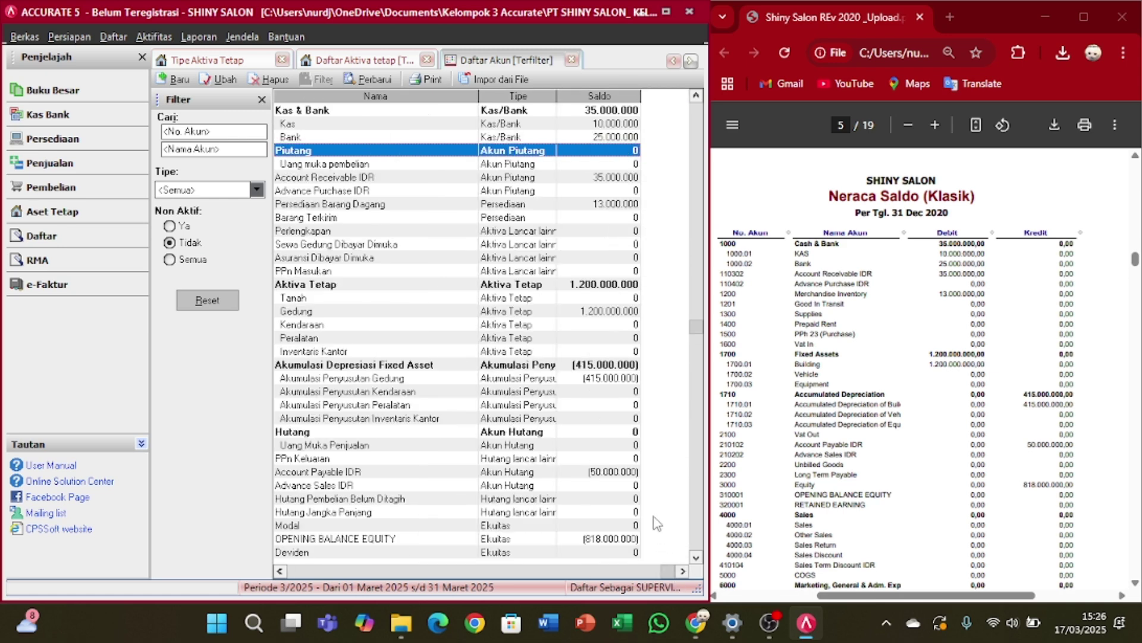
scroll(819, 344, "down", 1)
scroll(819, 344, "down", 6)
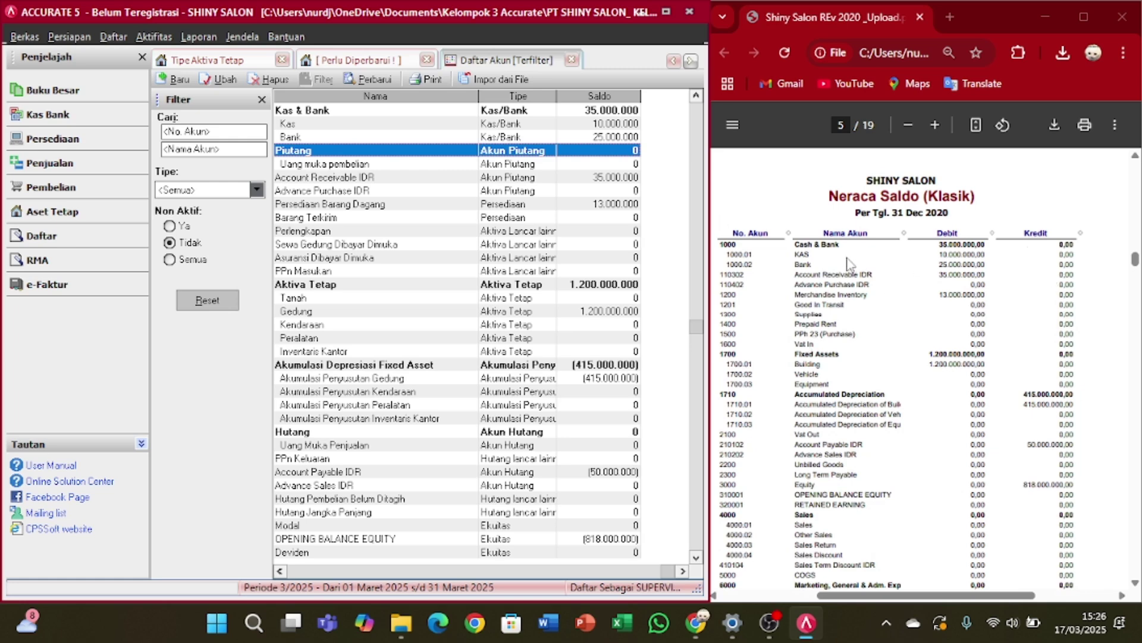
scroll(894, 434, "down", 10)
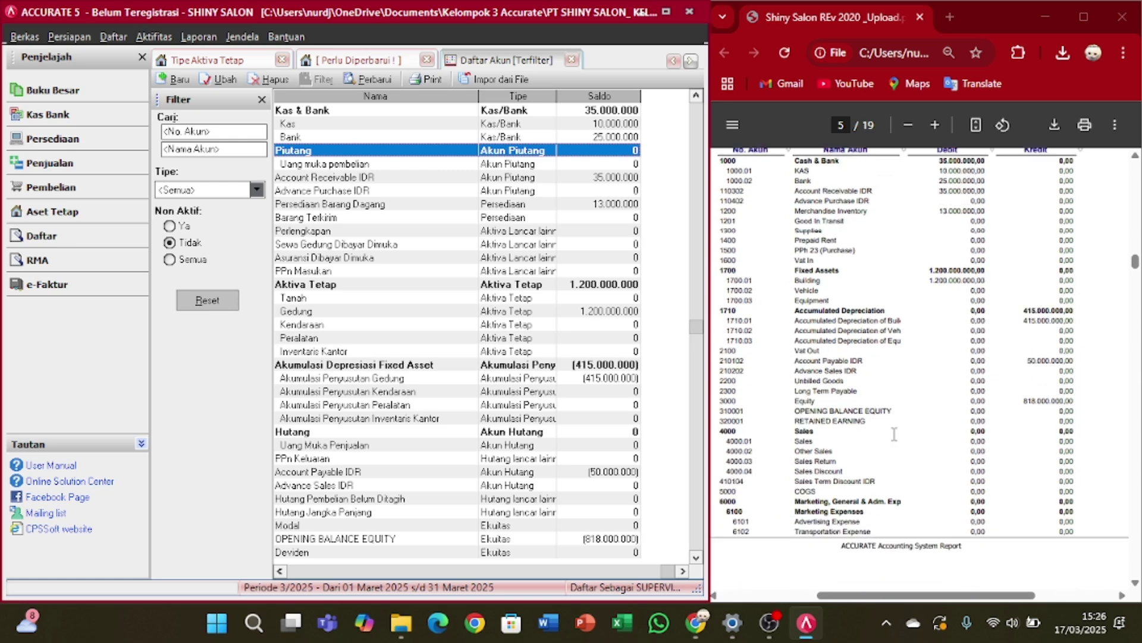
scroll(893, 434, "up", 4)
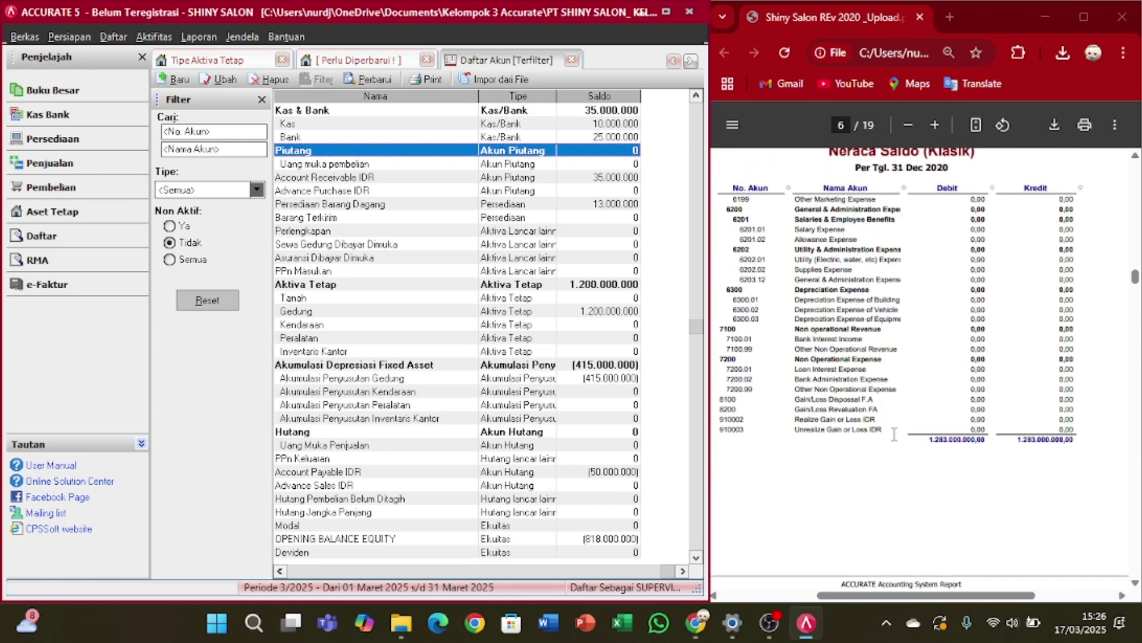
- Check the account list's balances from Piutang down to Biaya Komisi against the trial balance report
key("Down")
key("Down")
key("Down")
key("Down")
key("Down")
key("Down")
key("Down")
key("Down")
key("Down")
key("Down")
key("Down")
key("Down")
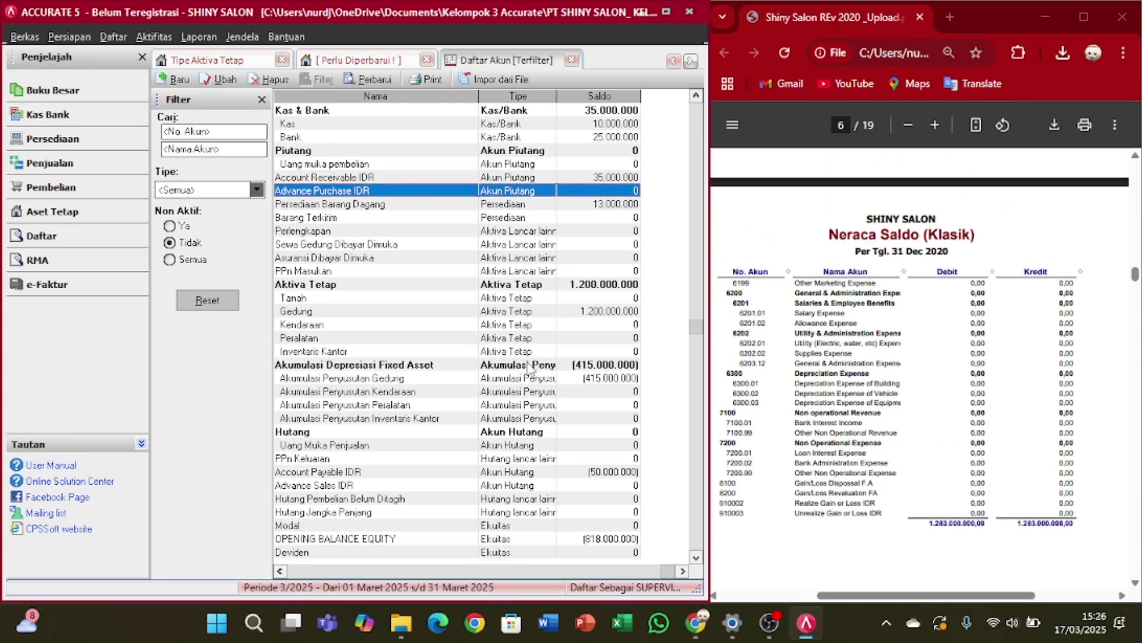
key("Down")
key("Down")
key("Down")
key("Down")
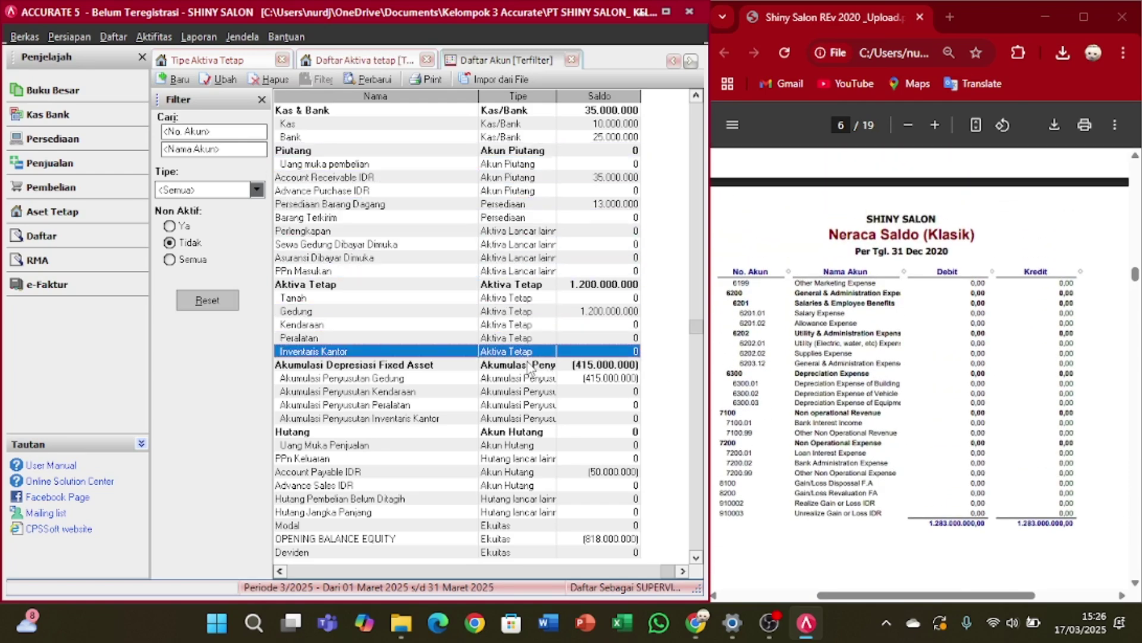
key("Down")
key("Down")
key("Down")
key("Down")
key("Down")
key("Down")
key("Down")
key("Down")
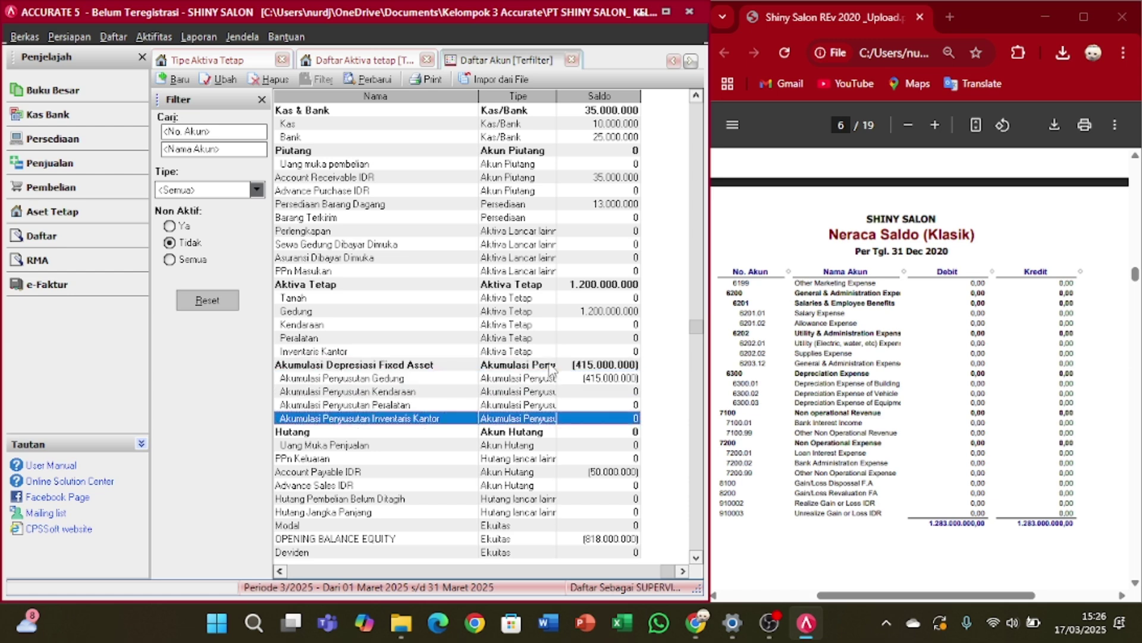
key("Down")
key("Down")
key("Down")
key("Down")
key("Down")
key("Down")
key("Down")
key("Down")
key("Down")
key("Down")
key("Down")
key("Down")
key("Down")
key("Down")
key("Down")
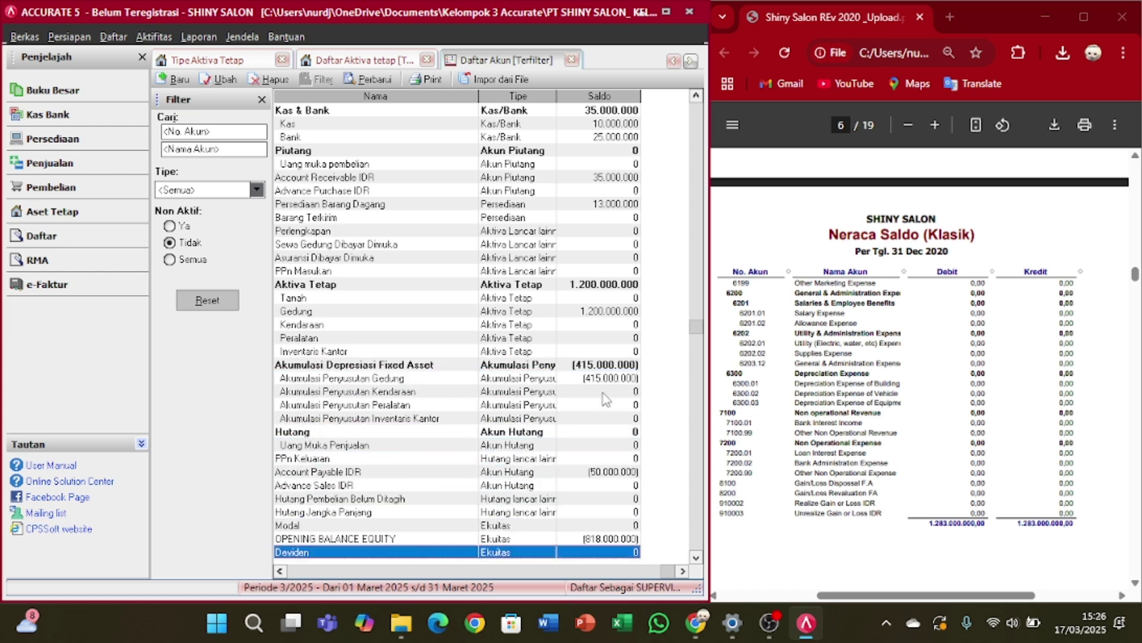
key("Down")
key("Down")
key("Down")
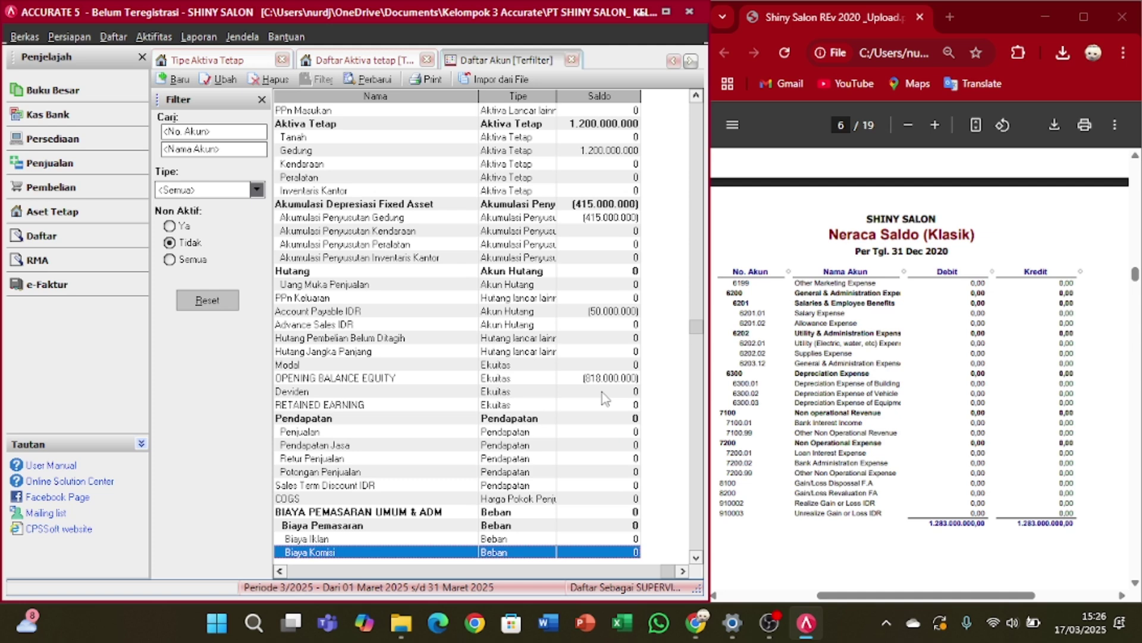
- Recheck the account balances upward from Biaya Komisi through the equity, liability and fixed asset accounts to Barang Terkirim
key("Up")
key("Up")
key("Up")
key("Up")
key("Up")
key("Up")
key("Up")
key("Up")
key("Up")
key("Up")
key("Up")
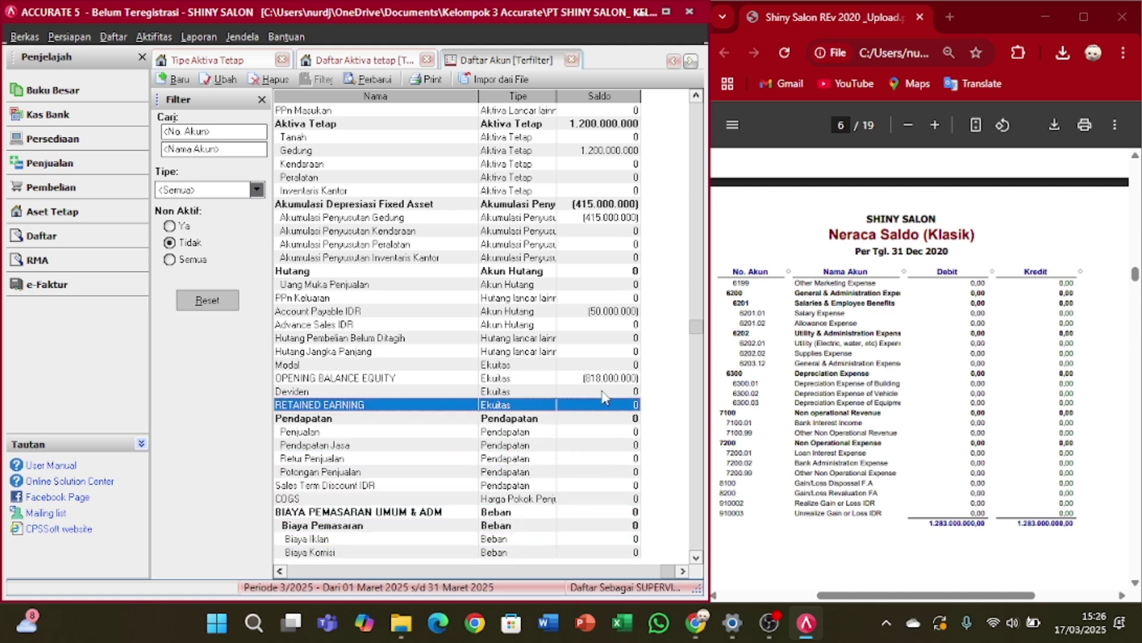
key("Up")
key("Up")
key("Up")
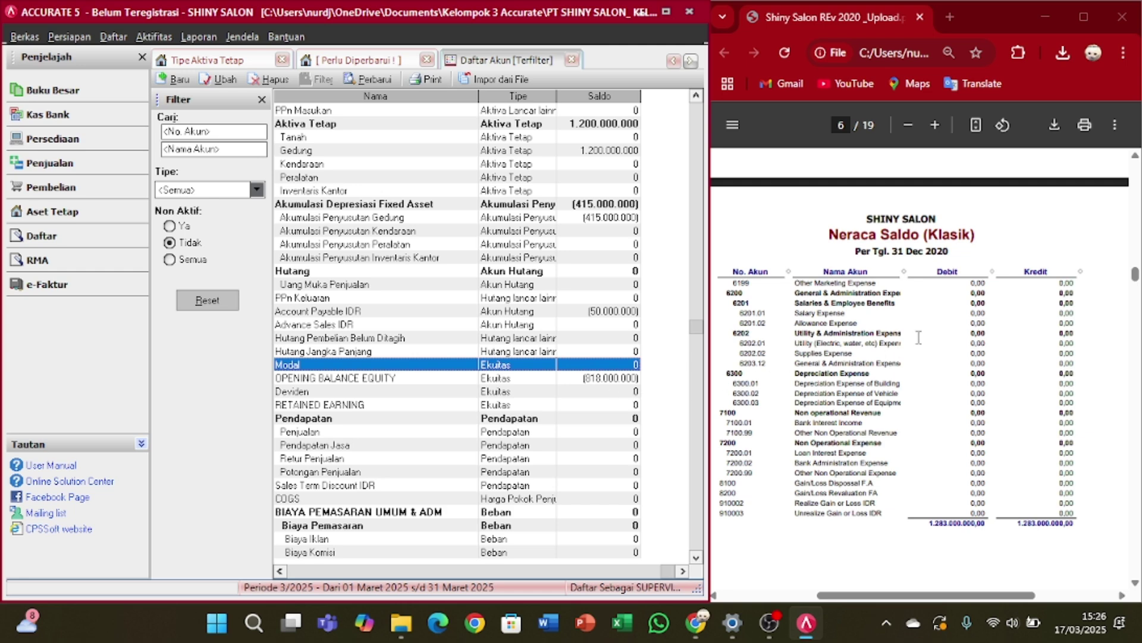
key("Up")
key("Up")
key("Up")
key("Up")
key("Up")
key("Up")
key("Up")
key("Up")
key("Up")
key("Up")
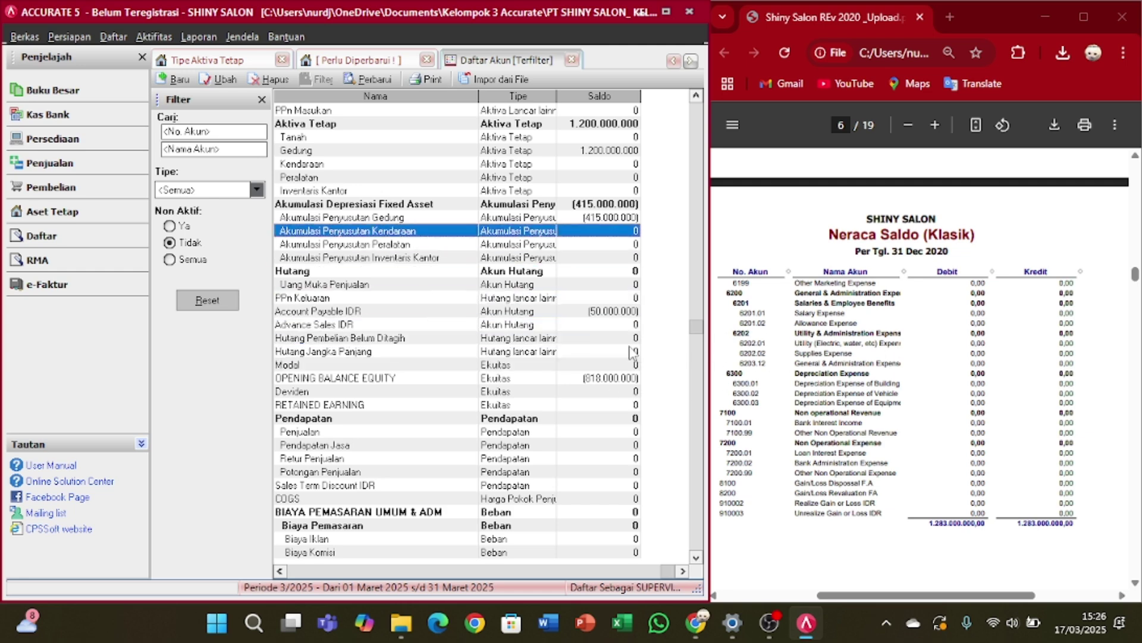
key("Up")
key("Up")
key("Up")
key("Up")
key("Up")
key("Up")
key("Up")
key("Up")
key("Up")
key("Up")
key("Up")
key("Up")
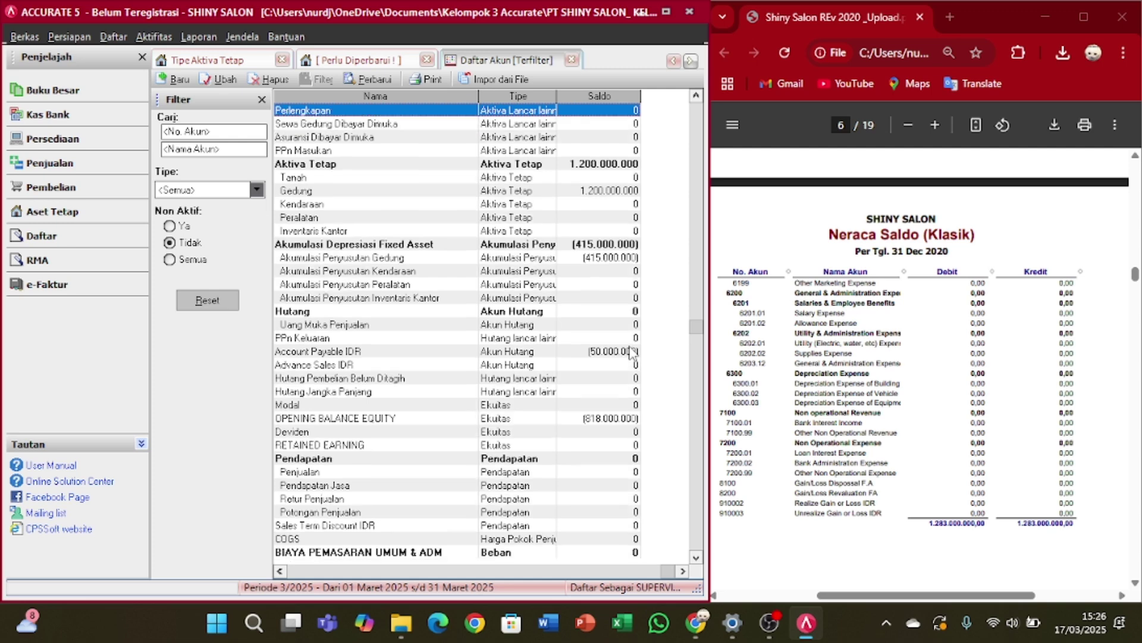
key("Up")
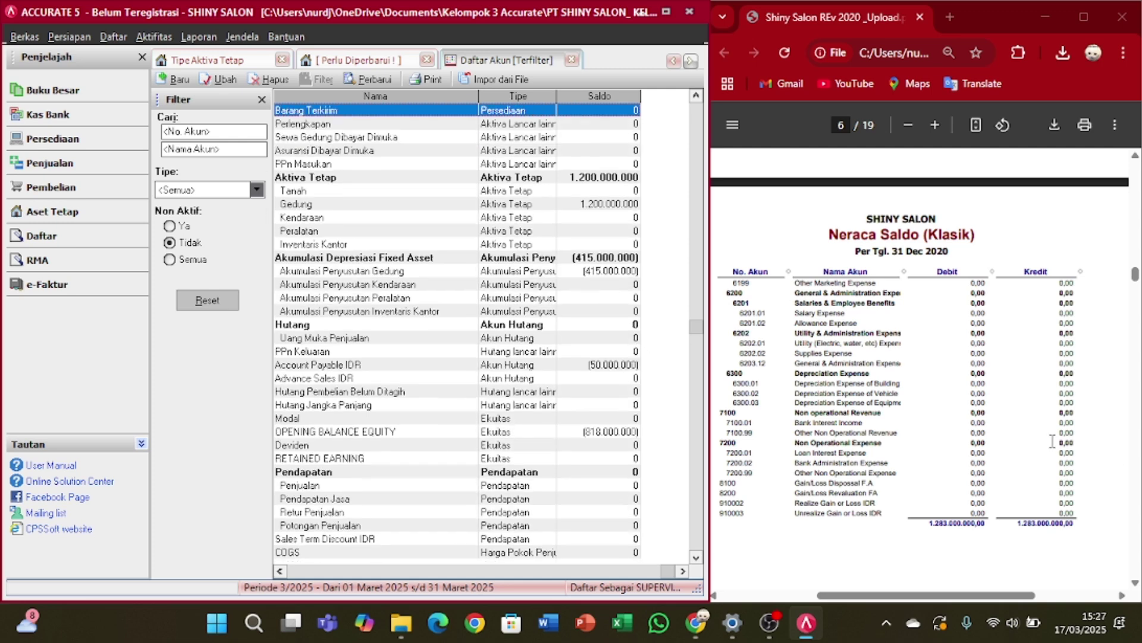
- Look ahead in the PDF to the January 2021 transactions, and return to the trial balance on page 5
scroll(1053, 440, "up", 2)
scroll(1051, 444, "down", 2)
scroll(1049, 446, "down", 9)
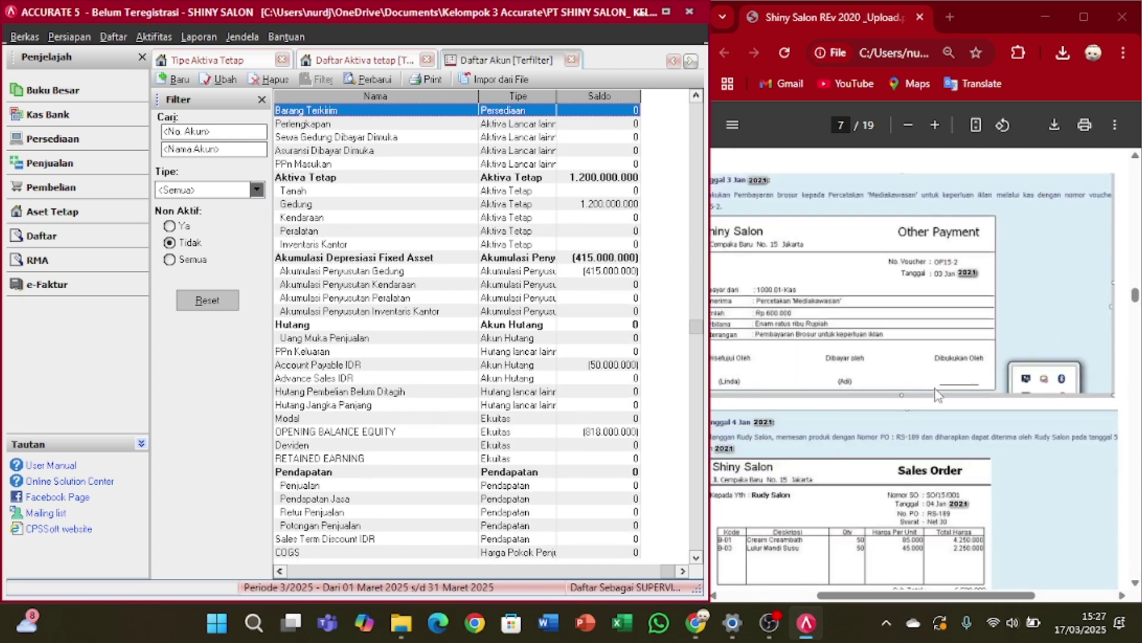
scroll(946, 390, "up", 5)
scroll(939, 394, "up", 10)
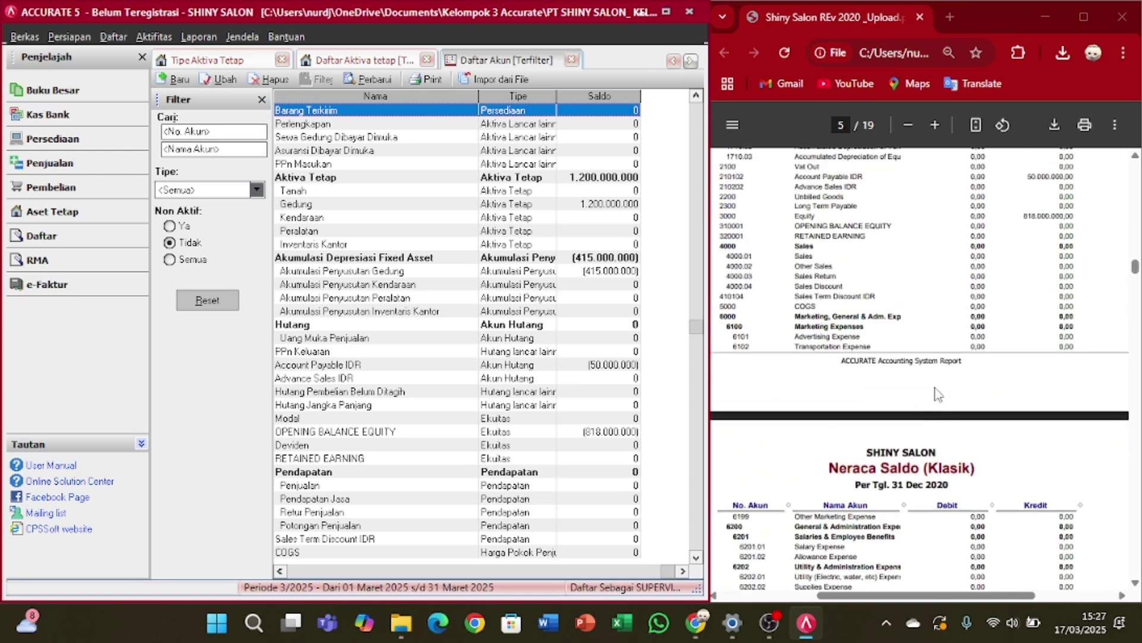
scroll(938, 394, "up", 3)
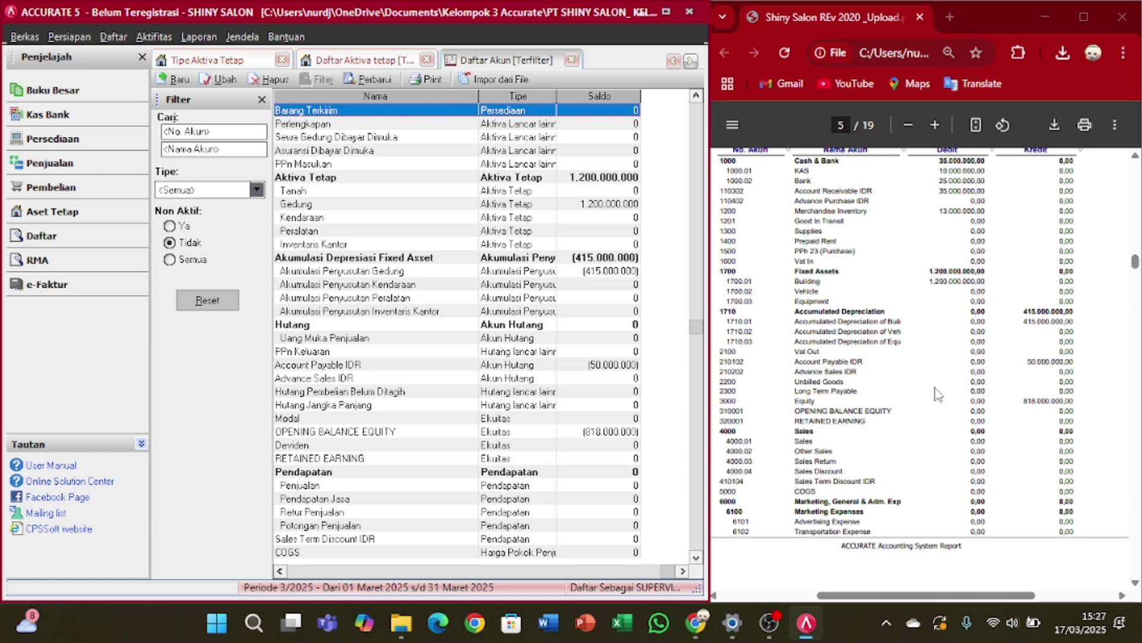
scroll(640, 378, "up", 3)
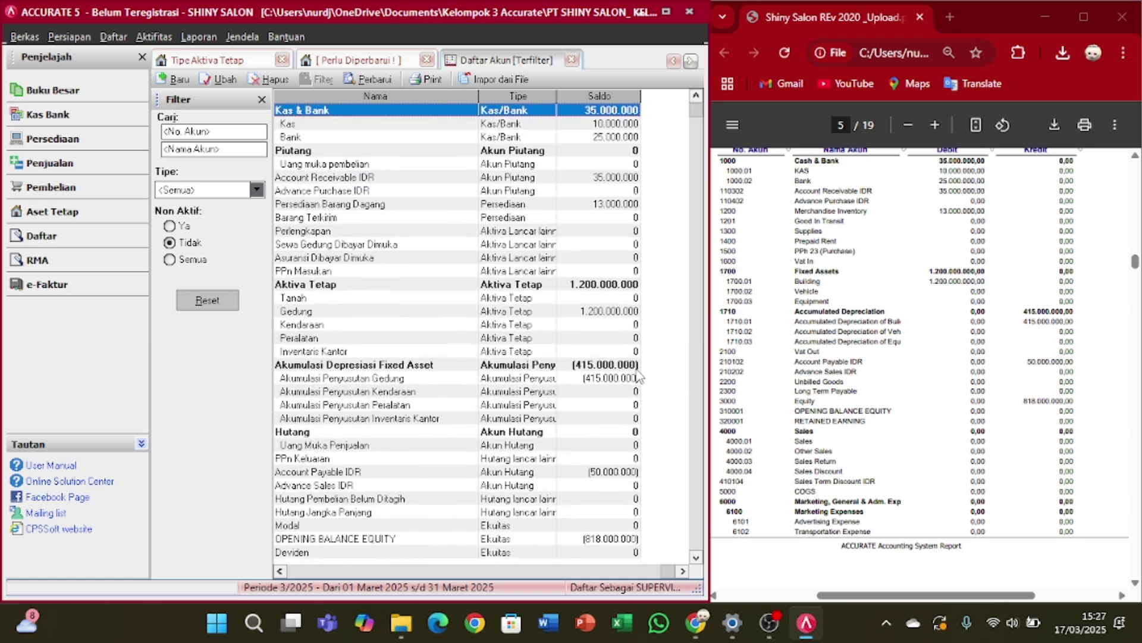
- Compare the balances from Kas & Bank down to Biaya Komisi with page 5 of the trial balance
key("Down")
key("Down")
key("Down")
key("Down")
key("Down")
key("Down")
key("Down")
key("Down")
key("Down")
key("Down")
key("Down")
key("Down")
key("Down")
key("Down")
key("Down")
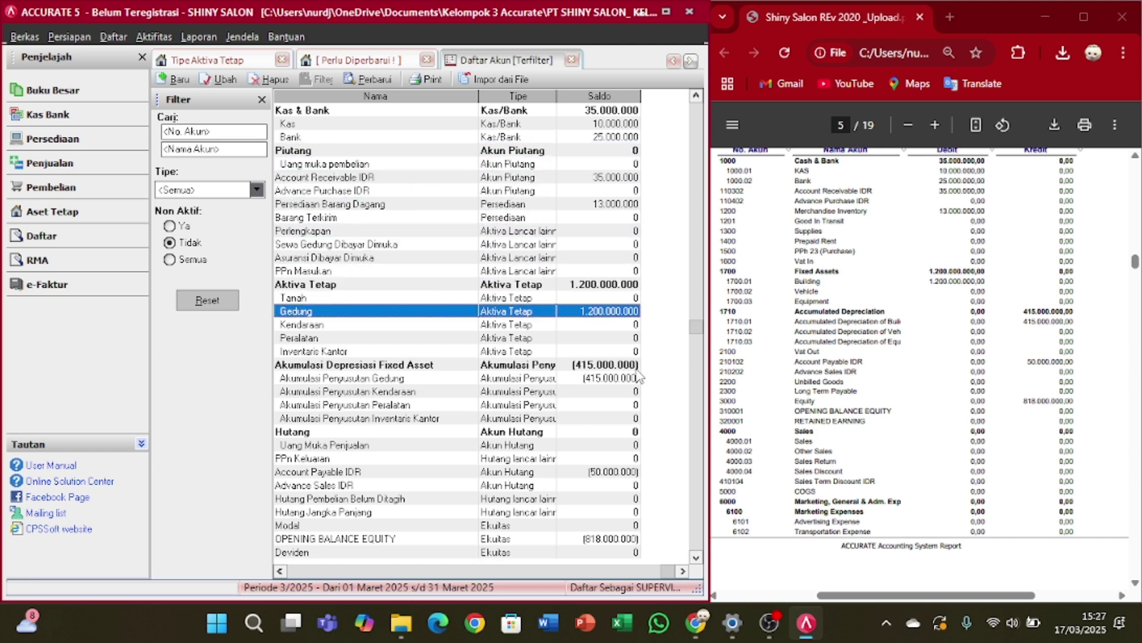
key("Down")
key("Down")
key("Down")
key("Down")
key("Down")
key("Down")
key("Down")
key("Down")
key("Down")
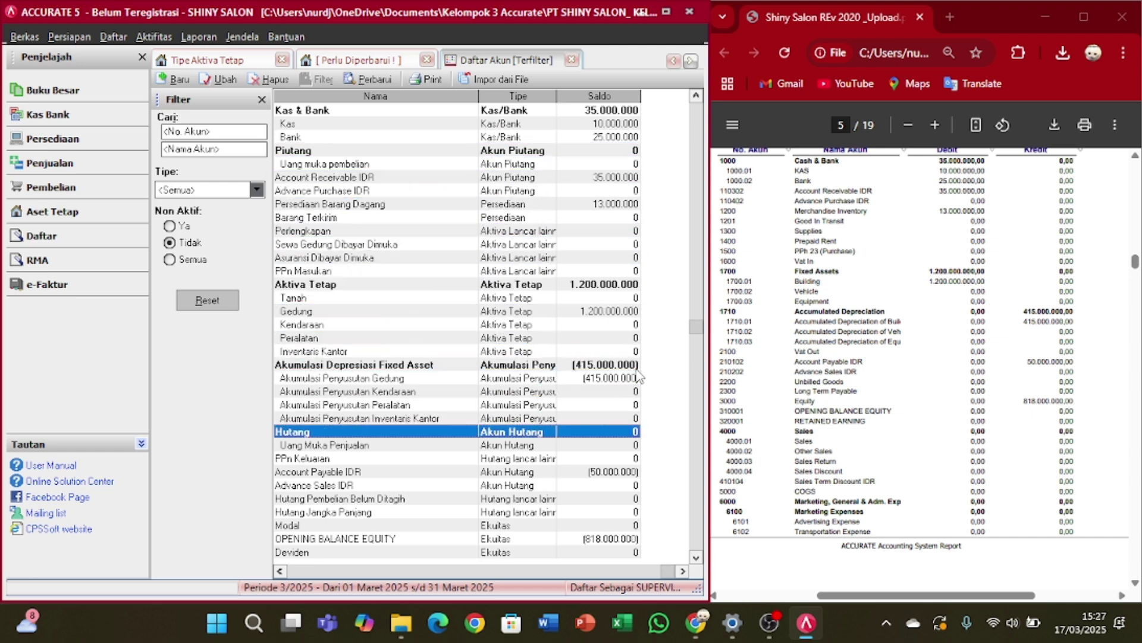
key("Down")
key("Down")
key("Down")
key("Down")
key("Down")
key("Down")
key("Down")
key("Down")
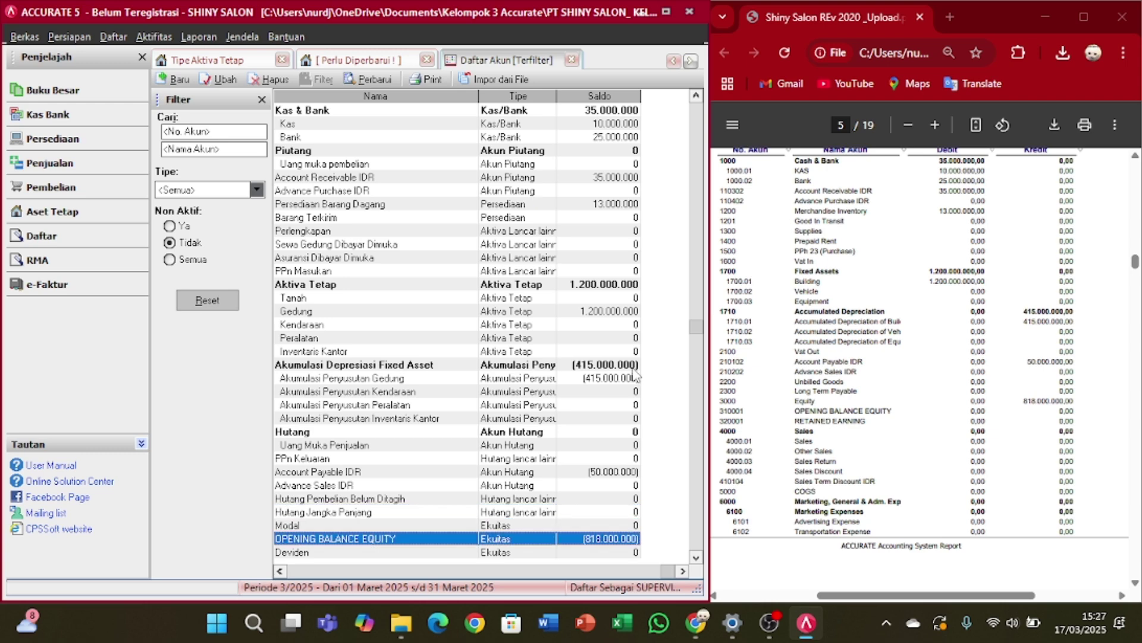
key("Down")
key("Down")
key("Down")
key("Down")
key("Down")
key("Down")
key("Down")
key("Down")
key("Down")
key("Down")
key("Down")
key("Down")
key("Down")
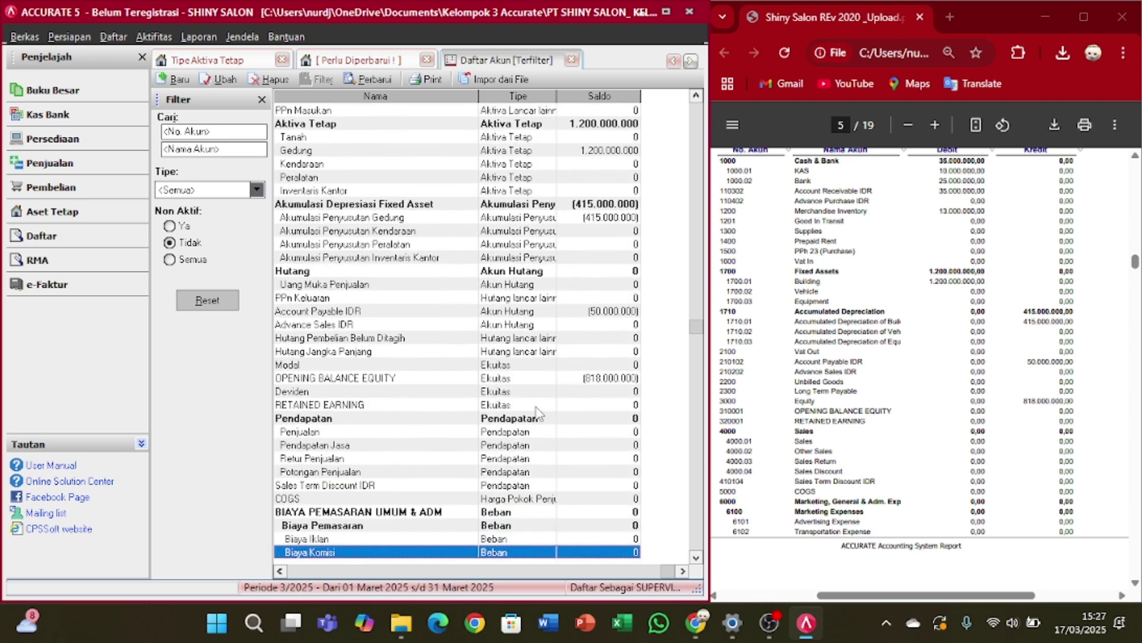
- Examine the Modal (3000) and OPENING BALANCE EQUITY (310001) accounts in the account list
left_click(421, 378)
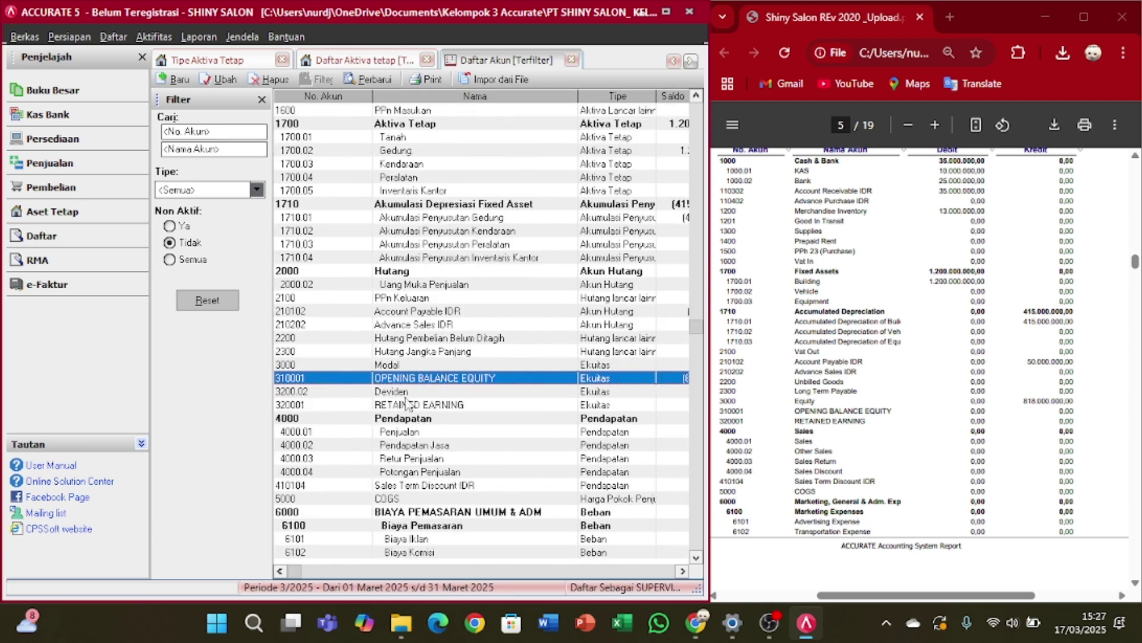
left_click(387, 363)
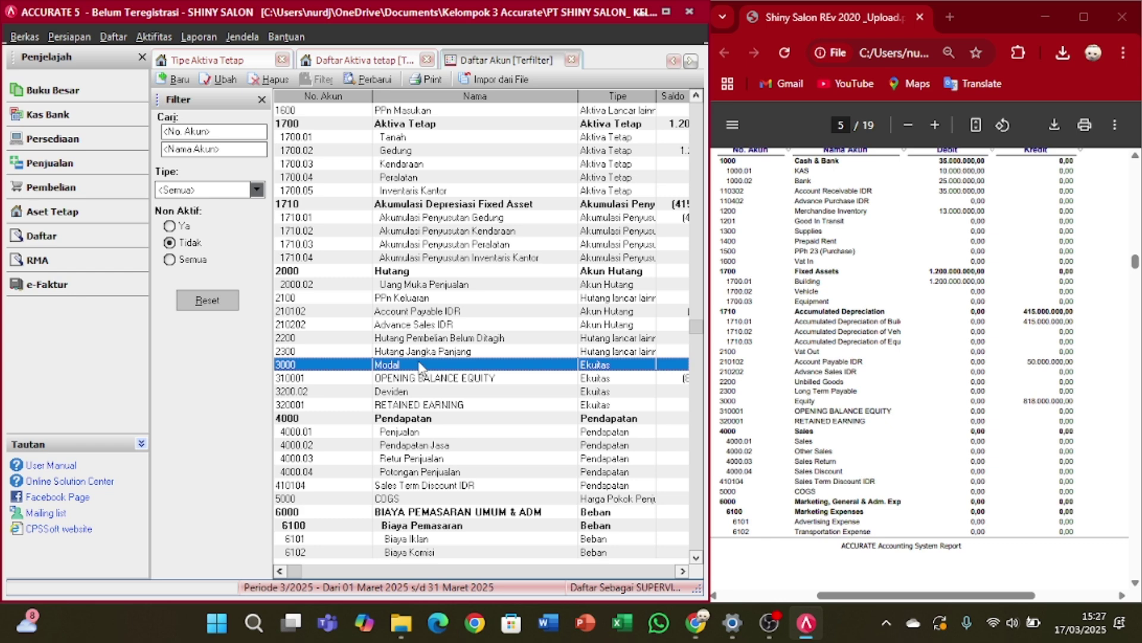
left_click(378, 378)
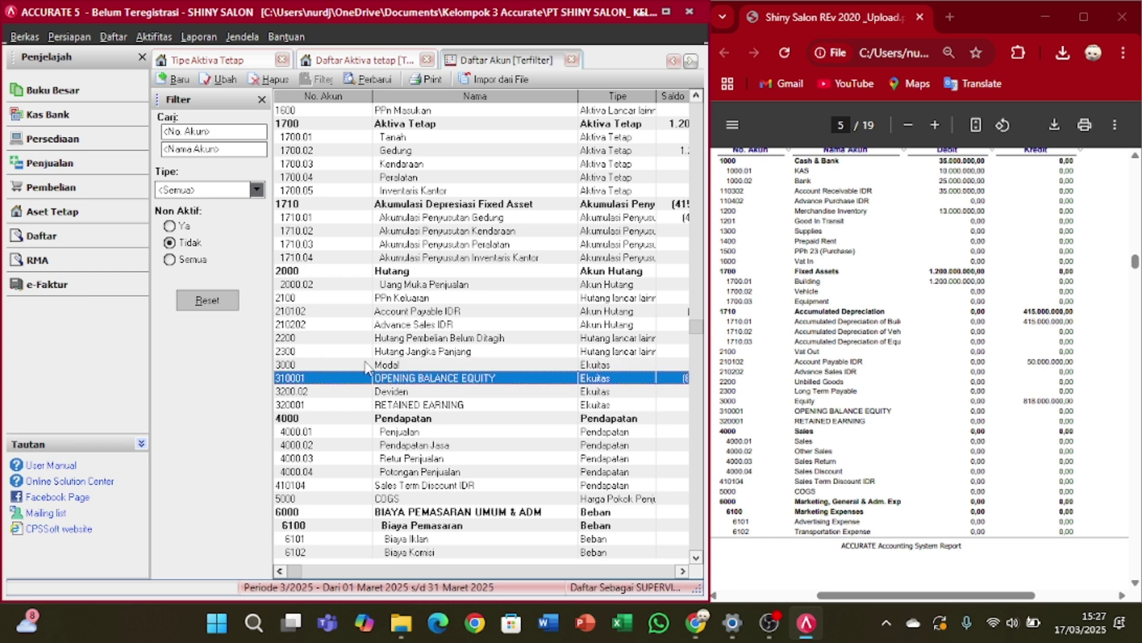
- Create a new general journal voucher (Bukti Jurnal Umum) and set its date to 31/12/2020
left_click(154, 36)
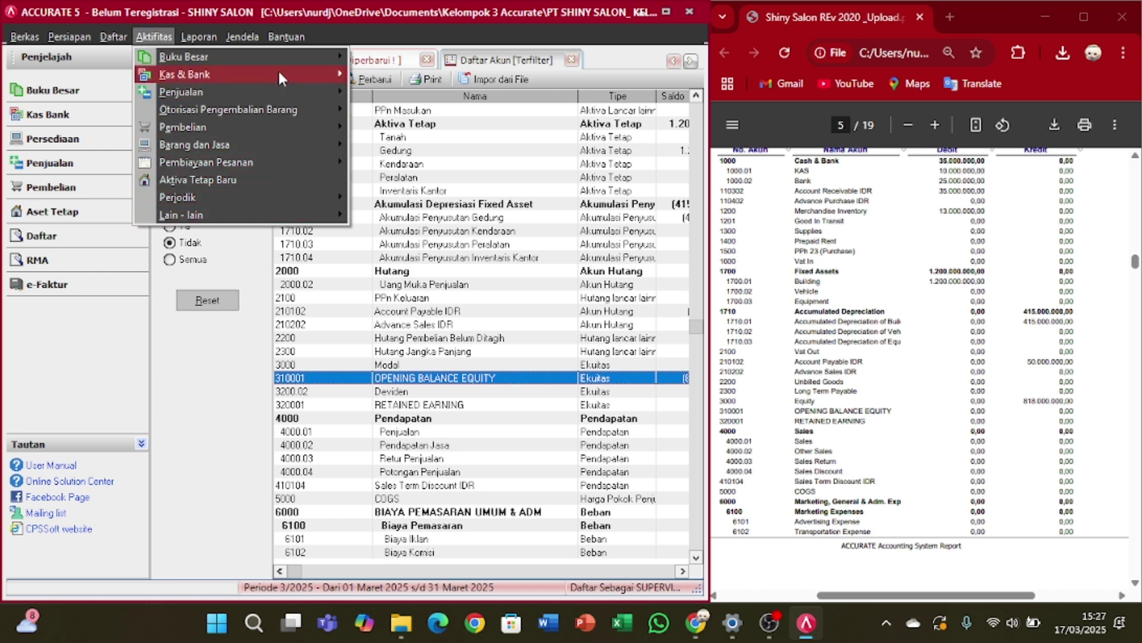
mouse_move(332, 51)
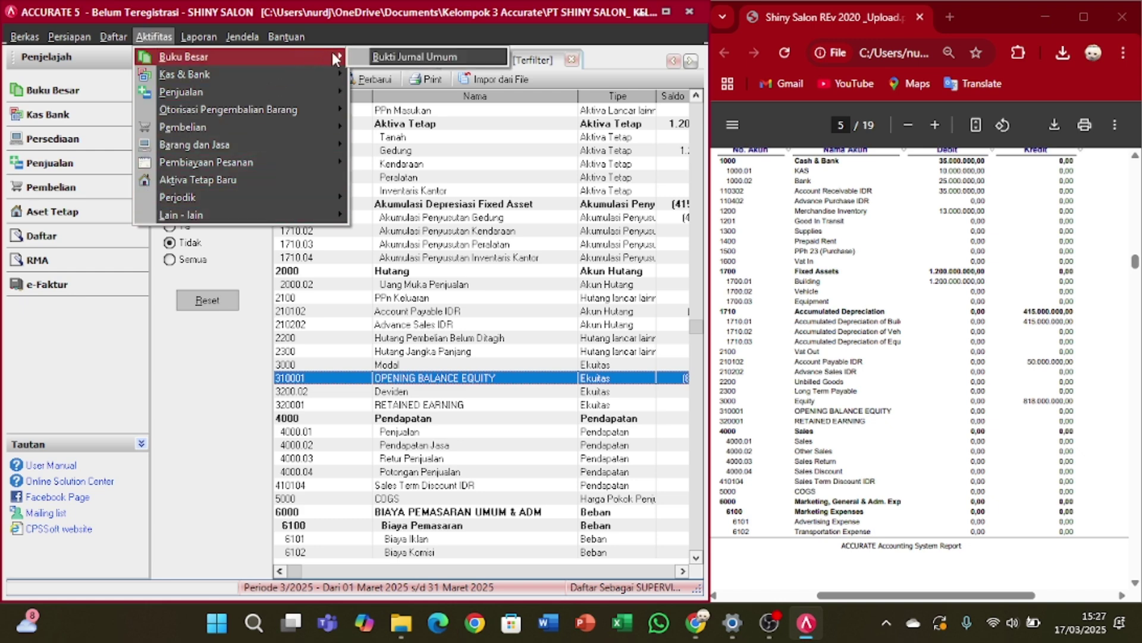
left_click(448, 59)
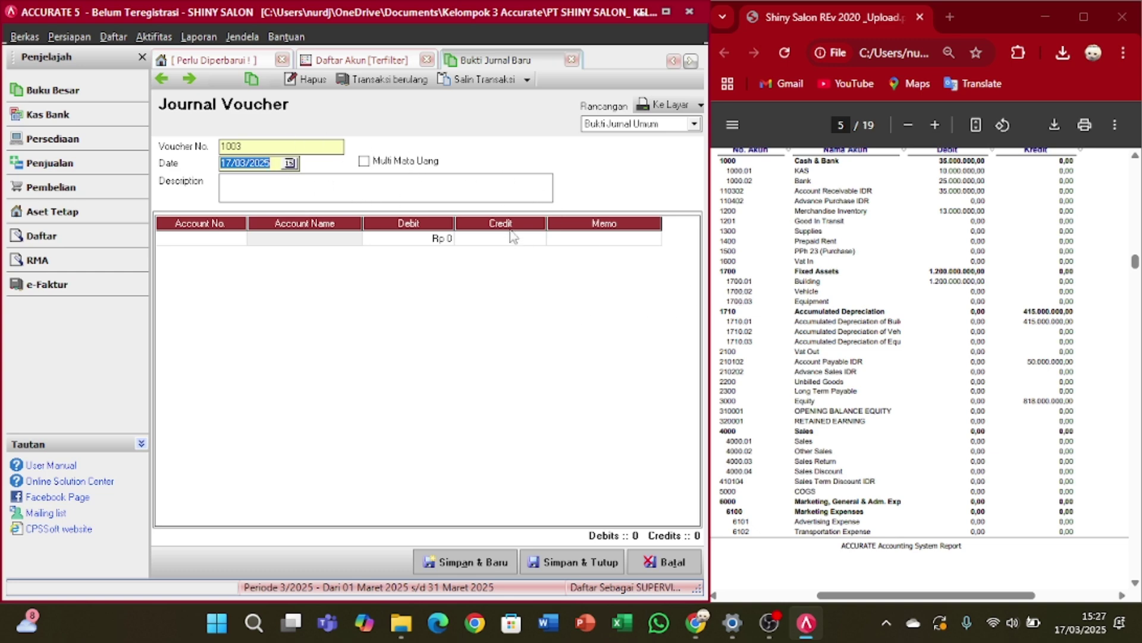
left_click(269, 163)
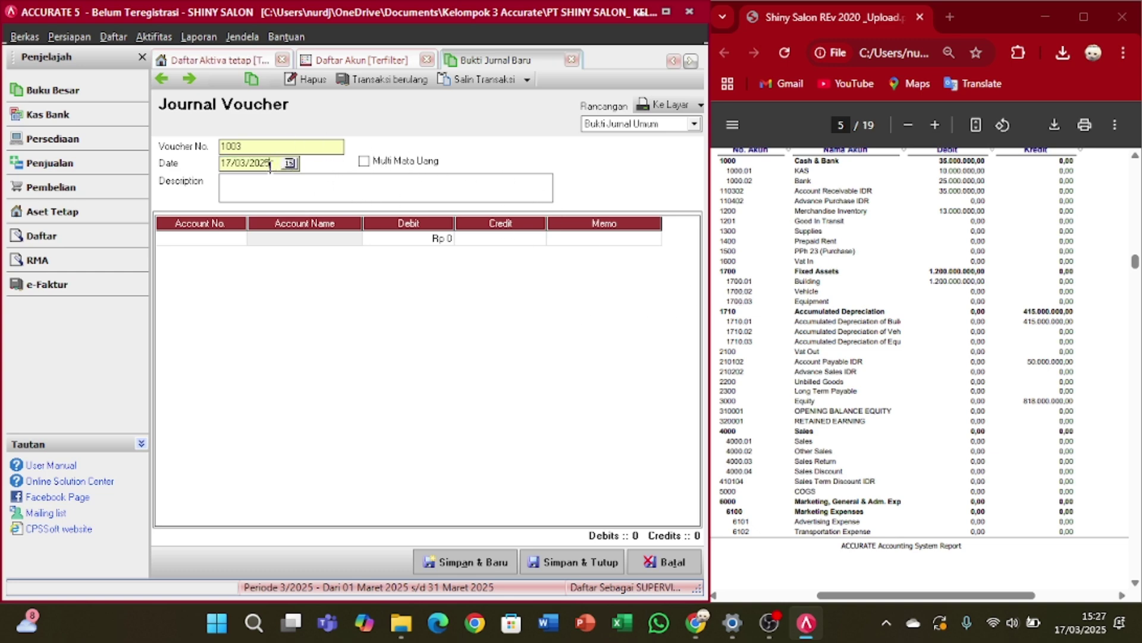
key("BackSpace")
key("BackSpace")
- Choose OPENING BALANCE EQUITY (310001) as the account for the first line of the journal voucher
left_click(232, 238)
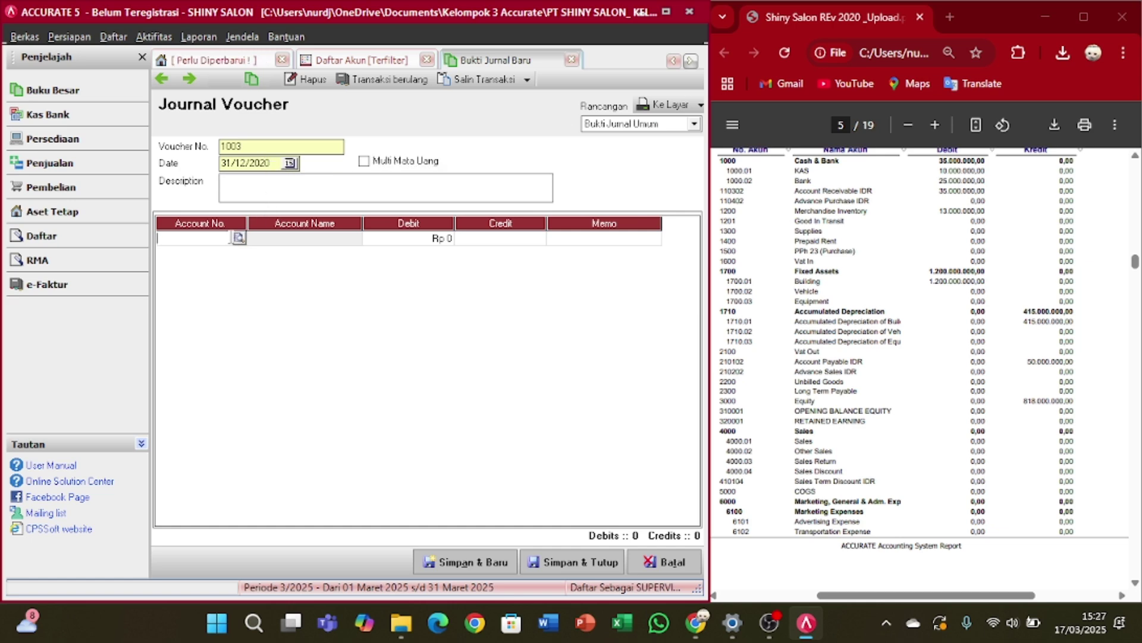
left_click(239, 238)
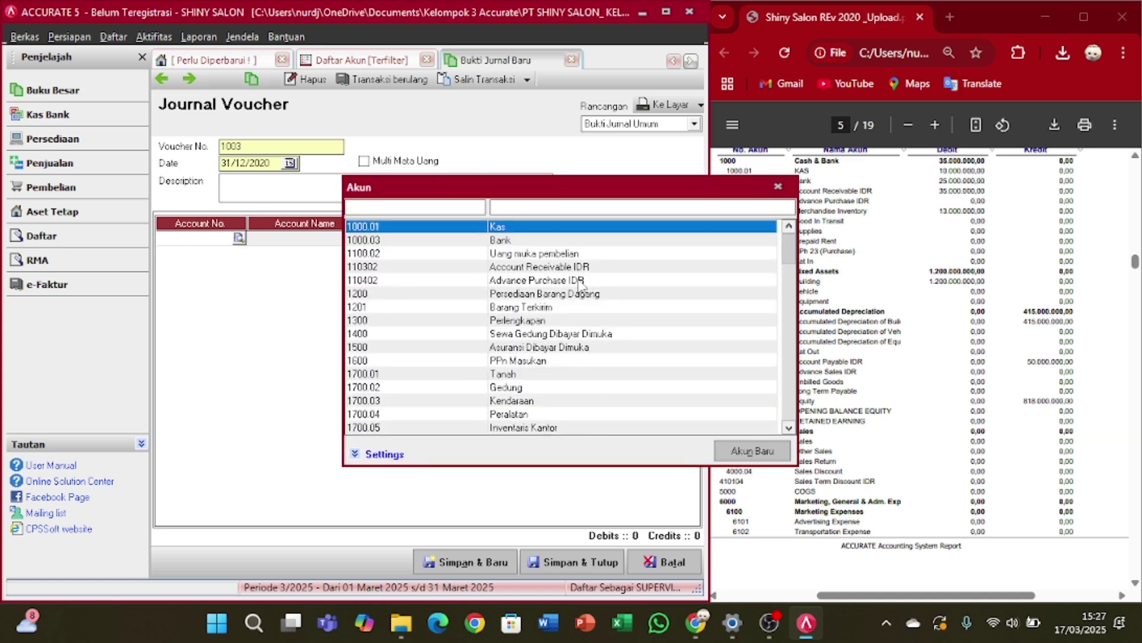
left_click(789, 427)
left_click(789, 428)
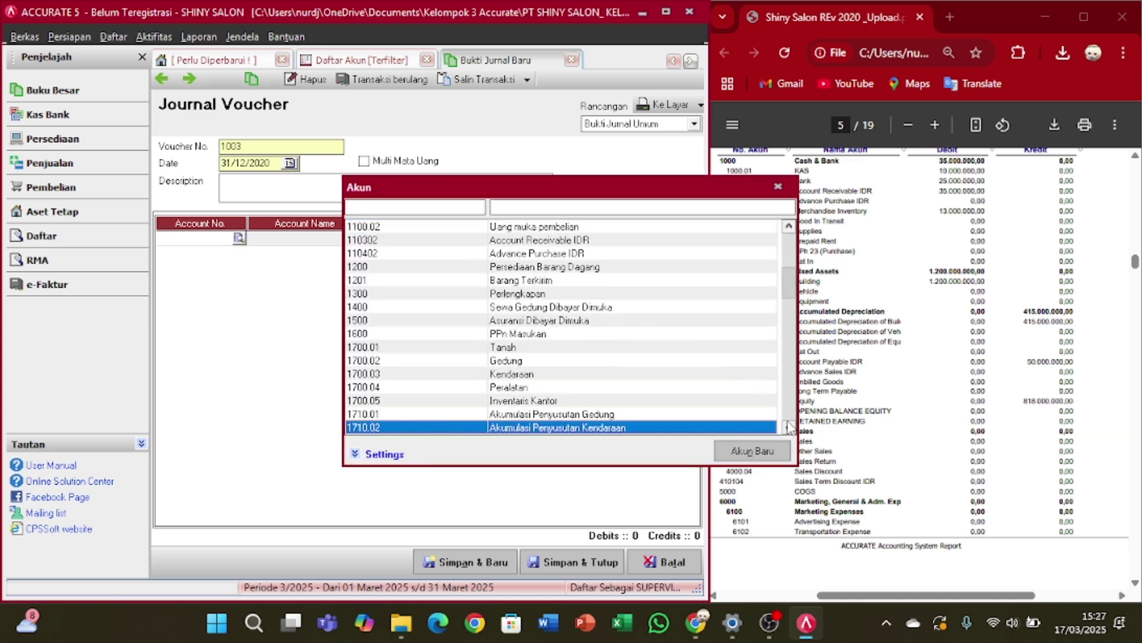
left_click(789, 428)
left_click(789, 427)
left_click(789, 428)
left_click(789, 428)
left_click(789, 428)
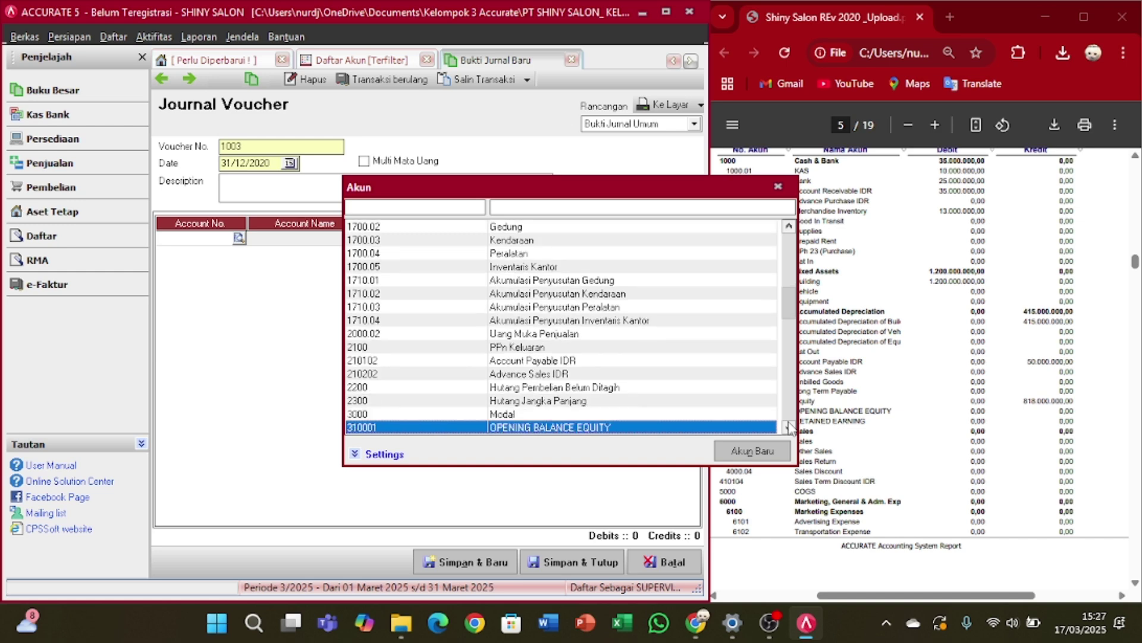
left_click(789, 427)
left_click(789, 427)
left_click(789, 427)
left_click(789, 427)
left_click(789, 427)
left_click(789, 428)
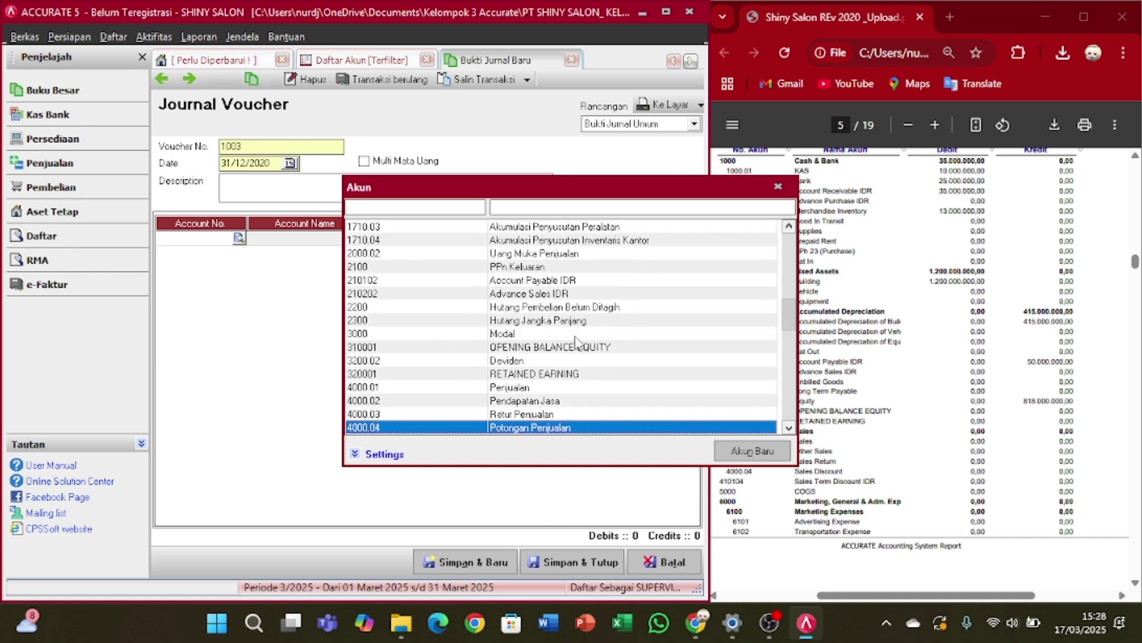
left_click(630, 349)
double_click(632, 353)
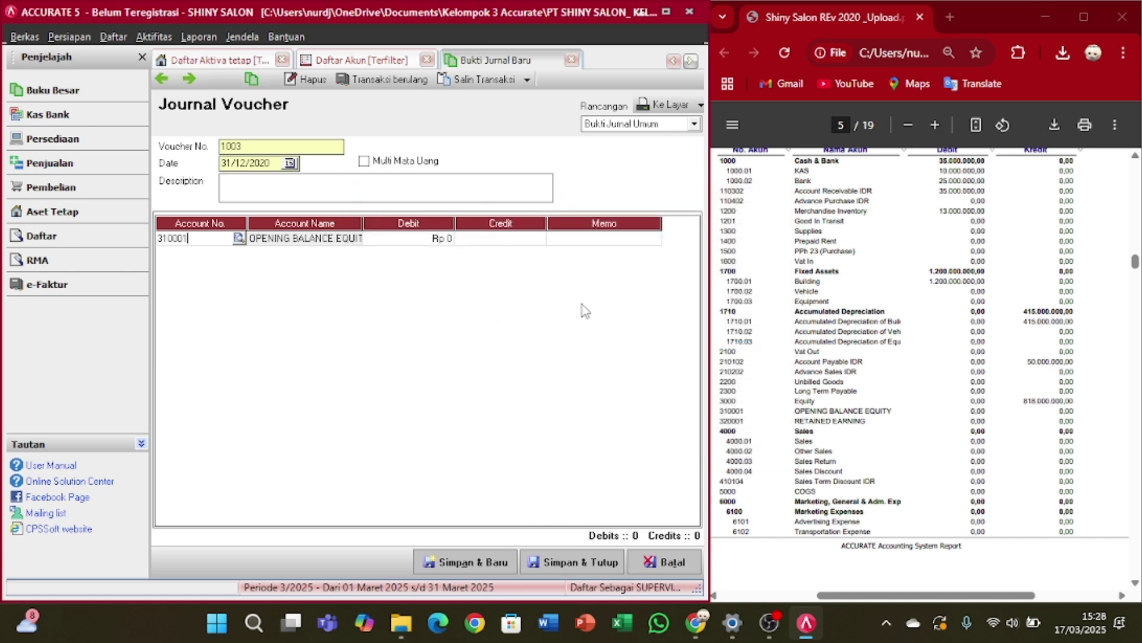
- Enter a debit of 818000000 for the OPENING BALANCE EQUITY line and add an empty line below it
left_click(440, 239)
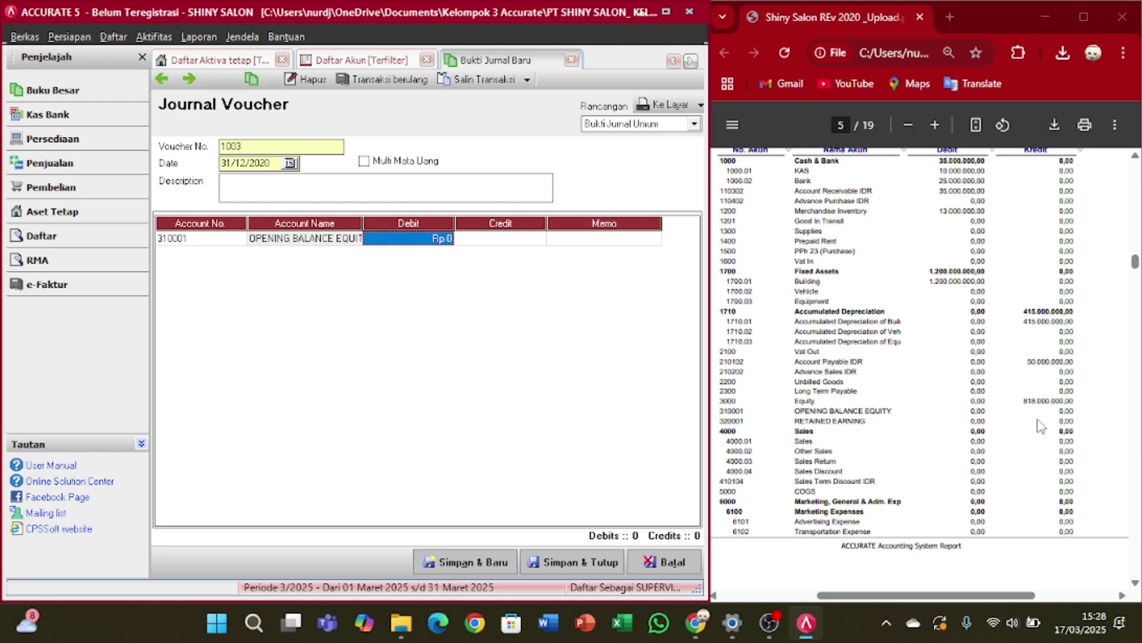
left_click(442, 238)
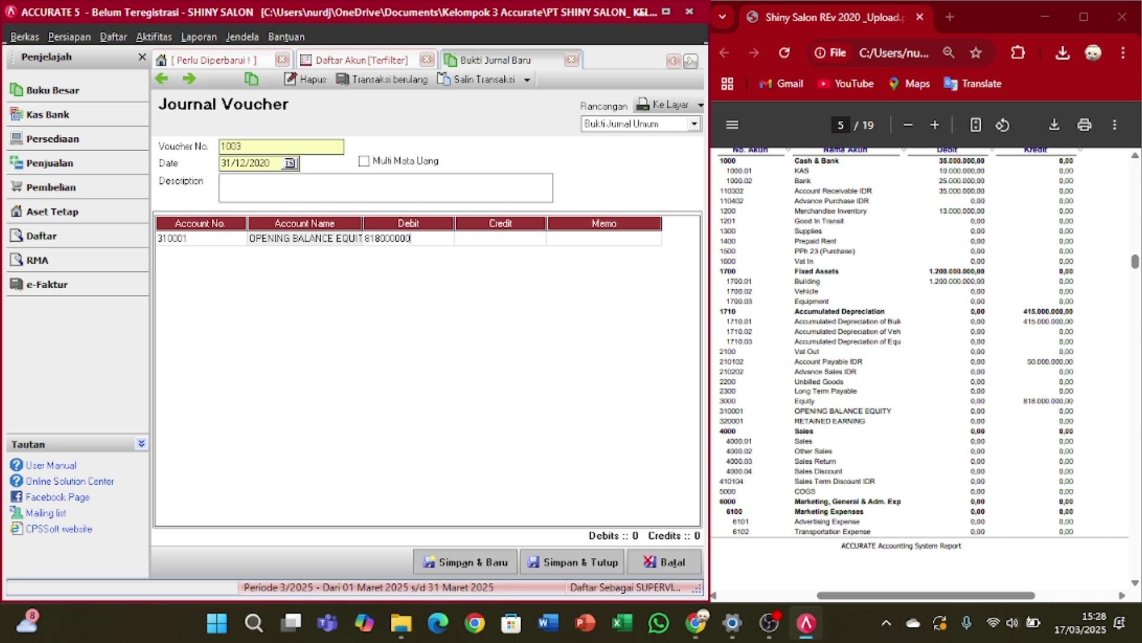
key("Tab")
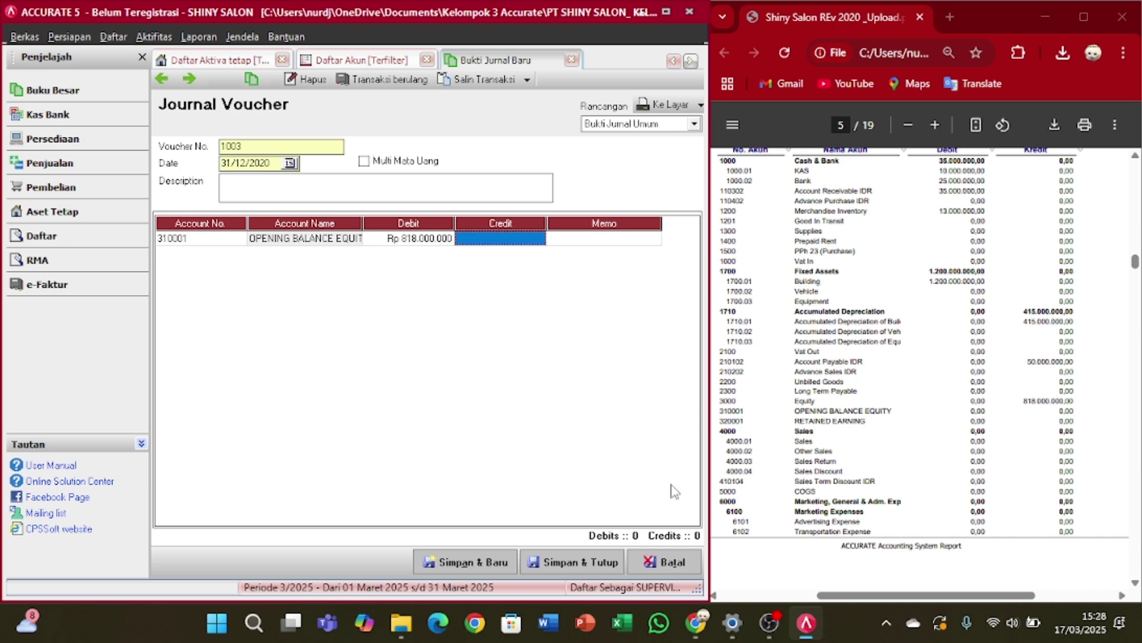
key("Tab")
key("Tab")
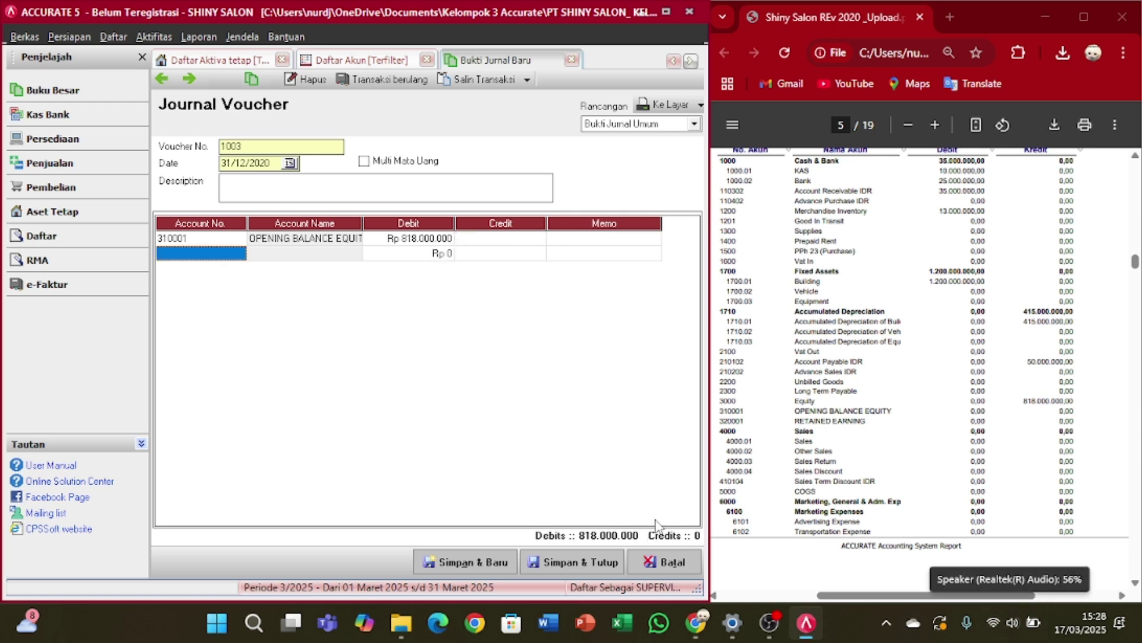
- Add Modal (3000) as the voucher's second line with the balancing credit of Rp 818.000.000
left_click(242, 256)
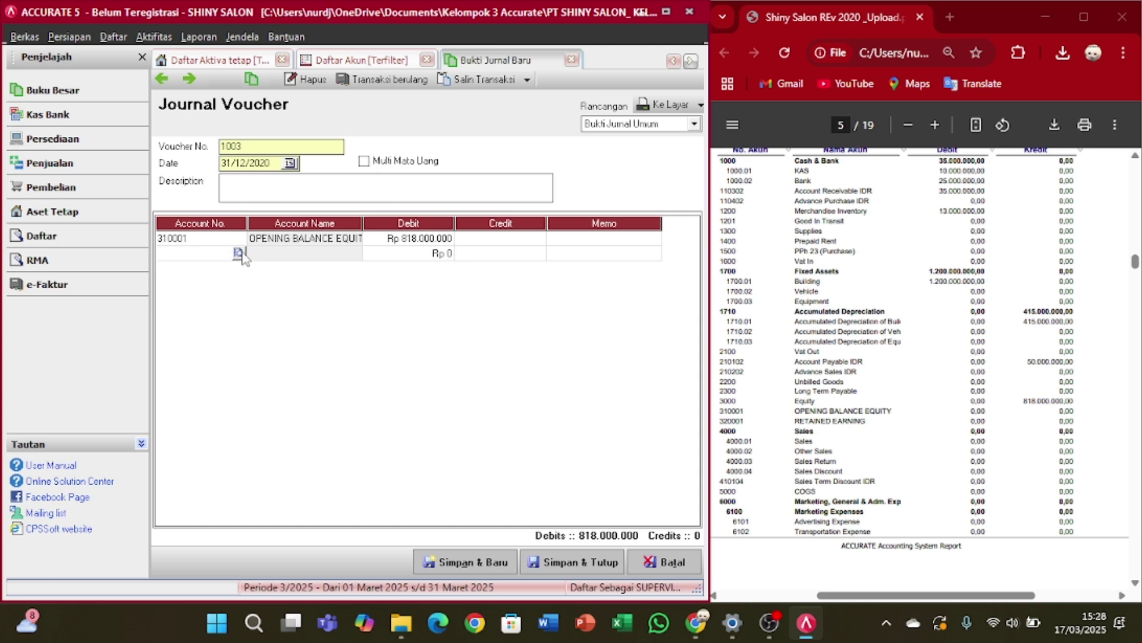
left_click(239, 252)
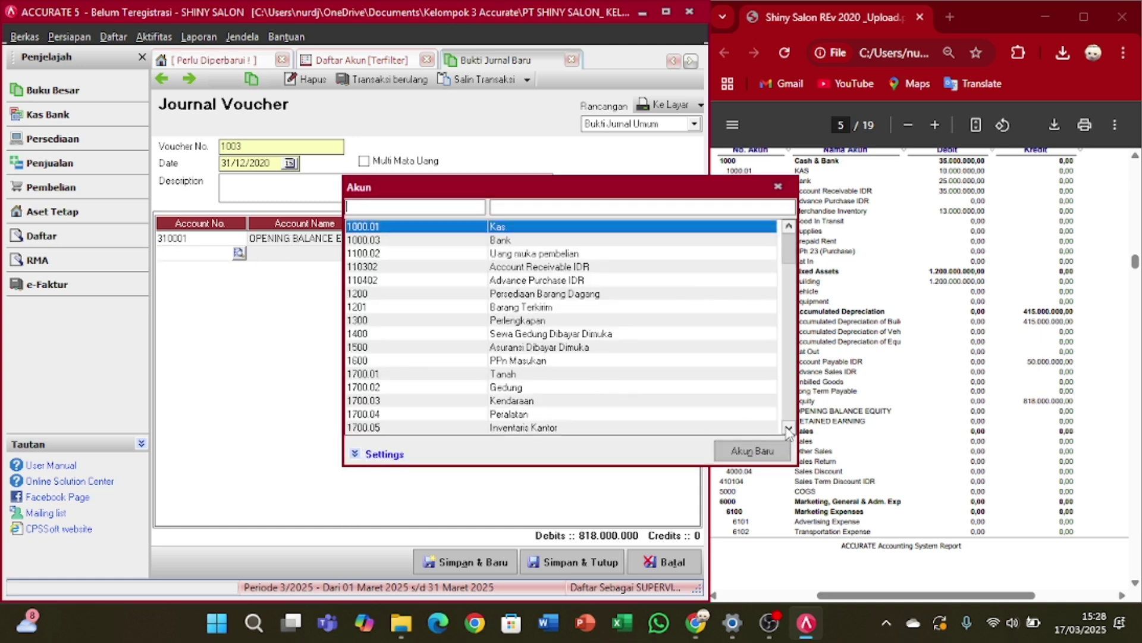
left_click(789, 427)
left_click(789, 427)
left_click(789, 427)
left_click(789, 427)
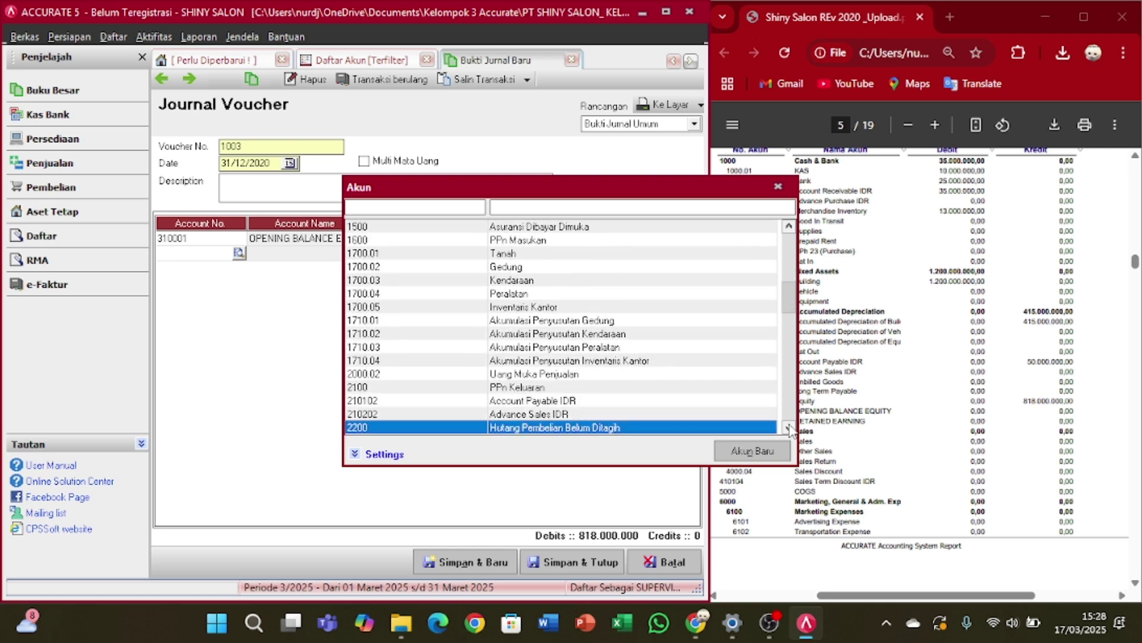
left_click(789, 427)
left_click(789, 427)
left_click(789, 427)
left_click(789, 427)
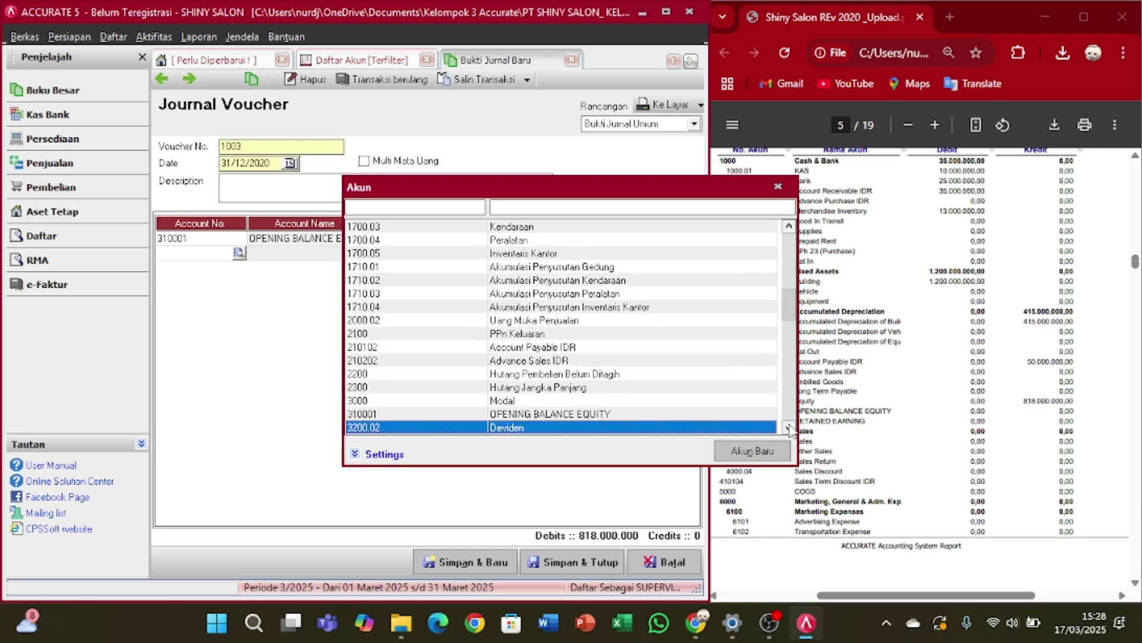
double_click(553, 401)
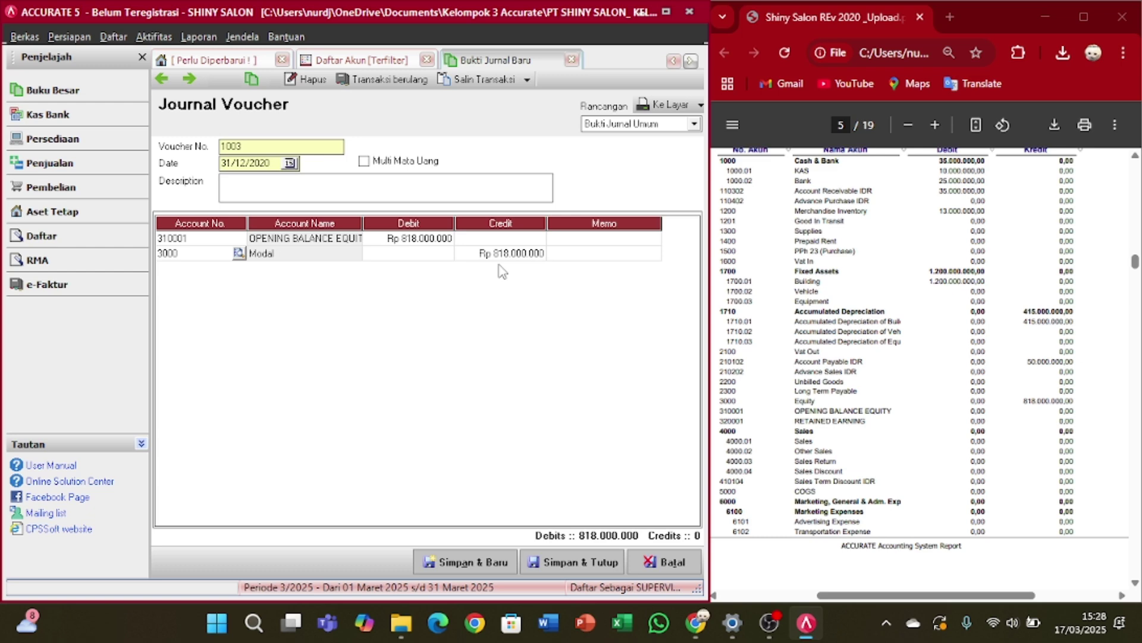
- Commit the Modal line, and save and close the journal voucher
left_click(565, 256)
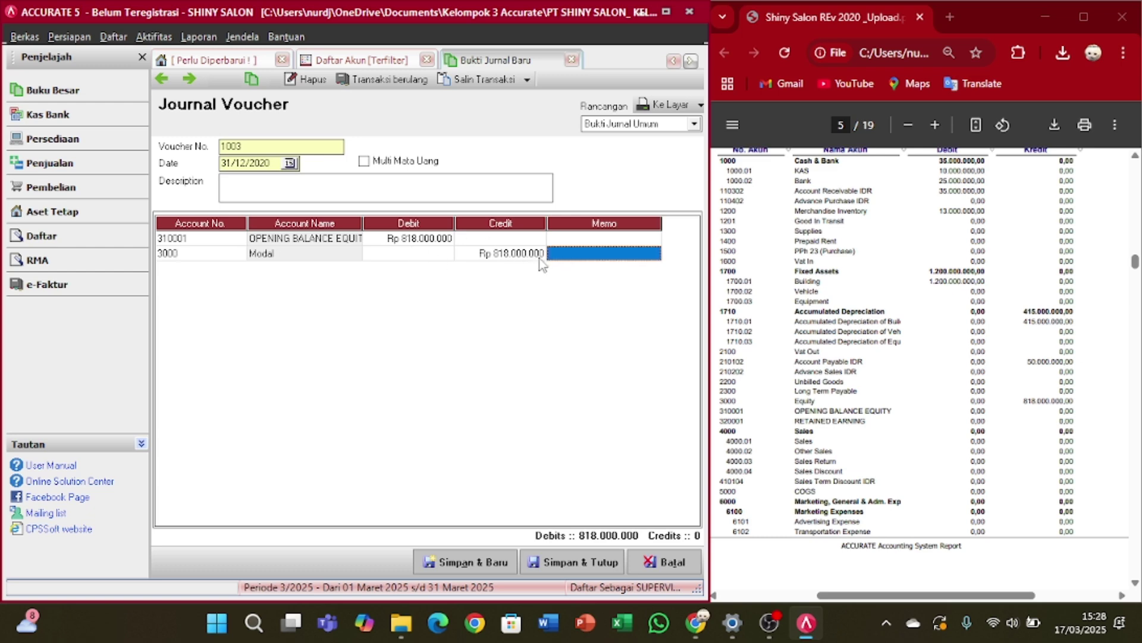
key("Return")
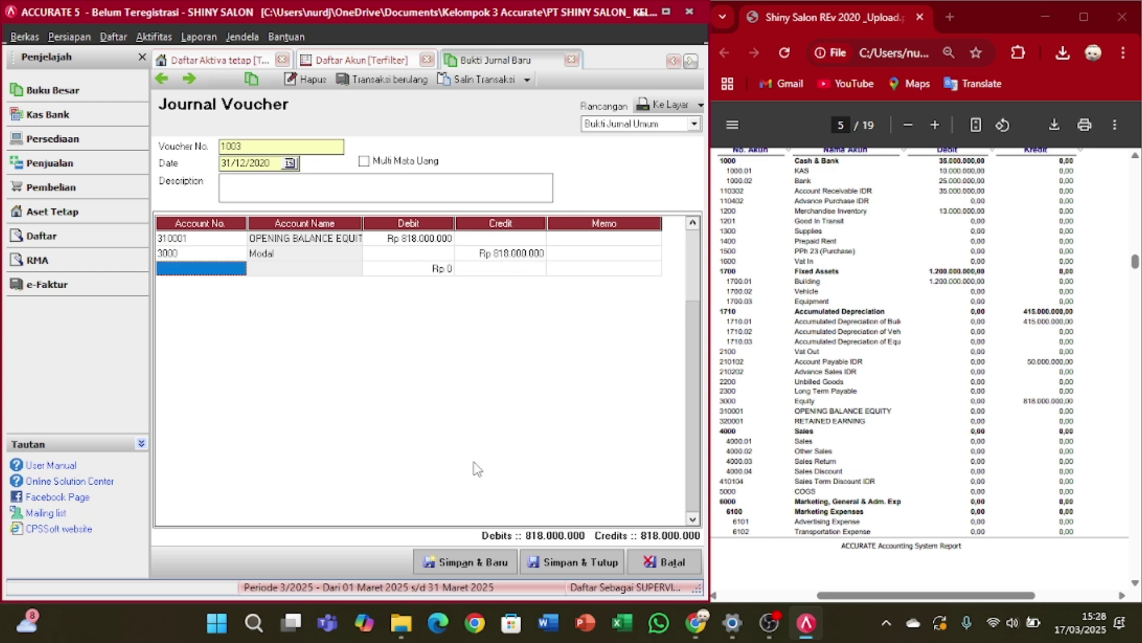
left_click(586, 561)
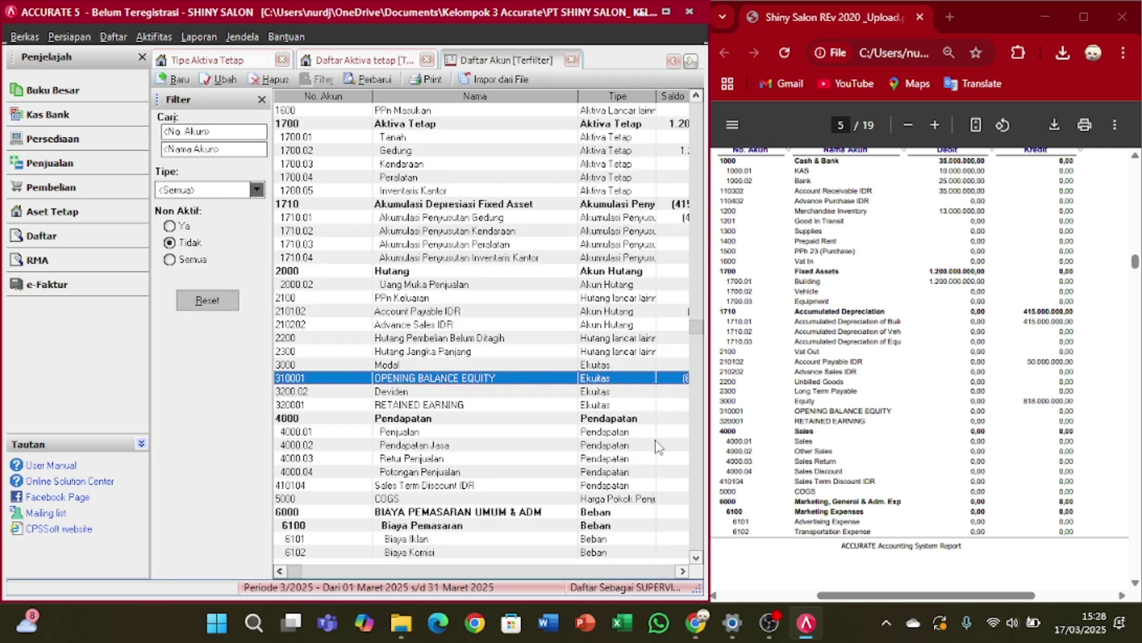
- Compare the equity balances in the account list with the trial balance on pages 5 and 6 of the PDF
key("Up")
key("Up")
key("Up")
left_click(683, 571)
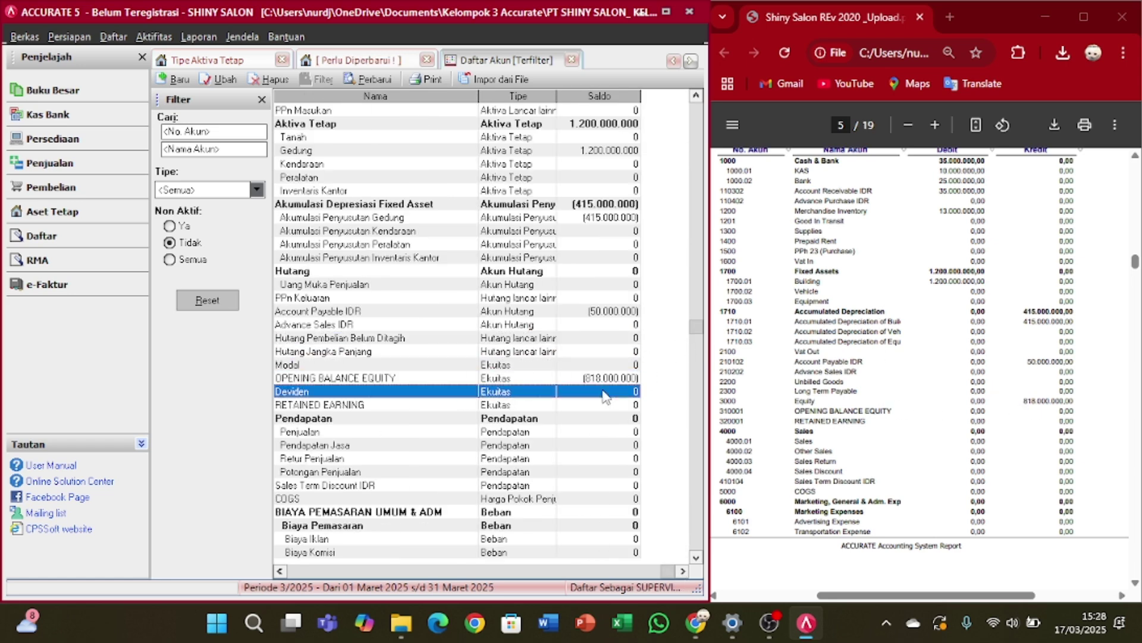
key("Down")
key("Down")
key("Down")
key("Down")
key("Down")
key("Down")
scroll(817, 372, "down", 3)
scroll(817, 372, "down", 8)
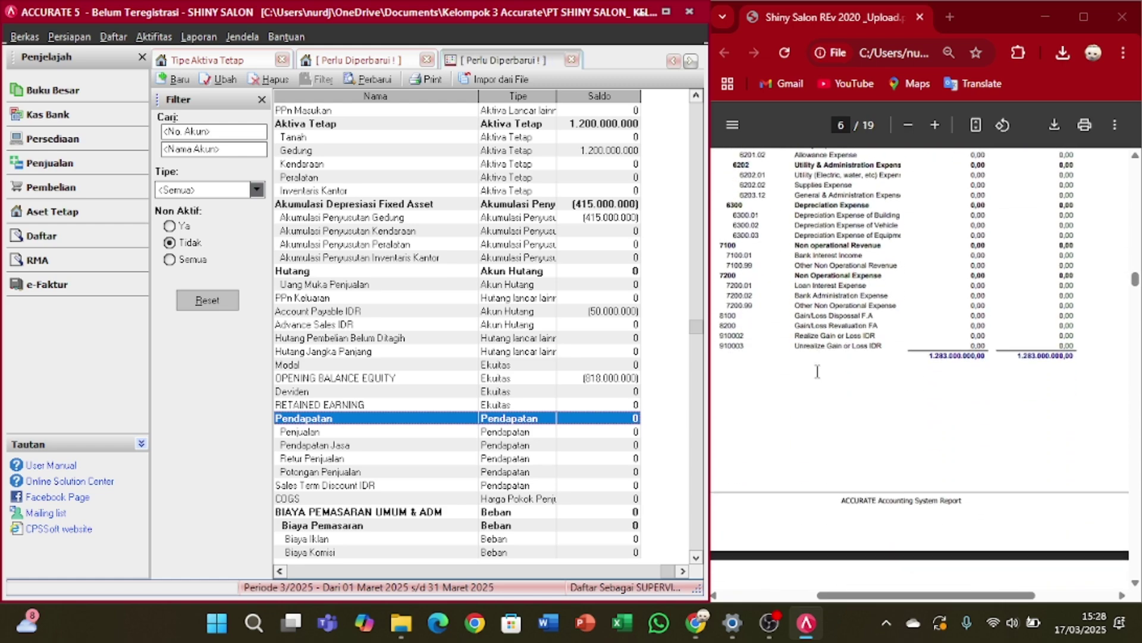
scroll(816, 372, "down", 4)
scroll(807, 372, "up", 6)
scroll(804, 369, "up", 8)
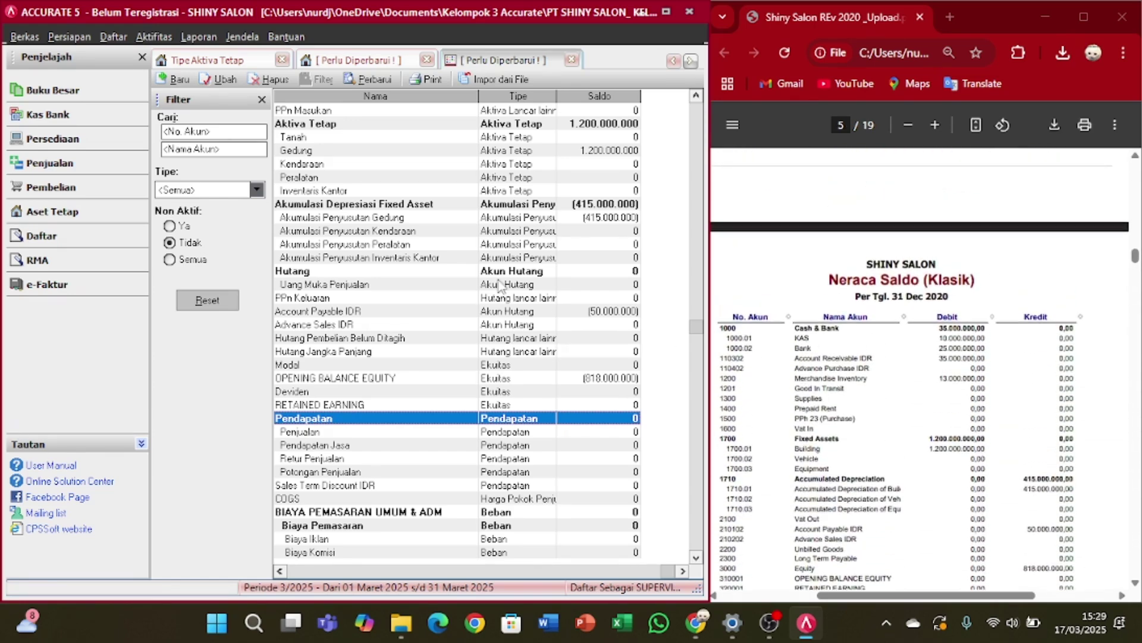
- Examine the balances of the revenue and expense accounts further down the account list
key("Down")
key("Down")
key("Down")
key("Down")
key("Down")
key("Down")
key("Down")
key("Down")
key("Down")
key("Down")
key("Down")
key("Down")
key("Down")
key("Down")
key("Down")
key("Down")
key("Down")
key("Down")
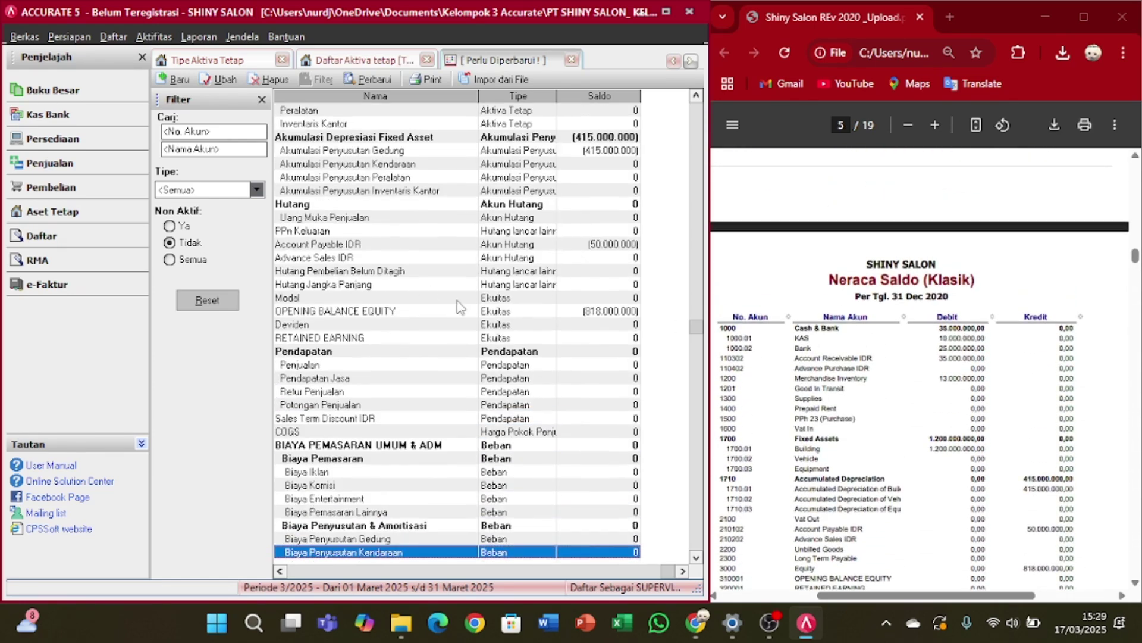
key("Up")
key("Up")
key("Up")
key("Up")
key("Up")
key("Up")
key("Up")
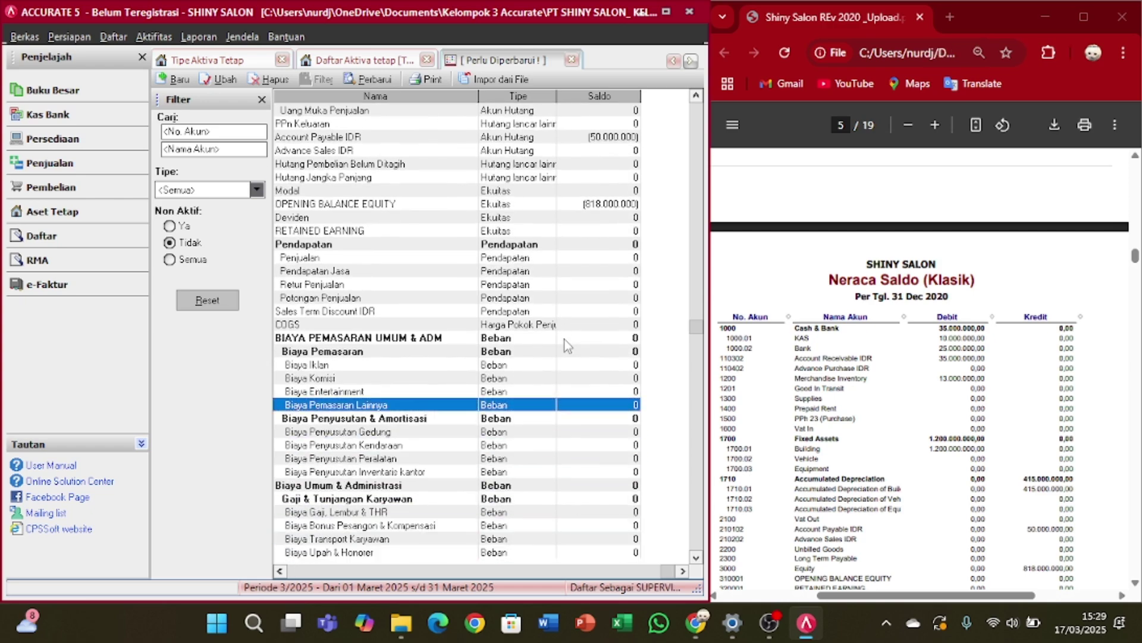
- Find the 3 January 2021 Other Payment transaction on page 7 of the PDF and bring its whole voucher into view
scroll(893, 398, "down", 7)
scroll(893, 398, "down", 15)
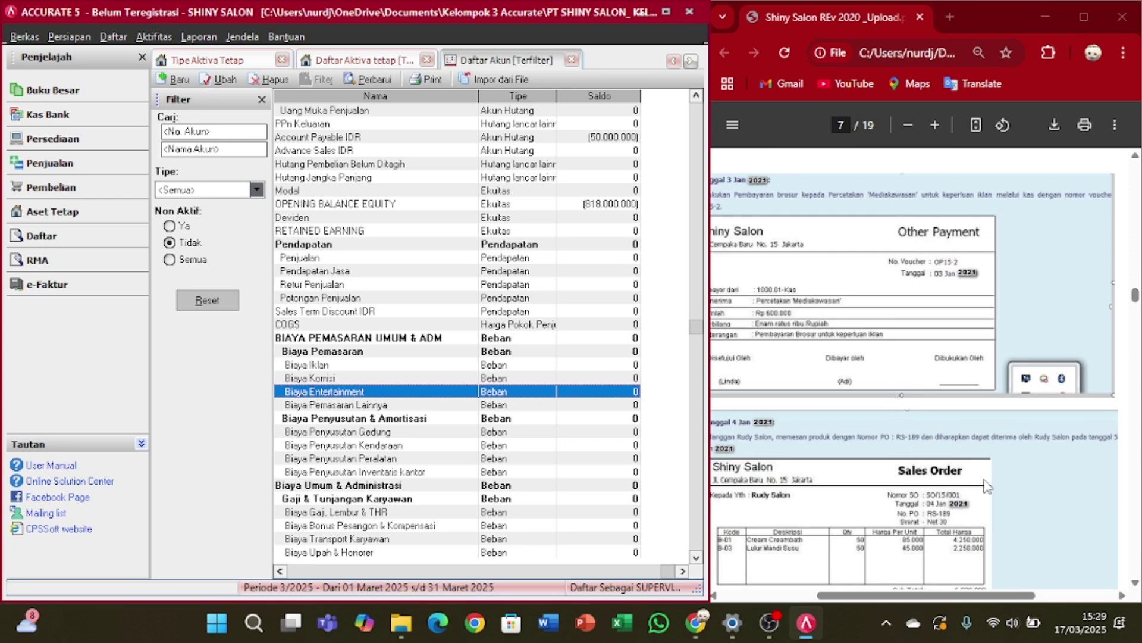
left_click(1020, 580)
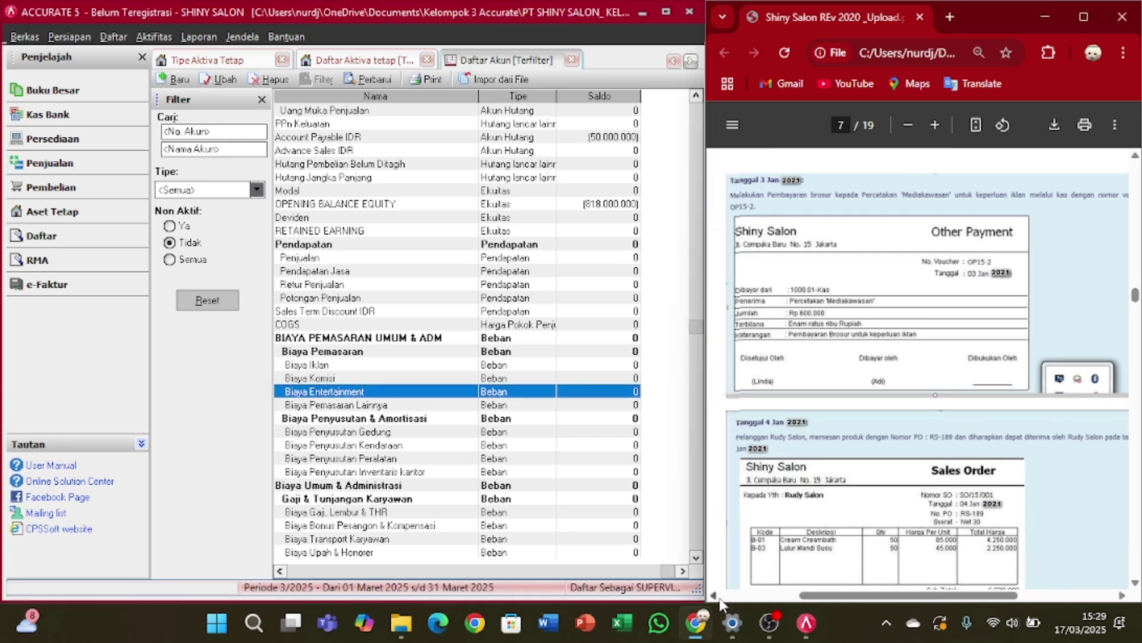
scroll(1021, 580, "left", 3)
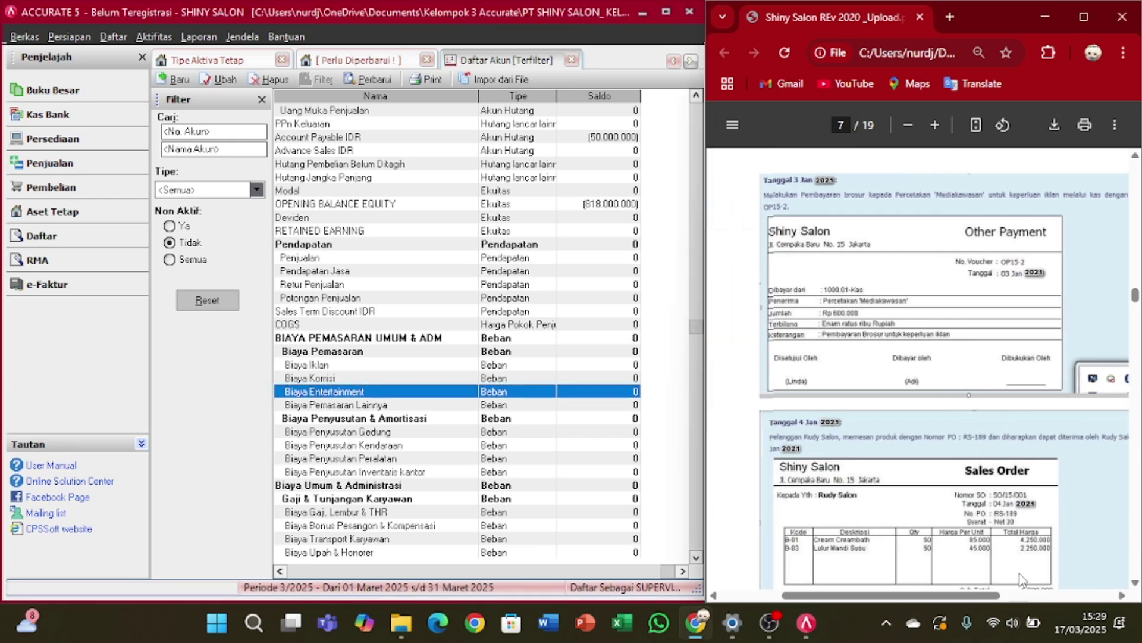
left_click(1122, 595)
scroll(785, 360, "down", 4)
scroll(797, 358, "up", 6)
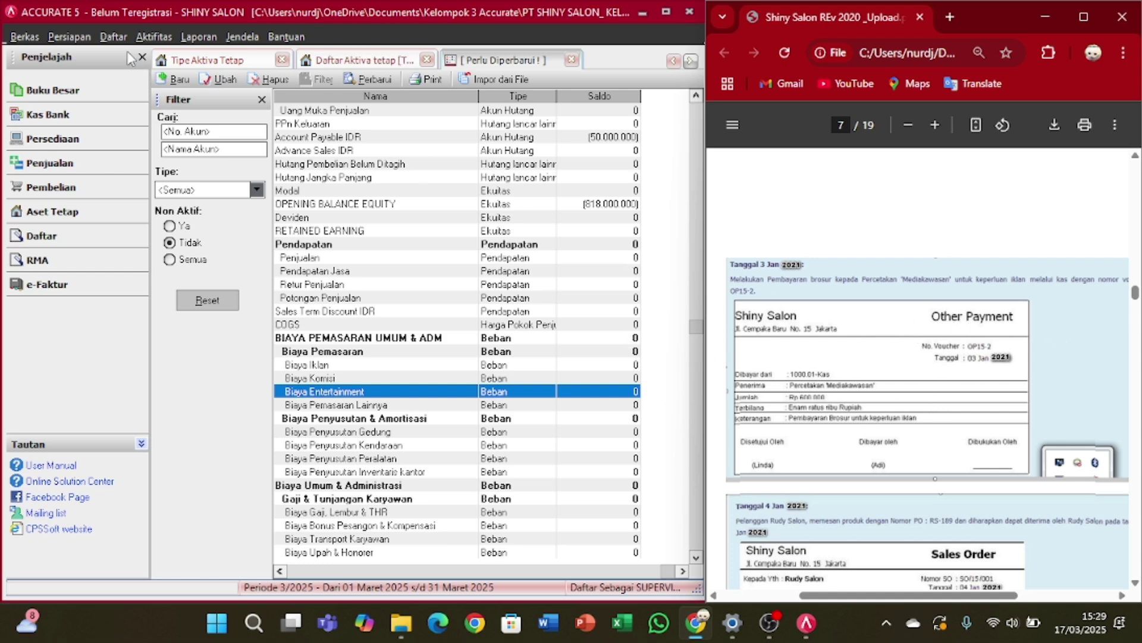
- Create a new Kas & Bank payment (Pembayaran) paid from the Kas account (1000.01)
left_click(164, 38)
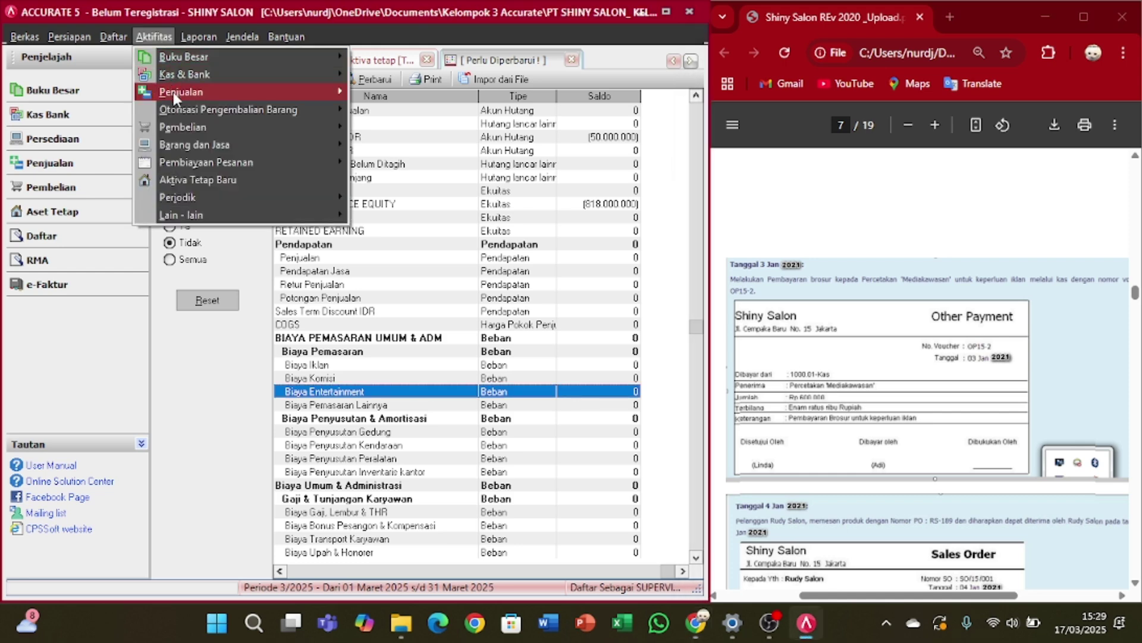
mouse_move(197, 76)
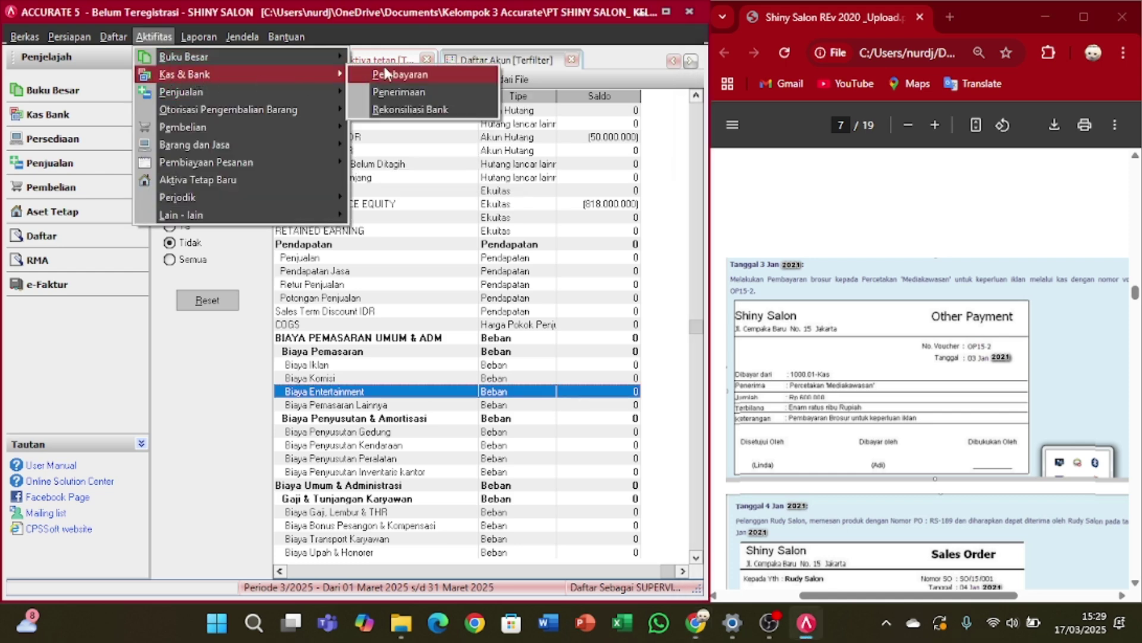
left_click(429, 74)
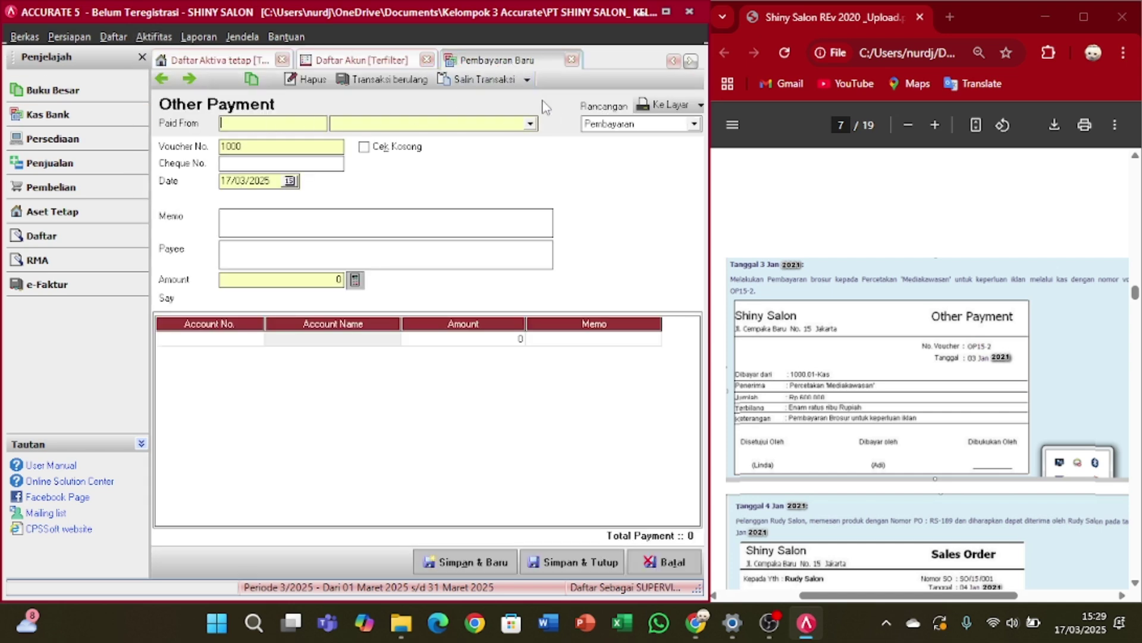
left_click(530, 124)
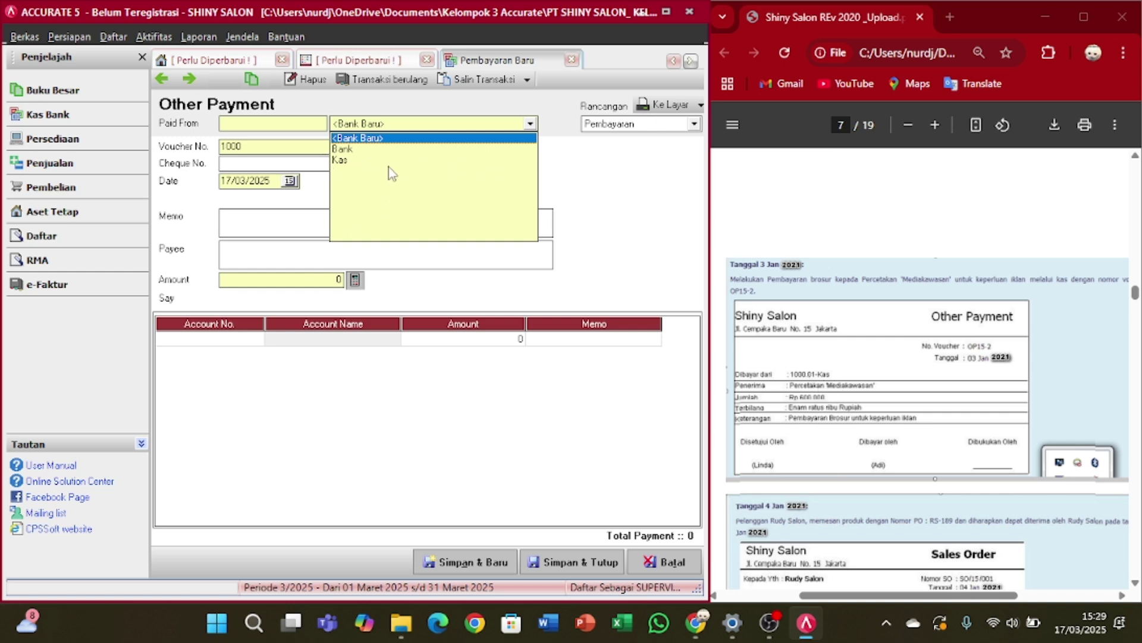
left_click(363, 161)
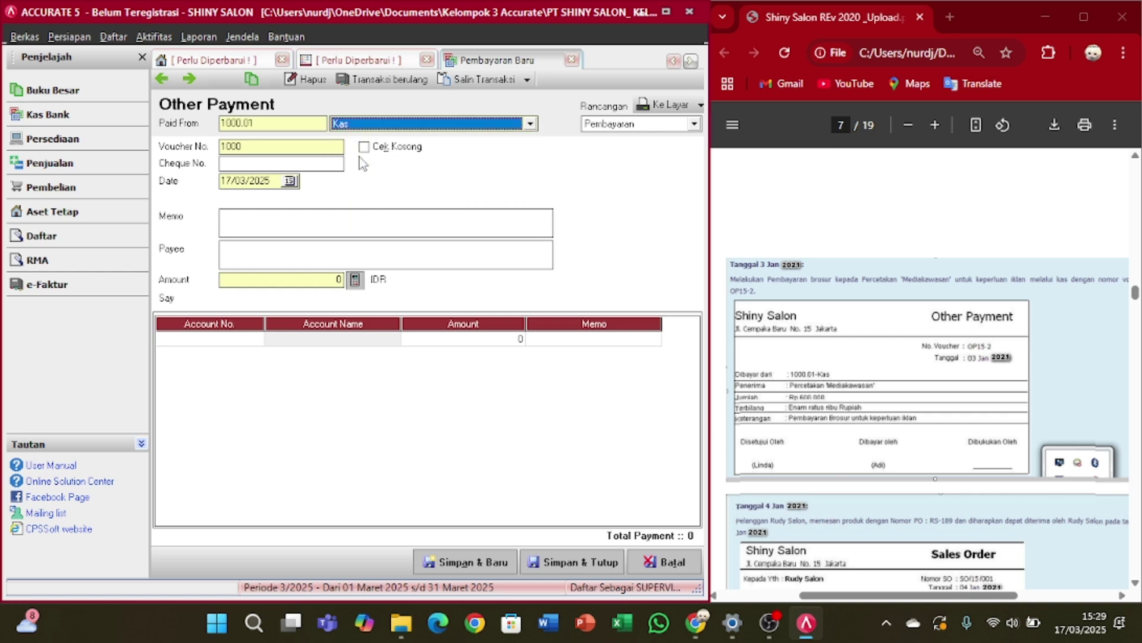
- Set the payment's voucher number to OP15-2
left_click(277, 146)
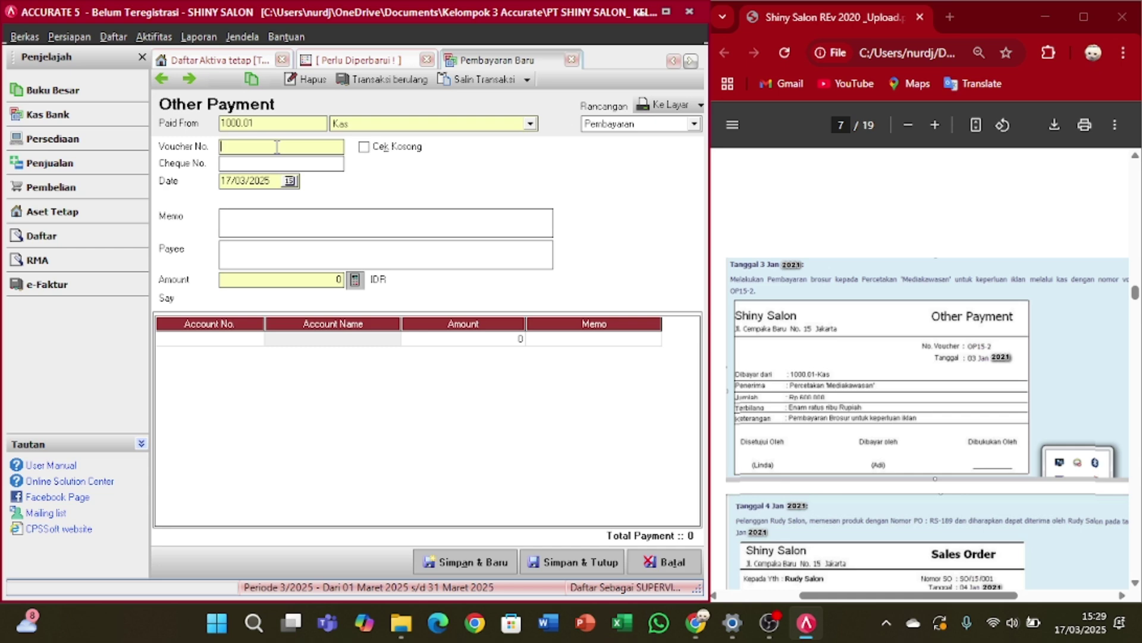
type("OP15-2")
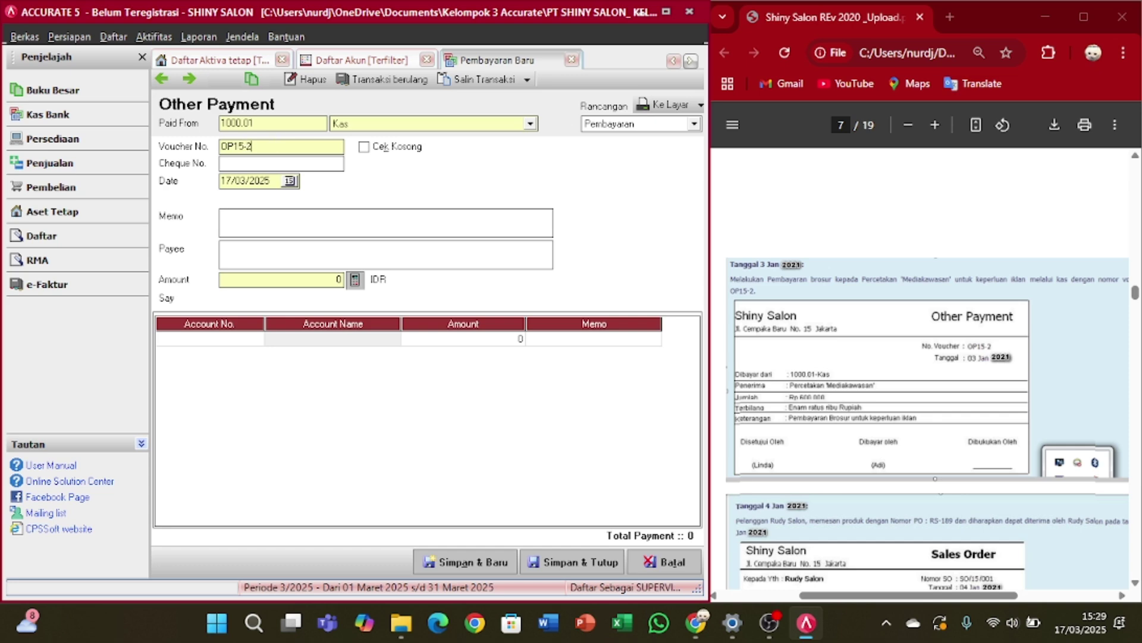
key("Tab")
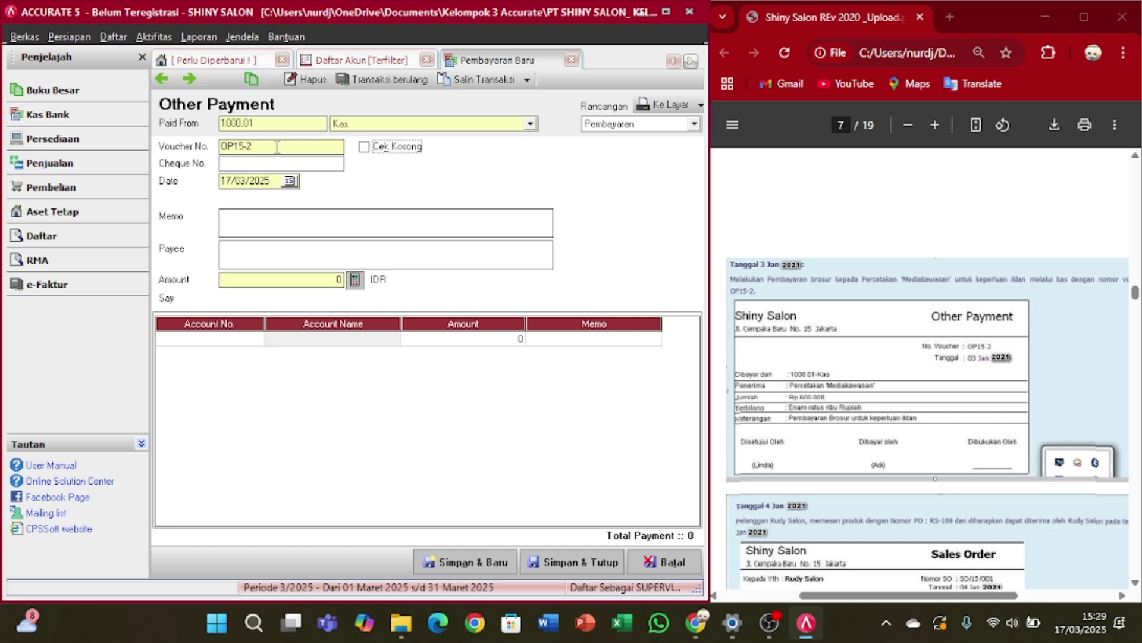
- Set the payment's date to 03/01/2021
key("Tab")
left_click(280, 180)
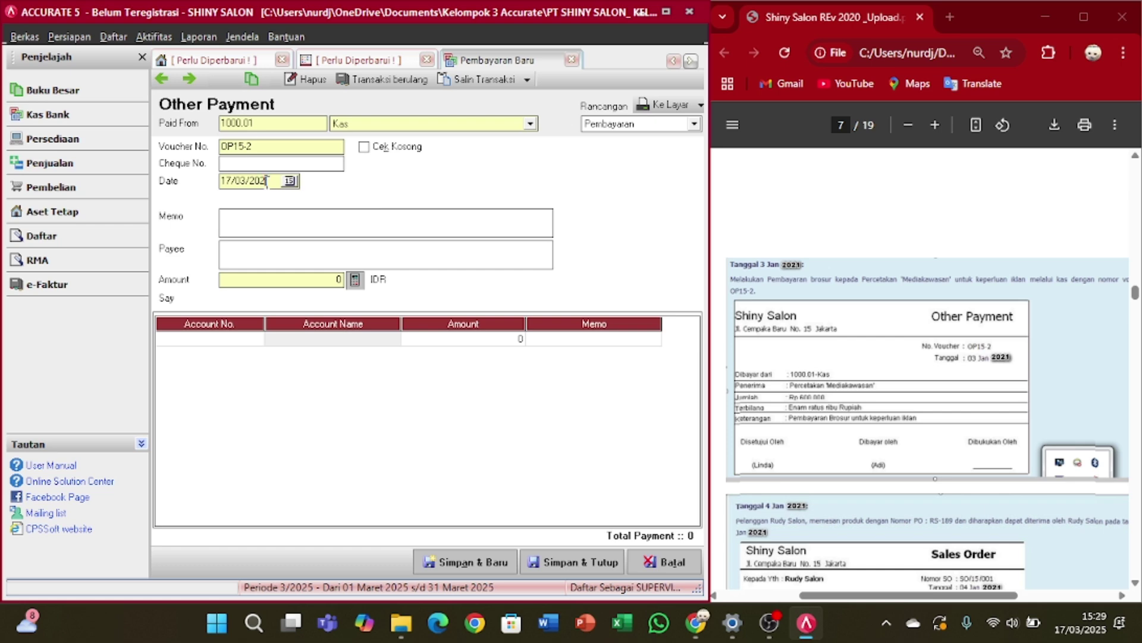
key("BackSpace")
key("BackSpace")
key("BackSpace")
key("BackSpace")
key("BackSpace")
key("BackSpace")
key("BackSpace")
key("BackSpace")
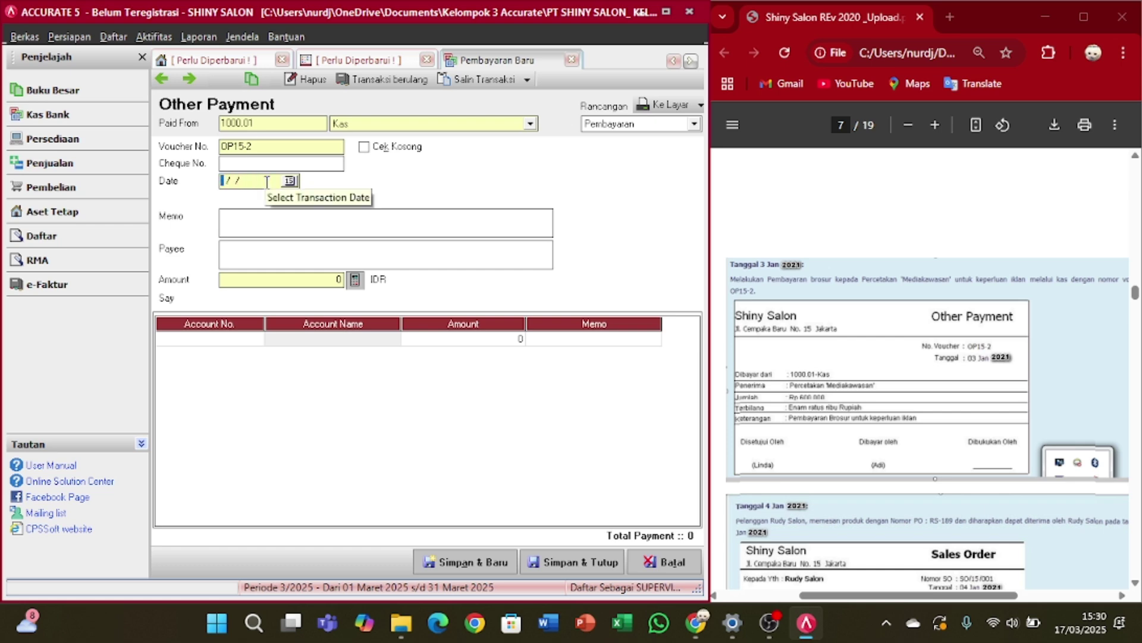
type("03/")
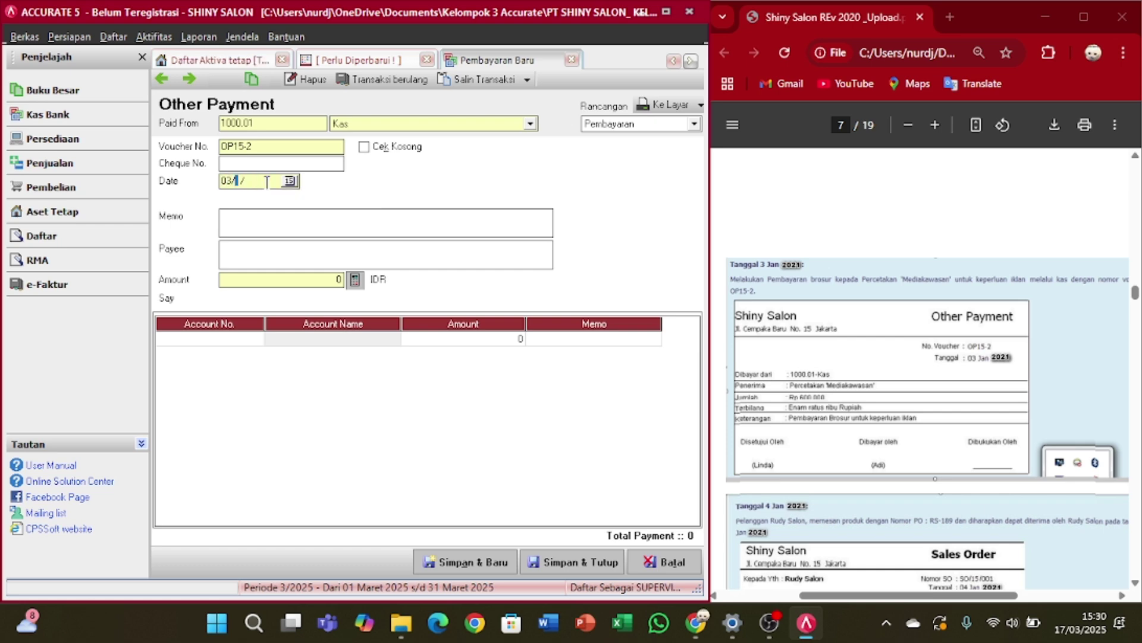
type("01/2021")
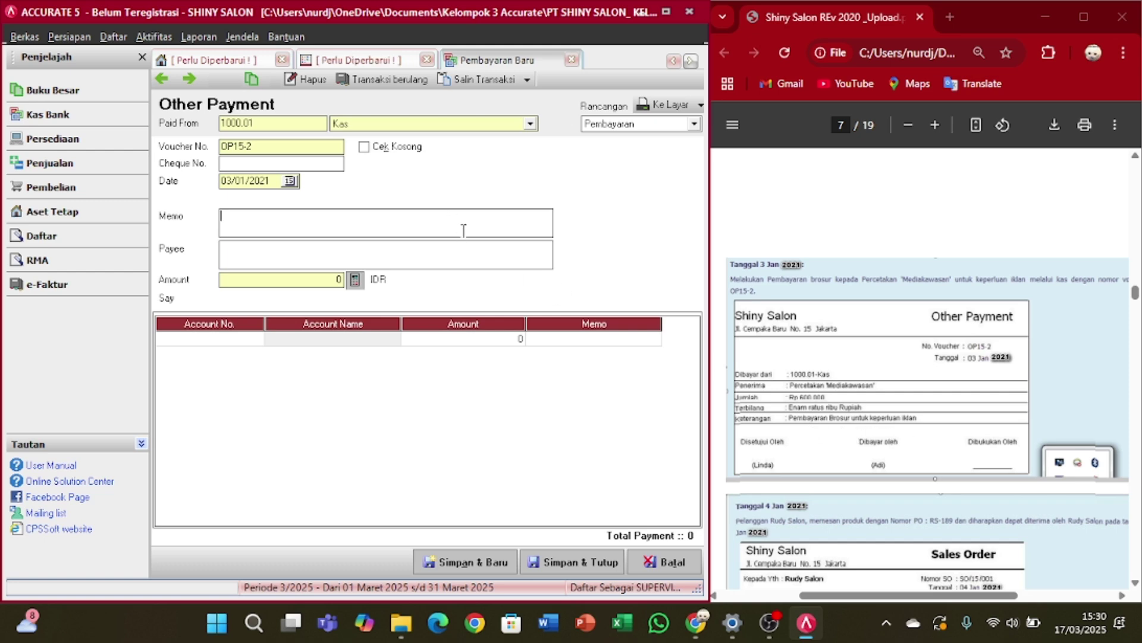
- Enter the memo "Pembayaran Brosur Untuk Keperluan Iklan" and the payee "Percetakan 'Mediakawasan'" on the payment
type("Pembayaran Bru")
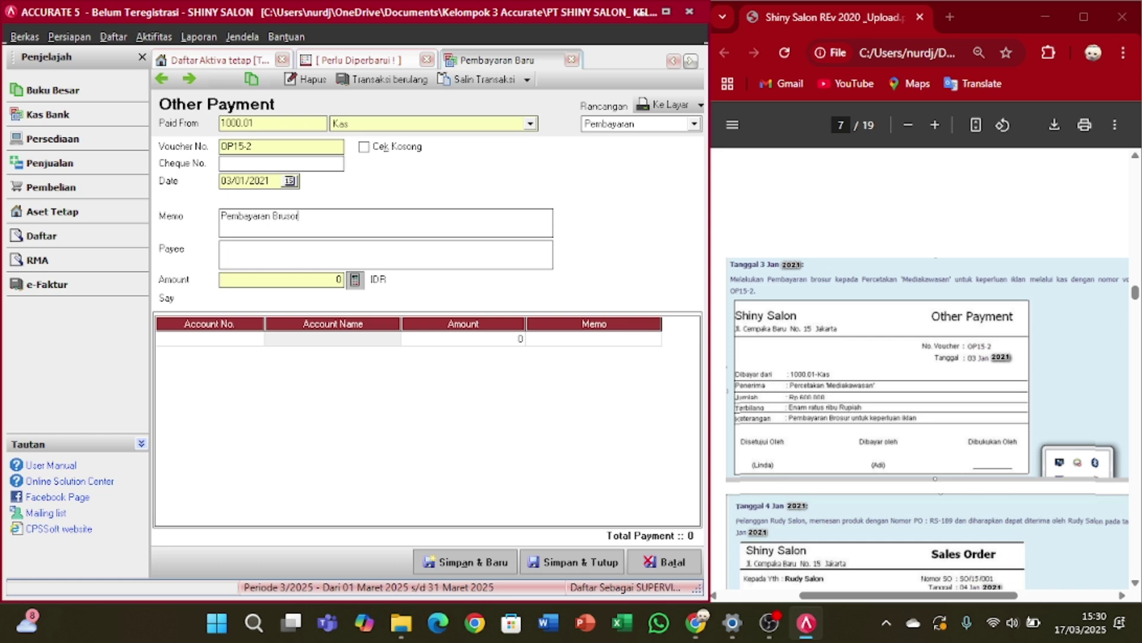
key("BackSpace")
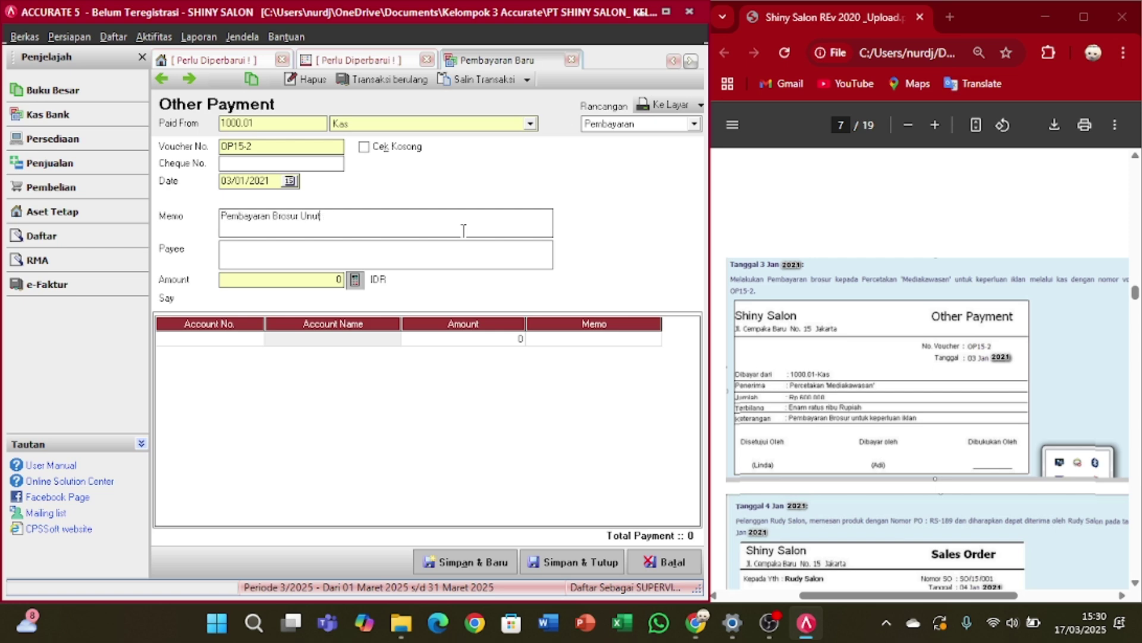
type("tuk Keperluan Iklan")
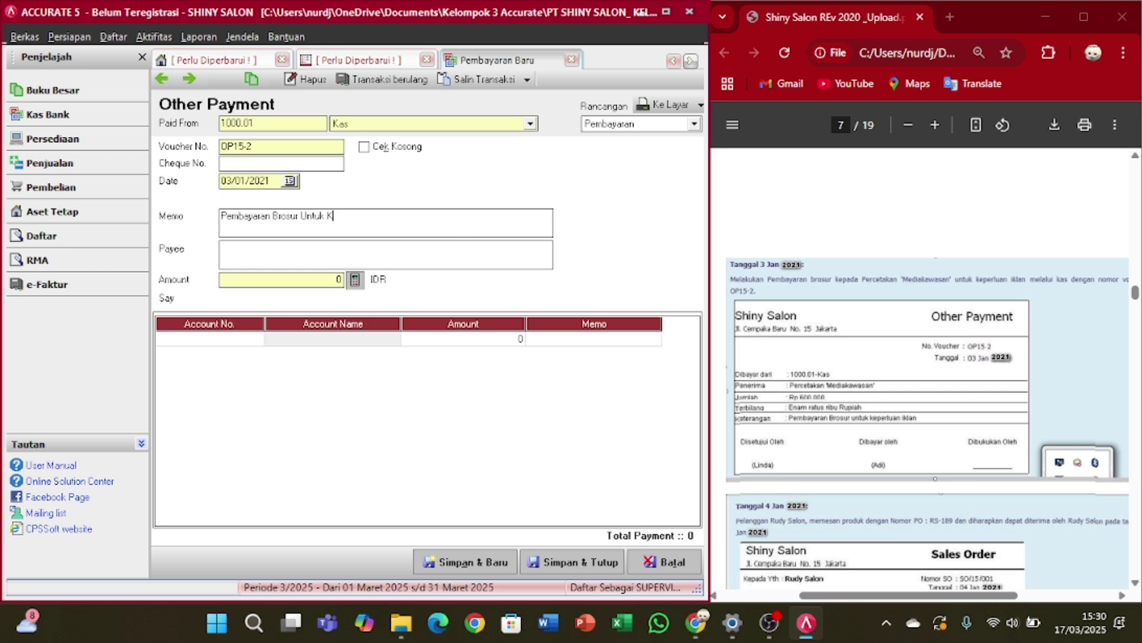
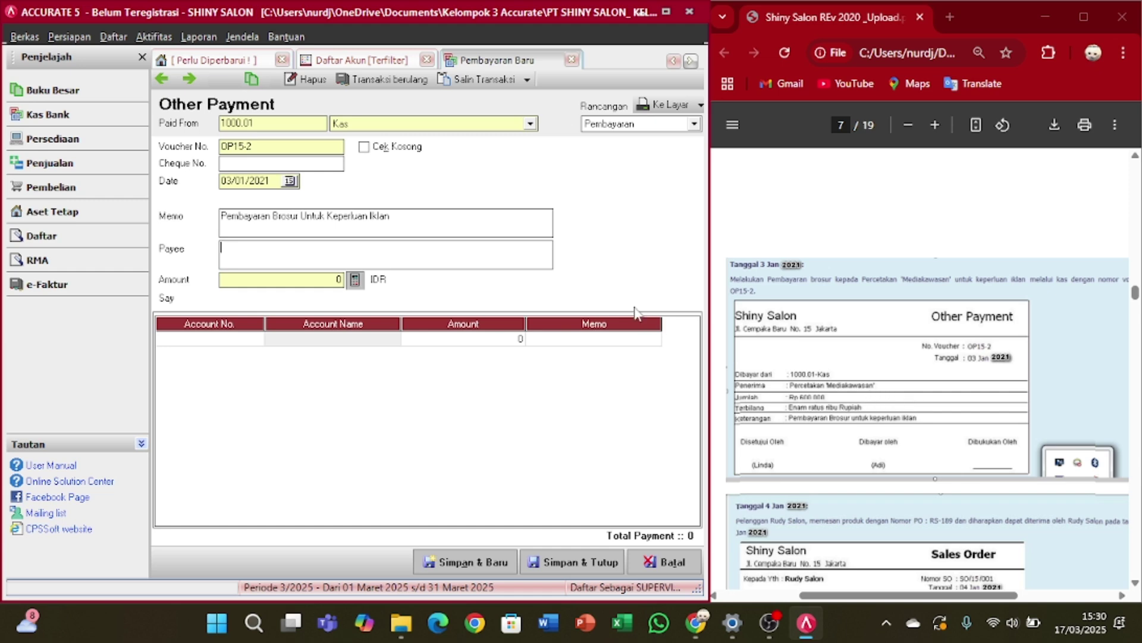
type("Percetakan")
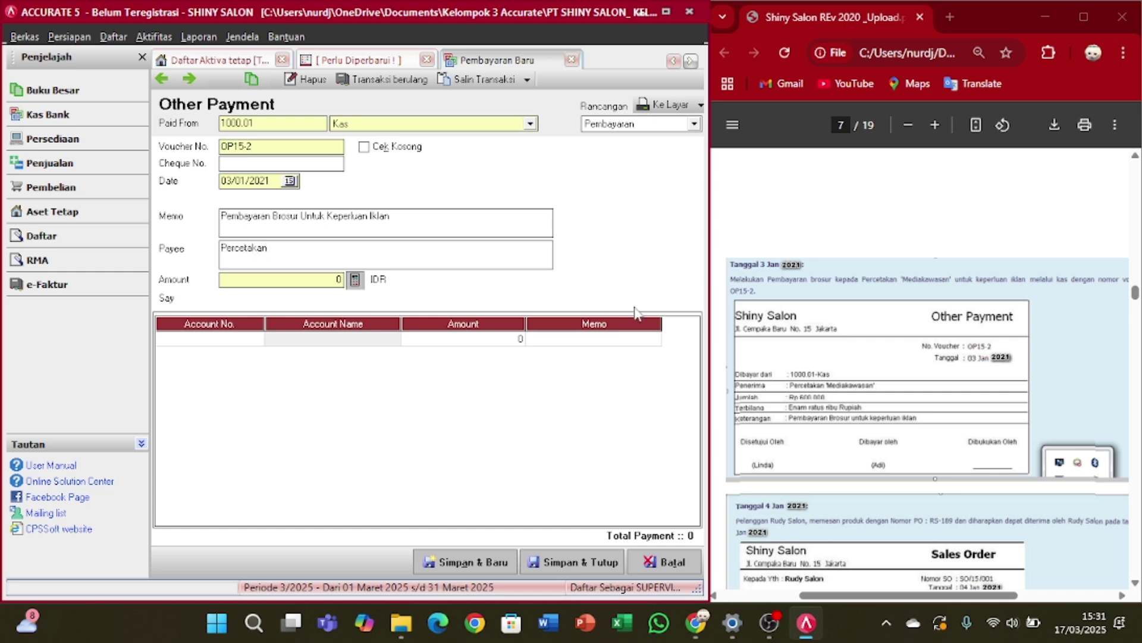
type("'Media")
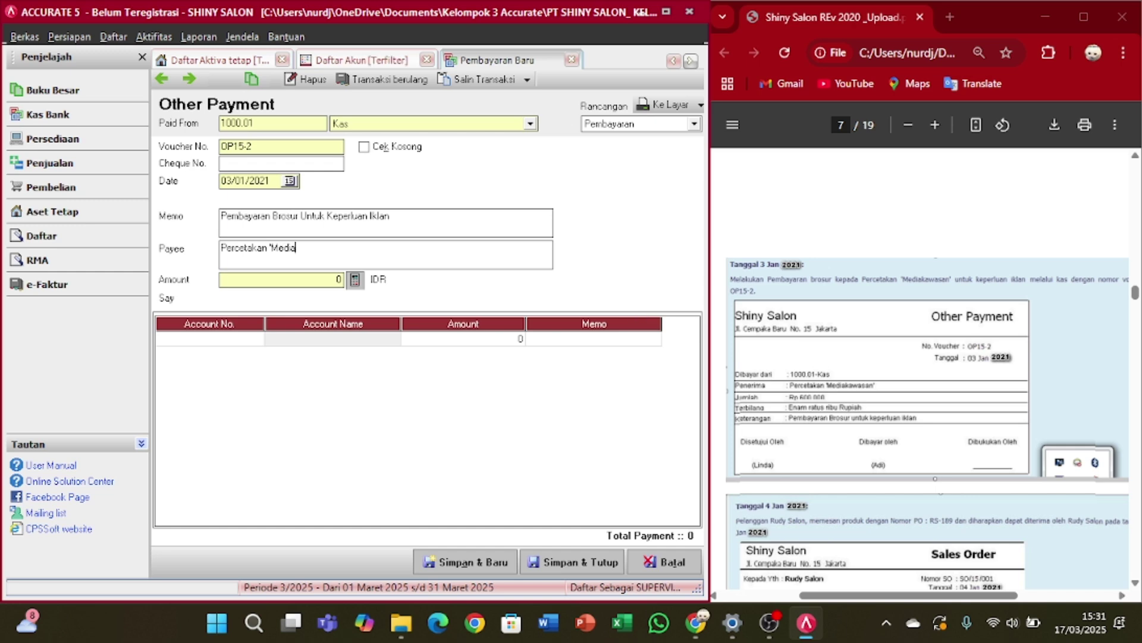
type("kawas")
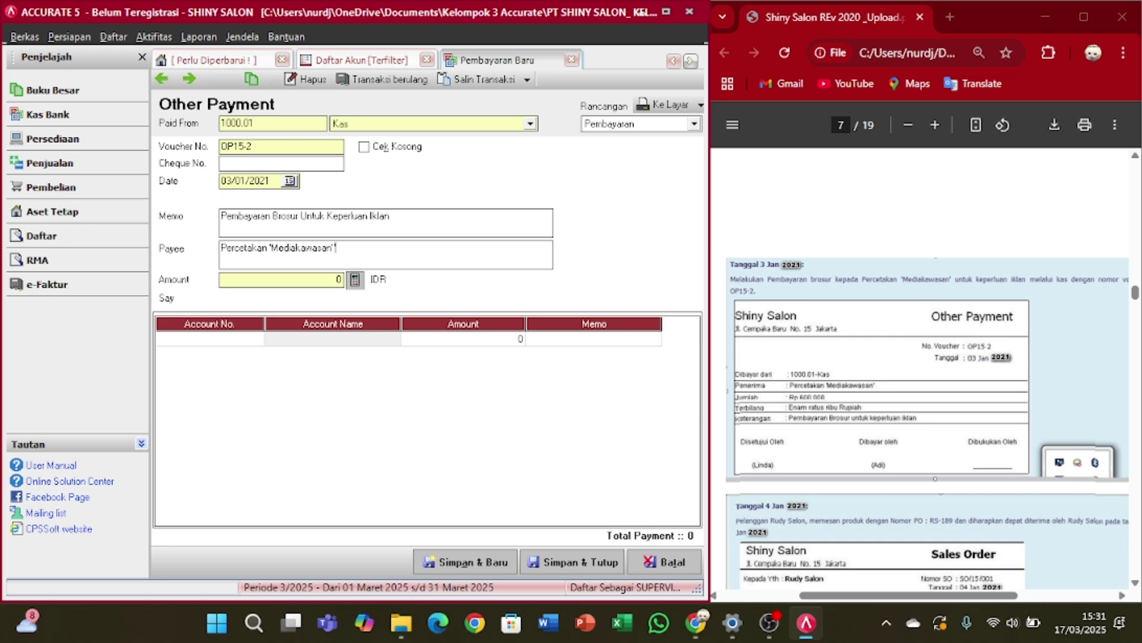
type("an'")
- Assign account 6101 Biaya Iklan to the first detail line of the payment
left_click(233, 339)
left_click(255, 339)
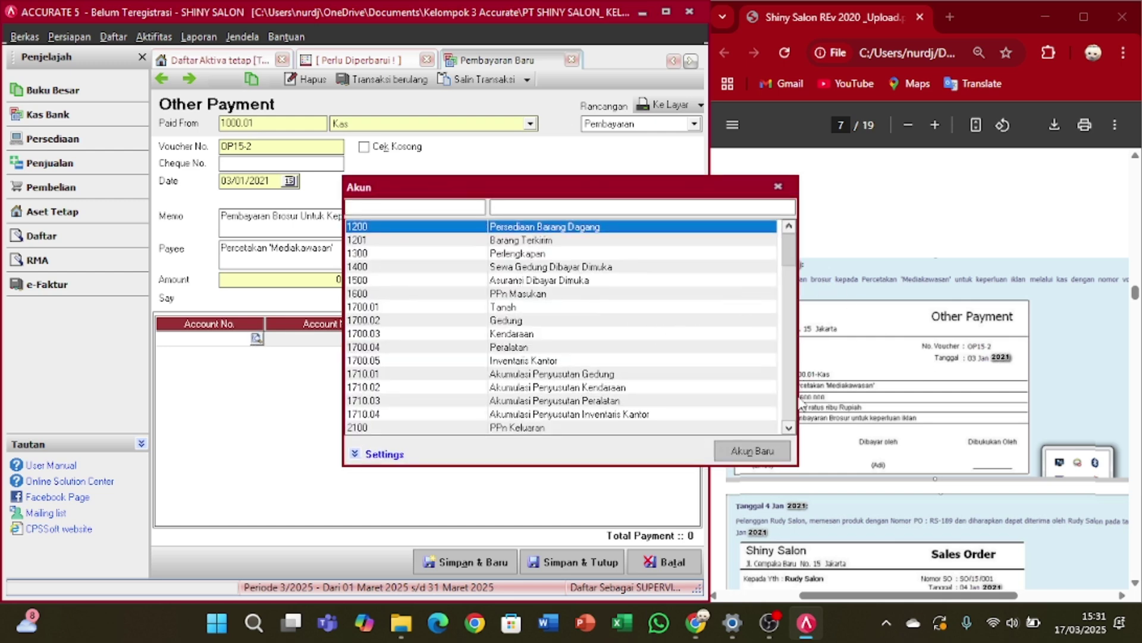
left_click(789, 427)
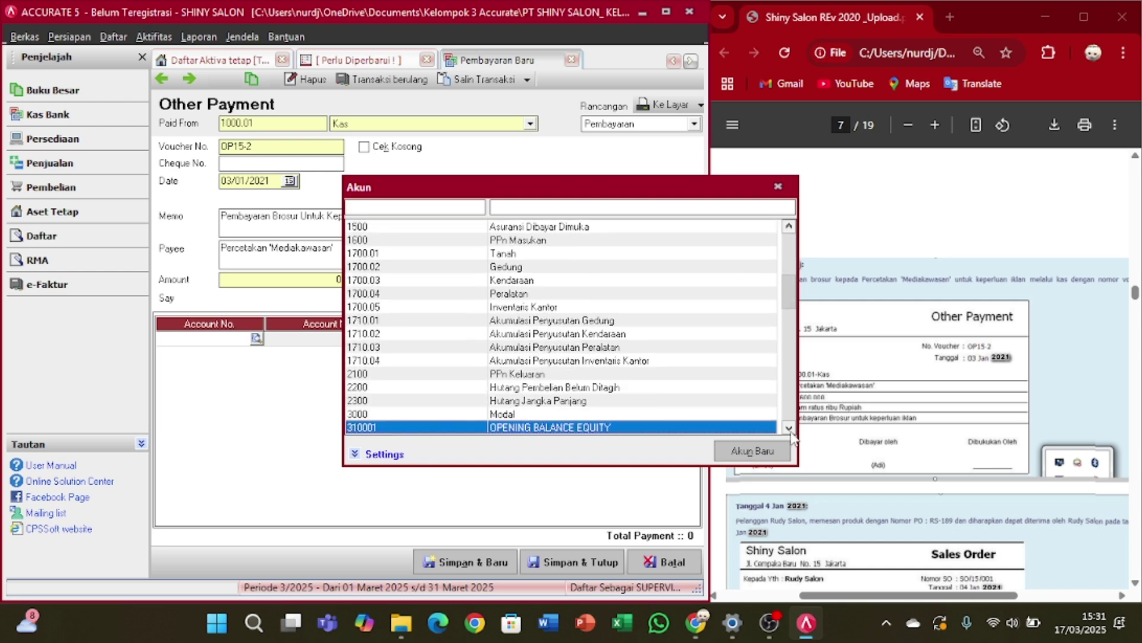
left_click(789, 428)
left_click(789, 428)
left_click(790, 428)
left_click(790, 428)
left_click(789, 428)
left_click(789, 429)
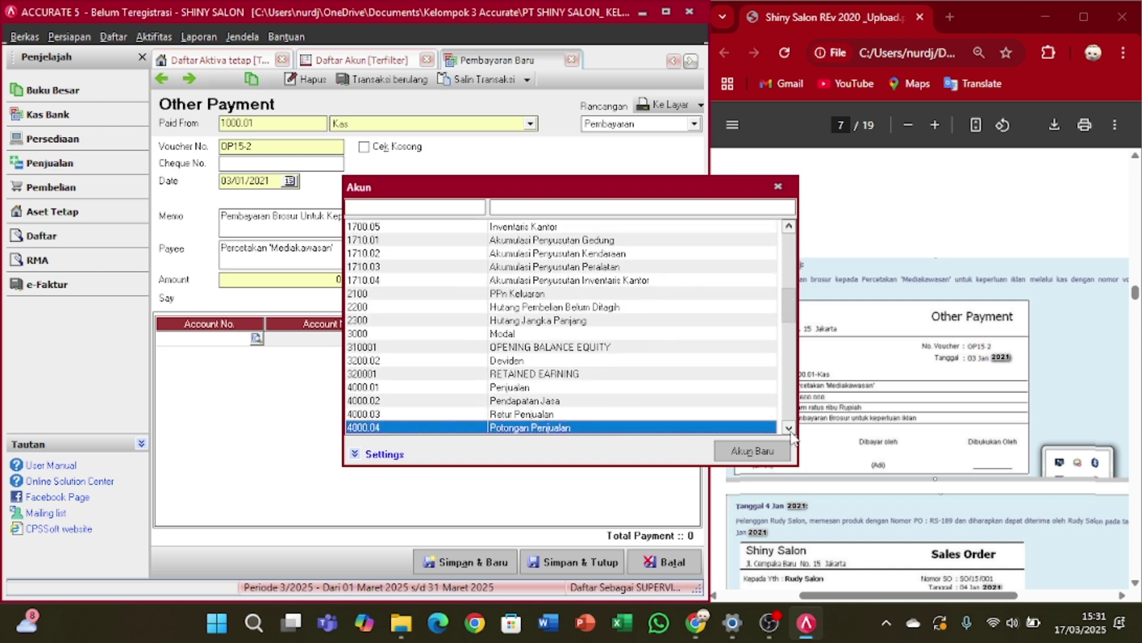
left_click(789, 429)
left_click(790, 428)
left_click(789, 429)
left_click(789, 428)
left_click(789, 428)
left_click(790, 428)
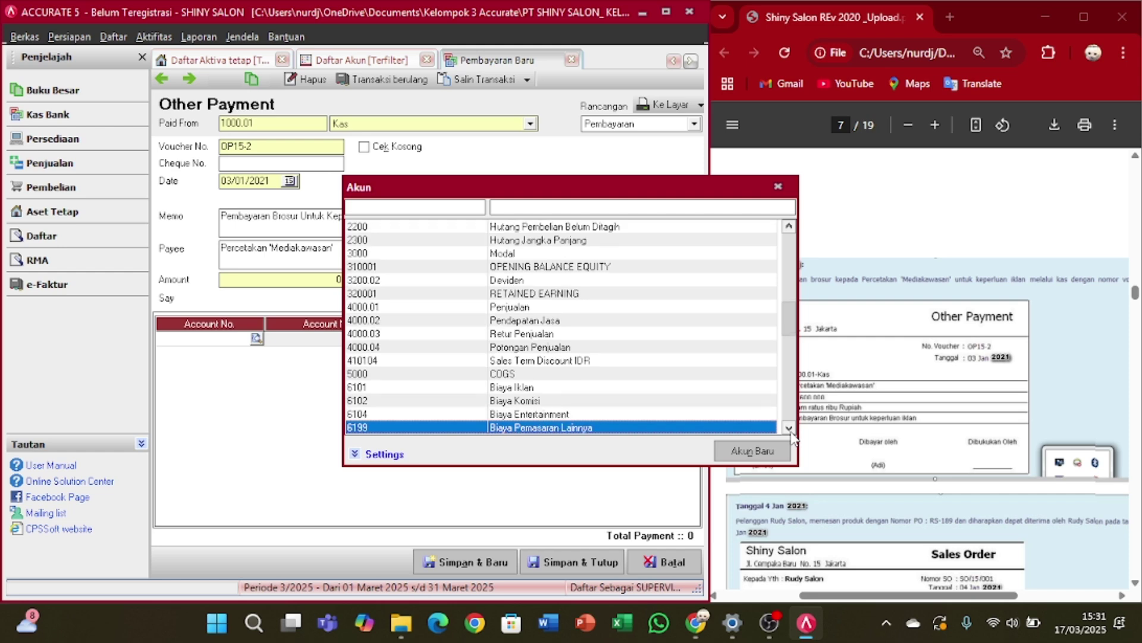
left_click(789, 428)
left_click(790, 429)
left_click(790, 428)
left_click(554, 351)
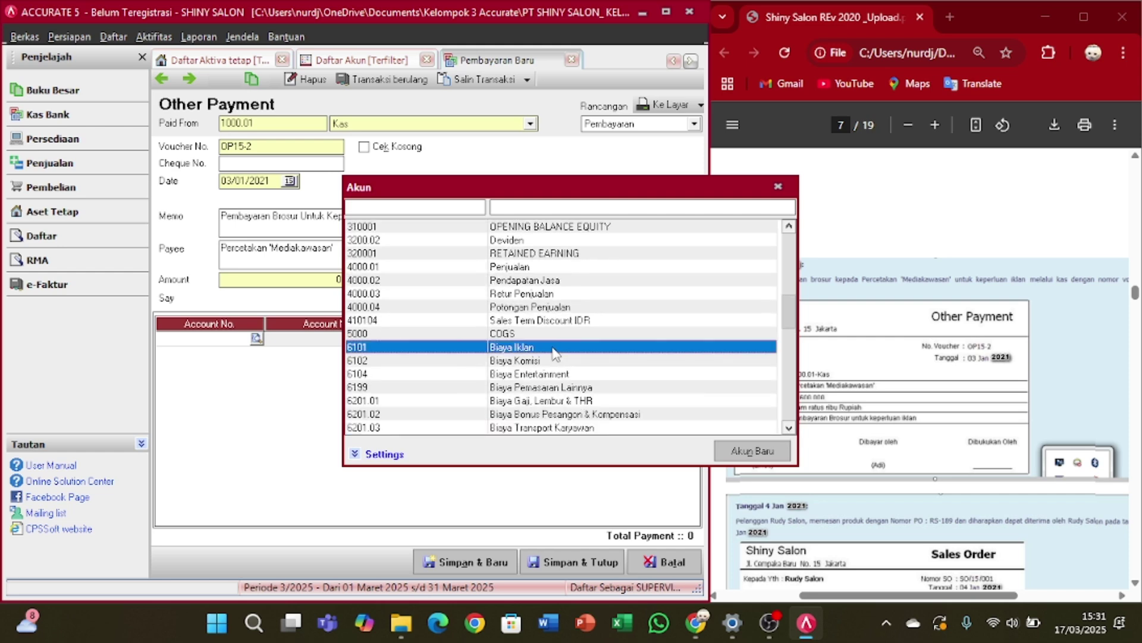
double_click(532, 347)
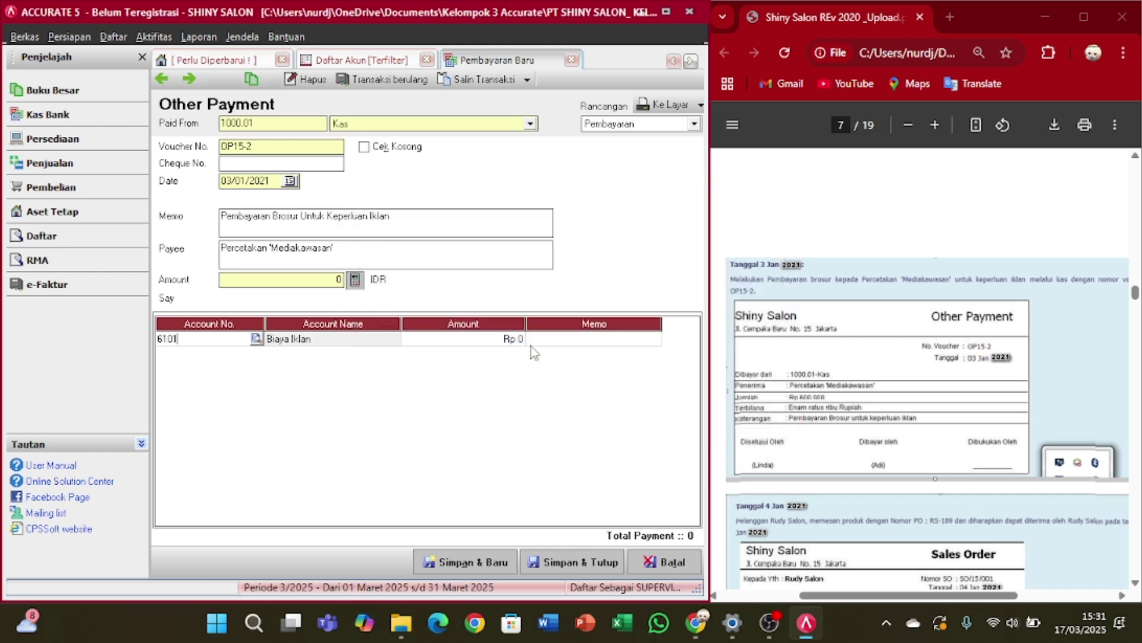
- Set the amount of the Biaya Iklan line to 600.000
left_click(500, 339)
left_click(501, 339)
right_click(519, 344)
left_click(512, 355)
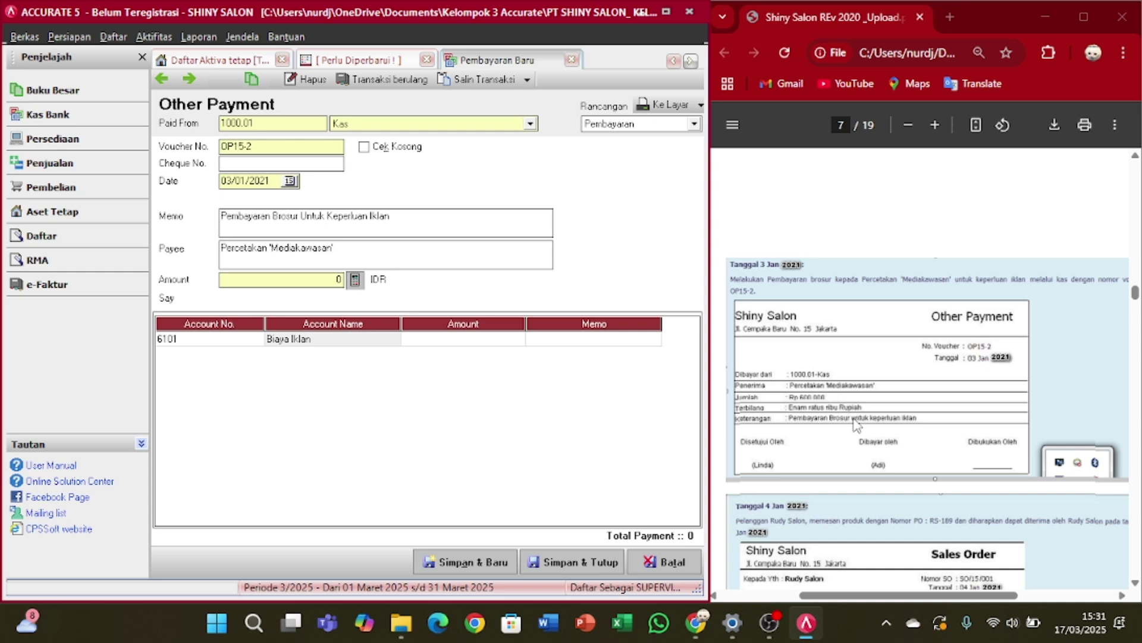
left_click(468, 337)
type("6")
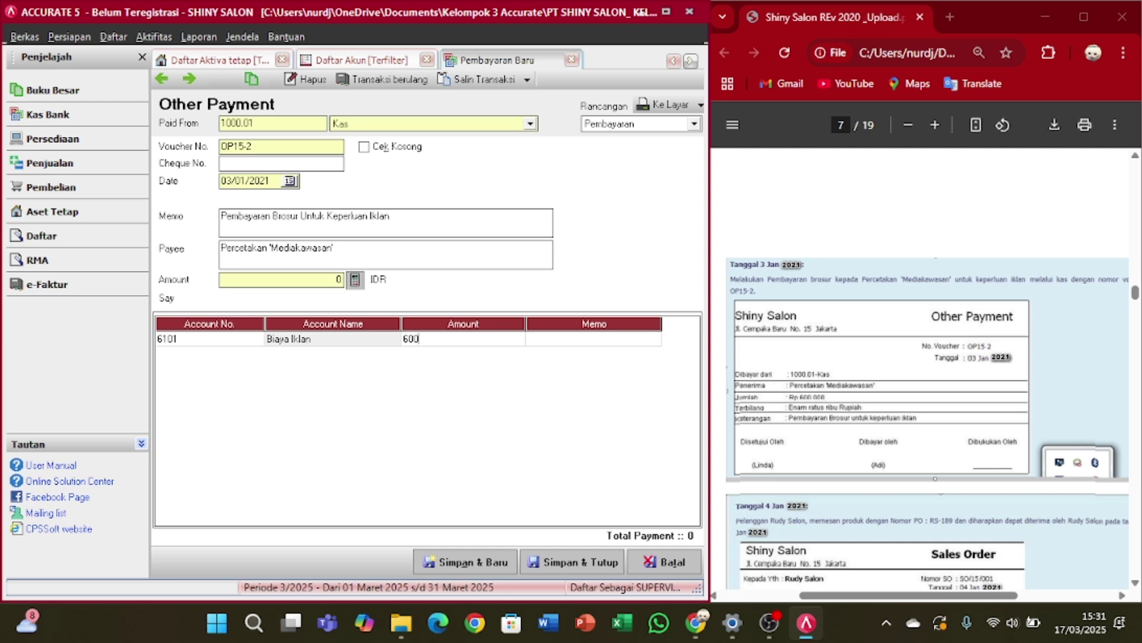
type("00.000")
key("Tab")
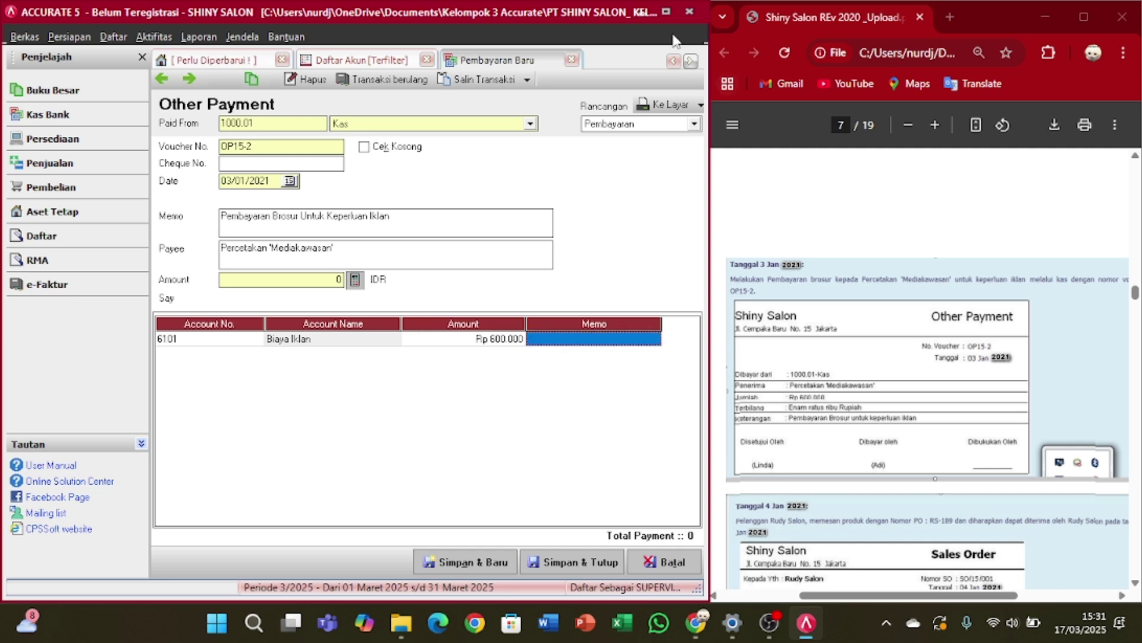
- Calculate the payment's header amount from its detail line, then save and close the payment
left_click(355, 281)
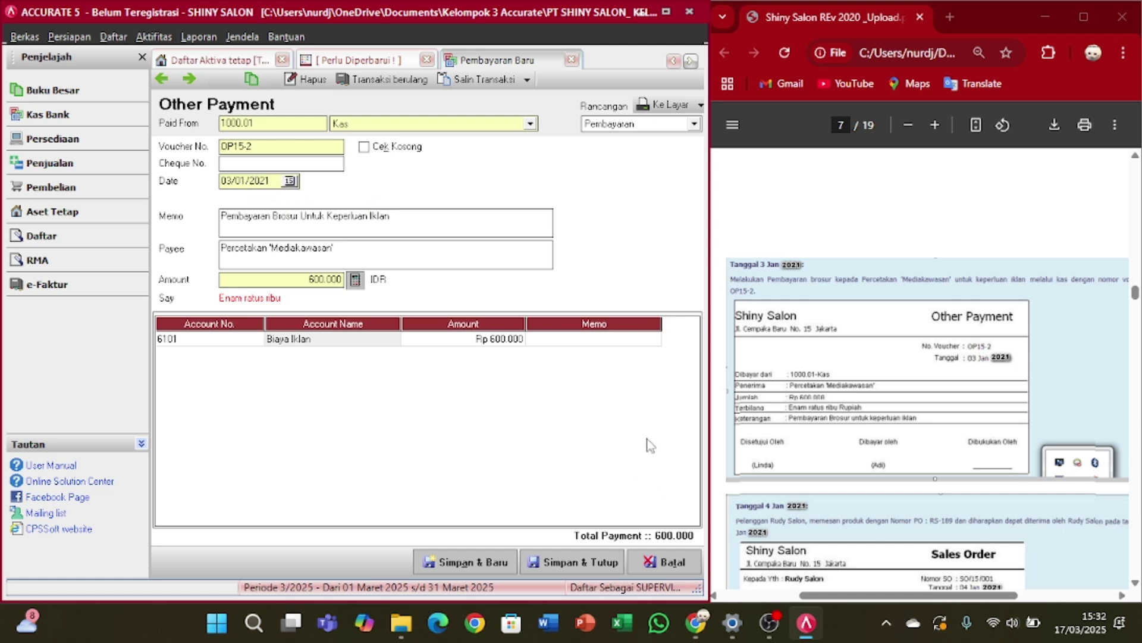
left_click(559, 339)
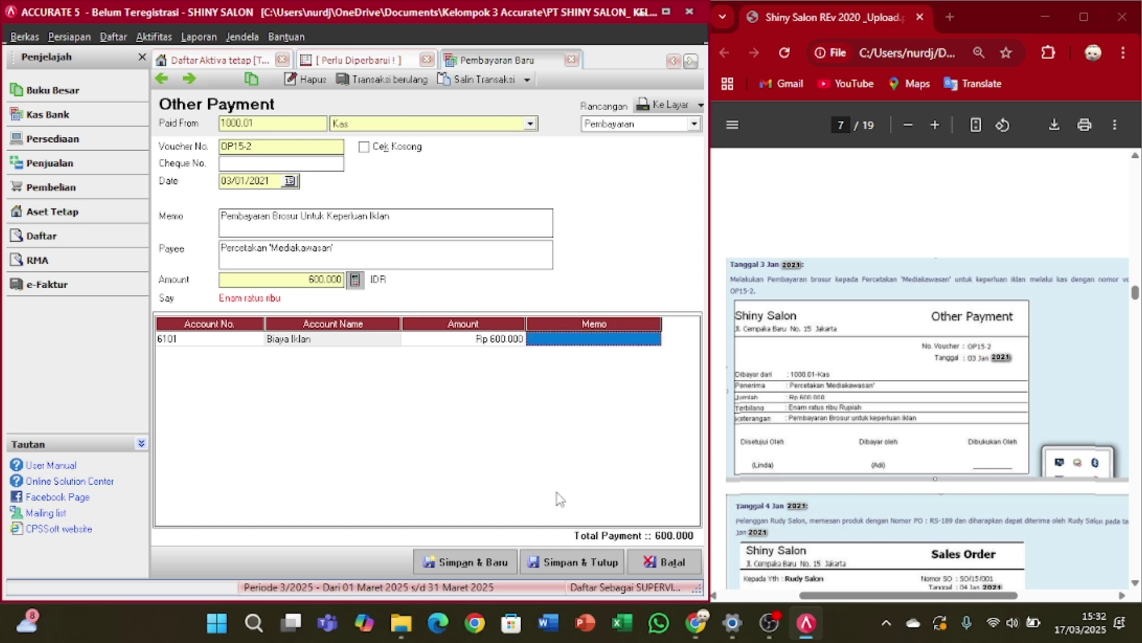
key("Tab")
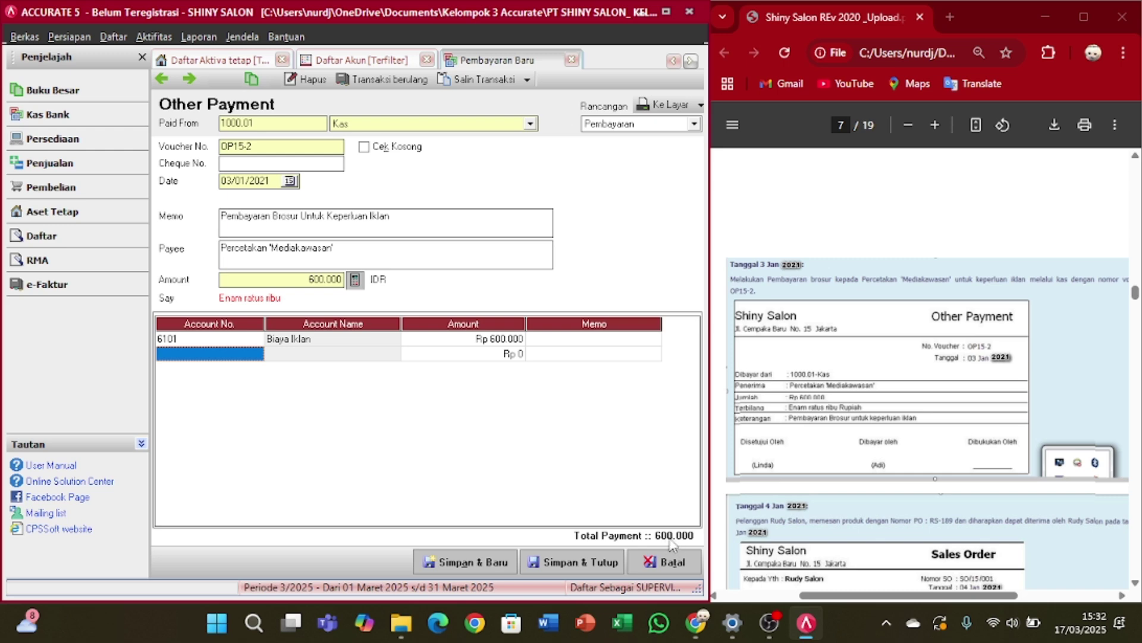
left_click(593, 564)
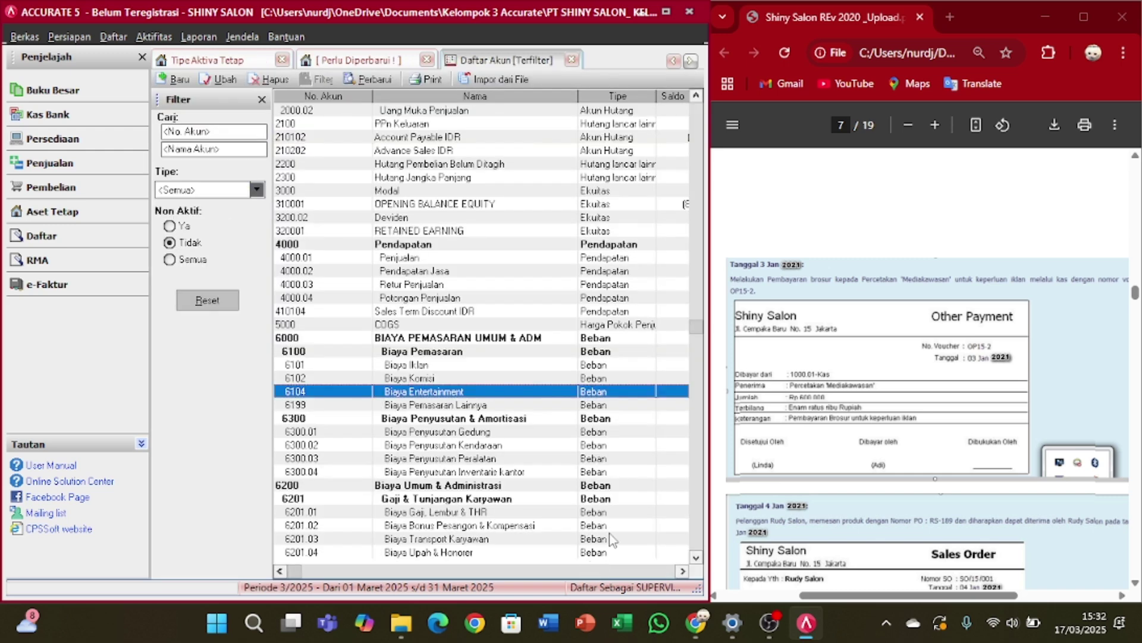
- Find the 4 January 2021 Sales Order for Rudy Salon in the PDF and bring the whole document into view
scroll(819, 474, "down", 2)
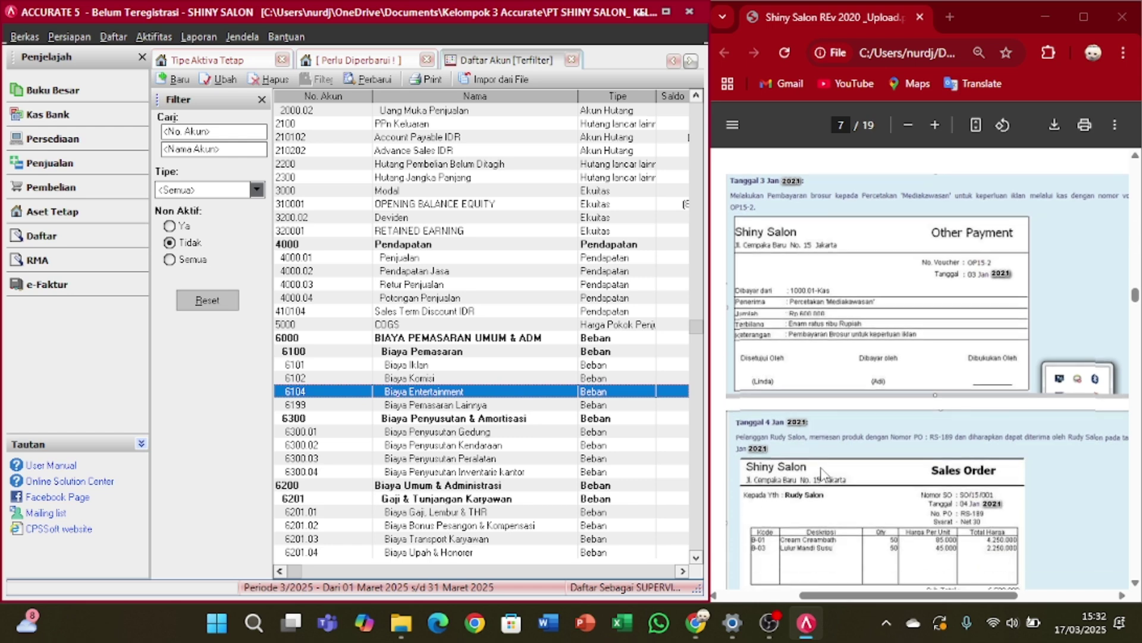
scroll(821, 471, "down", 2)
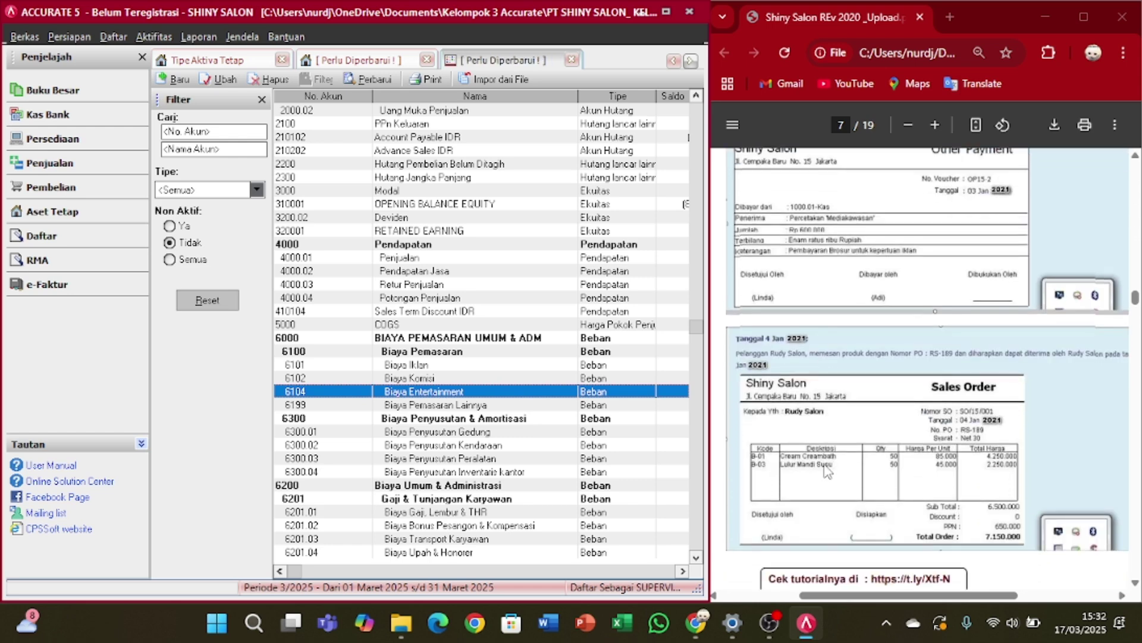
scroll(824, 469, "down", 6)
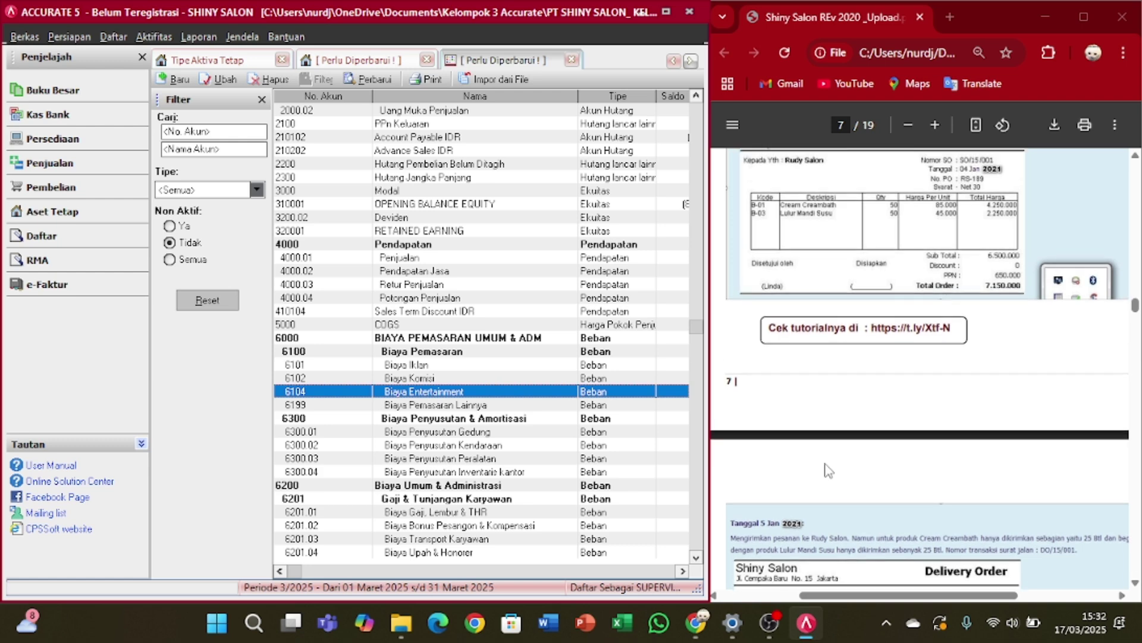
scroll(827, 470, "up", 4)
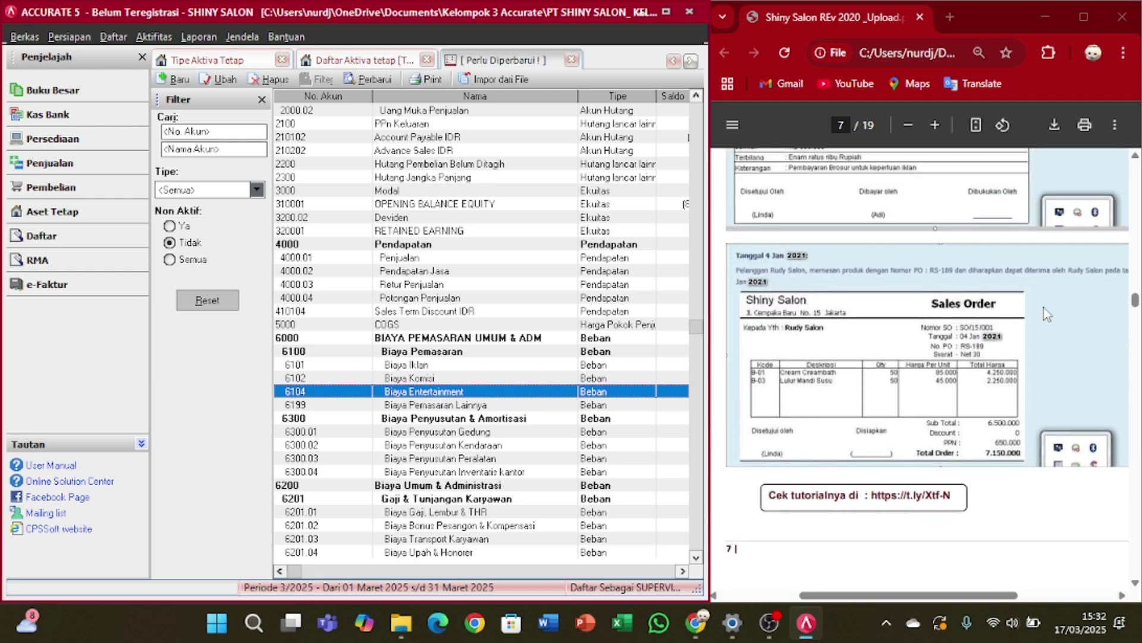
- Open the sales order (Pesanan Penjualan) list and start a new blank sales order
left_click(115, 37)
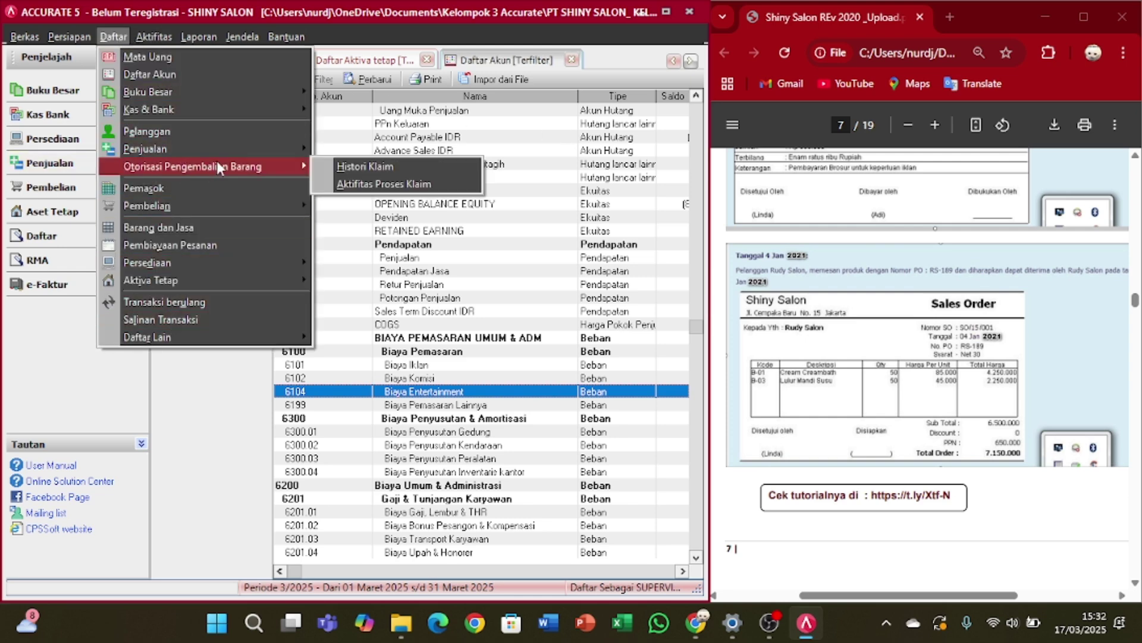
mouse_move(250, 149)
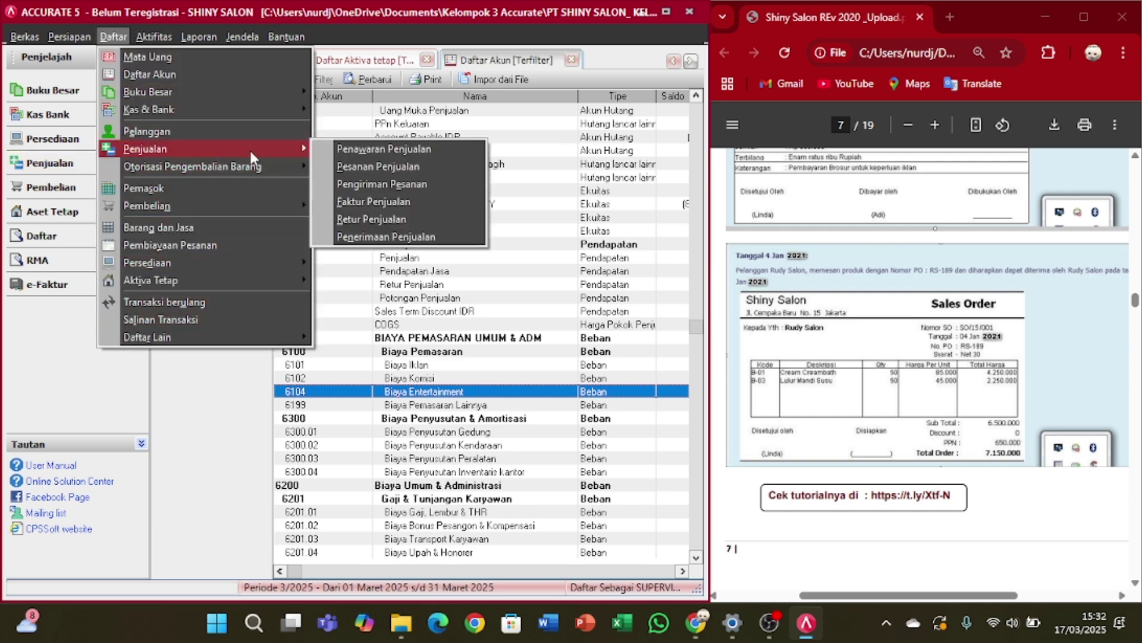
left_click(376, 167)
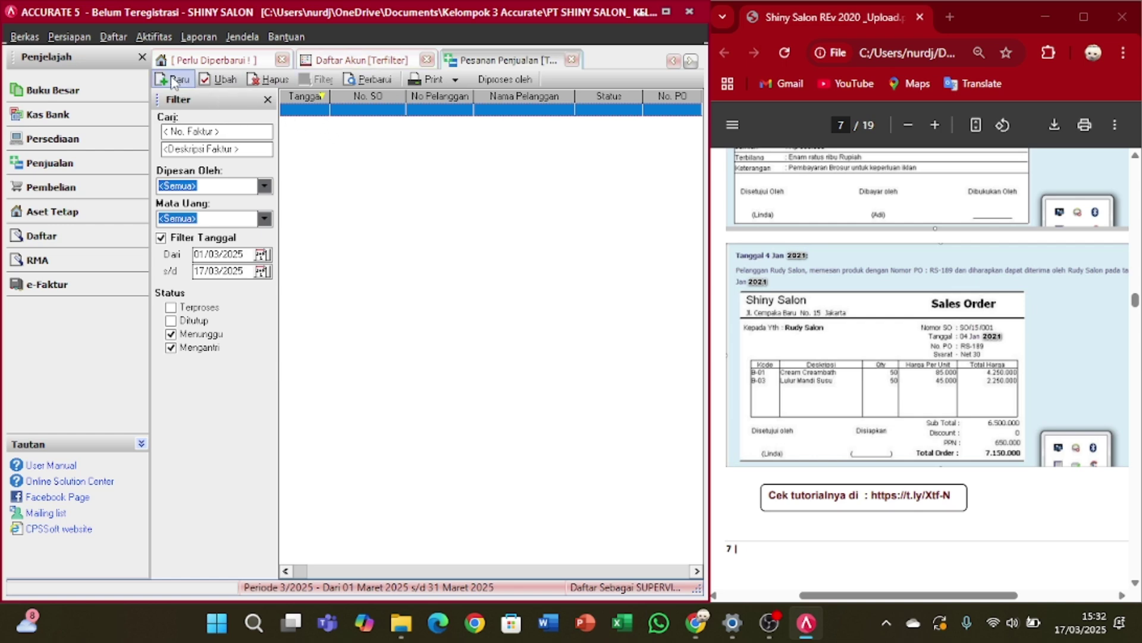
left_click(155, 36)
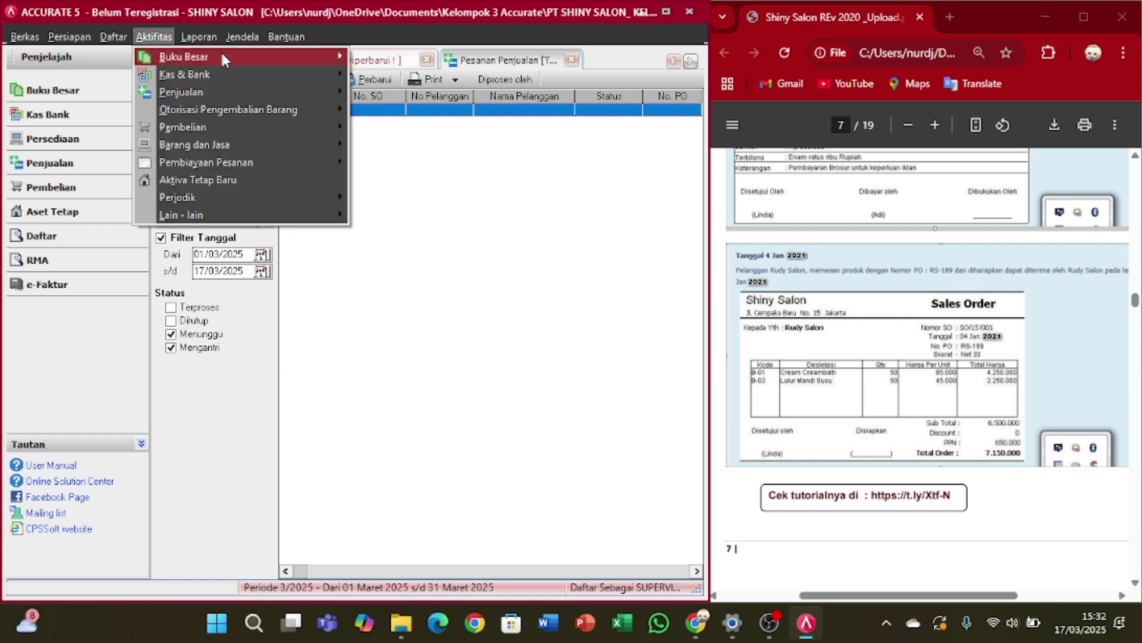
mouse_move(264, 109)
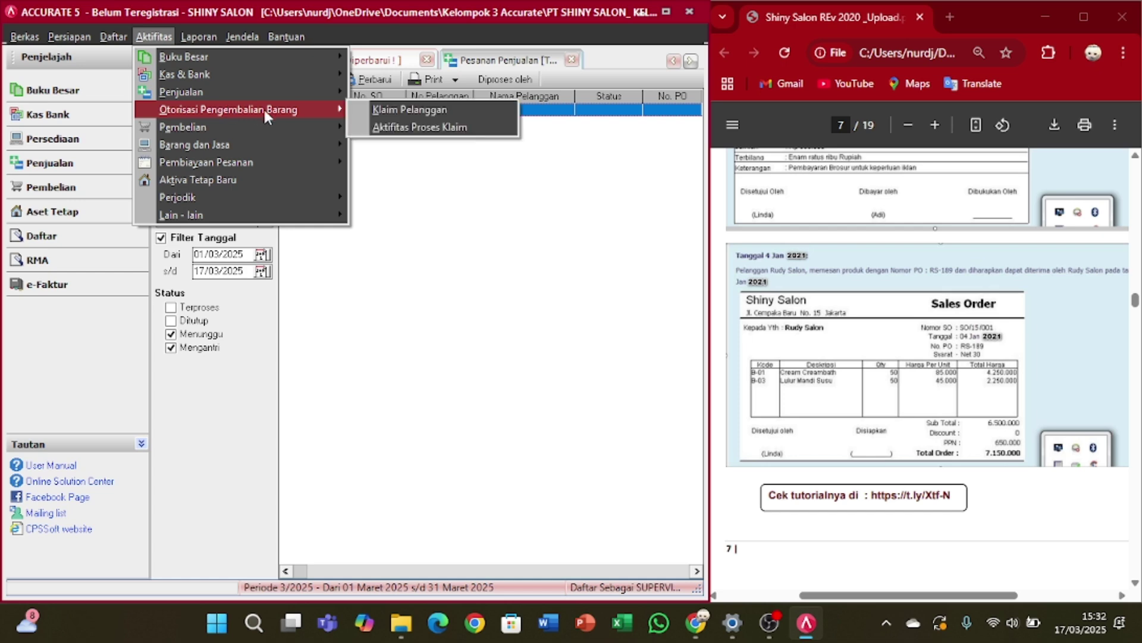
mouse_move(206, 76)
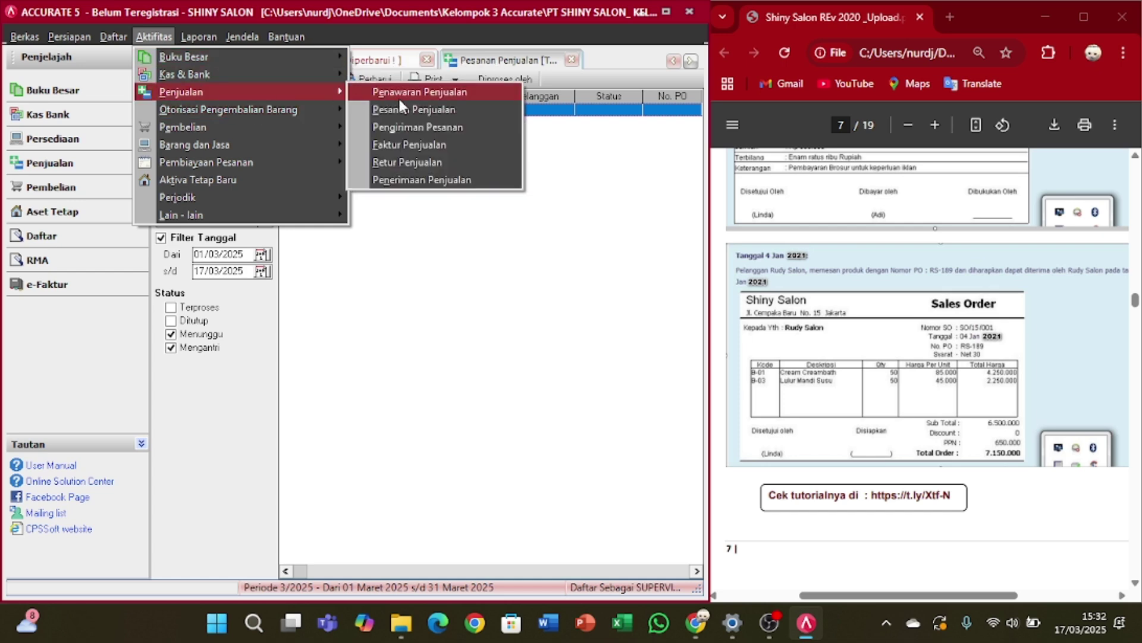
left_click(406, 109)
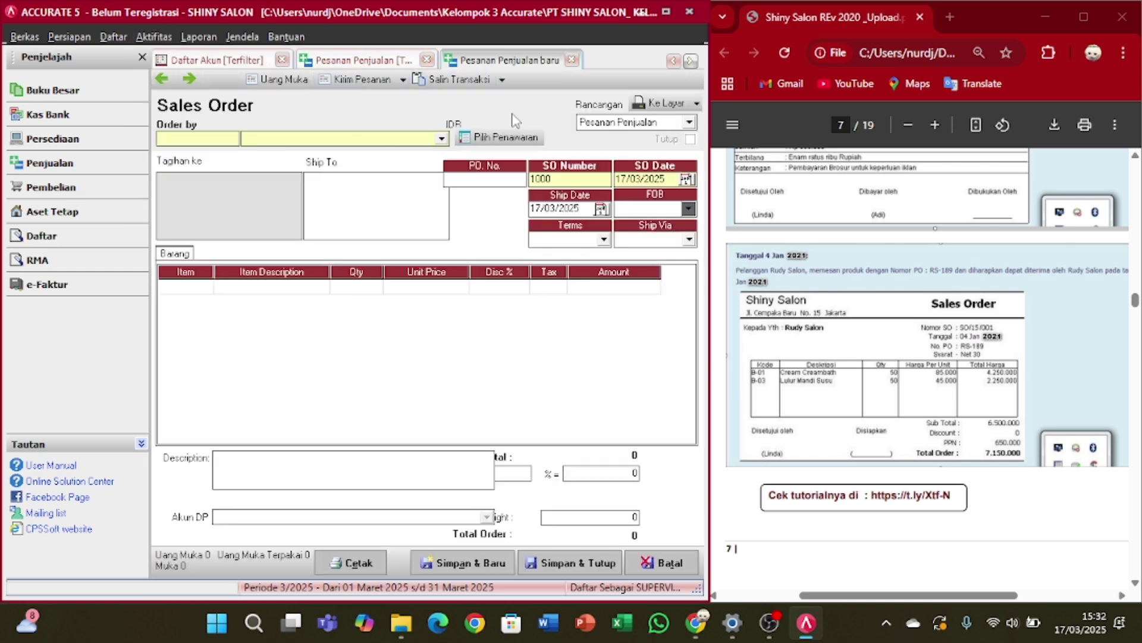
- Set Rudy Salon as the ordering customer and enter the PO number from the PDF's sales order
left_click(441, 138)
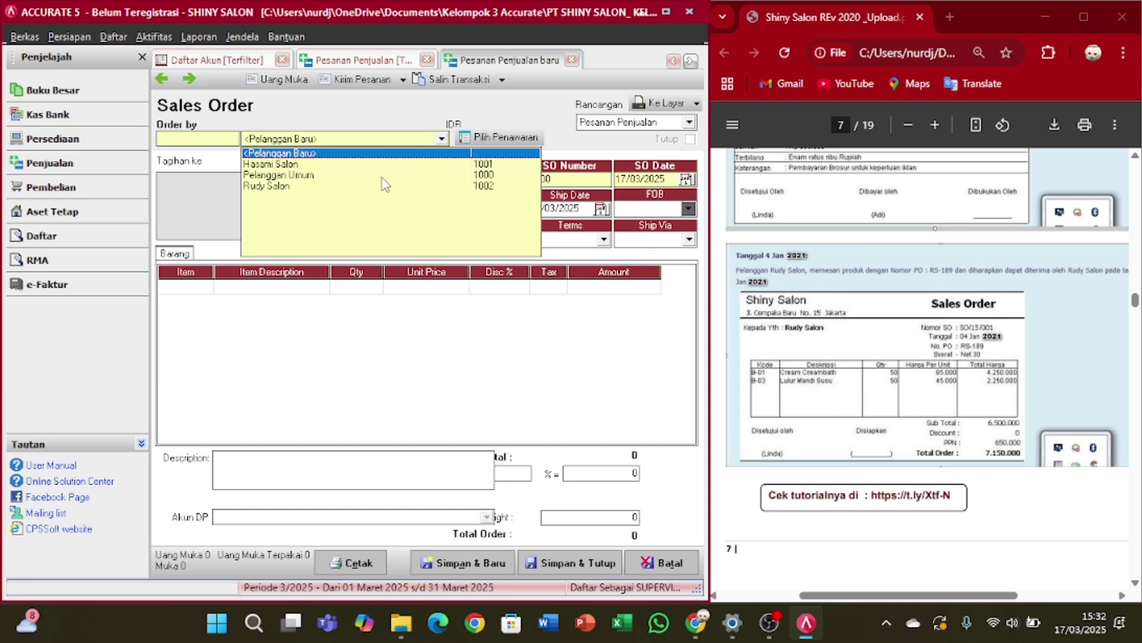
left_click(292, 186)
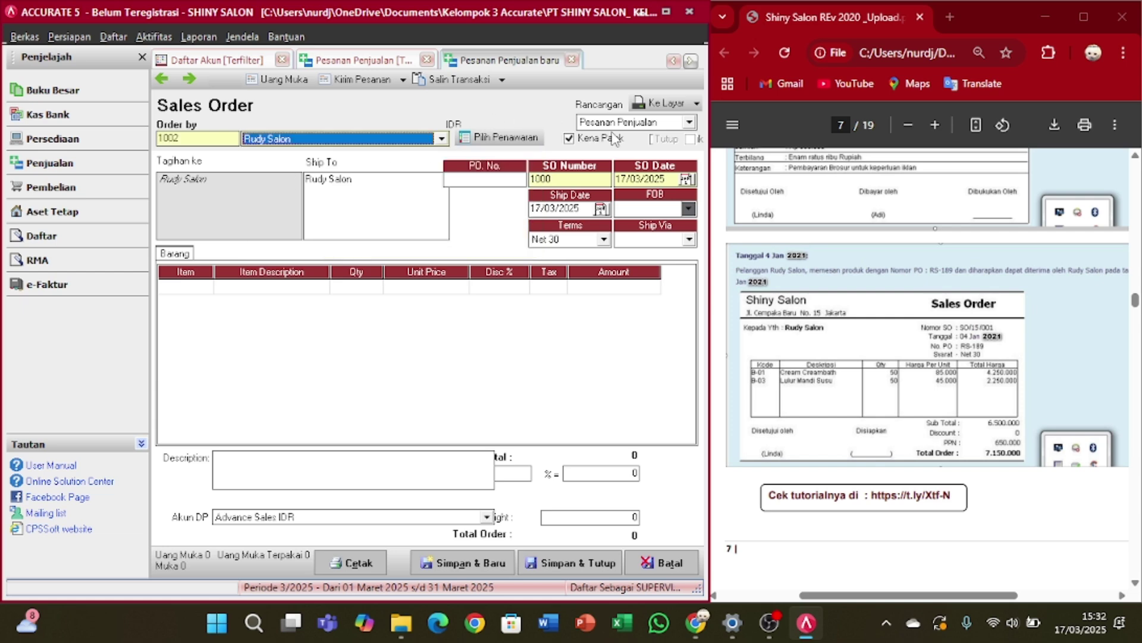
left_click(504, 180)
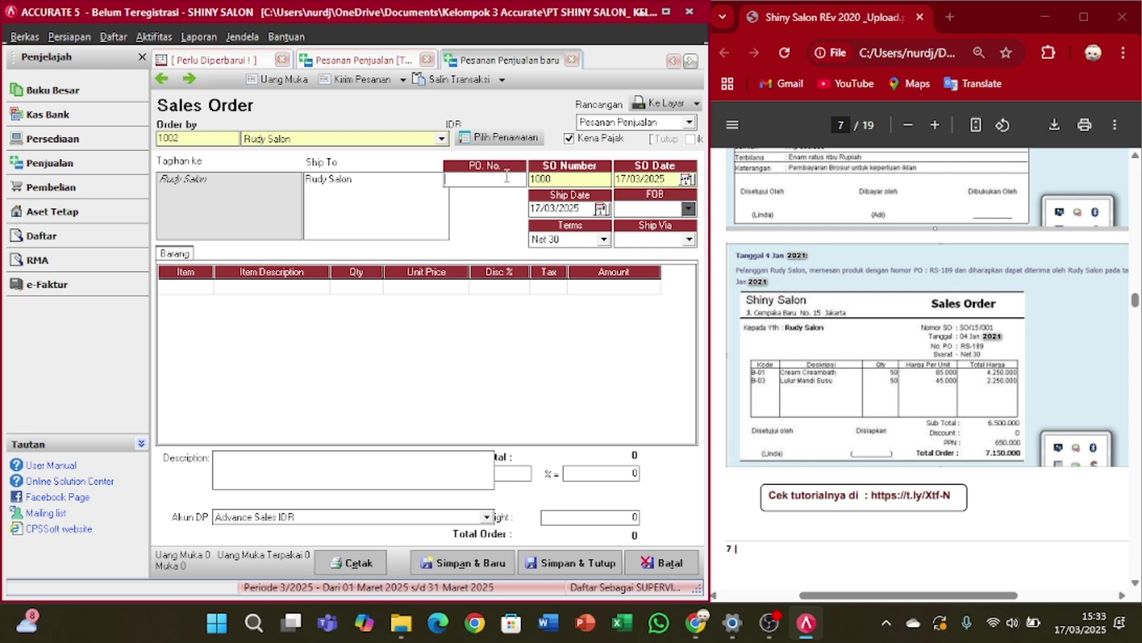
type("RS")
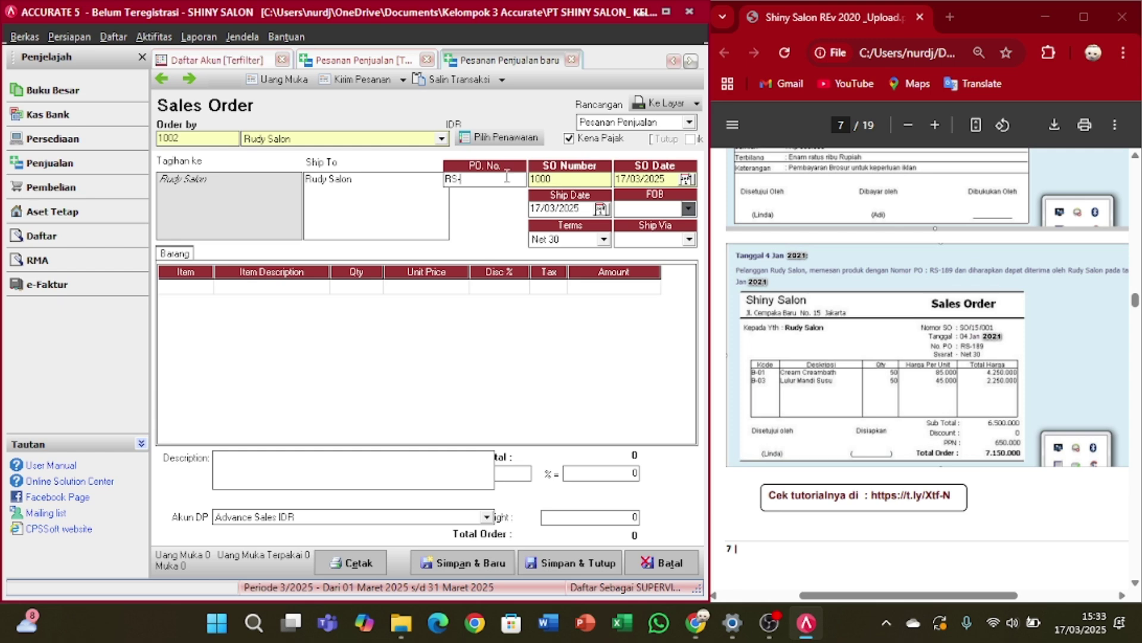
type("-189")
- Set the sales order's SO Date to 04/01/2021, following the enlarged document in the PDF
left_click(935, 125)
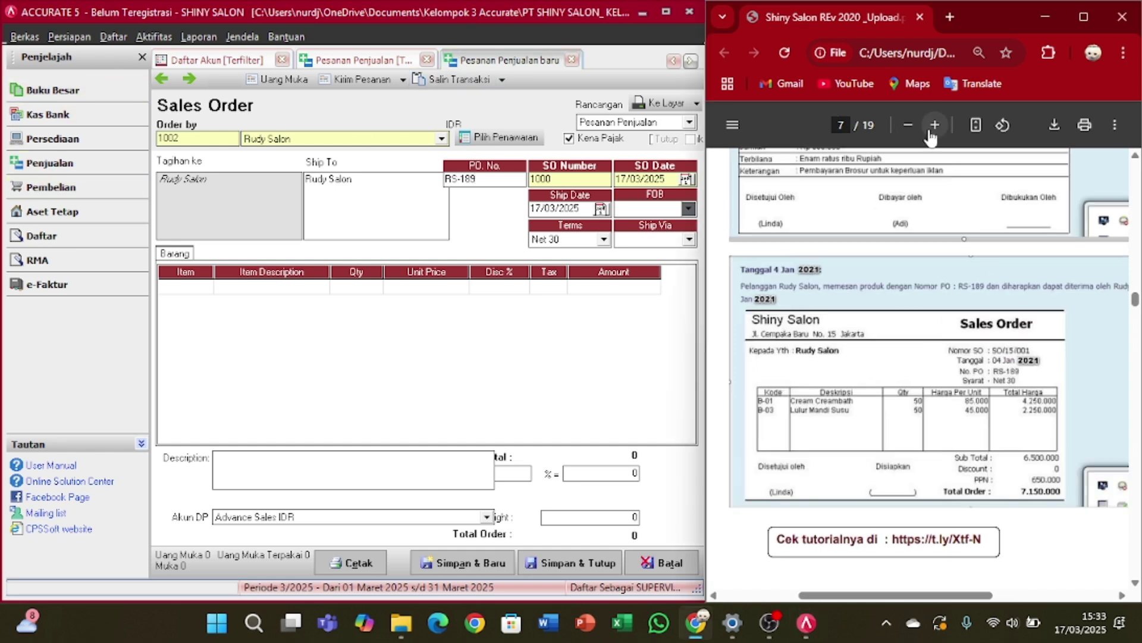
left_click(933, 126)
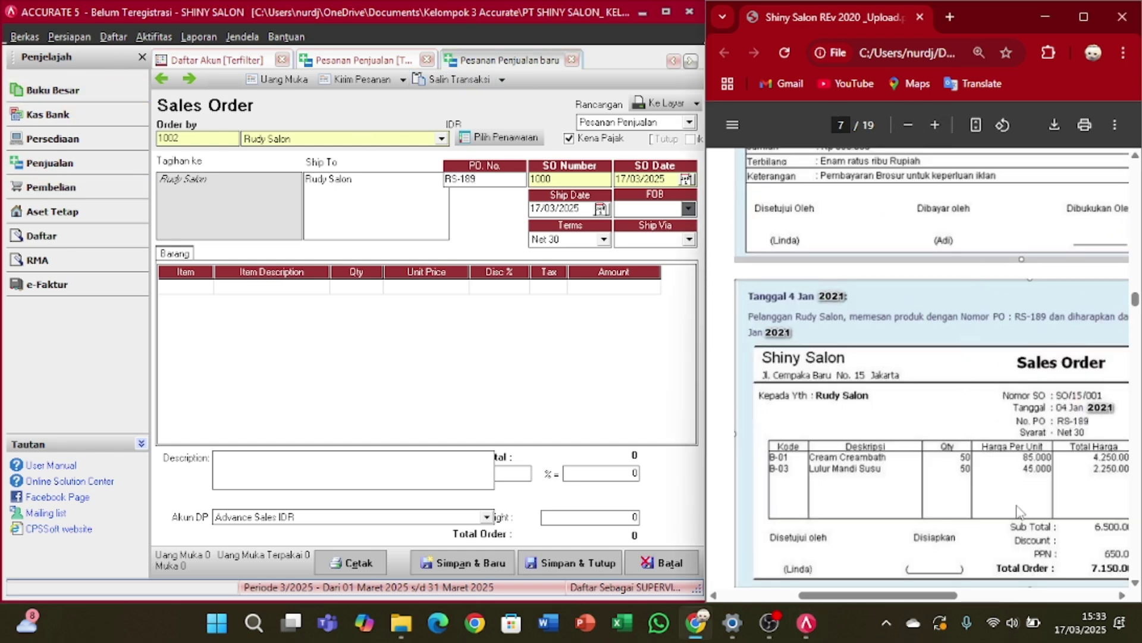
scroll(1106, 580, "down", 3)
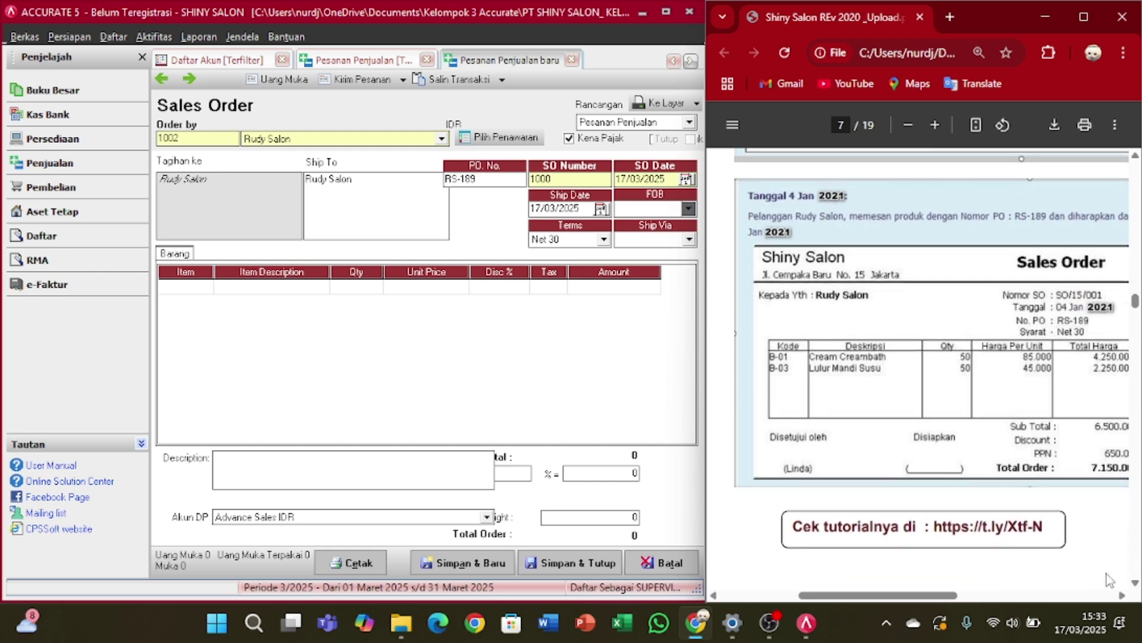
left_click(674, 366)
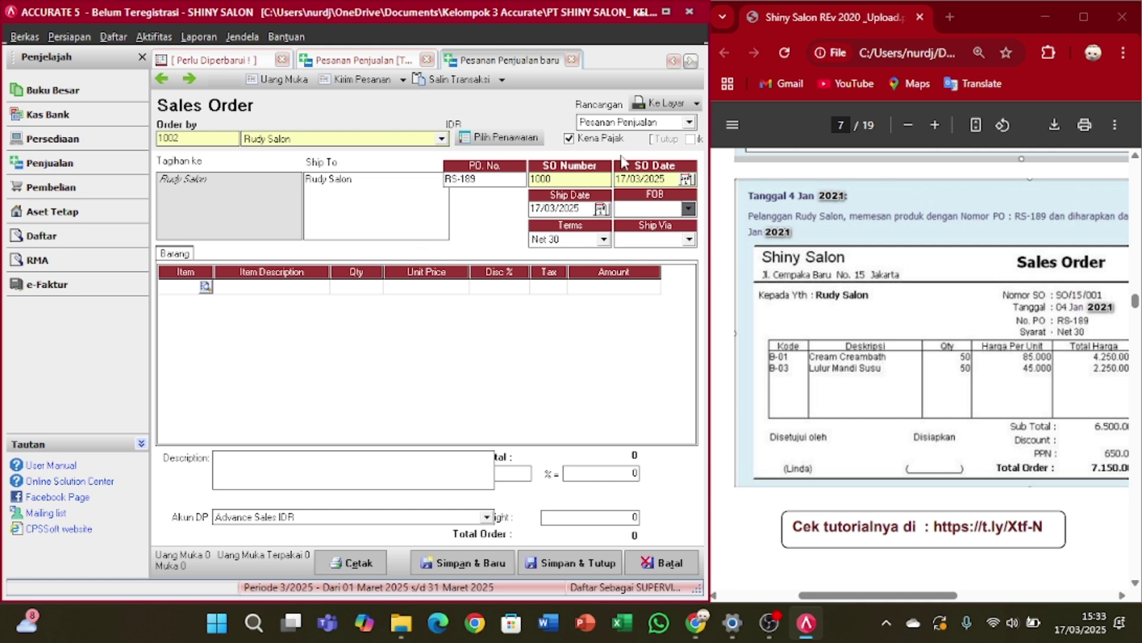
left_click(613, 195)
left_click(581, 176)
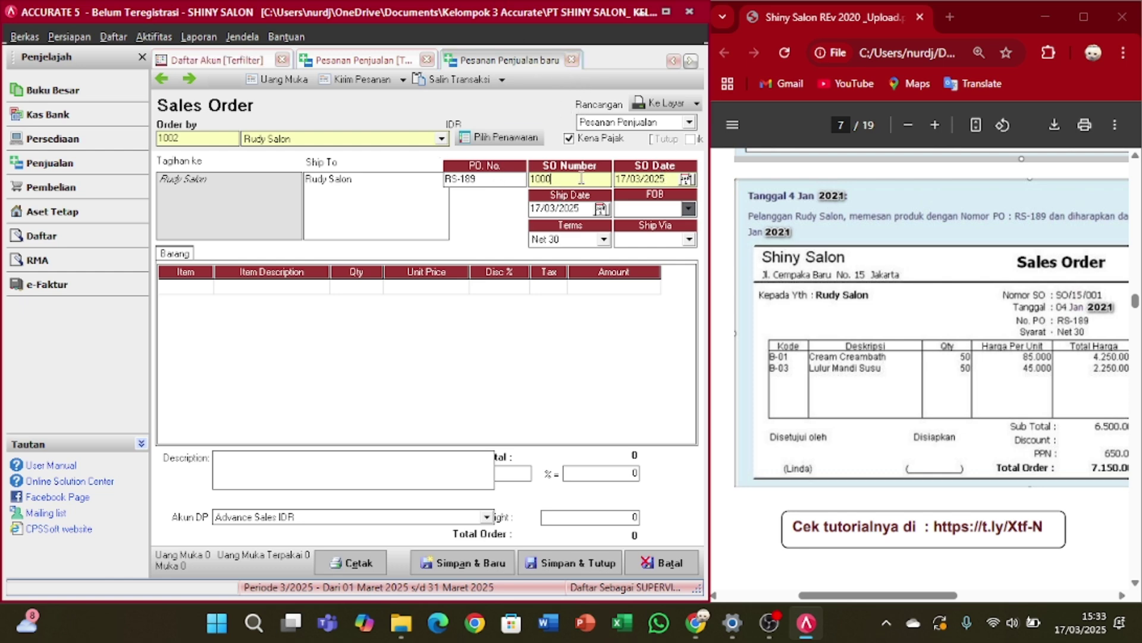
left_click(662, 179)
key("BackSpace")
key("BackSpace")
key("BackSpace")
key("BackSpace")
key("BackSpace")
key("BackSpace")
key("BackSpace")
key("BackSpace")
key("BackSpace")
key("Right")
key("Home")
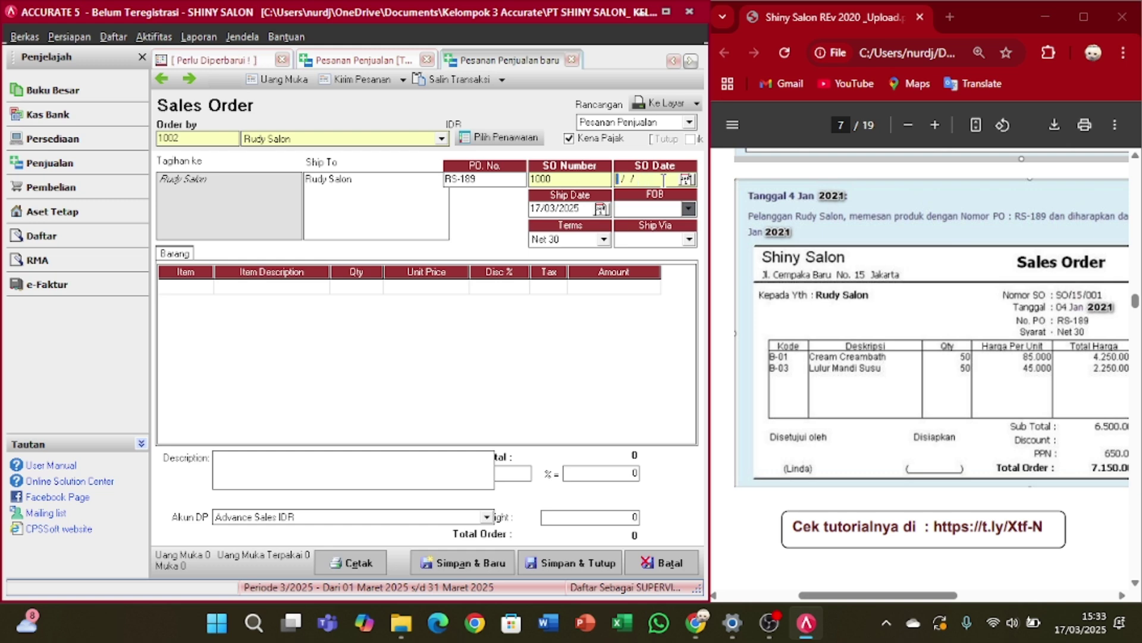
type("0")
type("41")
type("01")
type("2021")
- Set the sales order's Ship Date to 04/01/2021
key("Tab")
key("BackSpace")
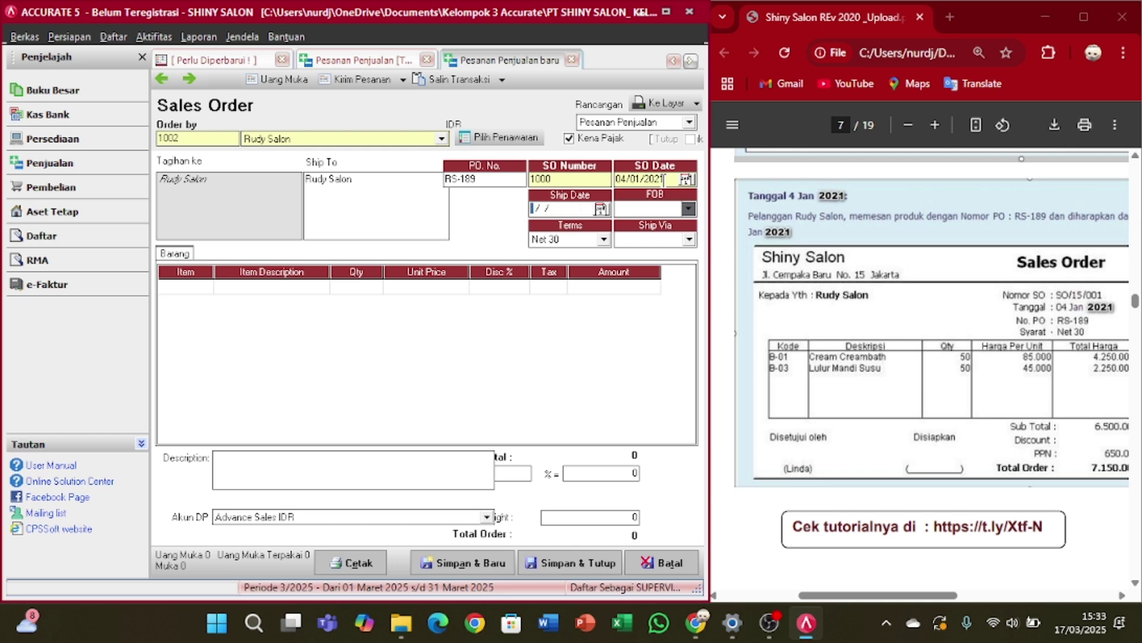
type("04/")
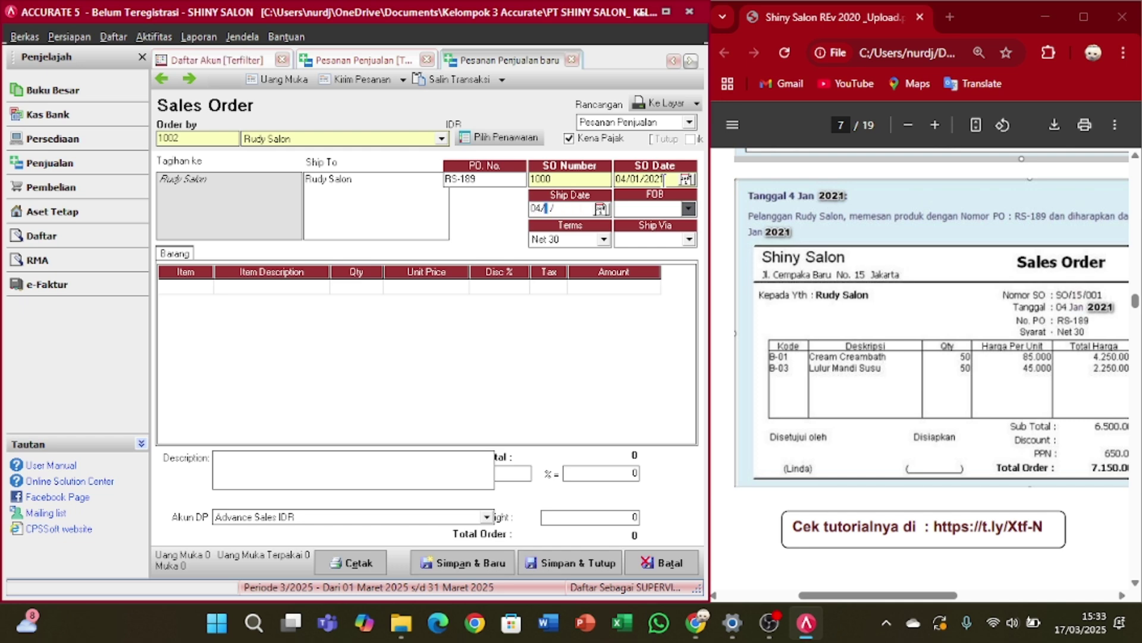
type("01/")
type("202")
- Replace the default SO Number with the sales order number given in the PDF, leaving the Net 30 terms
type("SO")
type("/15/001")
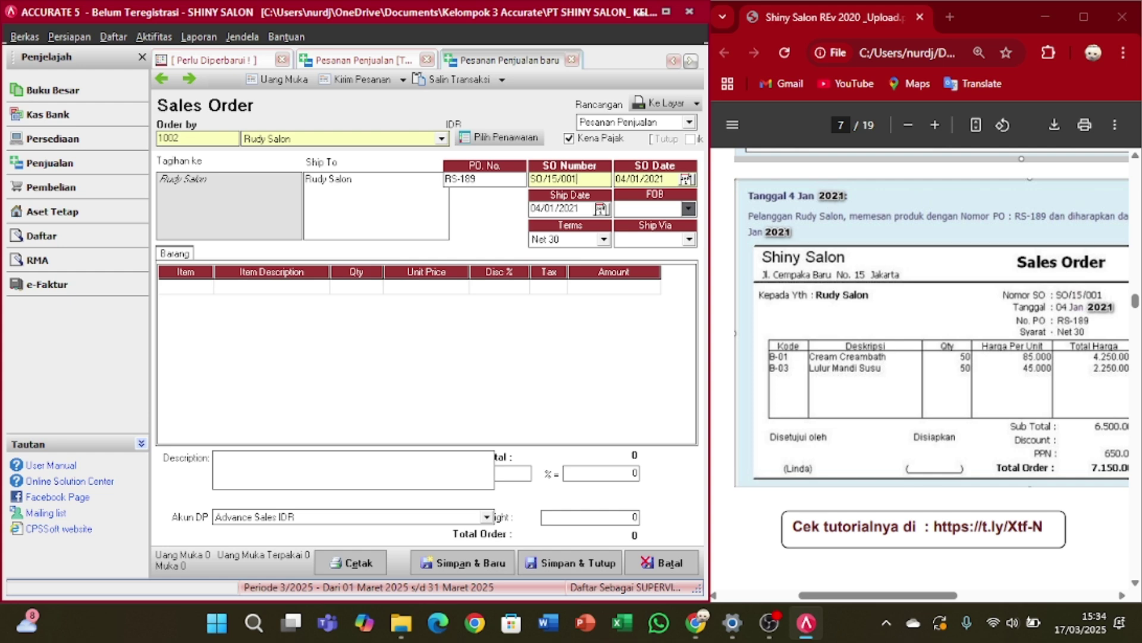
key("Tab")
key("Tab")
key("Tab")
key("Tab")
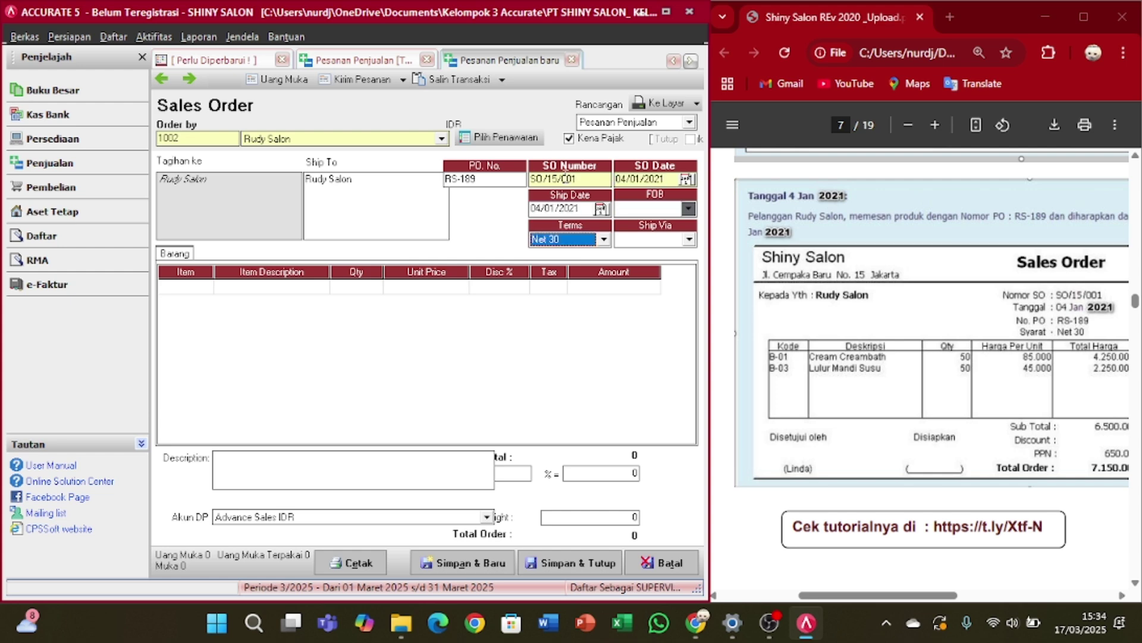
- Add item B-01 Cream Creambath as the first order line with a quantity of 50
left_click(218, 340)
left_click(206, 286)
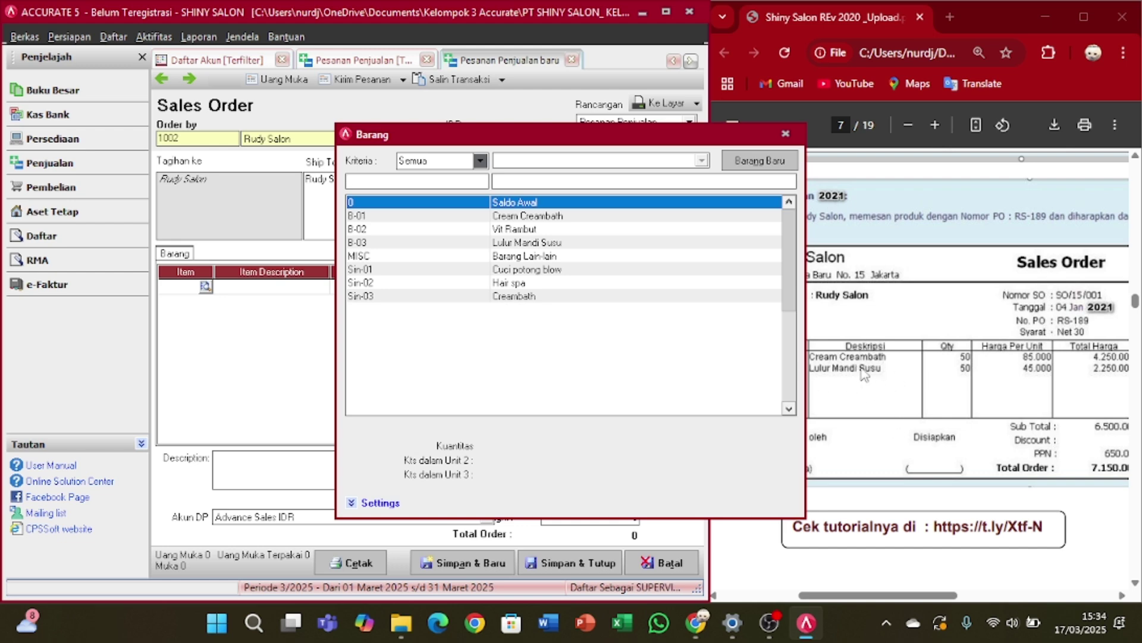
double_click(539, 215)
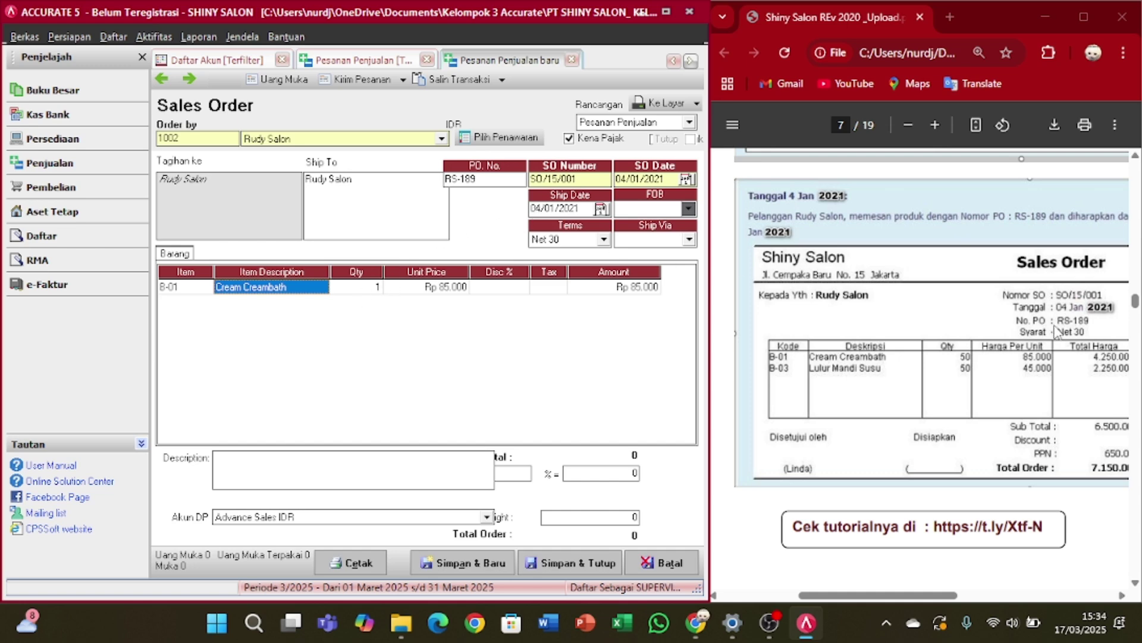
left_click(362, 286)
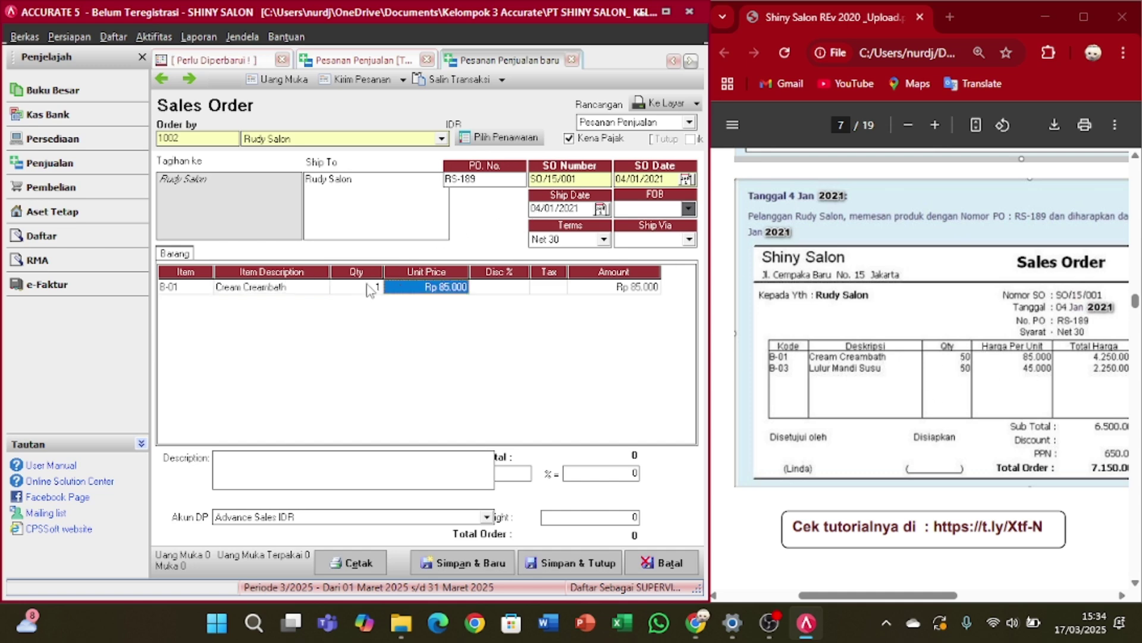
key("BackSpace")
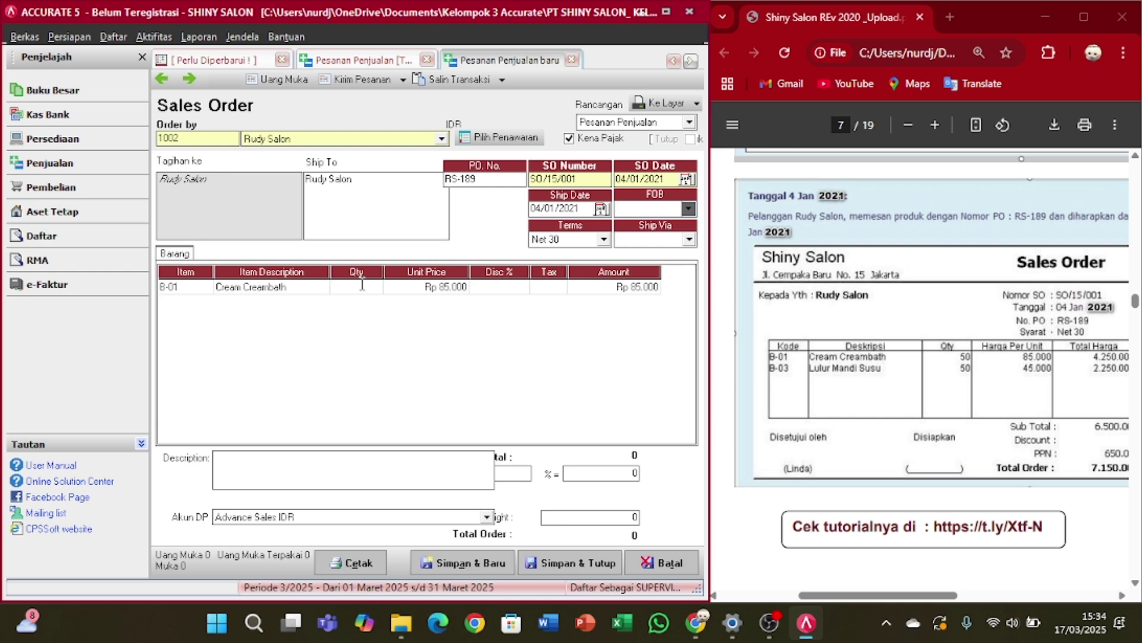
type("50")
key("Tab")
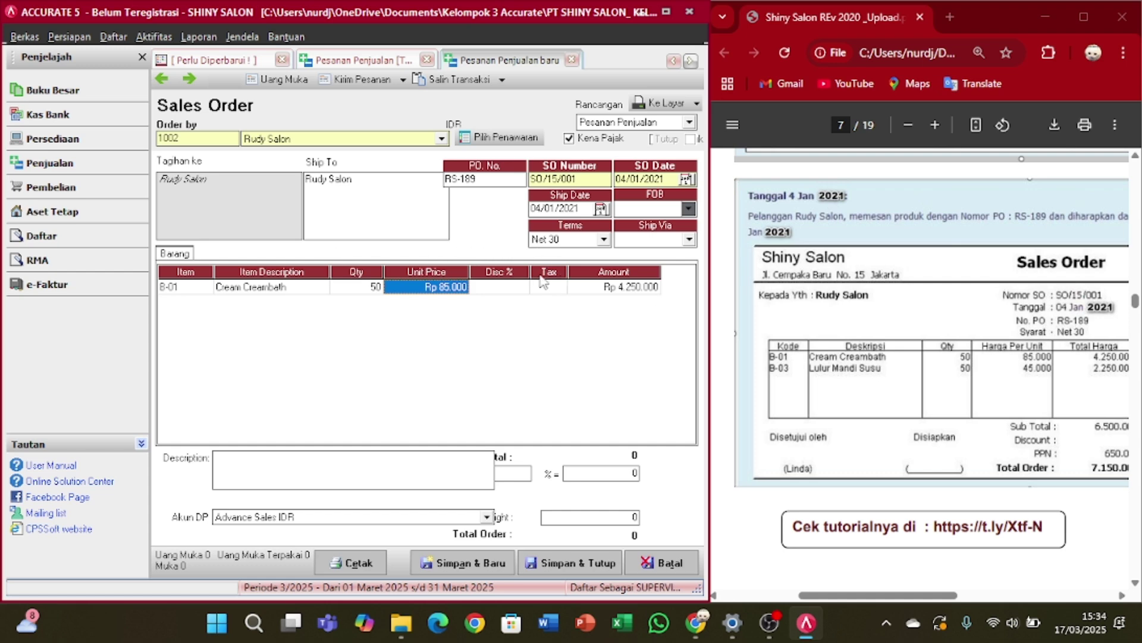
- Apply tax code T to the Cream Creambath line and commit the line
left_click(558, 290)
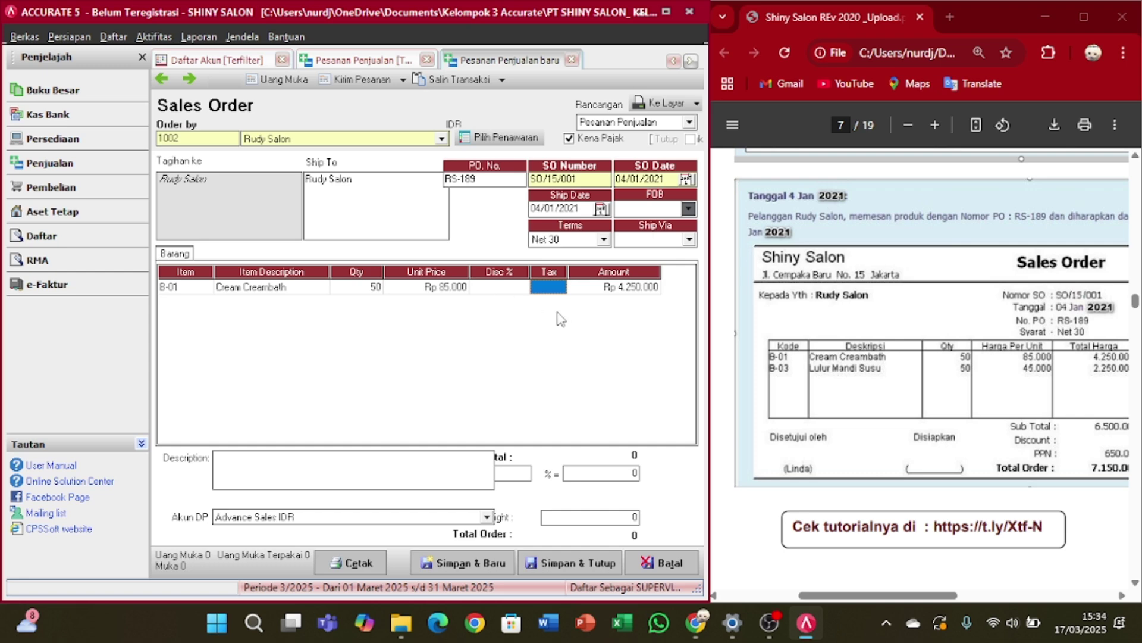
type("T")
key("Tab")
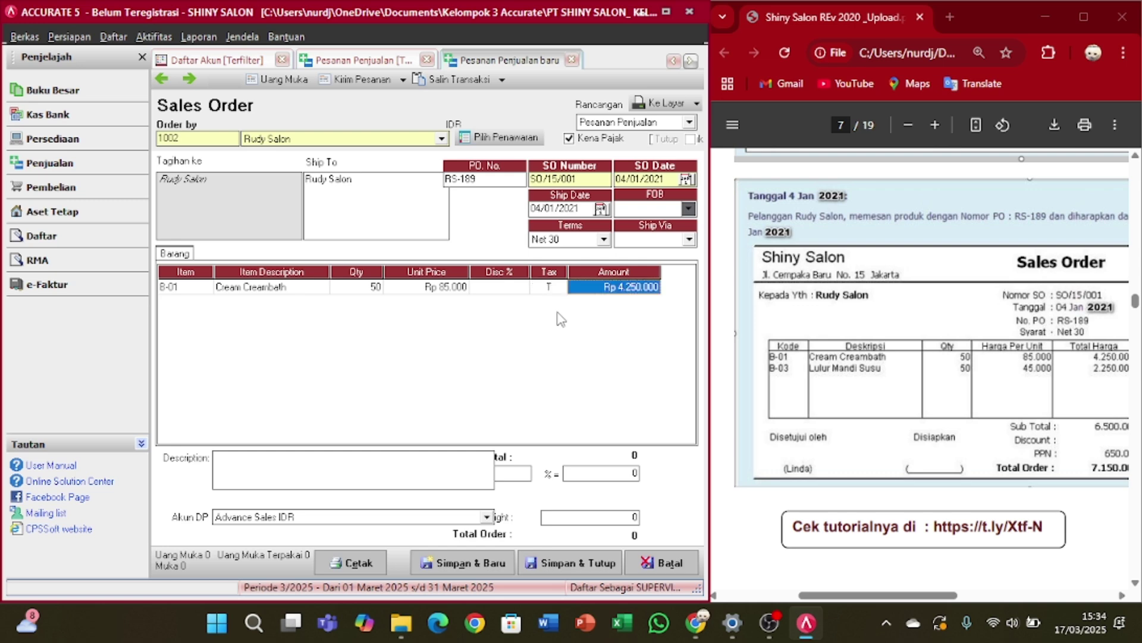
key("Tab")
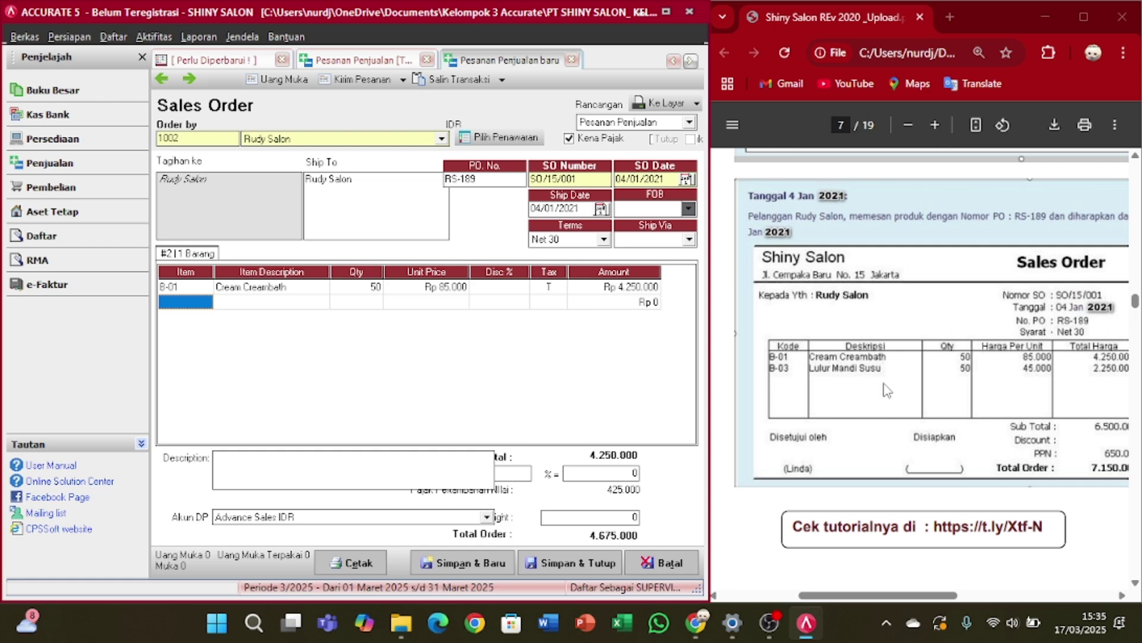
- Add item B-03 Lulur Mandi Susu as the second order line with a quantity of 50
left_click(205, 304)
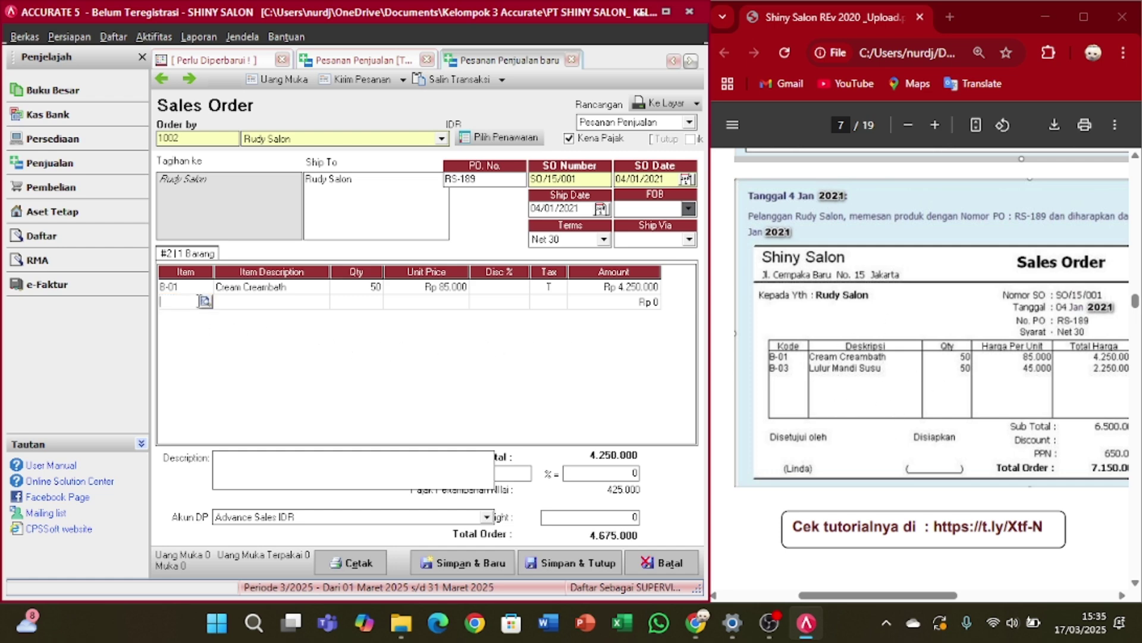
left_click(206, 301)
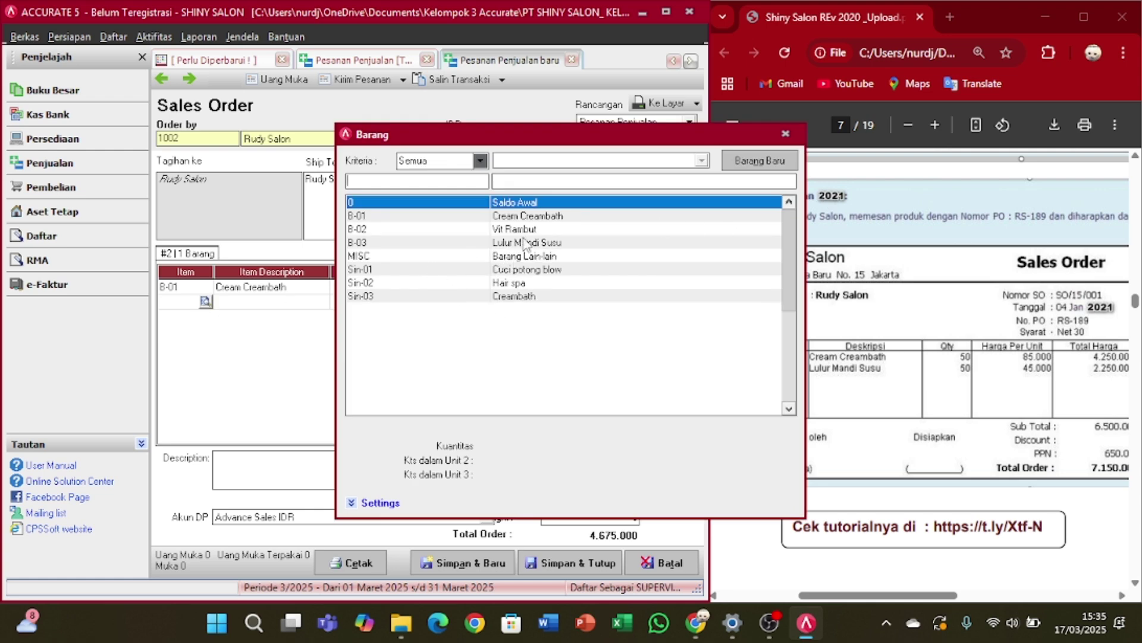
double_click(581, 243)
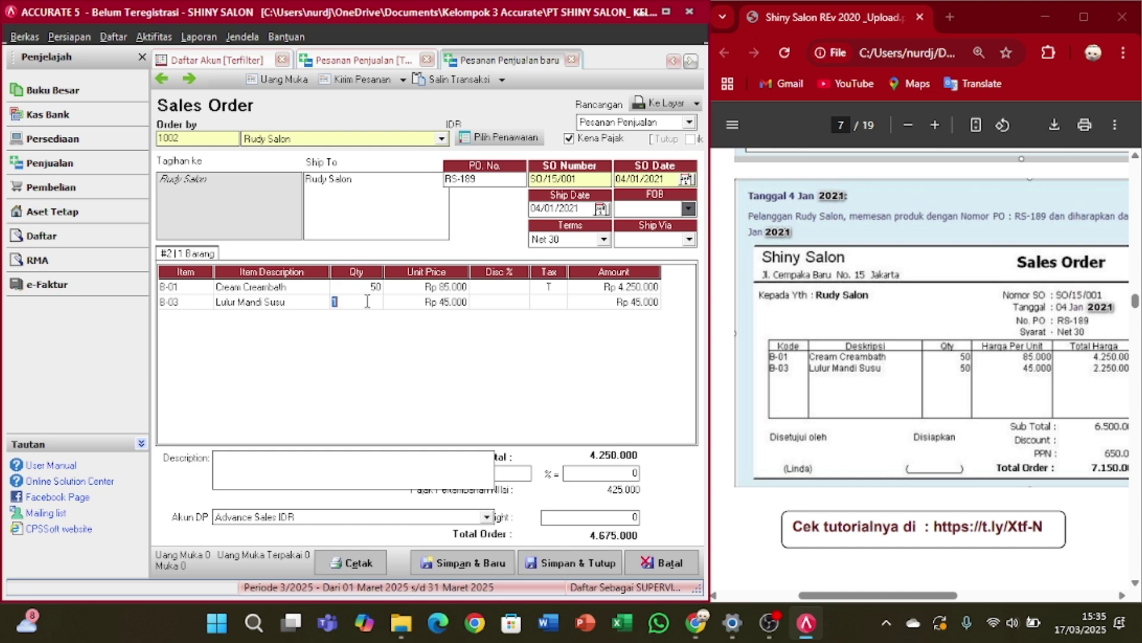
type("50")
key("Tab")
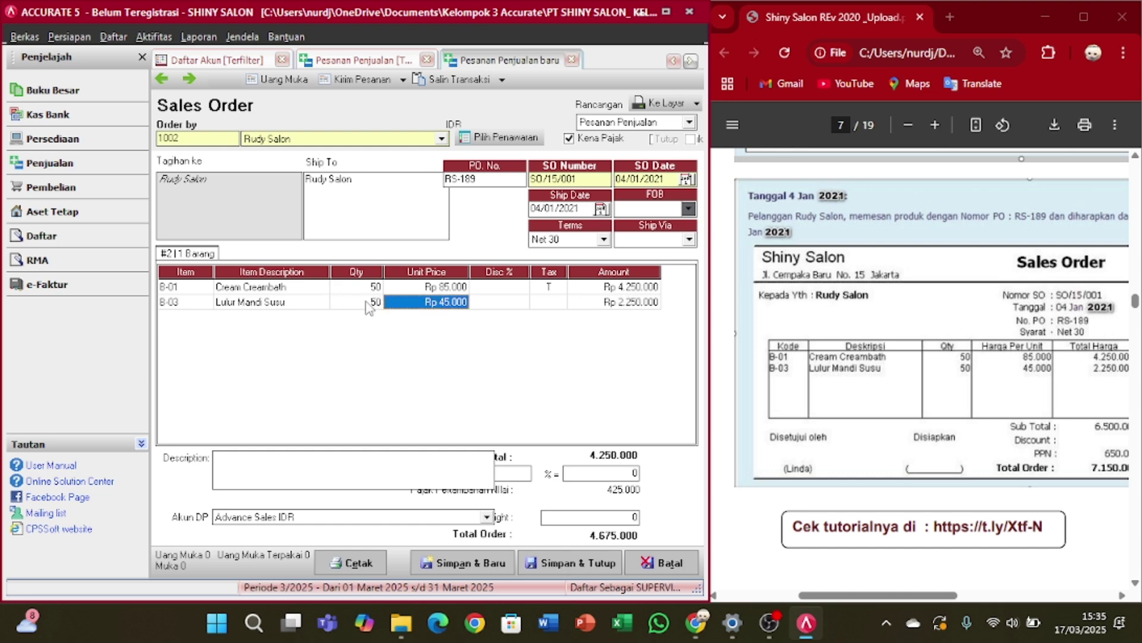
- Apply tax code T to the Lulur Mandi Susu line and commit the line
key("Tab")
key("Tab")
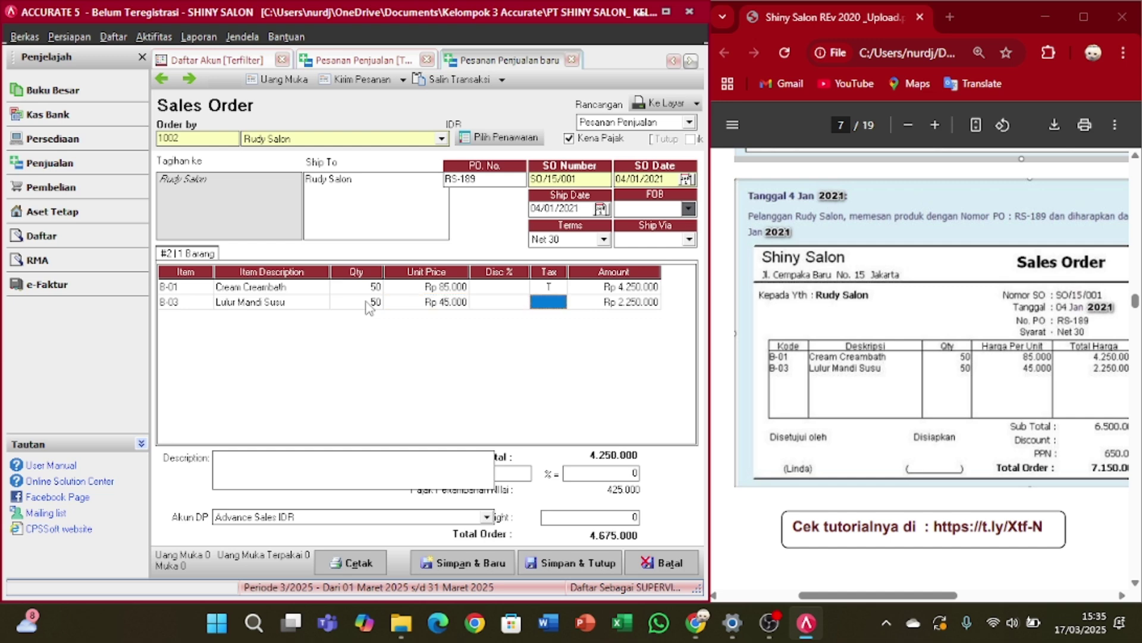
left_click(369, 303)
left_click(367, 302)
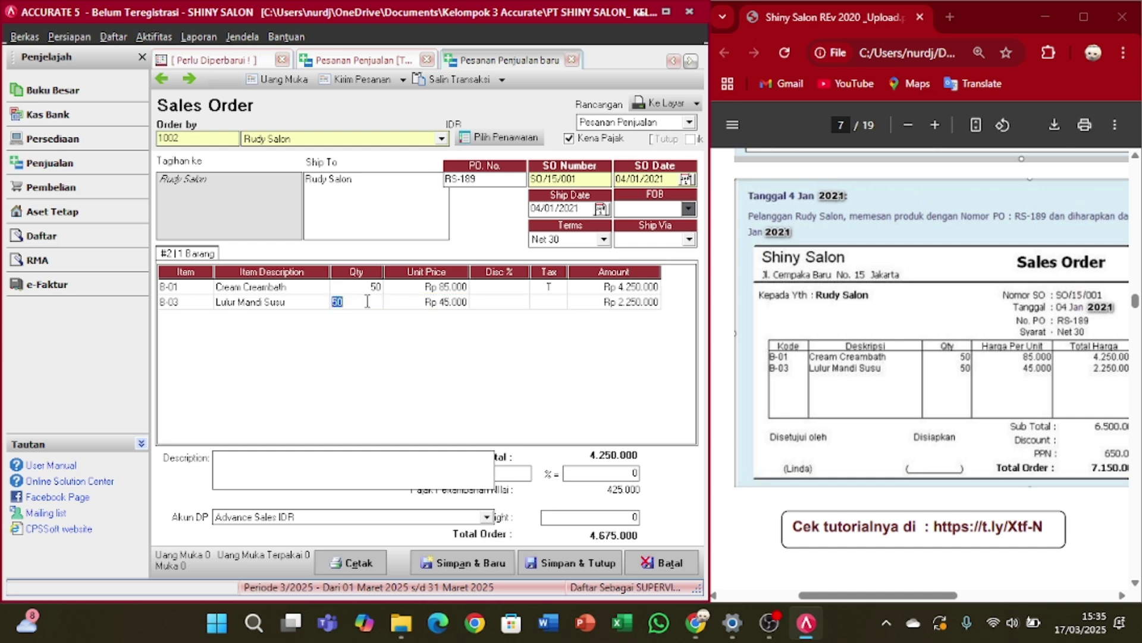
key("Tab")
key("Tab")
key("Tab")
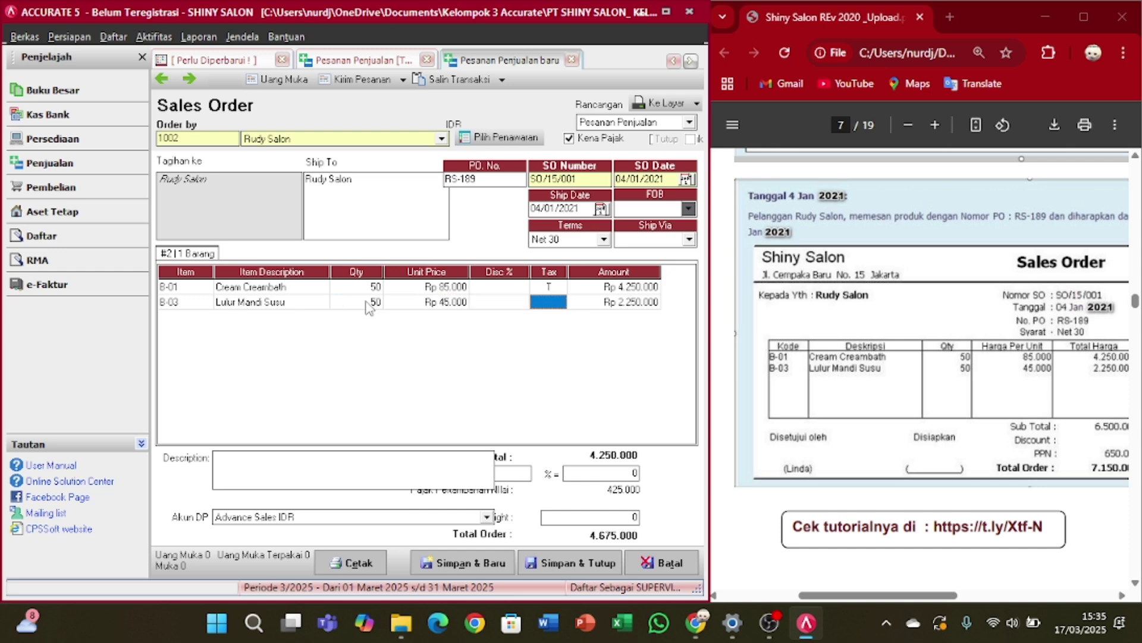
type("T")
key("Tab")
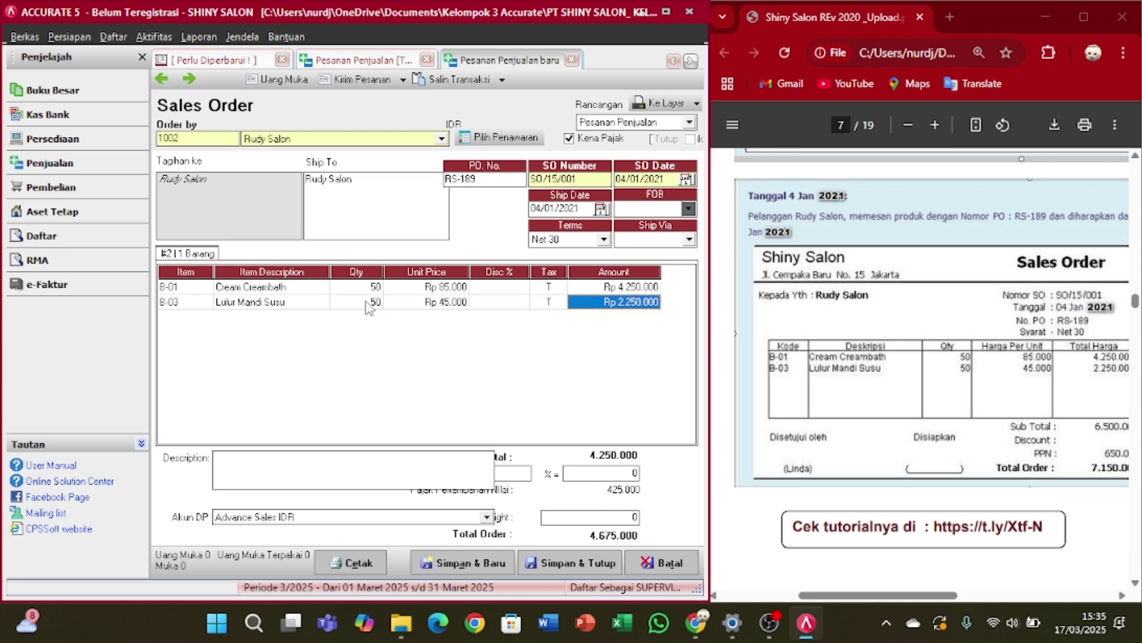
key("Tab")
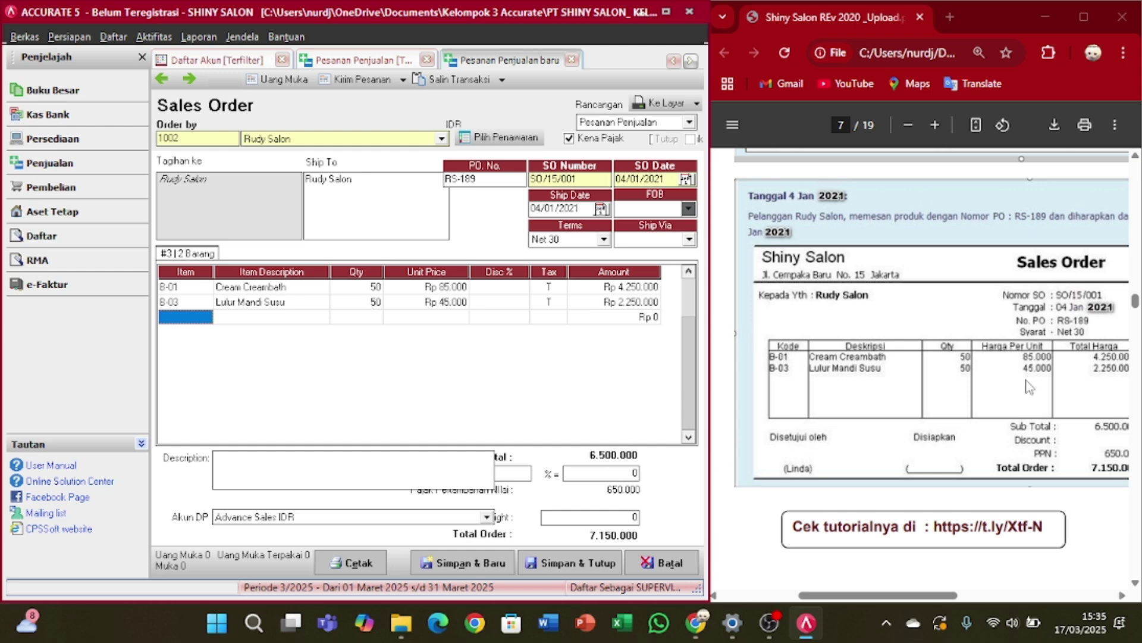
- Check the order's totals against the PDF document, then save and close the sales order
left_click(1122, 595)
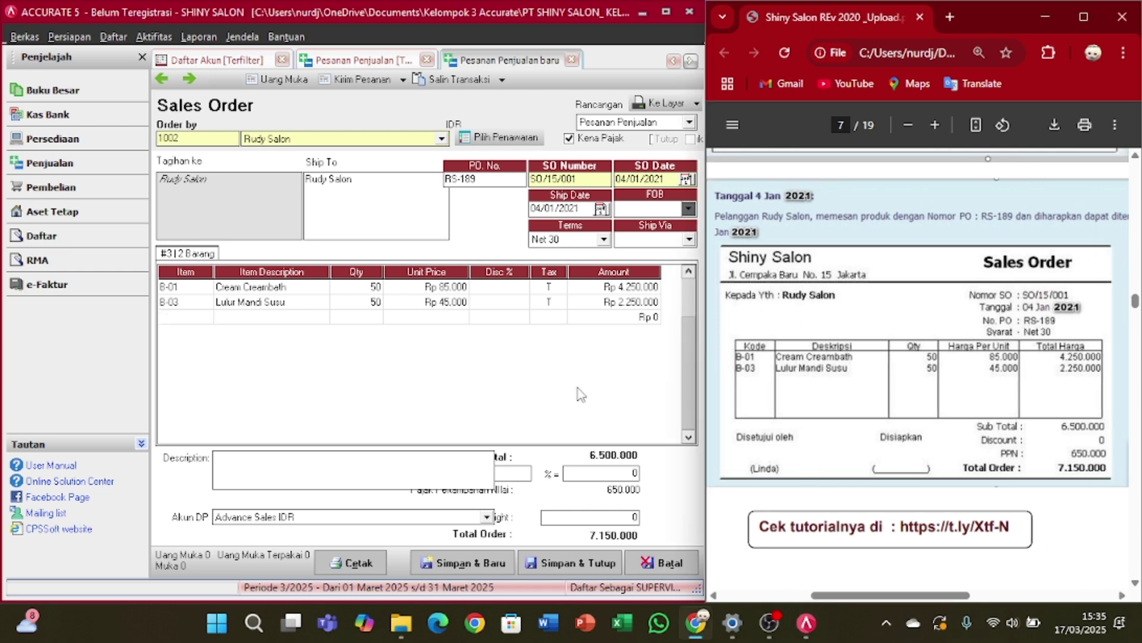
scroll(791, 396, "down", 5)
left_click(581, 562)
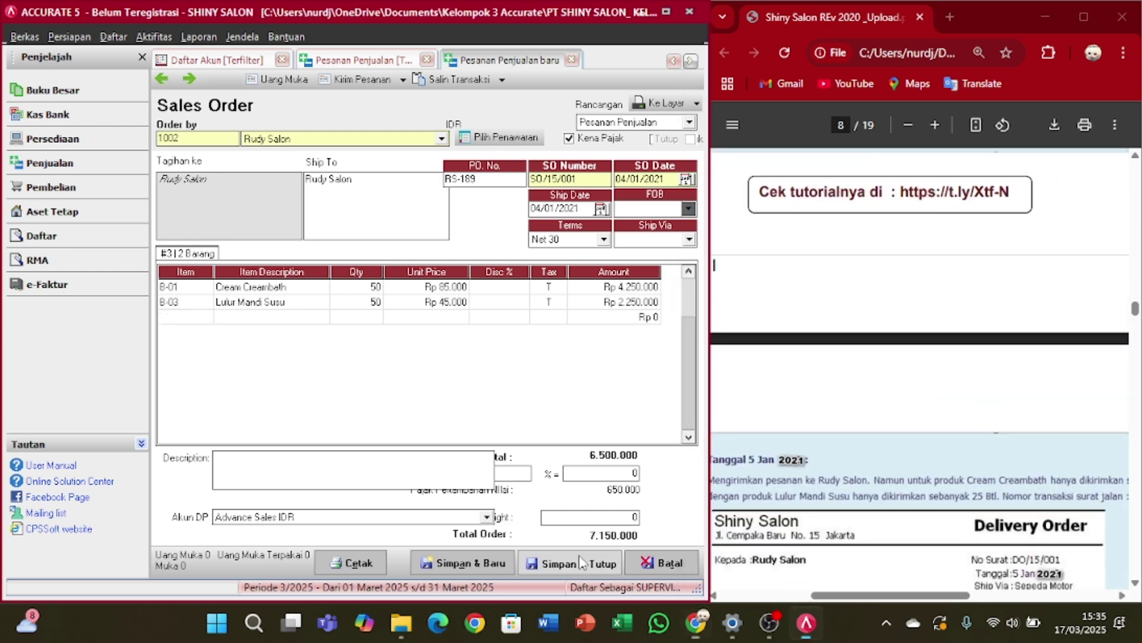
- Bring the 5 January 2021 Delivery Order for Rudy Salon into view in the PDF
scroll(785, 363, "down", 1)
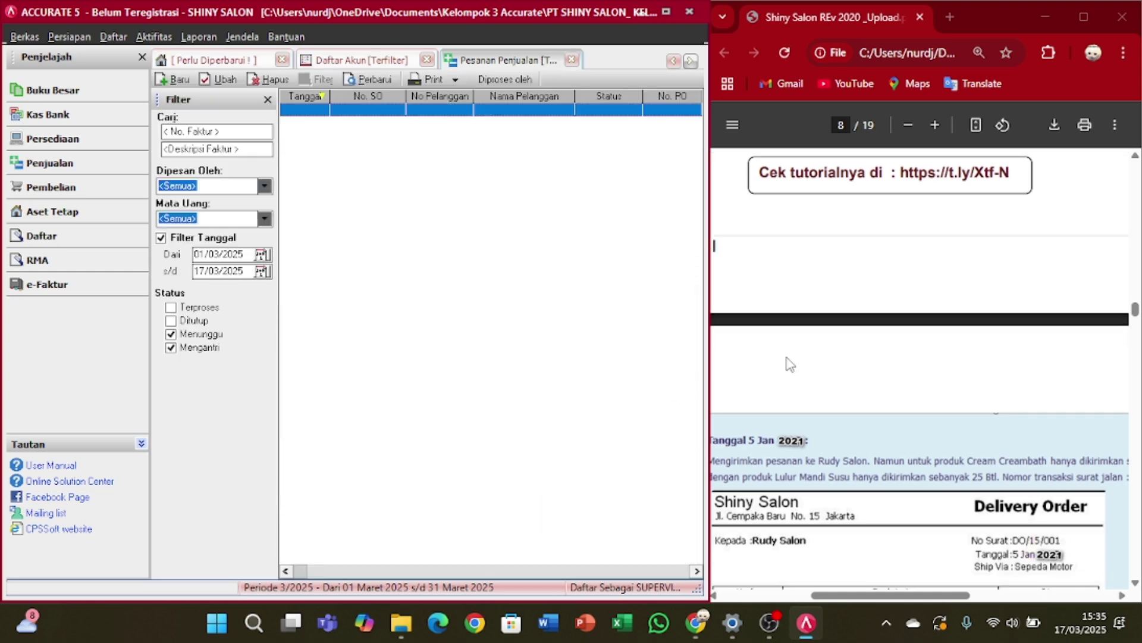
scroll(790, 364, "down", 1)
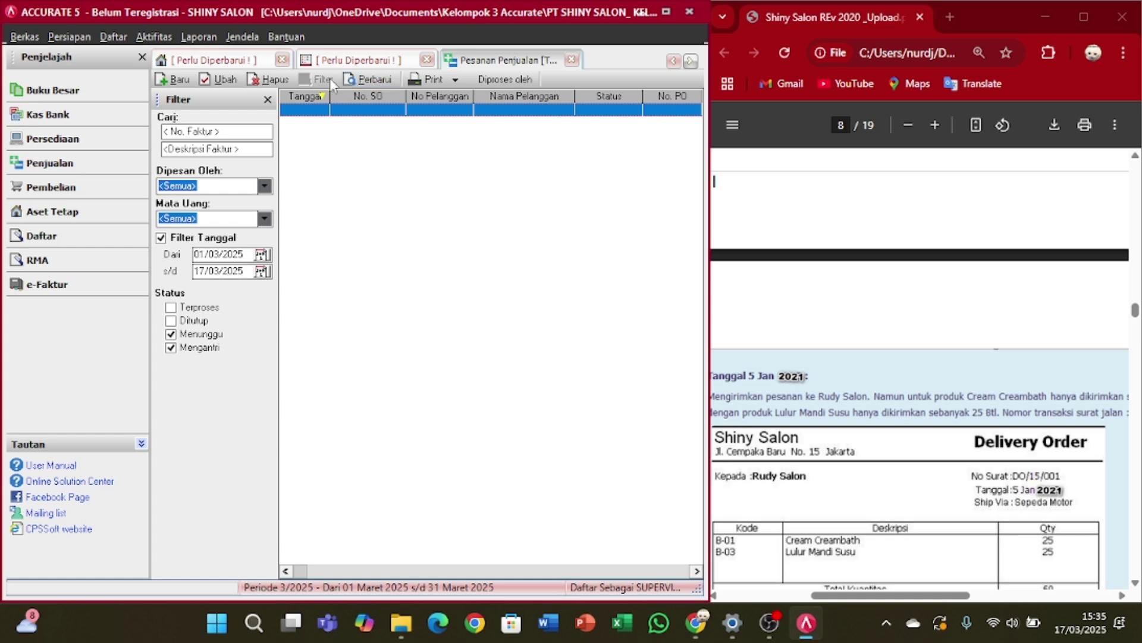
- Start a new delivery order for customer Rudy Salon, keeping the PDF's 5 January 2021 Delivery Order in view
left_click(159, 37)
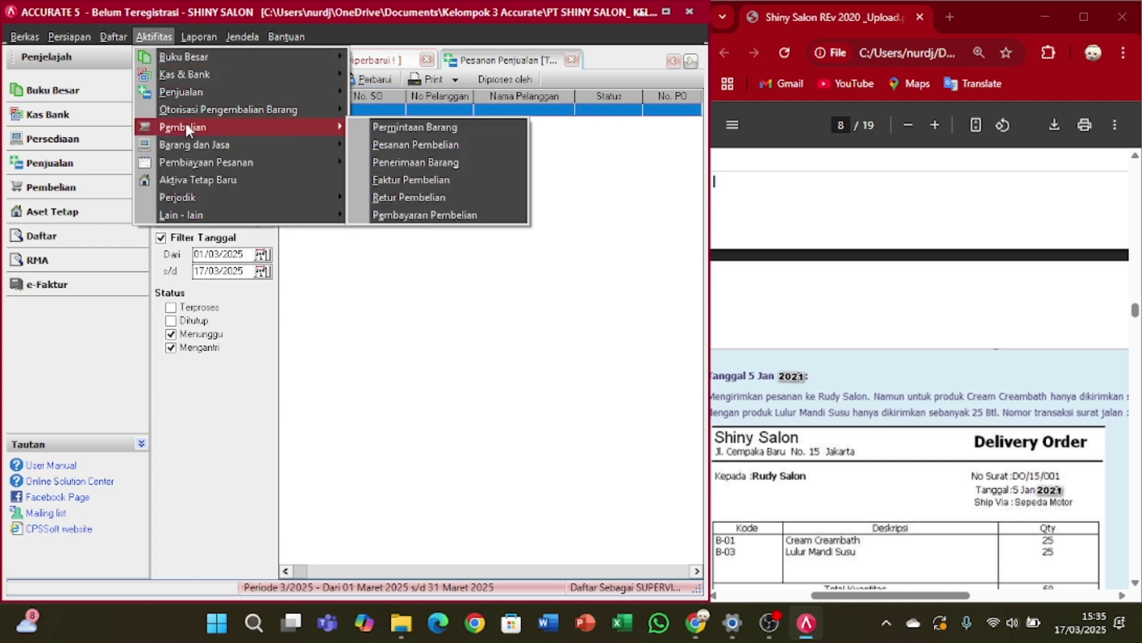
mouse_move(209, 91)
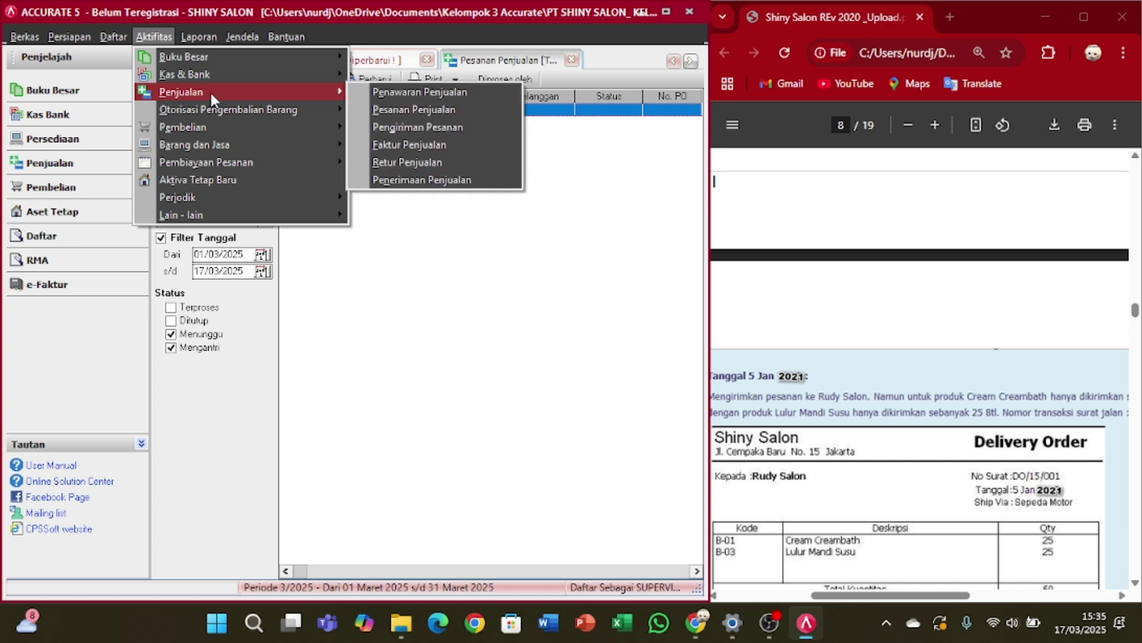
left_click(402, 127)
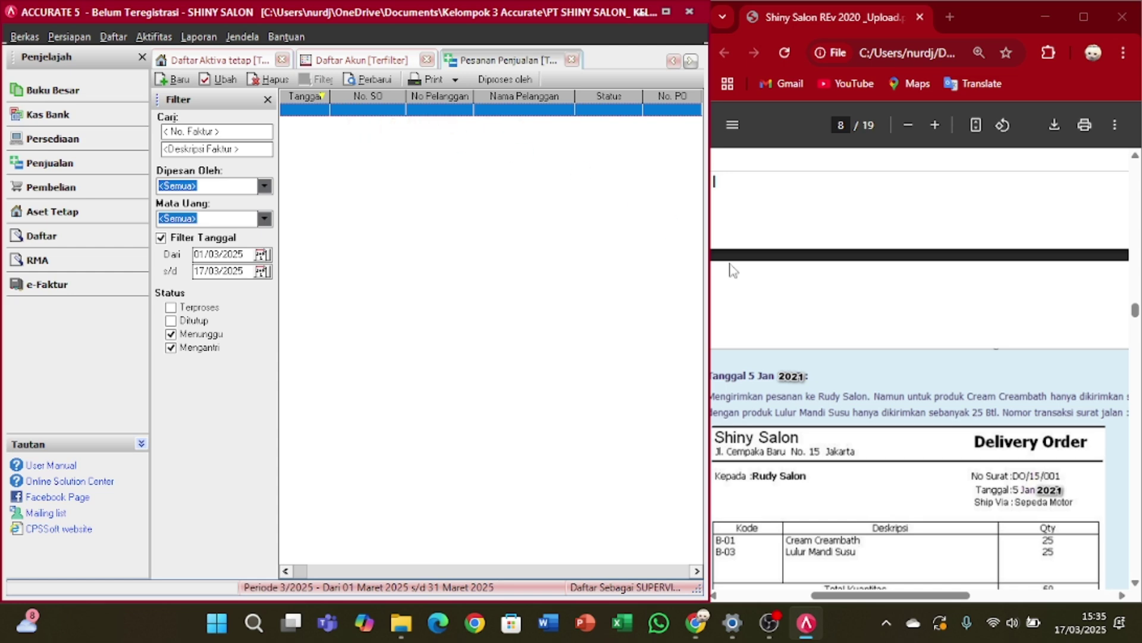
scroll(893, 312, "down", 3)
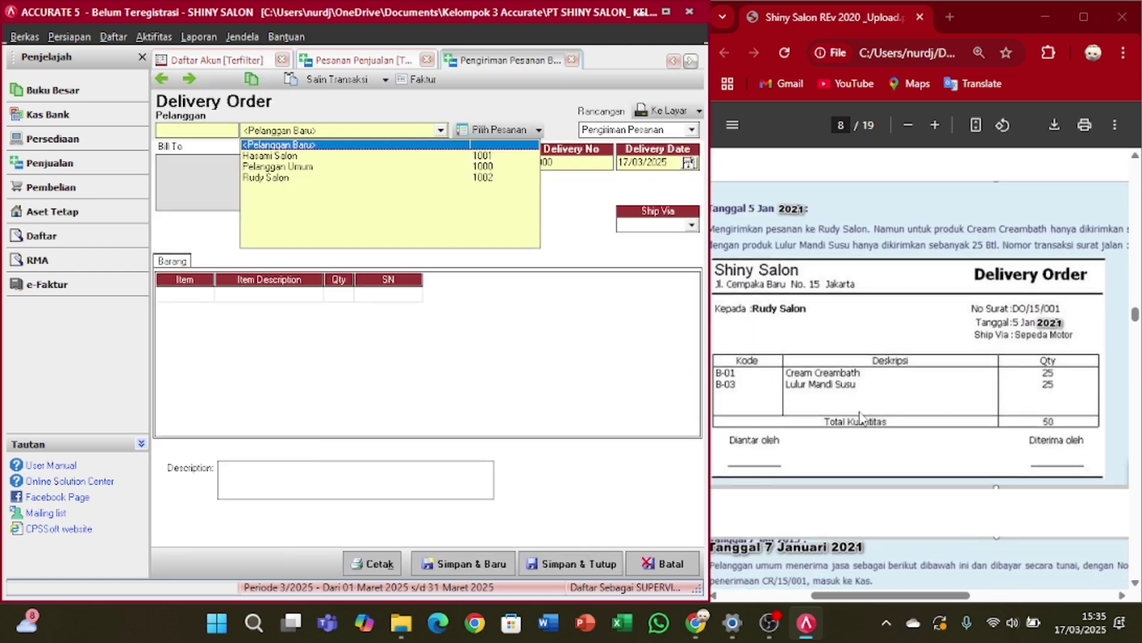
left_click(909, 131)
left_click(909, 125)
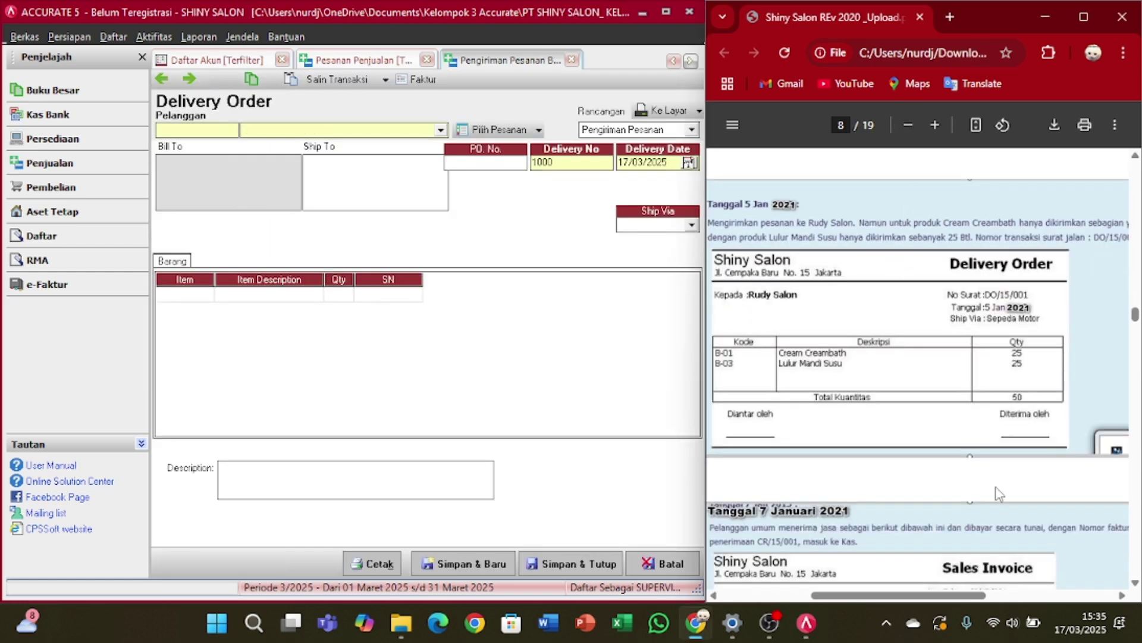
left_click(715, 595)
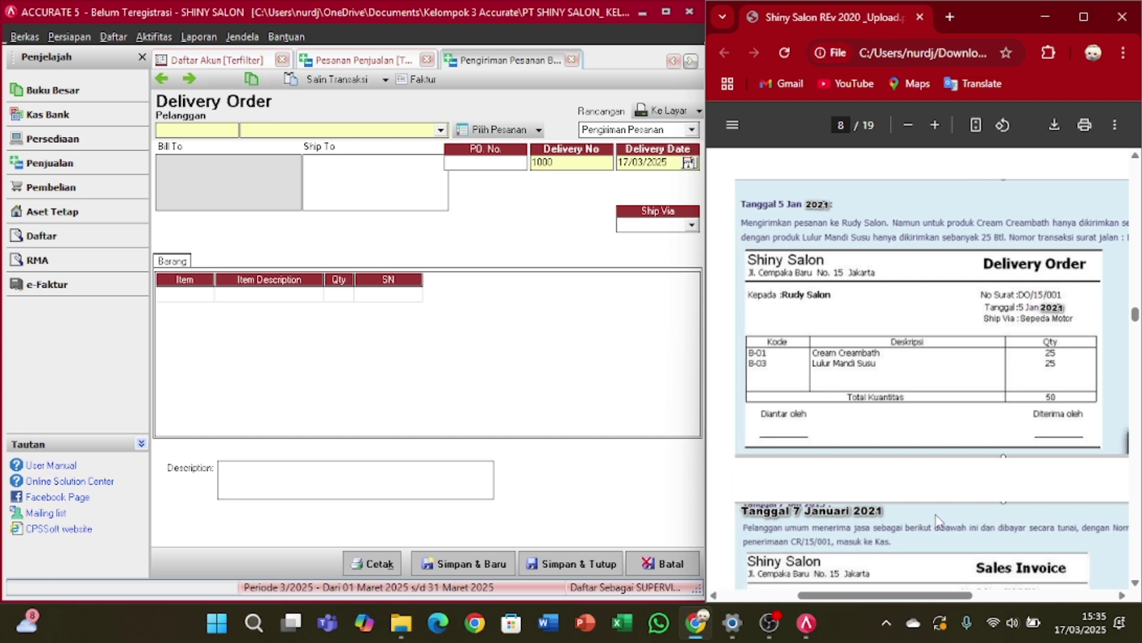
left_click(935, 125)
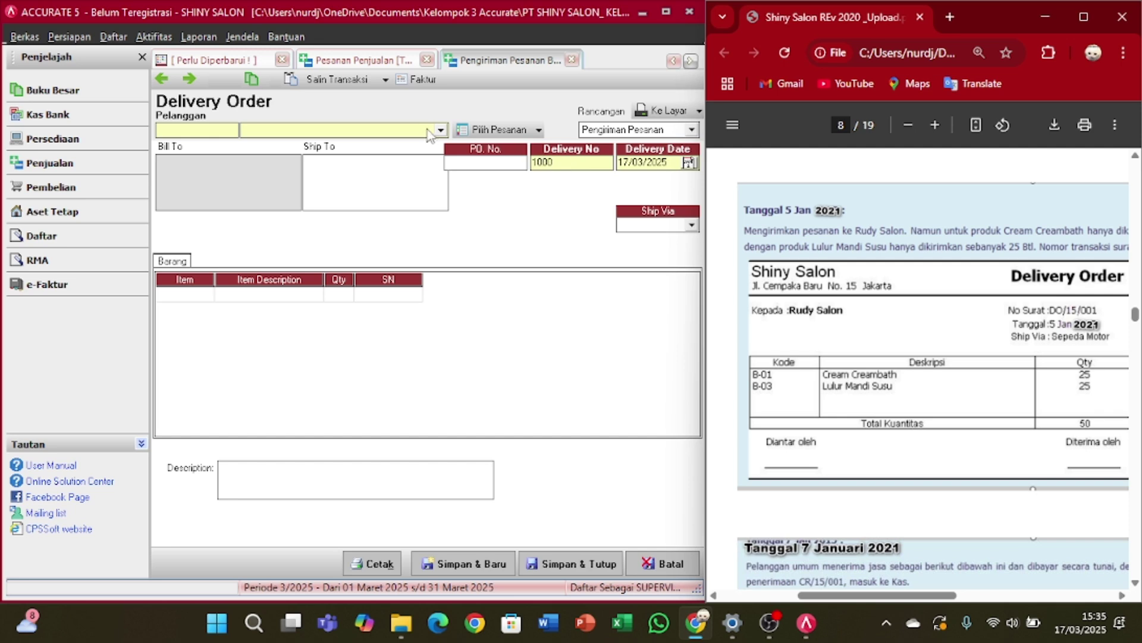
left_click(445, 134)
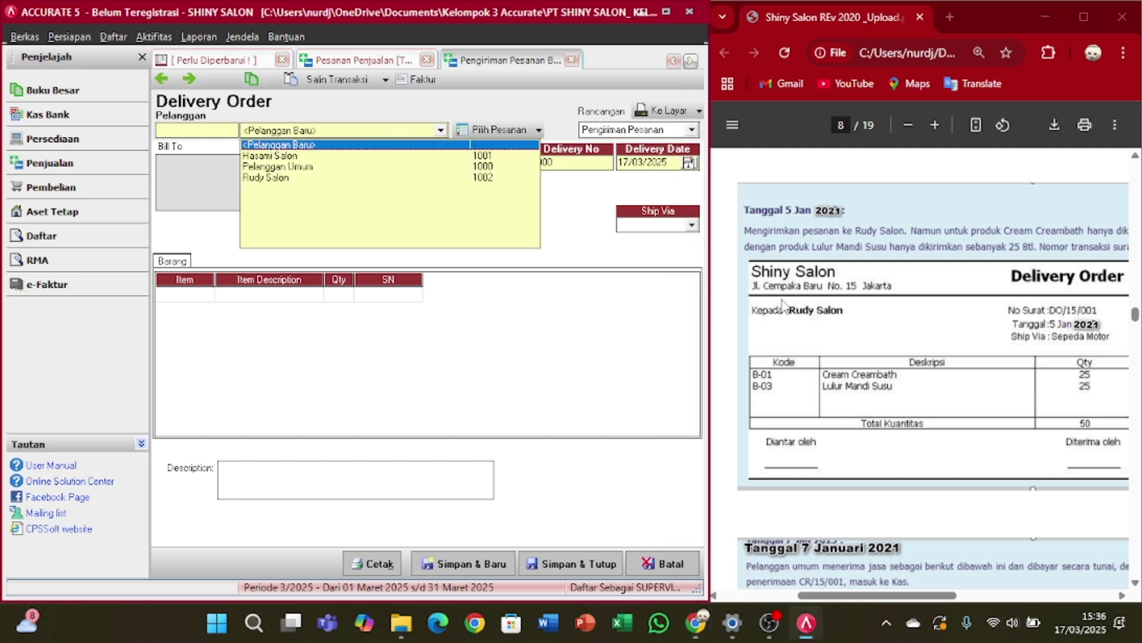
left_click(262, 177)
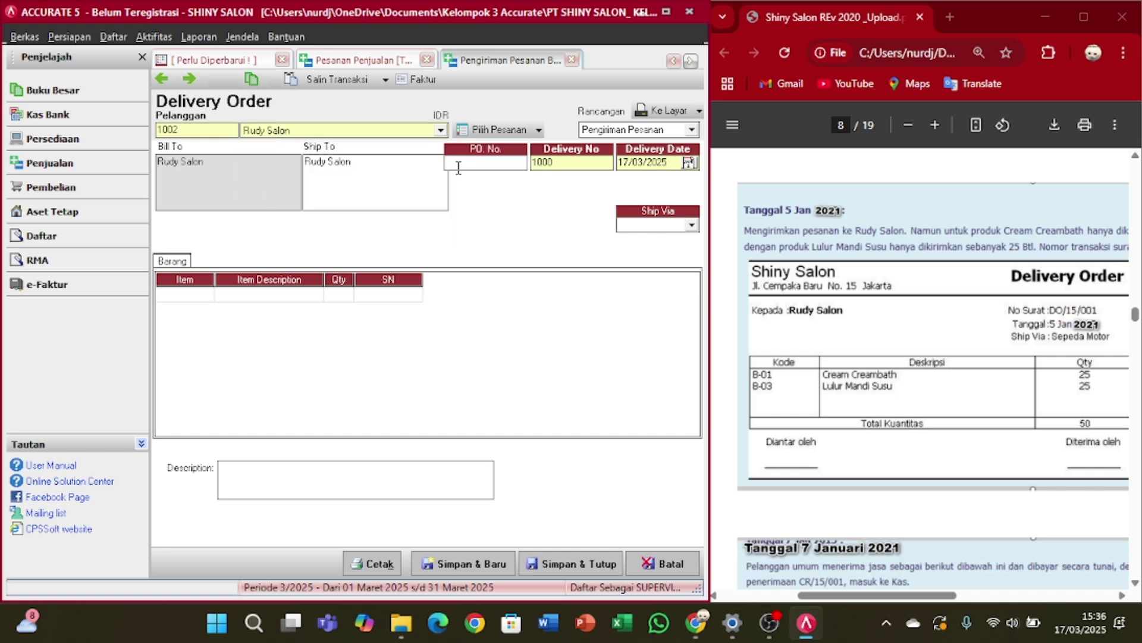
- Load Rudy Salon's 4 January 2021 sales order into the delivery order
left_click(495, 159)
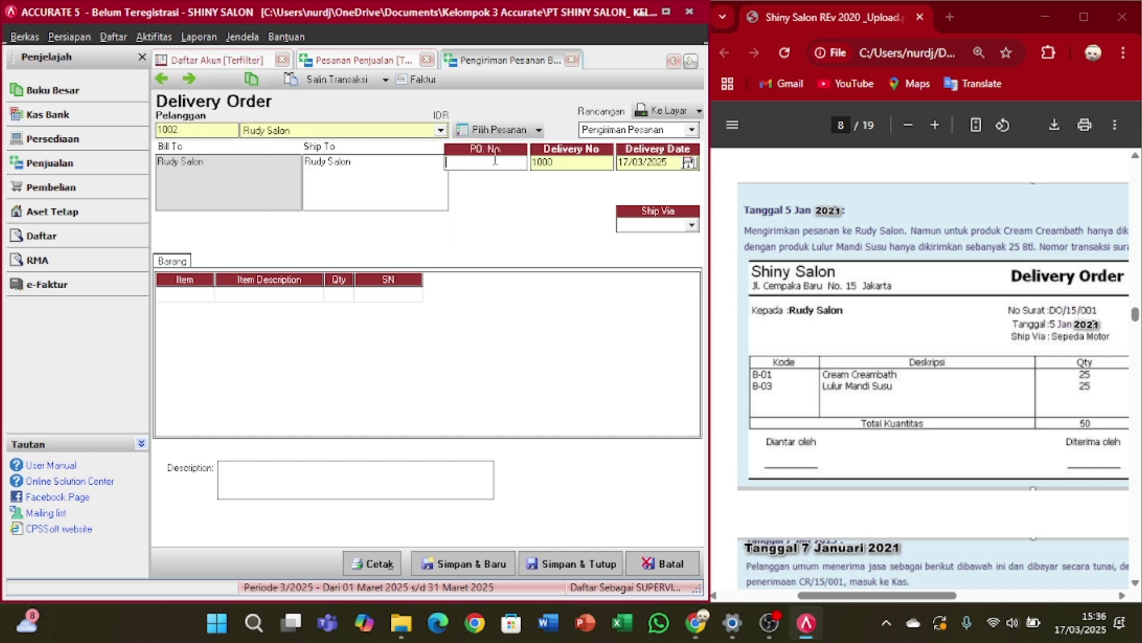
left_click(1123, 595)
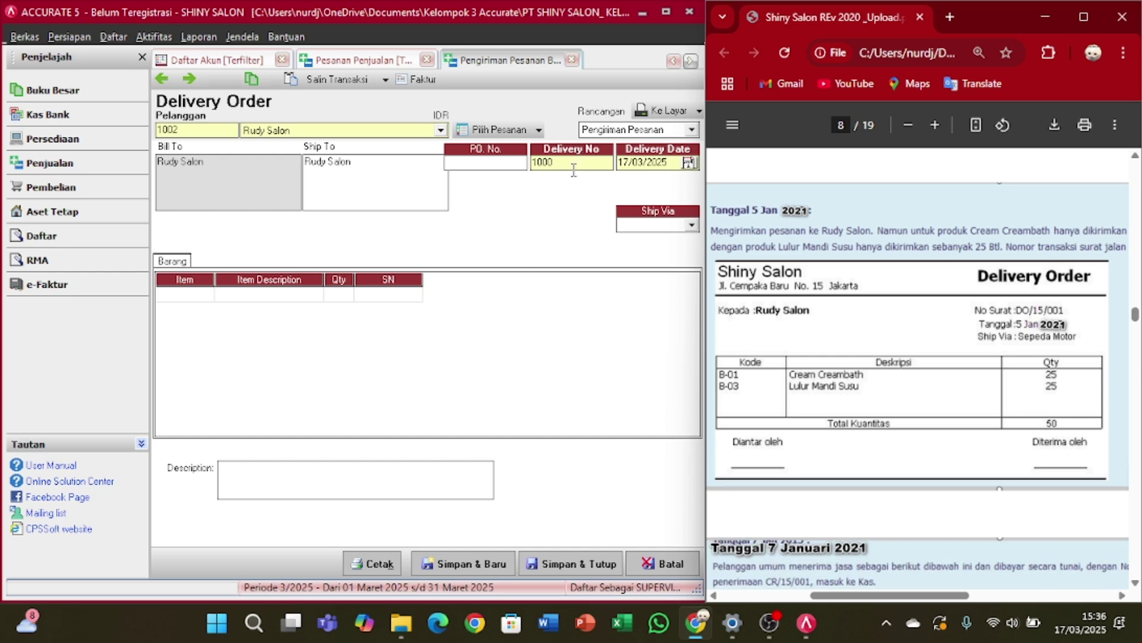
left_click(682, 163)
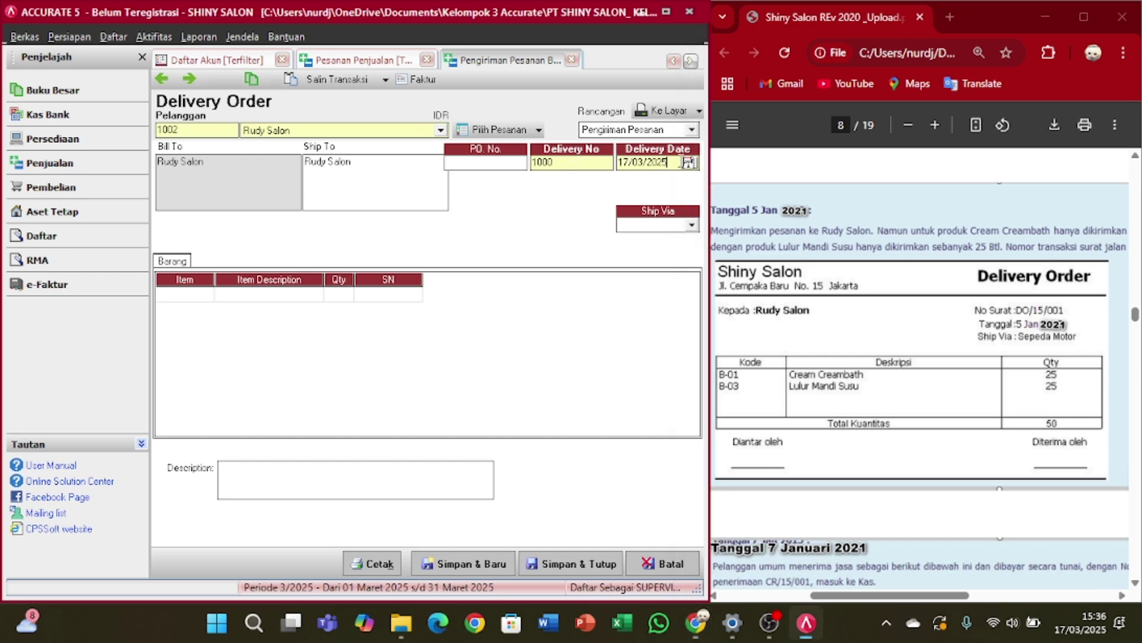
left_click(498, 129)
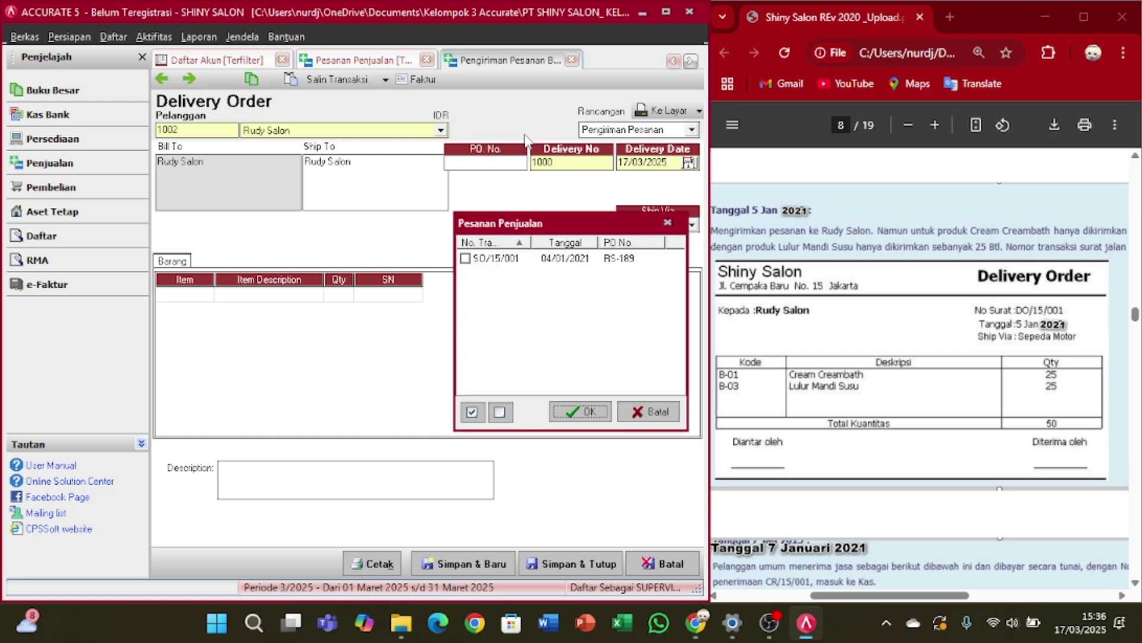
left_click(465, 259)
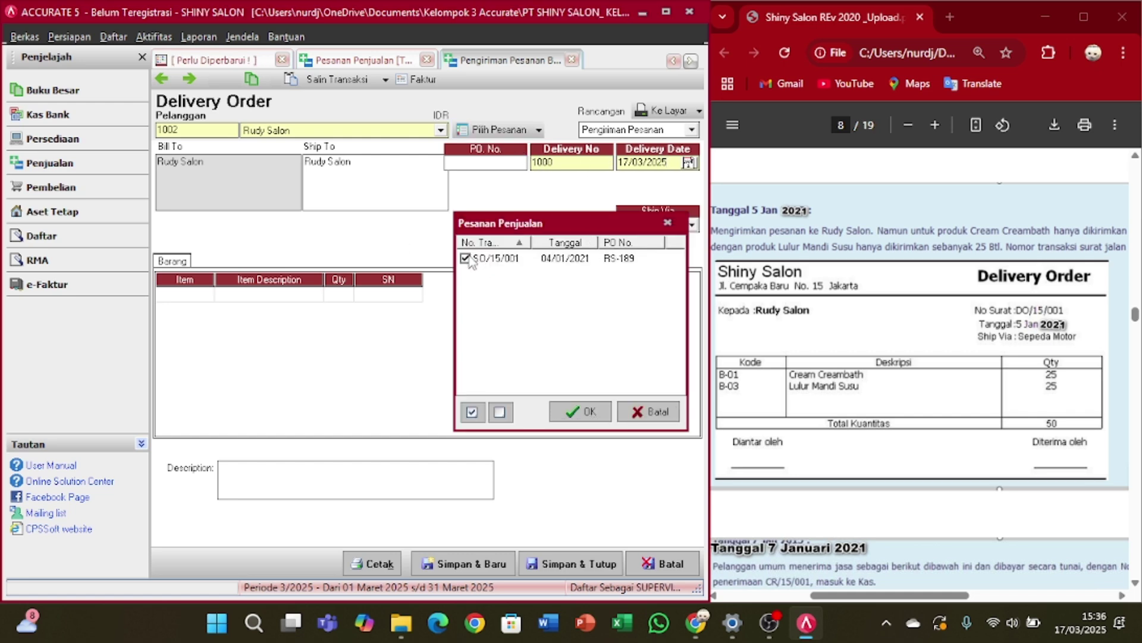
left_click(587, 410)
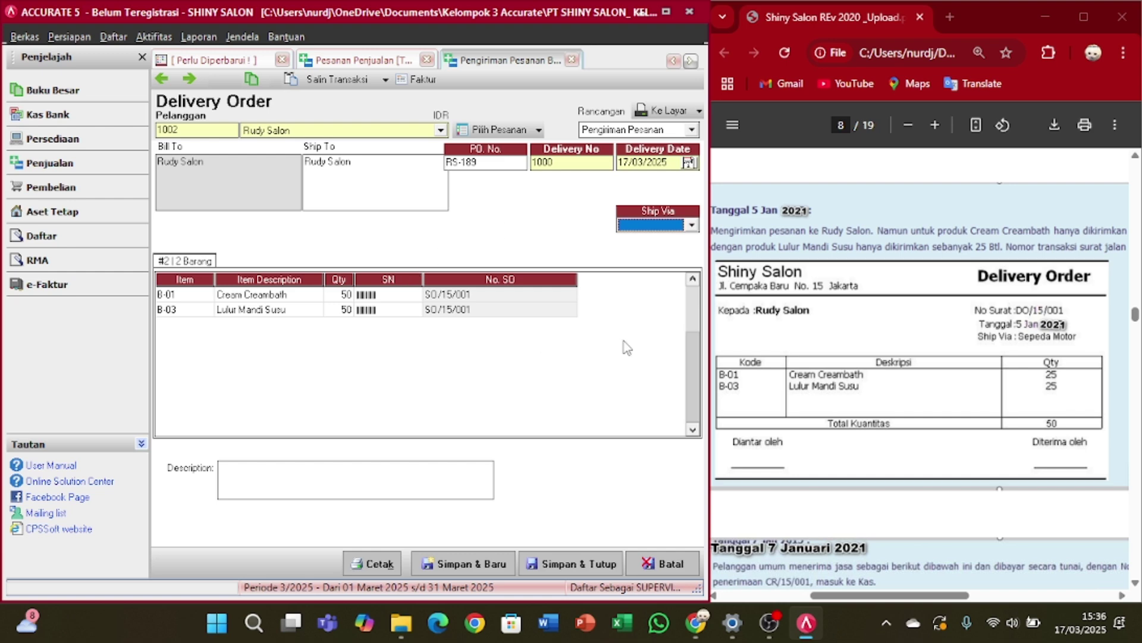
- Replace the default delivery number with the document number shown on the PDF's Delivery Order
left_click(569, 162)
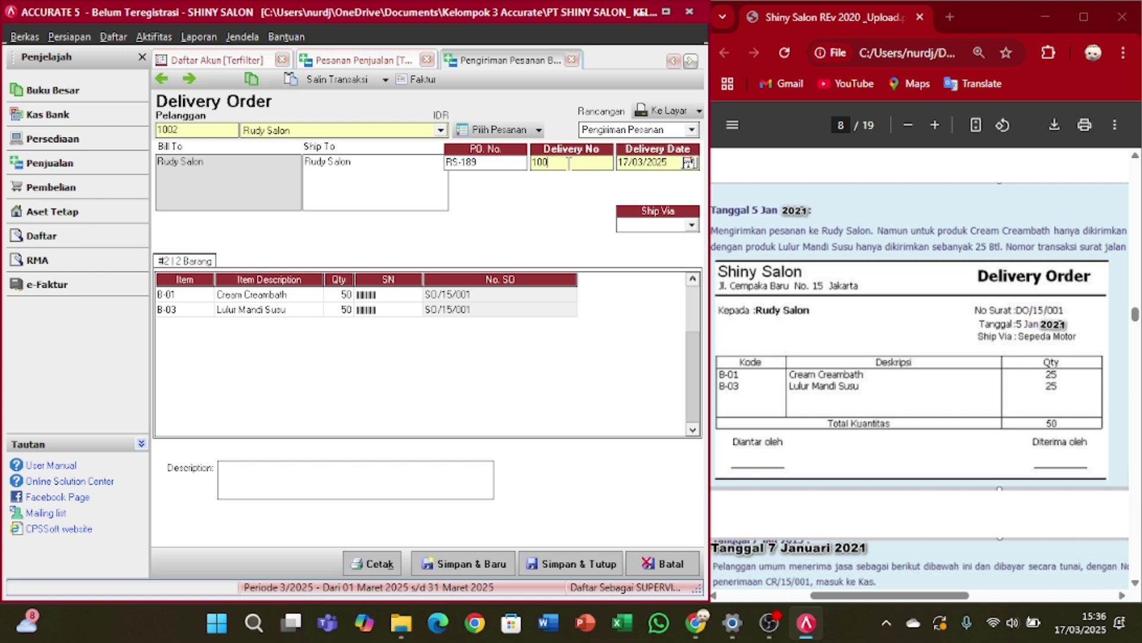
key("BackSpace")
key("BackSpace")
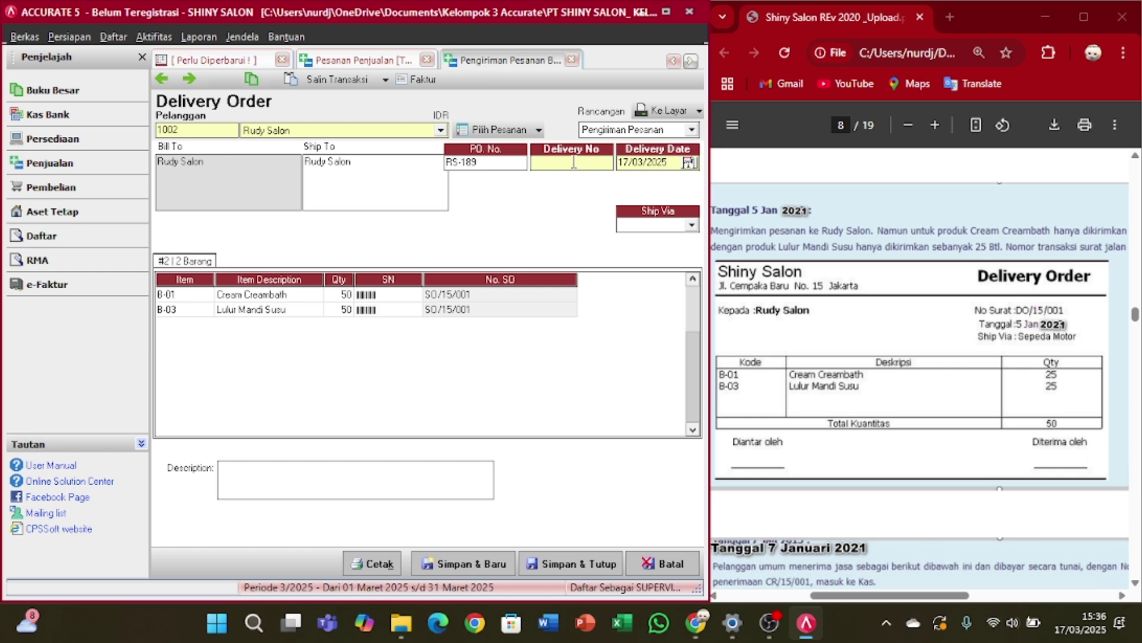
type("DO/15/0")
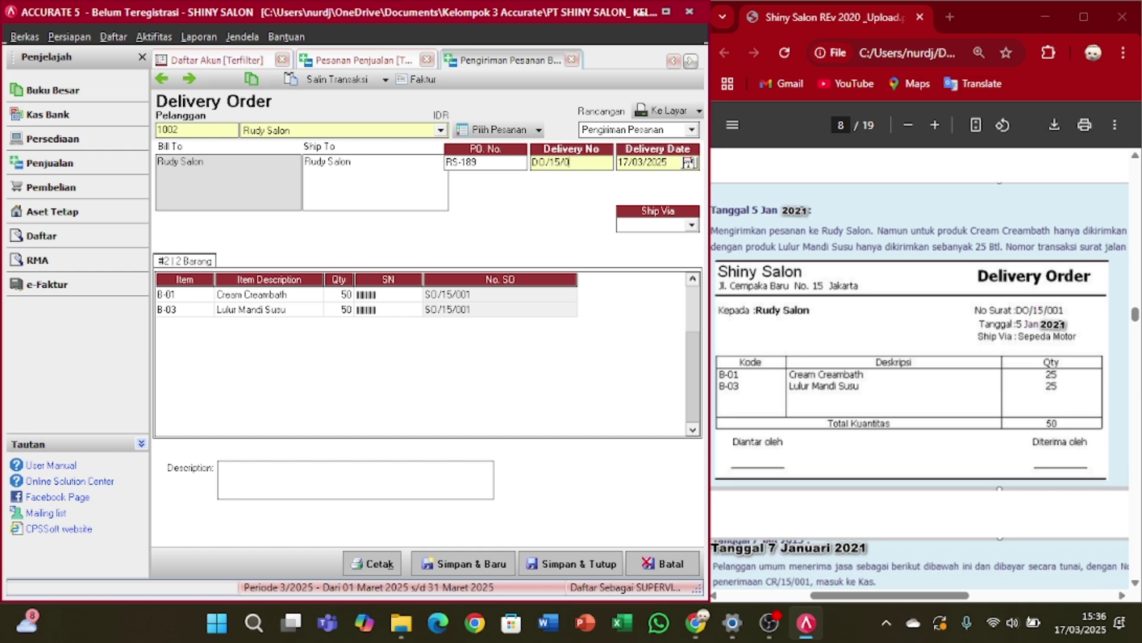
type("0")
key("Tab")
left_click(600, 163)
key("Tab")
- Set the delivery date to 05/01/2021
left_click(671, 162)
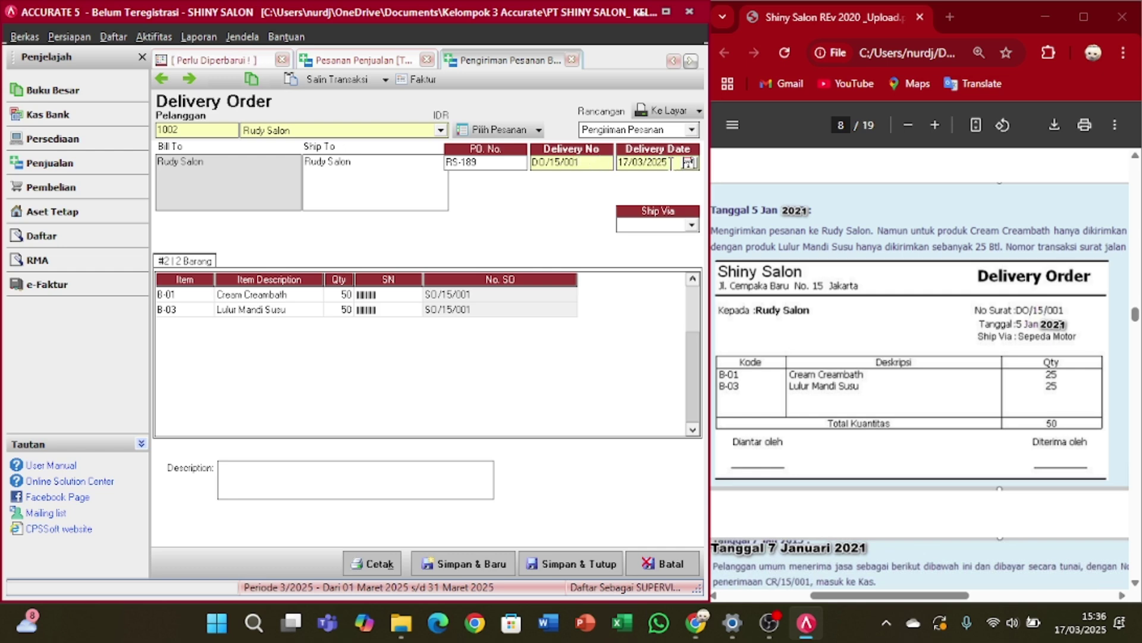
key("BackSpace")
key("BackSpace")
key("BackSpace")
key("BackSpace")
key("BackSpace")
key("BackSpace")
key("BackSpace")
key("BackSpace")
type("05/01/2021")
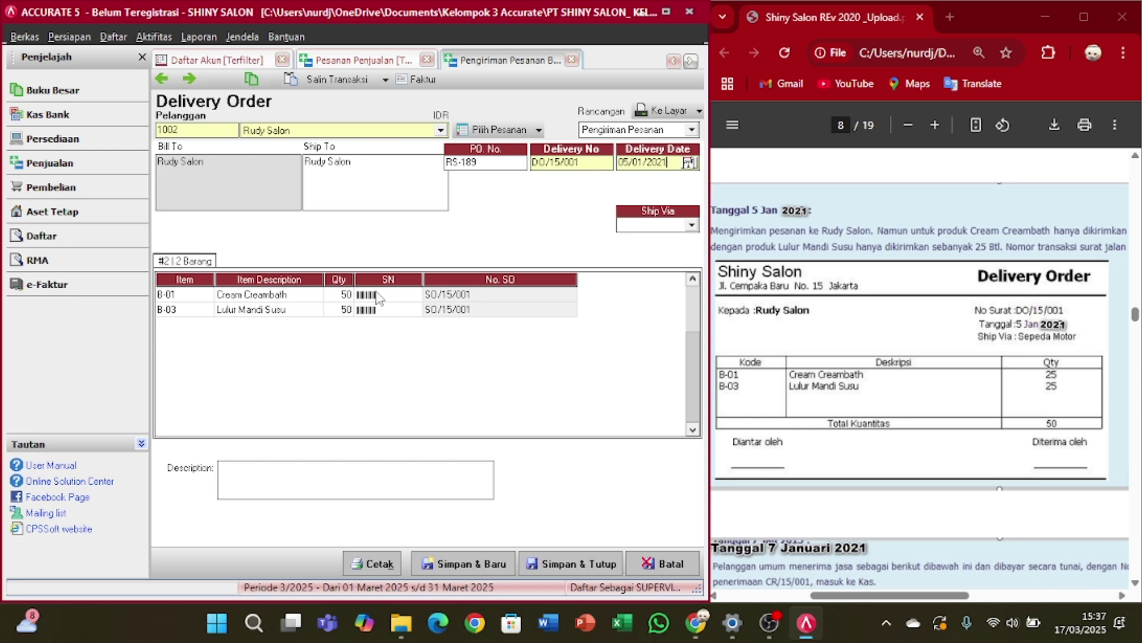
- Set the quantity of the B-01 Cream Creambath line to 25
left_click(344, 295)
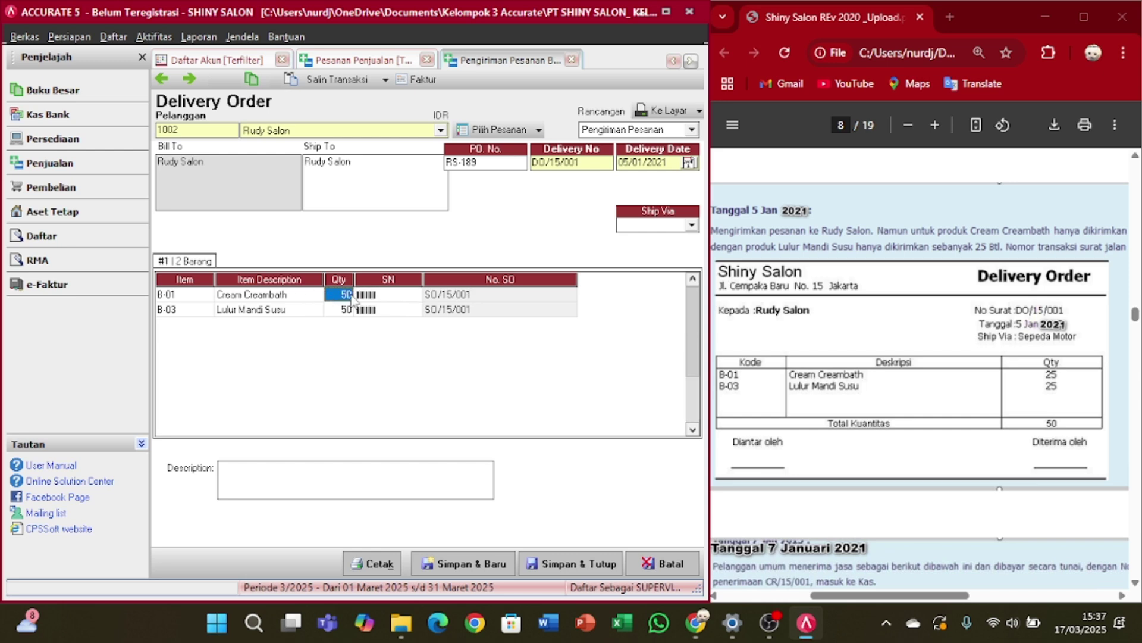
left_click(347, 294)
key("BackSpace")
type("25")
key("Tab")
key("Tab")
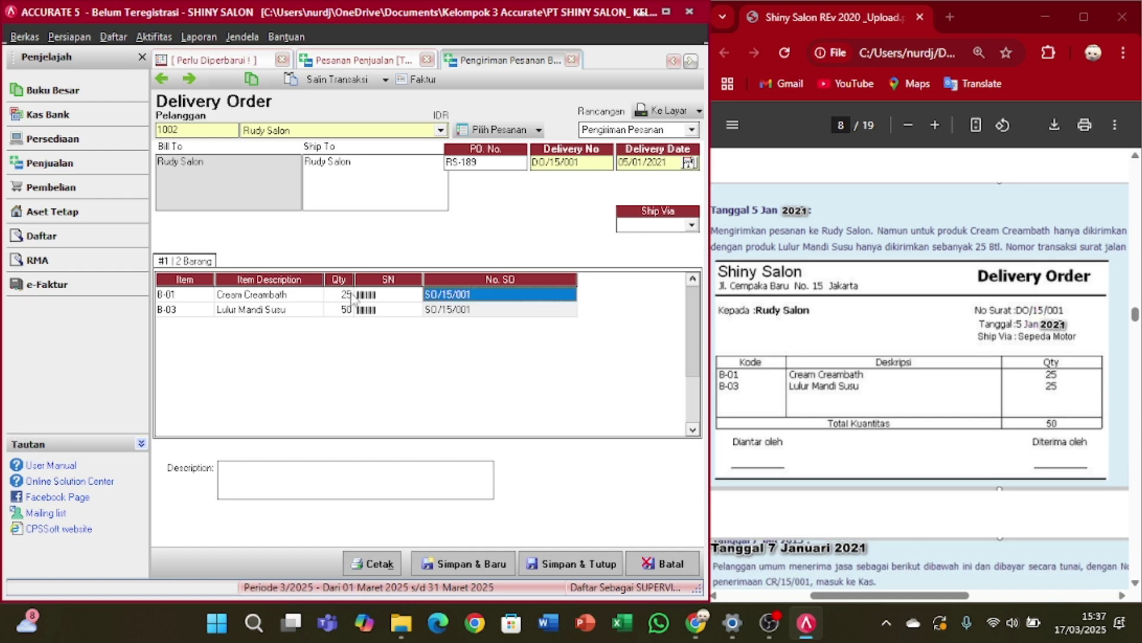
- Set the quantity of the B-03 Lulur Mandi Susu line to 25 and commit the line
key("Tab")
key("Tab")
key("Tab")
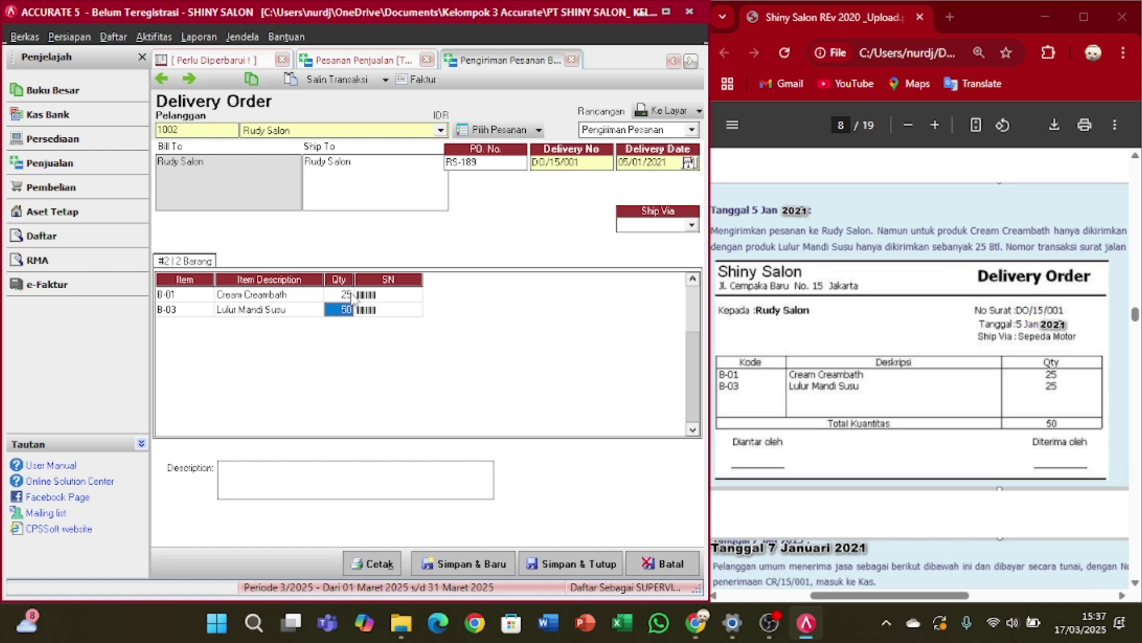
key("BackSpace")
type("2")
key("Tab")
key("Tab")
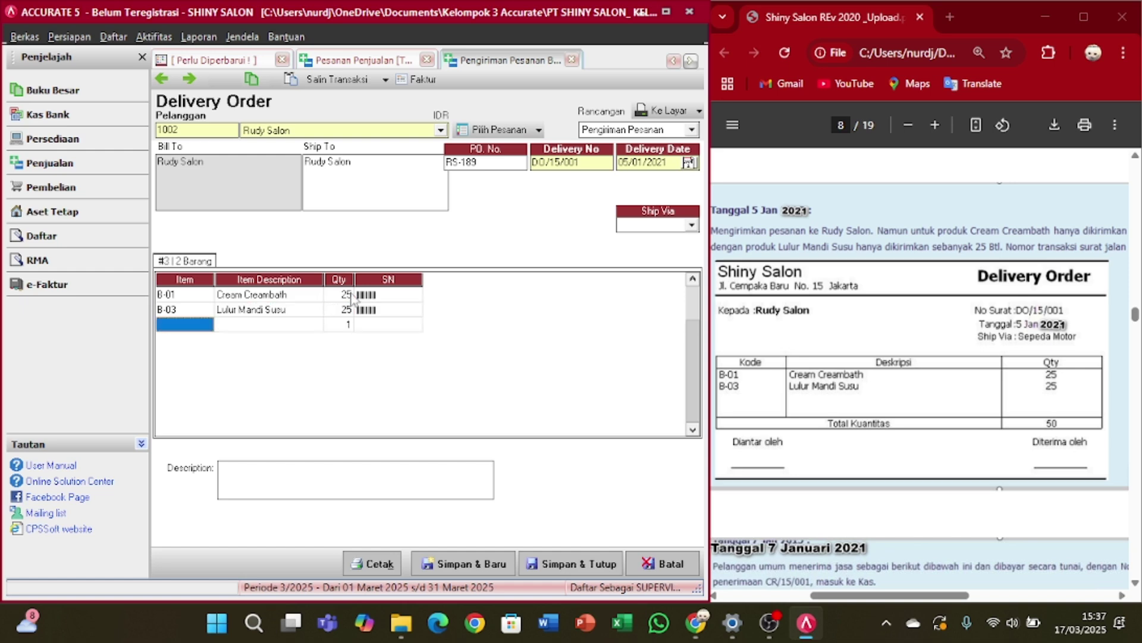
- Discard the empty third item line, then save and close the delivery order
right_click(374, 329)
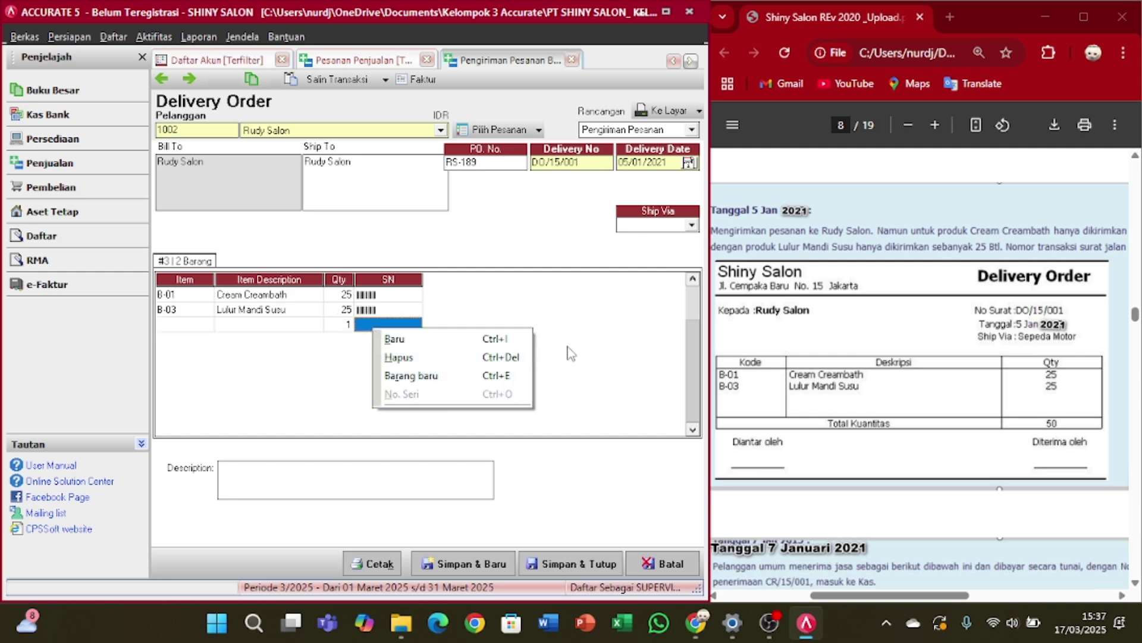
key("Escape")
key("Escape")
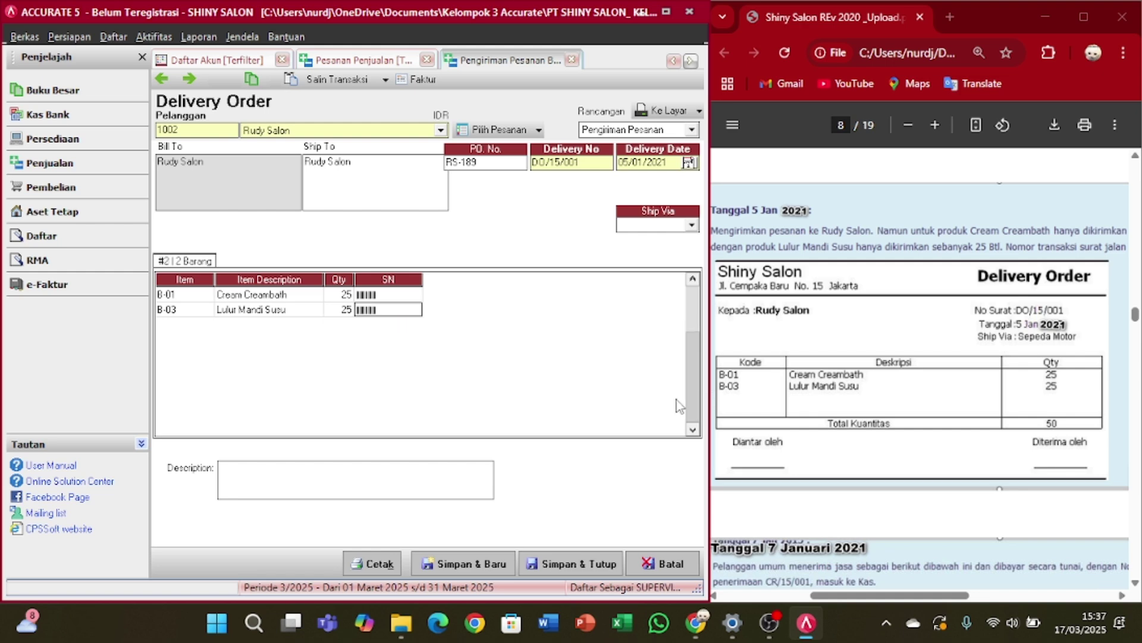
scroll(967, 397, "down", 3)
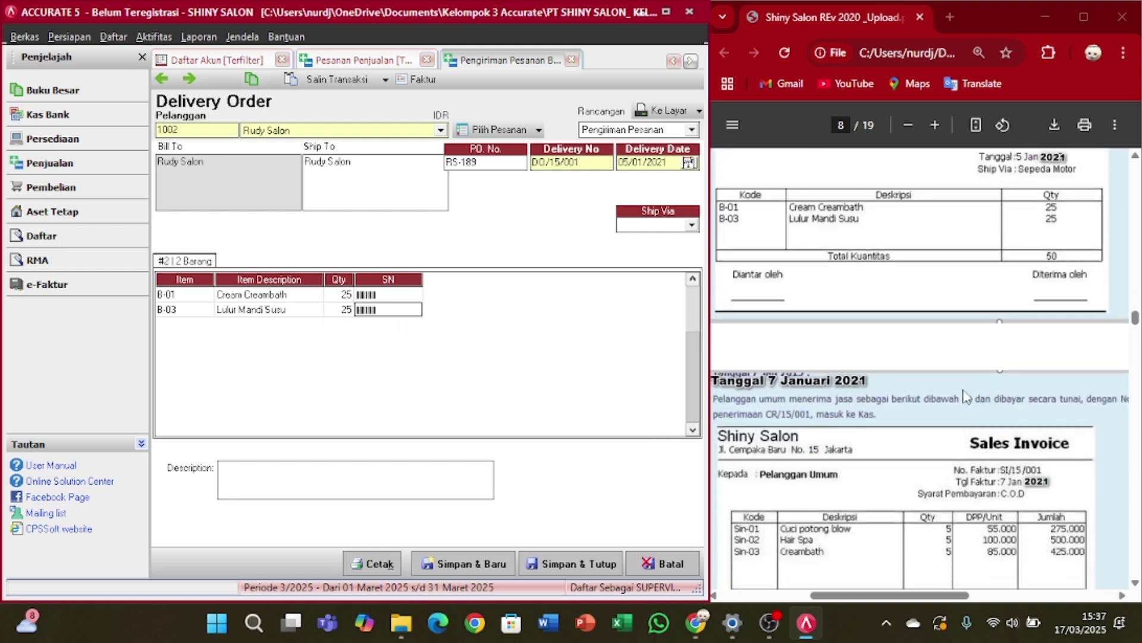
scroll(967, 397, "down", 3)
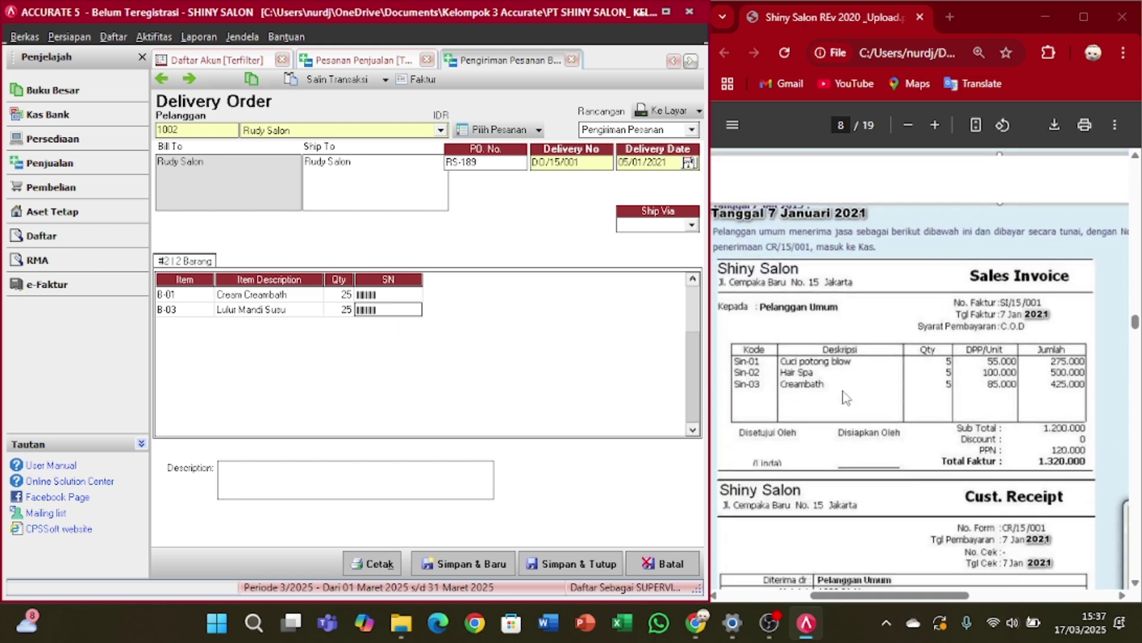
left_click(580, 568)
left_click(587, 569)
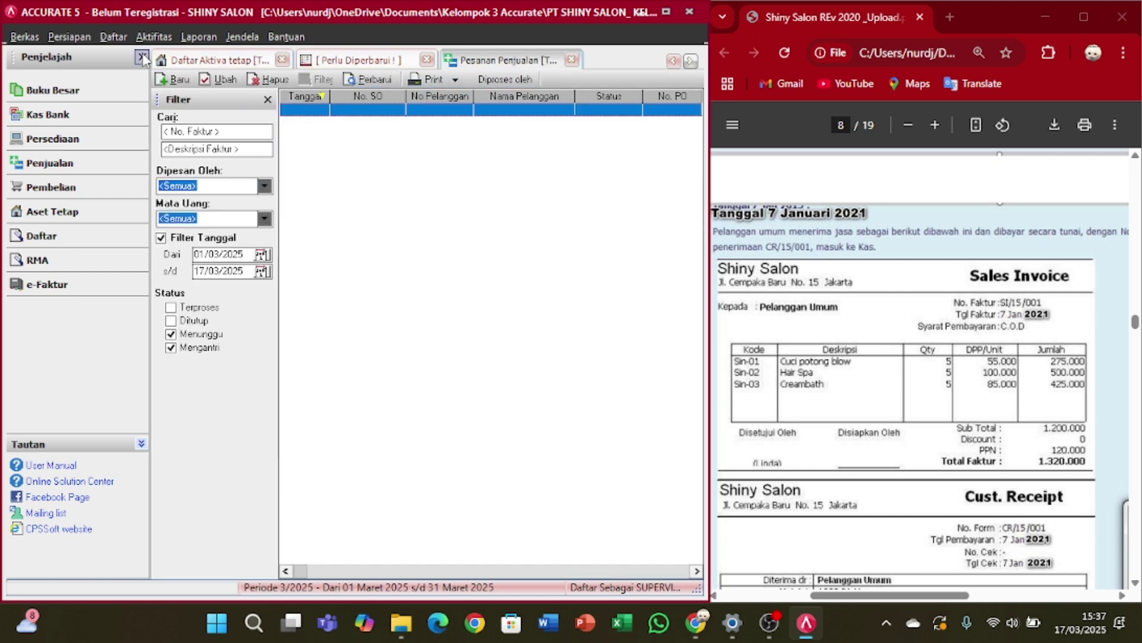
- Start a new sales invoice for the customer Pelanggan Umum
left_click(154, 37)
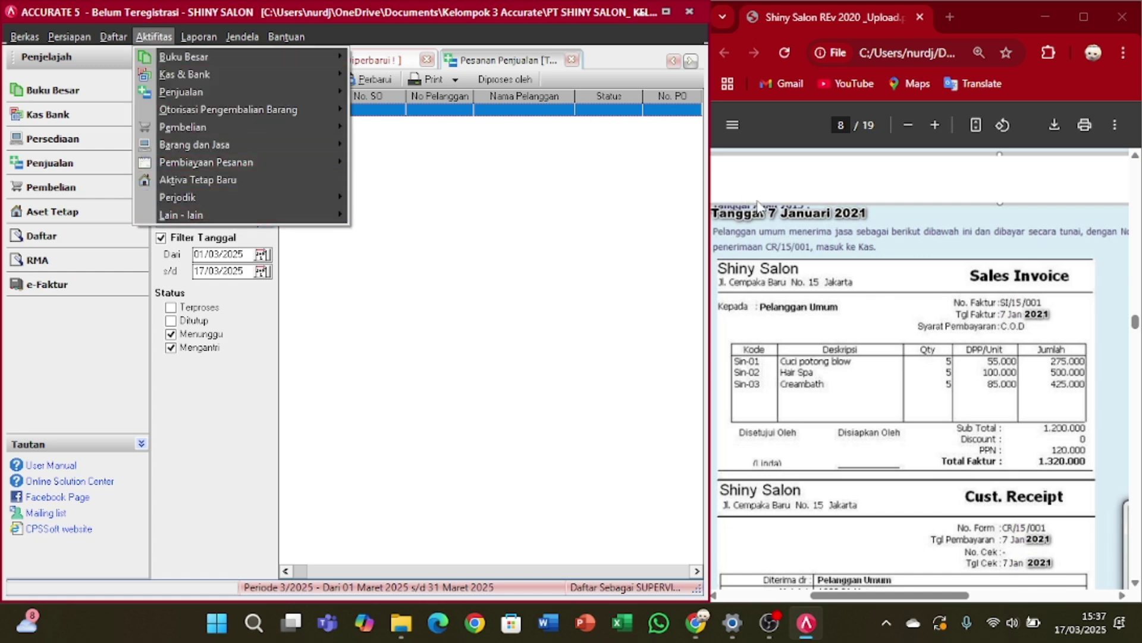
scroll(801, 283, "up", 4)
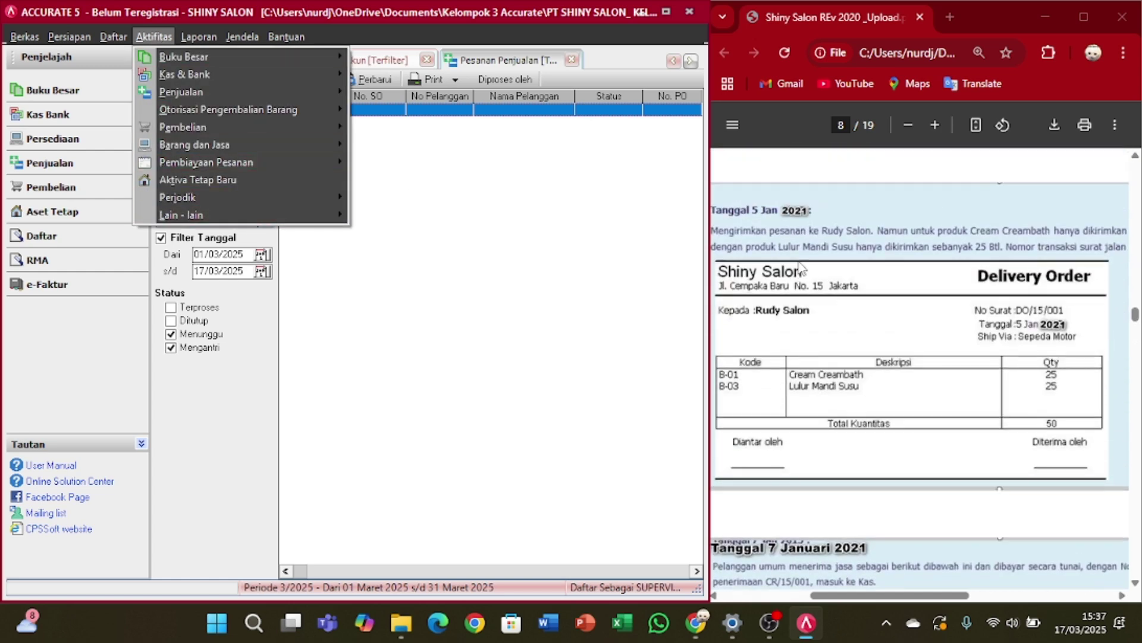
scroll(801, 273, "down", 4)
scroll(801, 266, "down", 2)
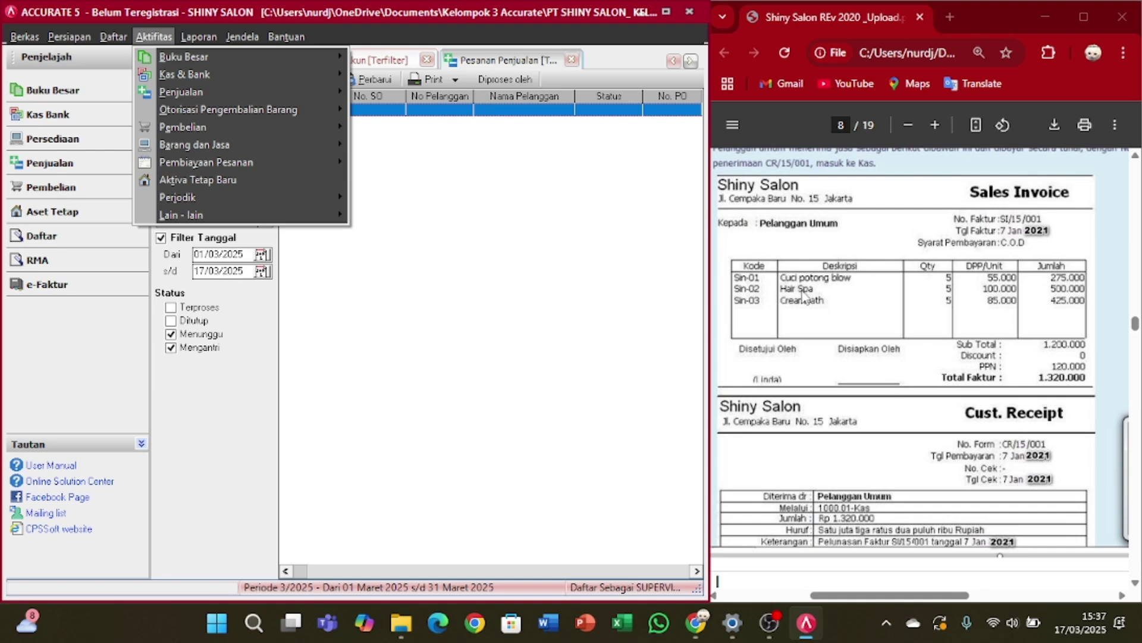
mouse_move(217, 88)
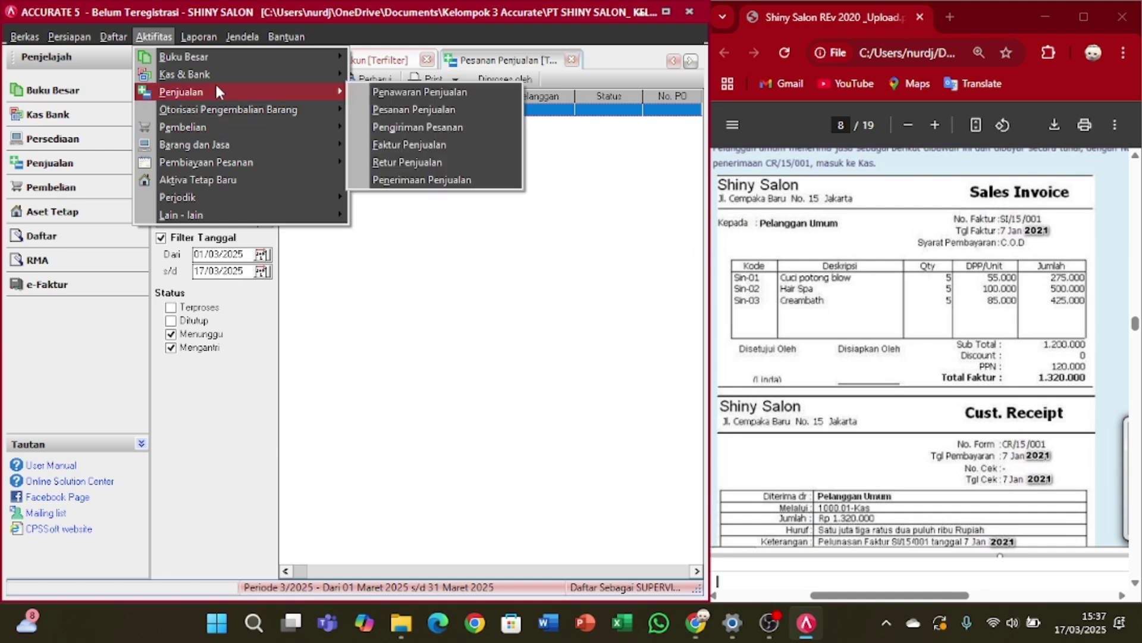
left_click(398, 149)
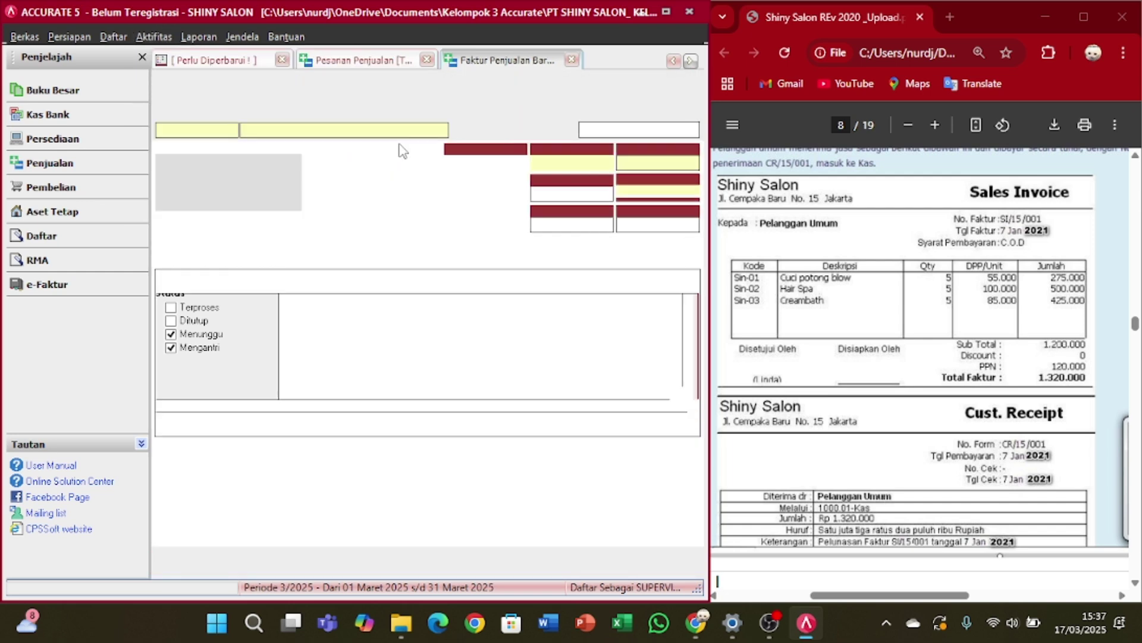
left_click(440, 130)
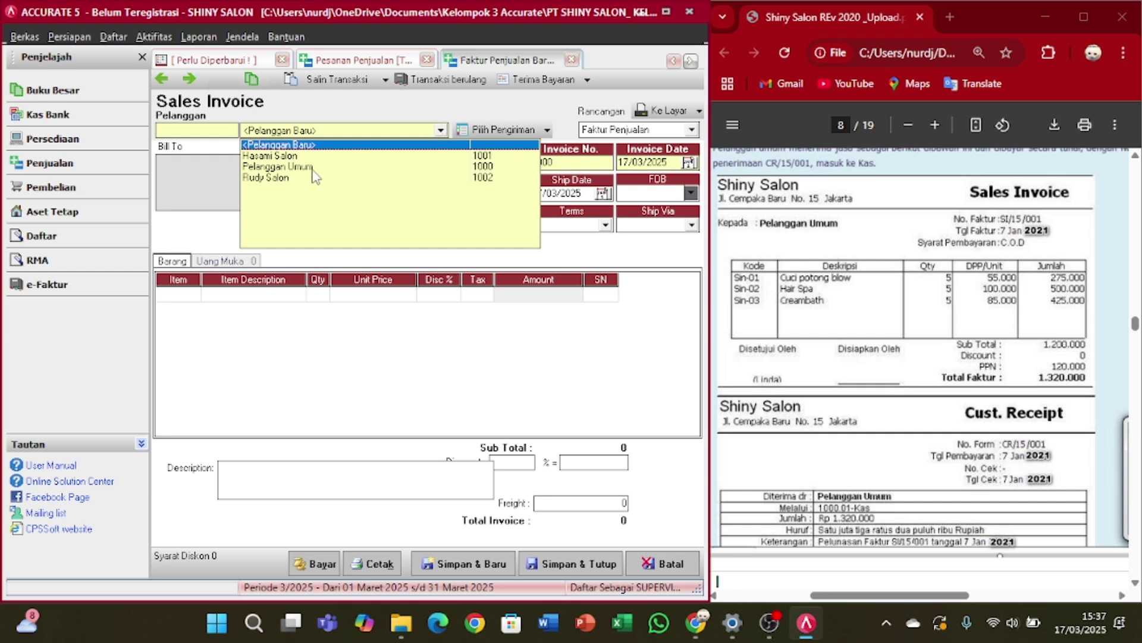
left_click(308, 167)
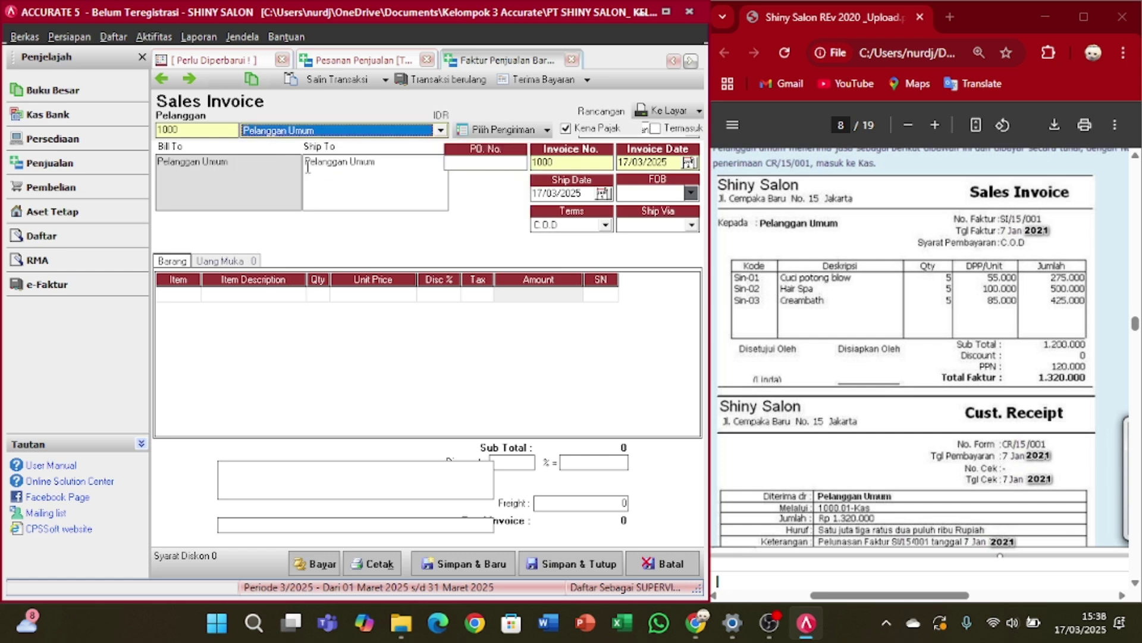
- Set both the invoice date and the ship date to 07/01/2021, without picking any delivery order
left_click(546, 162)
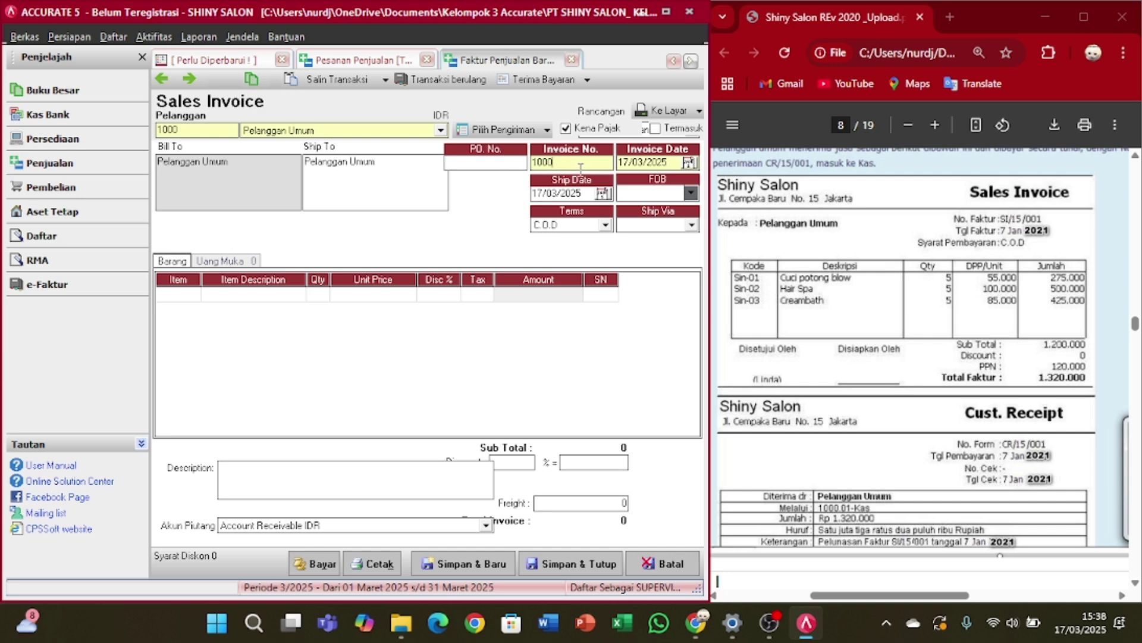
left_click(650, 163)
key("Delete")
type("0")
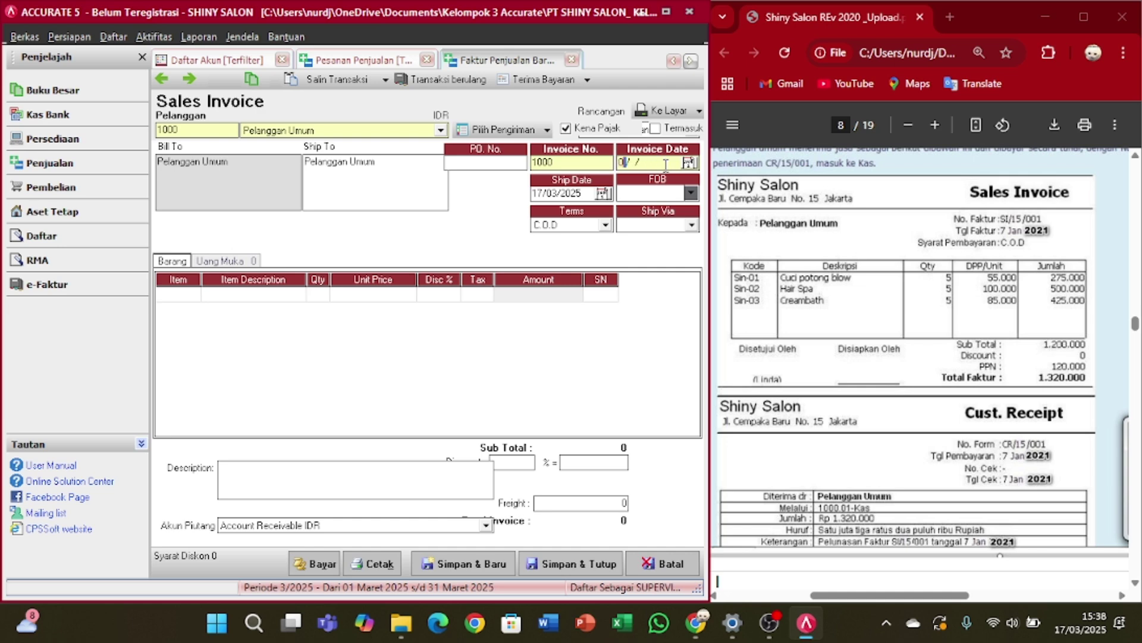
type("7/01/2021")
key("Tab")
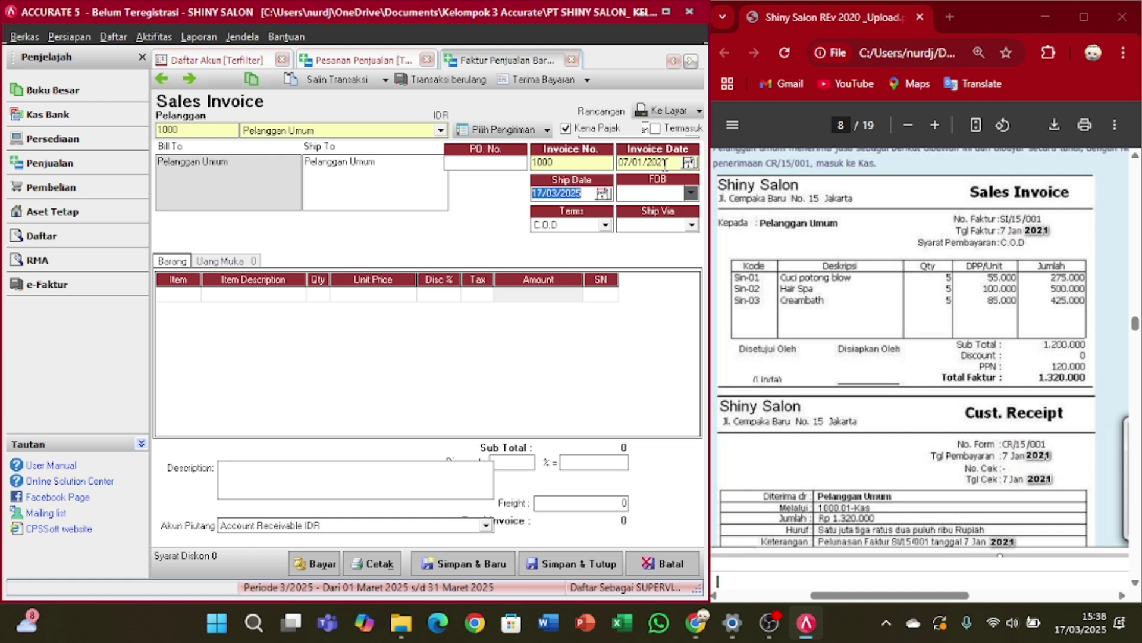
key("BackSpace")
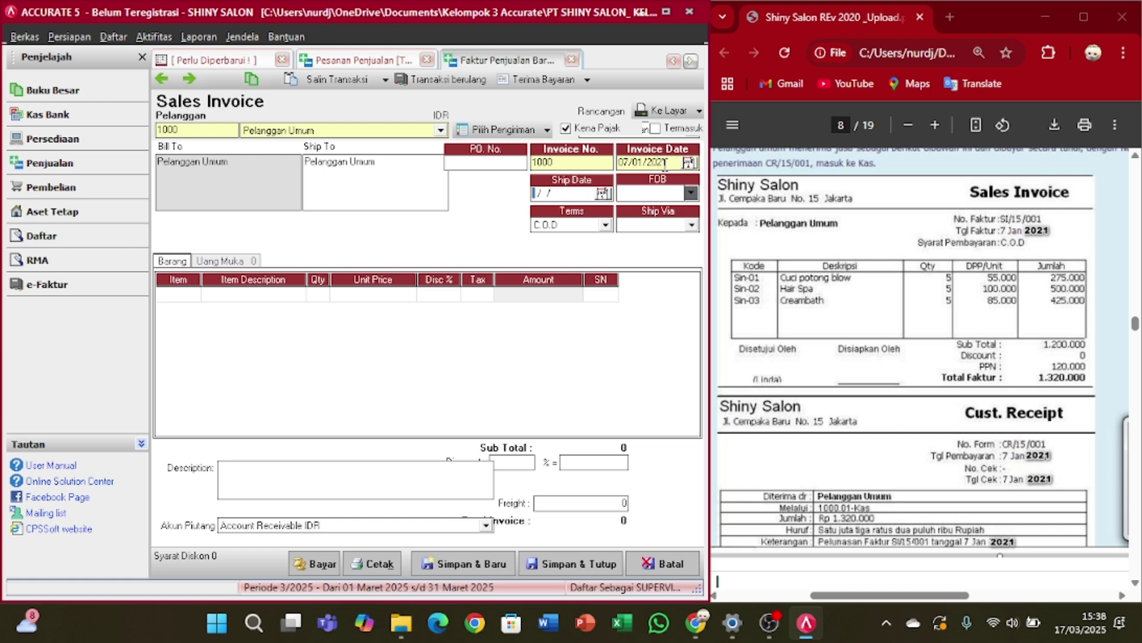
type("07/01/2021")
key("Tab")
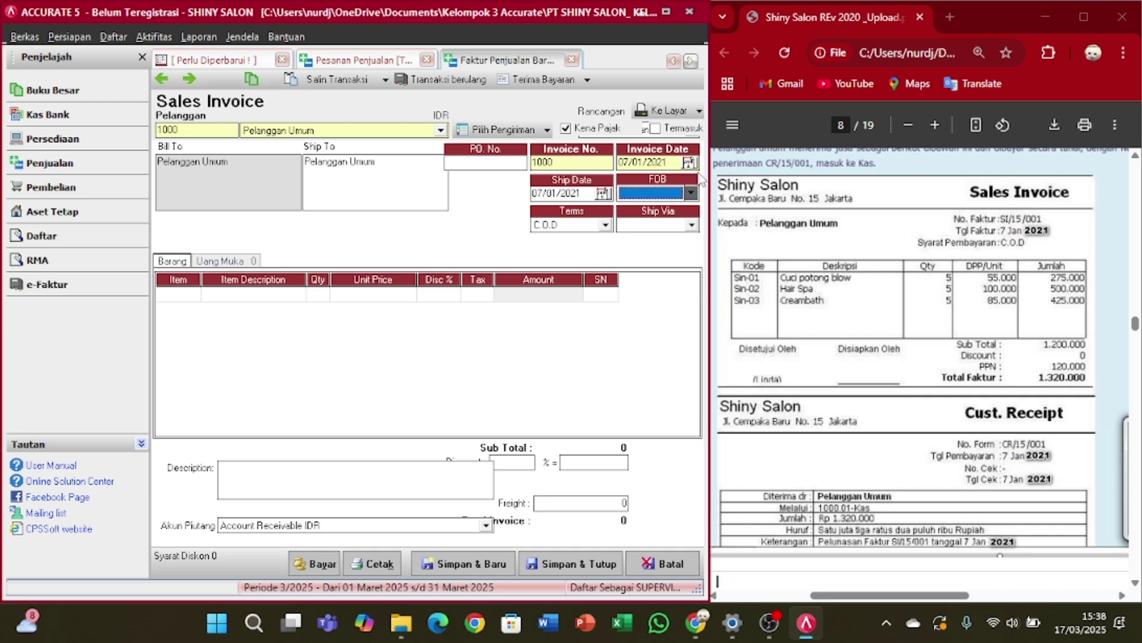
left_click(526, 128)
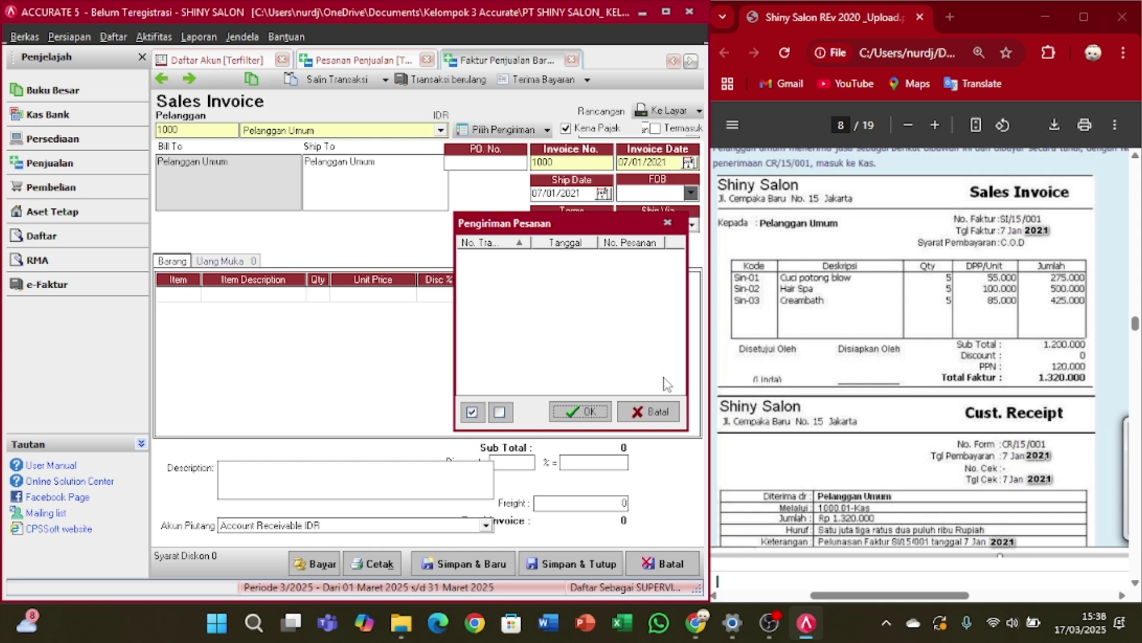
left_click(652, 409)
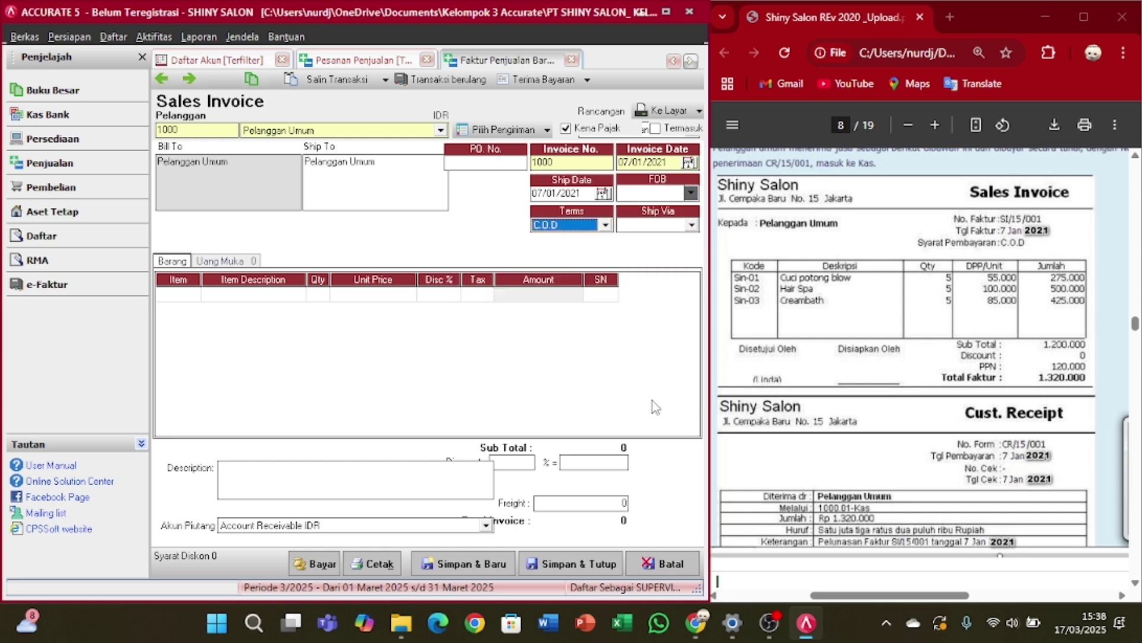
- Set the invoice number to S1/15/001, keeping the dates and the C.O.D terms
left_click(582, 162)
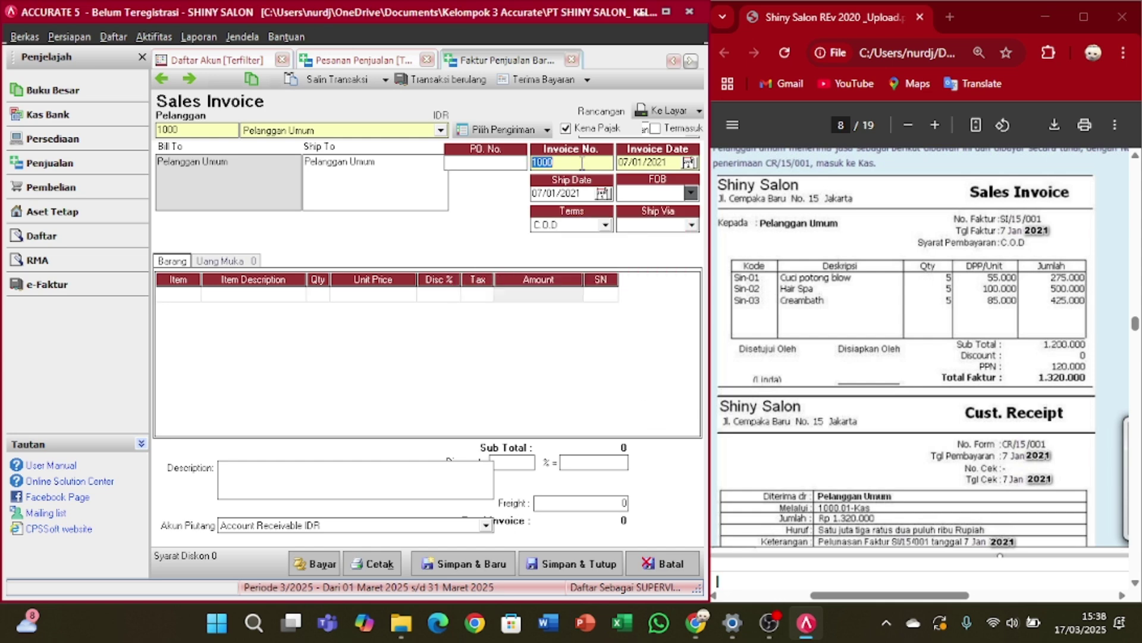
key("BackSpace")
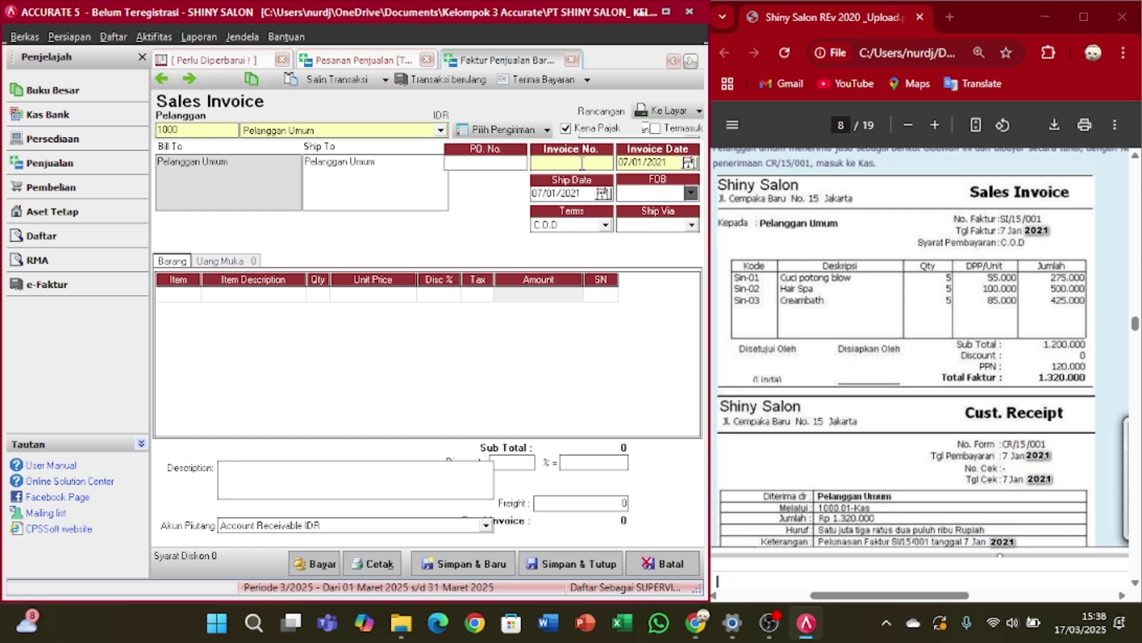
type("S1/15/001")
key("Tab")
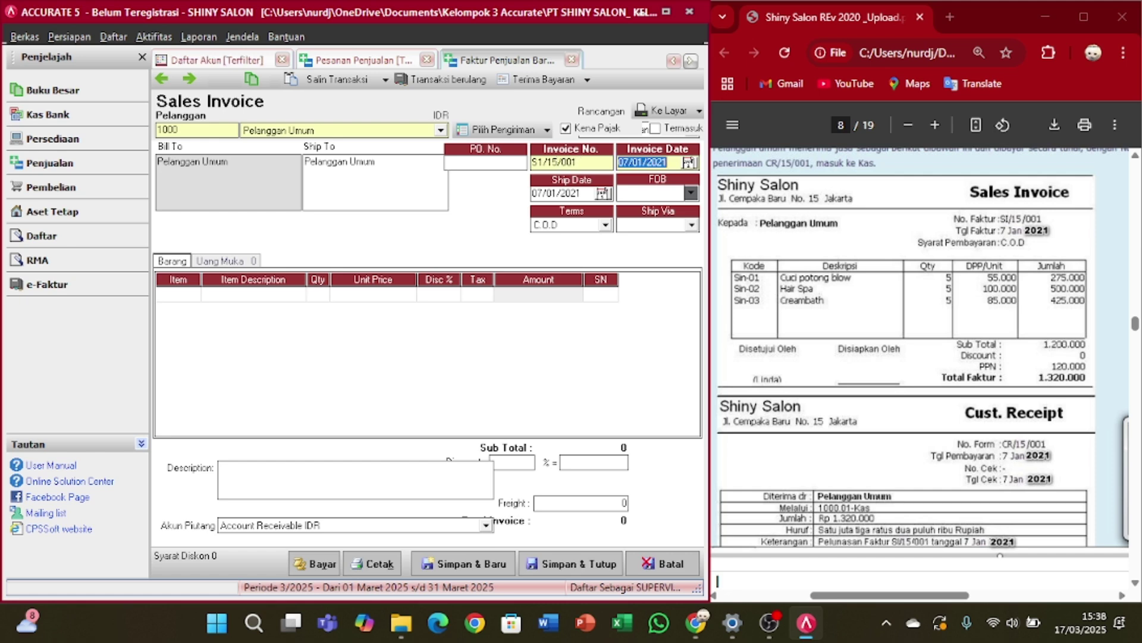
key("Tab")
key("Tab")
key("Tab")
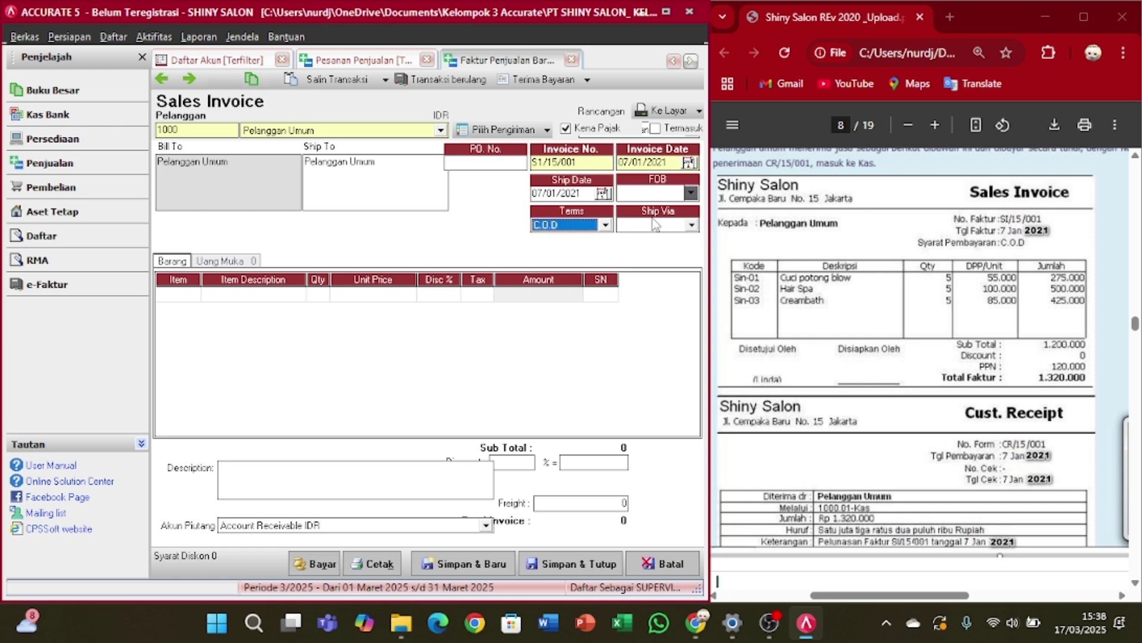
- Add item Sin-01 Cuci potong blow as the first invoice line with a quantity of 5
left_click(179, 295)
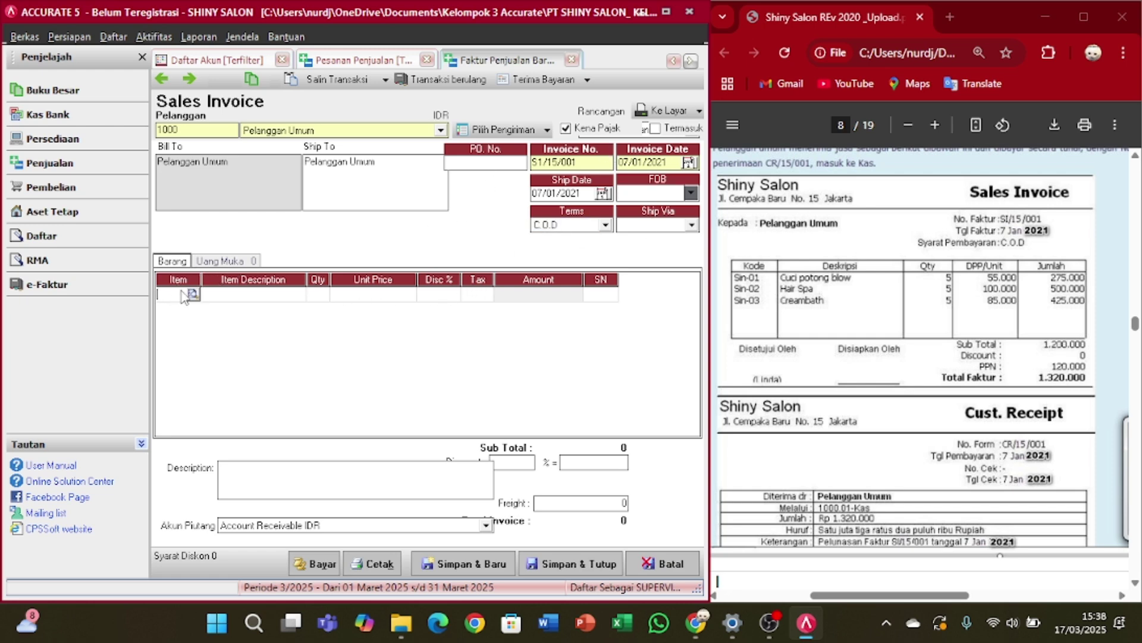
left_click(192, 294)
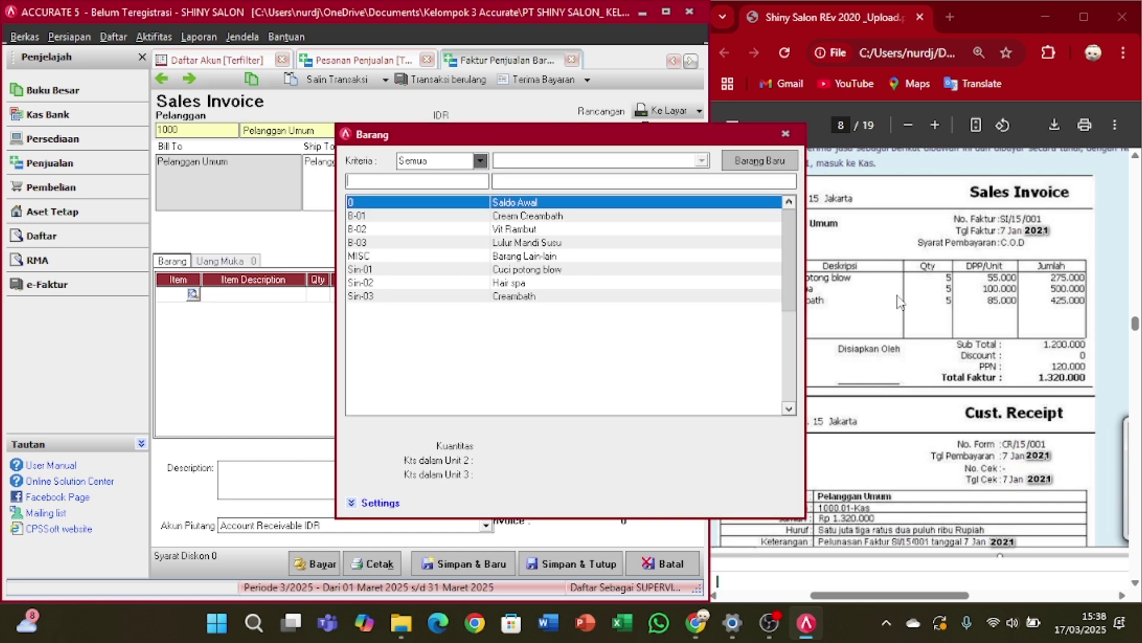
left_click(786, 133)
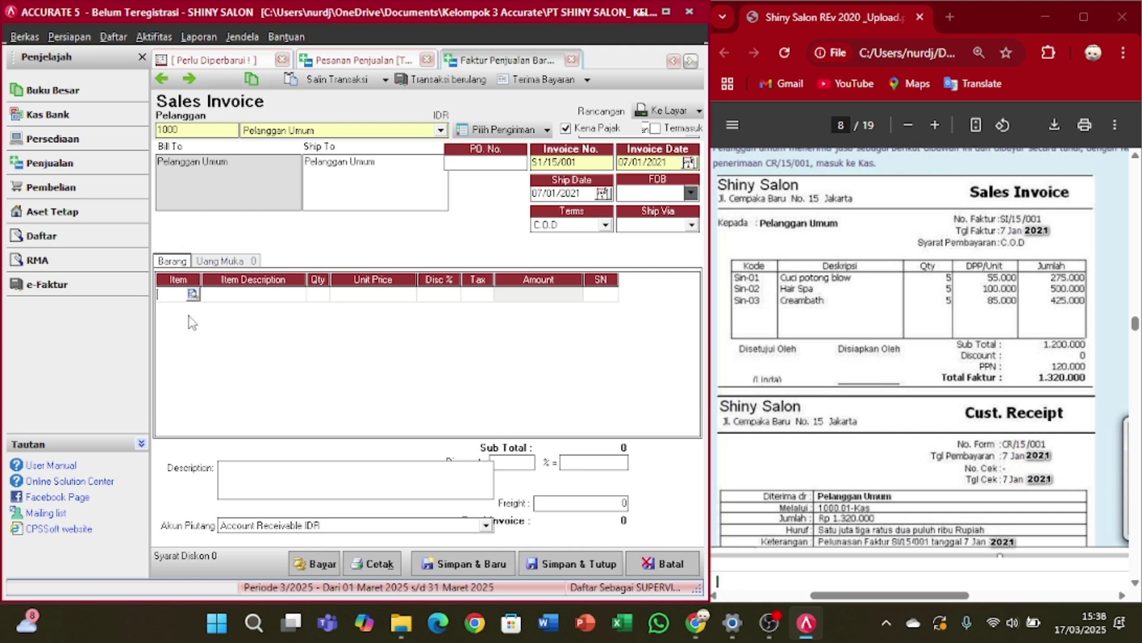
left_click(195, 297)
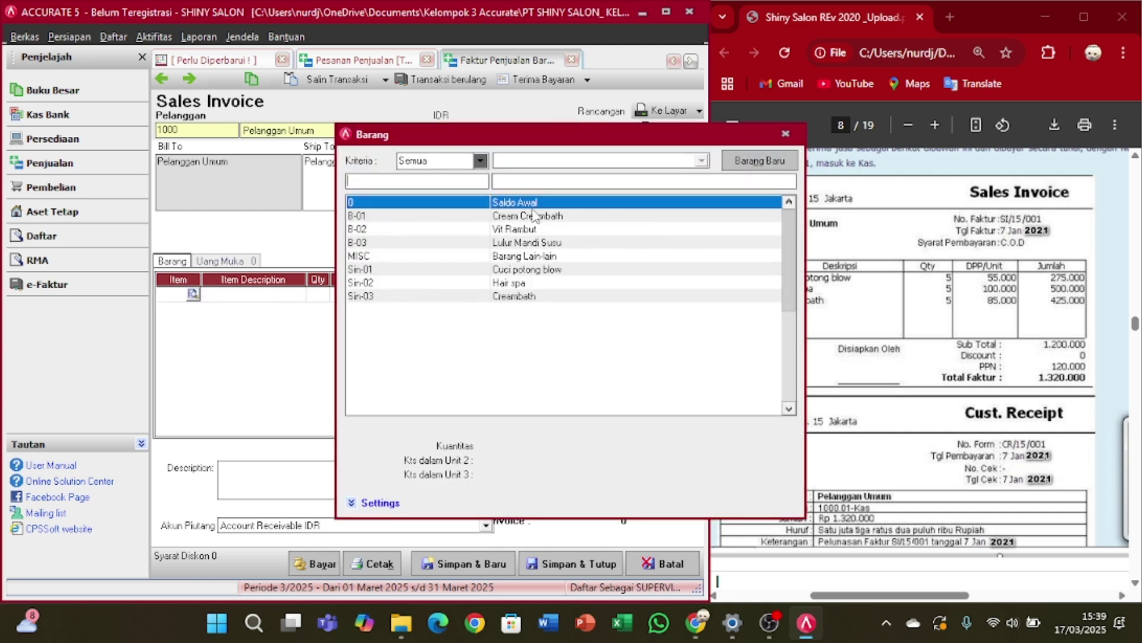
double_click(565, 270)
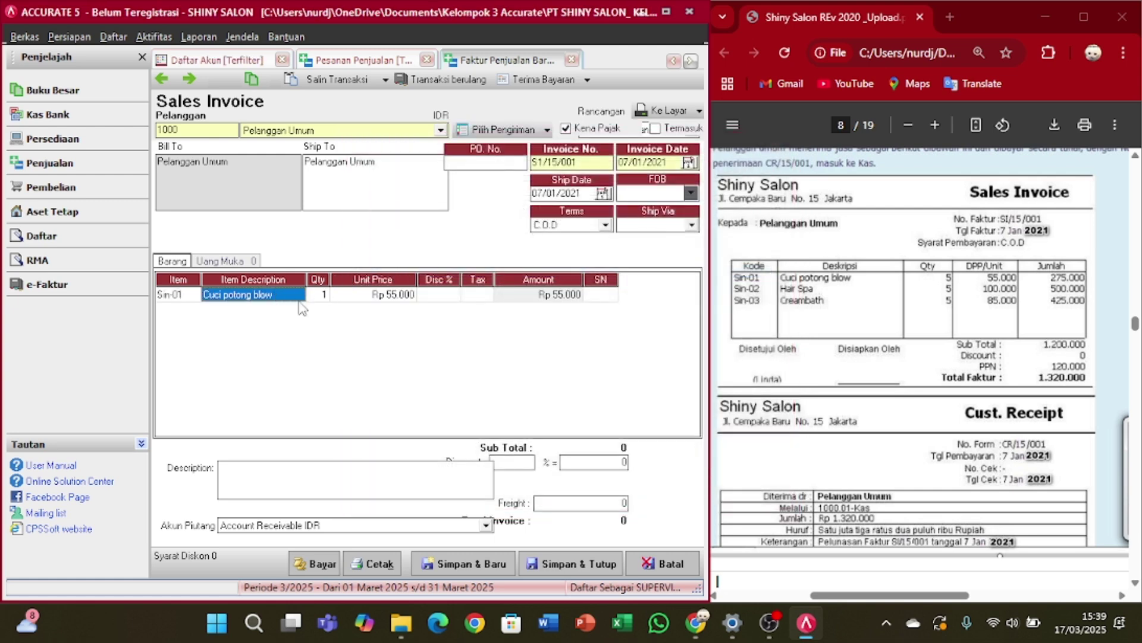
left_click(322, 295)
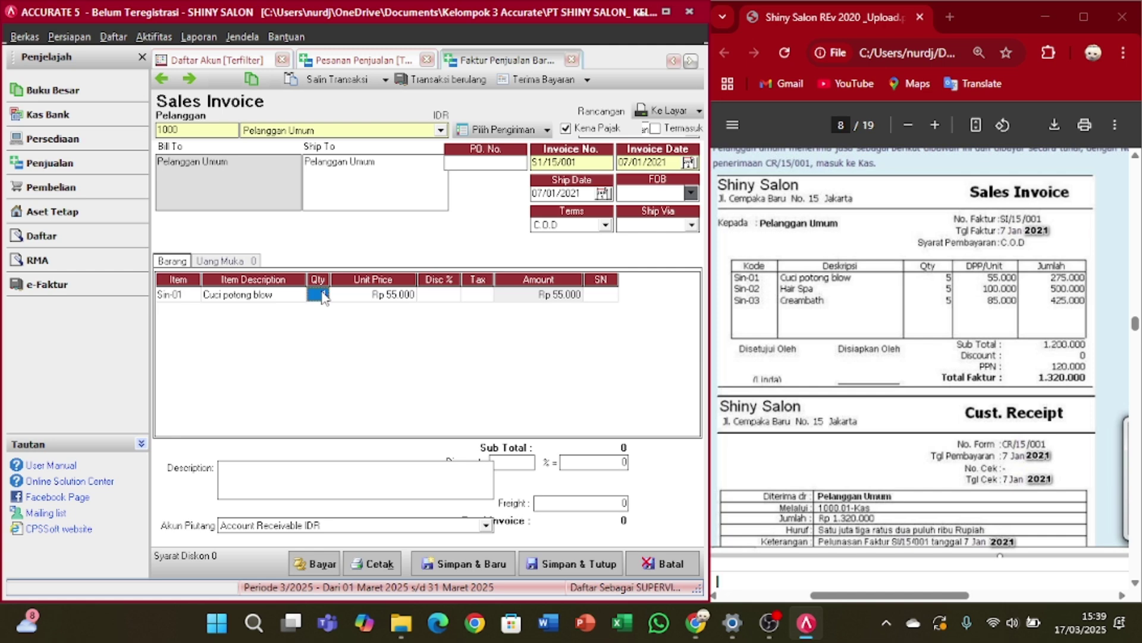
left_click(322, 294)
type("5")
key("Tab")
key("Tab")
key("Tab")
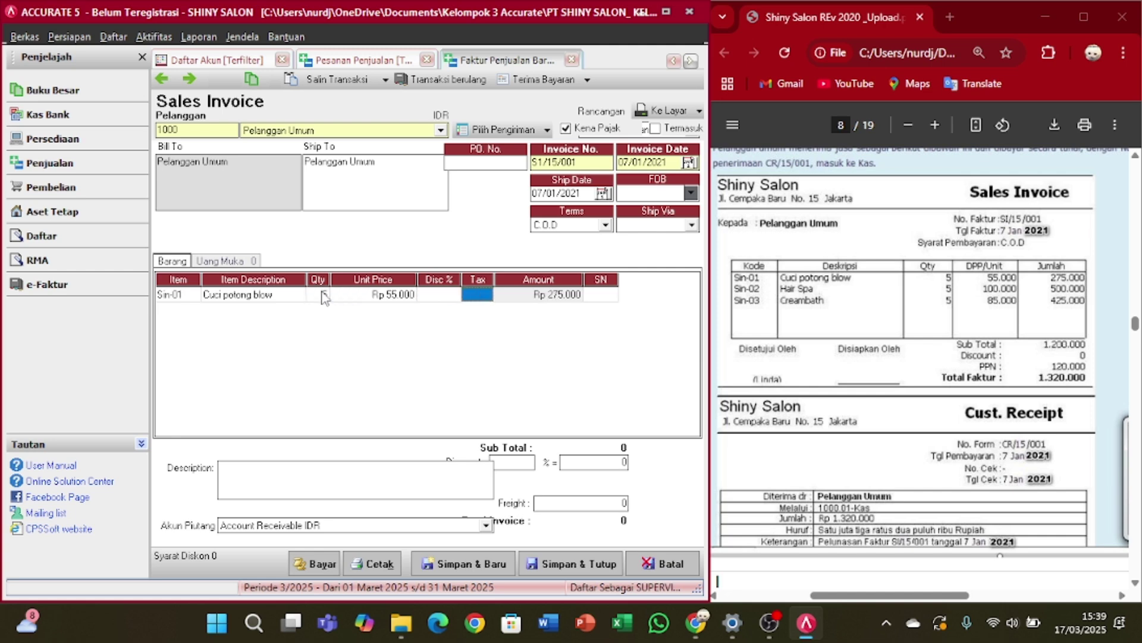
- Apply tax code T to the Sin-01 Cuci potong blow line and commit the line
left_click(322, 294)
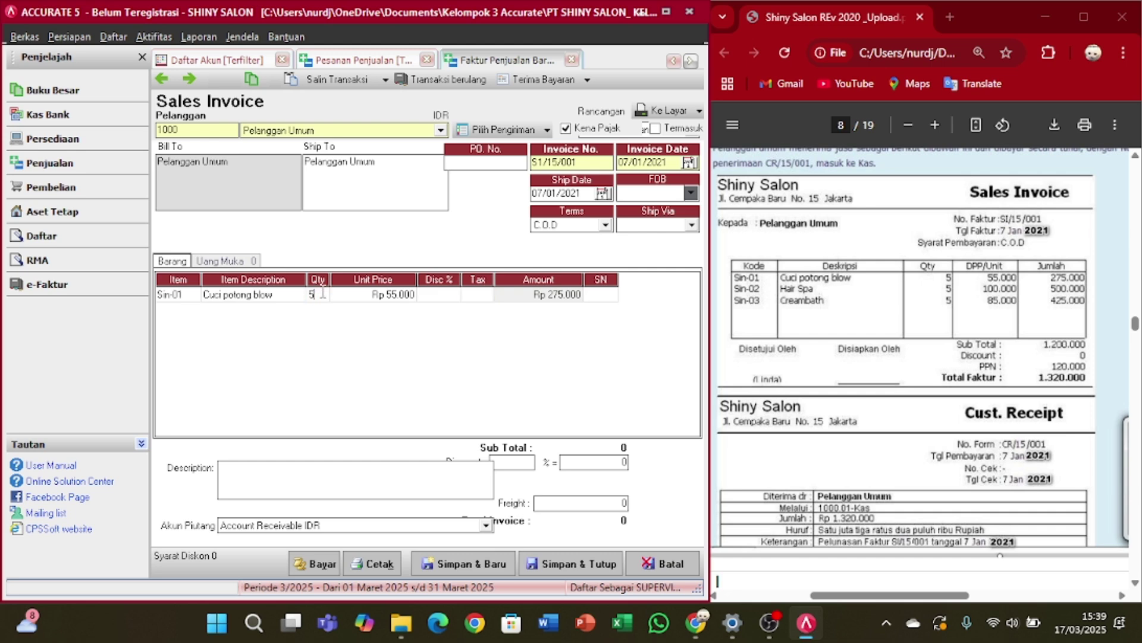
key("BackSpace")
key("Tab")
key("Tab")
key("Tab")
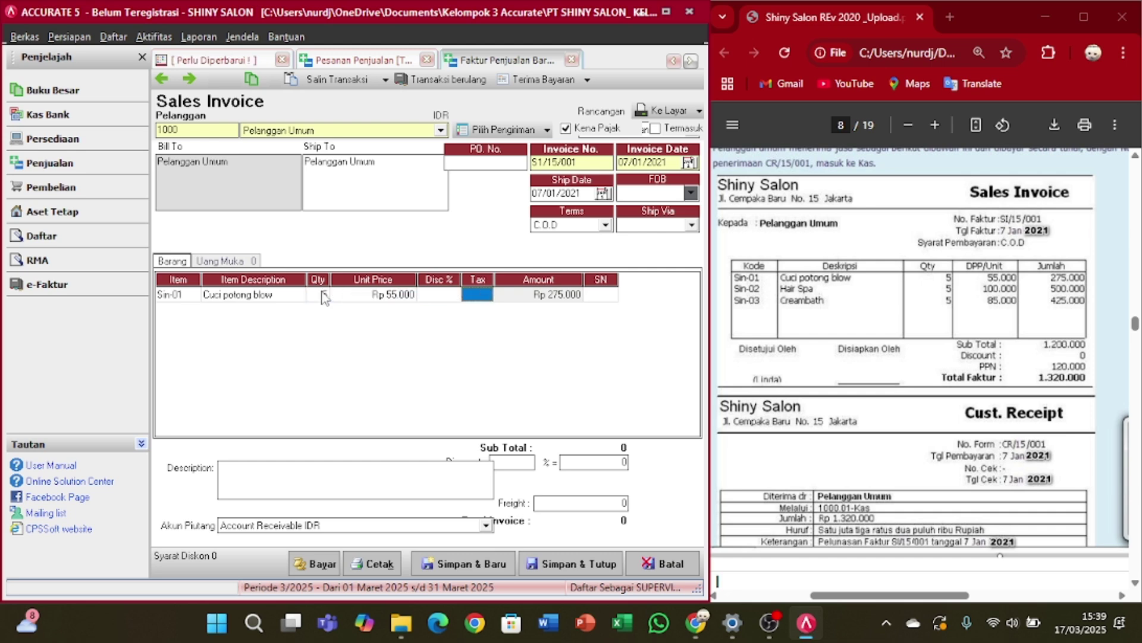
type("T")
key("Tab")
key("Tab")
key("Tab")
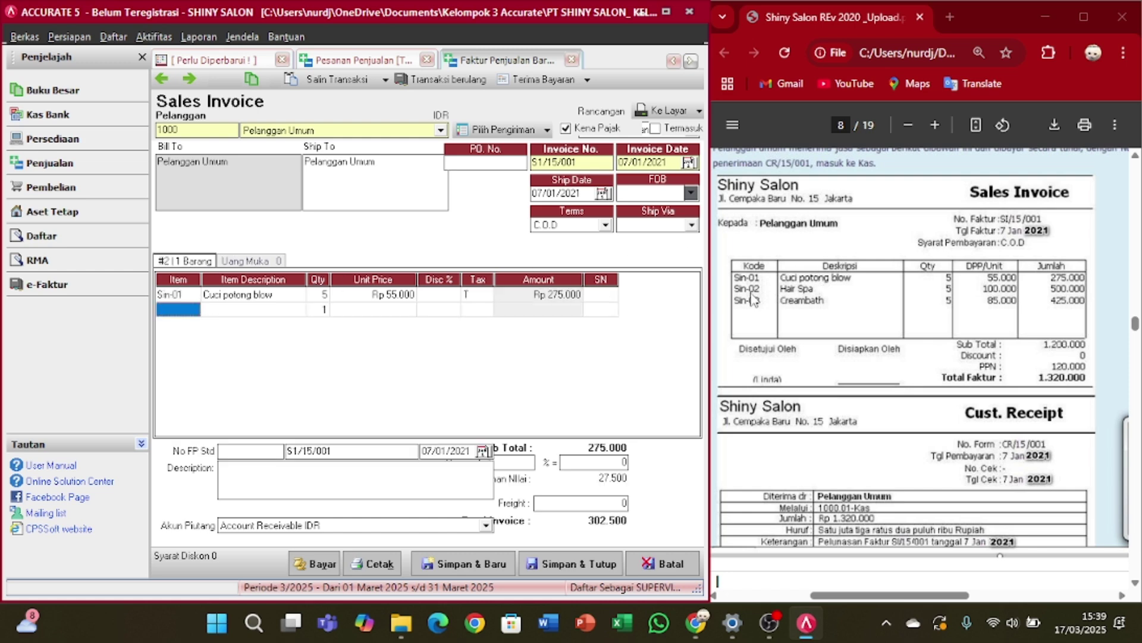
- Check the Sin-01 line's quantity, unit price and tax entries against the sales invoice in the PDF
key("Up")
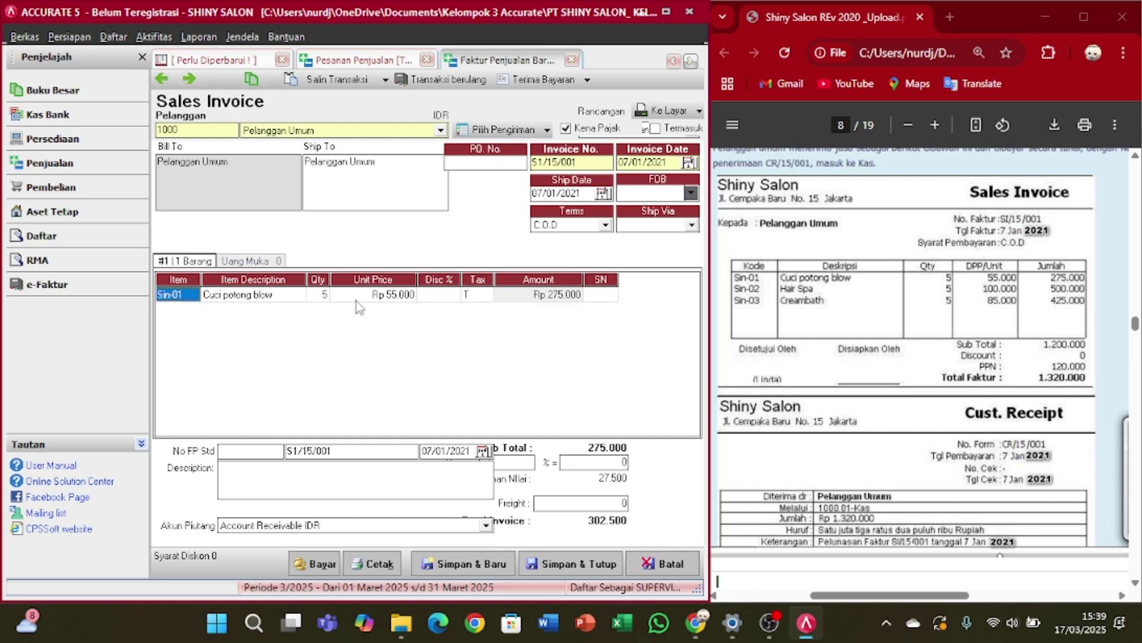
key("Right")
key("Tab")
key("Tab")
key("Tab")
key("Tab")
key("Tab")
key("Tab")
key("Tab")
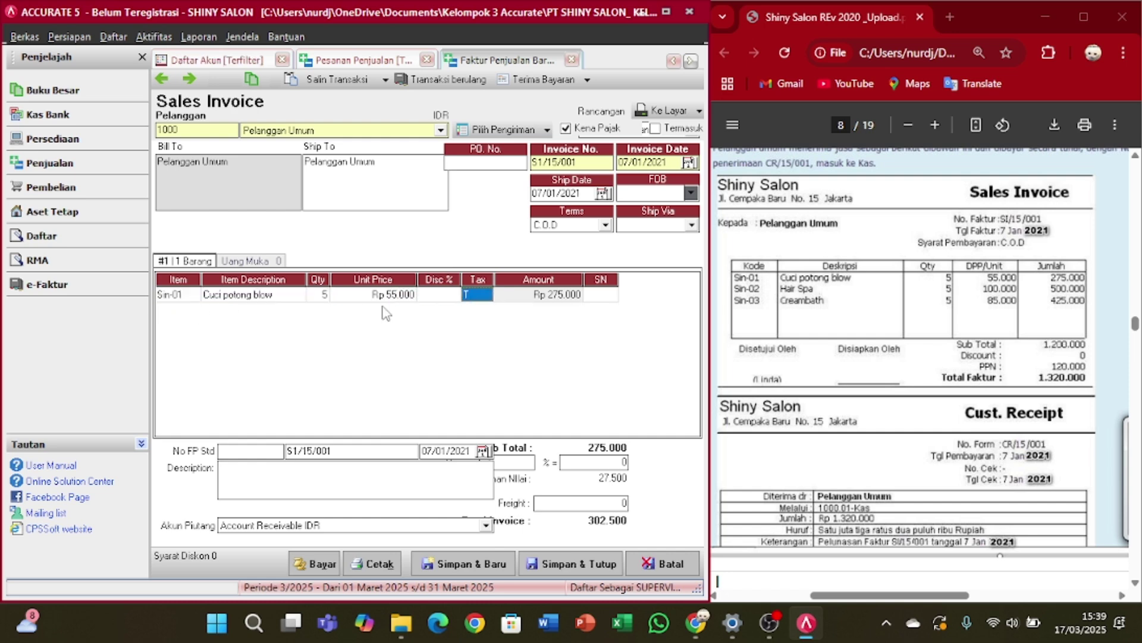
- Add item Sin-02 Hair spa as the second invoice line with a quantity of 5
left_click(199, 310)
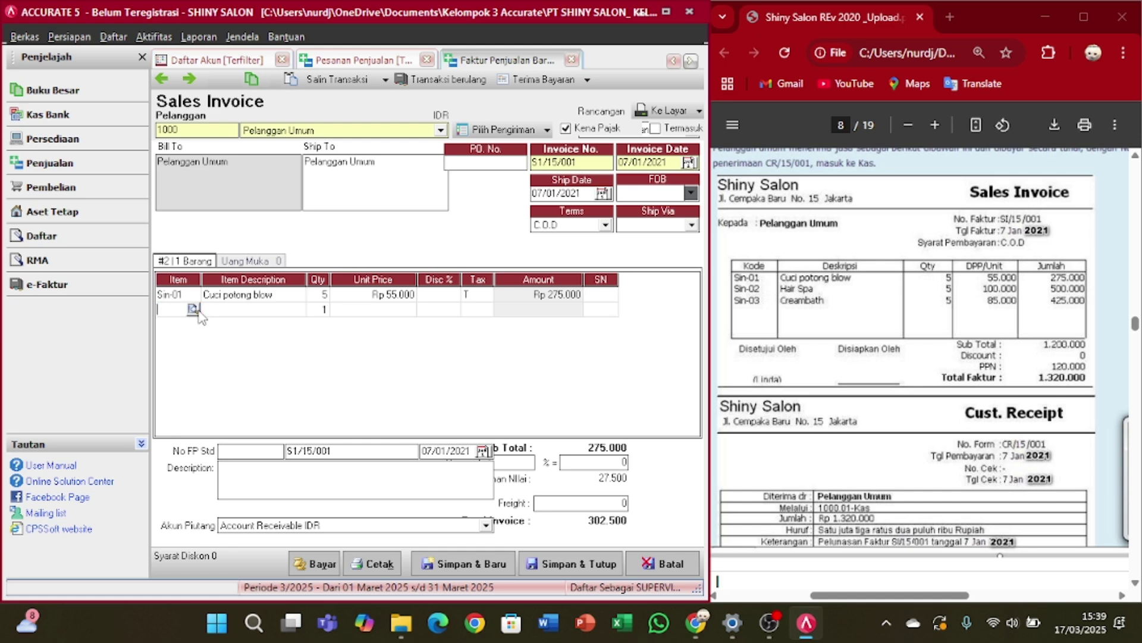
left_click(192, 309)
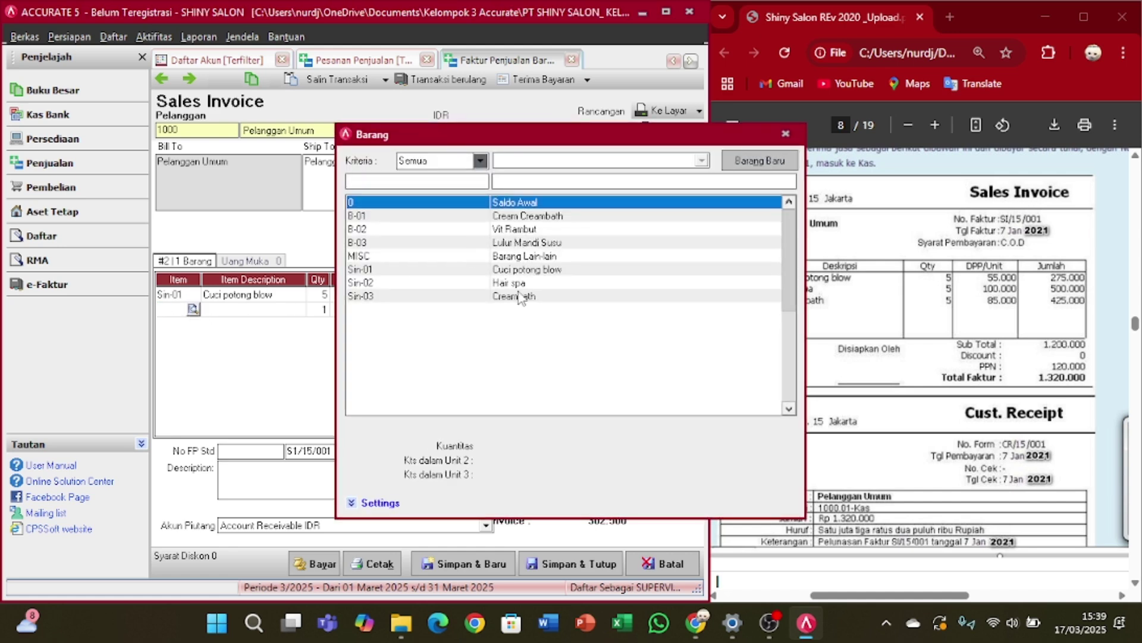
left_click(523, 285)
double_click(522, 283)
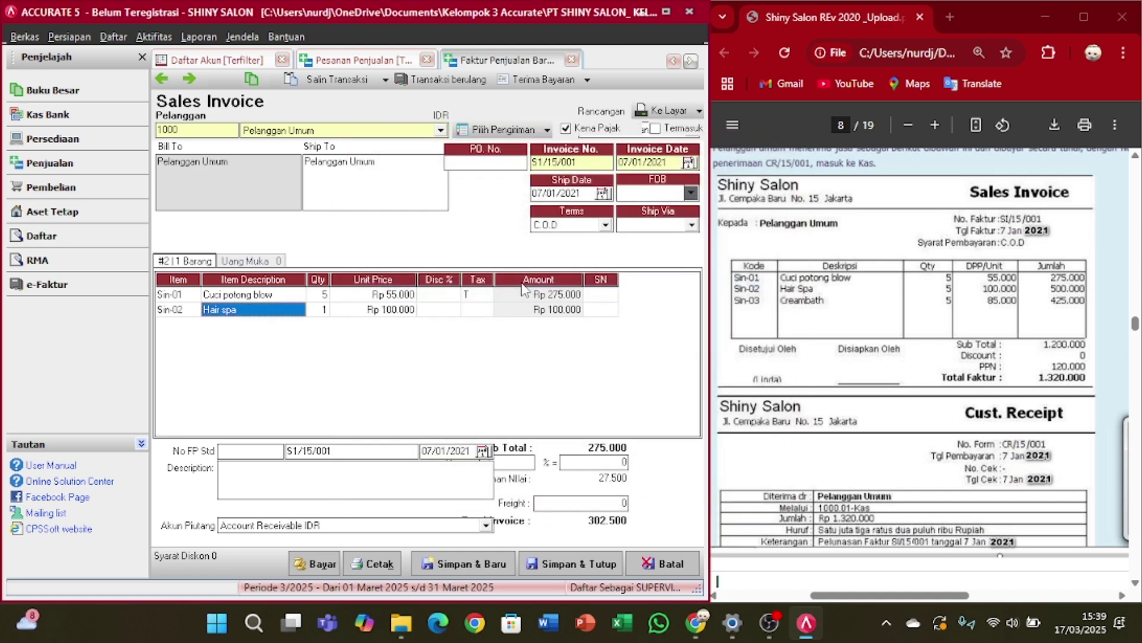
left_click(320, 312)
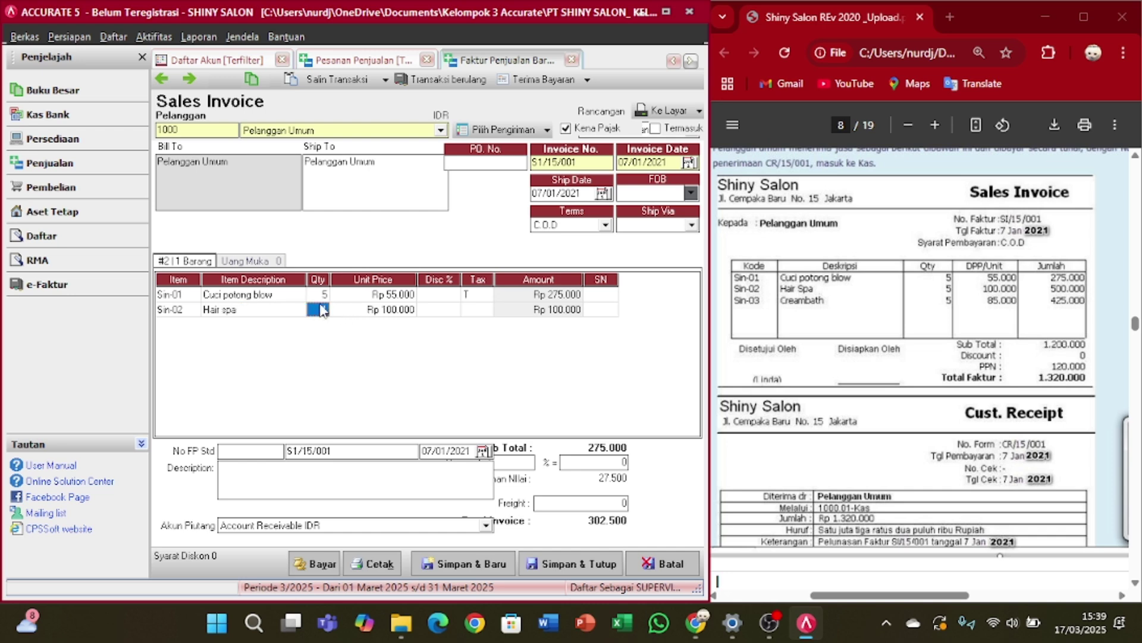
left_click(325, 309)
type("5")
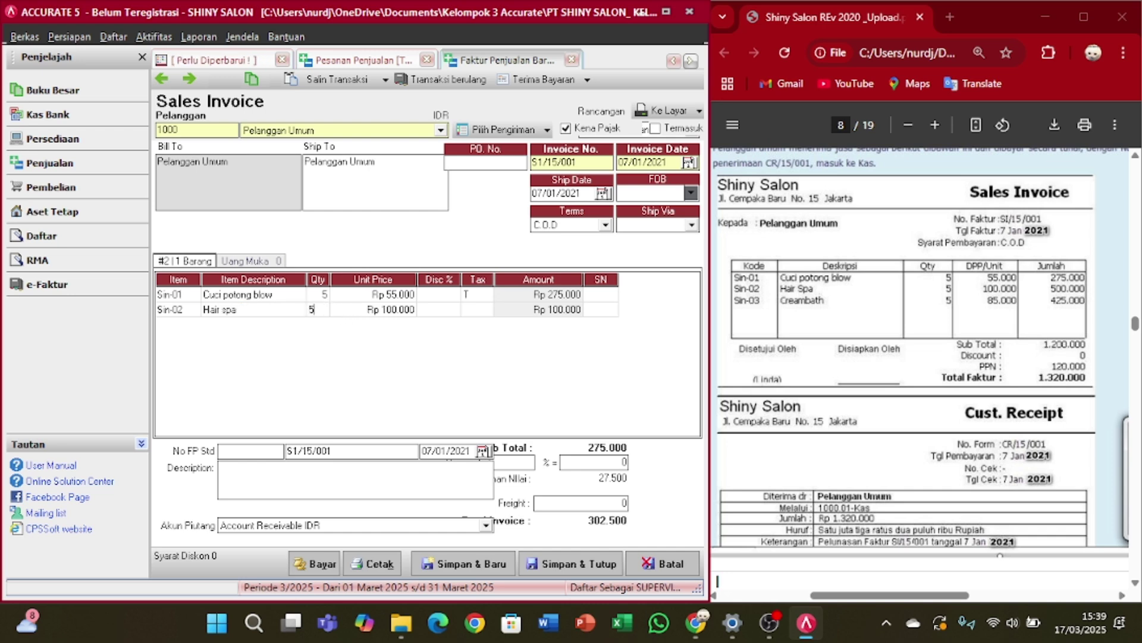
- Apply tax code T to the Sin-02 Hair spa line and commit the line
key("Tab")
key("Tab")
key("Tab")
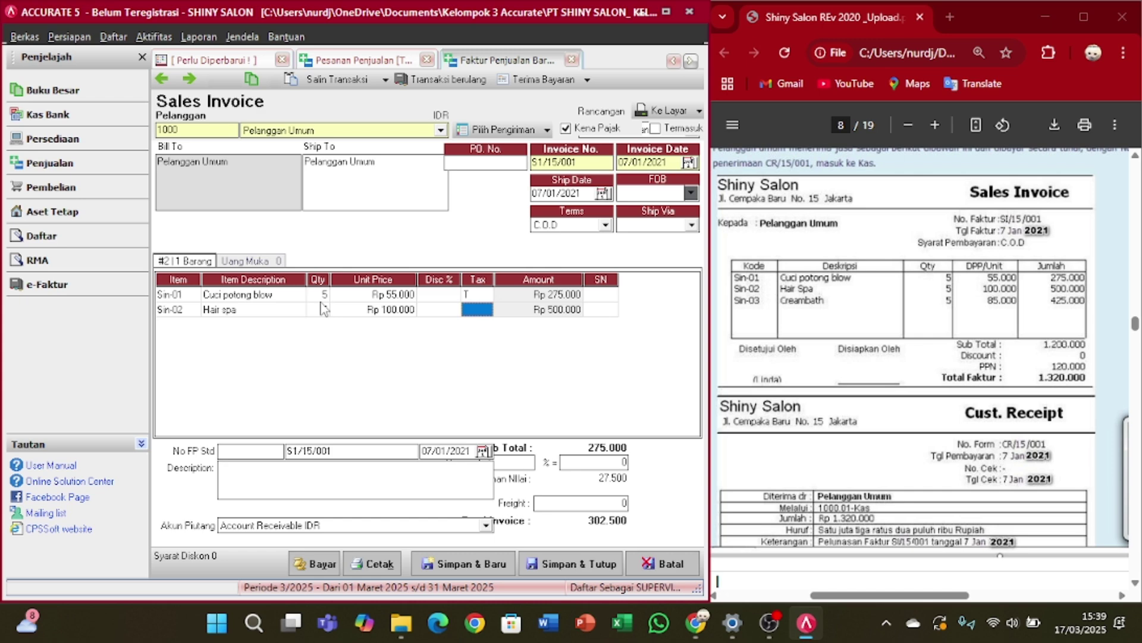
type("T")
key("Tab")
key("Tab")
key("Tab")
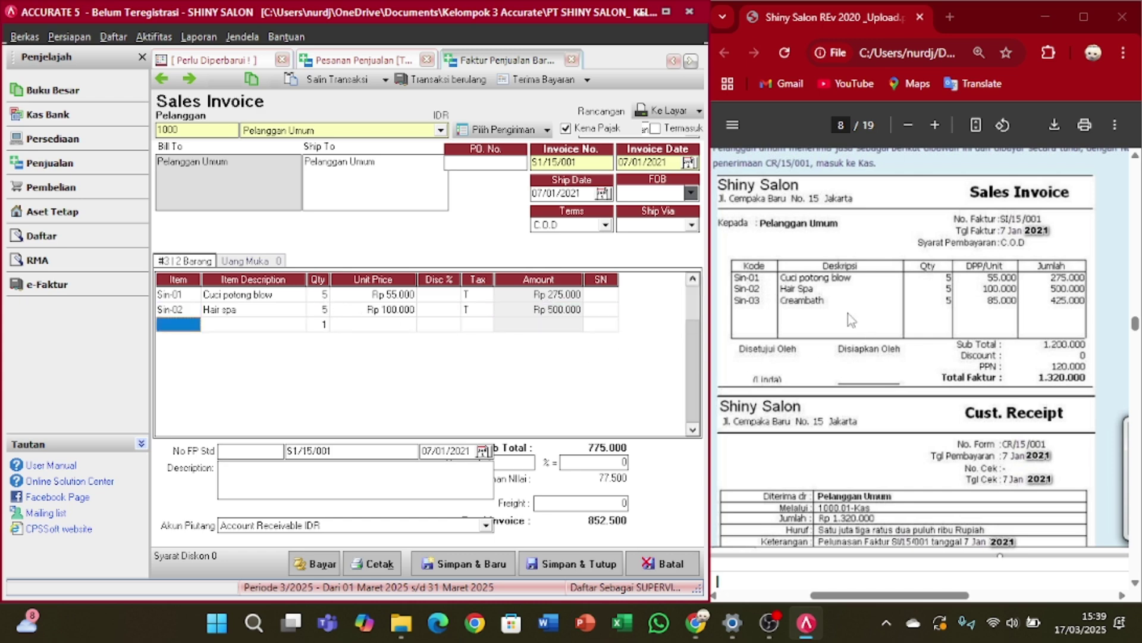
- Add item Sin-03 Creambath as the third invoice line with a quantity of 5 and commit the line
left_click(189, 324)
left_click(192, 323)
double_click(504, 298)
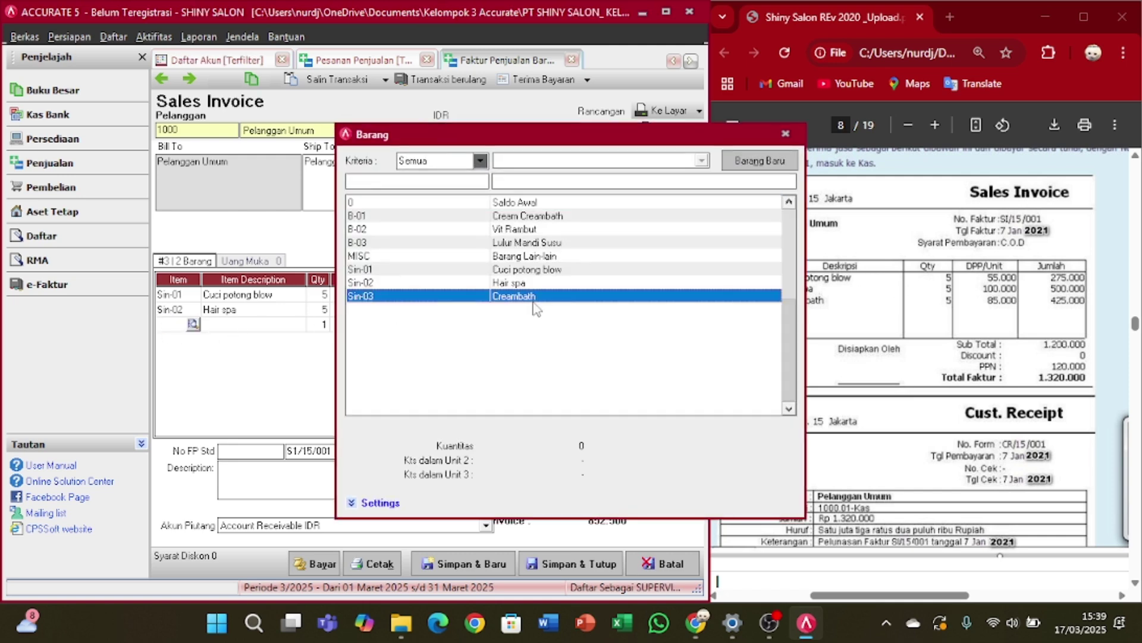
key("Tab")
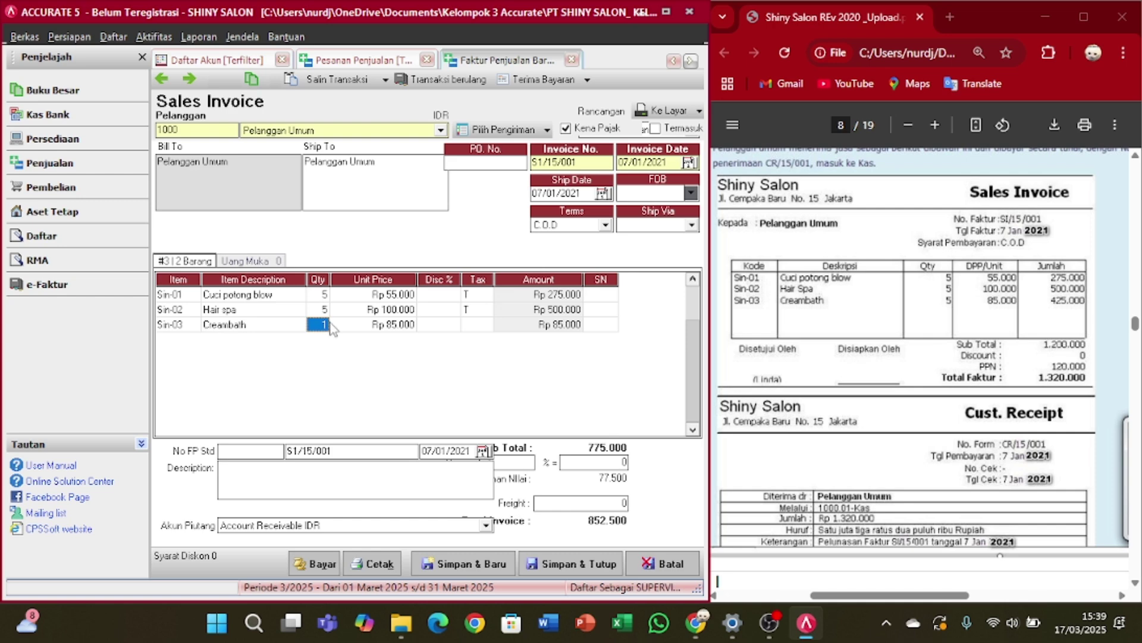
key("BackSpace")
type("5")
key("Tab")
key("Tab")
key("Tab")
key("Tab")
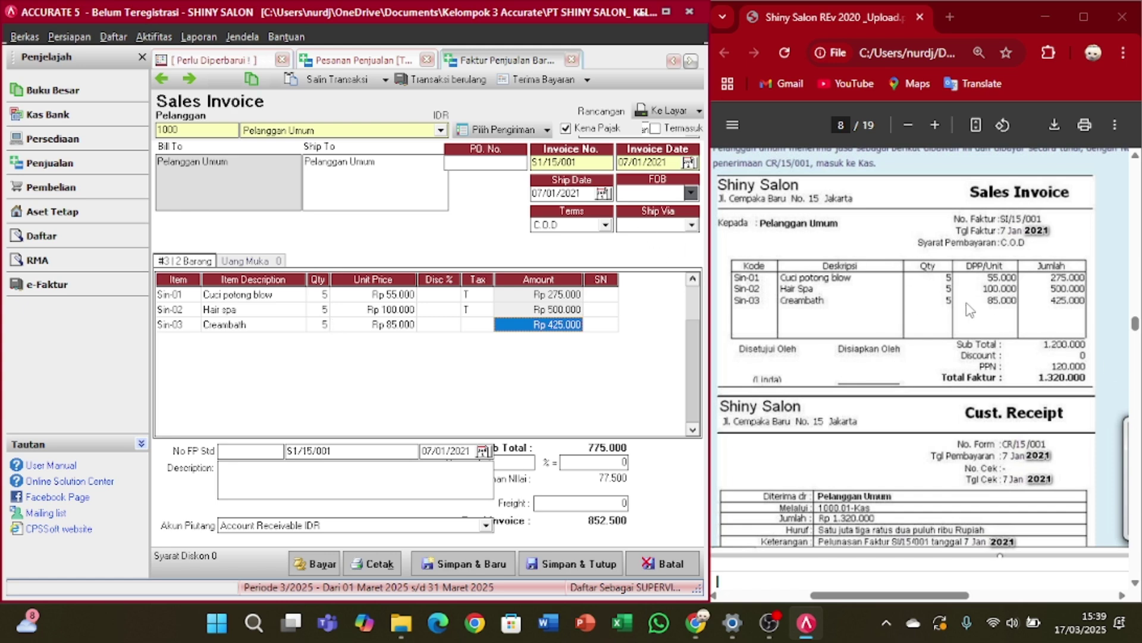
left_click(506, 326)
key("Tab")
key("Tab")
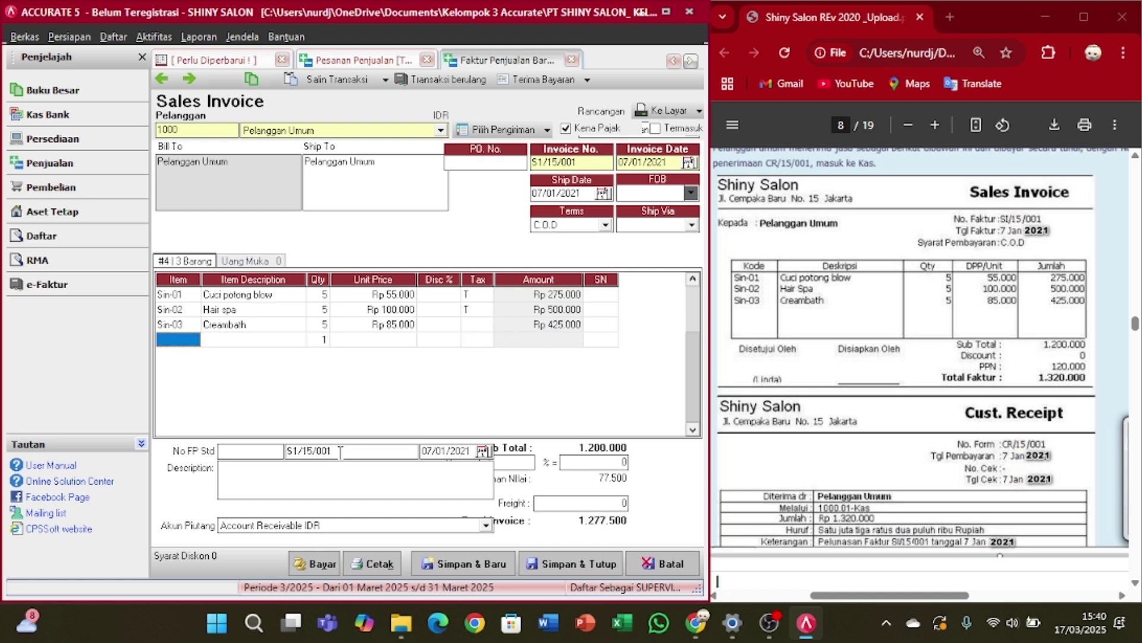
- Apply tax code T to the Sin-03 Creambath line and commit the line
left_click(479, 326)
left_click(481, 328)
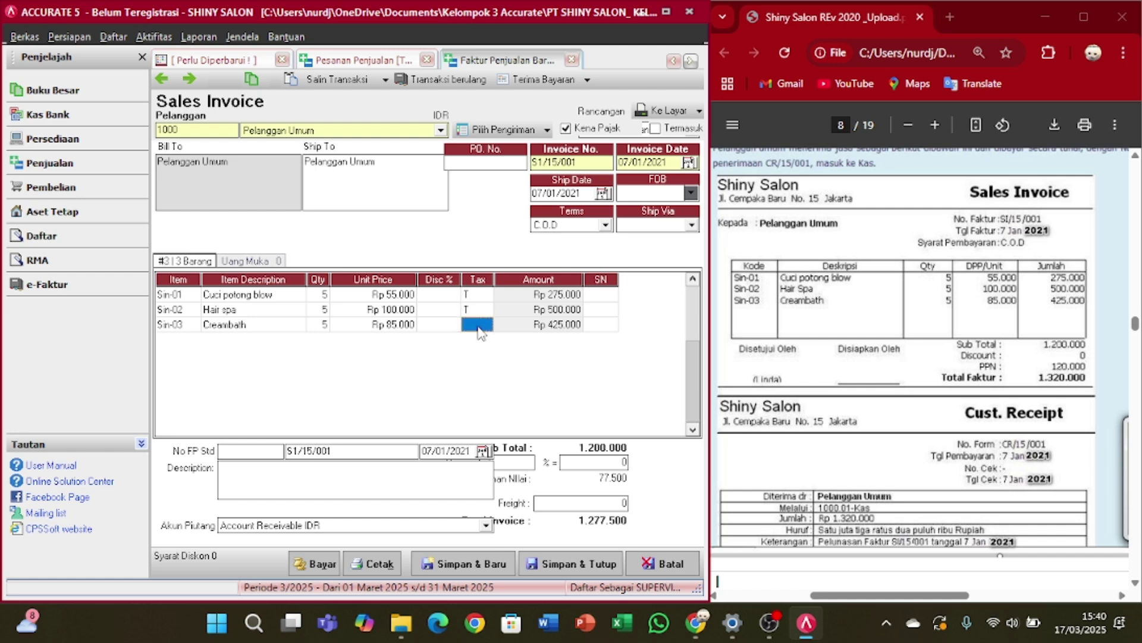
type("T")
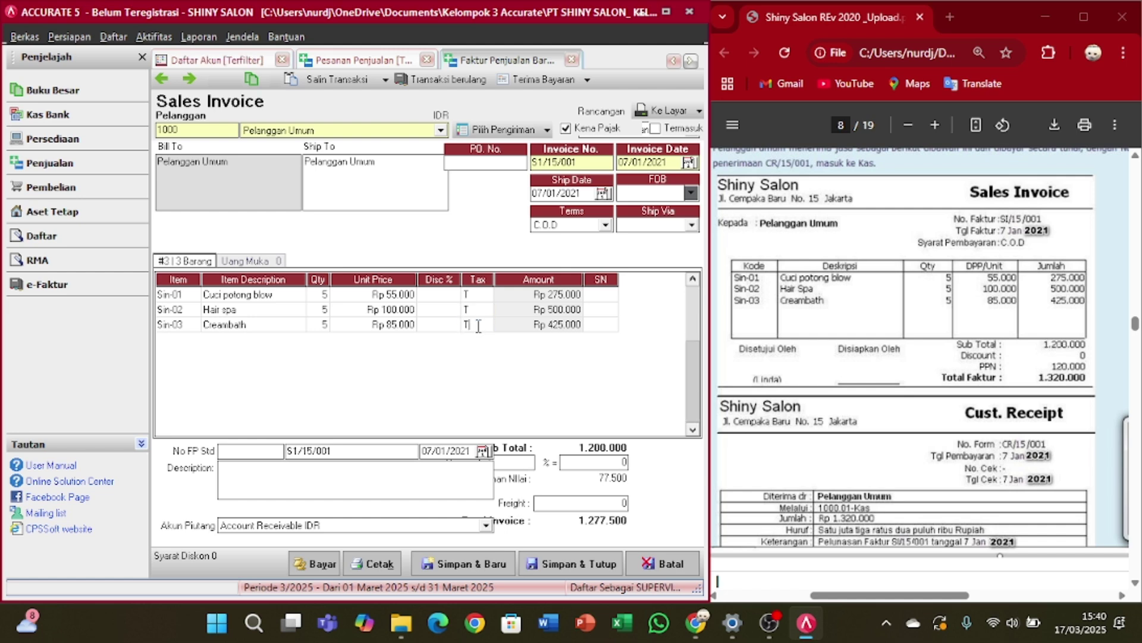
key("Tab")
key("Tab")
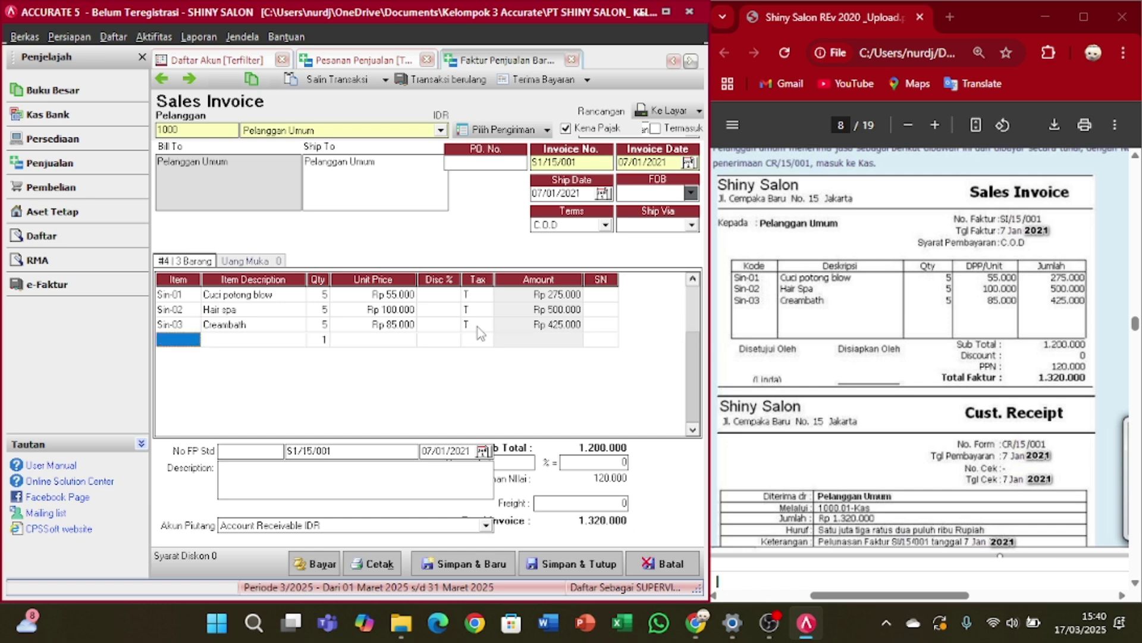
- Create a customer receipt paying the Pelanggan Umum invoice and set its payment date to 07/01/2021
left_click(320, 565)
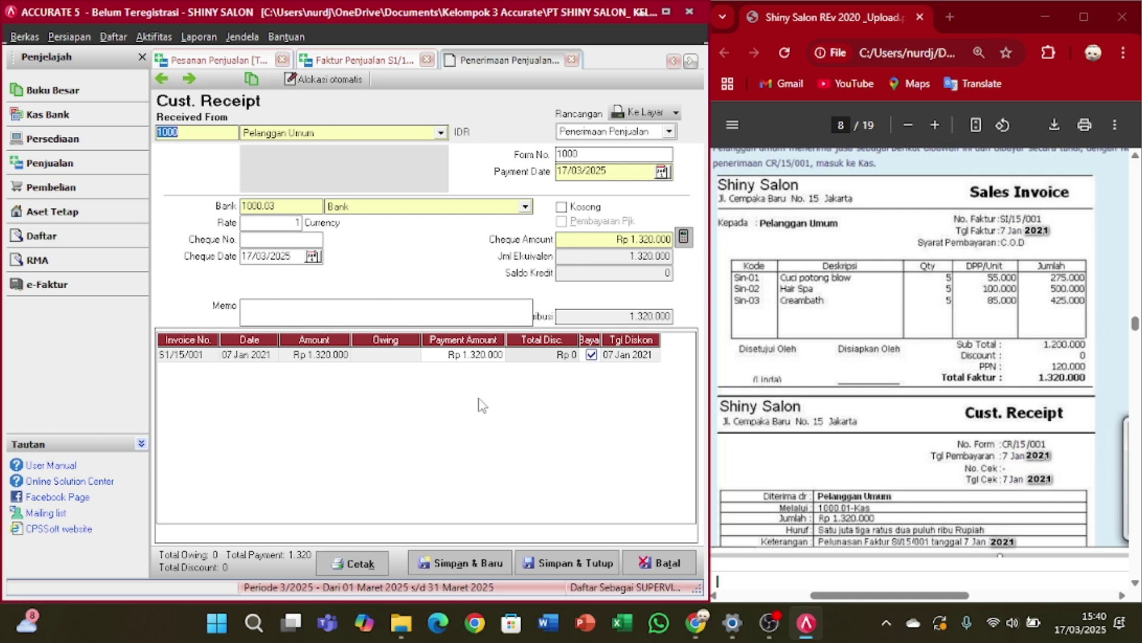
left_click(641, 171)
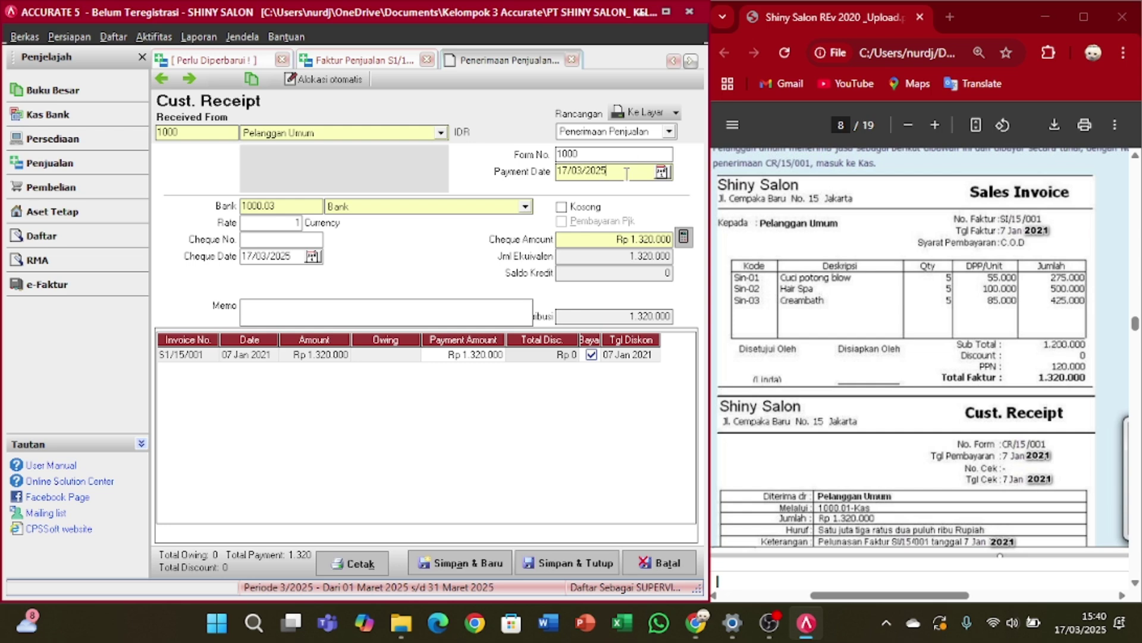
key("BackSpace")
key("BackSpace")
key("BackSpace")
key("BackSpace")
key("BackSpace")
key("BackSpace")
key("BackSpace")
key("BackSpace")
key("BackSpace")
type("01")
key("BackSpace")
type("7/01/2021")
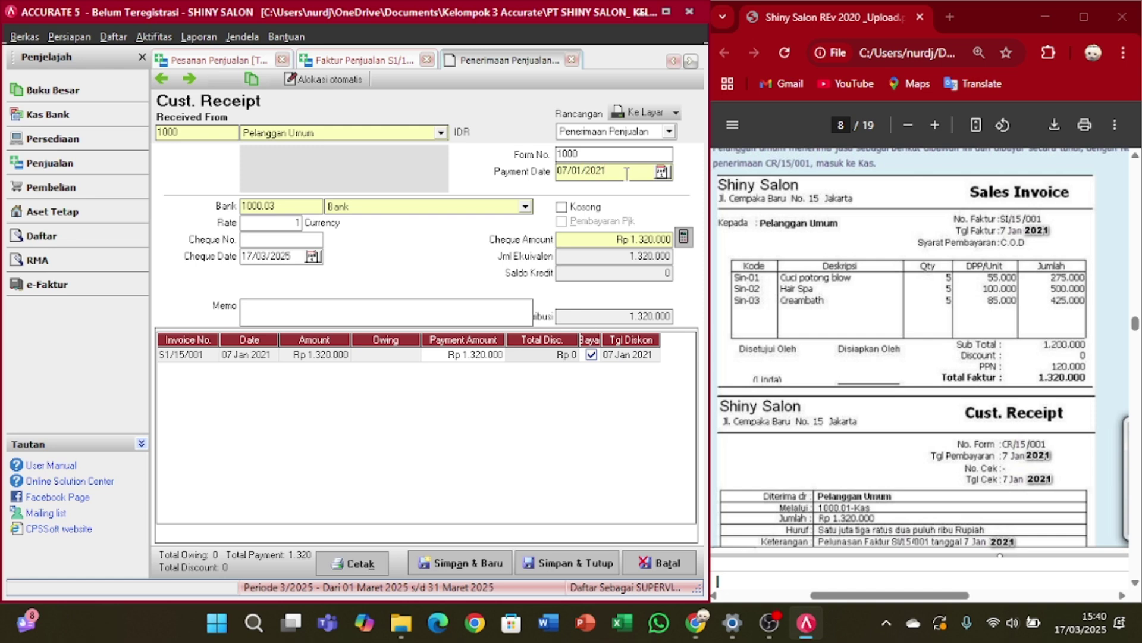
- Enter S1/15/001 as the customer receipt's form number
left_click(595, 152)
key("BackSpace")
key("BackSpace")
key("BackSpace")
type("S1")
type("S")
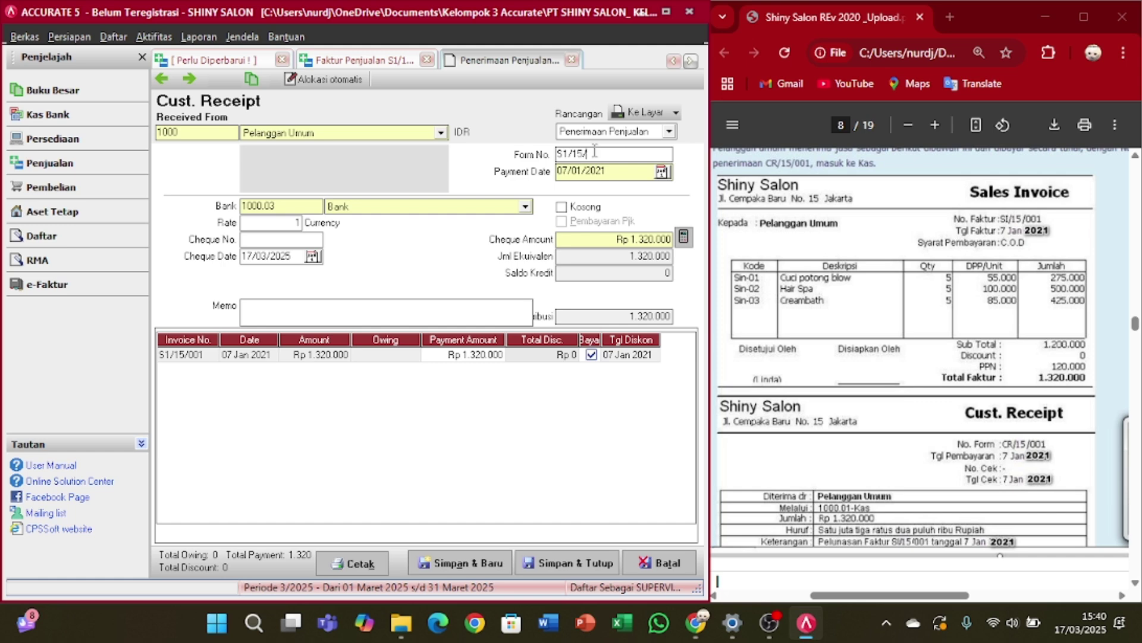
type("/15/0")
key("Tab")
key("Tab")
key("Tab")
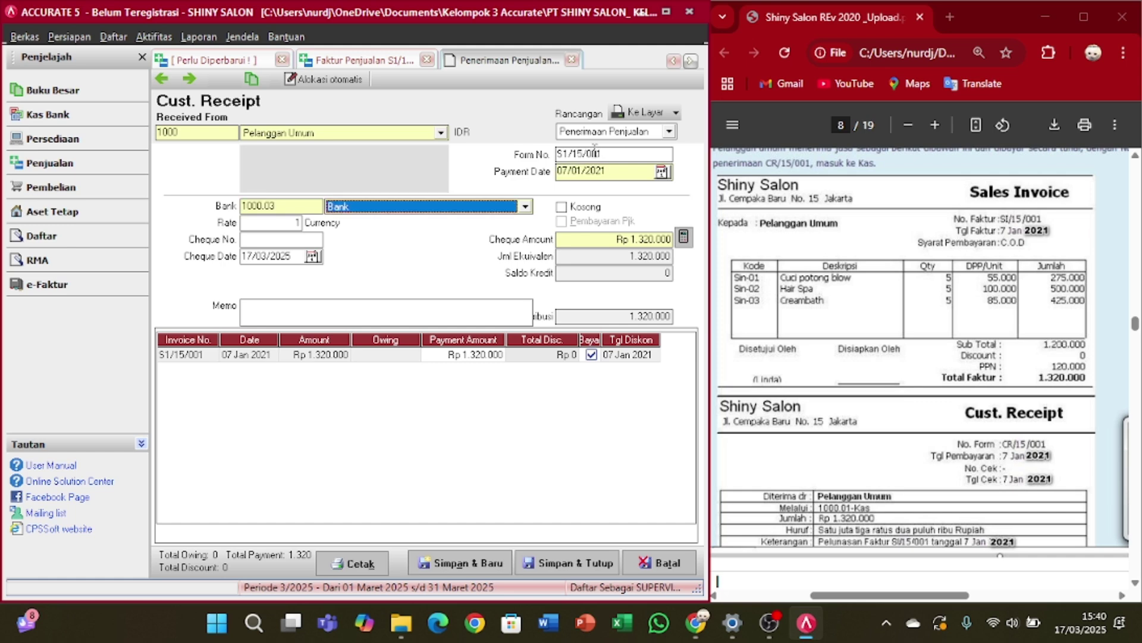
- Set the customer receipt's cheque date to 07/01/2021
left_click(294, 254)
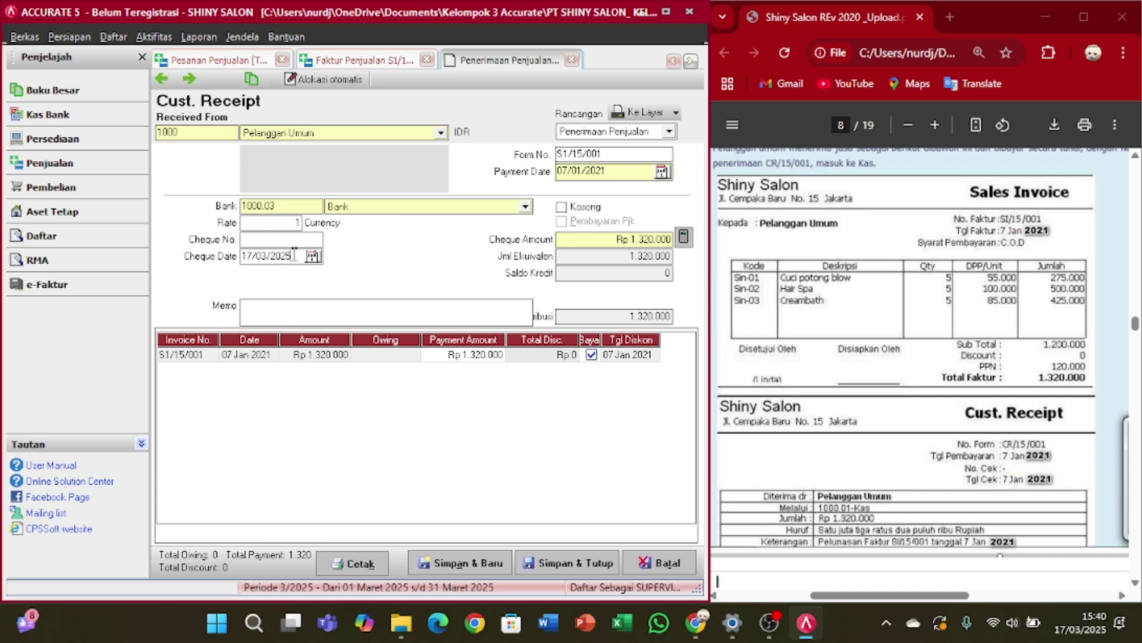
key("BackSpace")
key("BackSpace")
key("BackSpace")
key("BackSpace")
key("BackSpace")
key("BackSpace")
key("BackSpace")
key("BackSpace")
type("07/01/2")
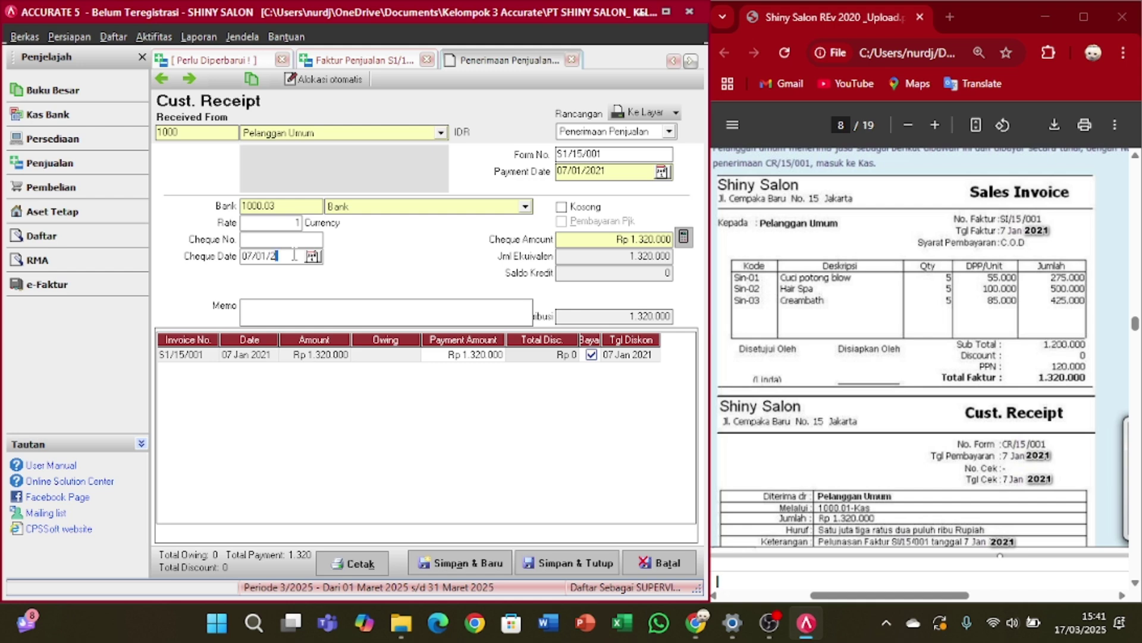
type("021")
- Set the receipt's bank account to Kas, as specified for the cash payment in the PDF
left_click(527, 206)
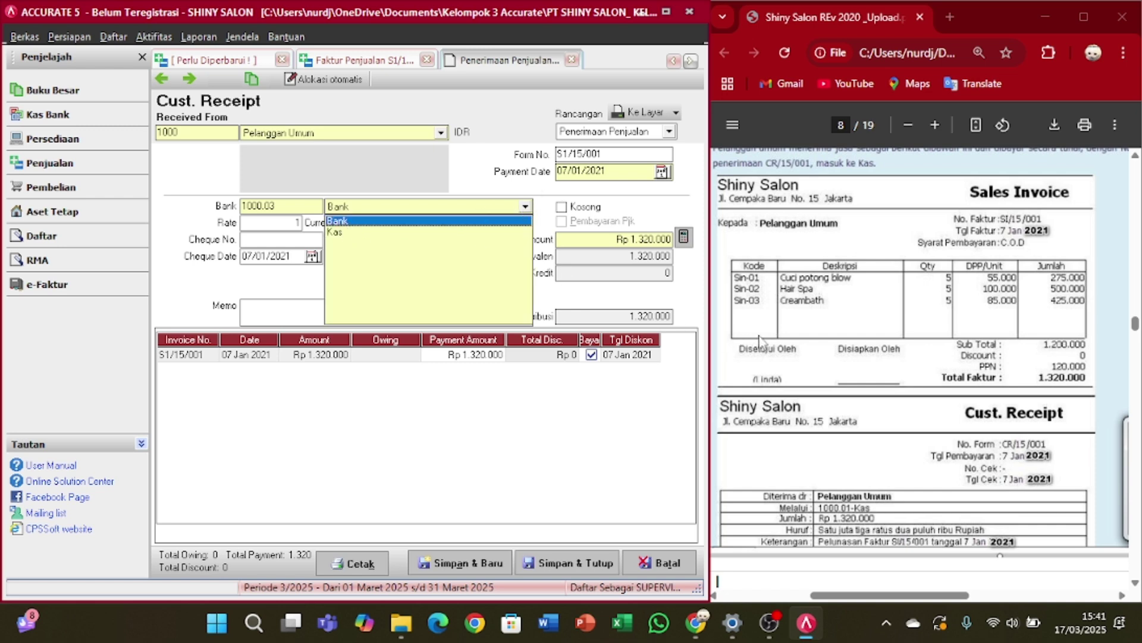
scroll(760, 341, "up", 3)
left_click(369, 225)
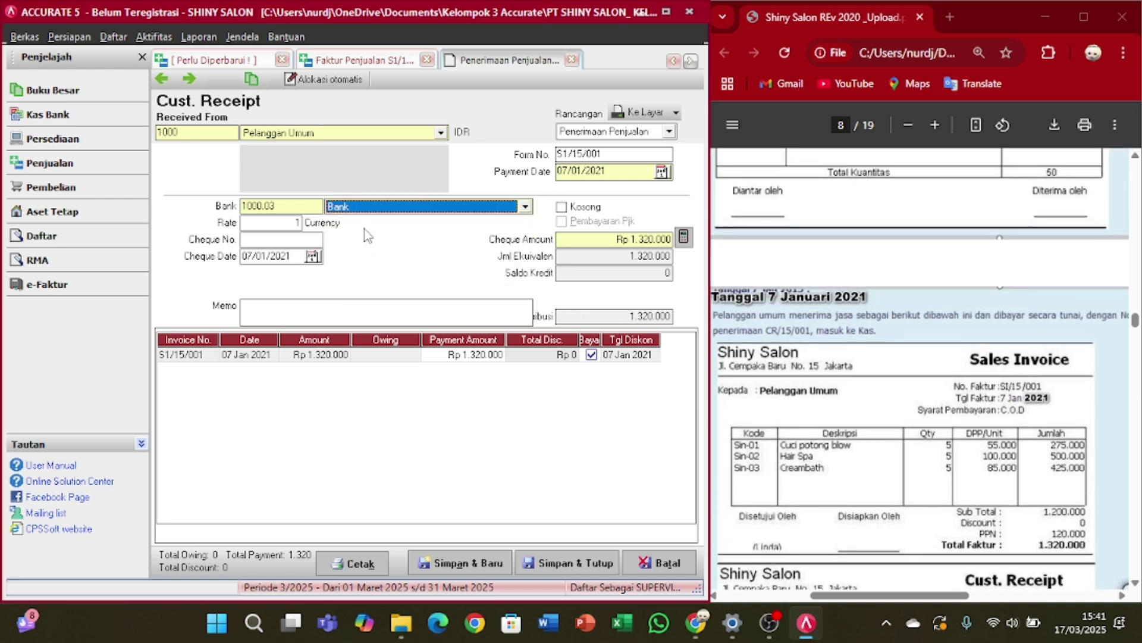
left_click(420, 209)
left_click(357, 236)
- Check the receipt against the PDF, and save and close both the customer receipt and its sales invoice
scroll(855, 337, "down", 3)
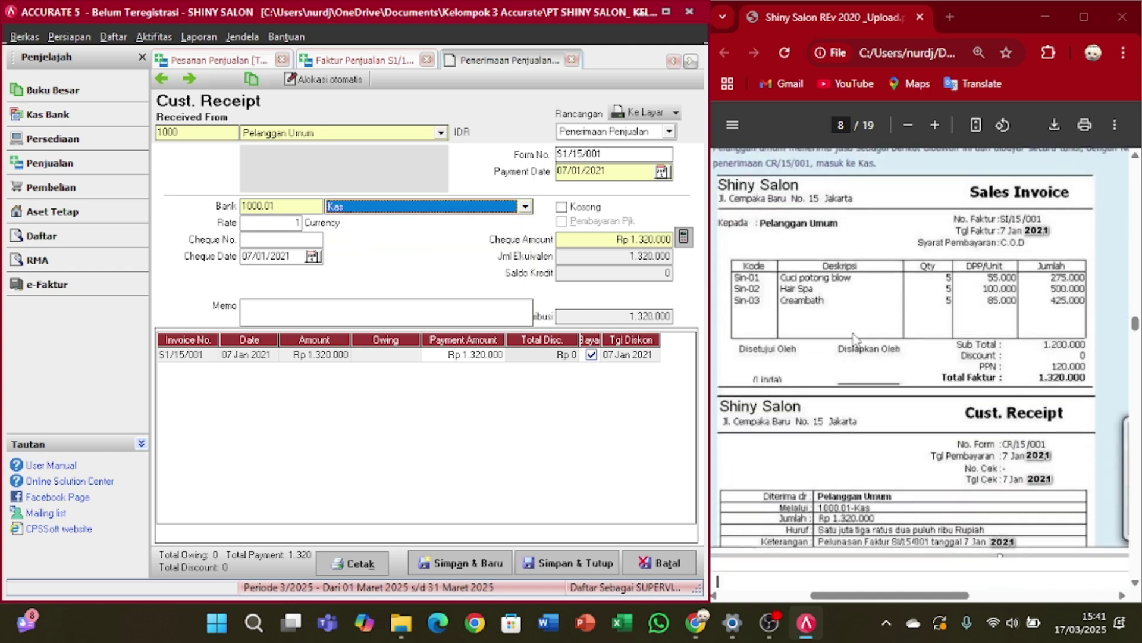
scroll(855, 337, "down", 2)
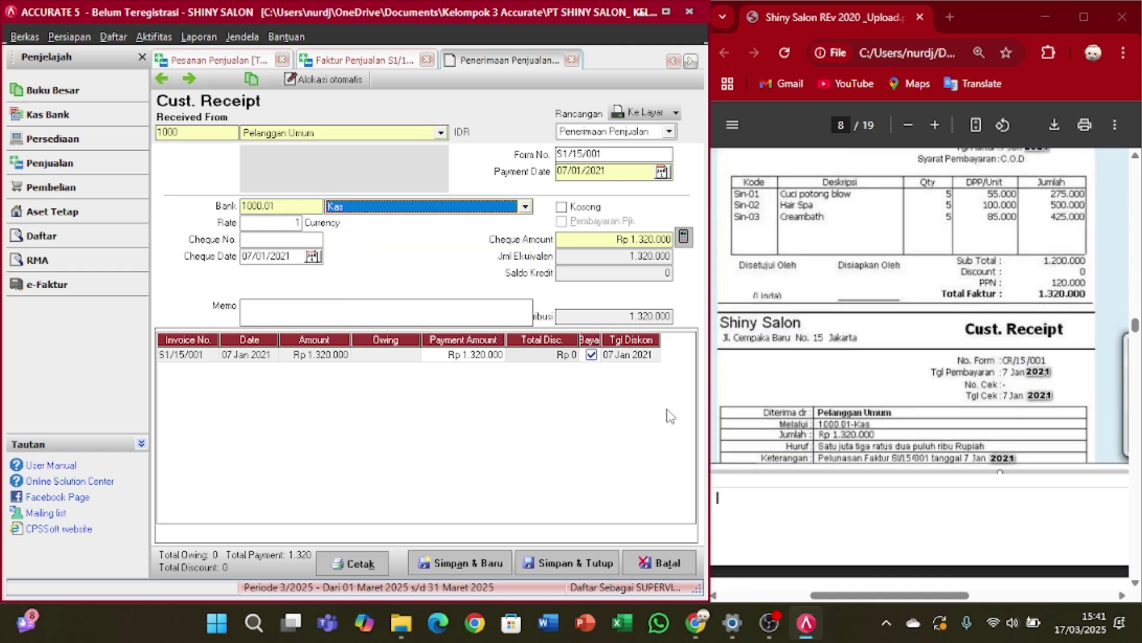
left_click(564, 564)
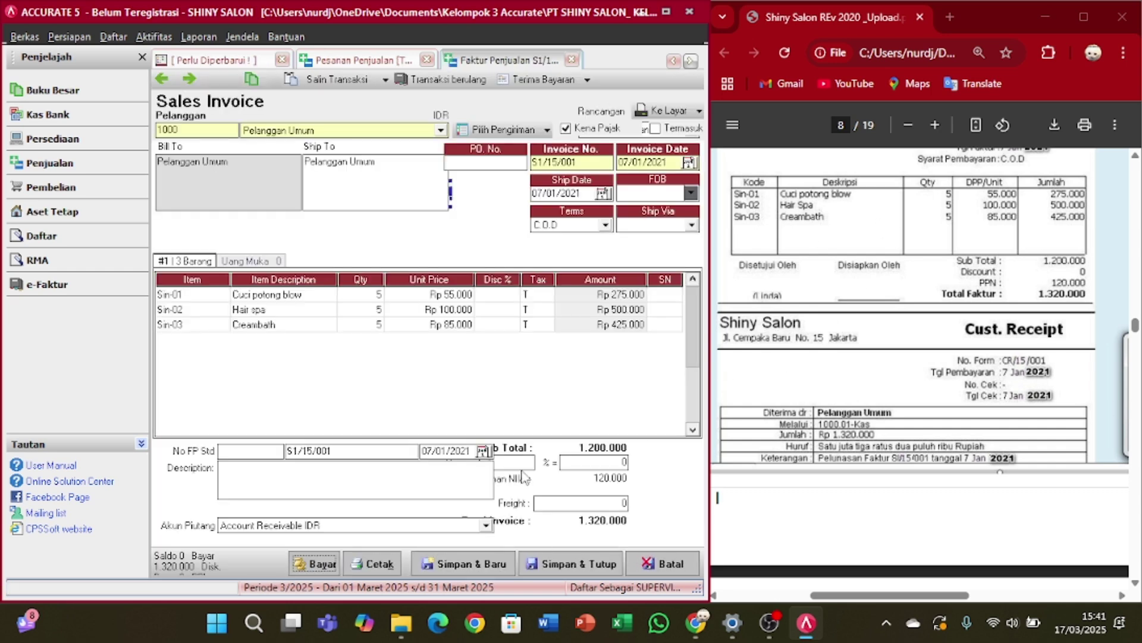
left_click(565, 562)
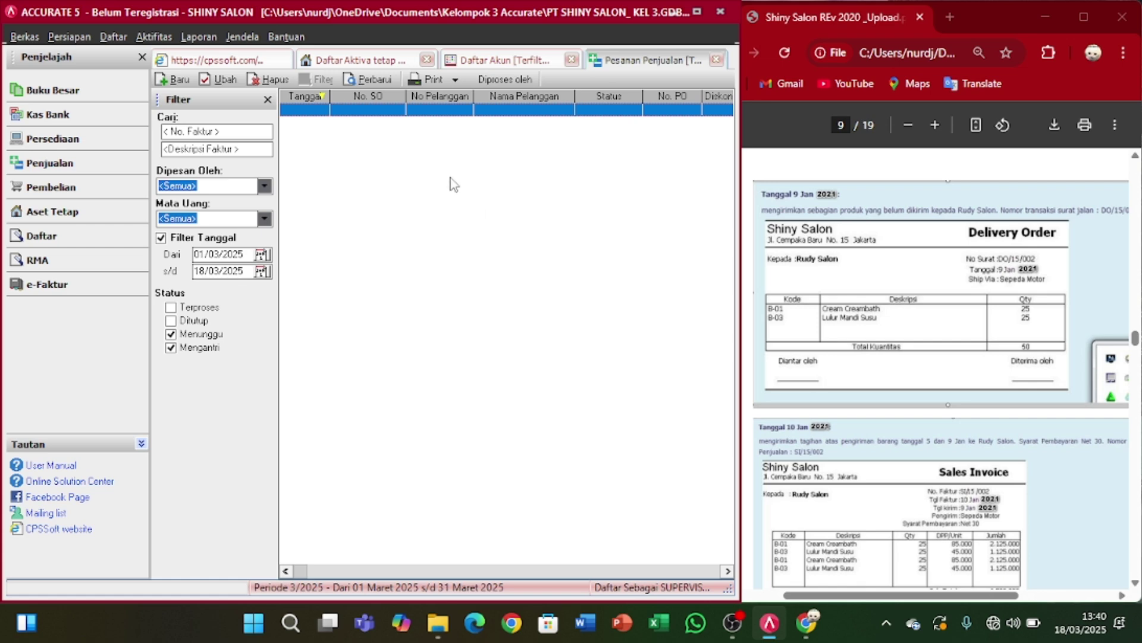
- Start a new delivery order for Rudy Salon and load the items from its sales order dated 04/01/2021
left_click(137, 38)
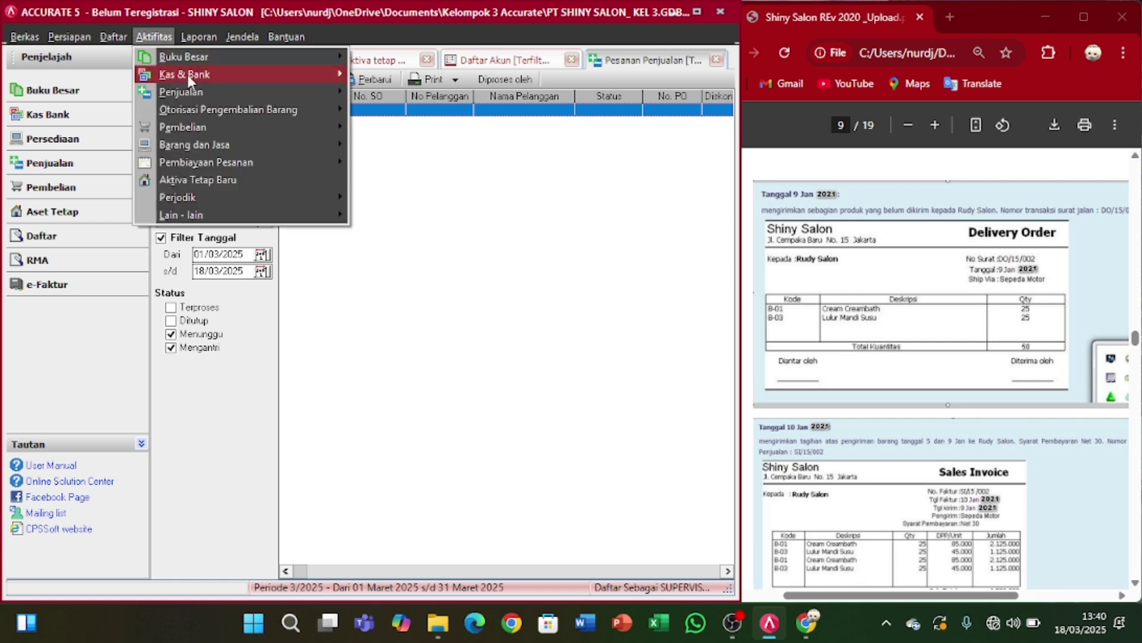
mouse_move(207, 93)
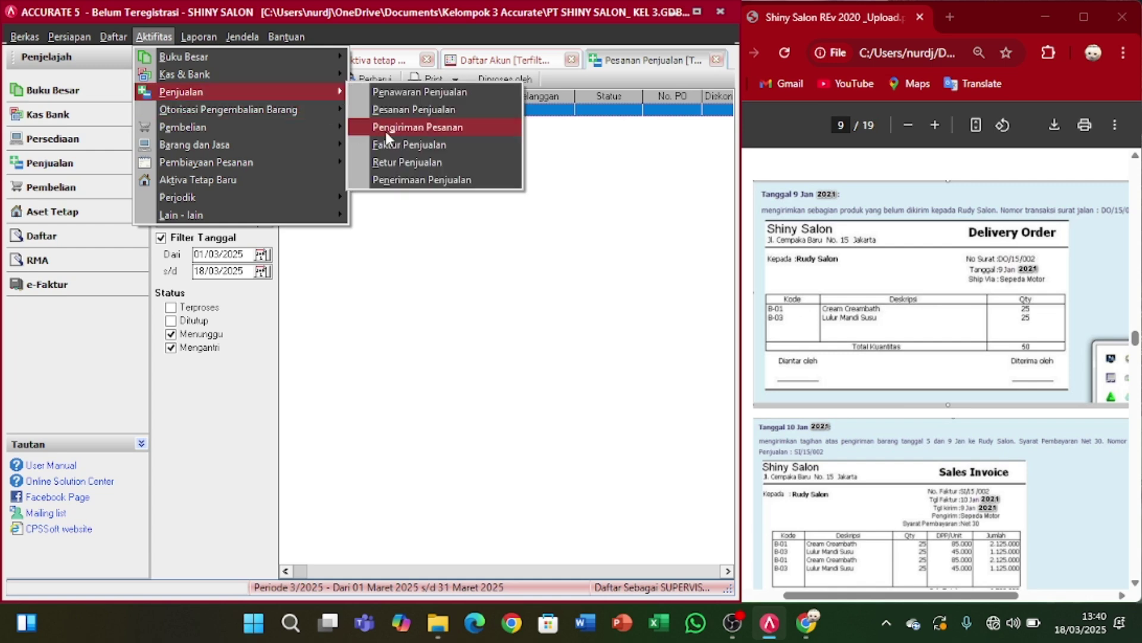
left_click(431, 127)
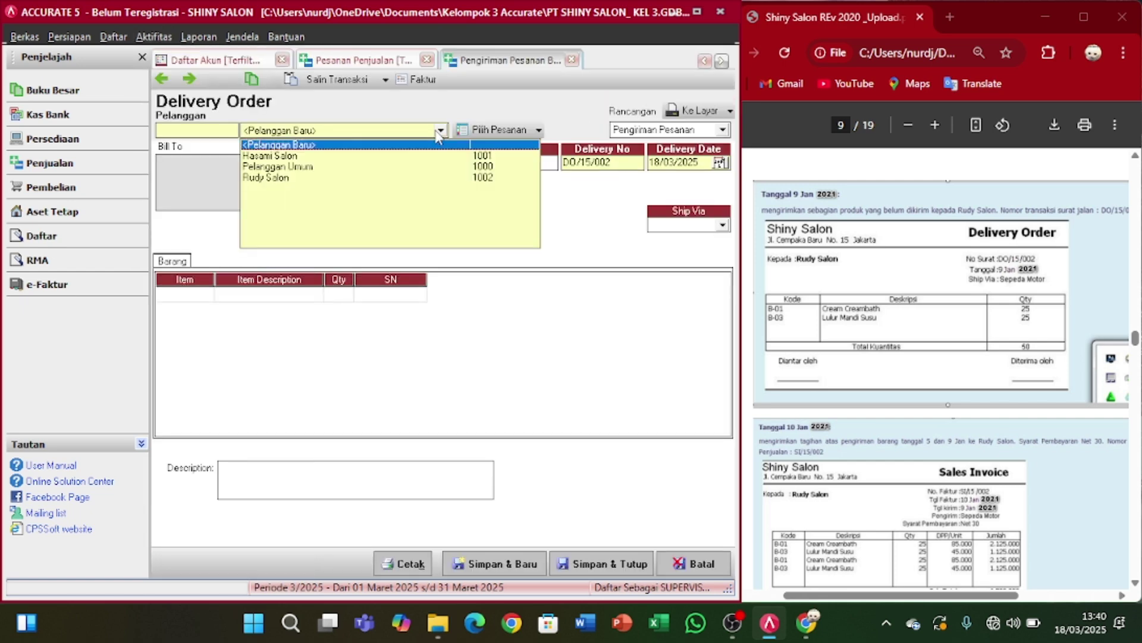
left_click(451, 180)
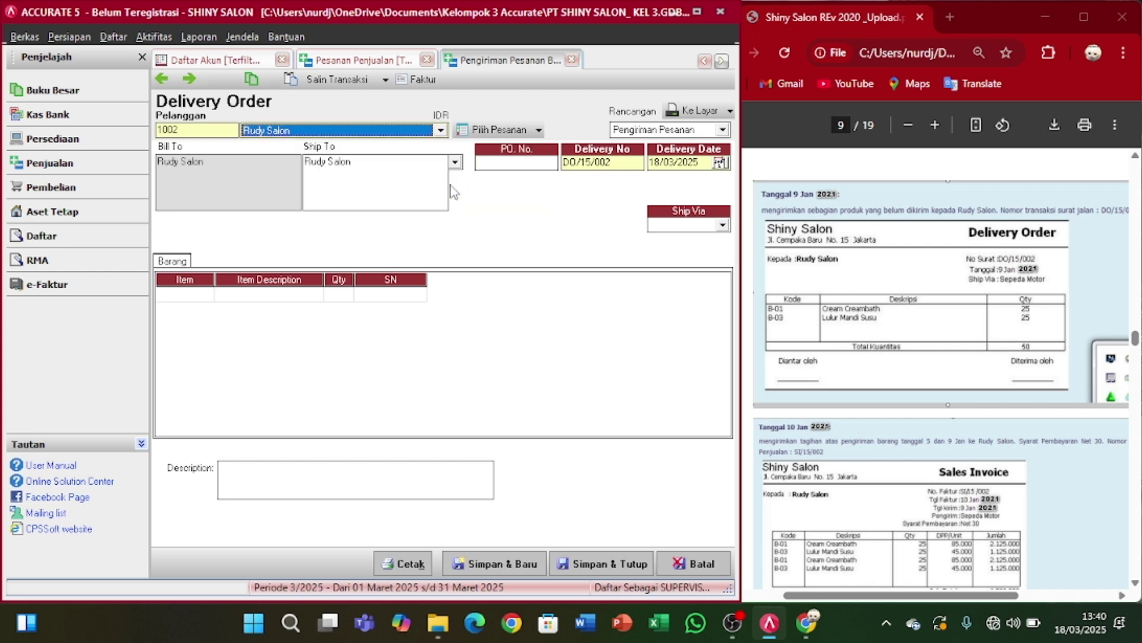
left_click(488, 136)
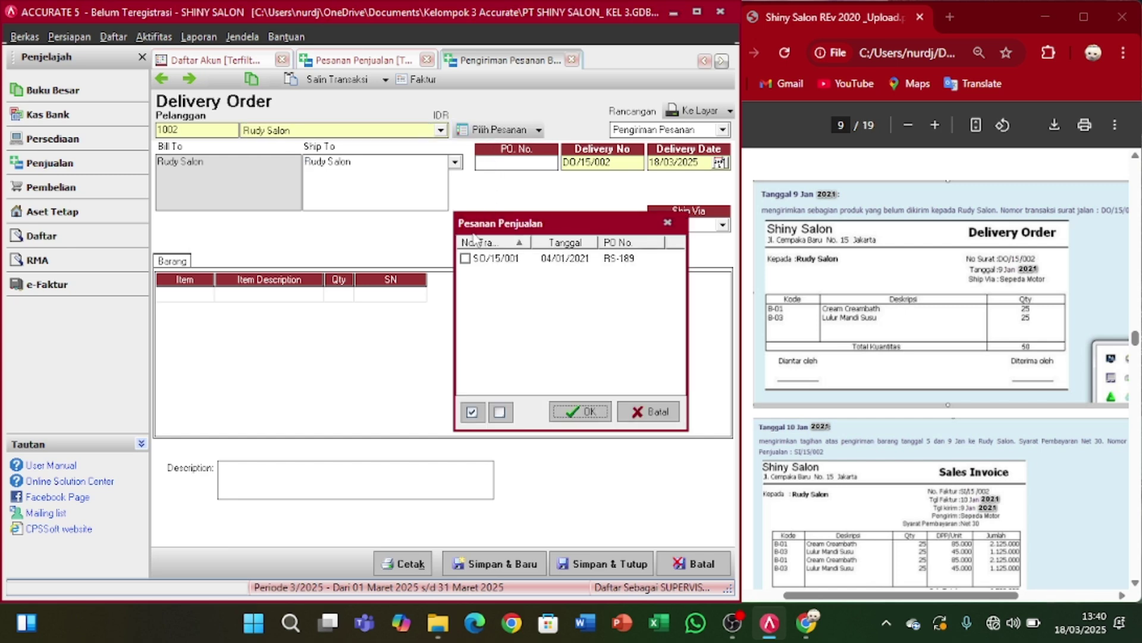
left_click(465, 258)
left_click(581, 412)
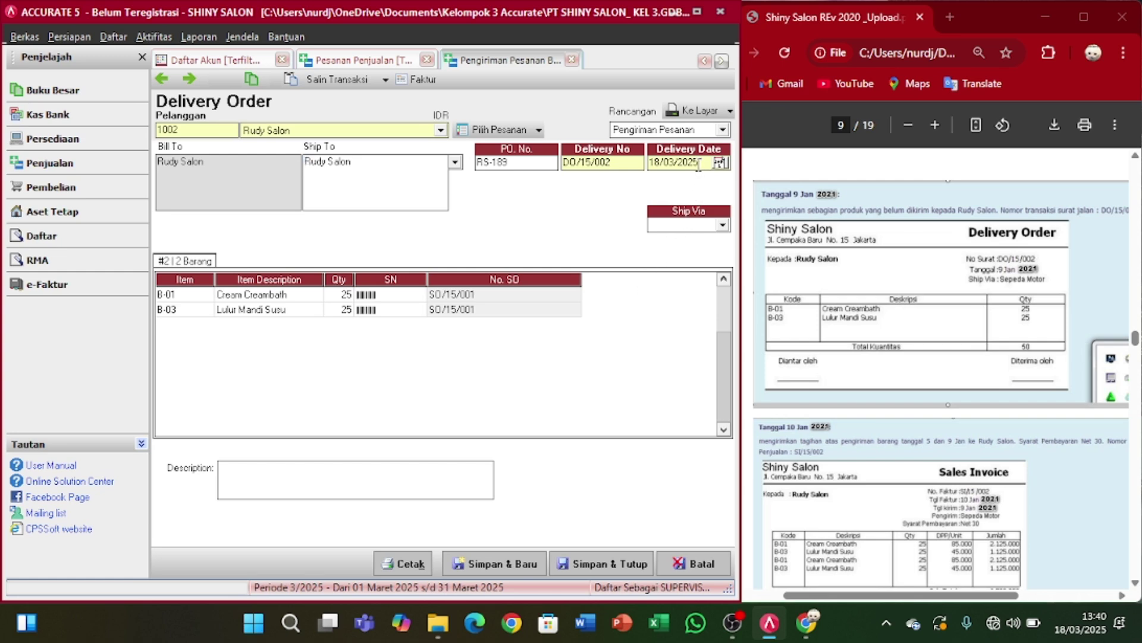
- Set the Rudy Salon delivery date to 09/01/2021, and save and close the delivery order
left_click_drag(698, 165, 641, 162)
key("BackSpace")
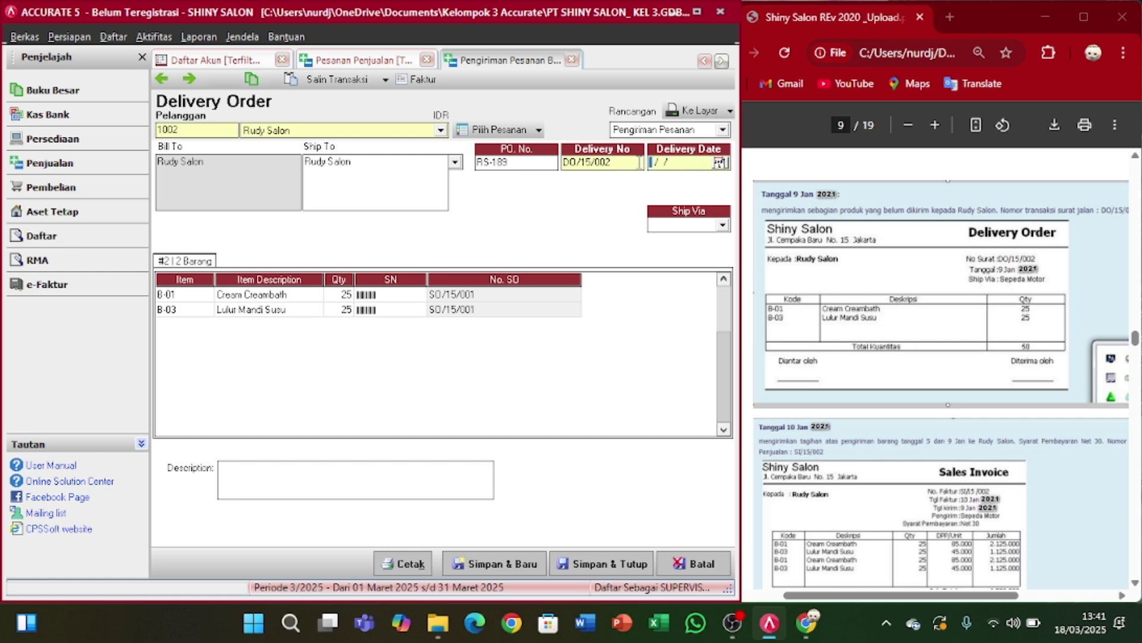
type("09/01/2021")
left_click(602, 563)
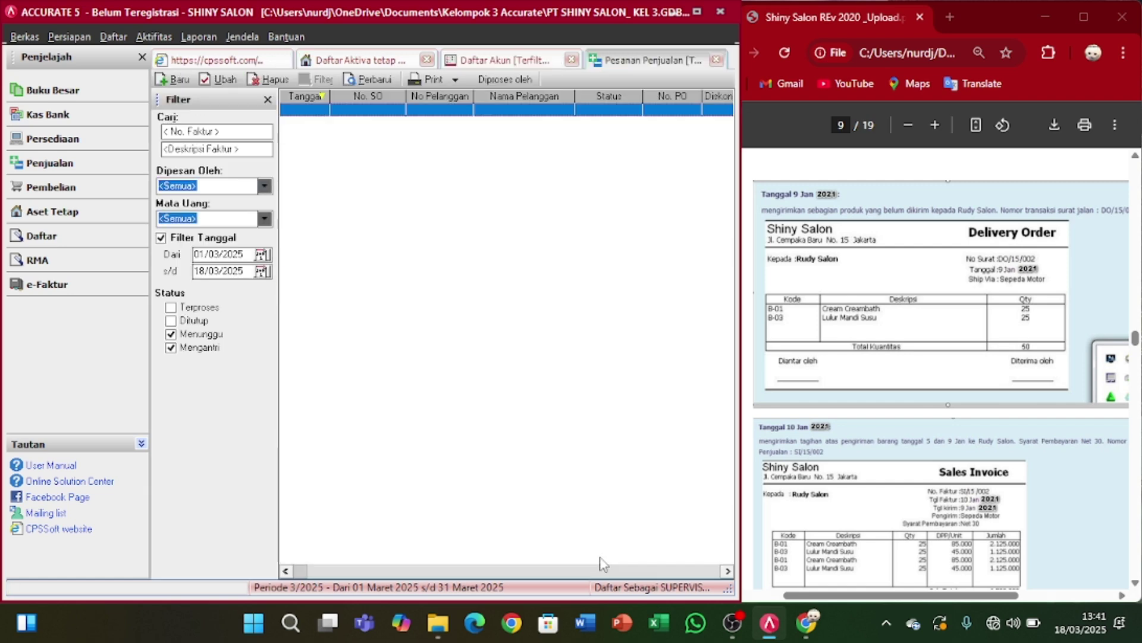
- Start a new sales invoice for Rudy Salon, following the 10 January sales invoice in the PDF
scroll(868, 480, "down", 3)
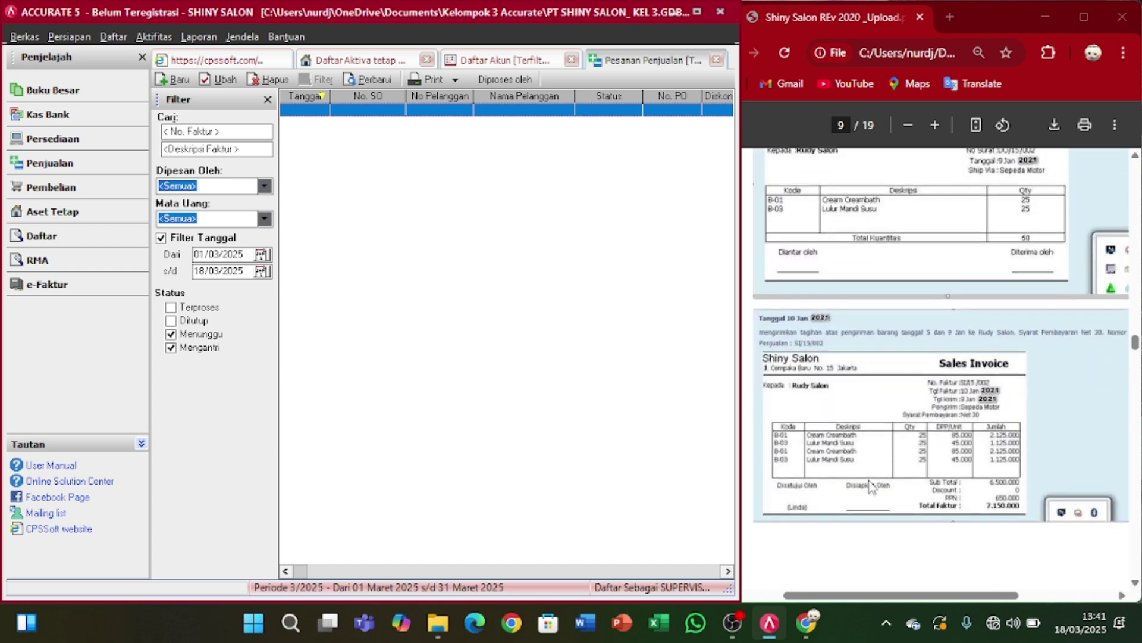
scroll(869, 480, "down", 1)
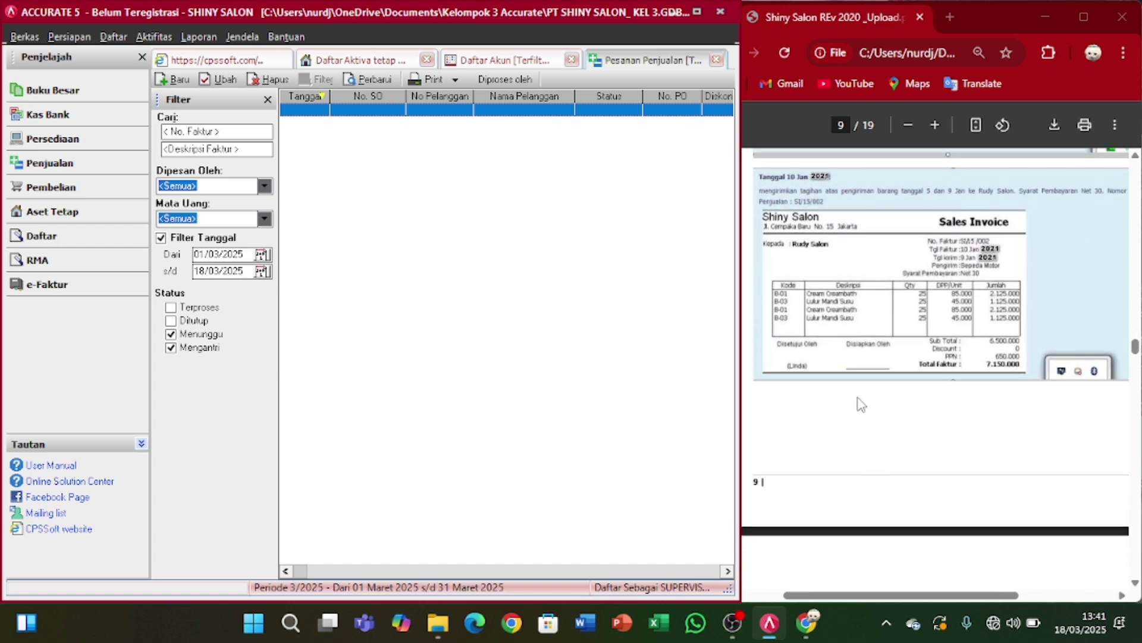
scroll(861, 405, "up", 1, "ctrl")
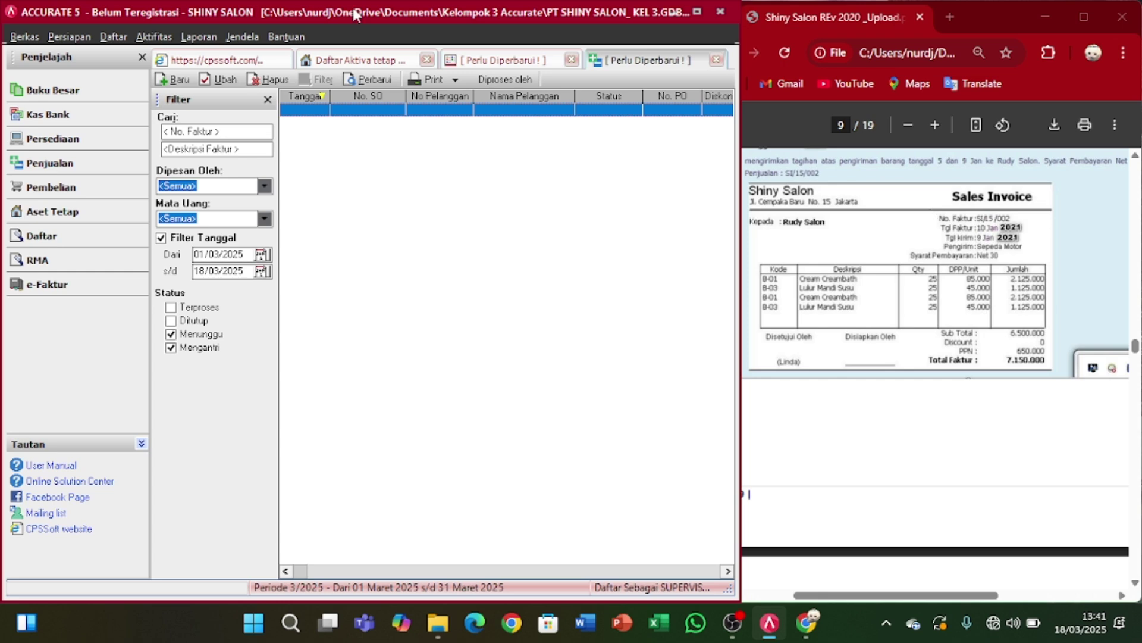
left_click(154, 37)
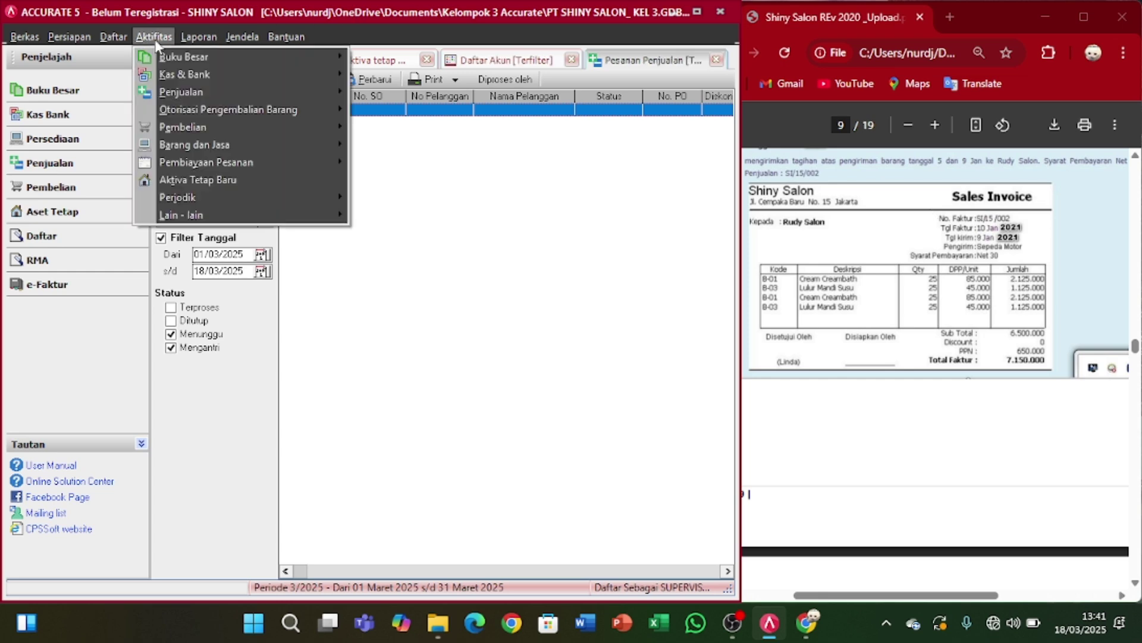
mouse_move(193, 90)
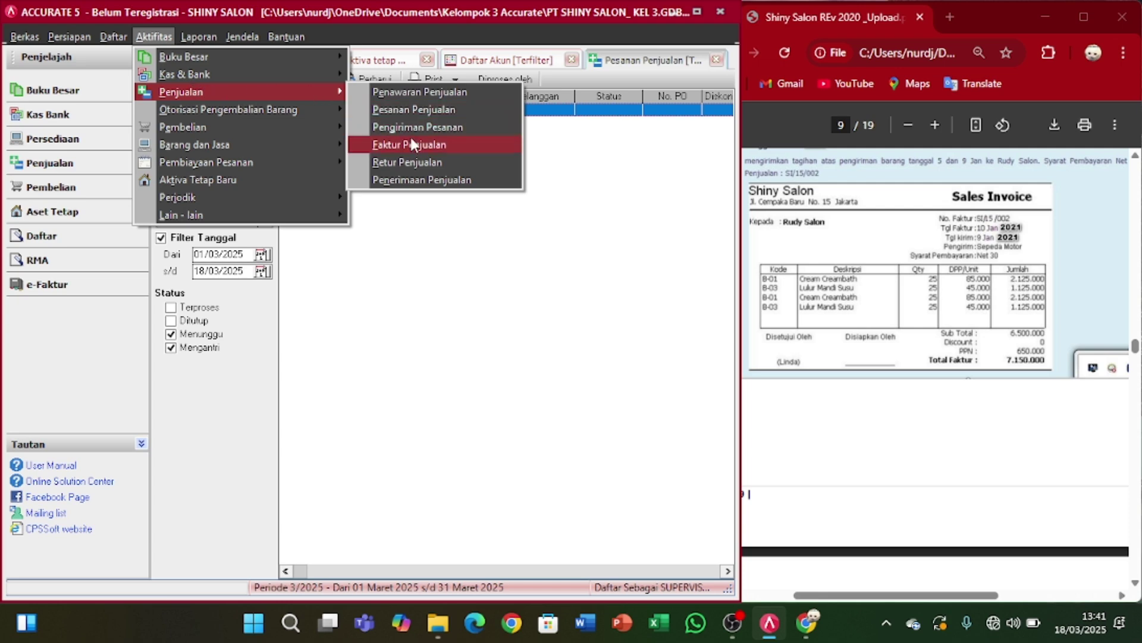
left_click(423, 146)
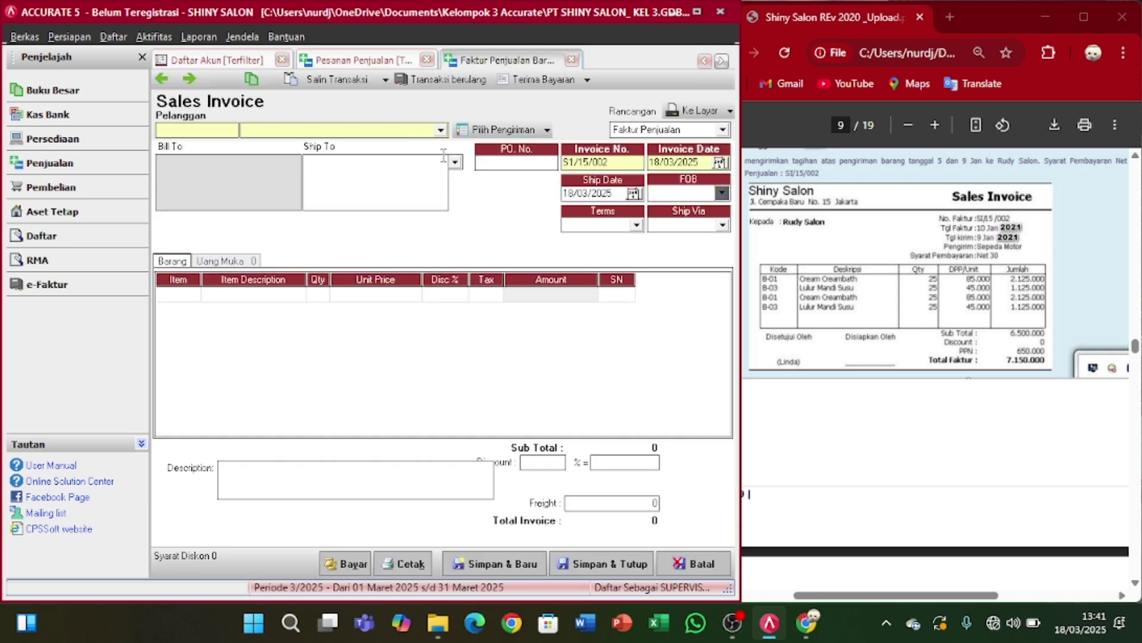
left_click(441, 130)
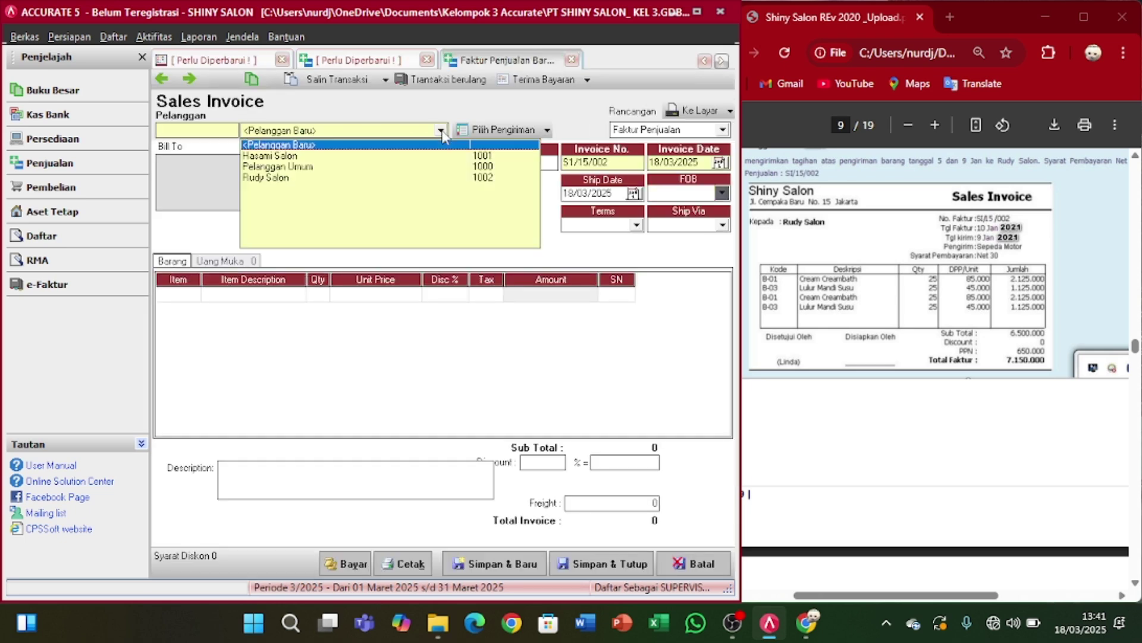
left_click(395, 178)
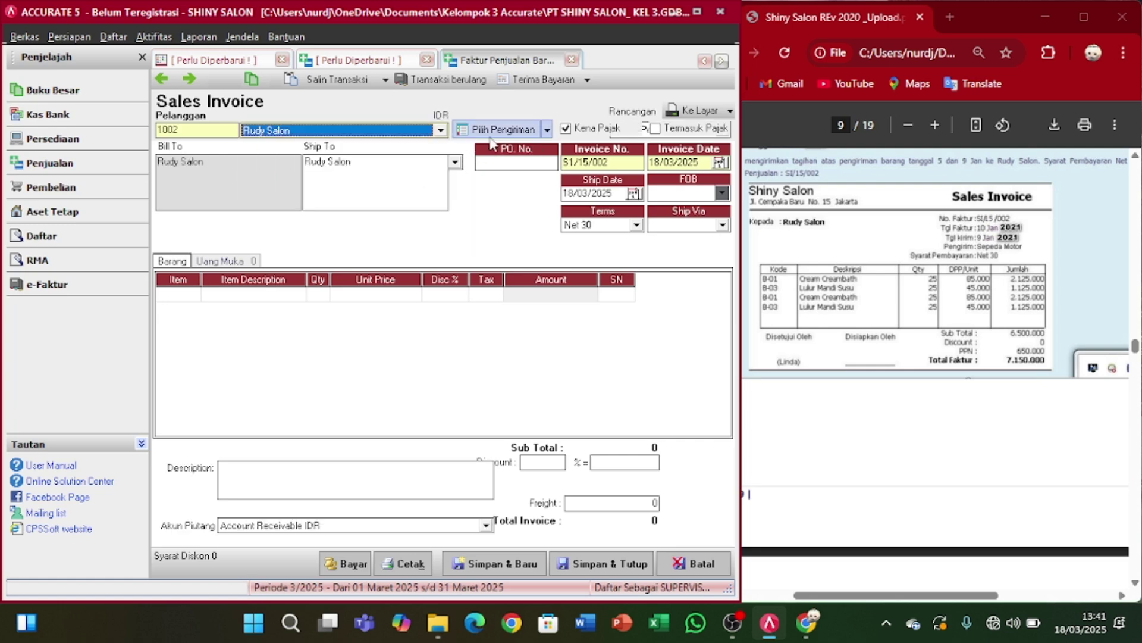
- Load the items from Rudy Salon's delivery orders dated 05/01/2021 and 09/01/2021 into the sales invoice
left_click(513, 132)
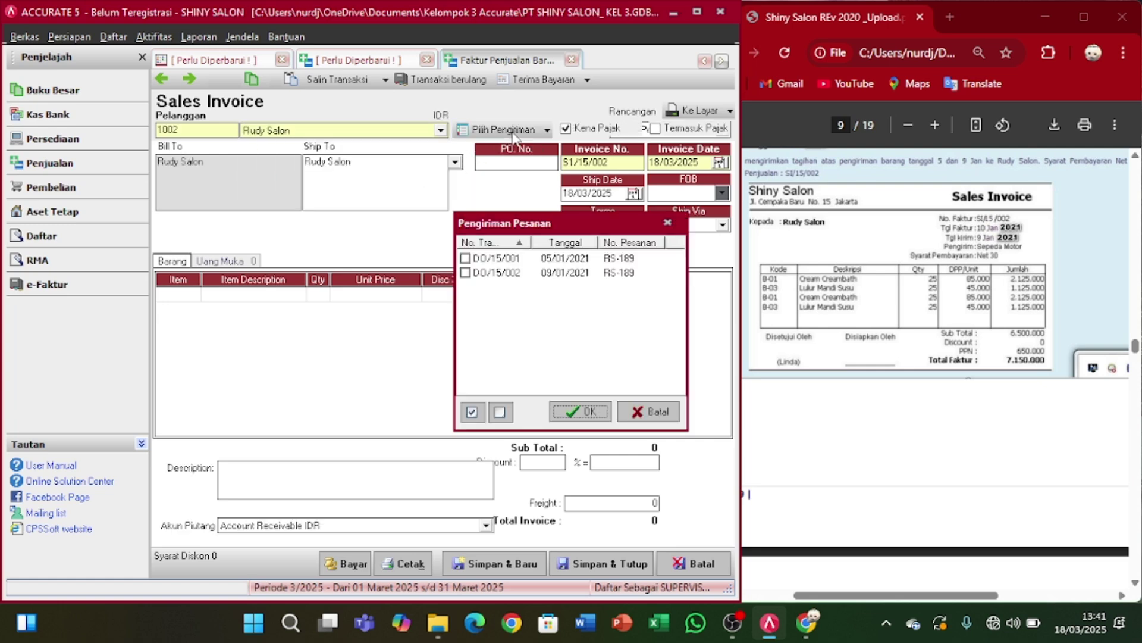
left_click(467, 260)
left_click(465, 272)
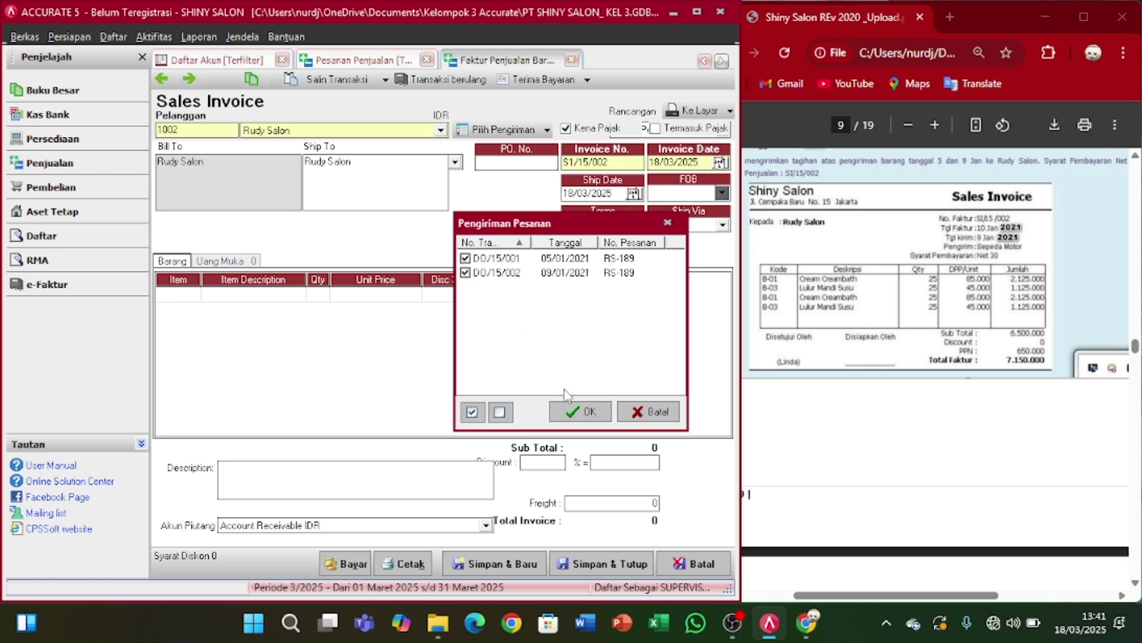
left_click(580, 411)
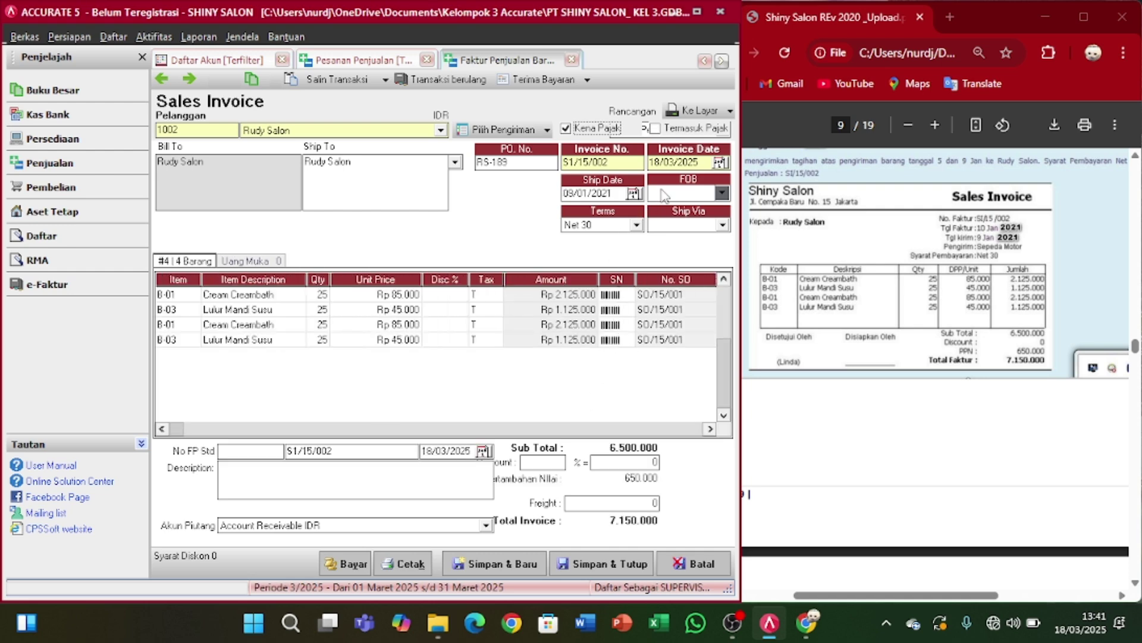
- Set the Rudy Salon invoice date to 10/01/2021, and save and close the sales invoice
left_click(703, 162)
left_click_drag(703, 161, 648, 162)
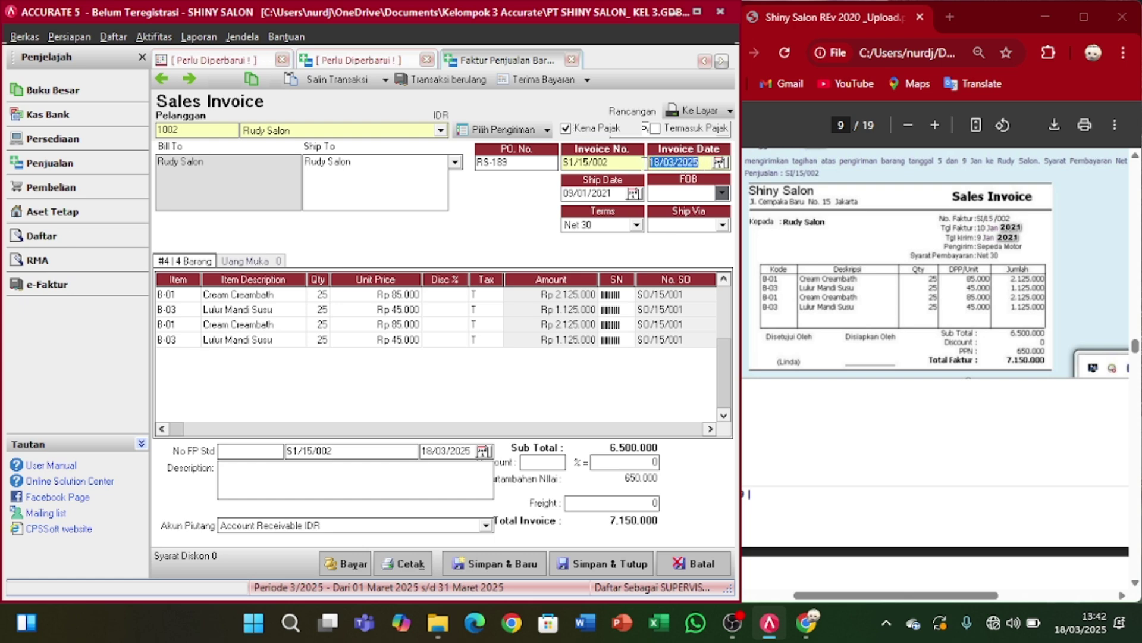
type("10/01/202")
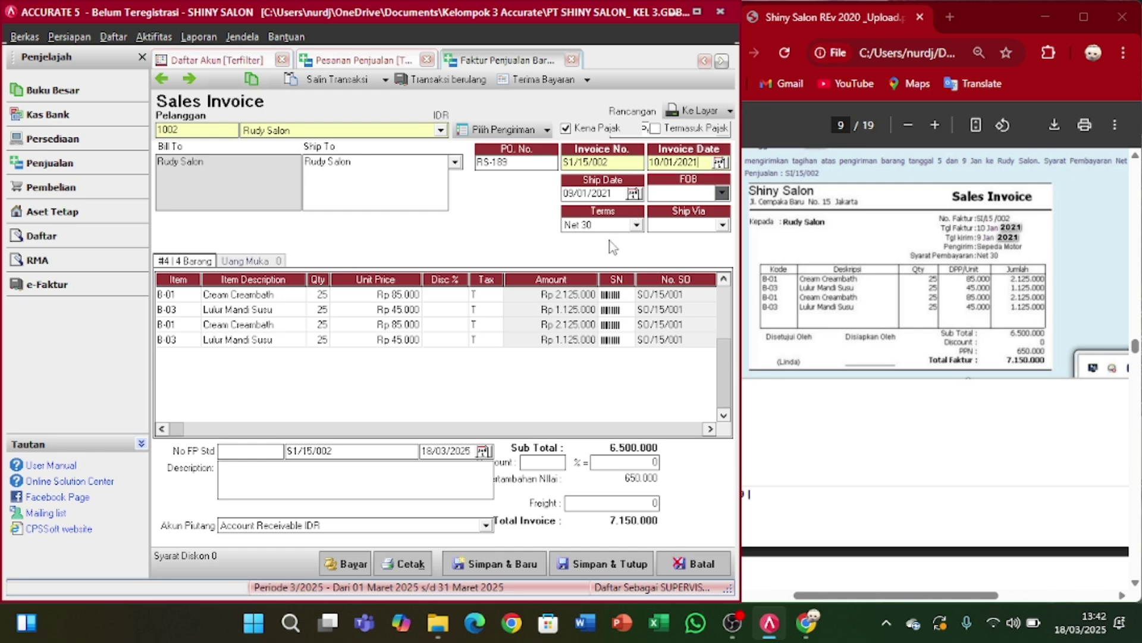
left_click(632, 562)
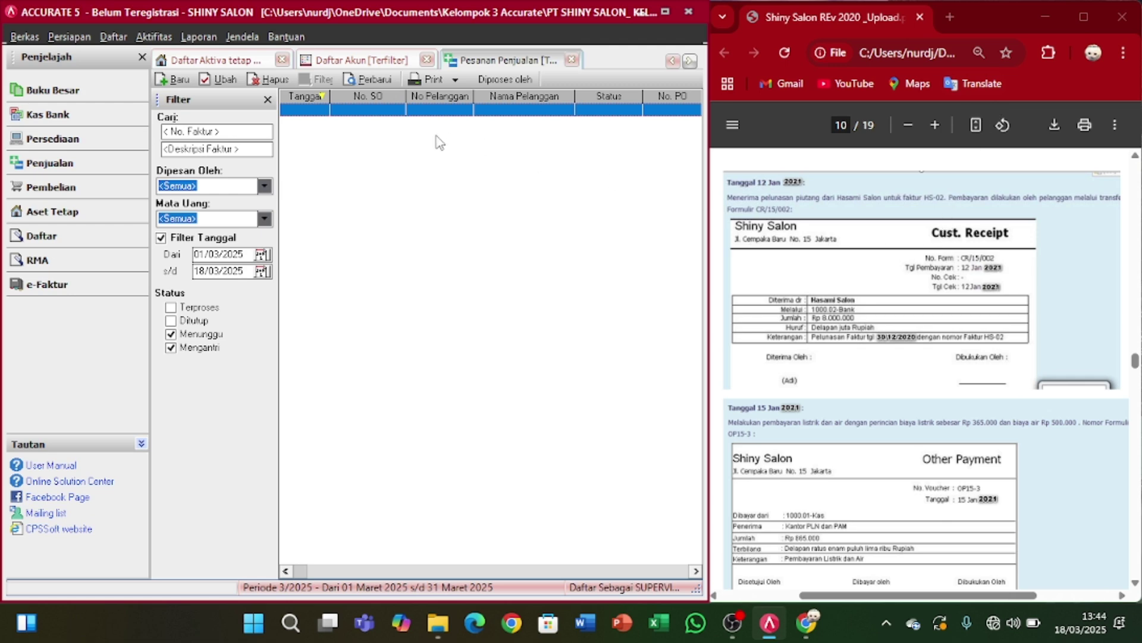
- Start a new customer receipt for Hasami Salon, following the 12 January receipt in the PDF
left_click(162, 37)
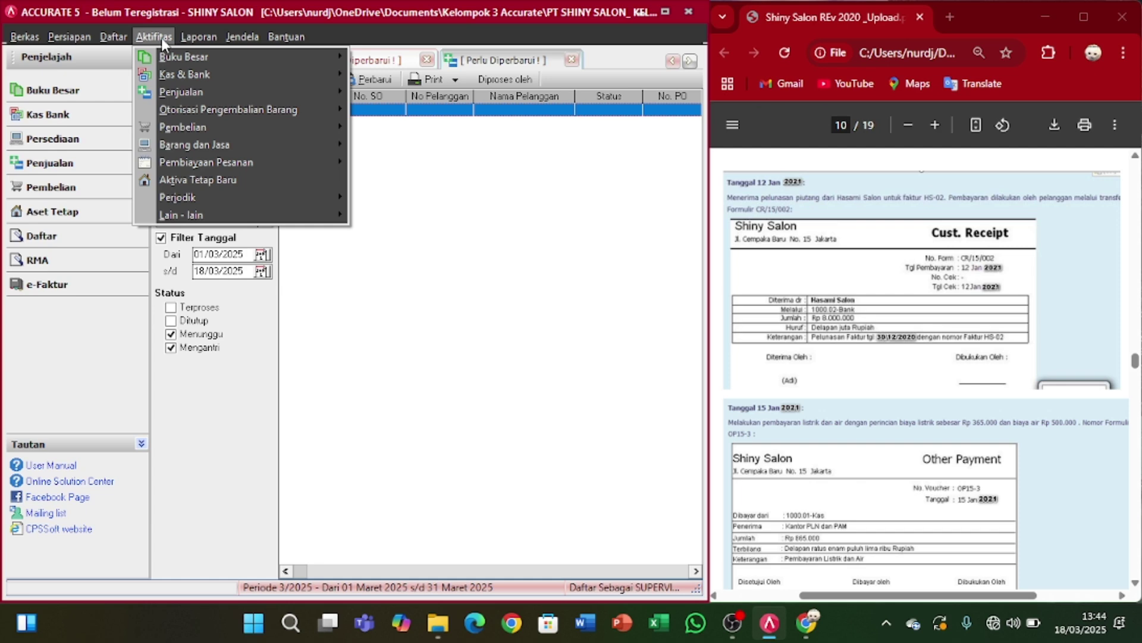
mouse_move(254, 90)
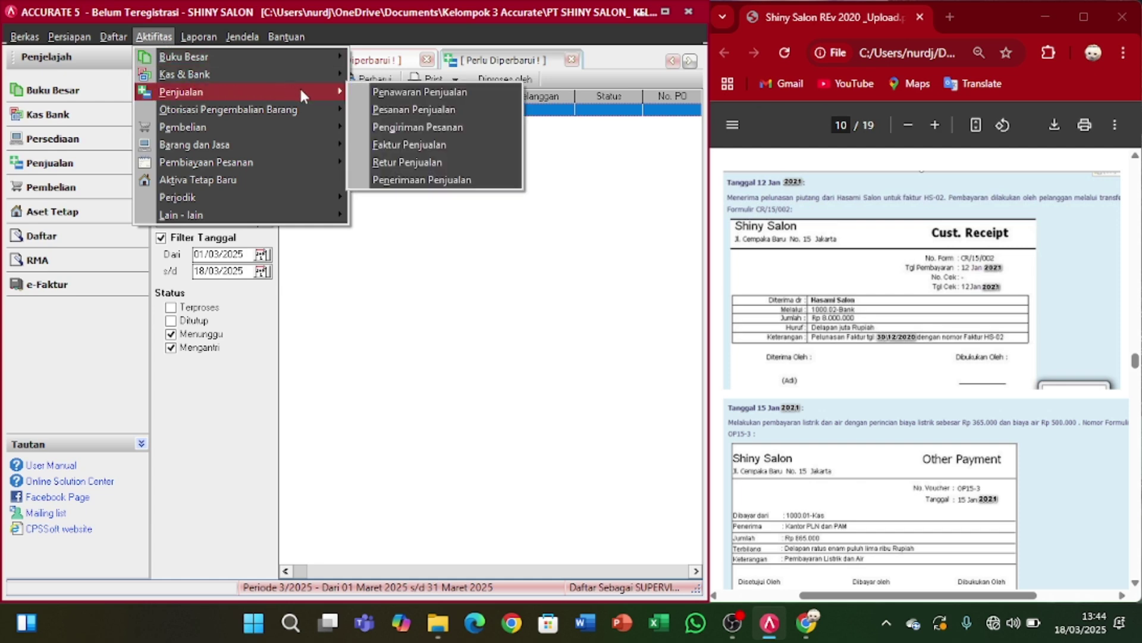
left_click(407, 181)
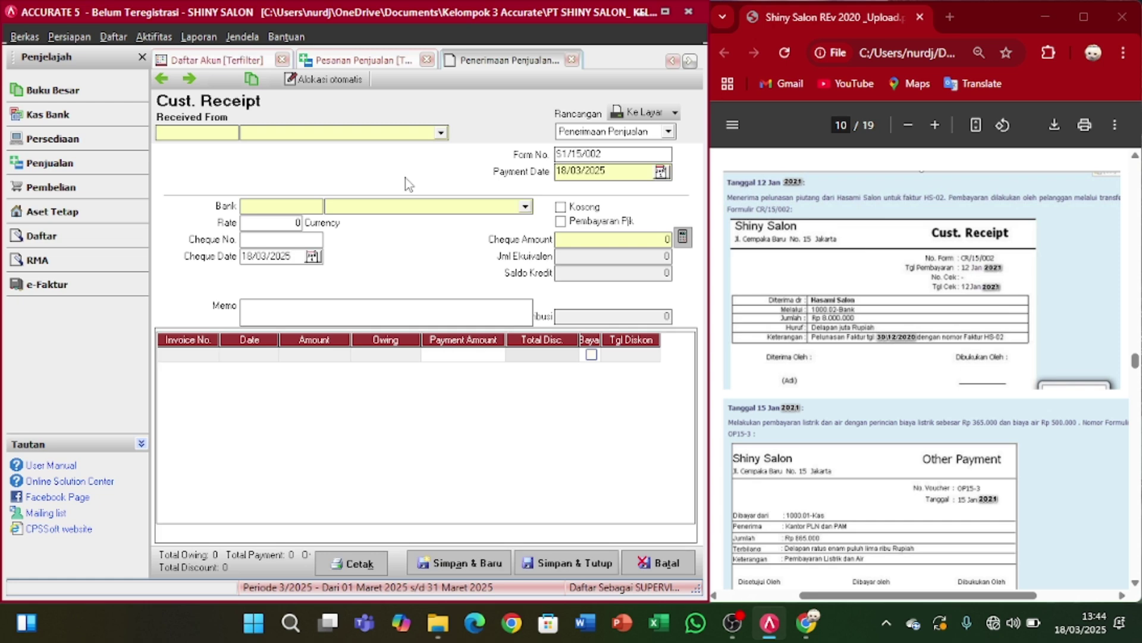
left_click(440, 133)
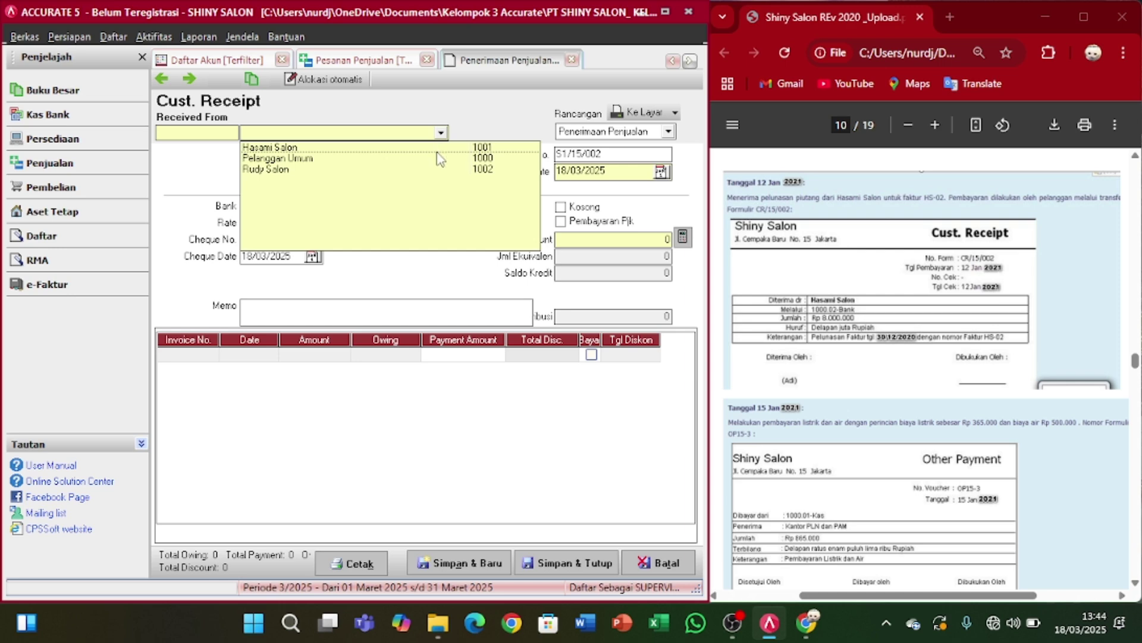
left_click(437, 147)
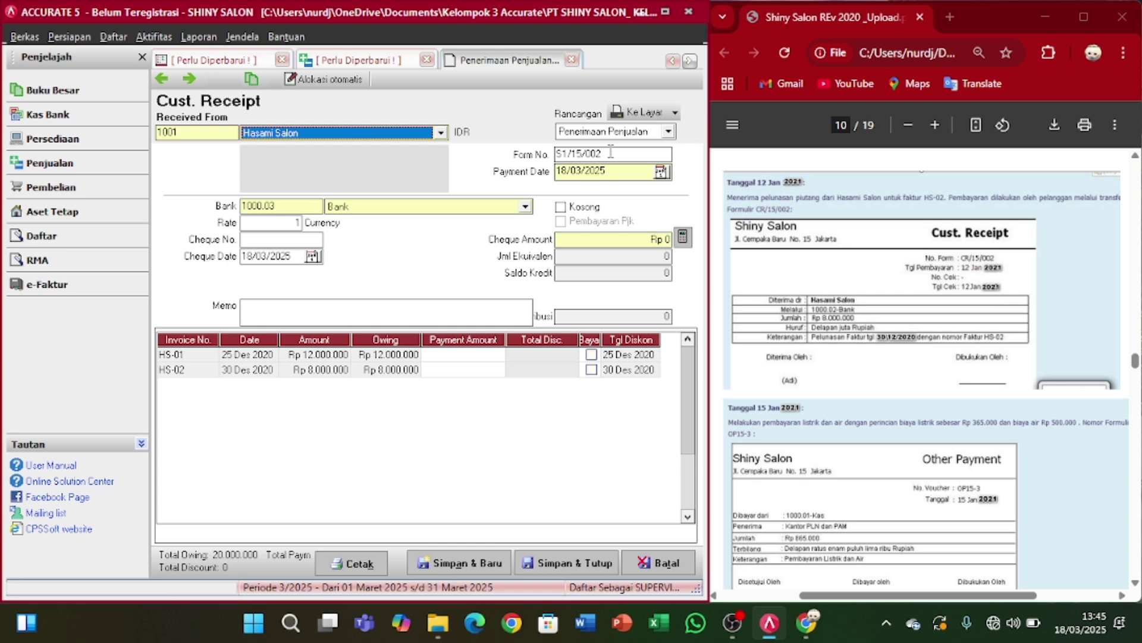
- Set the Hasami Salon receipt's form number to CR/15/002
left_click_drag(610, 152, 560, 153)
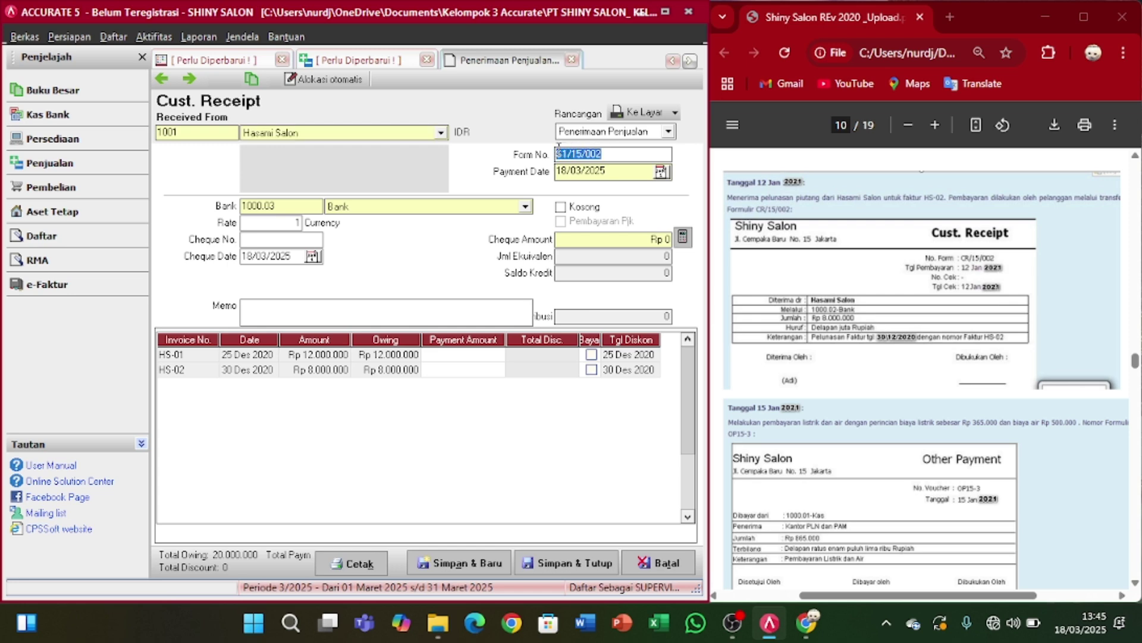
key("BackSpace")
type("CR/15/002")
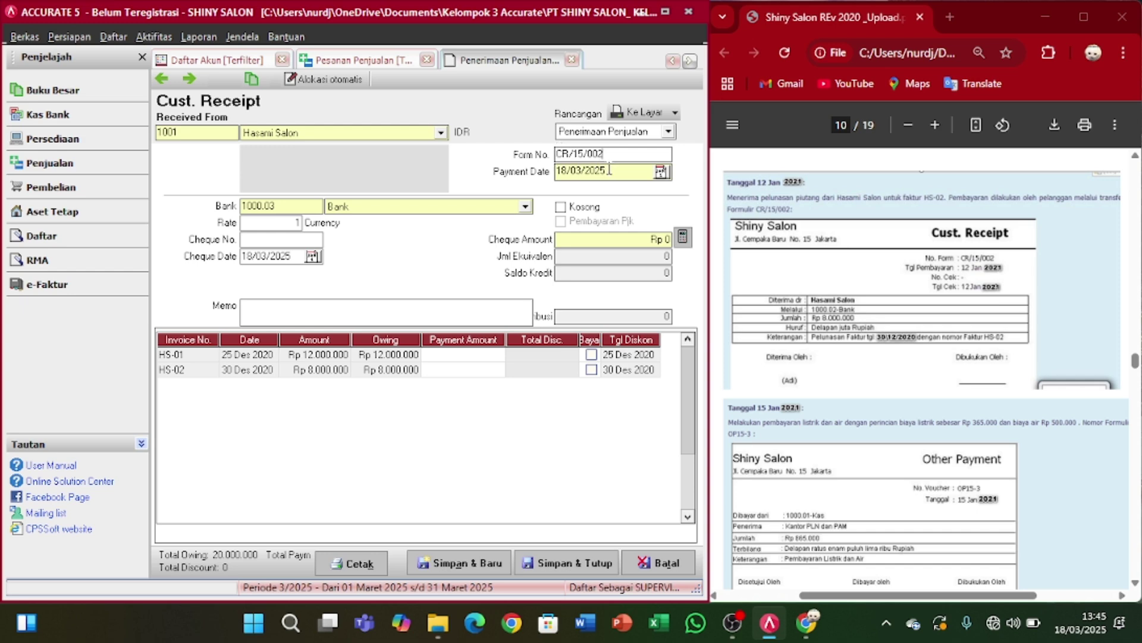
- Set both the payment date and the cheque date of the Hasami Salon receipt to 12/01/2021
left_click_drag(609, 172, 552, 174)
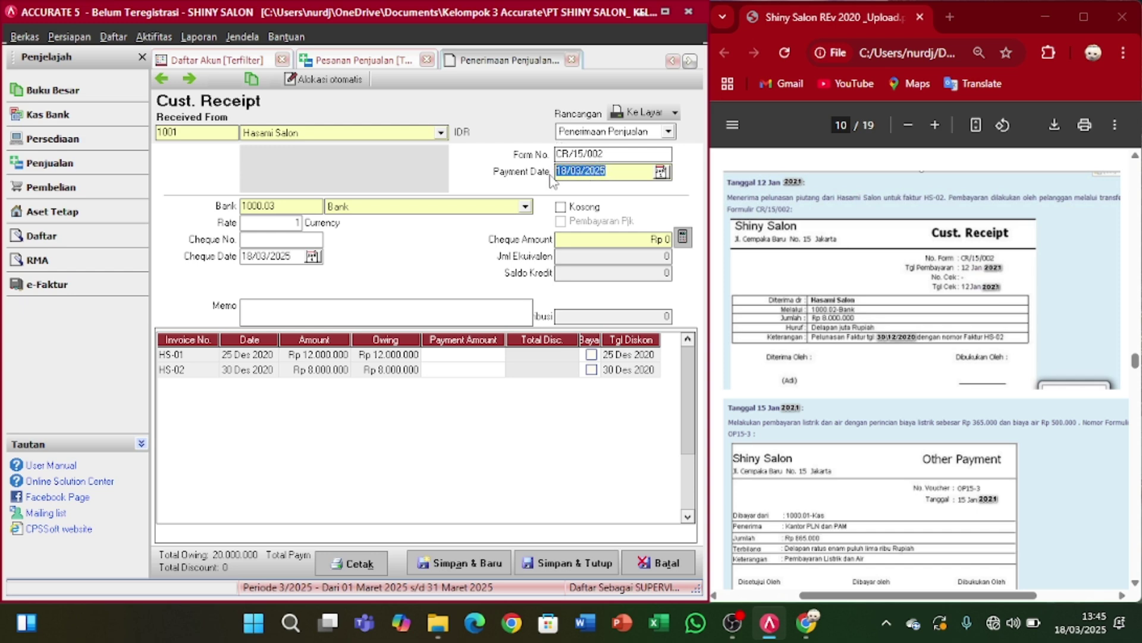
key("BackSpace")
type("1202")
type("2021")
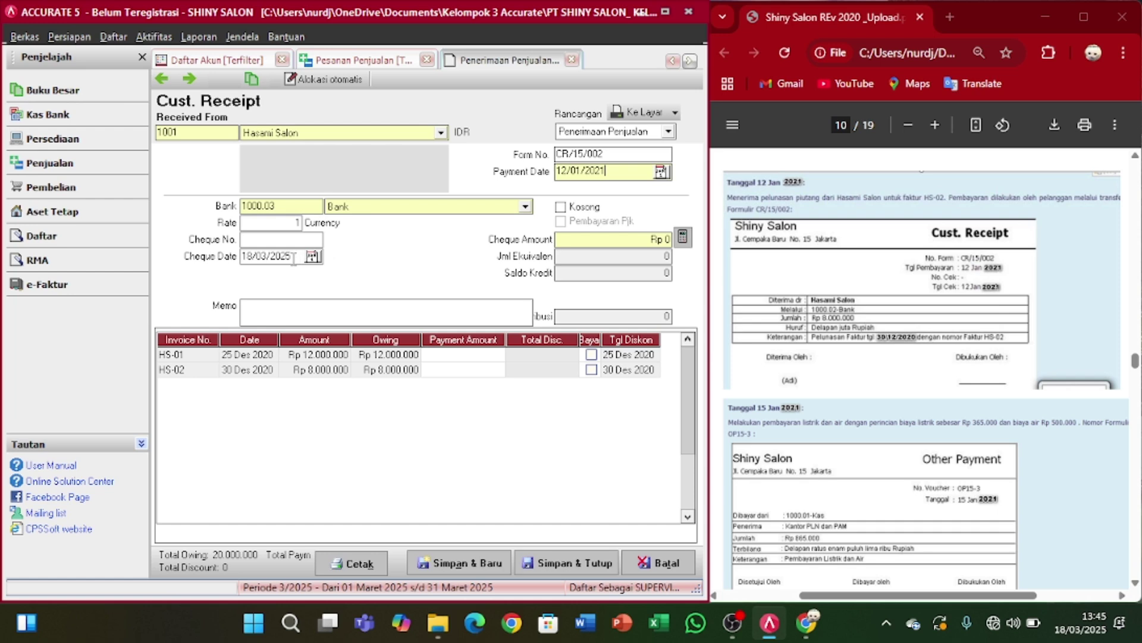
left_click_drag(294, 259, 233, 264)
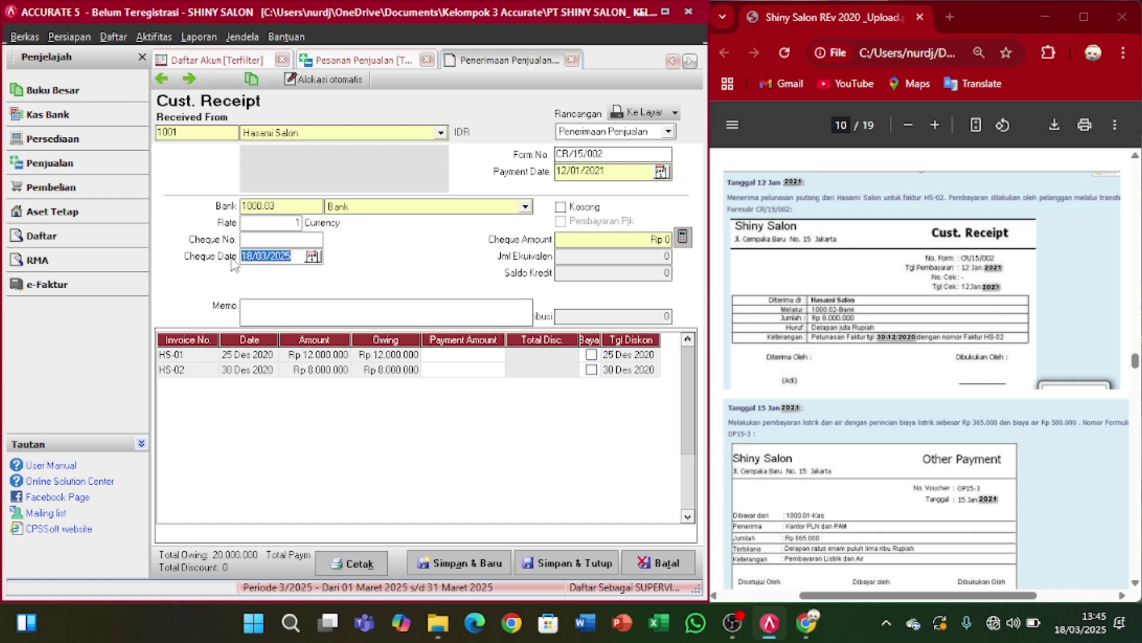
key("BackSpace")
type("12/01/2021")
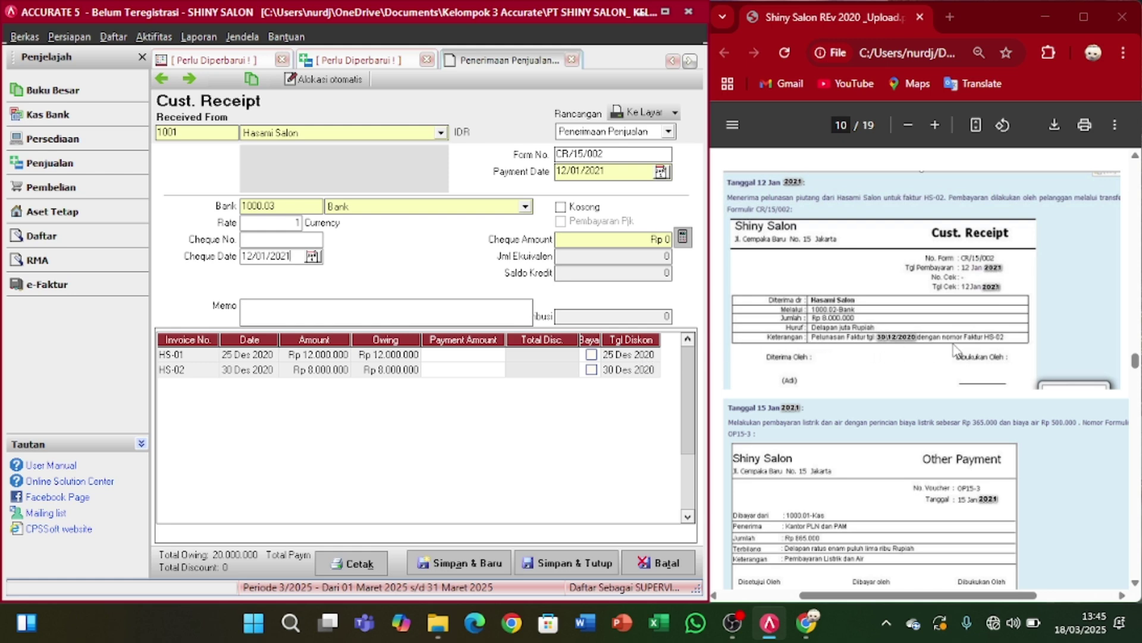
- Mark invoice HS-02 for full payment with a calculated cheque amount of Rp 8.000.000, and save and close the receipt
left_click(591, 370)
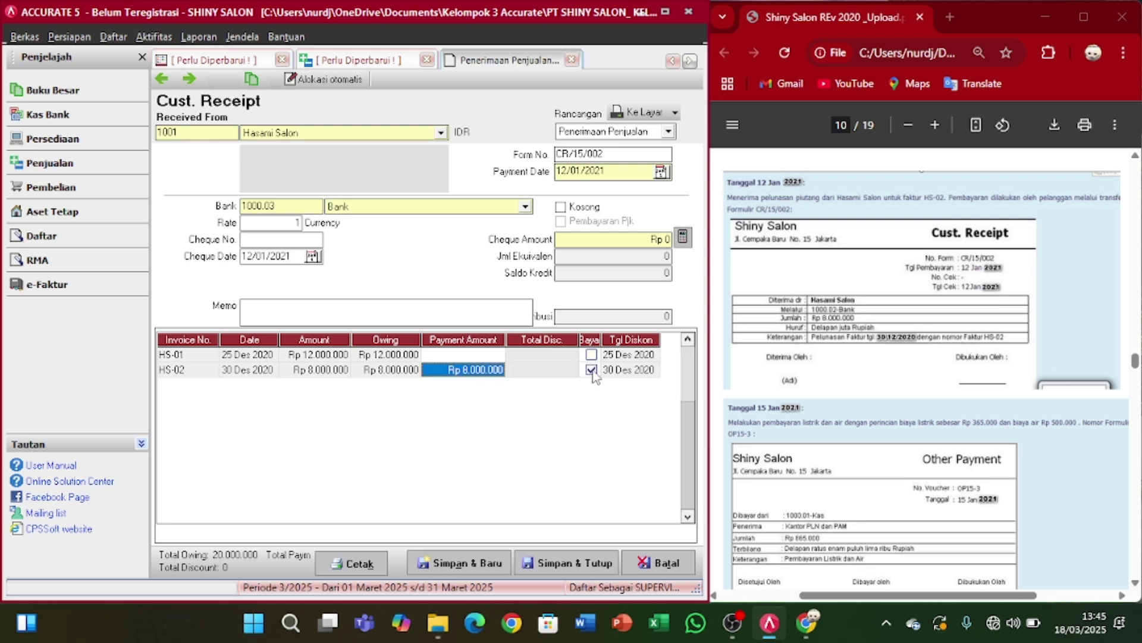
left_click(571, 564)
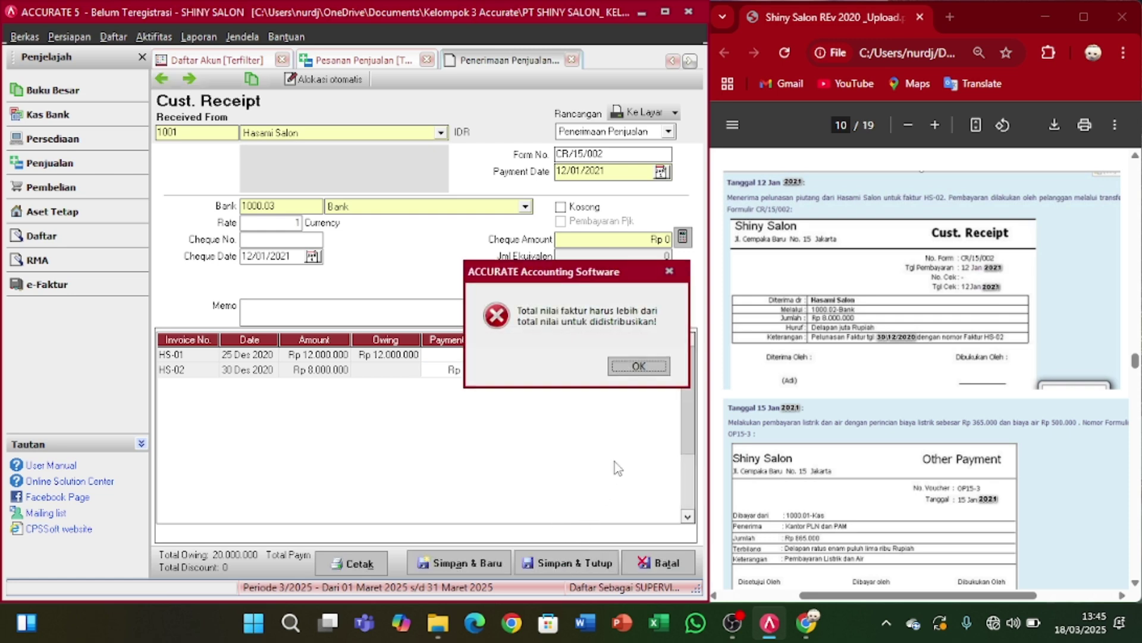
left_click(637, 364)
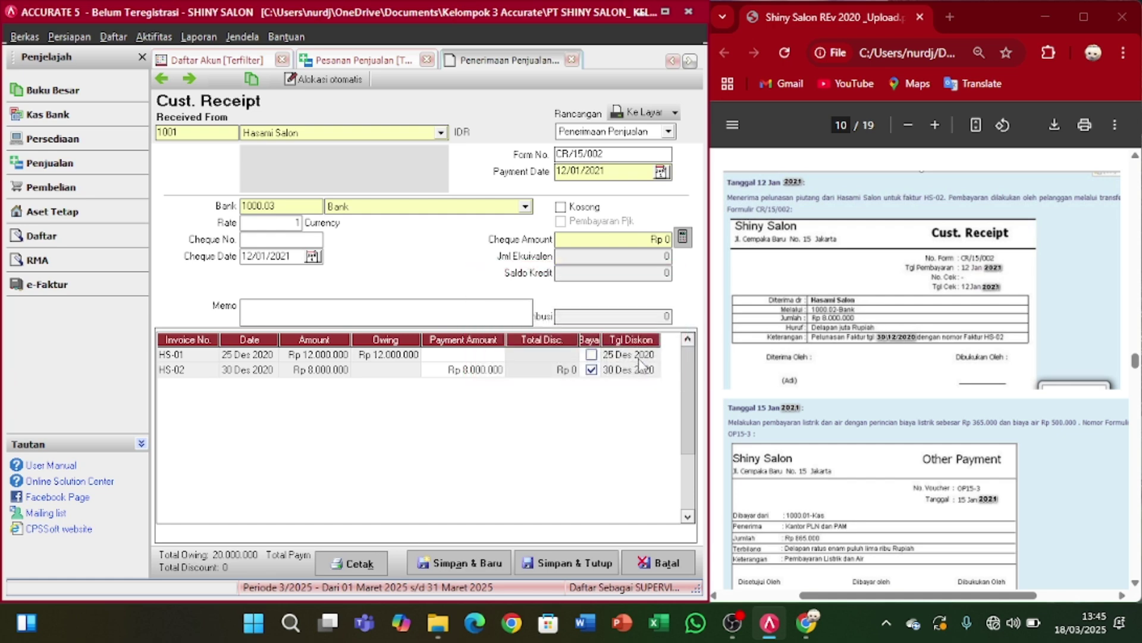
left_click(683, 237)
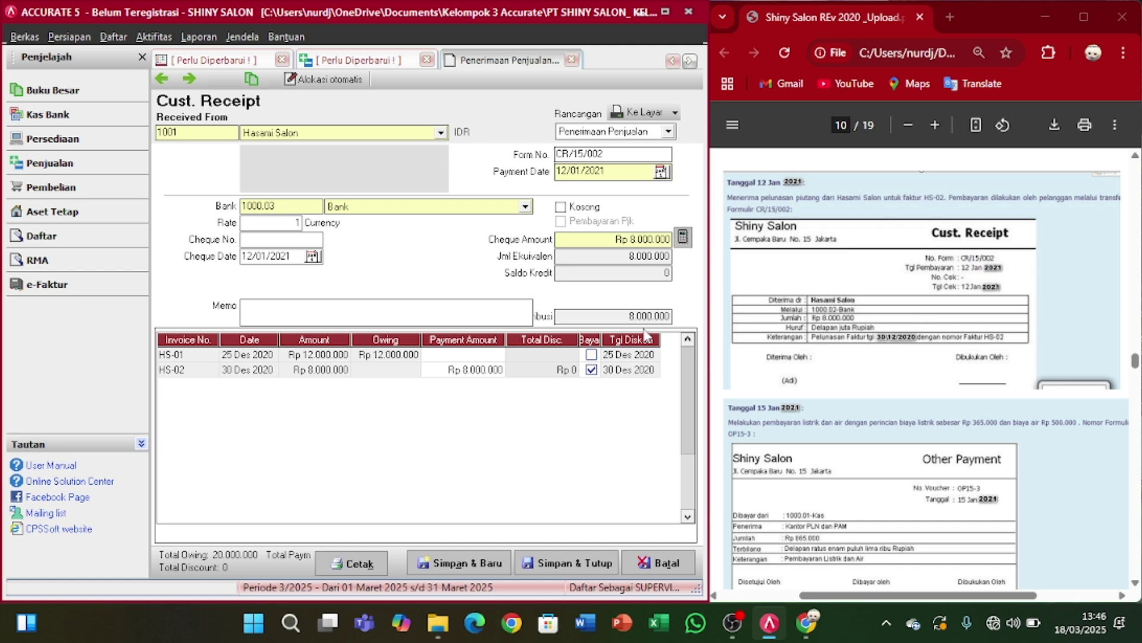
left_click(573, 562)
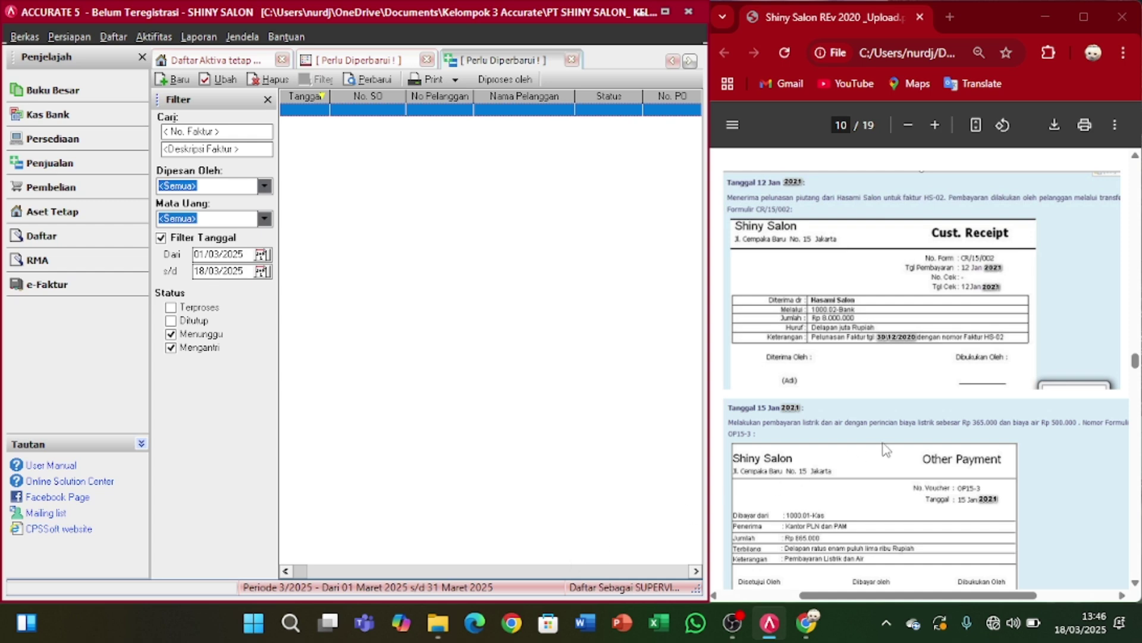
- Start a new Other Payment paid from the Kas account, following the 15 January electricity and water transaction in the PDF
scroll(884, 434, "down", 3)
scroll(883, 432, "down", 1)
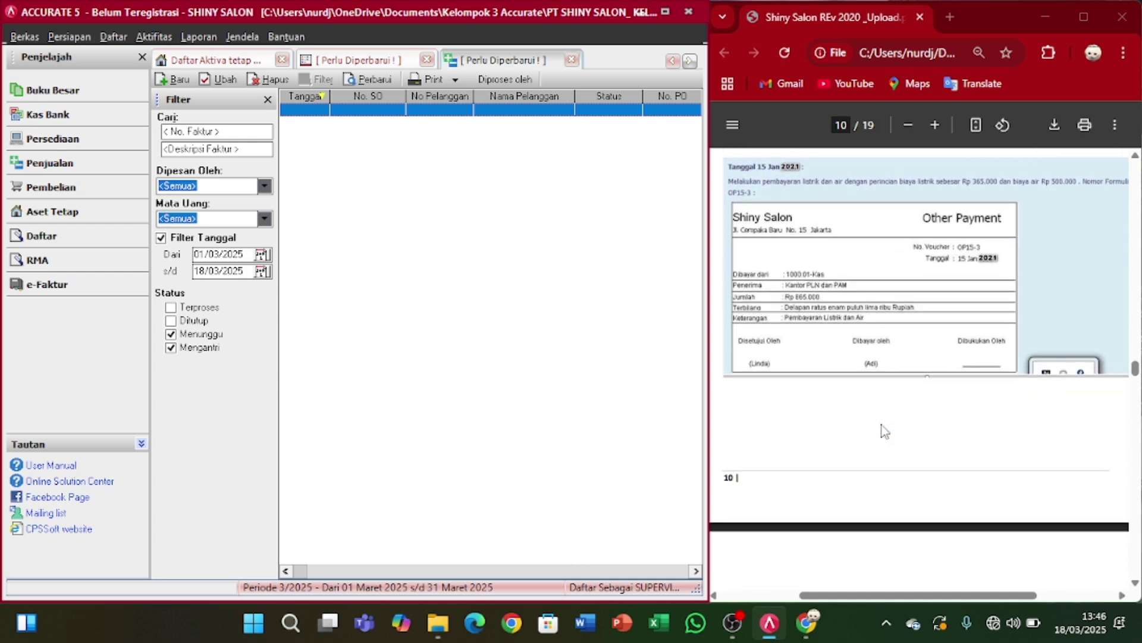
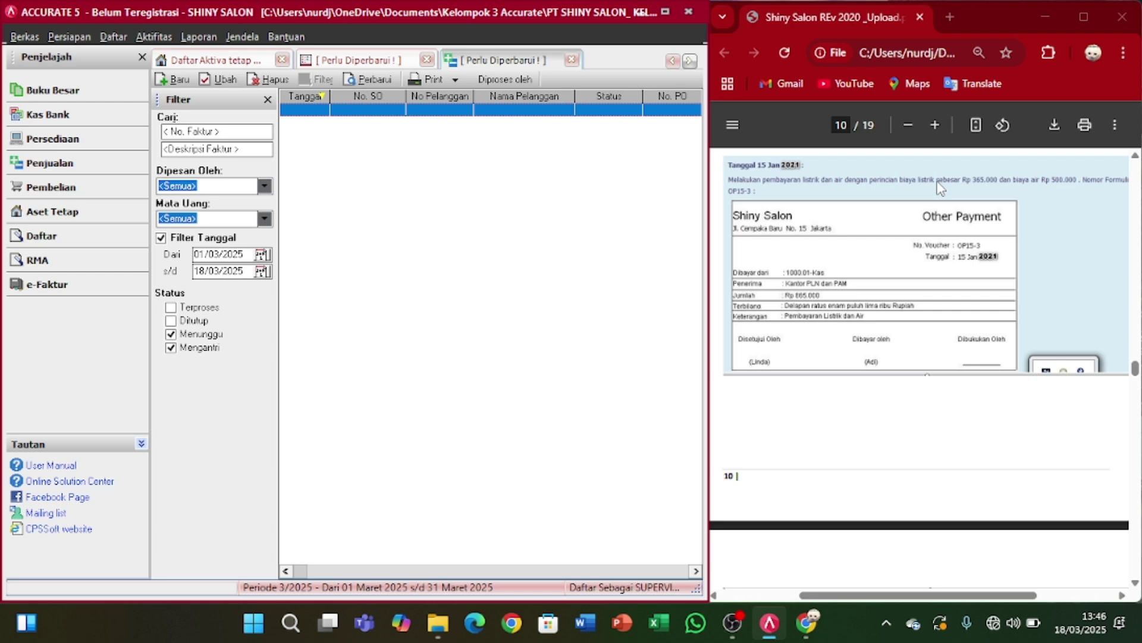
scroll(976, 204, "right", 1)
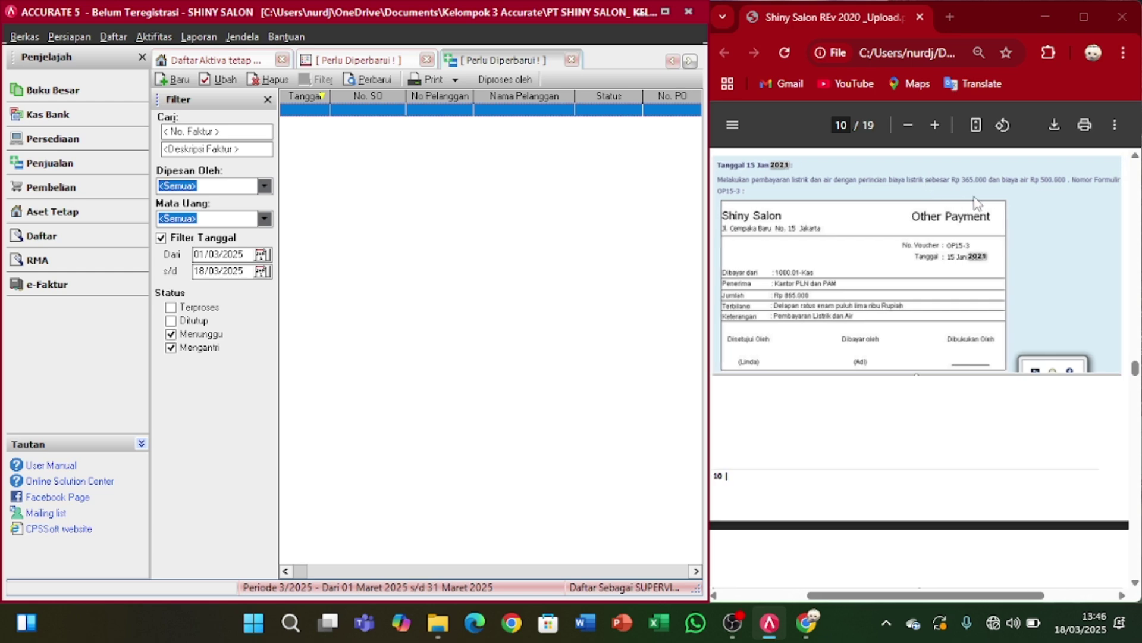
scroll(976, 204, "left", 1)
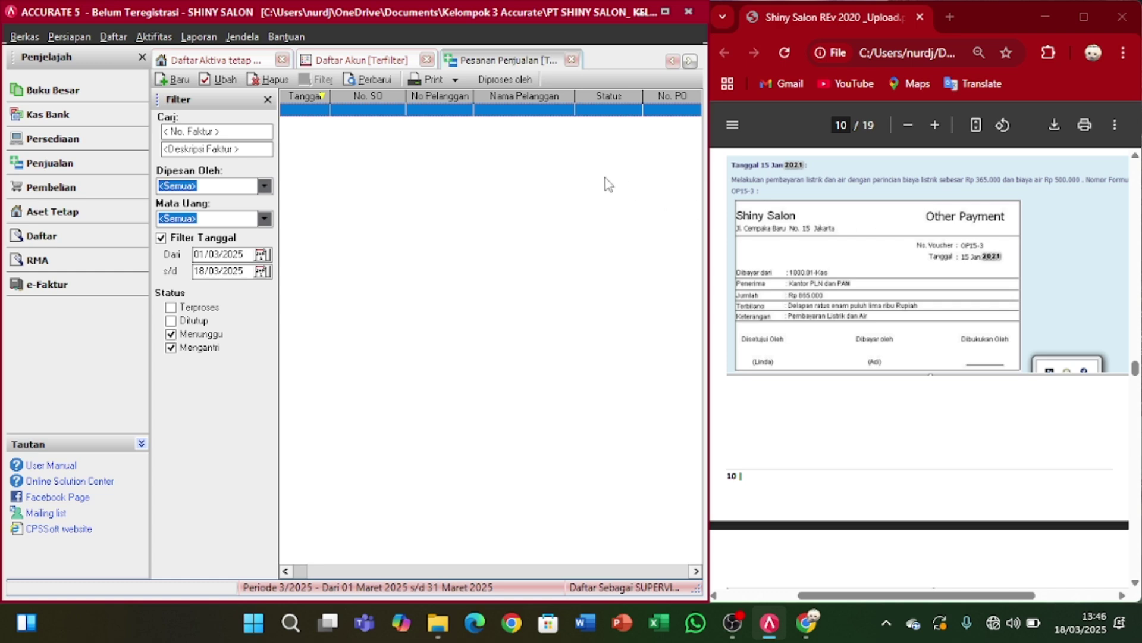
left_click(156, 39)
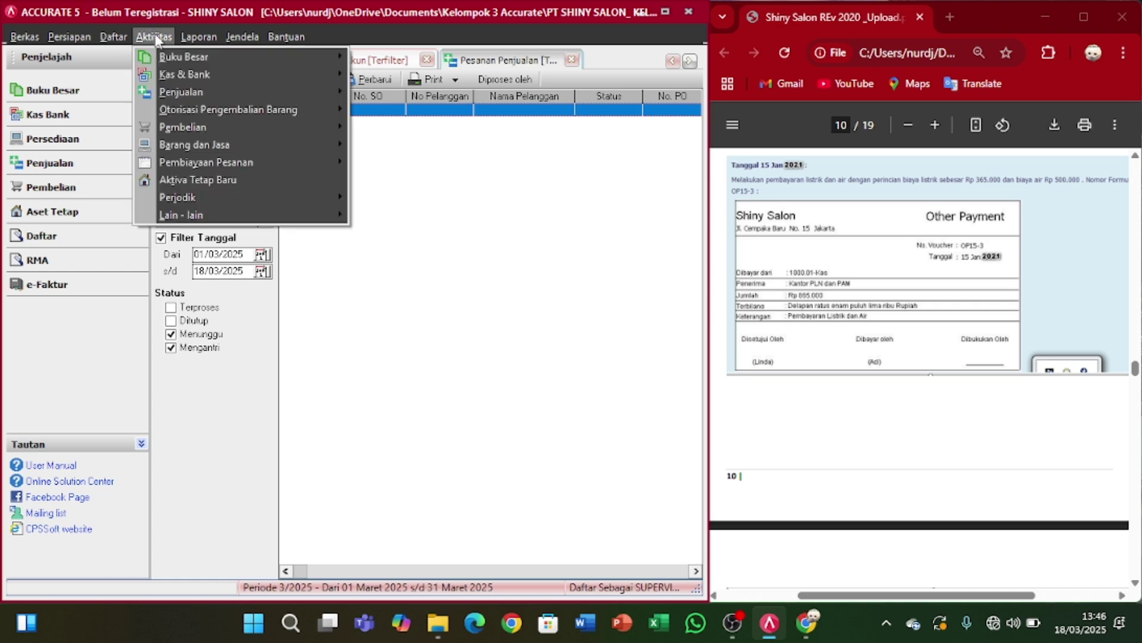
mouse_move(215, 69)
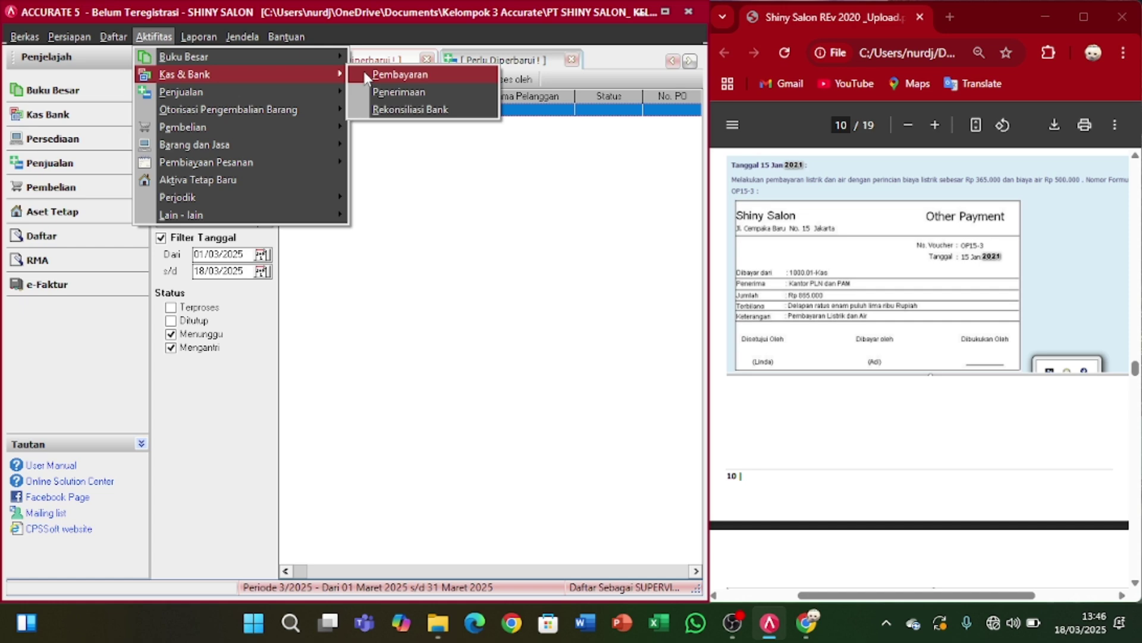
left_click(366, 75)
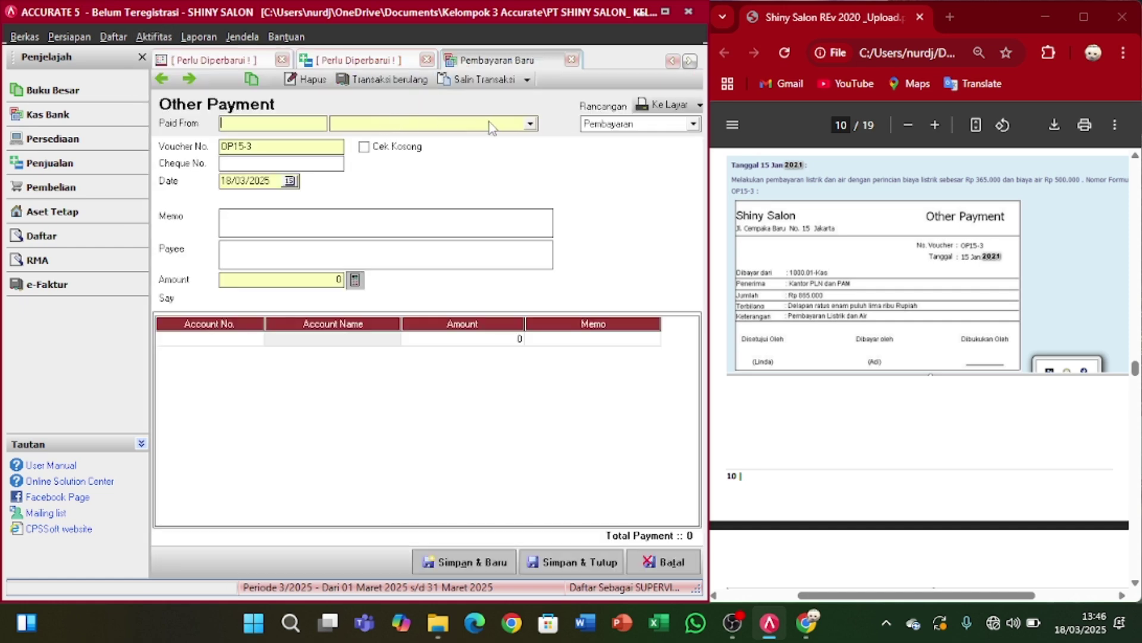
left_click(529, 124)
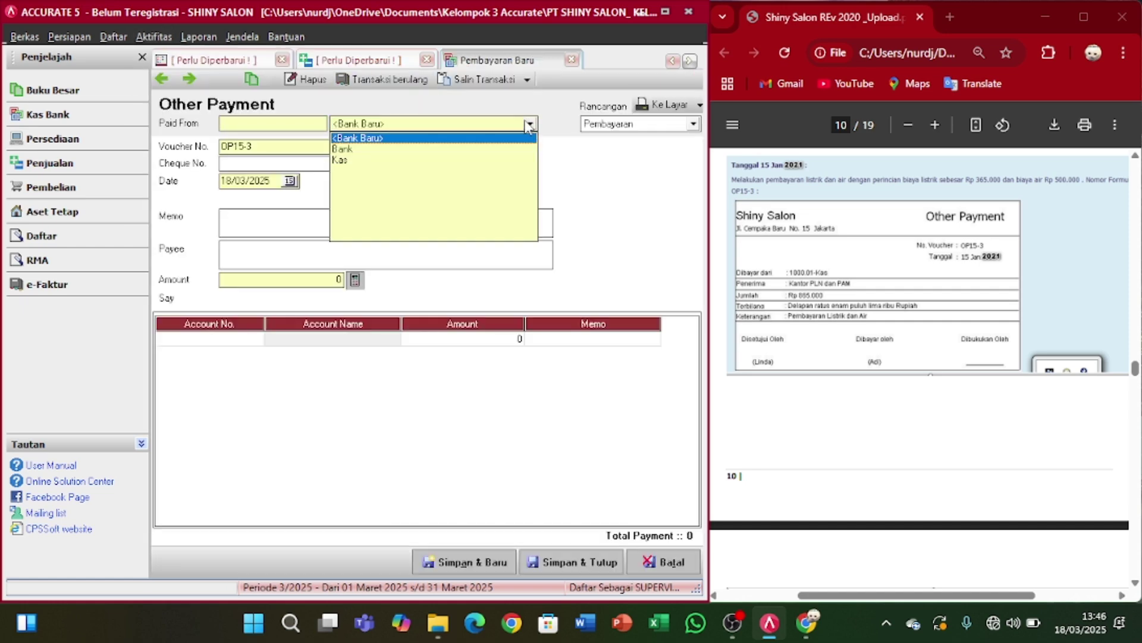
left_click(494, 159)
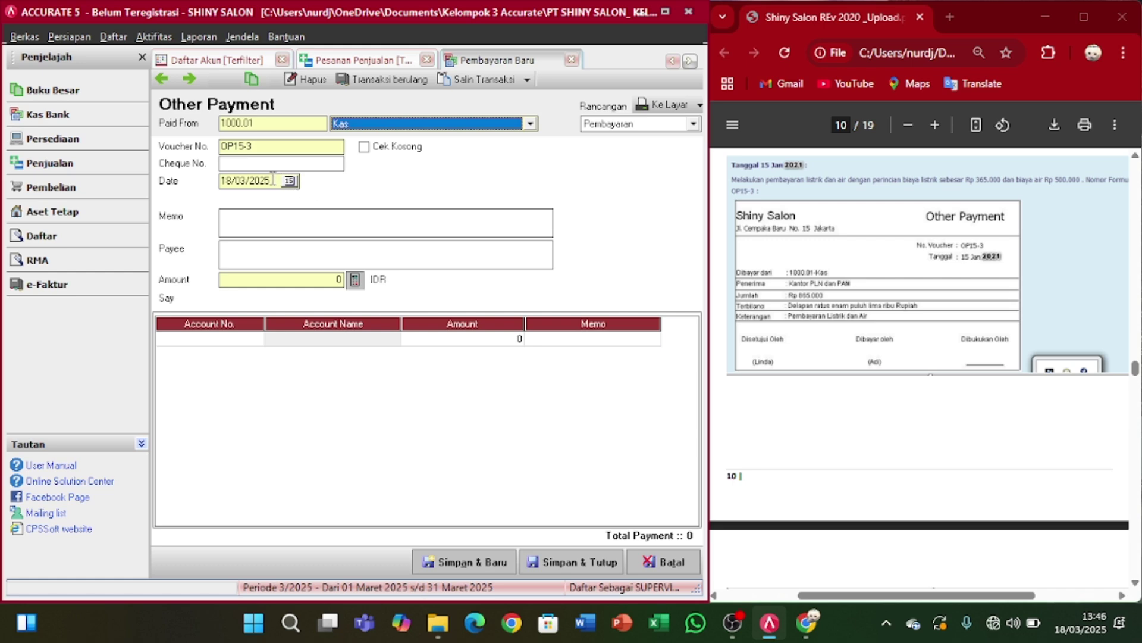
- Set the electricity and water payment's date to 15/01/2021
left_click_drag(274, 179, 212, 180)
type("15/")
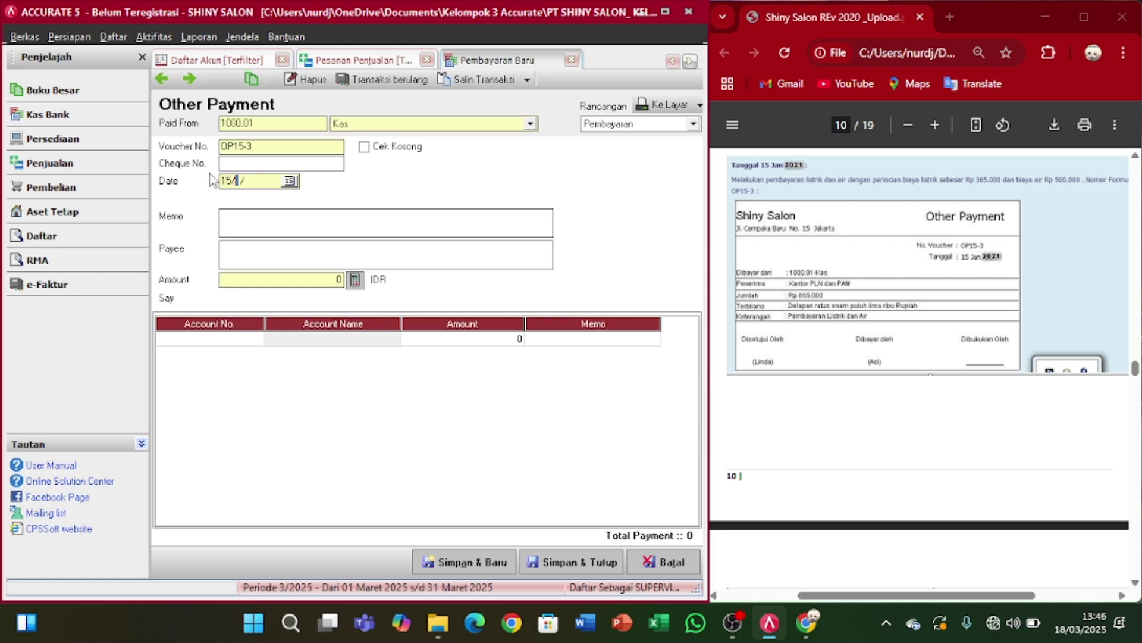
type("01/2021")
- Enter "Pembayaran listrik dan air" as the payment's memo and "Kantor PLN dan Pam" as its payee
left_click(307, 216)
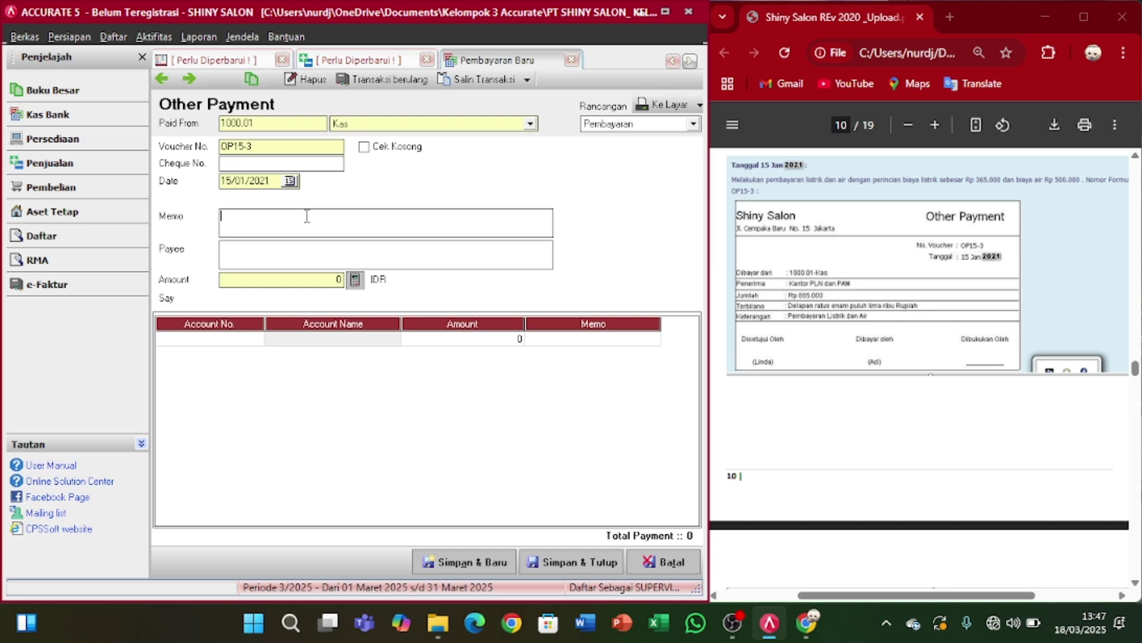
type("Pembayaran listrik dan ai")
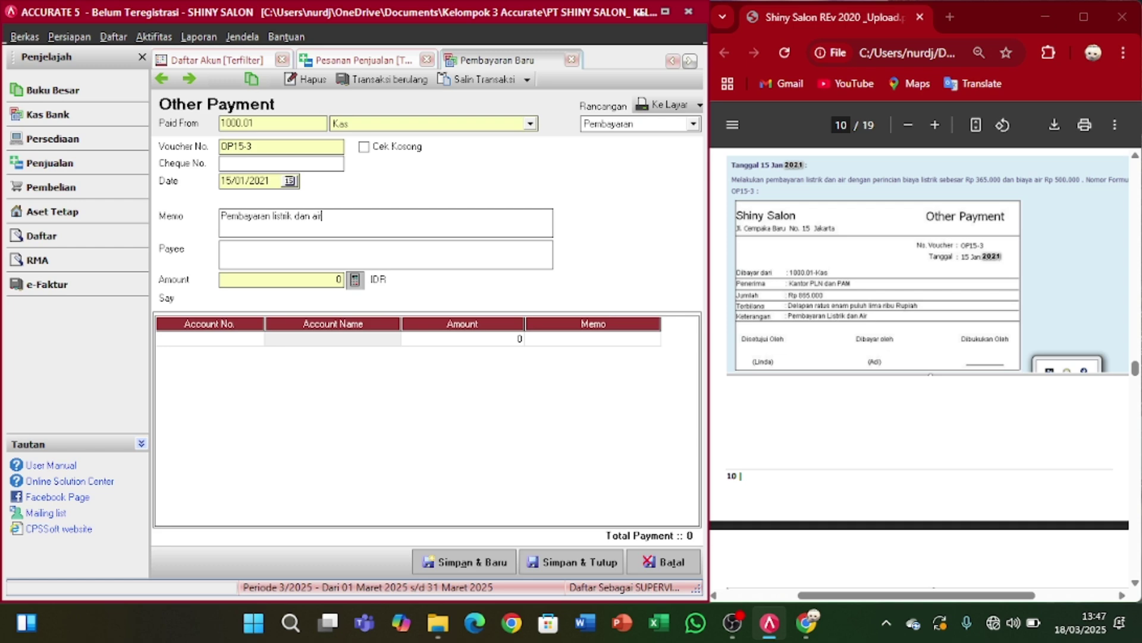
type("r")
left_click(327, 244)
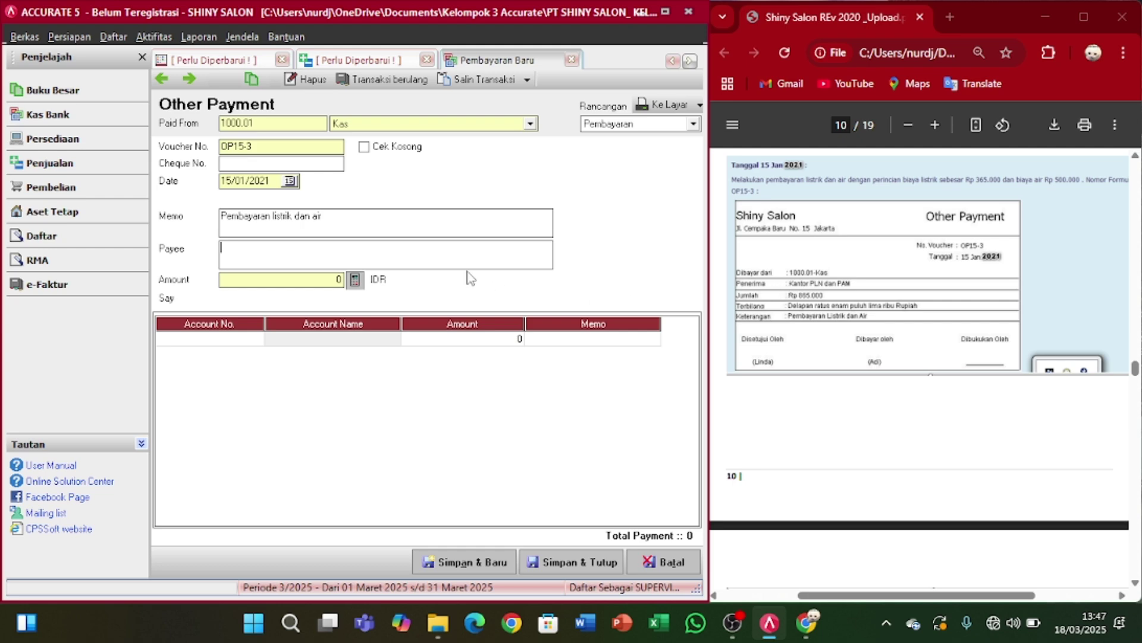
type("Kantor PLN dan Pam")
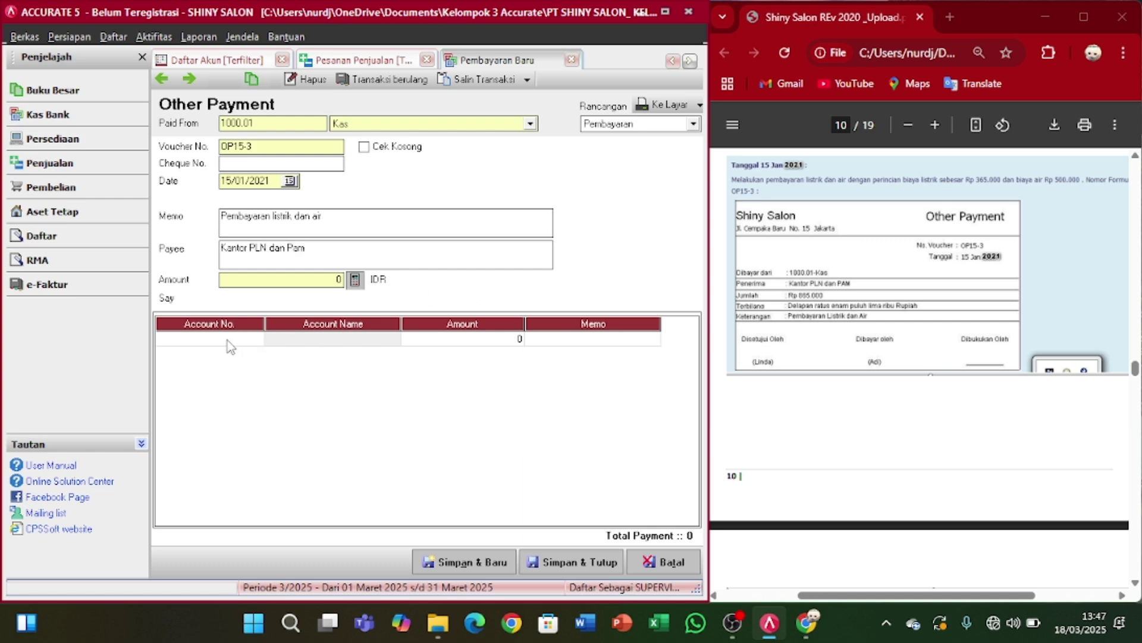
- Assign account 6203.01 Biaya Listrik to the first line of the payment
left_click(253, 338)
left_click(254, 338)
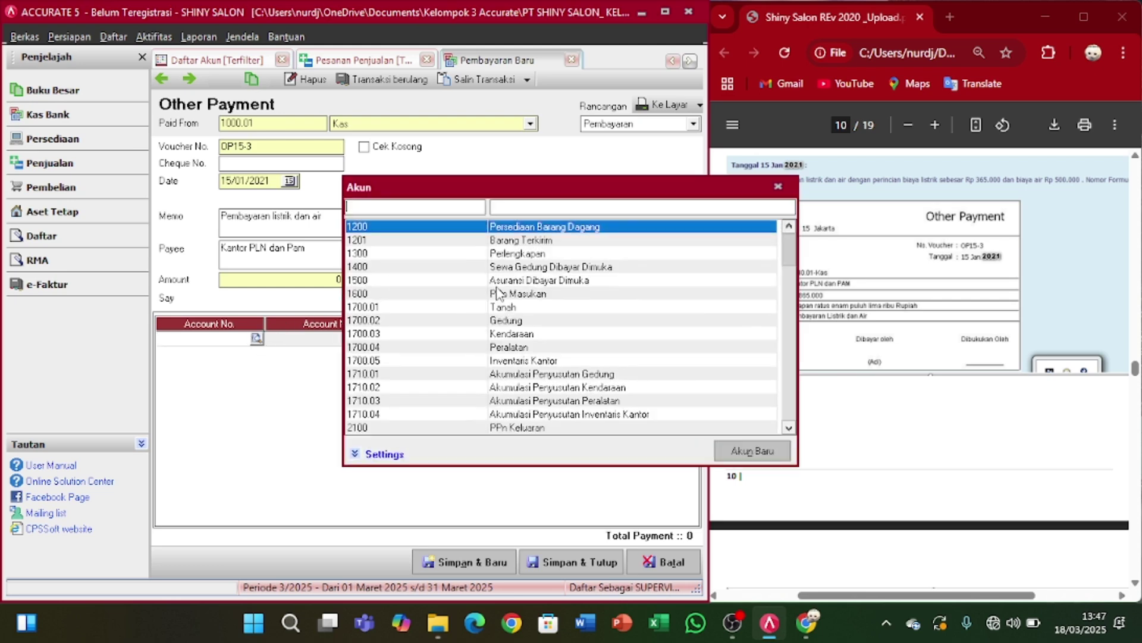
left_click(789, 428)
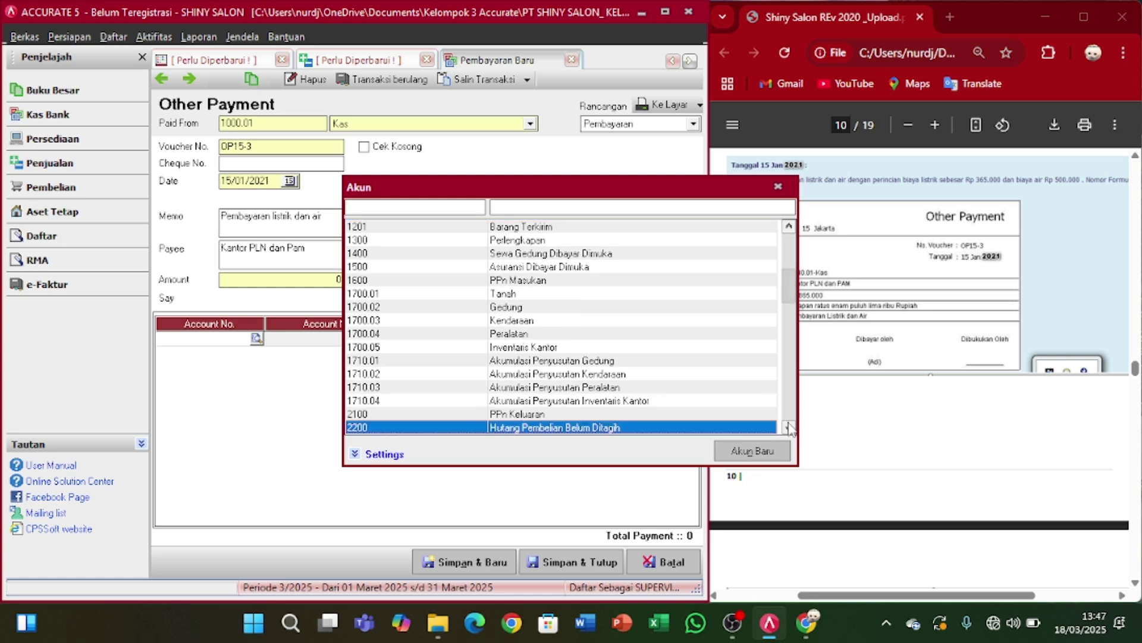
left_click(789, 427)
left_click(789, 428)
left_click(789, 427)
left_click(789, 428)
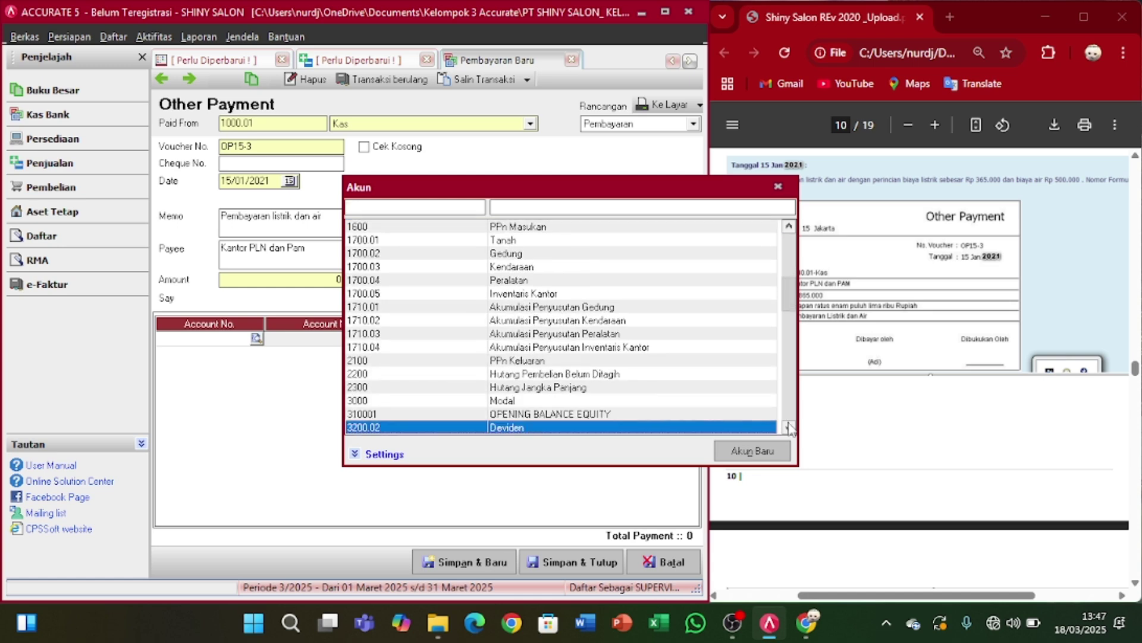
left_click(789, 427)
left_click(789, 427)
left_click(789, 428)
left_click(789, 427)
left_click(789, 427)
left_click(789, 427)
left_click(789, 428)
left_click(789, 427)
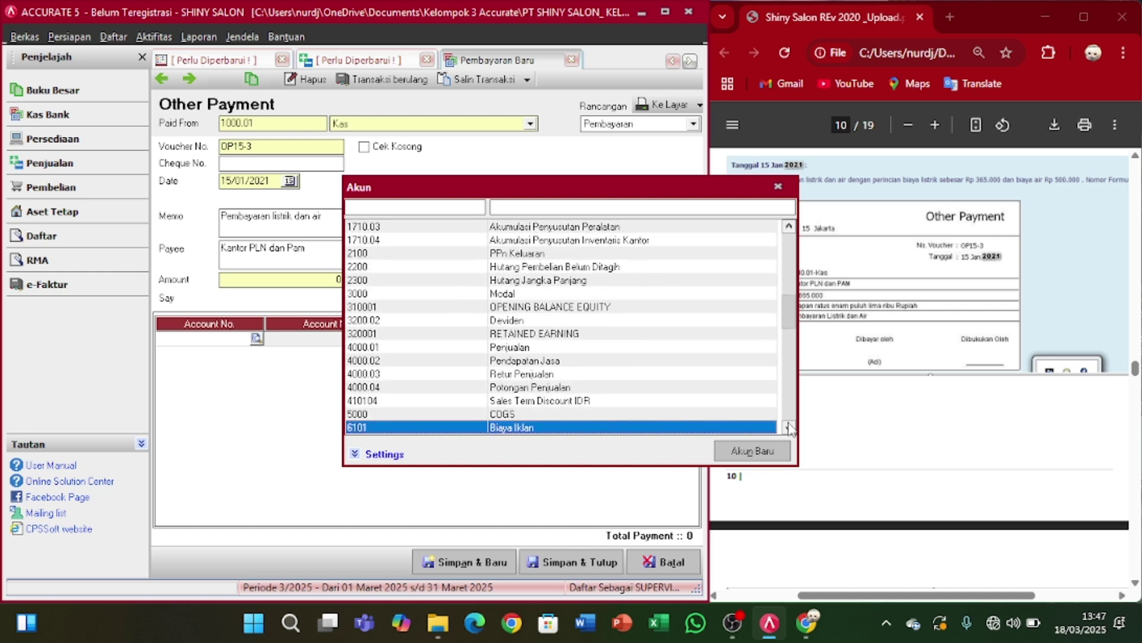
left_click(789, 427)
left_click(789, 427)
left_click(789, 427)
left_click(789, 427)
left_click(789, 427)
left_click(789, 427)
left_click(789, 427)
left_click(789, 427)
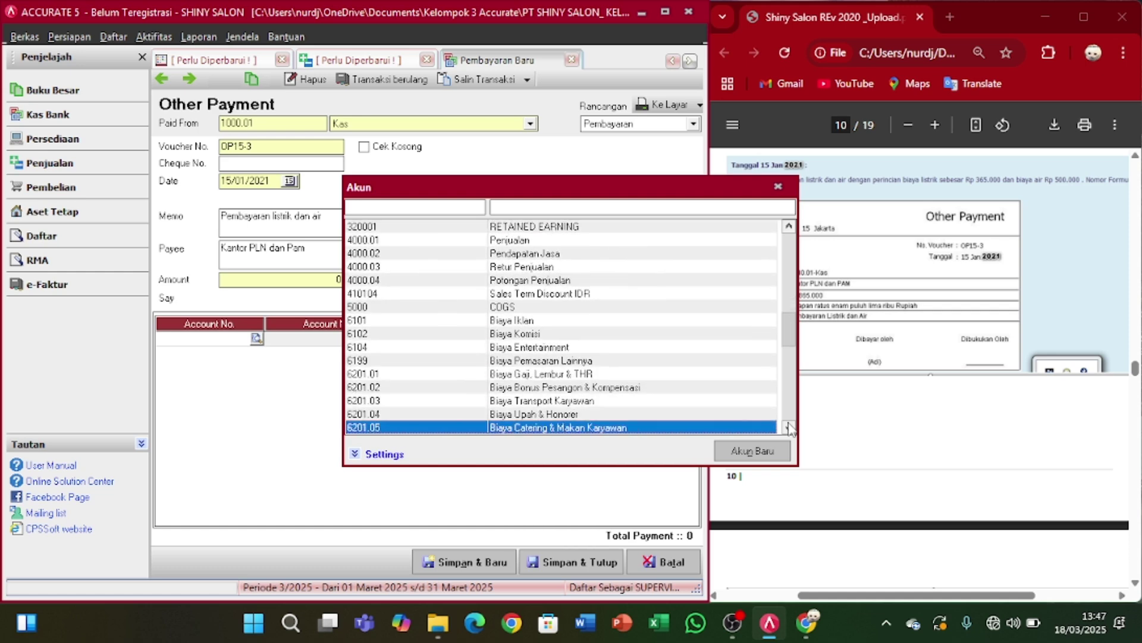
left_click(789, 427)
left_click(789, 427)
left_click(789, 428)
left_click(789, 427)
left_click(789, 428)
left_click(789, 427)
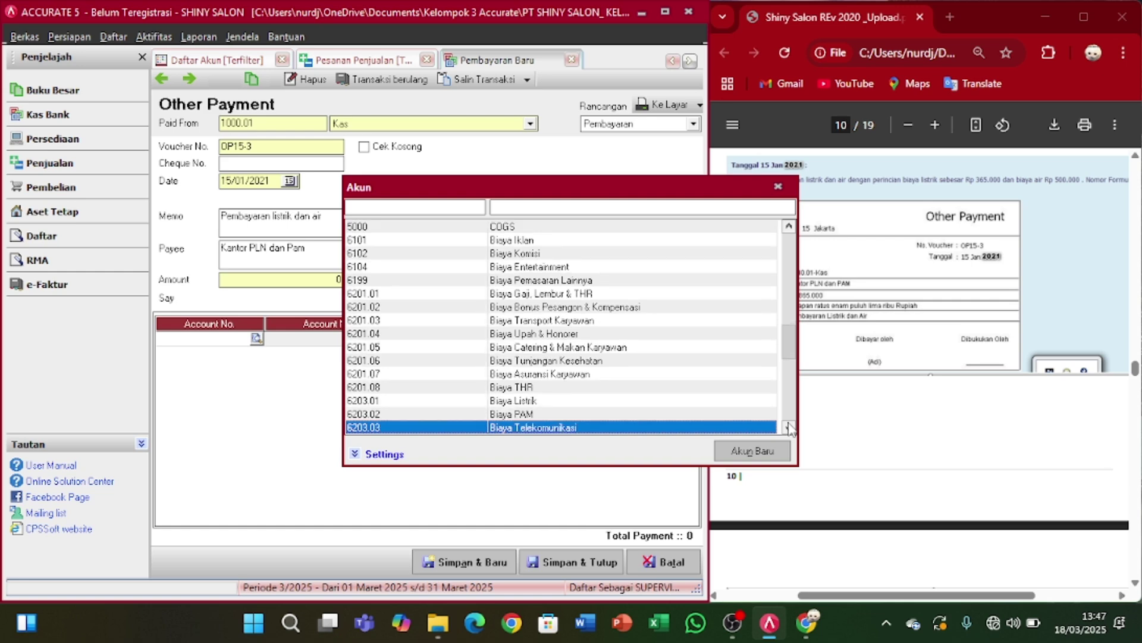
double_click(673, 401)
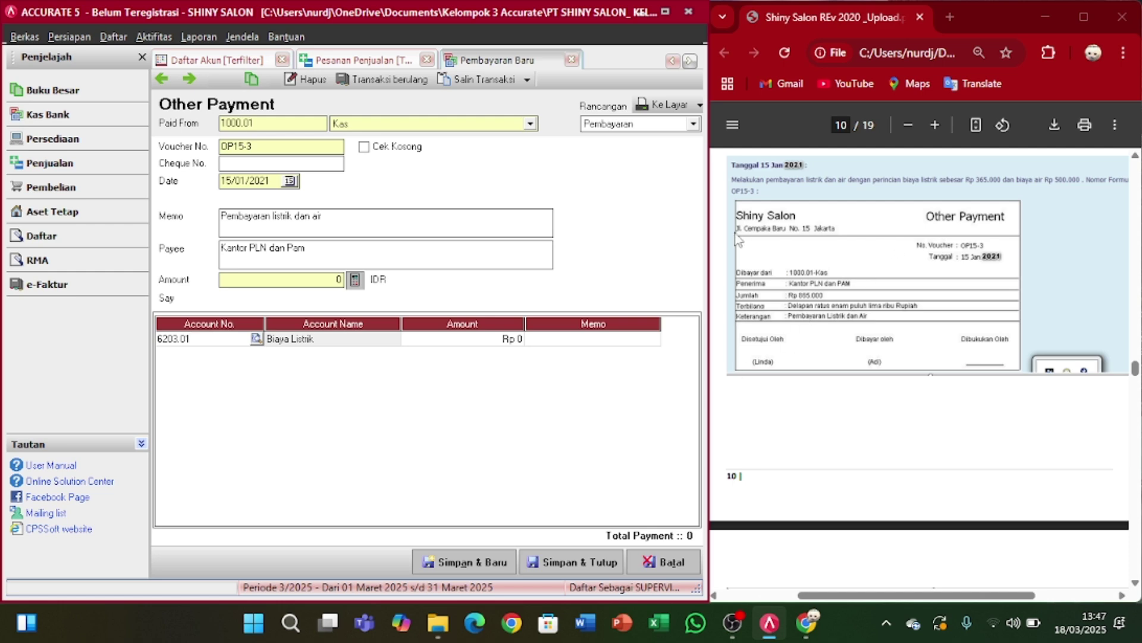
- Set the Biaya Listrik line's amount to Rp 365.000 and add an empty line below it
left_click(503, 338)
left_click(505, 337)
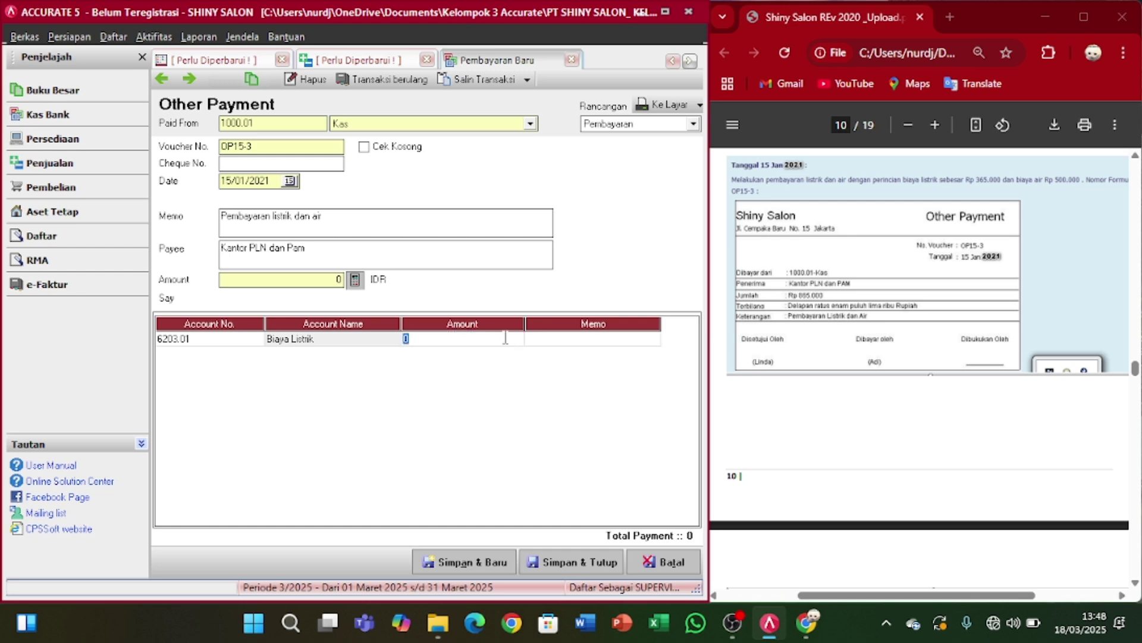
key("BackSpace")
type("365000")
key("Tab")
key("Tab")
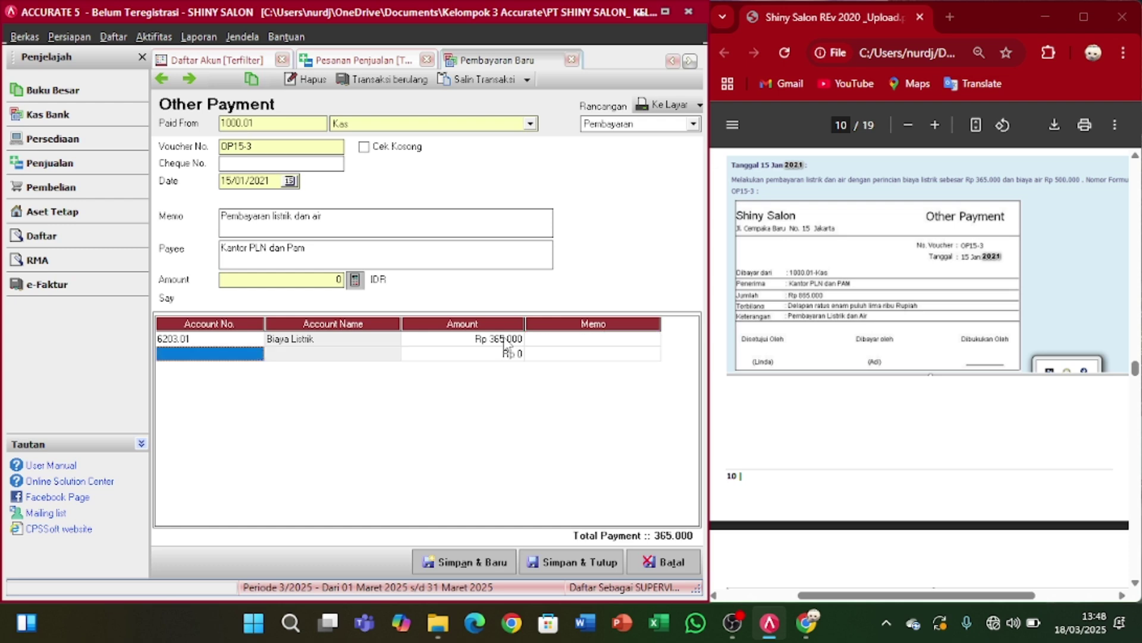
- Add account 6203.02 Biaya PAM on the second payment line with an amount of Rp 500.000
left_click(247, 353)
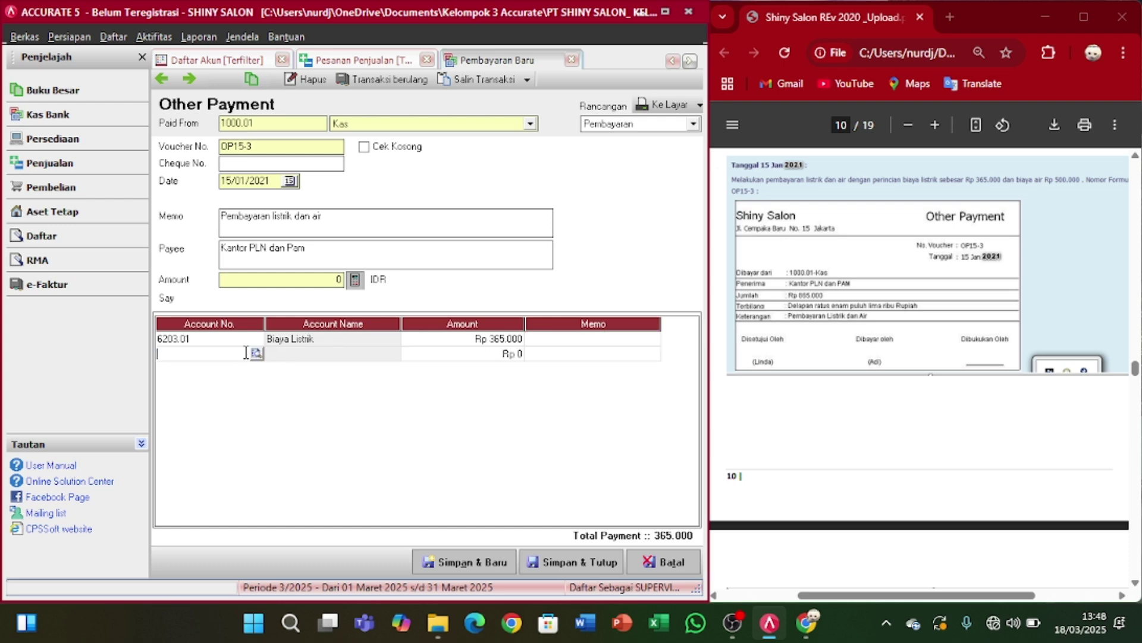
left_click(256, 354)
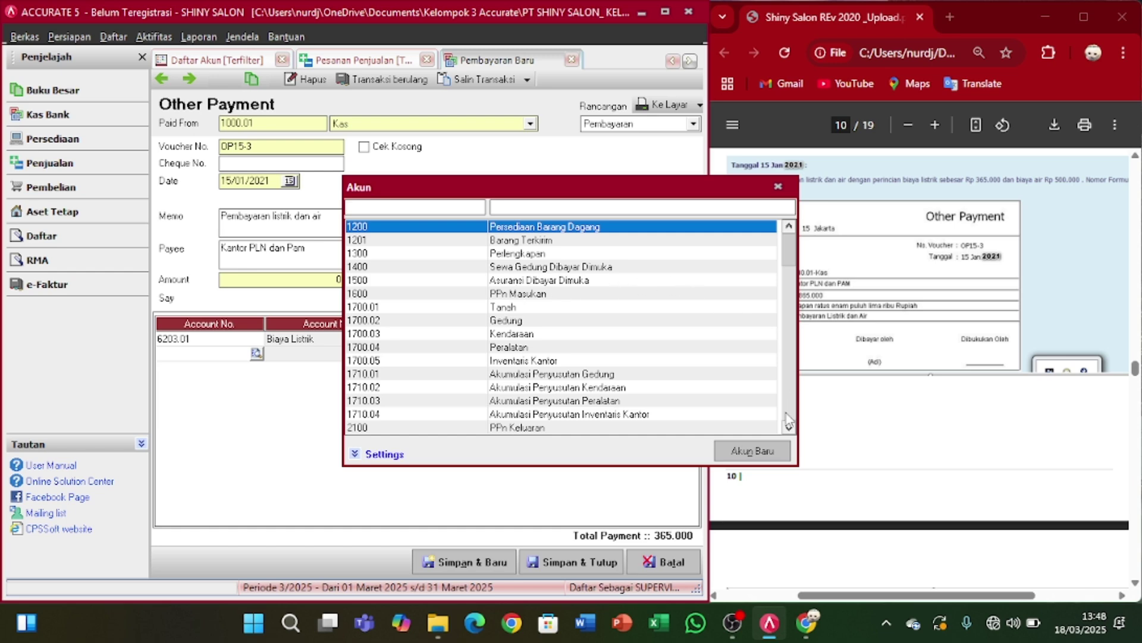
left_click_drag(789, 428, 789, 428)
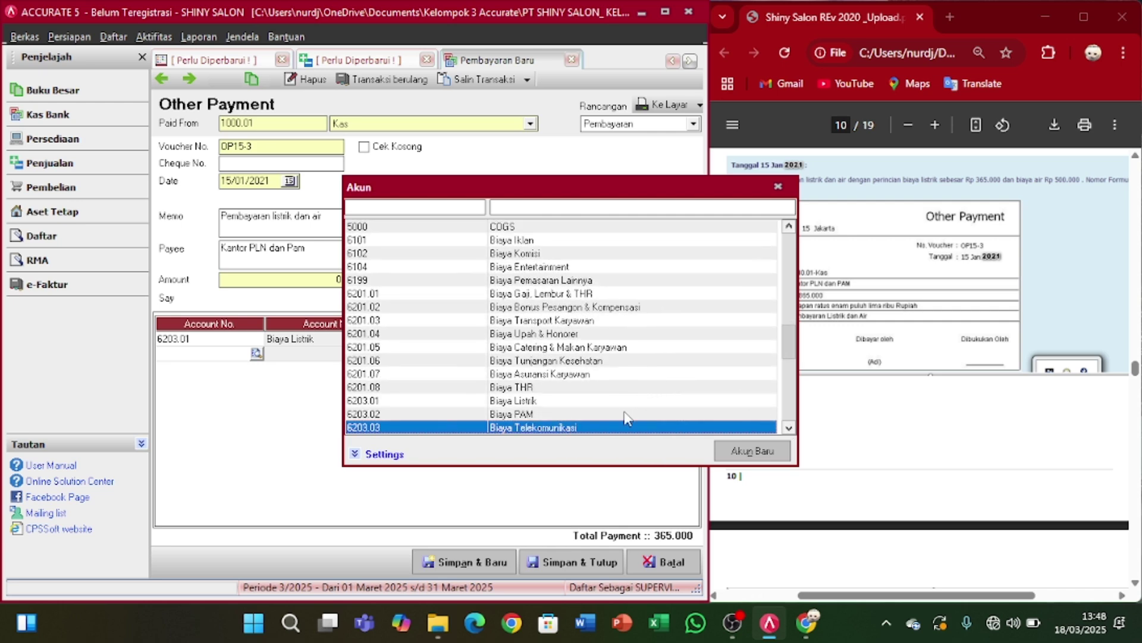
double_click(623, 411)
left_click(503, 354)
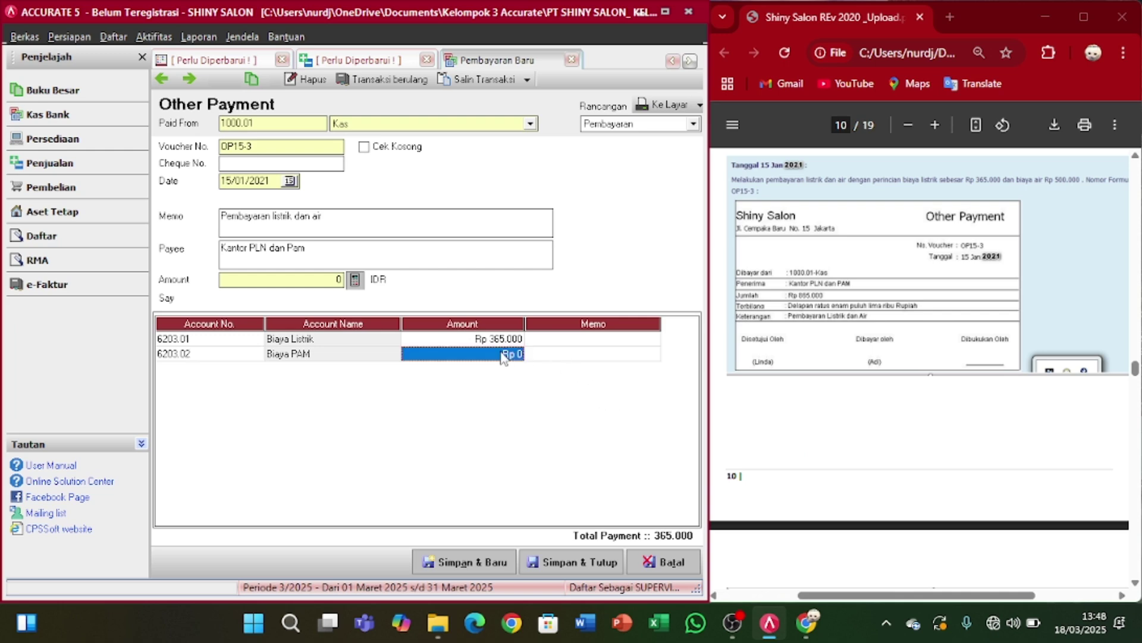
left_click(503, 354)
type("5")
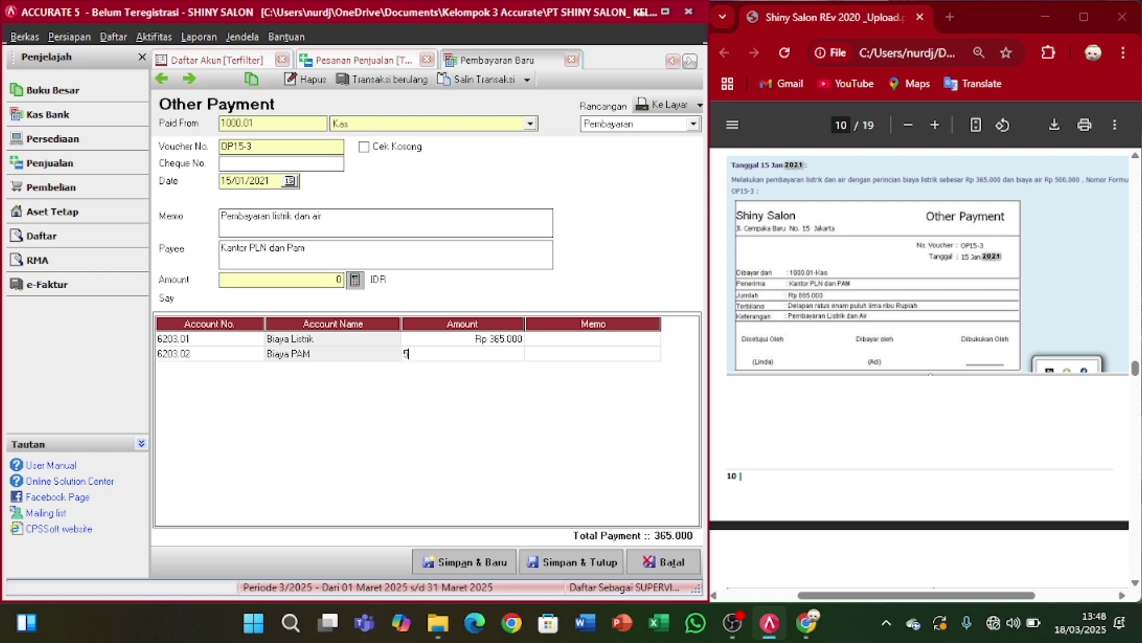
type("00.00000")
key("Tab")
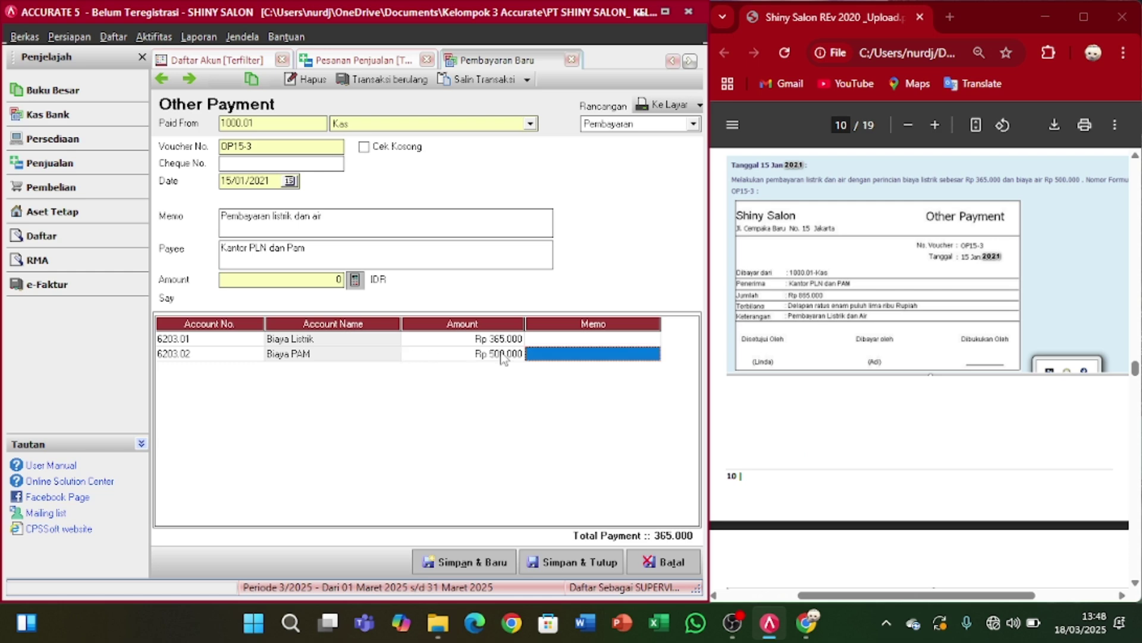
- Calculate the payment amount from its two expense lines, and save and close the payment
left_click(356, 281)
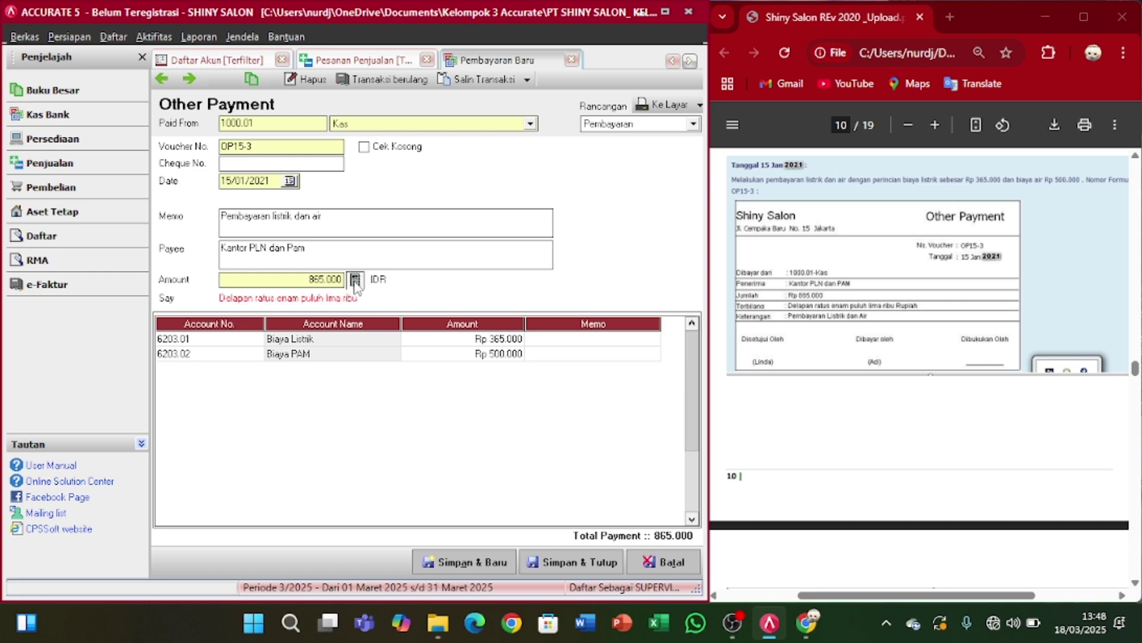
left_click(573, 562)
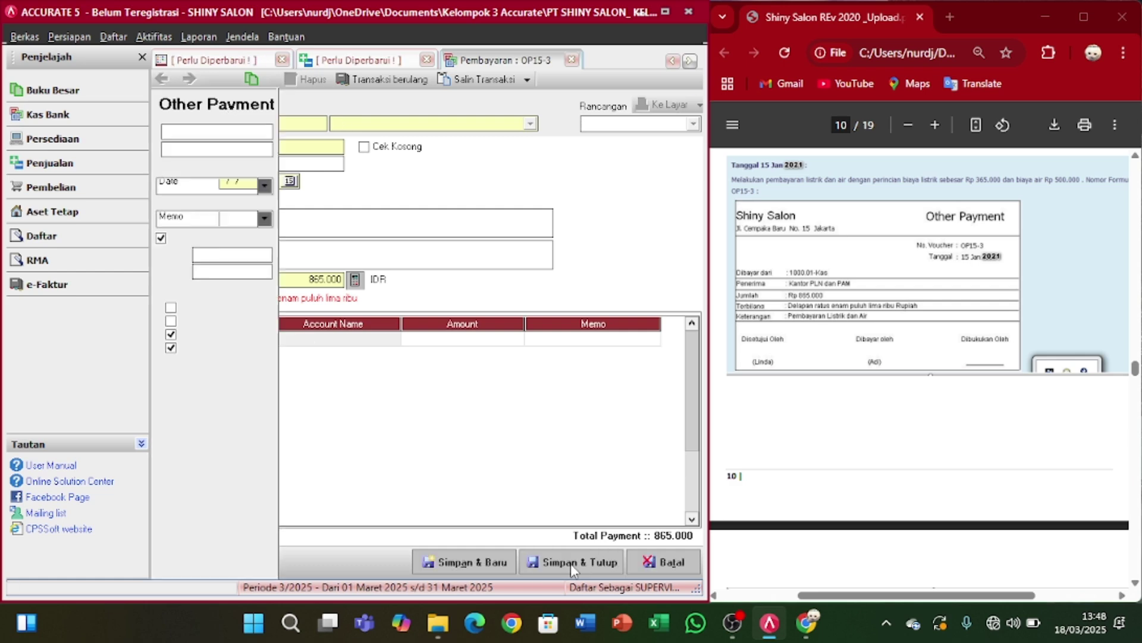
- Bring up the 18 January Pantene order in the PDF and open a new purchase order form
scroll(905, 373, "down", 5)
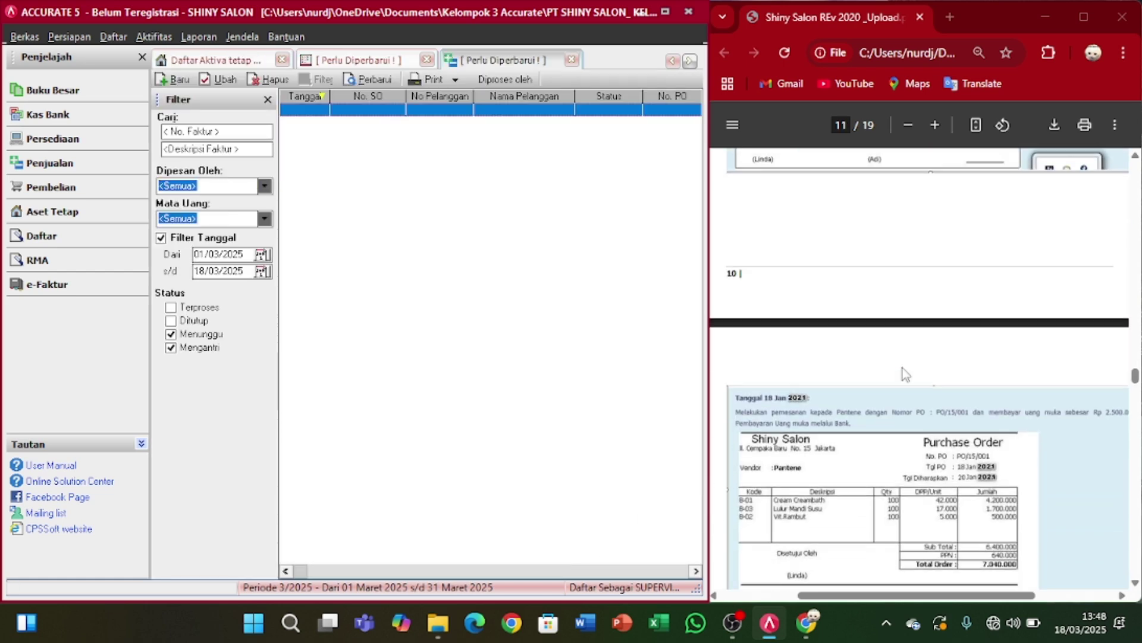
scroll(905, 373, "down", 2)
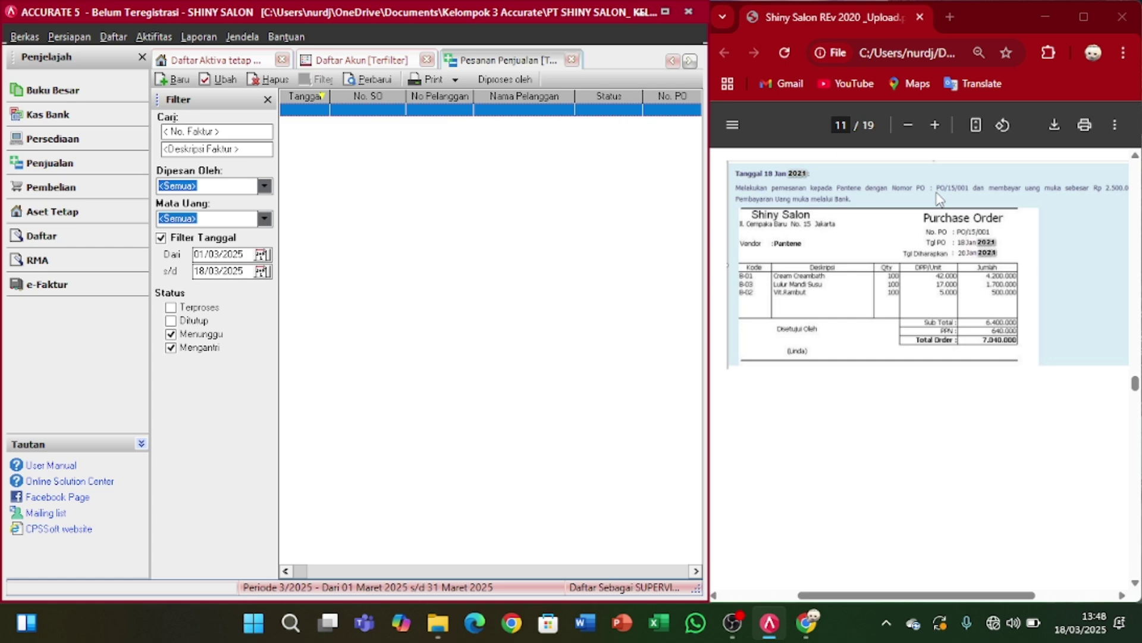
scroll(998, 217, "right", 2)
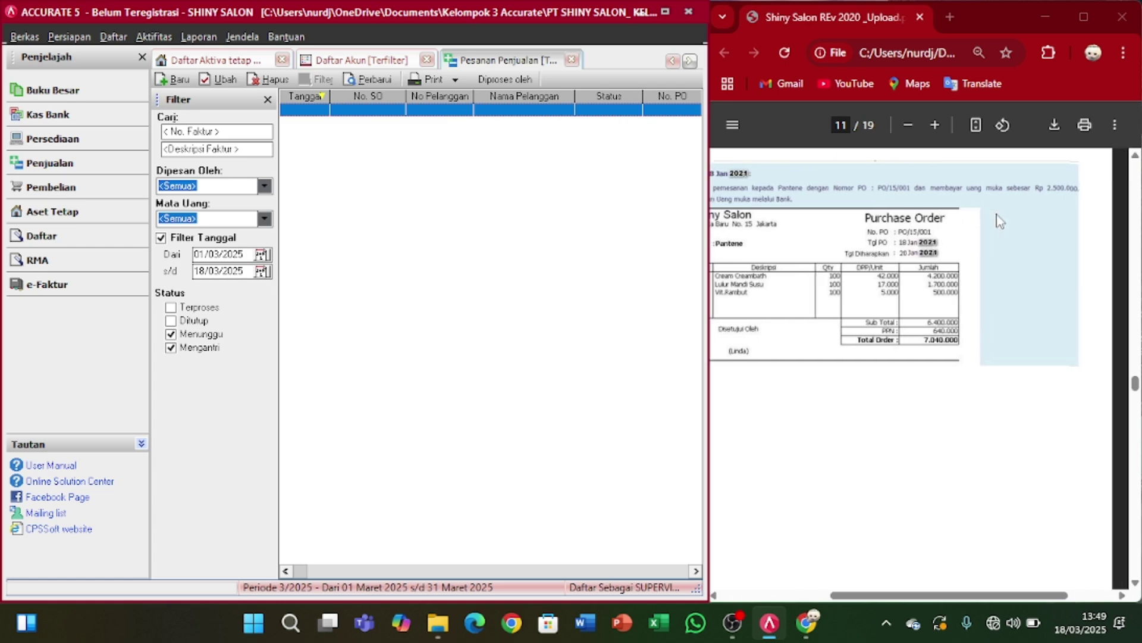
scroll(998, 220, "left", 2)
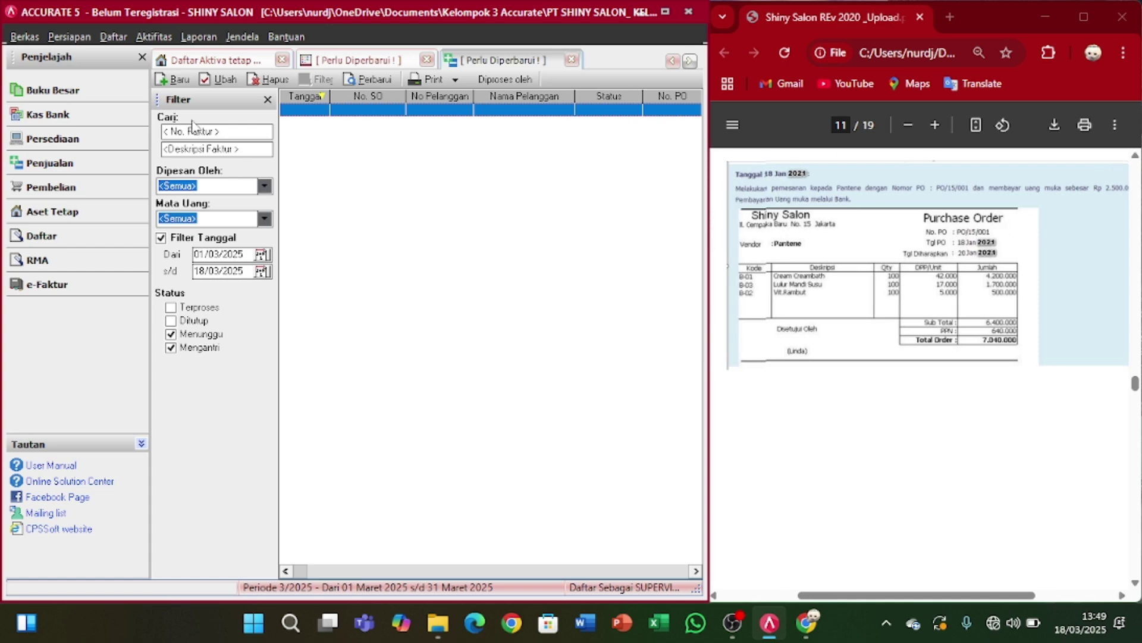
left_click(154, 38)
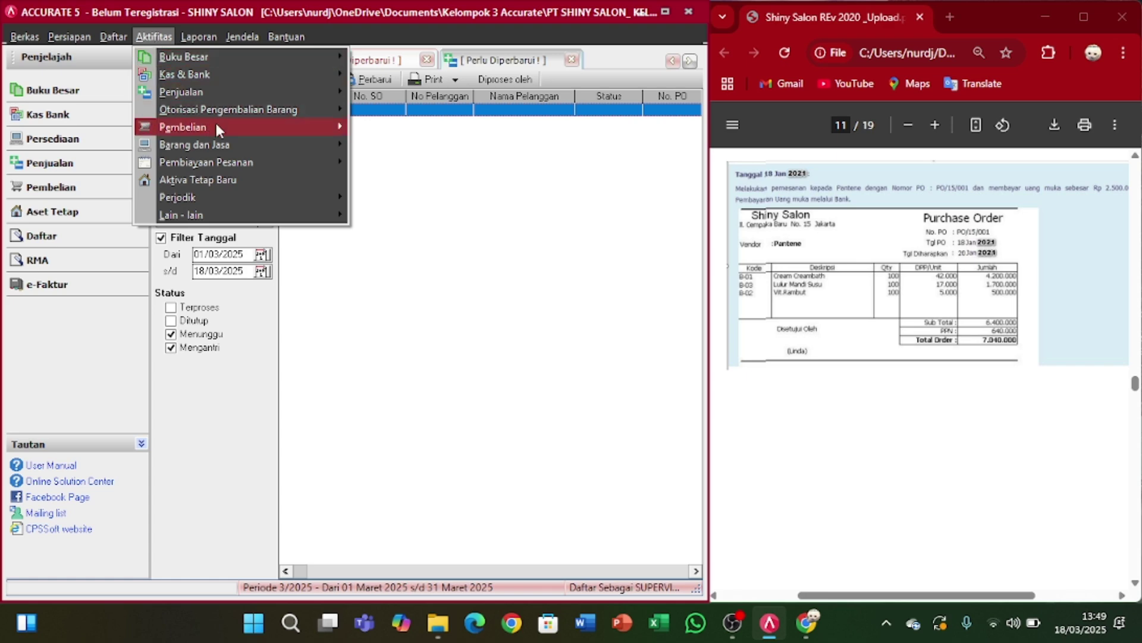
mouse_move(223, 126)
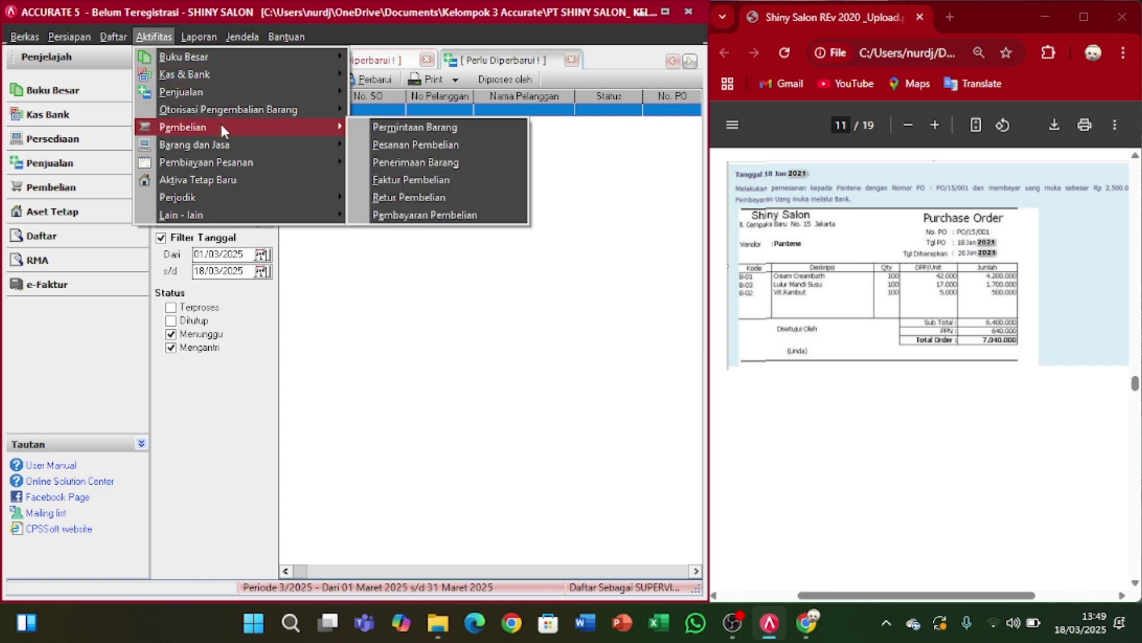
left_click(384, 144)
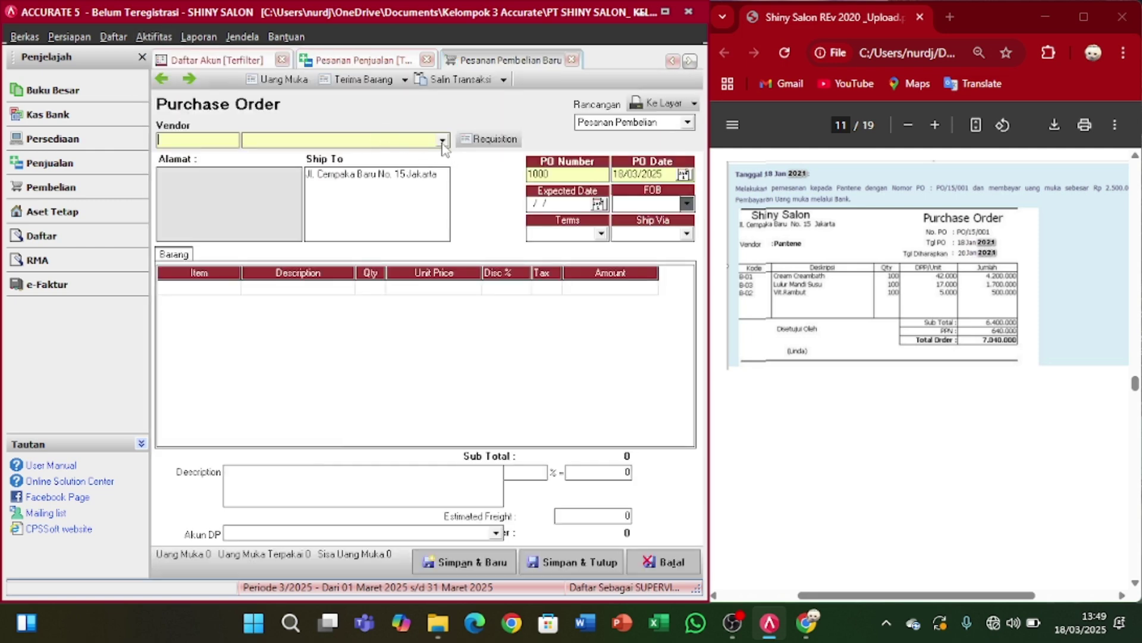
- Choose Pantene as the vendor of the purchase order
left_click(442, 141)
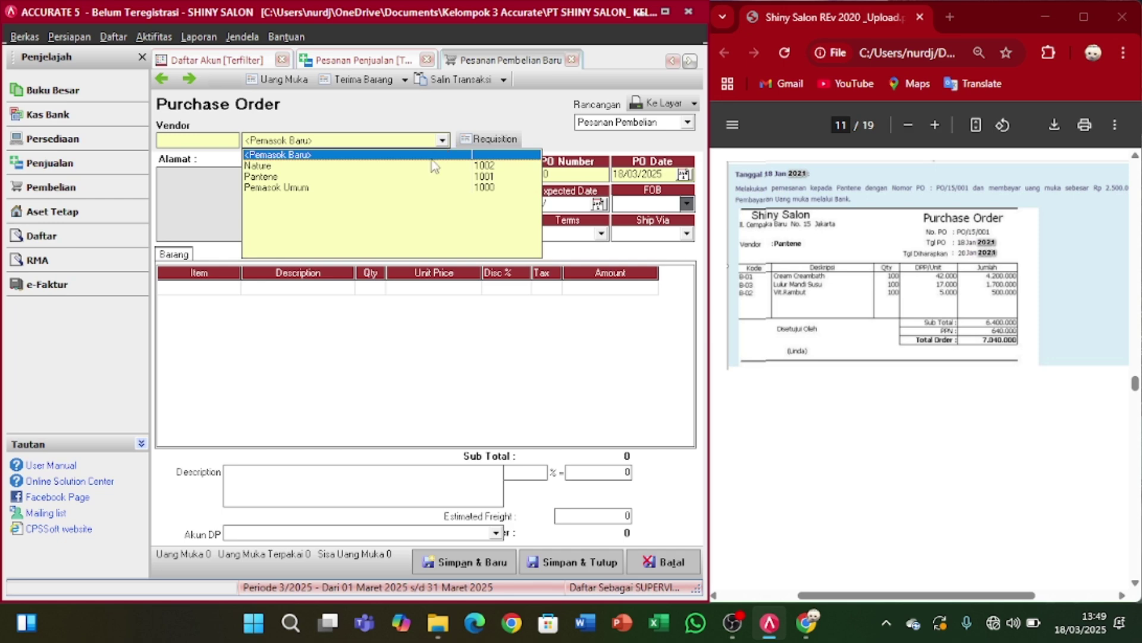
left_click(420, 188)
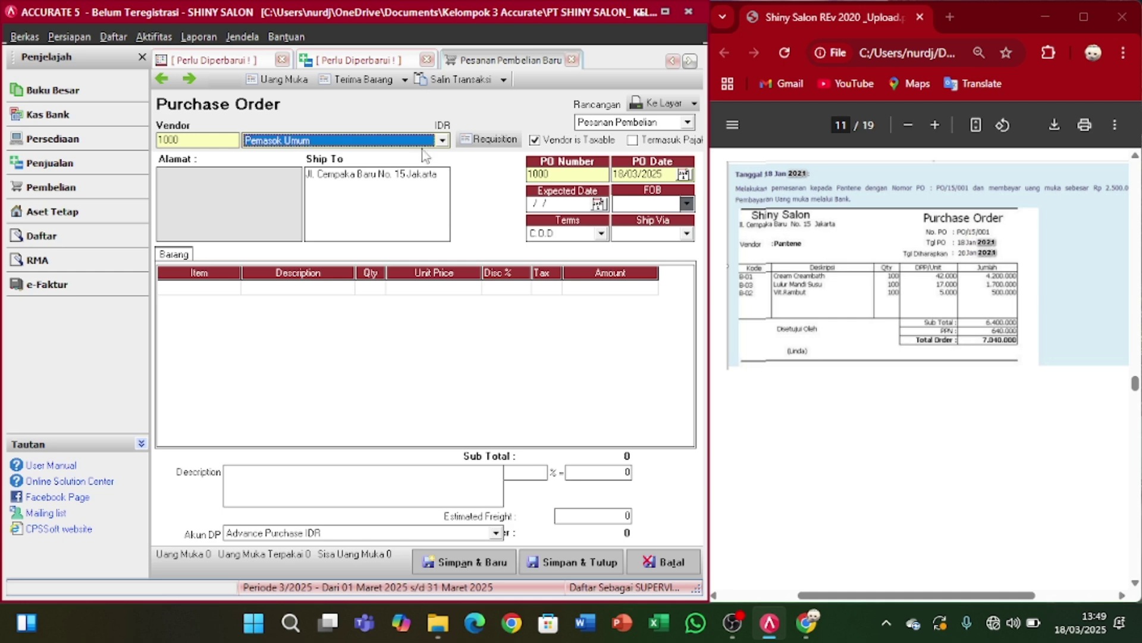
left_click(441, 142)
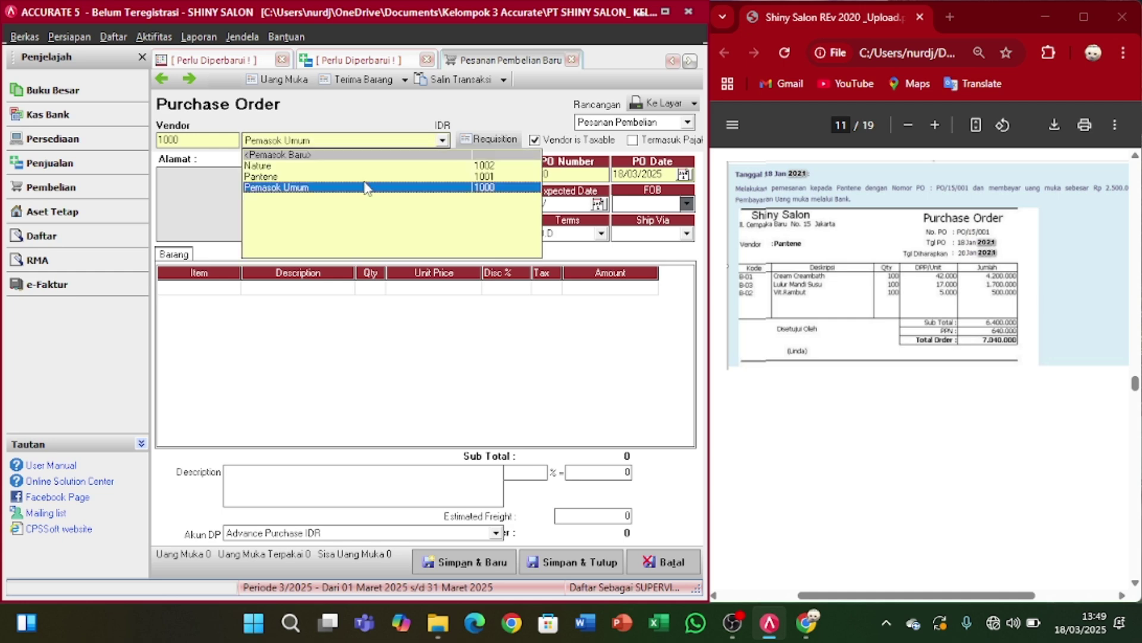
left_click(320, 177)
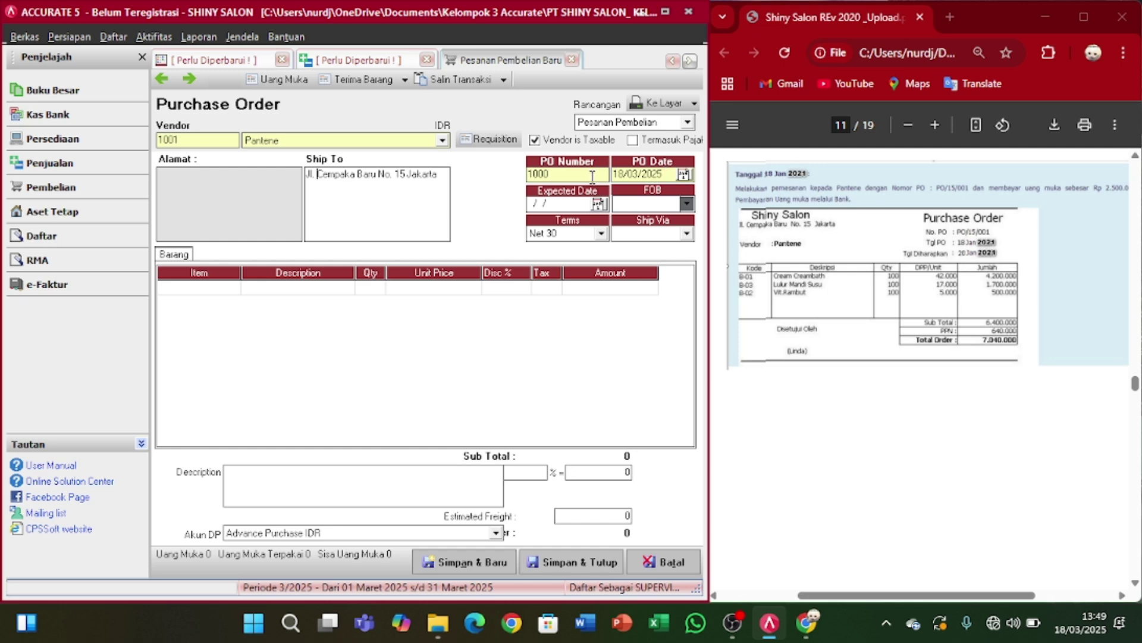
- Replace the default PO number with the one given in the PDF and set the PO date to 18/01/2021
left_click_drag(592, 176, 516, 185)
key("BackSpace")
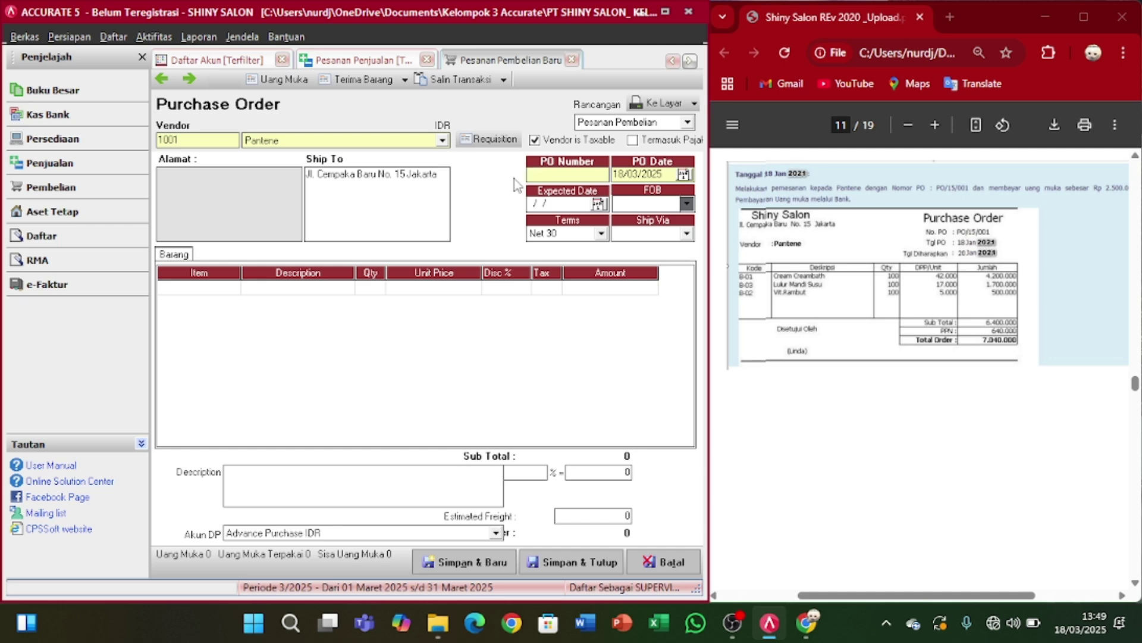
type("PO/15/001")
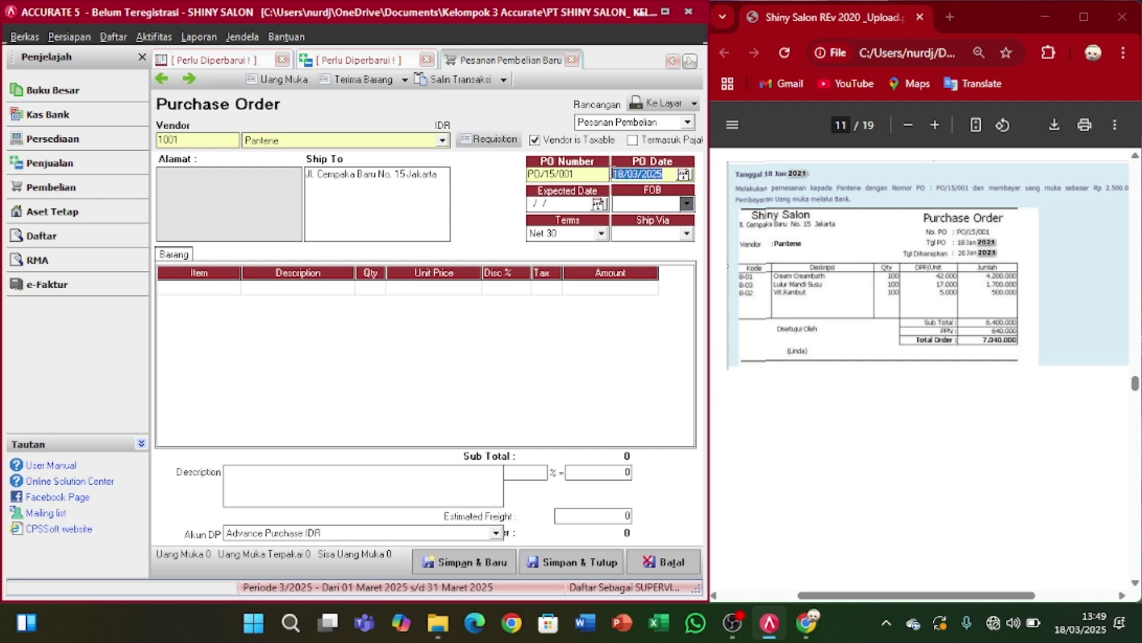
double_click(616, 174)
key("BackSpace")
type("1")
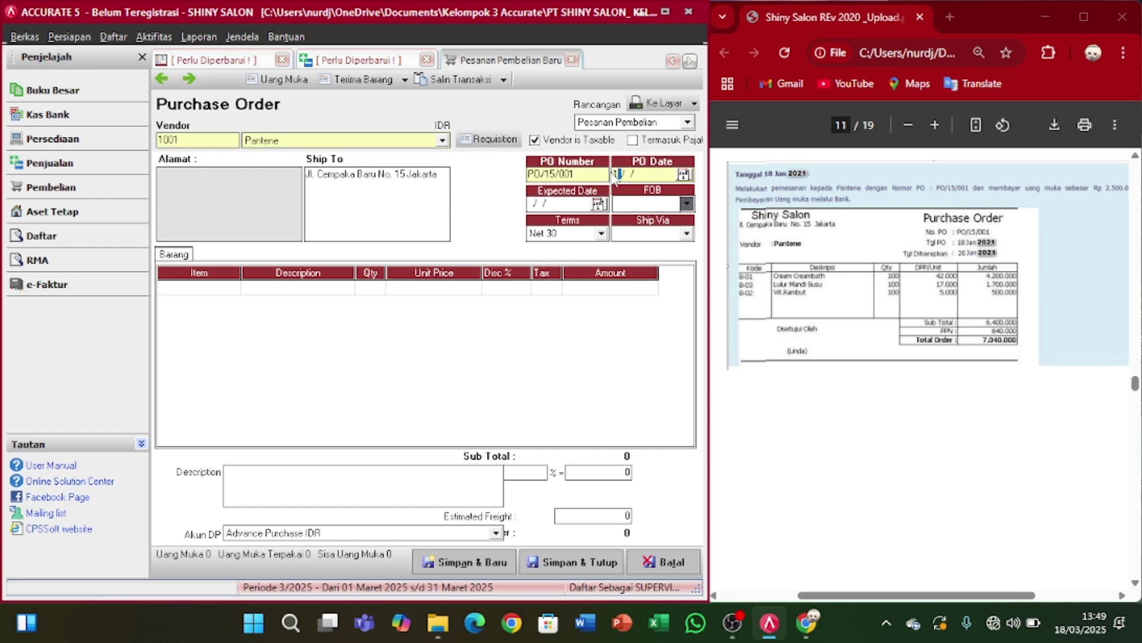
type("8/01/2021")
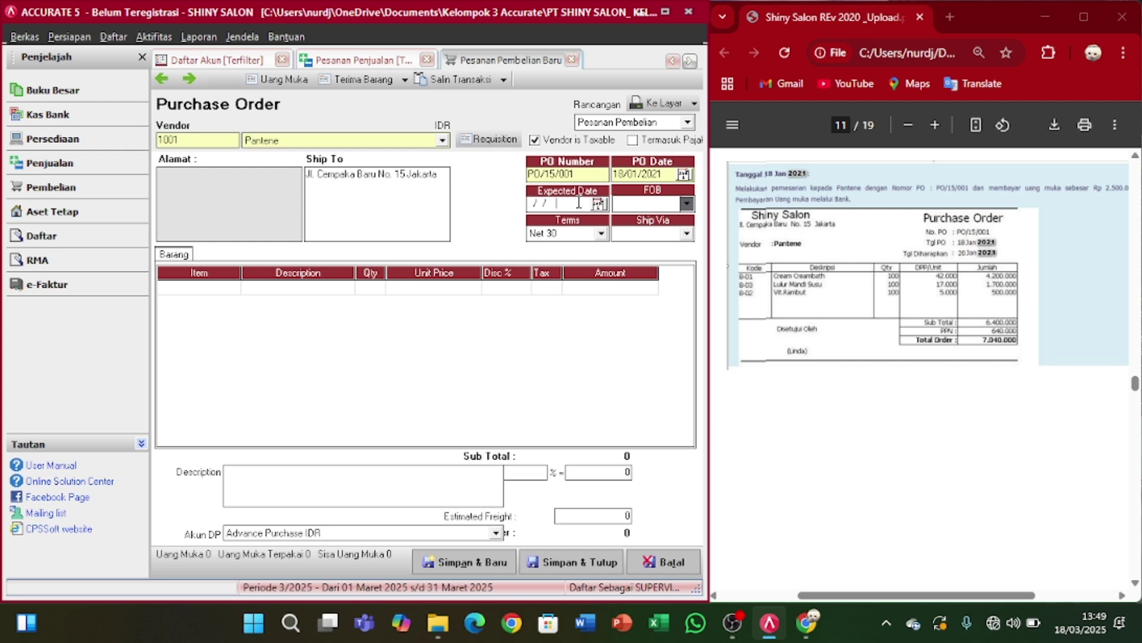
- Set the purchase order's expected date to 20/01/2021
left_click(534, 201)
type("20/ /")
left_click(537, 203)
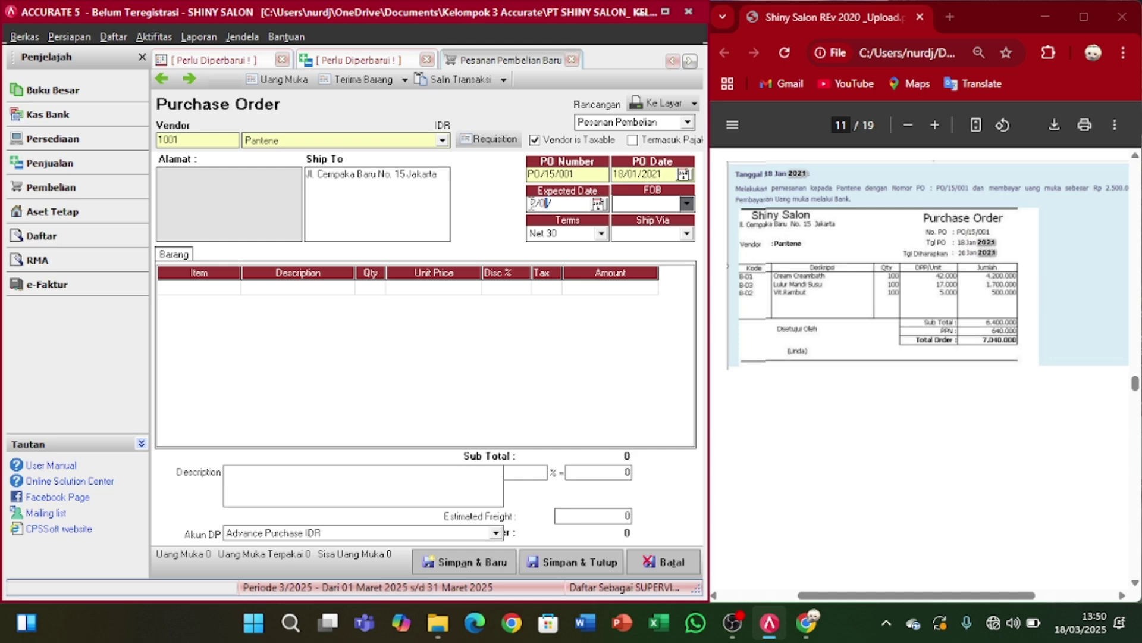
key("BackSpace")
key("BackSpace")
key("BackSpace")
type("20/01/2021")
- Add item B-01 Cream Creambath on the first line of the purchase order
left_click(211, 286)
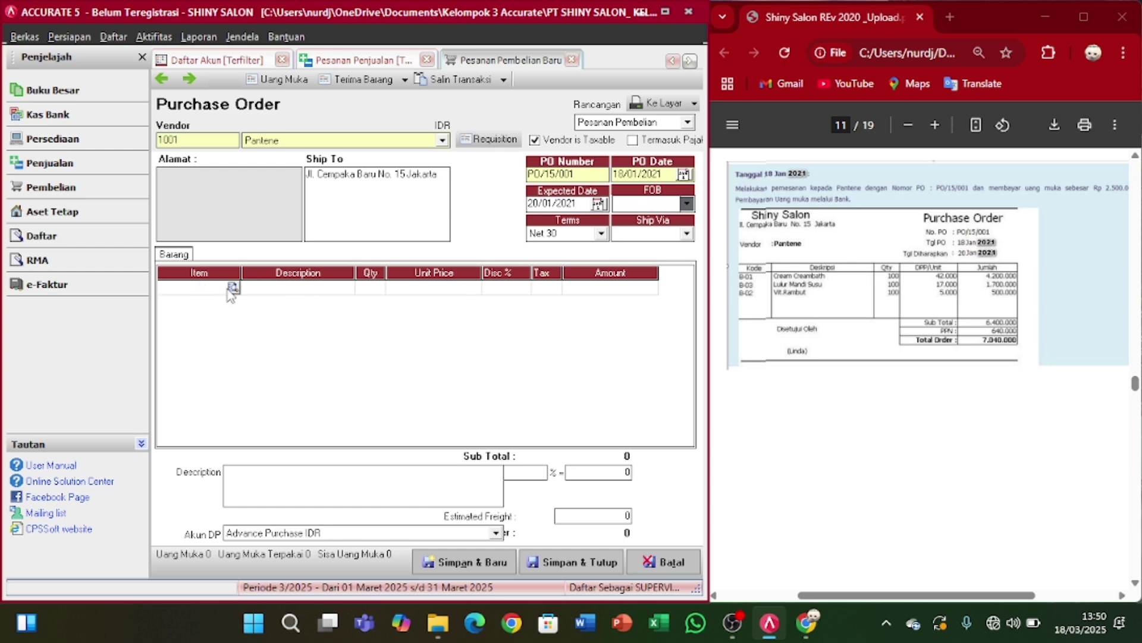
left_click(233, 288)
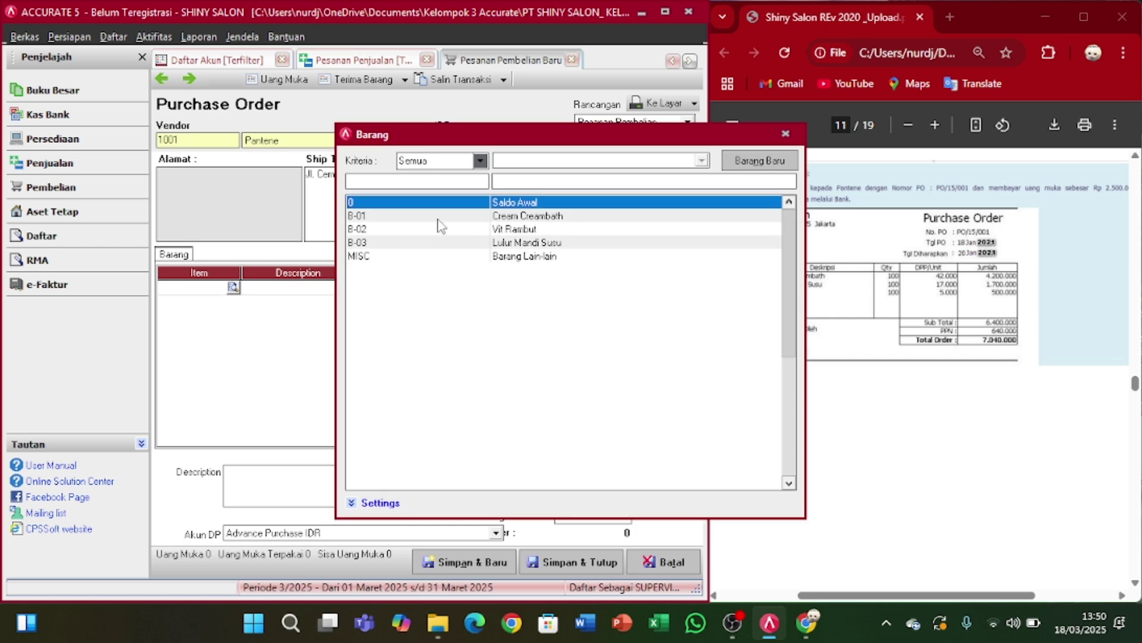
left_click(503, 218)
double_click(502, 218)
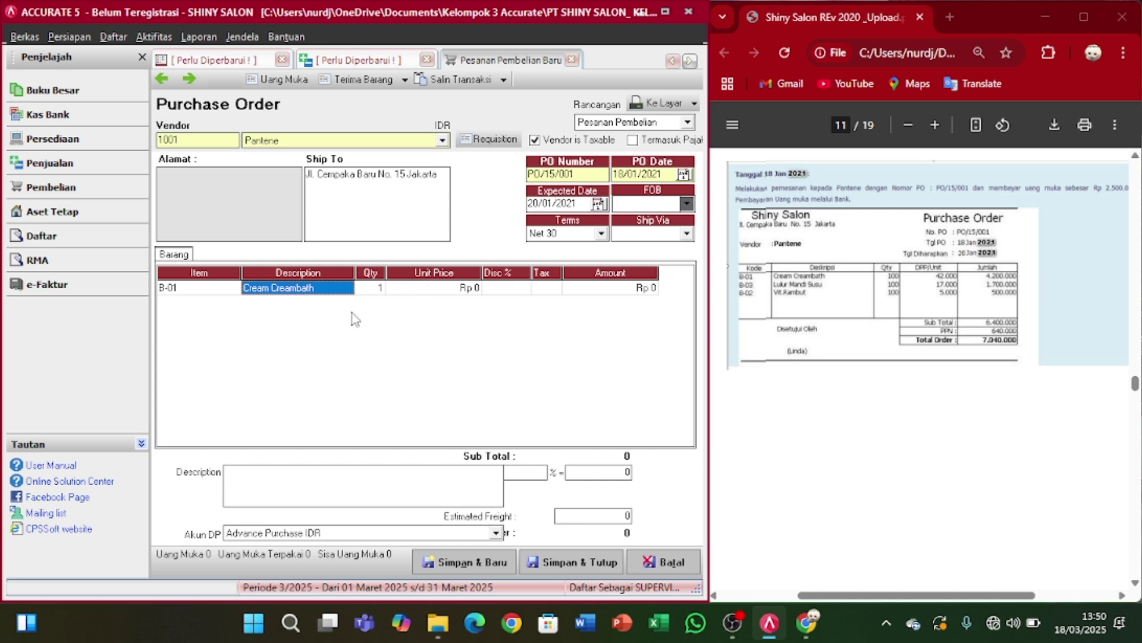
- Give the Cream Creambath line a quantity of 100, unit price Rp 42.000 and tax code T, and add an empty line below it
left_click(377, 289)
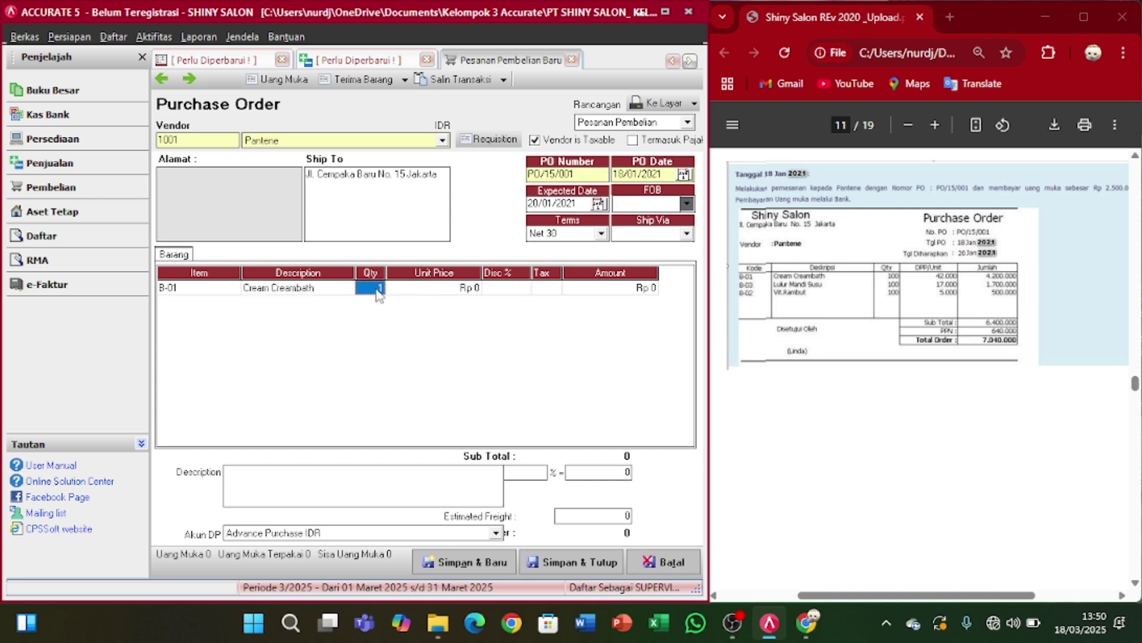
type("100")
key("Tab")
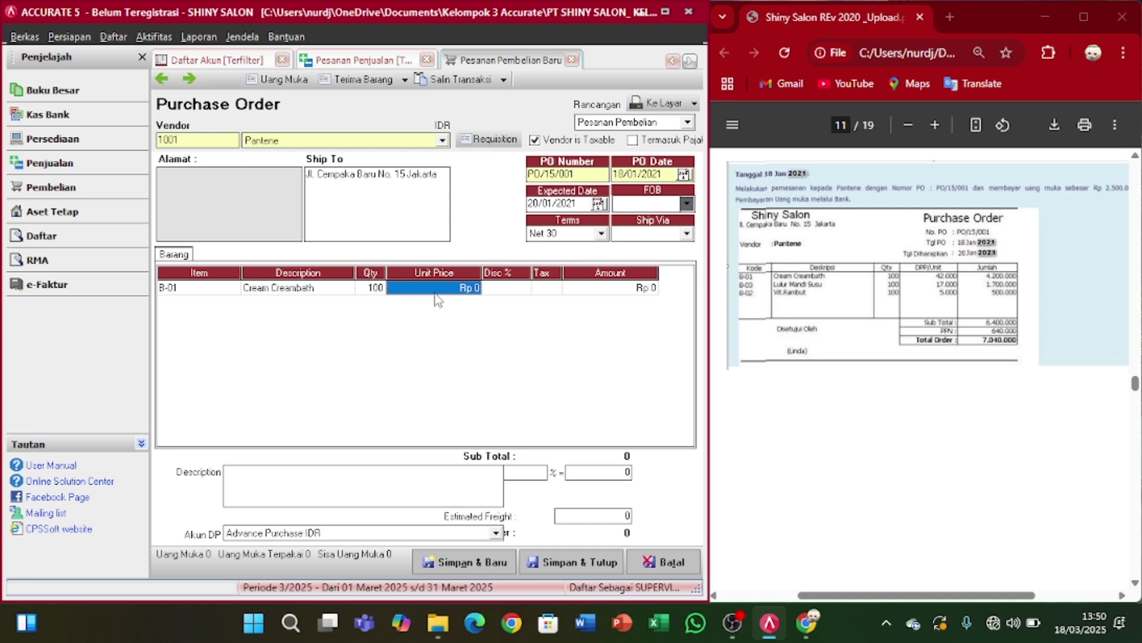
type("42")
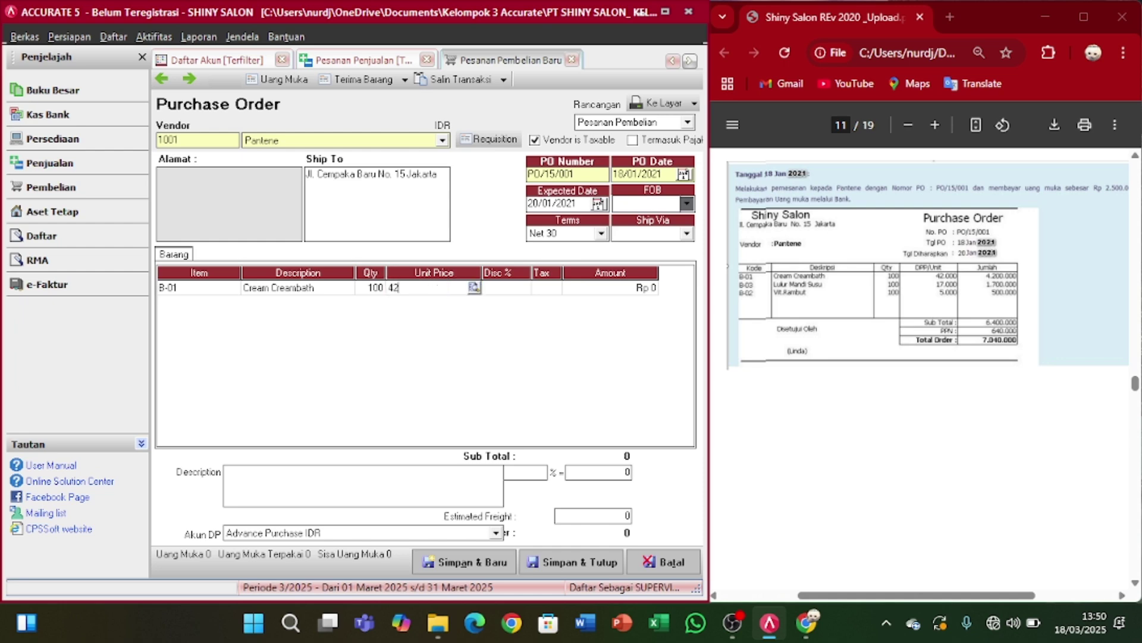
type("000")
key("Tab")
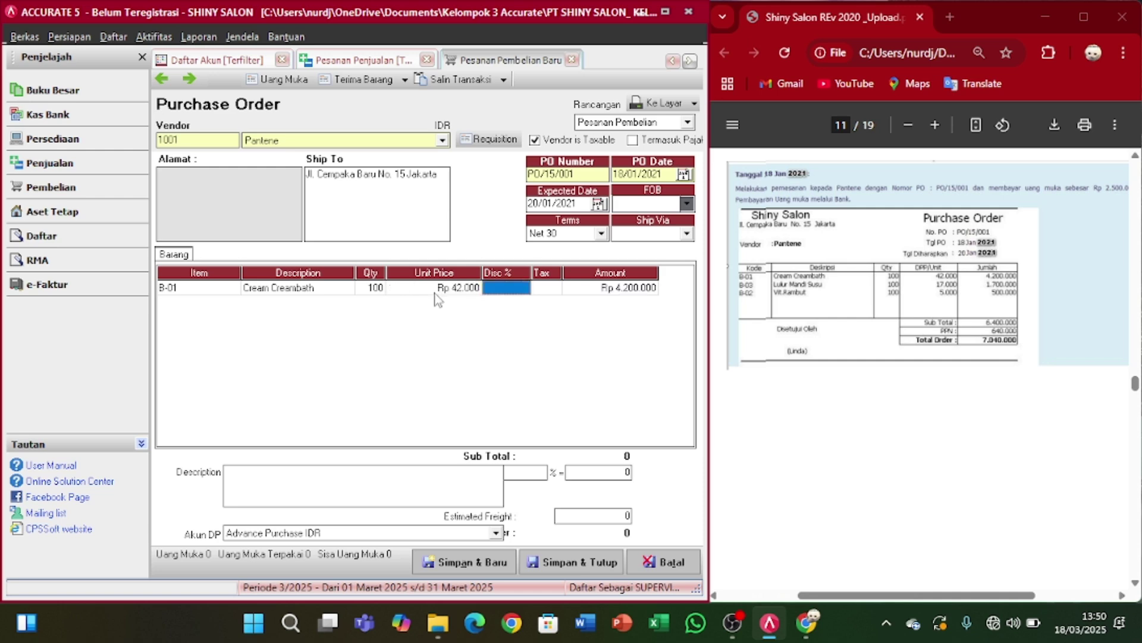
key("Tab")
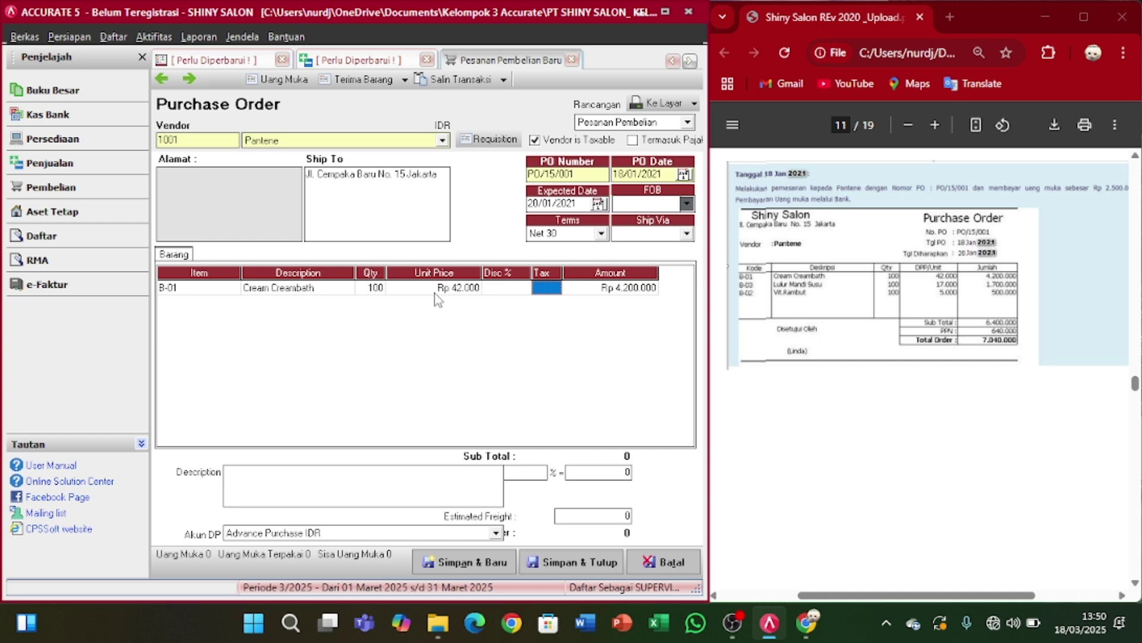
type("T")
key("Tab")
key("Tab")
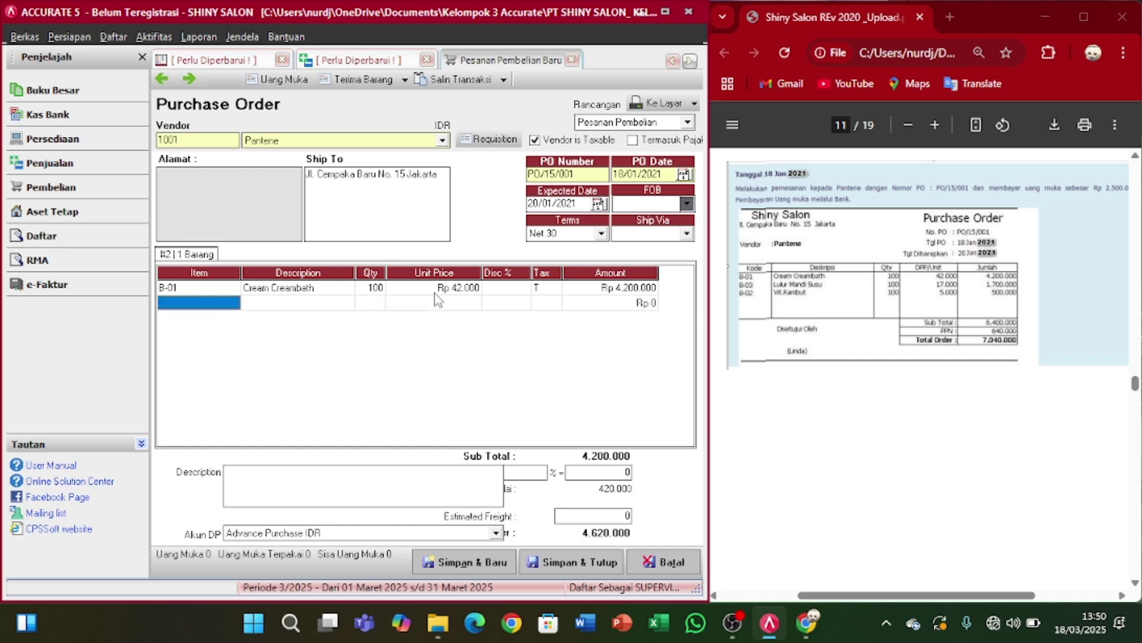
- Add item B-03 Lulur Mandi Susu on the second line of the purchase order
left_click(232, 305)
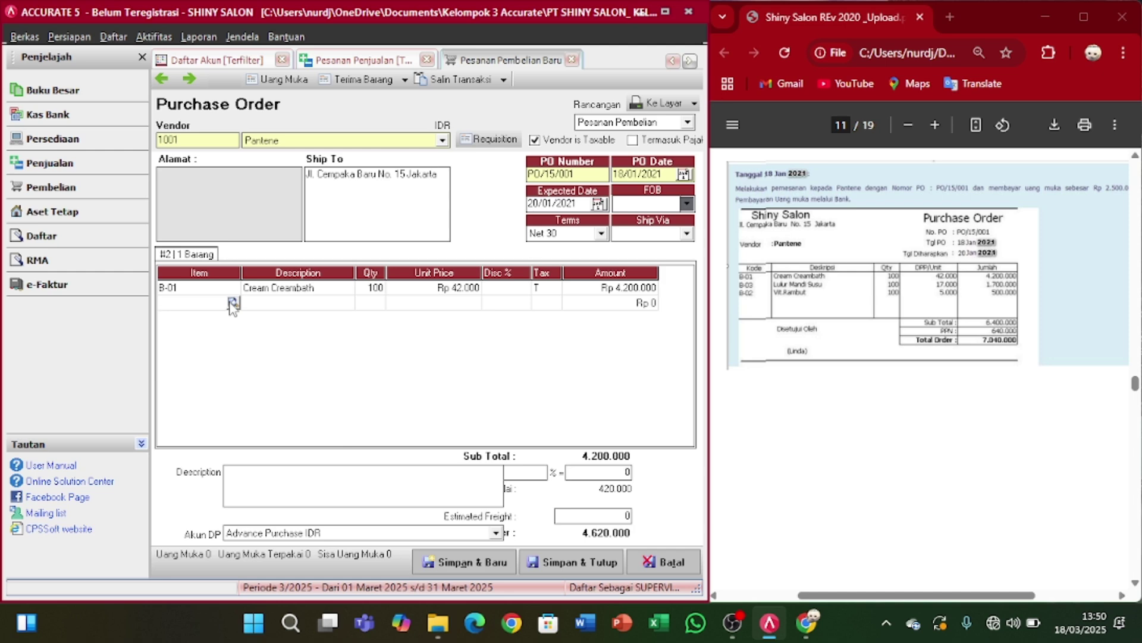
left_click(232, 303)
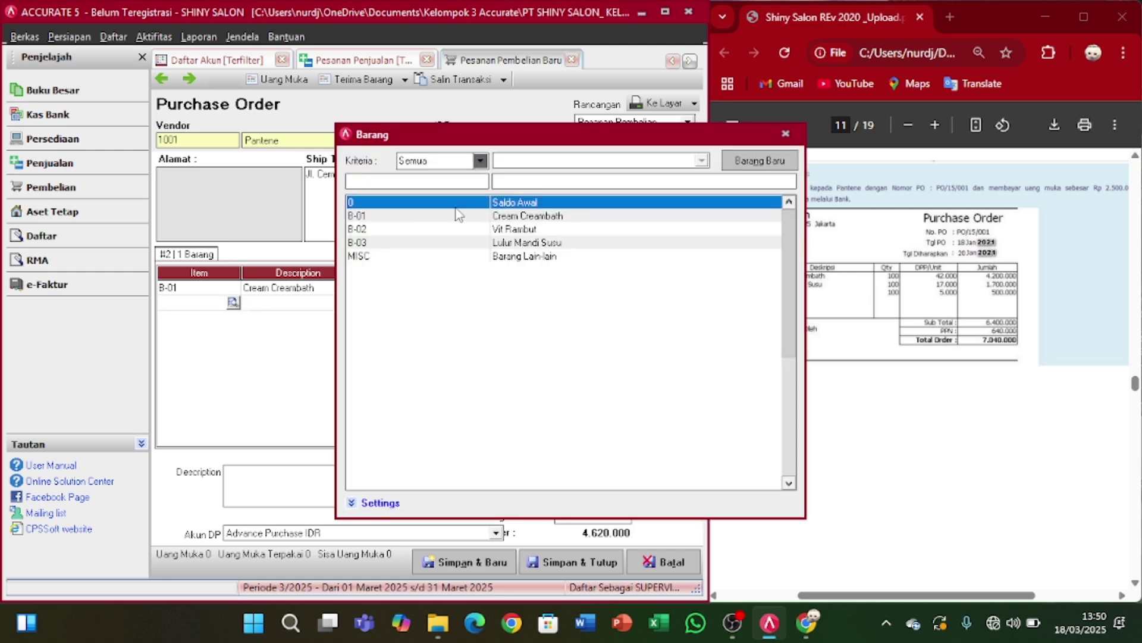
double_click(546, 244)
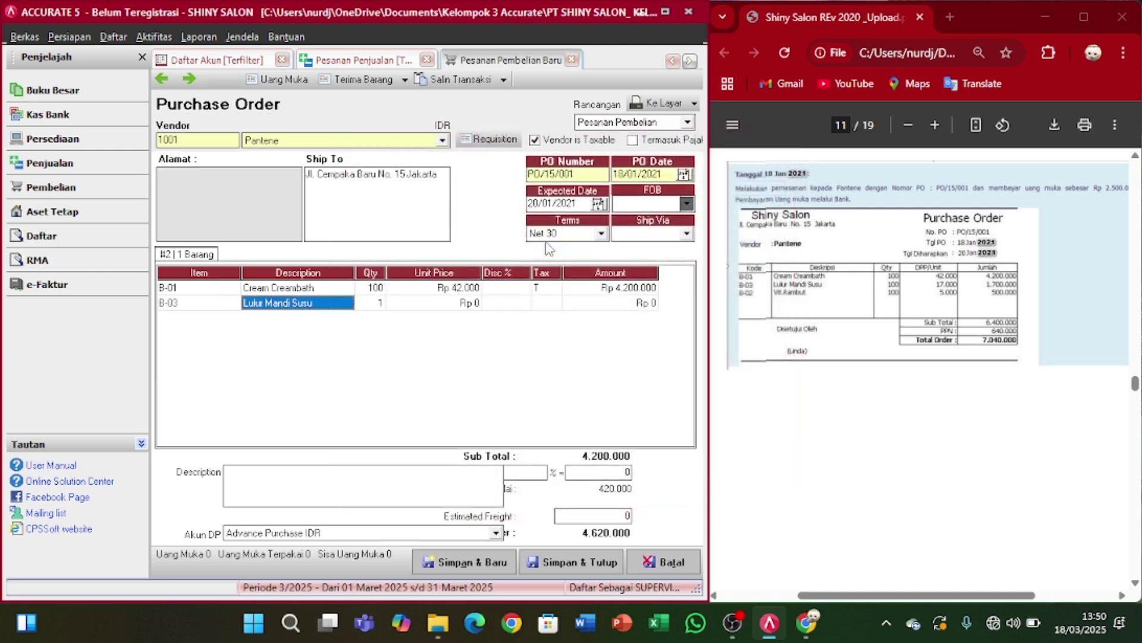
- Give the Lulur Mandi Susu line a quantity of 100, unit price Rp 17.000 and tax code T, and add an empty line below it
left_click(374, 304)
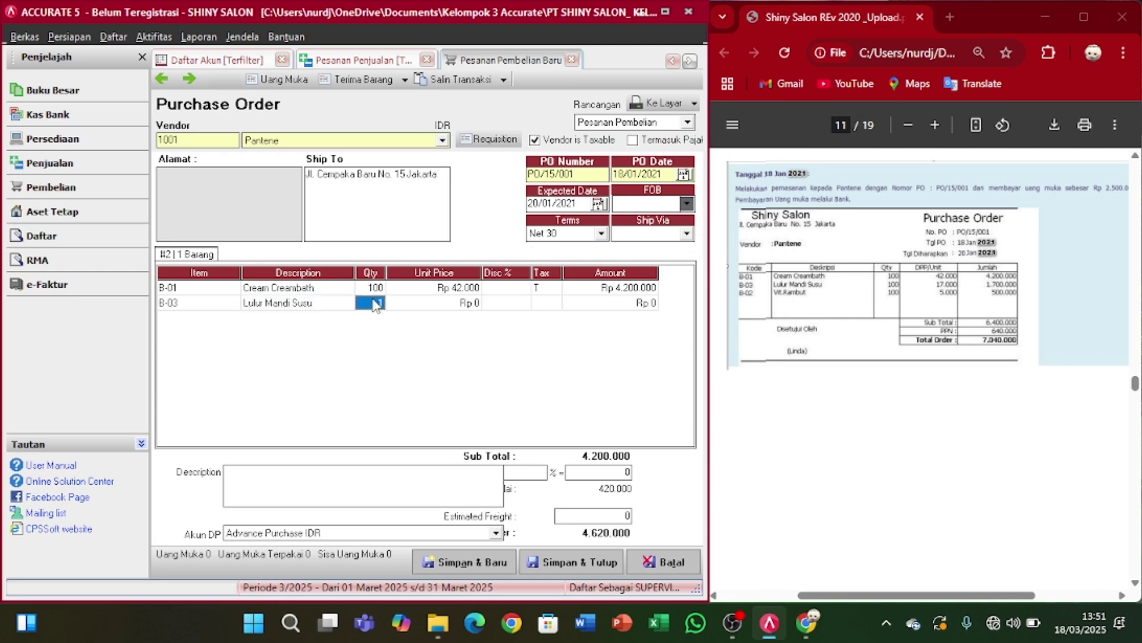
type("100")
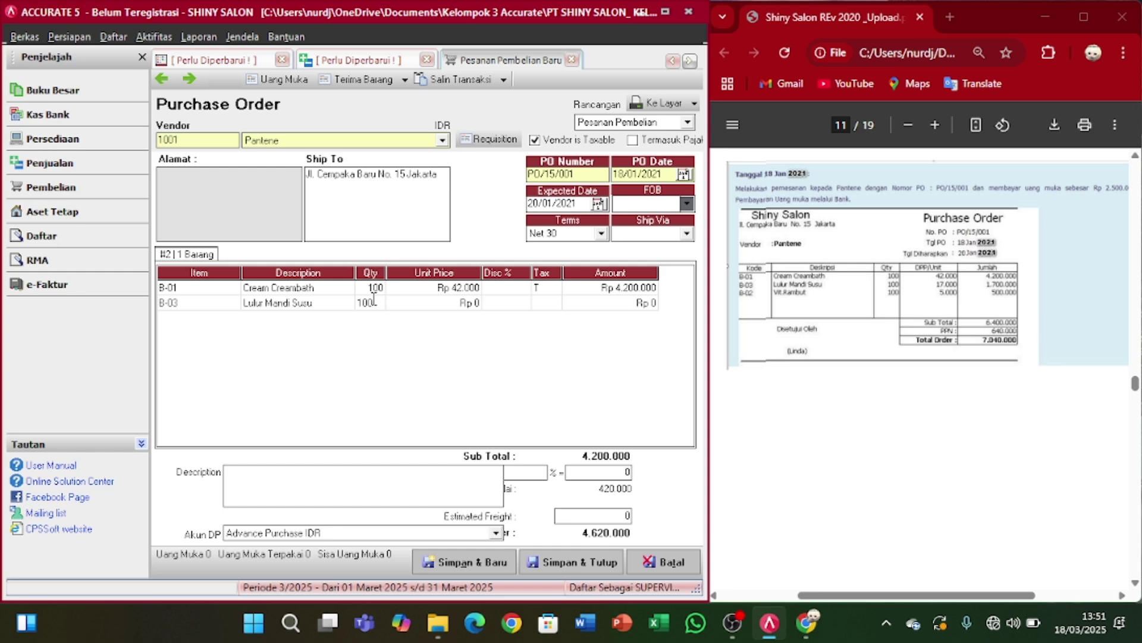
key("Tab")
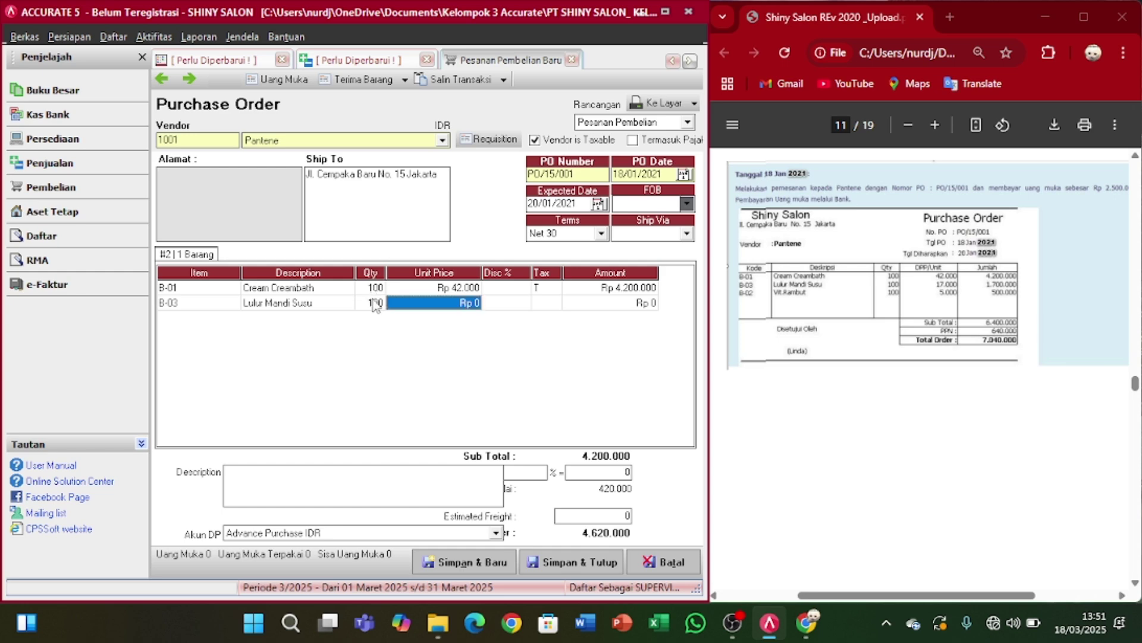
type("17000")
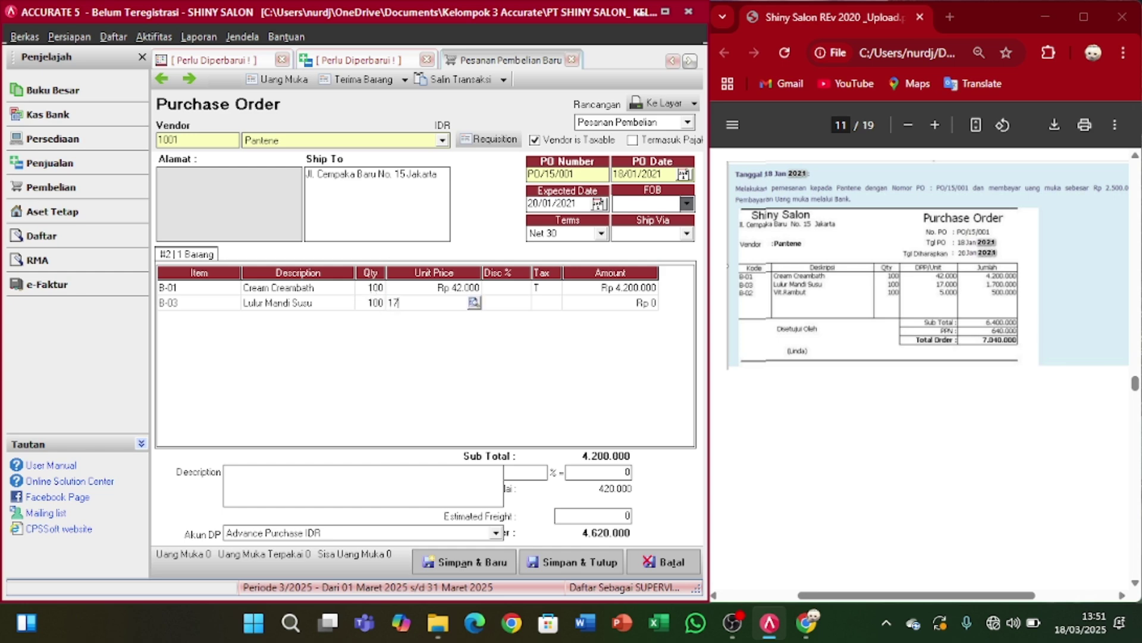
key("Tab")
key("Tab")
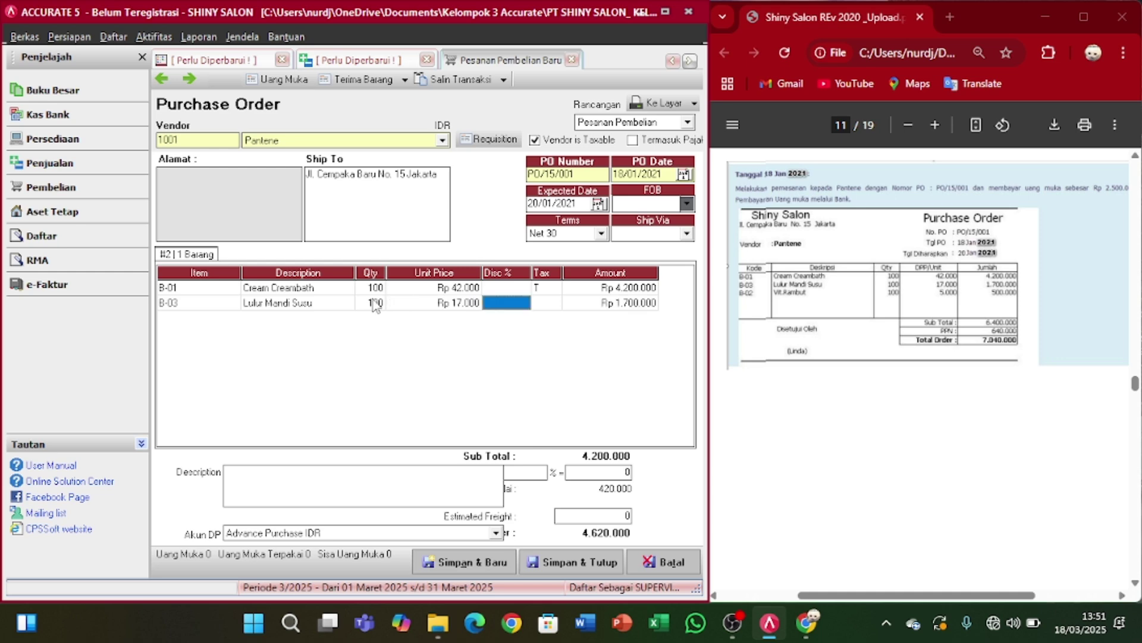
type("T")
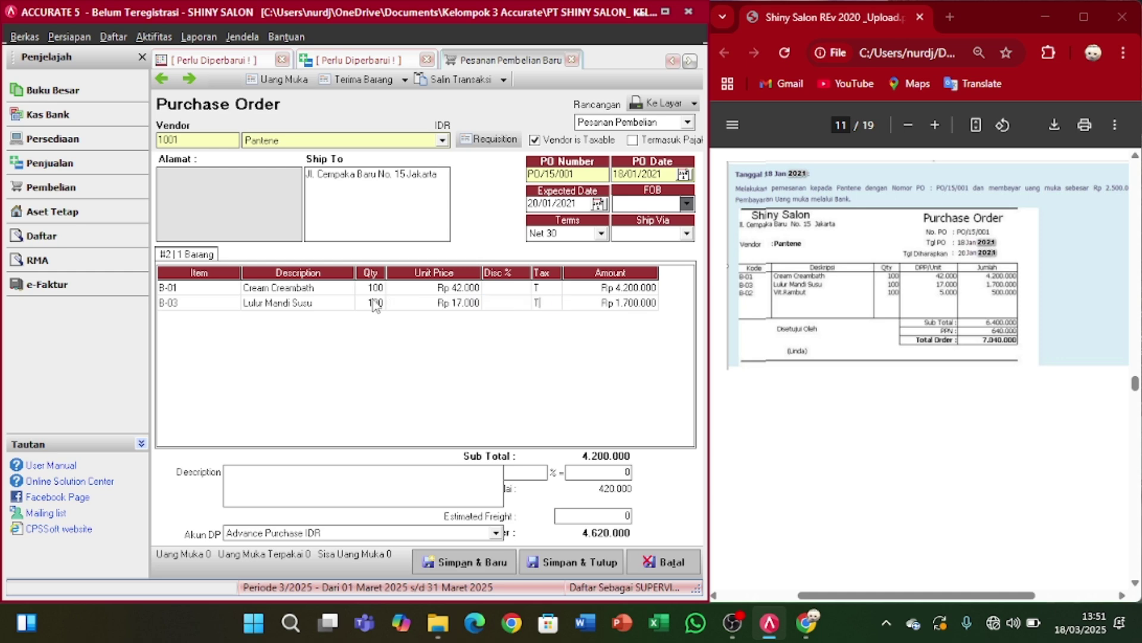
key("Tab")
key("Tab")
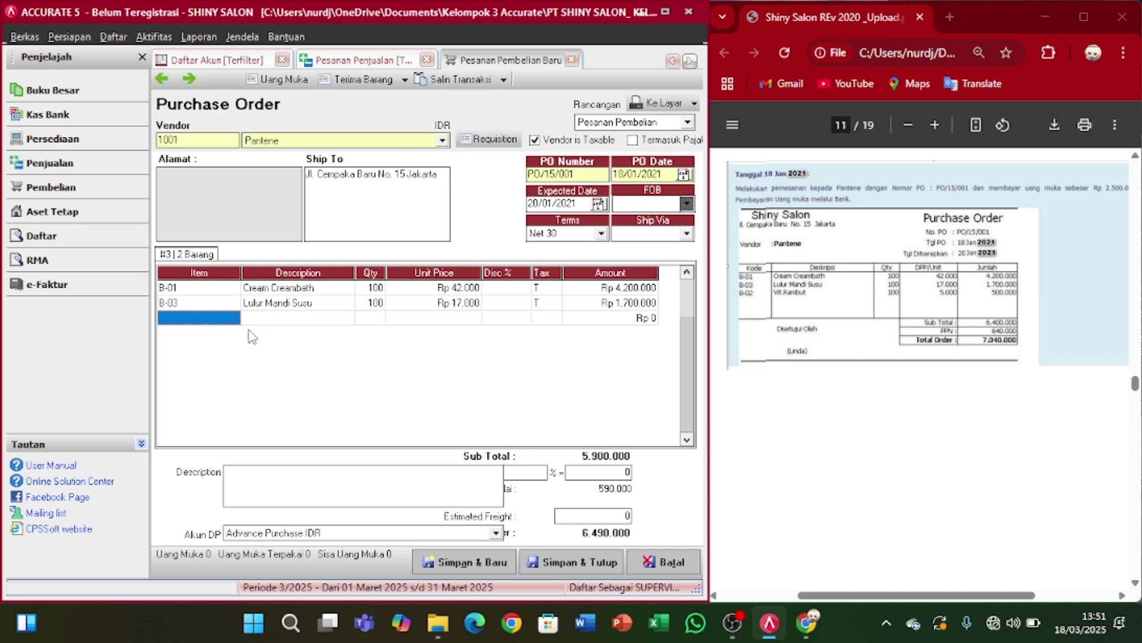
- Add item B-02 Vit Rambut on the third line of the purchase order
left_click(226, 319)
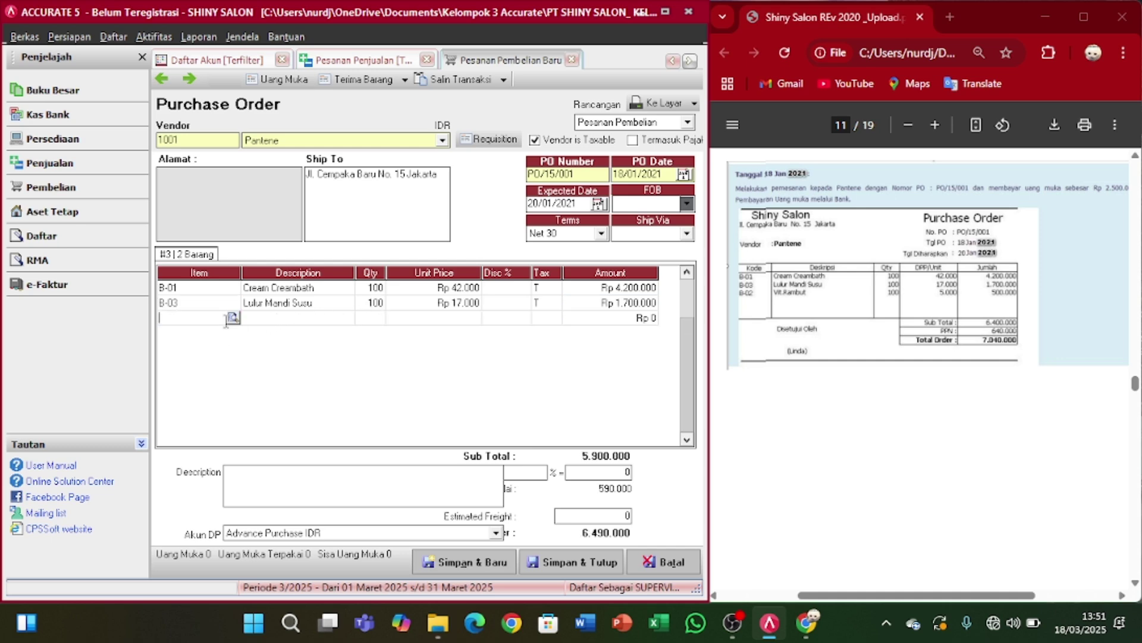
left_click(232, 318)
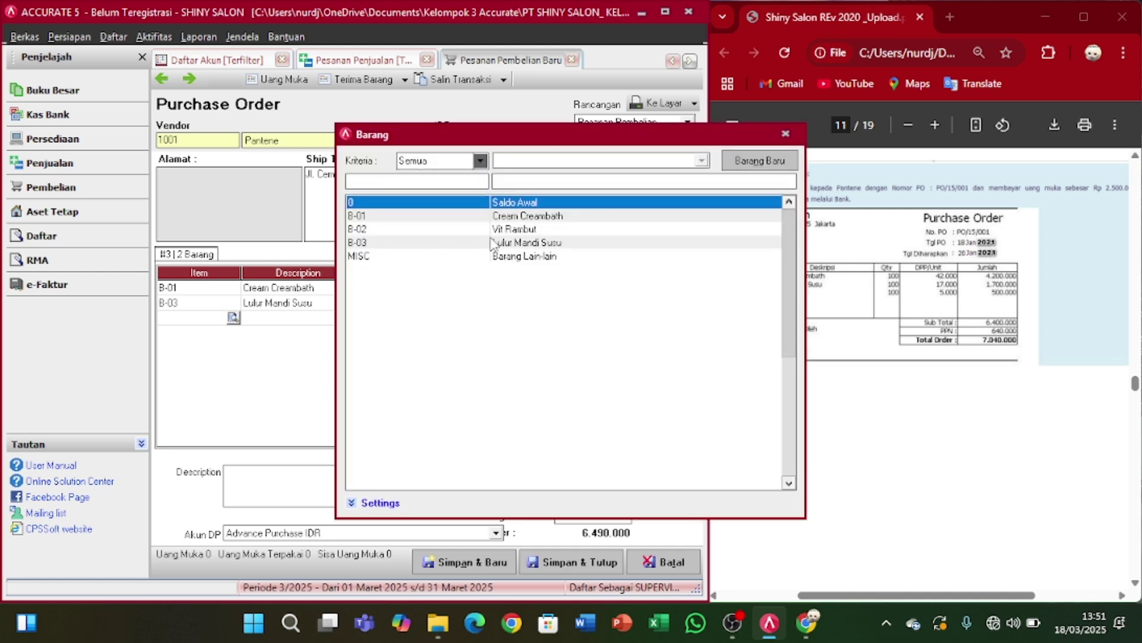
left_click(513, 231)
double_click(513, 231)
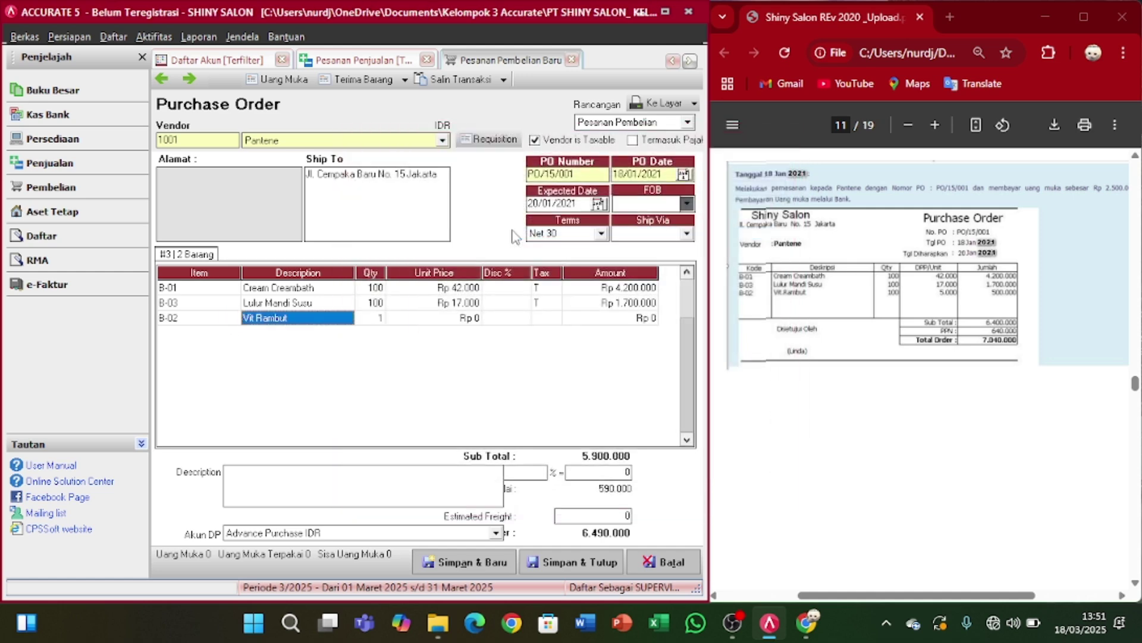
- Give the Vit Rambut line a quantity of 100, unit price Rp 5.000 and tax code T
left_click(371, 319)
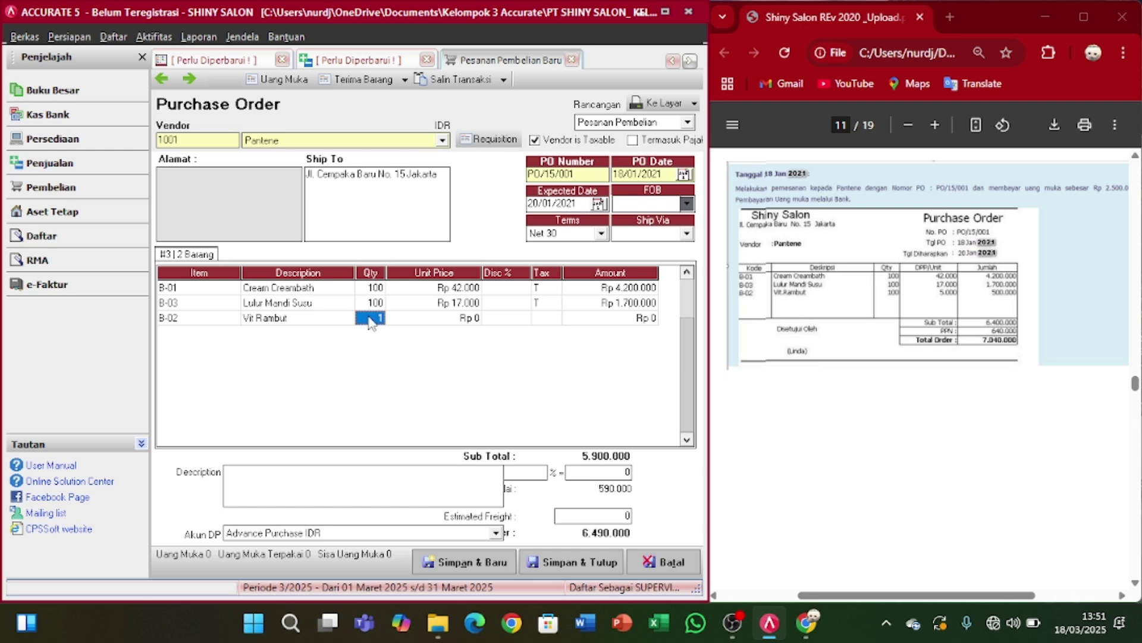
type("100")
key("Tab")
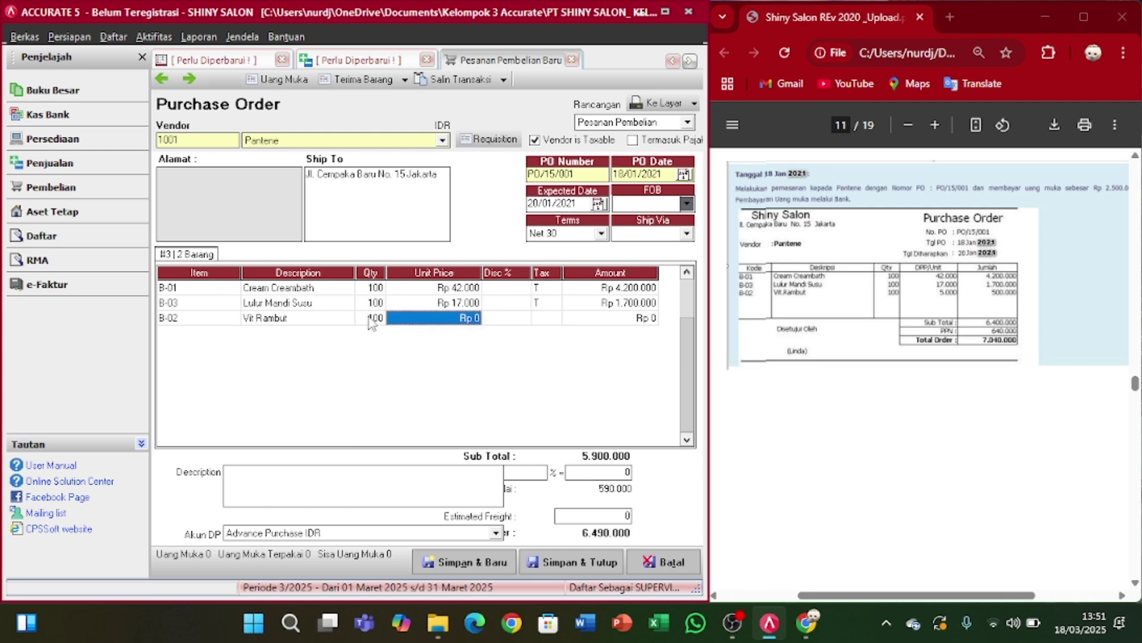
type("5.0")
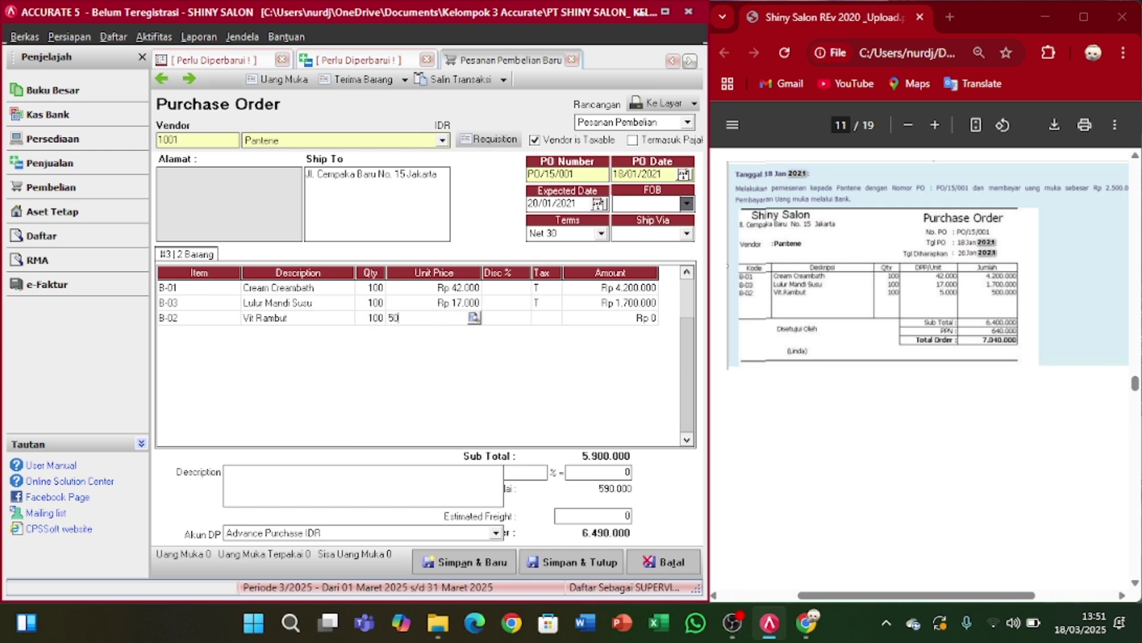
type("00")
key("Tab")
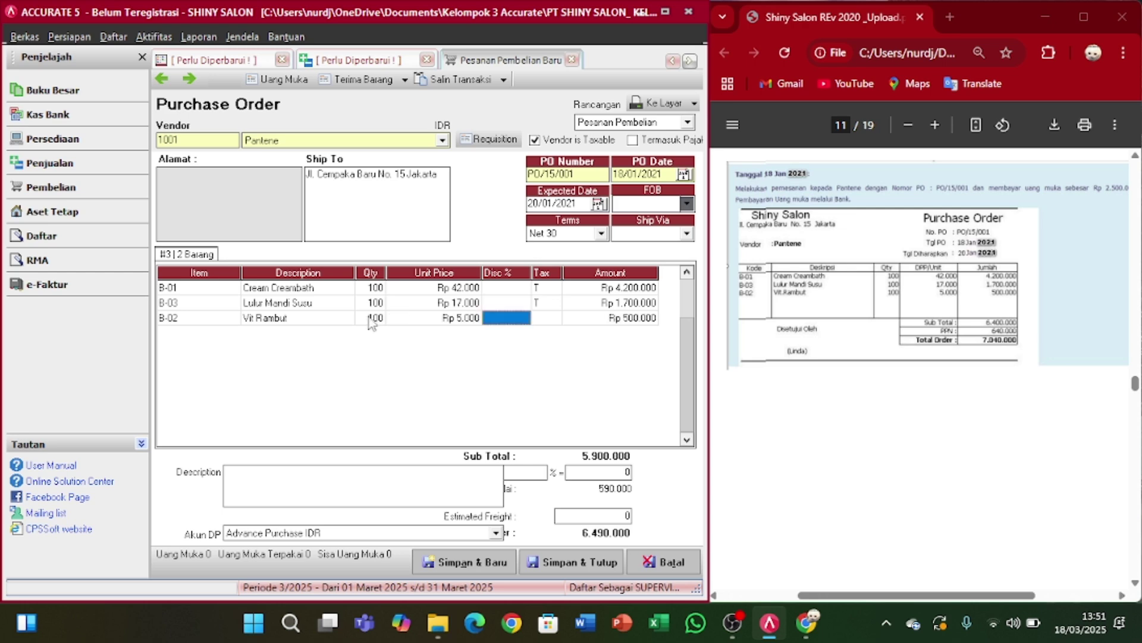
key("Tab")
type("T")
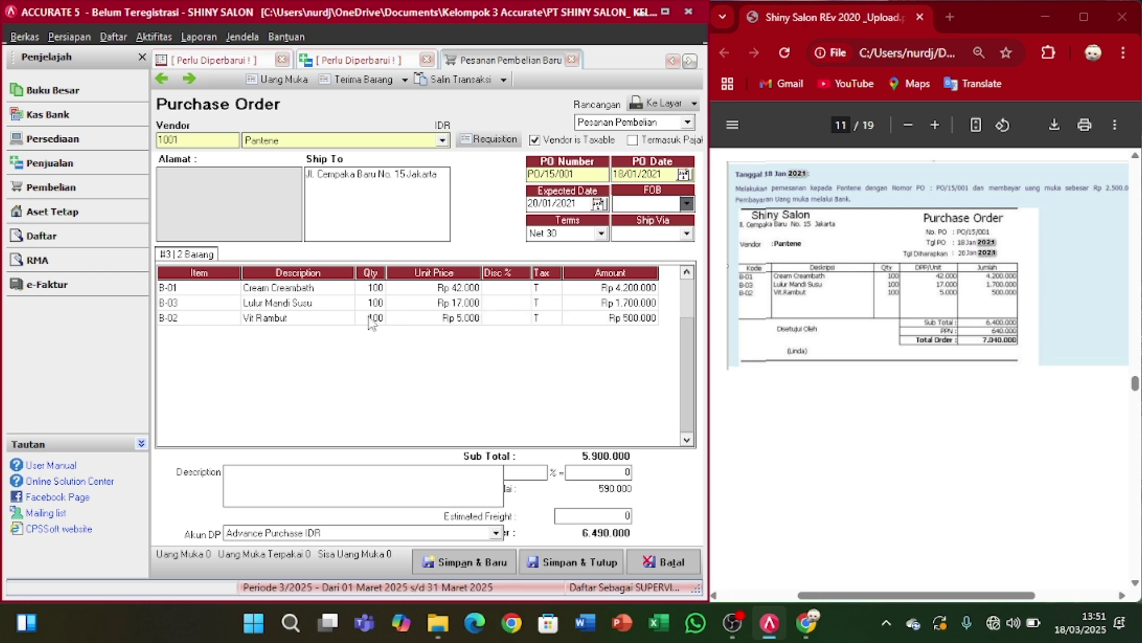
key("Tab")
key("Tab")
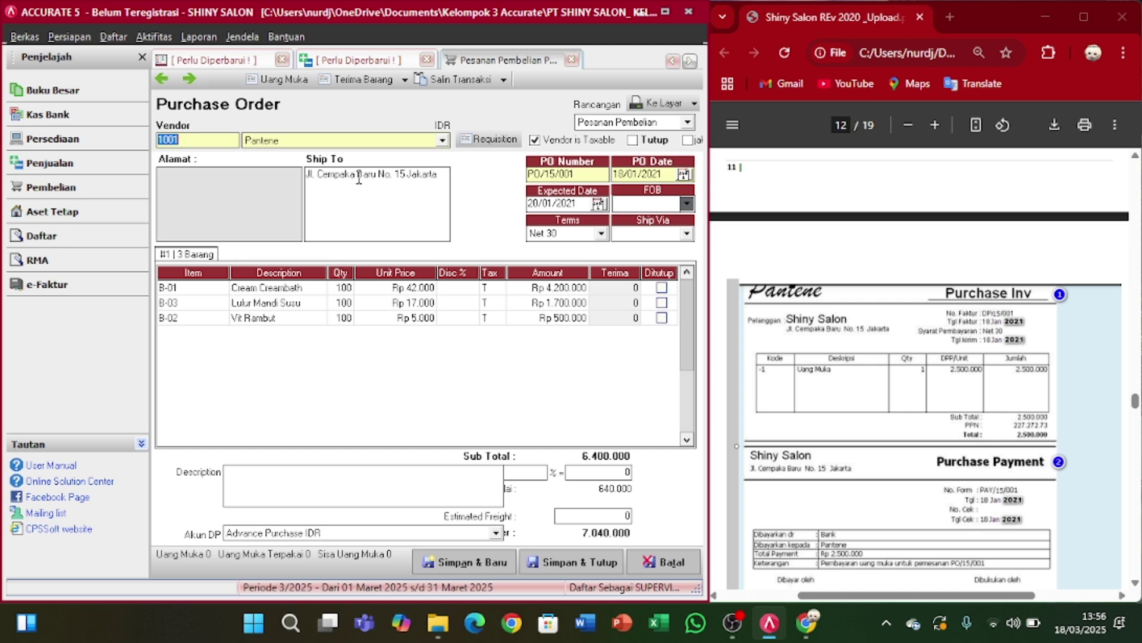
- Create a down payment (Uang Muka) purchase invoice from the Pantene purchase order and bring its source document into view in the PDF
left_click(283, 86)
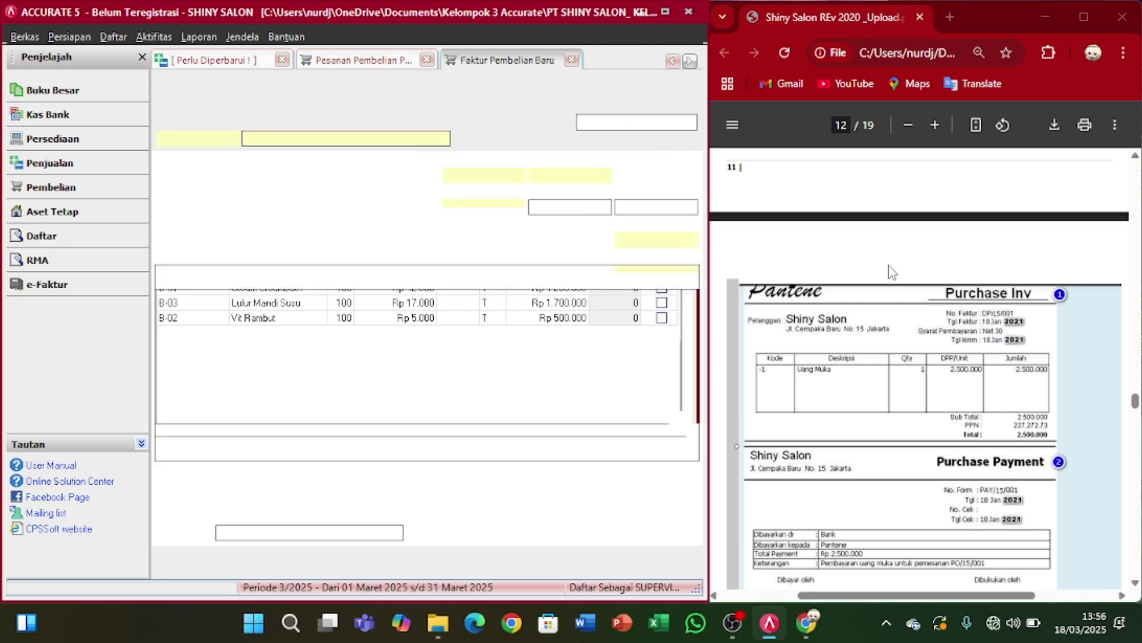
scroll(890, 272, "up", 10)
scroll(894, 272, "down", 5)
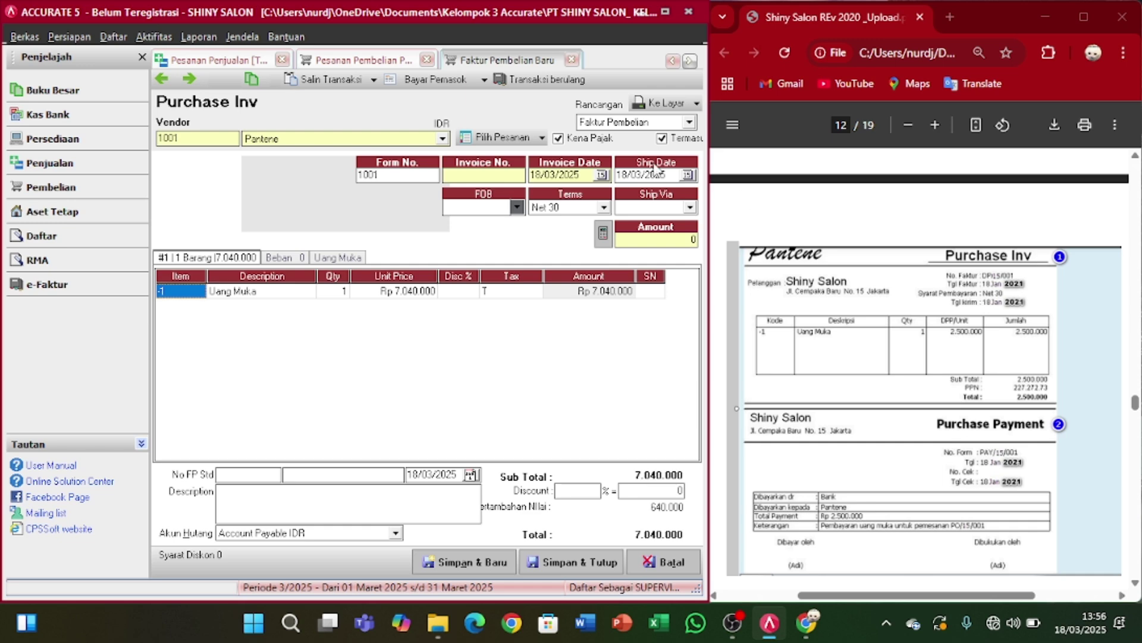
- Set the down payment invoice's number to DP/15/001 and enter 18/01 as the day and month of its invoice date
left_click(506, 176)
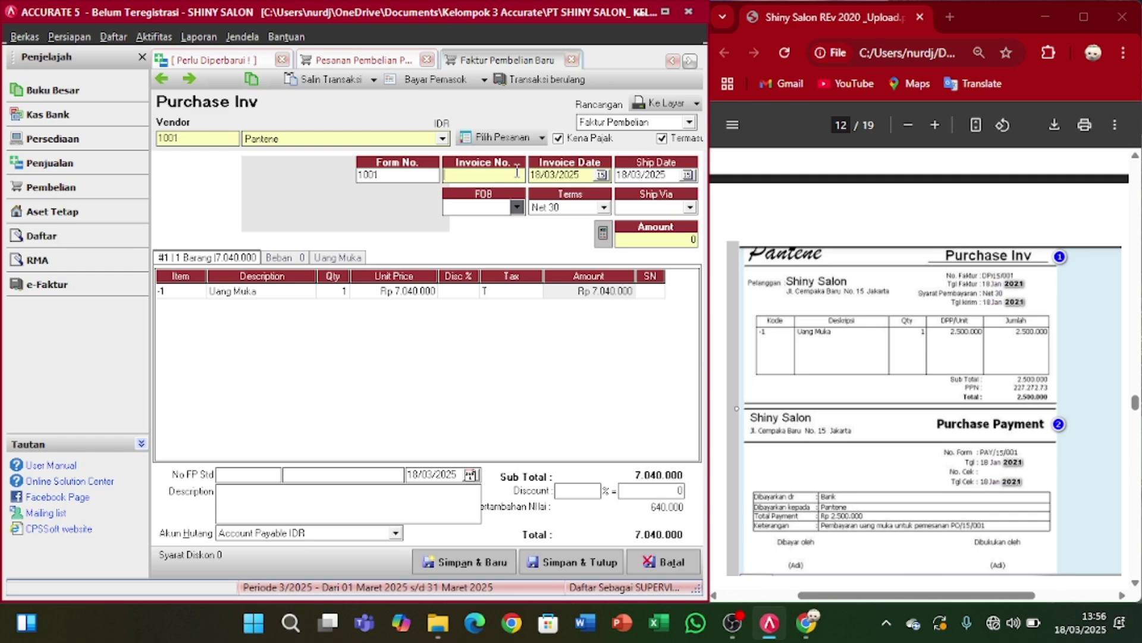
type("DP")
type("/15")
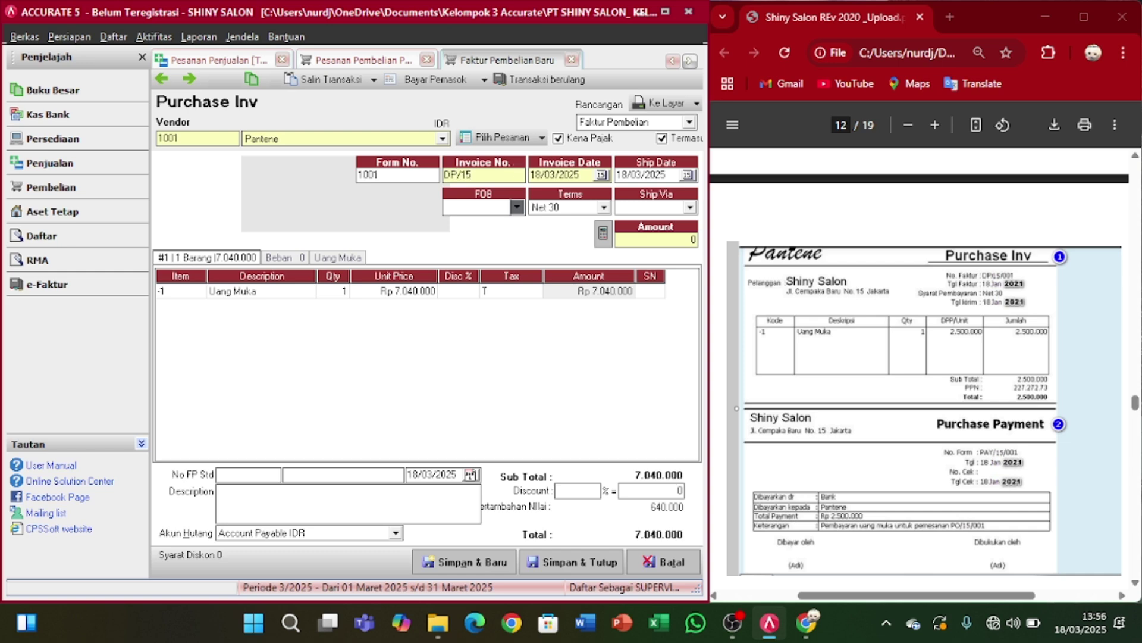
type("/001")
key("Tab")
type("18/0")
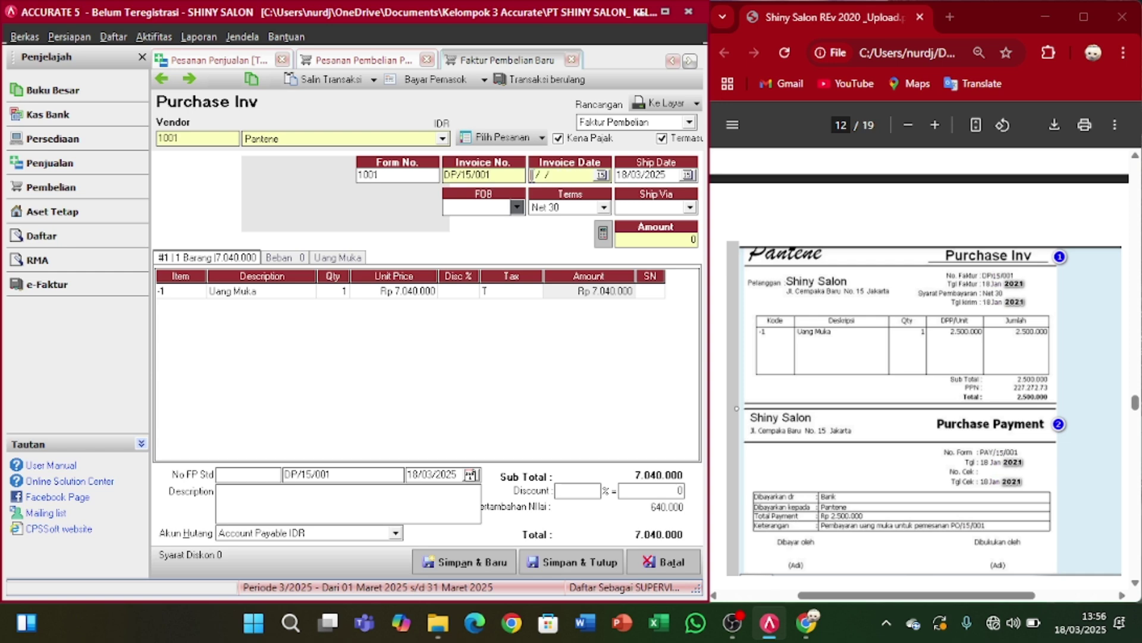
type("1/")
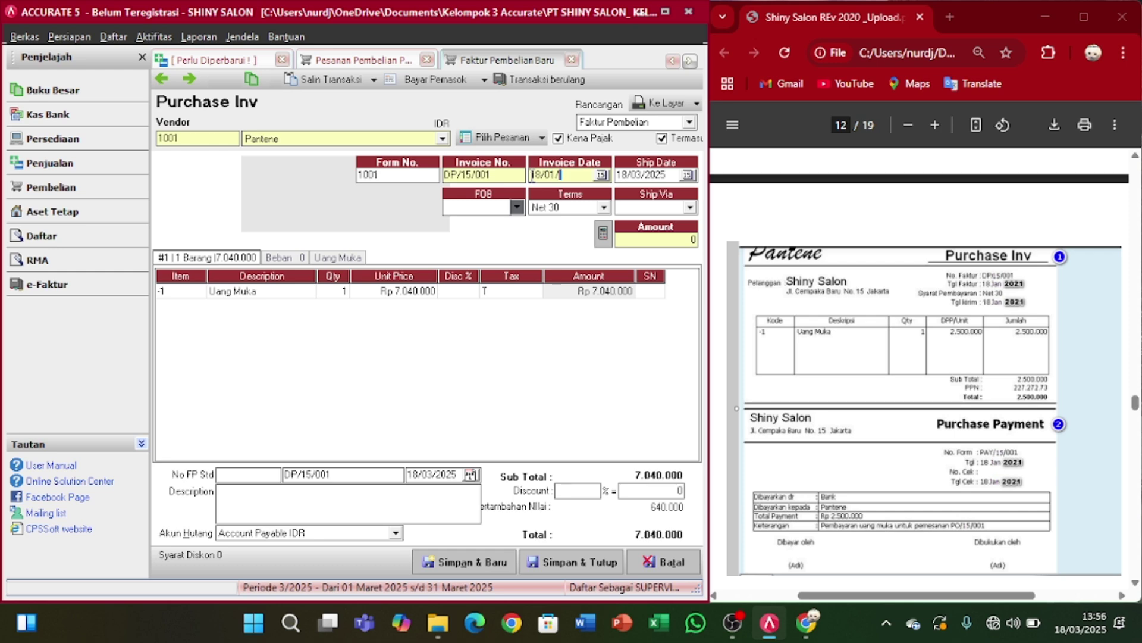
- Set the purchase invoice's Invoice Date and Ship Date to 18/01/2021
type("2021")
left_click(620, 176)
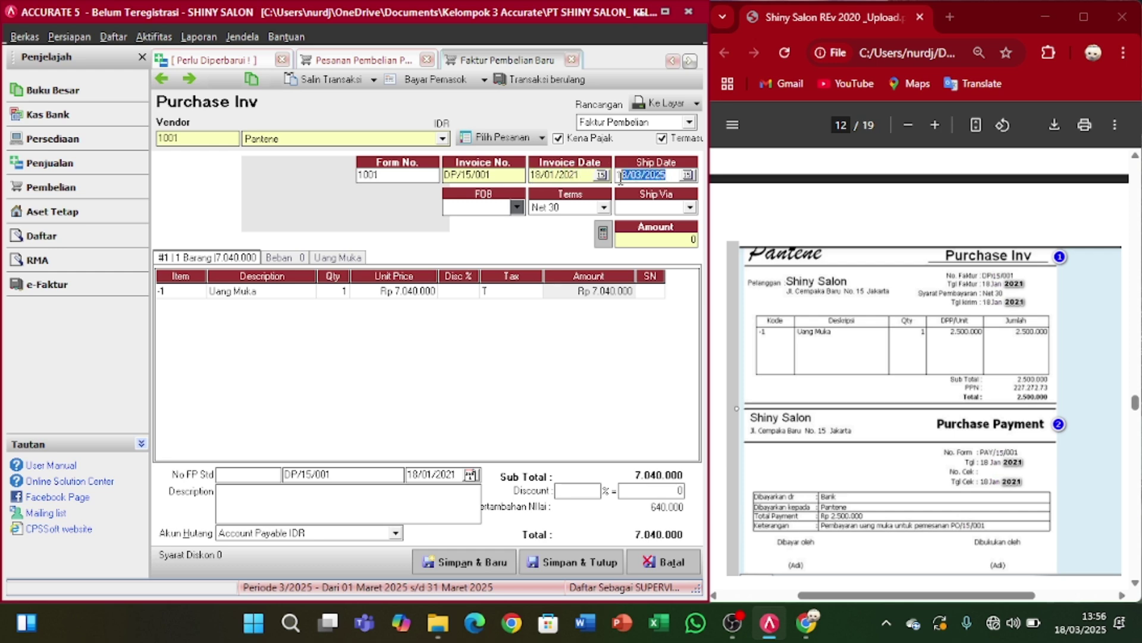
key("BackSpace")
type("18/01/202")
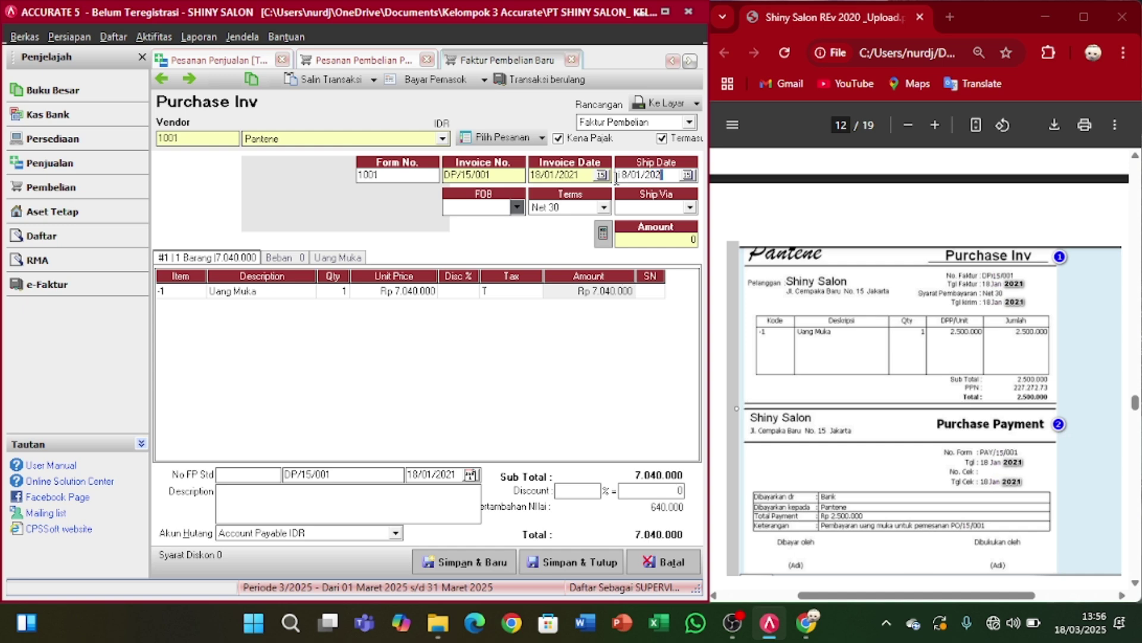
type("1")
- Set the unit price of the Uang Muka line to 2.500.000
left_click(436, 295)
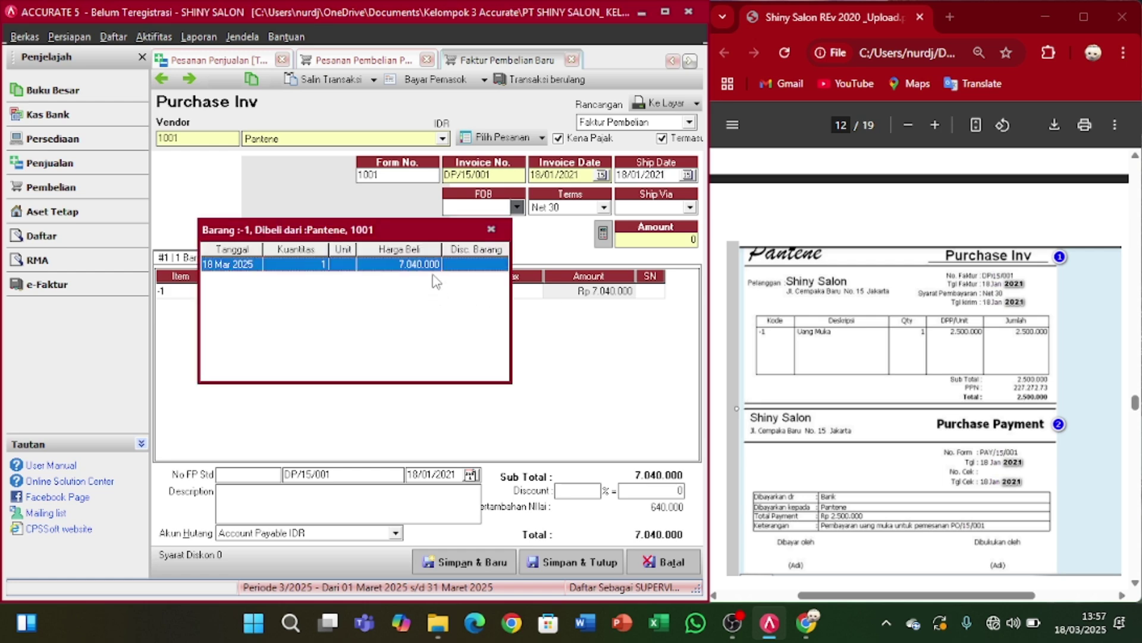
left_click(491, 230)
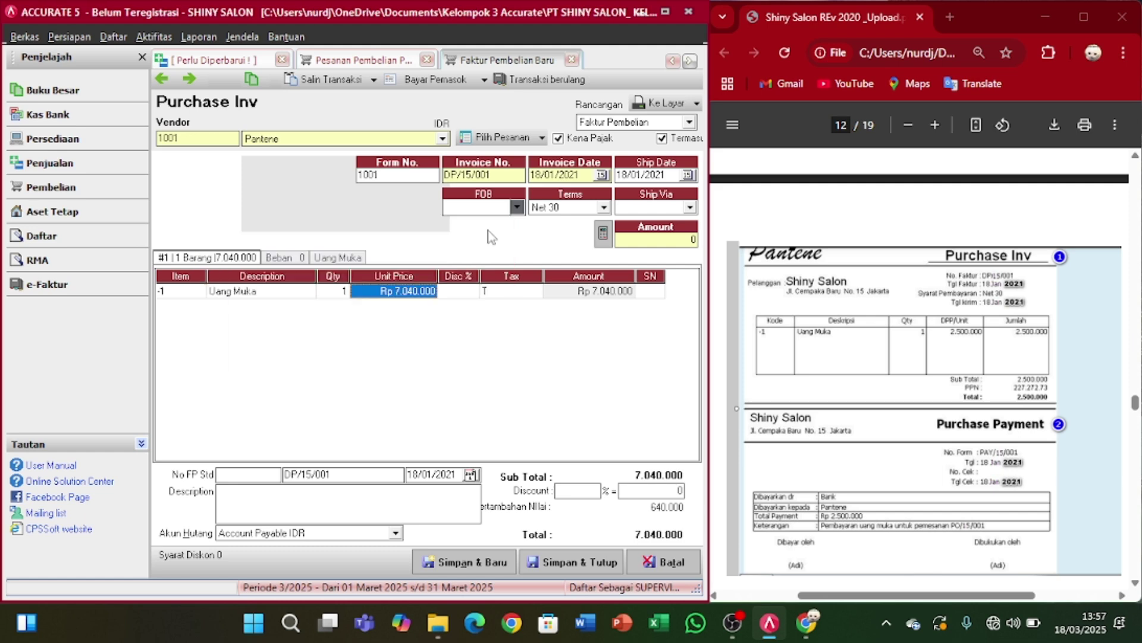
left_click(421, 294)
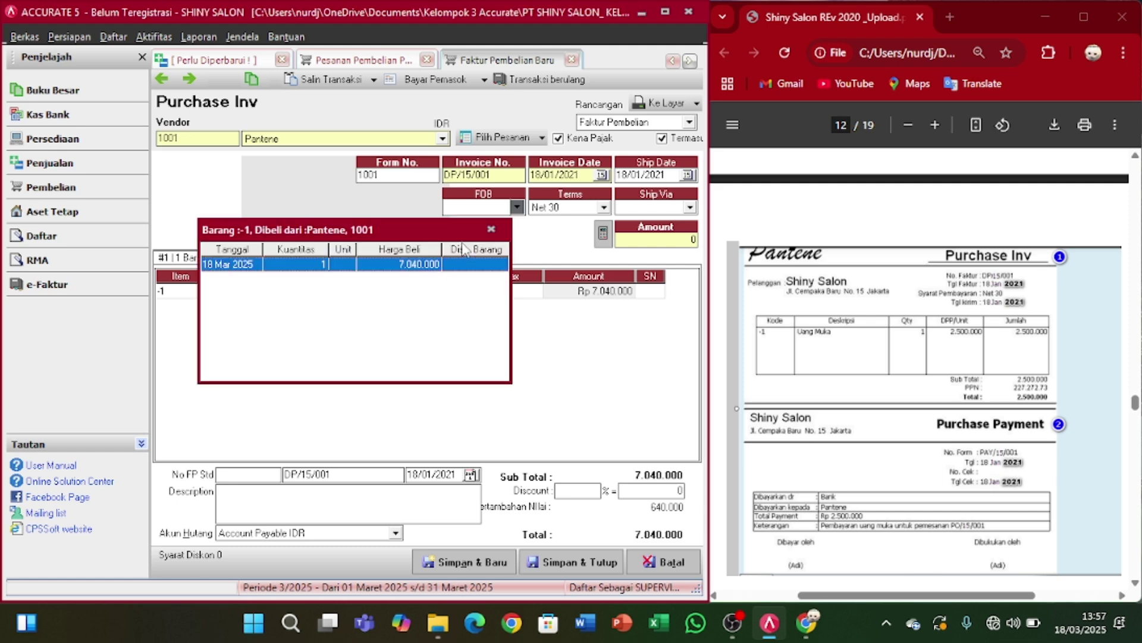
left_click(489, 230)
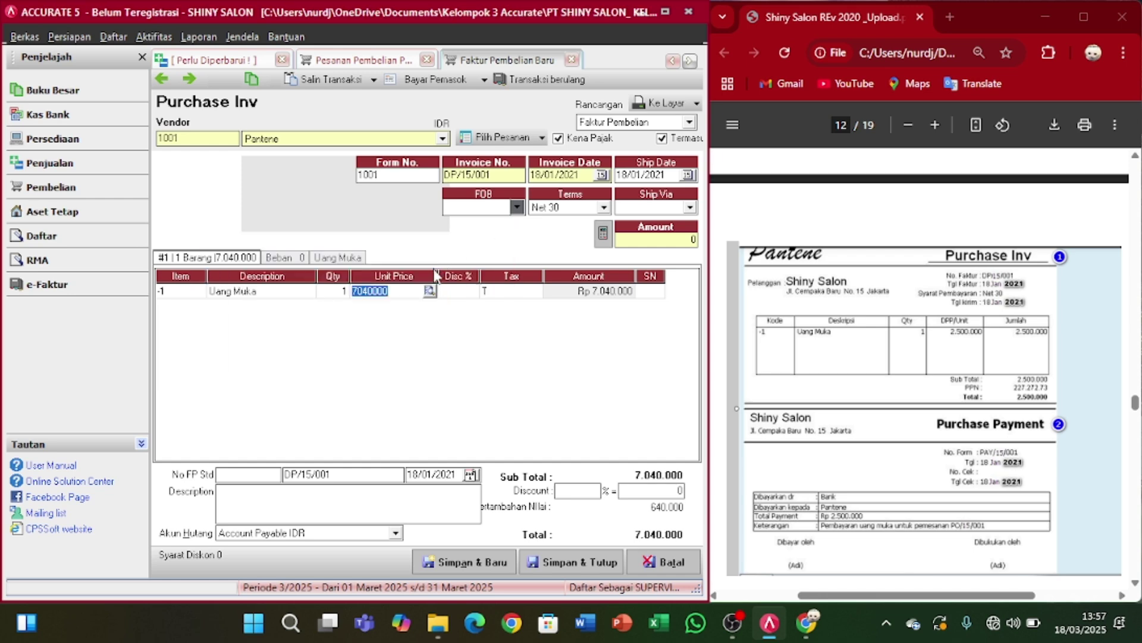
key("Delete")
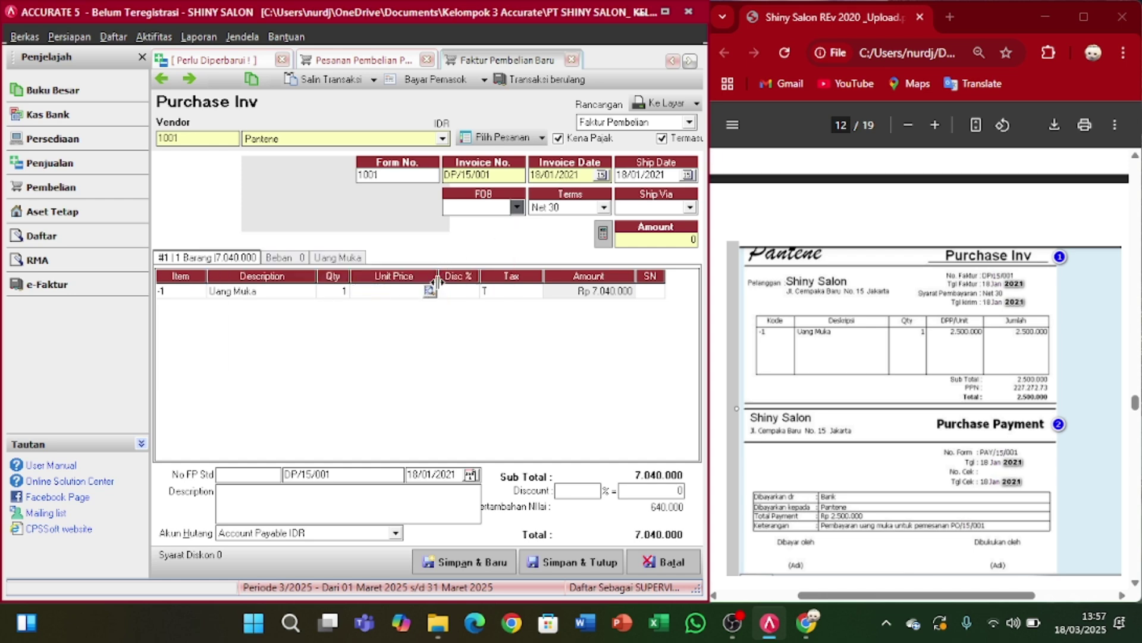
left_click(566, 297)
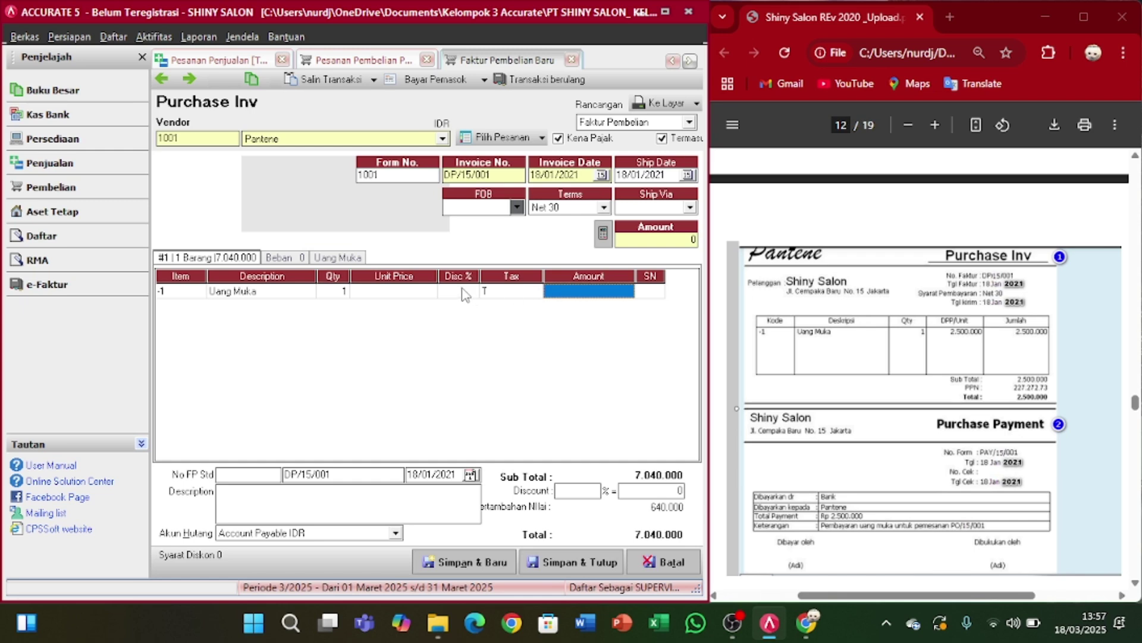
left_click(433, 293)
left_click(432, 294)
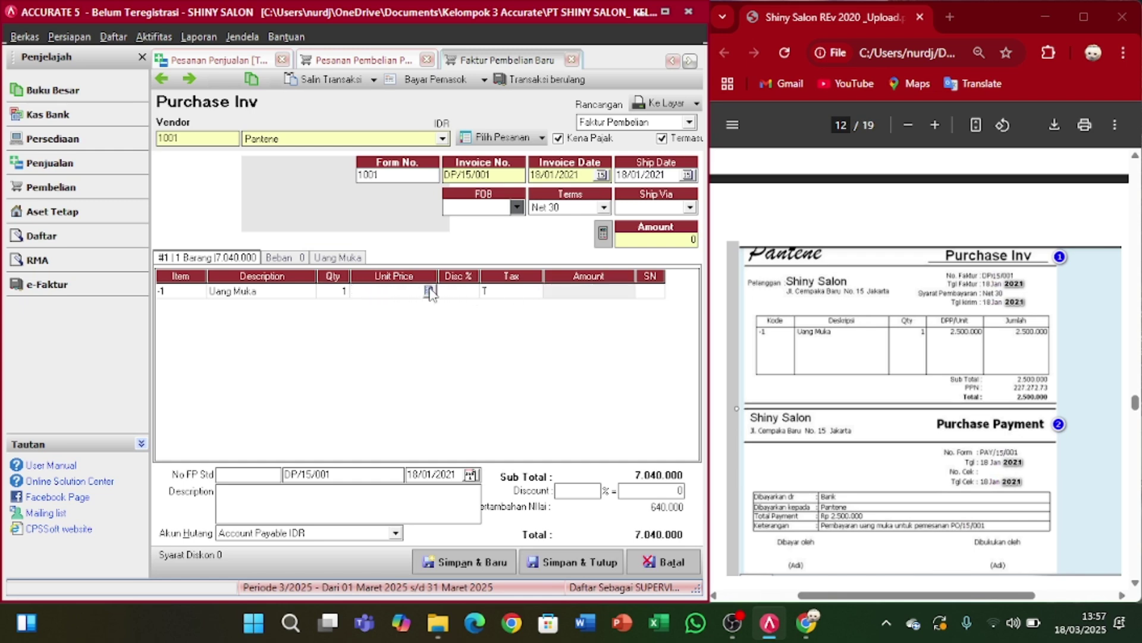
type("2500000")
key("Tab")
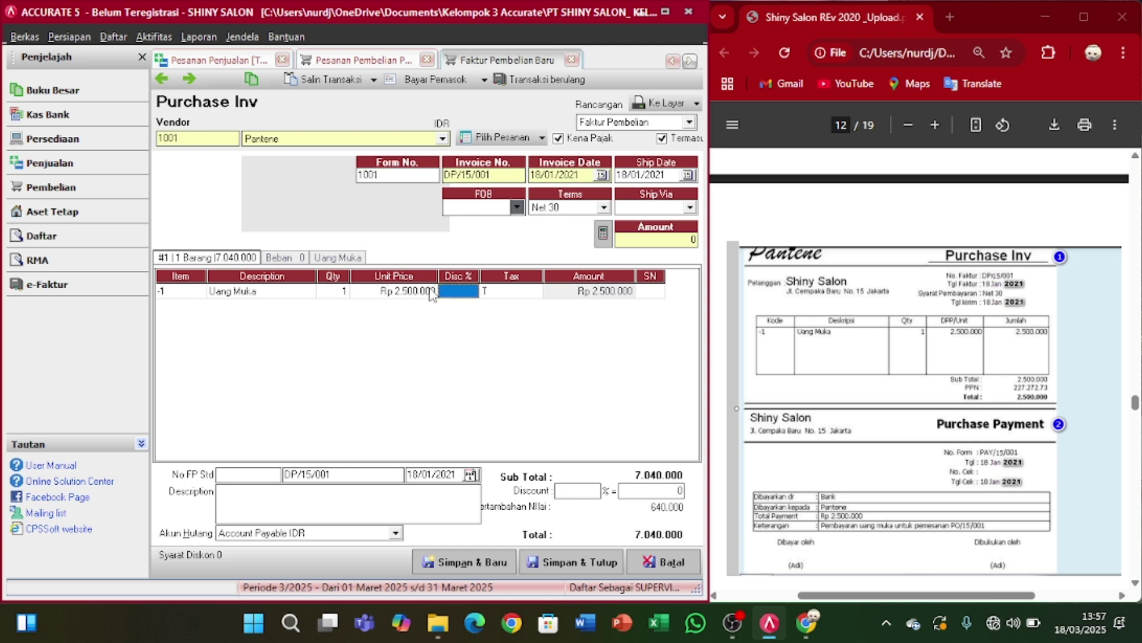
- Commit the Uang Muka line and fill the invoice's Amount with the calculated total
key("Tab")
key("Tab")
key("Tab")
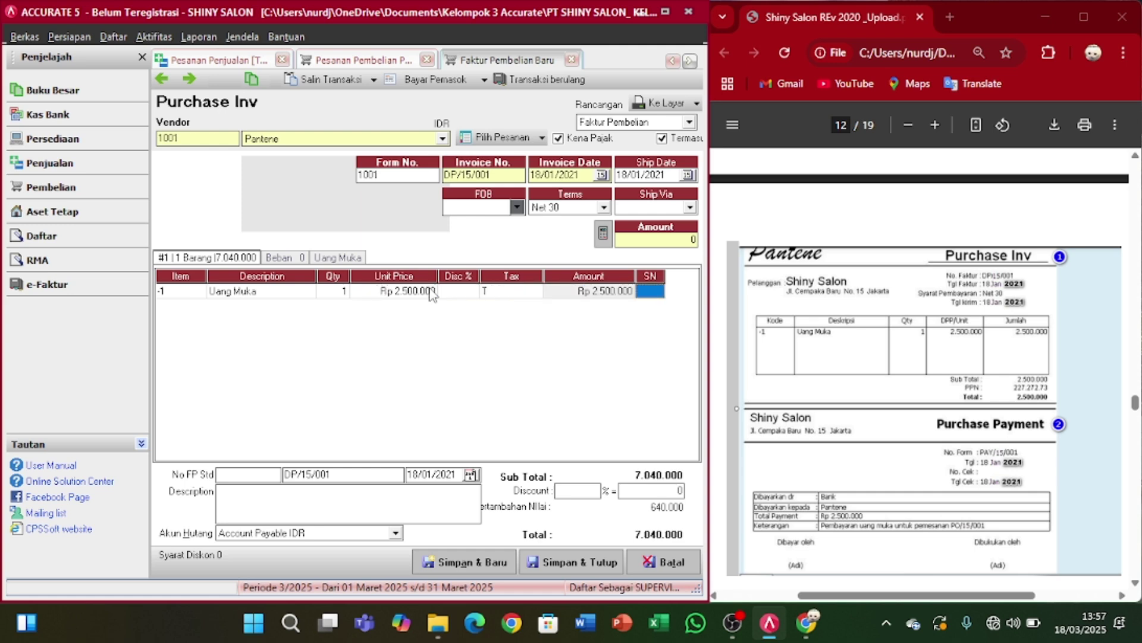
key("Tab")
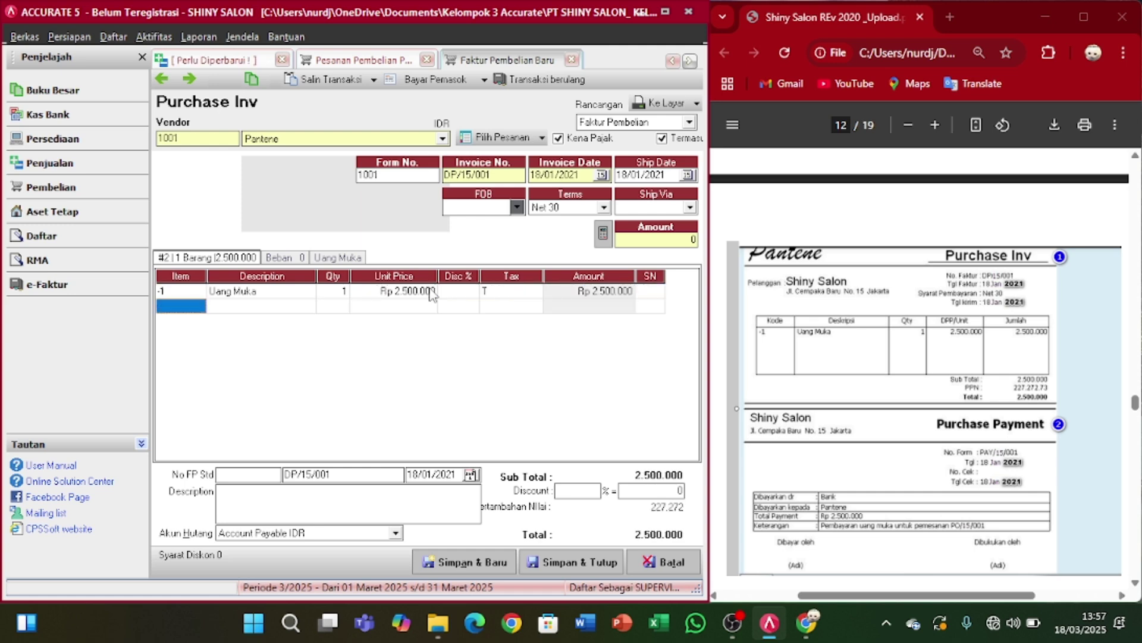
left_click(603, 234)
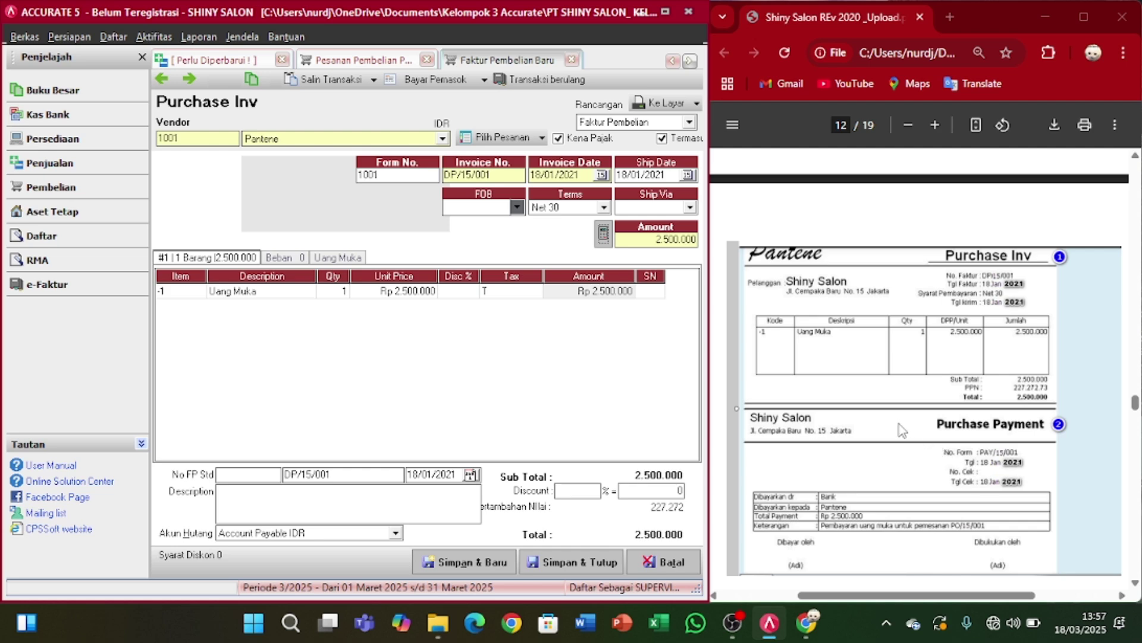
- Create a purchase payment from the Pantene down-payment invoice and set its Form No. to PAY/15/001
scroll(903, 427, "down", 2)
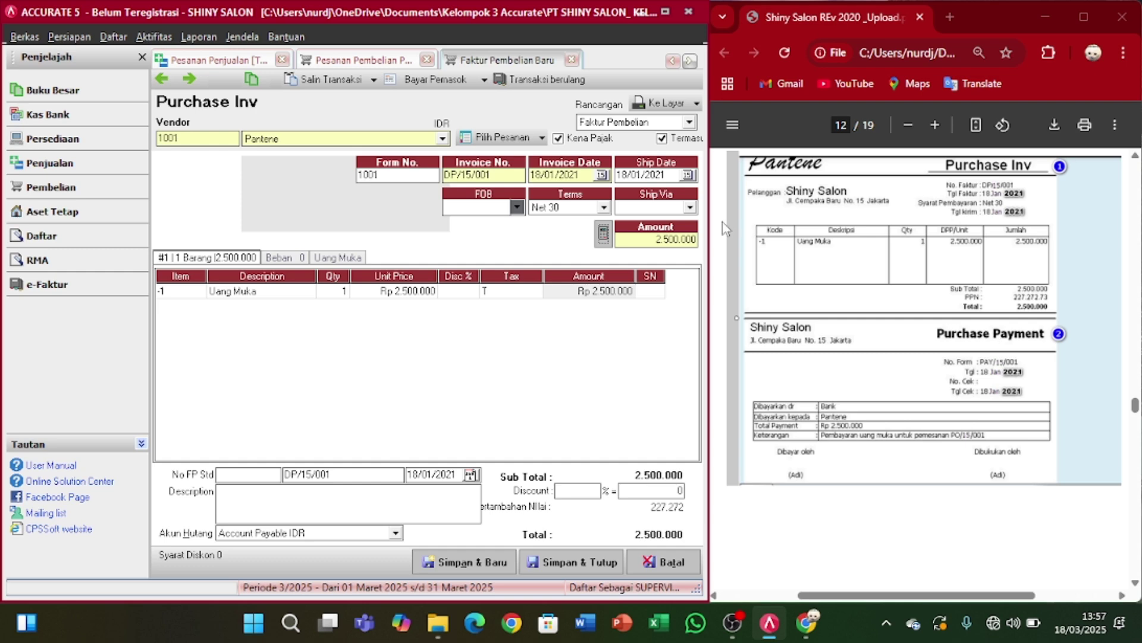
left_click(428, 87)
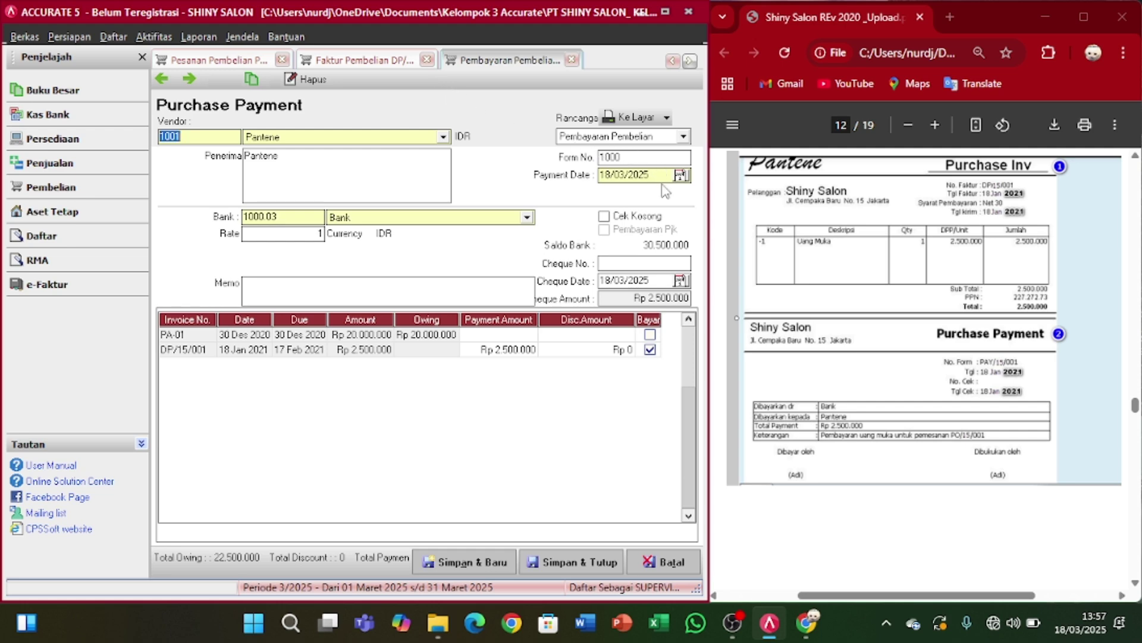
left_click(656, 160)
key("BackSpace")
key("BackSpace")
key("BackSpace")
key("BackSpace")
type("PAY/15/001")
- Set the purchase payment's Payment Date and Cheque Date to 18/01/2021
left_click_drag(649, 176, 591, 184)
key("BackSpace")
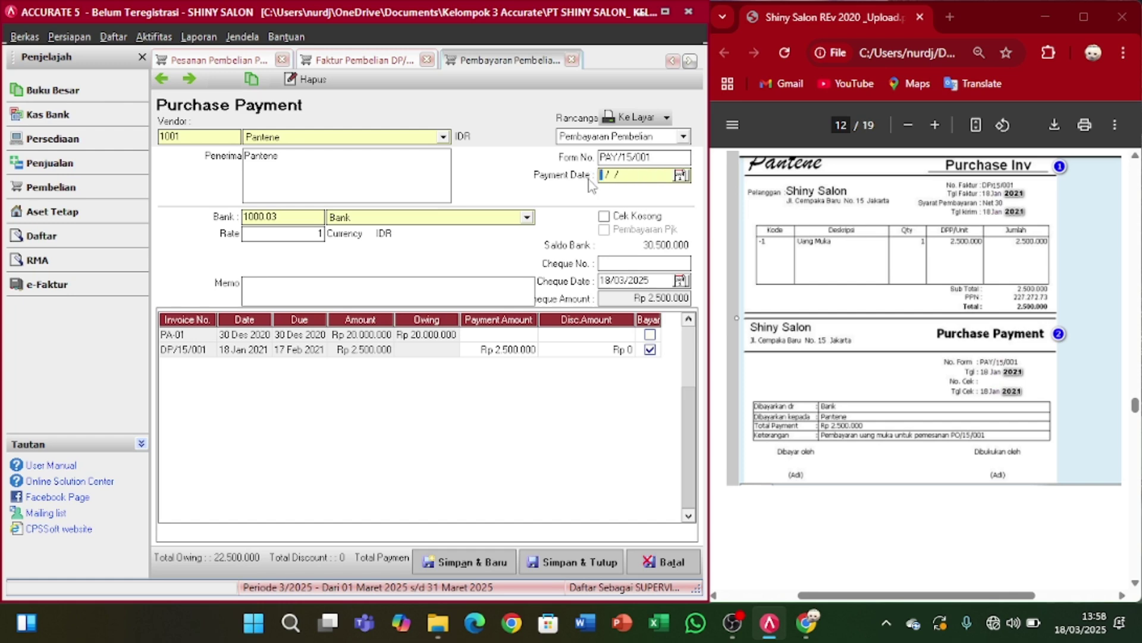
type("18/01/2021")
left_click_drag(657, 281, 595, 282)
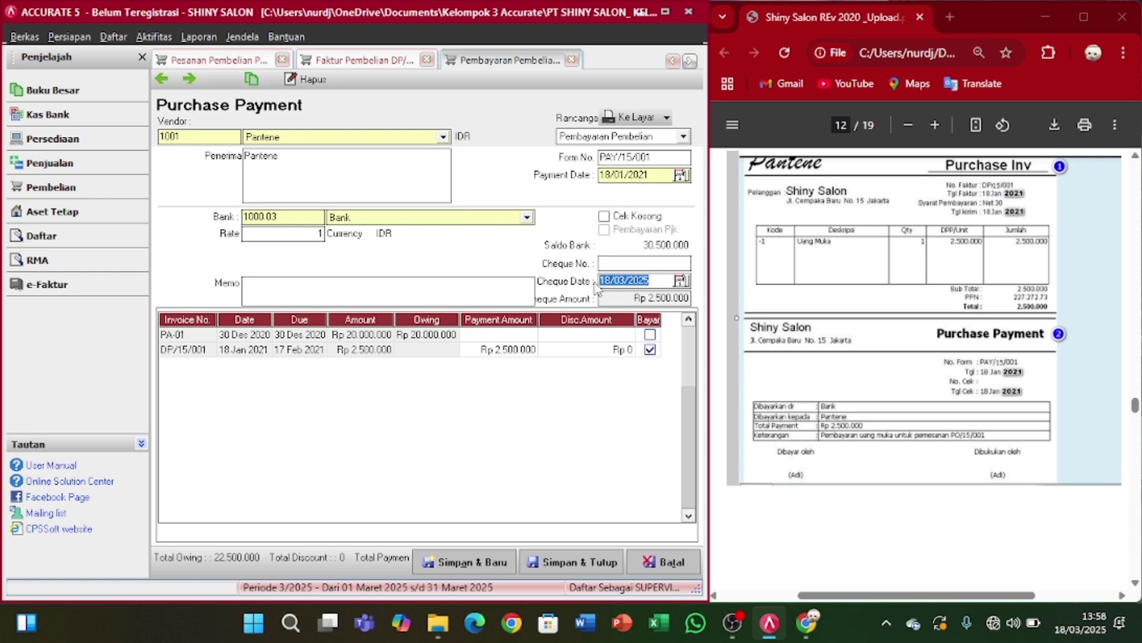
type("18/")
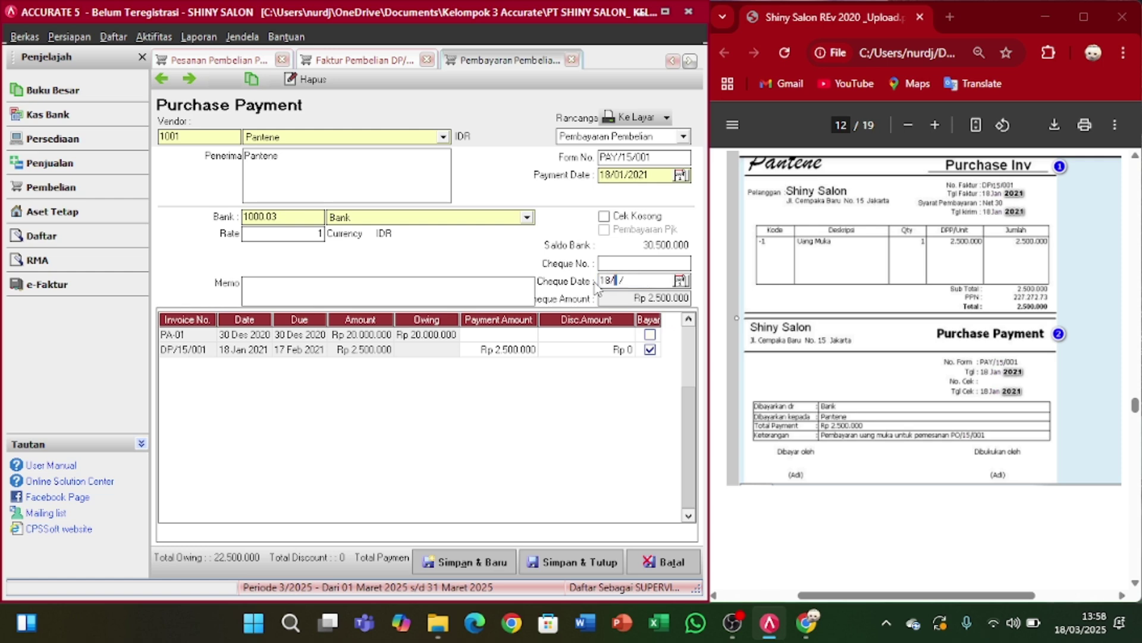
type("01/2021")
- Save and close the purchase payment, its down-payment invoice and the related purchase order
left_click(590, 561)
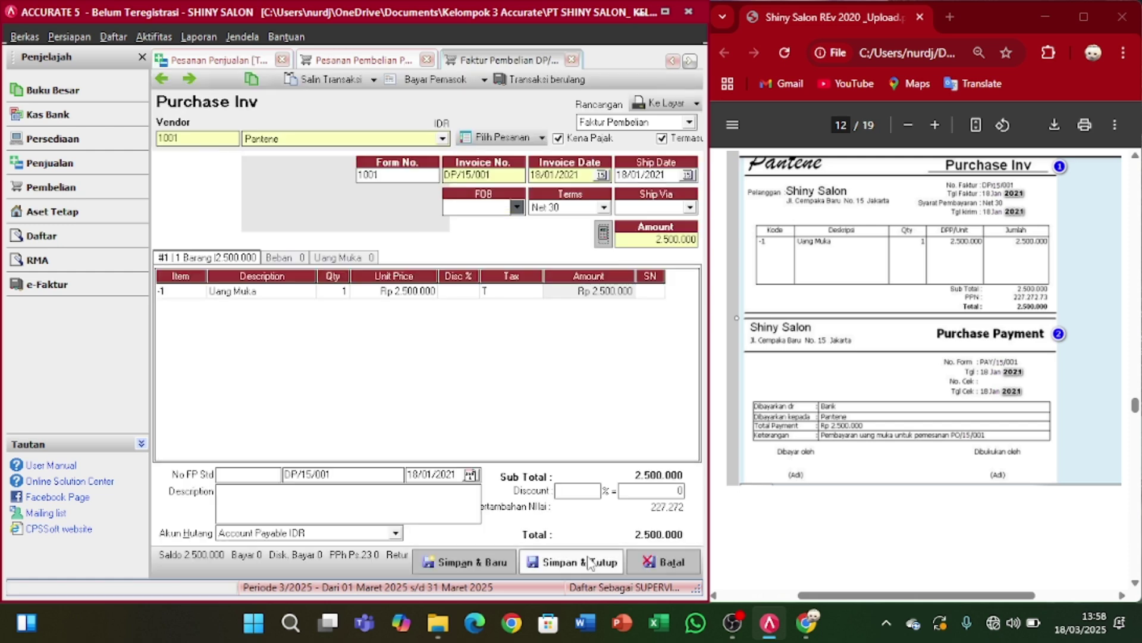
left_click(590, 562)
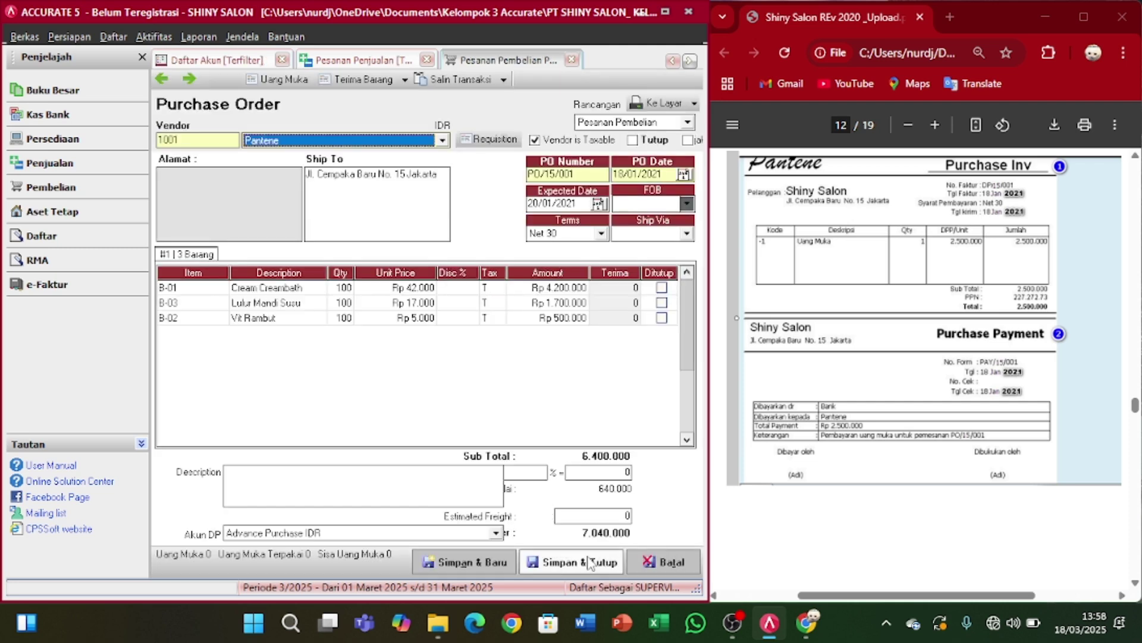
left_click(566, 562)
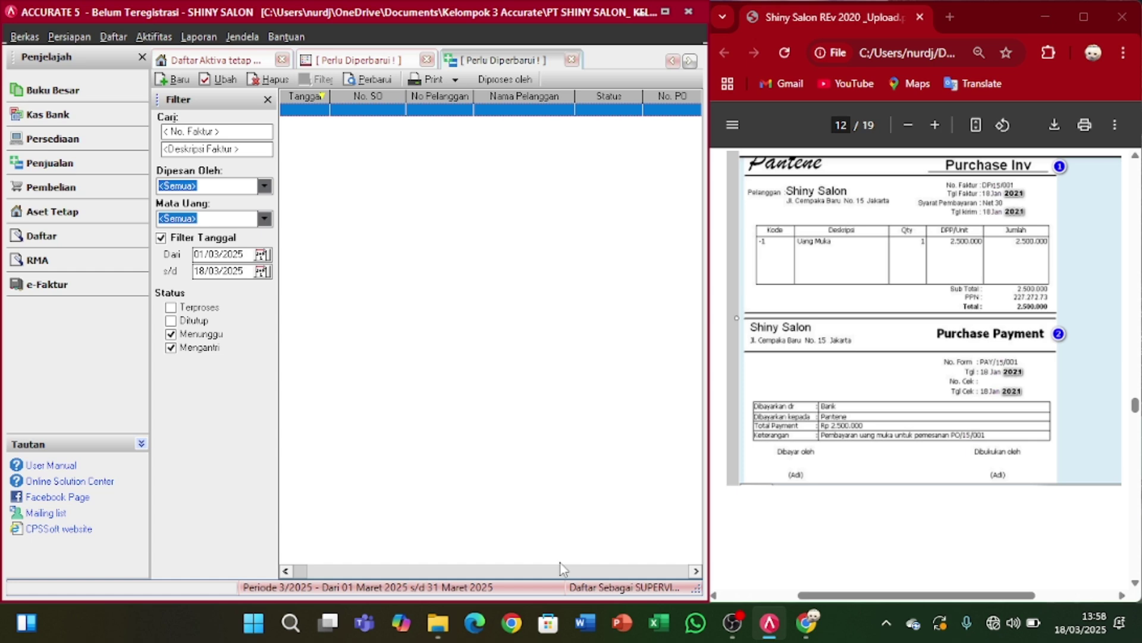
- Start a new Penerimaan Barang (receive item) form for vendor Pantene, as described in the exercise's Surat Jalan section
scroll(907, 455, "down", 5)
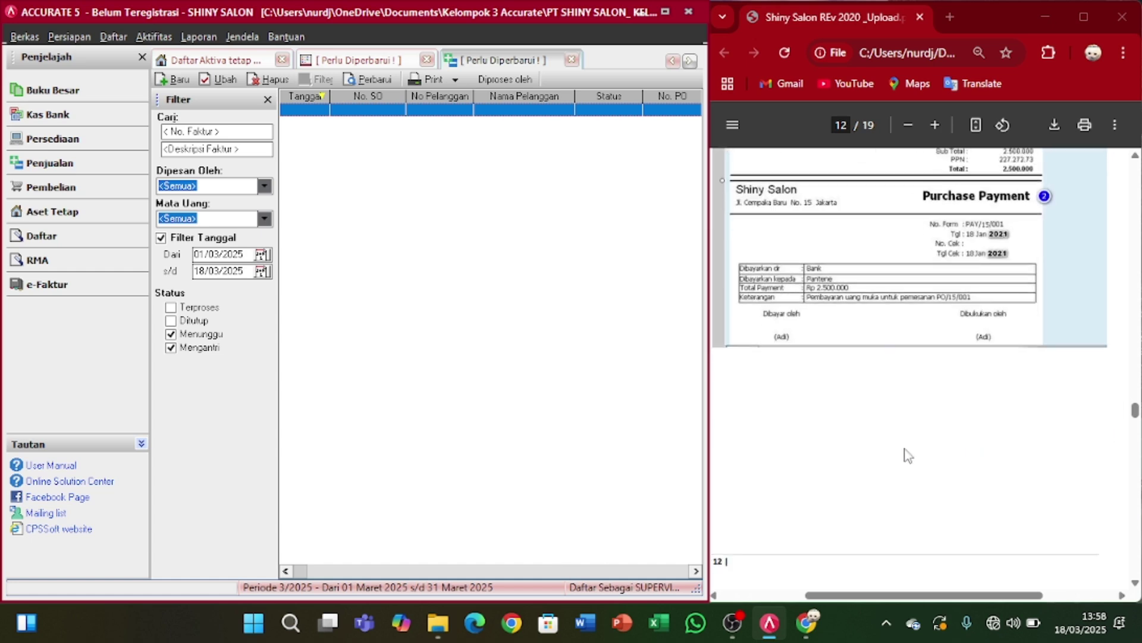
scroll(907, 455, "down", 5)
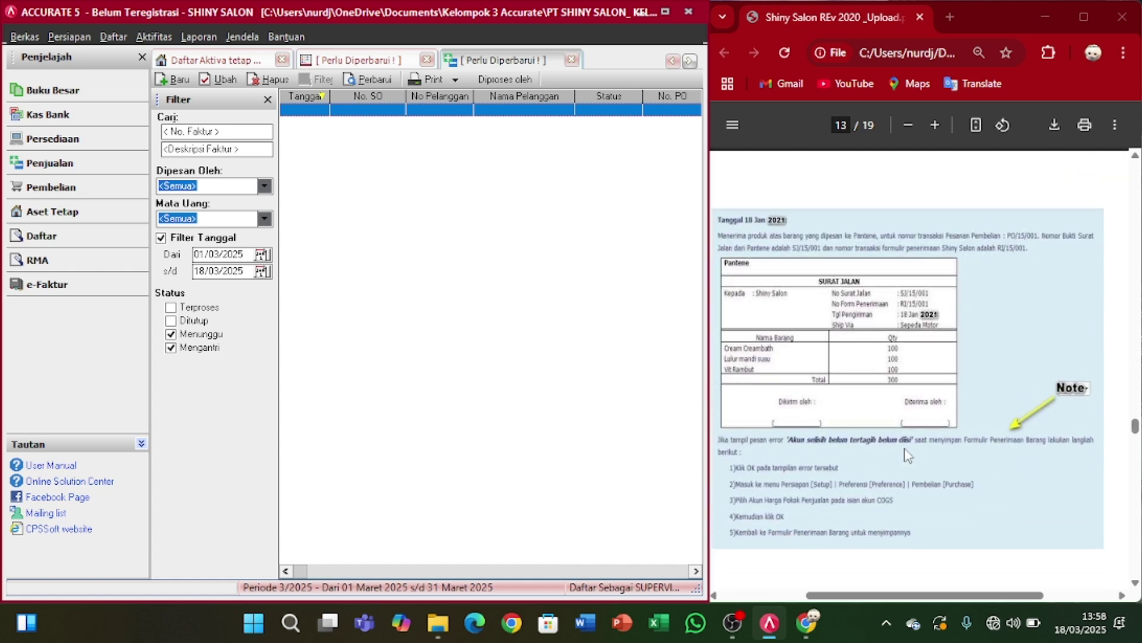
scroll(907, 455, "down", 1)
scroll(907, 455, "up", 2)
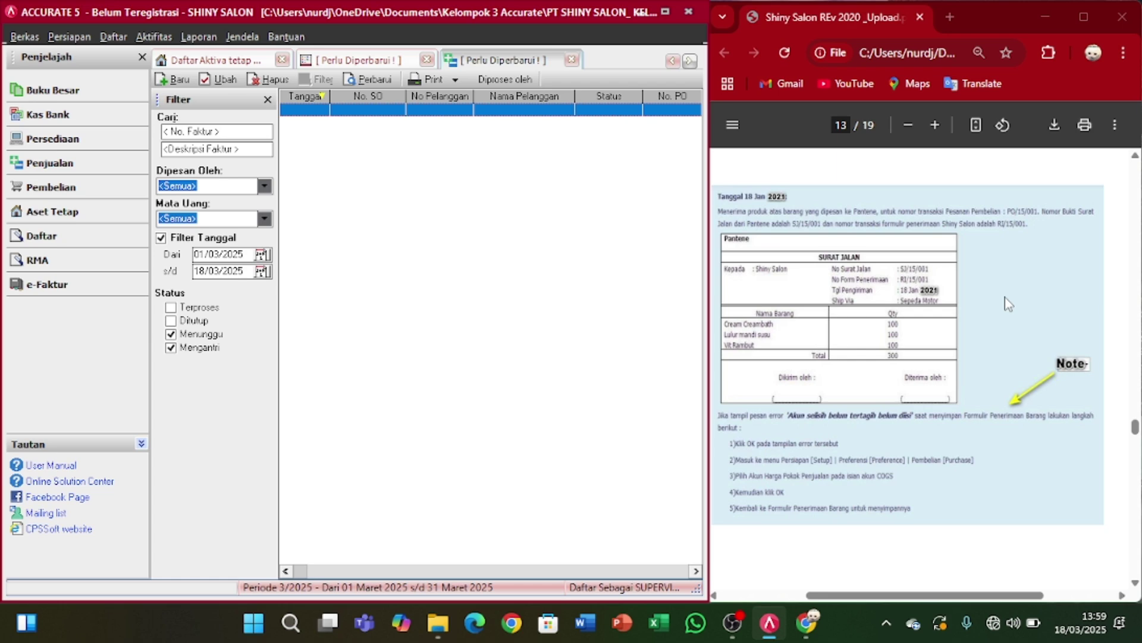
left_click(152, 37)
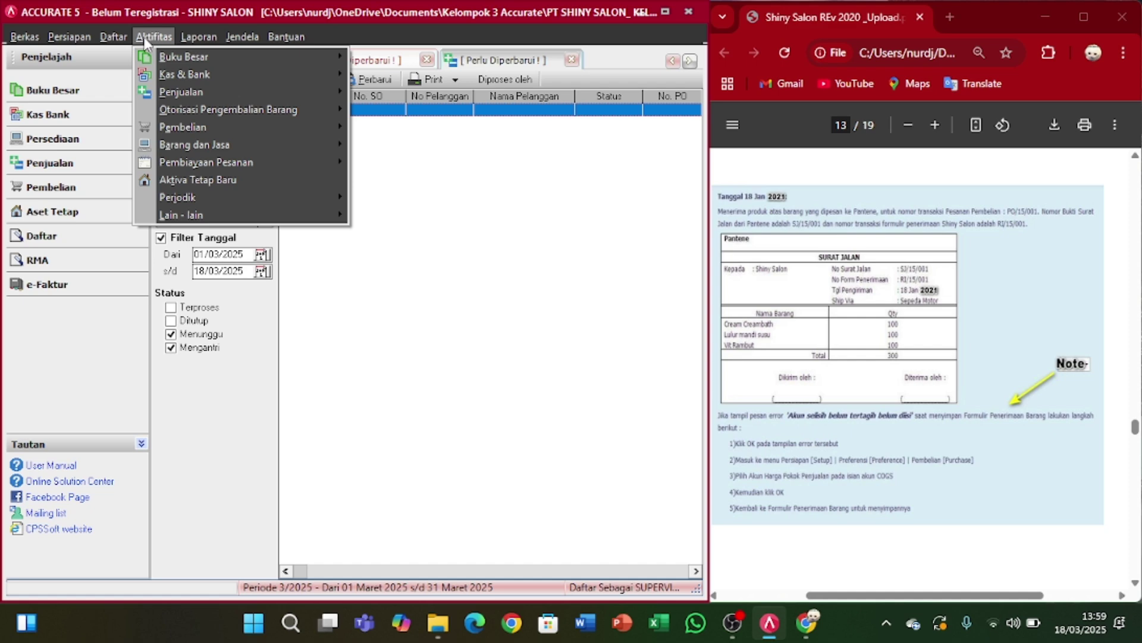
mouse_move(197, 126)
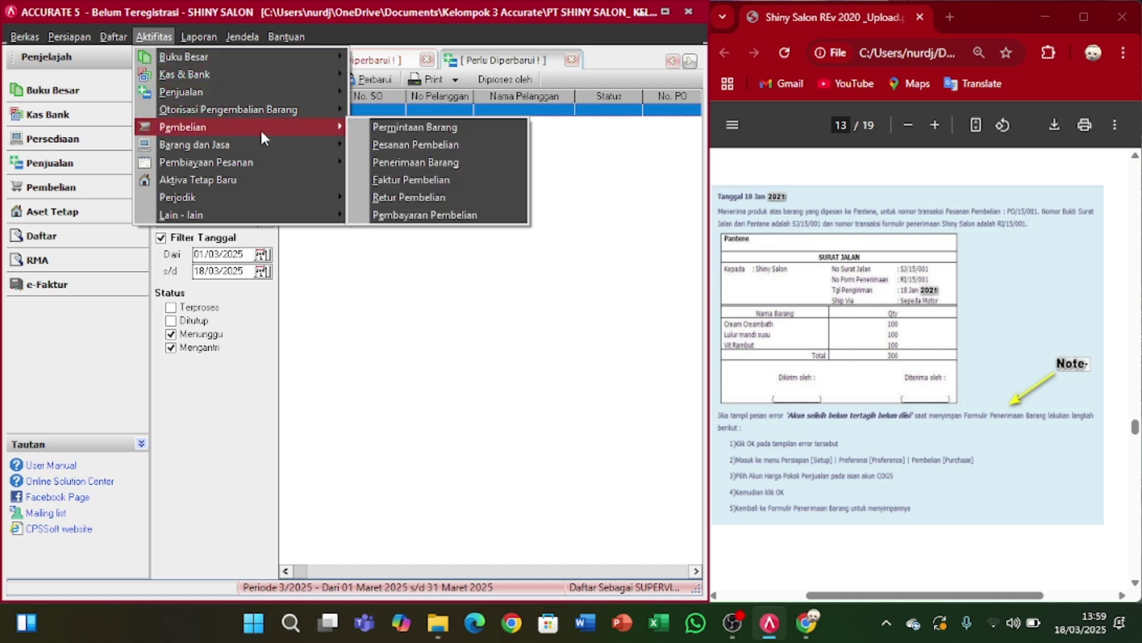
left_click(382, 160)
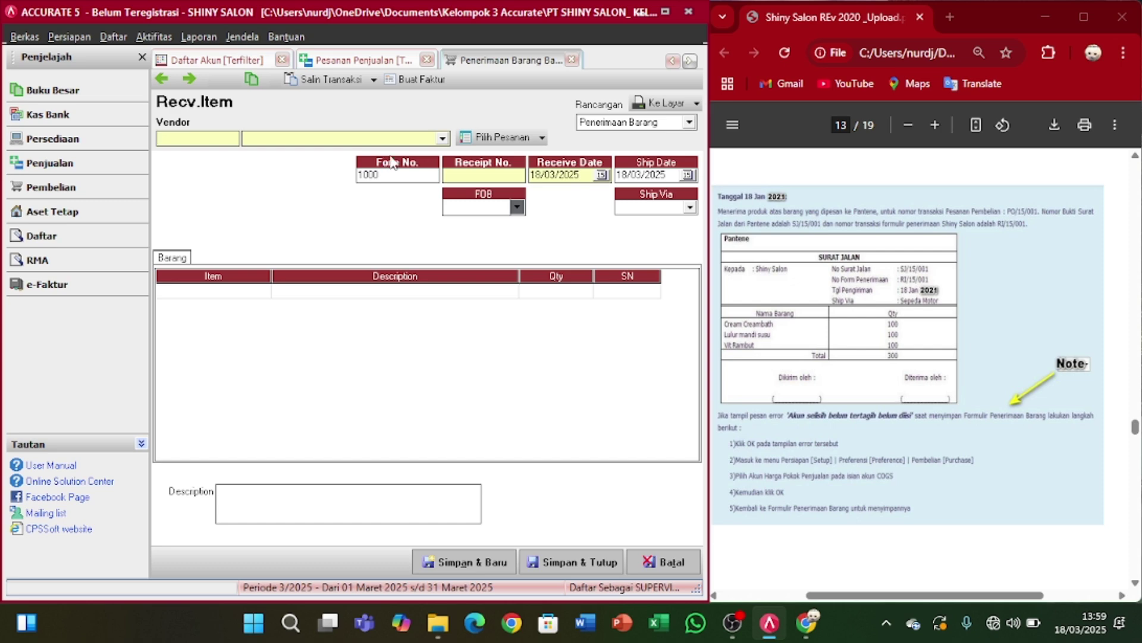
left_click(442, 138)
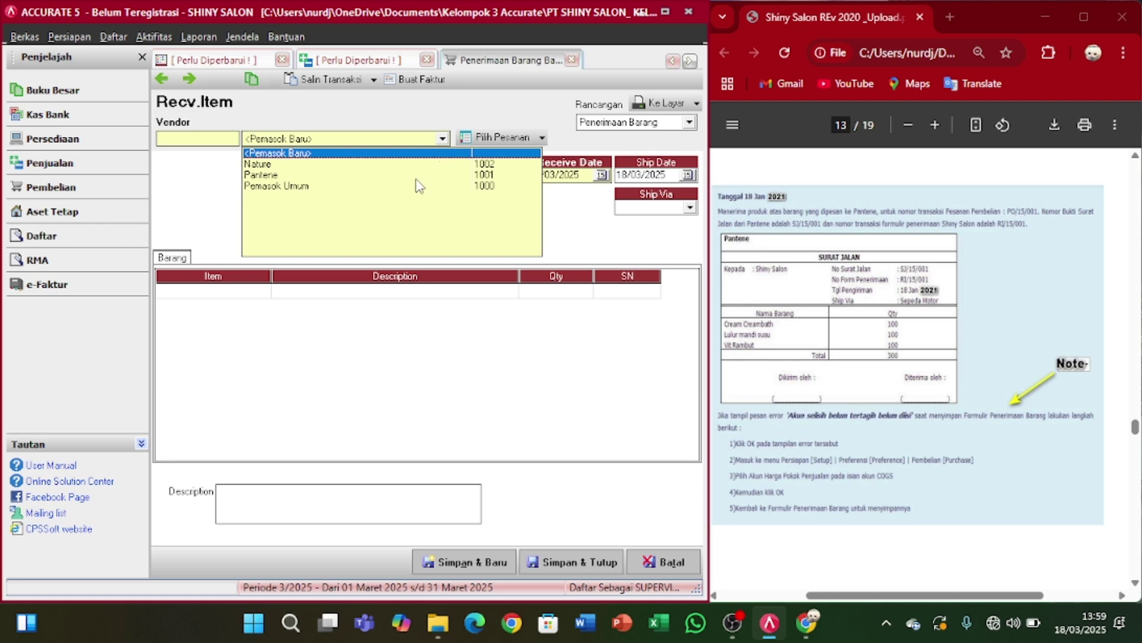
left_click(318, 175)
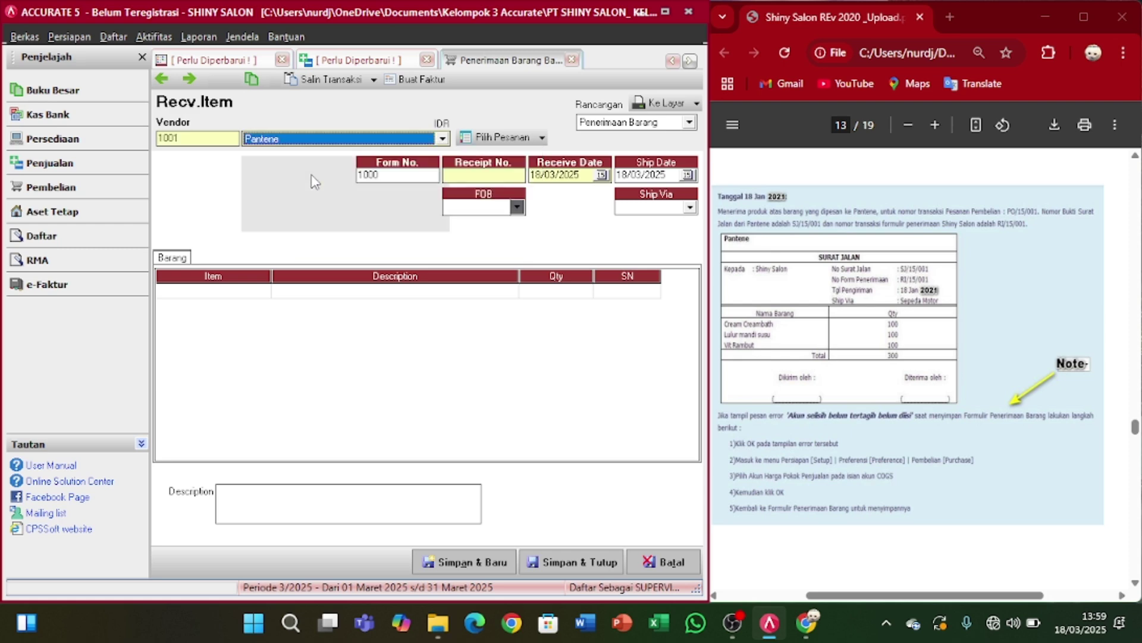
- Try to select a Pantene purchase order for the goods receipt
left_click(542, 138)
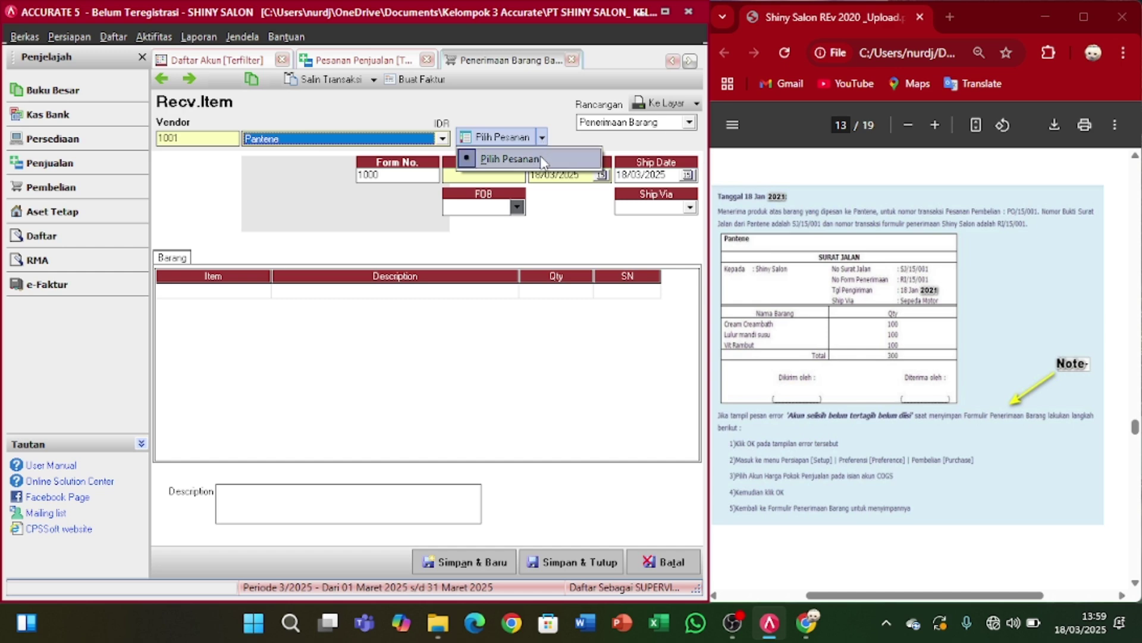
left_click(541, 159)
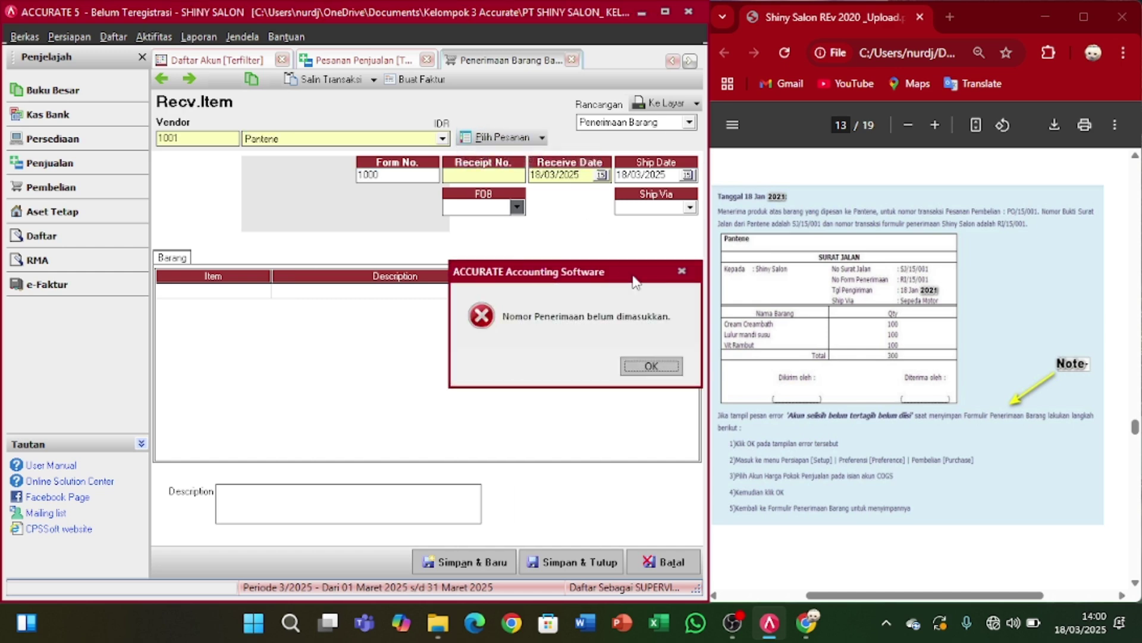
left_click(665, 368)
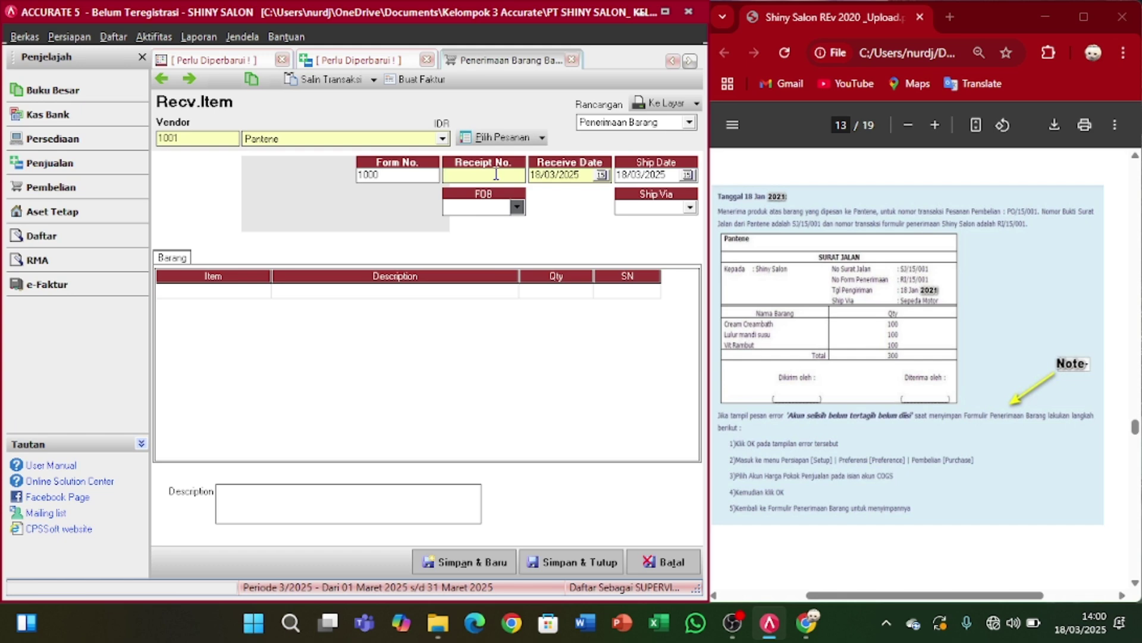
- Enter receipt number RI/15/001 and load the items from Pantene's purchase order dated 18/01/2021 into the goods receipt
type("RI/1")
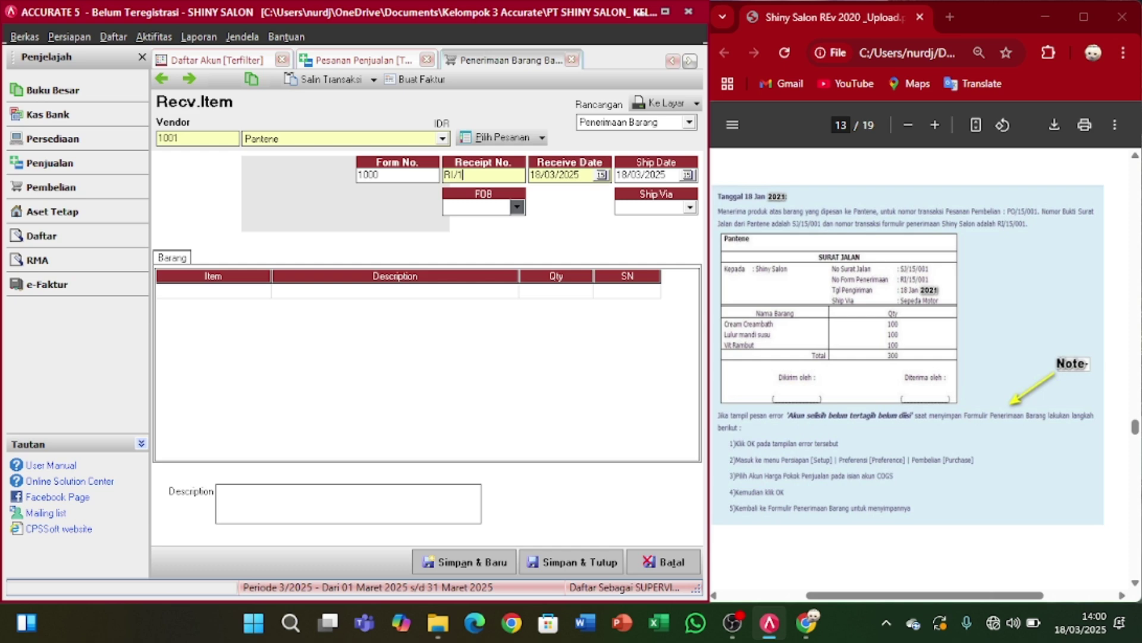
type("5/001")
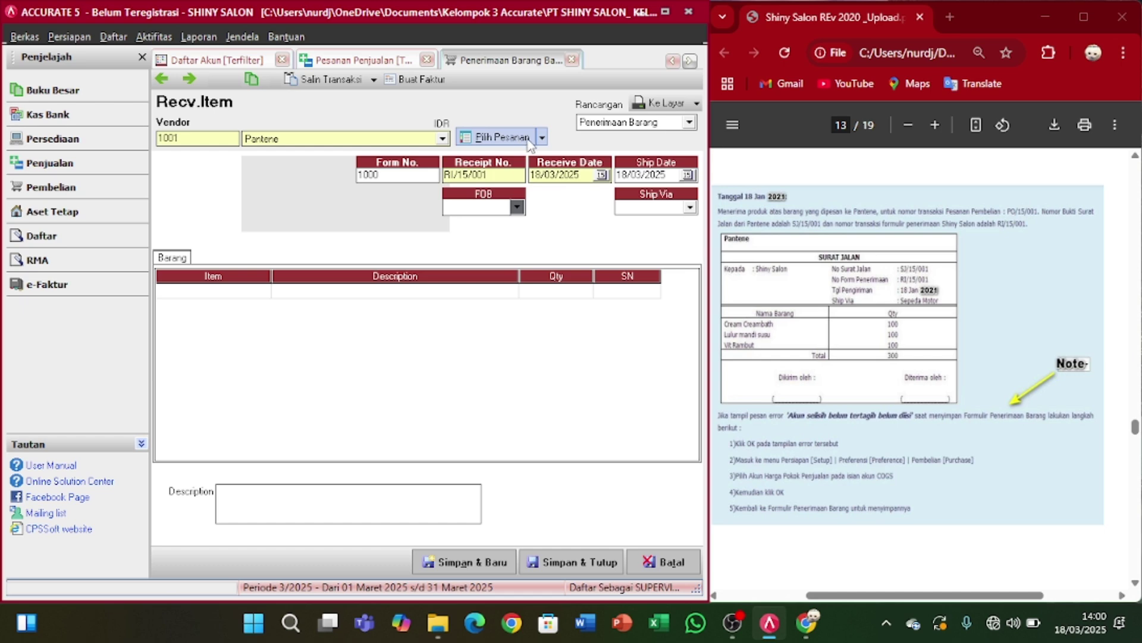
left_click(529, 143)
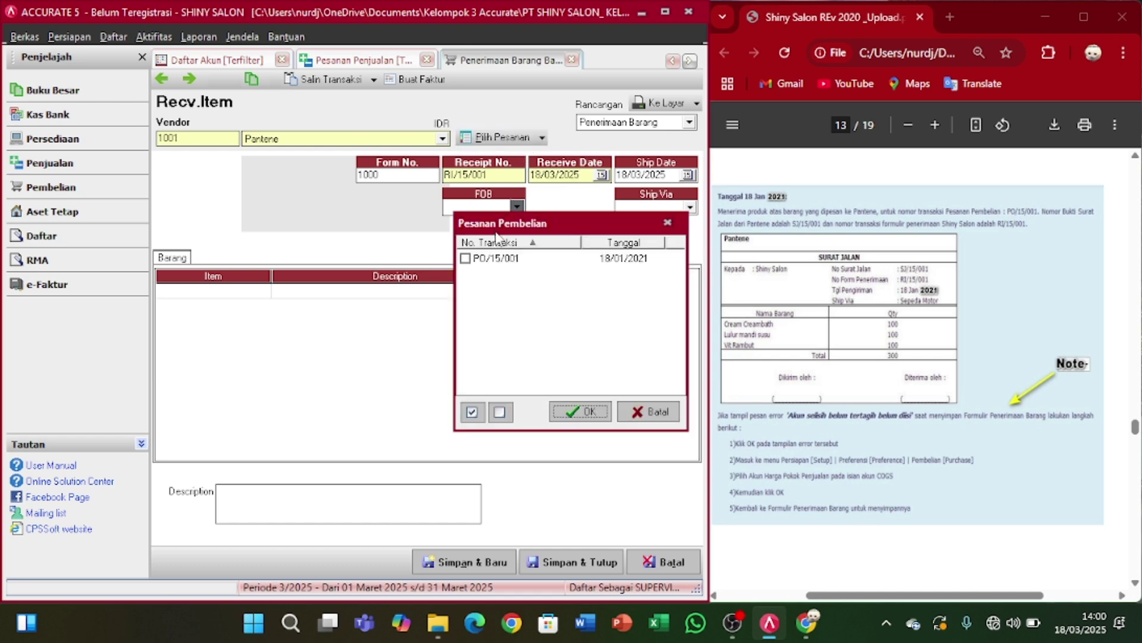
left_click(465, 258)
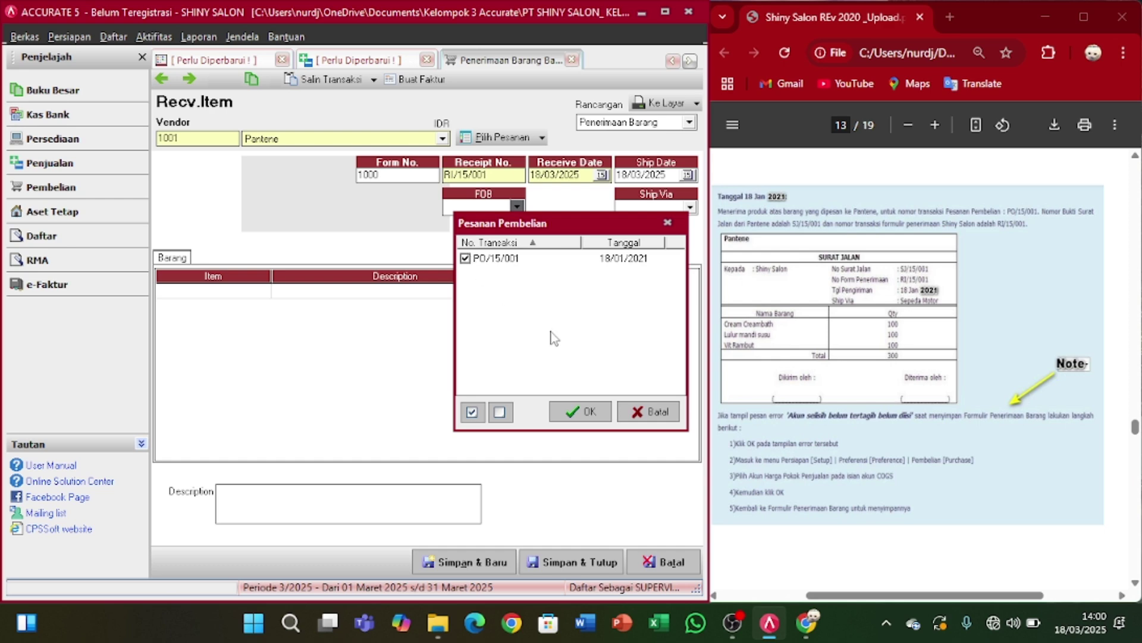
left_click(586, 413)
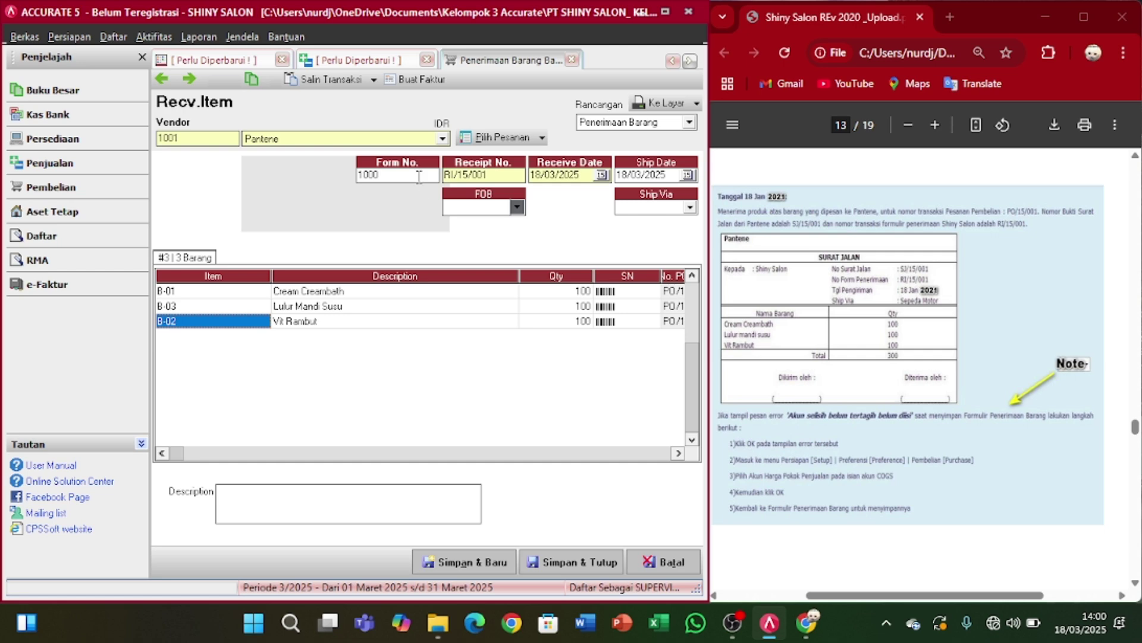
- Set the goods receipt's Form No. to SJ/15/001
left_click_drag(419, 177, 351, 180)
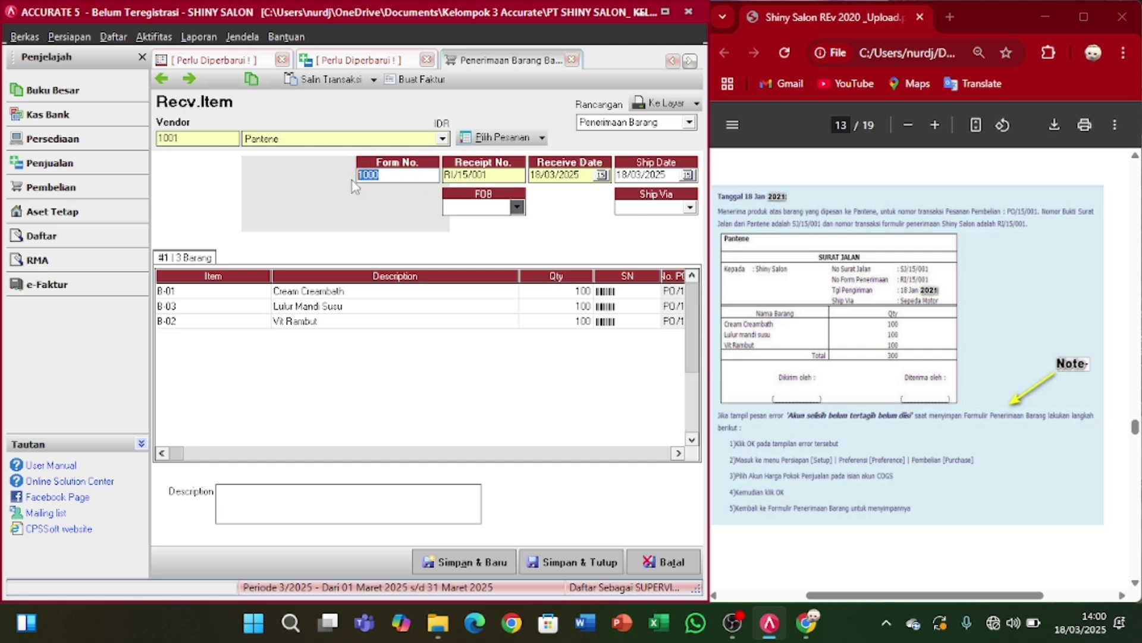
key("BackSpace")
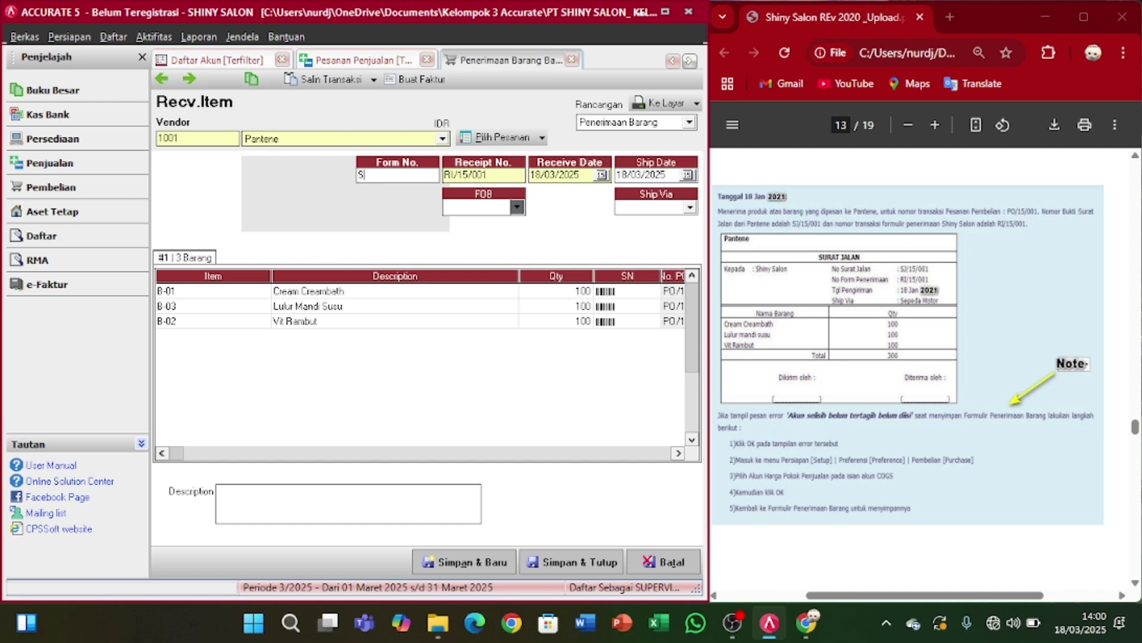
type("SJ/15/001")
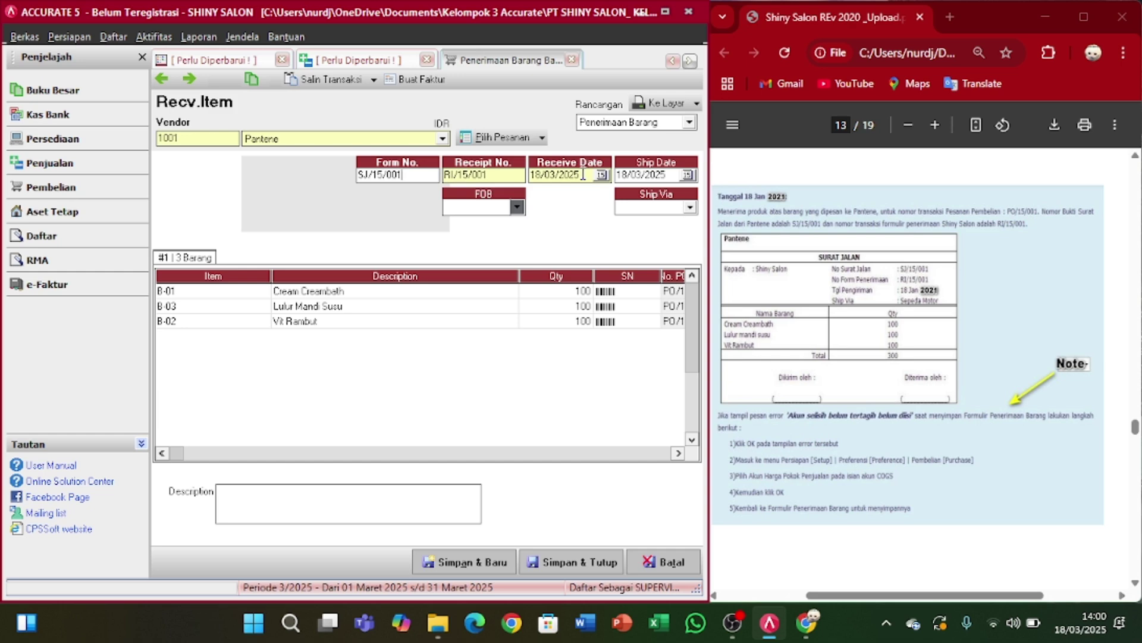
- Set both the Receive Date and the Ship Date of the goods receipt to 18/01/2021
left_click_drag(585, 175, 529, 176)
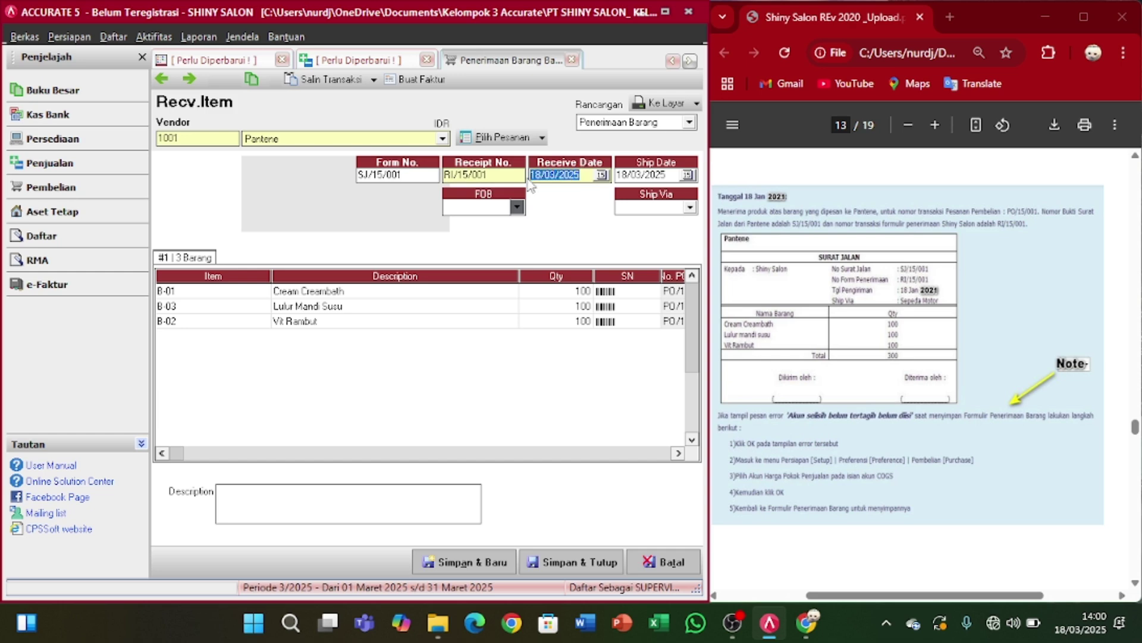
key("BackSpace")
type("18/01/2021")
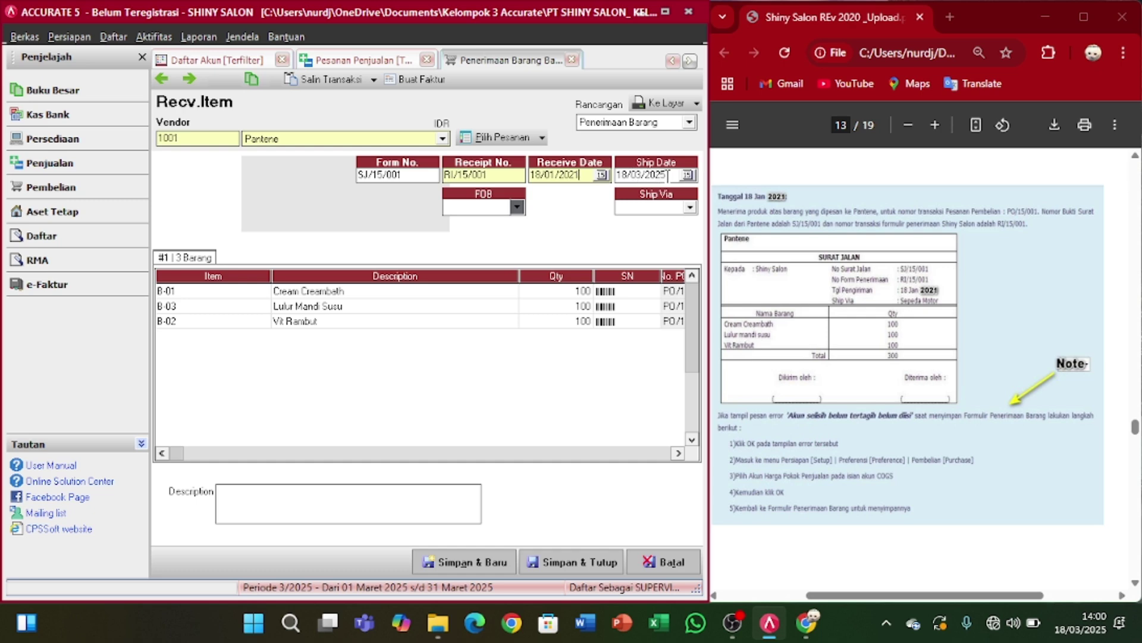
left_click_drag(669, 175, 615, 182)
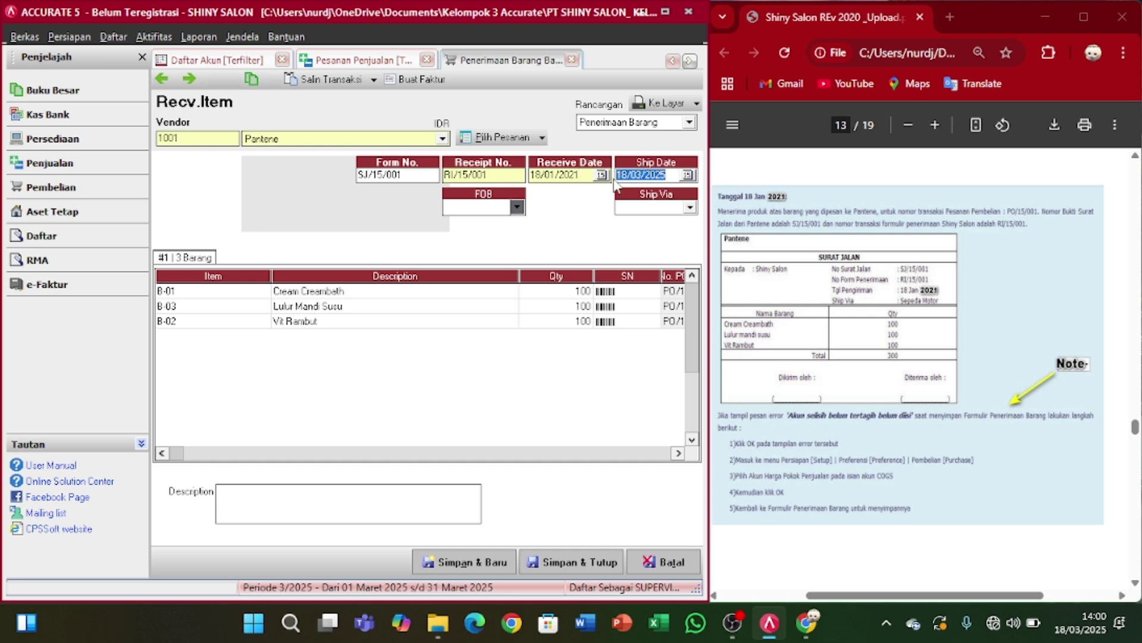
key("BackSpace")
type("18/")
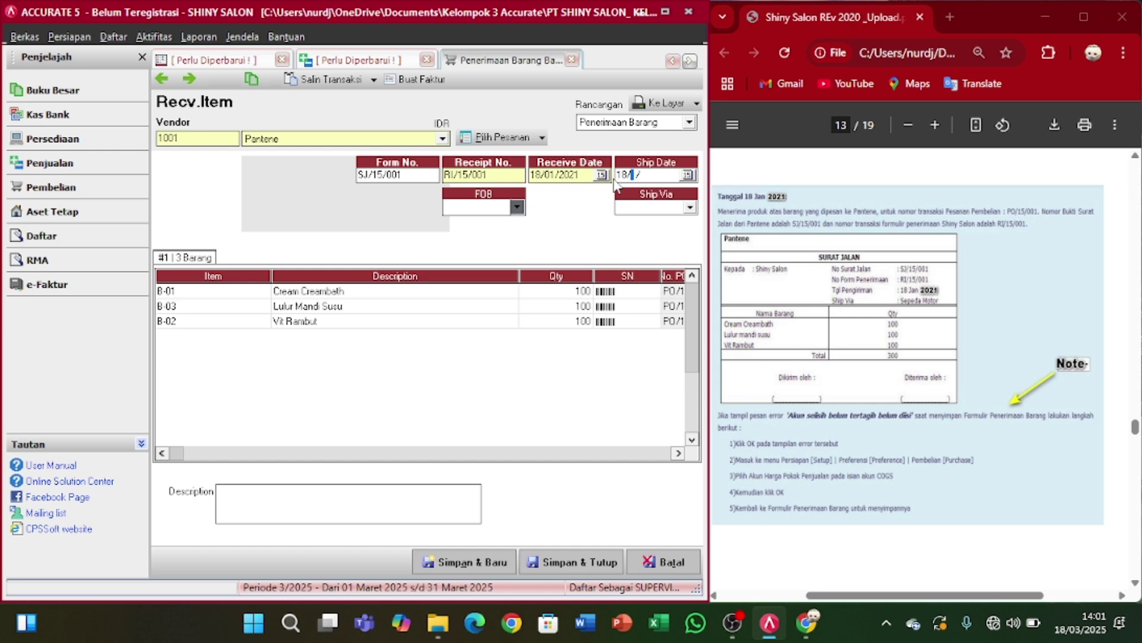
type("01/2021")
- Try to save and close the Pantene goods receipt
left_click(678, 453)
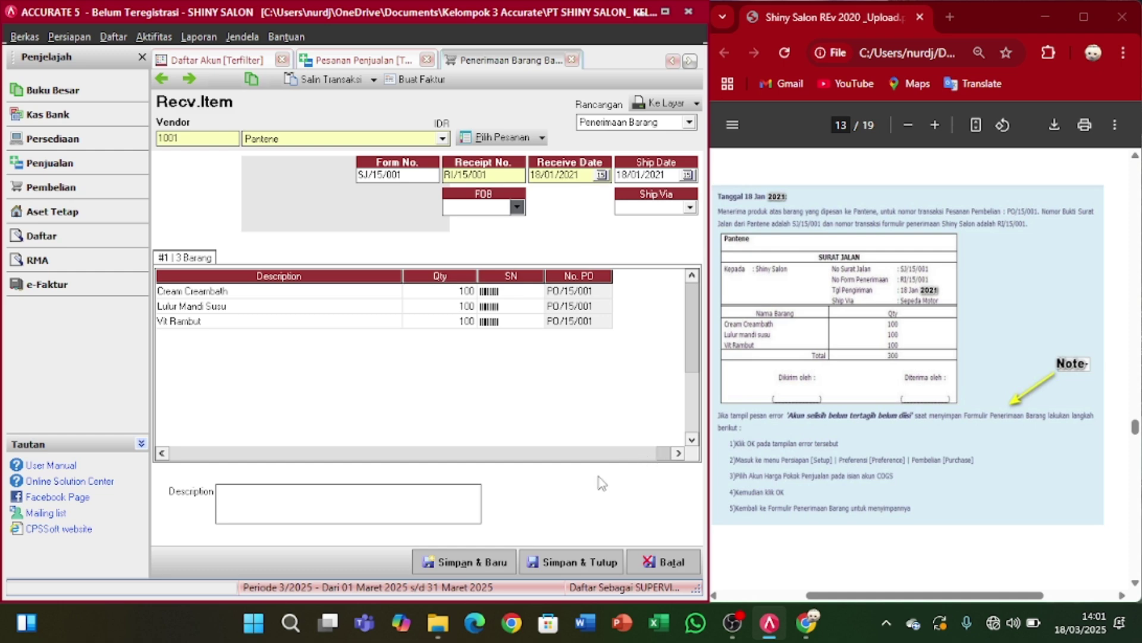
left_click(566, 563)
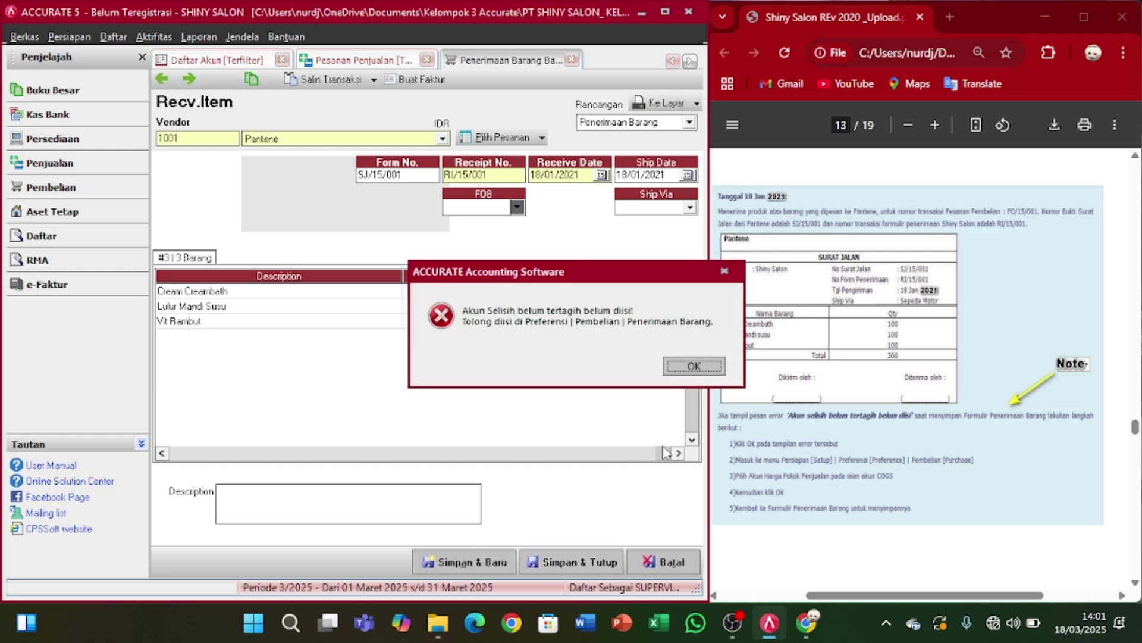
left_click(696, 368)
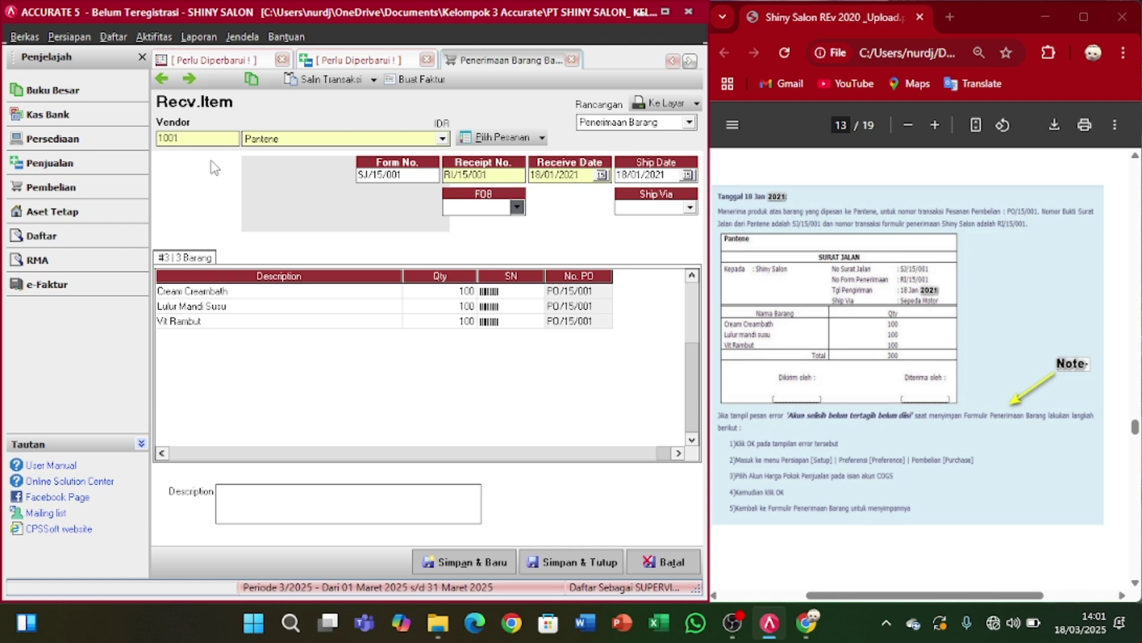
- Open the purchasing (Pembelian) settings in the company preferences, with the window enlarged to full screen
left_click(69, 37)
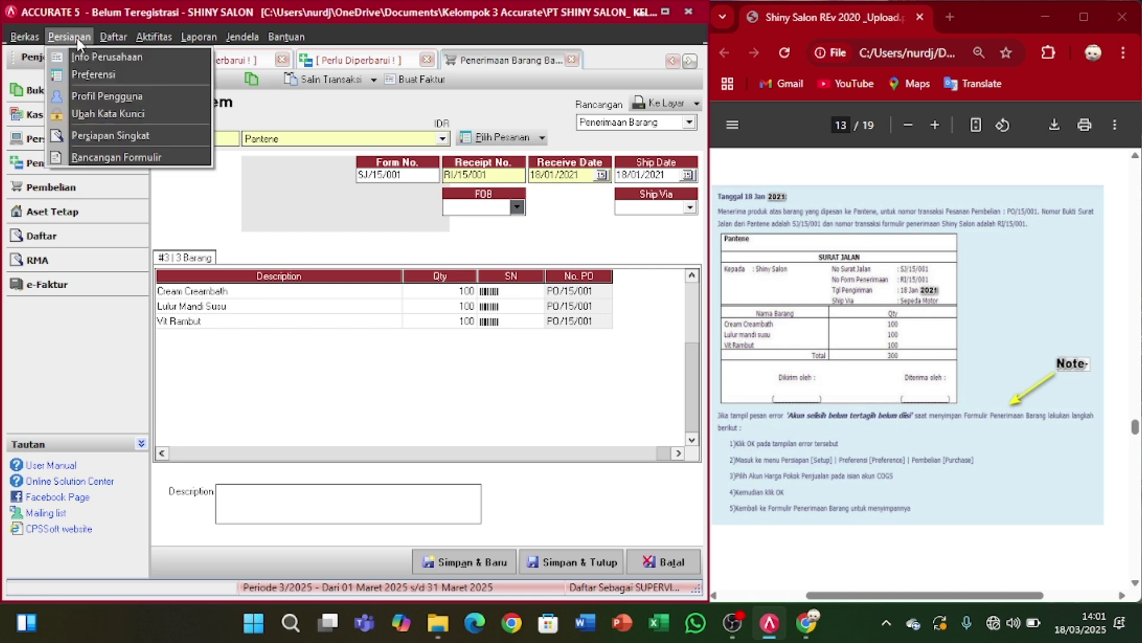
left_click(115, 79)
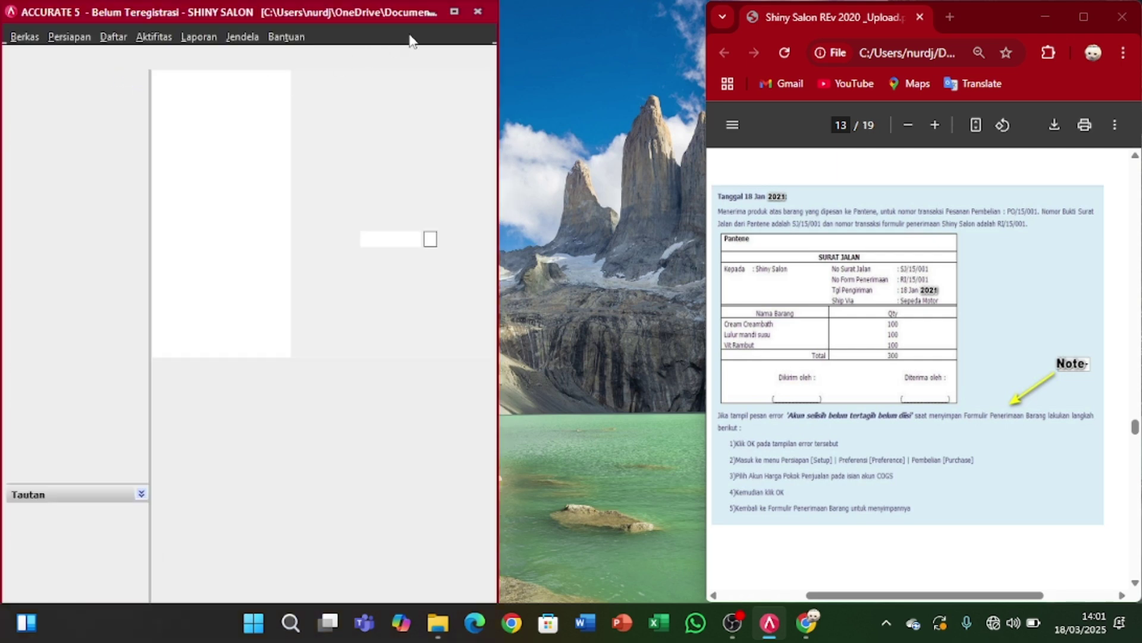
left_click_drag(499, 160, 701, 204)
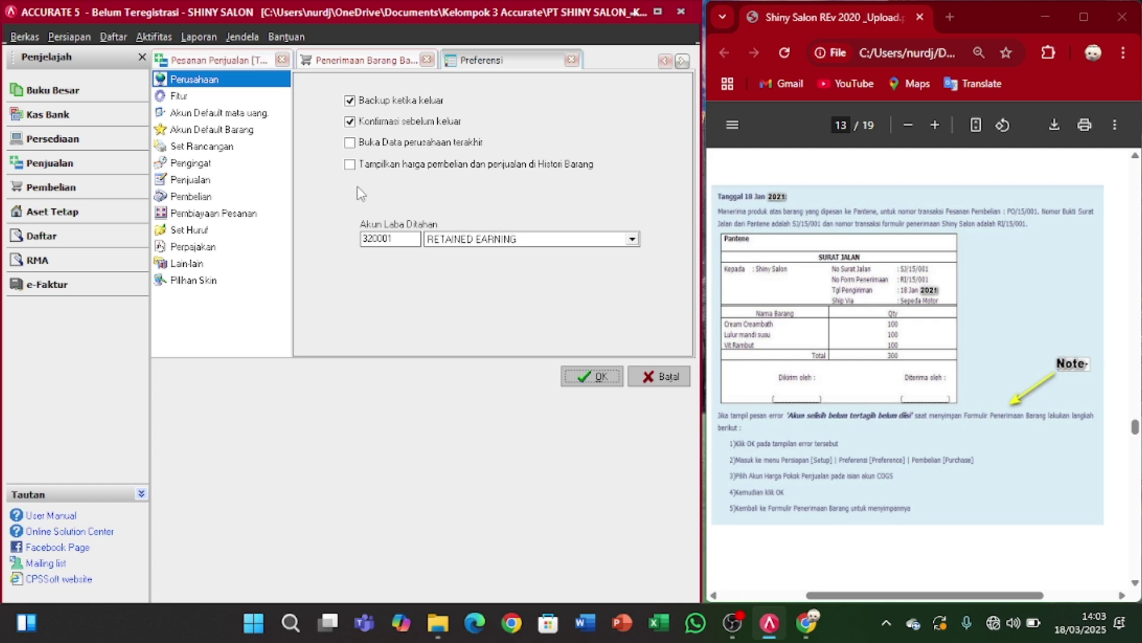
left_click(220, 199)
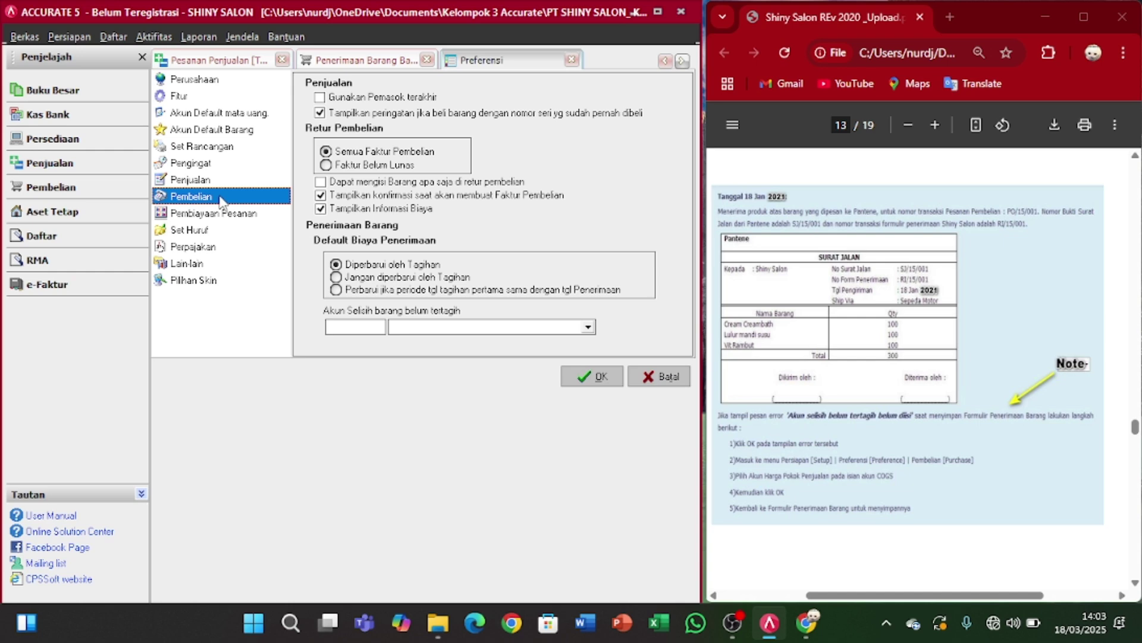
left_click(655, 11)
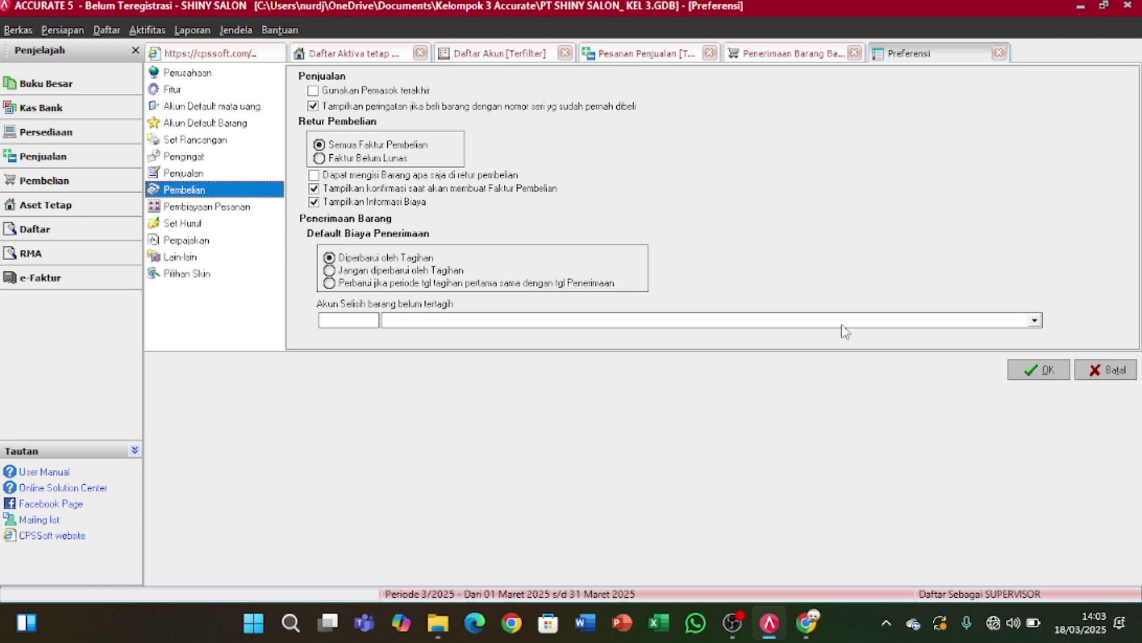
- Set the unbilled goods difference account (Akun Selisih barang belum tertagih) to COGS and confirm the preferences
left_click(893, 320)
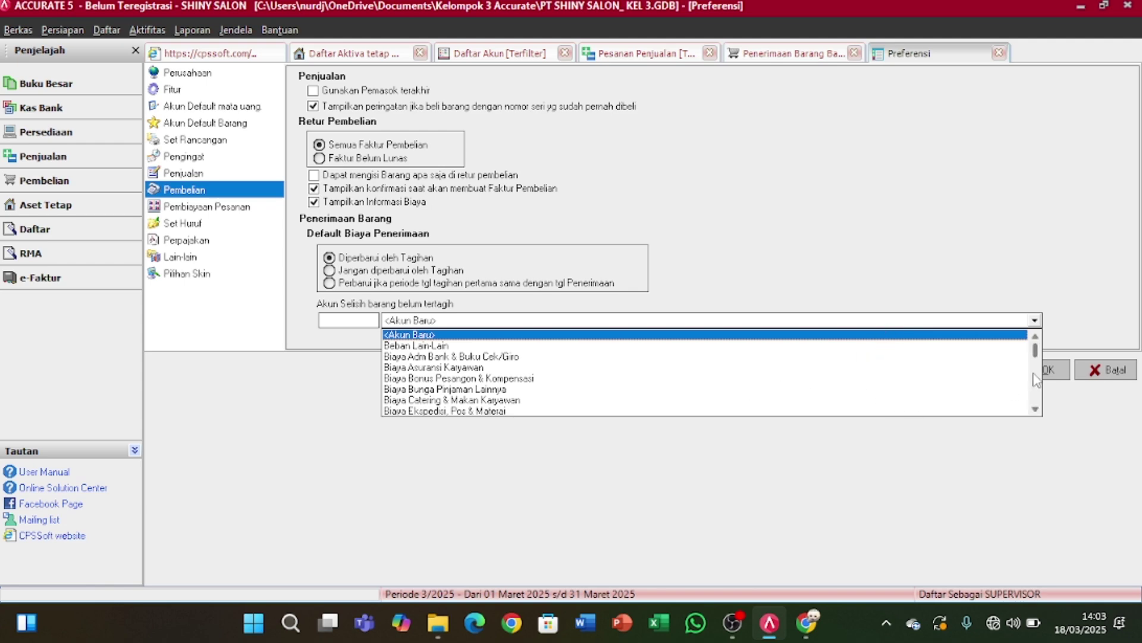
left_click(1036, 410)
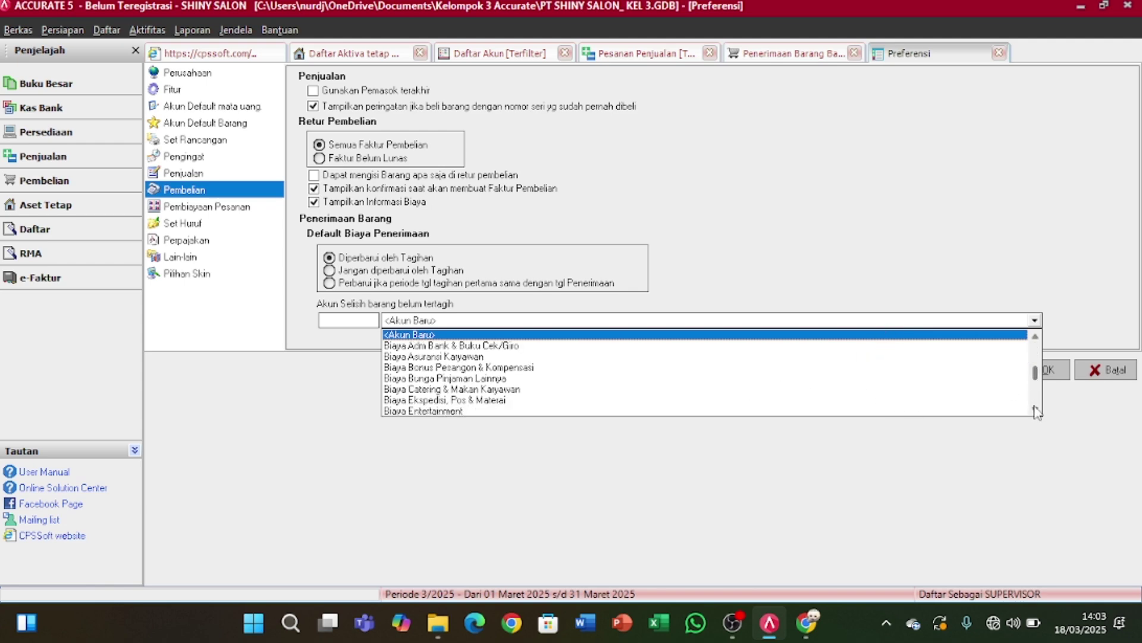
left_click(1036, 410)
left_click(988, 321)
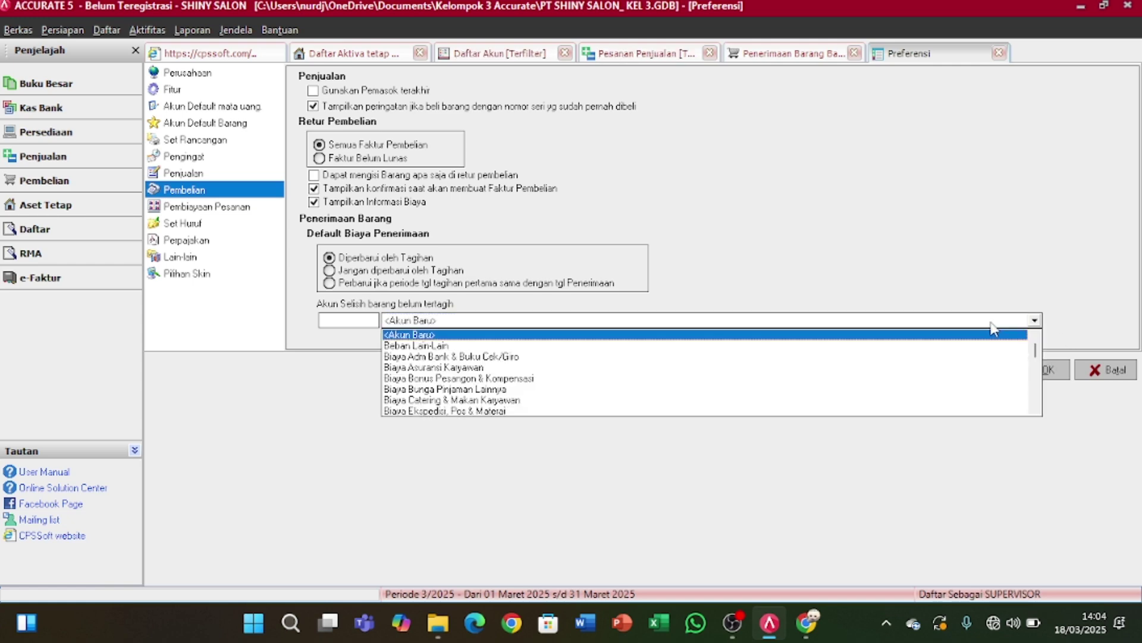
left_click(1037, 393)
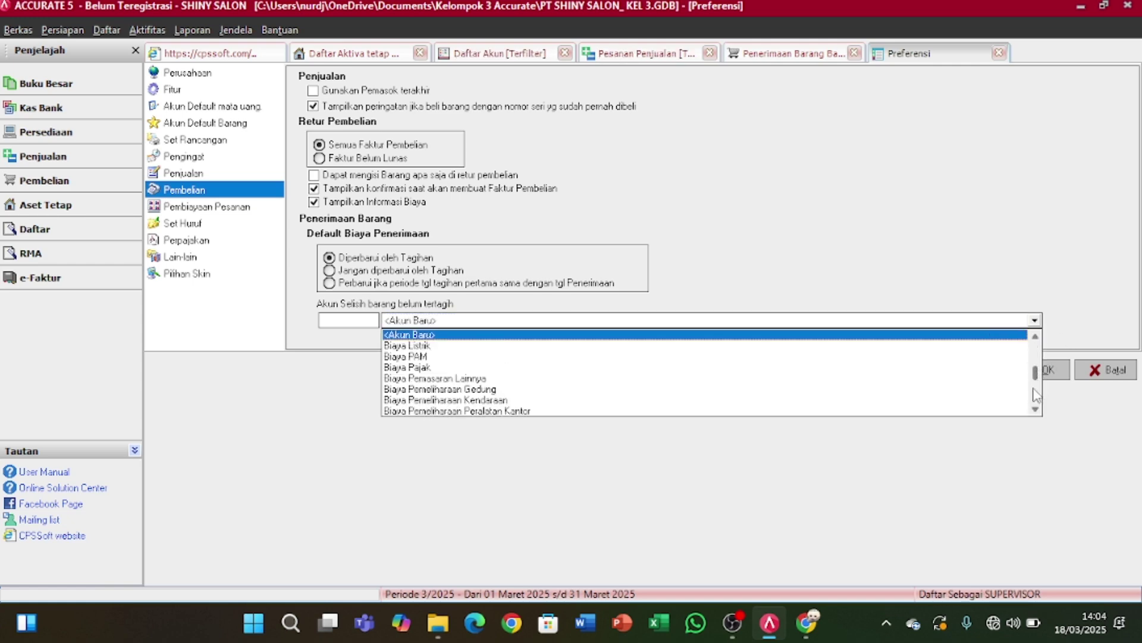
left_click(1037, 397)
left_click(1038, 399)
left_click(1038, 399)
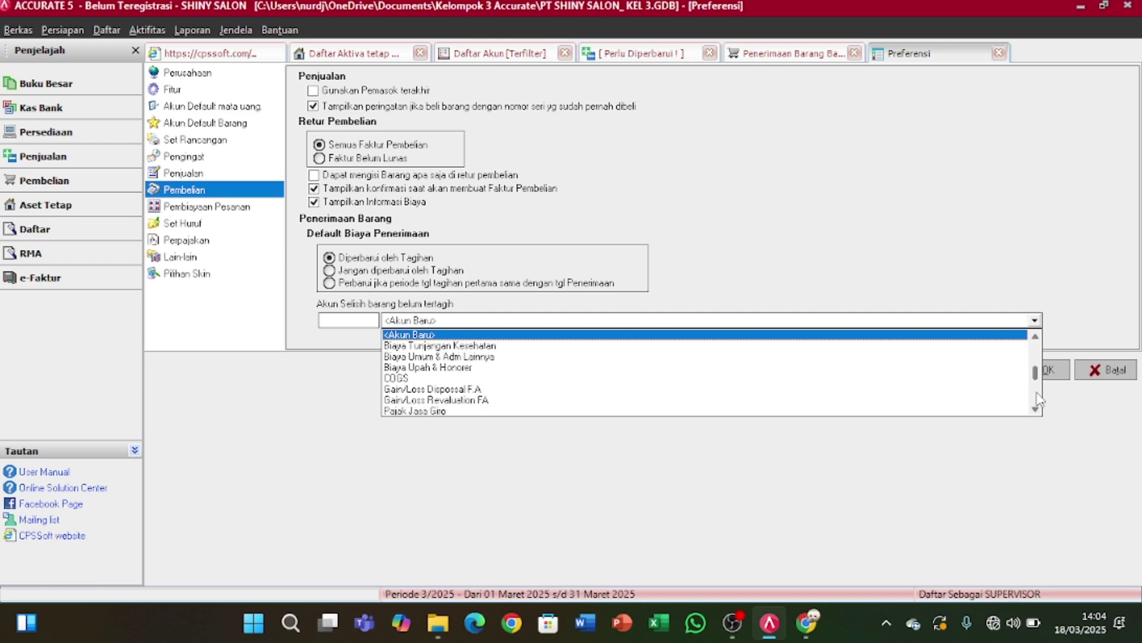
left_click(1039, 403)
left_click(1038, 403)
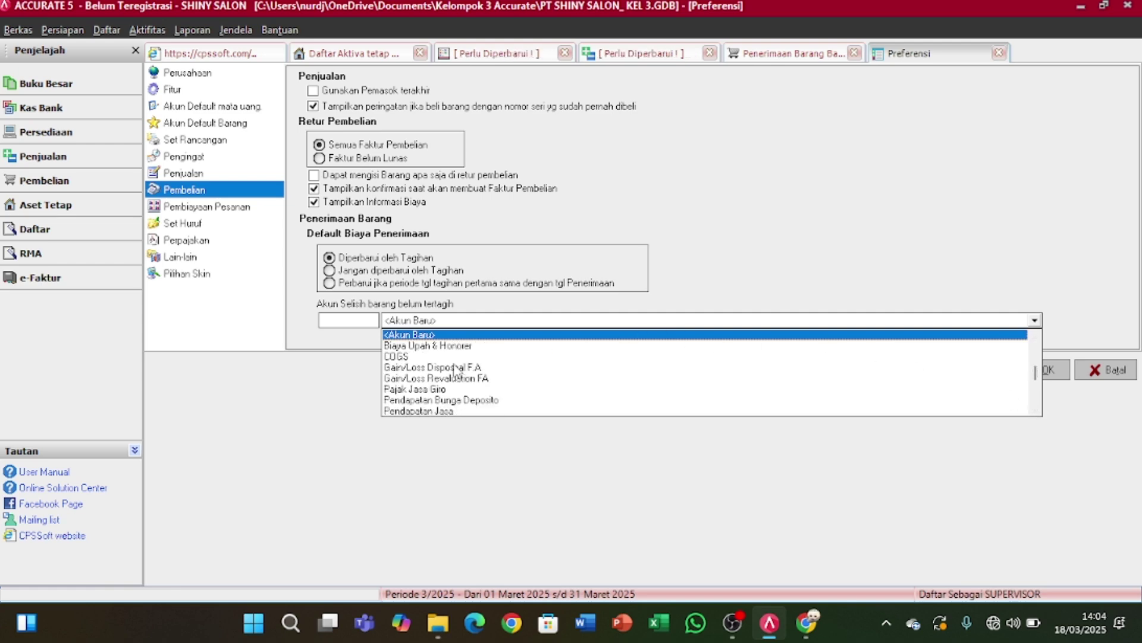
left_click(426, 355)
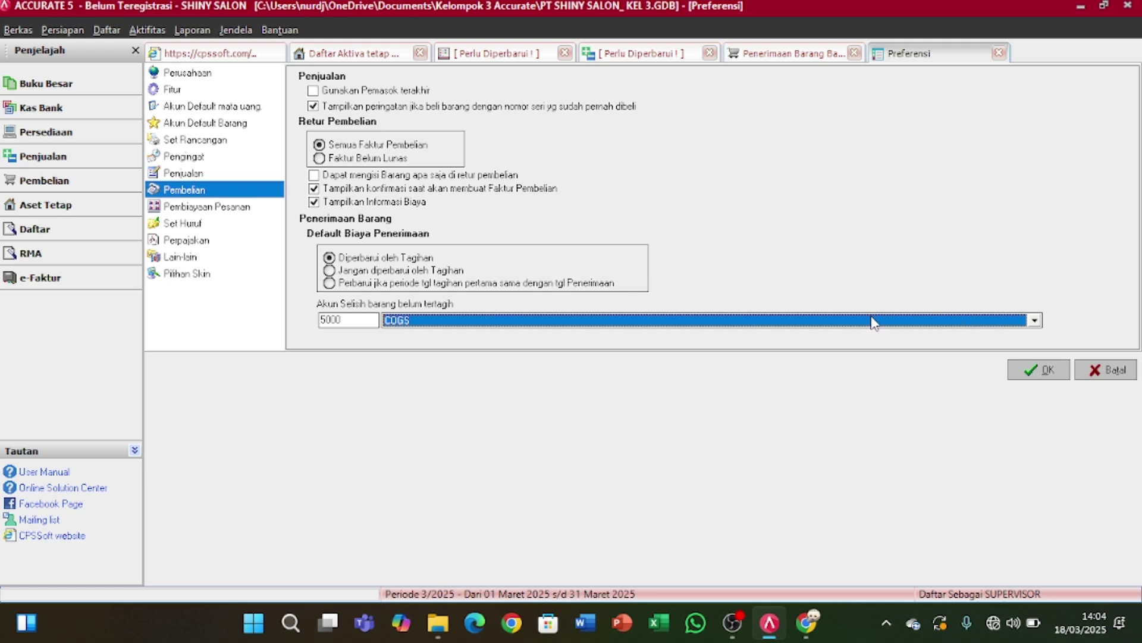
left_click(1035, 370)
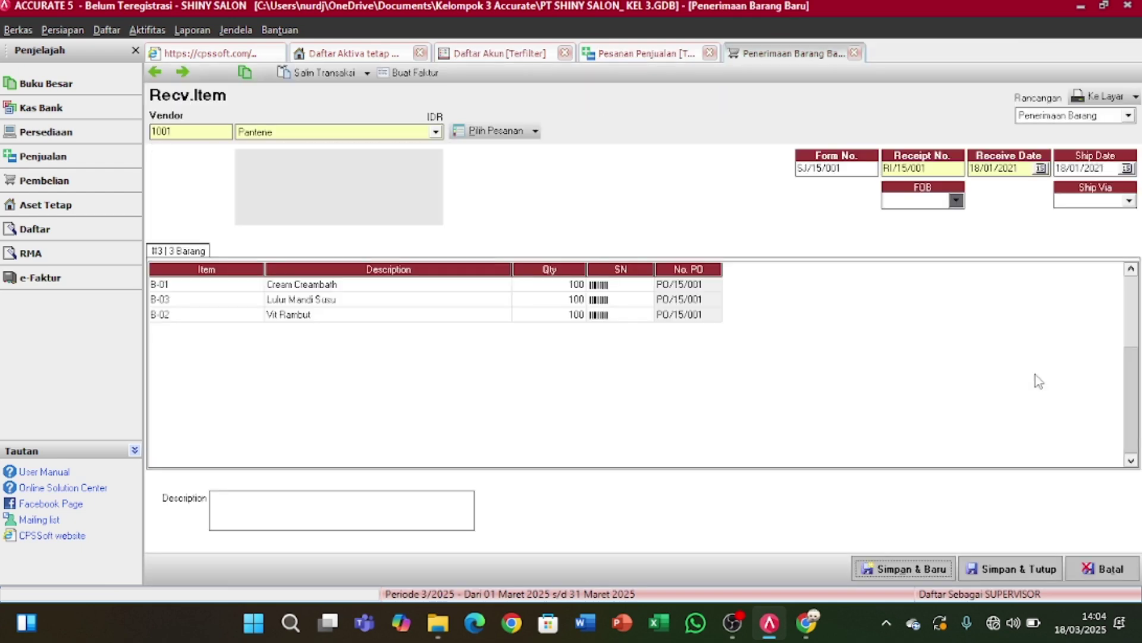
- Restore the accounting window beside the exercise PDF, and save and close the Pantene goods receipt
left_click(1104, 5)
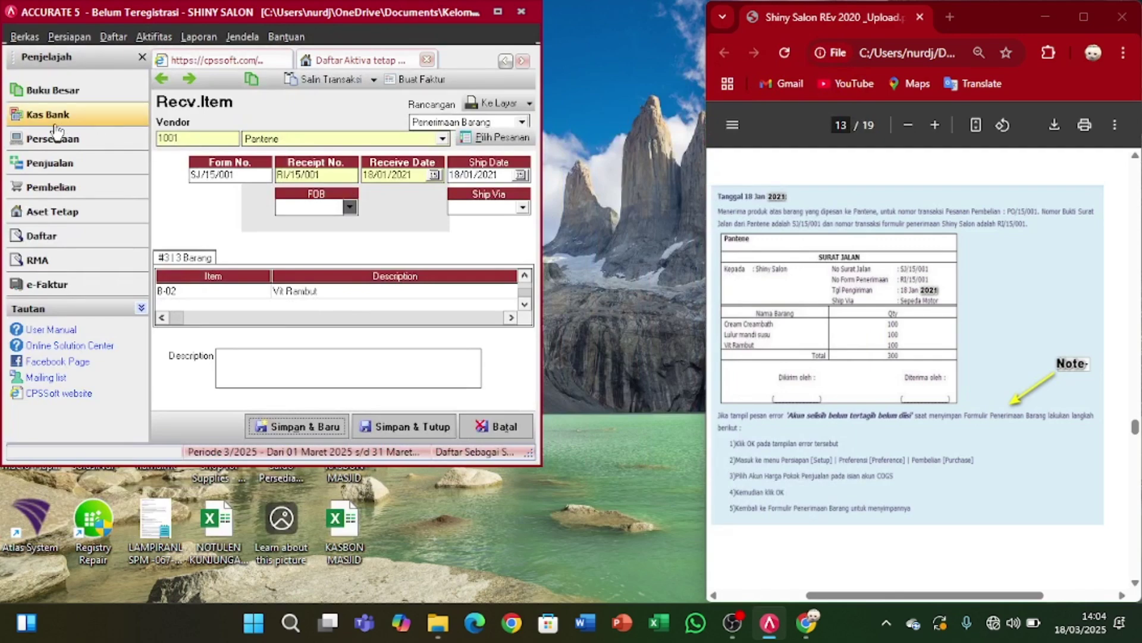
left_click_drag(249, 13, 3, 162)
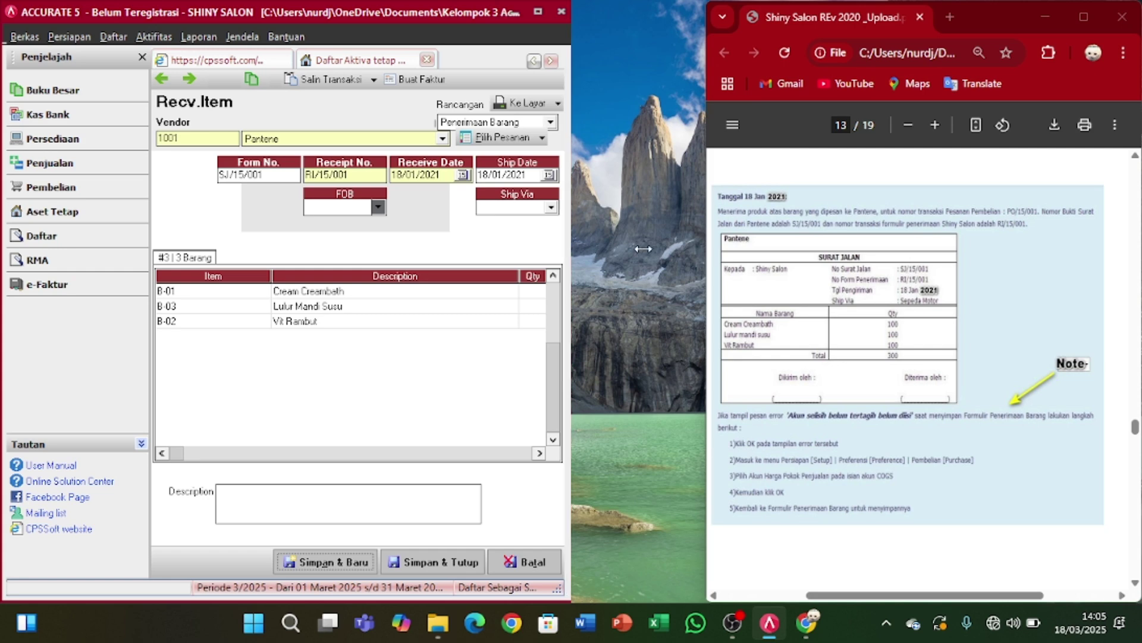
left_click_drag(643, 249, 703, 249)
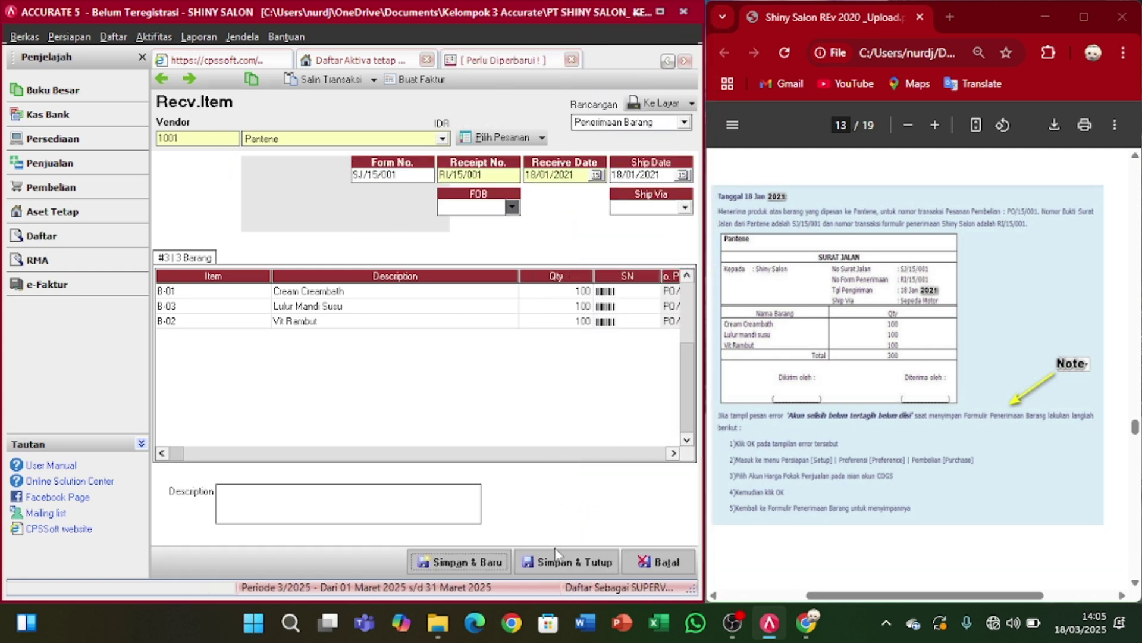
left_click(559, 561)
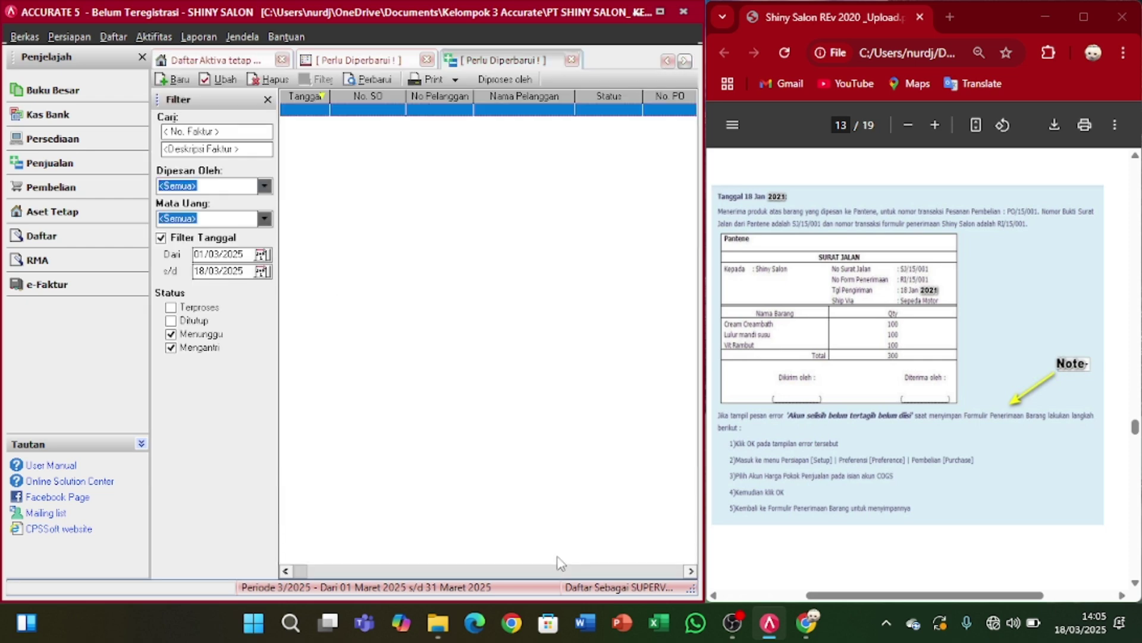
- Go to the exercise's 23 Jan 2021 section on new Pedicure and Menicure services and open the Barang dan Jasa list
scroll(862, 410, "down", 1)
scroll(862, 408, "down", 10)
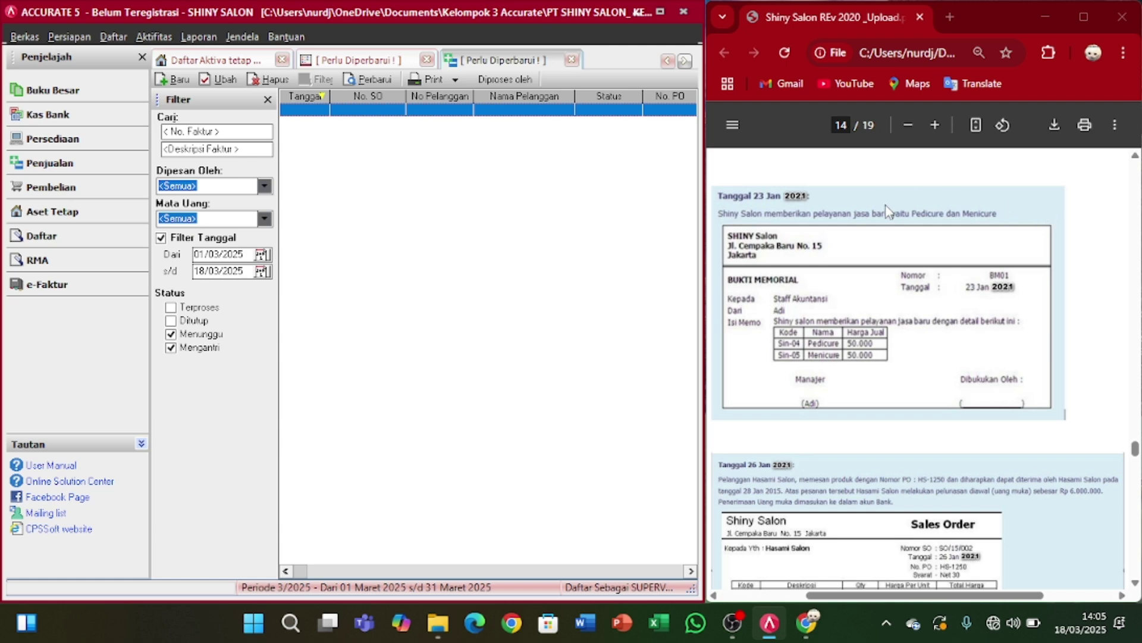
left_click(114, 37)
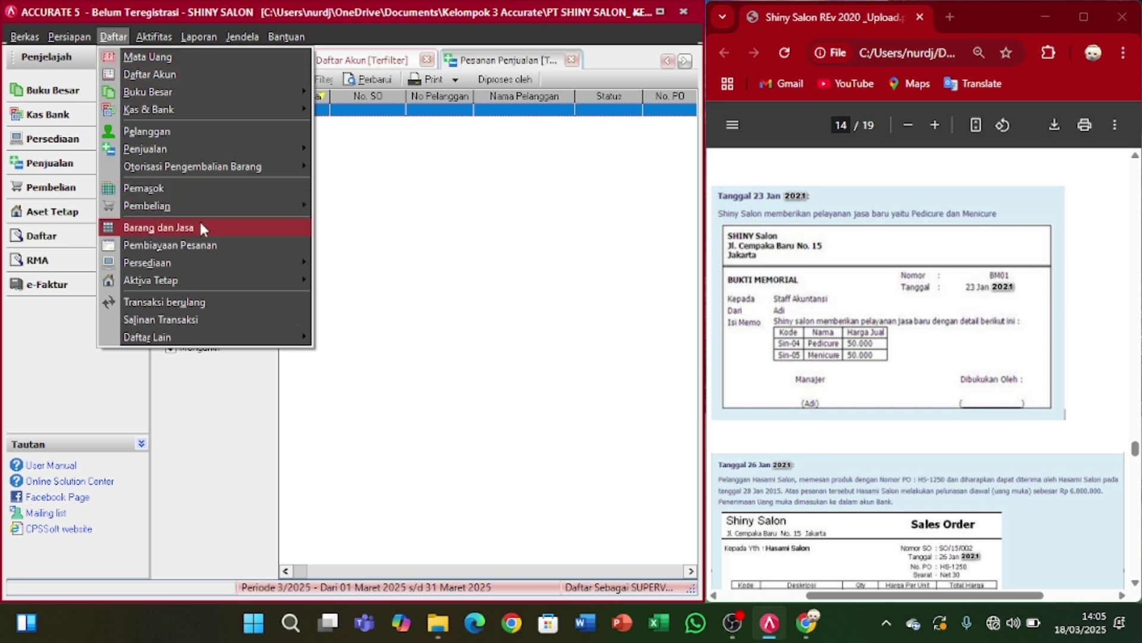
left_click(225, 230)
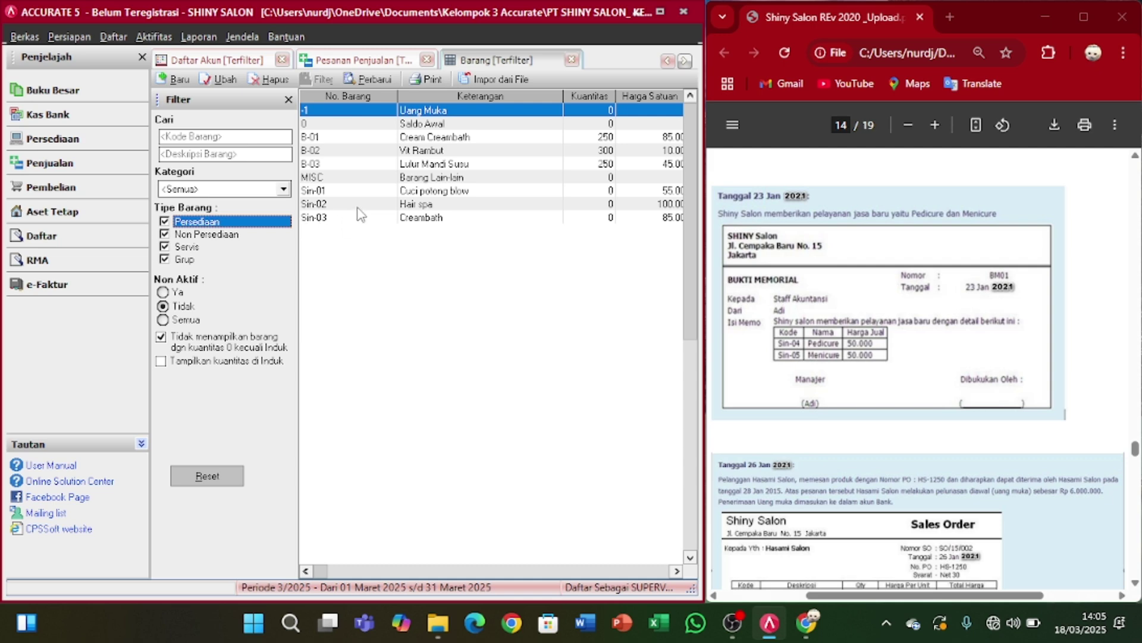
- Create a new item of type Servis with item number Sin-04 and description Pedicure
left_click(178, 79)
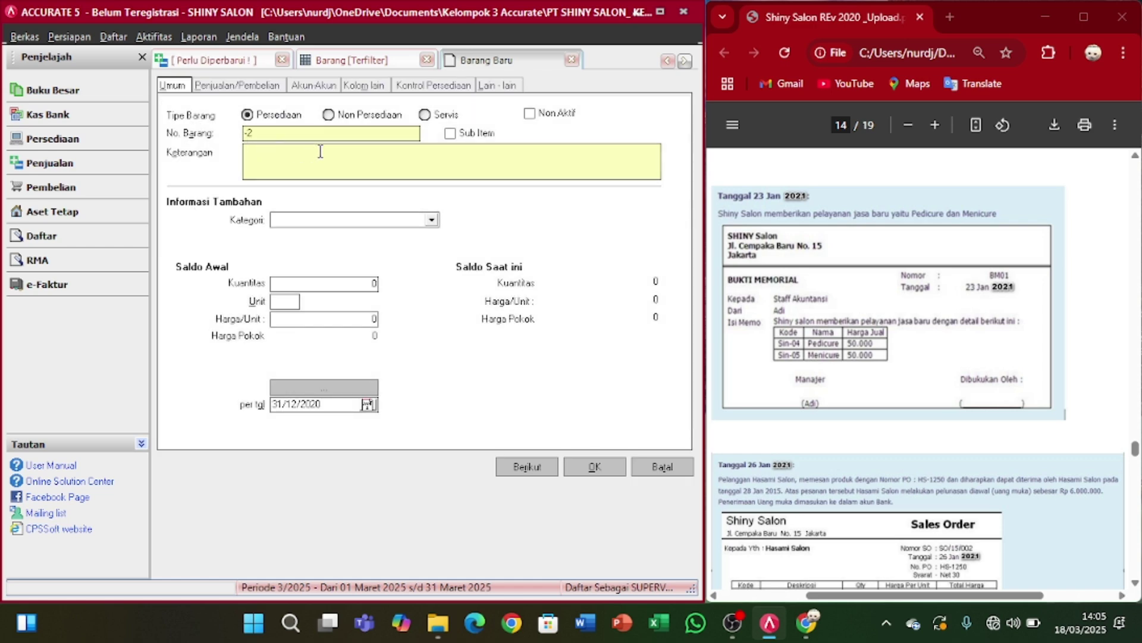
left_click(425, 115)
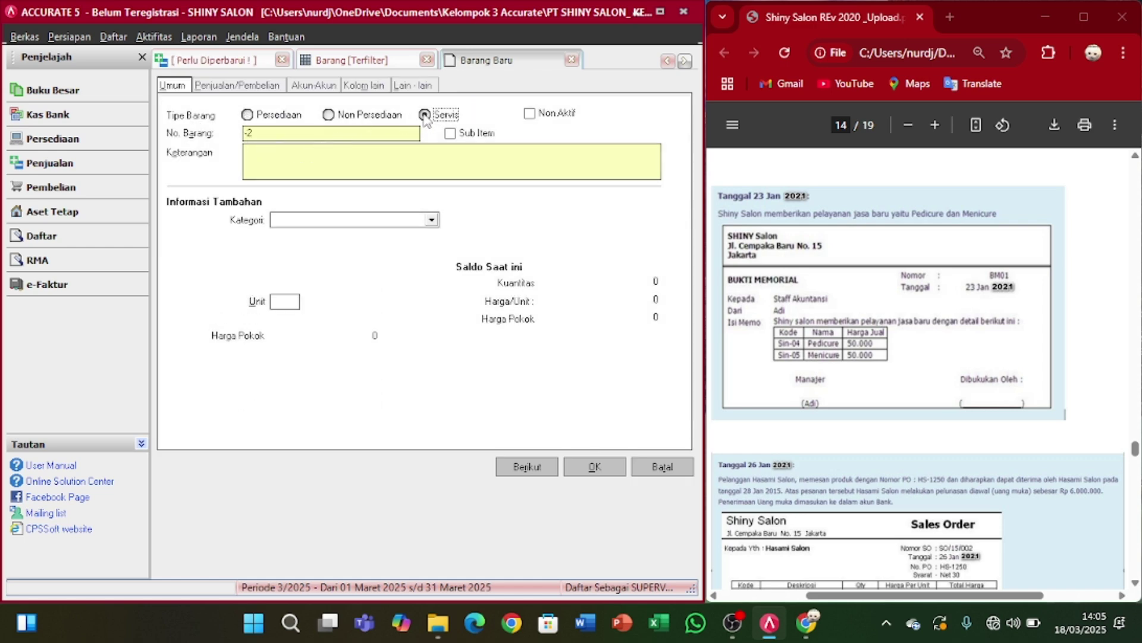
left_click(377, 133)
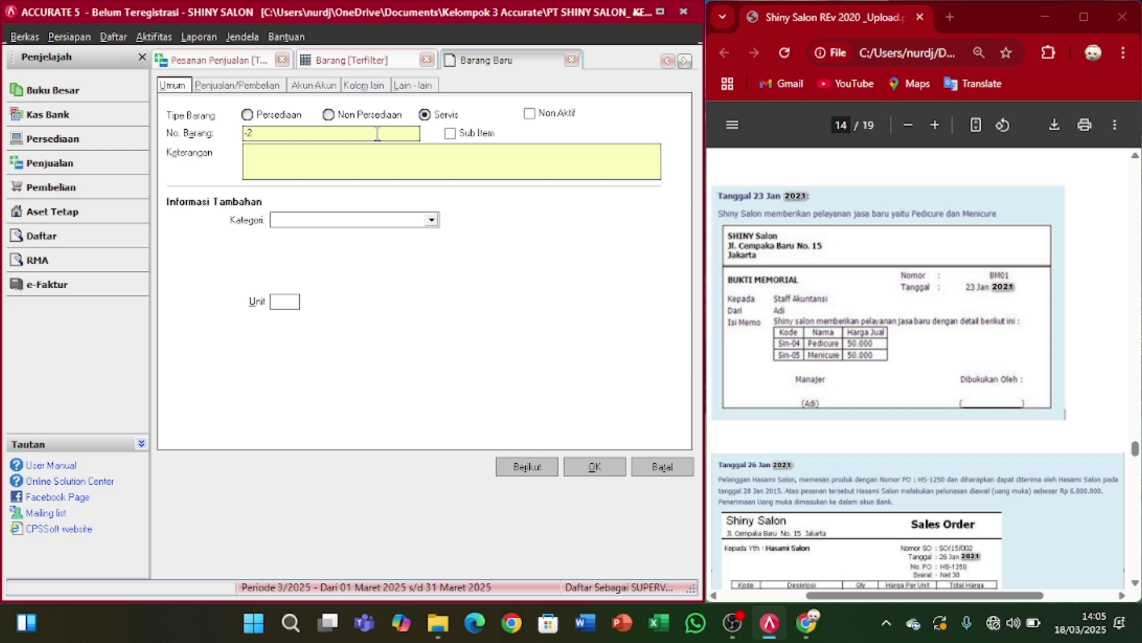
key("BackSpace")
type("Sin-04")
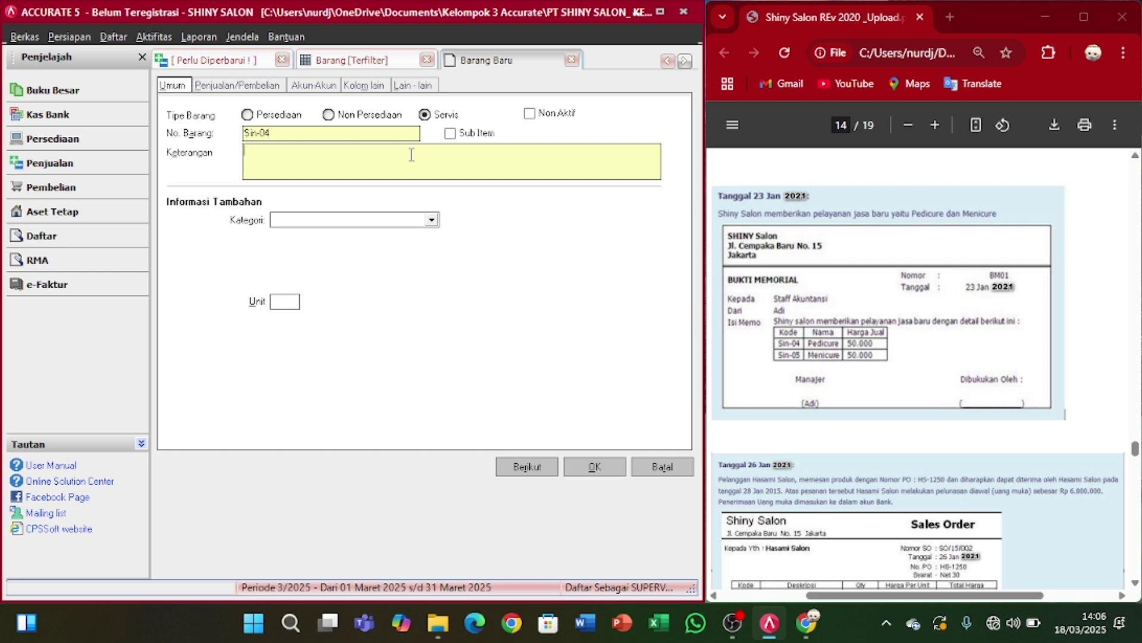
left_click(411, 154)
type("Pedicure")
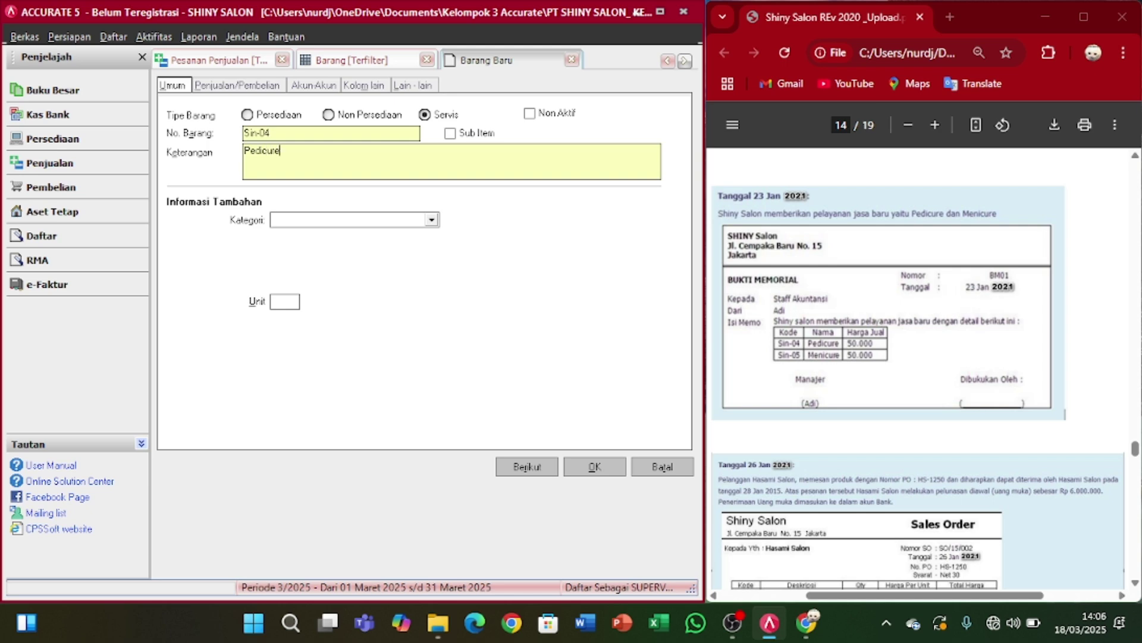
left_click(431, 220)
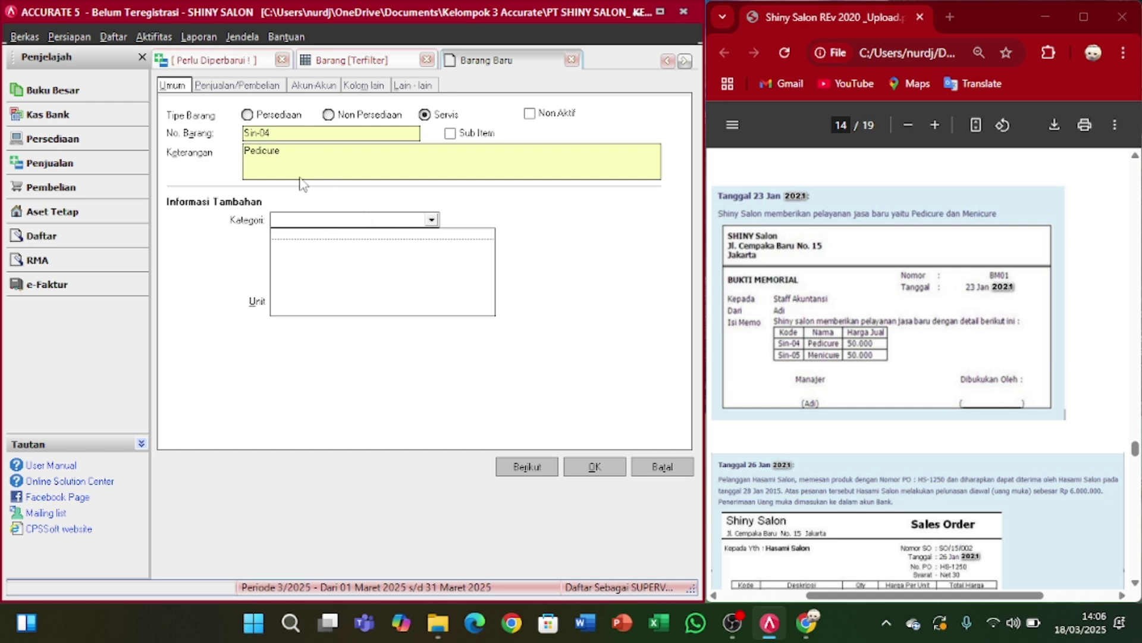
- Set Pedicure's selling price to 50000 with sales tax code T, check its default accounts, and save the item
left_click(238, 86)
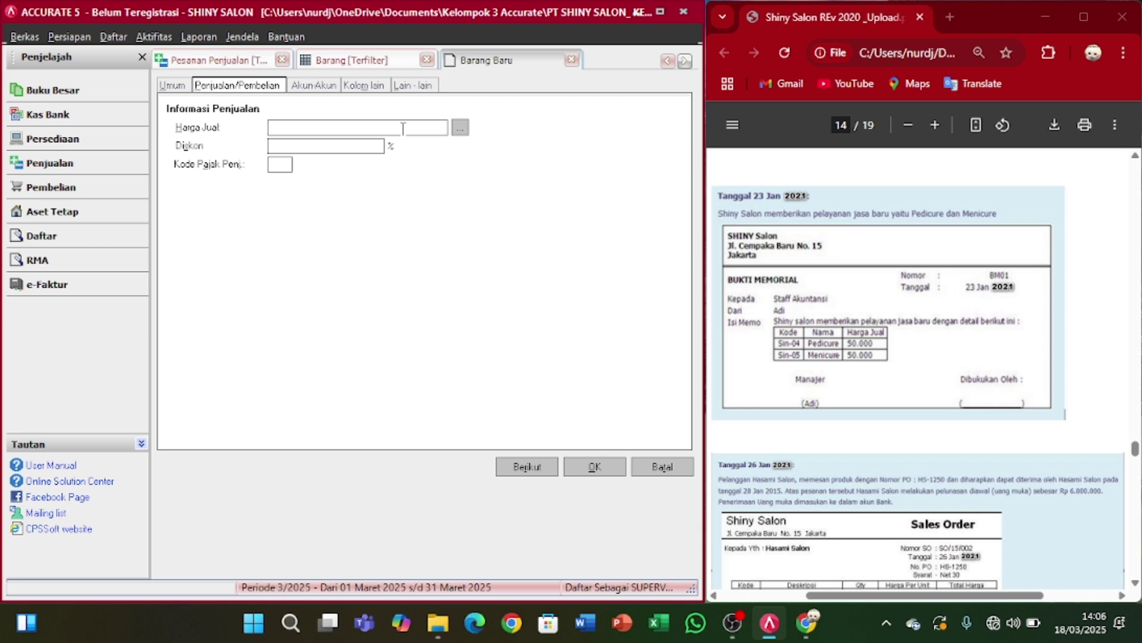
type("50000")
left_click(282, 165)
type("T")
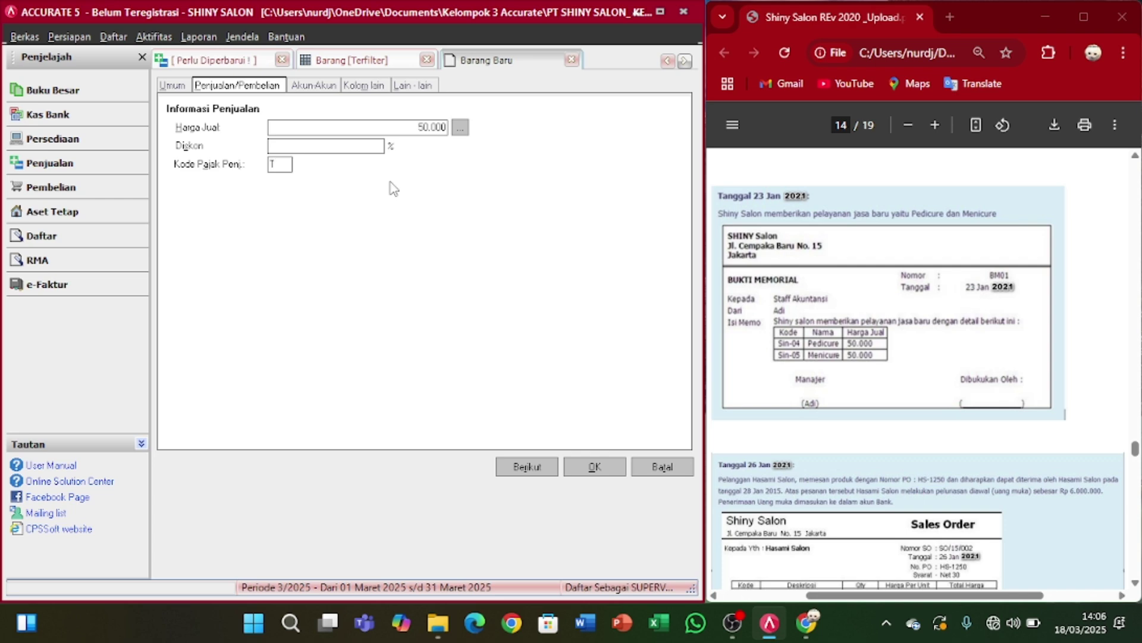
left_click(326, 91)
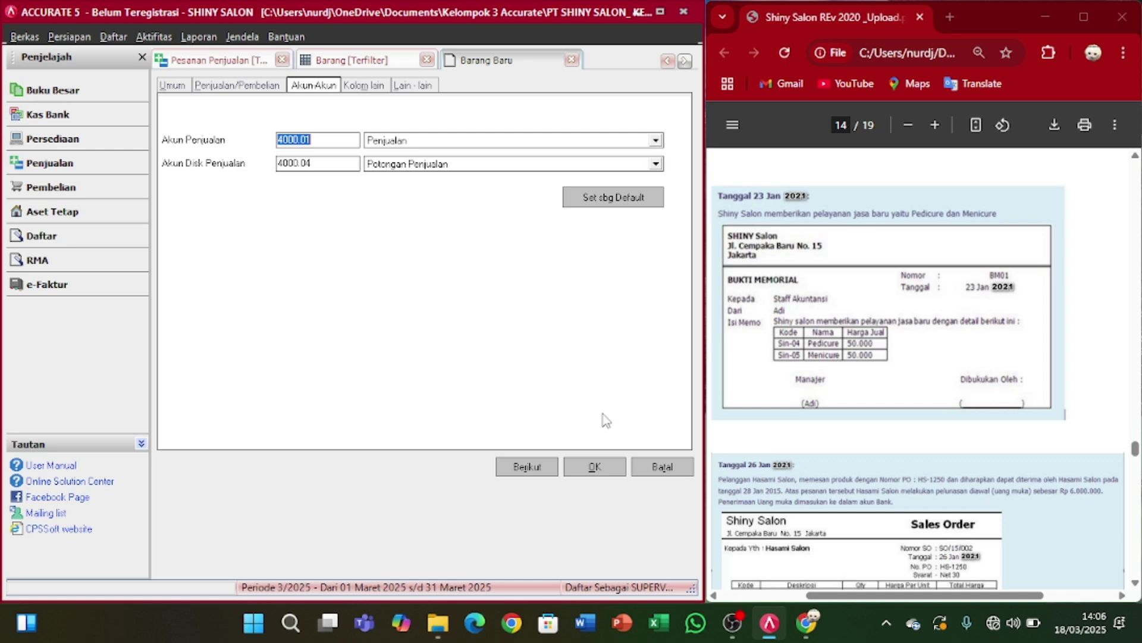
left_click(599, 468)
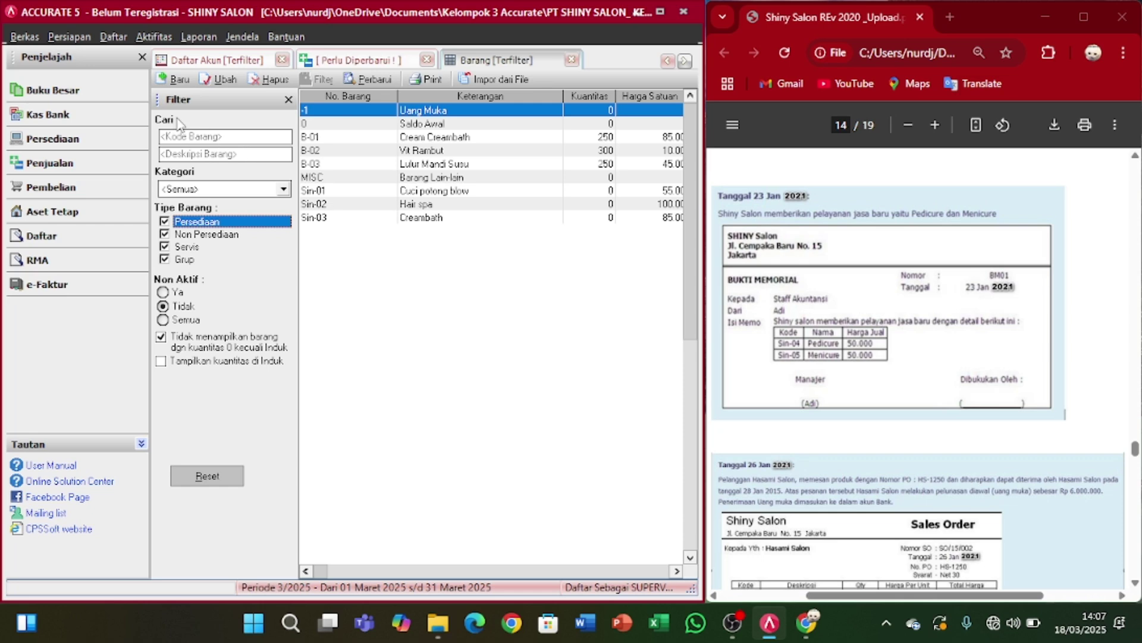
- Create another item of type Servis, numbered Sin-05, with the description Menicure
left_click(165, 84)
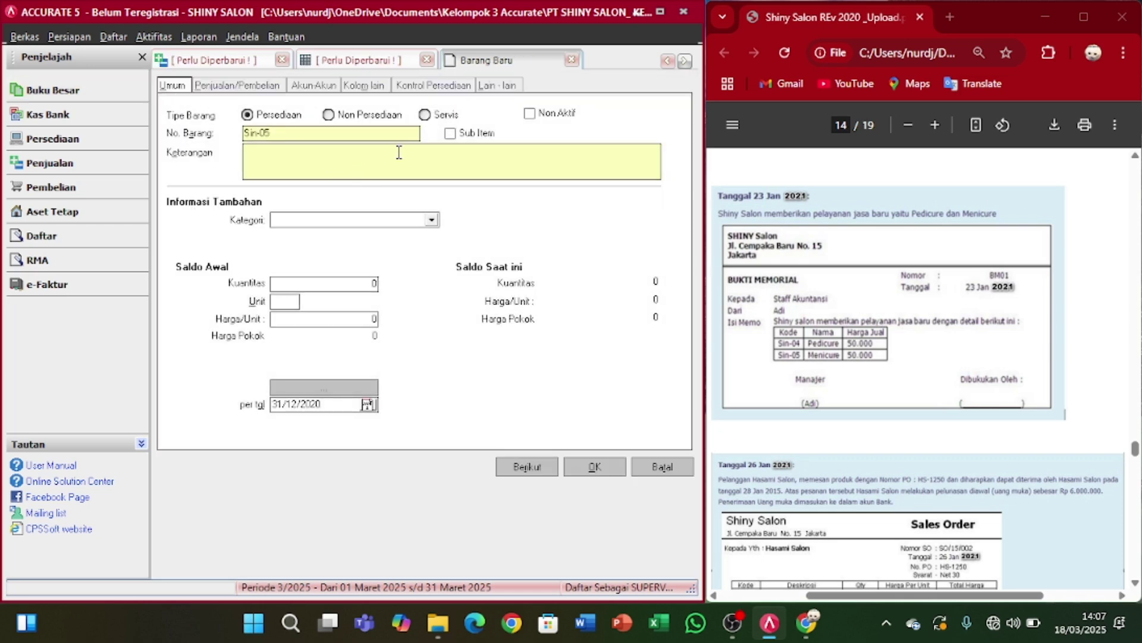
left_click(425, 115)
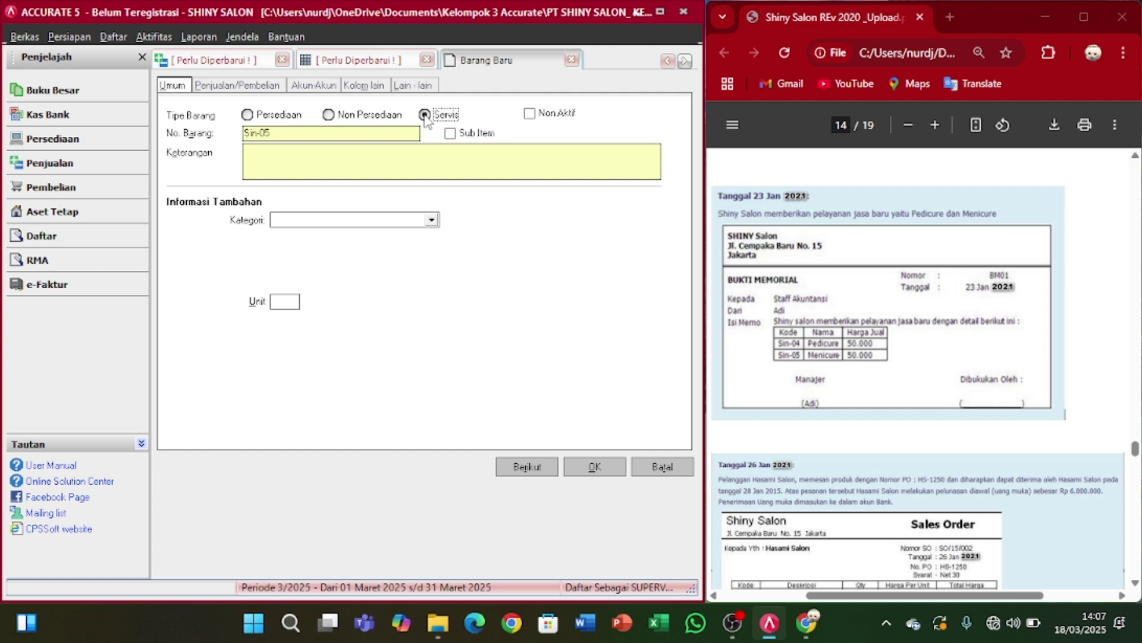
left_click(362, 158)
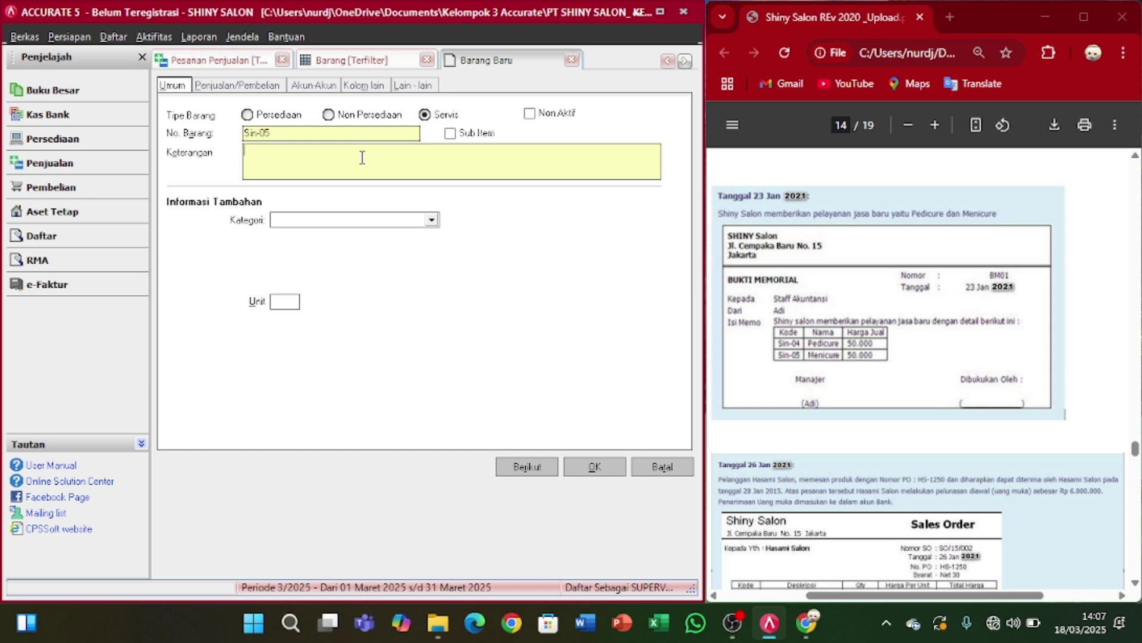
type("Menicure")
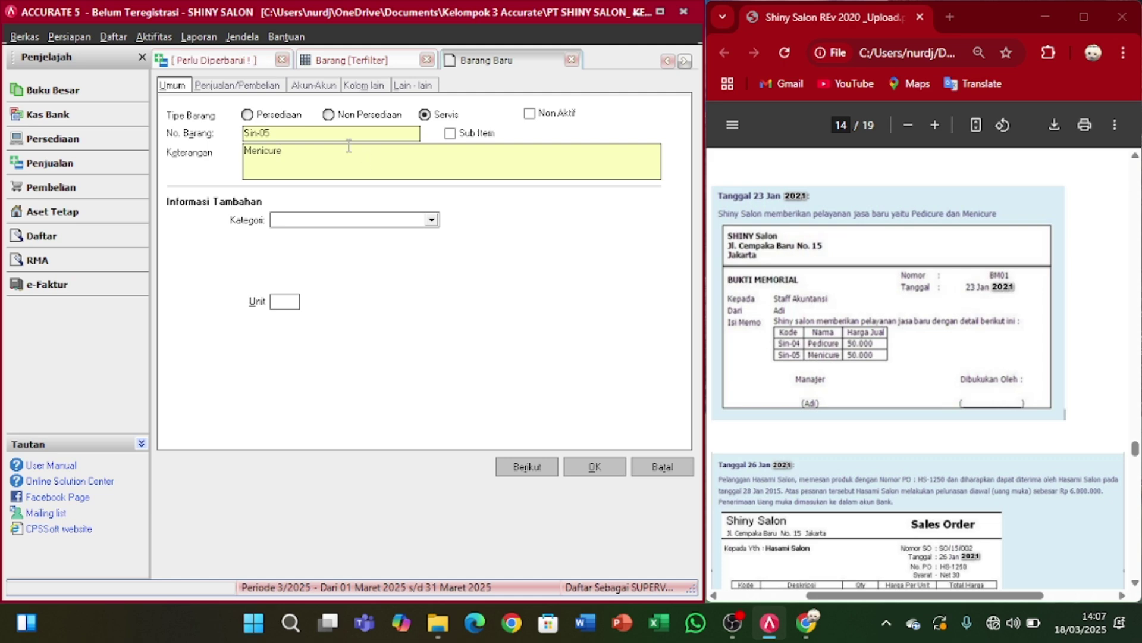
- Give Menicure a selling price of 50000 and sales tax code T, and save the item
left_click(251, 87)
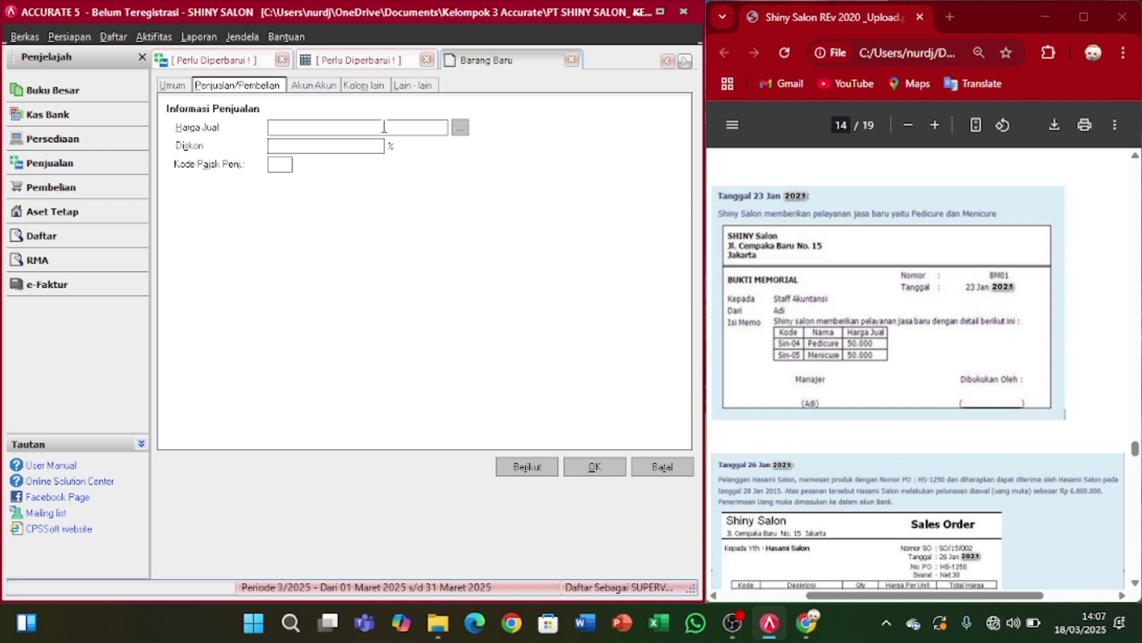
type("50000")
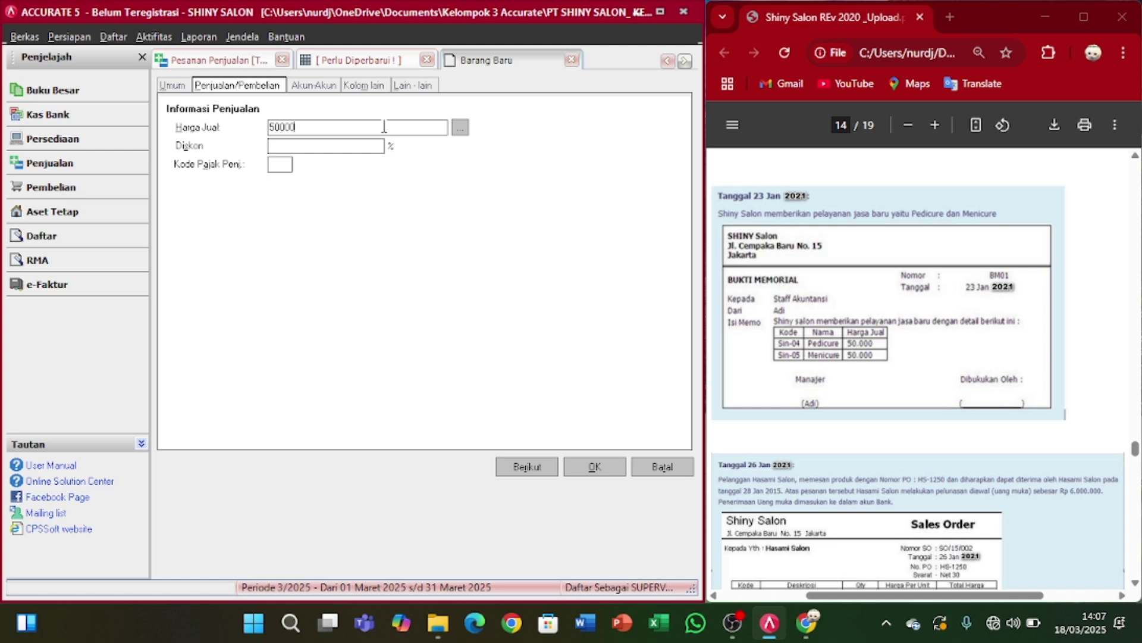
left_click(286, 164)
type("T")
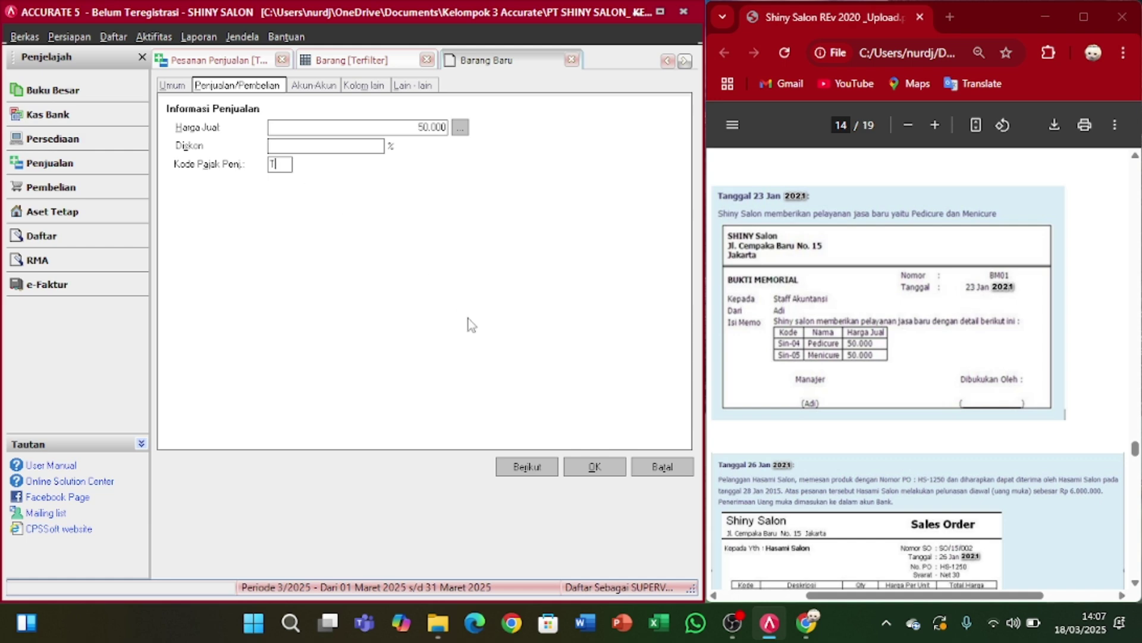
left_click(590, 467)
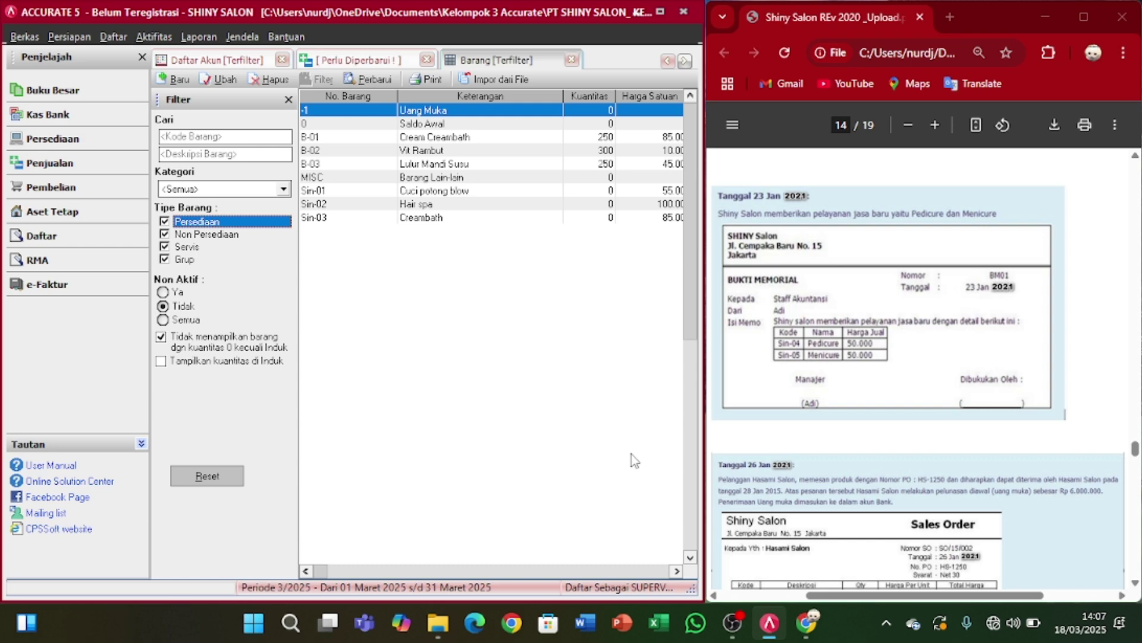
- Go to the exercise's 26 Jan 2021 sales order and start a new Pesanan Penjualan for Hasami Salon
scroll(837, 410, "down", 2)
scroll(836, 410, "down", 3)
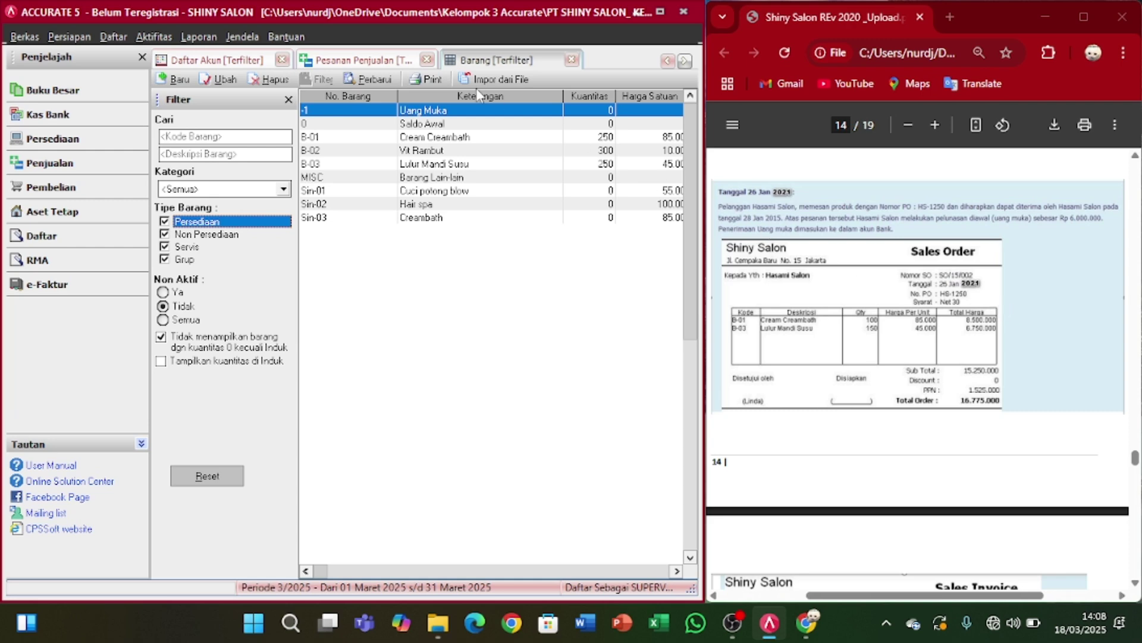
left_click(158, 38)
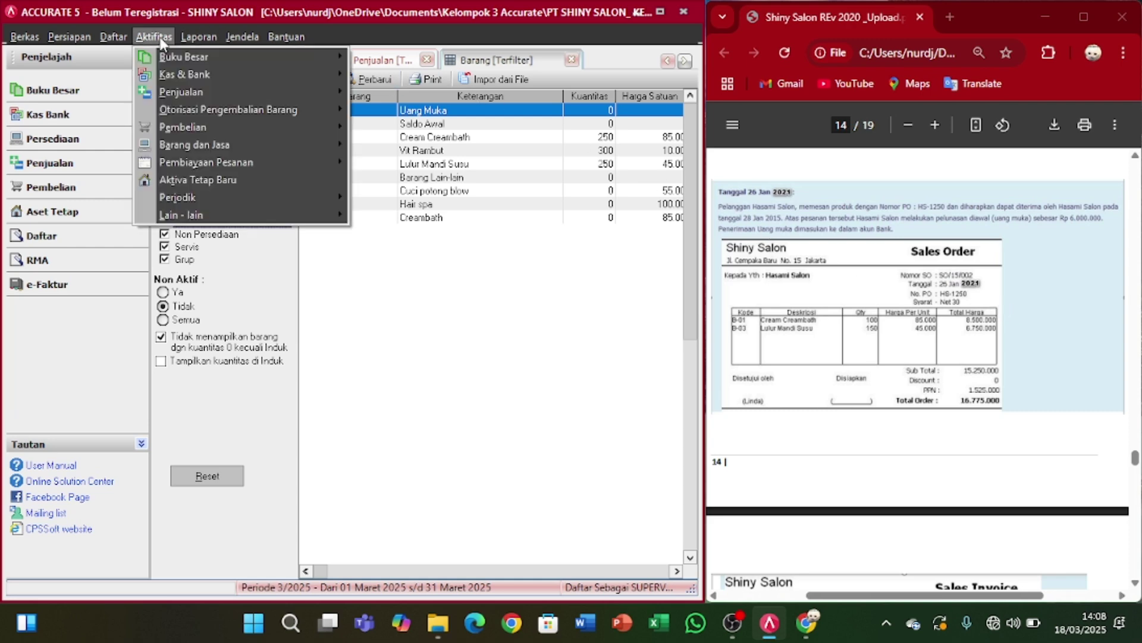
mouse_move(194, 93)
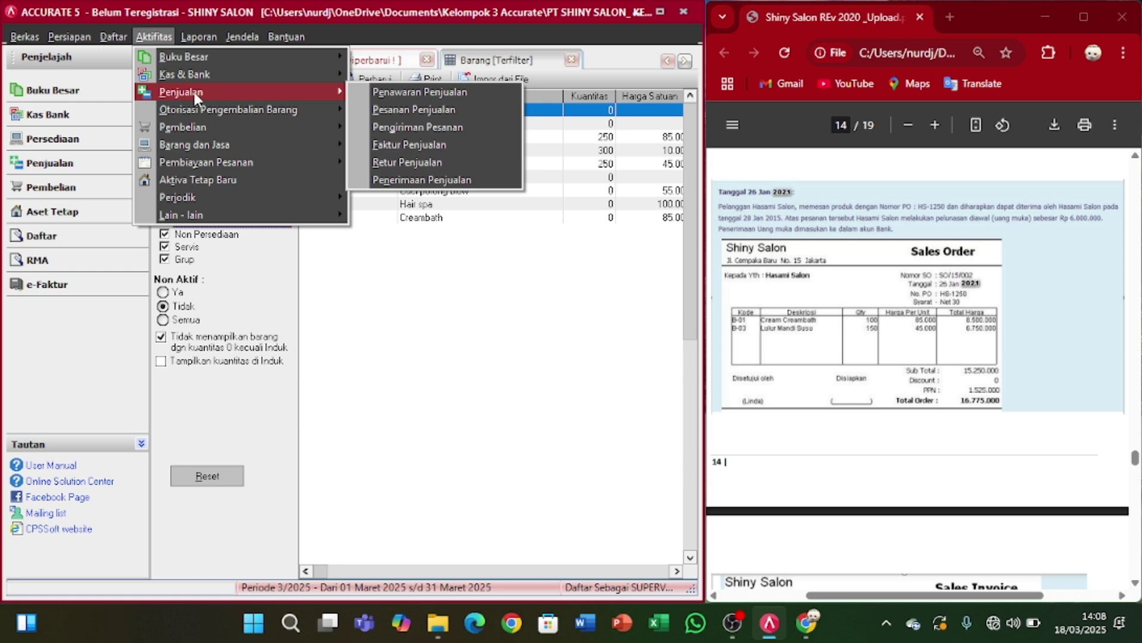
left_click(384, 110)
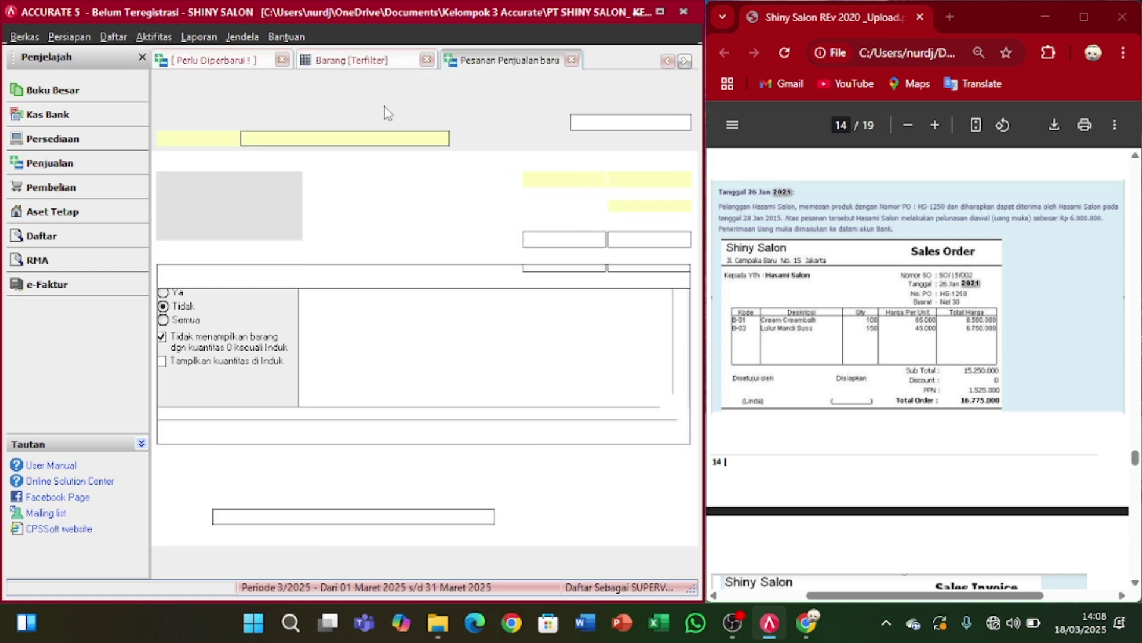
left_click(441, 138)
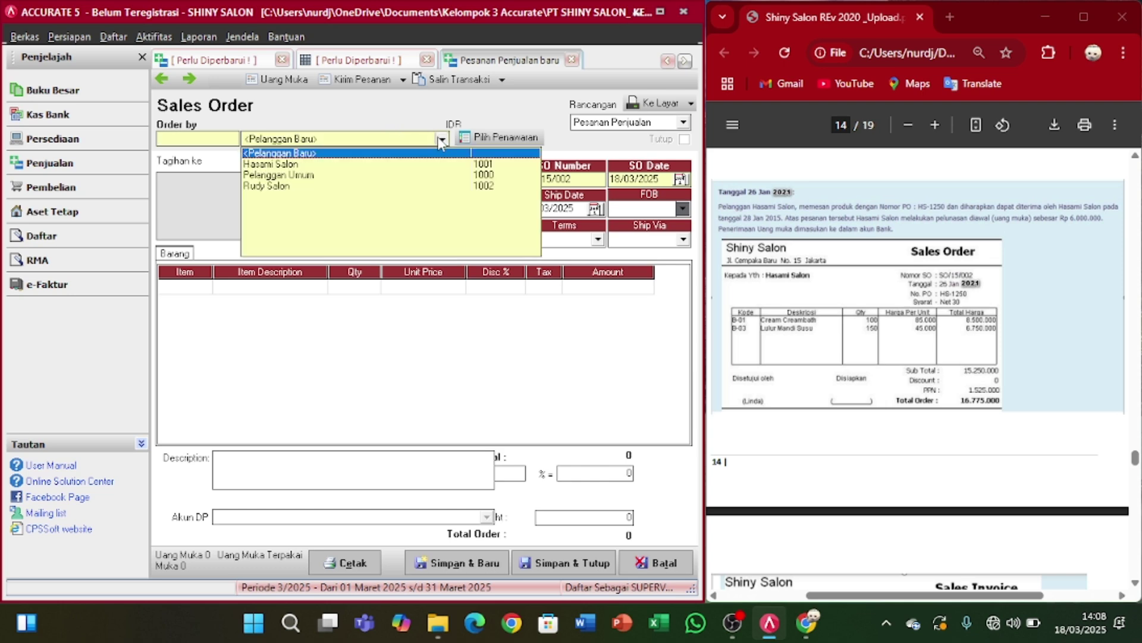
left_click(309, 165)
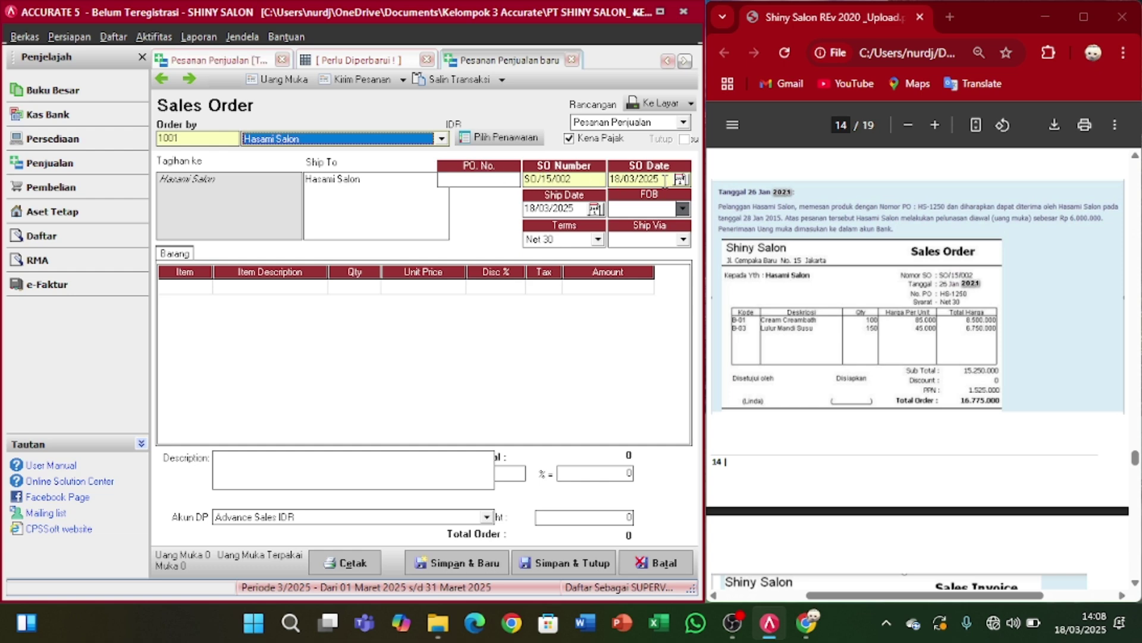
- Set the sales order date to 26/01/2021 and enter the customer's PO number from the exercise
left_click_drag(665, 181, 609, 185)
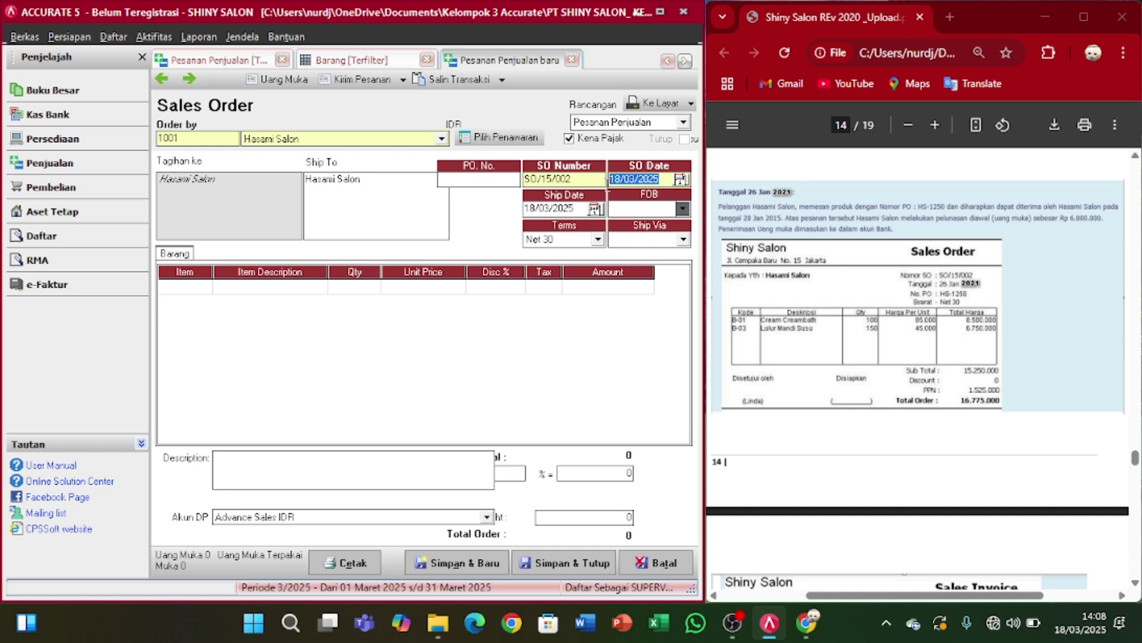
key("BackSpace")
type("26/01/2021")
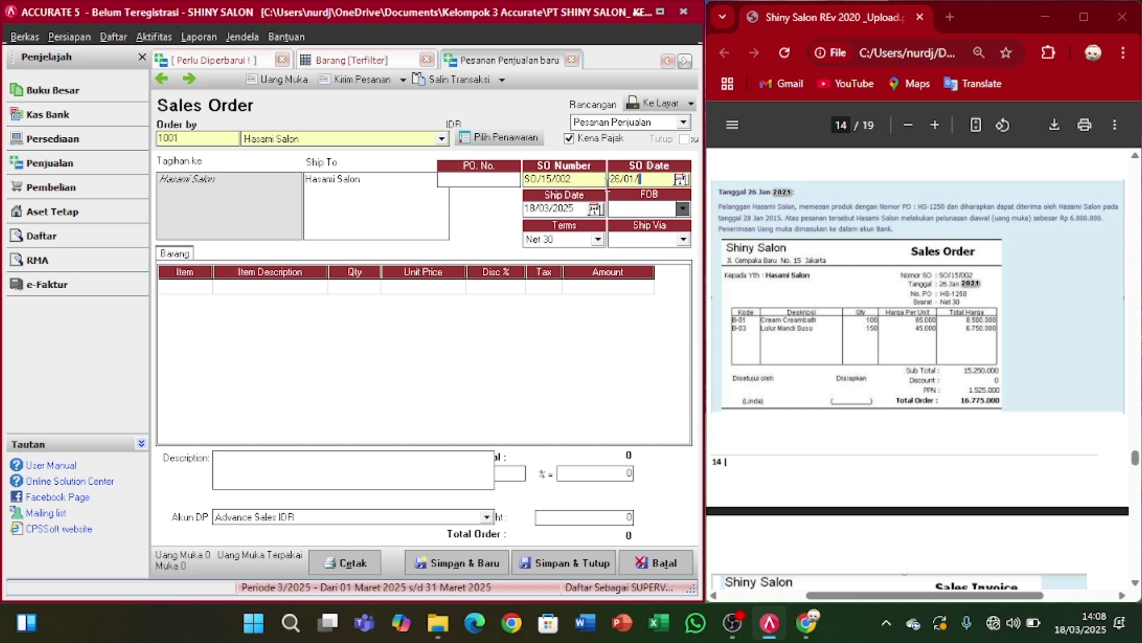
left_click(487, 179)
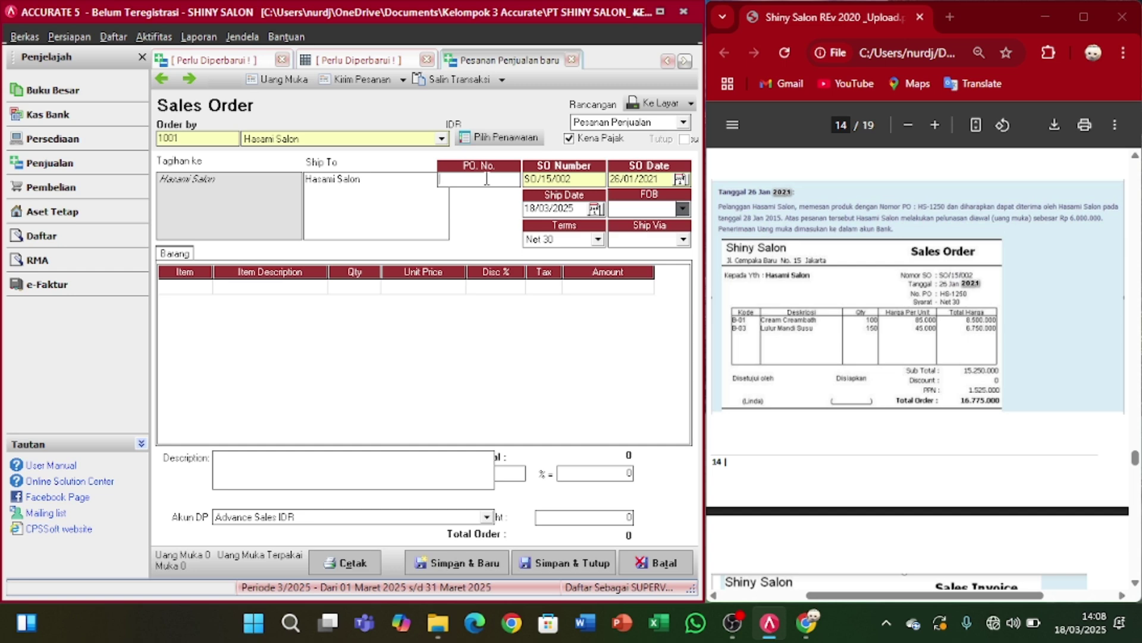
type("HS-1250")
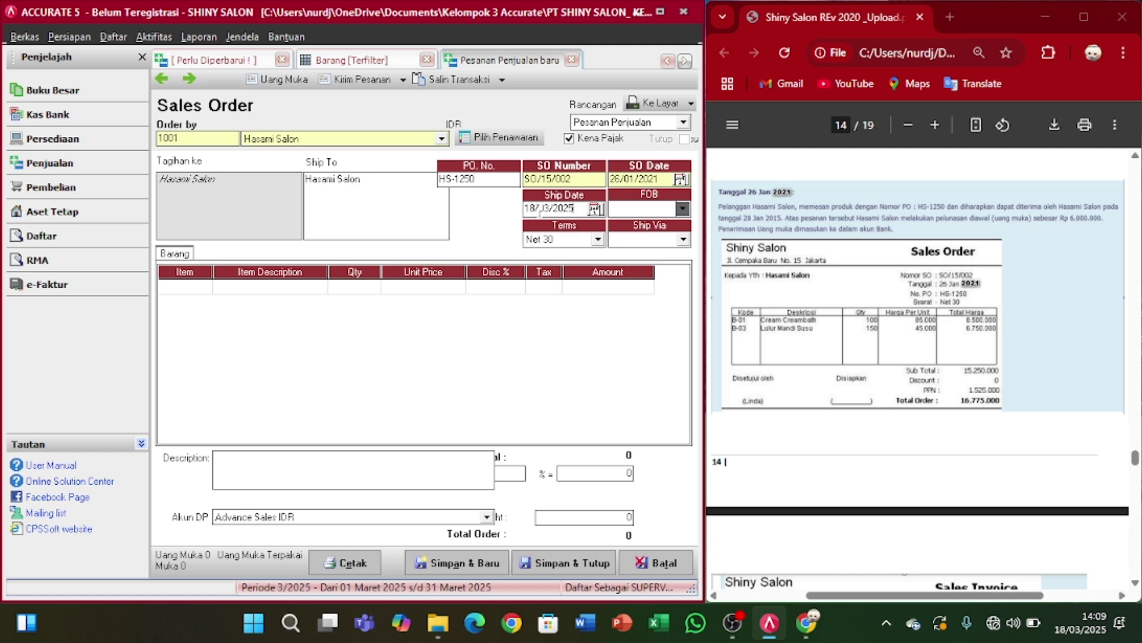
- Set the sales order's ship date to 28/01/2021
left_click(580, 208)
key("Delete")
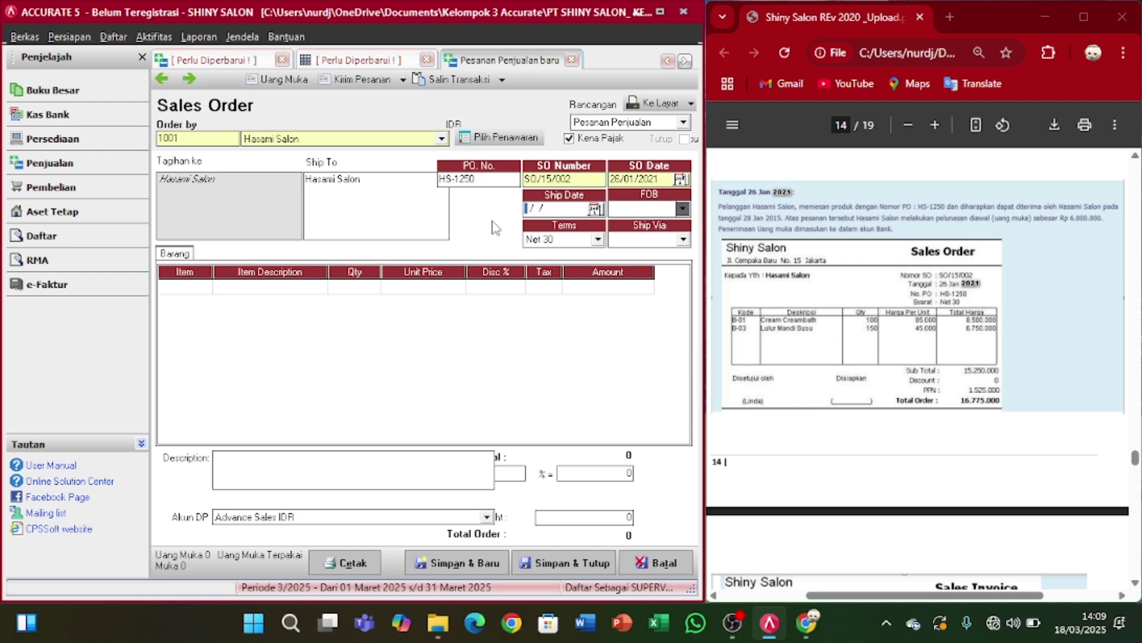
type("28/")
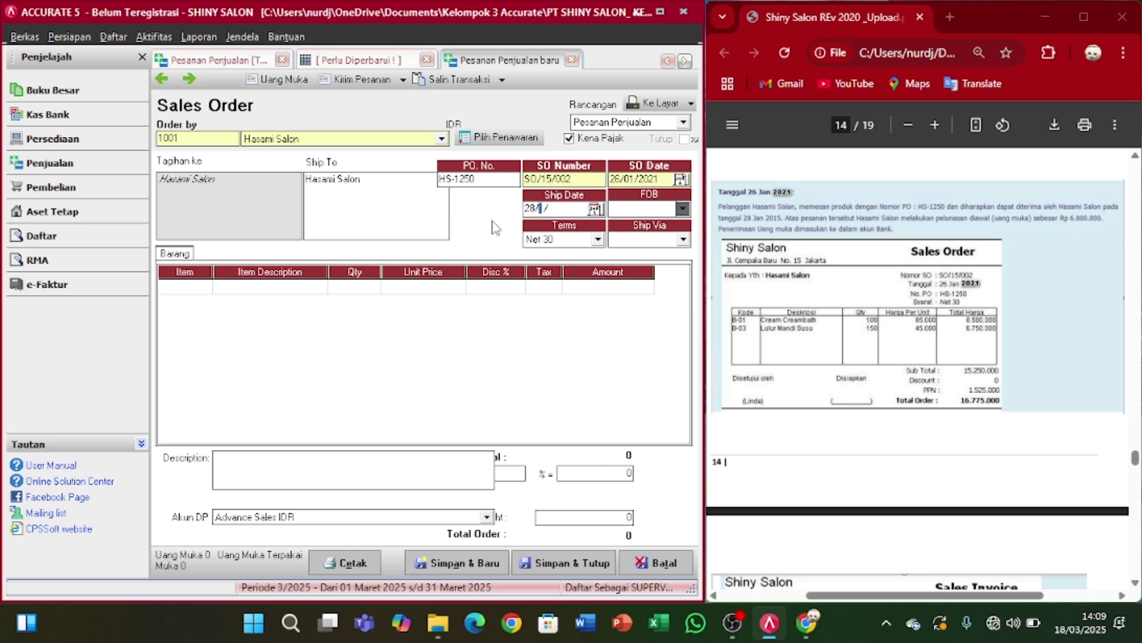
type("01/2021")
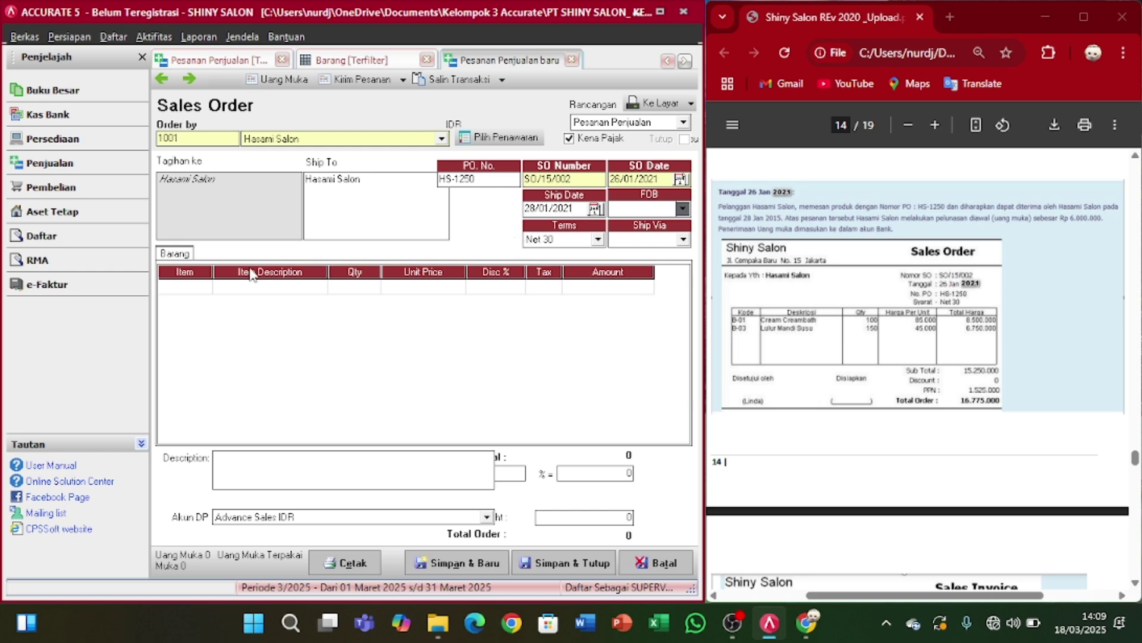
- Add item B-01 Cream Creambath to the first line of the sales order
double_click(198, 283)
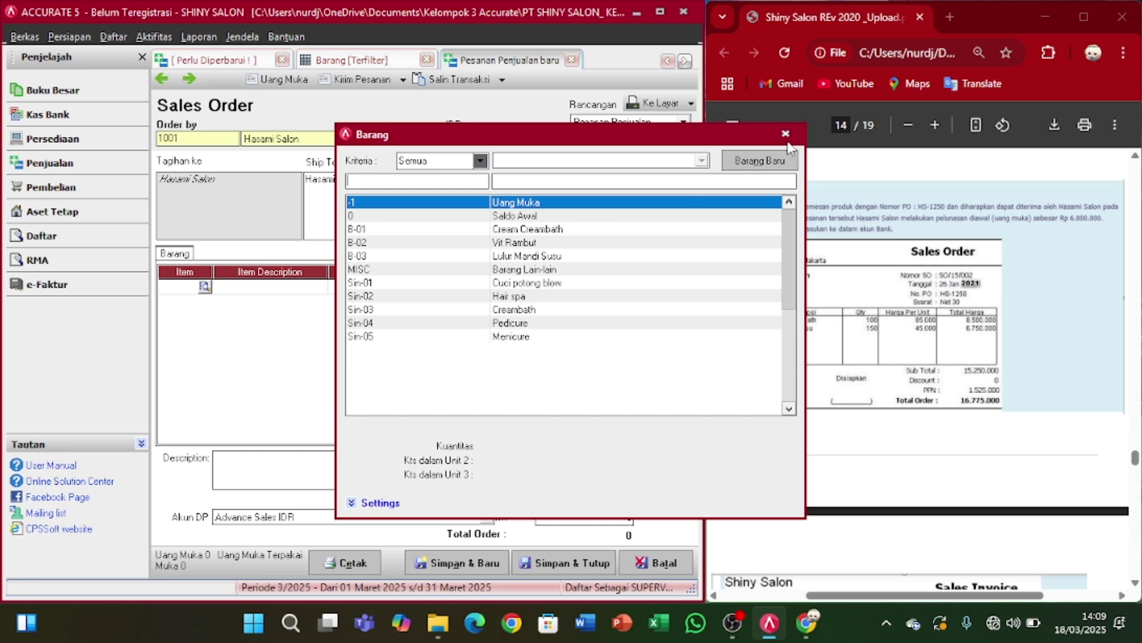
left_click(786, 134)
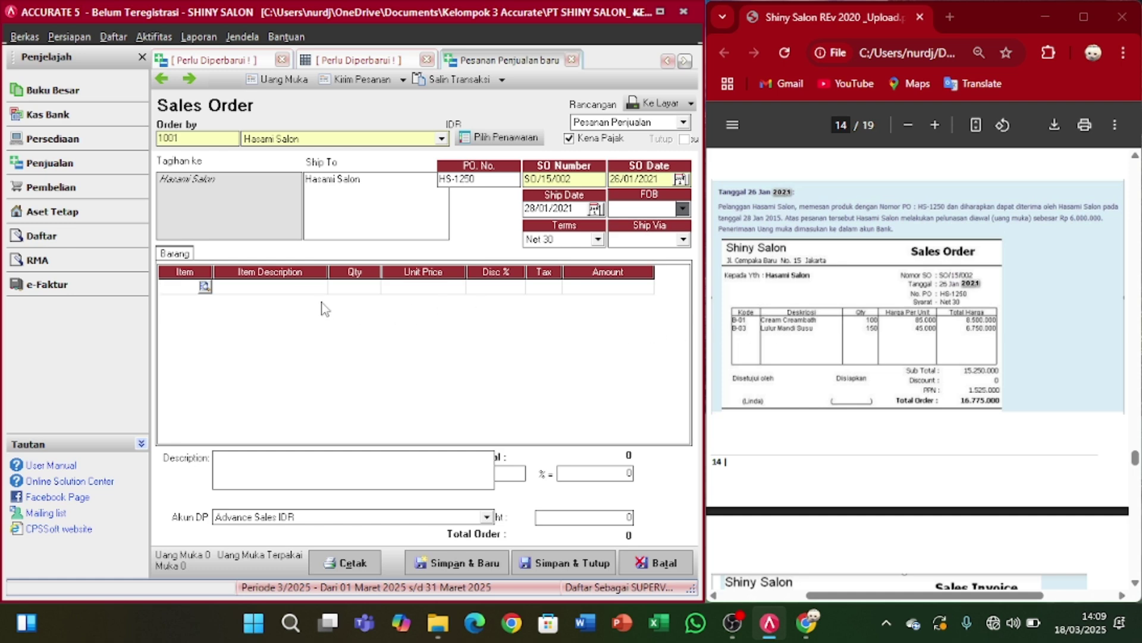
left_click(205, 286)
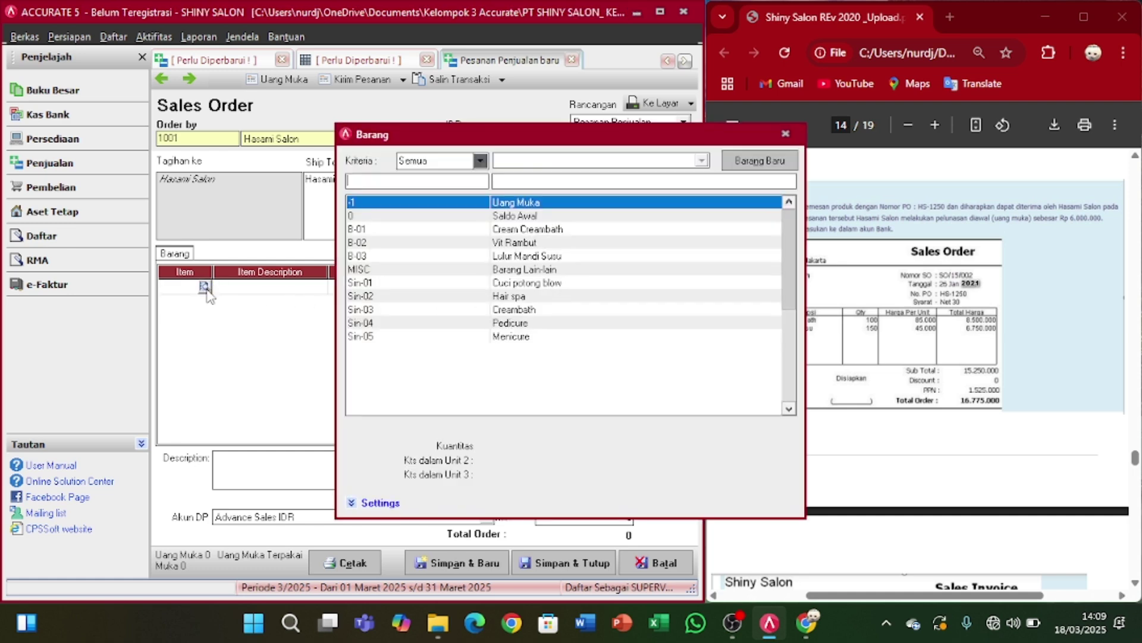
double_click(572, 230)
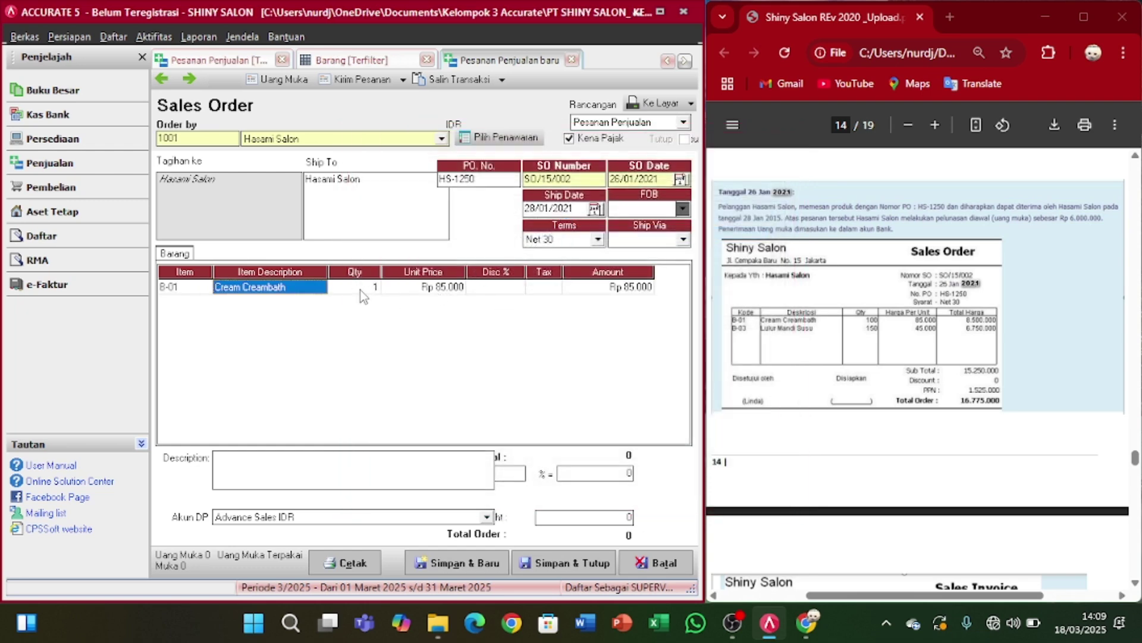
- Set the Cream Creambath line's quantity to 100 and its tax code to T in the sales order
left_click(363, 292)
type("100")
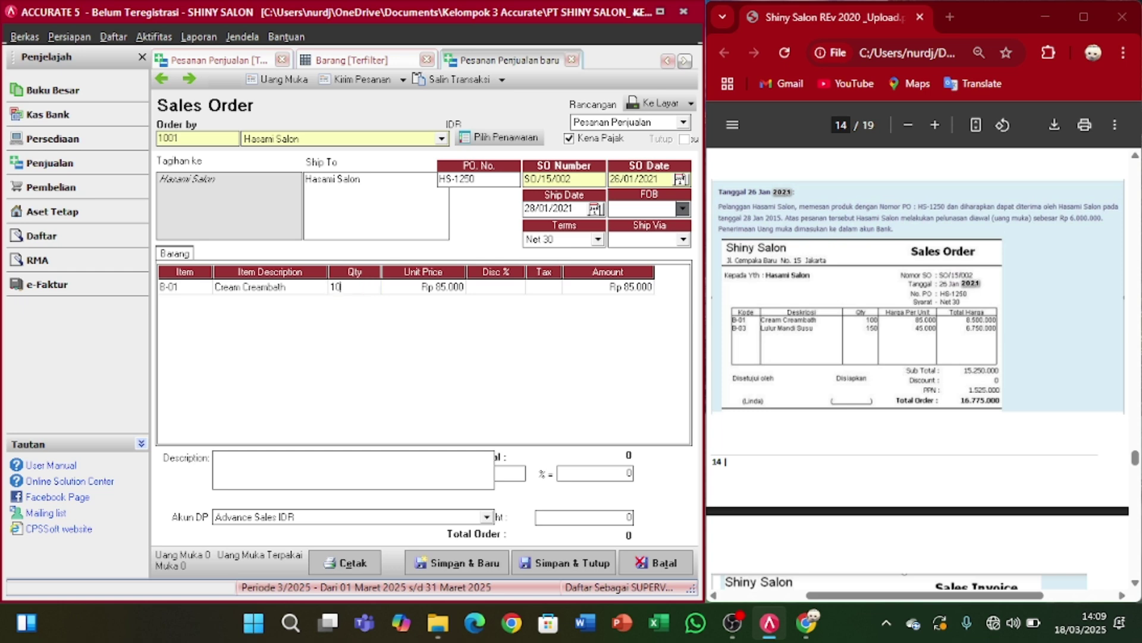
key("Tab")
key("Tab")
key("Tab")
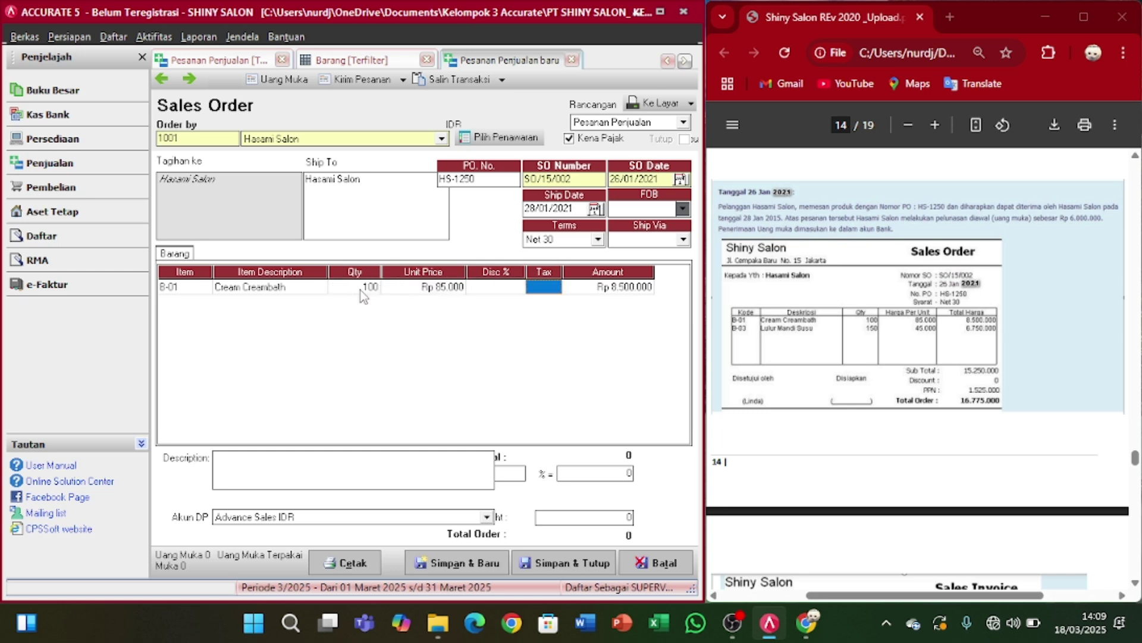
type("T")
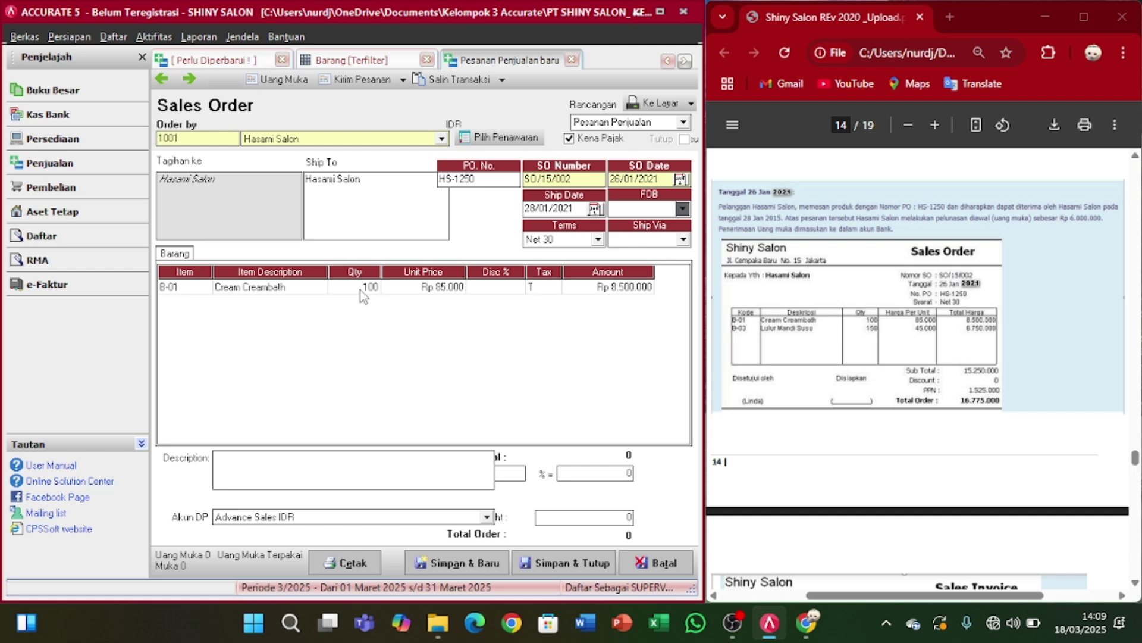
key("Tab")
key("Tab")
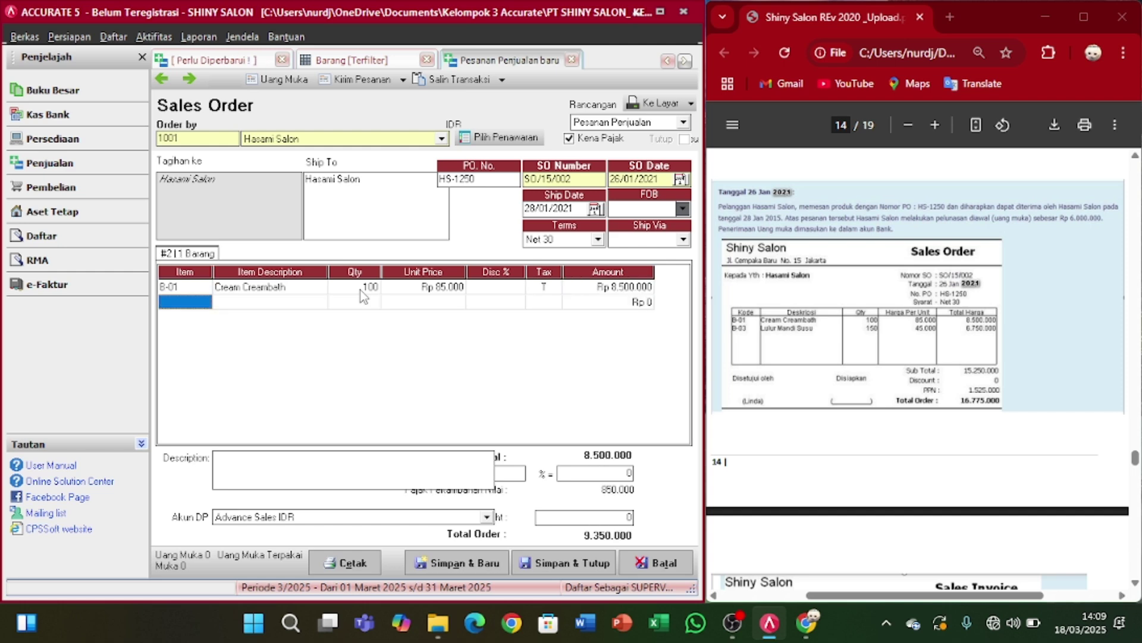
- Add item B-03 Lulur Mandi Susu to the sales order's second line with quantity 150 and tax code T
left_click(206, 306)
left_click(205, 302)
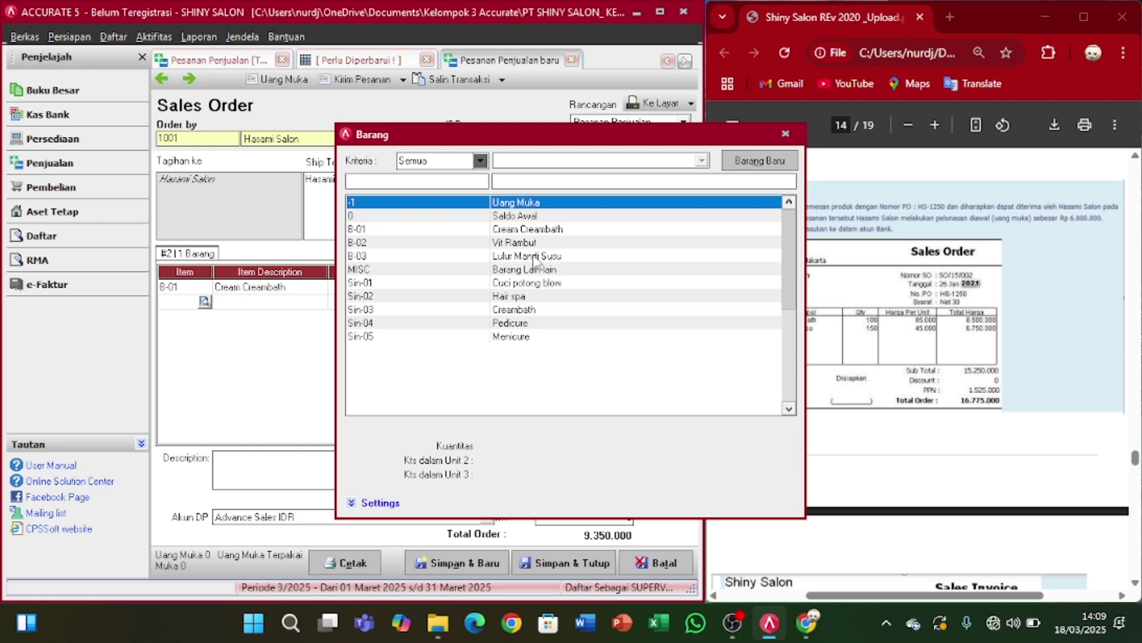
double_click(527, 255)
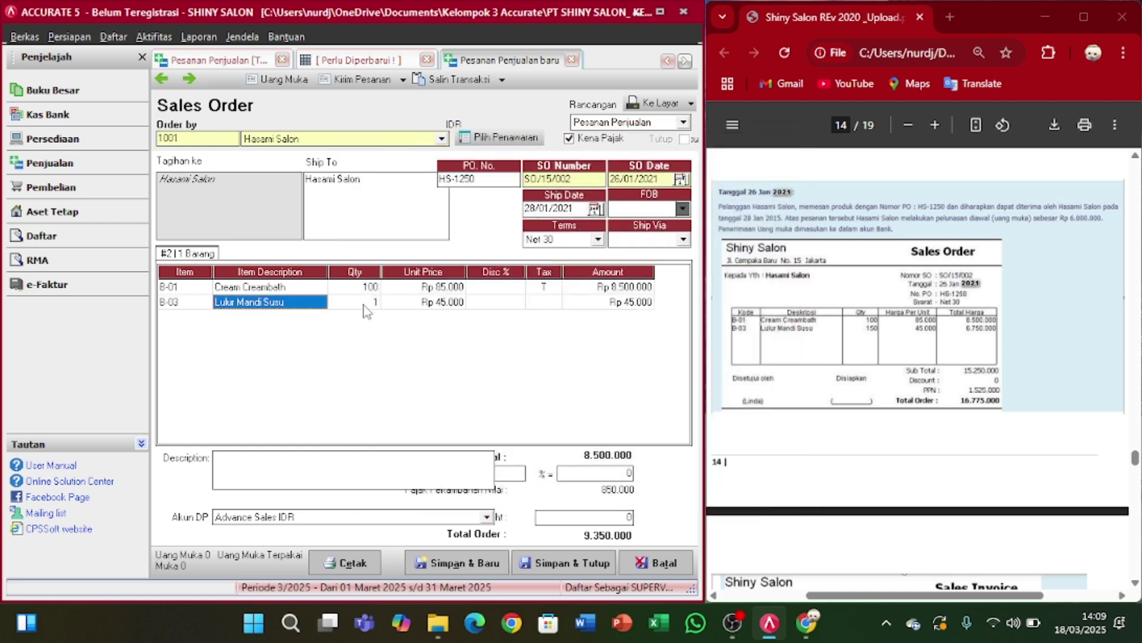
left_click(363, 304)
type("150")
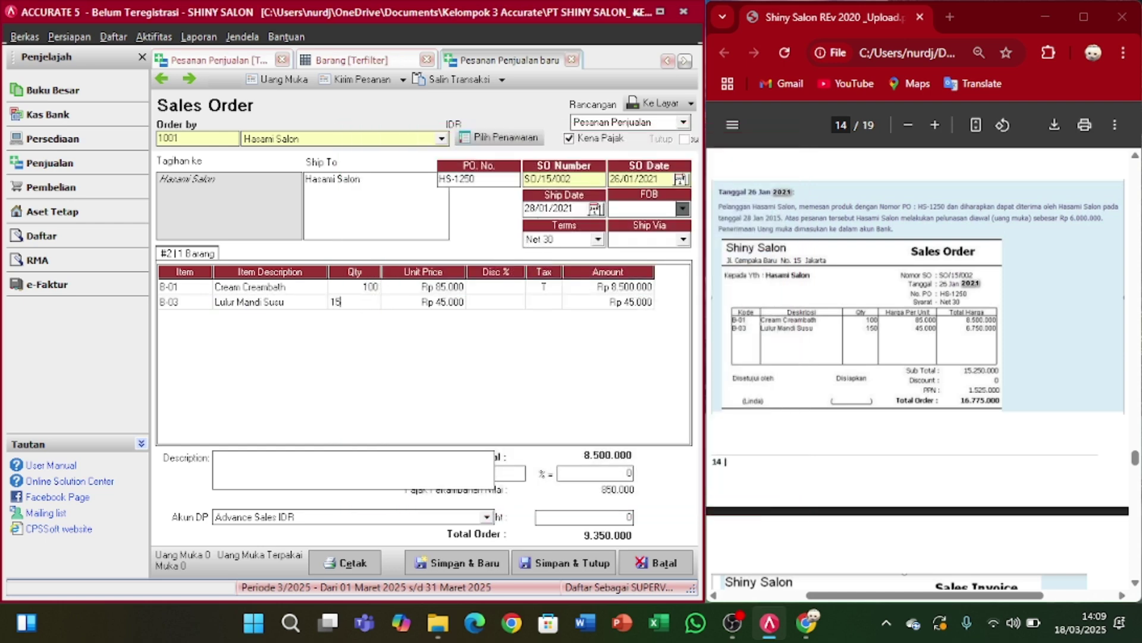
key("Tab")
key("Tab")
key("Tab")
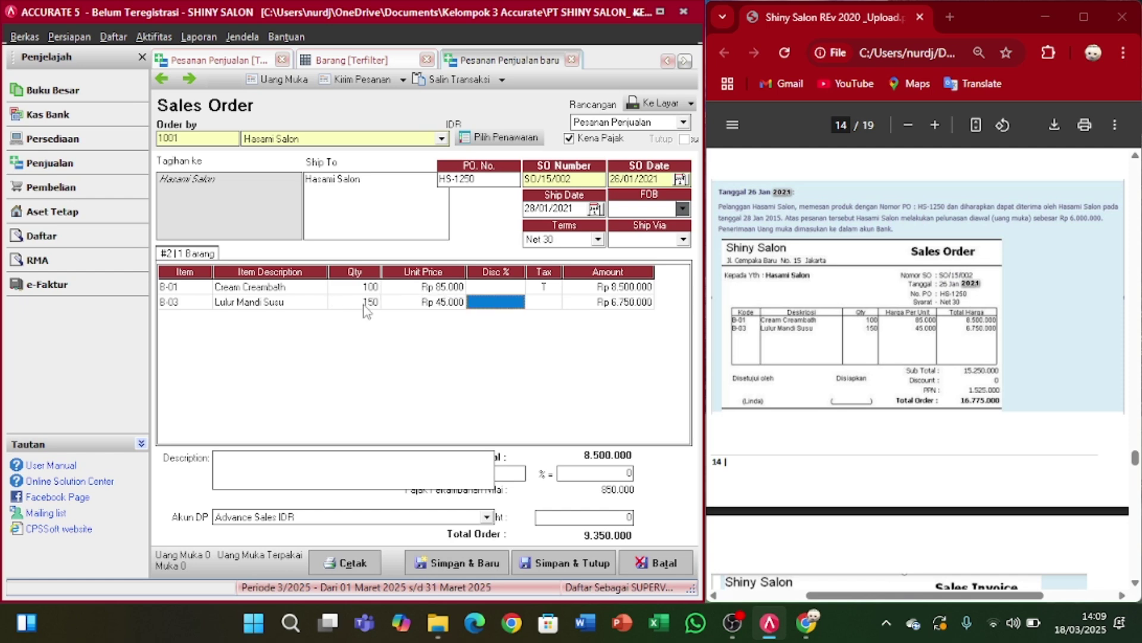
type("T")
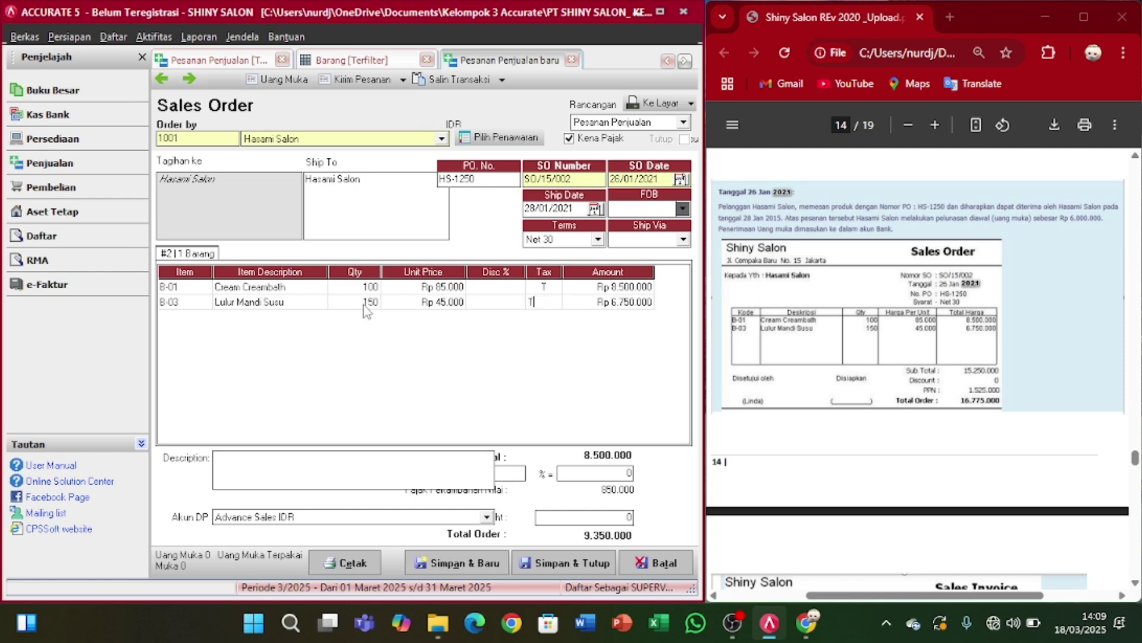
key("Tab")
key("Tab")
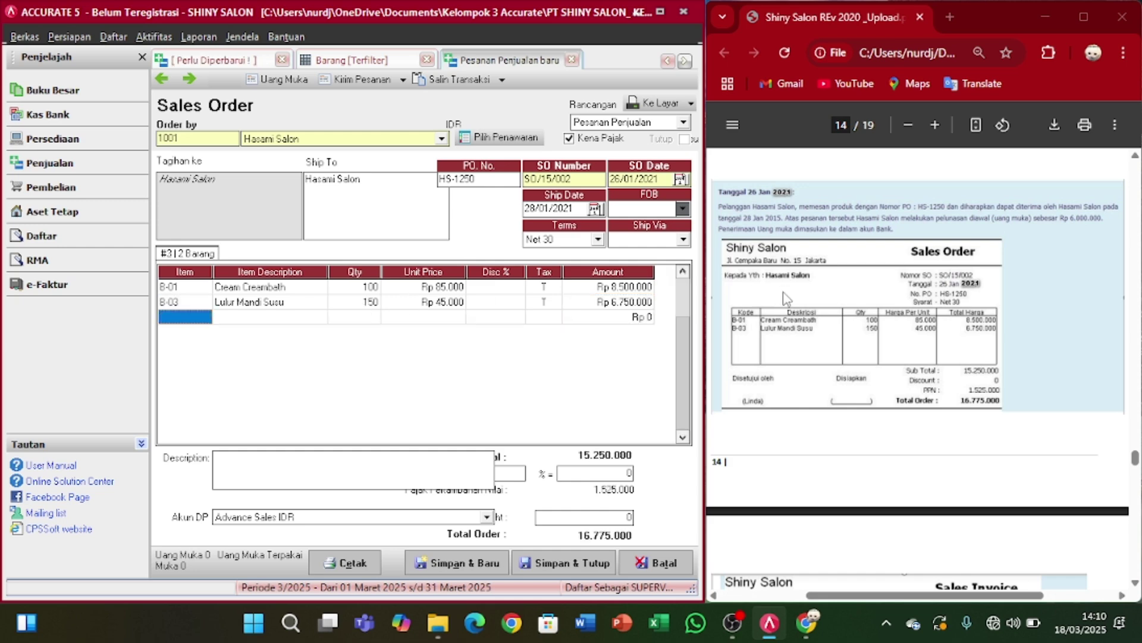
- Create the Uang Muka sales invoice from the Hasami Salon order and set its invoice date to 26/01/2021
scroll(845, 319, "down", 4)
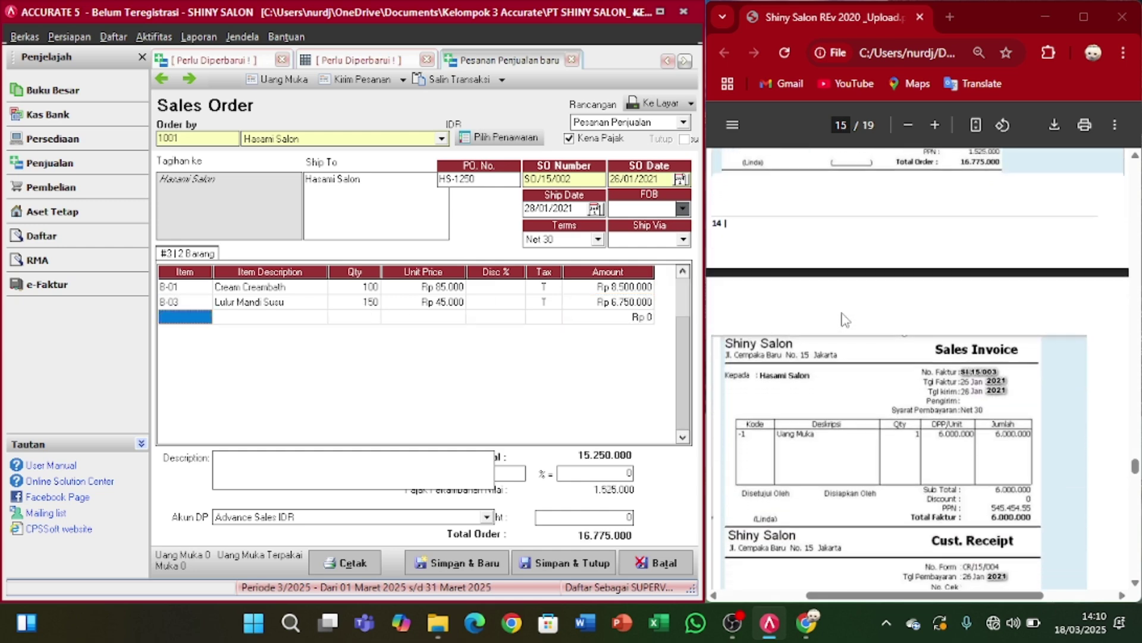
scroll(845, 319, "down", 2)
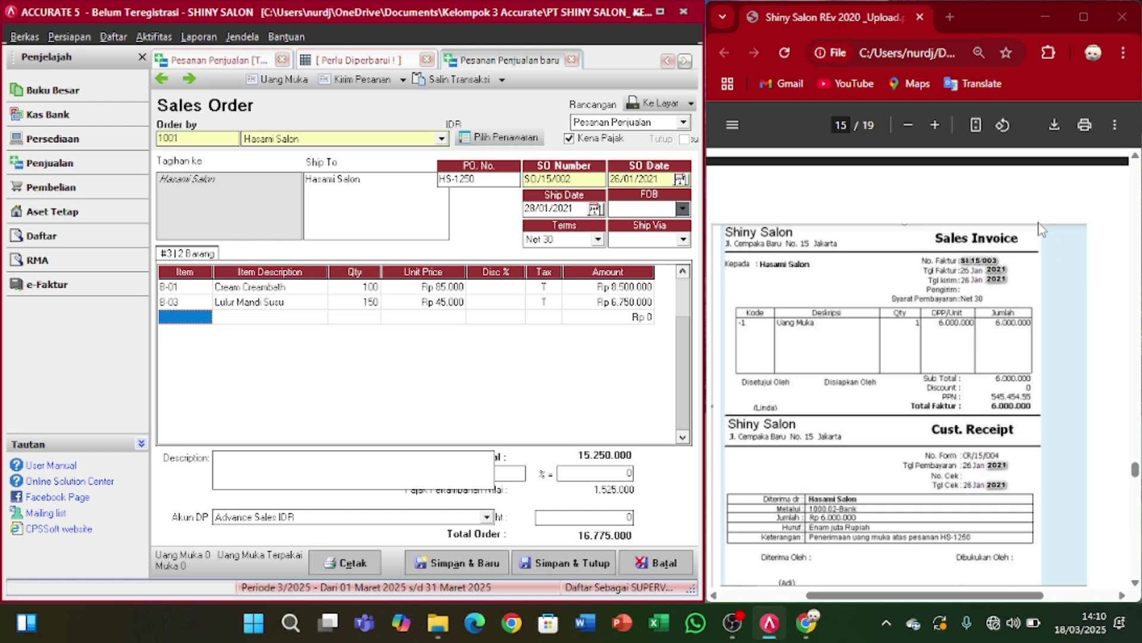
left_click(279, 82)
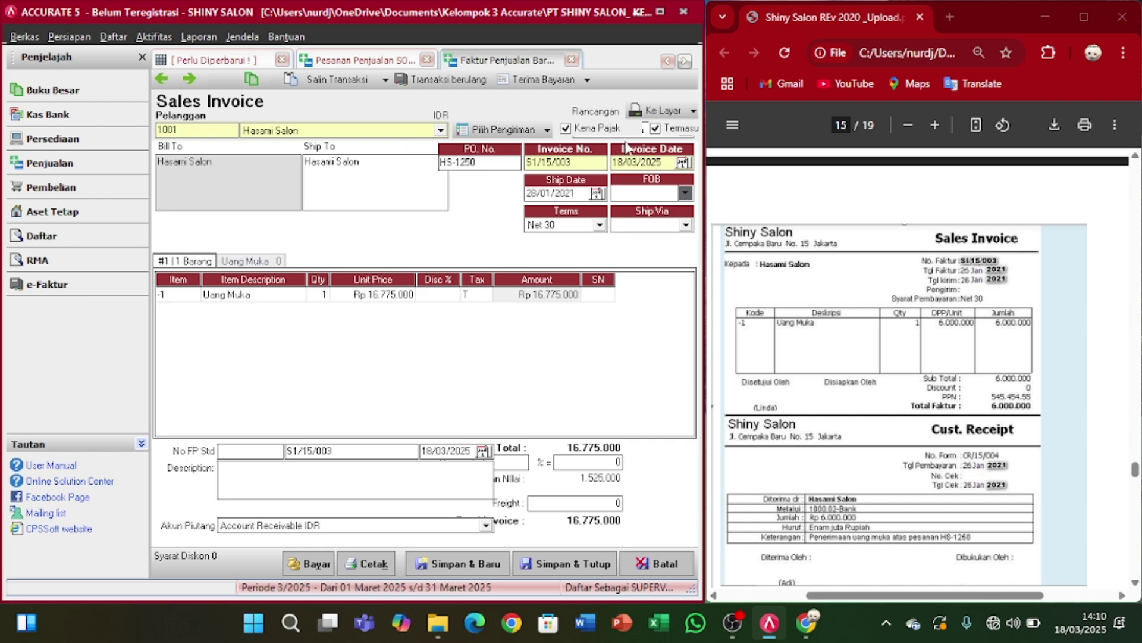
left_click_drag(664, 162, 613, 163)
key("BackSpace")
type("26/")
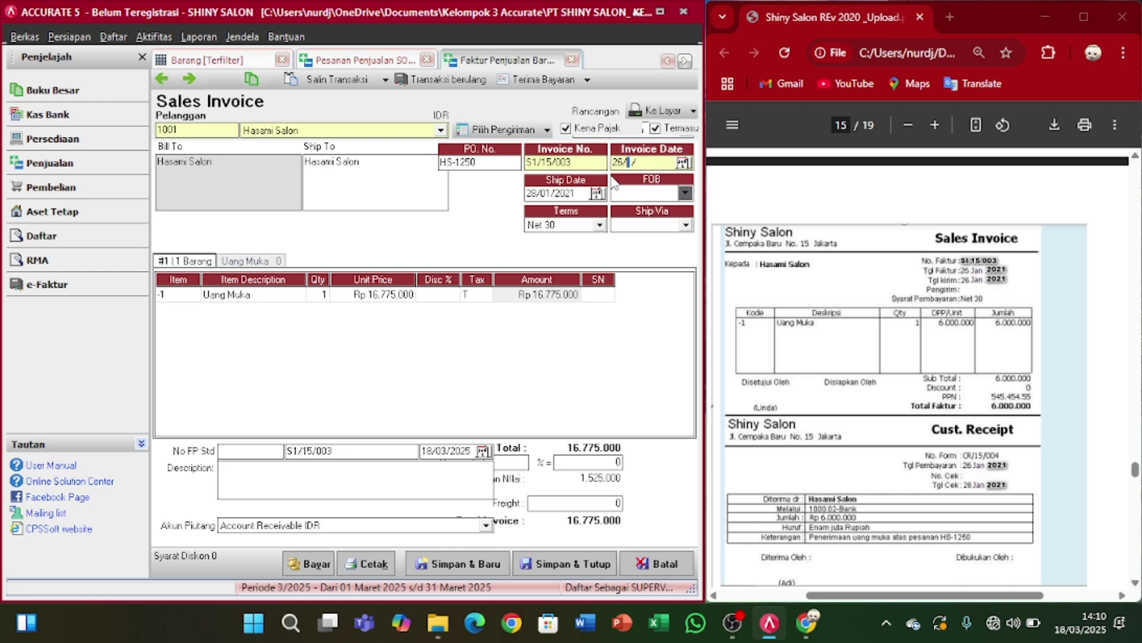
type("01/2021")
- Set the Uang Muka invoice's ship date to 26/01/2021
left_click_drag(576, 194, 524, 203)
key("BackSpace")
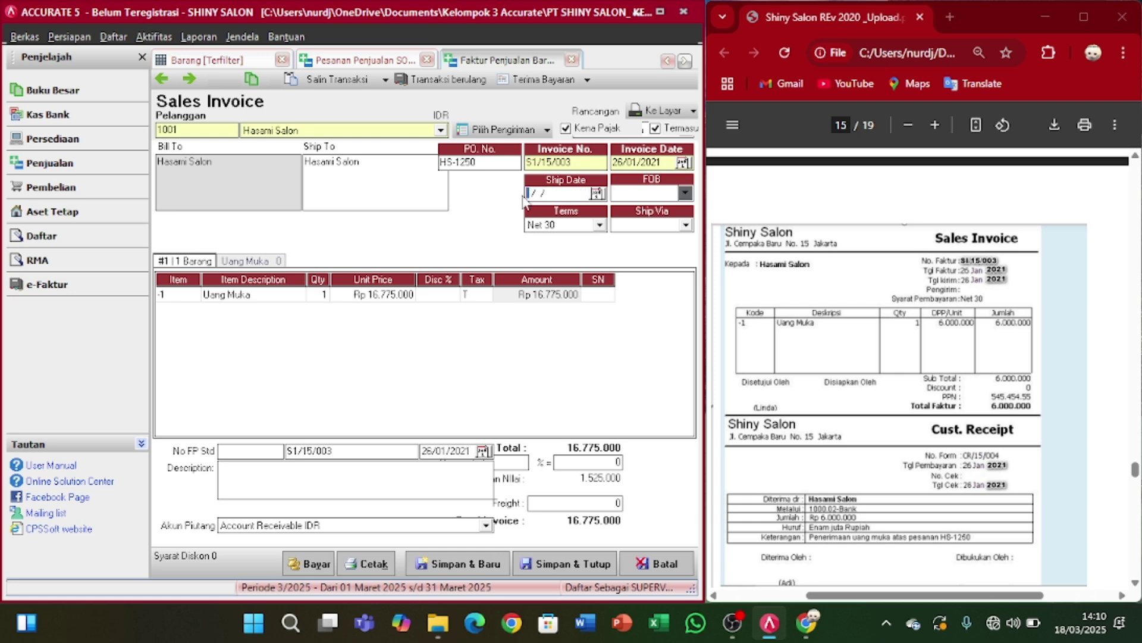
type("2")
type("6/01/2")
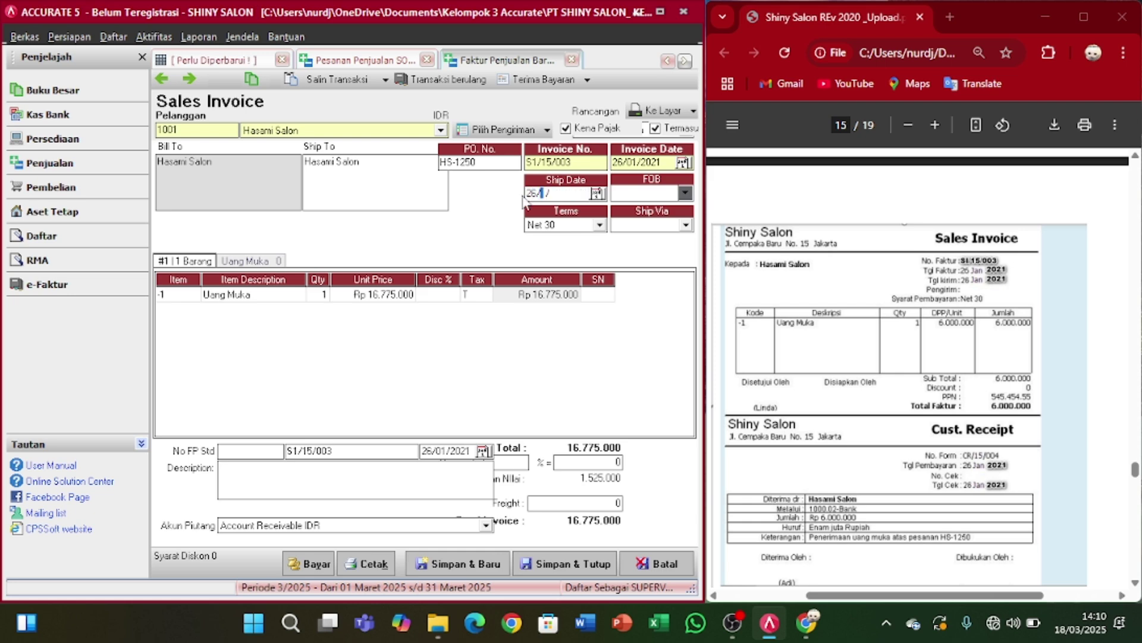
type("021")
- Set the Uang Muka line's unit price to Rp 6.000.000, keeping tax code T
double_click(368, 297)
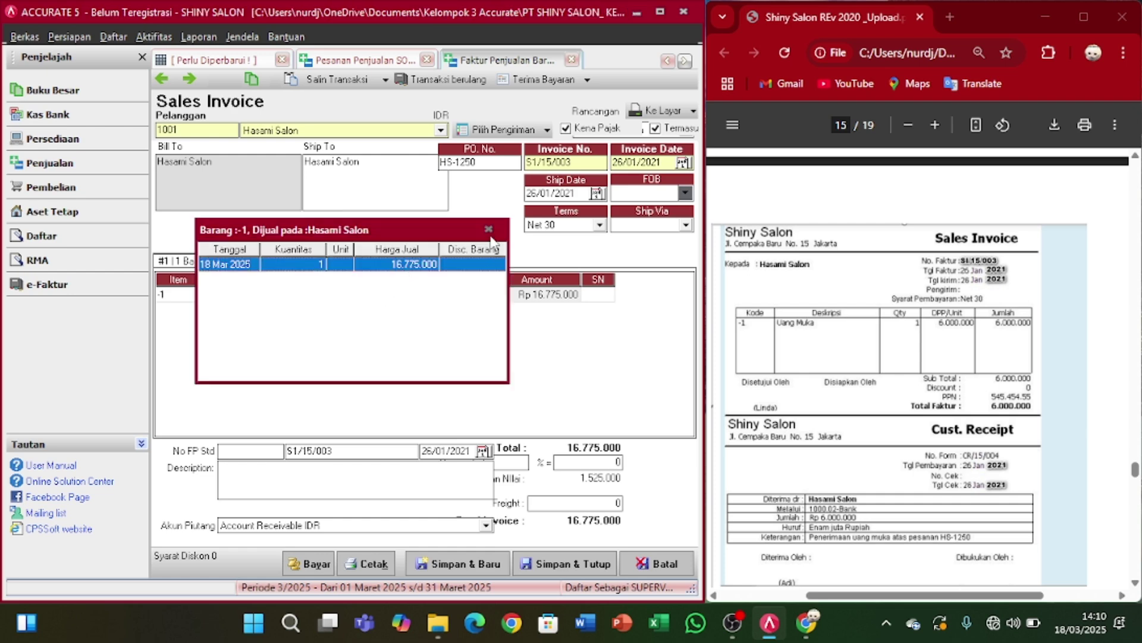
left_click(489, 232)
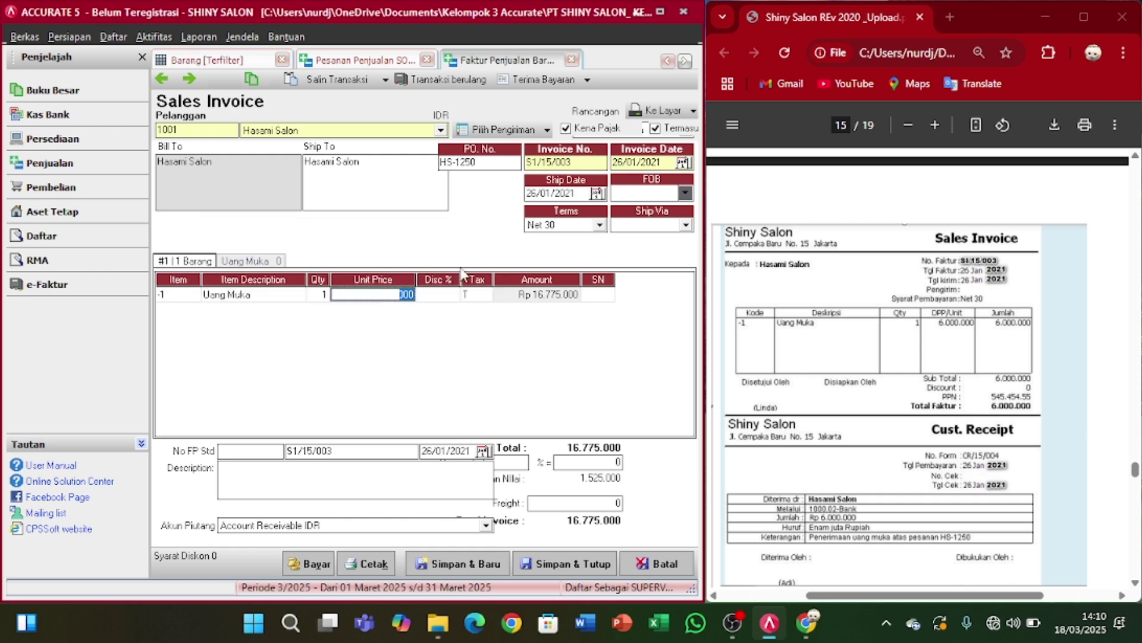
key("BackSpace")
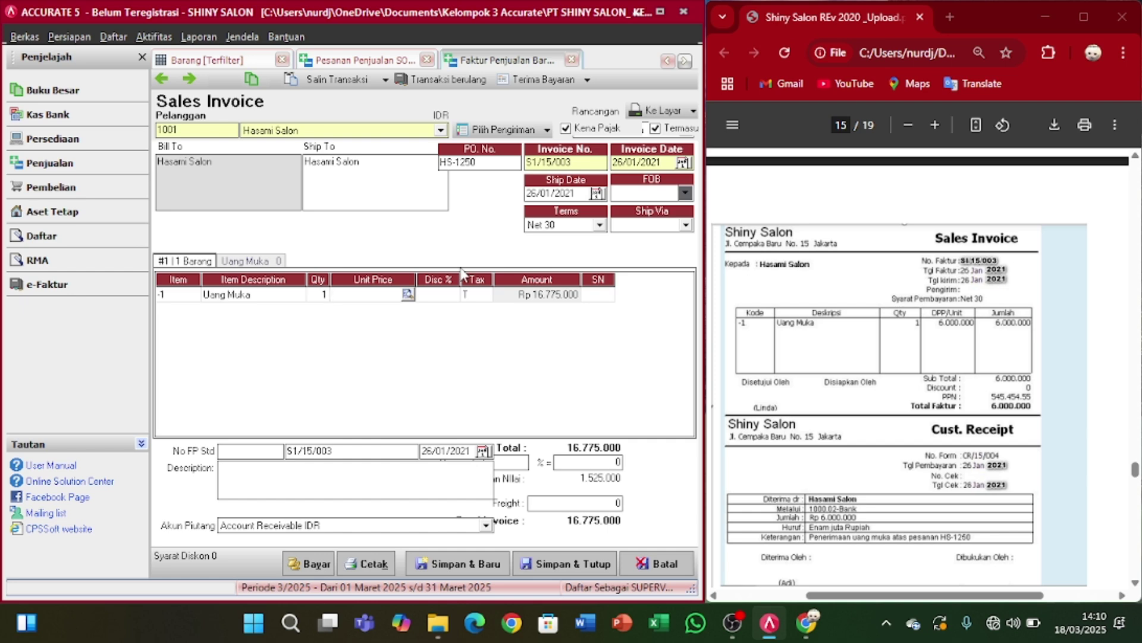
type("6.000.0")
type("00")
key("Tab")
key("Tab")
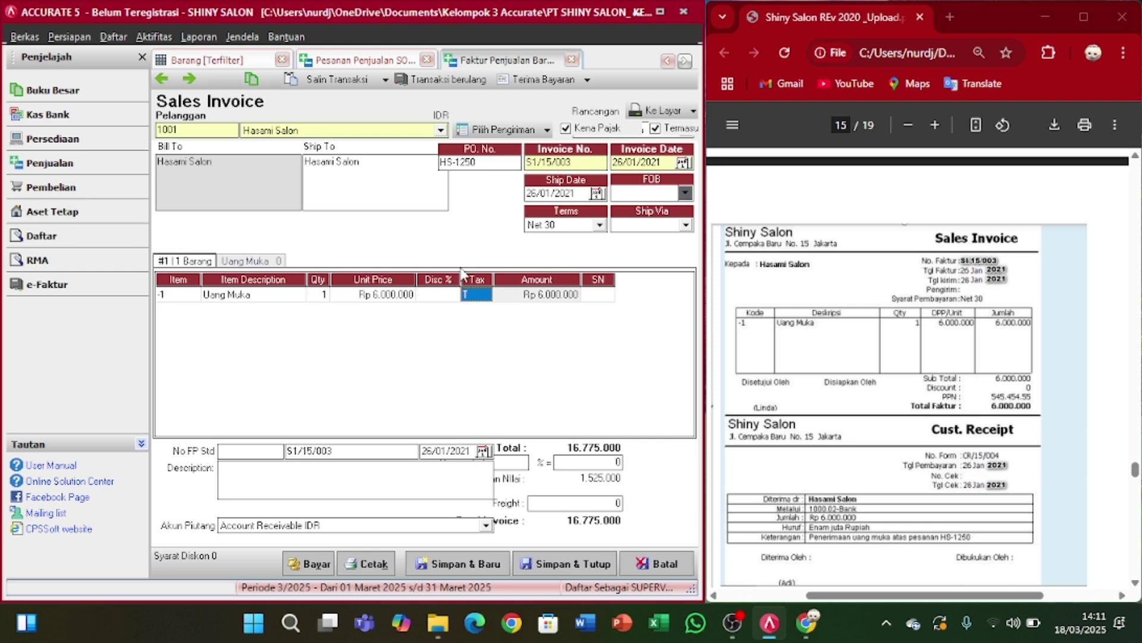
key("Tab")
key("Tab")
key("Tab")
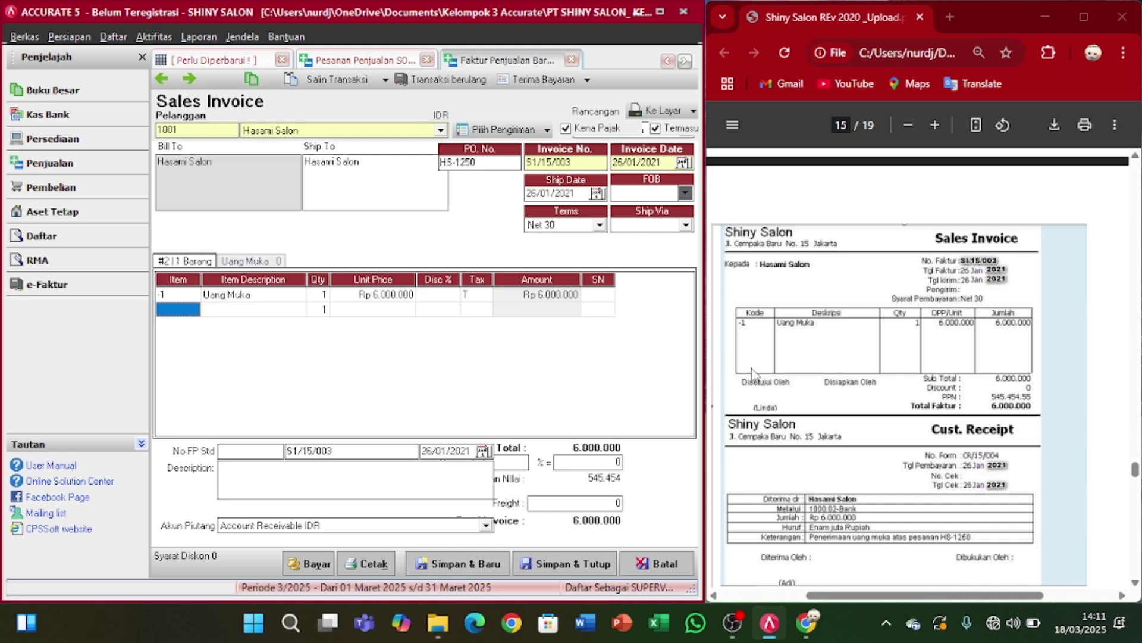
- Open a customer receipt for the Uang Muka invoice and set its form number to CR/15/004
scroll(891, 429, "down", 1)
scroll(891, 428, "down", 3)
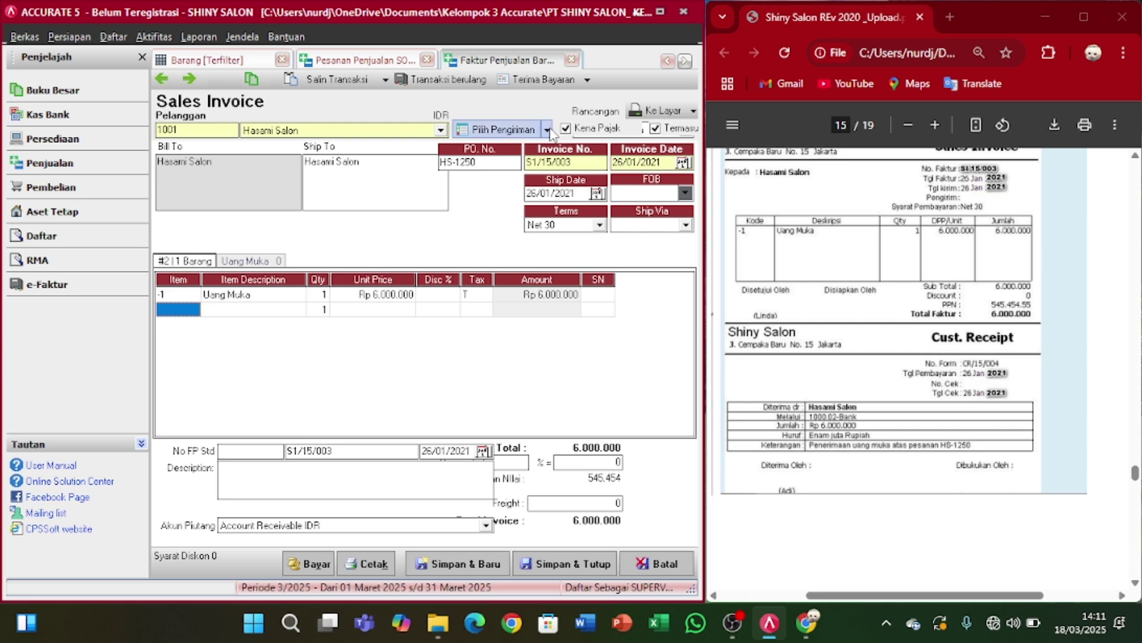
left_click(550, 87)
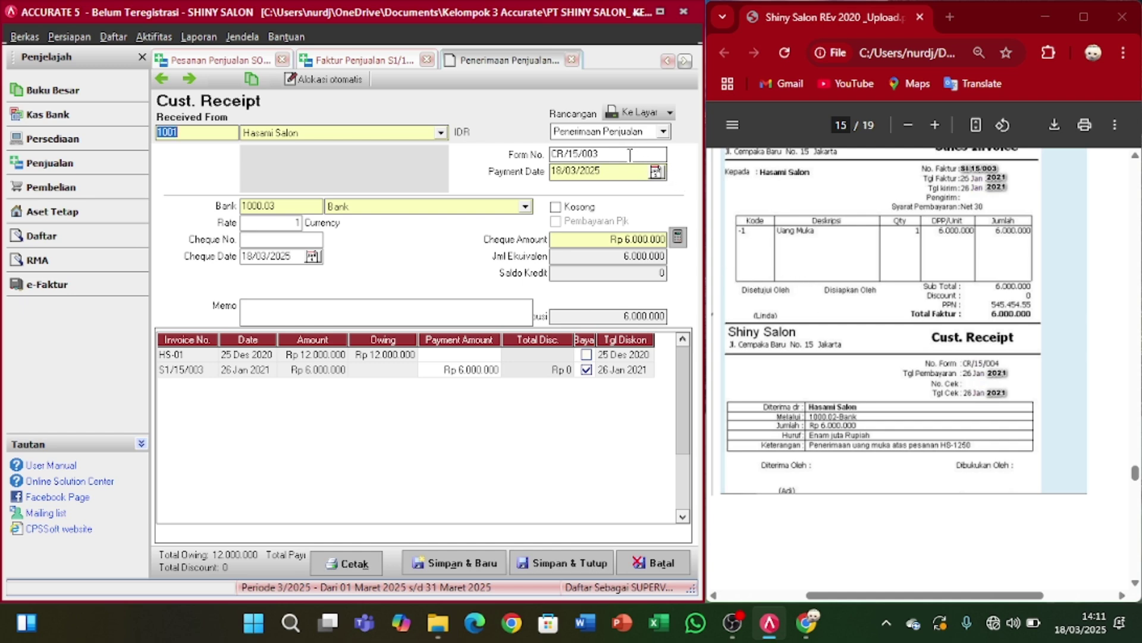
left_click_drag(630, 155, 544, 156)
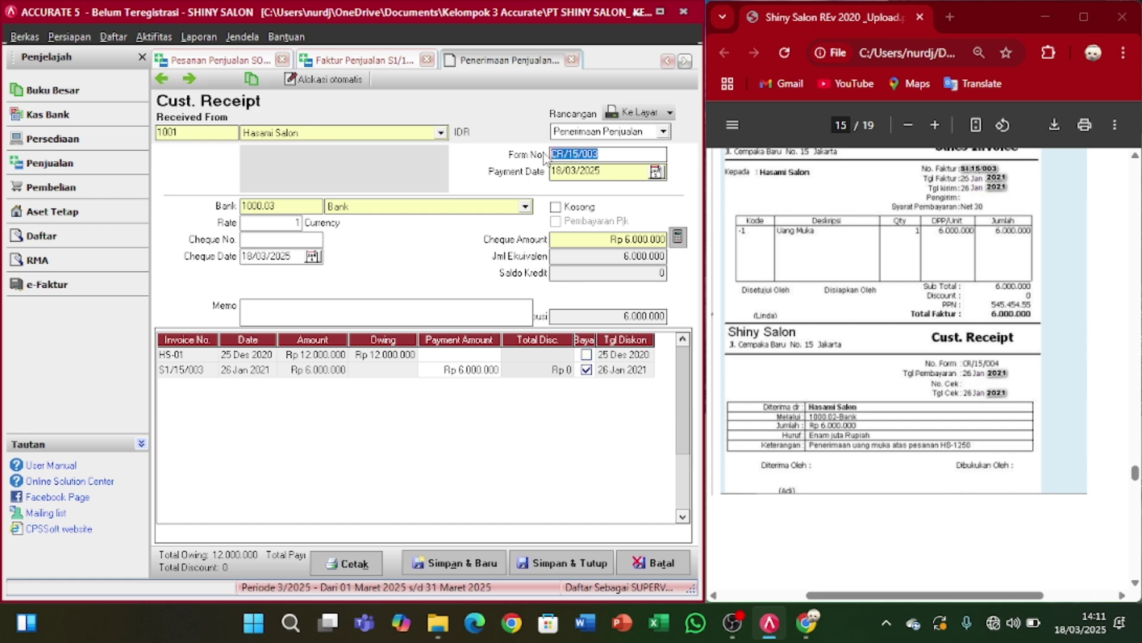
key("BackSpace")
type("CR/15/004")
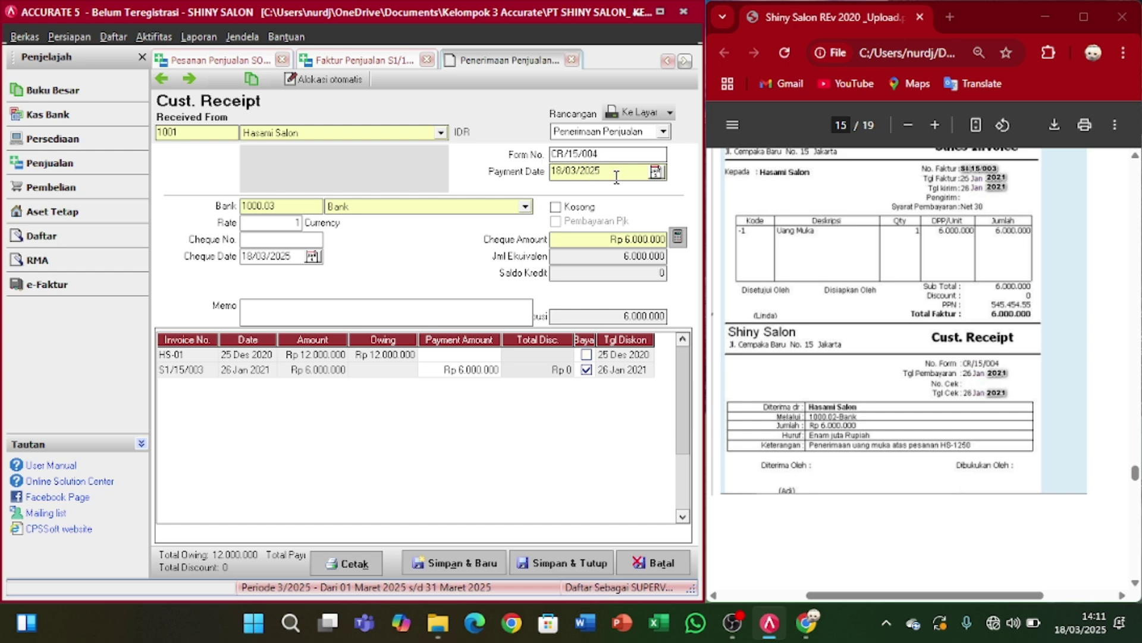
- Set the customer receipt's payment date to 26/01/2021 and fill in its cheque date
left_click_drag(616, 176, 539, 185)
type("26/01/2021")
left_click_drag(297, 258, 238, 263)
key("Delete")
type("25012021")
- Save and close the customer receipt, the Uang Muka invoice and the Hasami Salon sales order
left_click(555, 566)
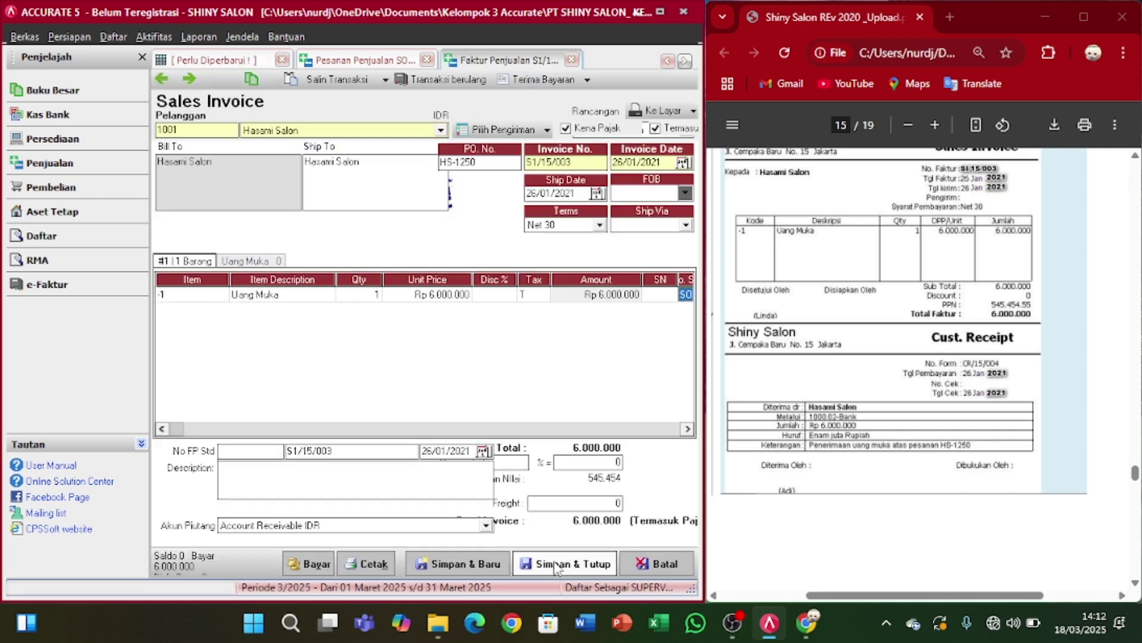
left_click(555, 564)
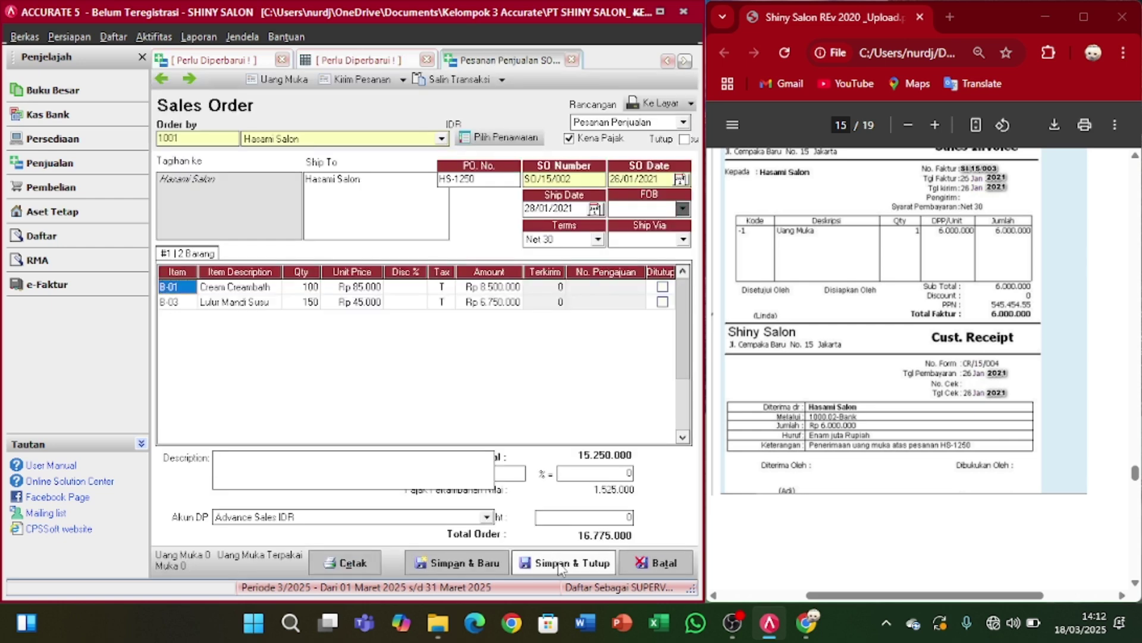
left_click(558, 564)
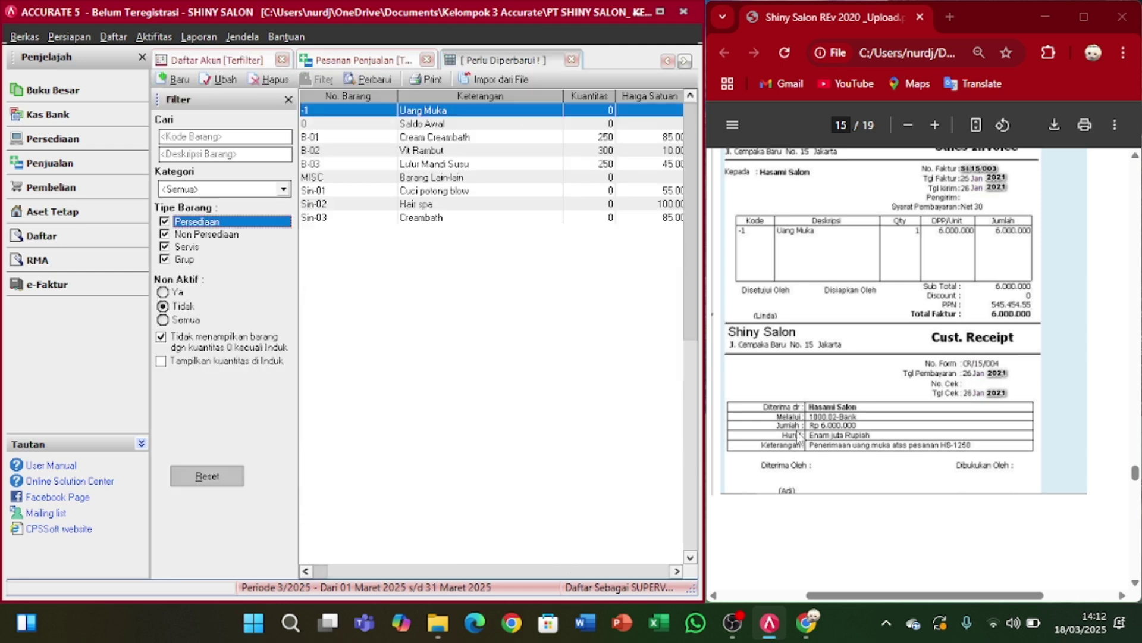
- Go to the exercise's 28 Jan 2021 delivery order and start a new Pengiriman Pesanan for Hasami Salon
scroll(785, 441, "down", 9)
scroll(799, 437, "down", 2)
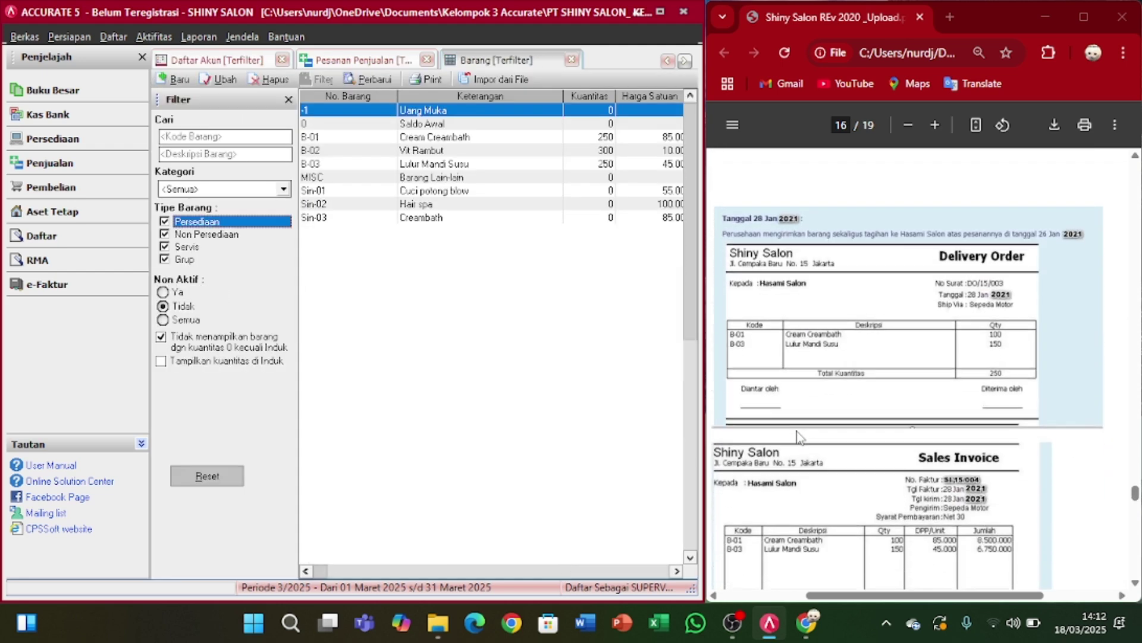
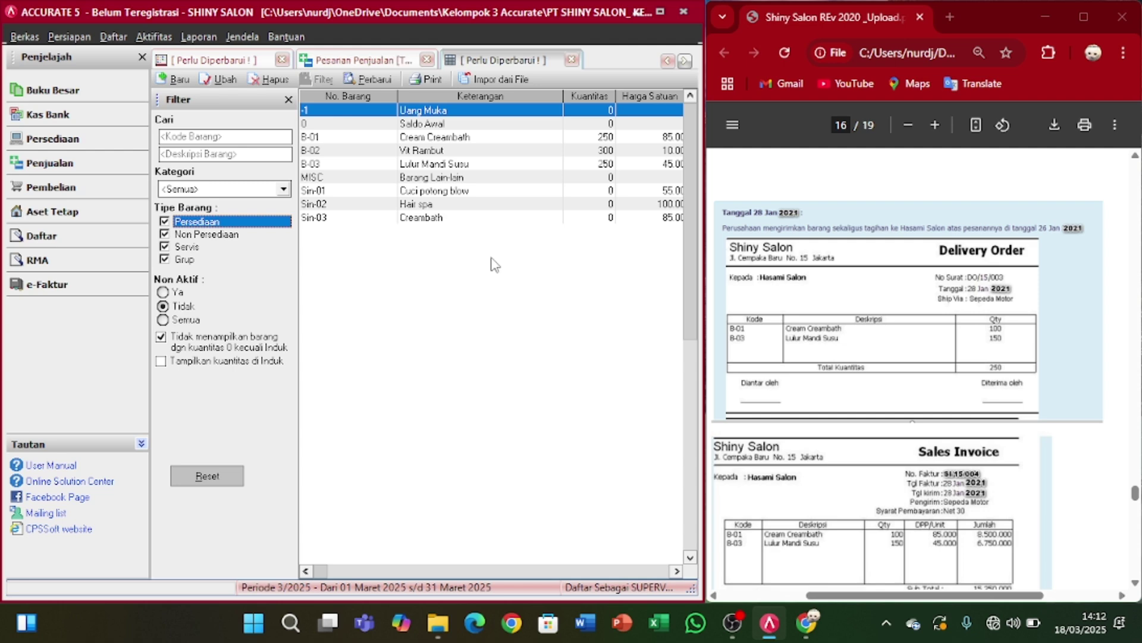
left_click(150, 38)
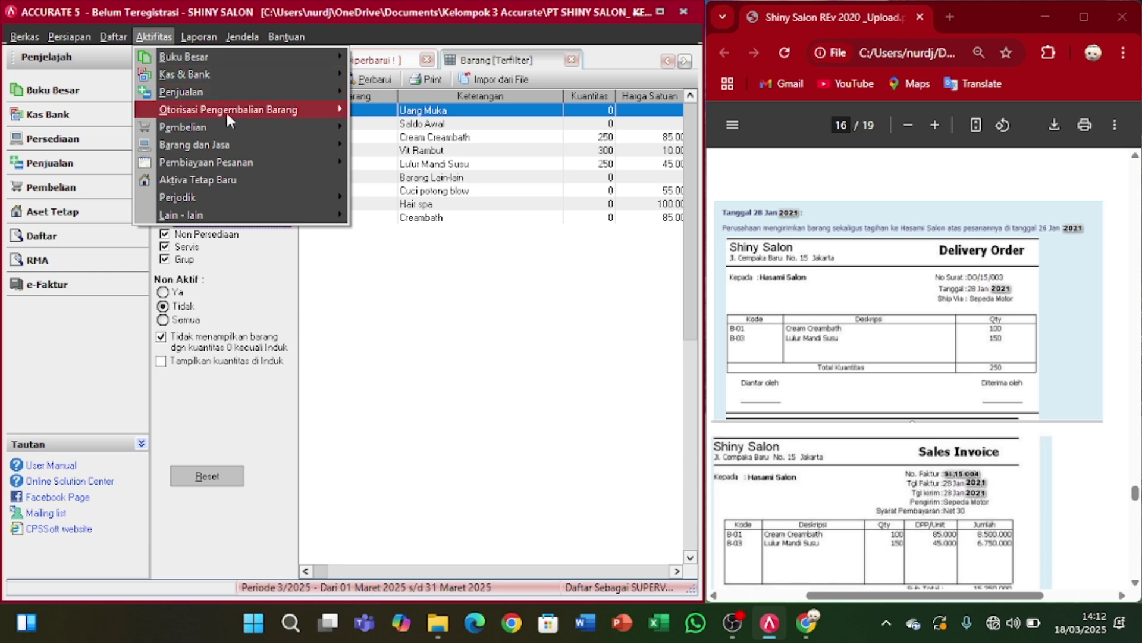
mouse_move(229, 118)
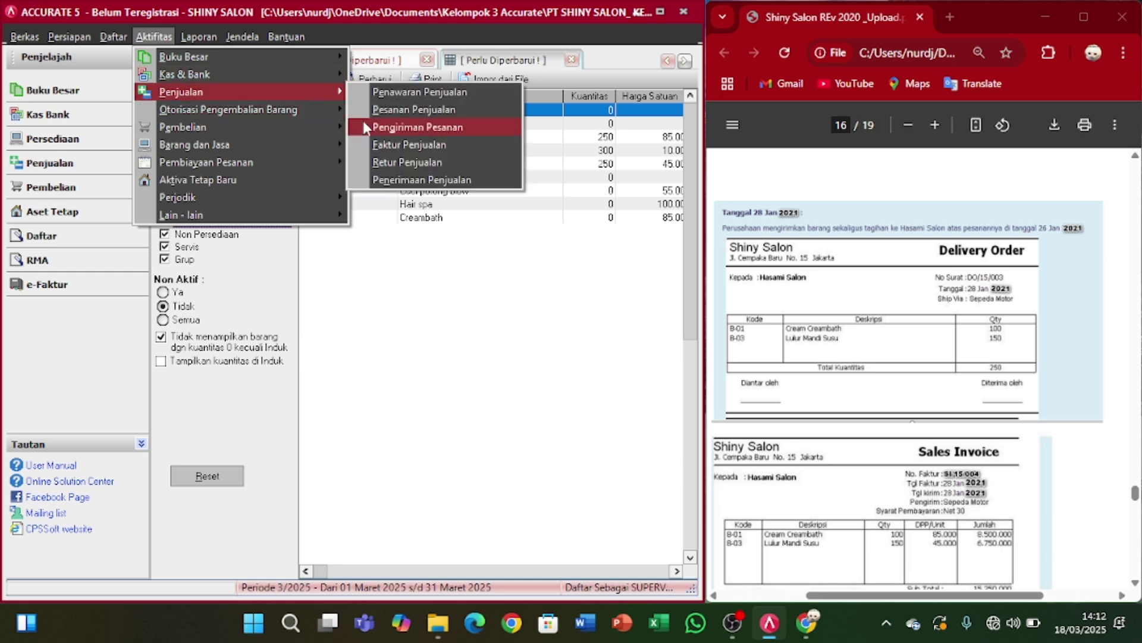
left_click(398, 127)
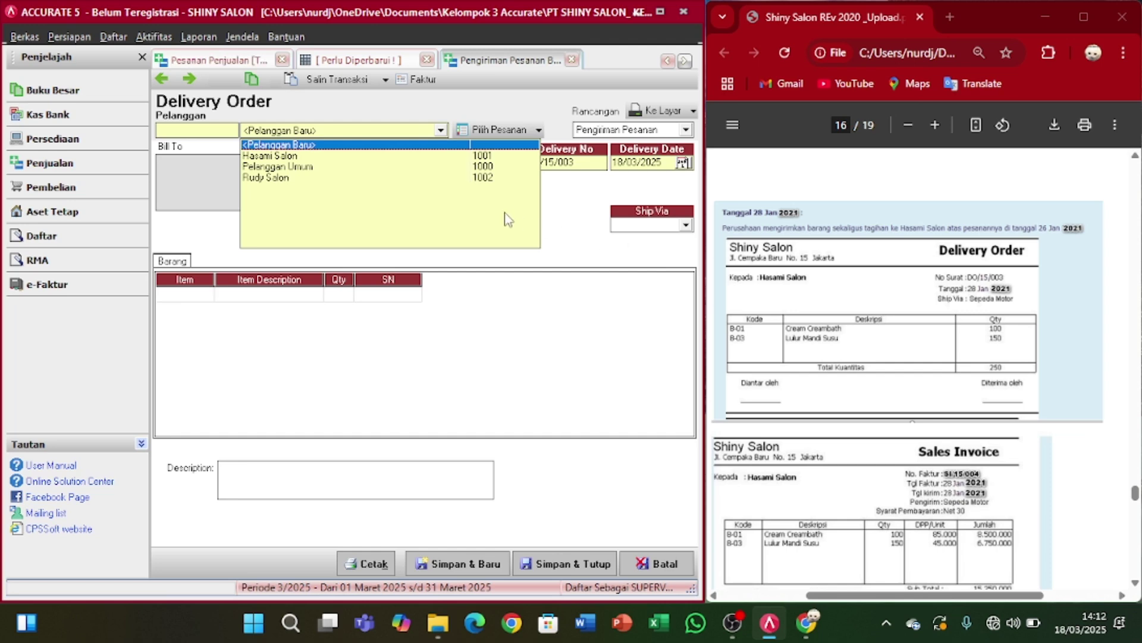
left_click(381, 166)
left_click(393, 132)
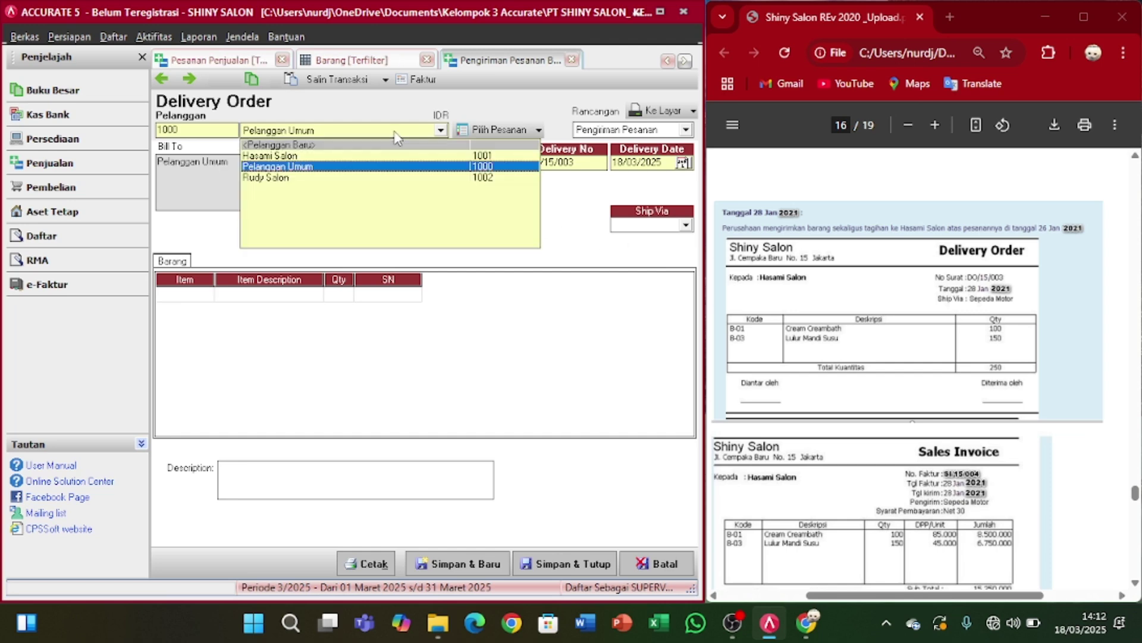
left_click(383, 155)
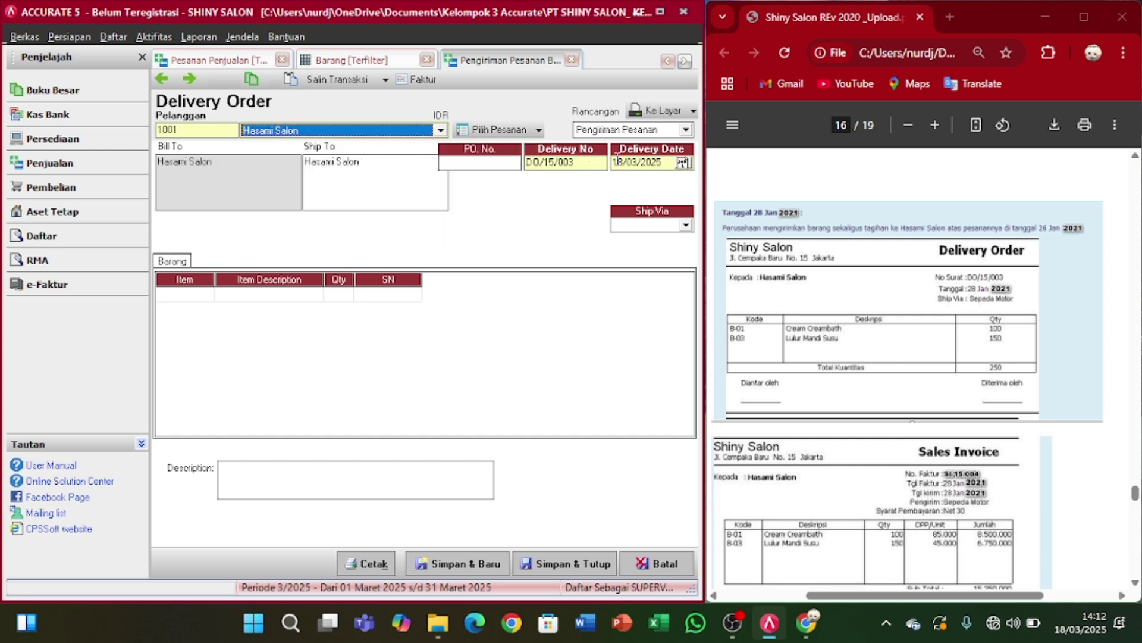
- Set the Hasami Salon delivery order's delivery date to 28/01/2021
left_click_drag(664, 162, 605, 167)
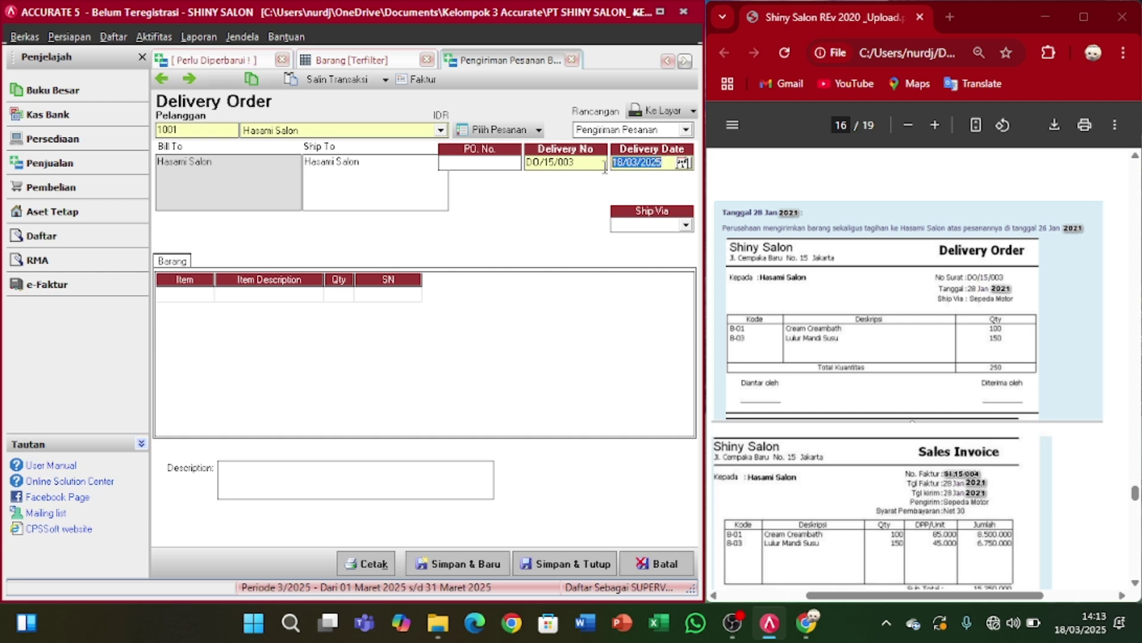
key("BackSpace")
type("28/01/")
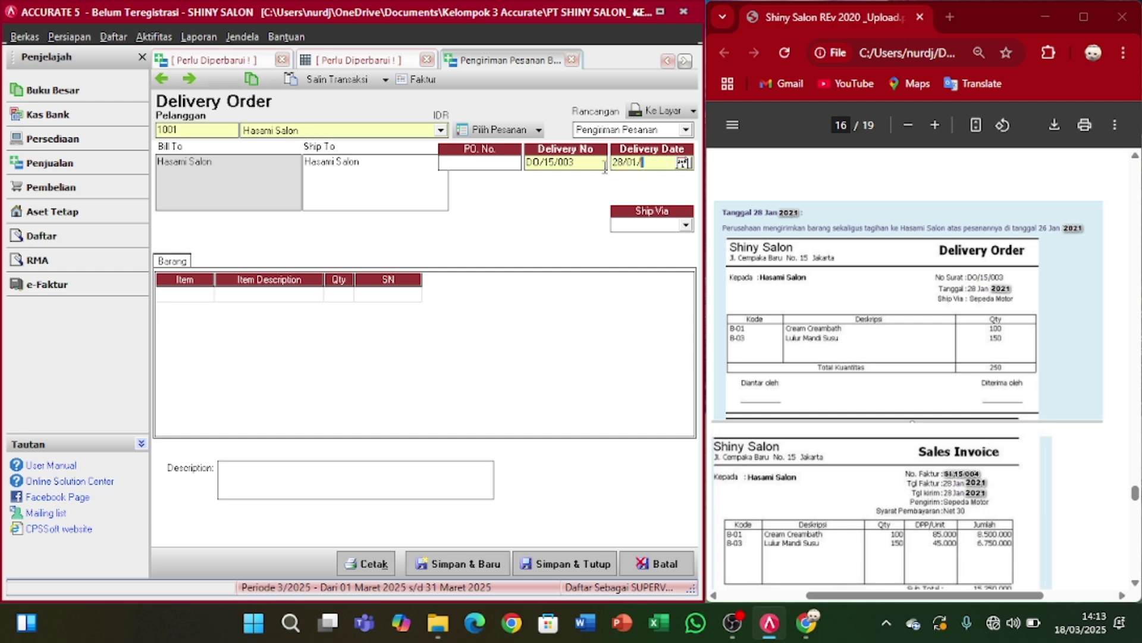
type("2021")
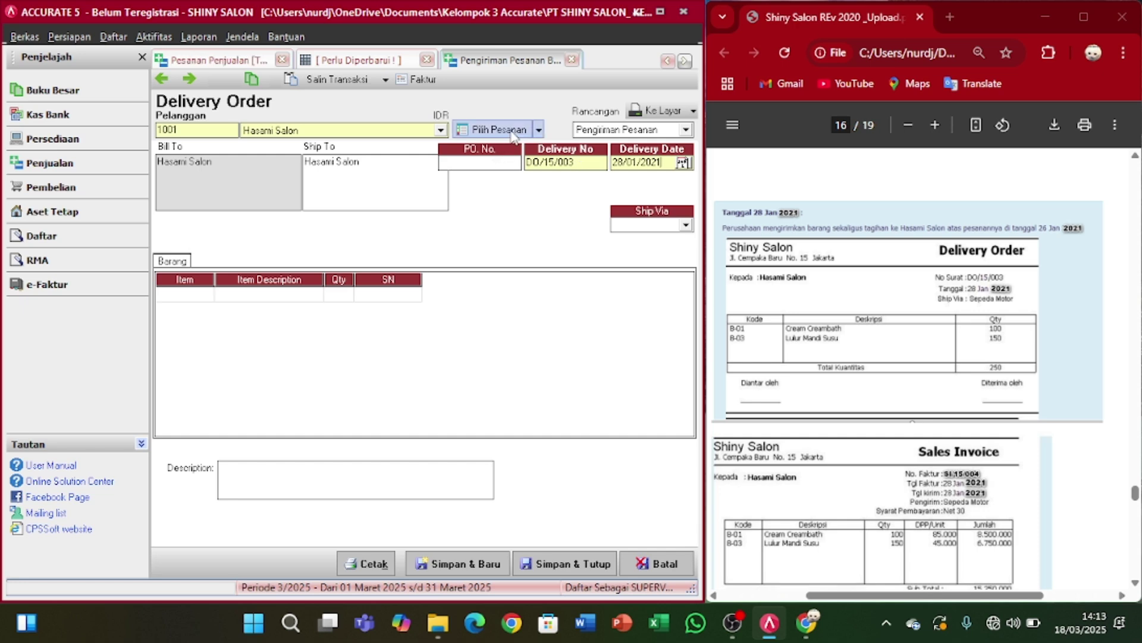
- Fill the delivery order from Hasami Salon's sales order dated 26/01/2021, then save and close it
left_click(511, 132)
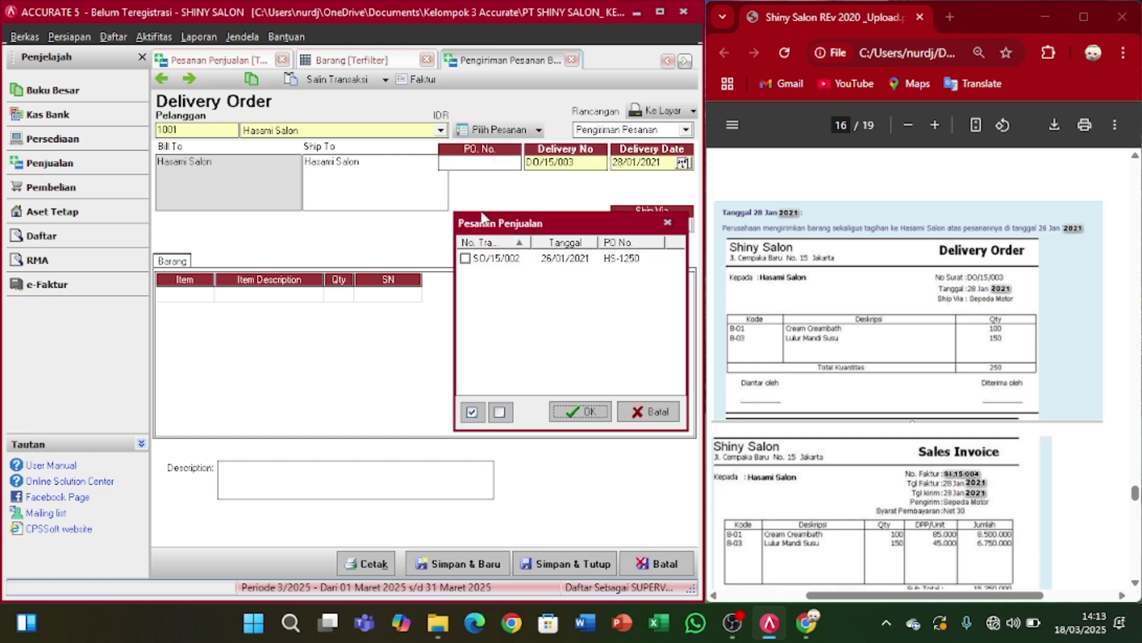
left_click(466, 259)
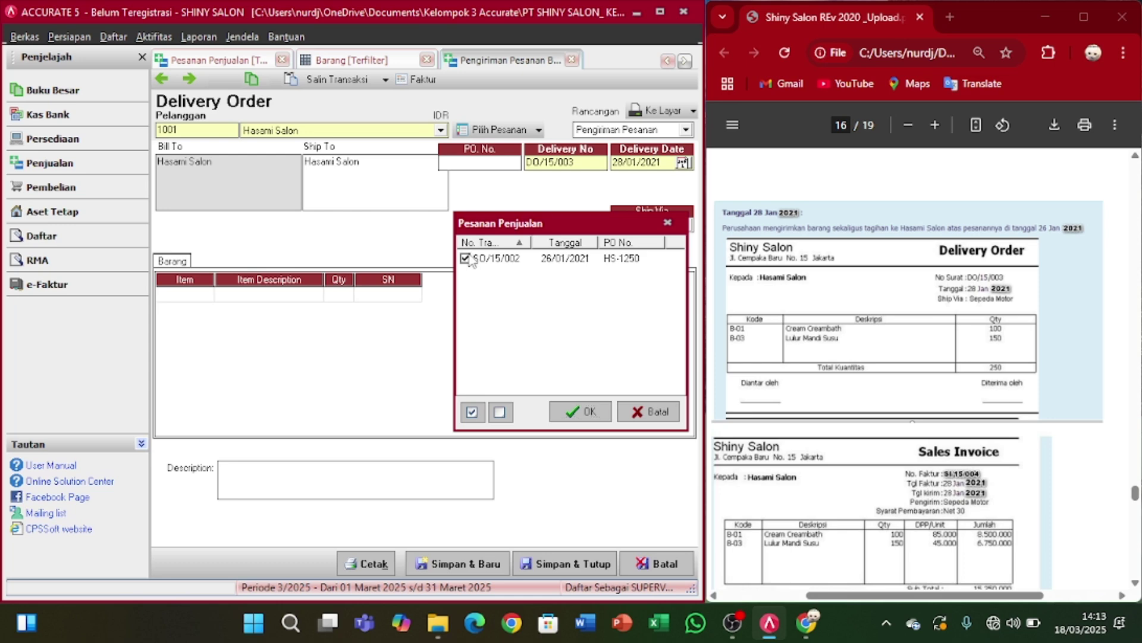
left_click(595, 412)
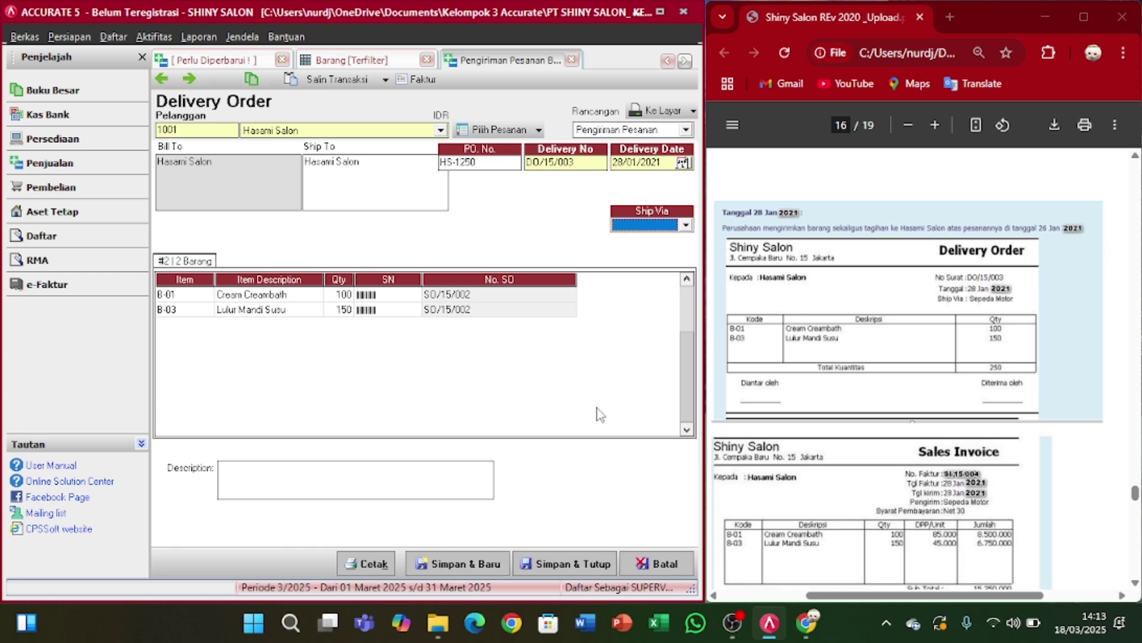
left_click(576, 563)
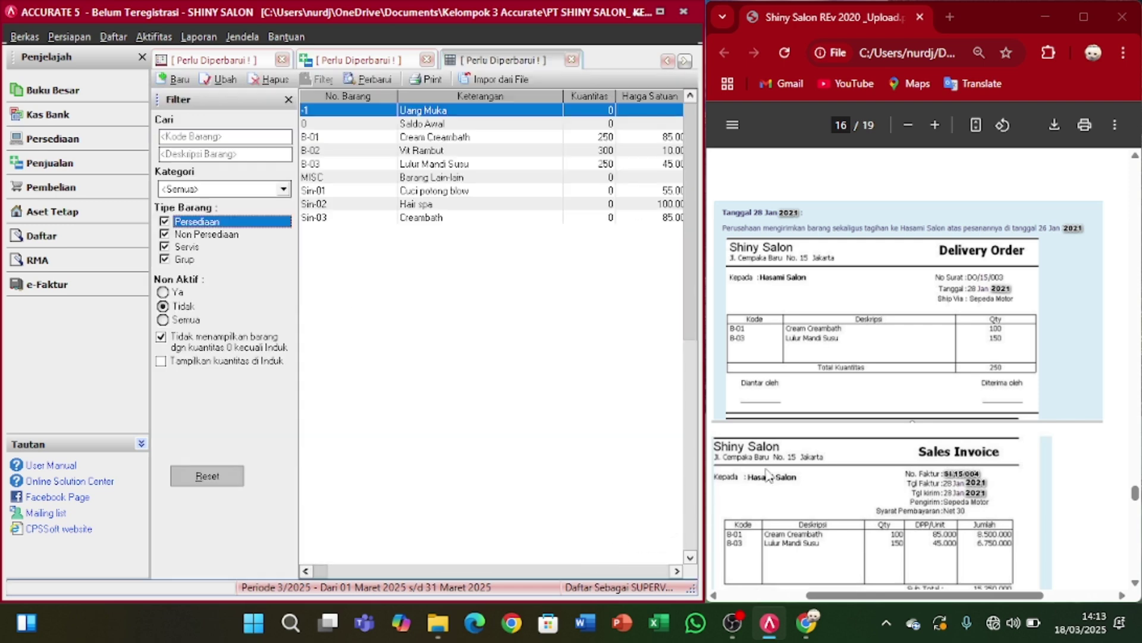
- Go to the exercise's 28 Jan 2021 sales invoice and start a new Faktur Penjualan for Hasami Salon
scroll(897, 454, "down", 2)
scroll(896, 454, "down", 2)
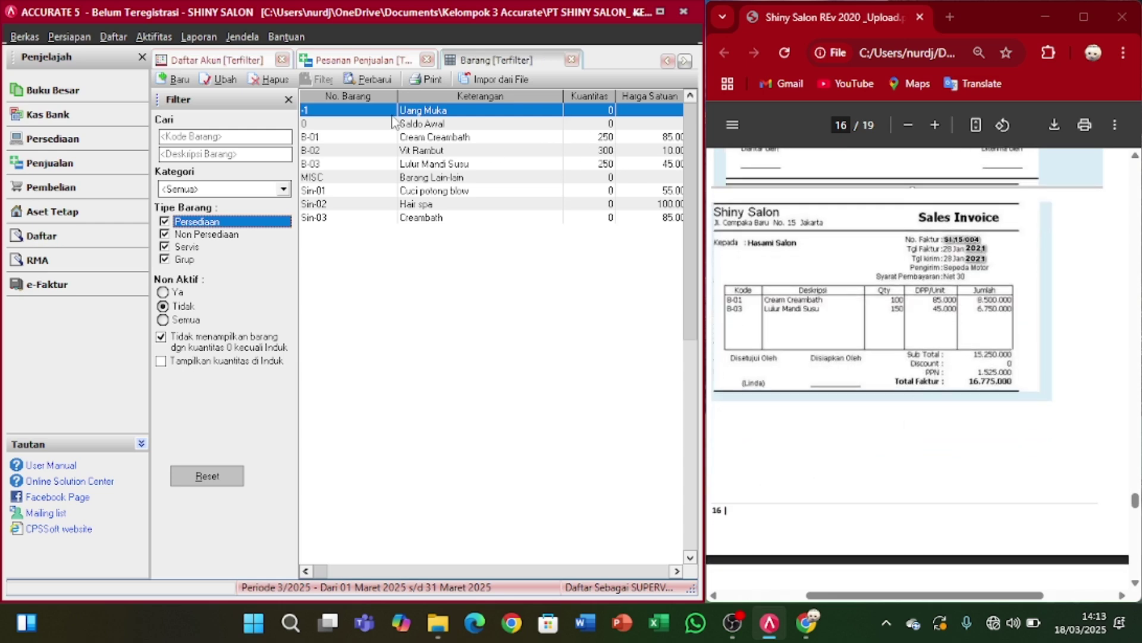
left_click(154, 37)
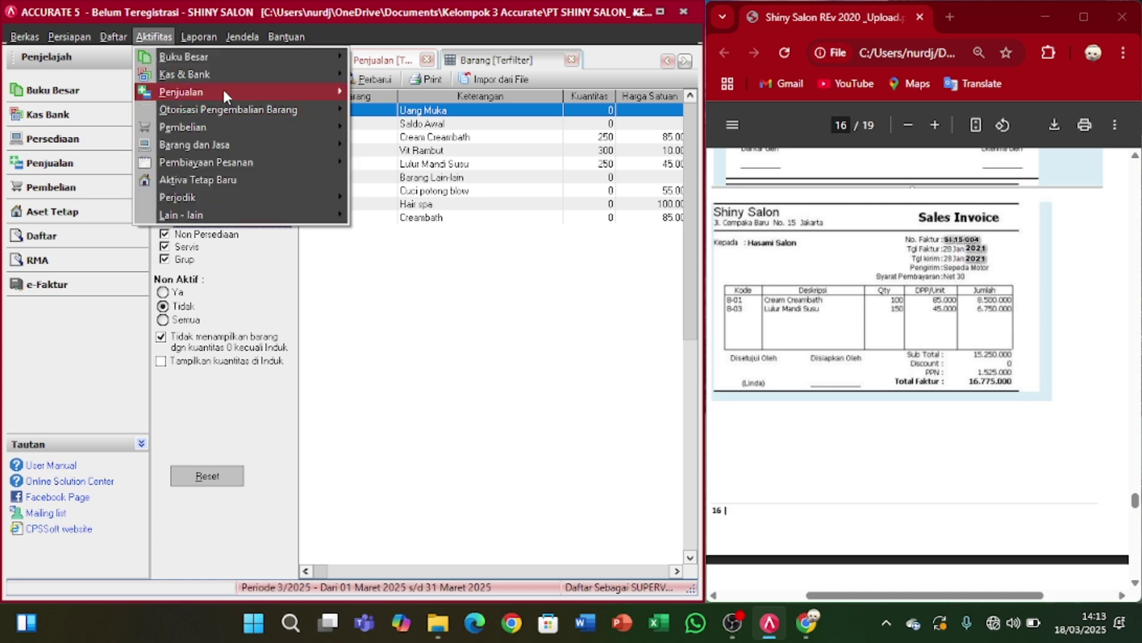
mouse_move(224, 91)
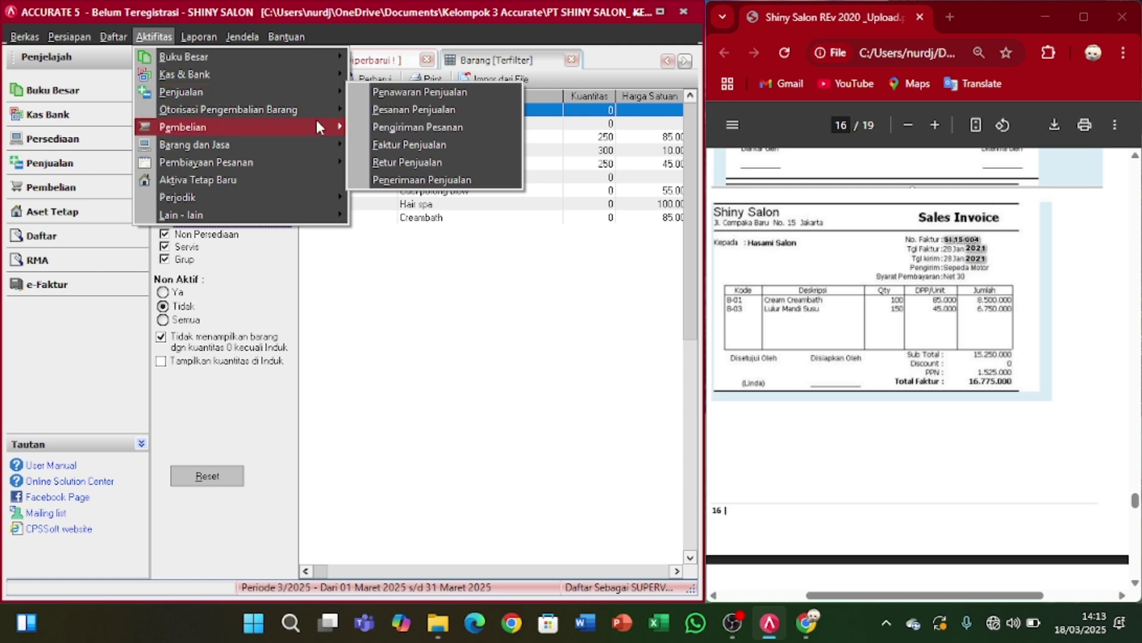
left_click(376, 143)
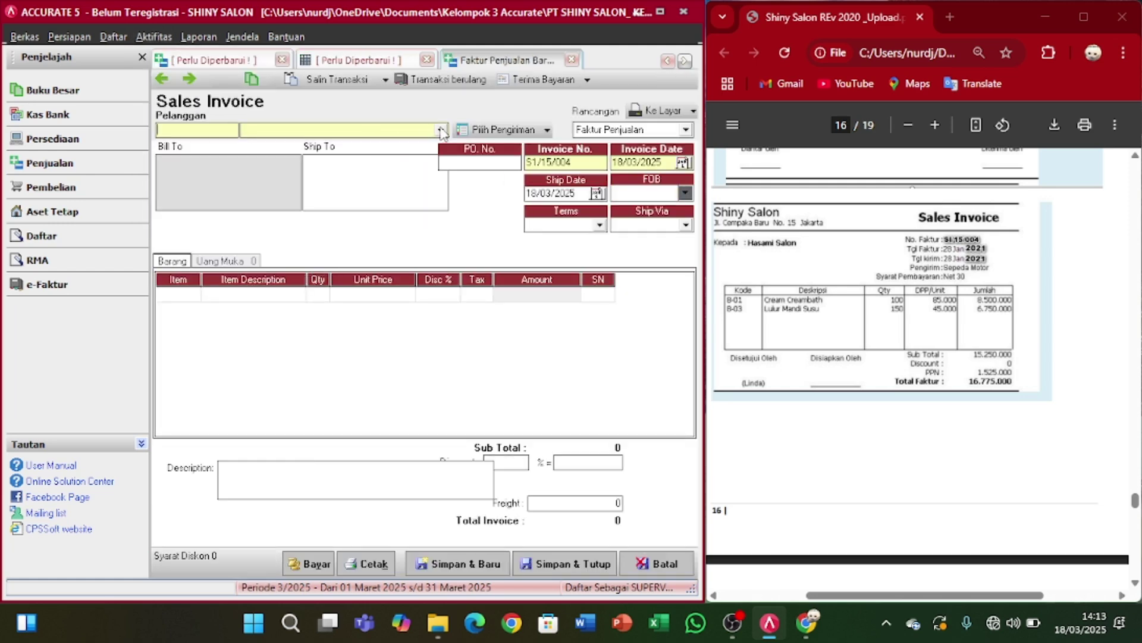
left_click(440, 129)
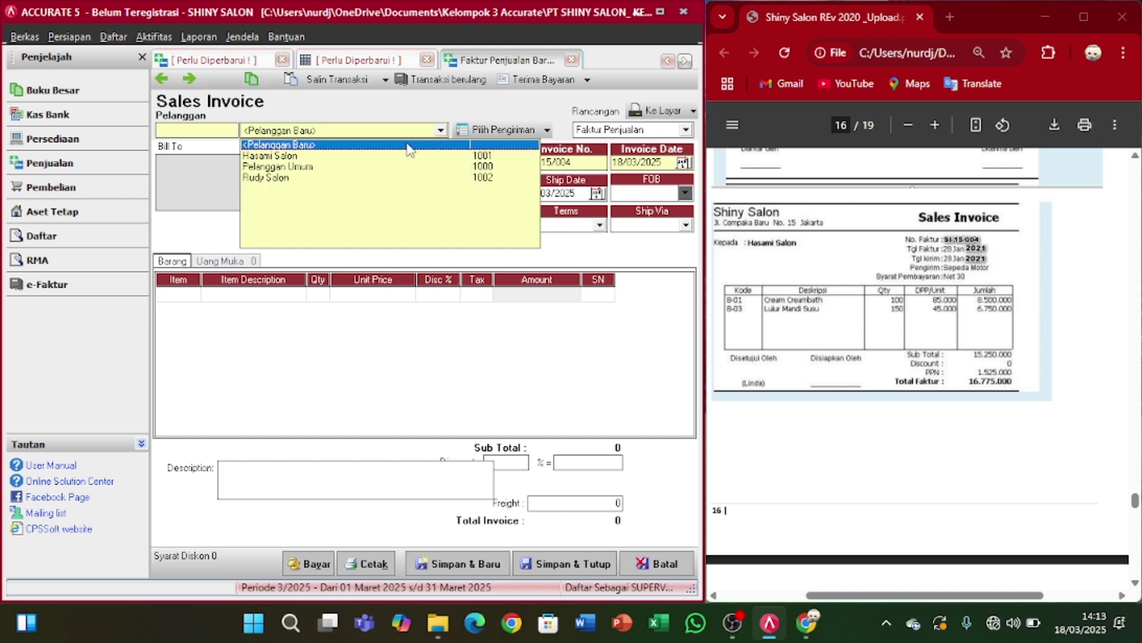
left_click(329, 157)
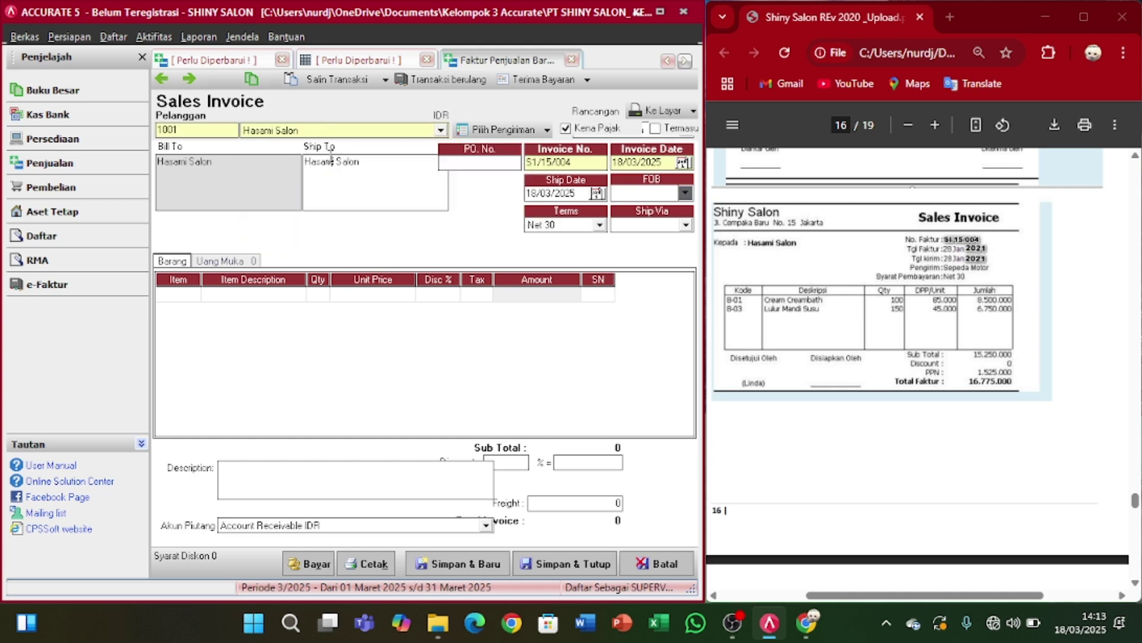
- Fill the sales invoice from Hasami Salon's delivery DO/15/003
left_click(527, 131)
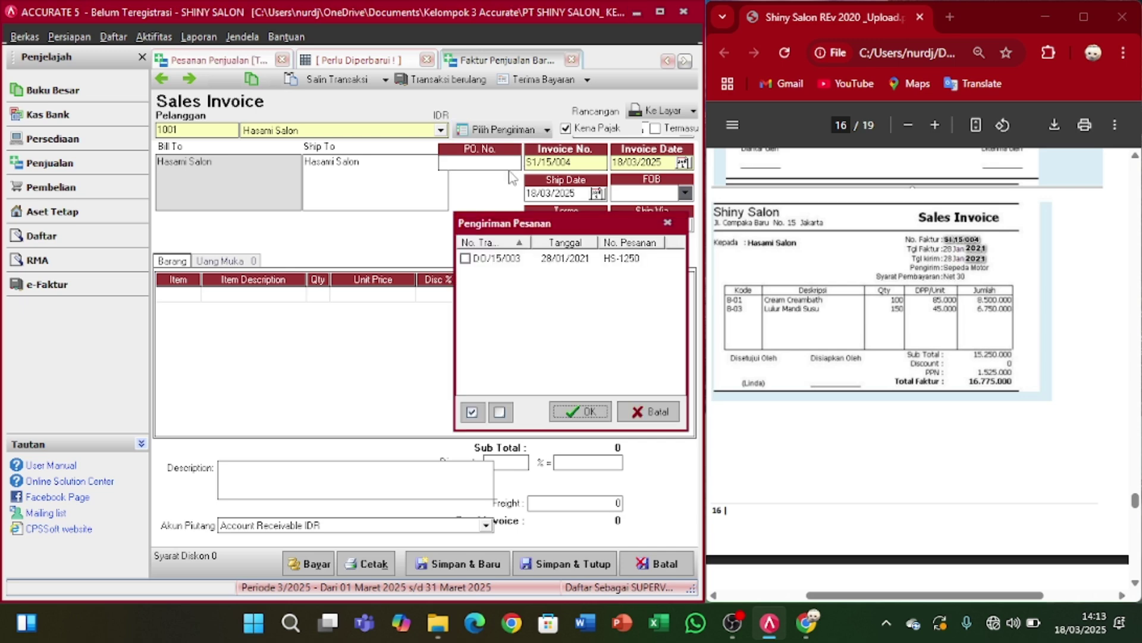
left_click(465, 258)
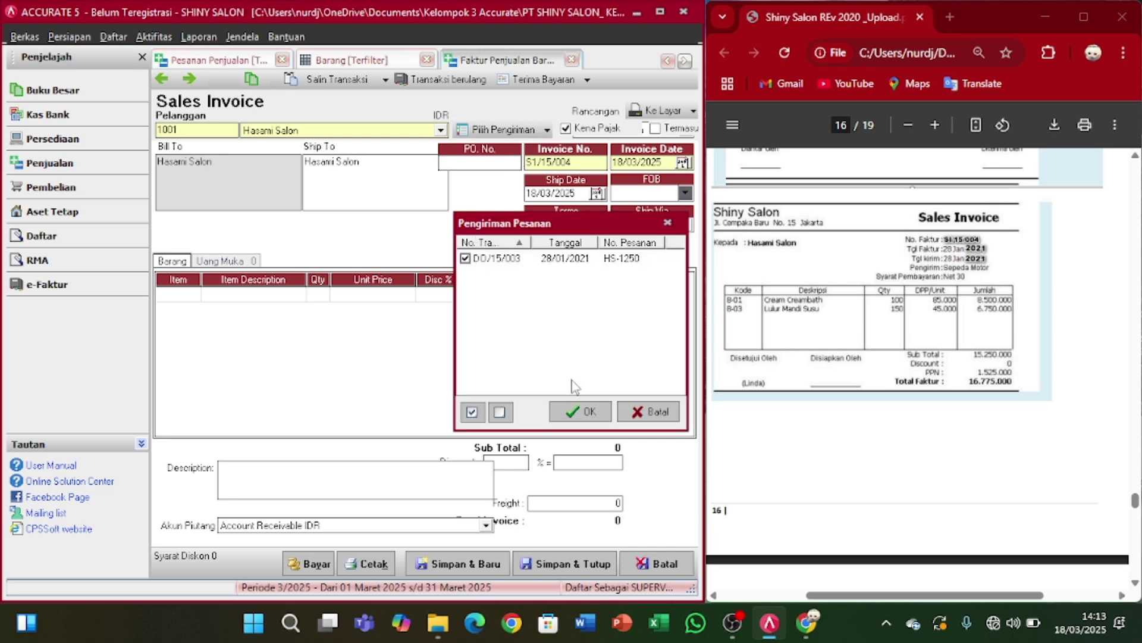
left_click(582, 412)
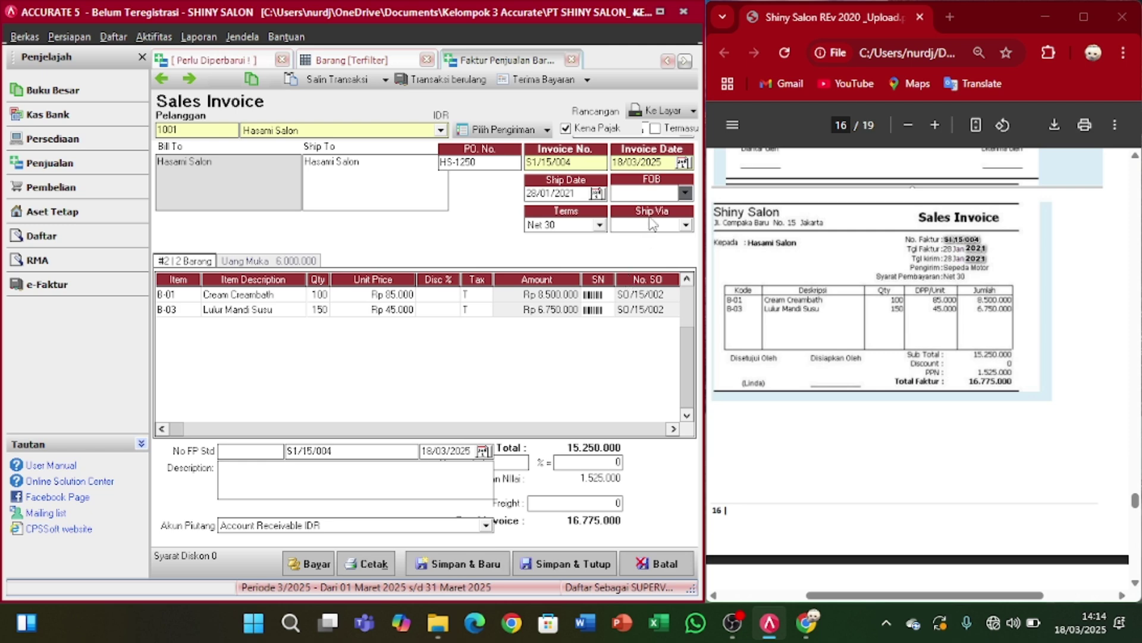
- Set the sales invoice's invoice date to 28/01/2021, then save and close the invoice
left_click_drag(667, 162, 608, 166)
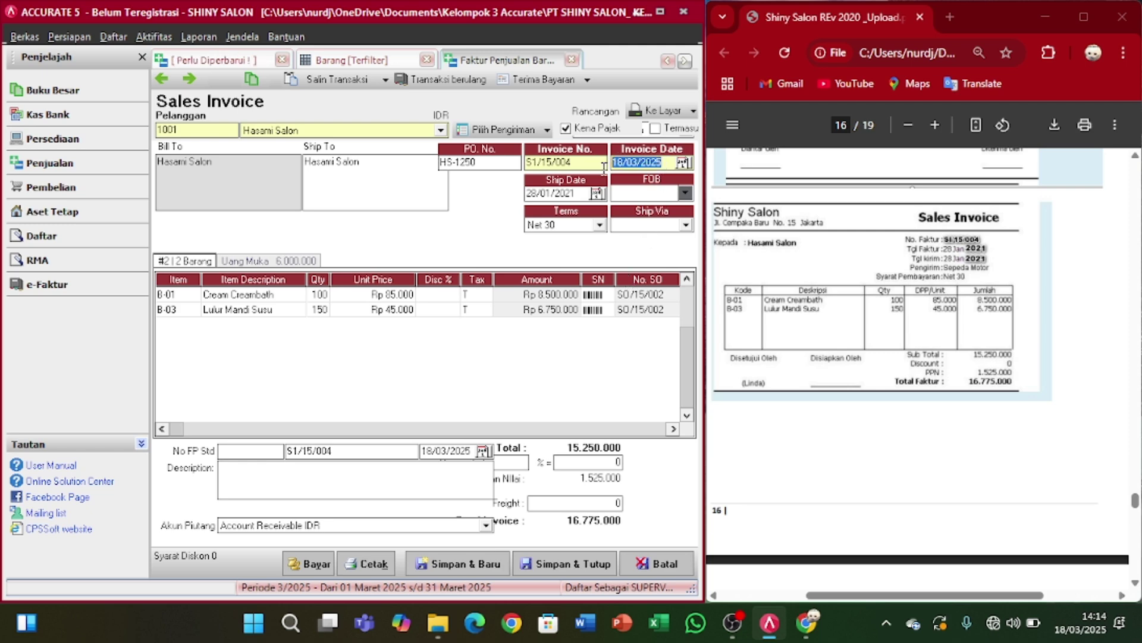
type("28/01/")
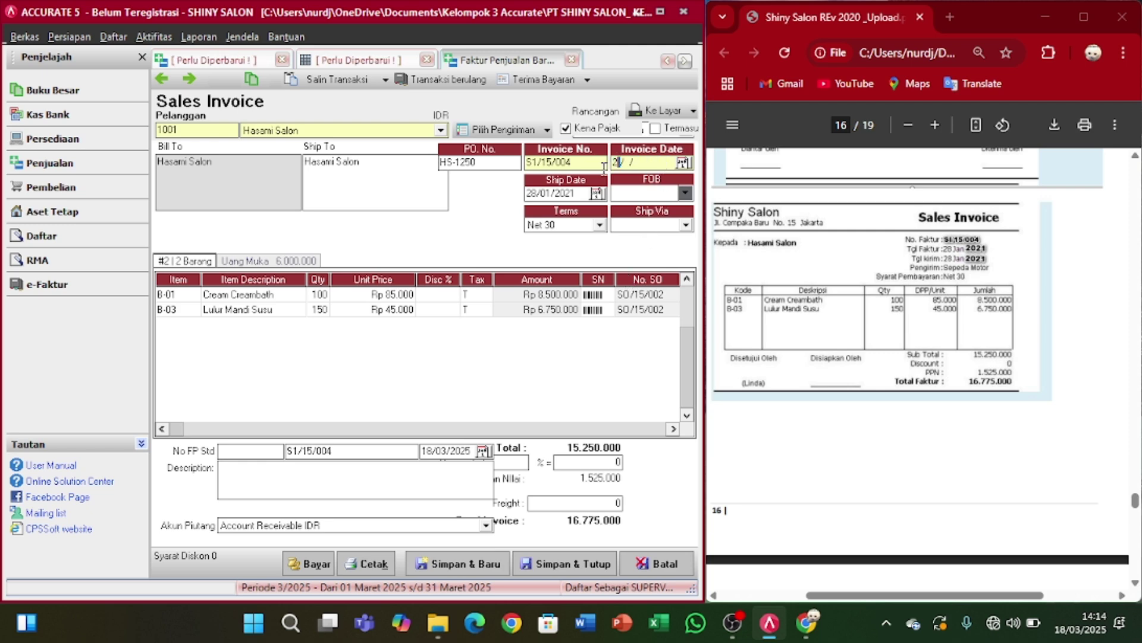
type("2021")
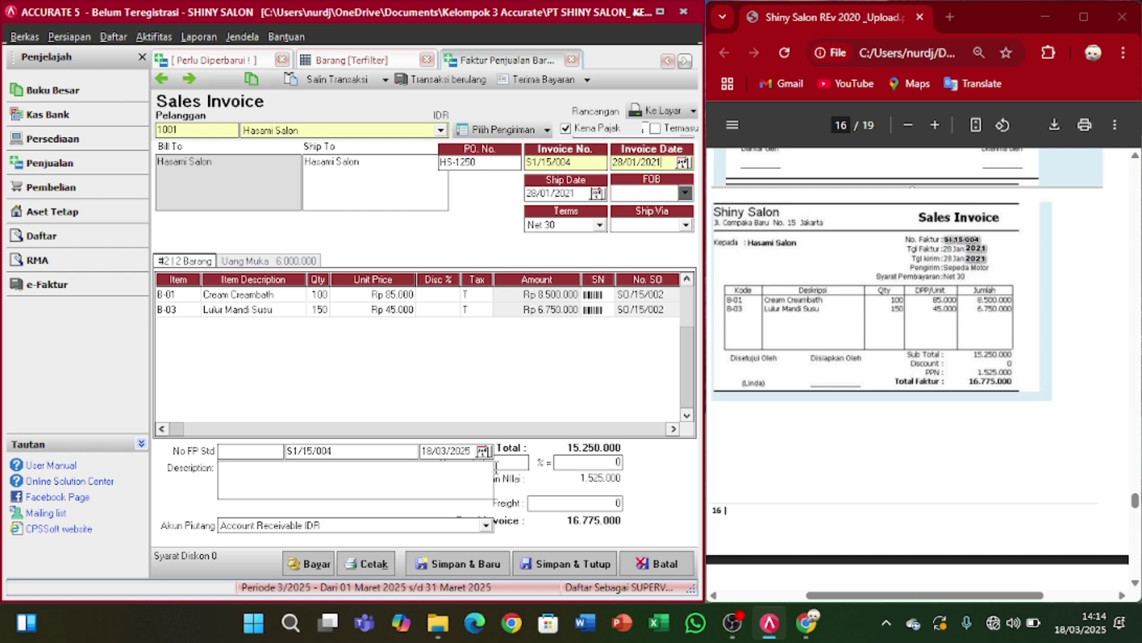
key("Tab")
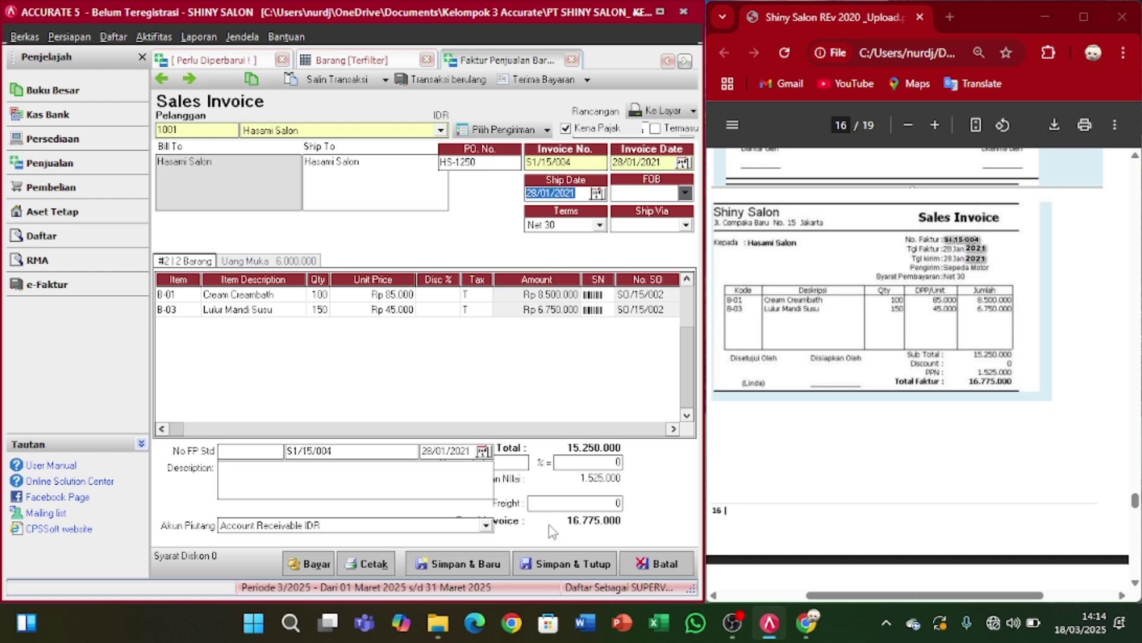
left_click(560, 567)
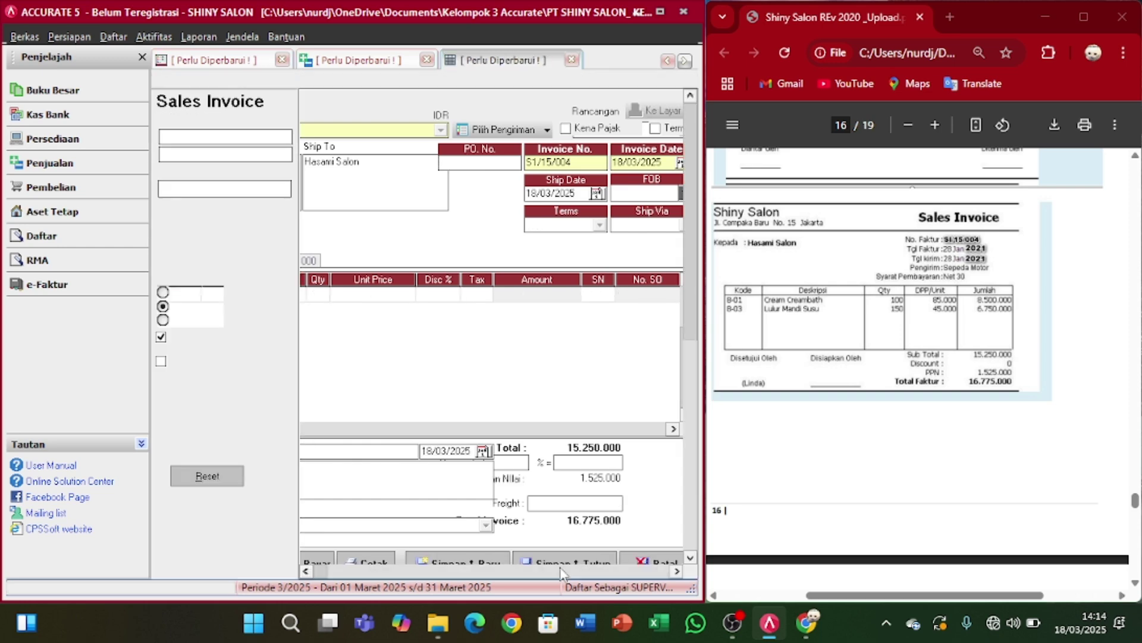
- Go to the exercise's 30 January 2021 sales return and start a new Retur Penjualan for Hasami Salon
scroll(823, 427, "down", 6)
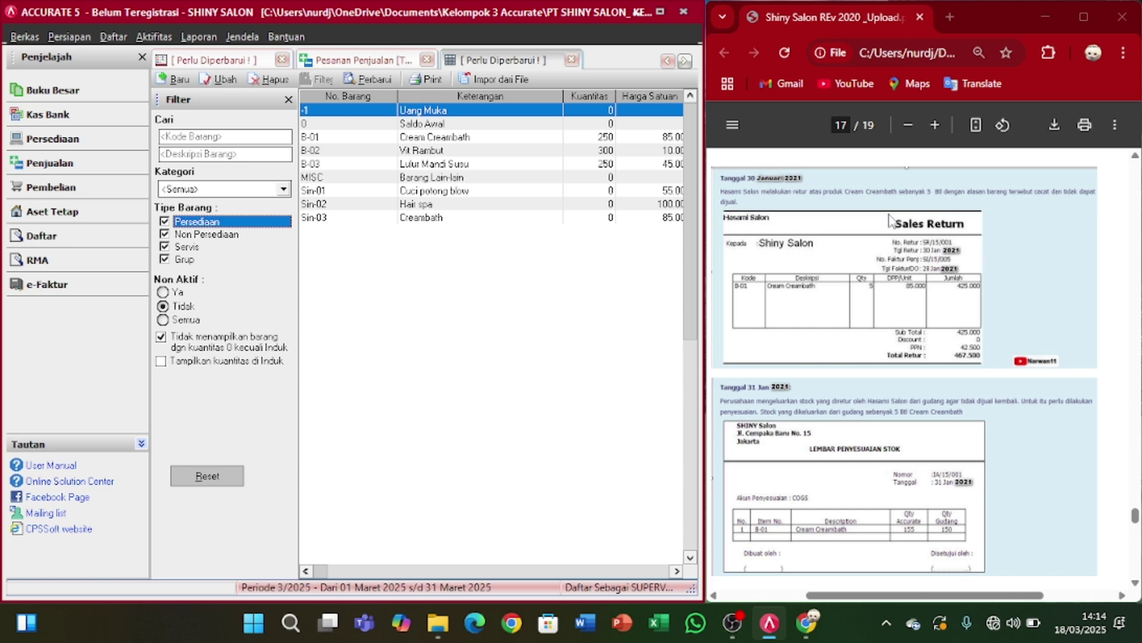
left_click(161, 37)
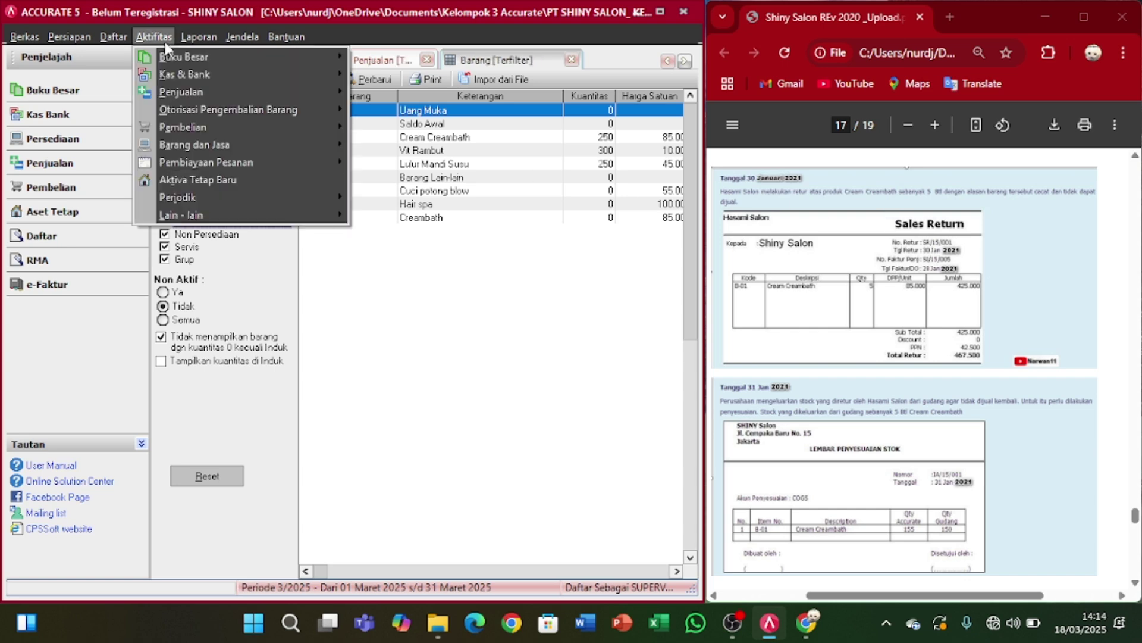
mouse_move(184, 91)
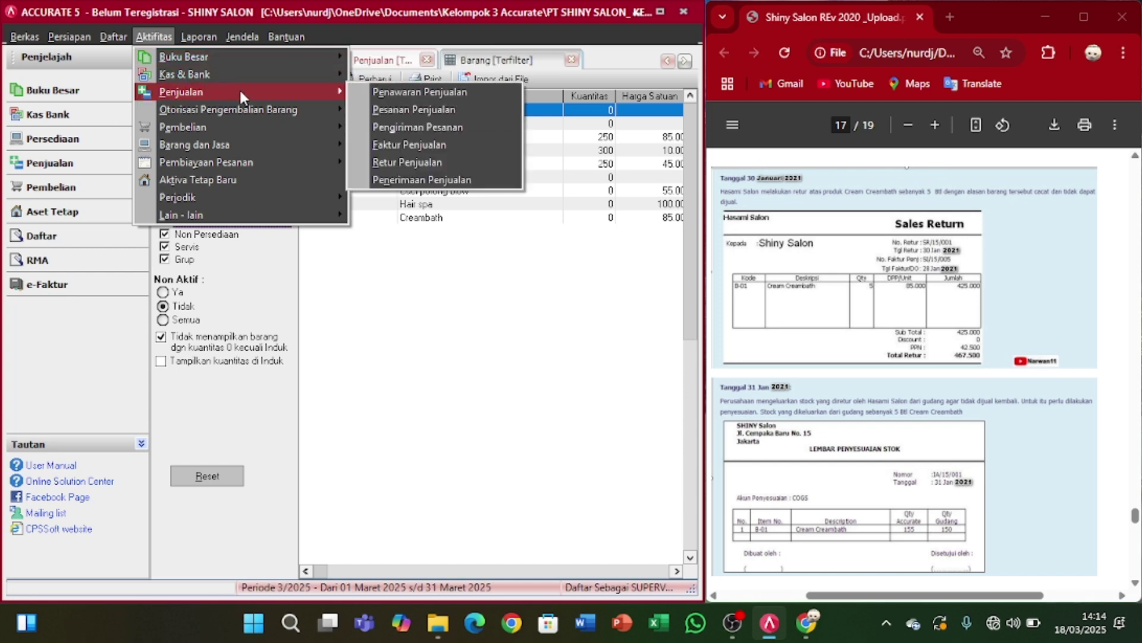
left_click(401, 162)
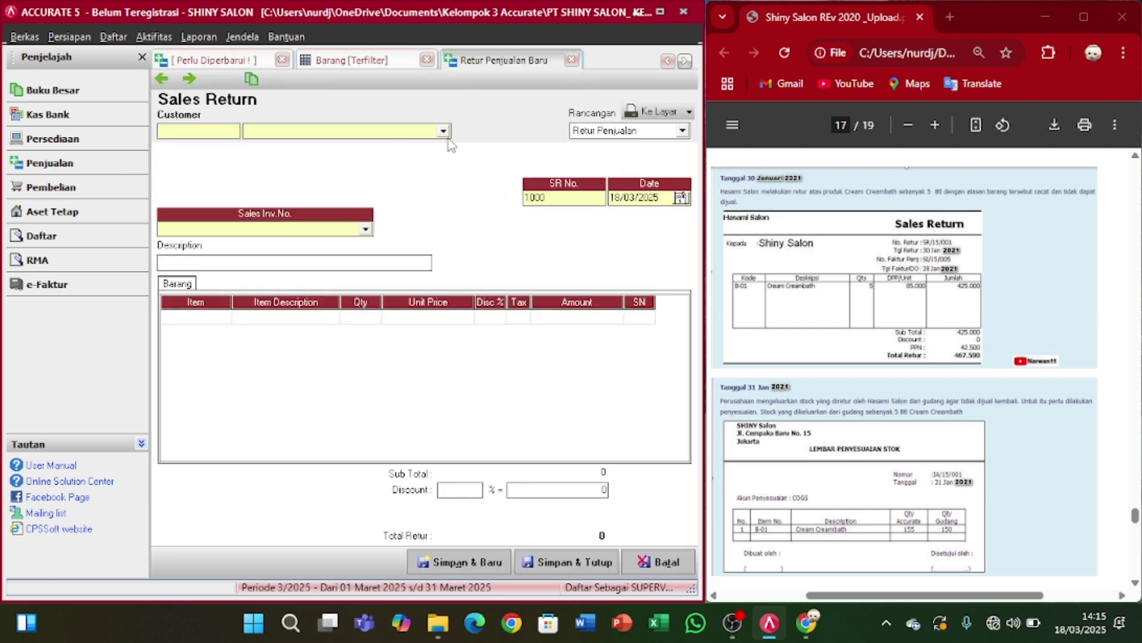
left_click(443, 131)
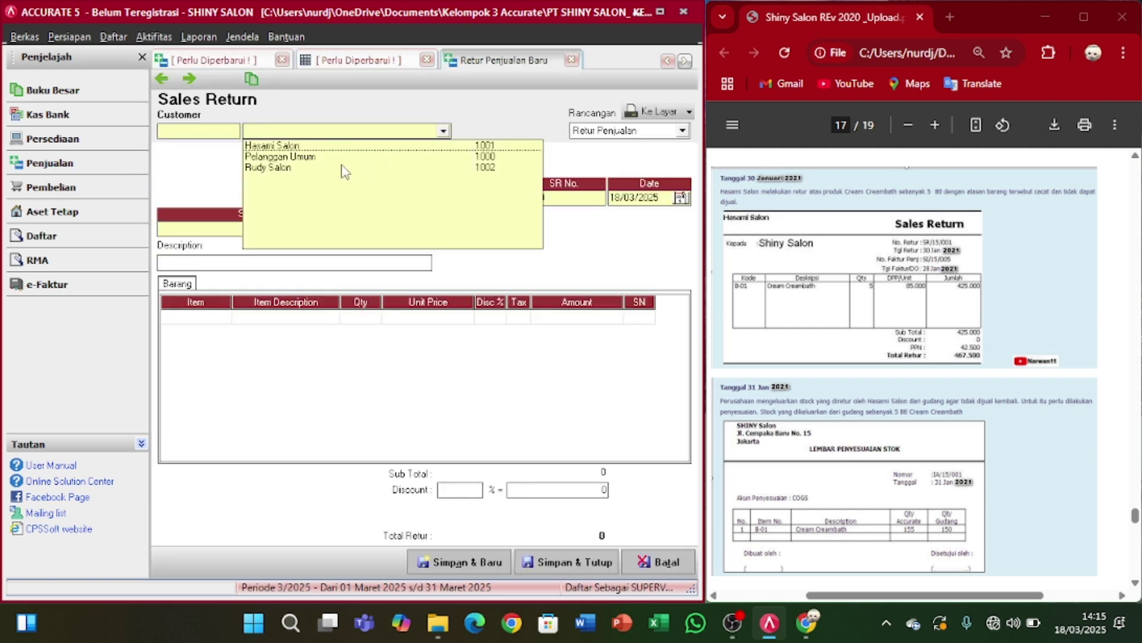
left_click(340, 147)
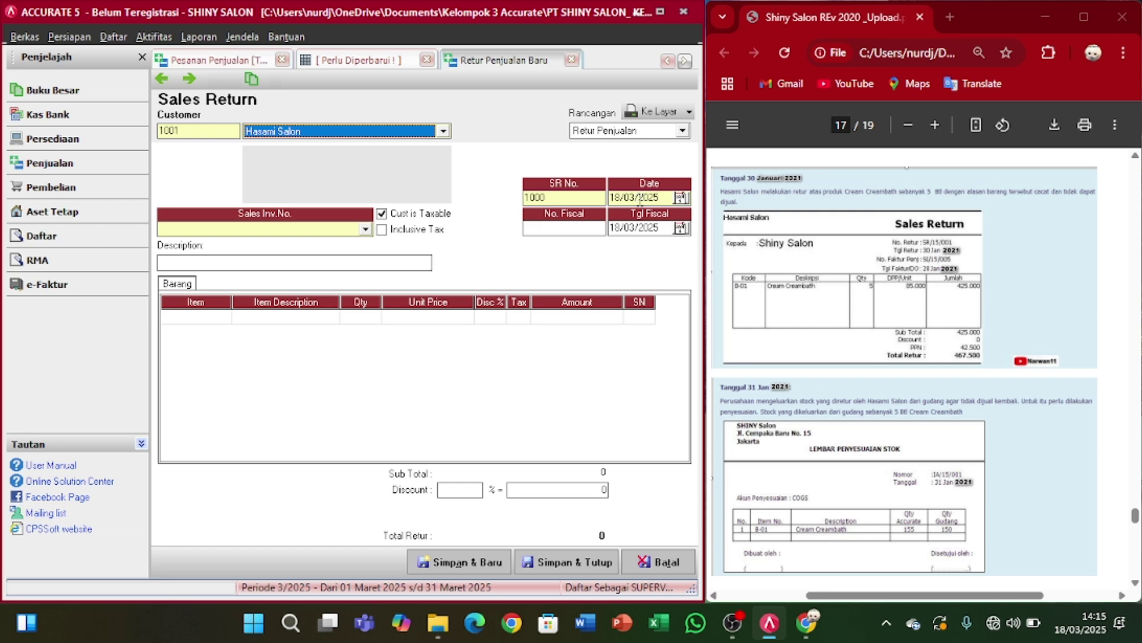
- Base the sales return on invoice S1/15/004 and set its SR number to SR/15/001
left_click(365, 230)
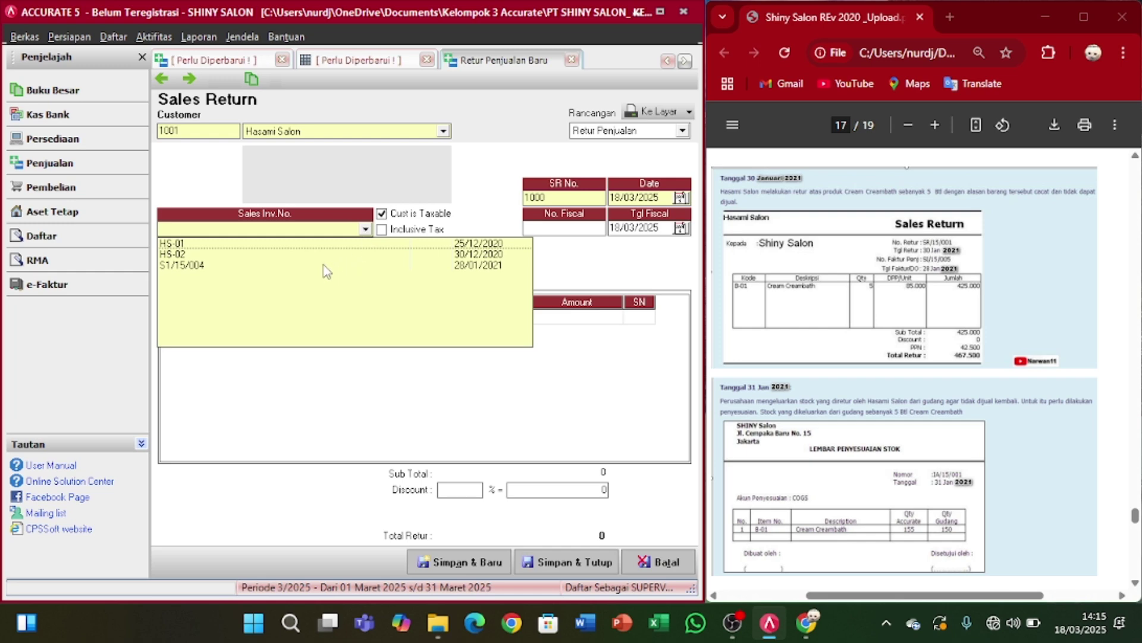
left_click(190, 267)
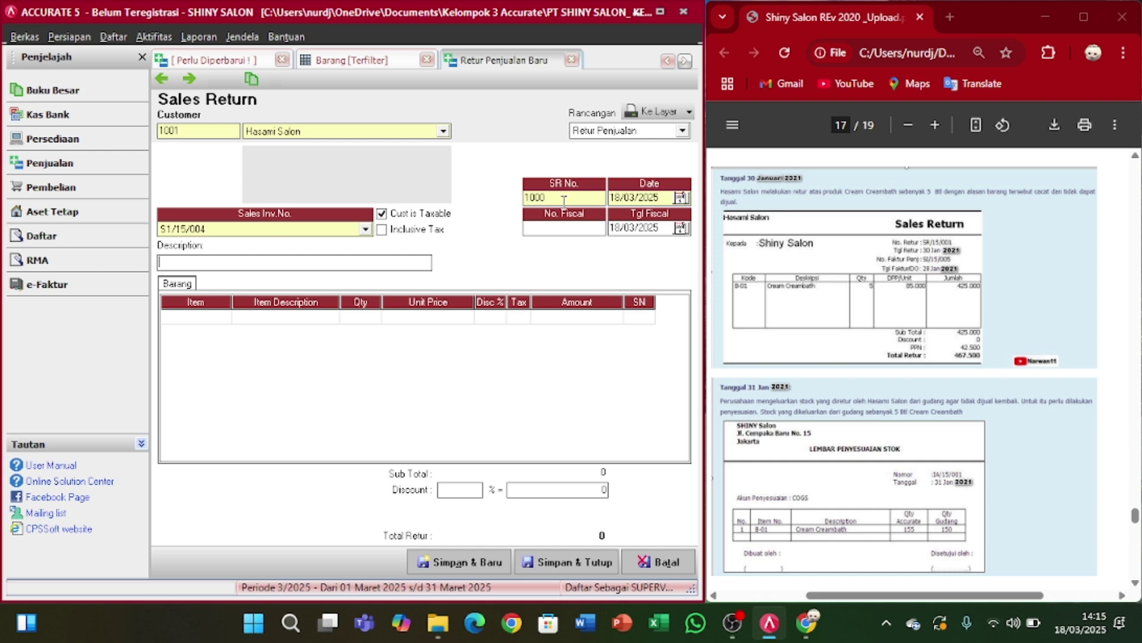
left_click_drag(564, 200, 515, 206)
key("BackSpace")
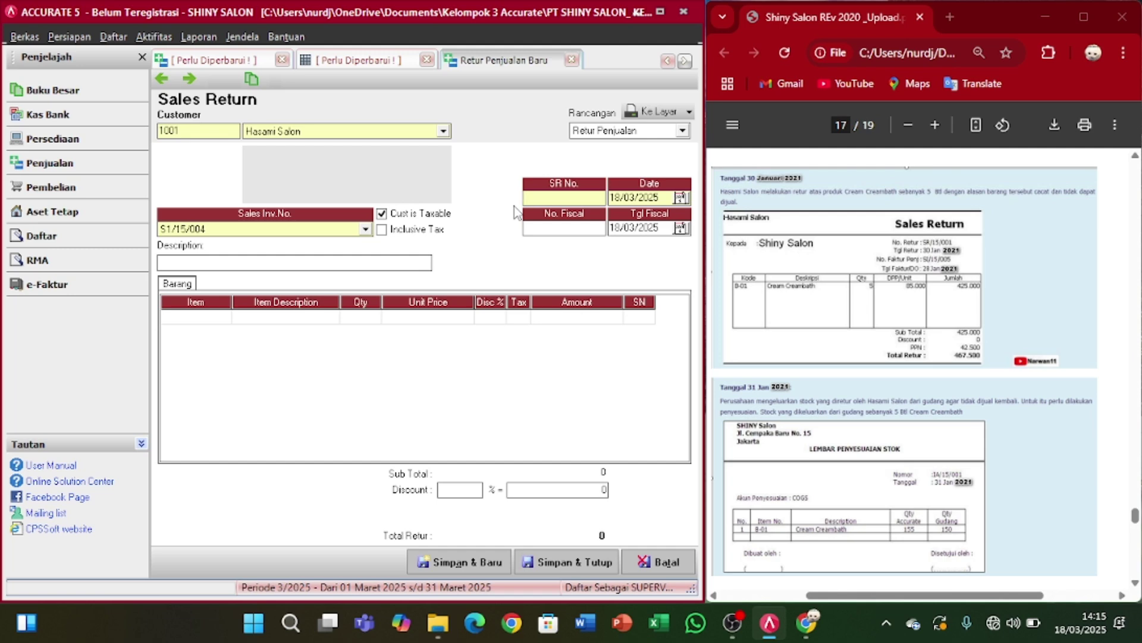
type("SSSR/15")
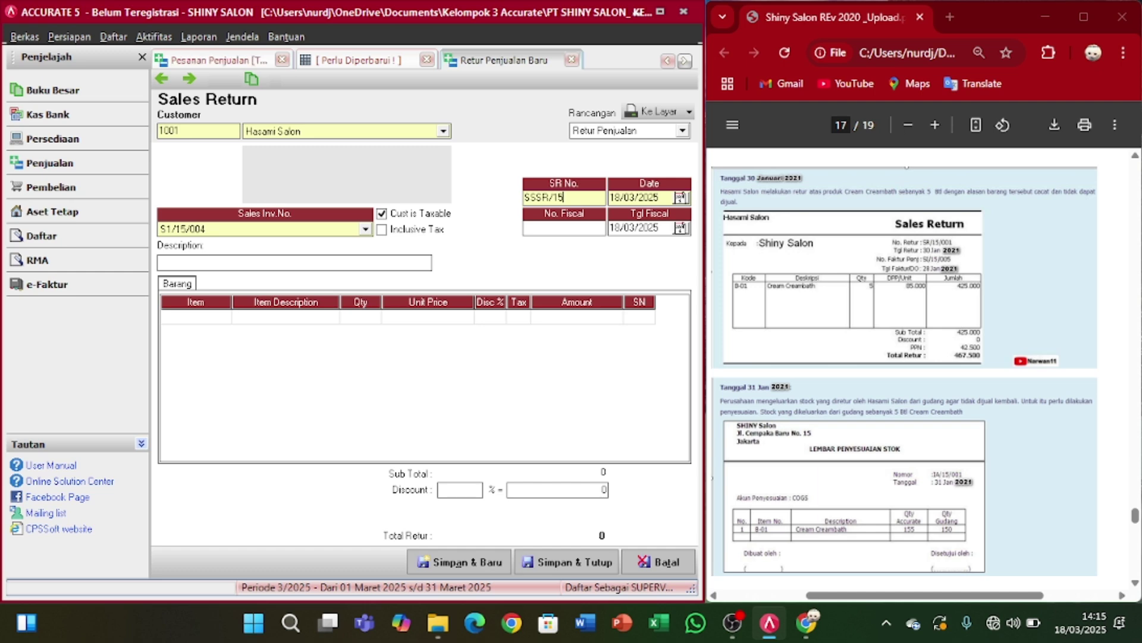
key("BackSpace")
key("BackSpace")
key("BackSpace")
key("BackSpace")
key("BackSpace")
key("BackSpace")
type("R")
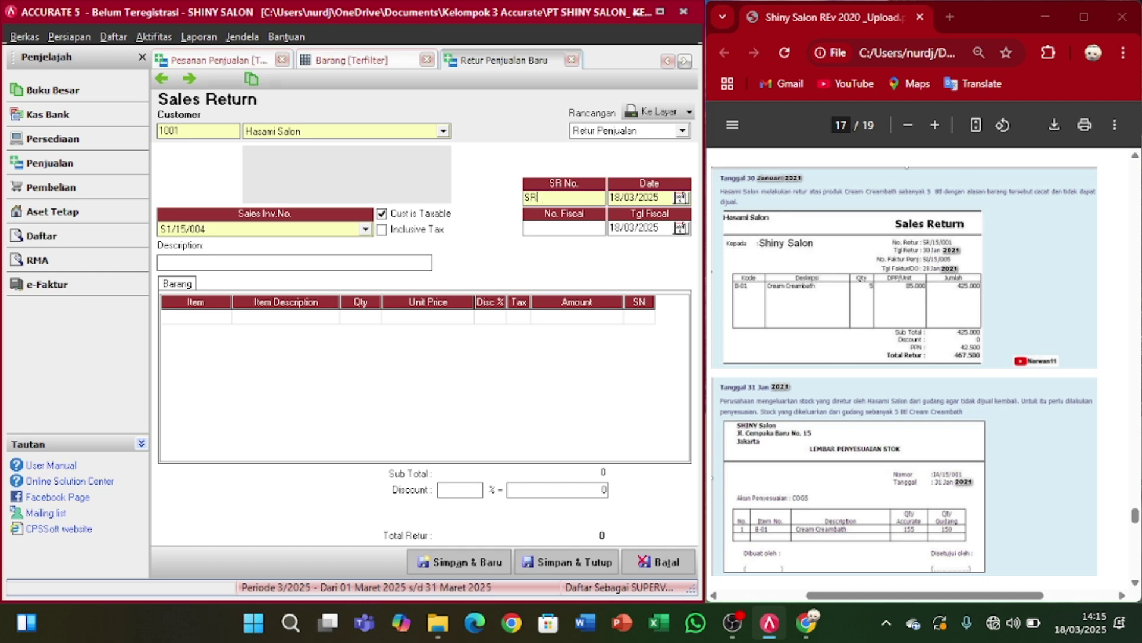
type("/15/001")
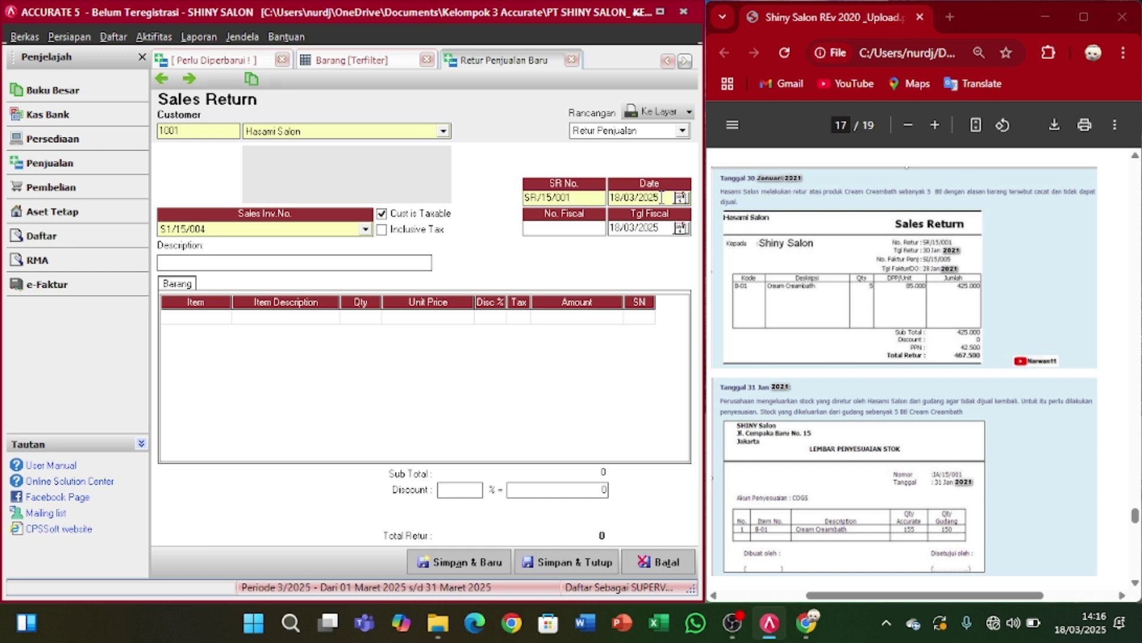
- Set the sales return's date to 30/01/2021
left_click_drag(659, 197, 610, 198)
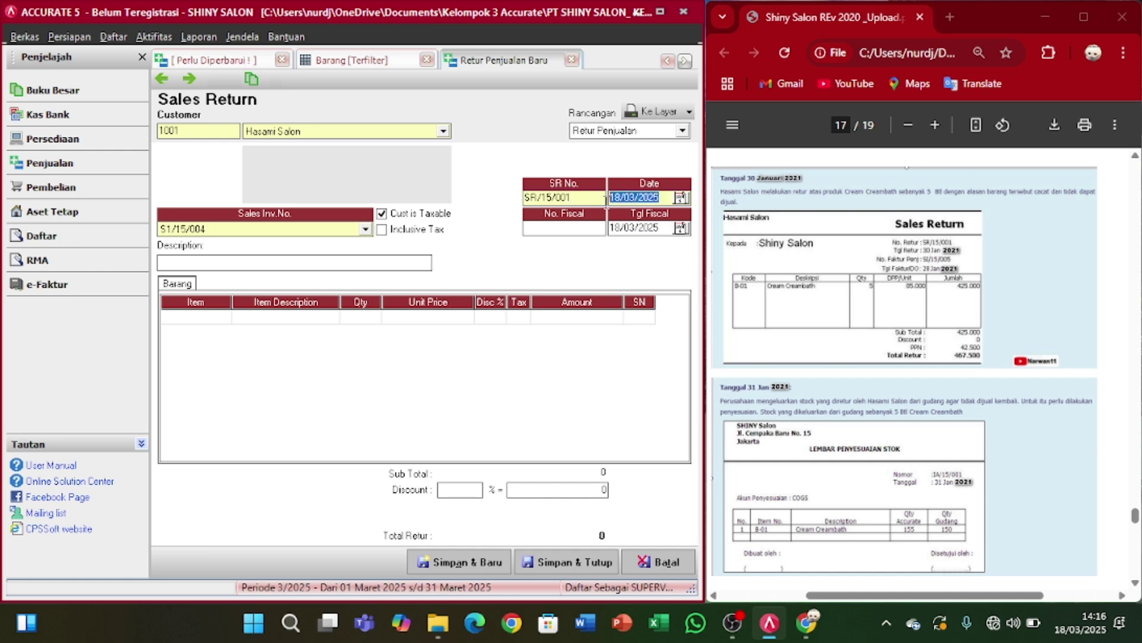
key("BackSpace")
type("30/01/")
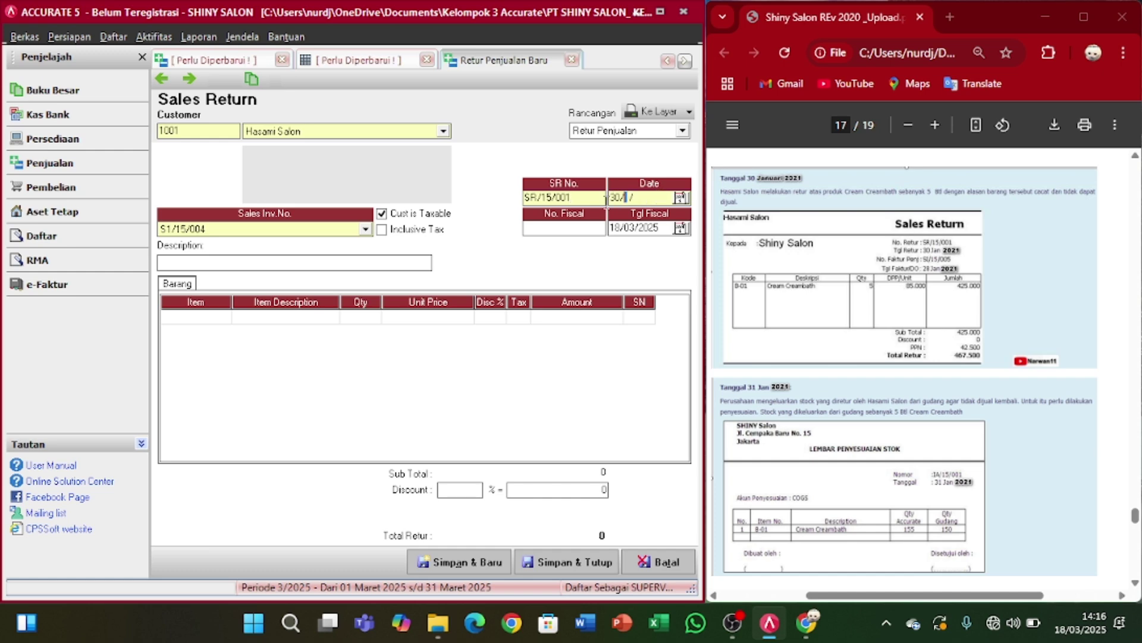
type("2021")
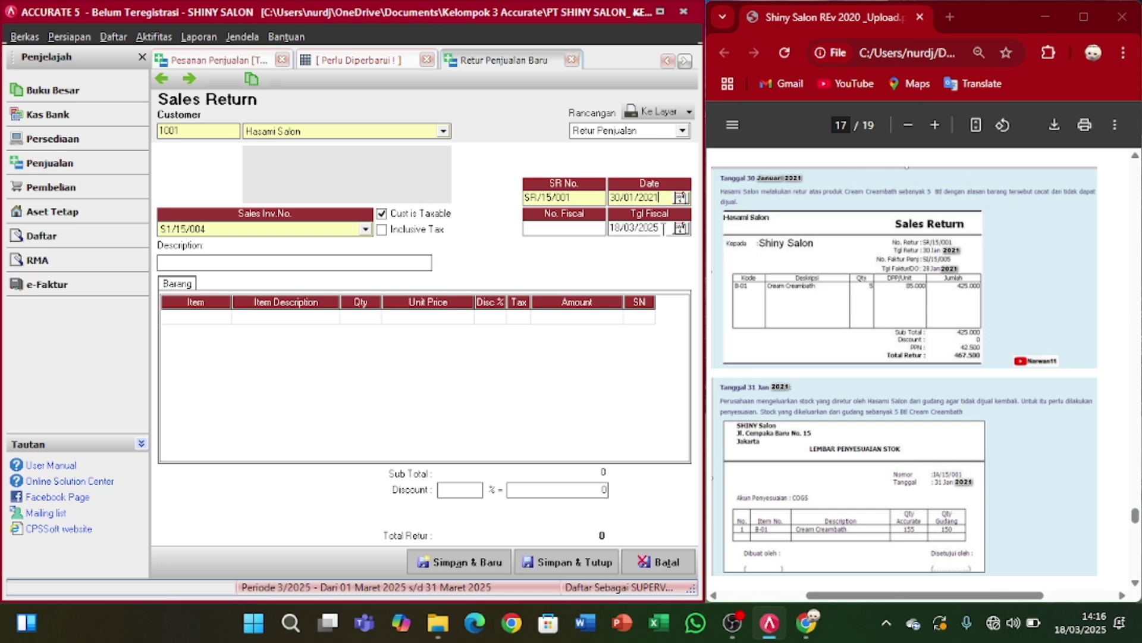
- Set the sales return's Tgl Fiscal to 30/01/2021
double_click(616, 229)
key("Right")
key("Right")
key("shift+Home")
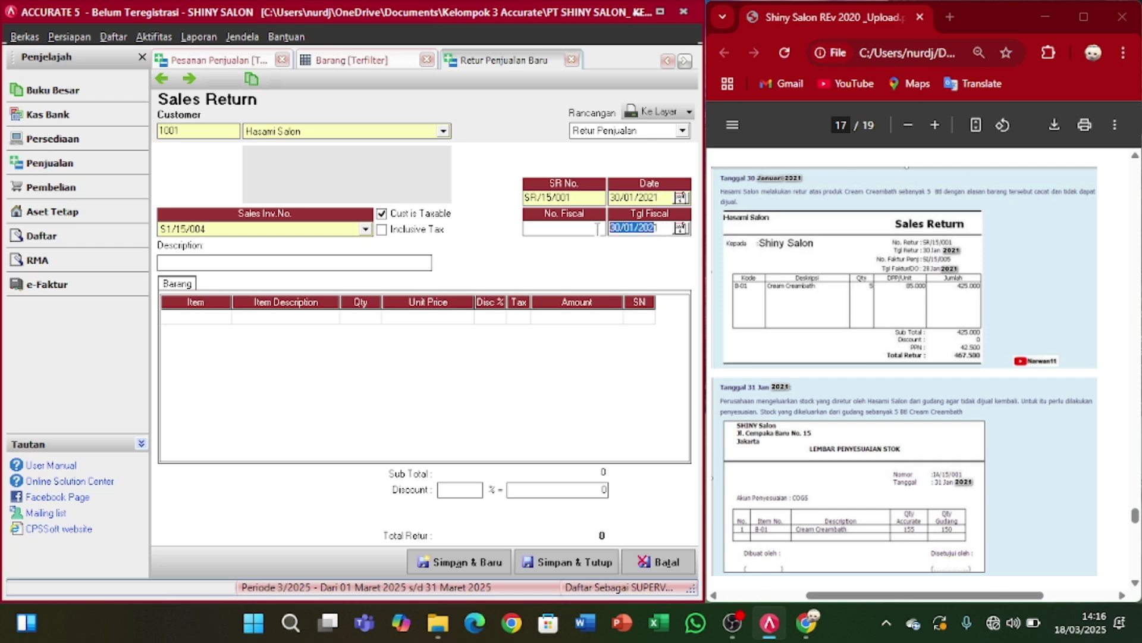
key("Delete")
key("Left")
key("Left")
key("Left")
key("Left")
key("Left")
key("Left")
type("30/01/")
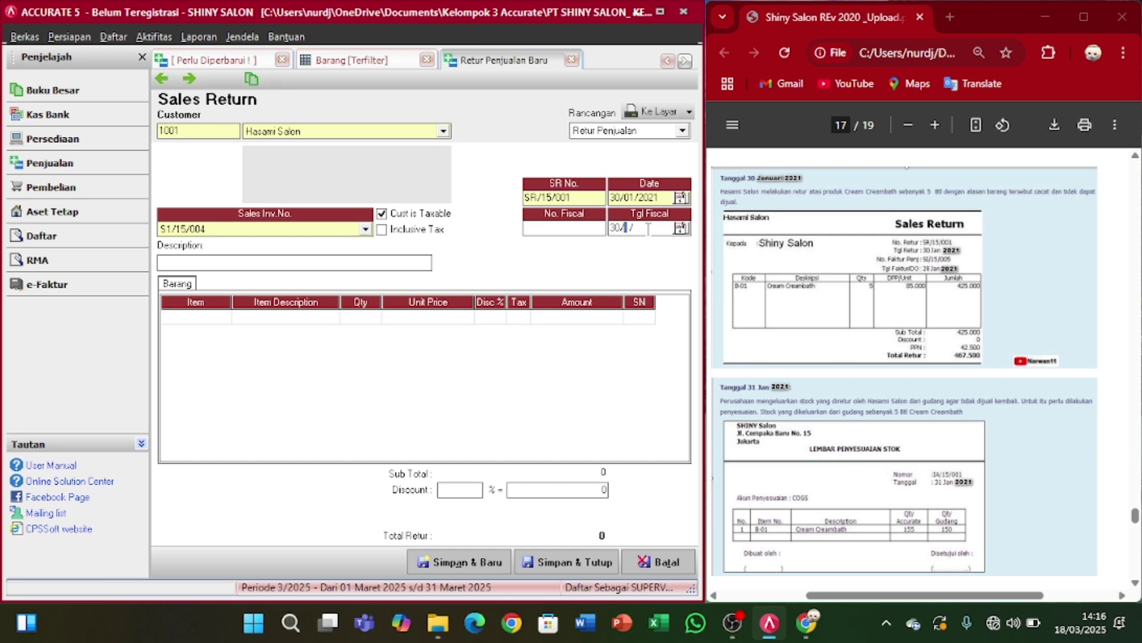
type("2021")
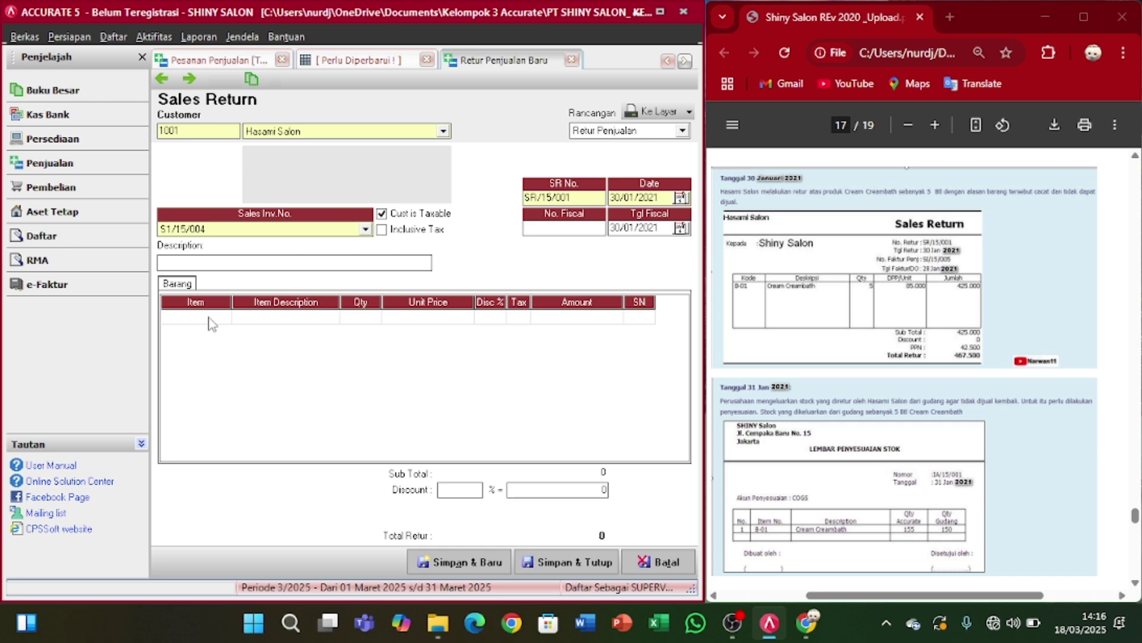
- Add Cream Creambath as the returned item and decline returning all of the invoice's goods
left_click(272, 320)
left_click(273, 317)
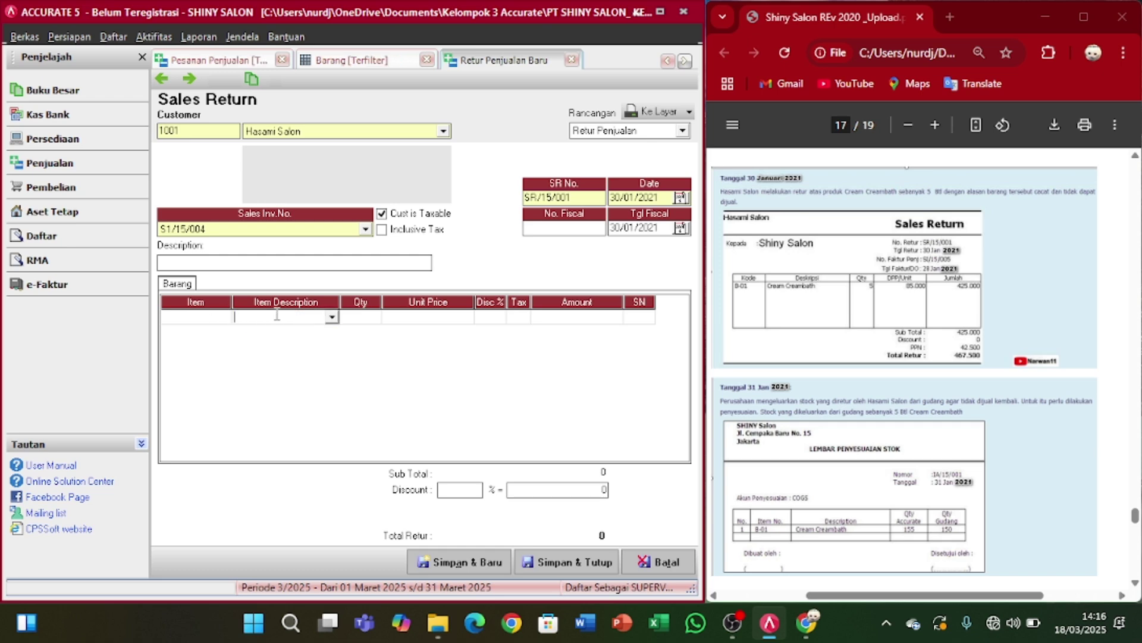
left_click(332, 317)
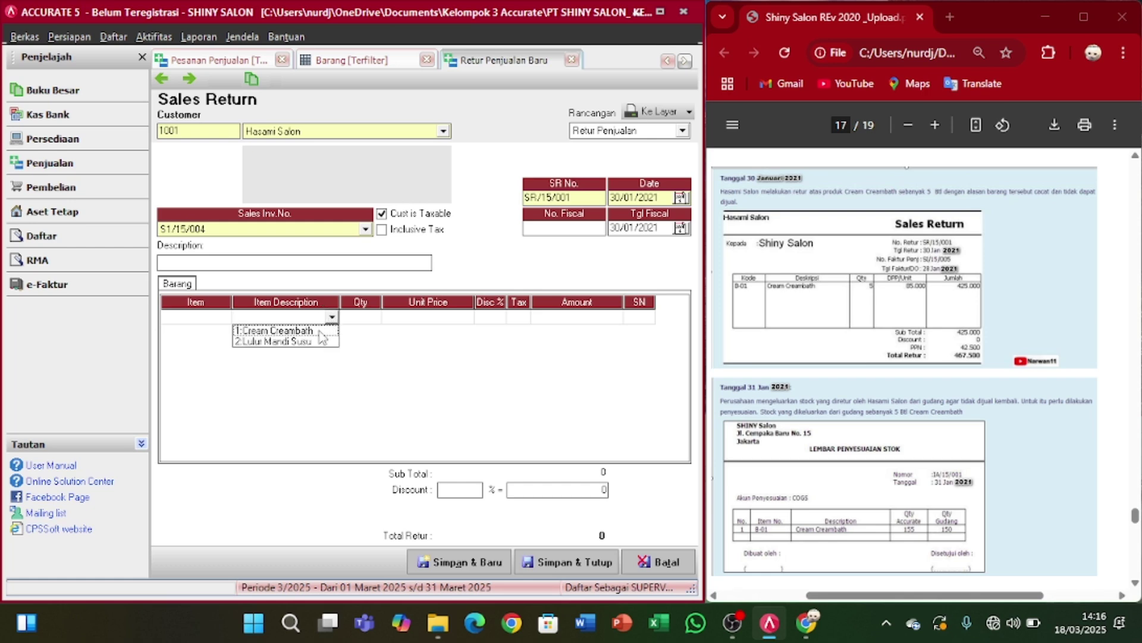
left_click(320, 331)
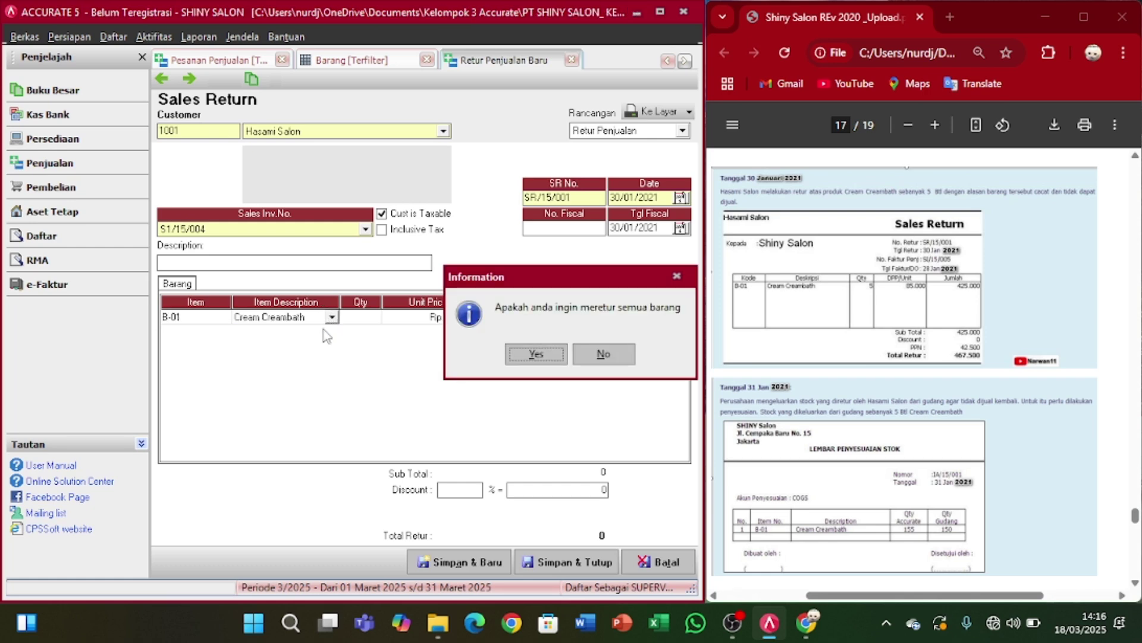
left_click(605, 354)
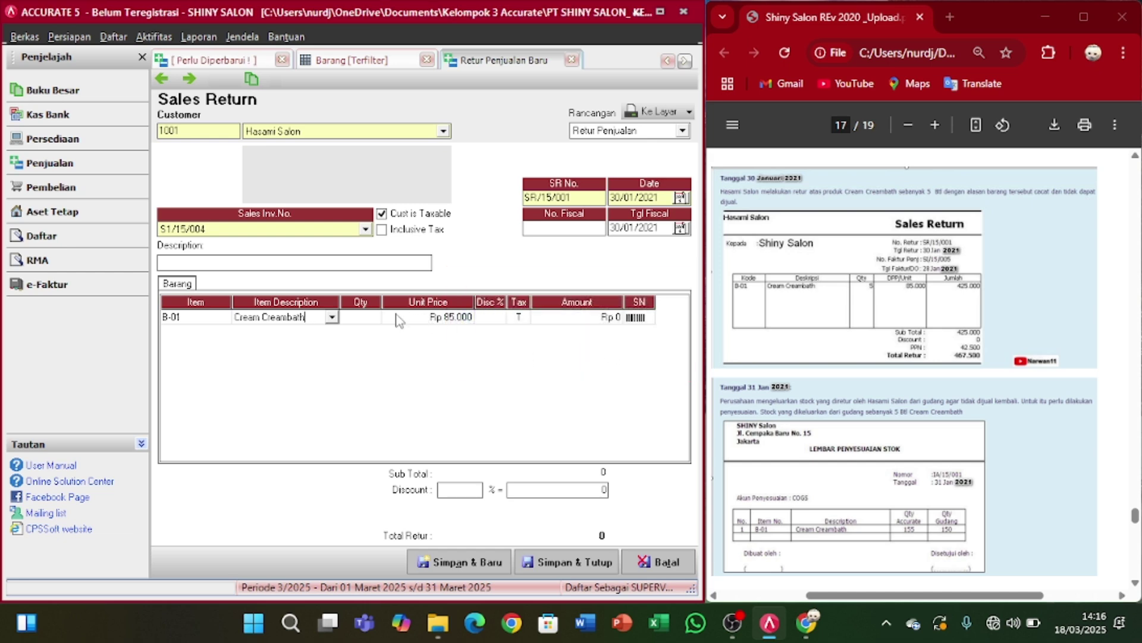
- Set the returned Cream Creambath quantity to 5, then save and close the sales return
left_click(361, 317)
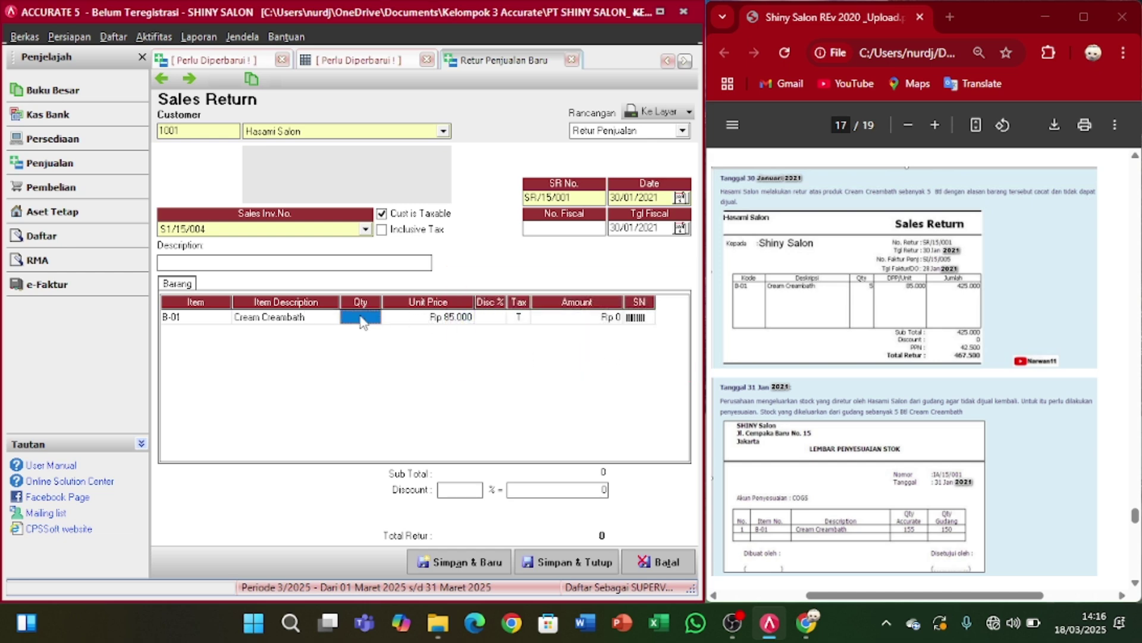
type("5")
key("Tab")
key("Tab")
key("Tab")
key("Tab")
key("Tab")
key("Tab")
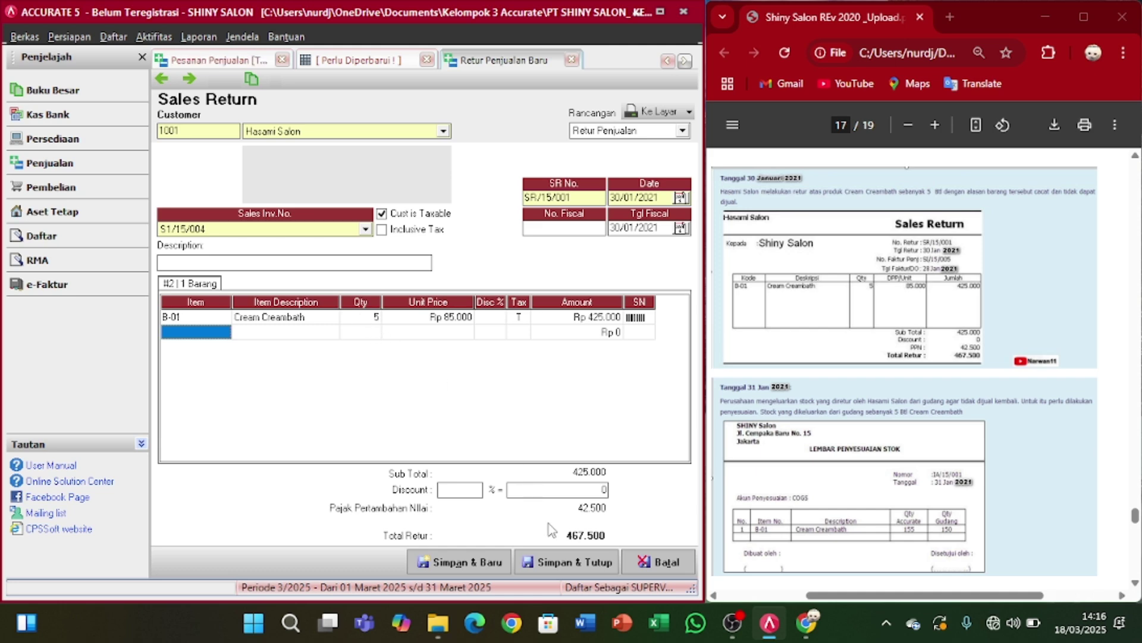
left_click(564, 562)
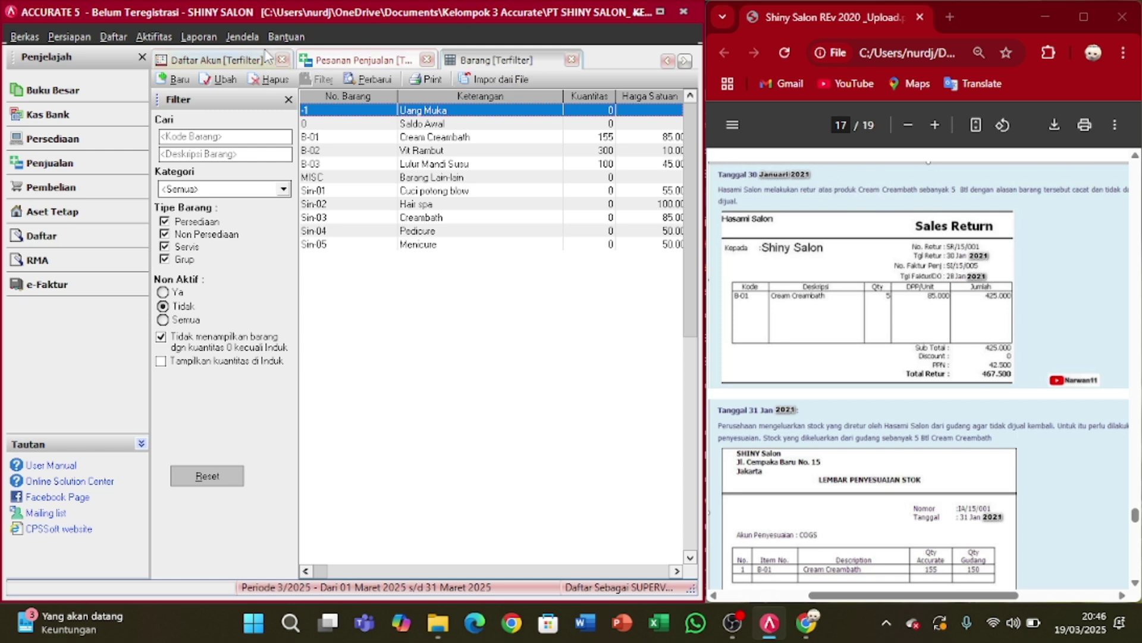
- Open the format settings of the Keseluruhan Jurnal report in the Buku Besar report category
left_click(213, 37)
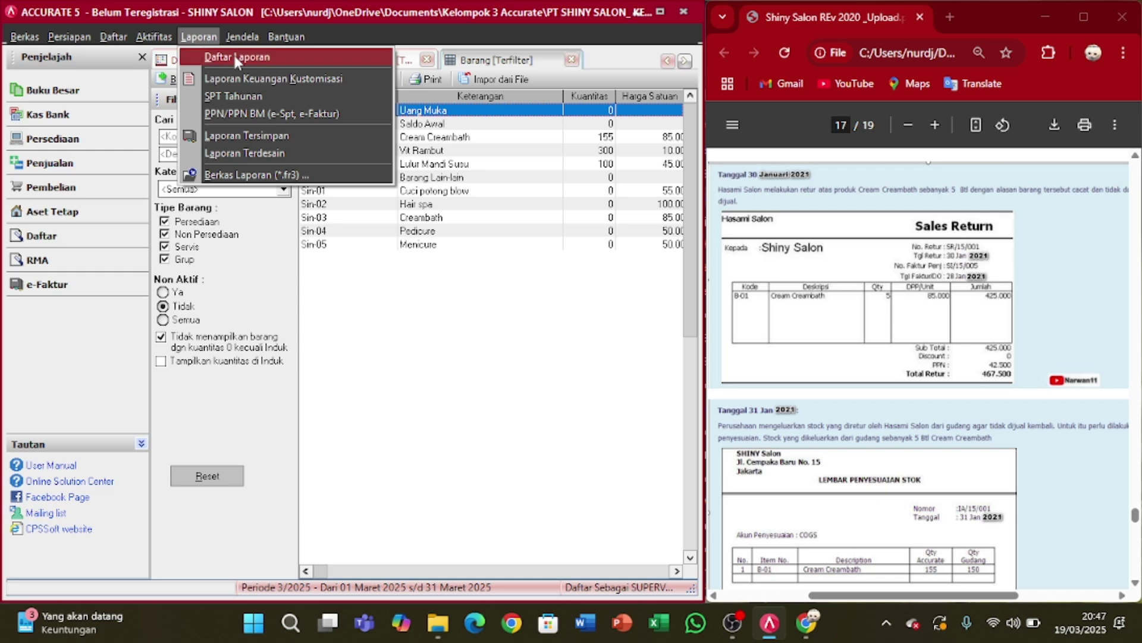
left_click(237, 59)
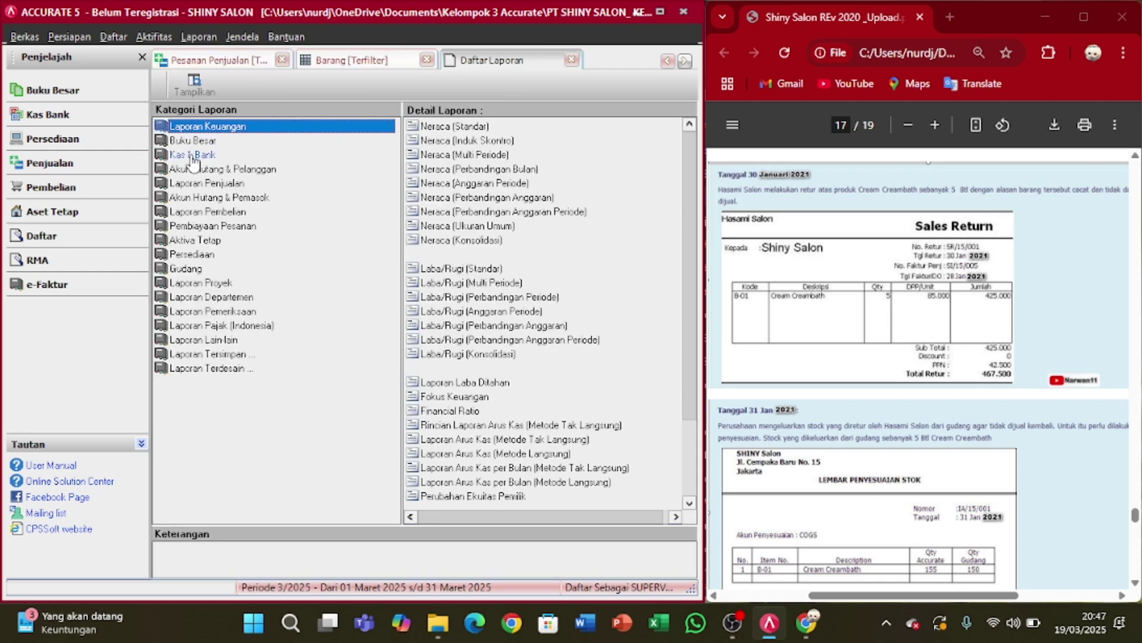
left_click(192, 141)
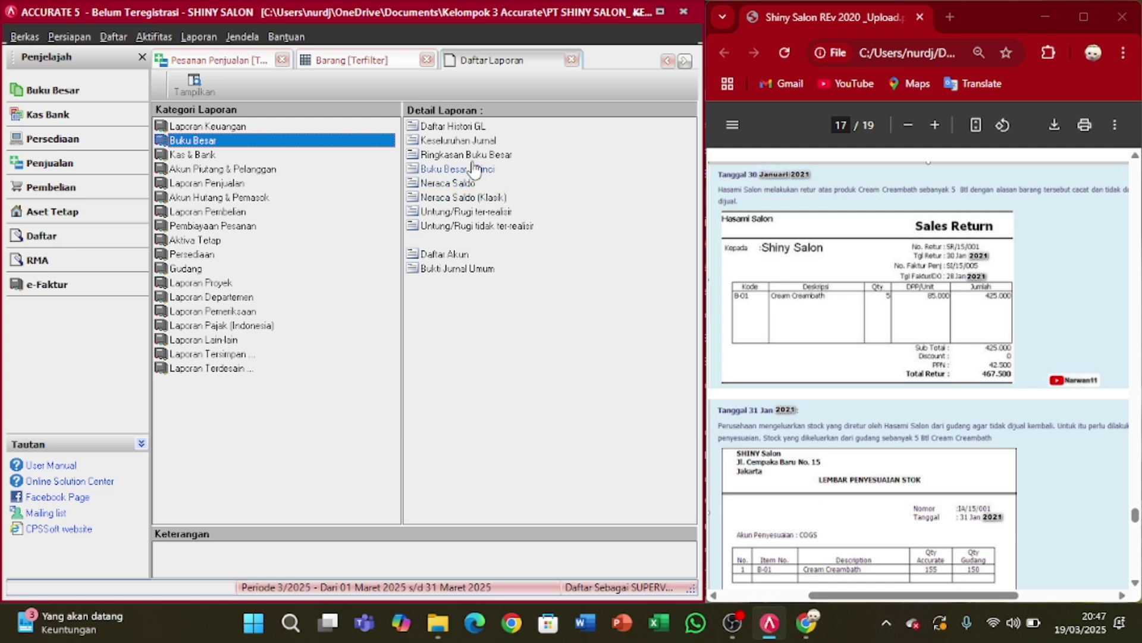
left_click(464, 141)
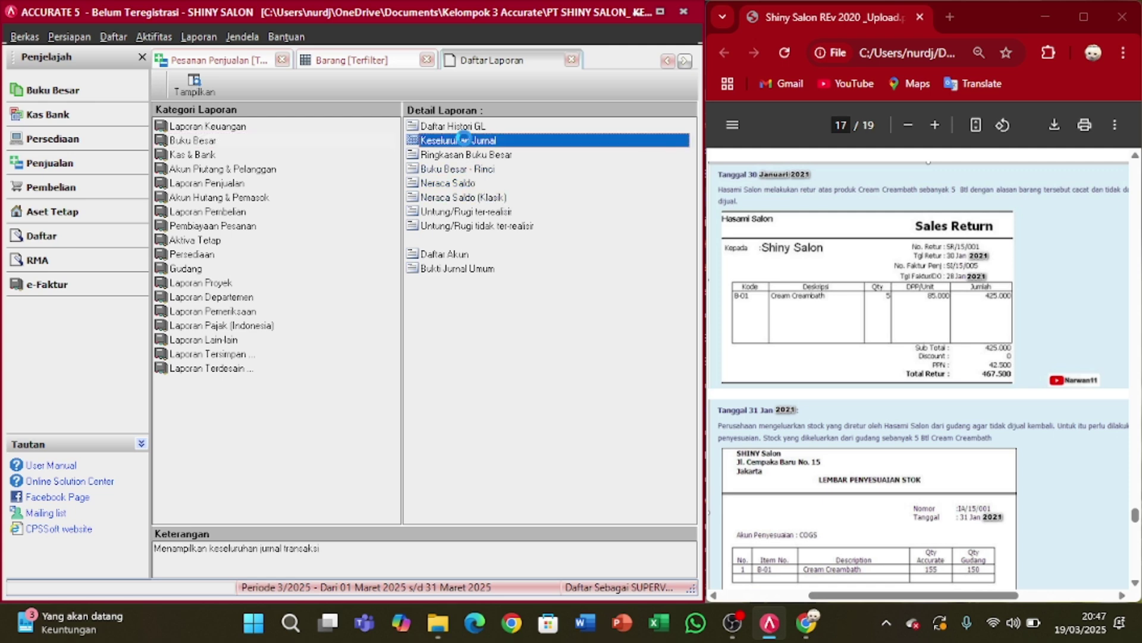
double_click(464, 140)
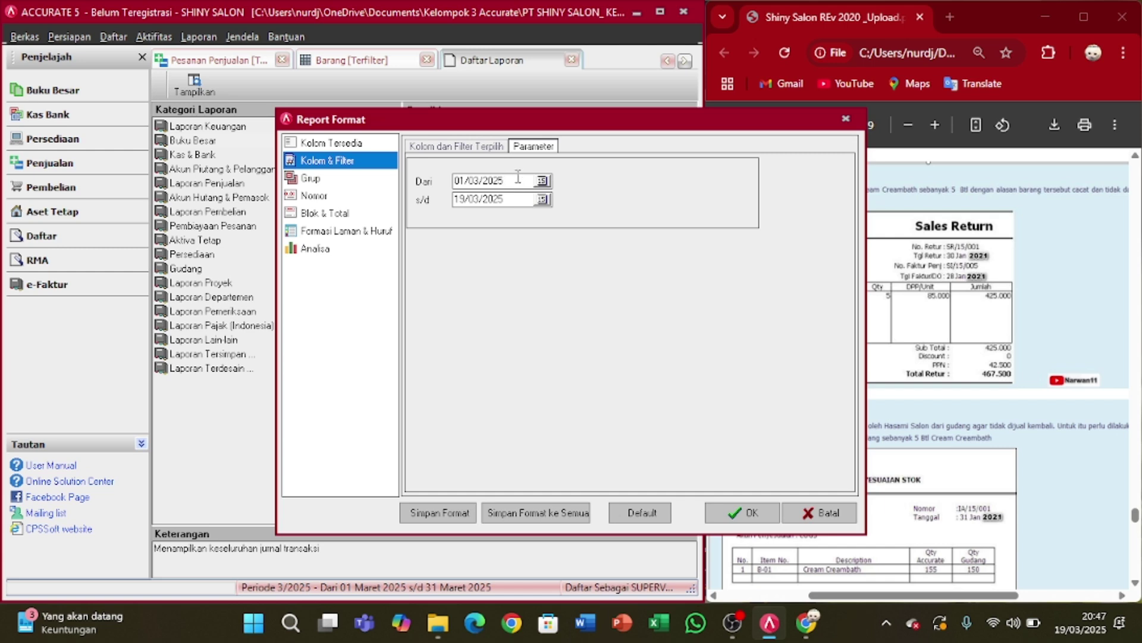
- Run the Keseluruhan Jurnal report for 01/01/2021 to 31/01/2021 and review its entries through the 30 January sales return
left_click_drag(517, 177, 440, 181)
type("01/01/2021")
left_click_drag(510, 195, 437, 192)
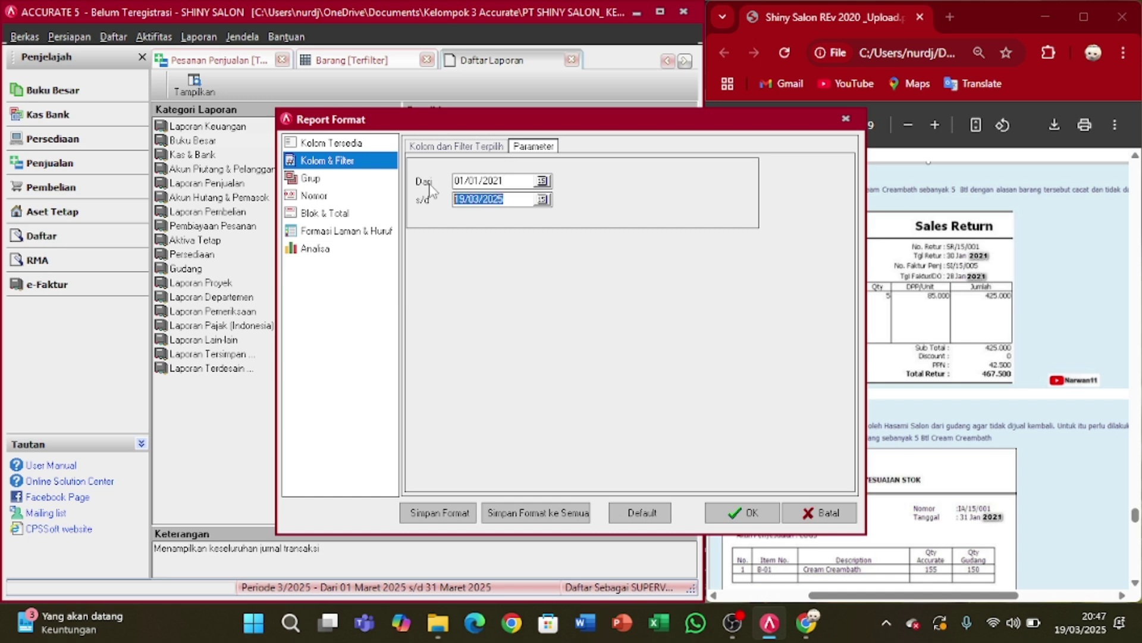
type("31/01/2")
type("020")
left_click(738, 515)
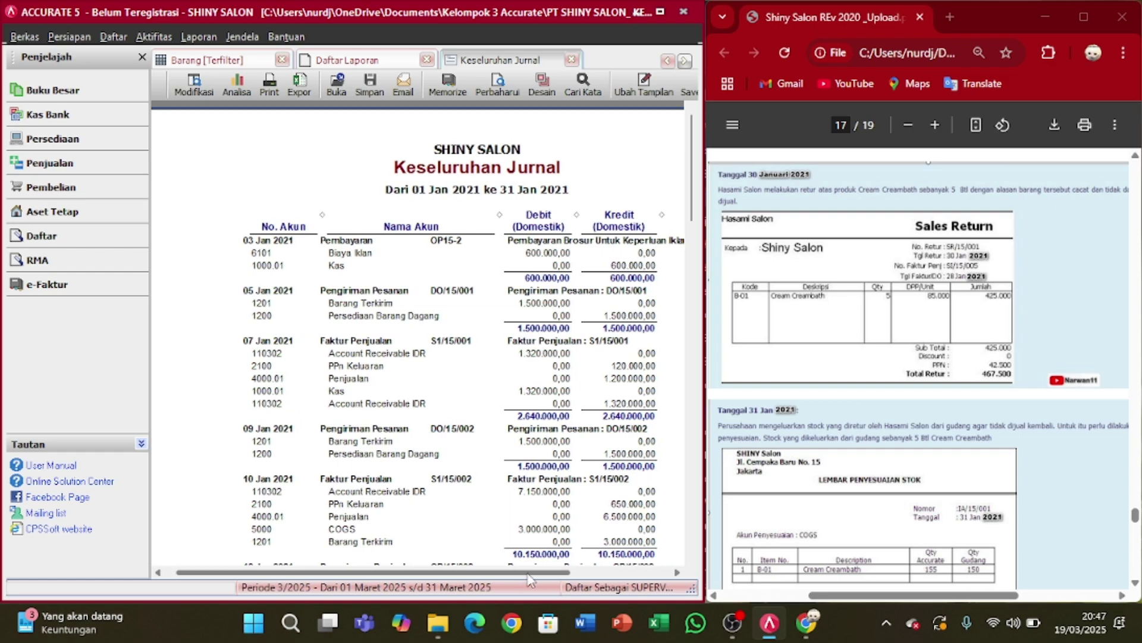
left_click_drag(519, 573, 532, 574)
scroll(550, 441, "down", 15)
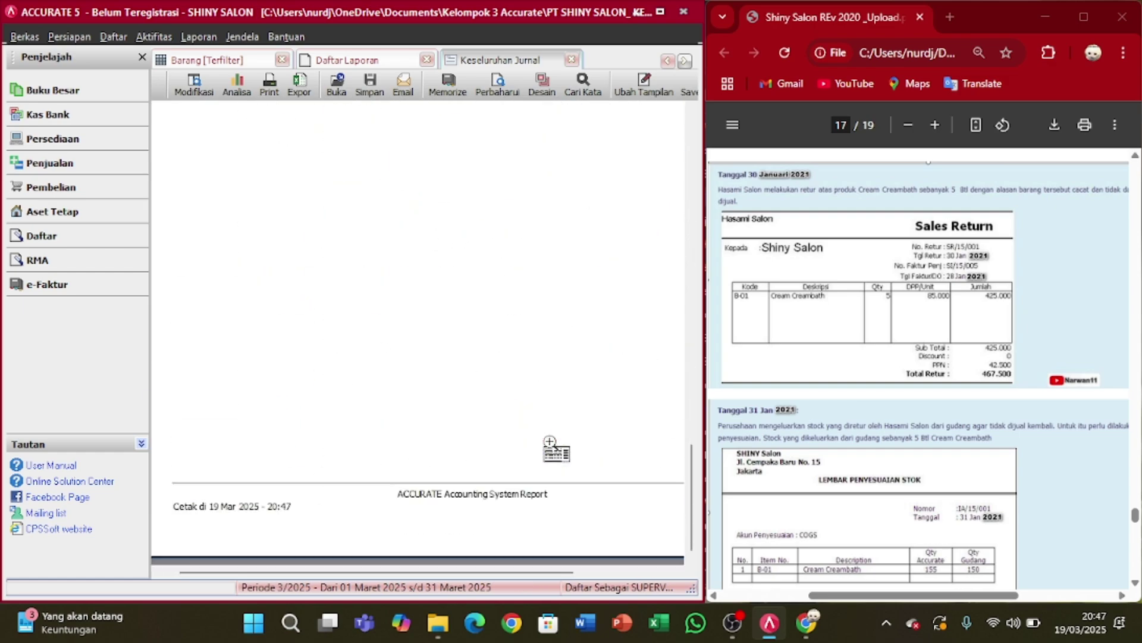
scroll(549, 441, "down", 5)
scroll(550, 441, "down", 20)
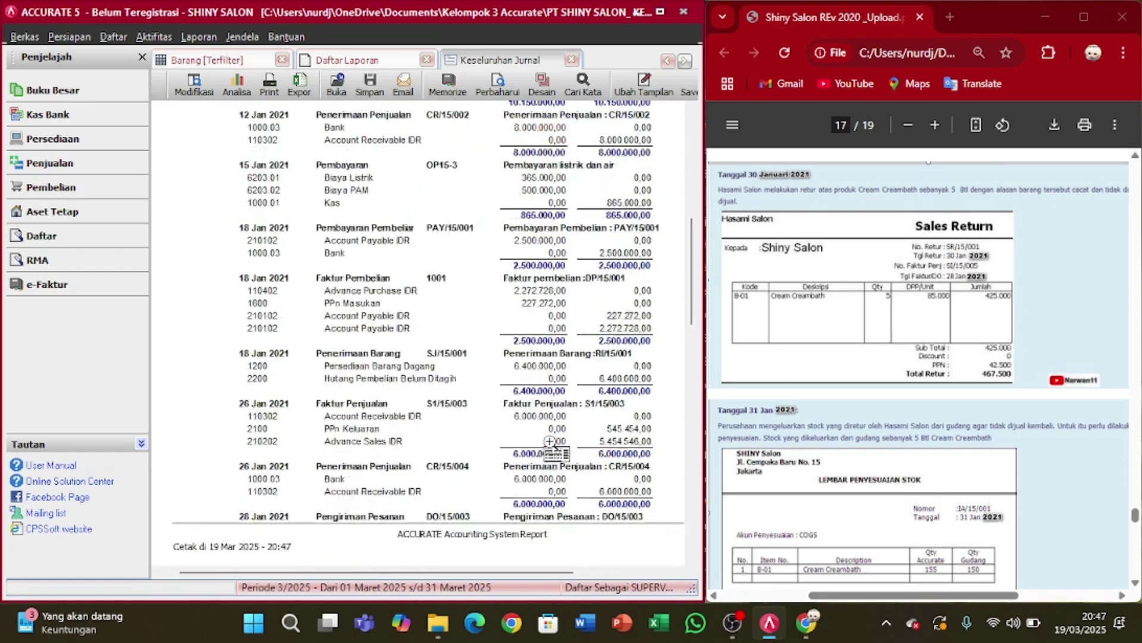
scroll(550, 441, "up", 1)
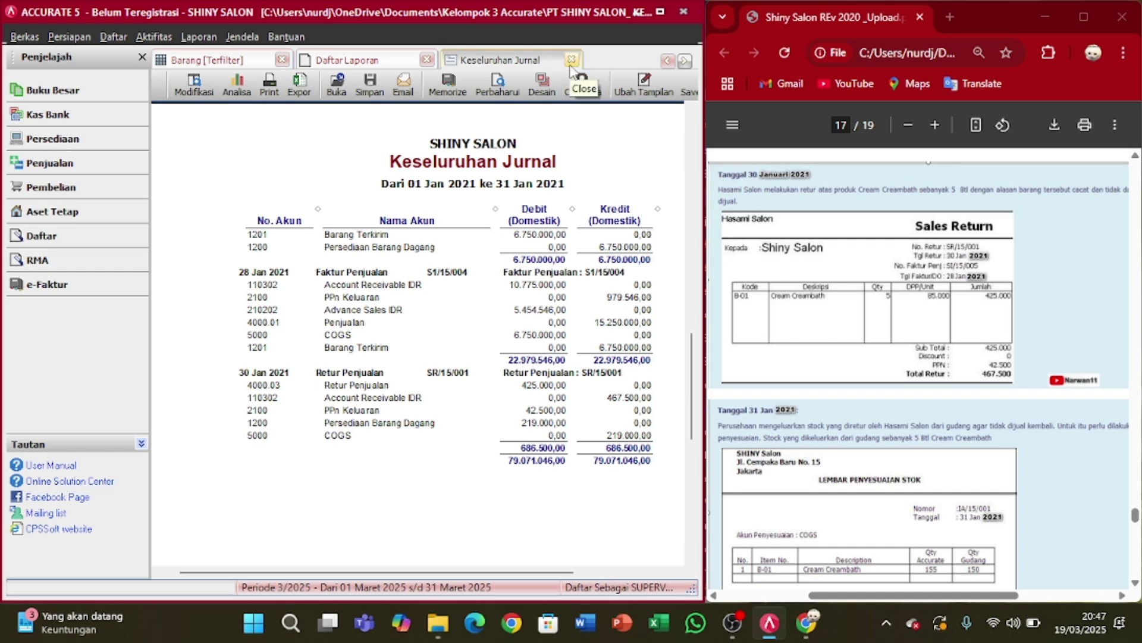
- Go to the exercise's 31 January 2021 stock adjustment and start a new Penyesuaian Persediaan
scroll(873, 312, "down", 2)
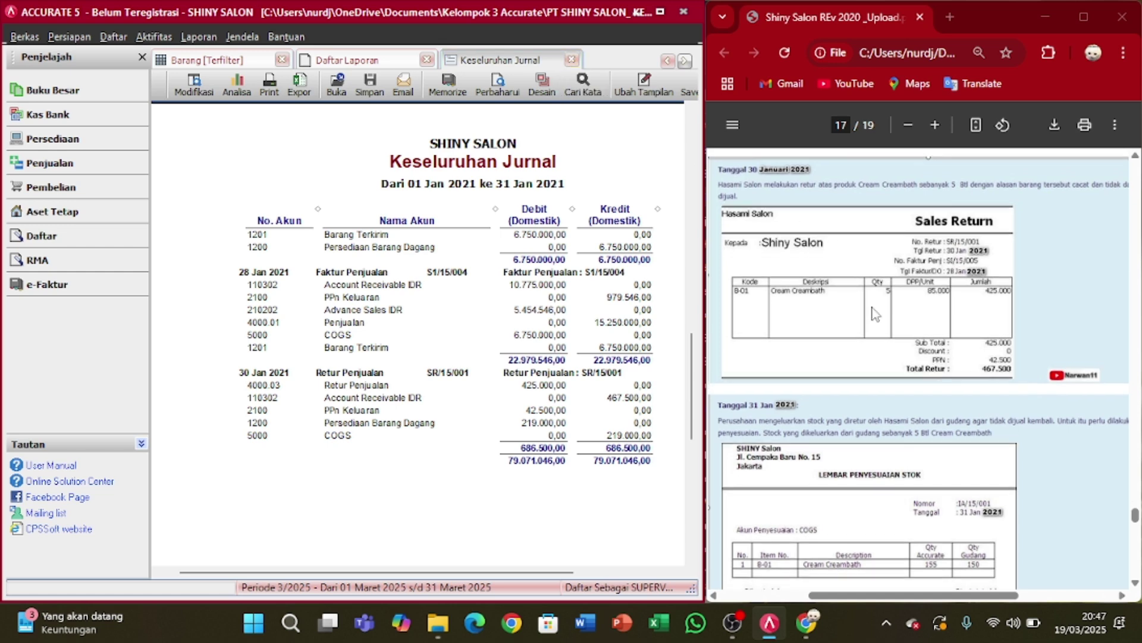
scroll(874, 312, "down", 5)
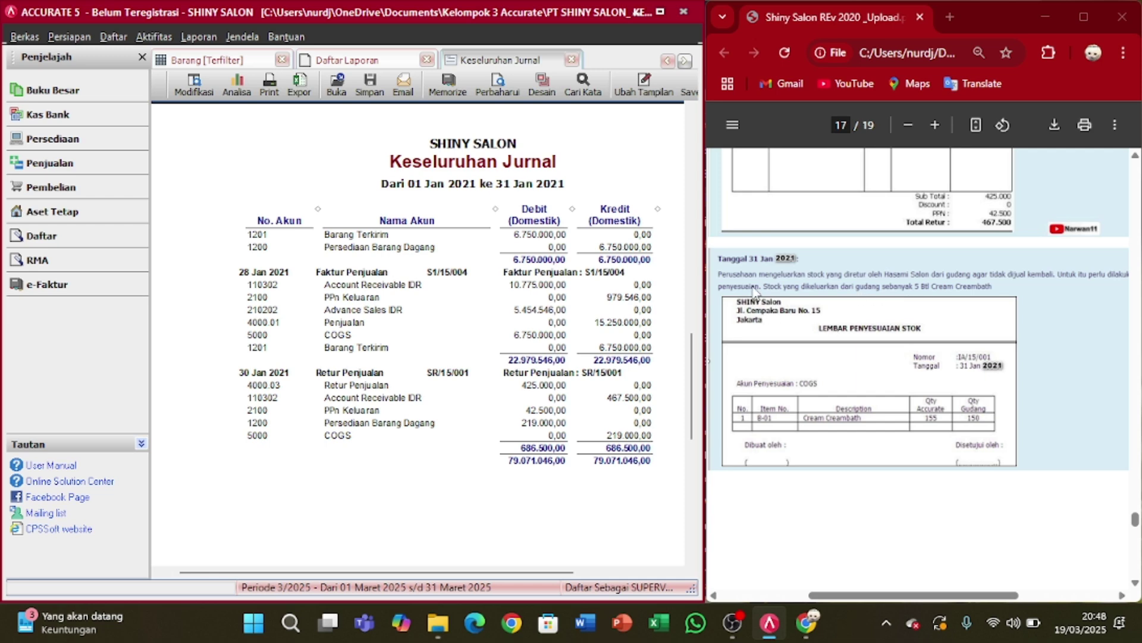
left_click(153, 37)
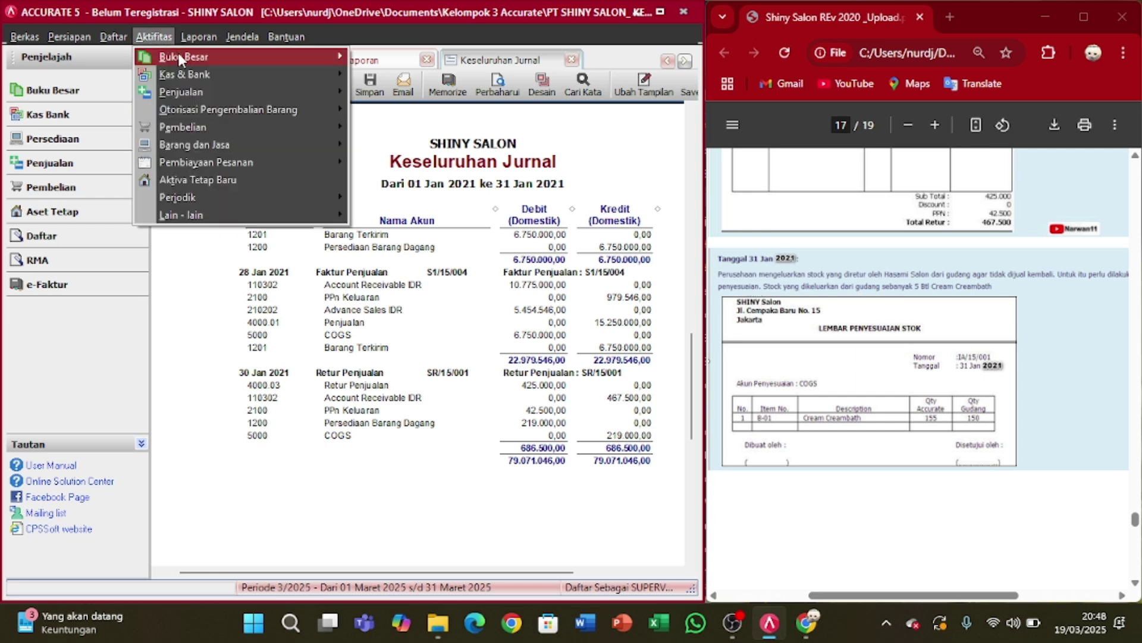
mouse_move(214, 79)
mouse_move(249, 141)
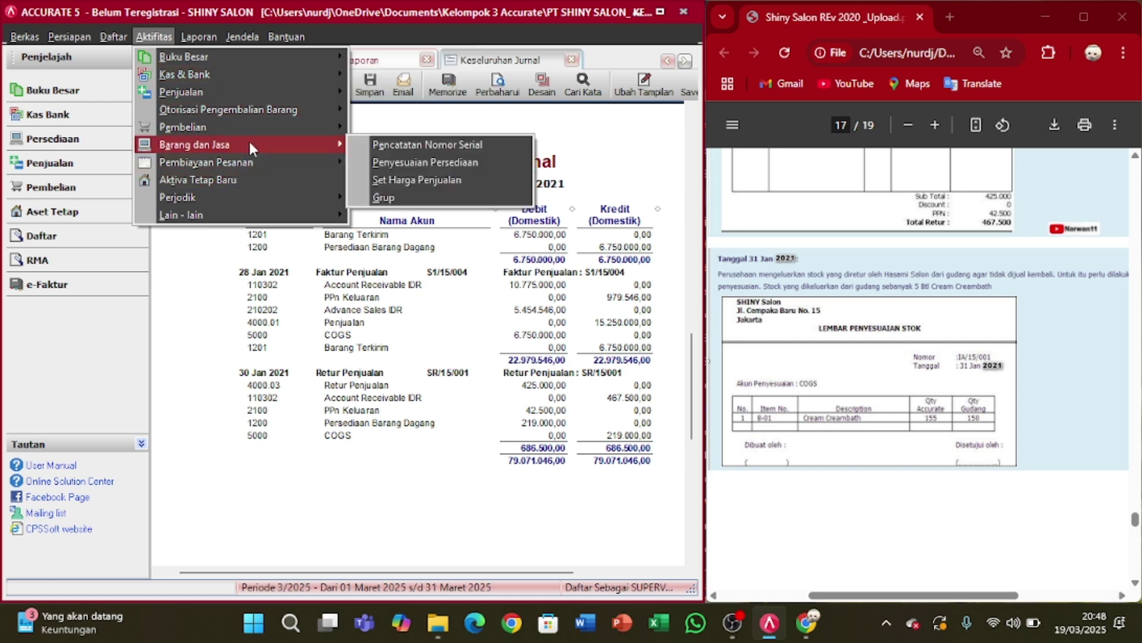
left_click(407, 163)
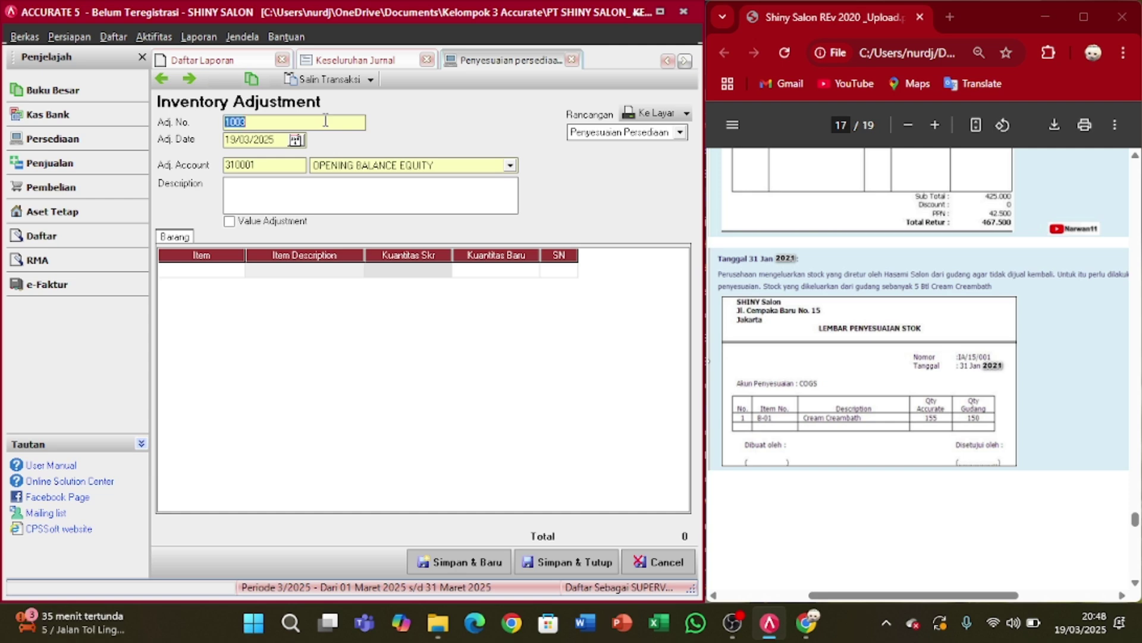
- Set the inventory adjustment's number to IA/15/001 and its date to 31/01/2021
key("BackSpace")
type("IA/15/001")
key("Tab")
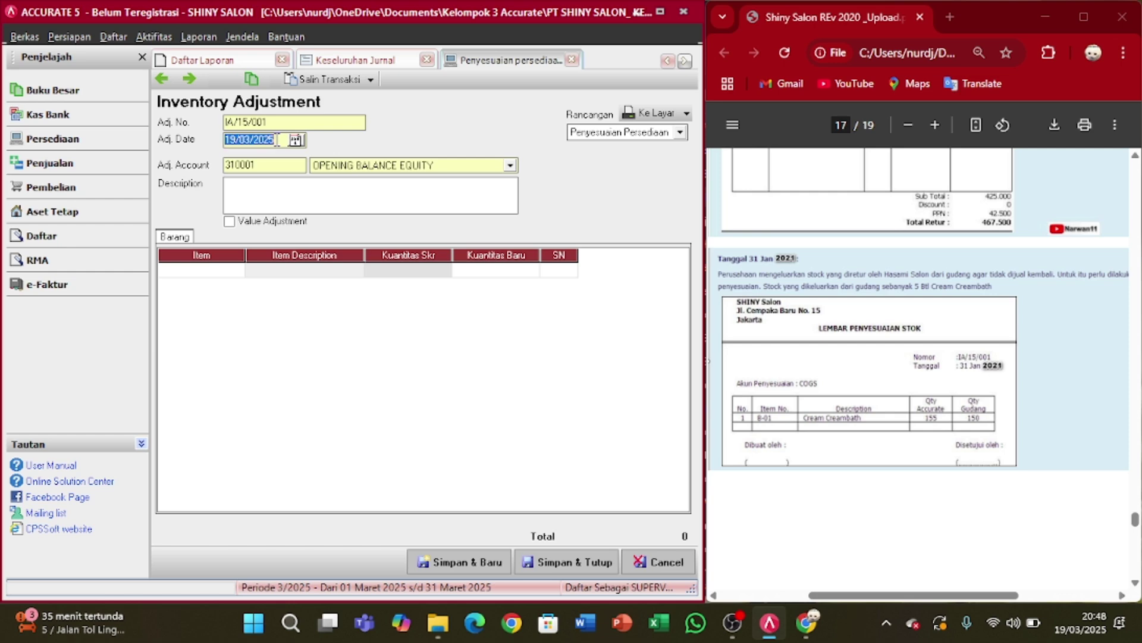
type("31/01/2021")
- Choose COGS as the adjustment account and enter the description "Penyesuaian Stok yang diretur"
left_click(357, 170)
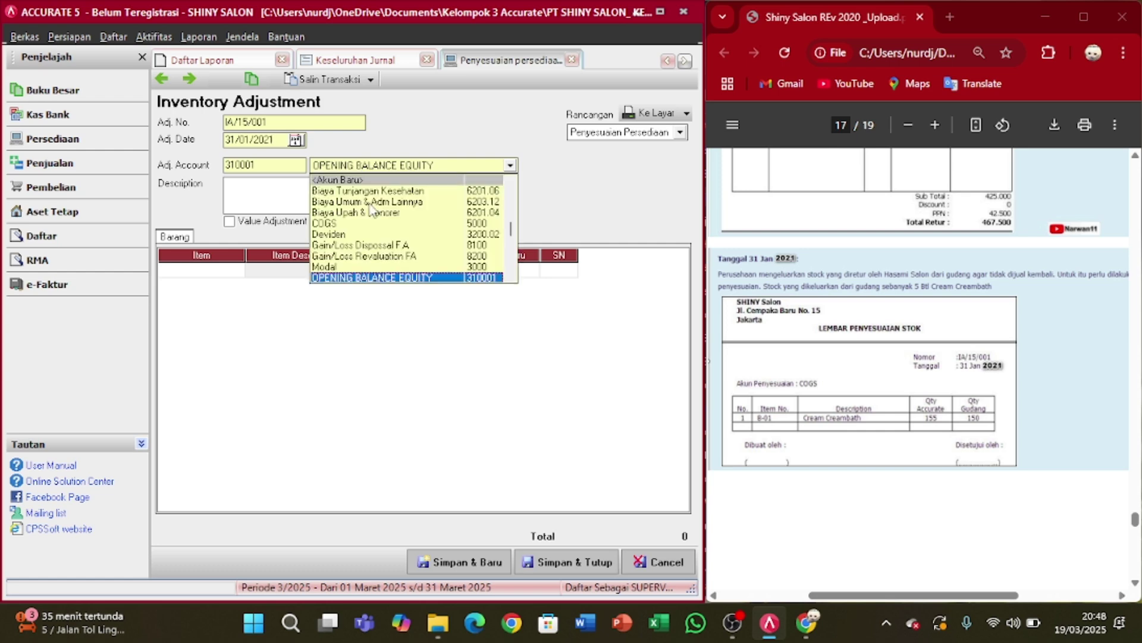
left_click(323, 223)
left_click(303, 200)
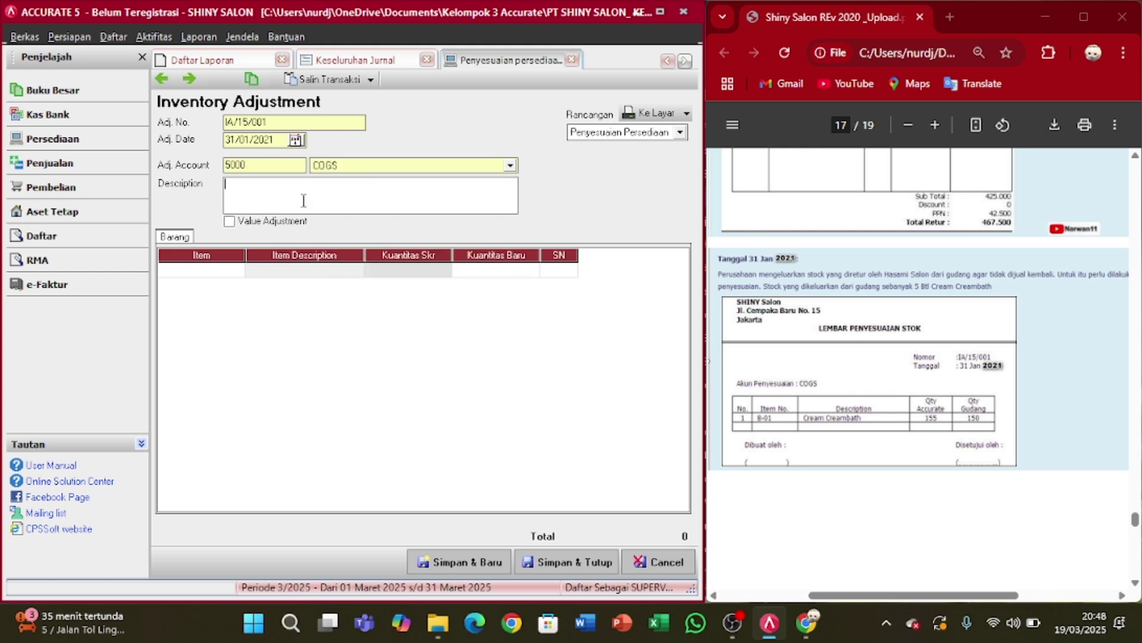
type("Penyesuaian Stok yang diretur")
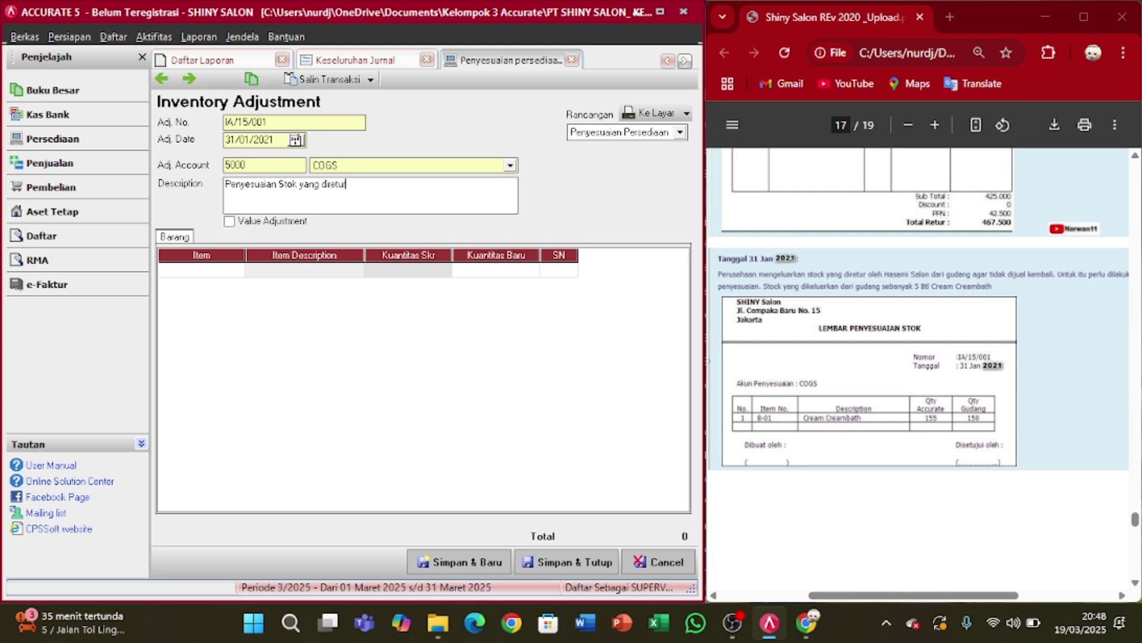
- Add item B-01 Cream Creambath to the inventory adjustment
left_click(214, 270)
left_click(237, 271)
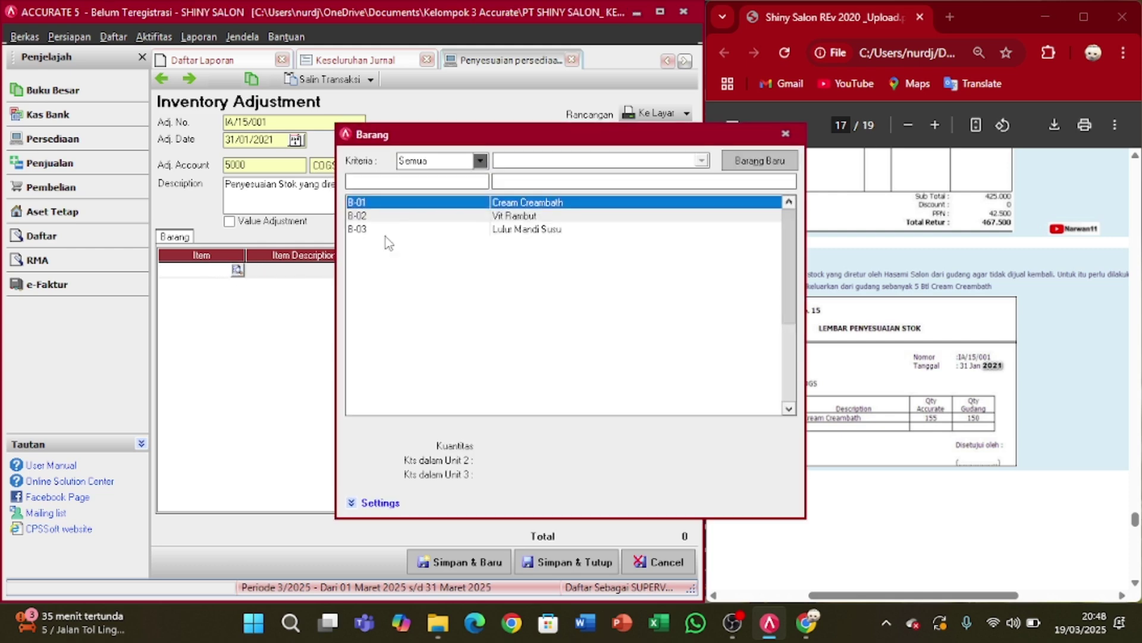
double_click(510, 203)
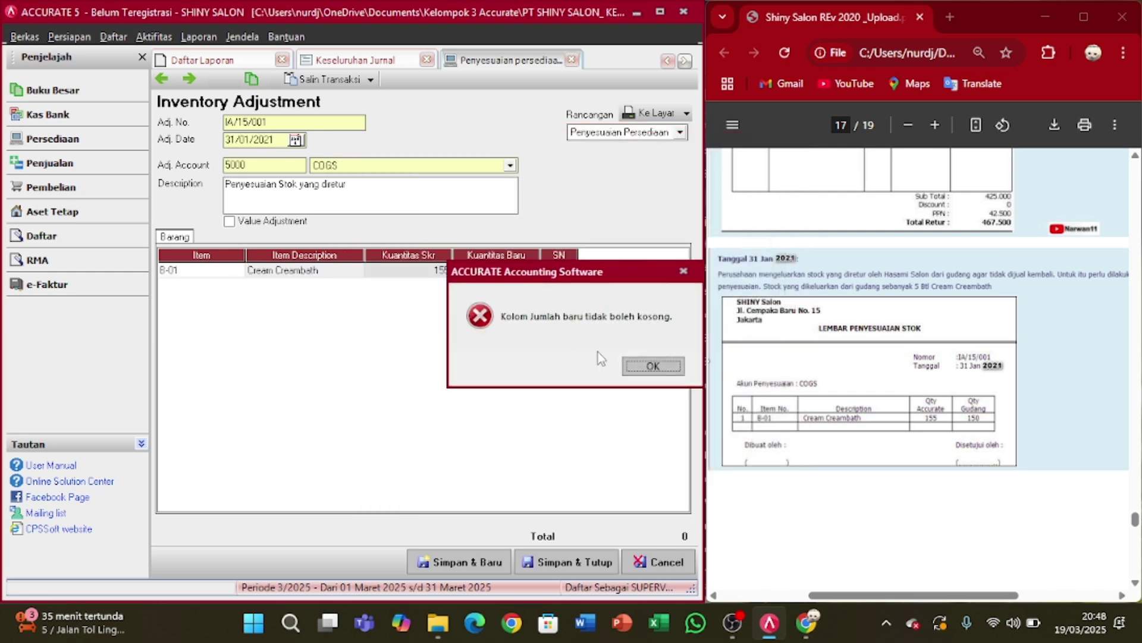
left_click(652, 366)
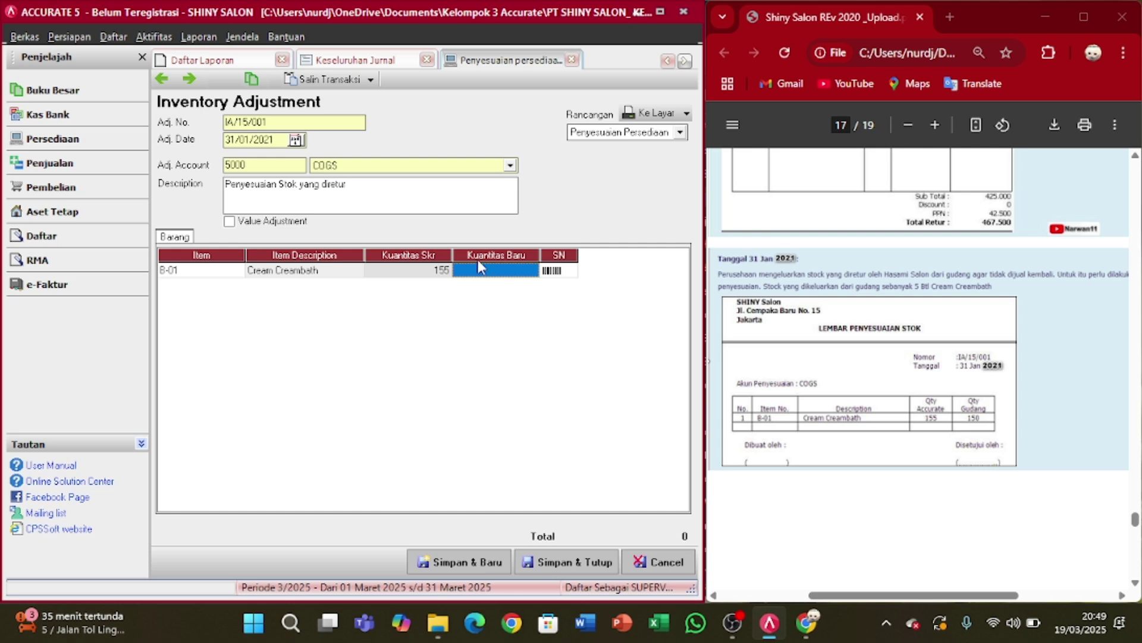
- Set the new quantity of Cream Creambath to 150 and save and close the inventory adjustment
left_click(497, 271)
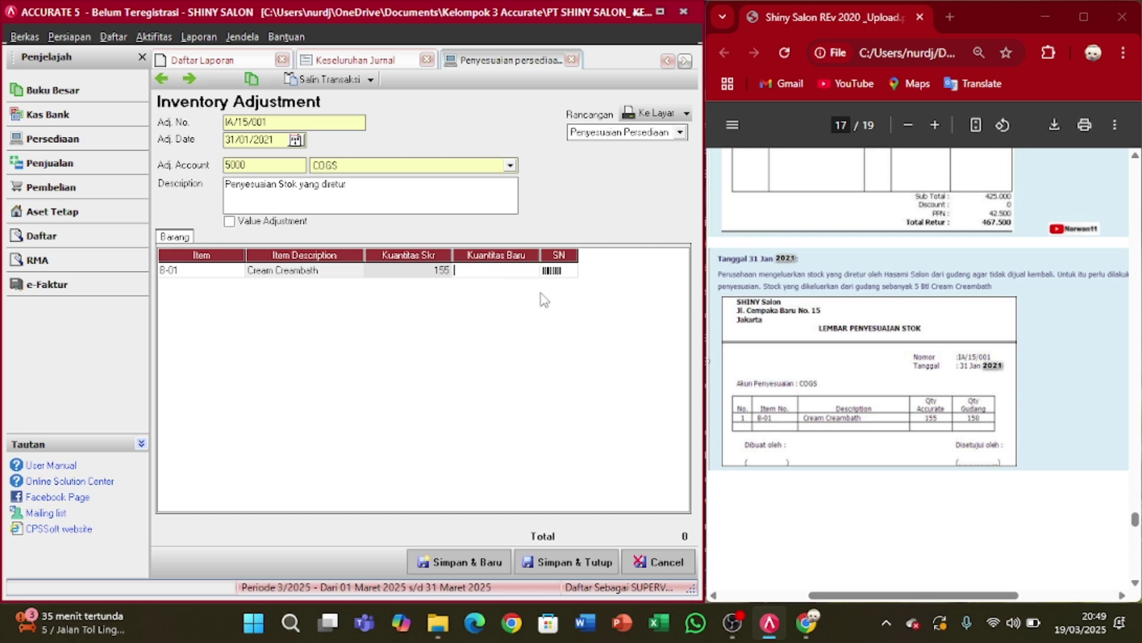
type("150")
key("Return")
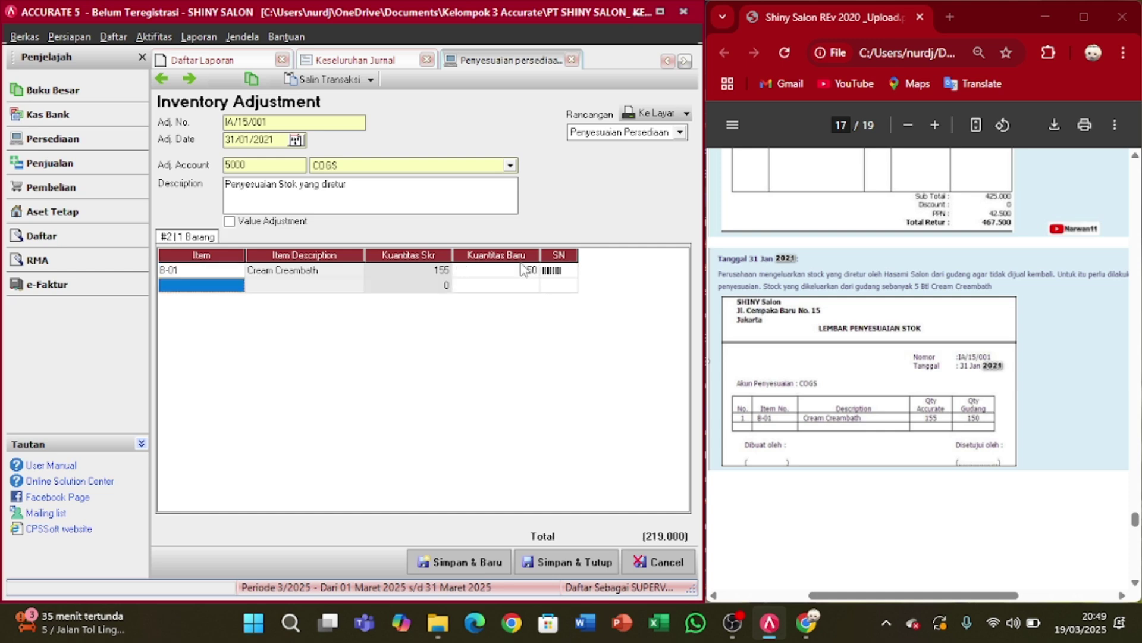
left_click(525, 271)
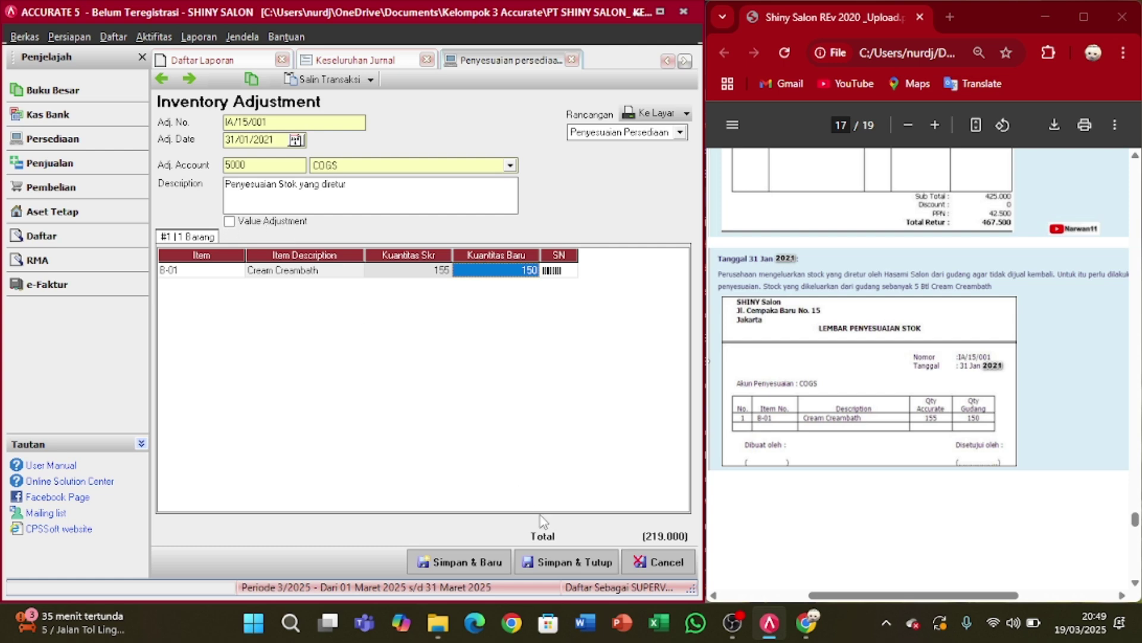
left_click(570, 563)
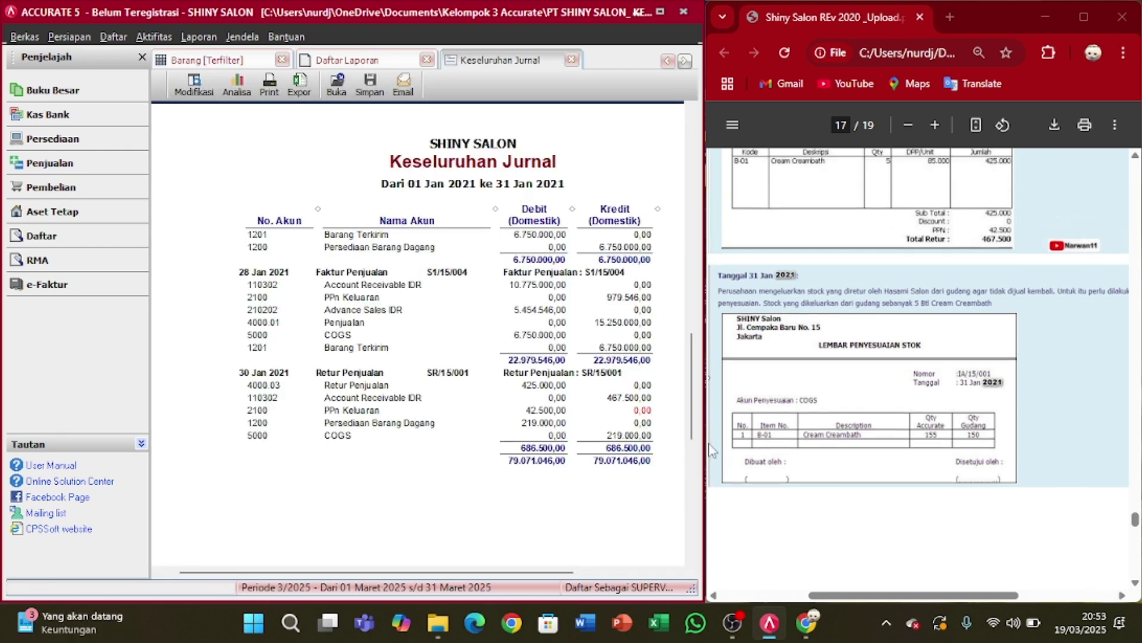
- Go to the exercise's 31 January 2021 price adjustment memo and start a new Set Harga Penjualan
scroll(863, 434, "down", 5)
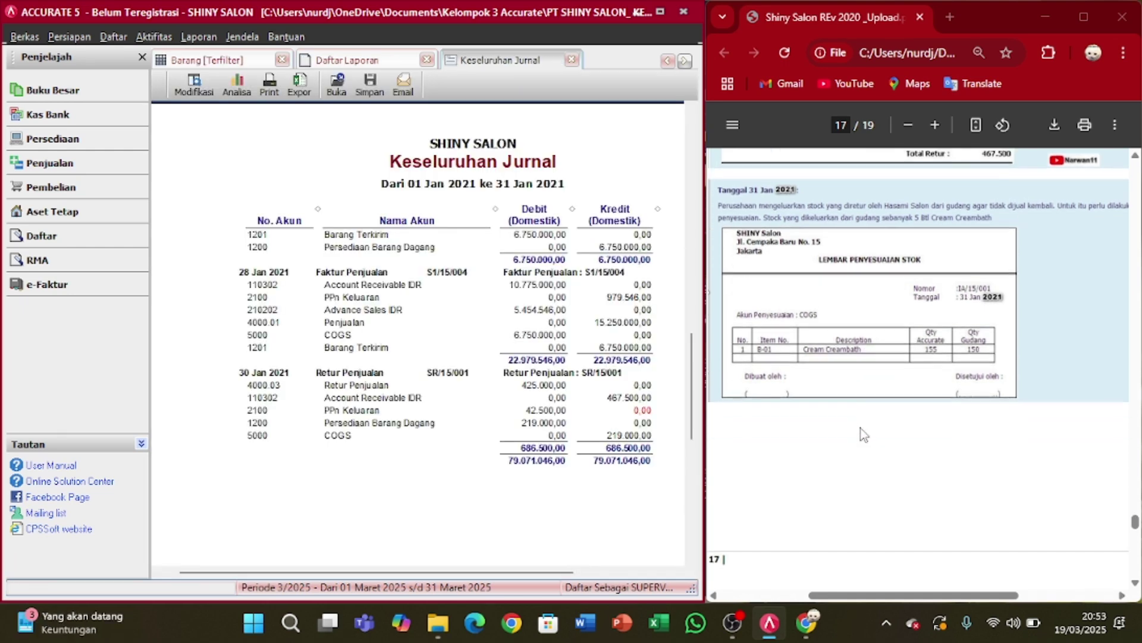
scroll(863, 433, "down", 3)
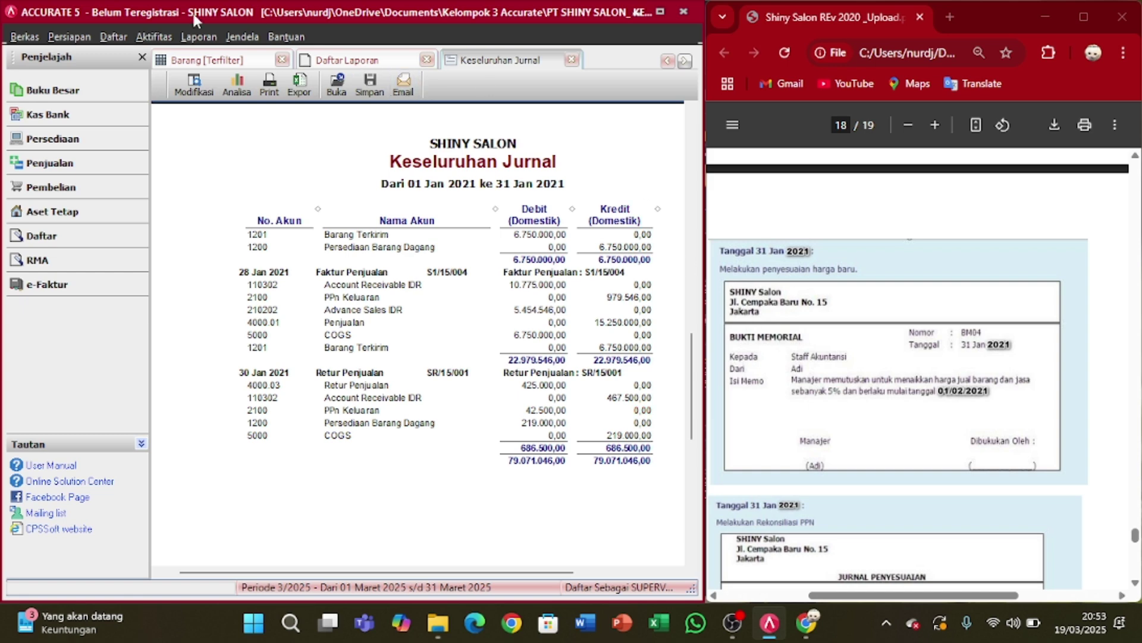
left_click(154, 36)
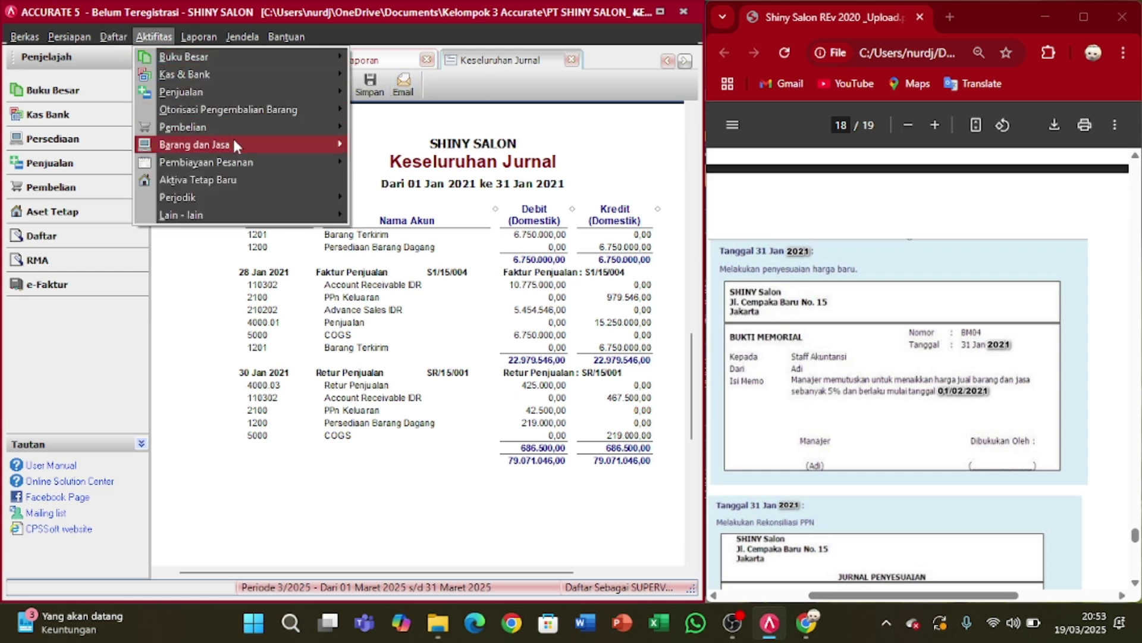
mouse_move(235, 142)
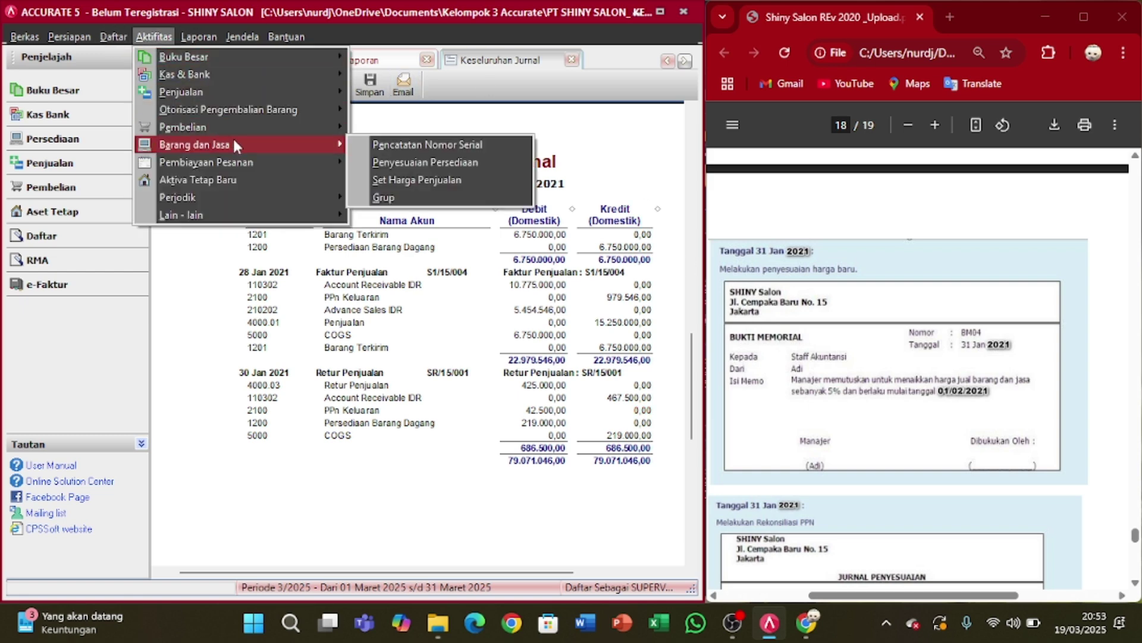
left_click(423, 178)
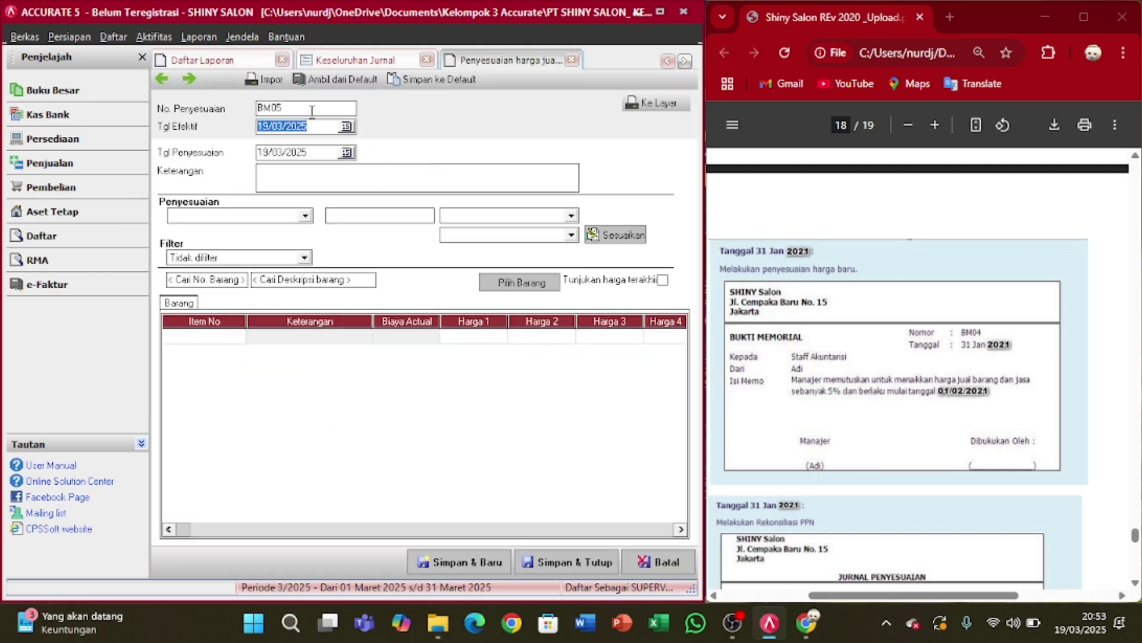
- Set the selling price adjustment's number to BM04 and its effective date to 01/02/2021
double_click(305, 109)
key("BackSpace")
type("BM")
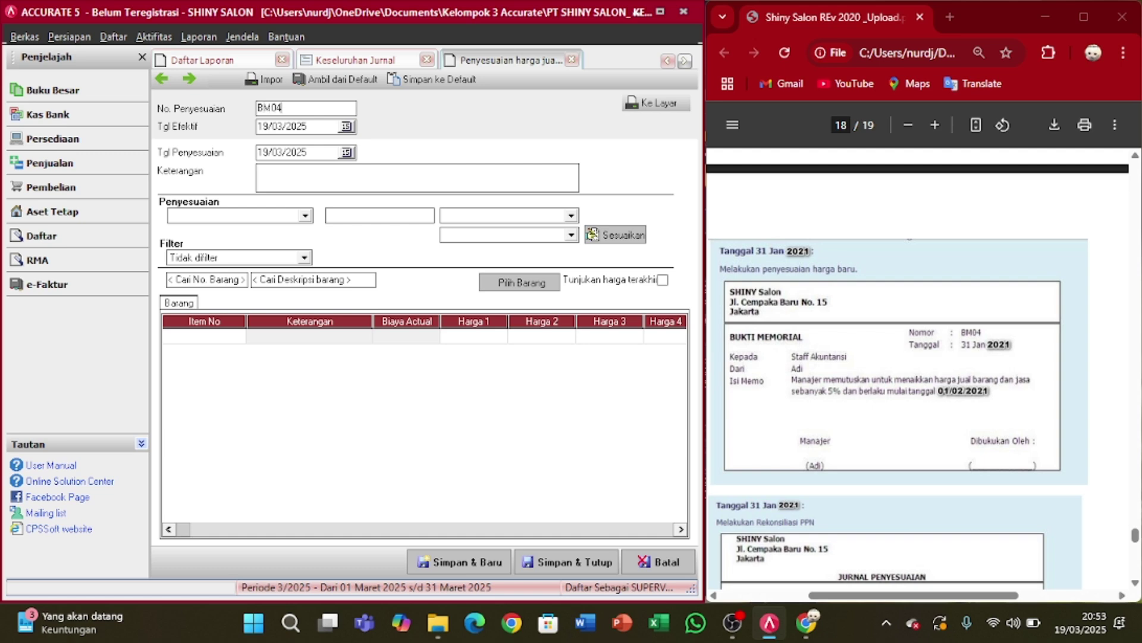
left_click(284, 128)
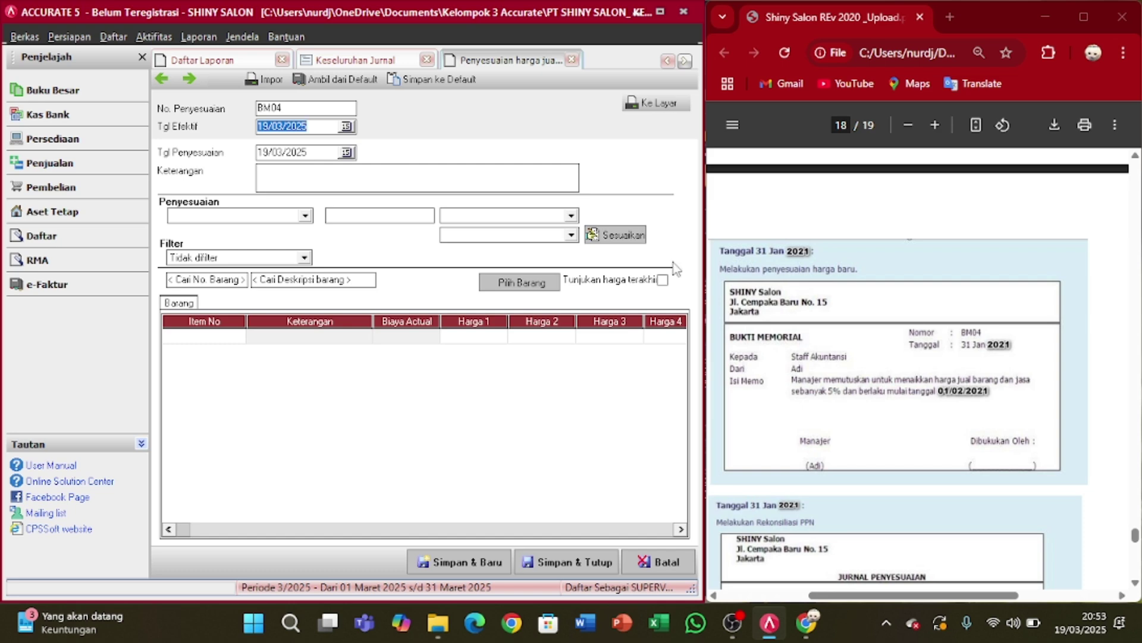
type("01/02/202")
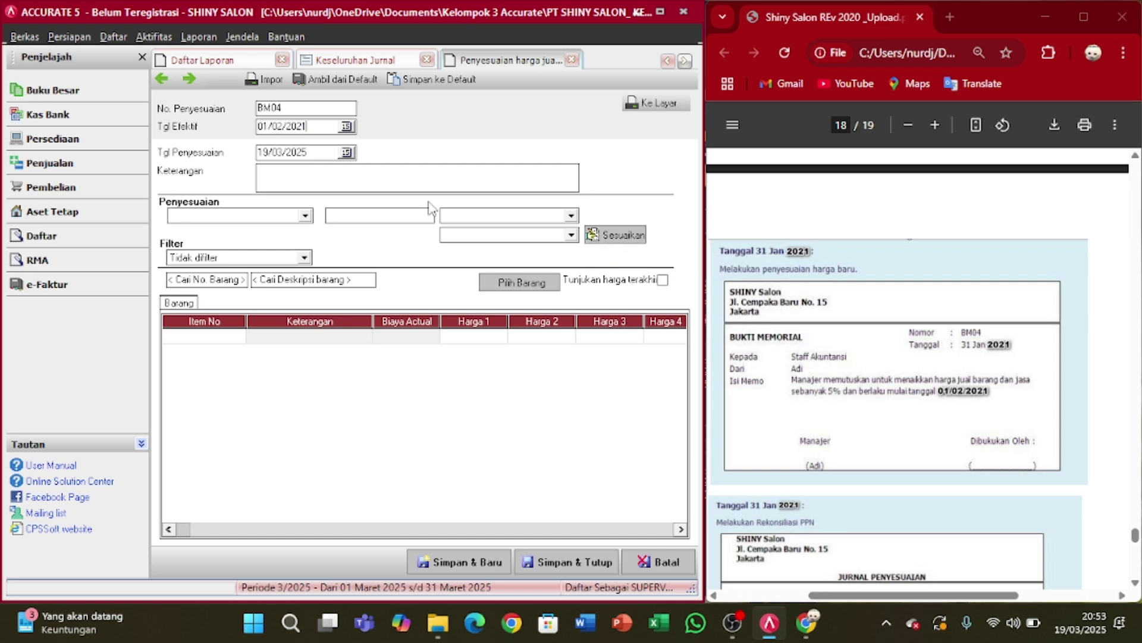
- Set the adjustment date to 31/01/2021 and enter the description "Kenikan Hrga Jual 5%"
double_click(312, 153)
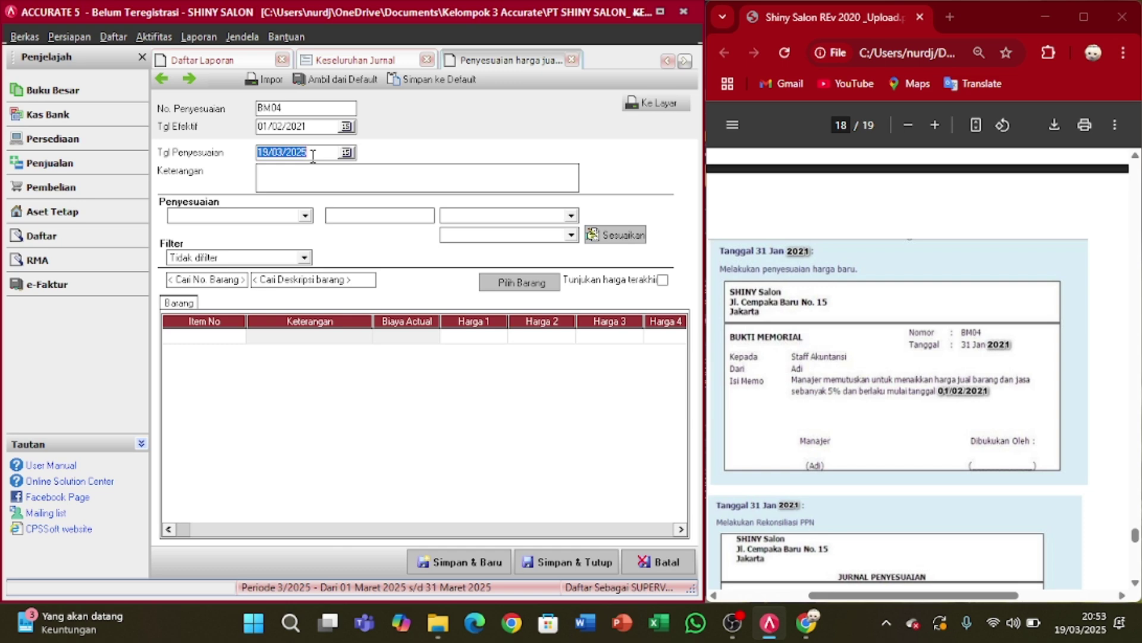
type("31012")
left_click(305, 176)
type("Kenikan Hrga Jual 5%")
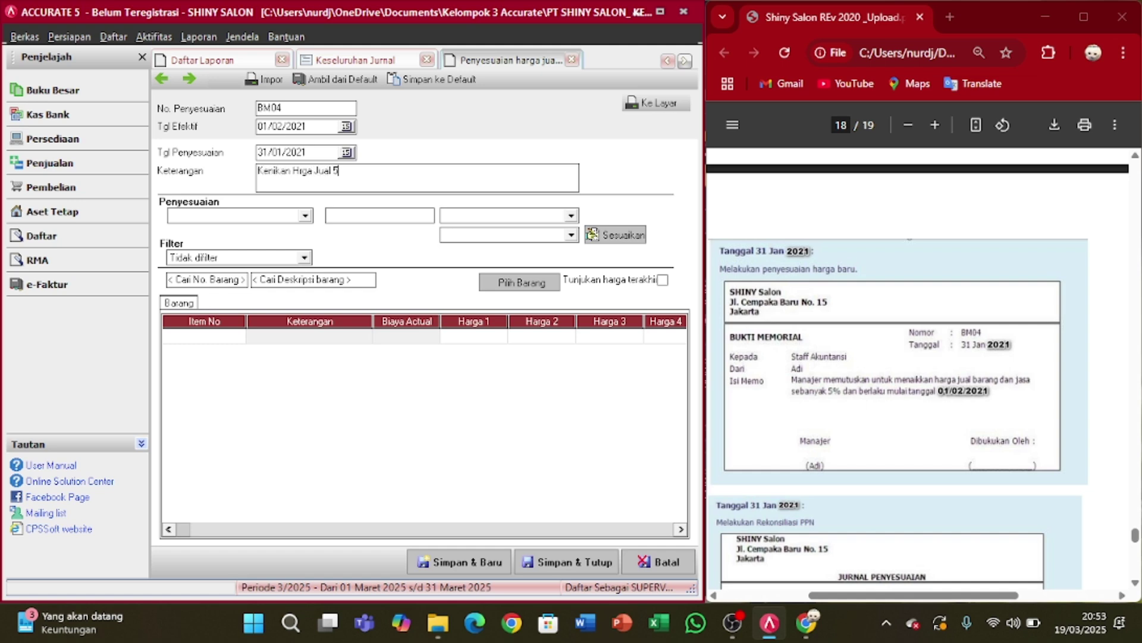
- Add items B-01 to B-03 and Sin-01 to Sin-05 to the price adjustment, leaving out MISC
left_click(521, 283)
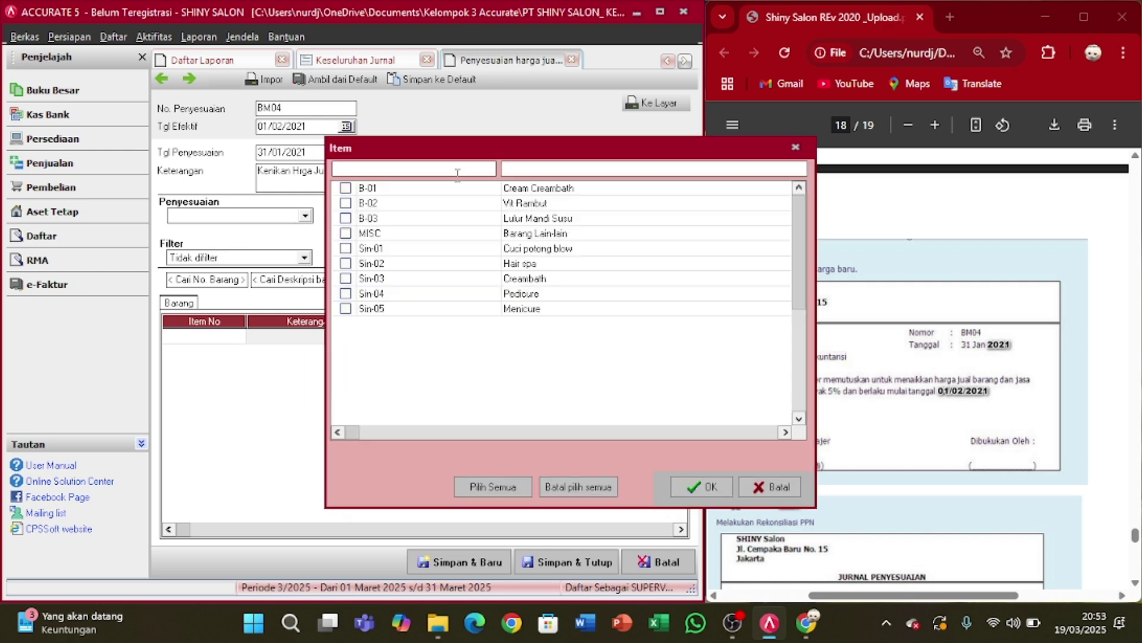
left_click(346, 188)
left_click(345, 203)
left_click(346, 218)
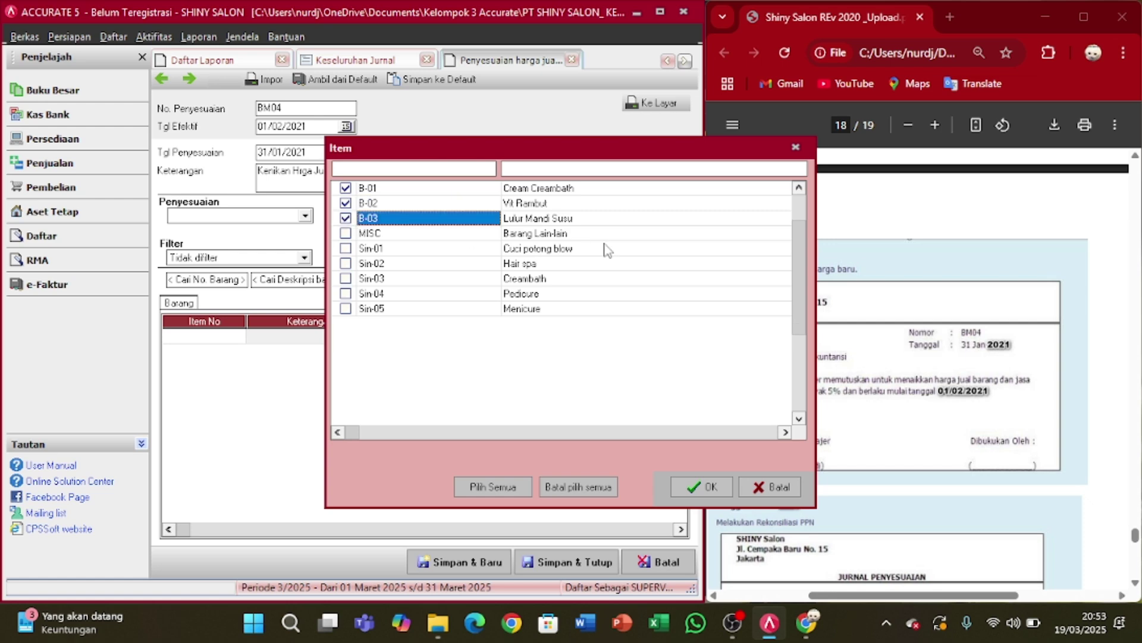
left_click(346, 248)
left_click(345, 263)
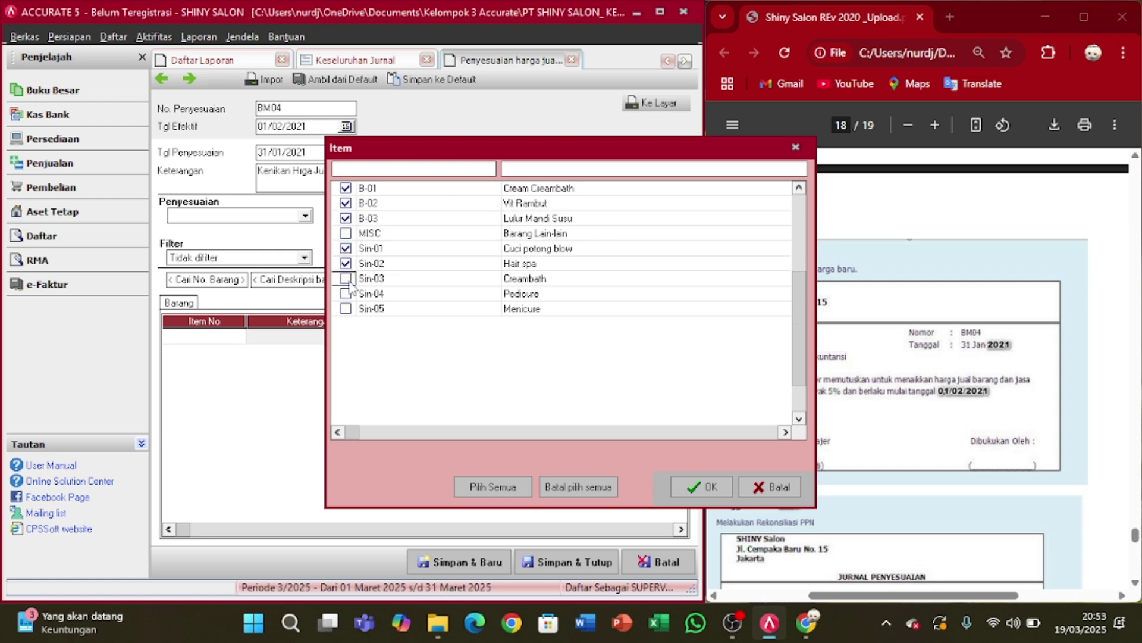
left_click(346, 278)
left_click(346, 293)
left_click(346, 308)
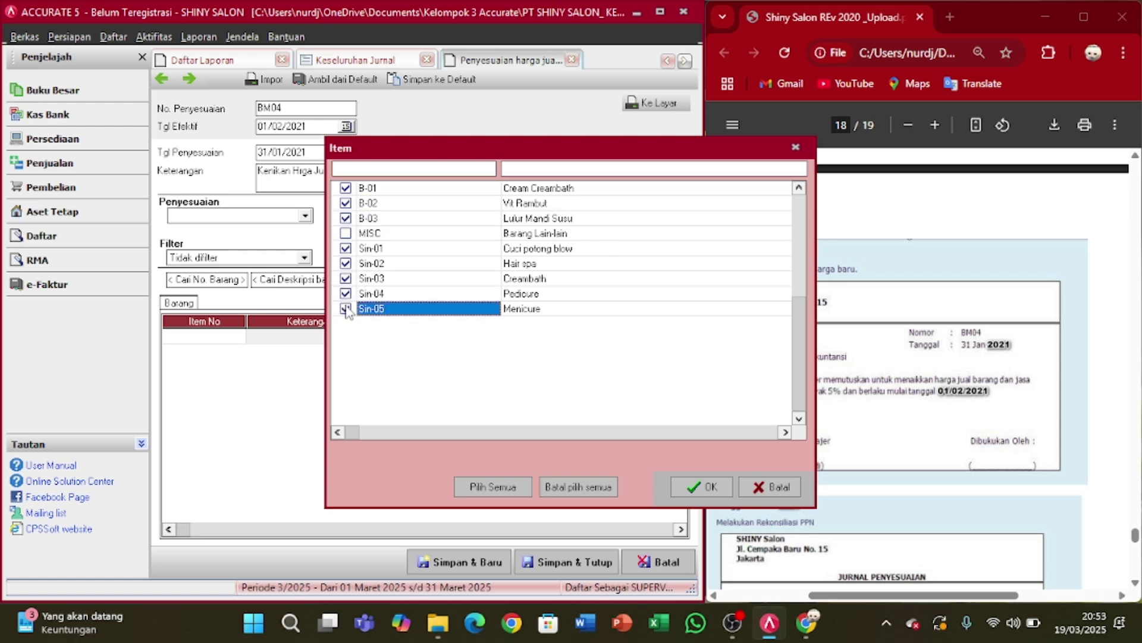
left_click(709, 487)
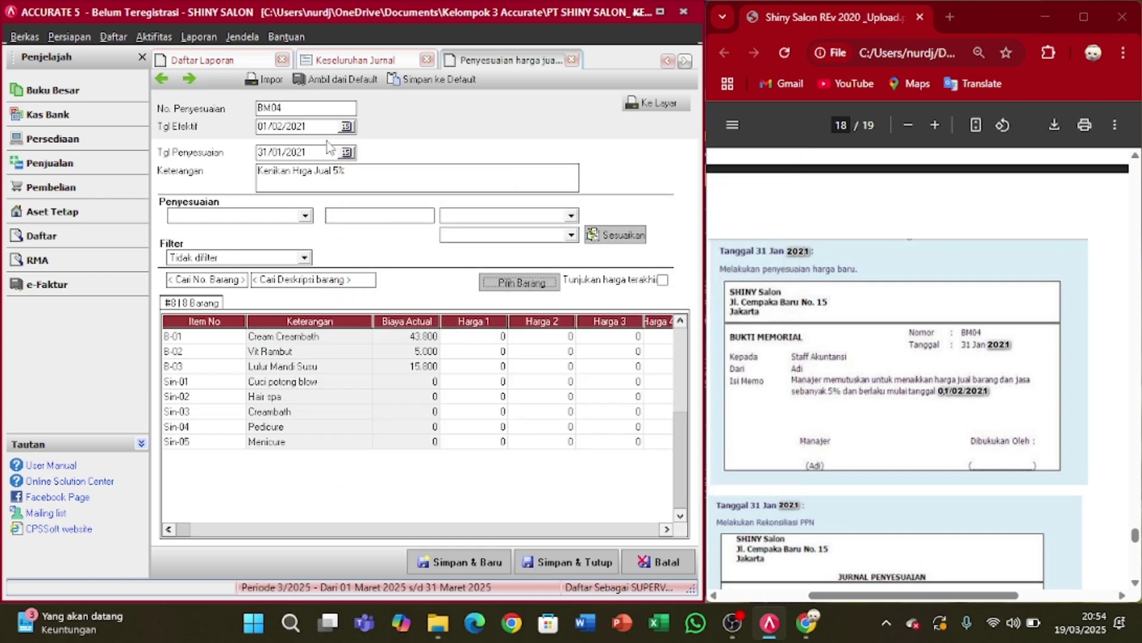
- Choose Harga Baru 1 as the price to adjust and load the items' default selling prices
left_click(305, 216)
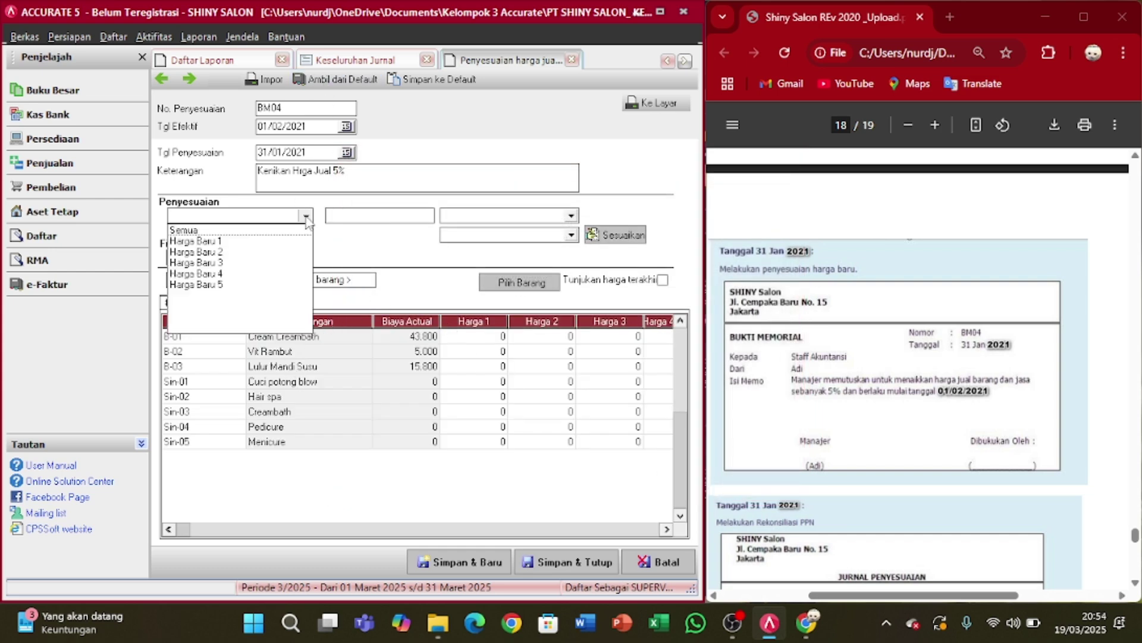
left_click(231, 241)
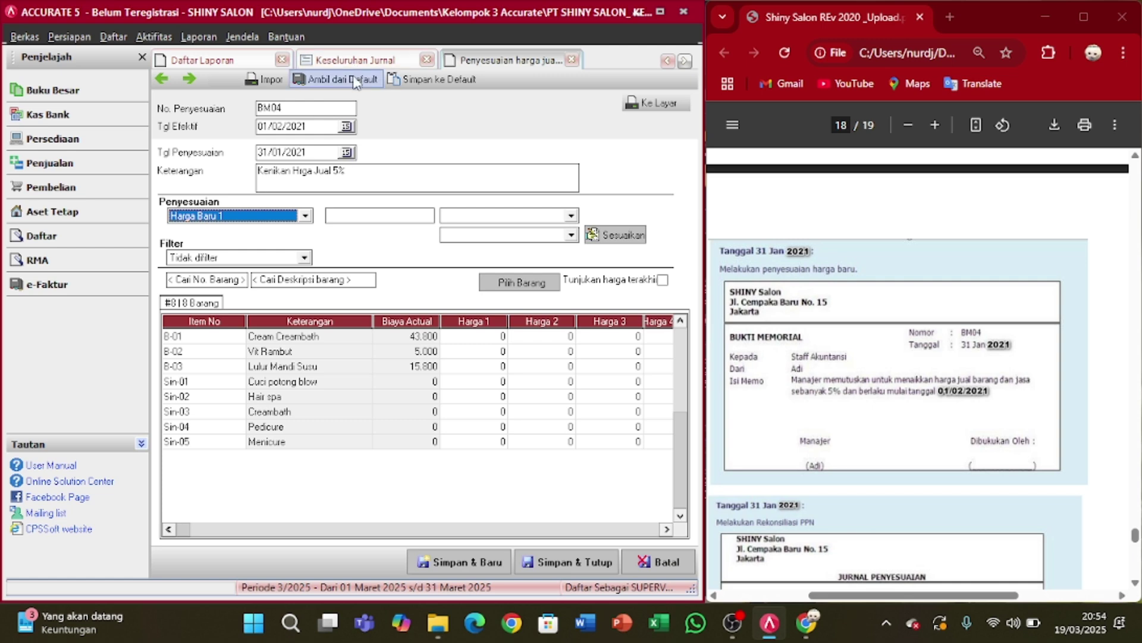
left_click(354, 84)
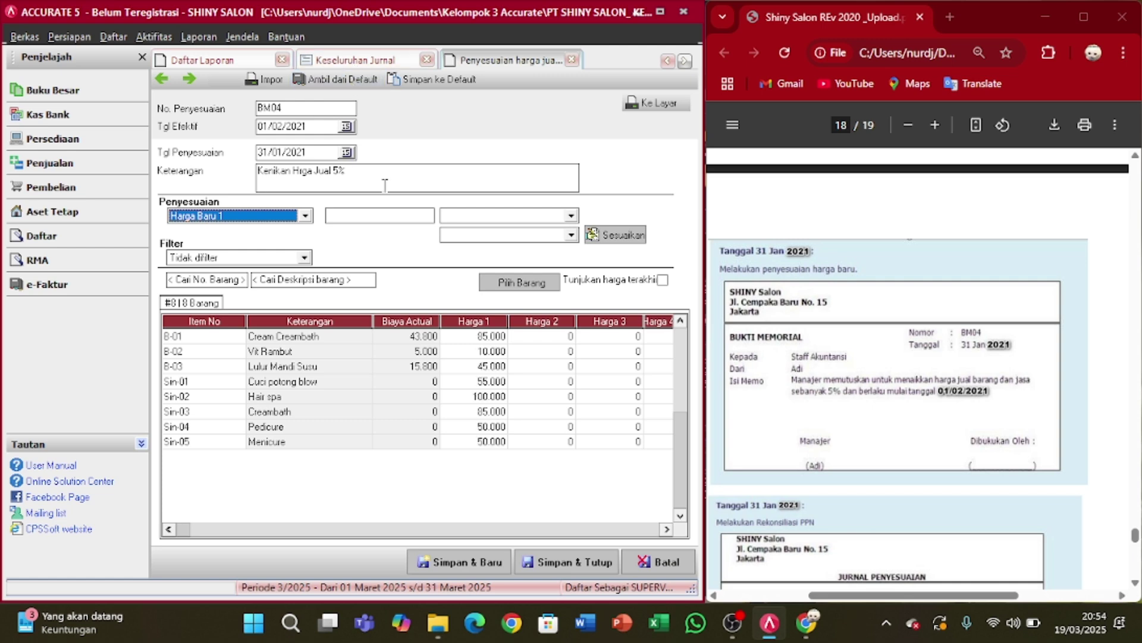
- Apply a 5 Persentase increase based on Nilai Skr to the listed prices, and save and close the price adjustment
left_click(415, 214)
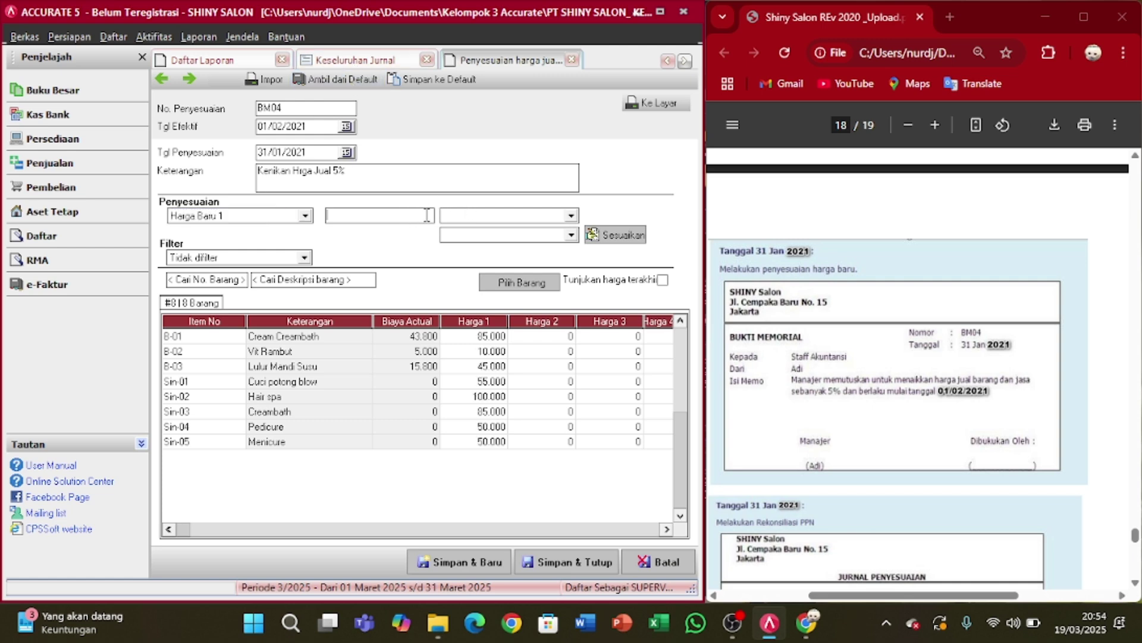
type("5")
key("Tab")
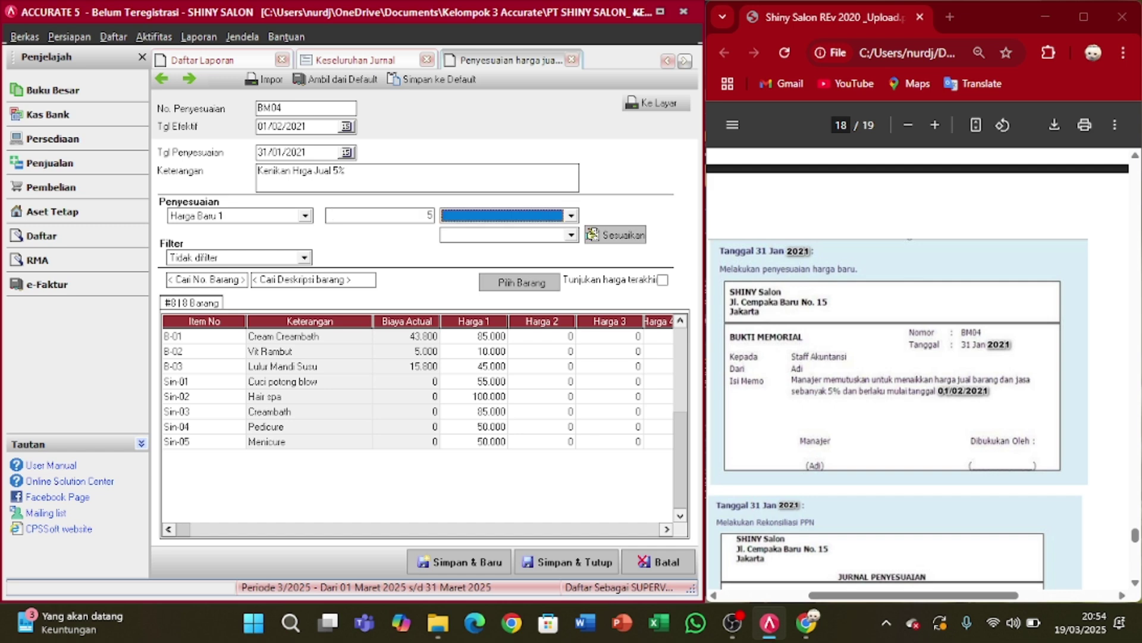
left_click(571, 216)
left_click(513, 231)
left_click(514, 235)
left_click(492, 259)
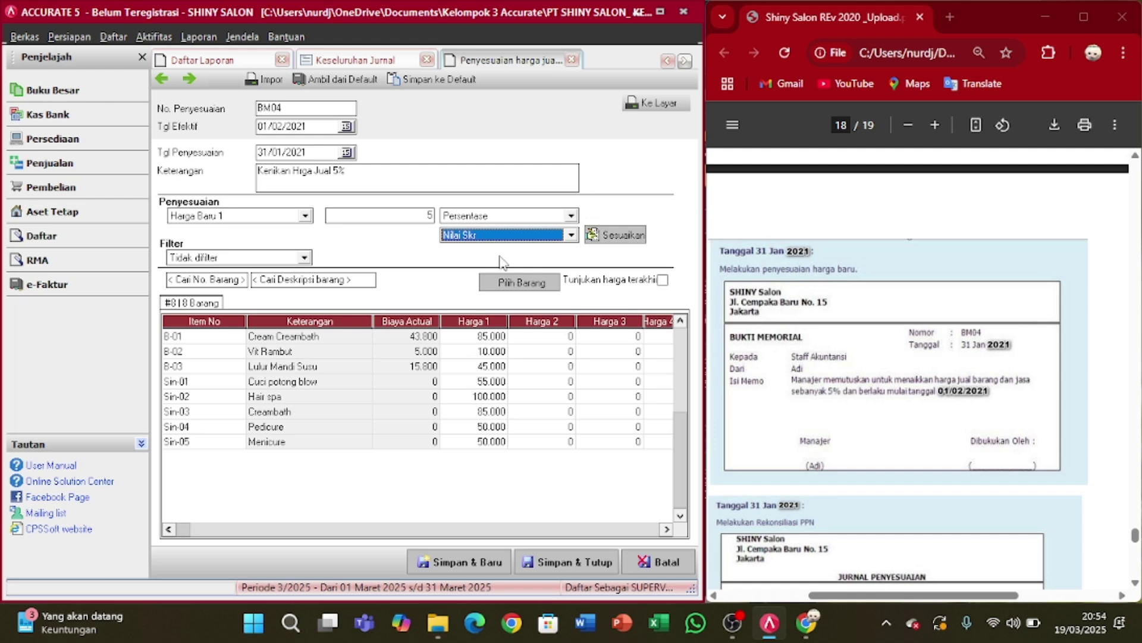
left_click(602, 240)
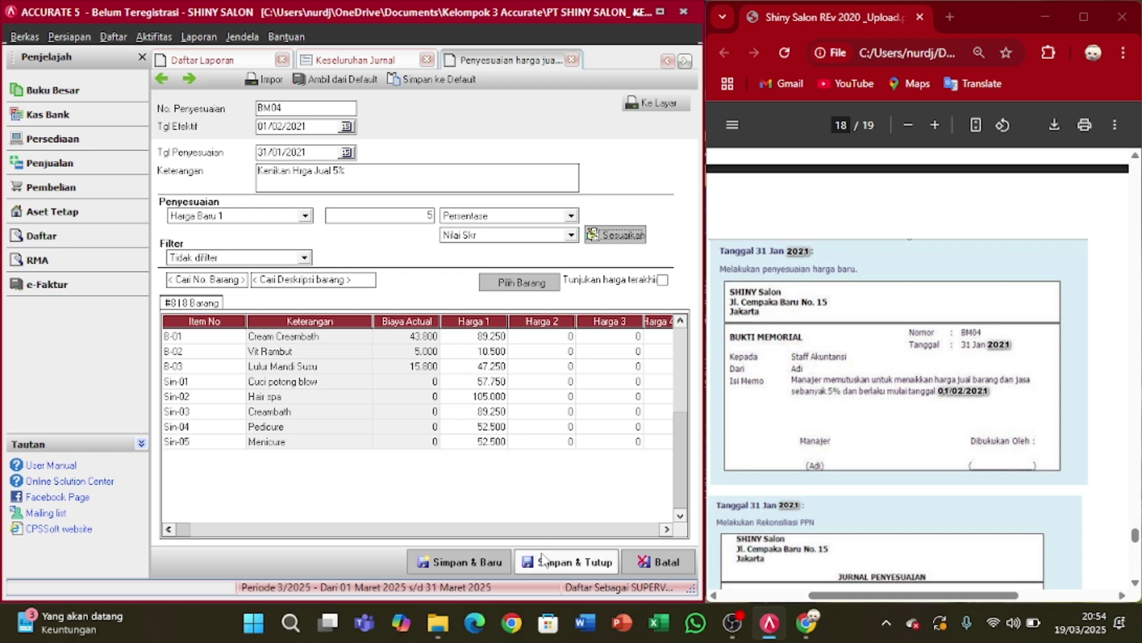
left_click(568, 570)
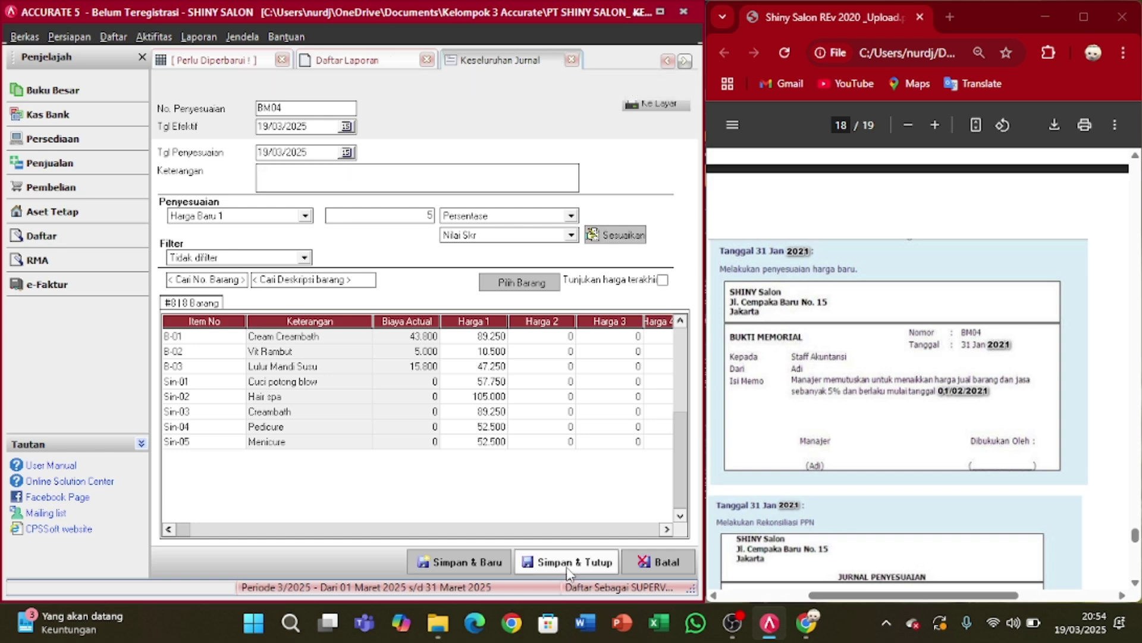
- Find the PPN reconciliation task in the PDF and open the Rekonsiliasi PPN Lebih/Kurang Bayar report under Laporan Pajak (Indonesia)
scroll(886, 395, "down", 4)
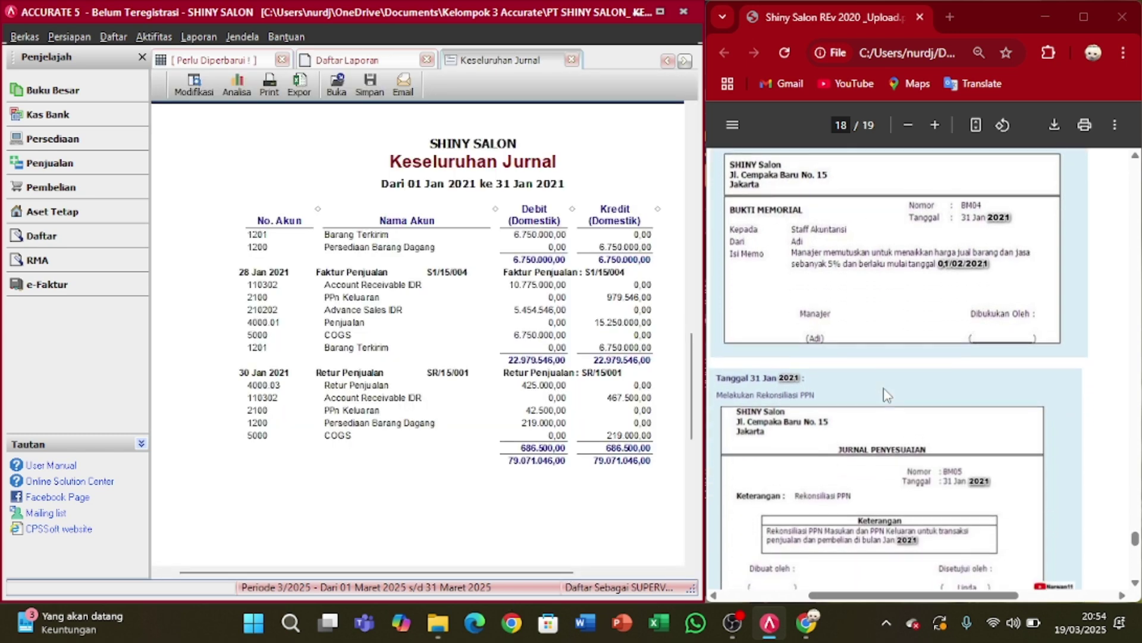
scroll(887, 394, "down", 1)
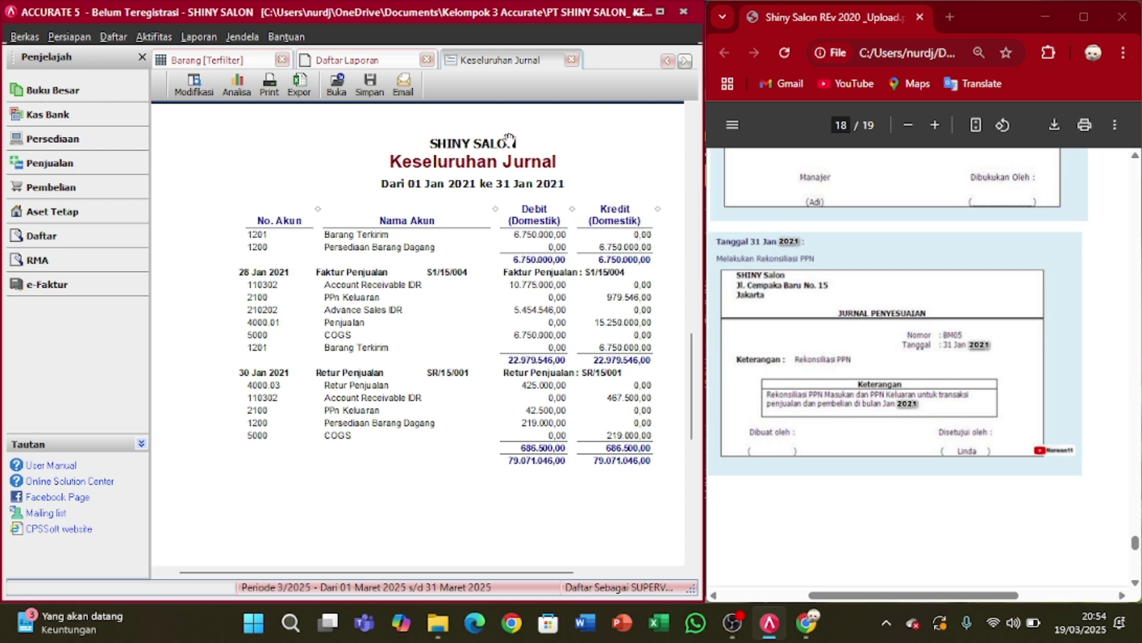
left_click(199, 36)
left_click(210, 55)
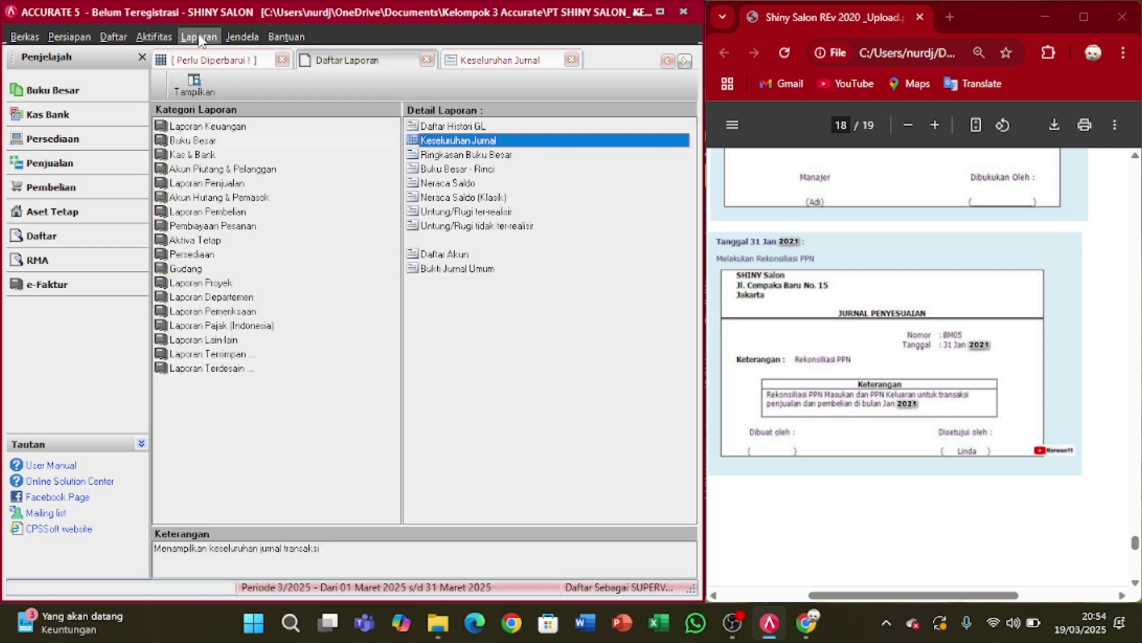
left_click(199, 35)
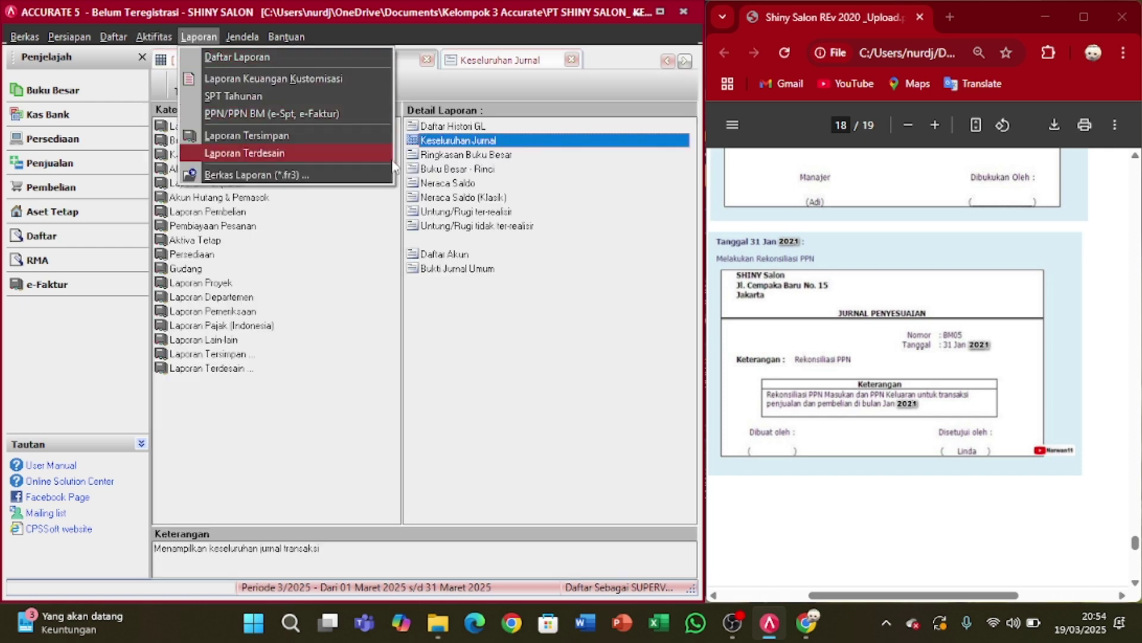
left_click(490, 285)
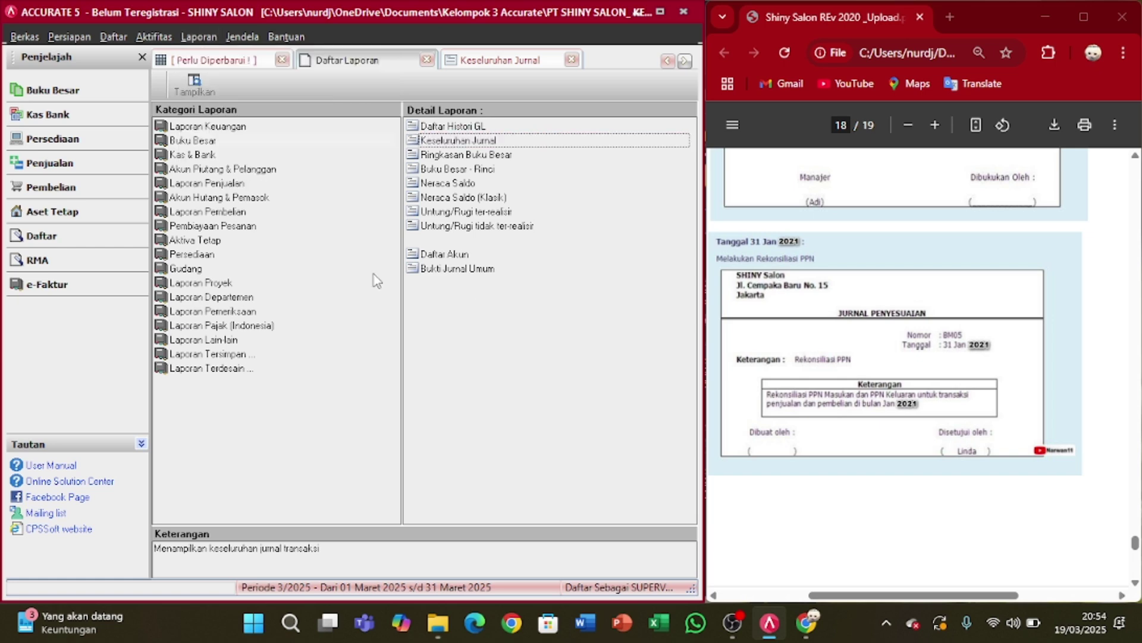
left_click(231, 331)
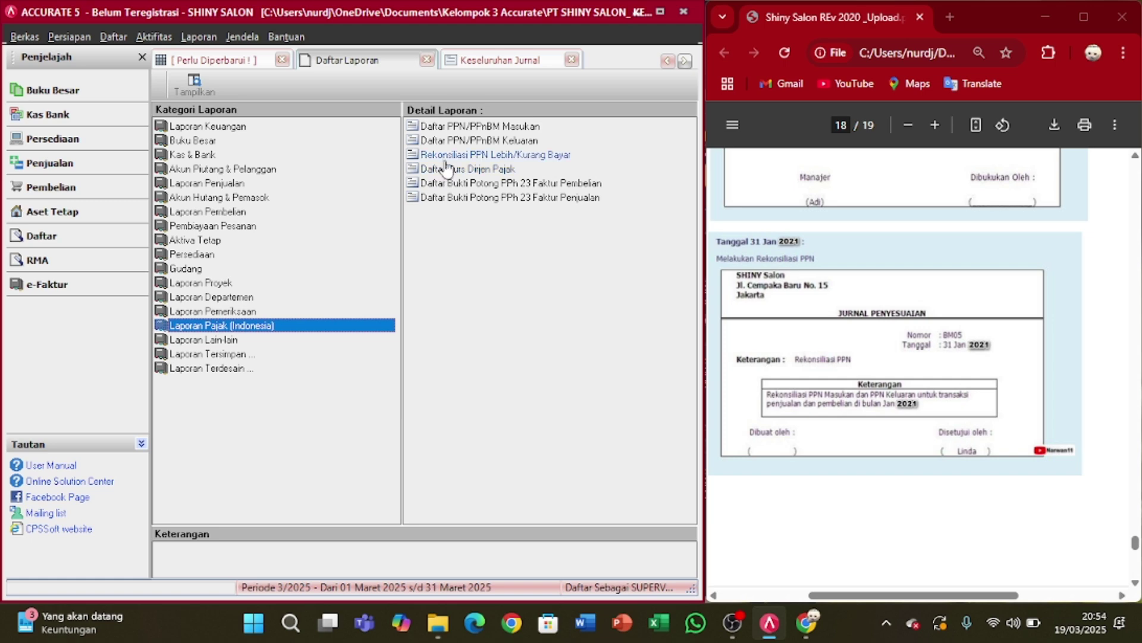
left_click(443, 156)
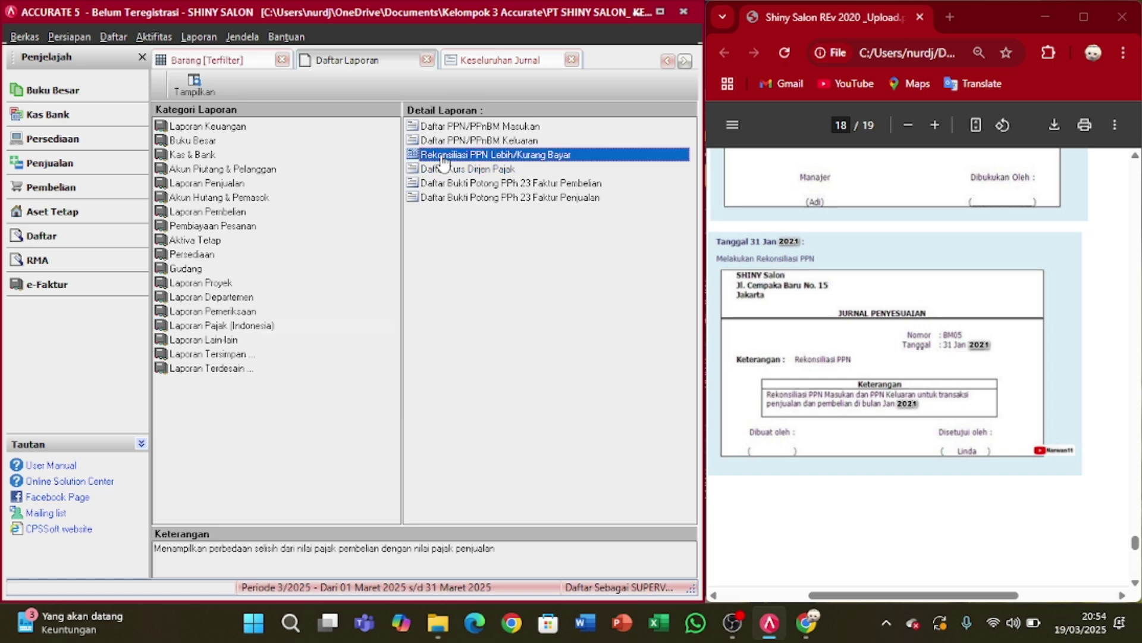
double_click(441, 155)
- Set the report period from 01/01/2021 to 31/01/2021 and display the PPN reconciliation report
left_click_drag(507, 183, 457, 183)
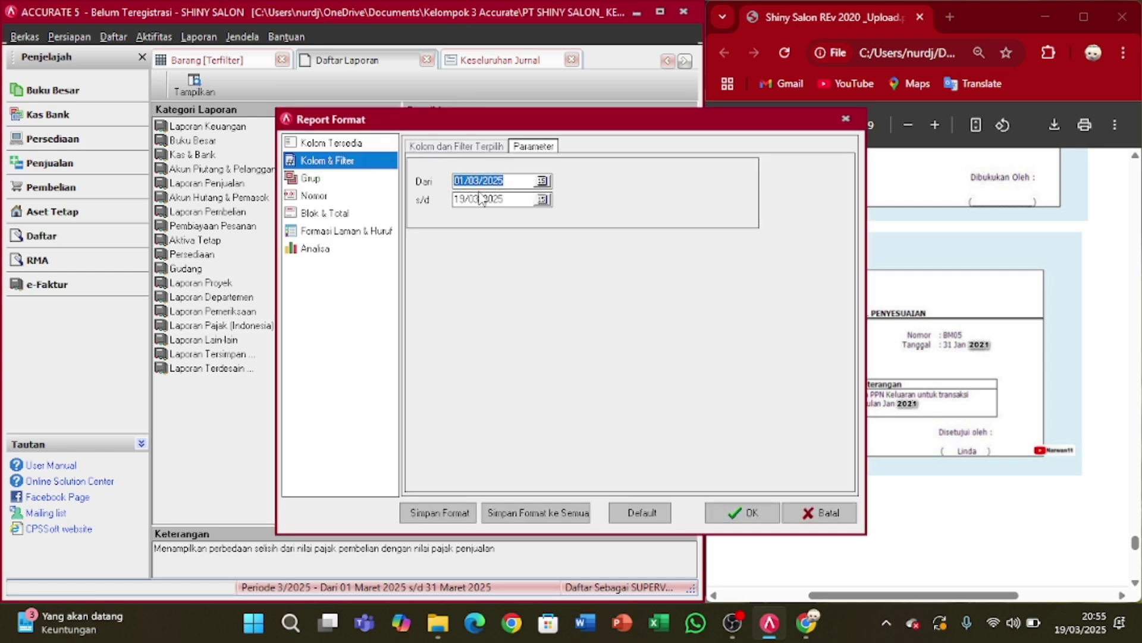
type("01/01/2021")
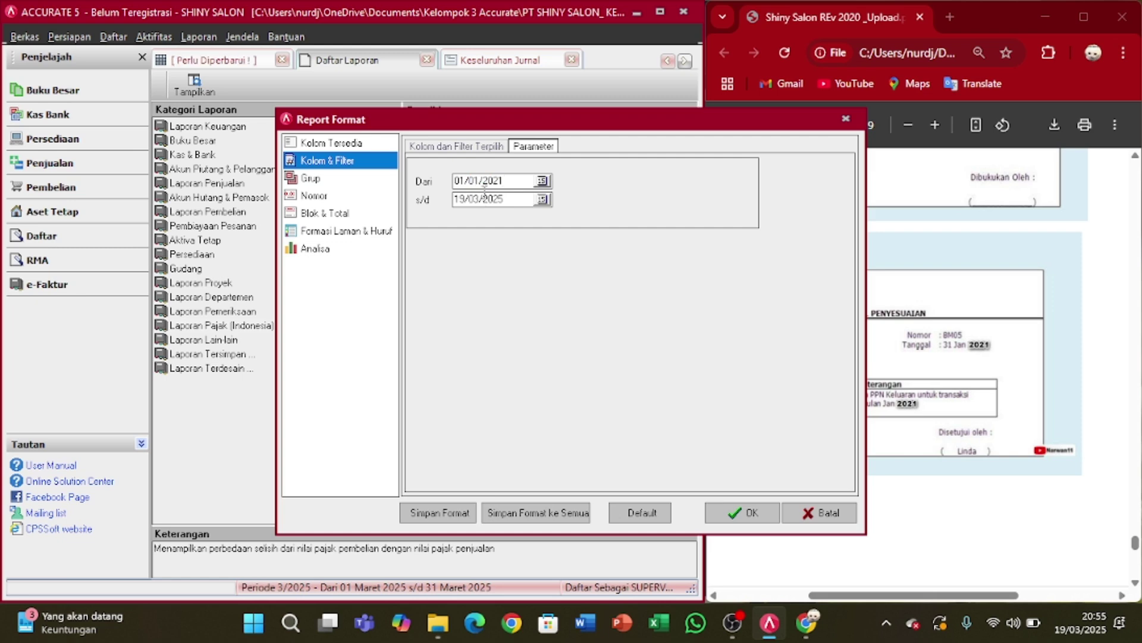
left_click_drag(509, 198, 443, 202)
type("31012021")
left_click(743, 513)
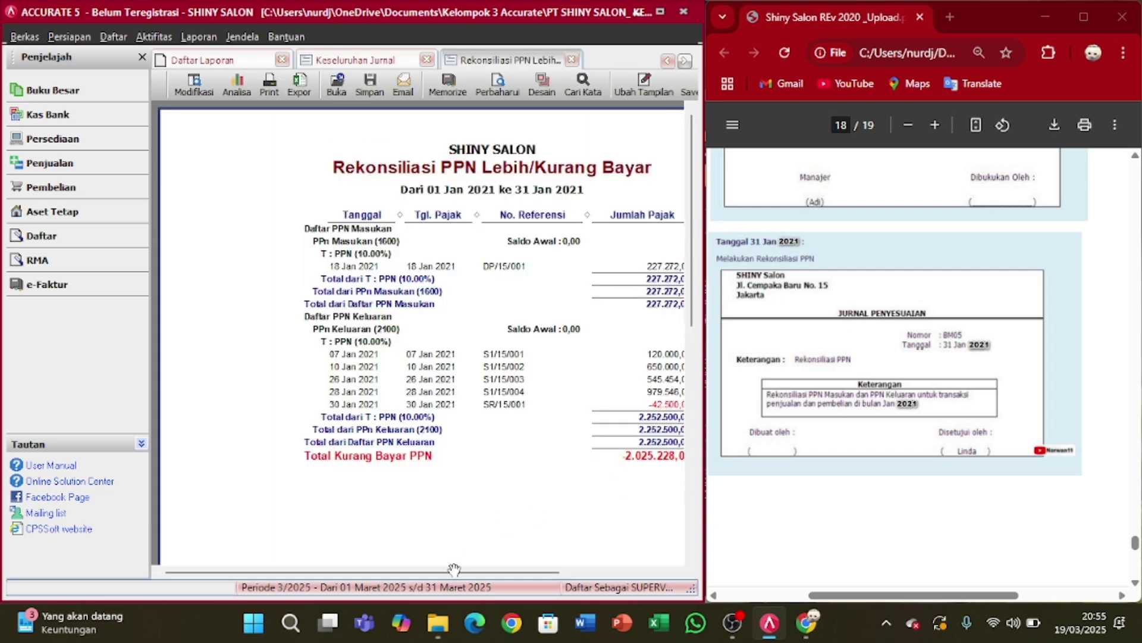
left_click_drag(454, 569, 581, 477)
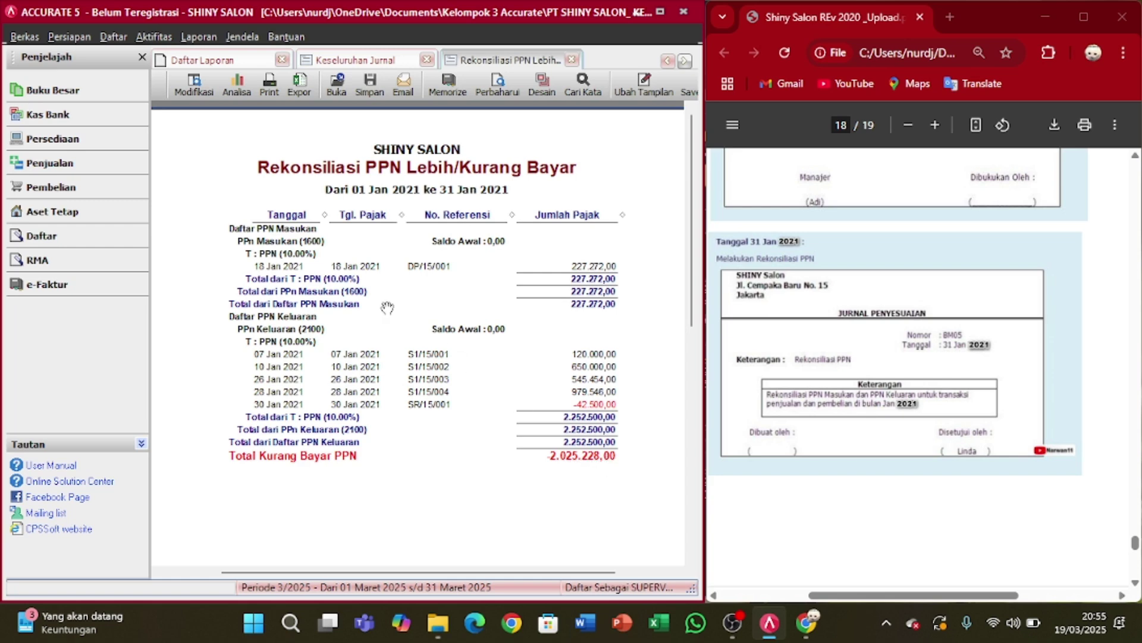
- Create a general journal voucher numbered BM05, dated 31/01/2021, with the description "Rekonsiliasi PPN bulan Januari"
left_click(154, 36)
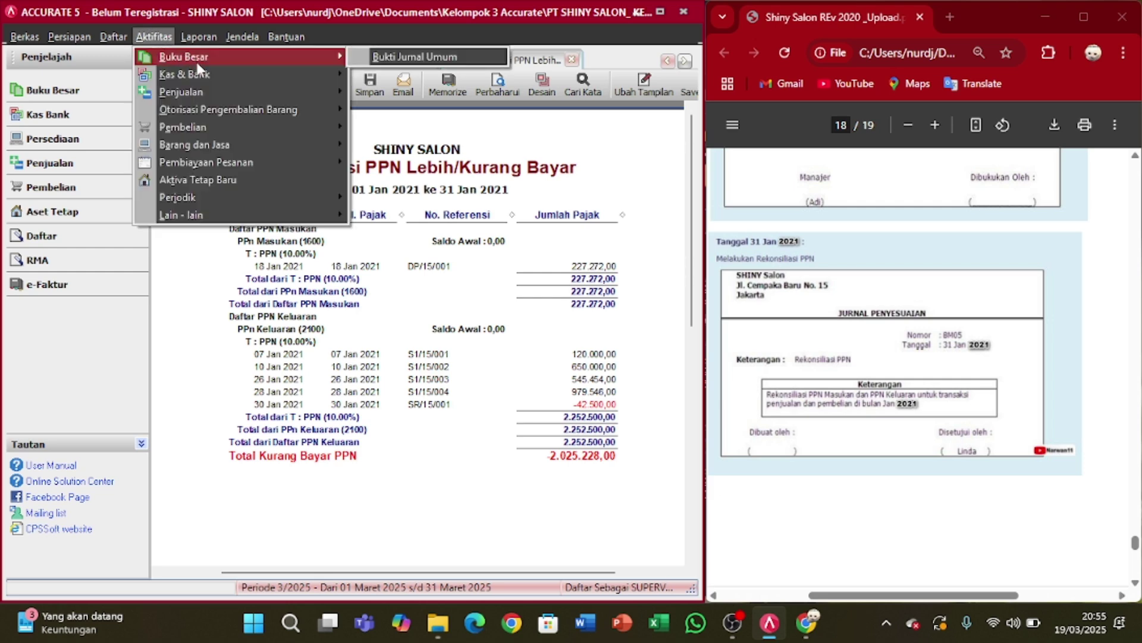
mouse_move(222, 56)
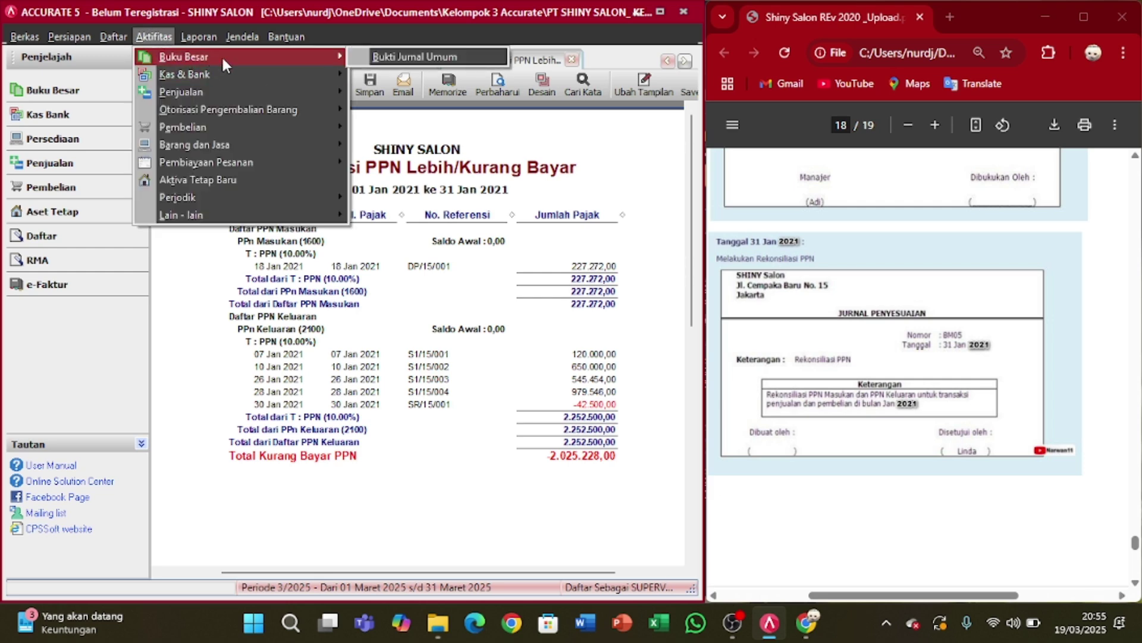
left_click(358, 57)
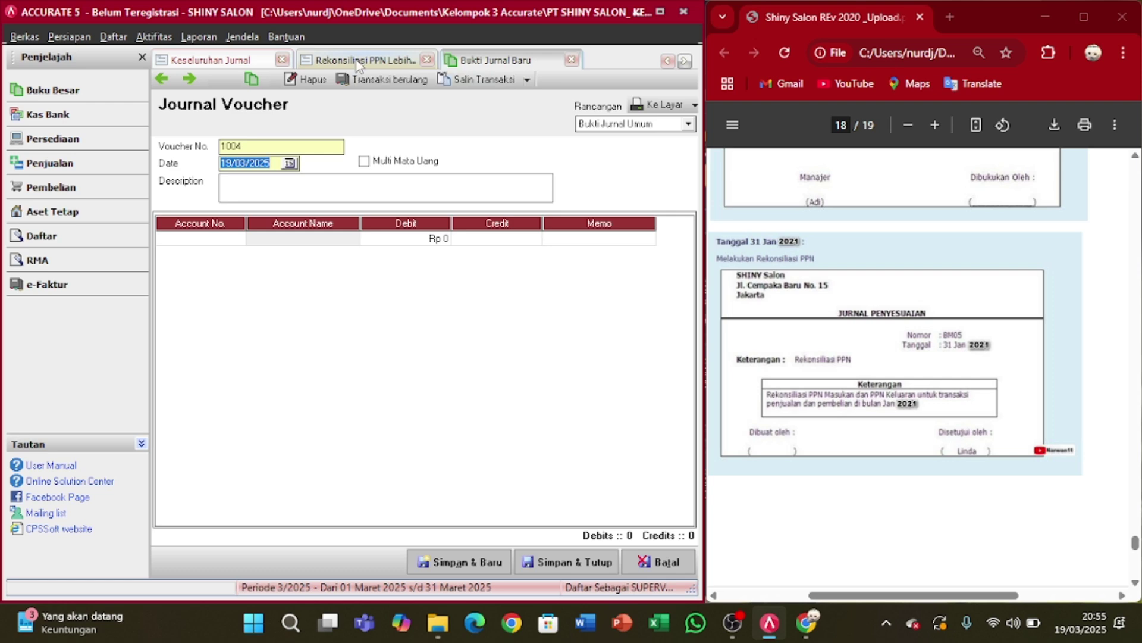
left_click(285, 146)
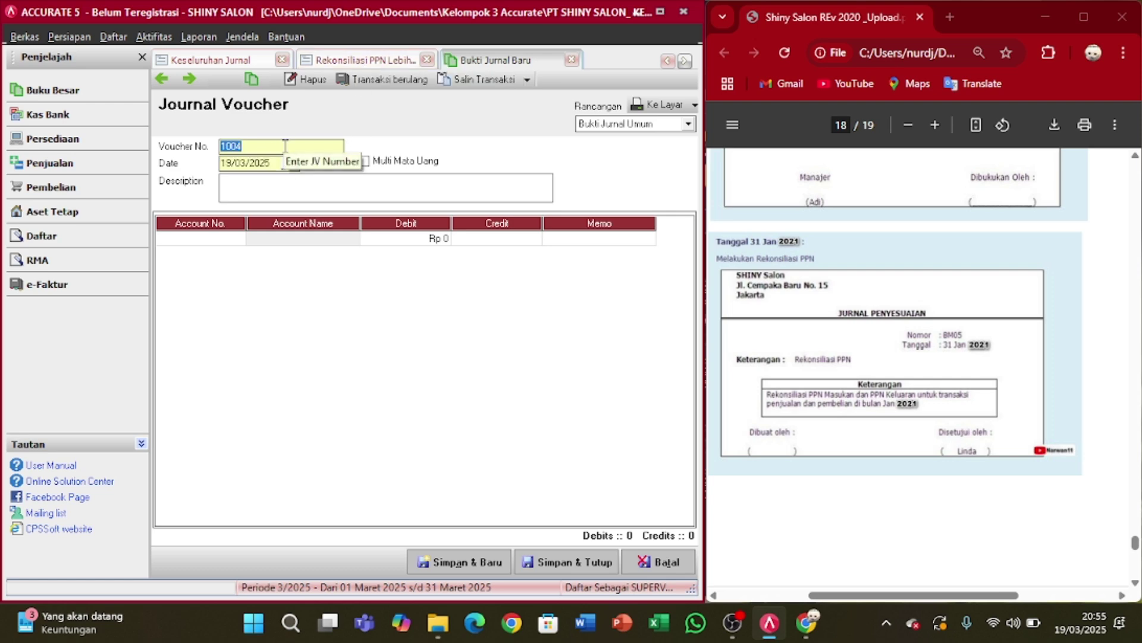
type("BM05")
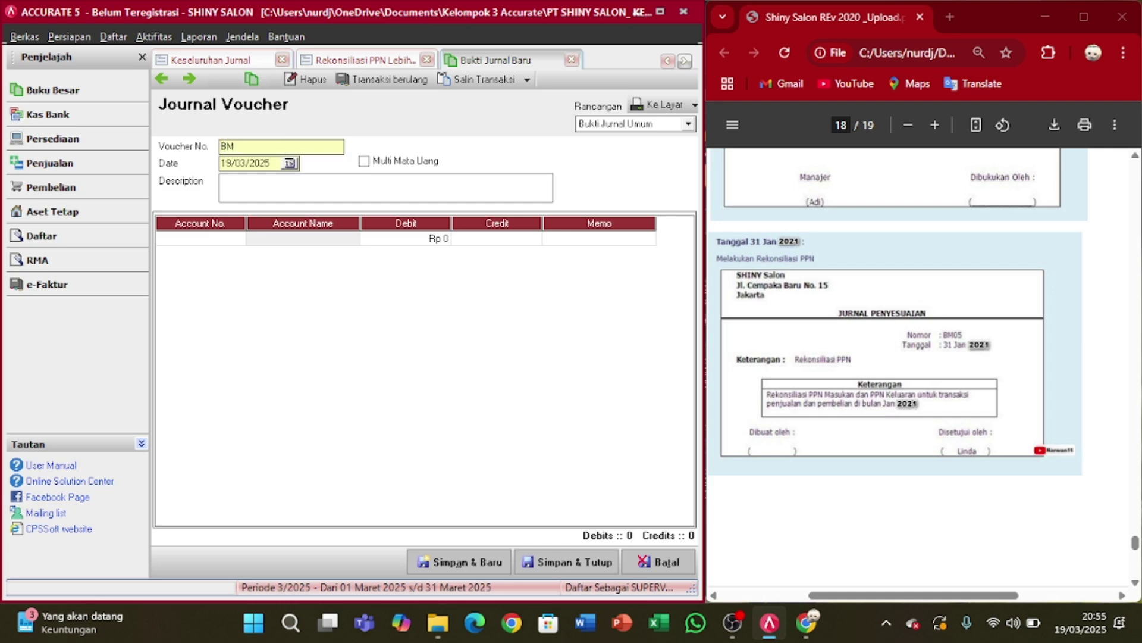
left_click(269, 163)
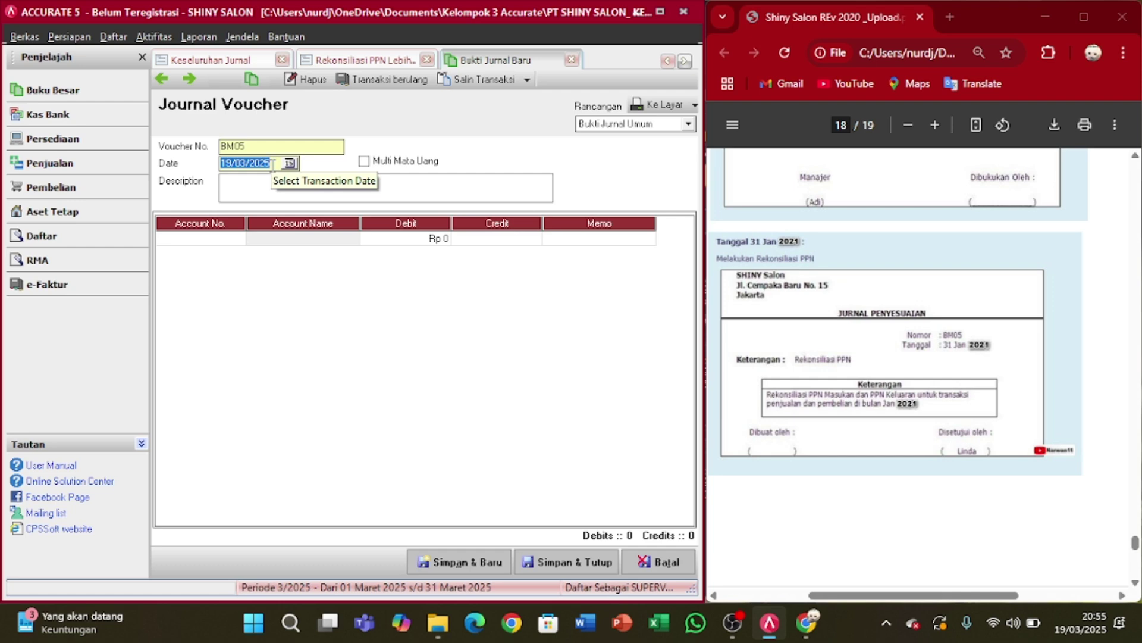
type("31")
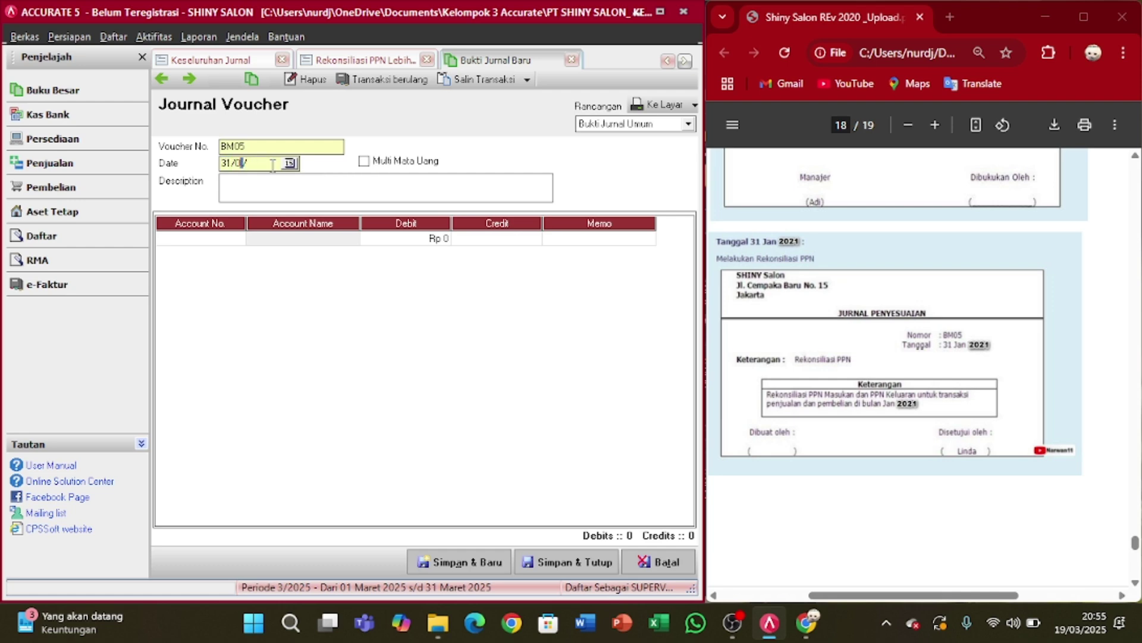
left_click(265, 180)
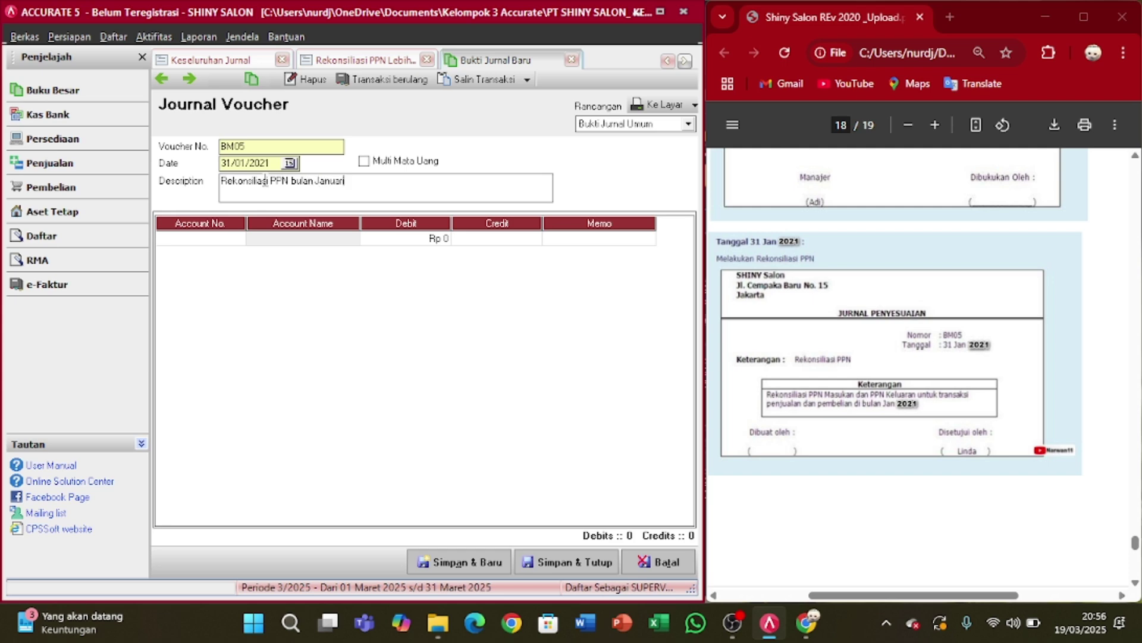
- Choose account 2100 PPn Keluaran for the first line of the journal voucher
left_click(217, 238)
left_click(237, 238)
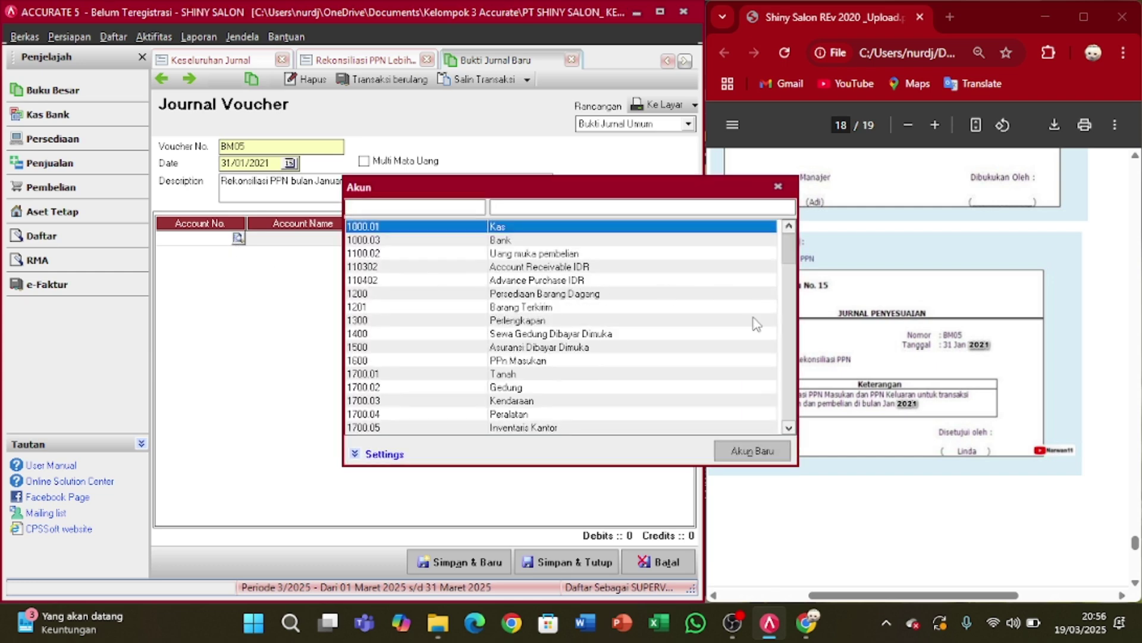
left_click(789, 427)
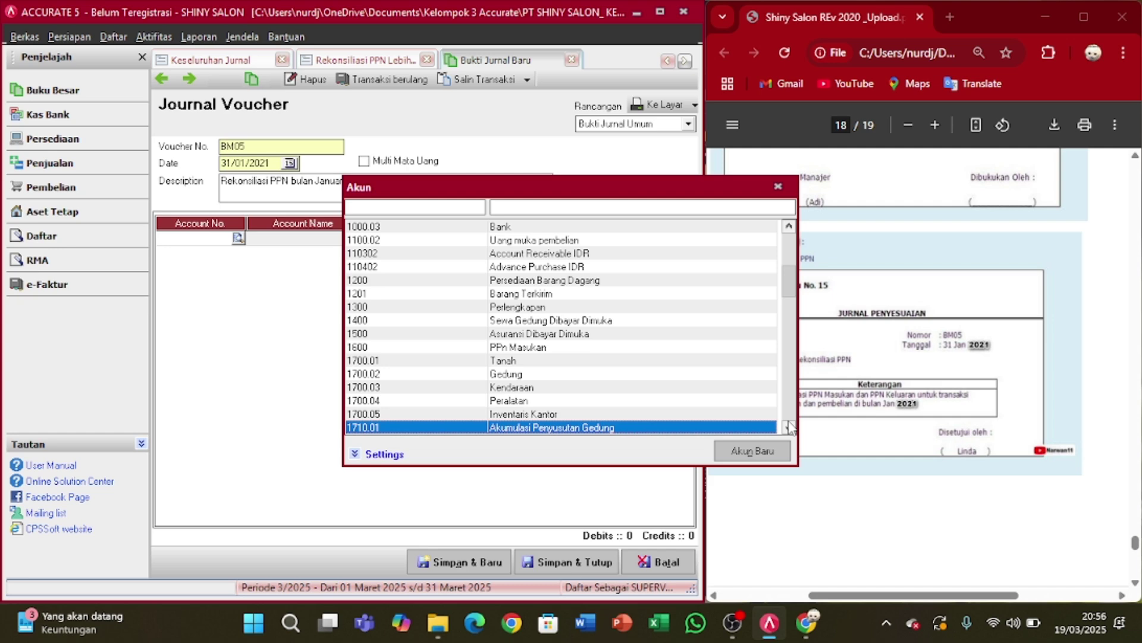
scroll(789, 428, "down", 3)
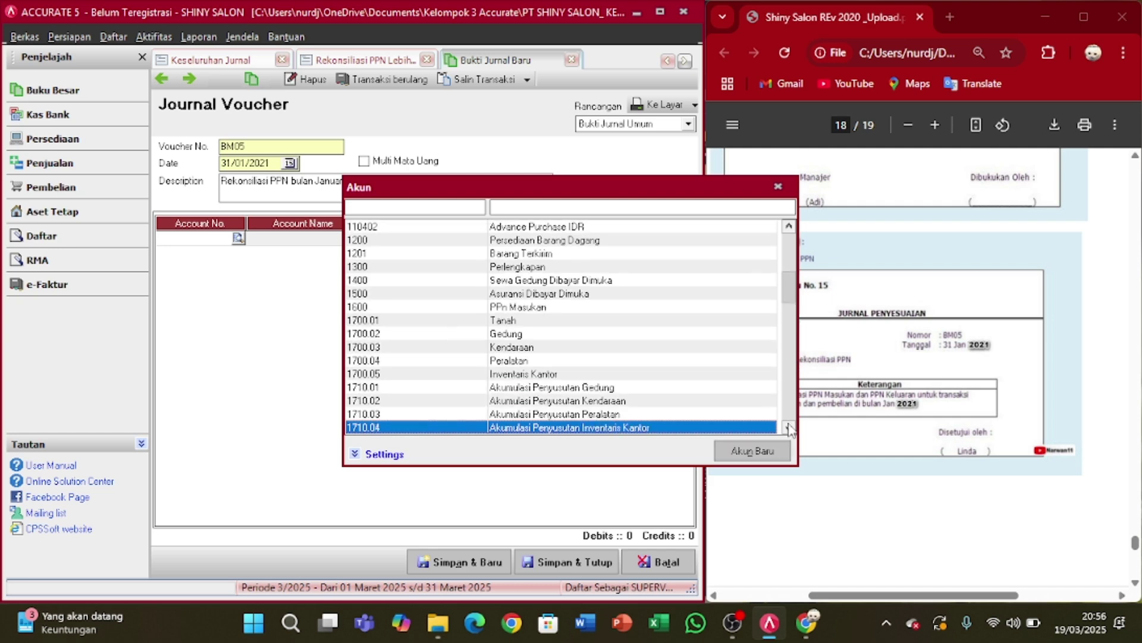
scroll(789, 427, "down", 3)
left_click(647, 414)
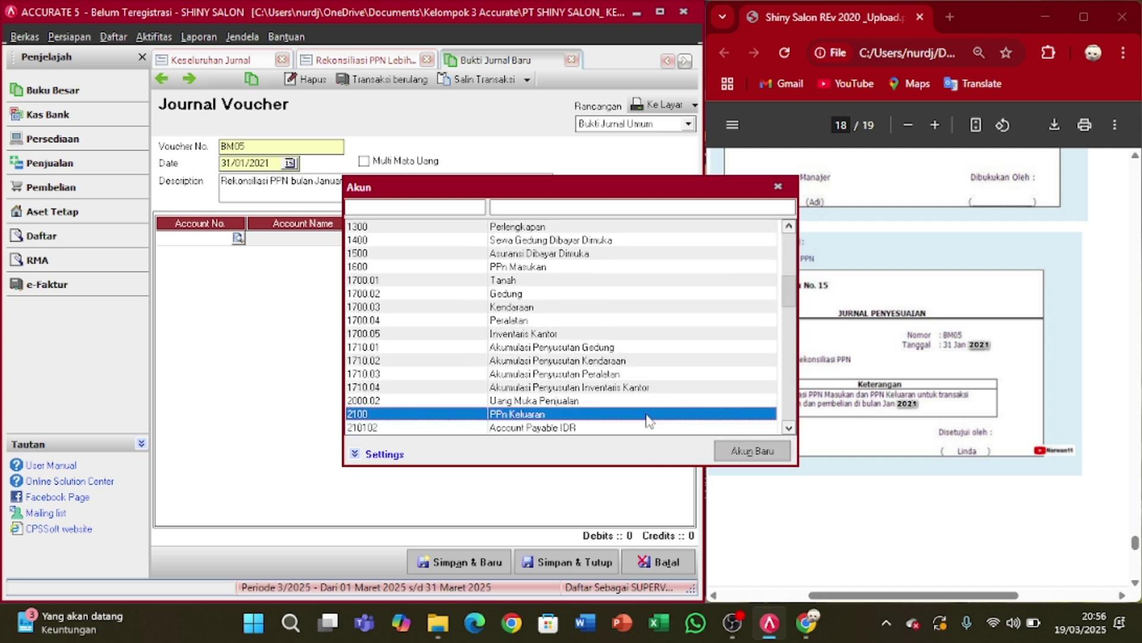
double_click(647, 415)
- Look up the PPn Keluaran total in the reconciliation report and enter 2.252.500 as that line's debit
left_click(418, 242)
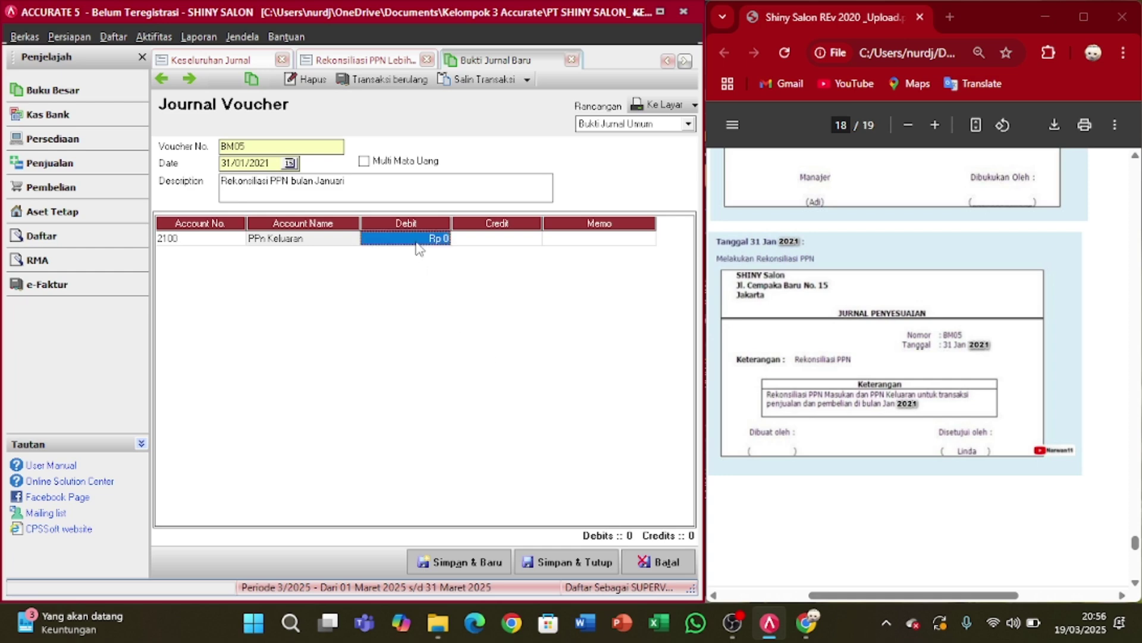
left_click(387, 60)
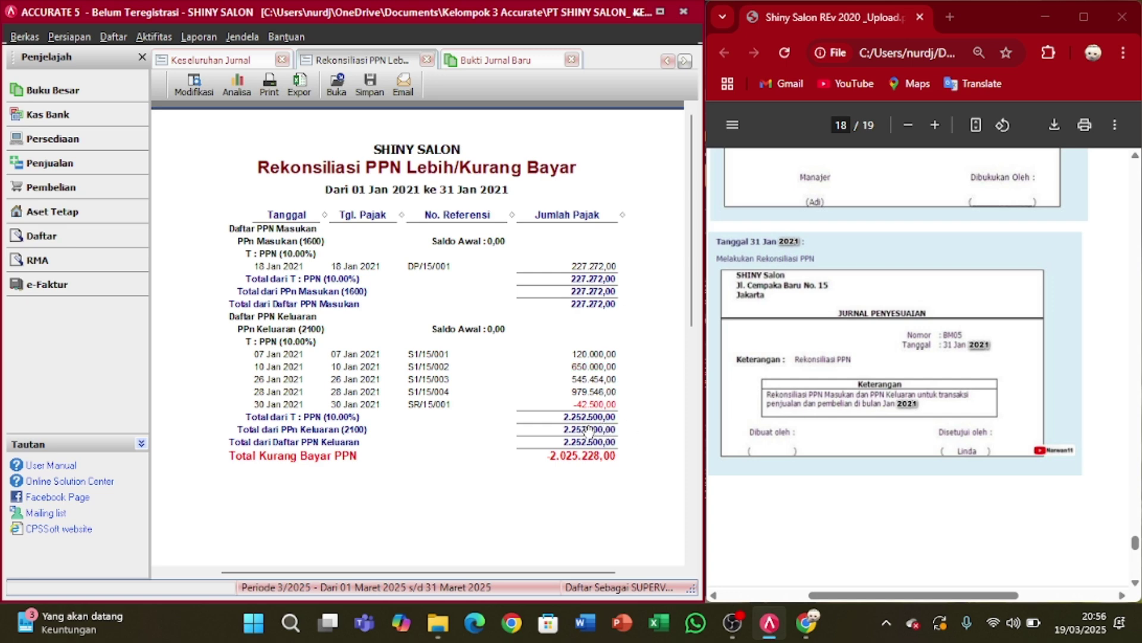
left_click(464, 60)
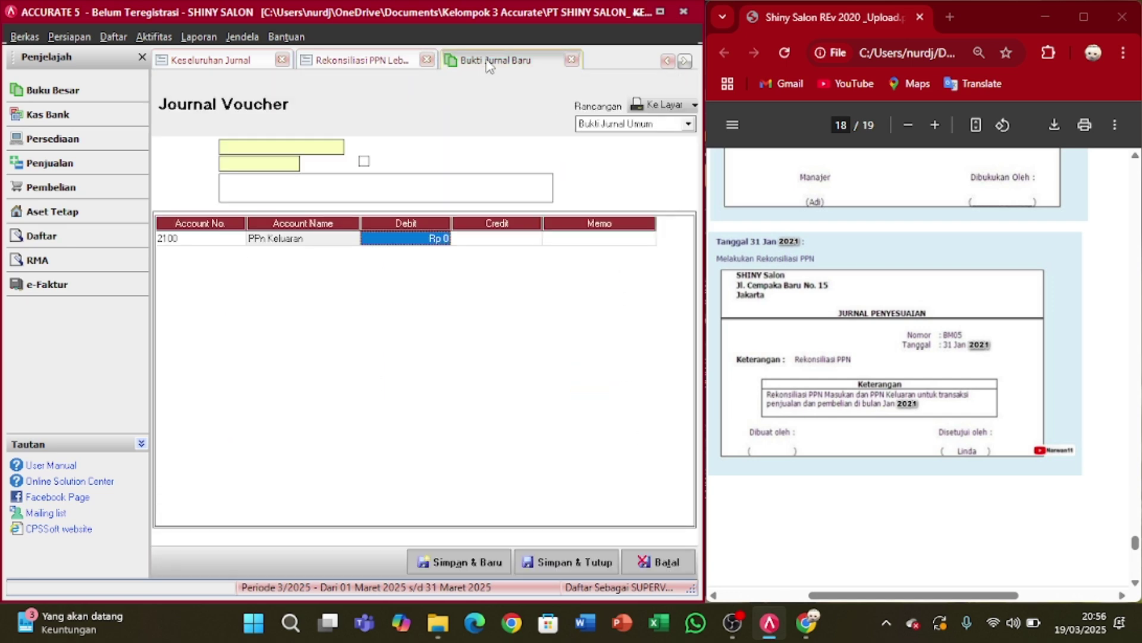
type("225")
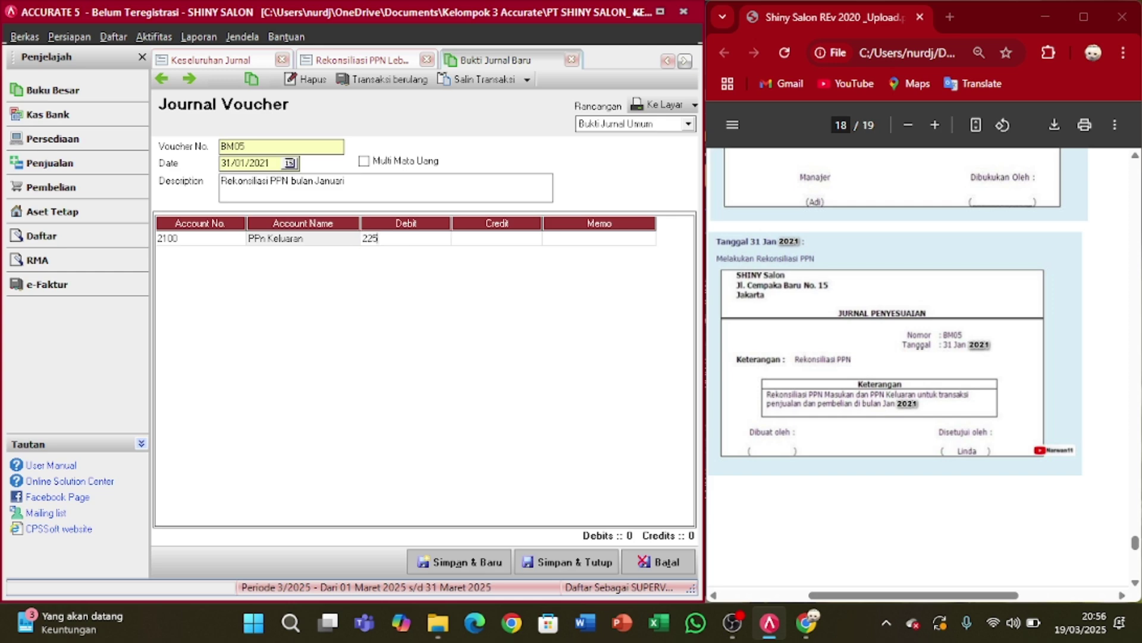
key("Tab")
key("Tab")
key("Tab")
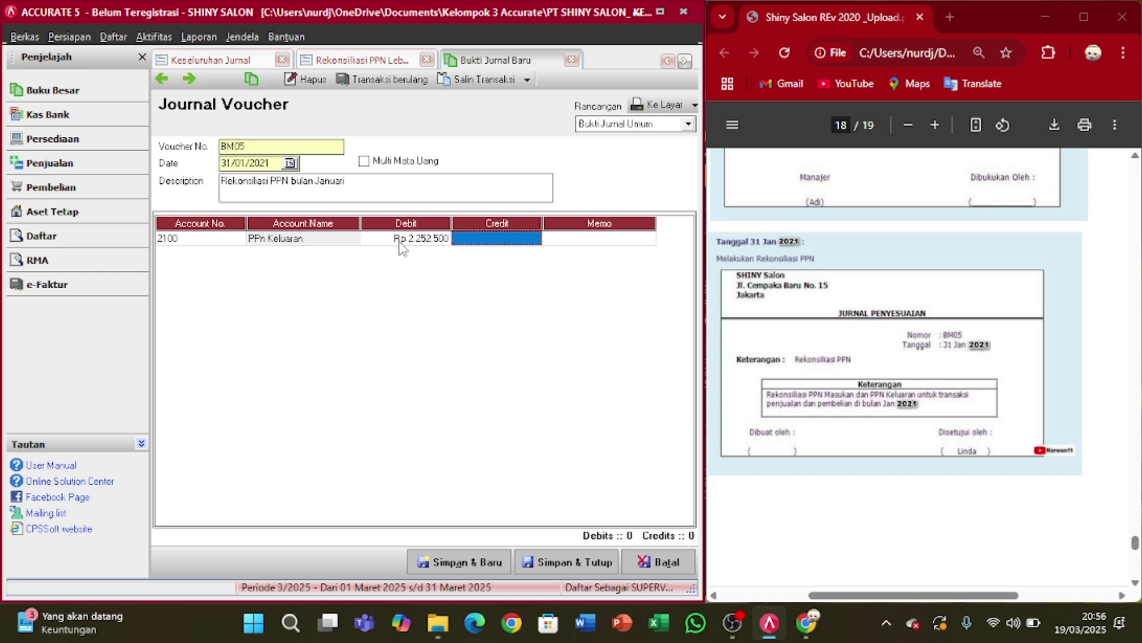
- Add a second journal line with account 1600 PPn Masukan
left_click(236, 256)
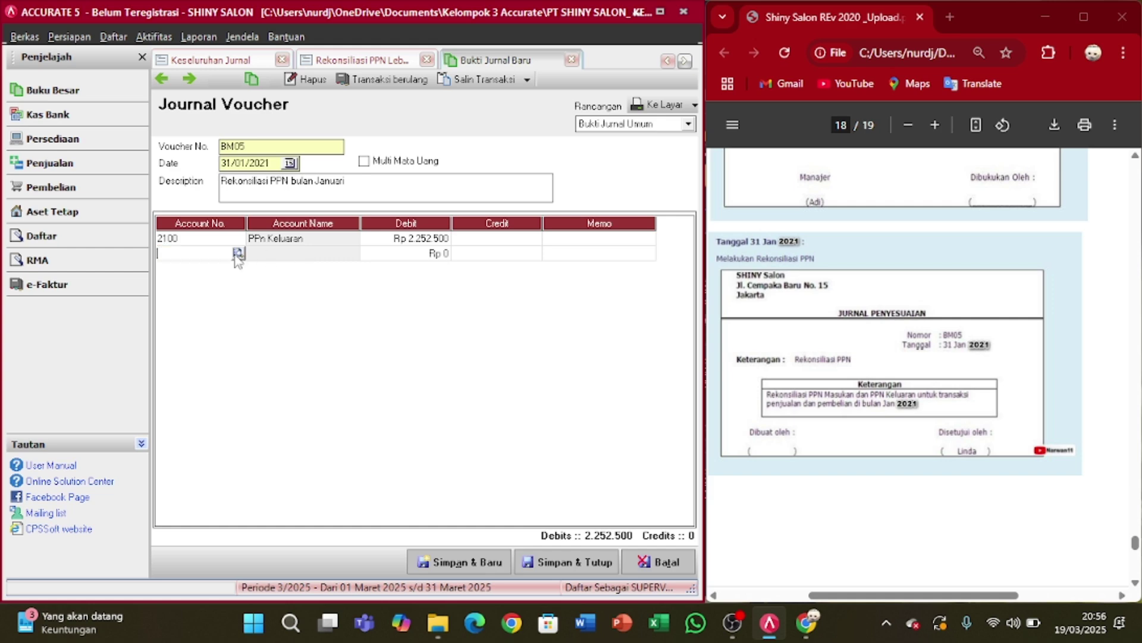
left_click(238, 253)
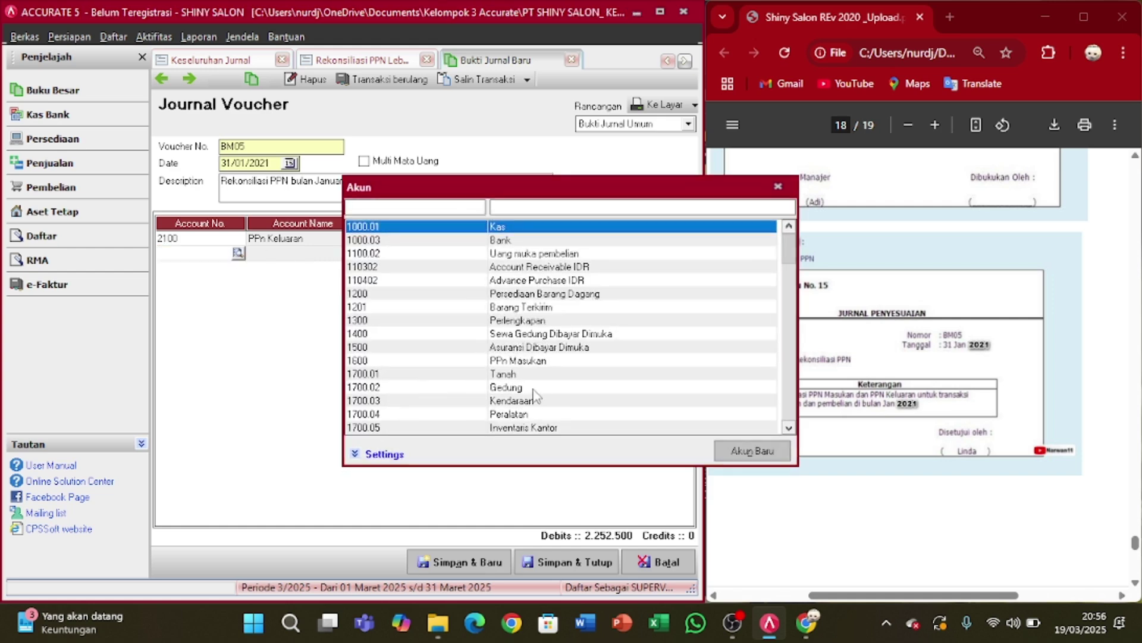
left_click(535, 362)
double_click(532, 362)
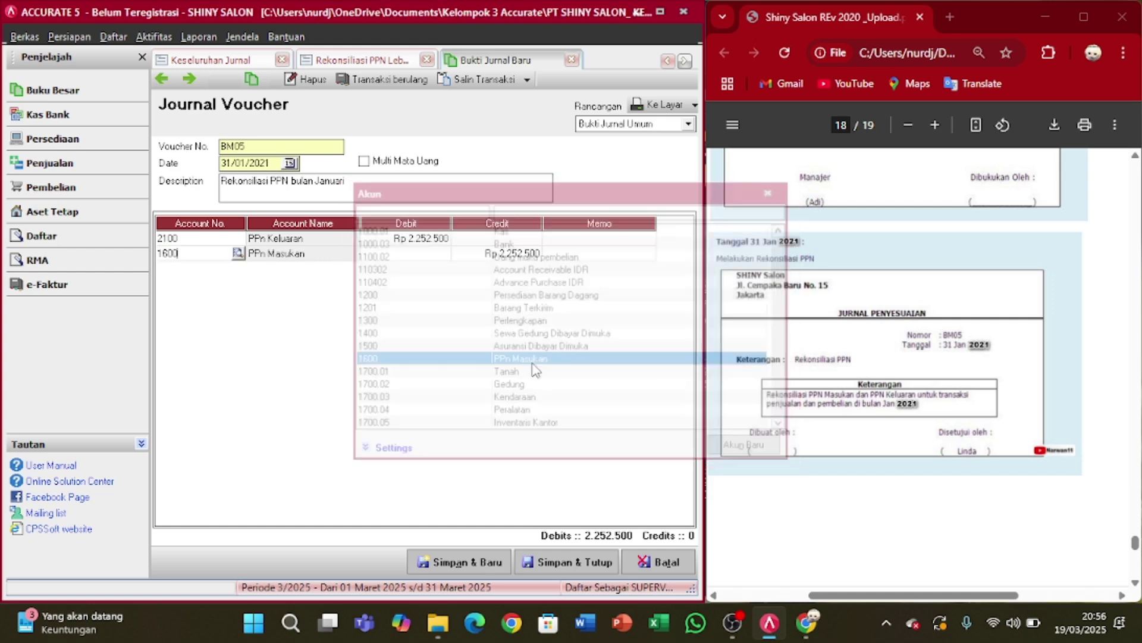
- Look up the PPn Masukan total in the reconciliation report and enter 227.272 as the credit of the 1600 line
left_click(364, 60)
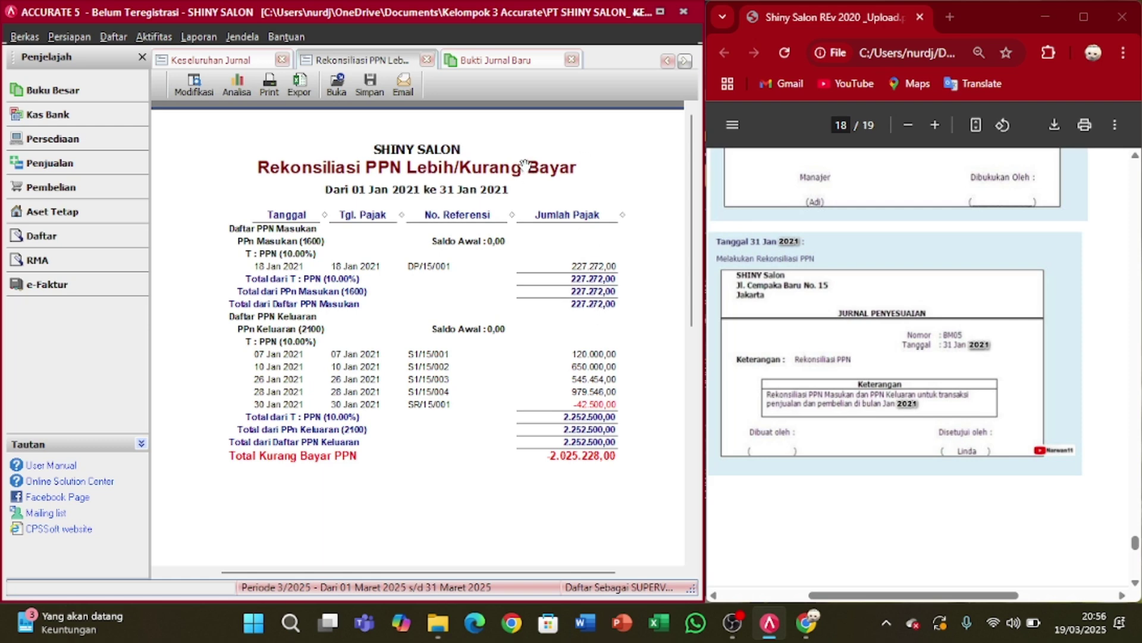
left_click(470, 61)
type("227")
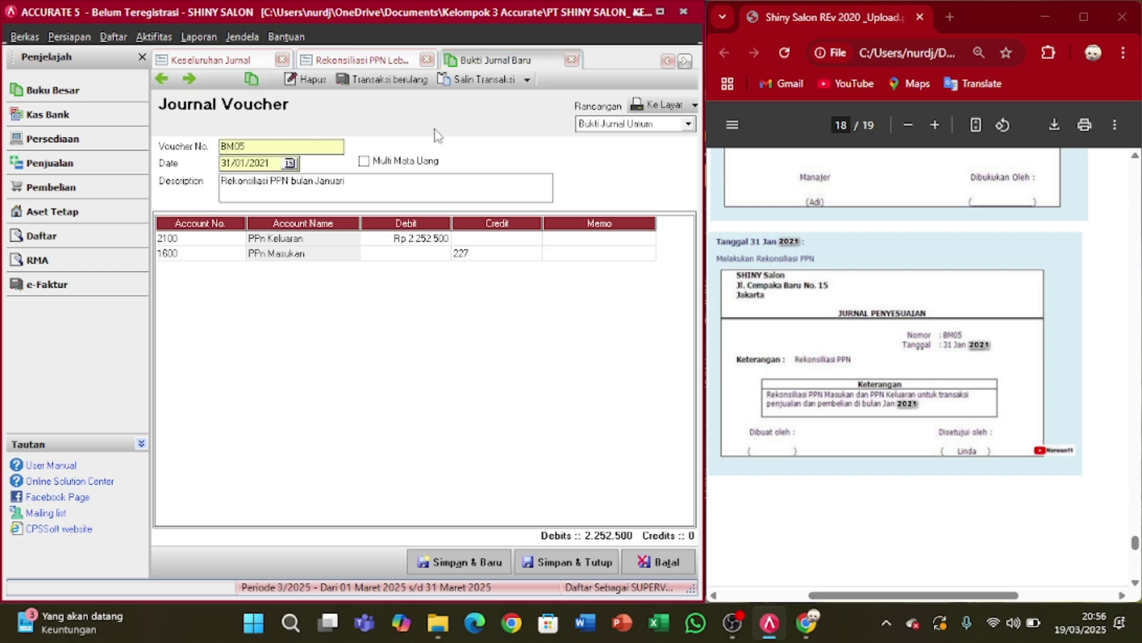
left_click(411, 60)
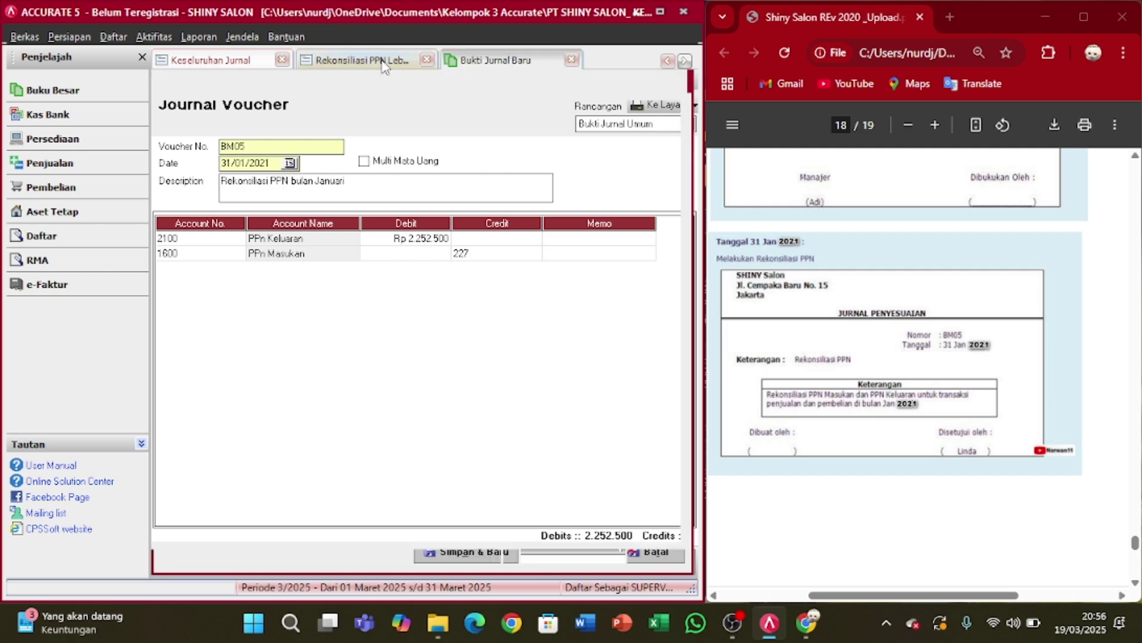
left_click(506, 53)
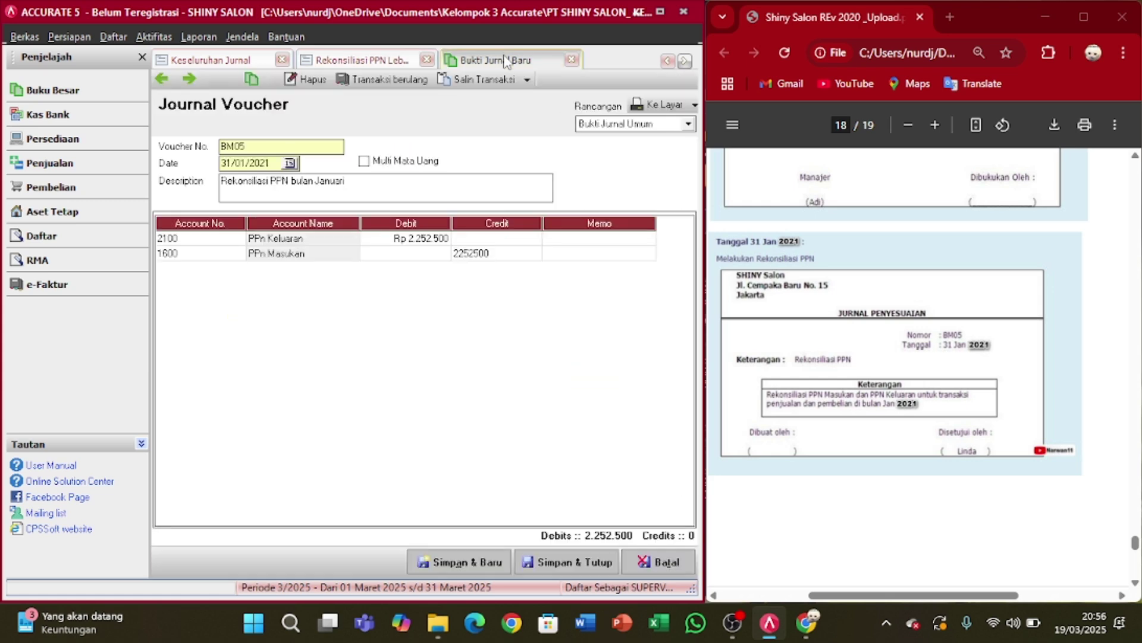
left_click(470, 254)
type("227.272")
key("Tab")
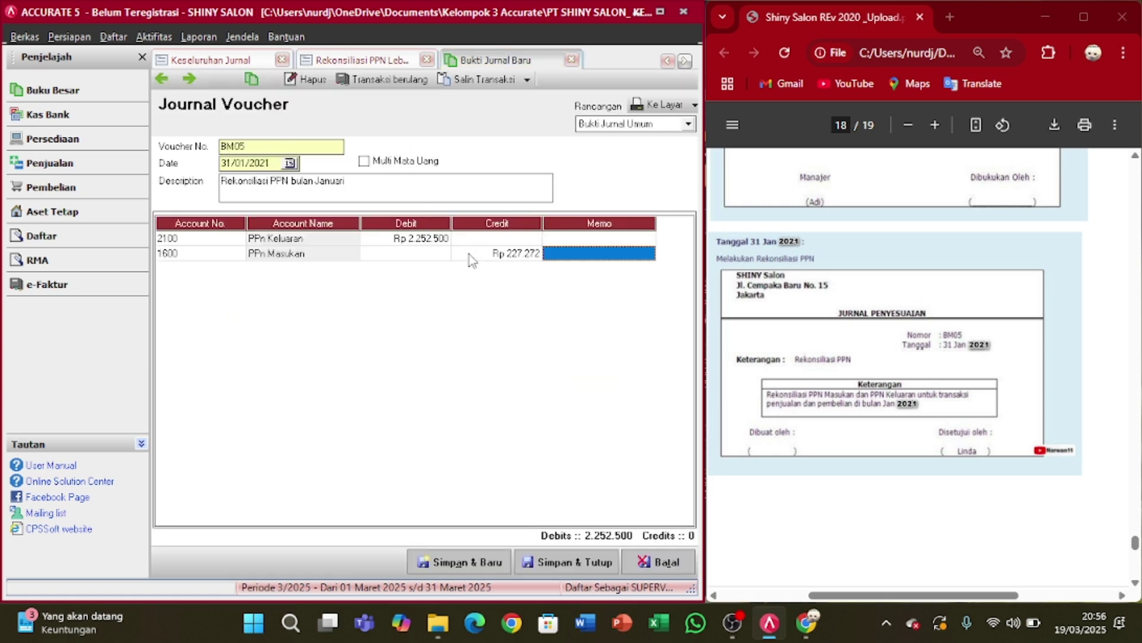
key("Tab")
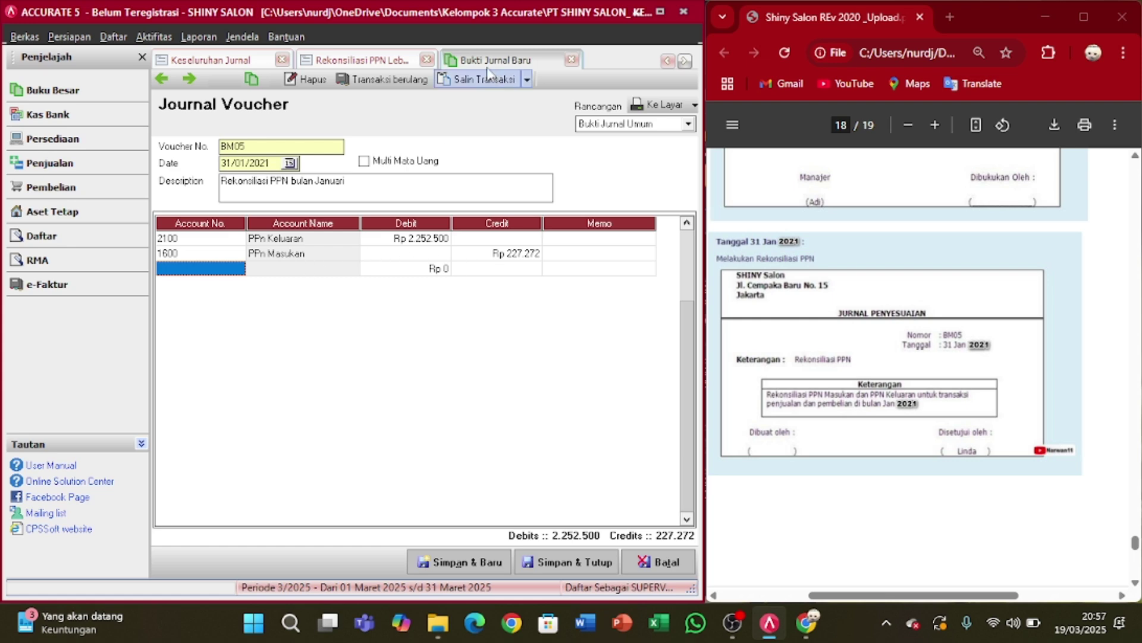
- Check the reconciliation report, then search the account list for a PPN underpayment account for the third journal line
key("ctrl+Tab")
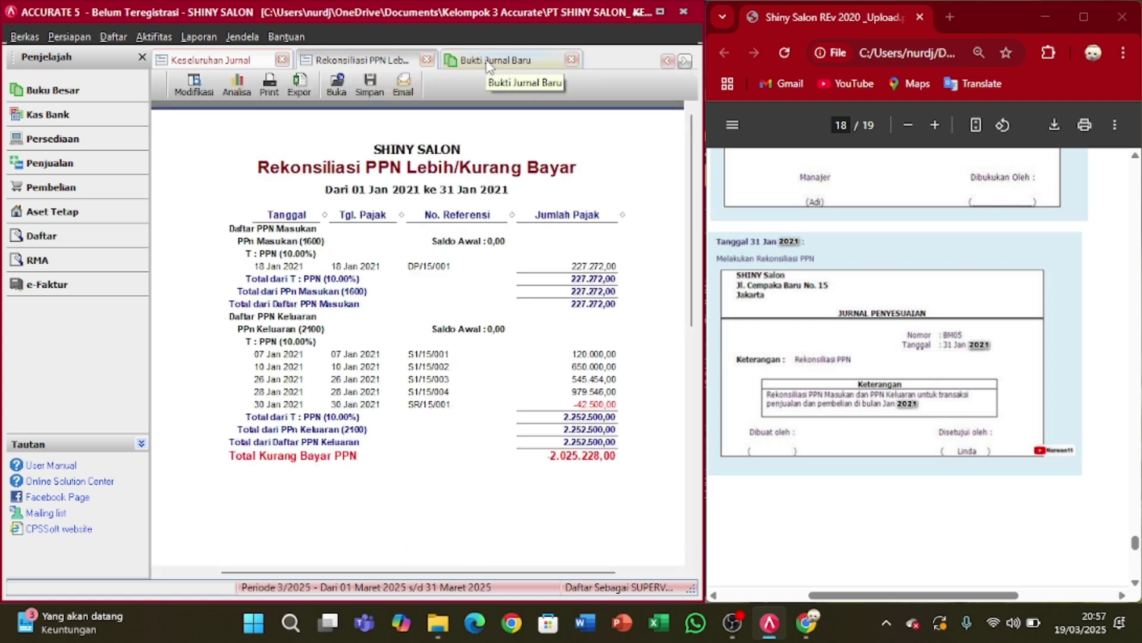
left_click(489, 65)
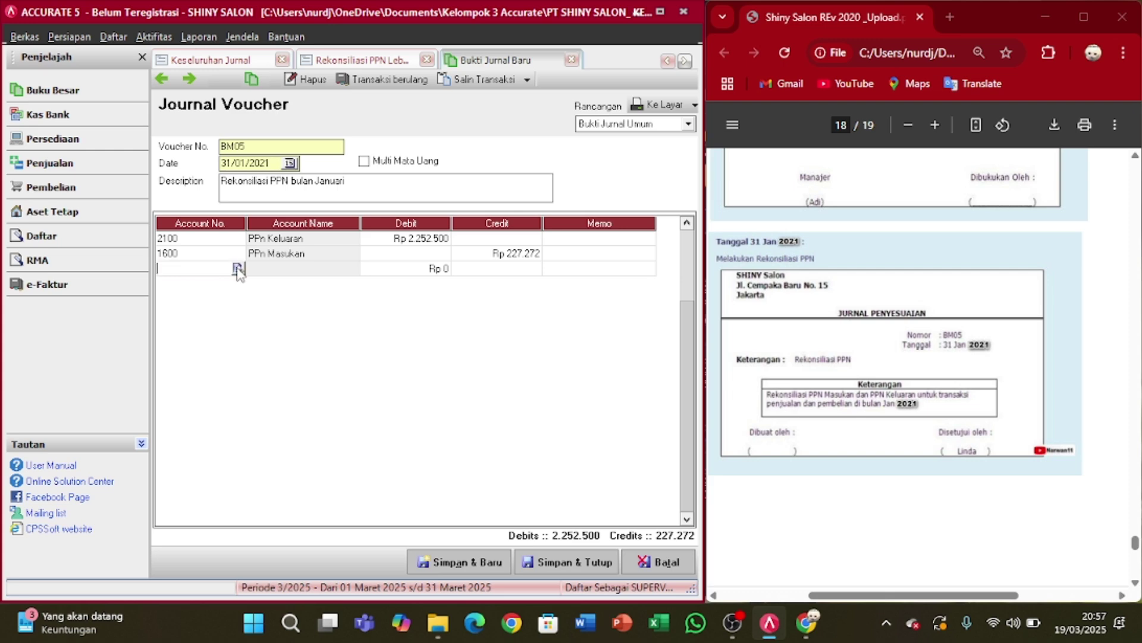
left_click(239, 268)
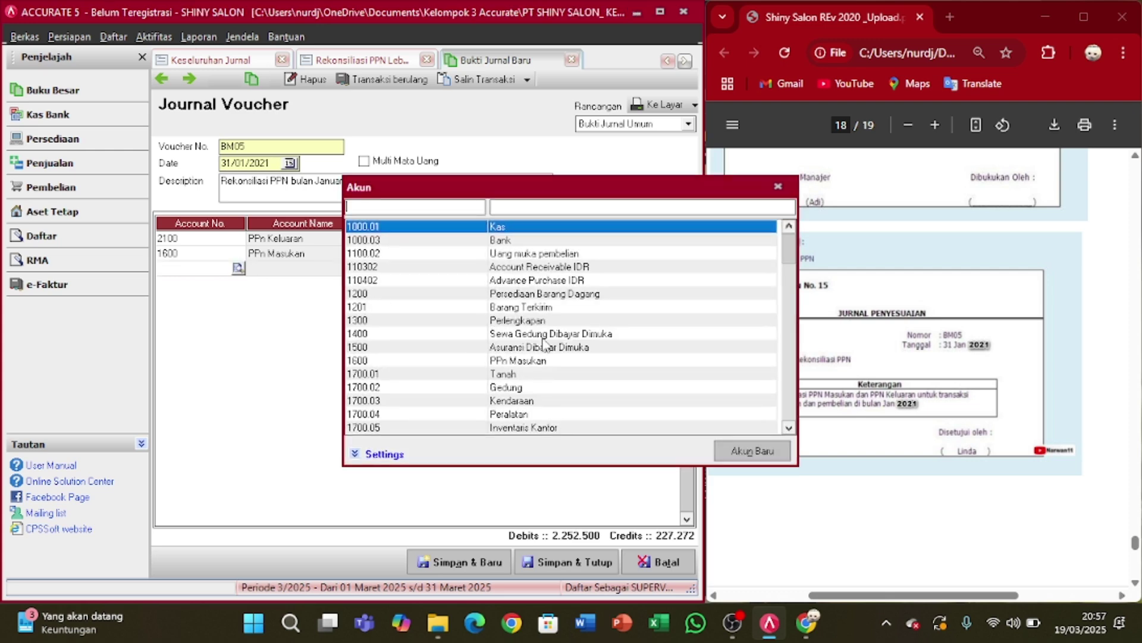
left_click(788, 427)
left_click(788, 427)
left_click(789, 427)
left_click(789, 427)
left_click(789, 427)
left_click(788, 427)
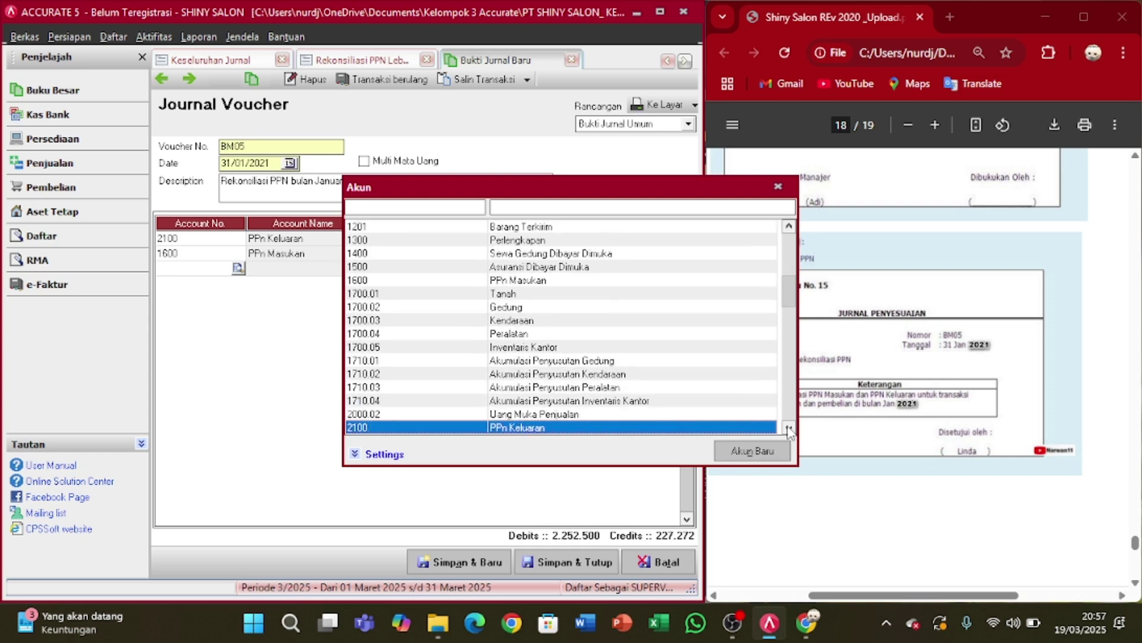
left_click(788, 427)
left_click(788, 427)
left_click(789, 427)
left_click(788, 427)
left_click(788, 427)
left_click(789, 427)
left_click(788, 427)
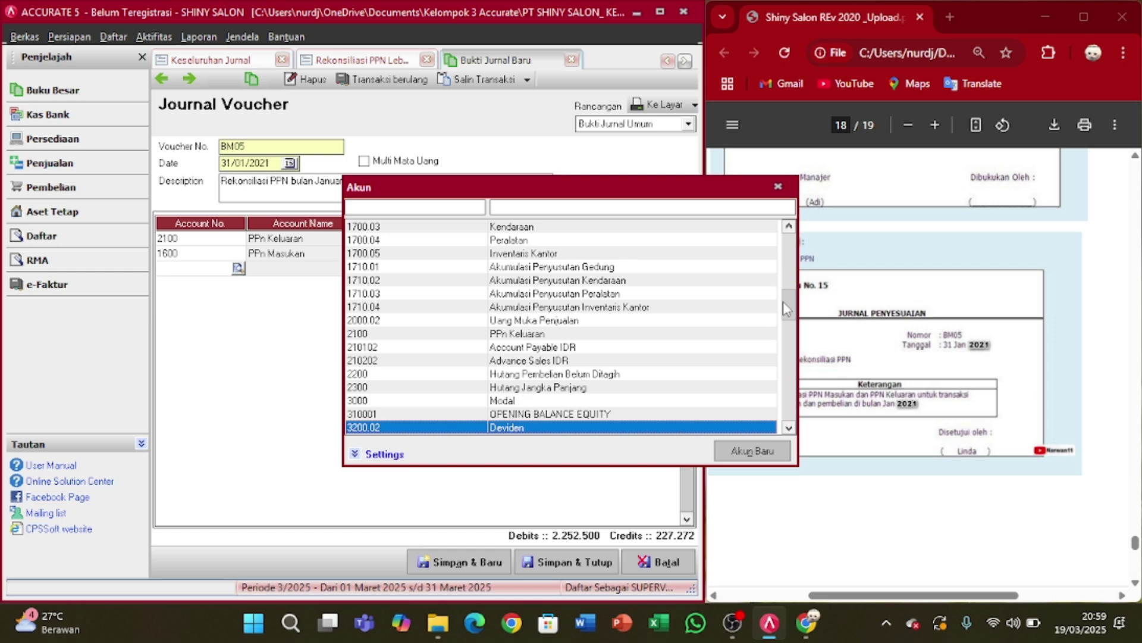
left_click_drag(784, 298, 790, 232)
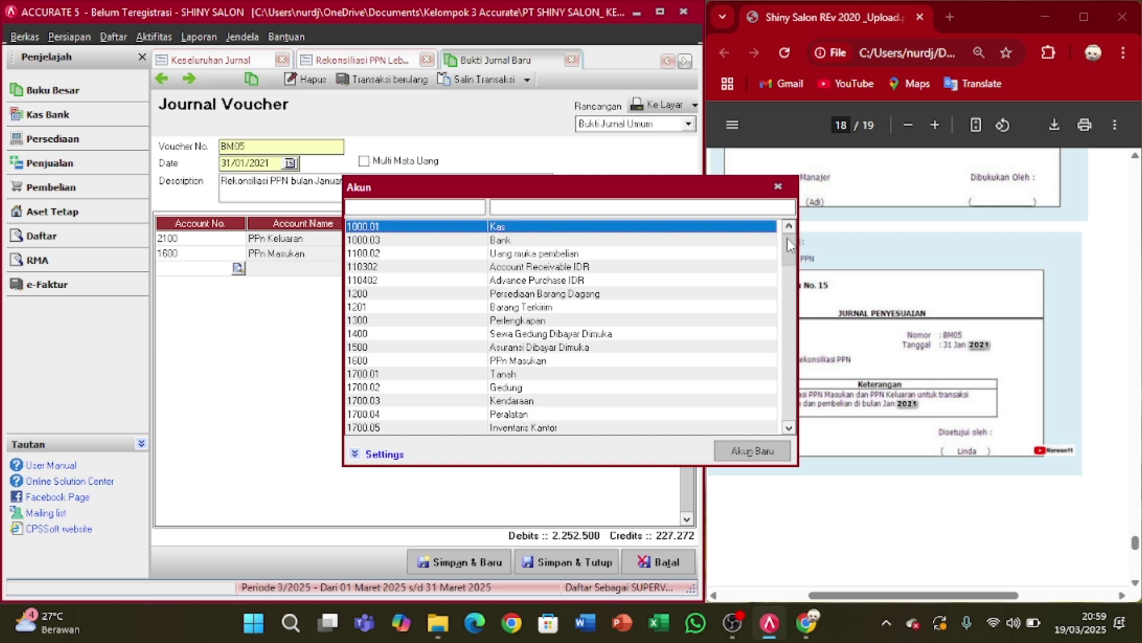
- Start a new account from the account picker and set its type to Hutang lancar lainnya
left_click(753, 451)
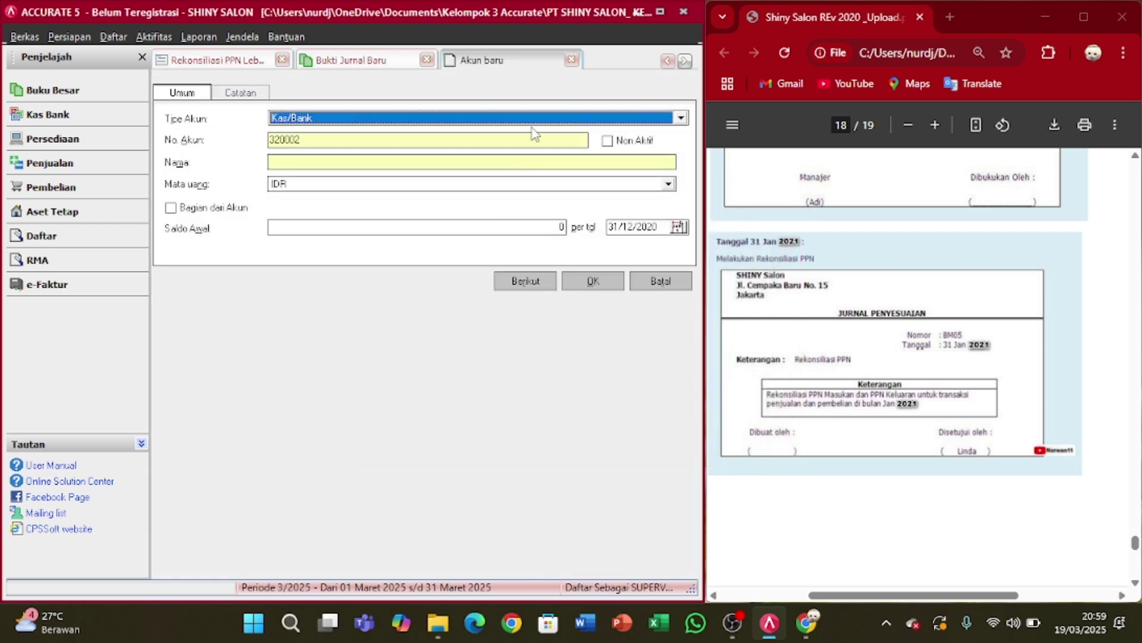
left_click(503, 118)
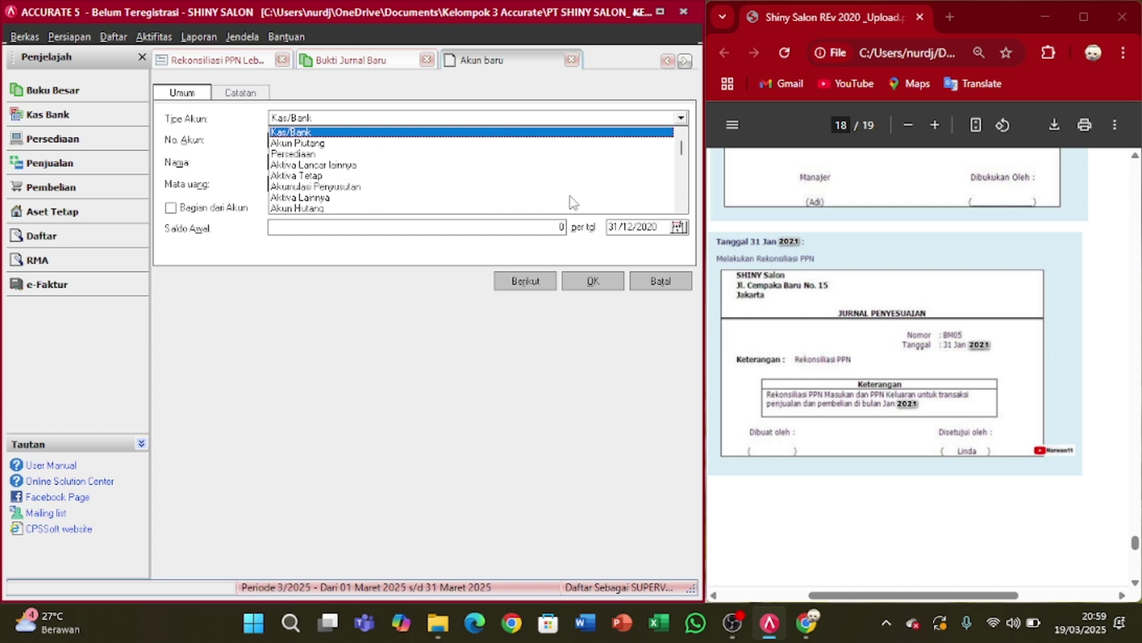
left_click(682, 196)
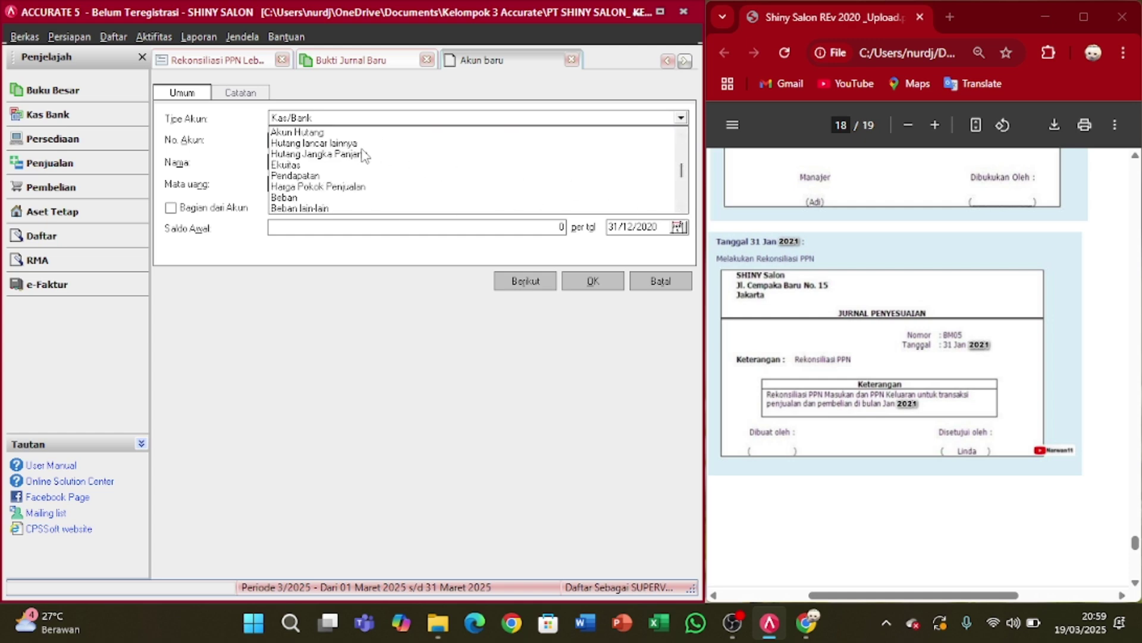
left_click(337, 144)
double_click(328, 141)
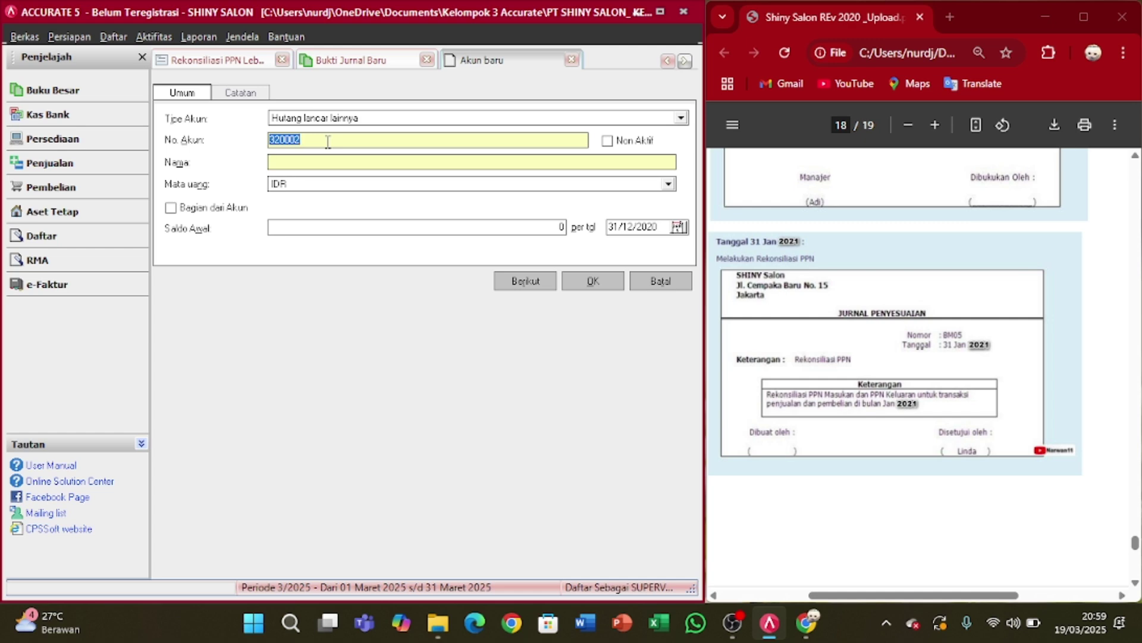
- Examine the chart of accounts for the liability account numbers already in use
left_click(113, 36)
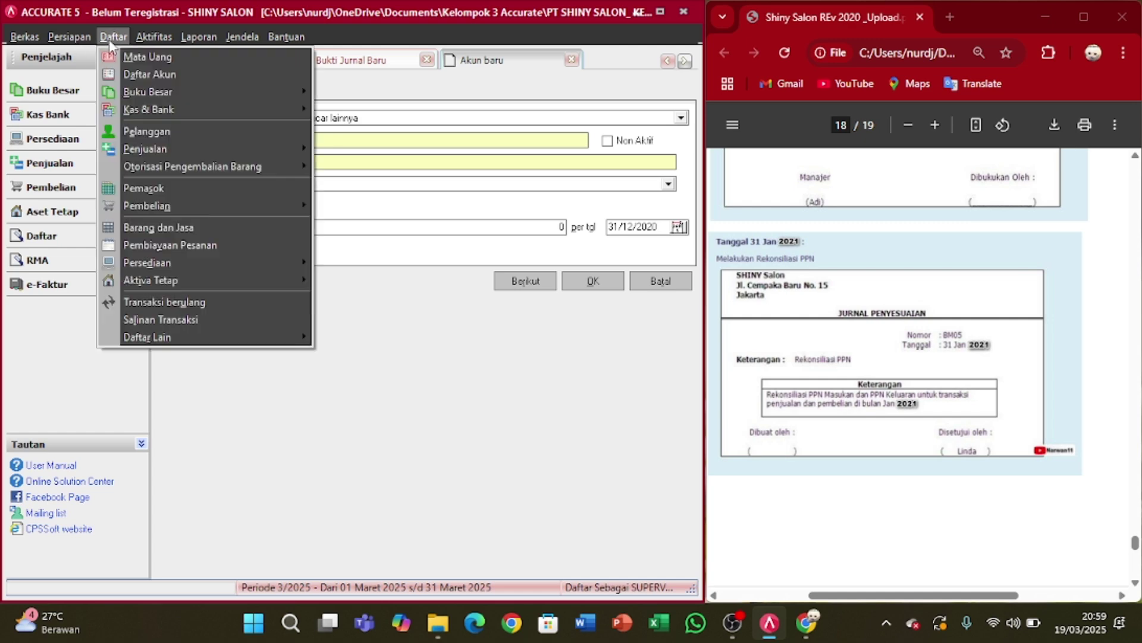
left_click(122, 71)
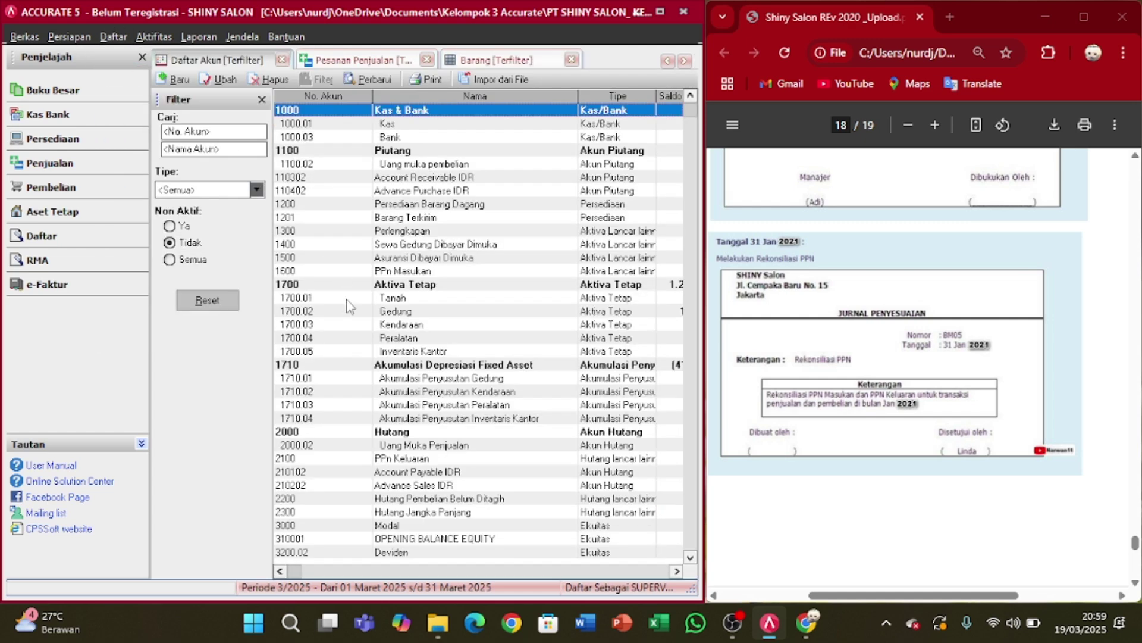
scroll(350, 306, "down", 20)
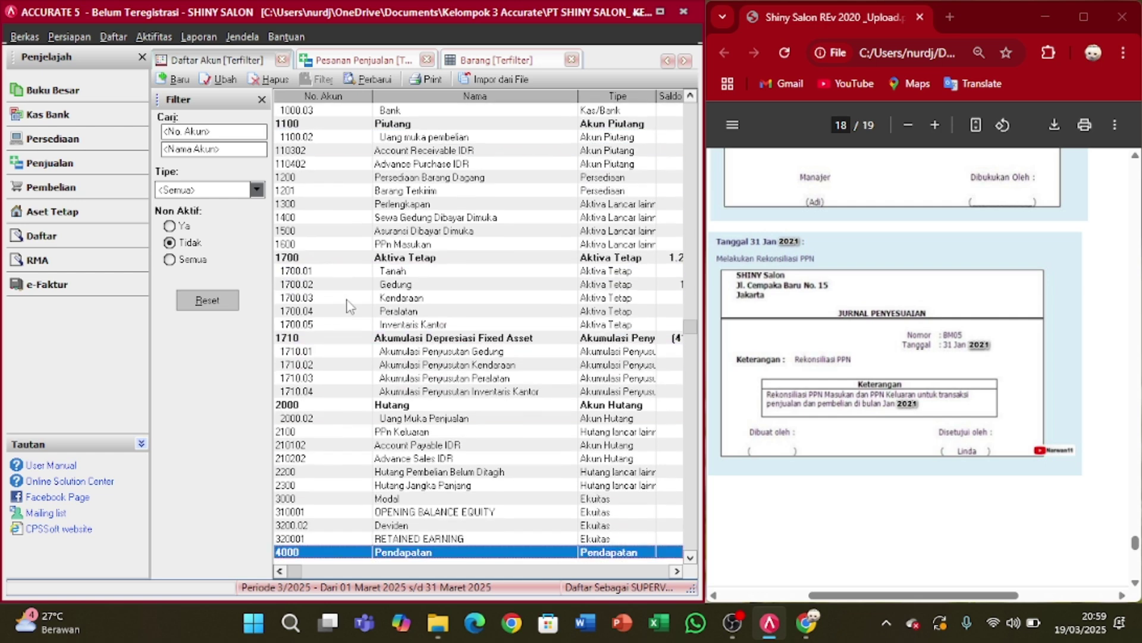
left_click(280, 485)
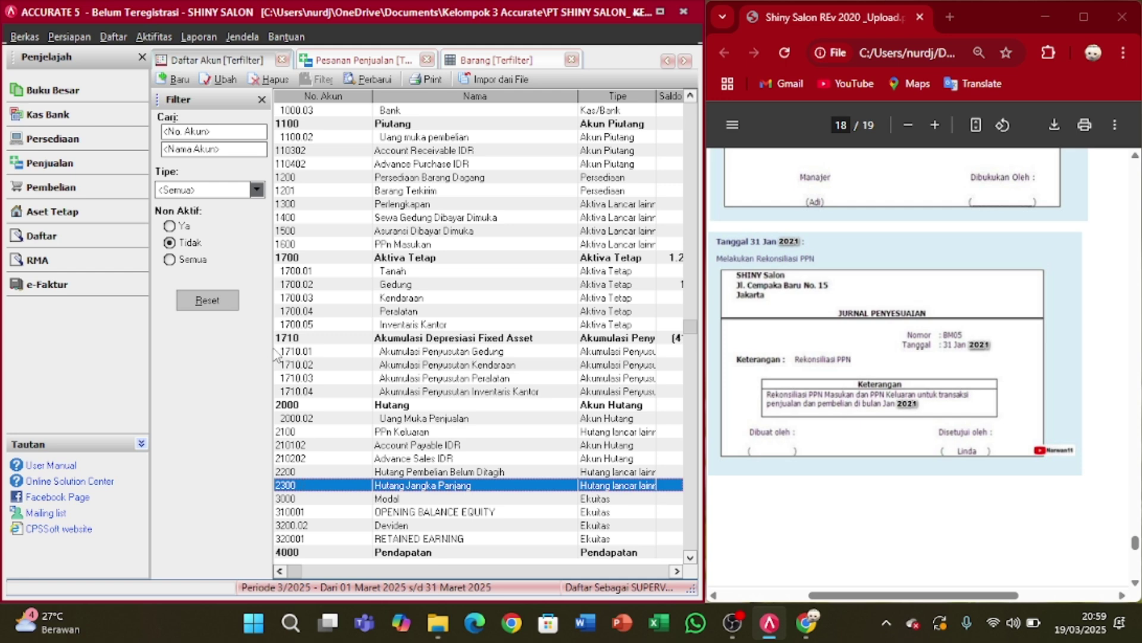
- Return to the new account form and save the account with number 2400 and name PPN Kurang Bayar
left_click(490, 59)
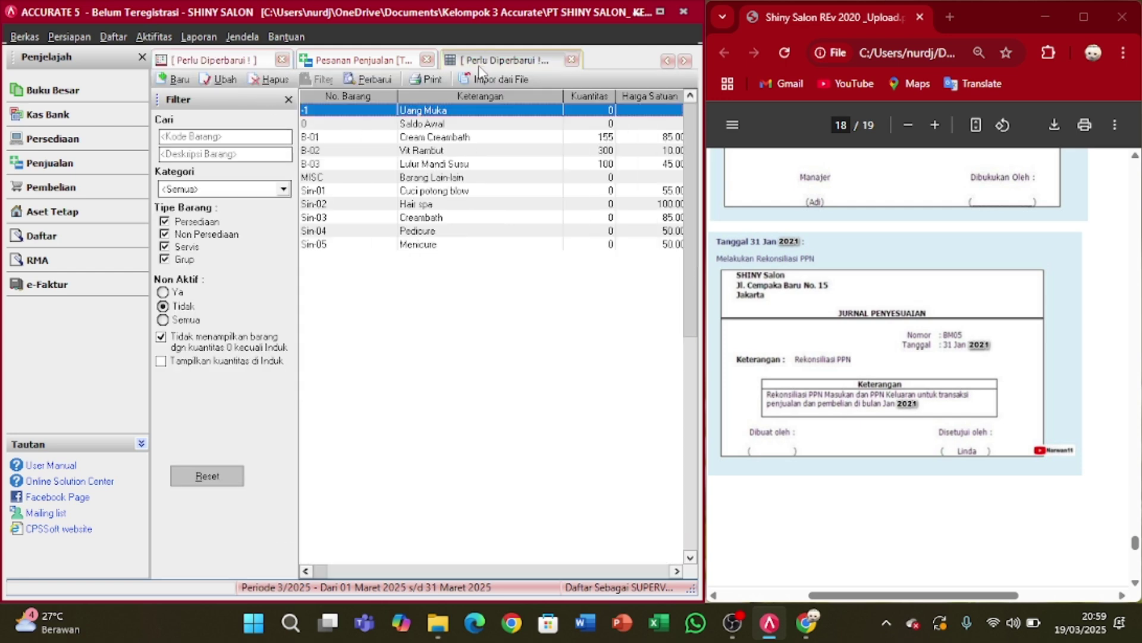
left_click(571, 60)
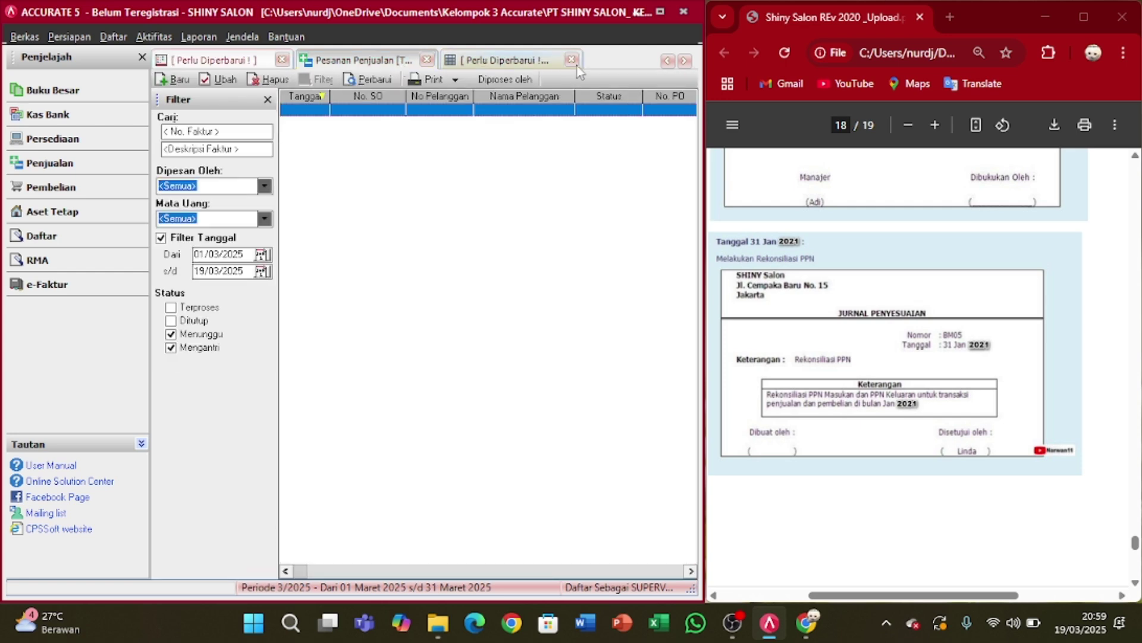
left_click(684, 61)
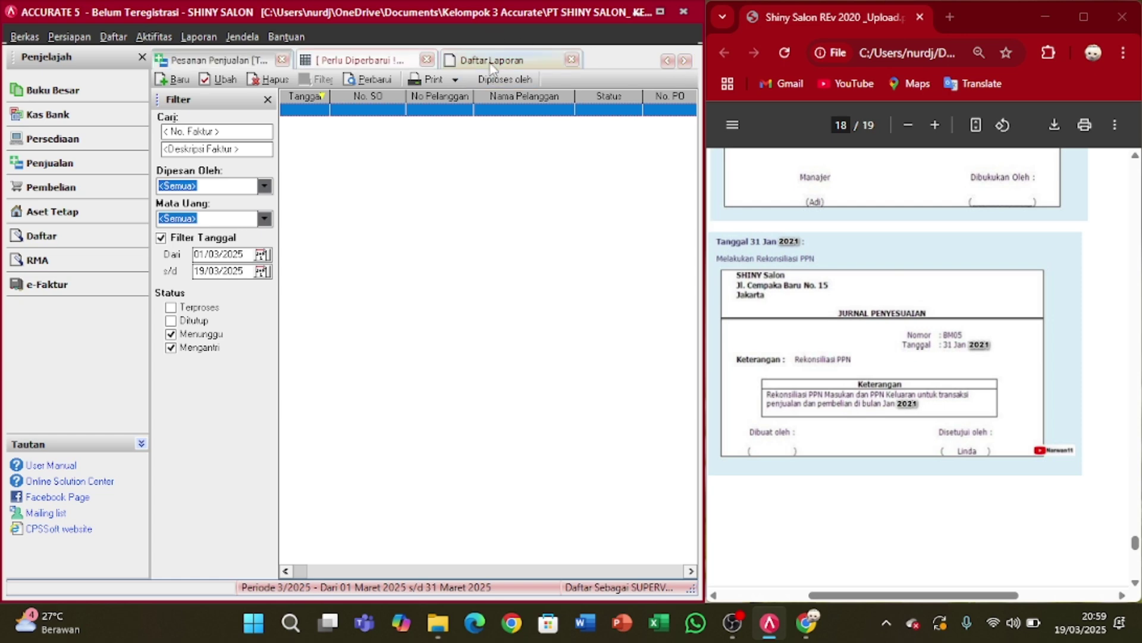
left_click(491, 60)
left_click(684, 60)
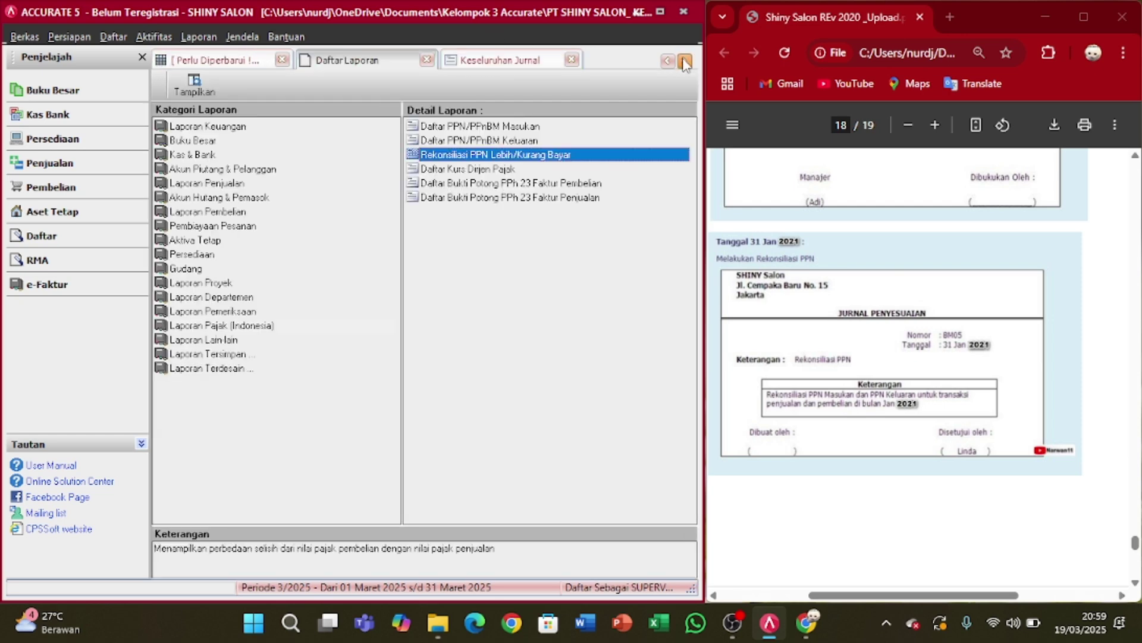
left_click(686, 62)
left_click(515, 60)
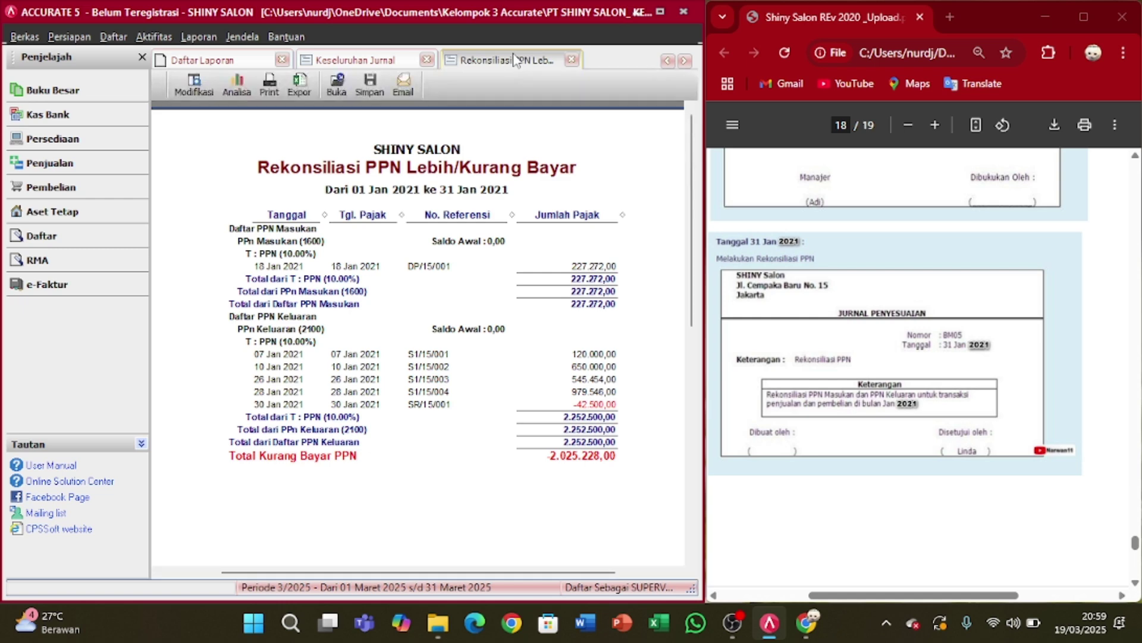
left_click(686, 61)
left_click(686, 62)
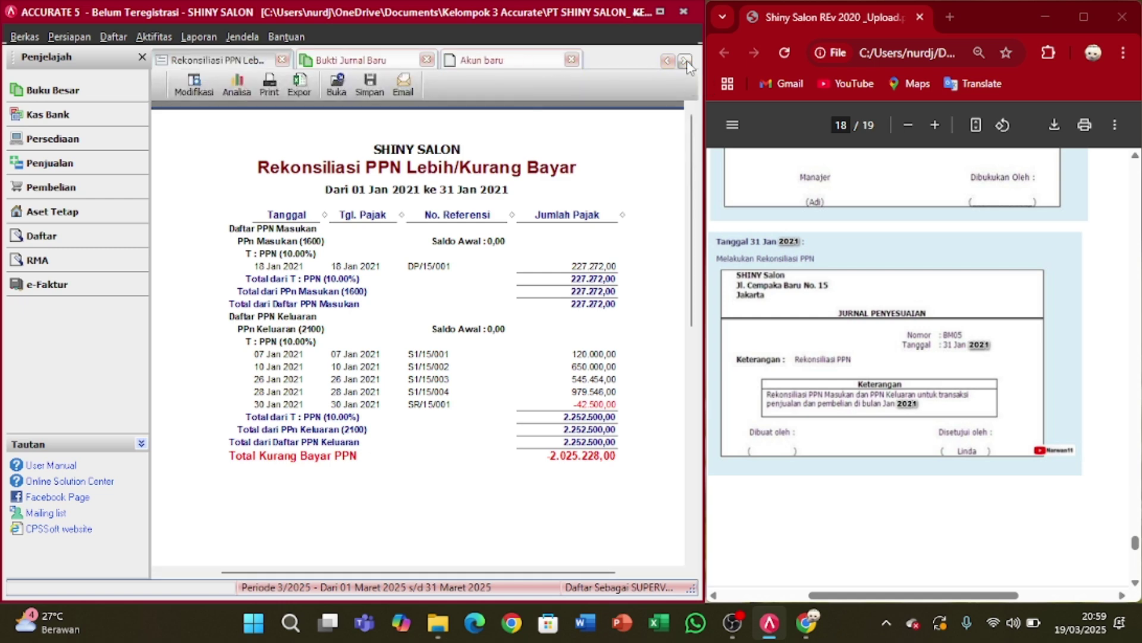
left_click(494, 60)
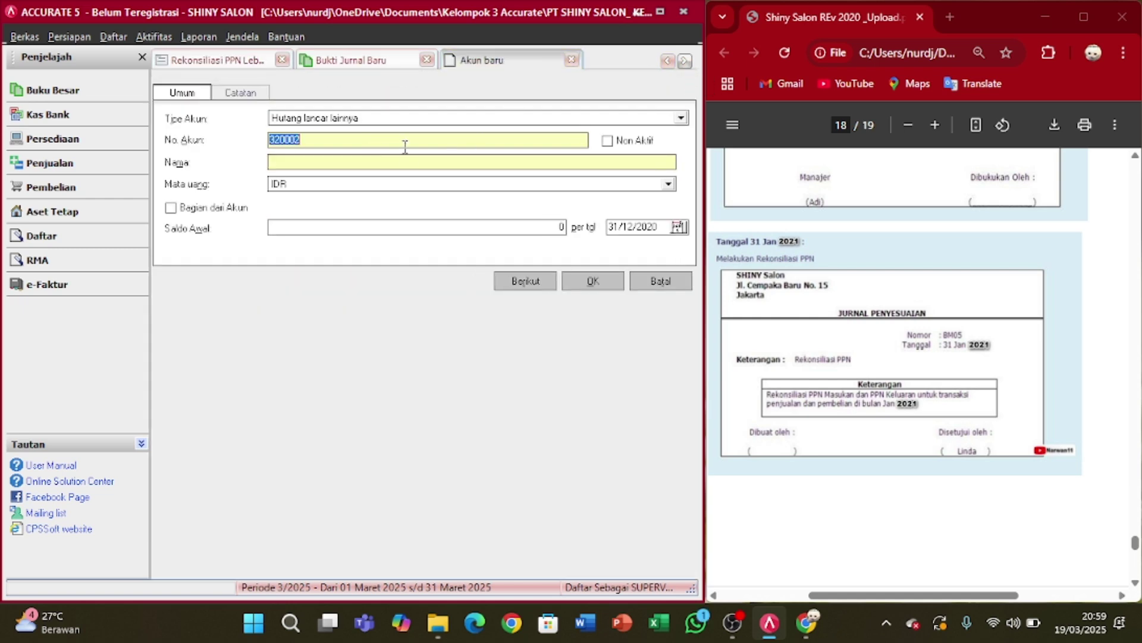
type("24")
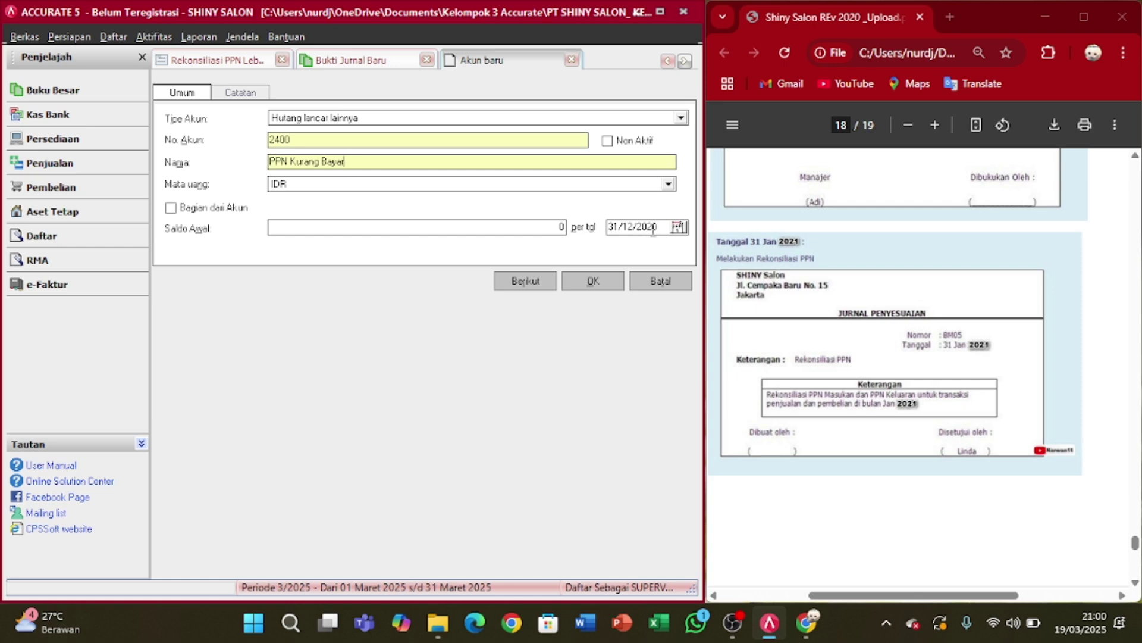
left_click(595, 281)
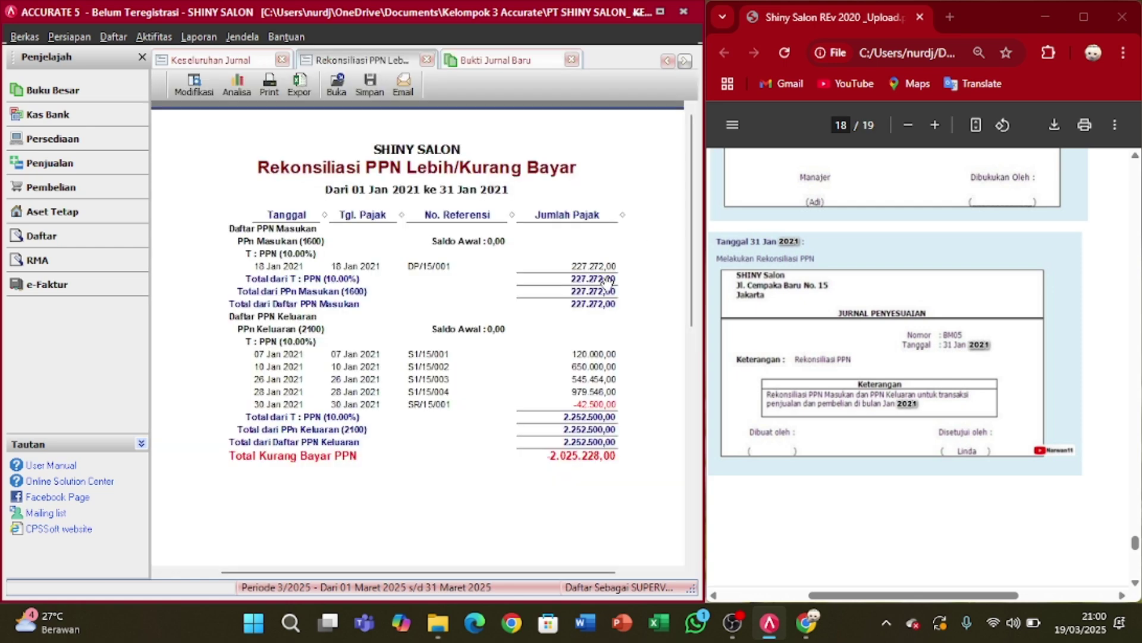
- Check the credit on the journal voucher's 2400 PPN Kurang Bayar line against the Total Kurang Bayar PPN in the reconciliation report
left_click(488, 66)
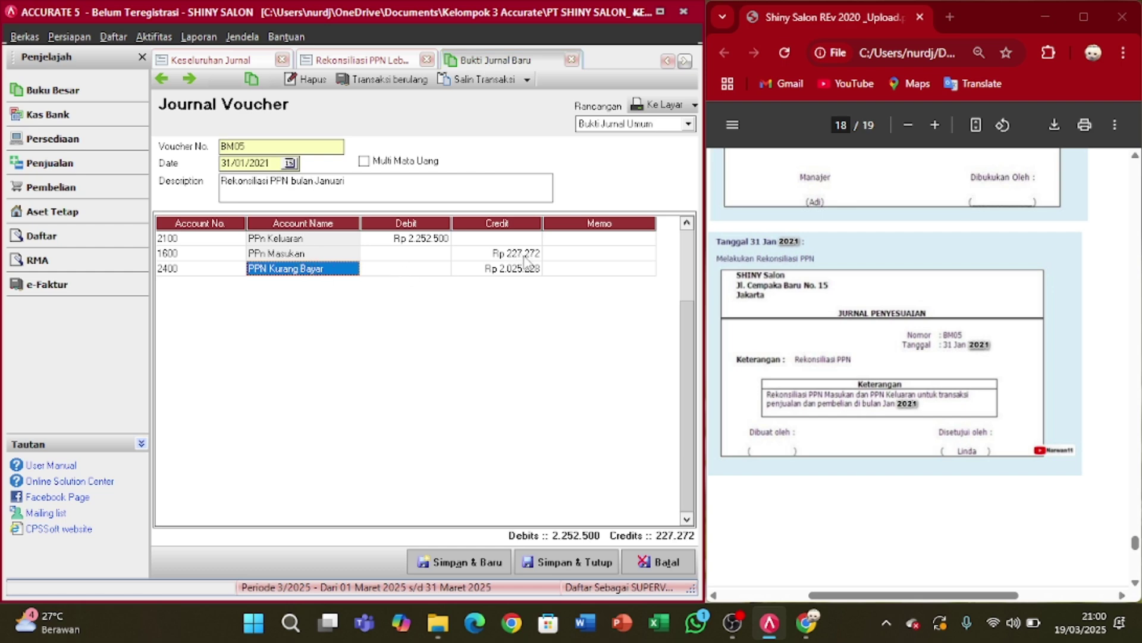
left_click(433, 270)
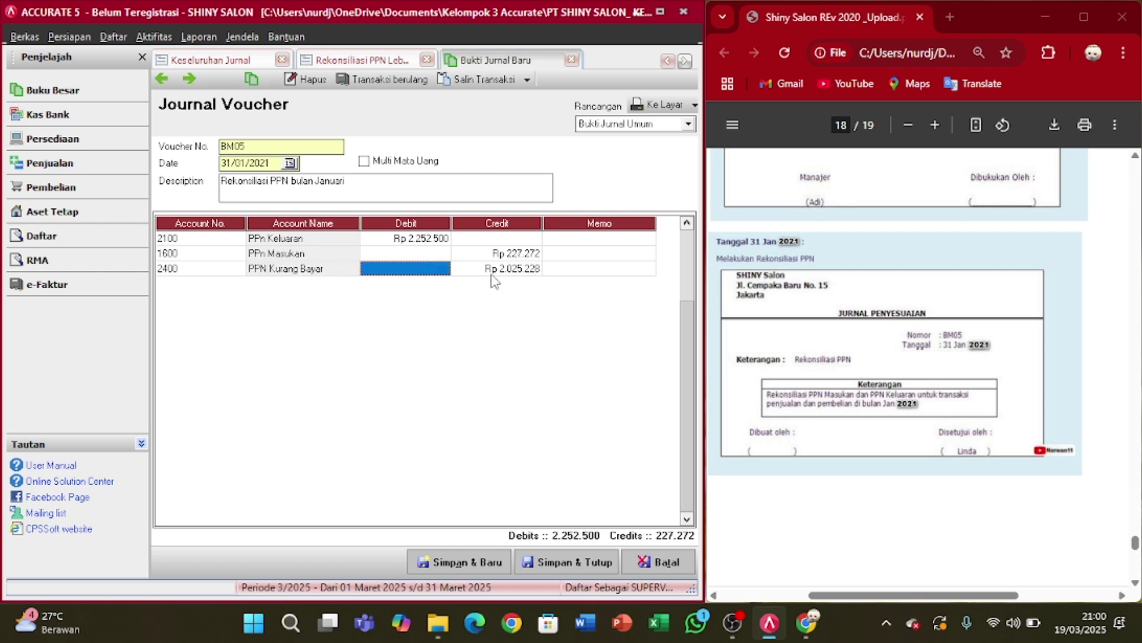
left_click(492, 273)
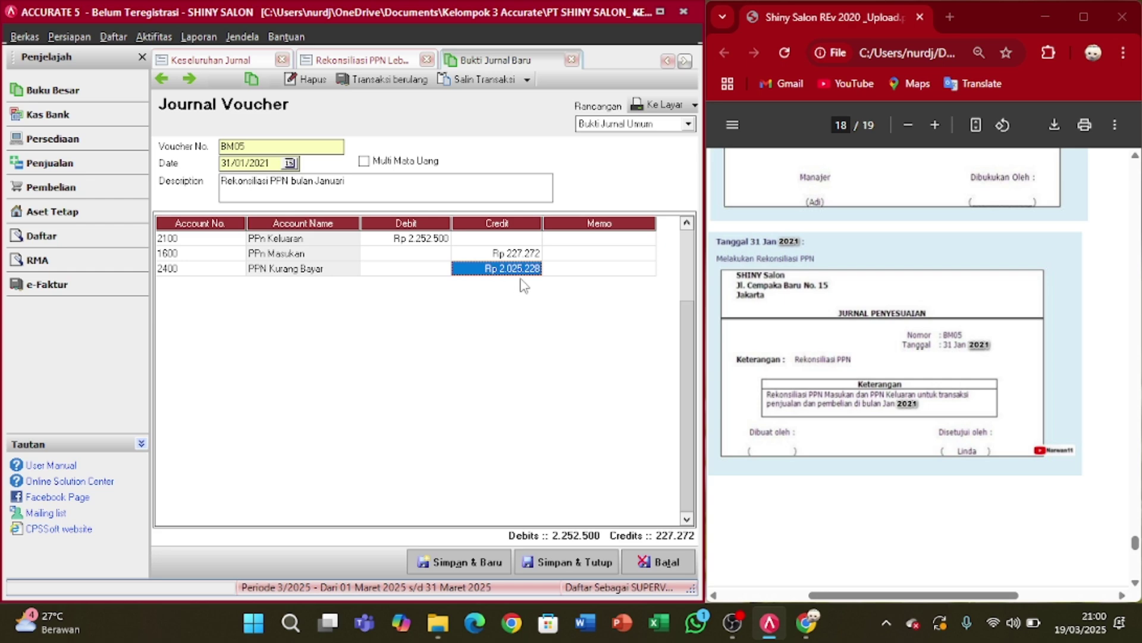
left_click(383, 63)
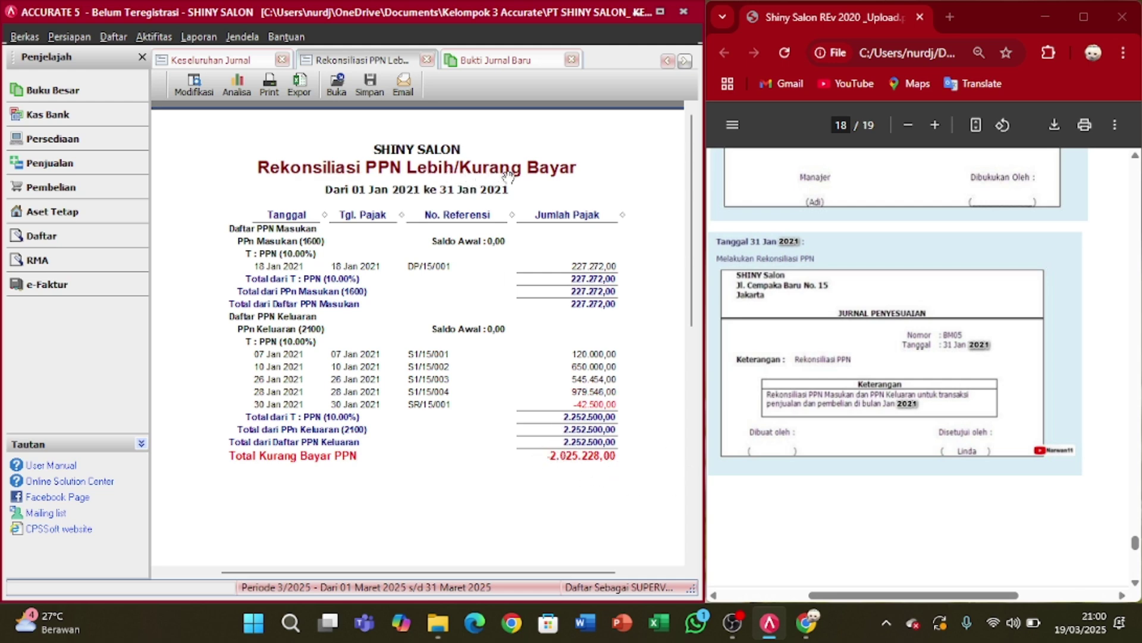
left_click(509, 60)
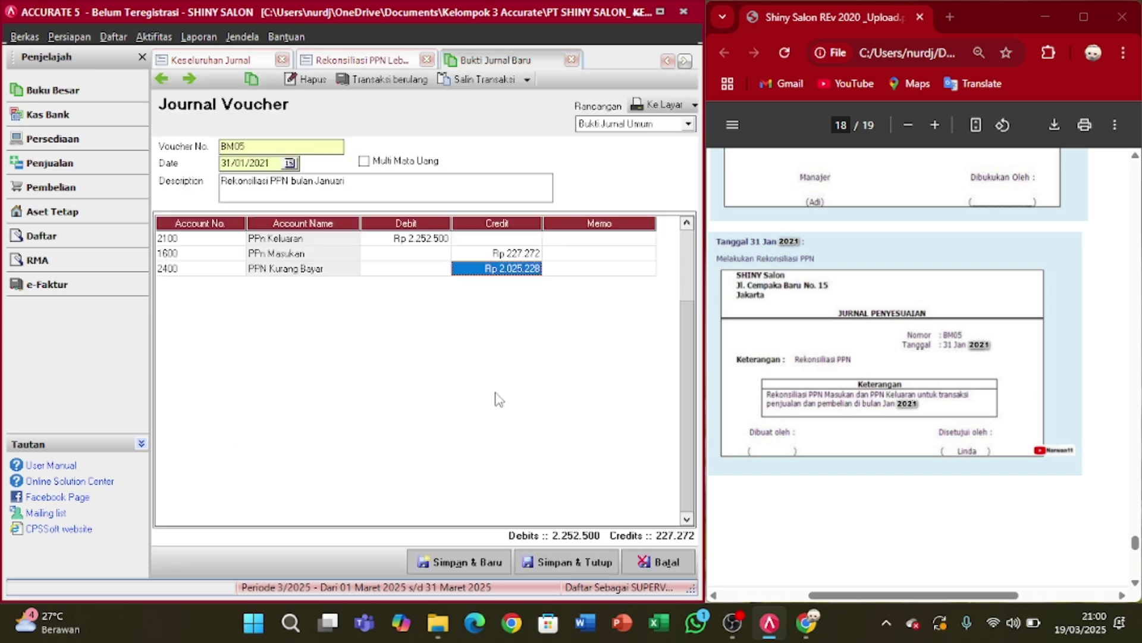
left_click(601, 272)
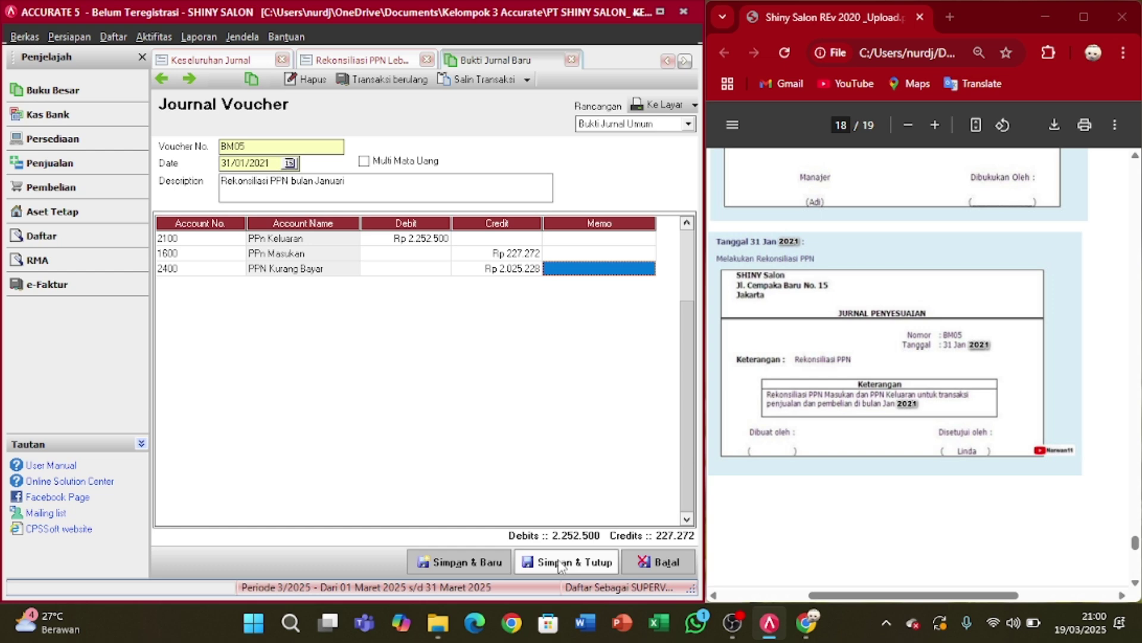
- Save and close PPN reconciliation voucher BM05, and go to the BM06 fixed asset depreciation task in the exercise PDF
key("Tab")
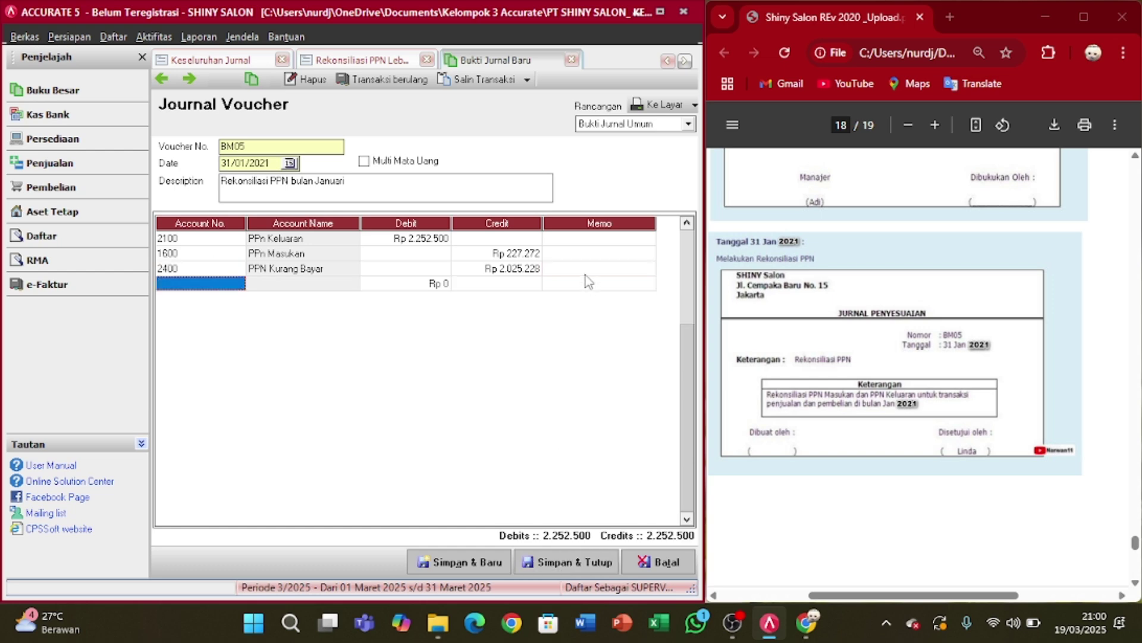
left_click(580, 562)
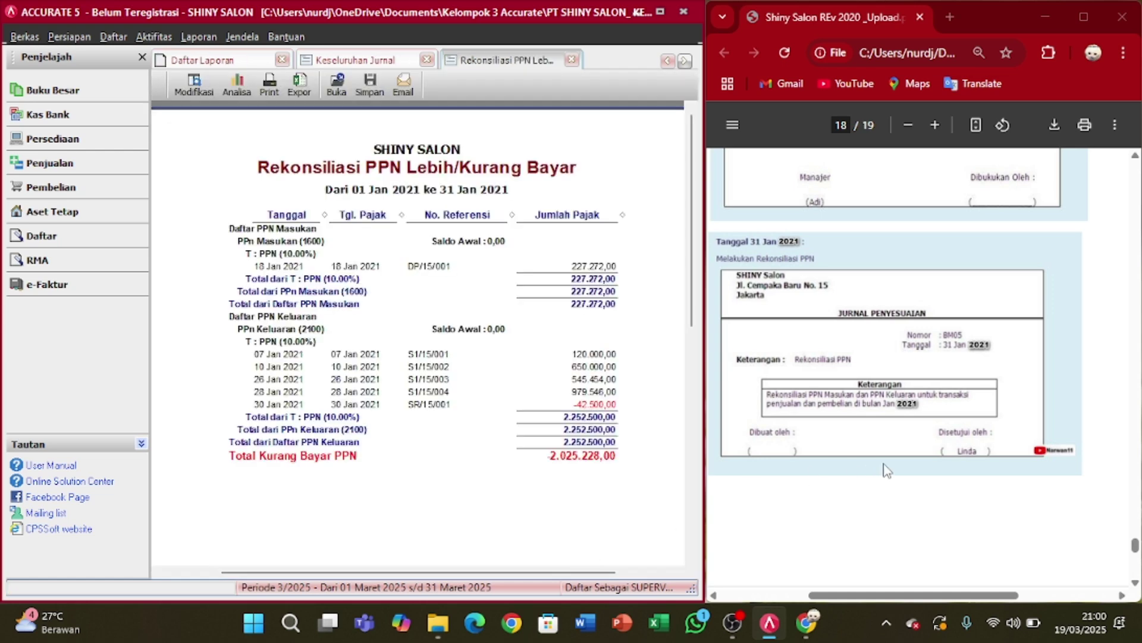
scroll(888, 471, "down", 10)
scroll(888, 471, "down", 1)
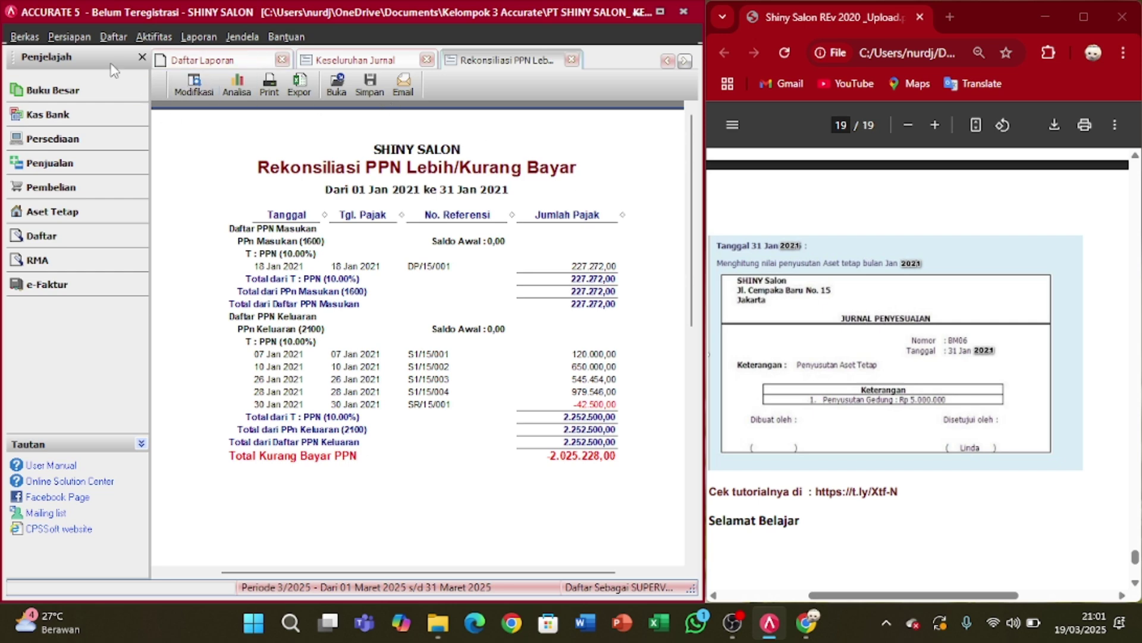
- Run the month-end process (Proses Akhir Bulan) for Januari 2021
left_click(150, 38)
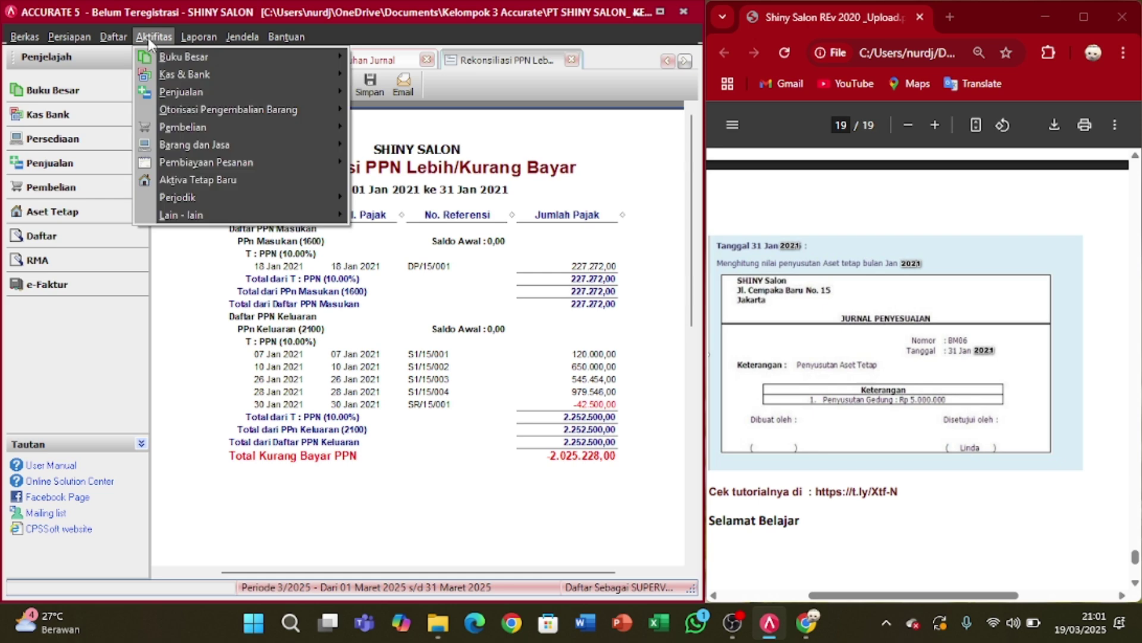
mouse_move(261, 197)
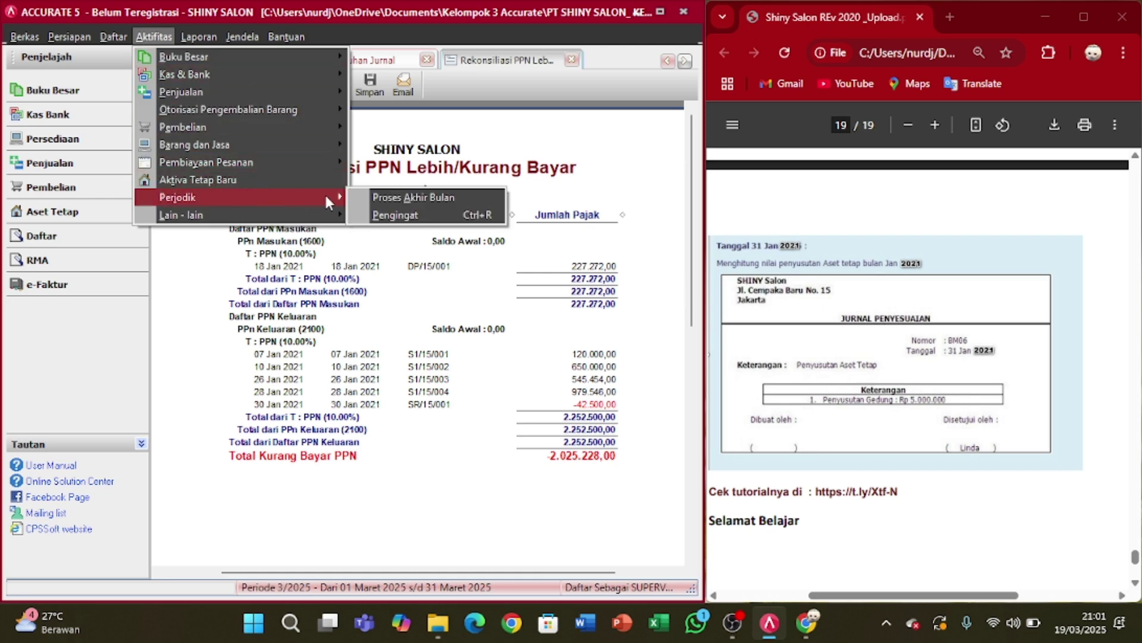
left_click(369, 194)
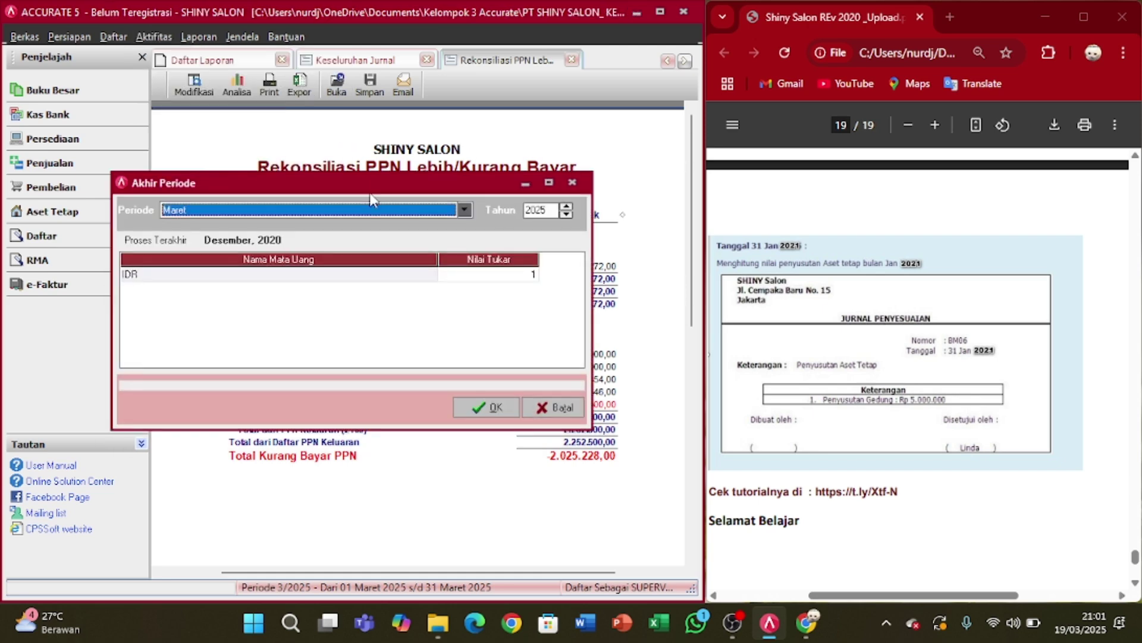
left_click(465, 210)
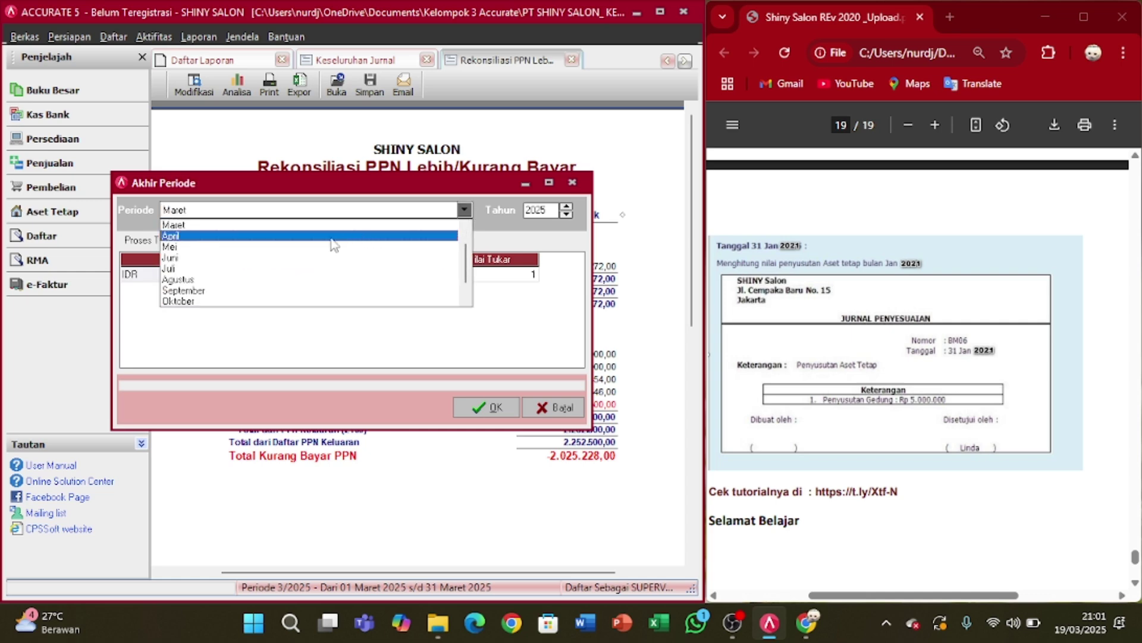
scroll(469, 264, "up", 1)
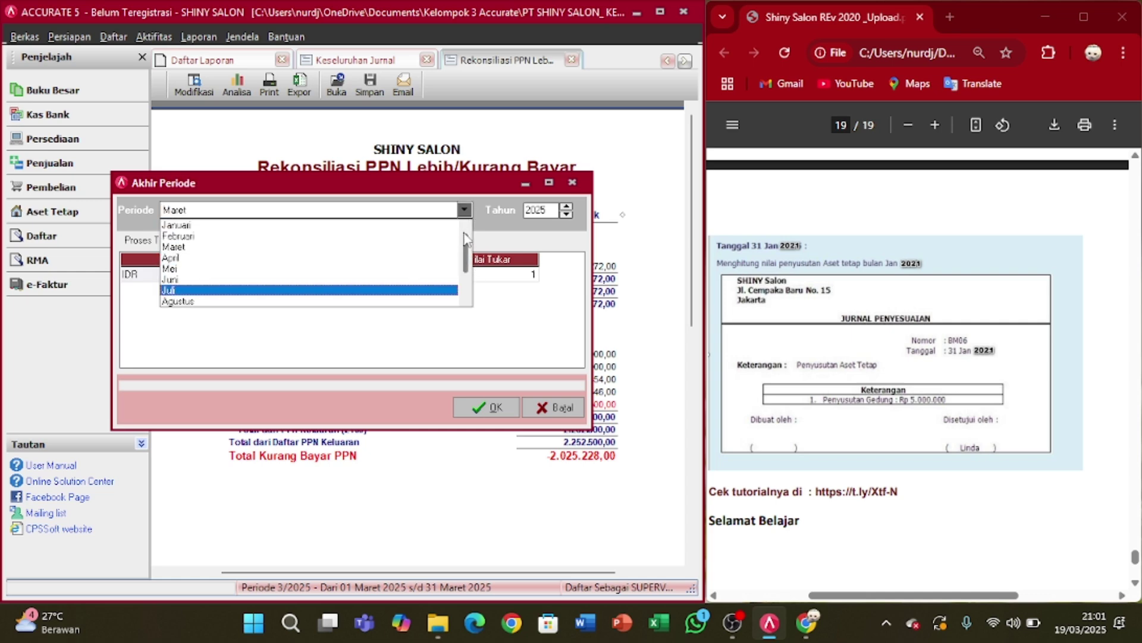
left_click(397, 225)
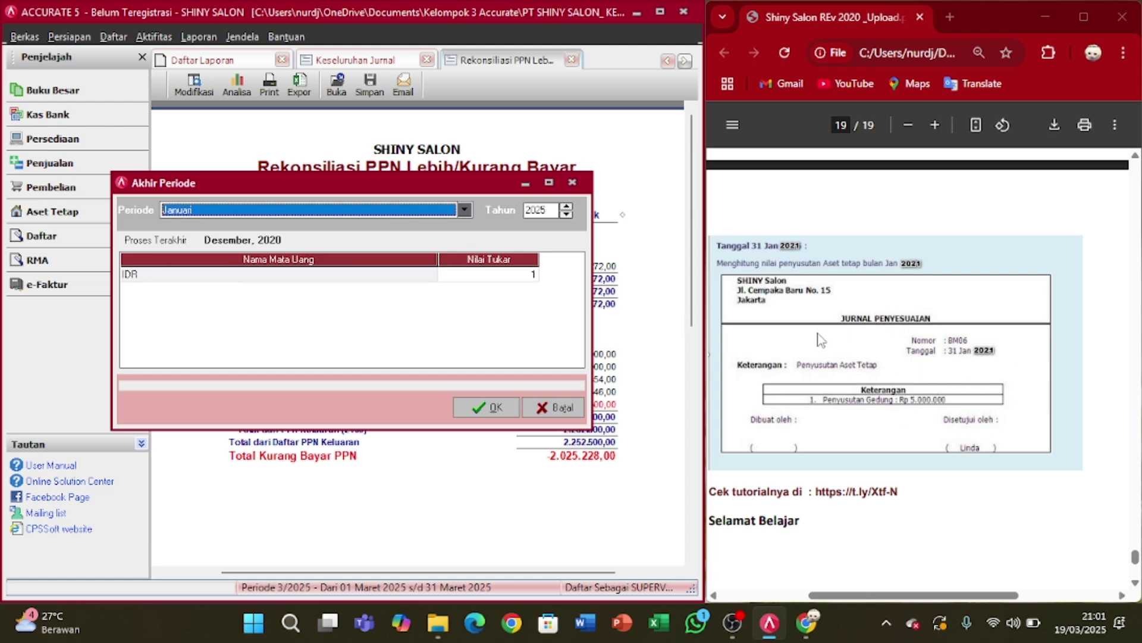
left_click(548, 211)
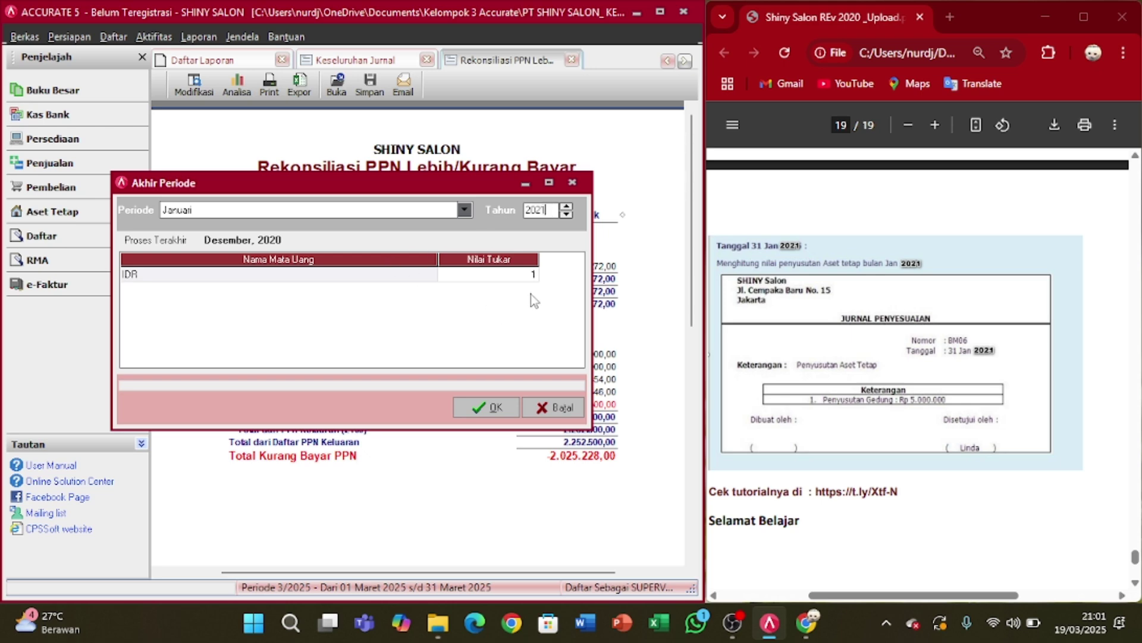
key("Tab")
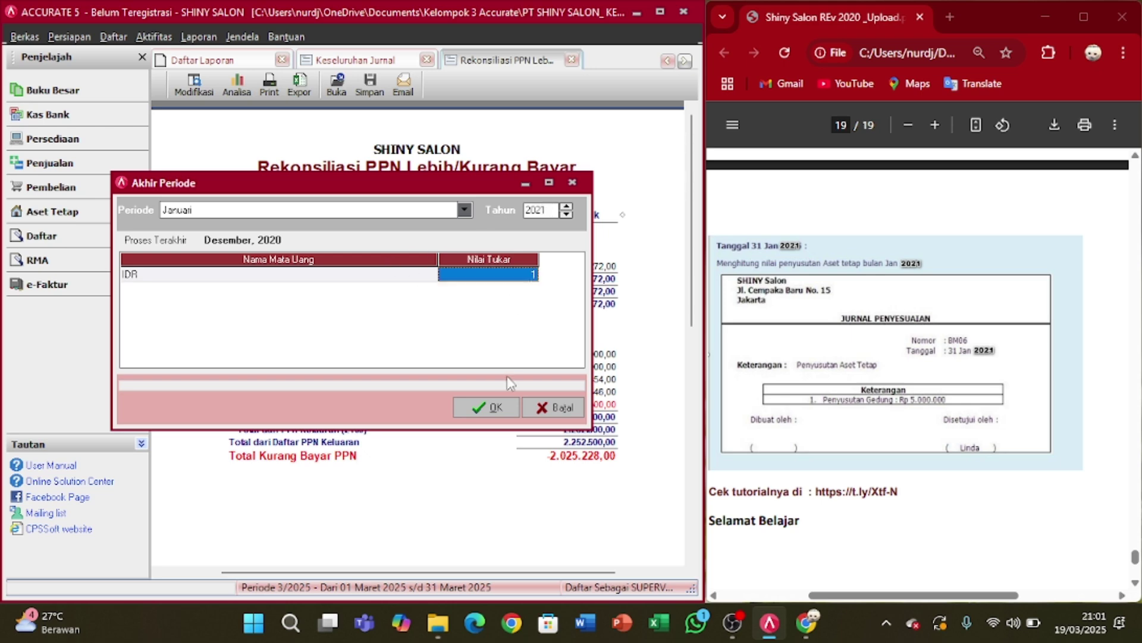
left_click(479, 408)
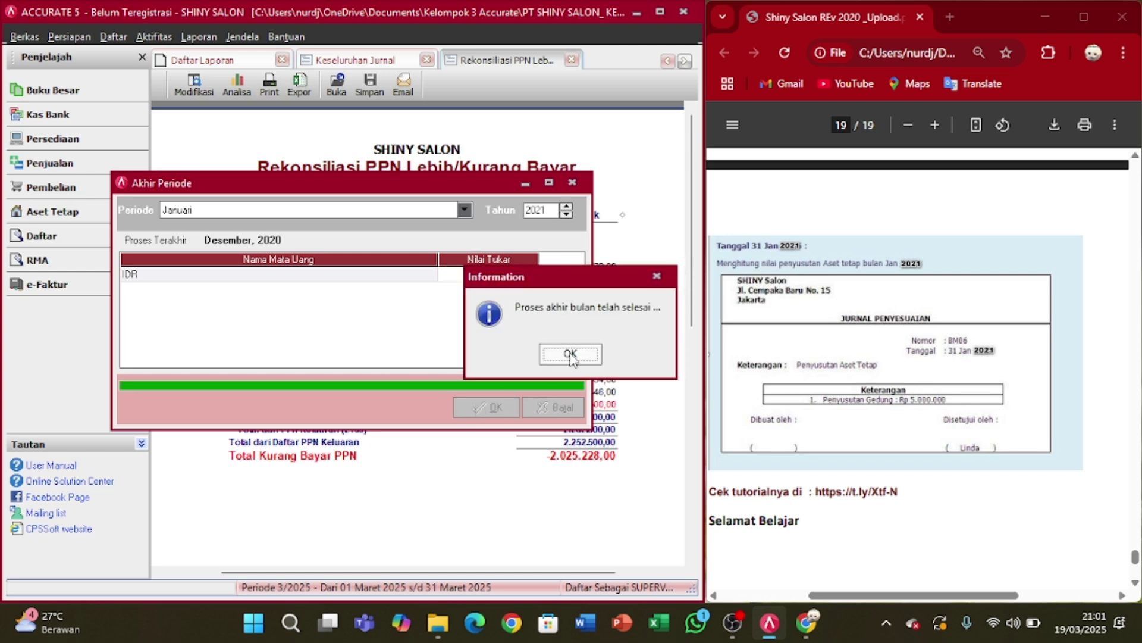
left_click(570, 355)
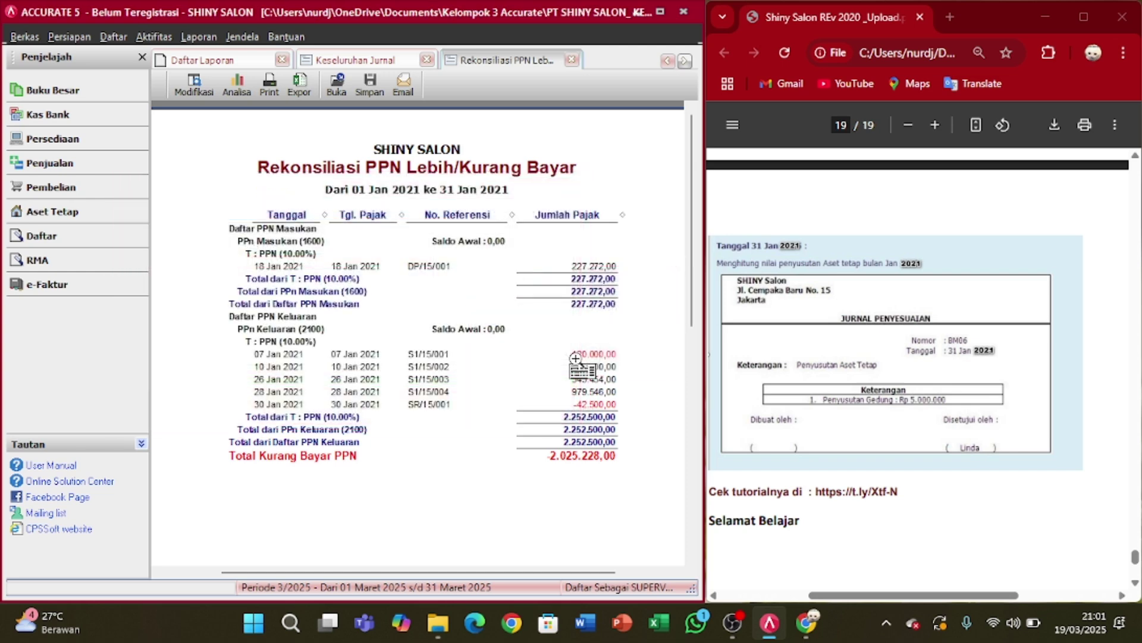
- Check journal voucher BM06 against the depreciation task in the exercise PDF, and close the voucher and the PPN reconciliation report
left_click(122, 42)
left_click(362, 49)
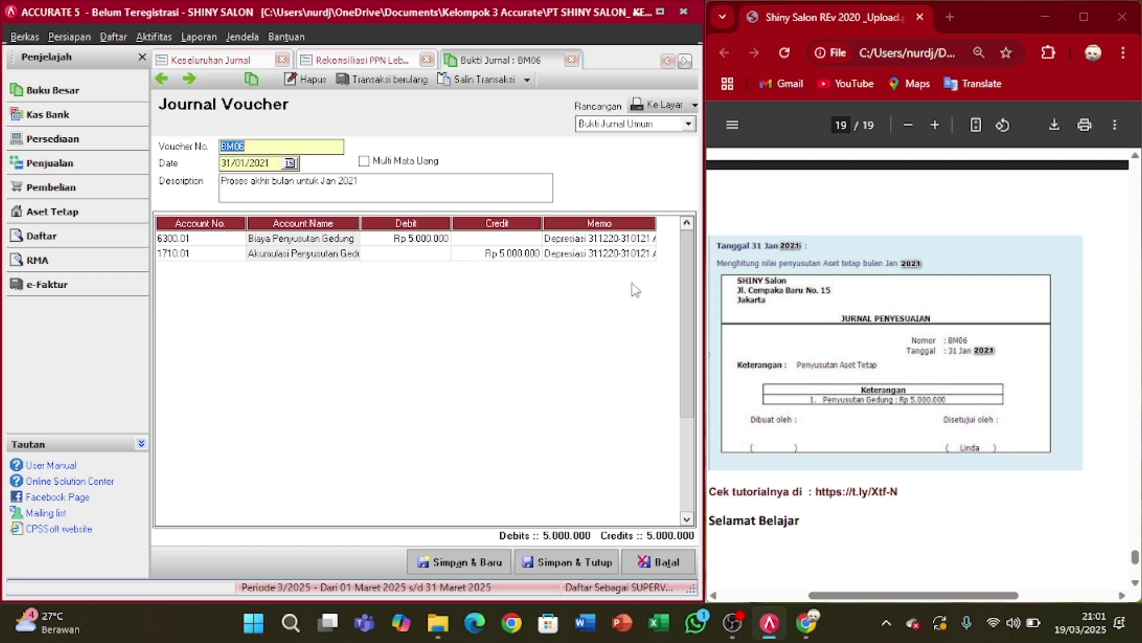
scroll(751, 336, "down", 6)
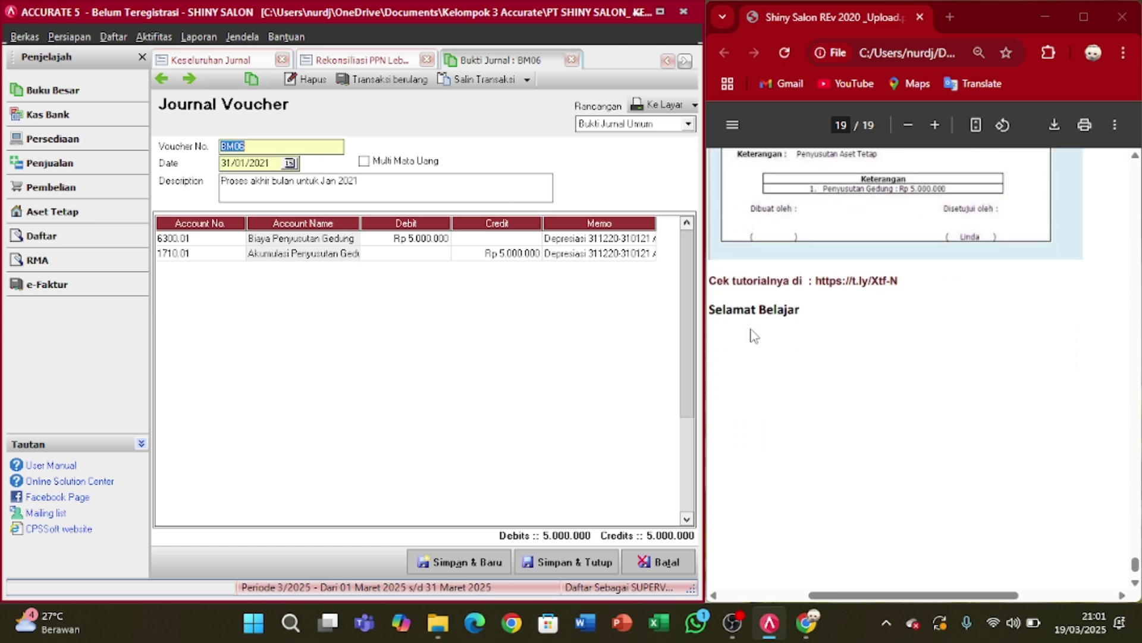
scroll(751, 333, "up", 3)
scroll(751, 333, "up", 3)
scroll(751, 334, "left", 1)
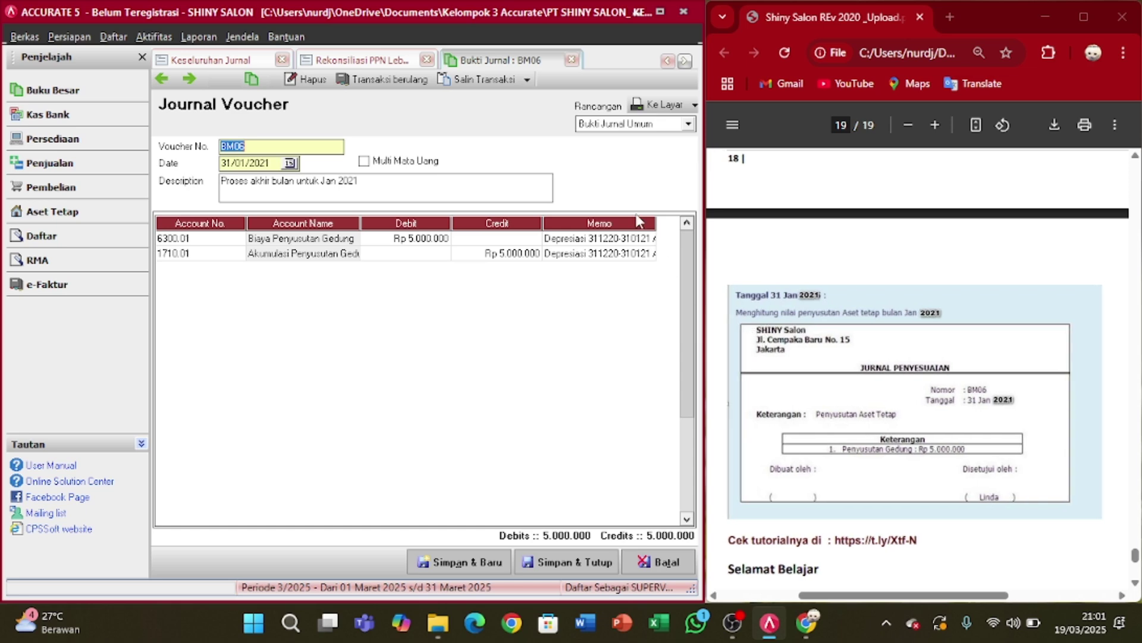
left_click(572, 60)
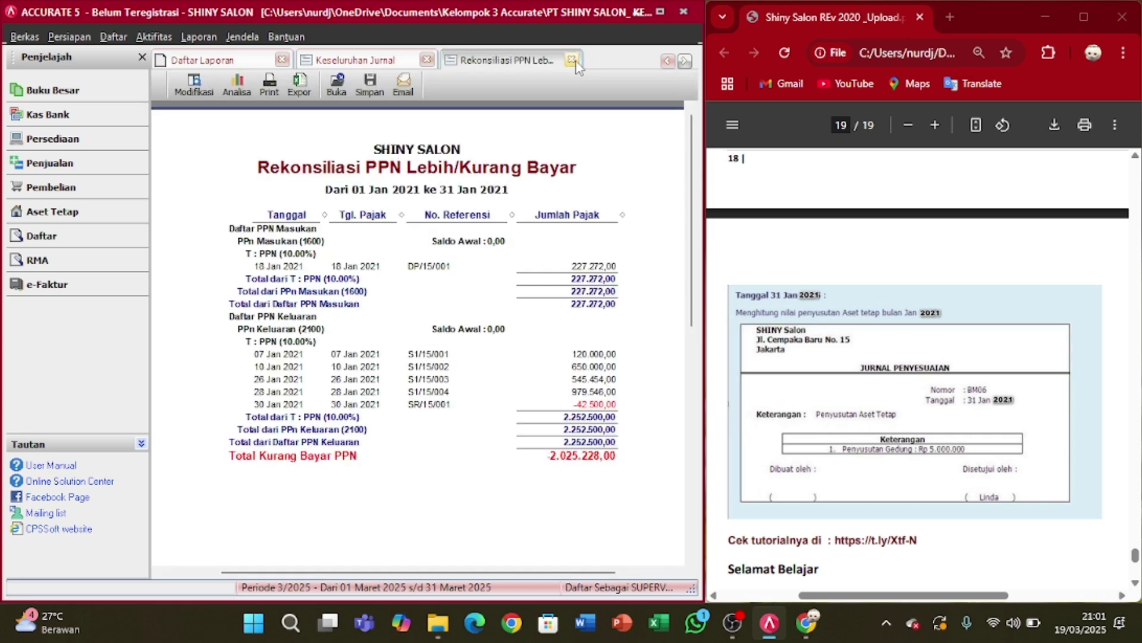
left_click(572, 60)
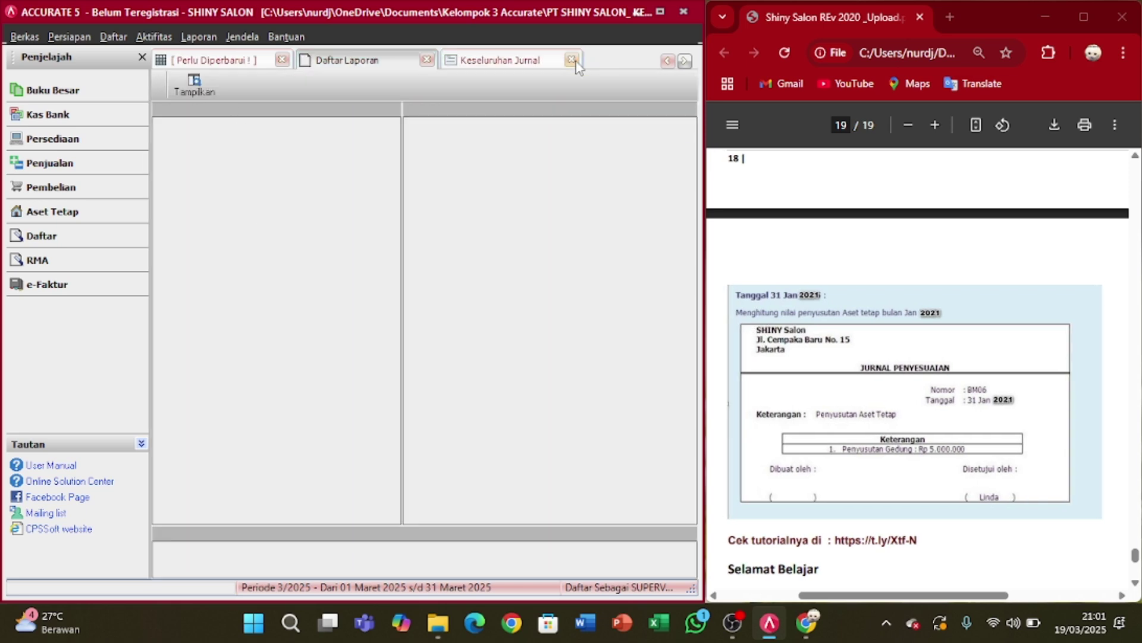
- Maximize the accounting window, refresh the Keseluruhan Jurnal report and review its 31 Jan 2021 entries
left_click(502, 60)
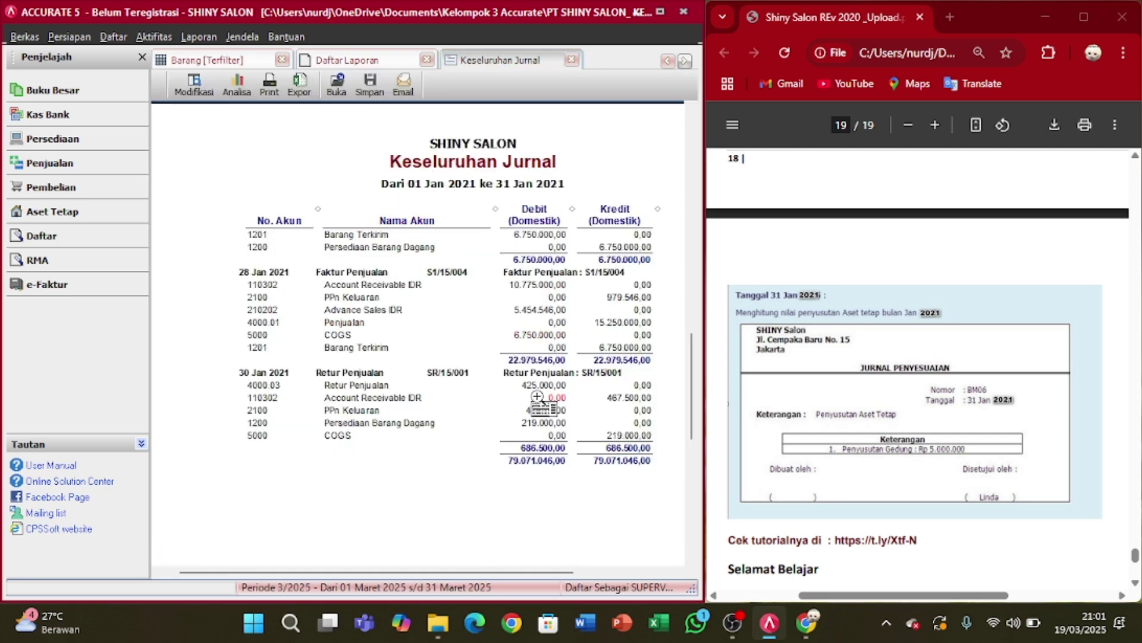
left_click(659, 13)
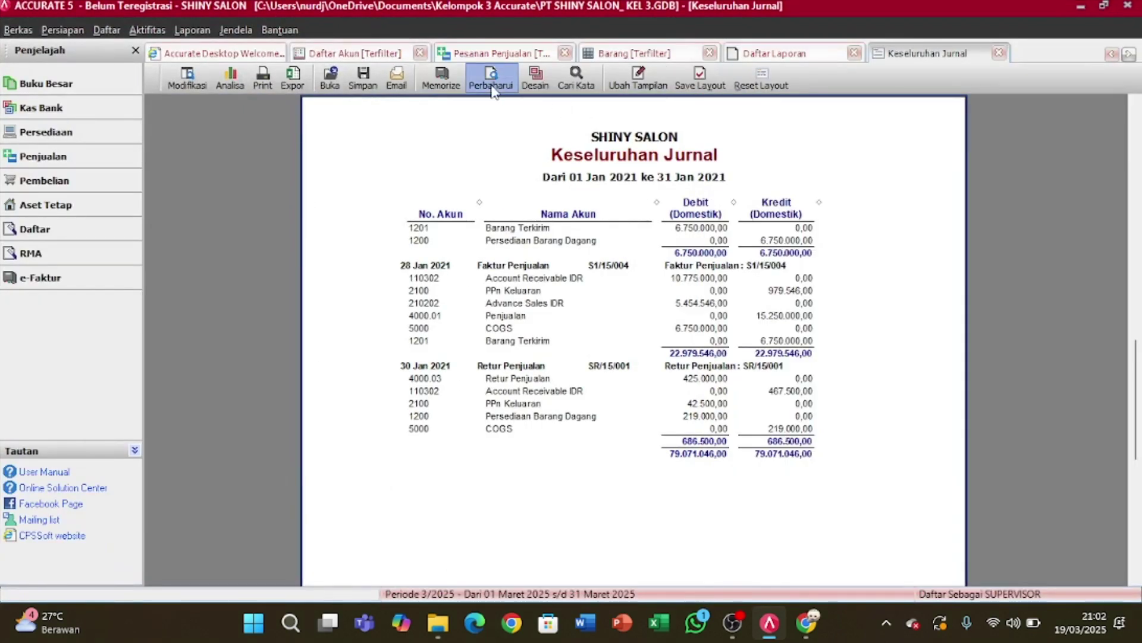
left_click(491, 85)
scroll(612, 309, "down", 15)
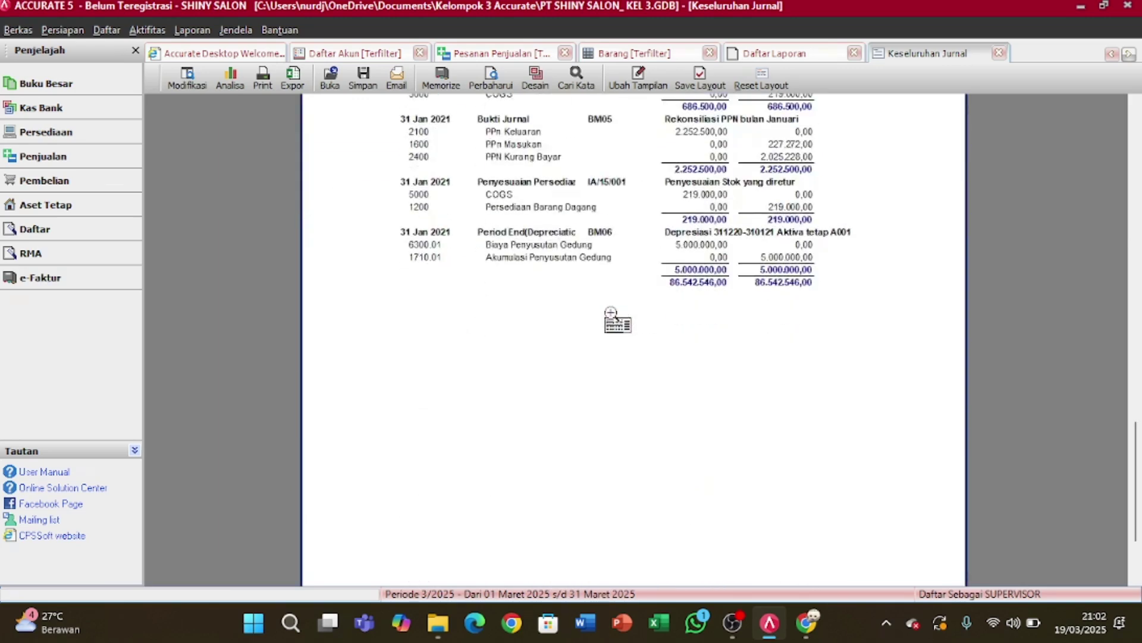
scroll(611, 312, "up", 3)
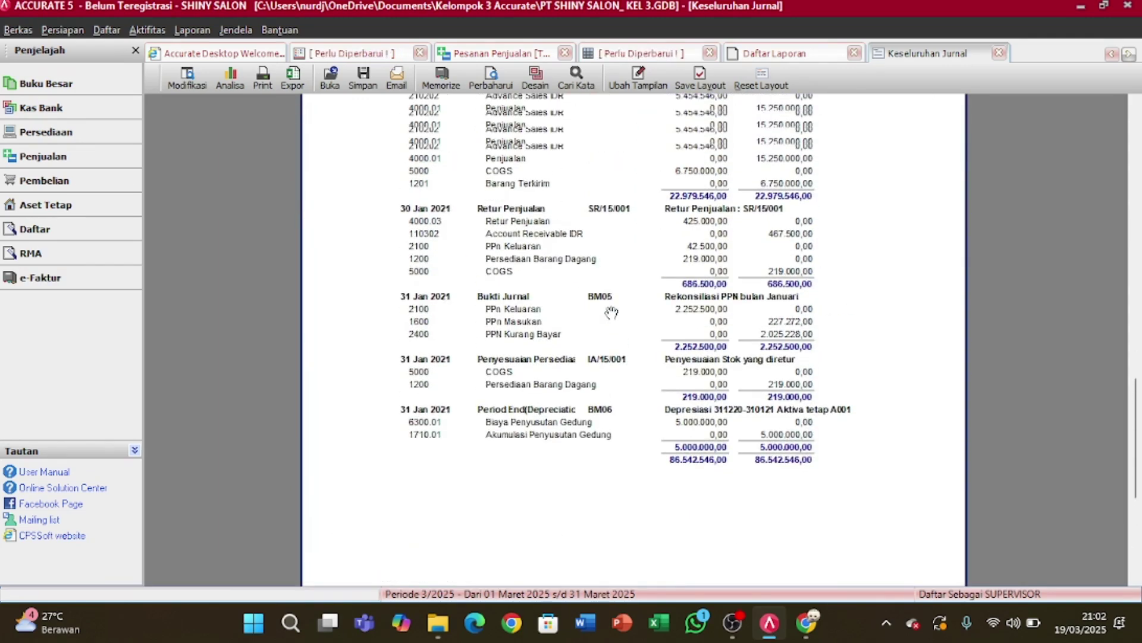
scroll(611, 313, "down", 1)
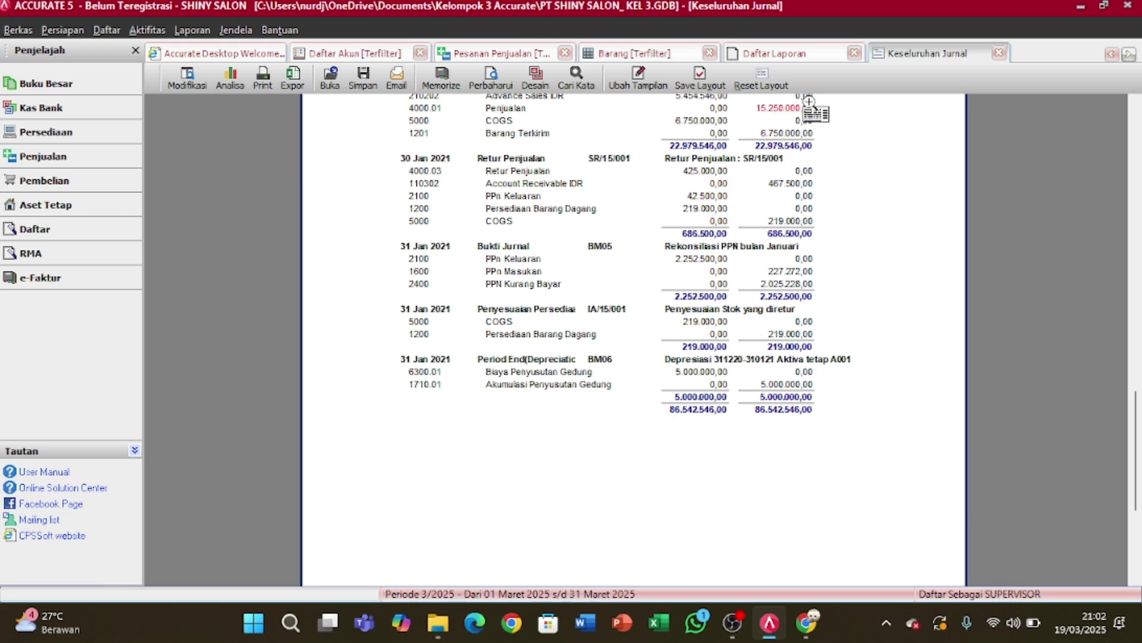
- Generate the Neraca Saldo (Klasik) report as of 31/01/2021 and review its account balances
left_click(777, 55)
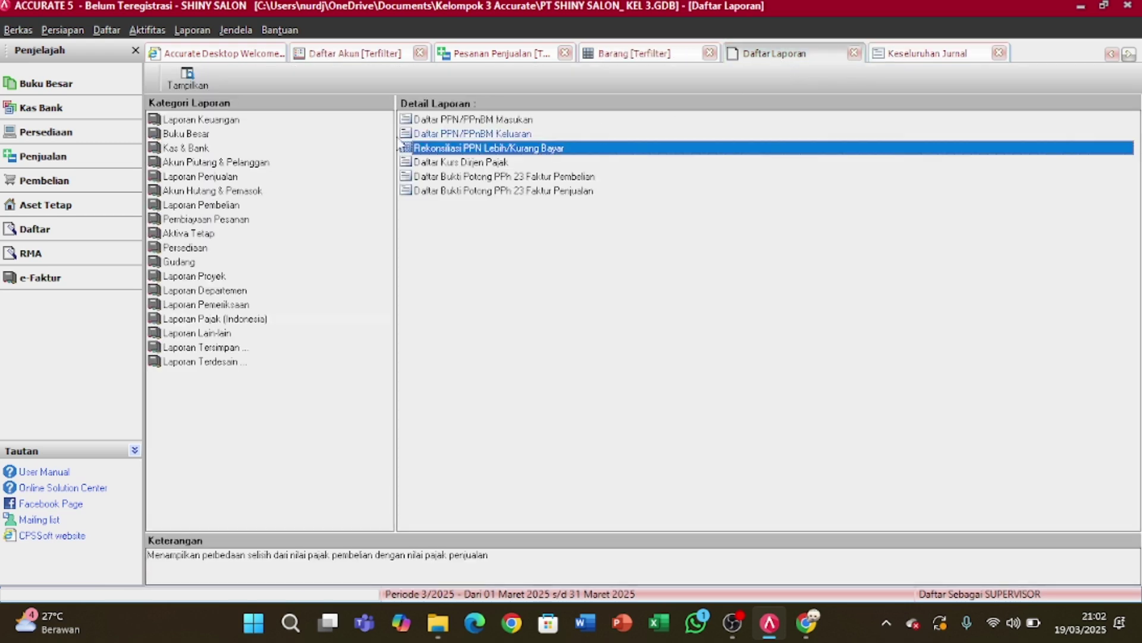
left_click(196, 140)
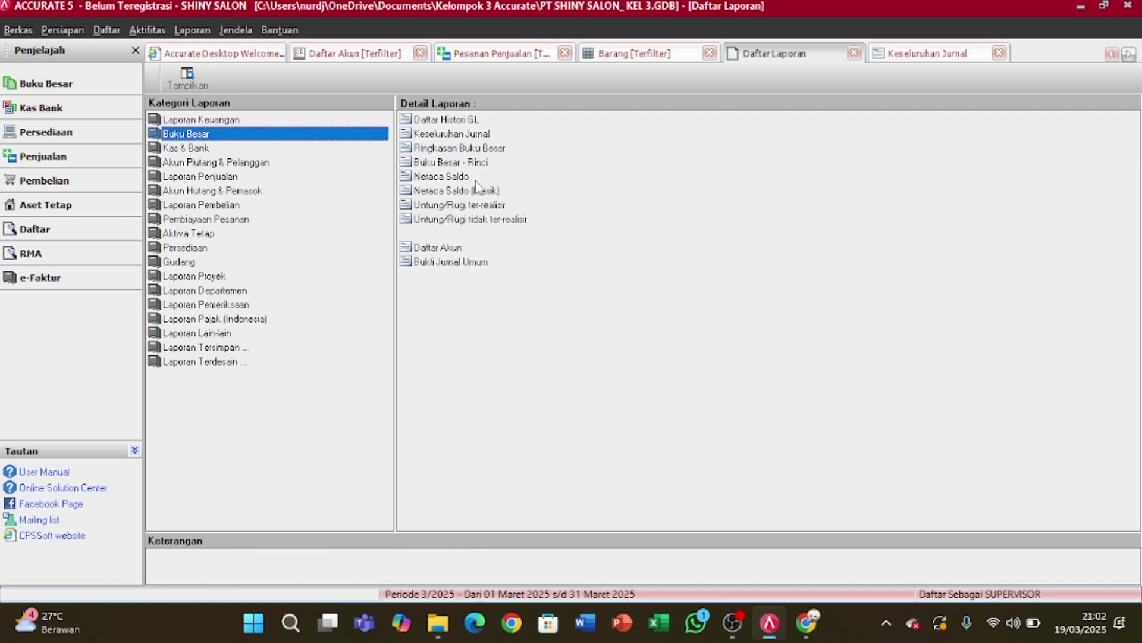
left_click(453, 191)
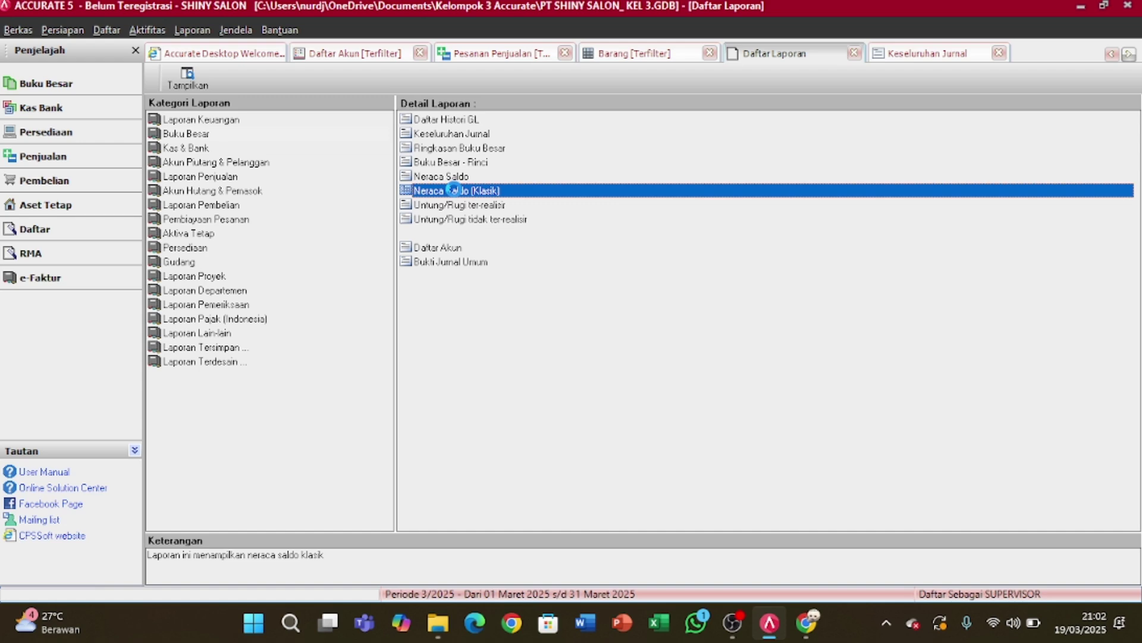
double_click(453, 190)
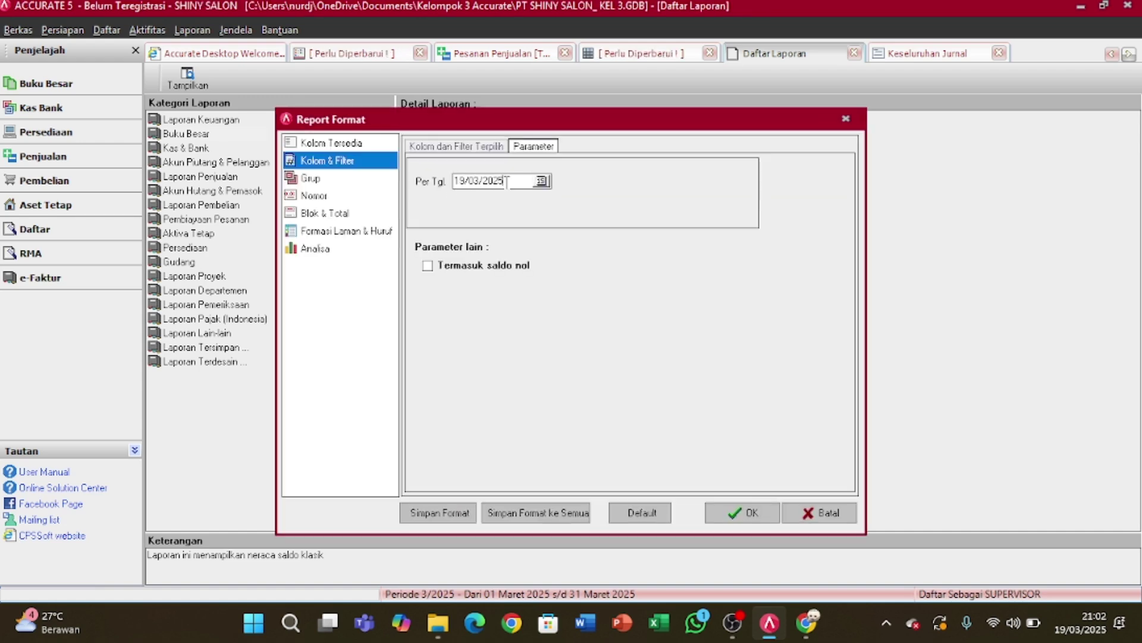
left_click_drag(507, 181, 459, 190)
type("31")
key("Return")
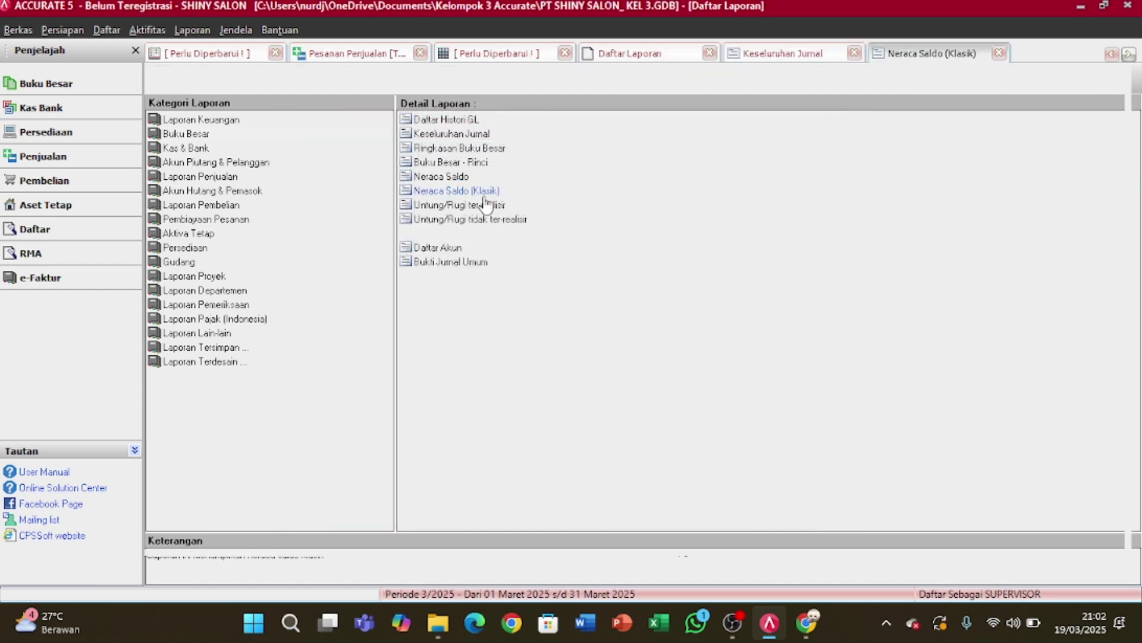
scroll(536, 238, "down", 5)
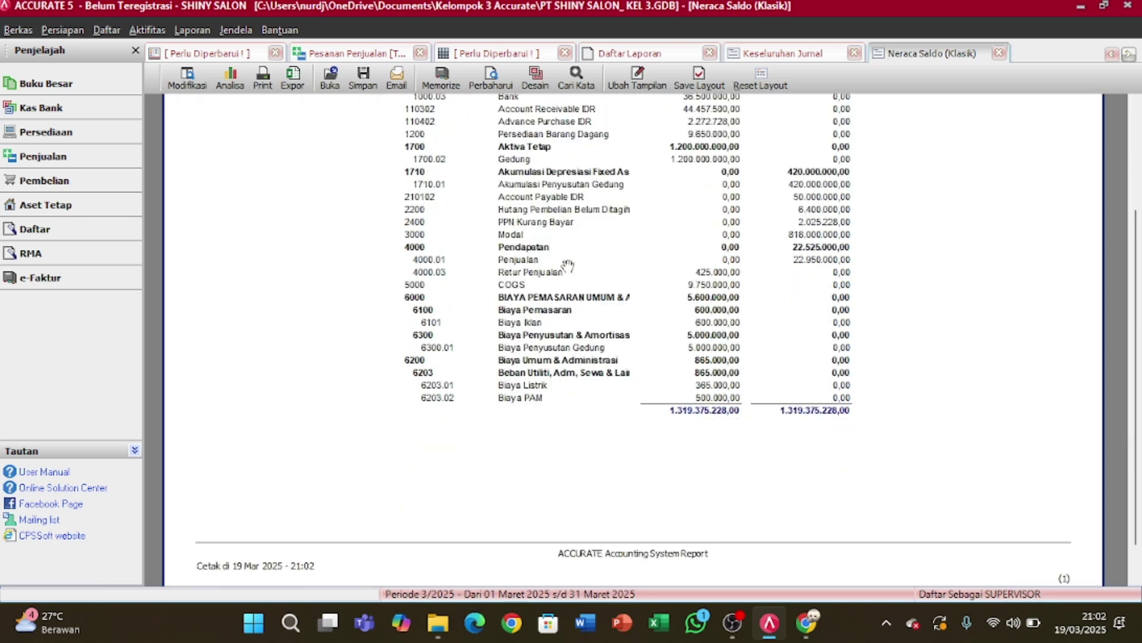
scroll(569, 266, "up", 3)
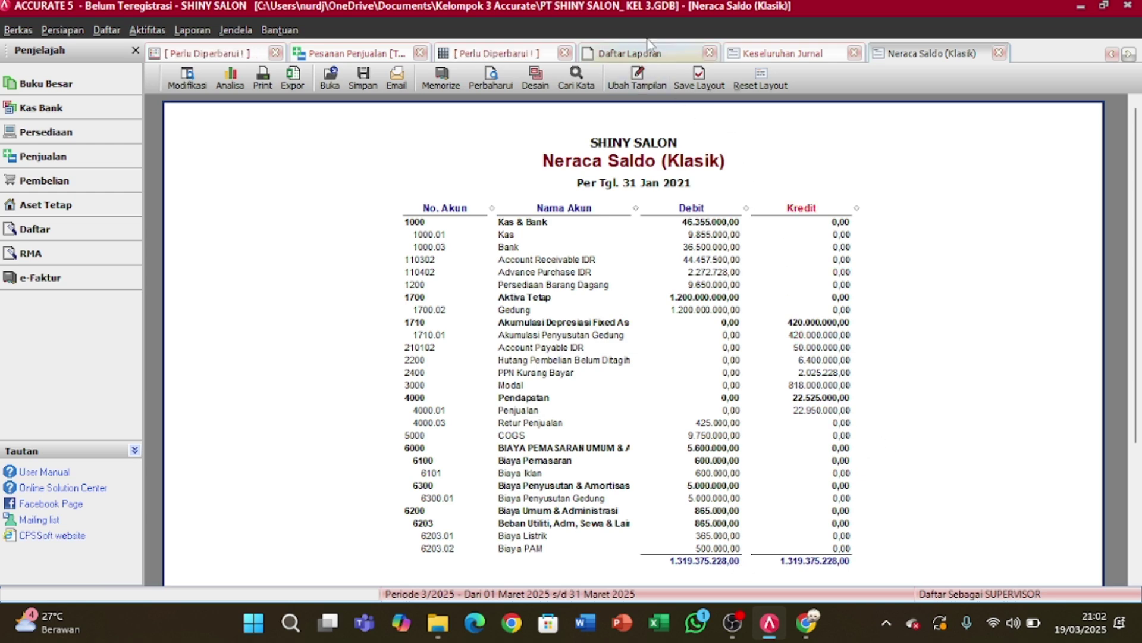
- Generate the Laba/Rugi (Standar) report for 01/01/2021 to 31/01/2021 and review it down to net profit
left_click(630, 53)
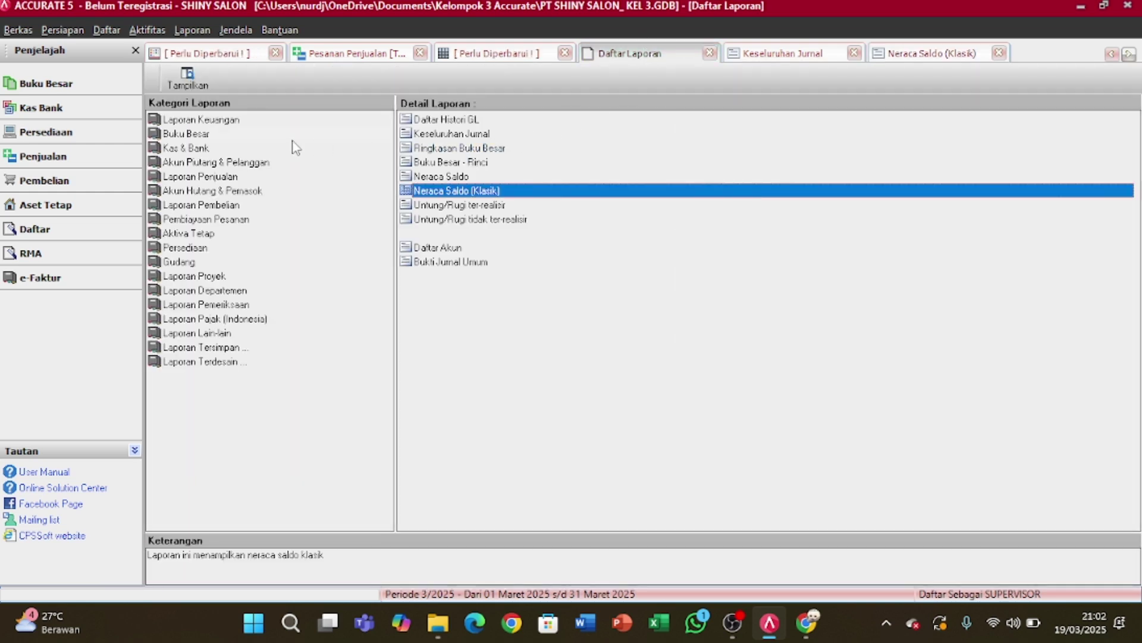
left_click(202, 120)
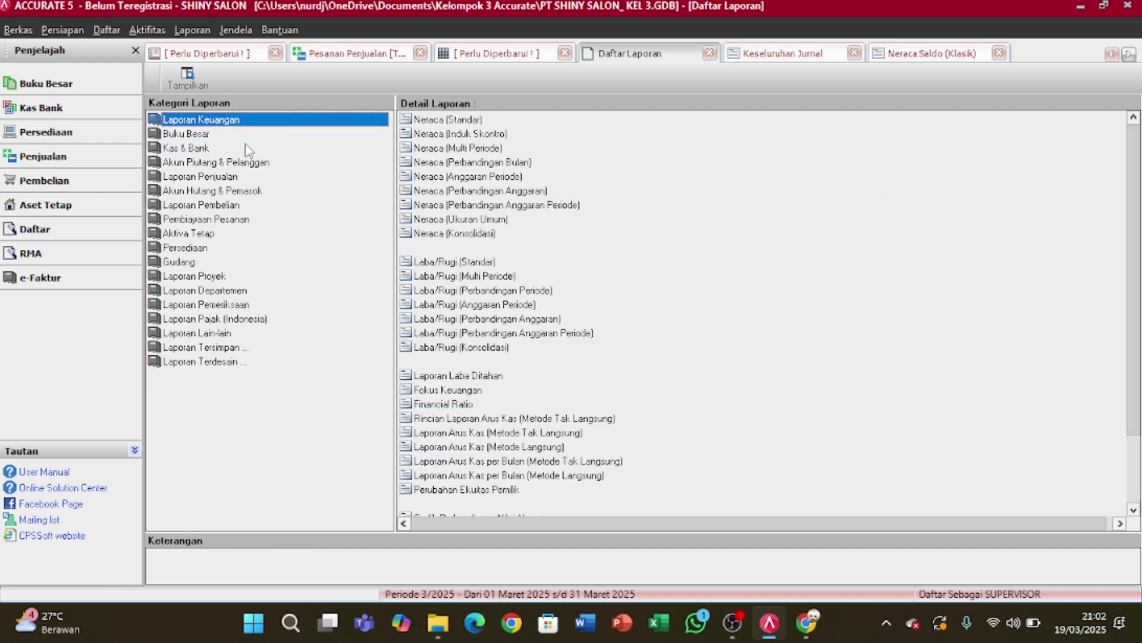
left_click(468, 263)
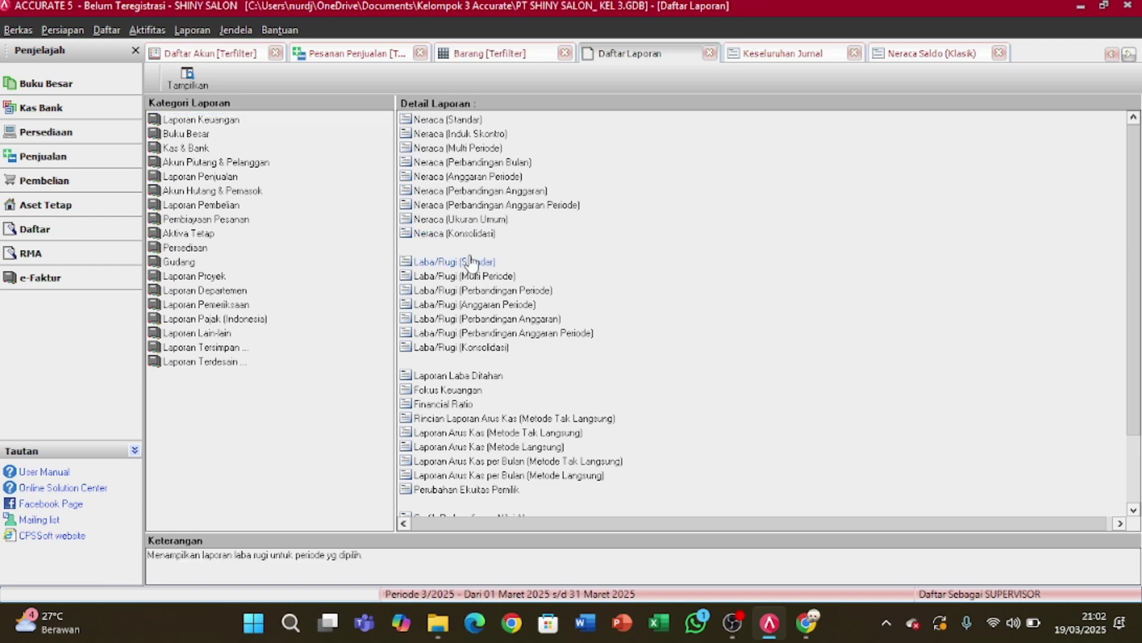
double_click(488, 178)
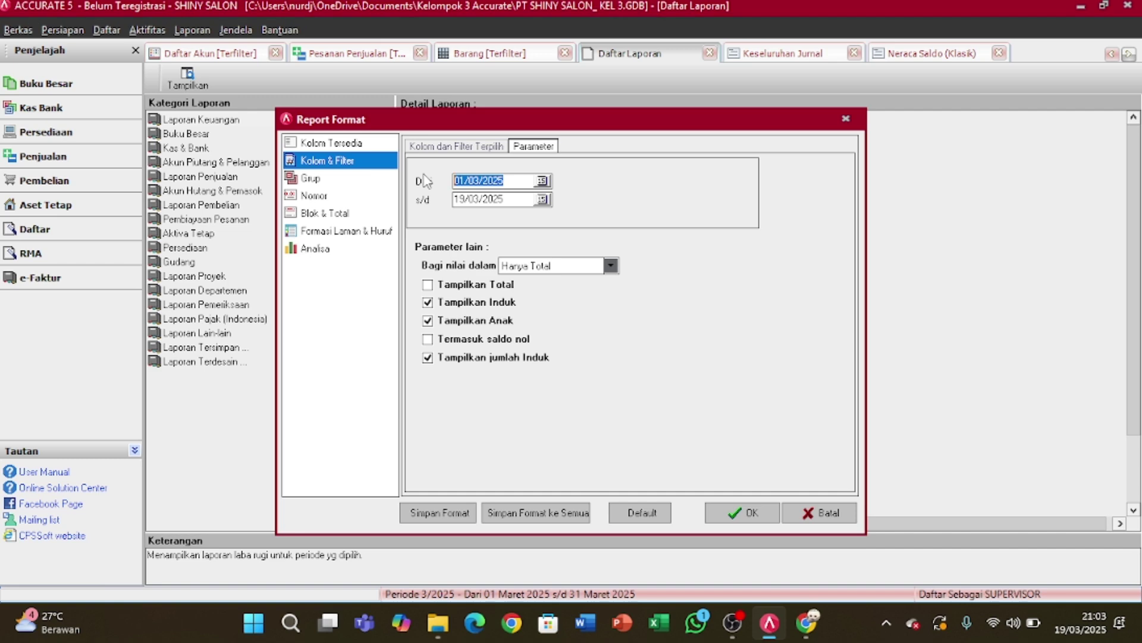
type("010")
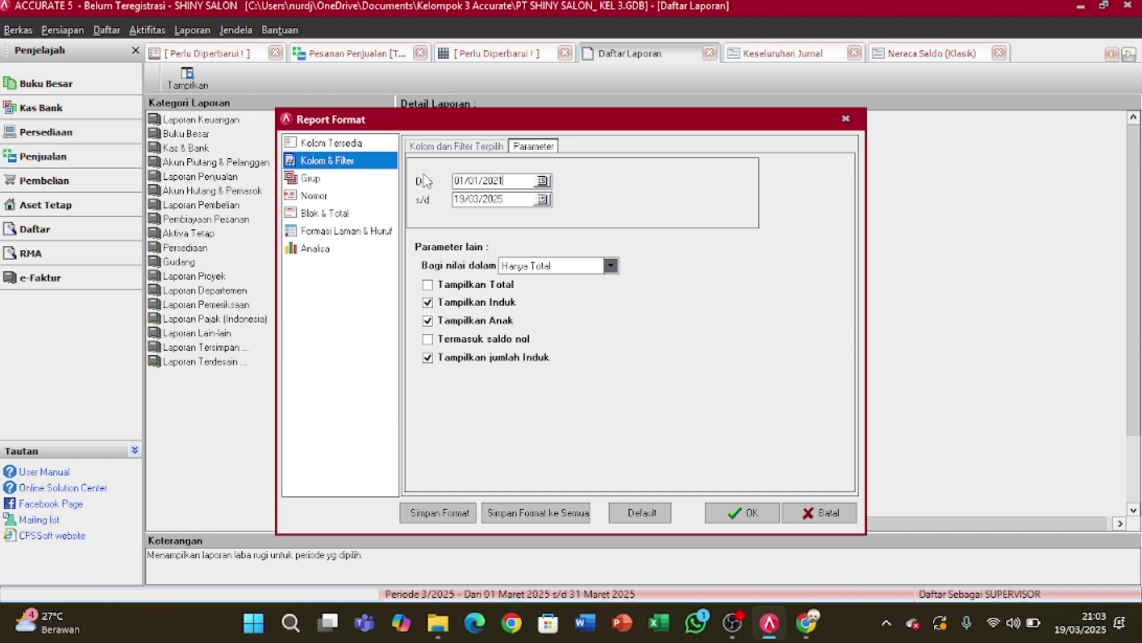
double_click(486, 196)
type("31")
left_click(747, 510)
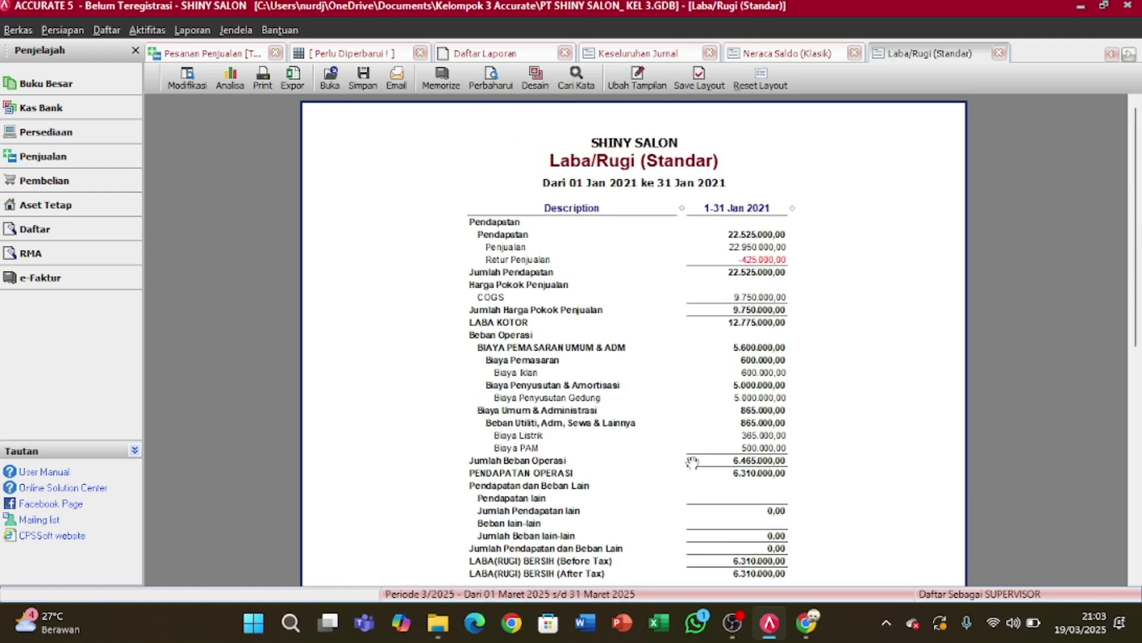
scroll(692, 462, "down", 3)
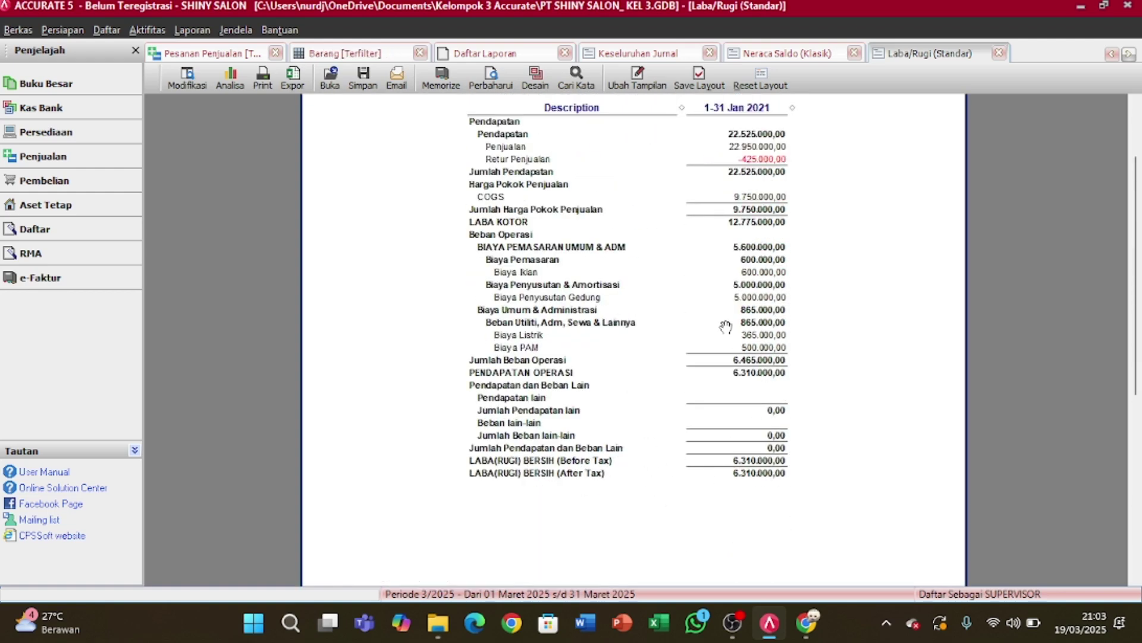
scroll(727, 328, "up", 3)
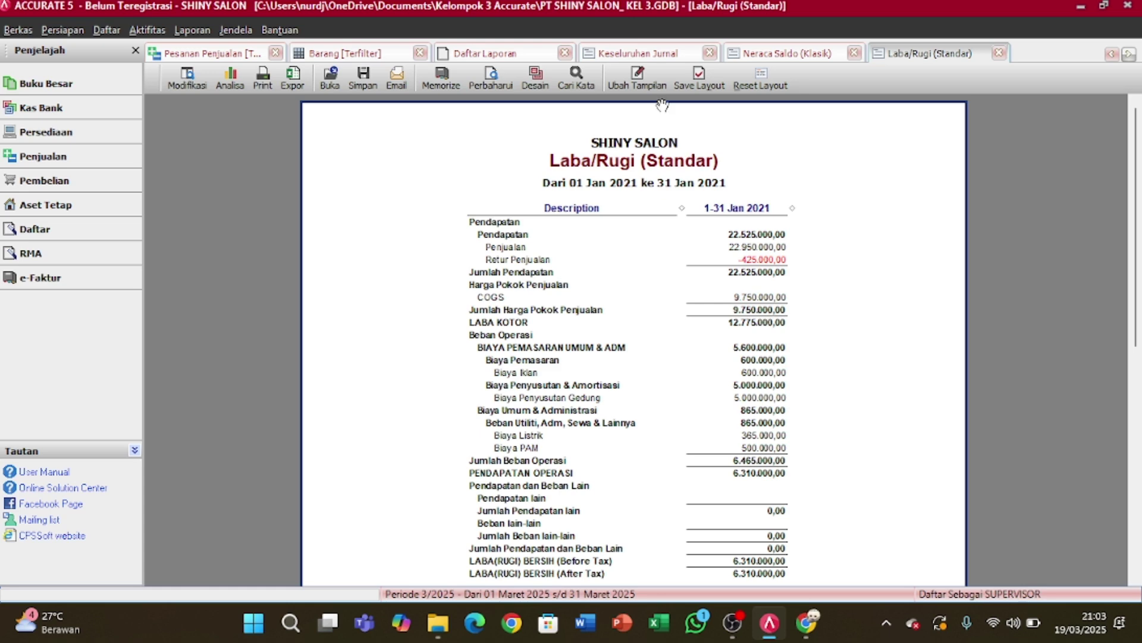
- Look over the open Keseluruhan Jurnal and Neraca Saldo (Klasik) reports, and return to the Laba/Rugi (Standar) report
left_click(638, 56)
left_click(779, 53)
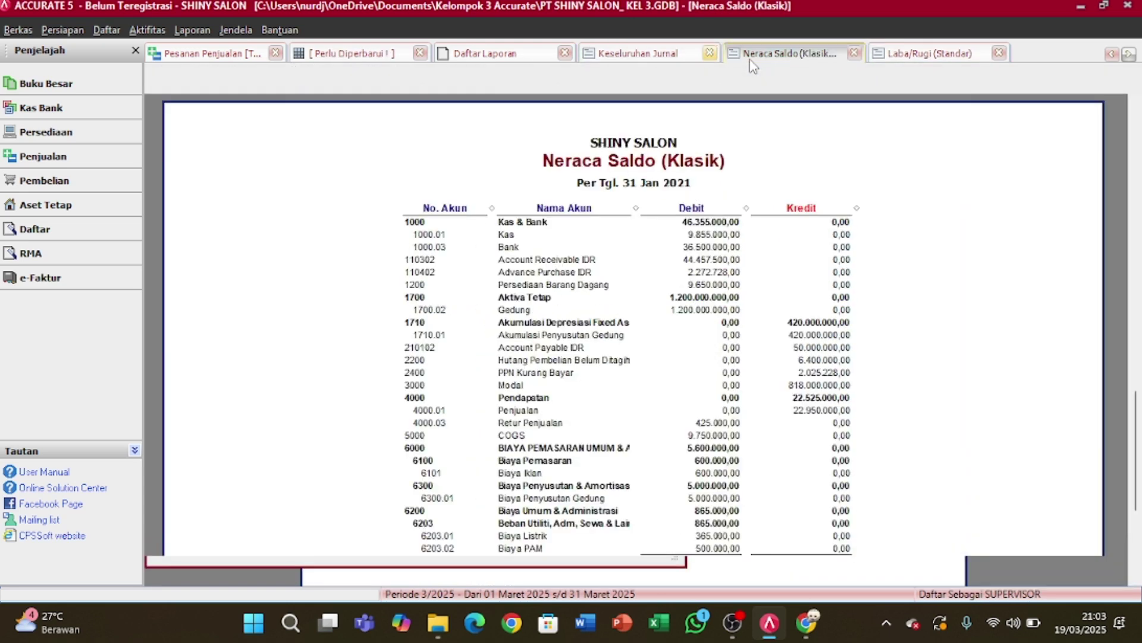
left_click(910, 57)
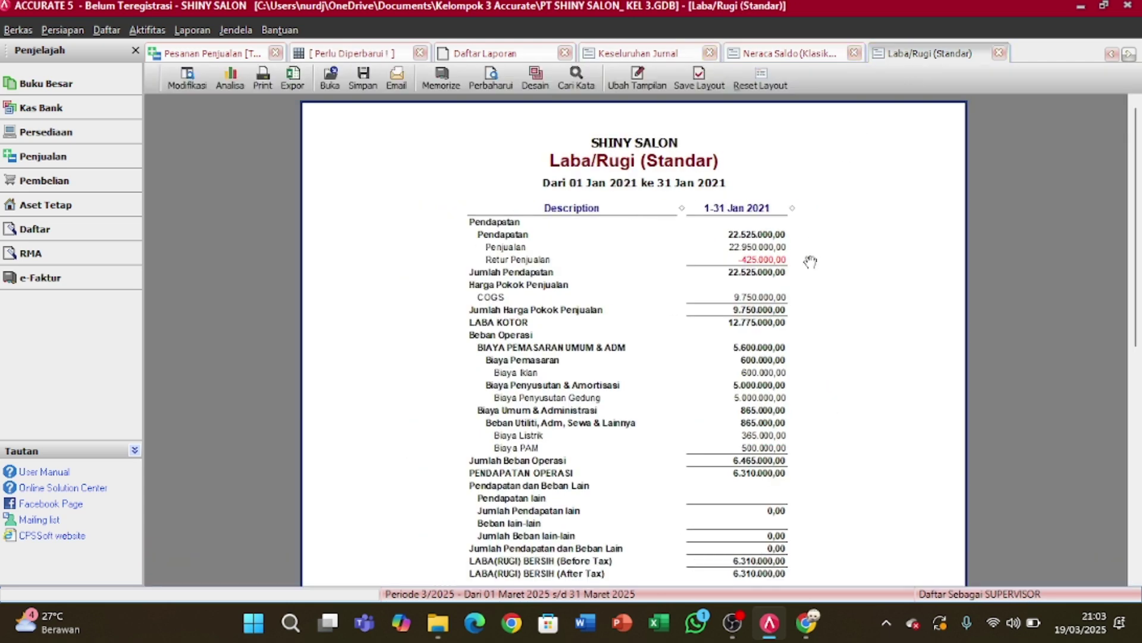